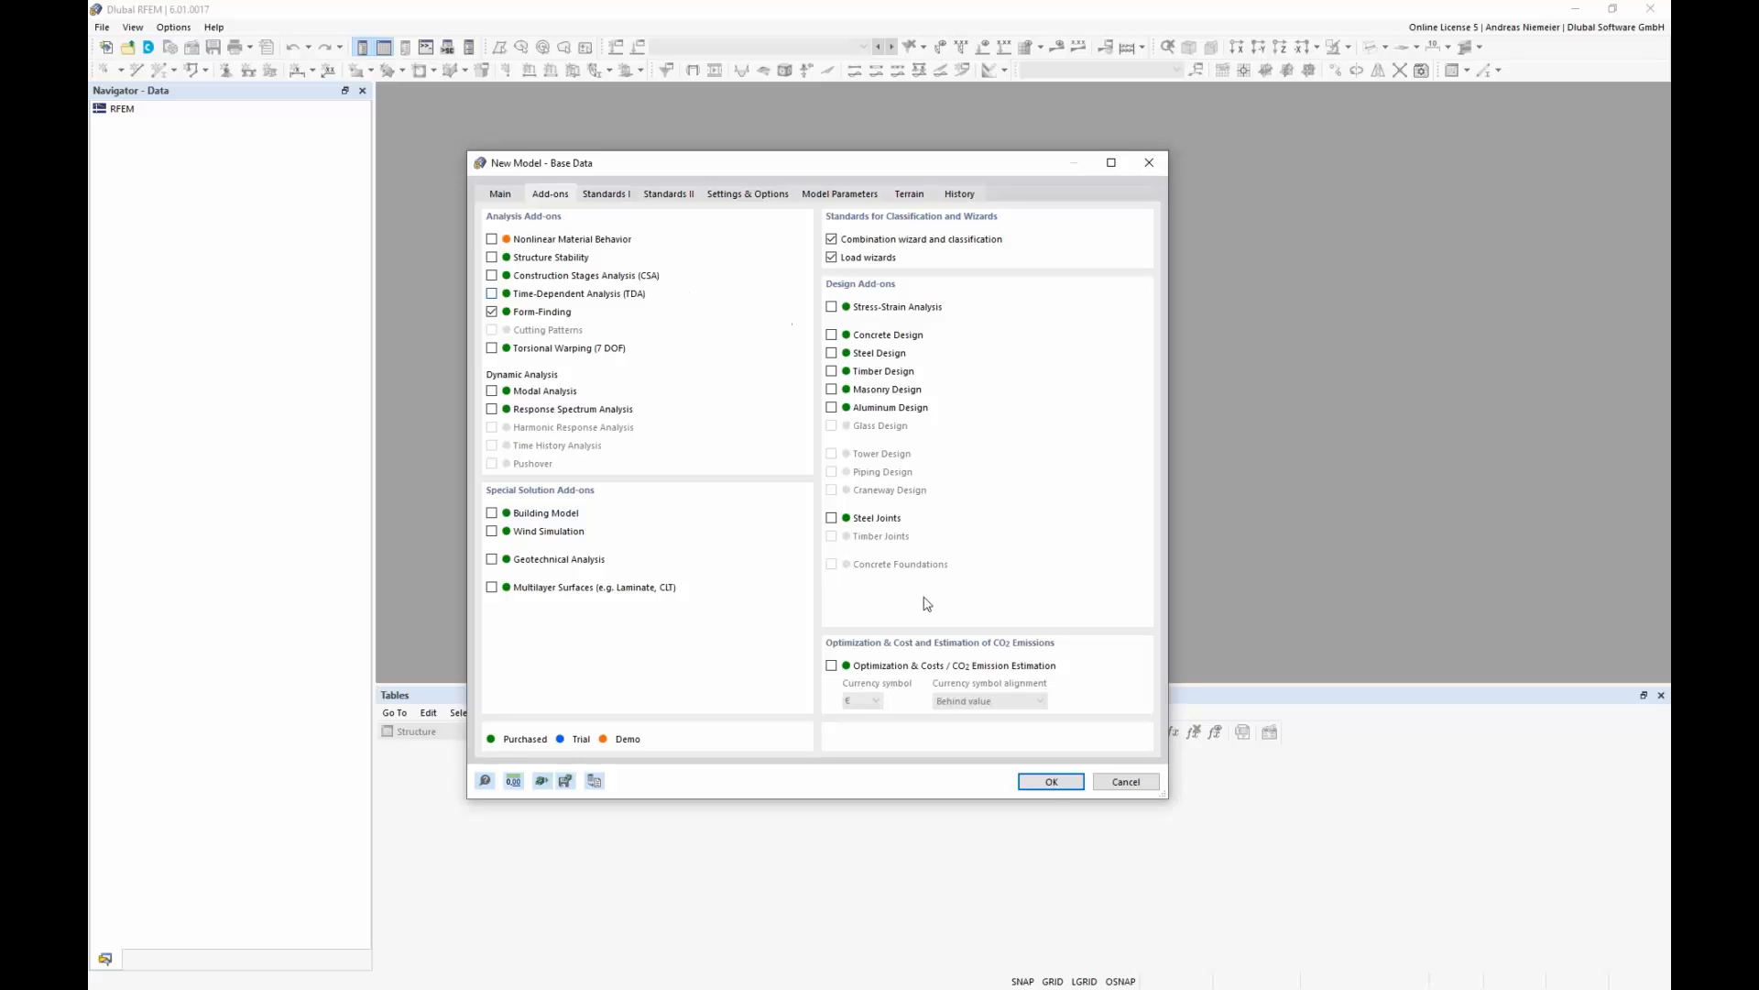
# - Create the model S1 with the Form-Finding add-on active, overwriting the existing model of that name
pyautogui.click(1050, 782)
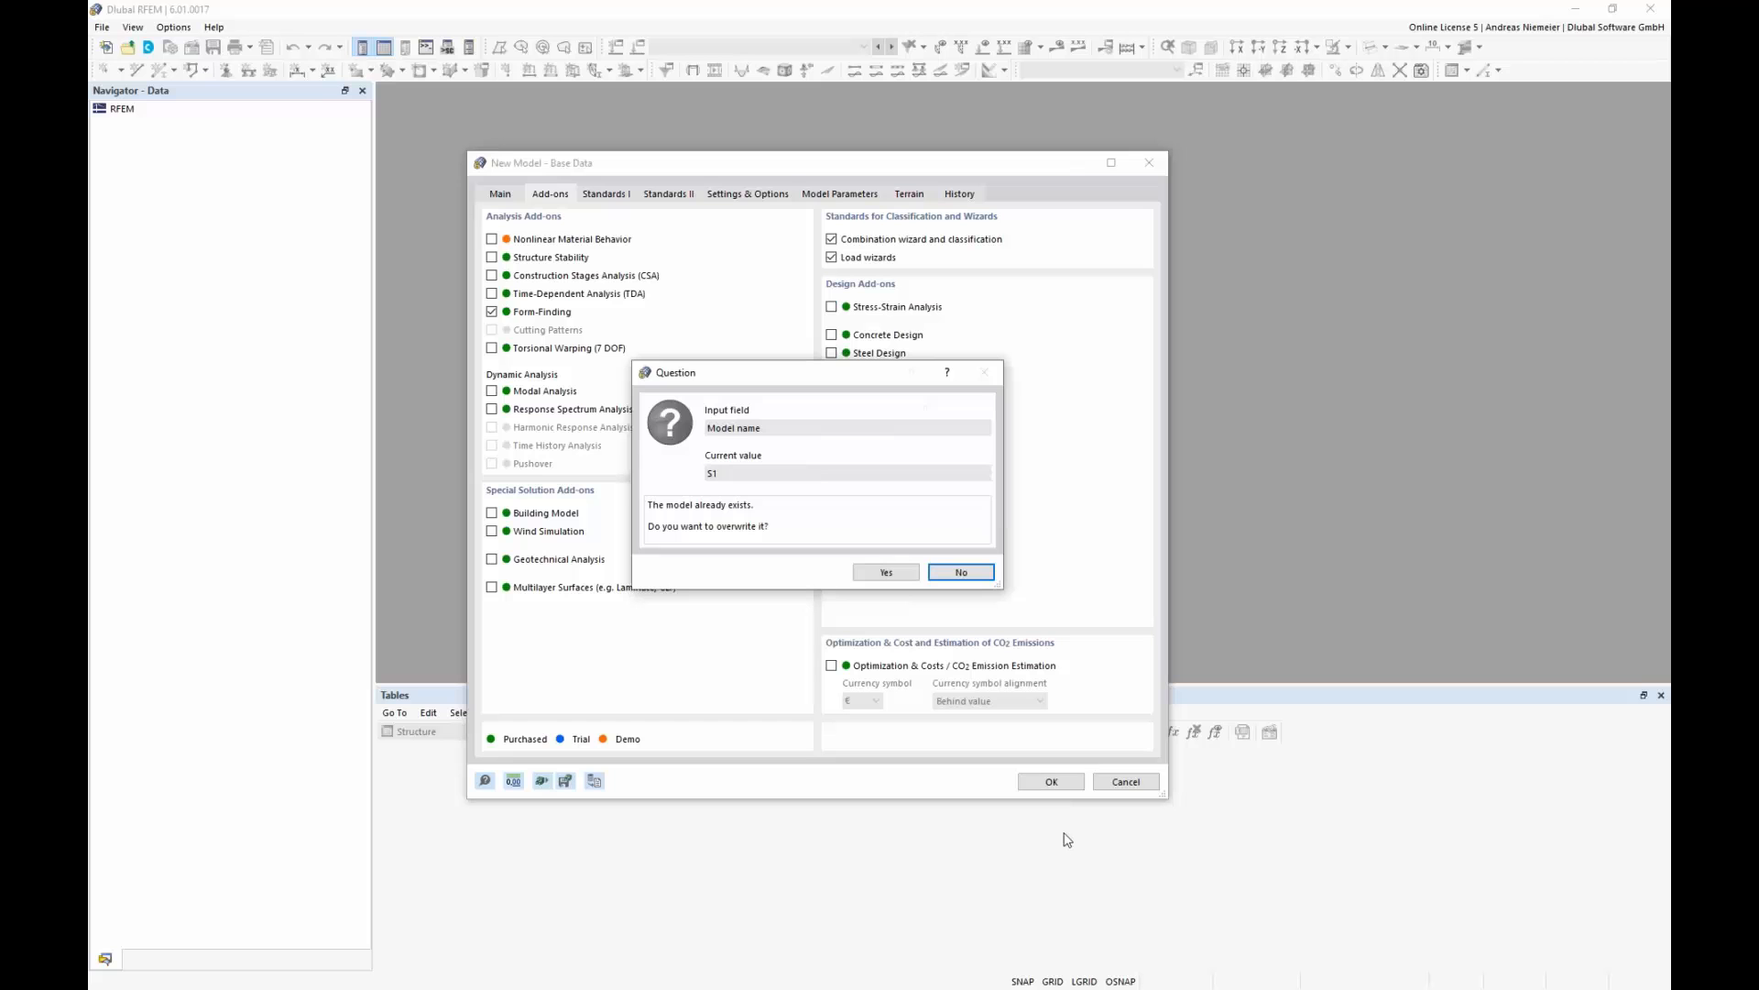
pyautogui.click(886, 572)
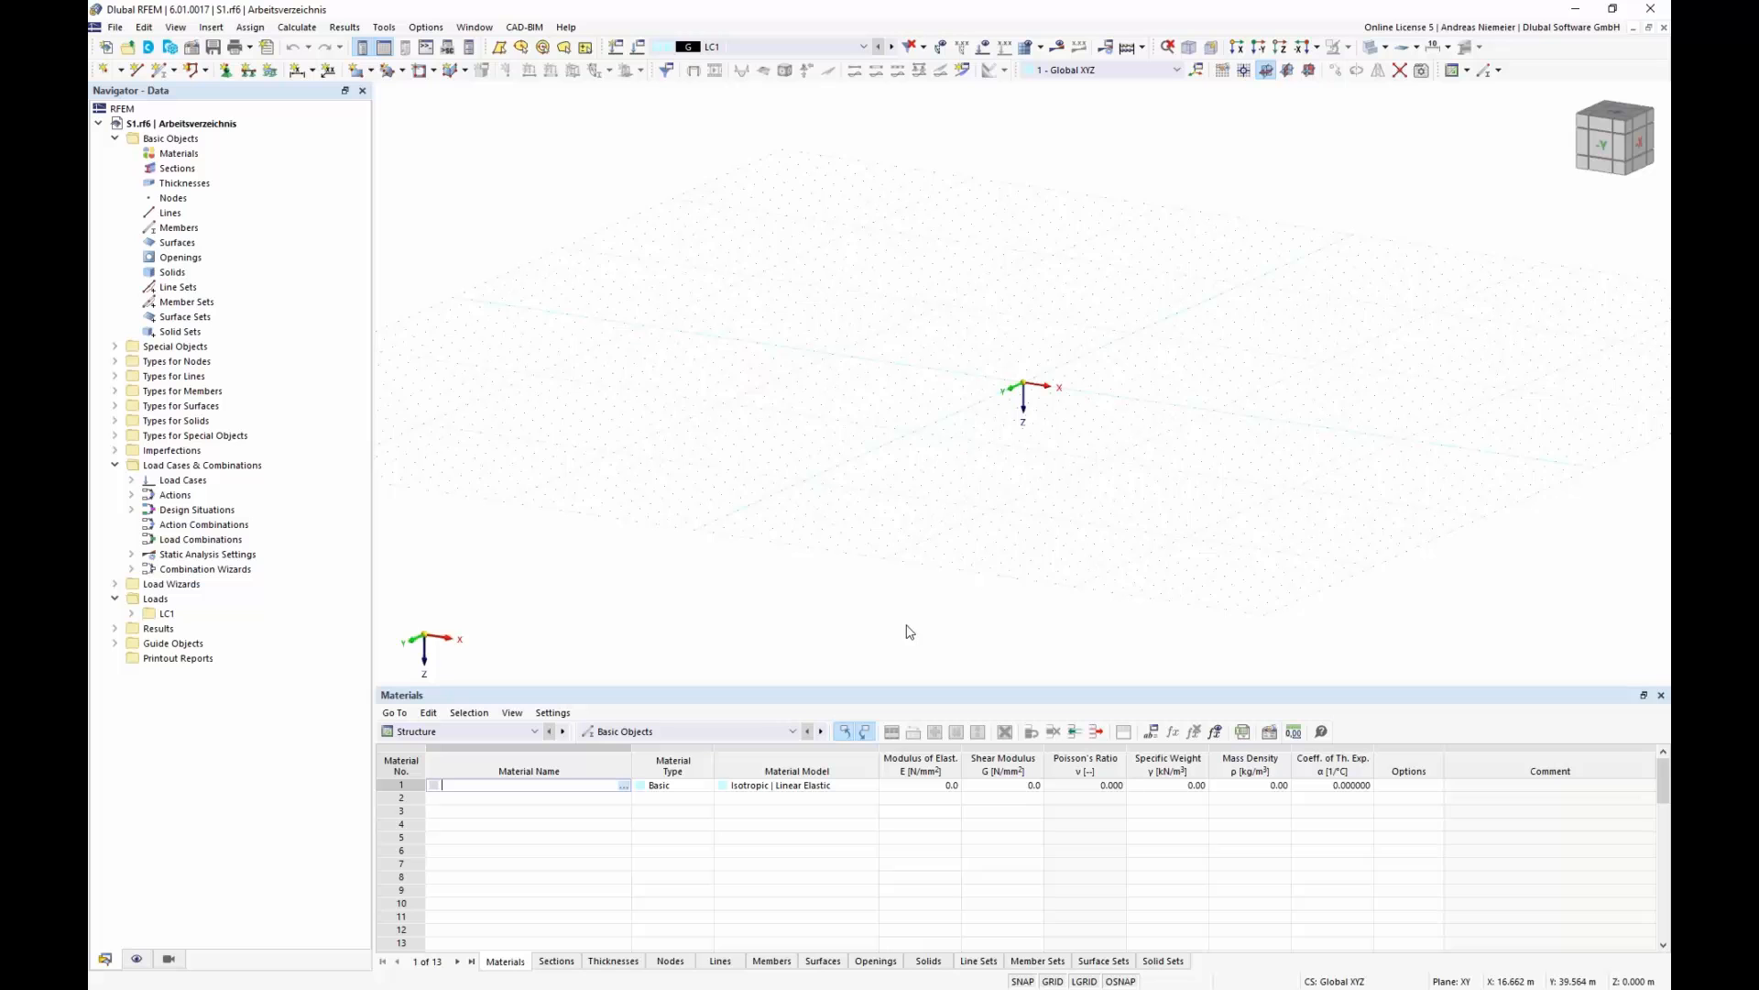
# - Start a new member and set its member type to Cable
pyautogui.scroll(1, 1065, 505)
pyautogui.moveTo(1051, 510); pyautogui.dragTo(910, 538, button='middle')
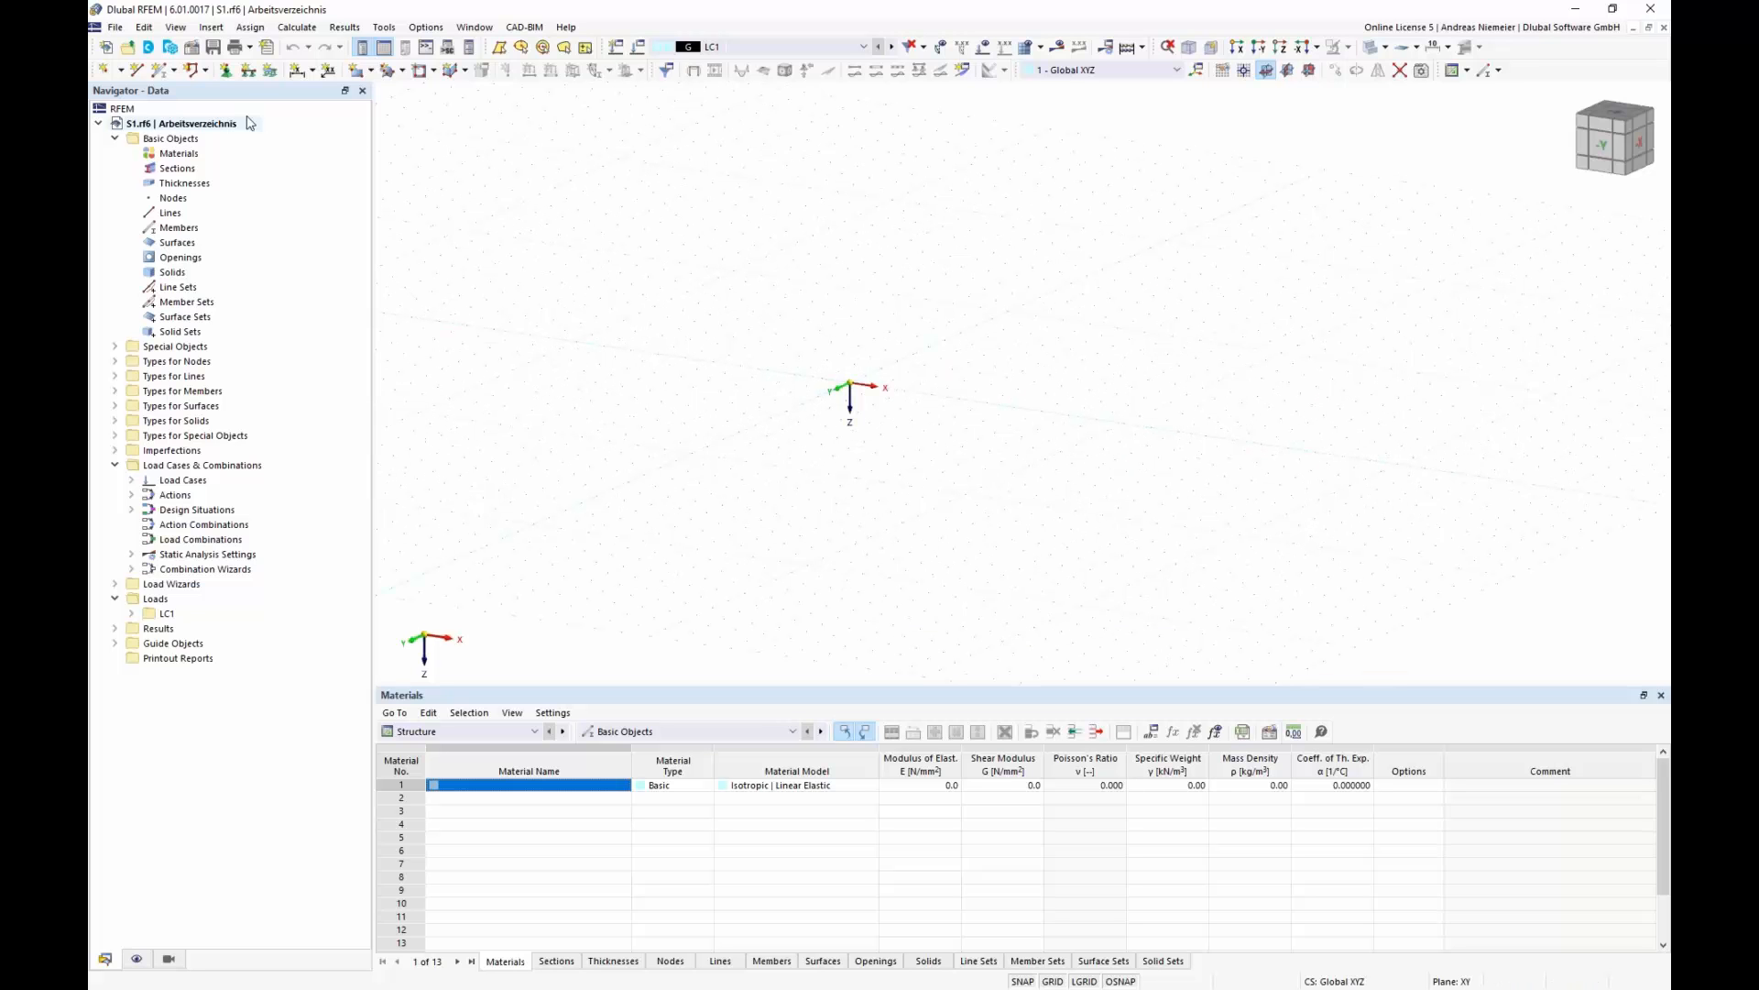
pyautogui.click(161, 69)
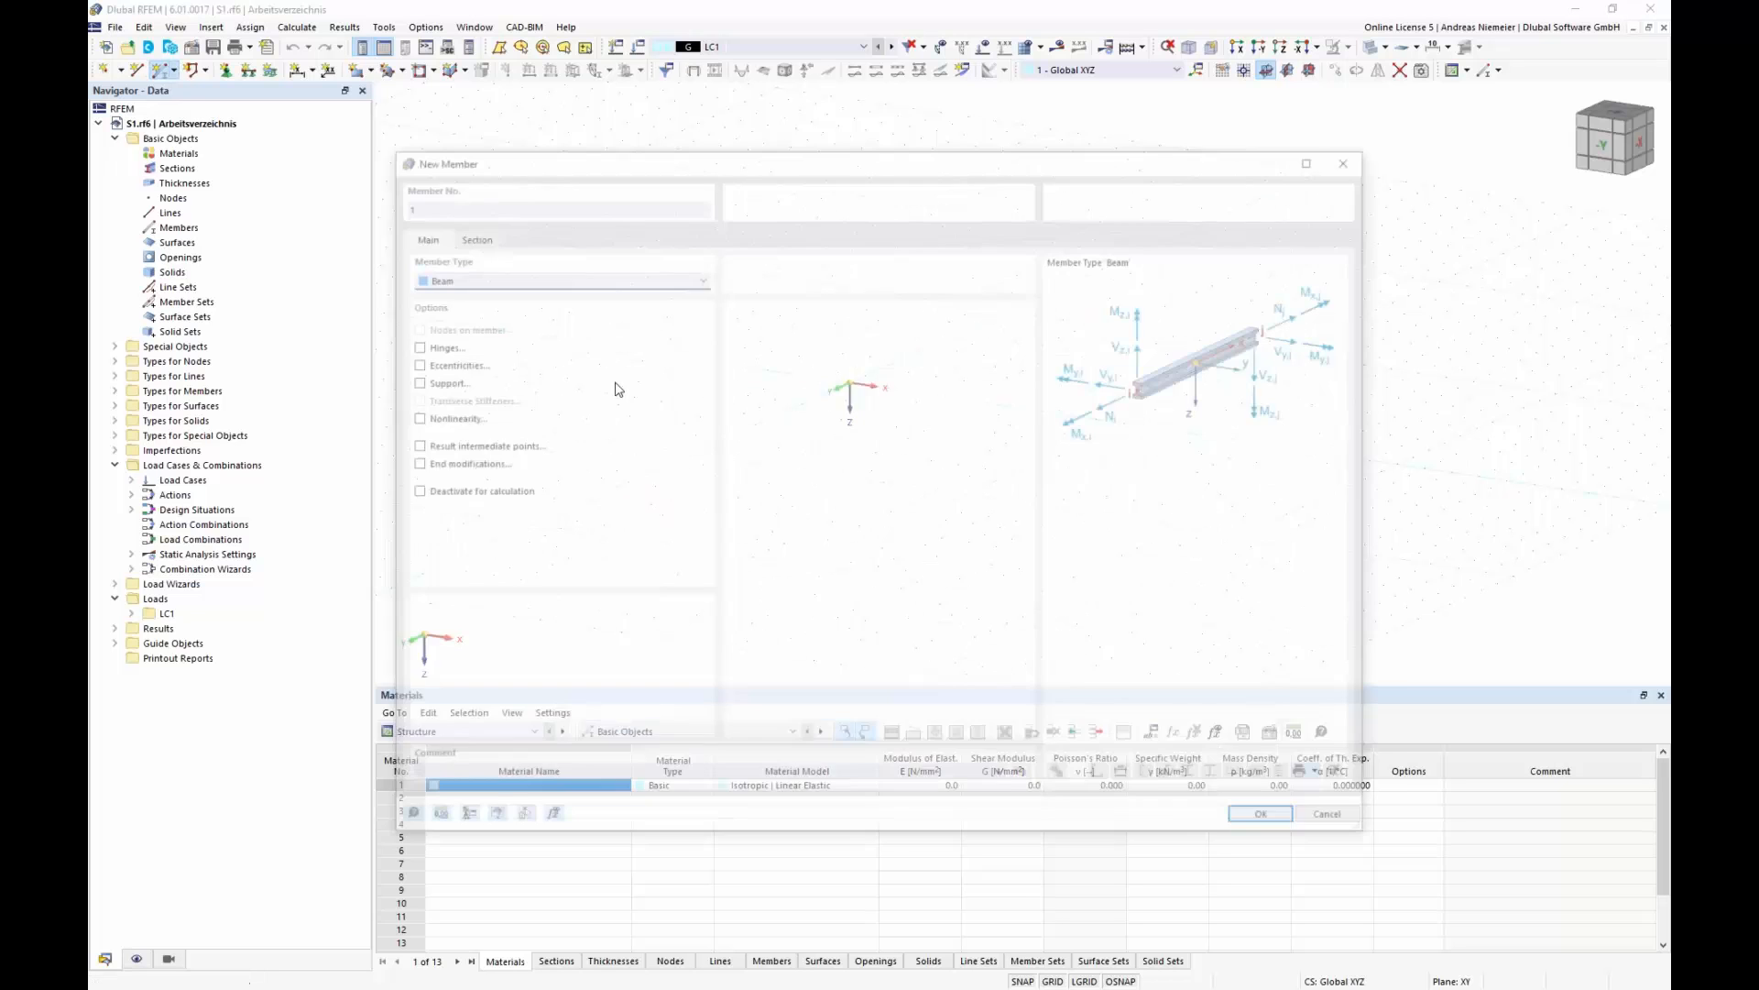
pyautogui.click(518, 276)
pyautogui.click(465, 397)
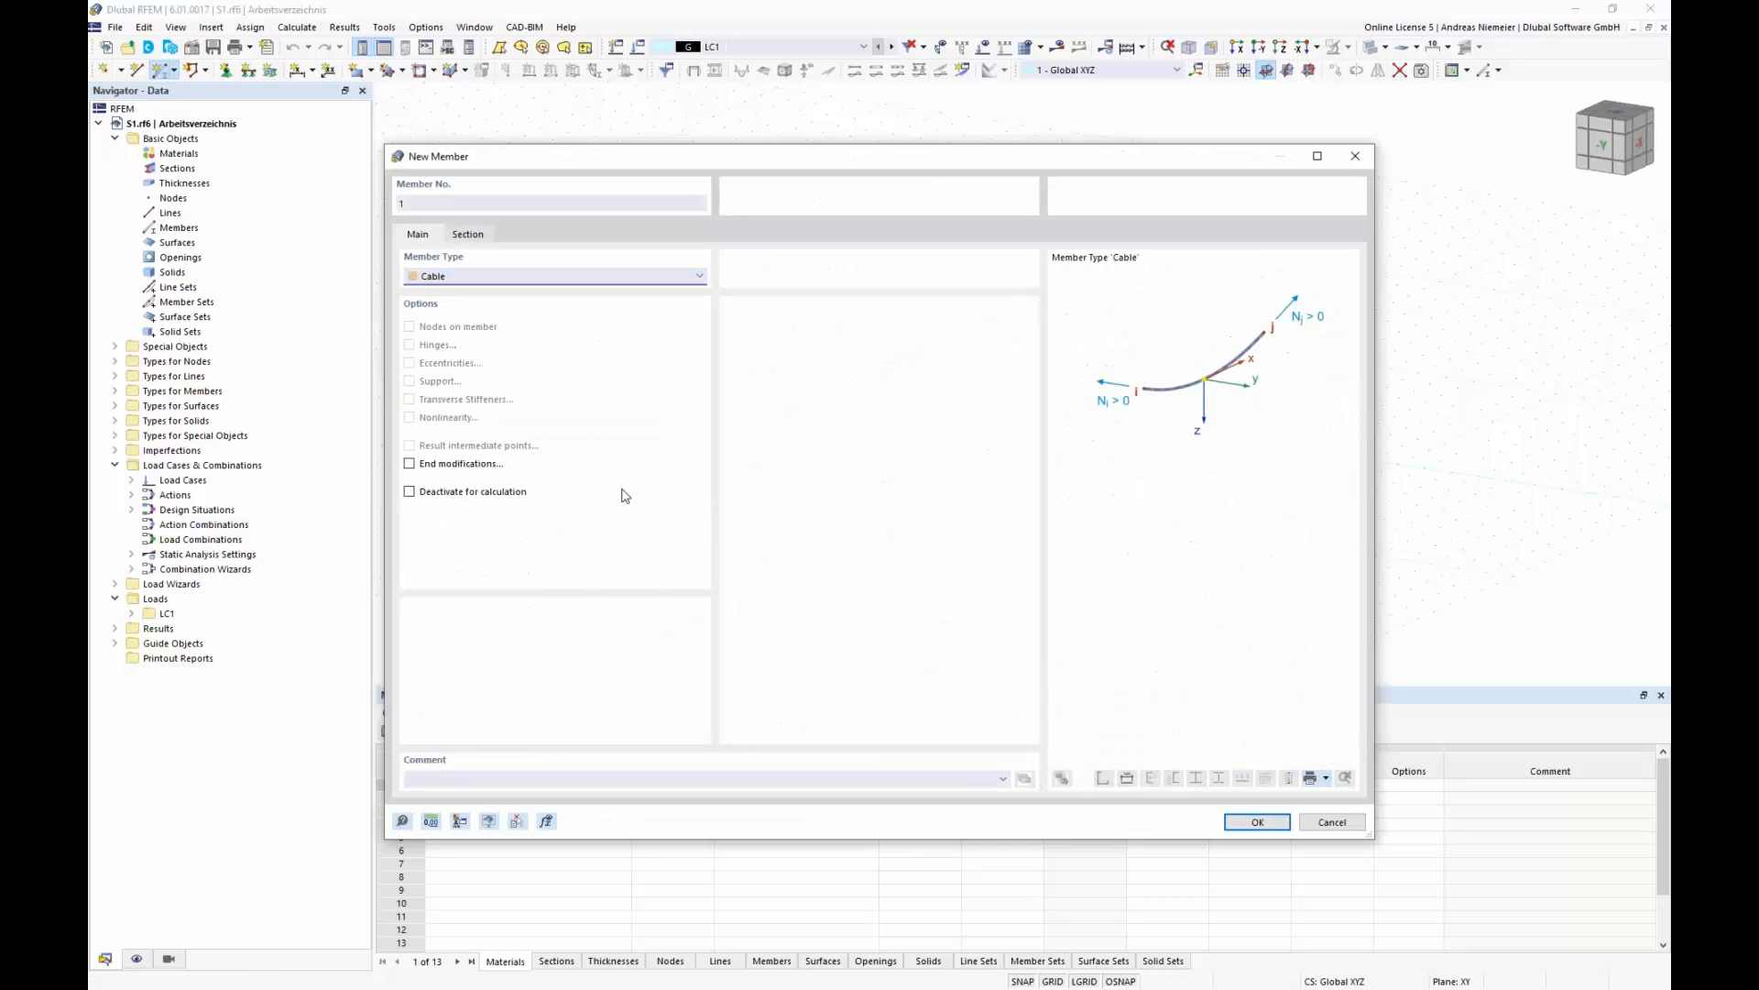
# - Browse the section library for the member start and choose the standardized cable category with the Pfeifer Cable PE 3 section
pyautogui.click(467, 235)
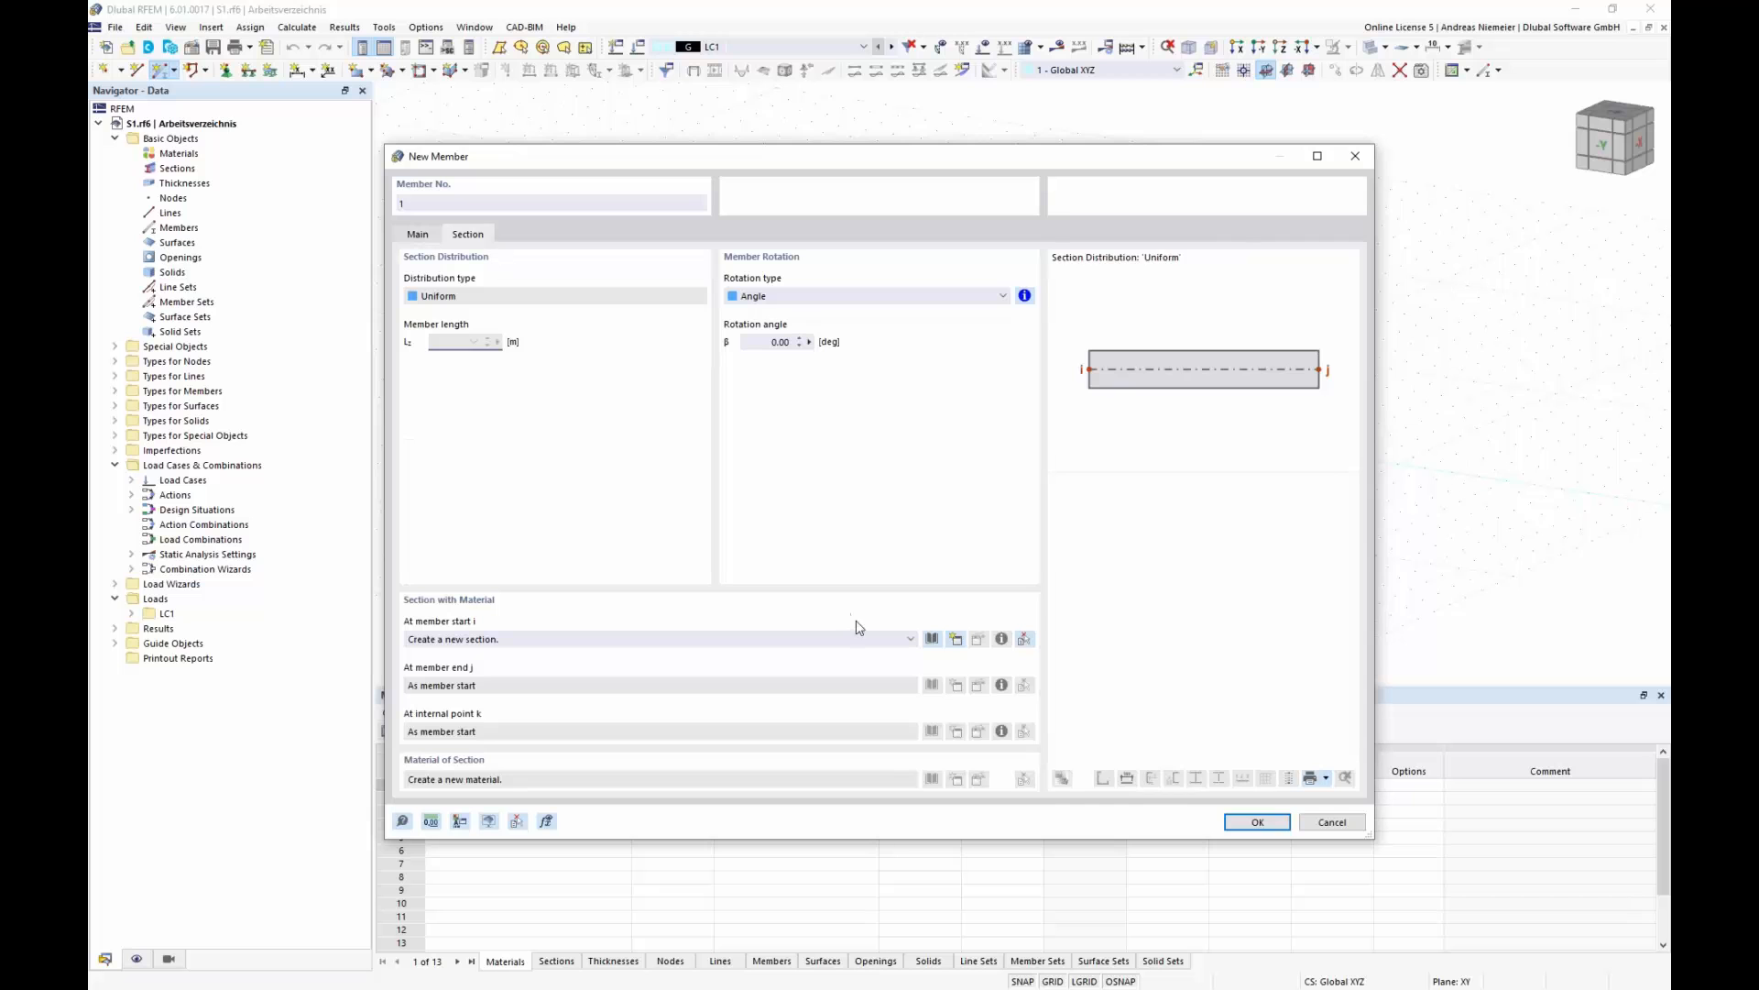
pyautogui.click(932, 640)
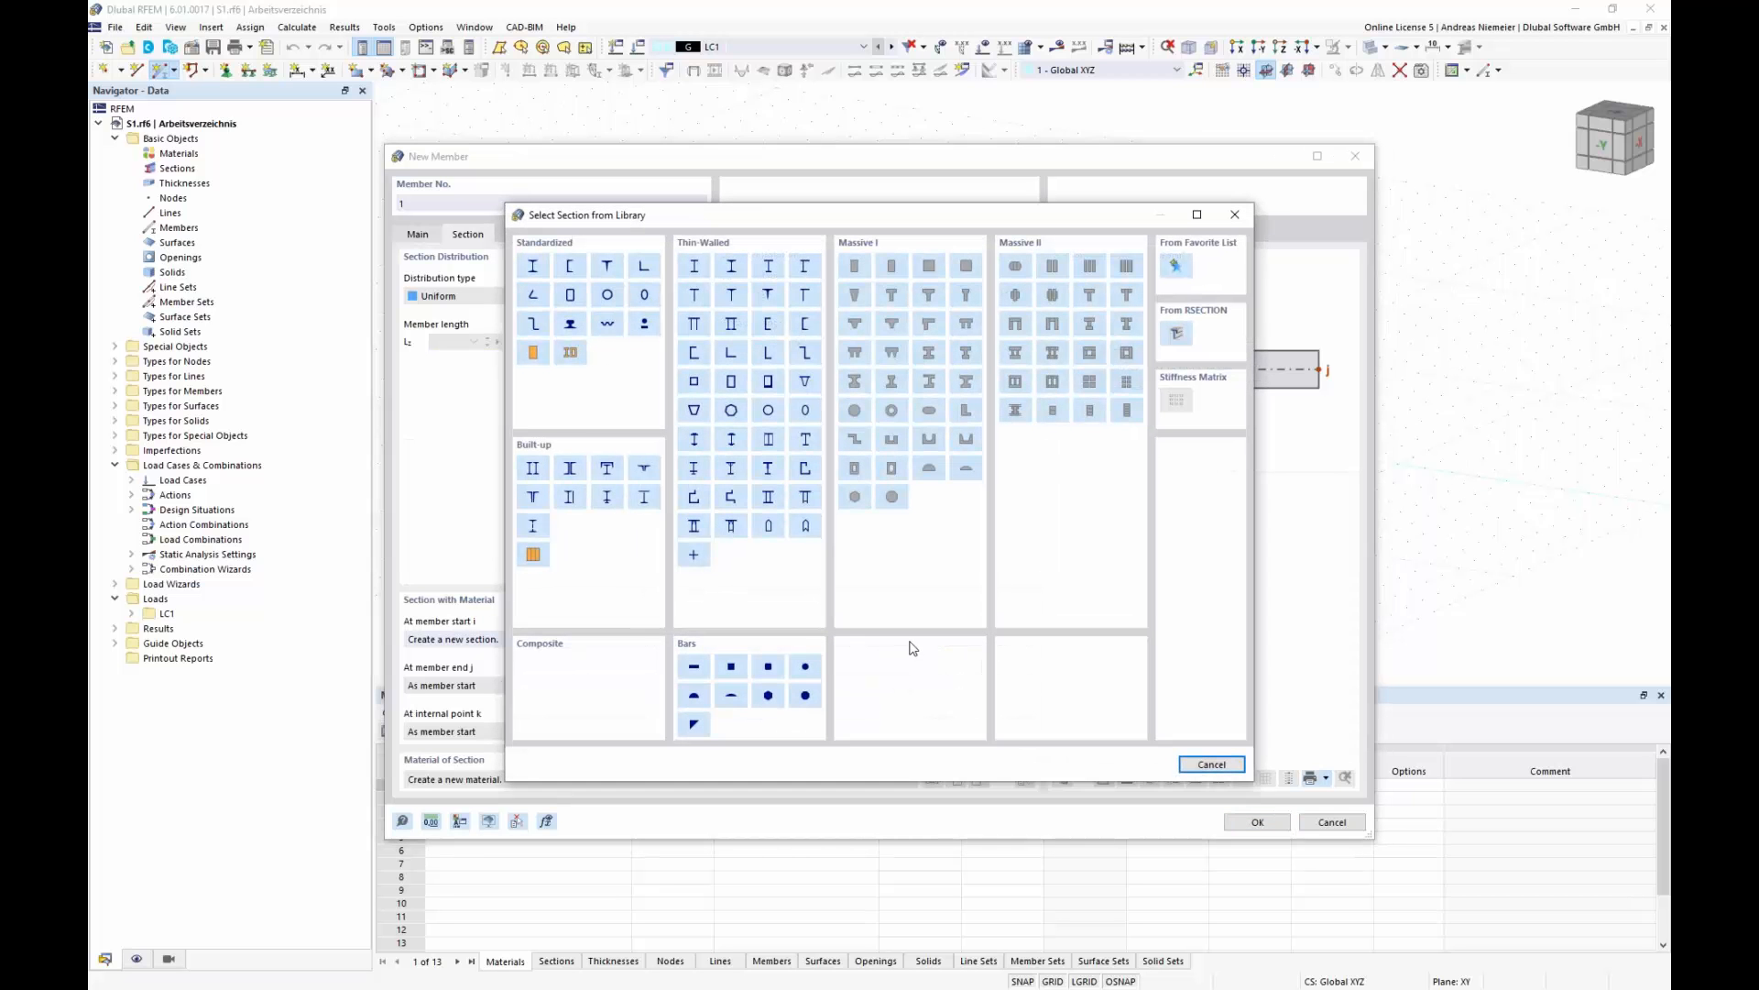
pyautogui.click(644, 322)
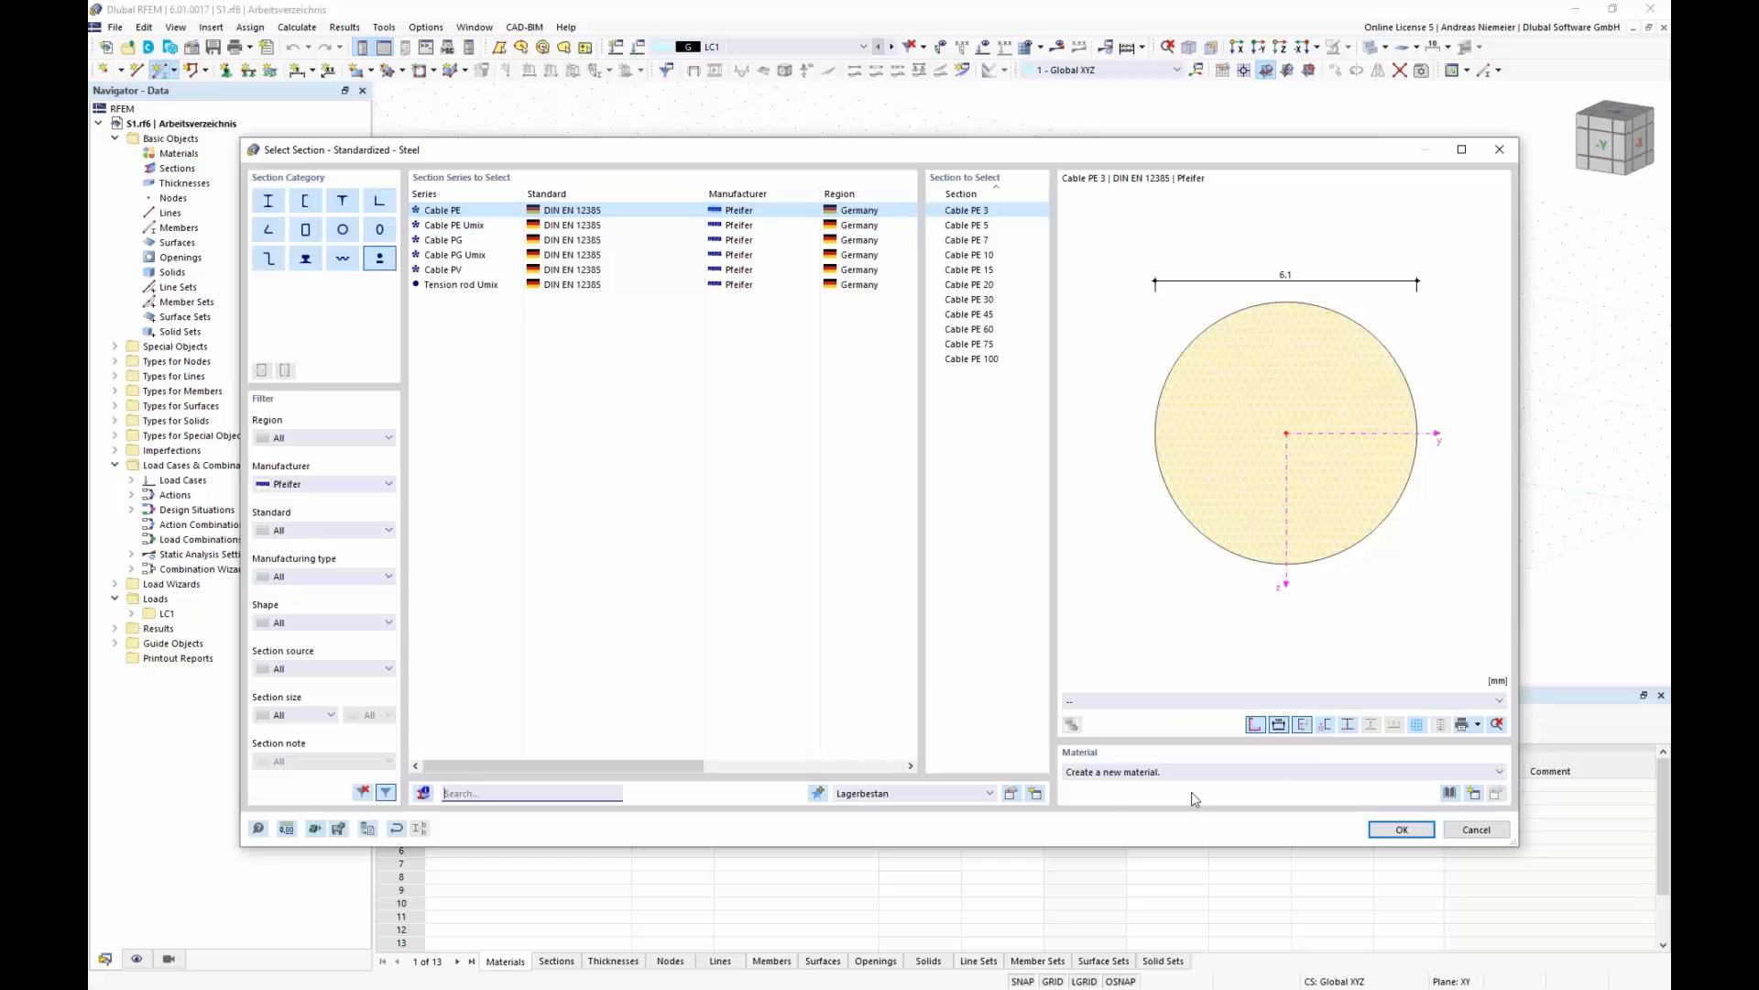
# - Assign the material Cable PE (Pfeifer), filtered by type Metal and subtype Cable, and accept the Cable PE 3 section
pyautogui.click(1450, 793)
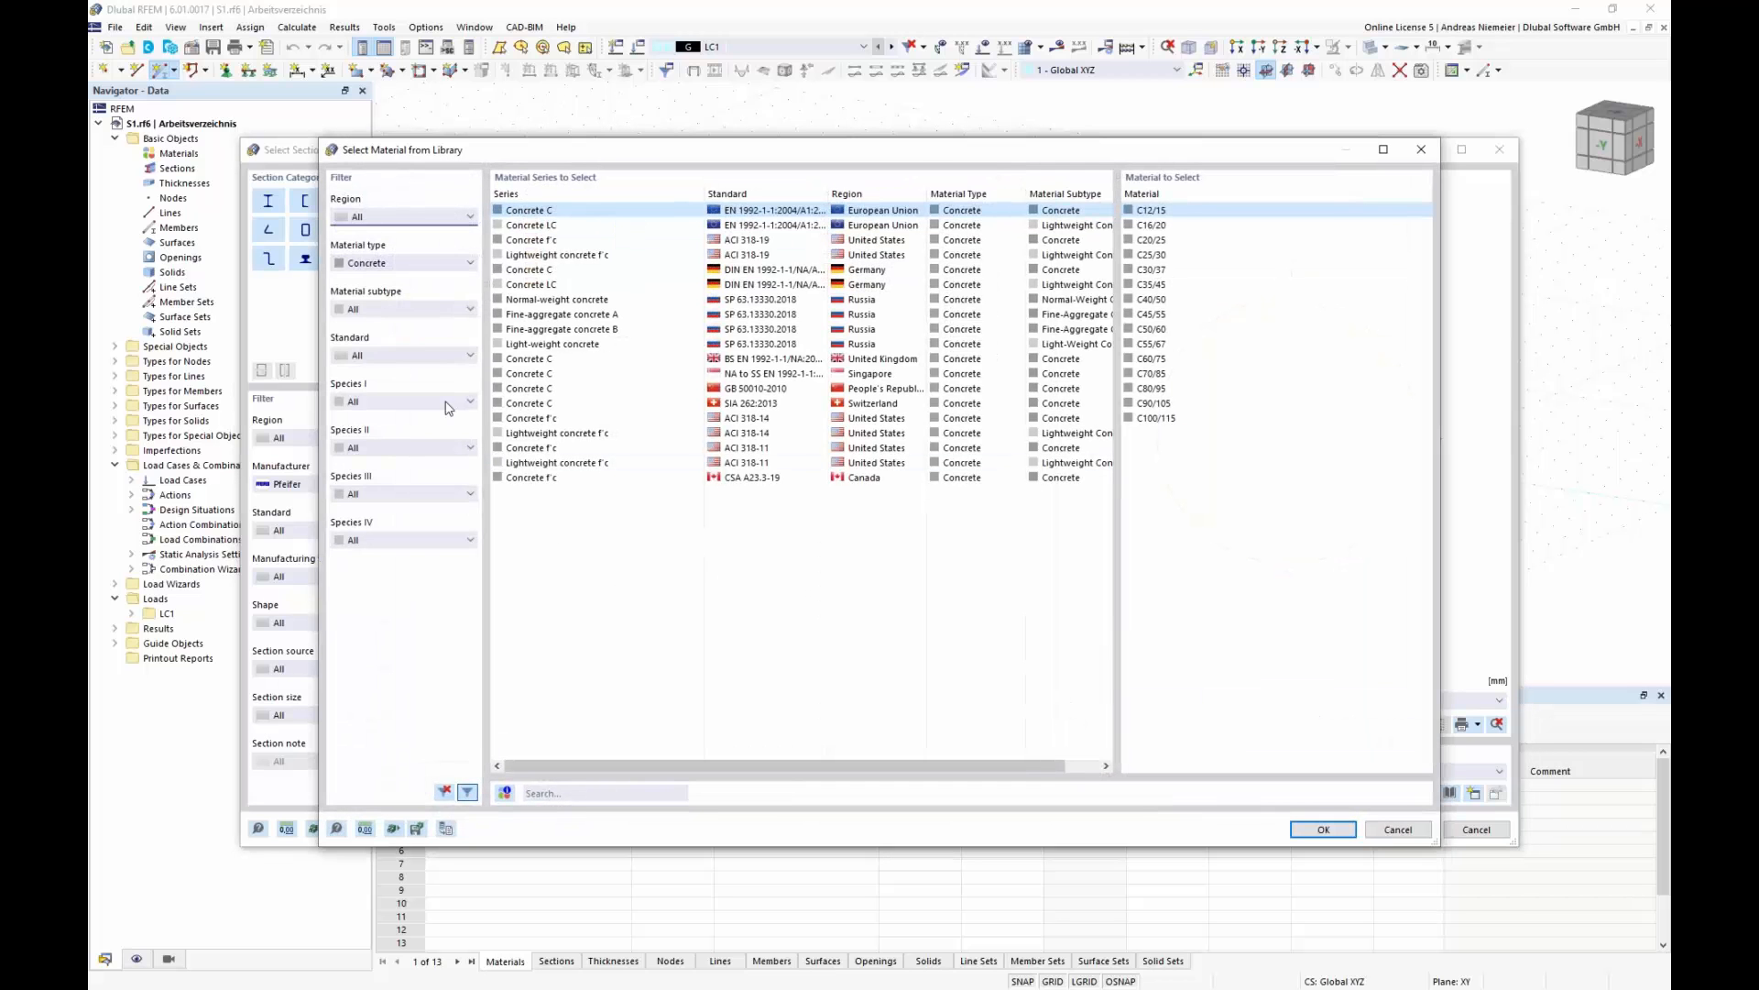
pyautogui.click(412, 263)
pyautogui.click(412, 435)
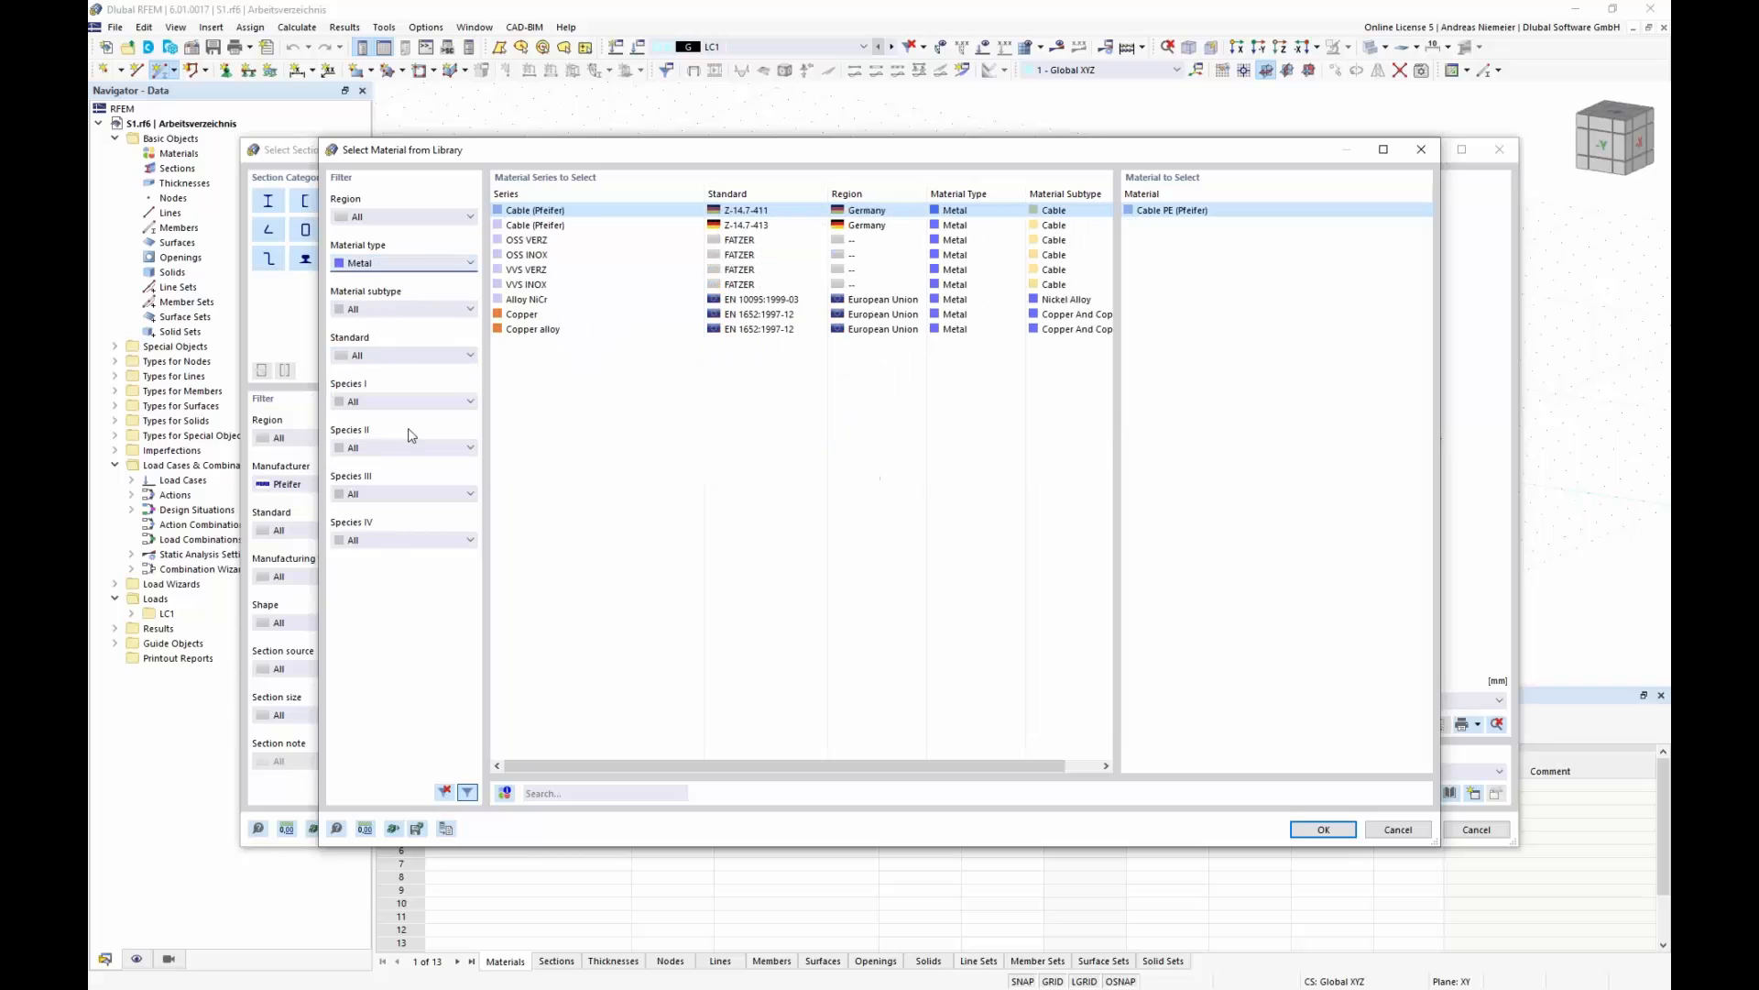
pyautogui.click(403, 309)
pyautogui.click(385, 339)
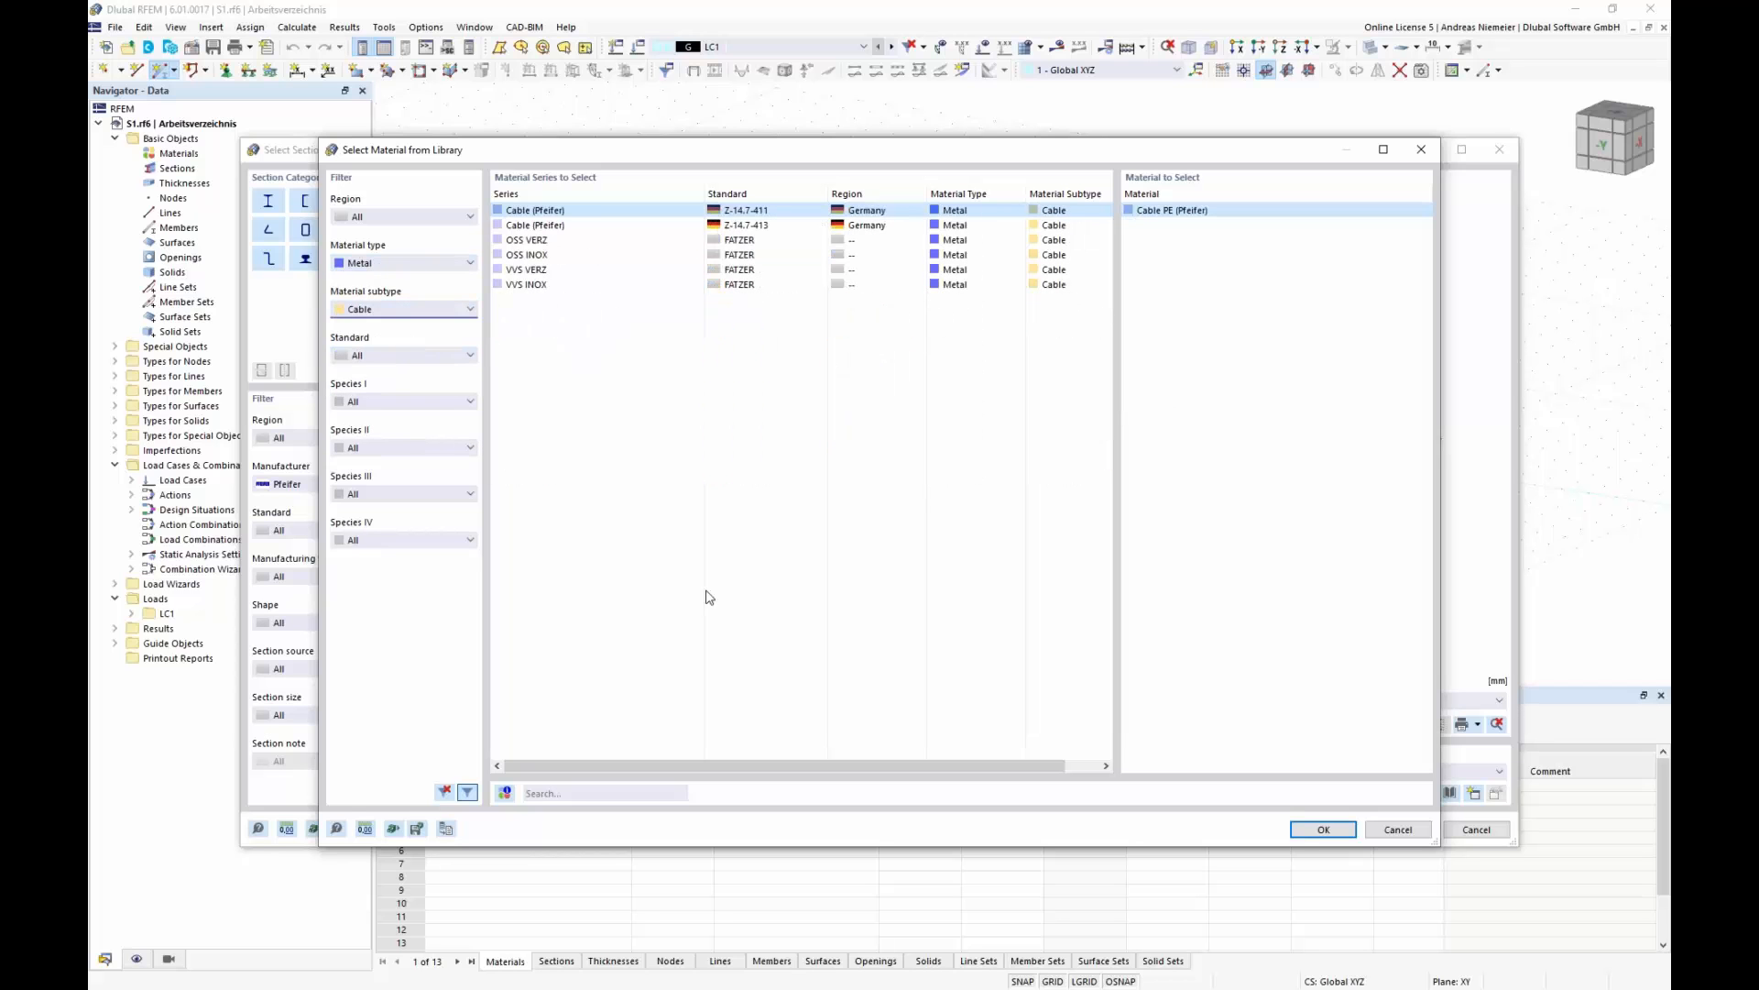
pyautogui.click(1323, 829)
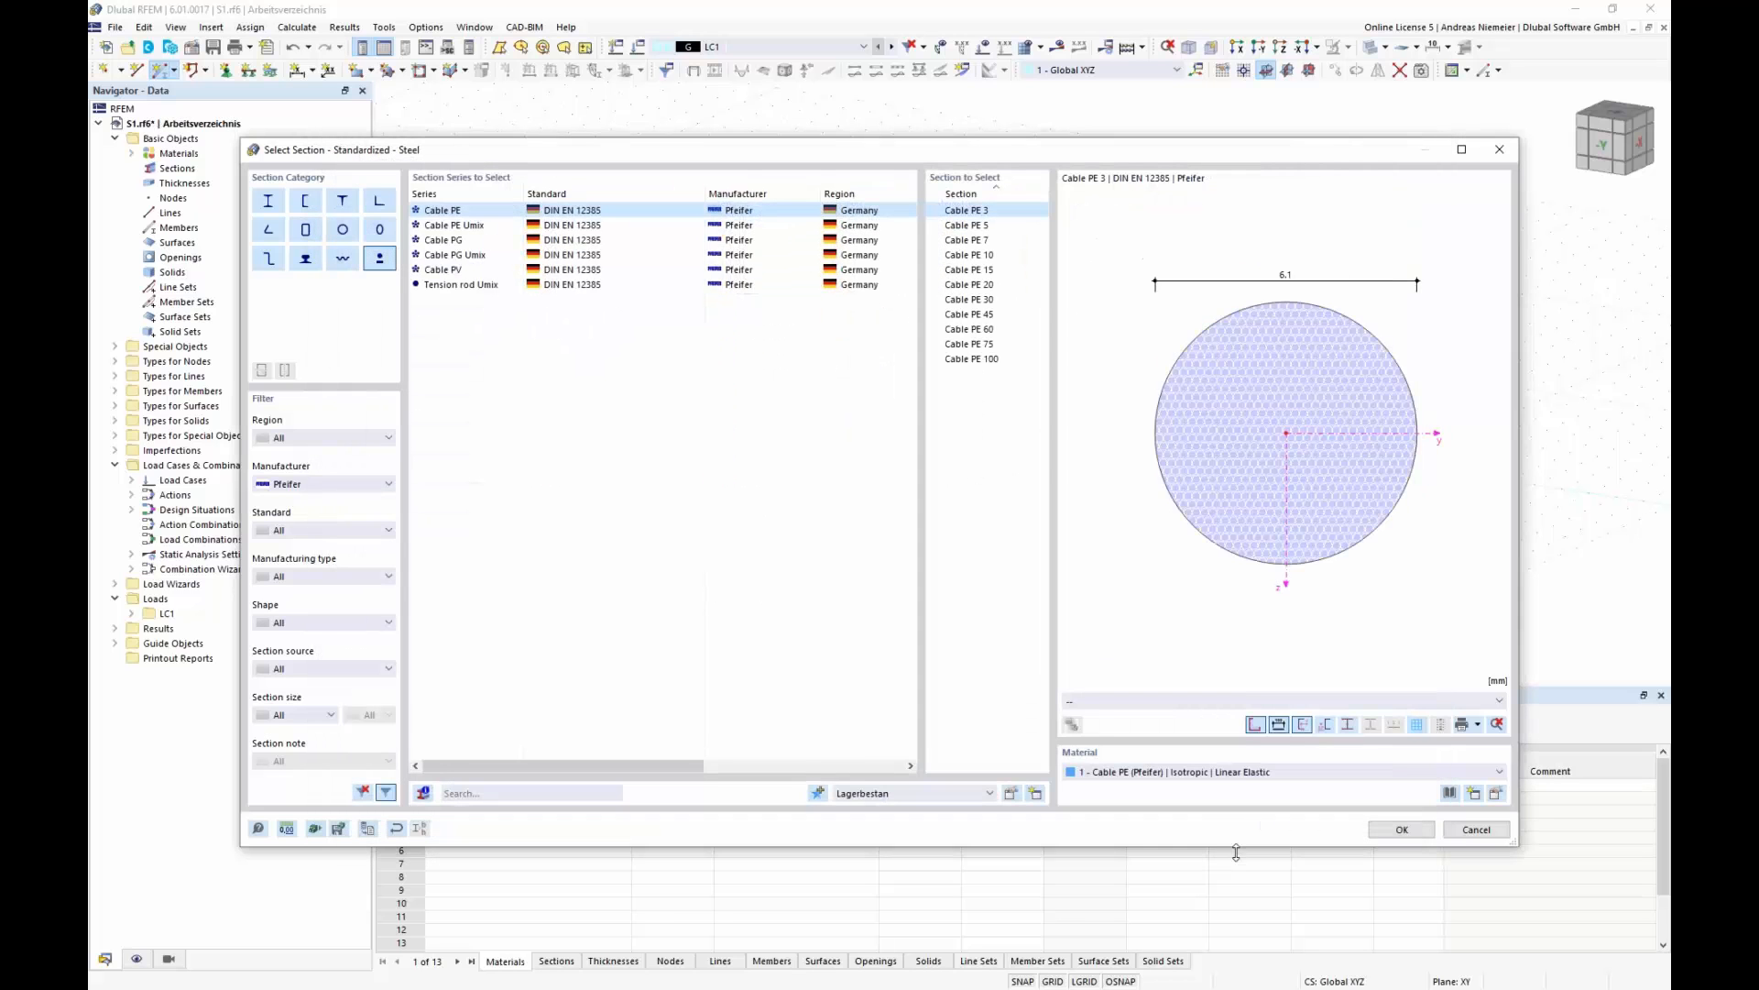
pyautogui.click(1402, 829)
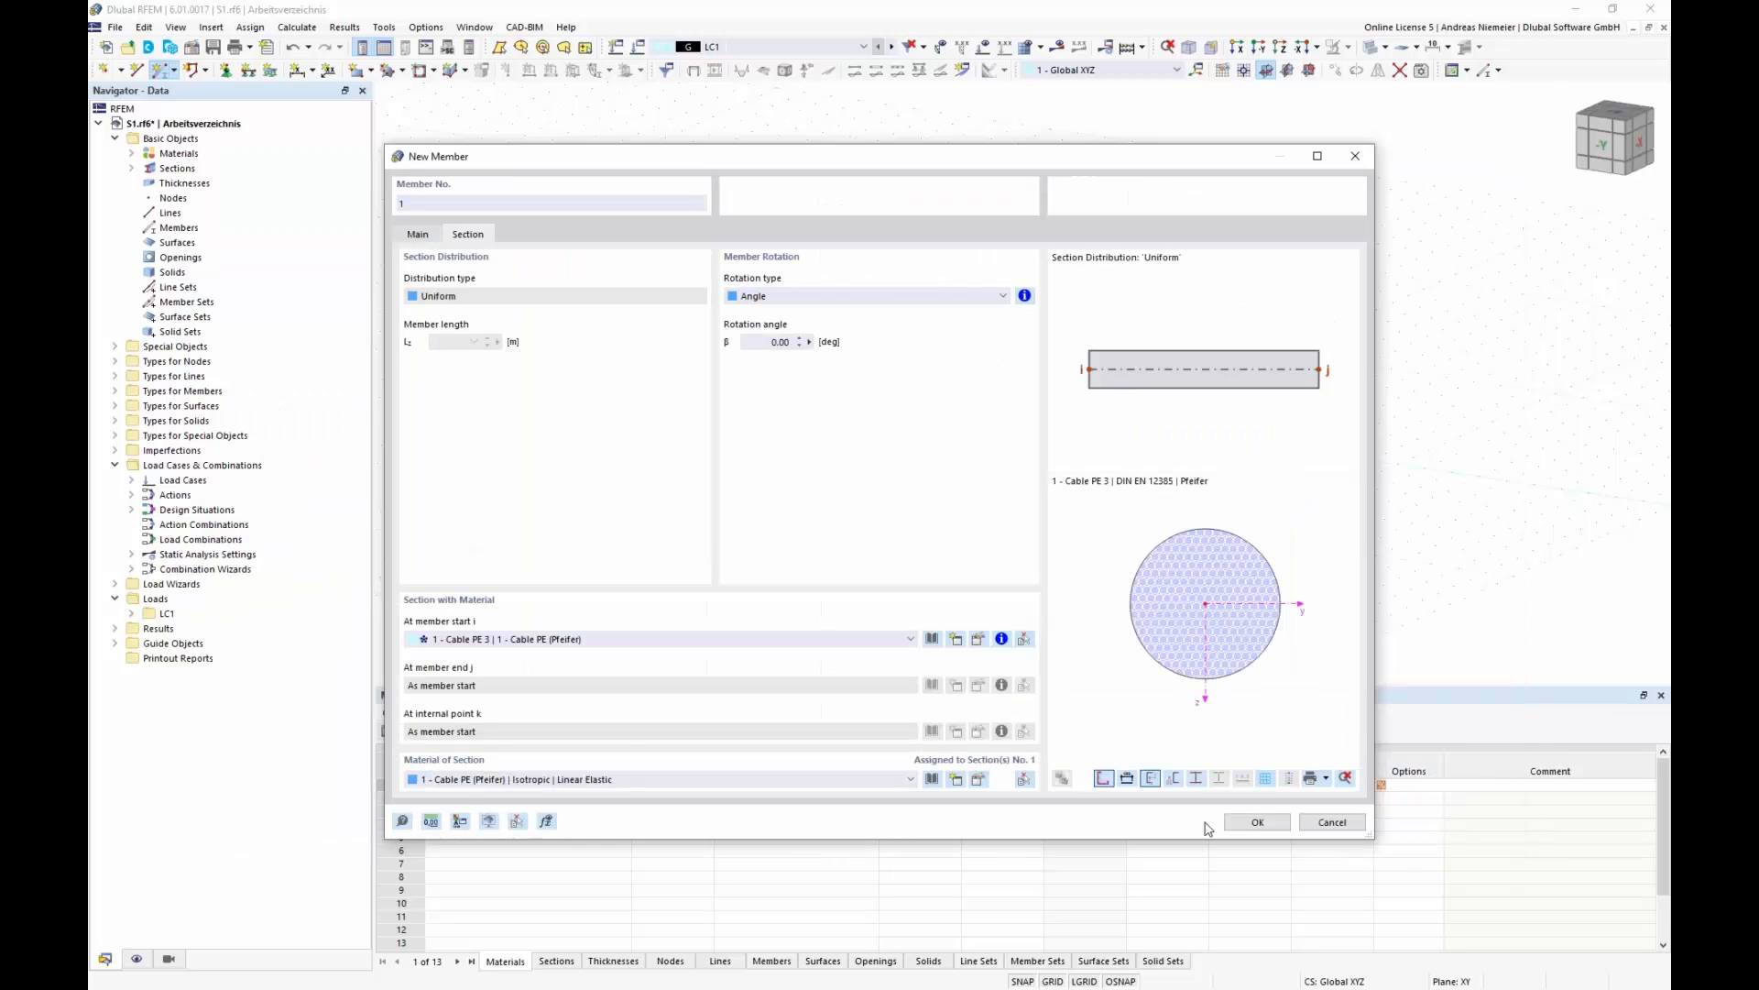
# - Place the cable member as a single line from the origin to X = 10 m, Y = 0, Z = 0
pyautogui.click(1256, 821)
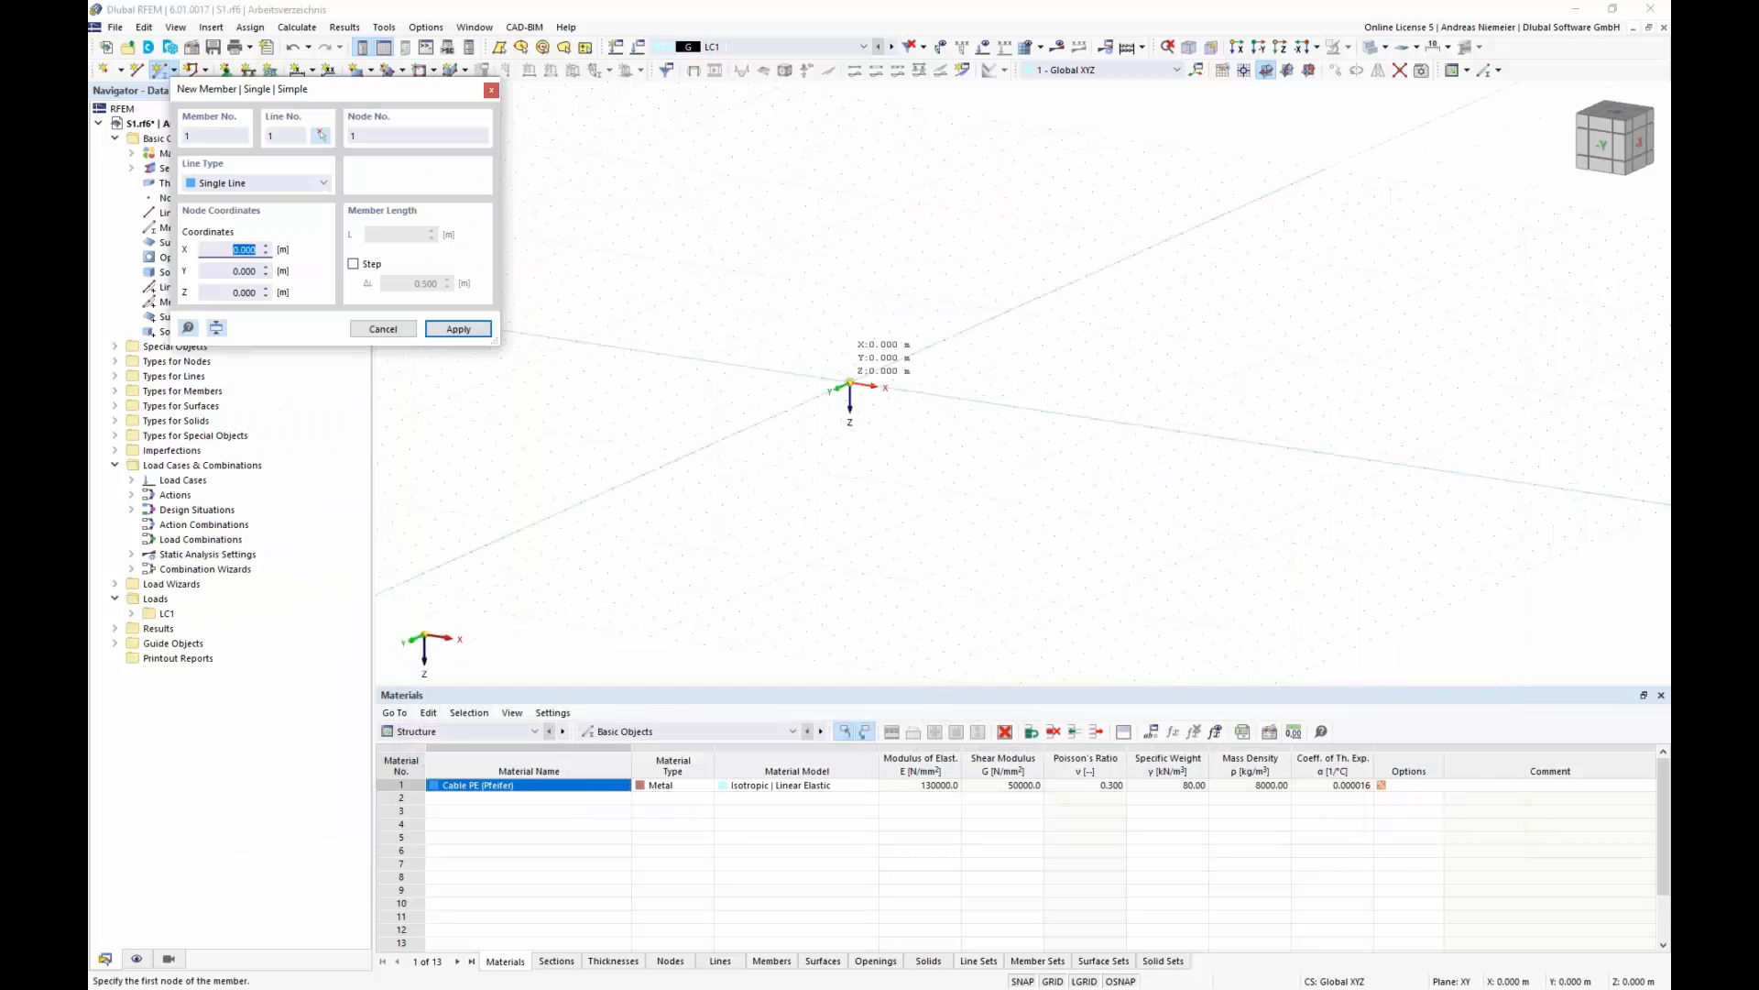
pyautogui.click(850, 382)
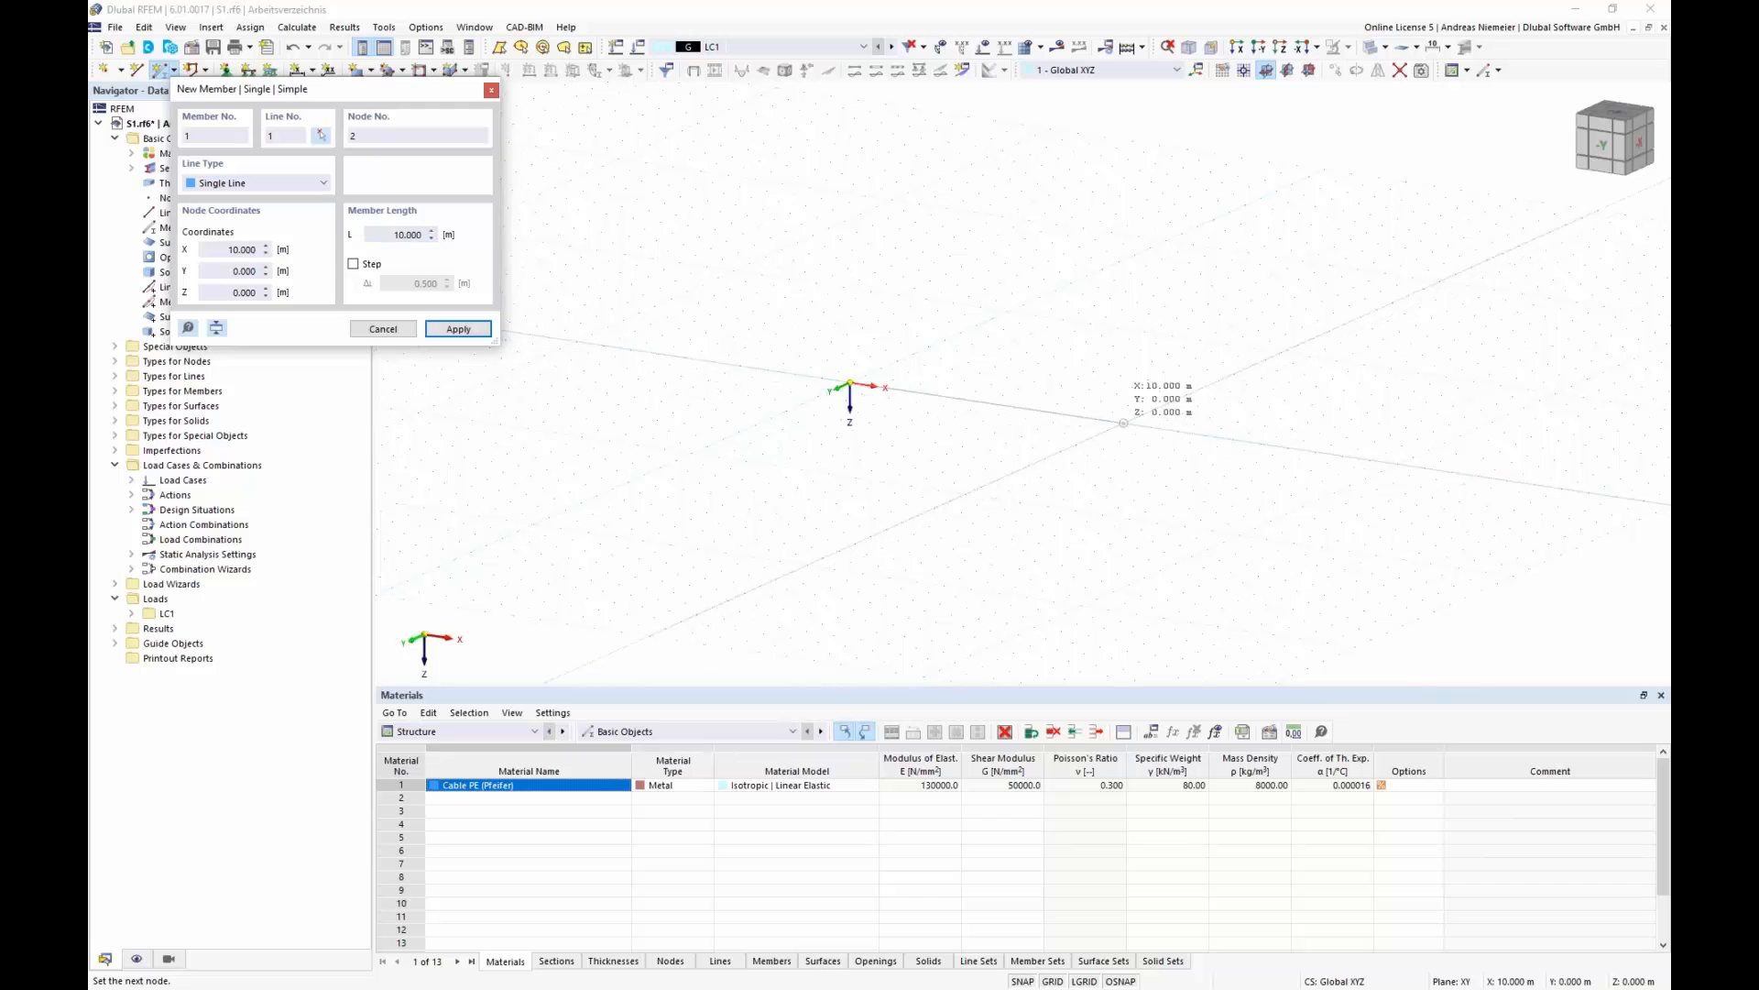
pyautogui.click(1124, 422)
pyautogui.press('Escape')
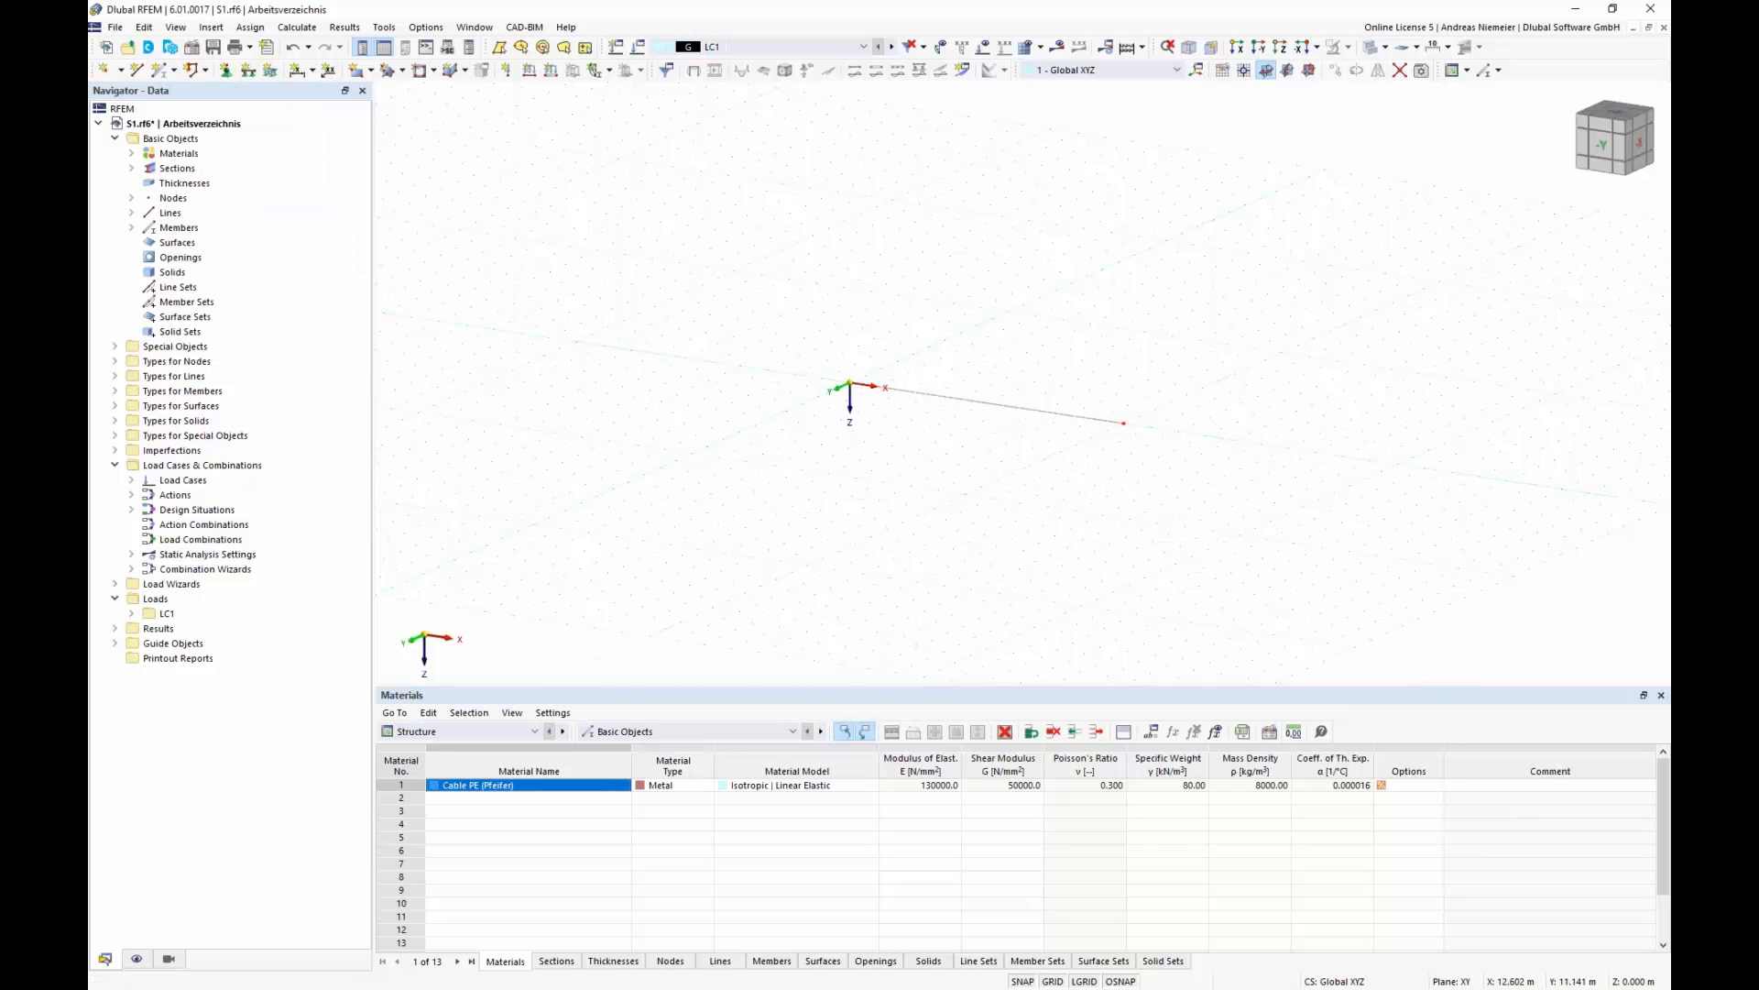
# - Assign the predefined hinged nodal support to both end nodes of the cable
pyautogui.moveTo(974, 502); pyautogui.dragTo(943, 501, button='middle')
pyautogui.scroll(5, 834, 417)
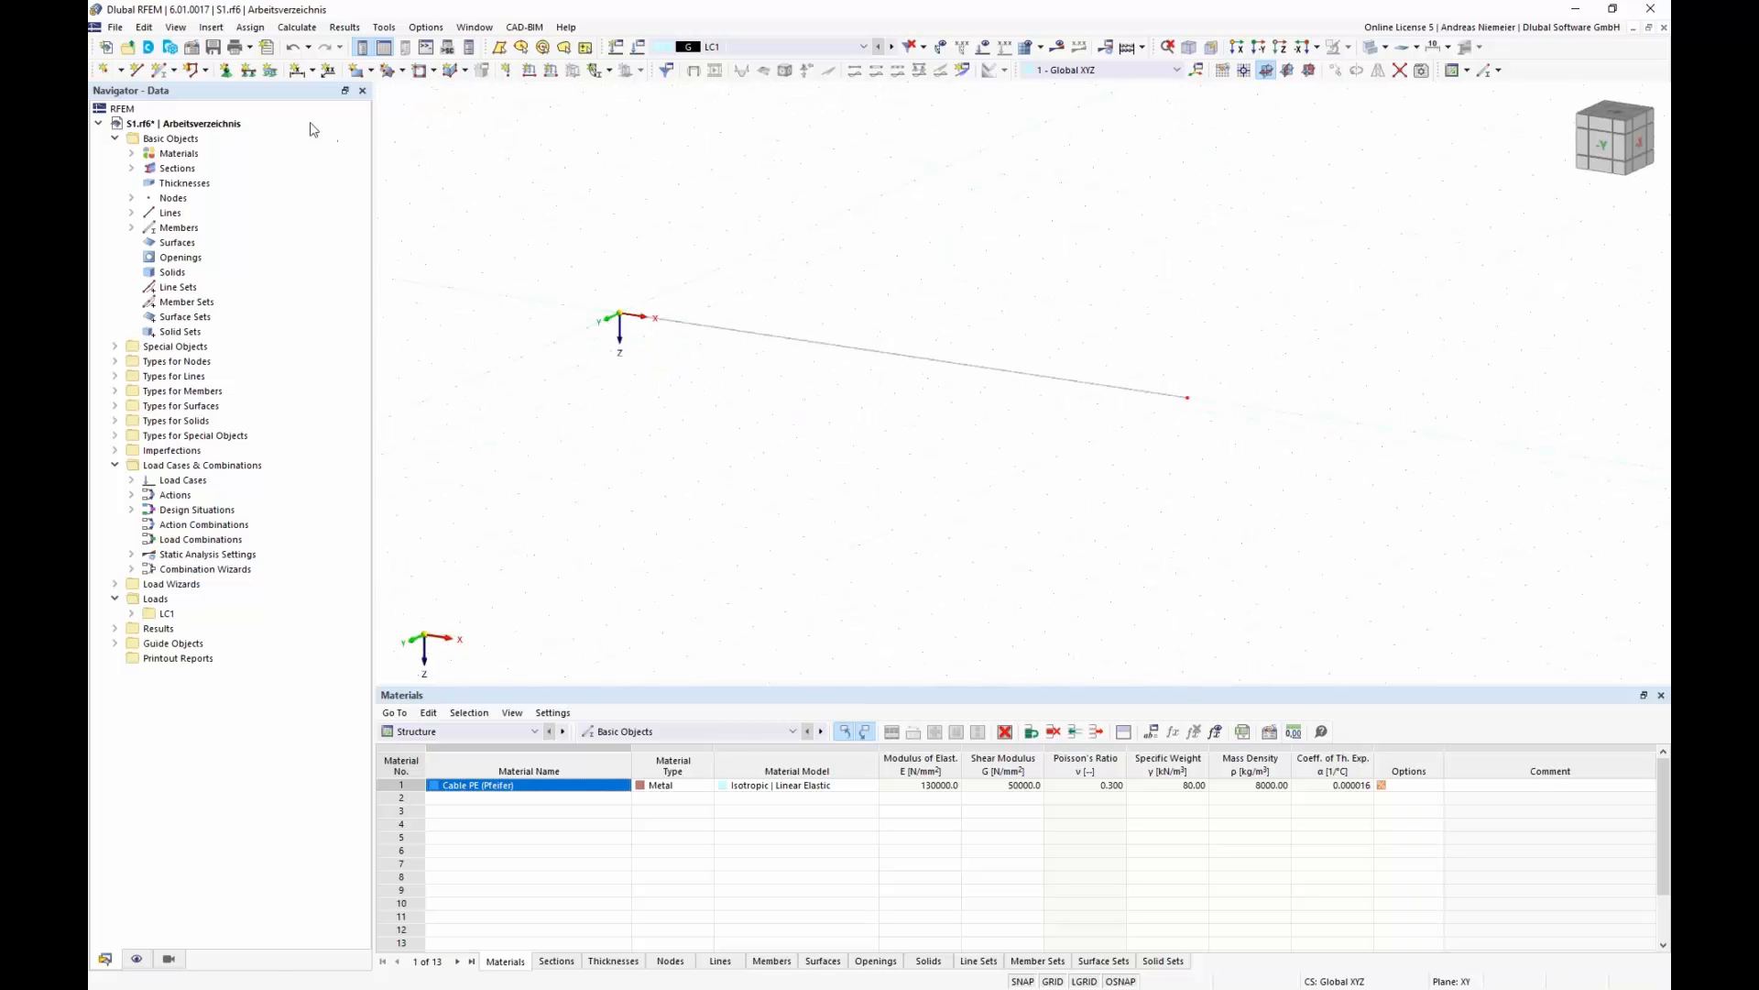
pyautogui.click(226, 69)
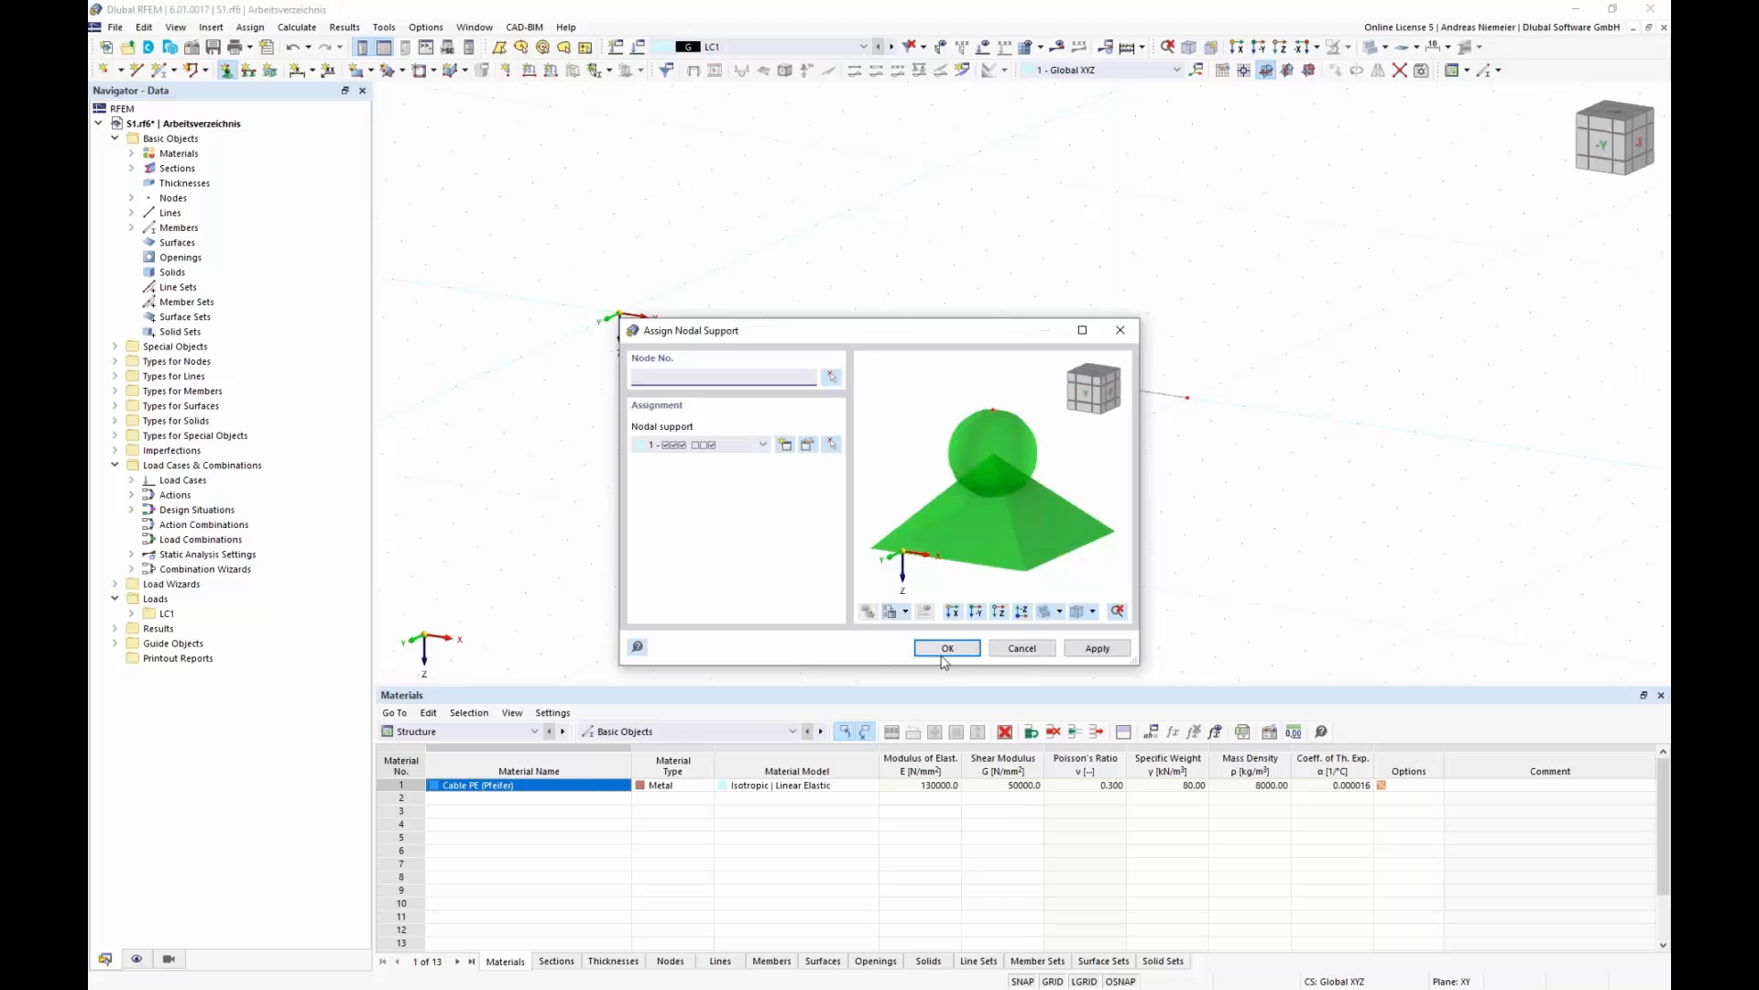
pyautogui.click(947, 649)
pyautogui.moveTo(571, 286); pyautogui.dragTo(1375, 550)
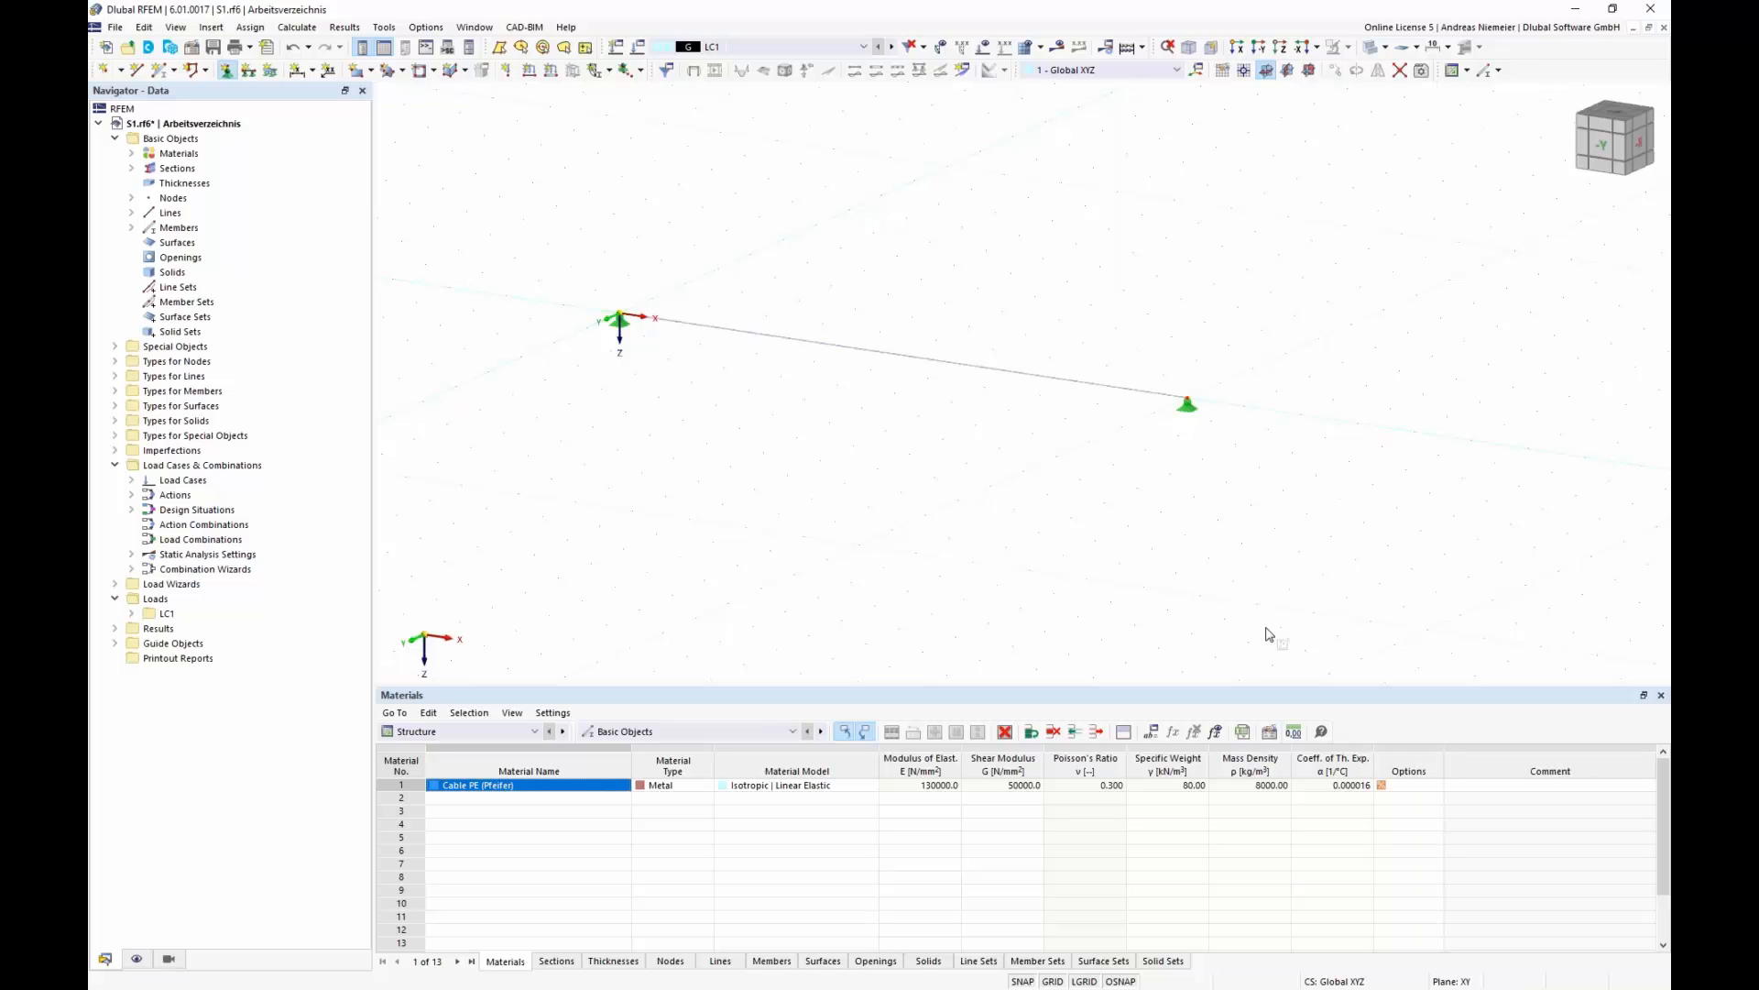
pyautogui.keyDown('ctrl'); pyautogui.moveTo(903, 495); pyautogui.dragTo(872, 450, button='middle'); pyautogui.keyUp('ctrl')
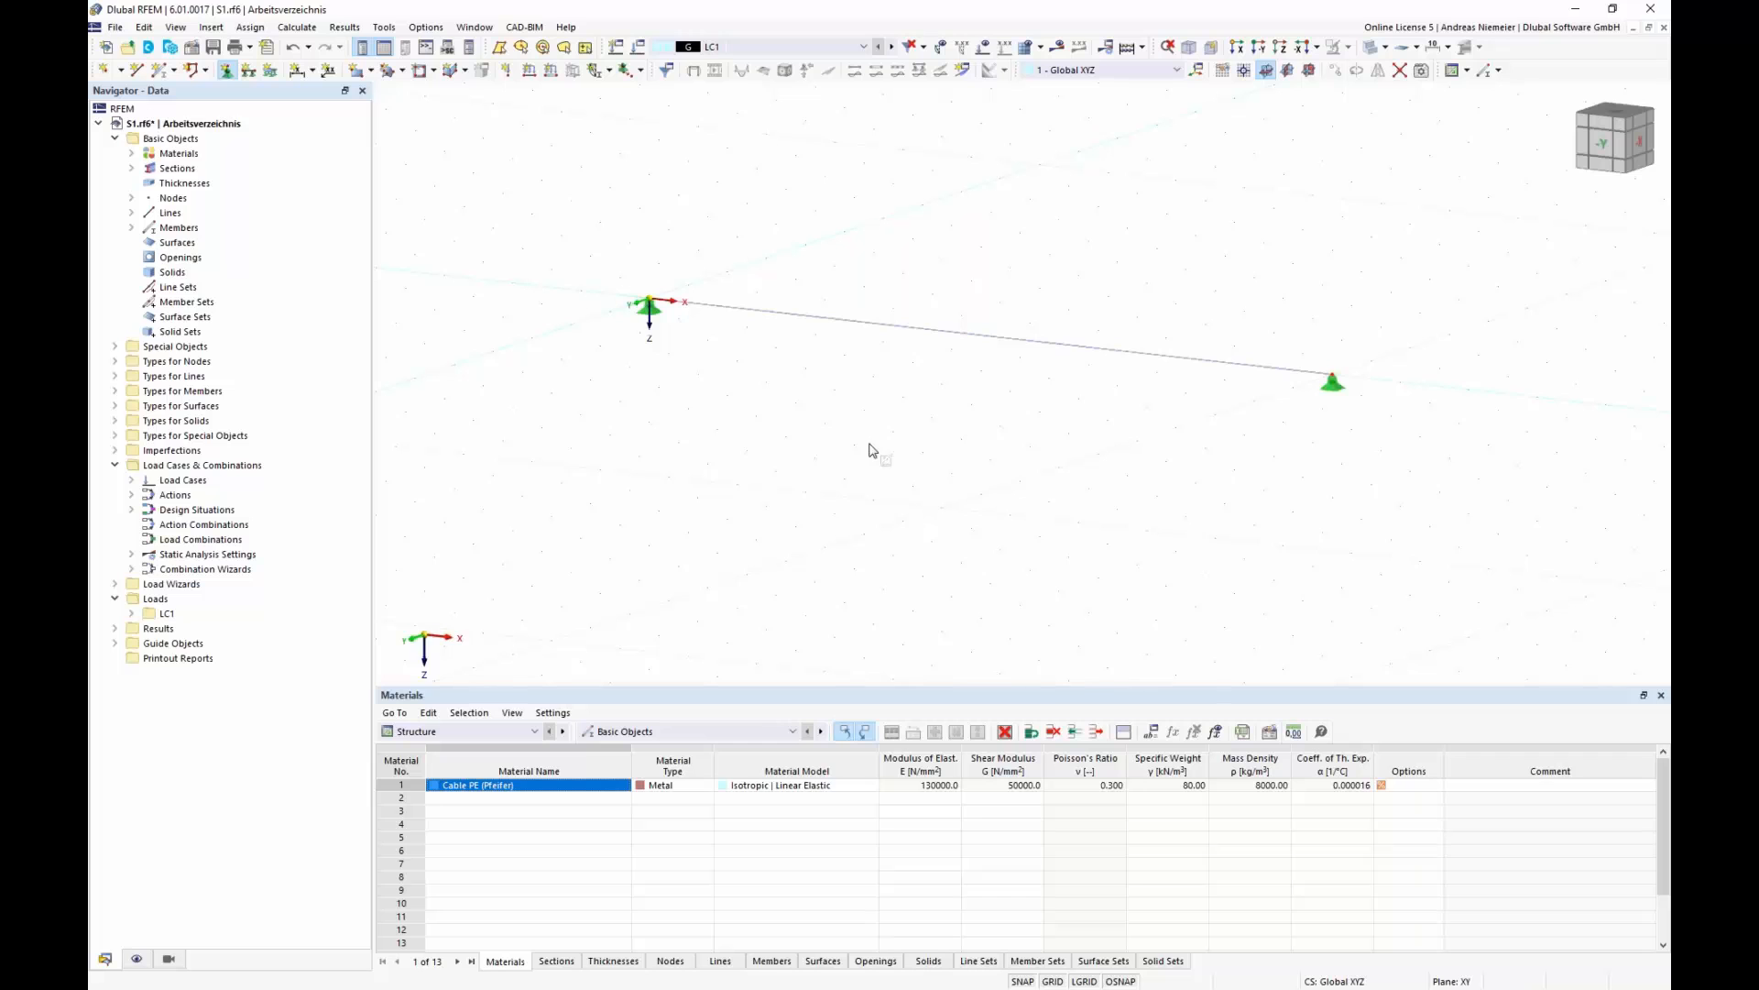
pyautogui.press('Escape')
# - Calculate load case LC1 to display the cable's deformation results
pyautogui.click(1057, 45)
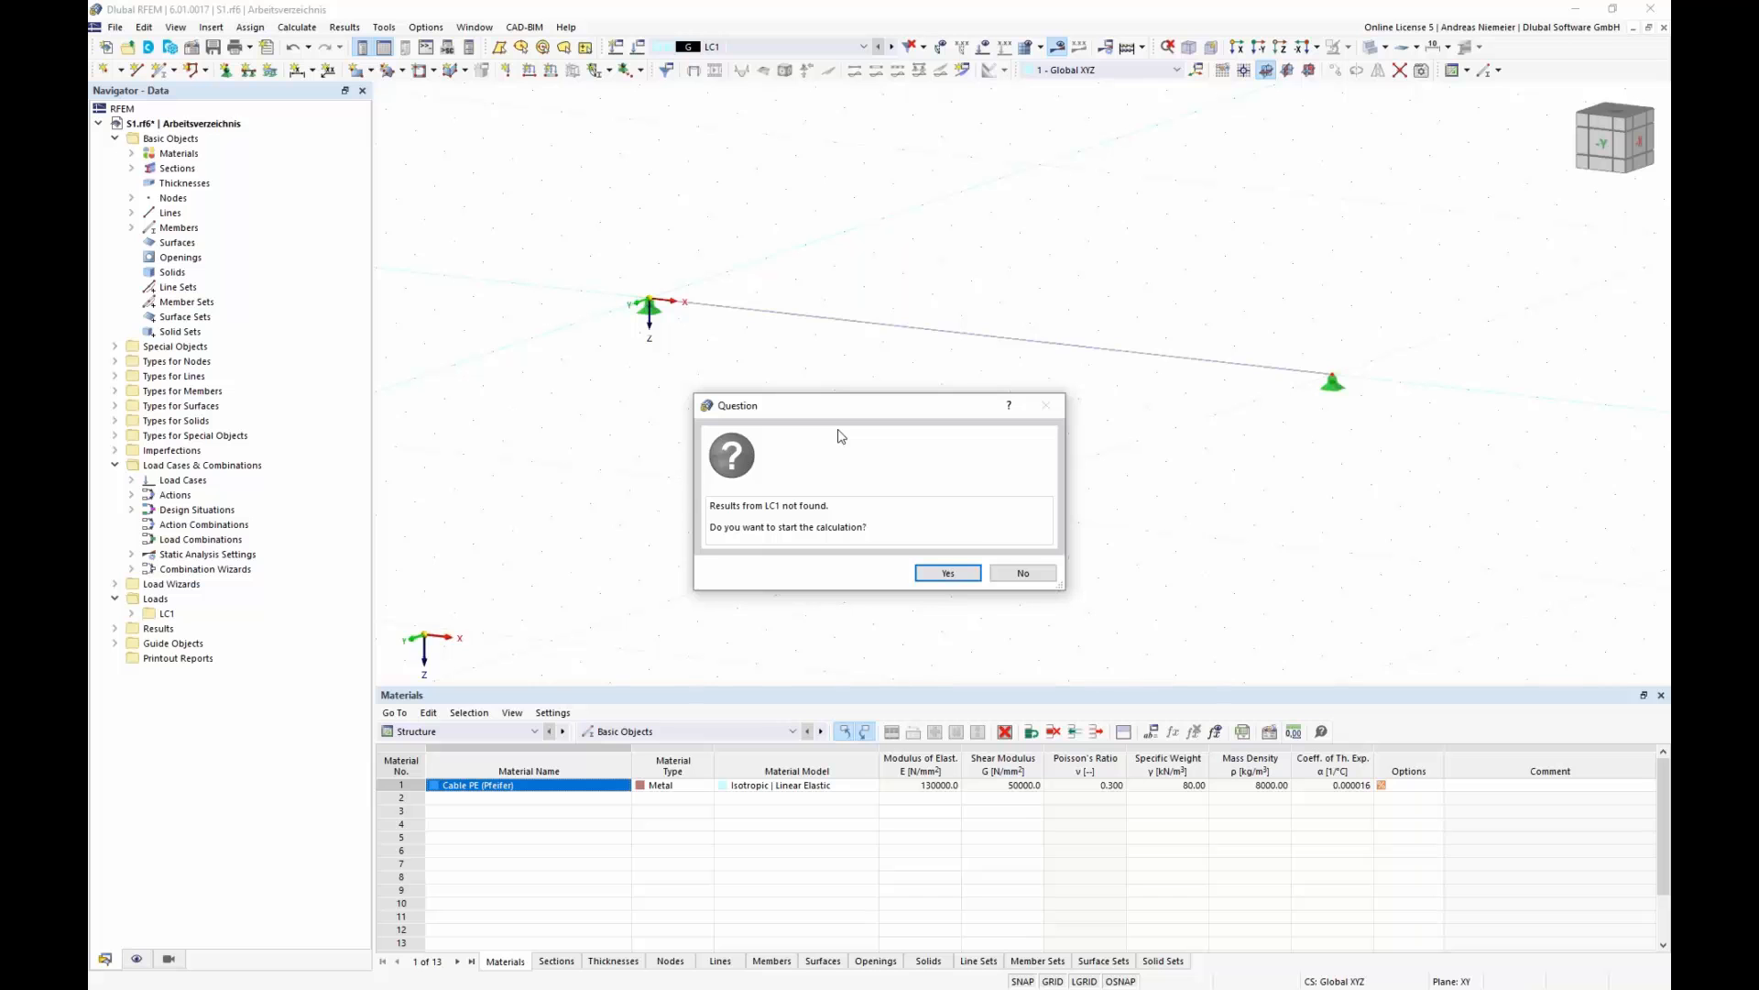
pyautogui.click(930, 572)
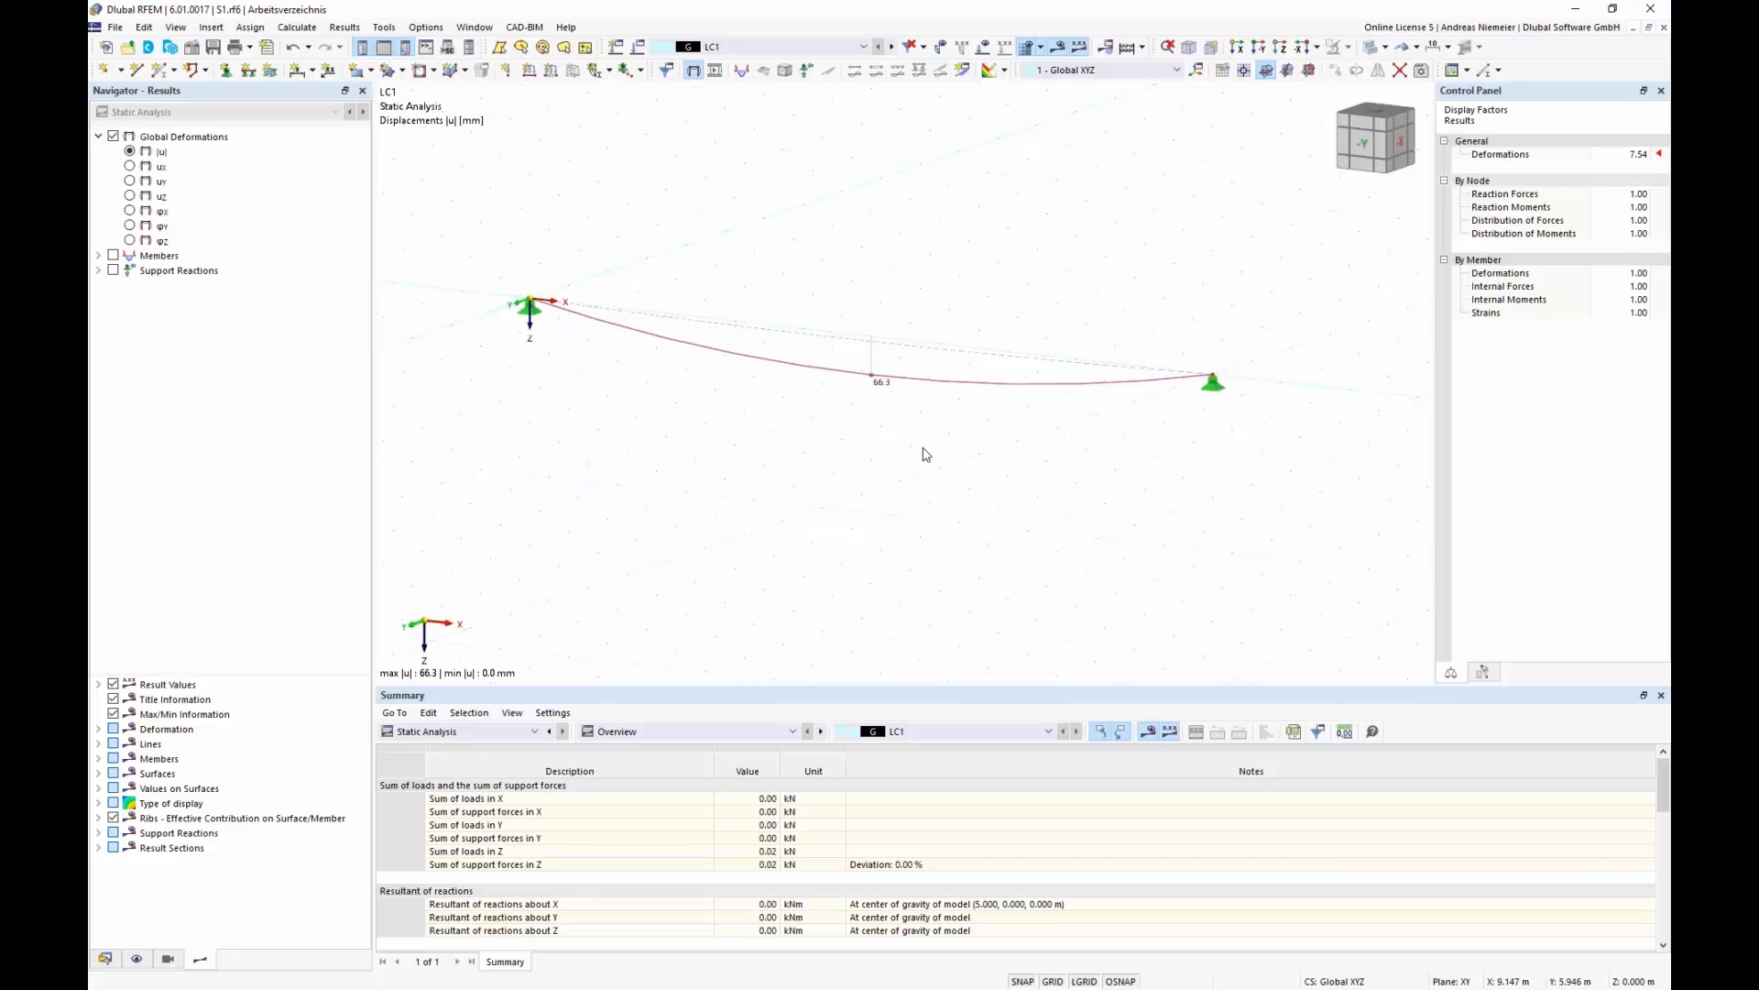
# - Raise the deformation display factor to 16 and animate the cable's deformation
pyautogui.click(1639, 154)
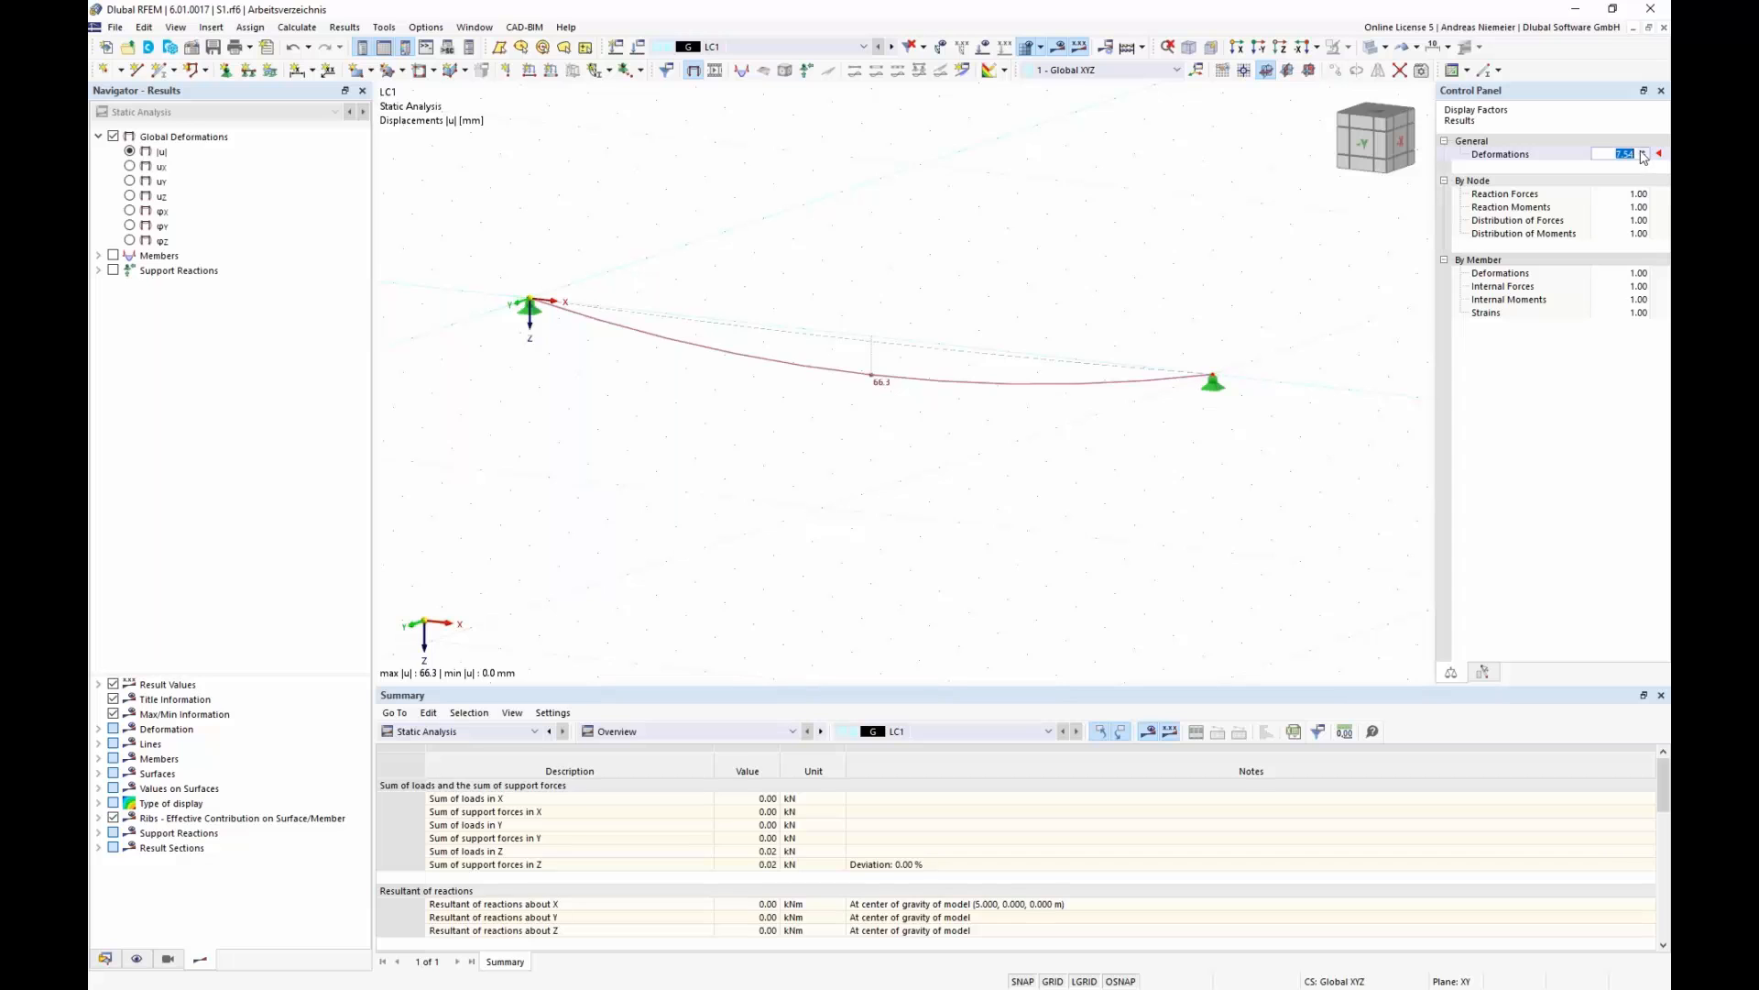
pyautogui.click(1642, 153)
pyautogui.doubleClick(1643, 152)
pyautogui.click(1644, 156)
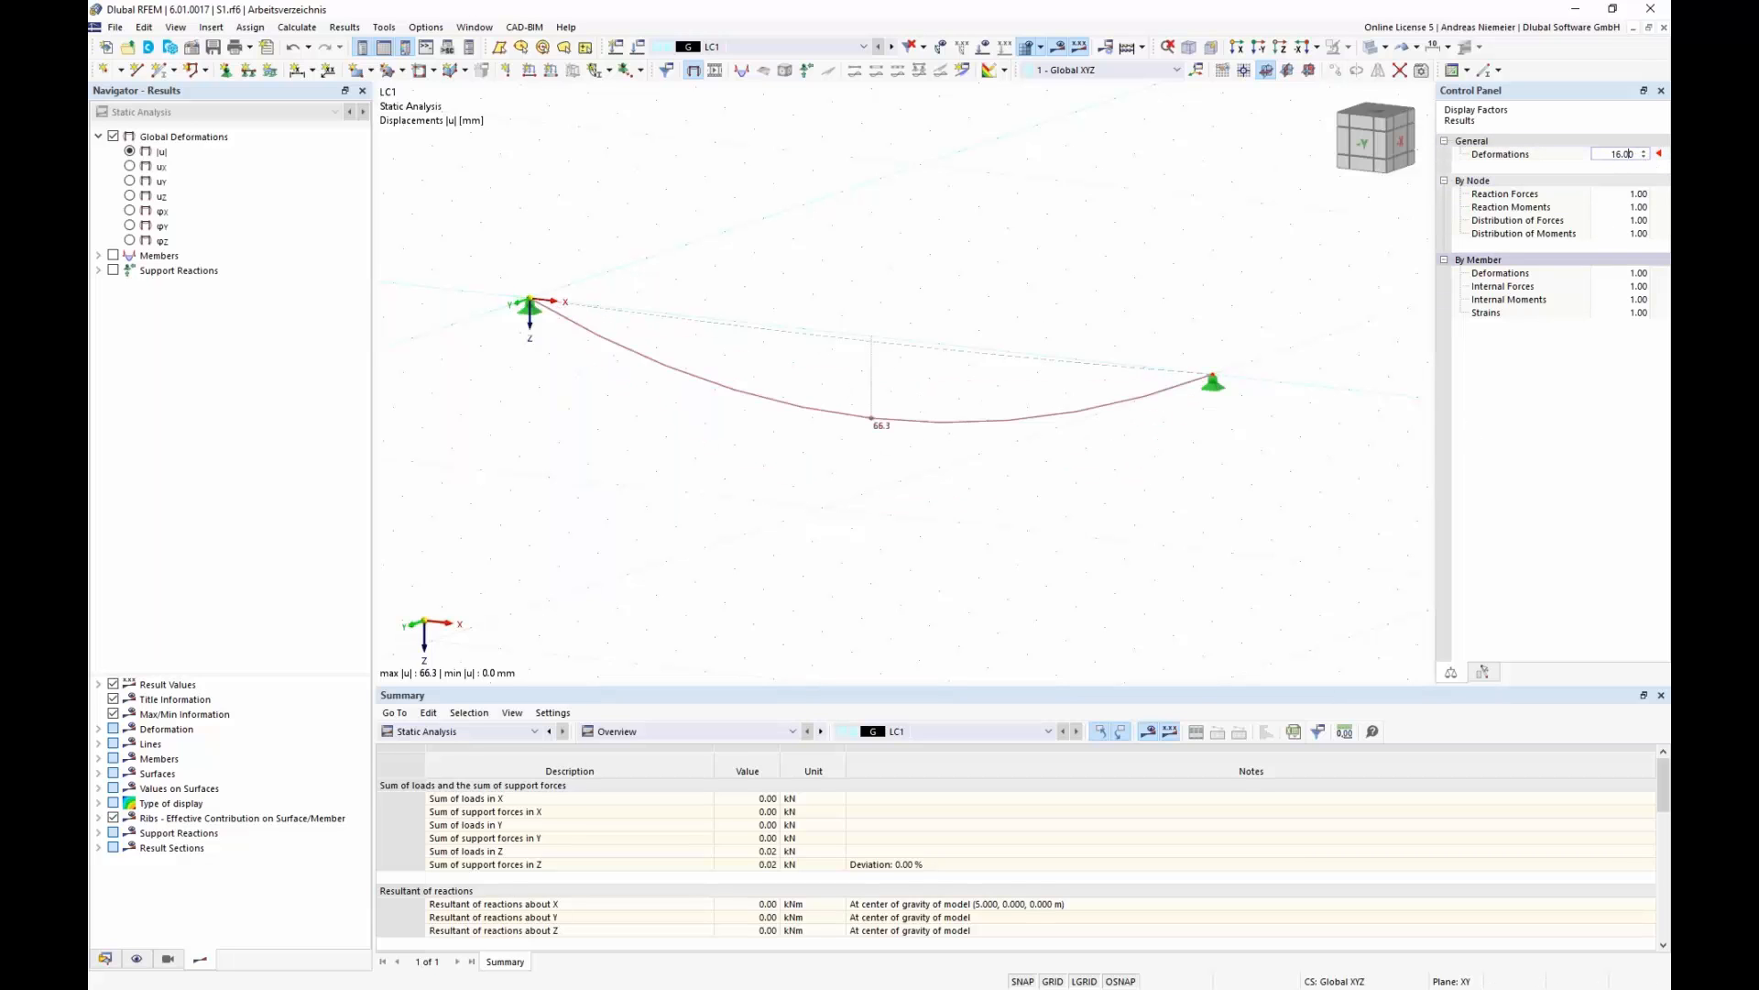
pyautogui.click(717, 73)
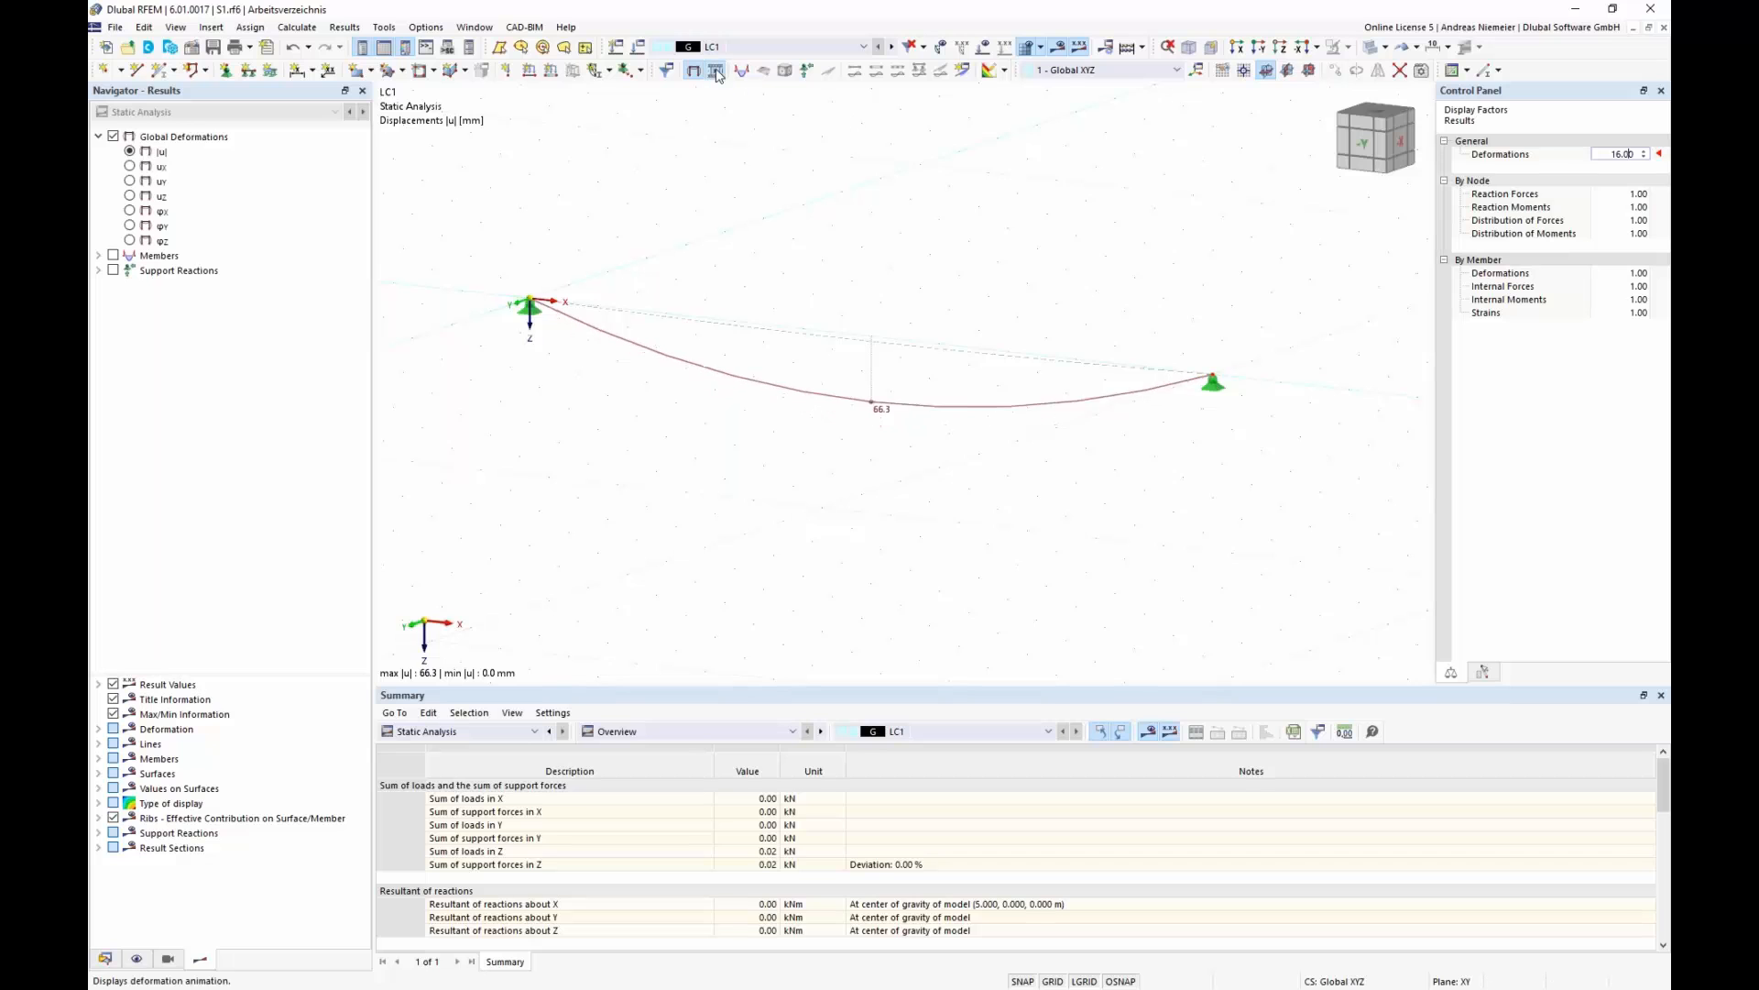
# - Set the deformation display factor to 1 and examine the cable's midspan sag in the -Y view
pyautogui.click(1620, 154)
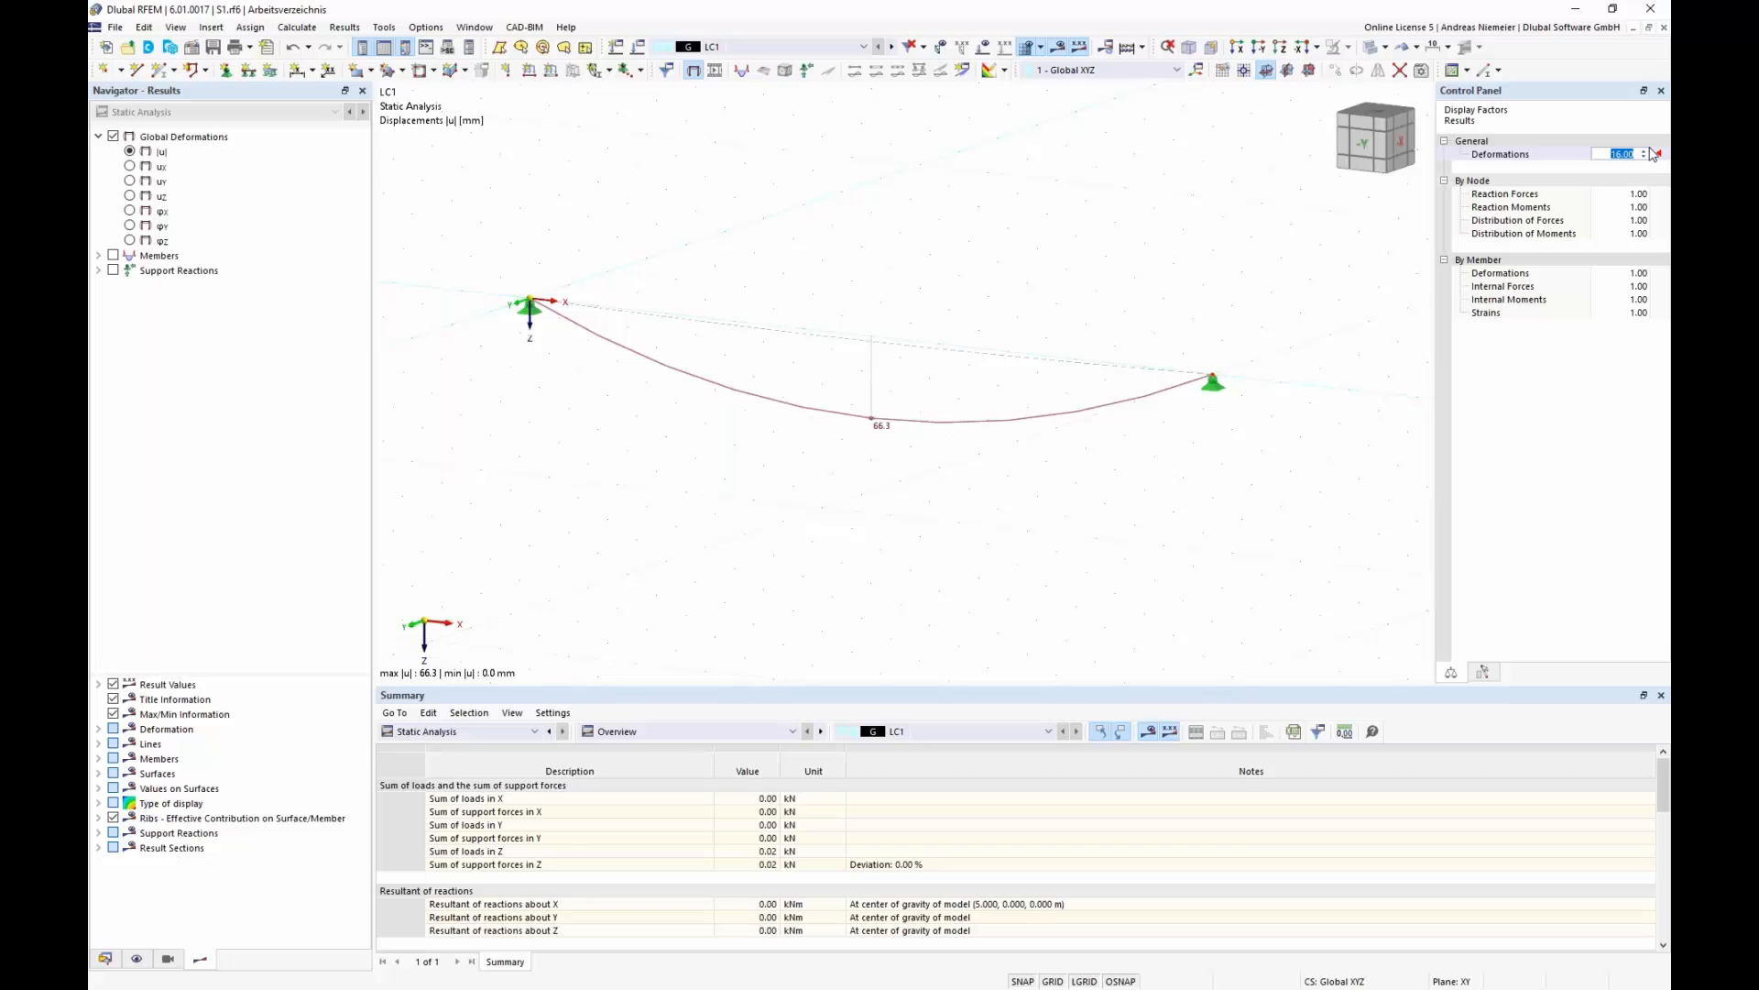
pyautogui.write('1')
pyautogui.press('Tab')
pyautogui.scroll(3, 866, 330)
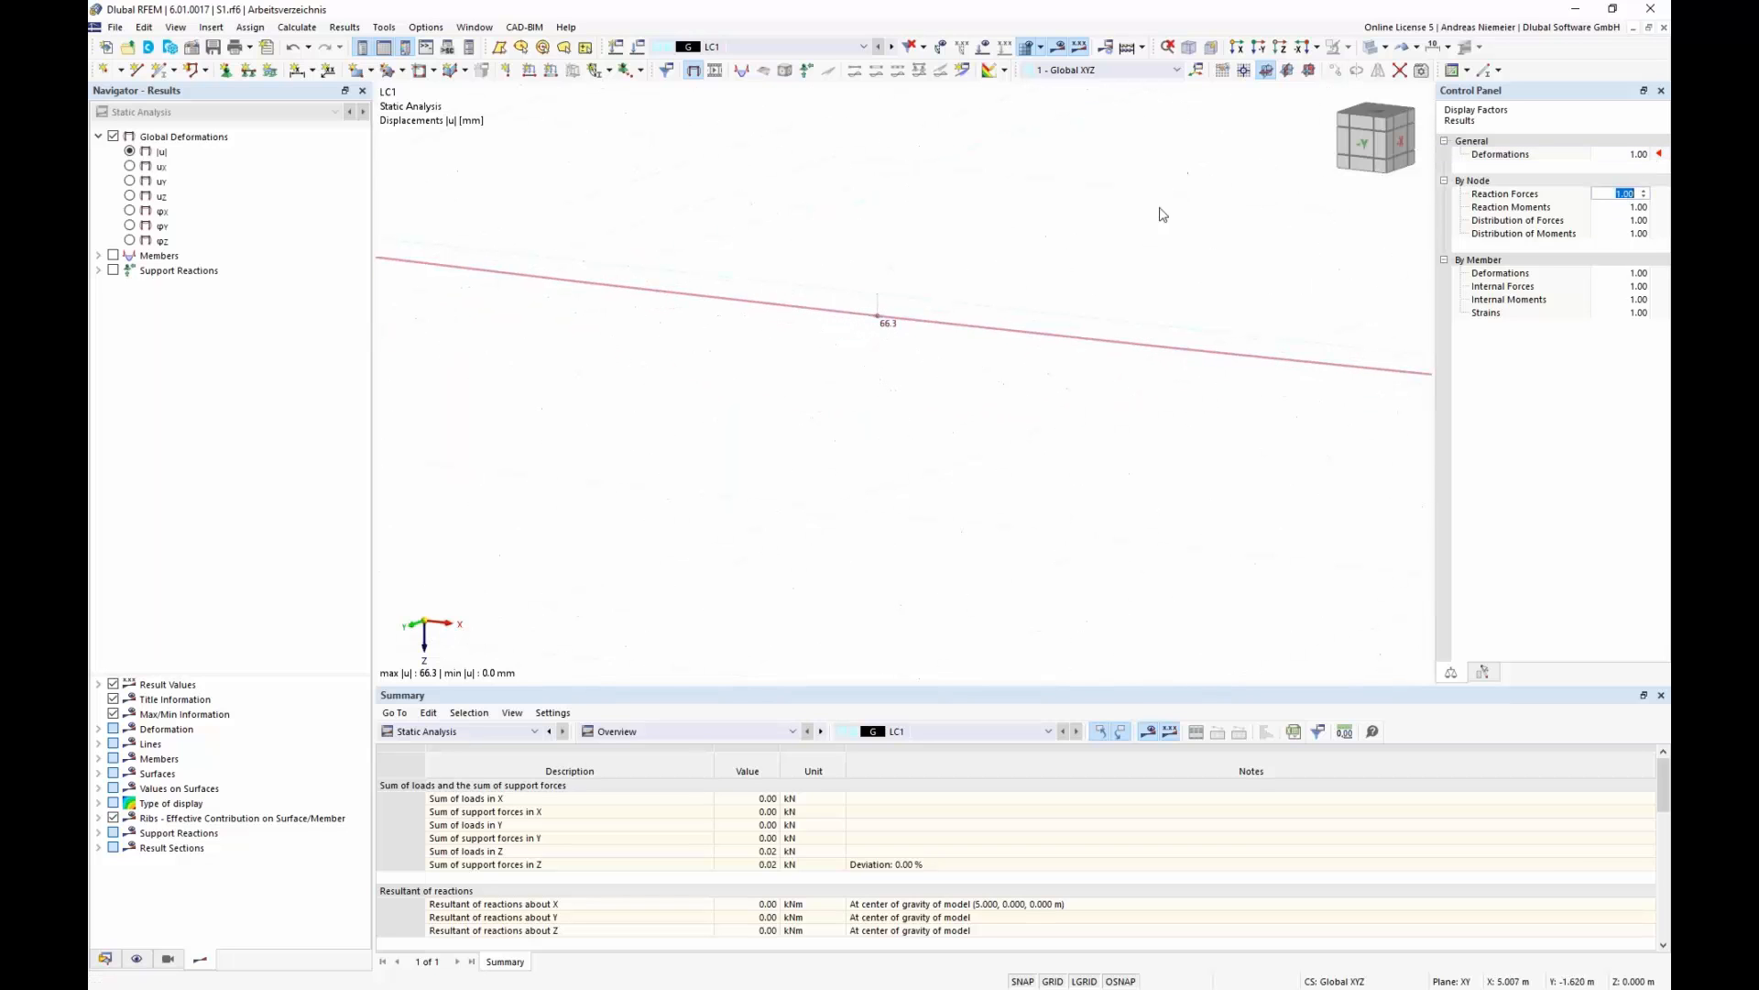
pyautogui.click(1362, 144)
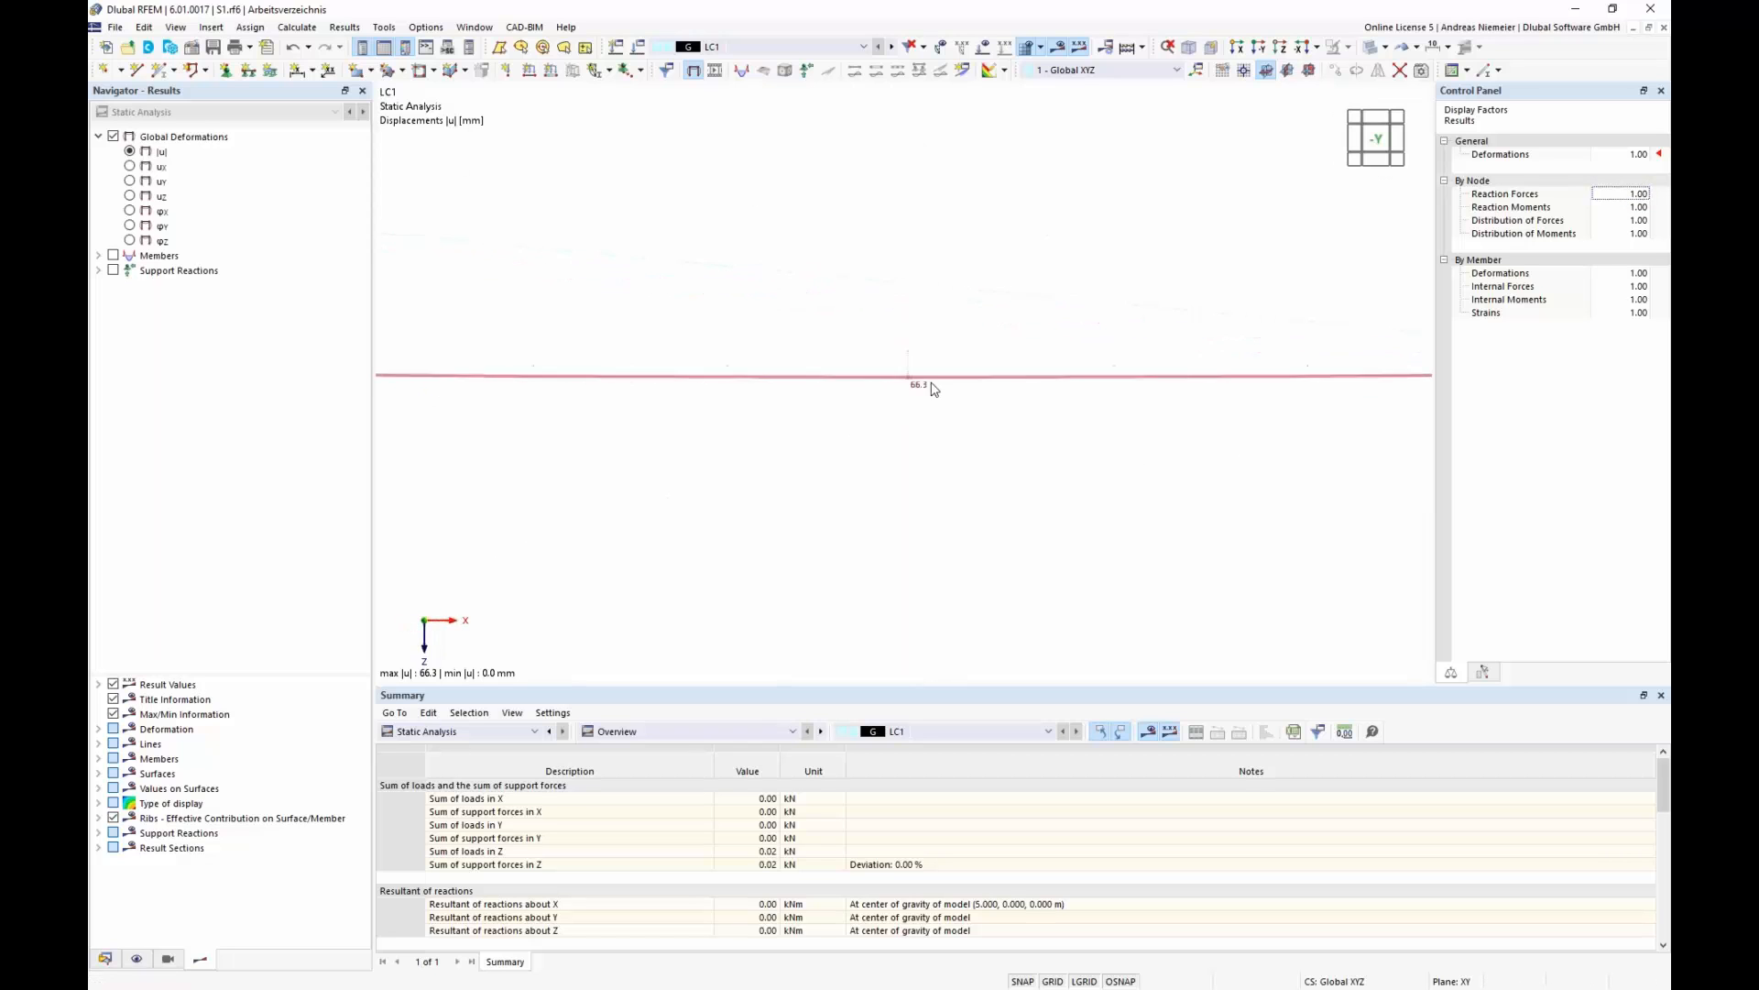
pyautogui.scroll(5, 930, 382)
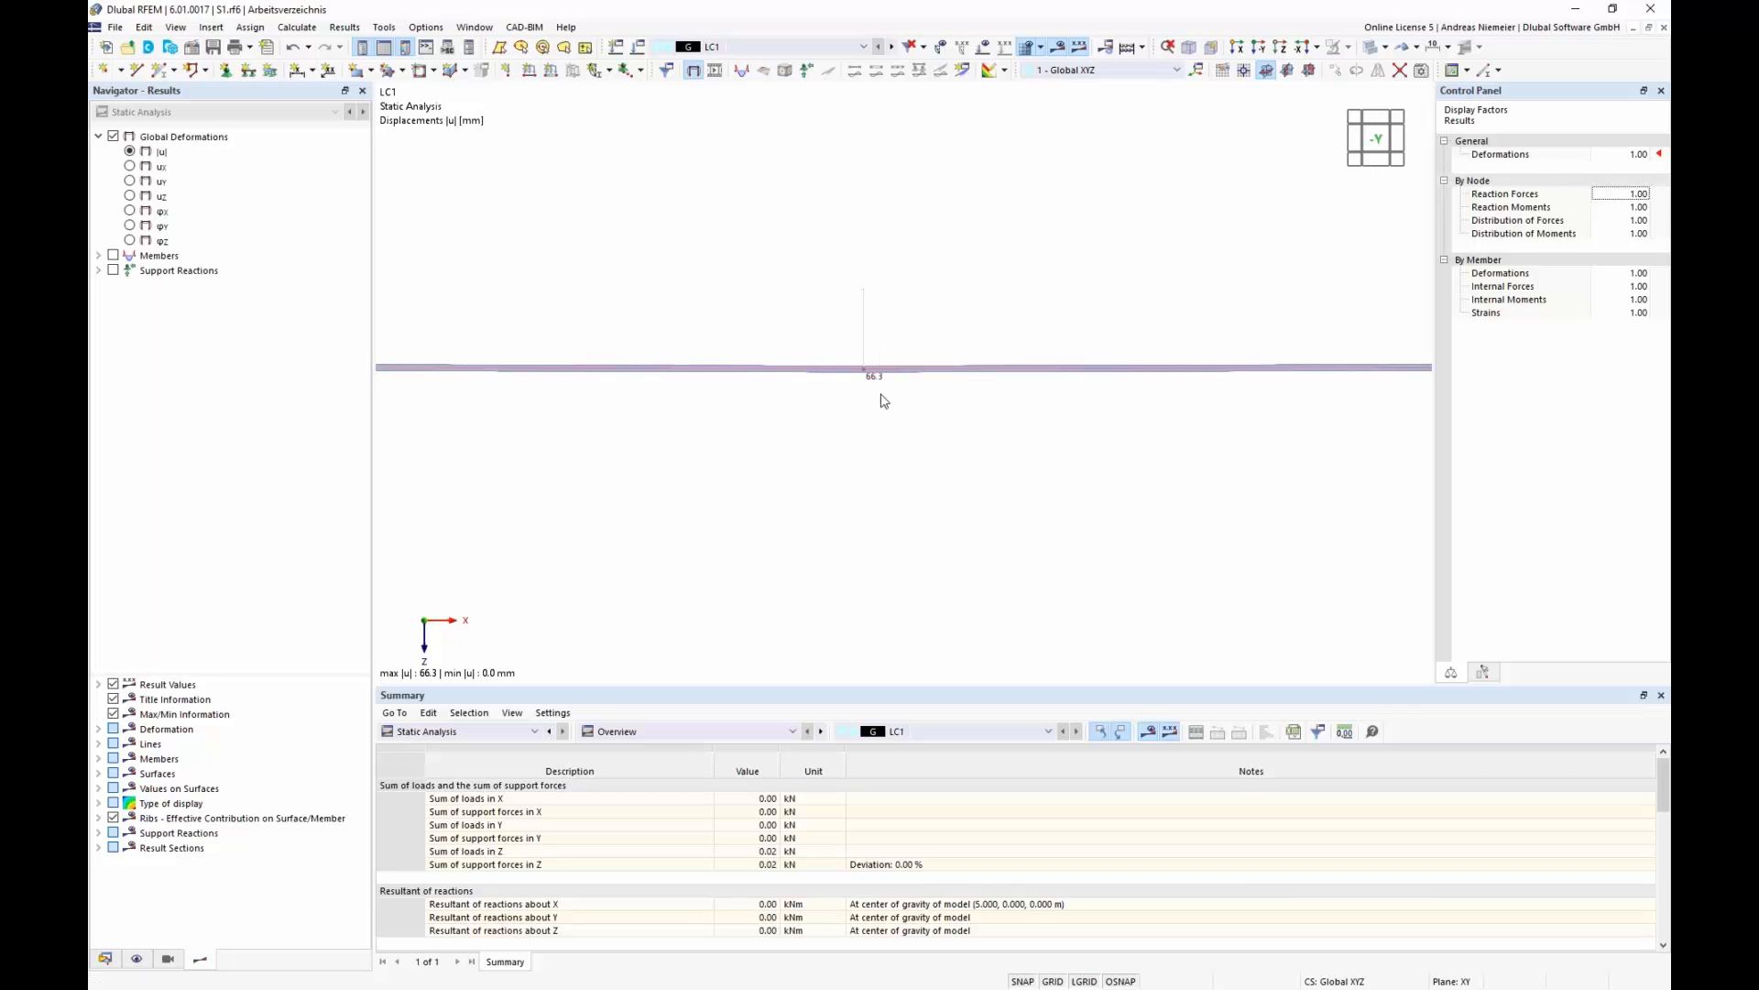
pyautogui.scroll(-2, 921, 463)
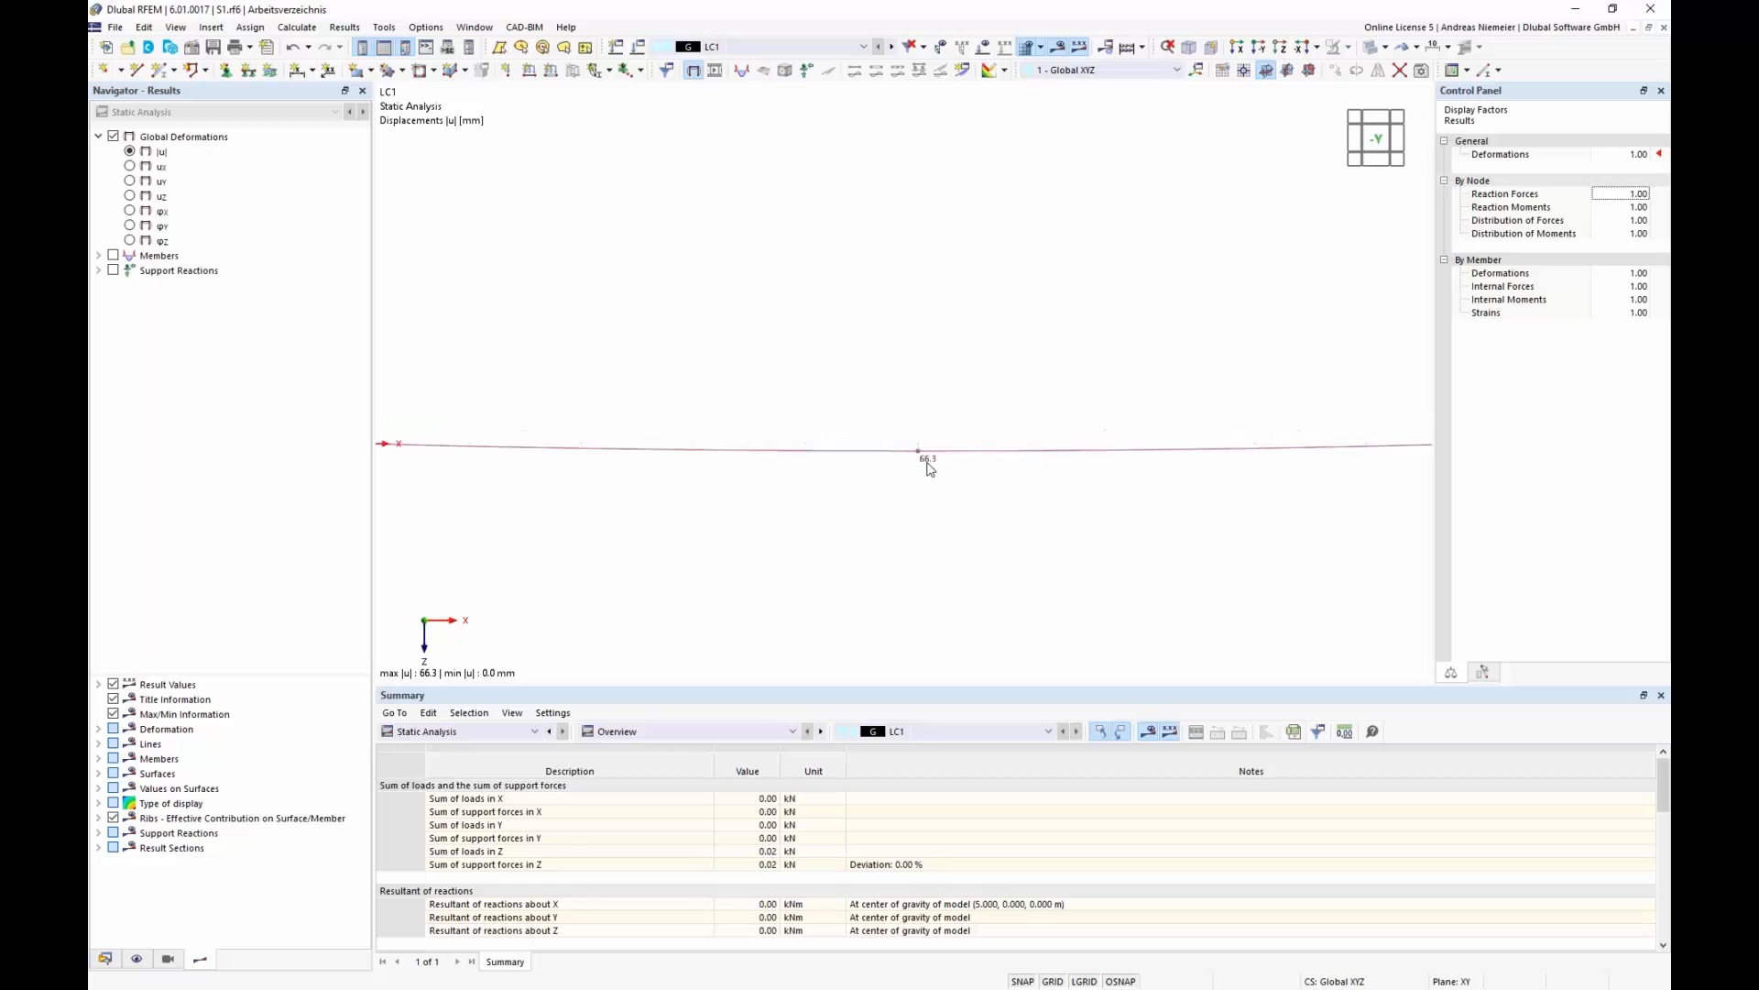
pyautogui.scroll(2, 926, 469)
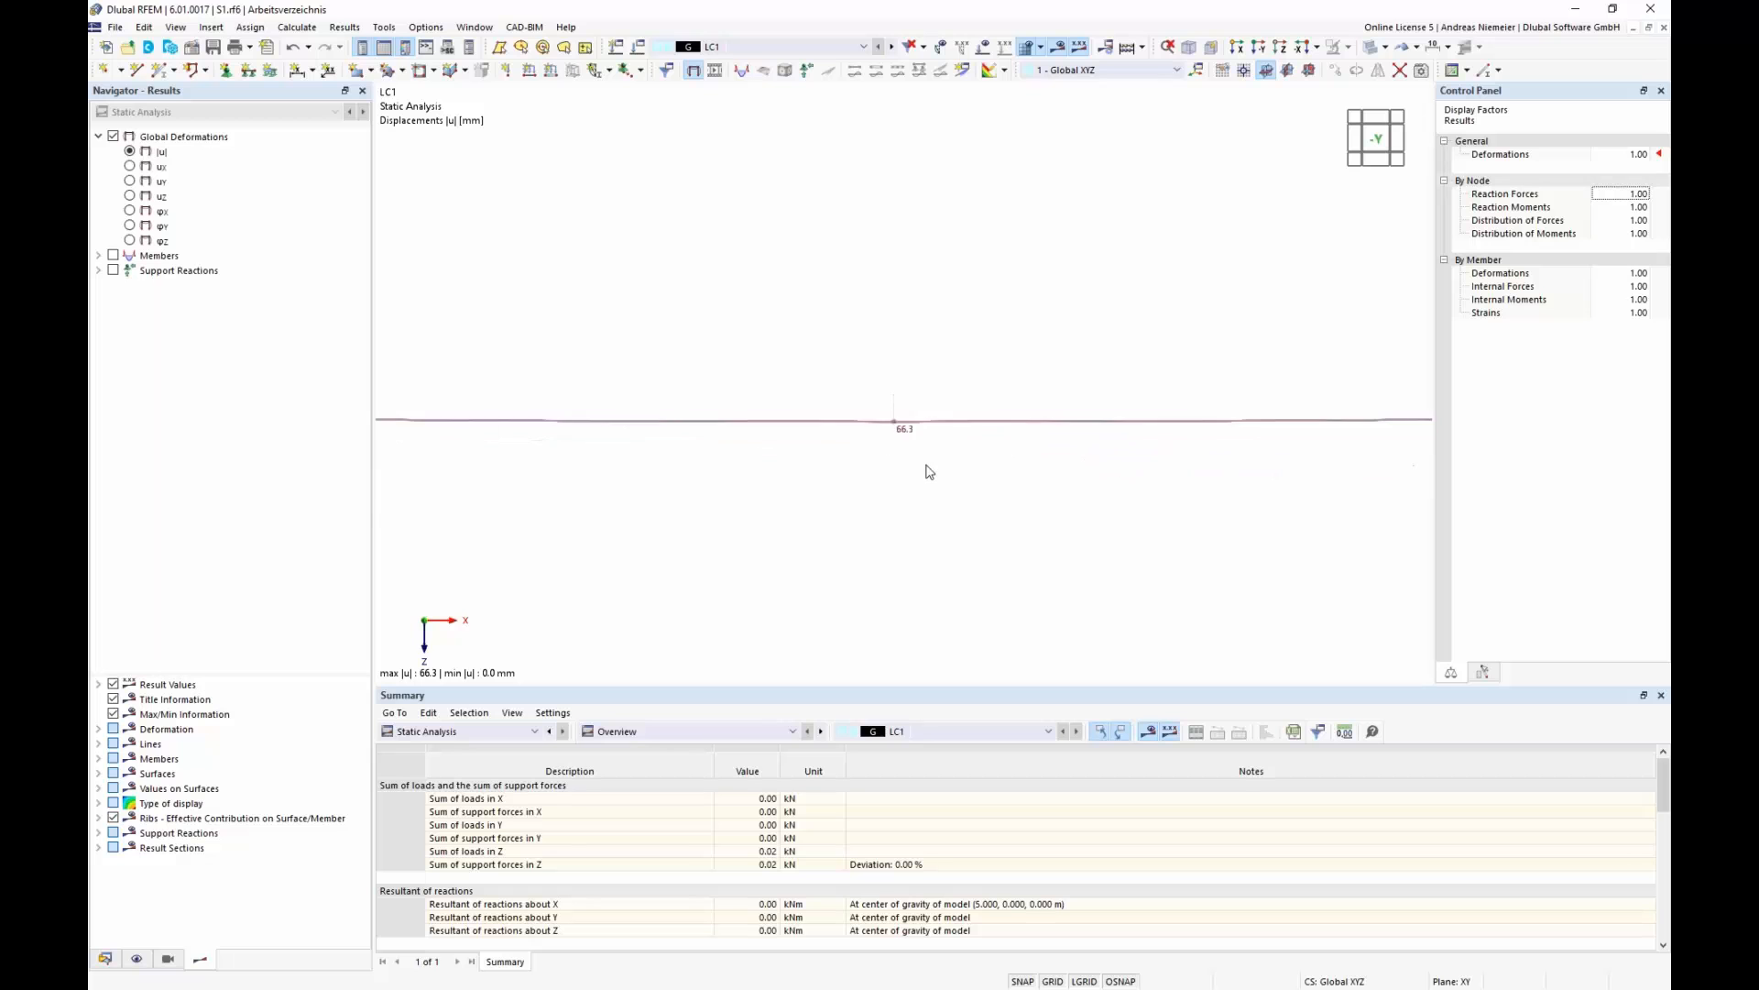
# - Switch the topology display to the original shape and back to the deformed shape
pyautogui.click(137, 960)
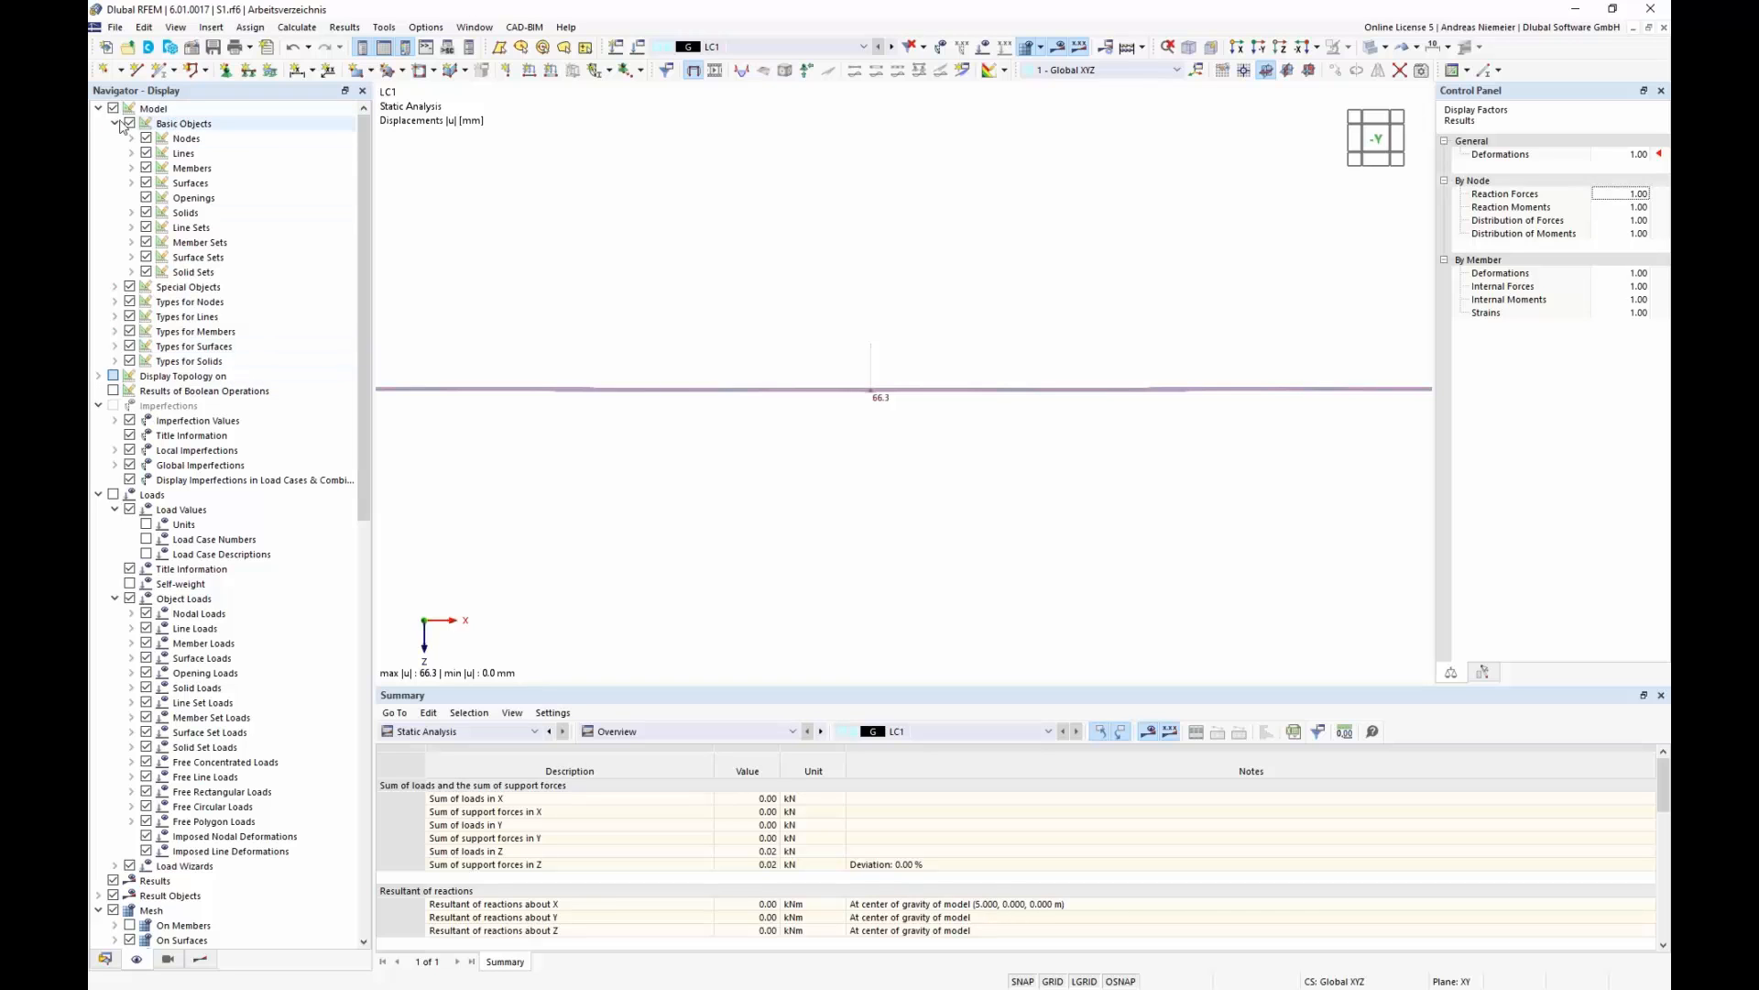
pyautogui.click(98, 376)
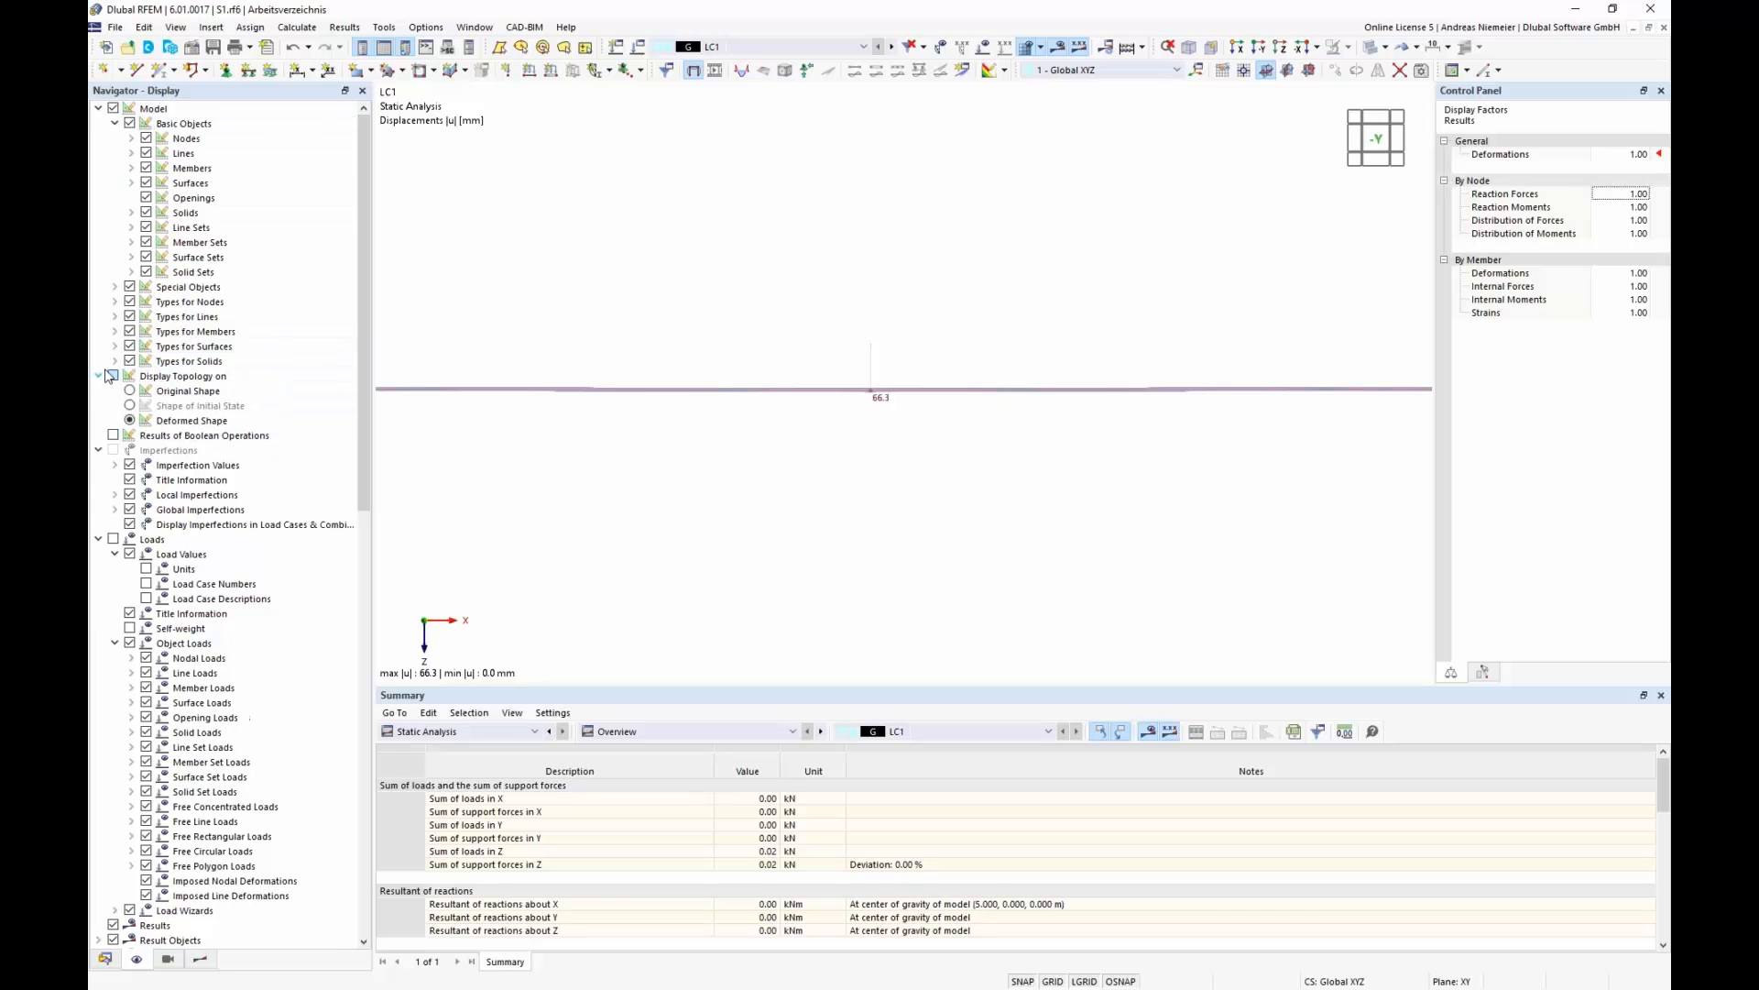
pyautogui.click(130, 391)
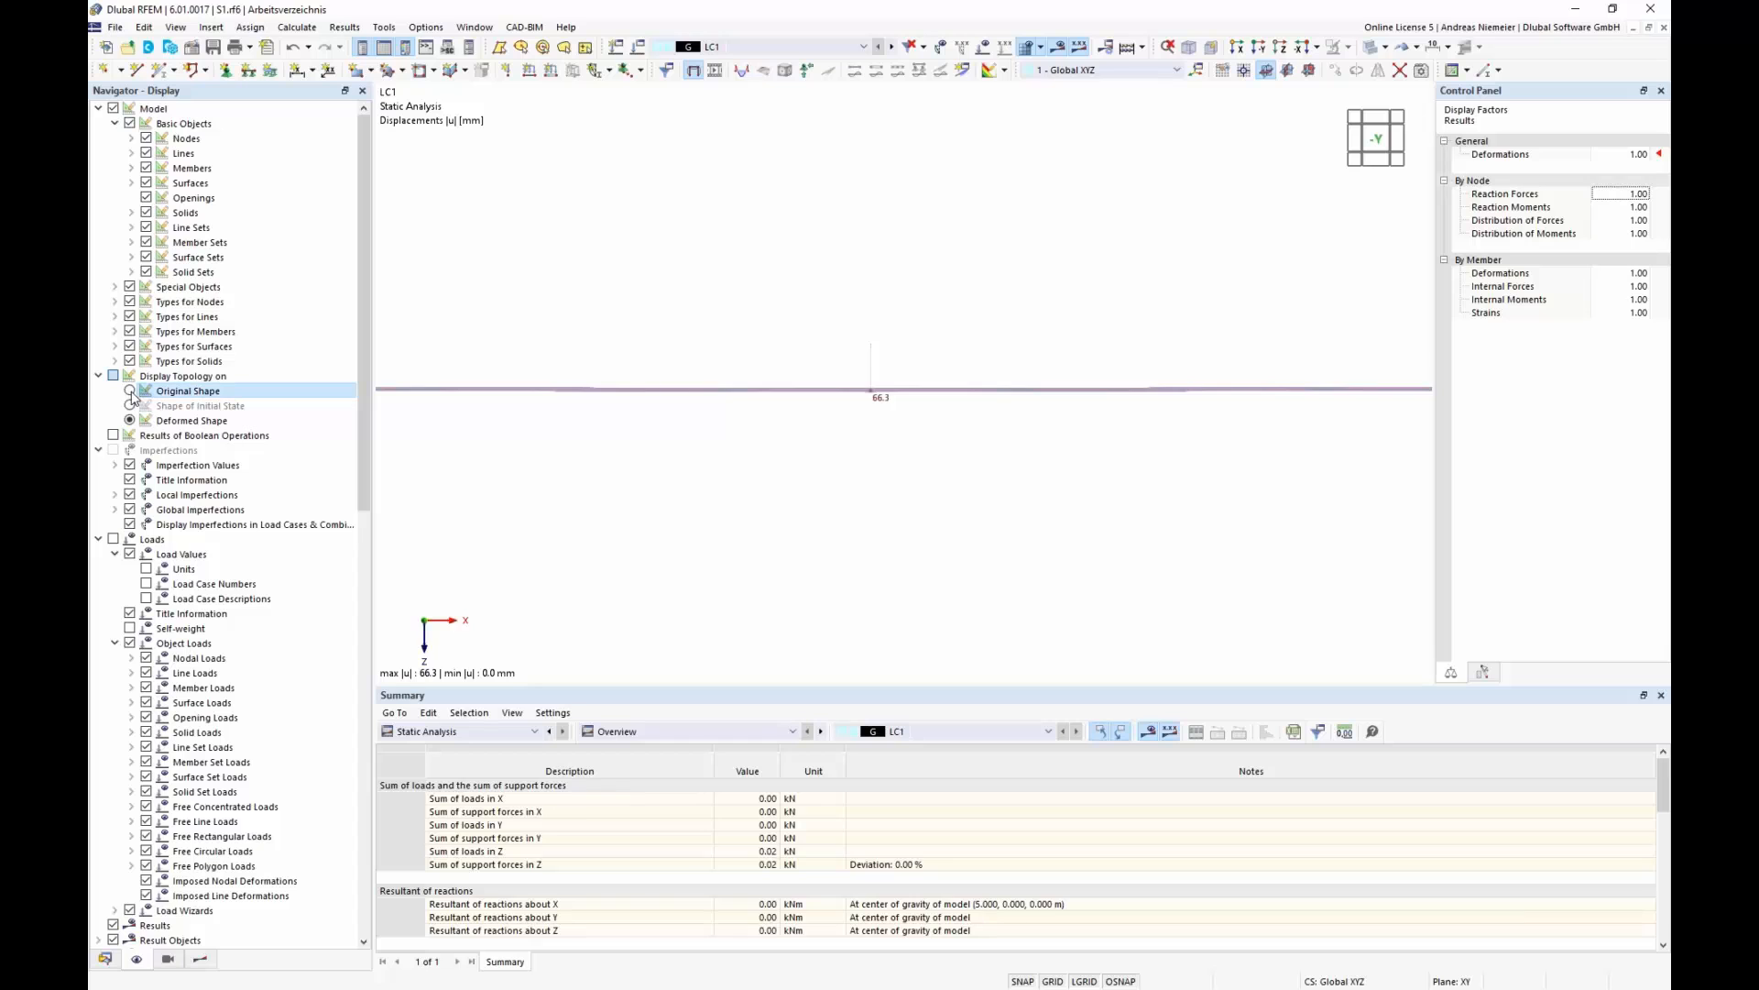
pyautogui.click(130, 421)
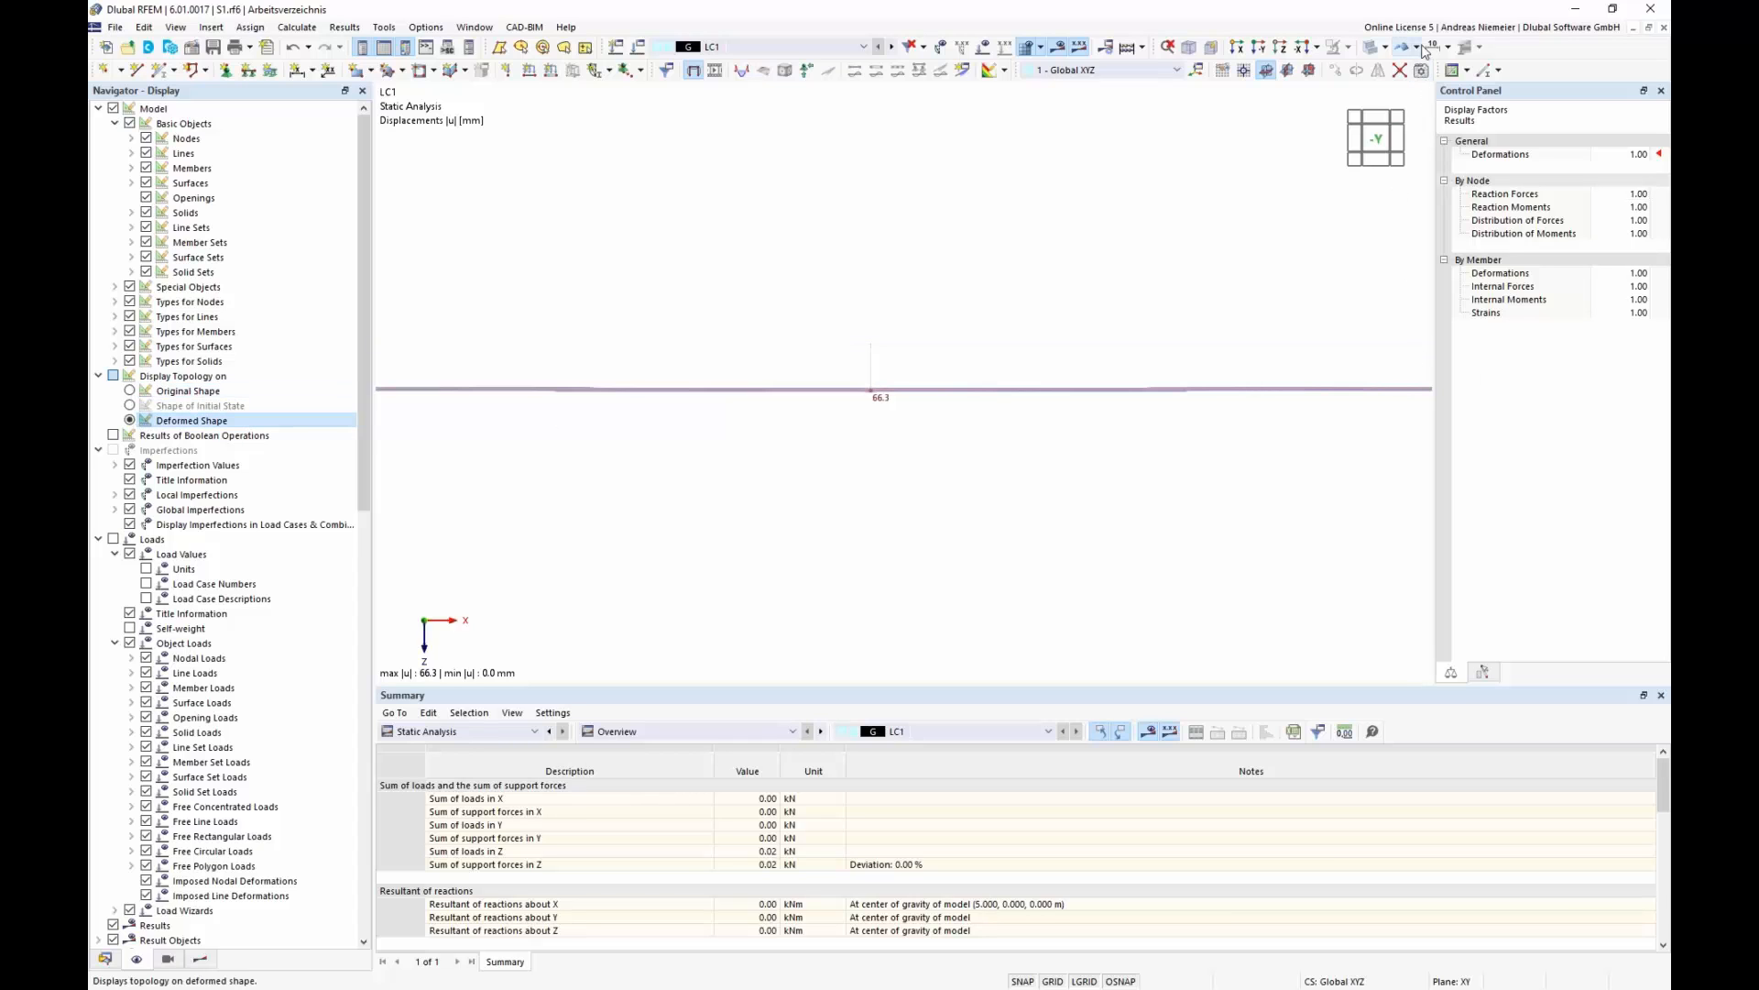
# - Compare the cable's original and deformed topology again at midspan, finishing on the deformed shape in an isometric view of the whole cable
pyautogui.click(1419, 47)
pyautogui.click(1430, 66)
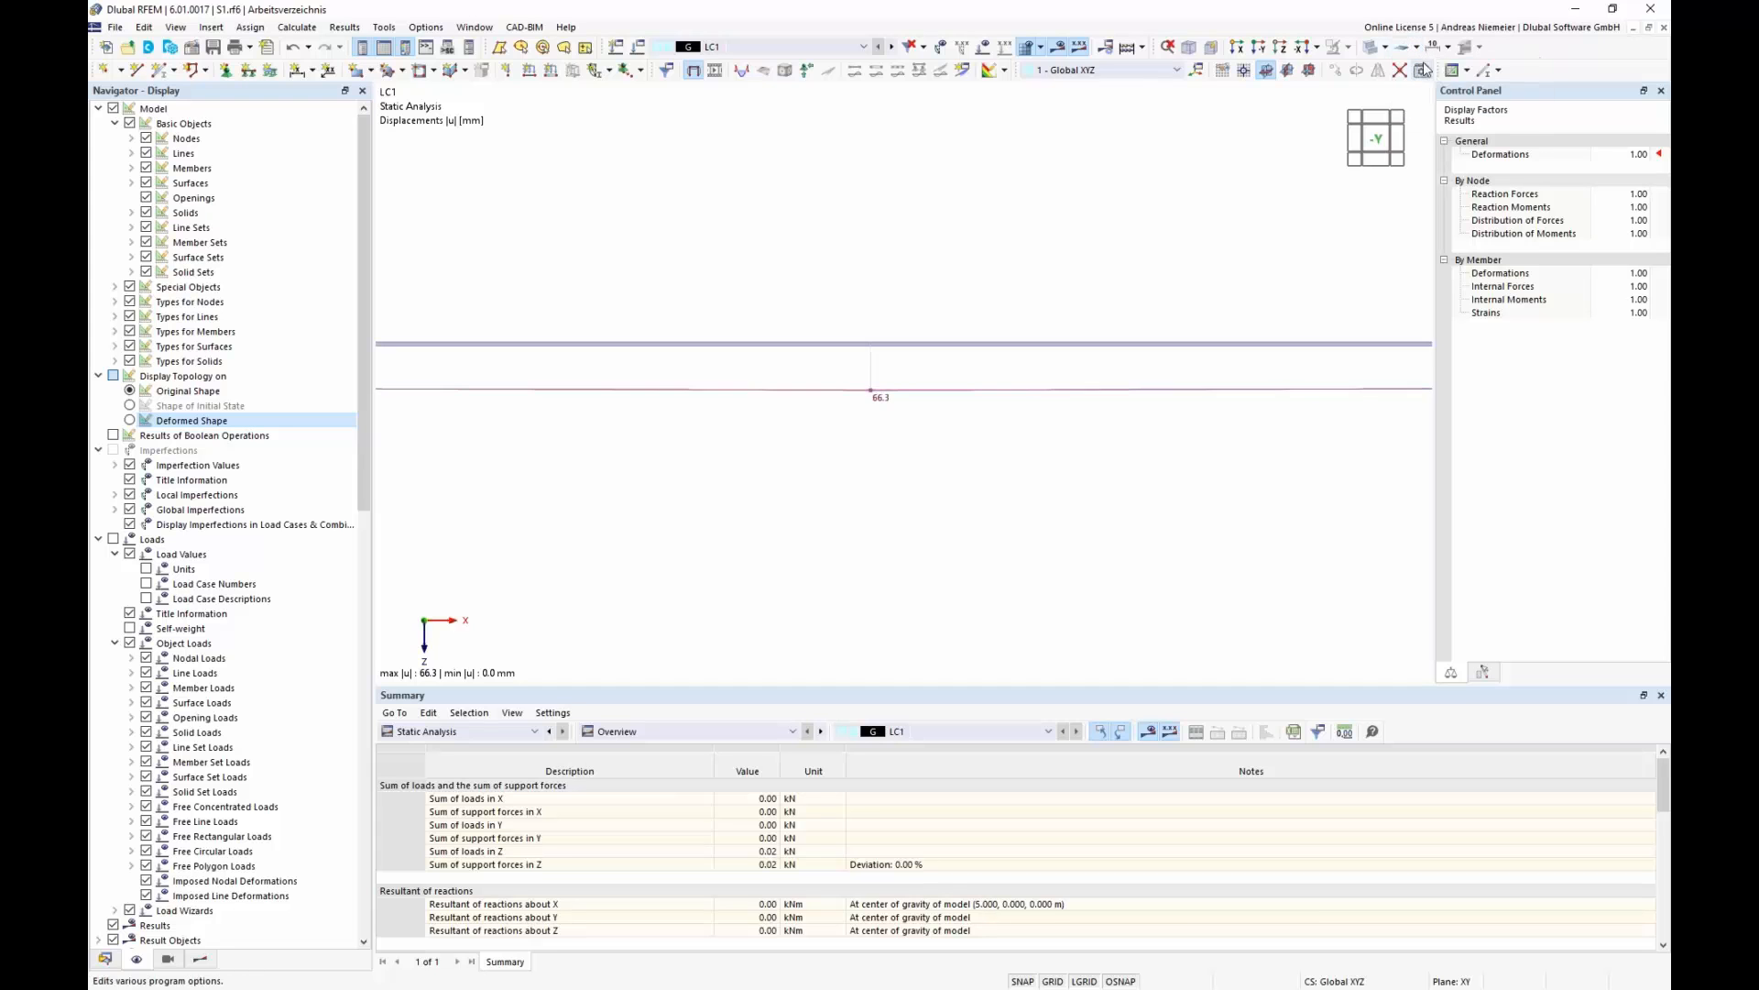
pyautogui.click(1419, 49)
pyautogui.click(1453, 106)
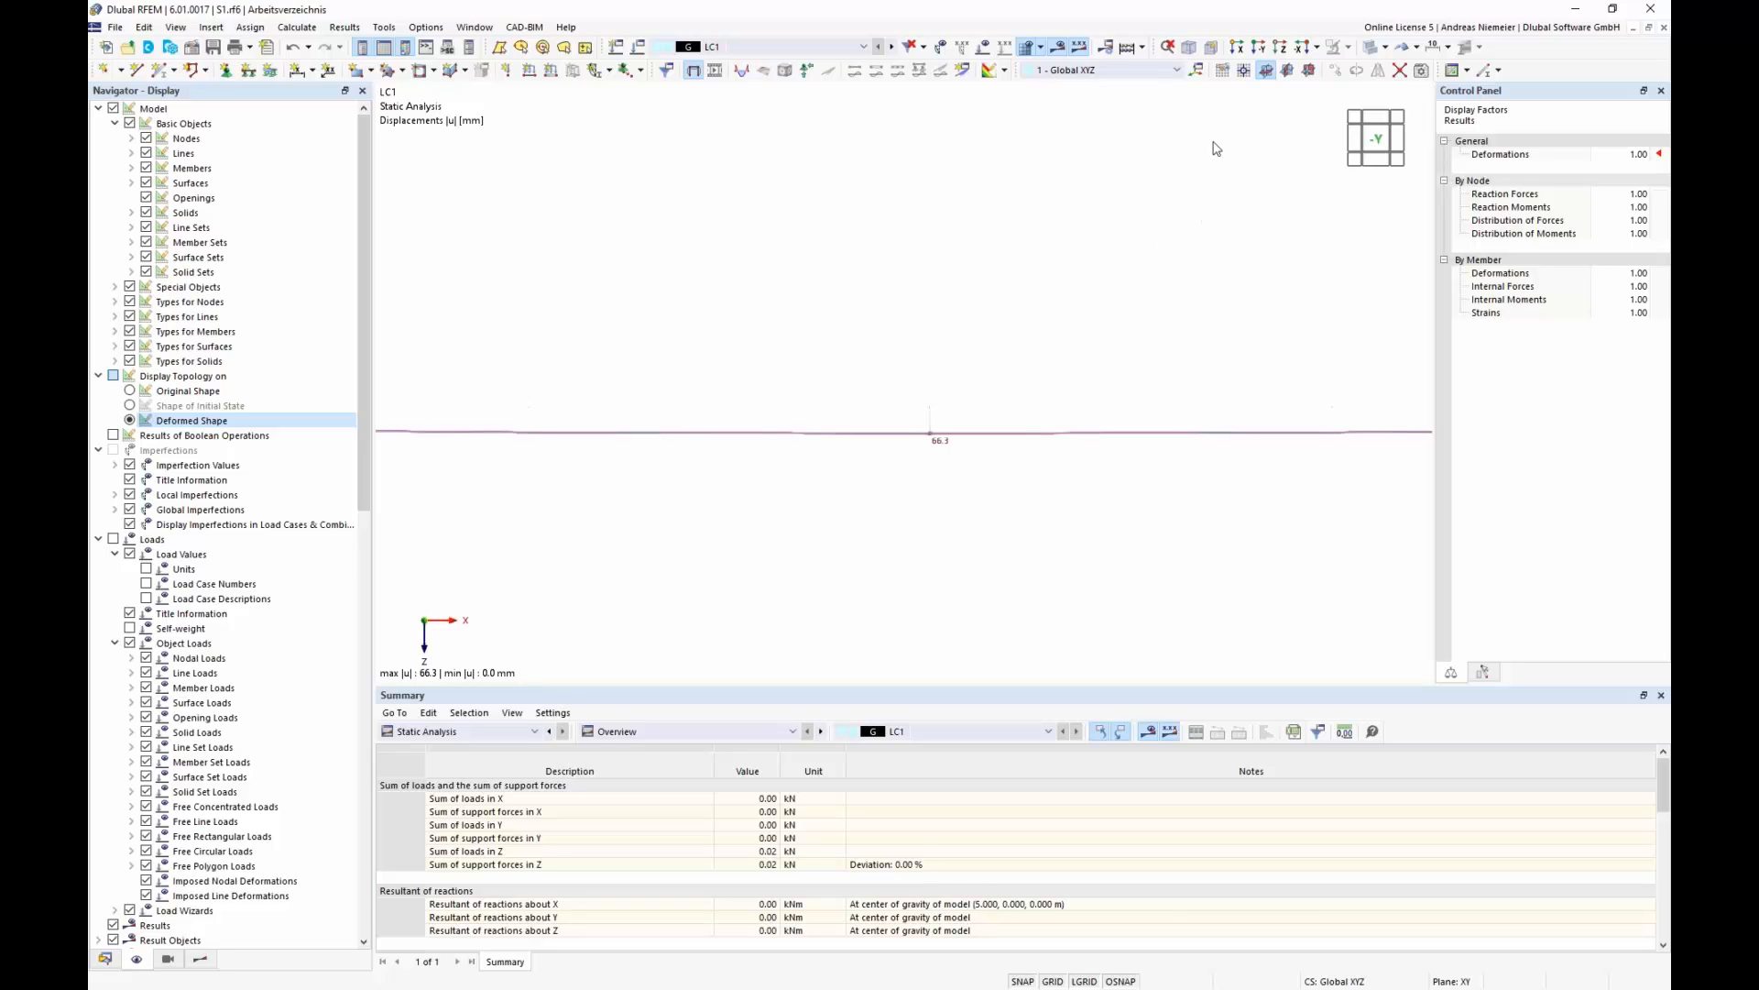
pyautogui.click(1196, 71)
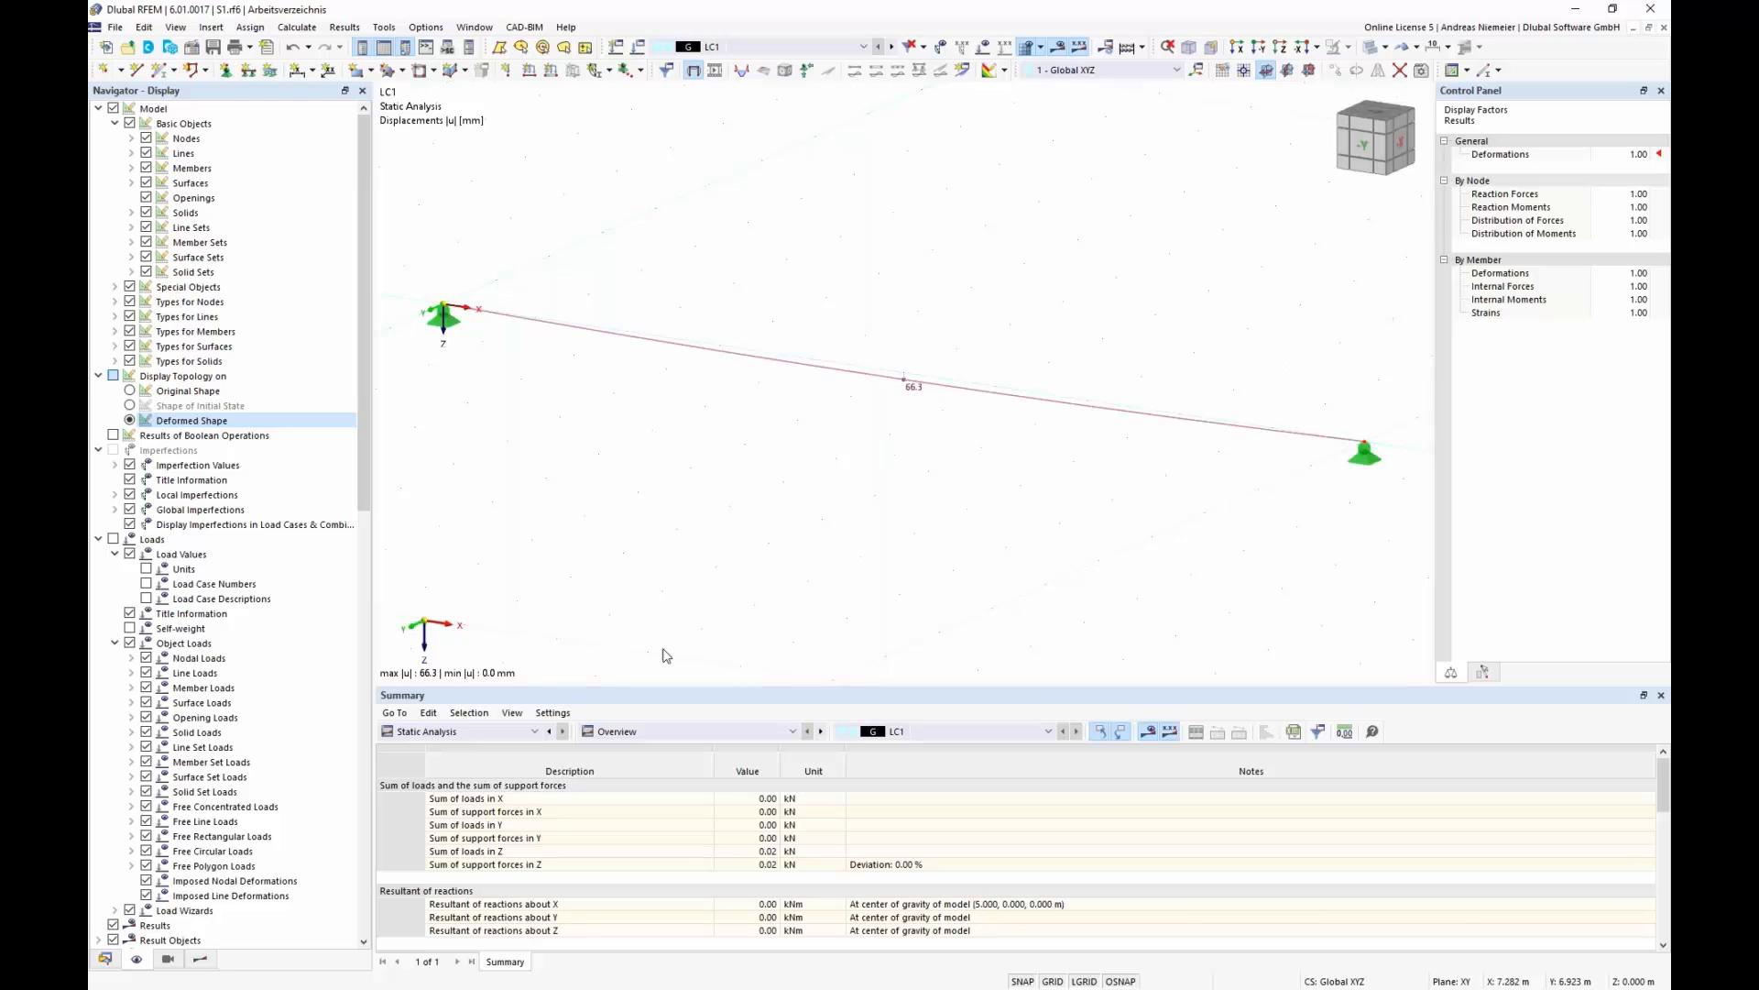
# - Display the member internal forces N of the cable for LC1 and examine their distribution along its length
pyautogui.click(202, 958)
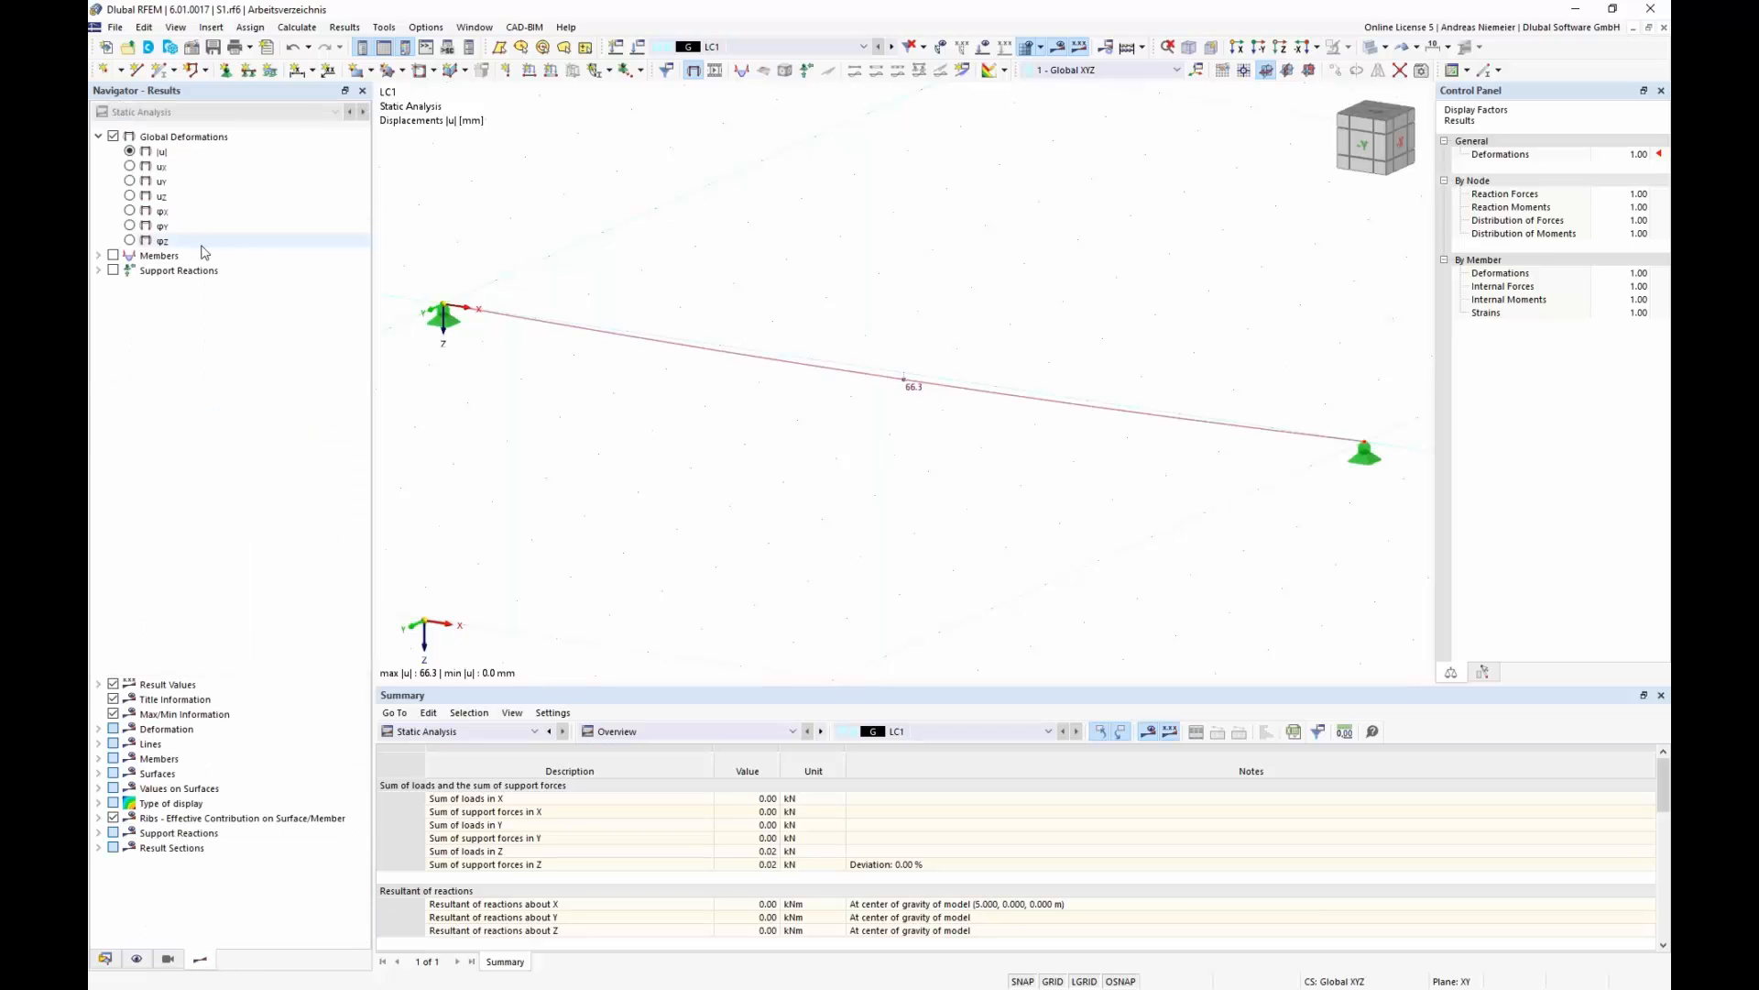
pyautogui.click(99, 255)
pyautogui.click(115, 285)
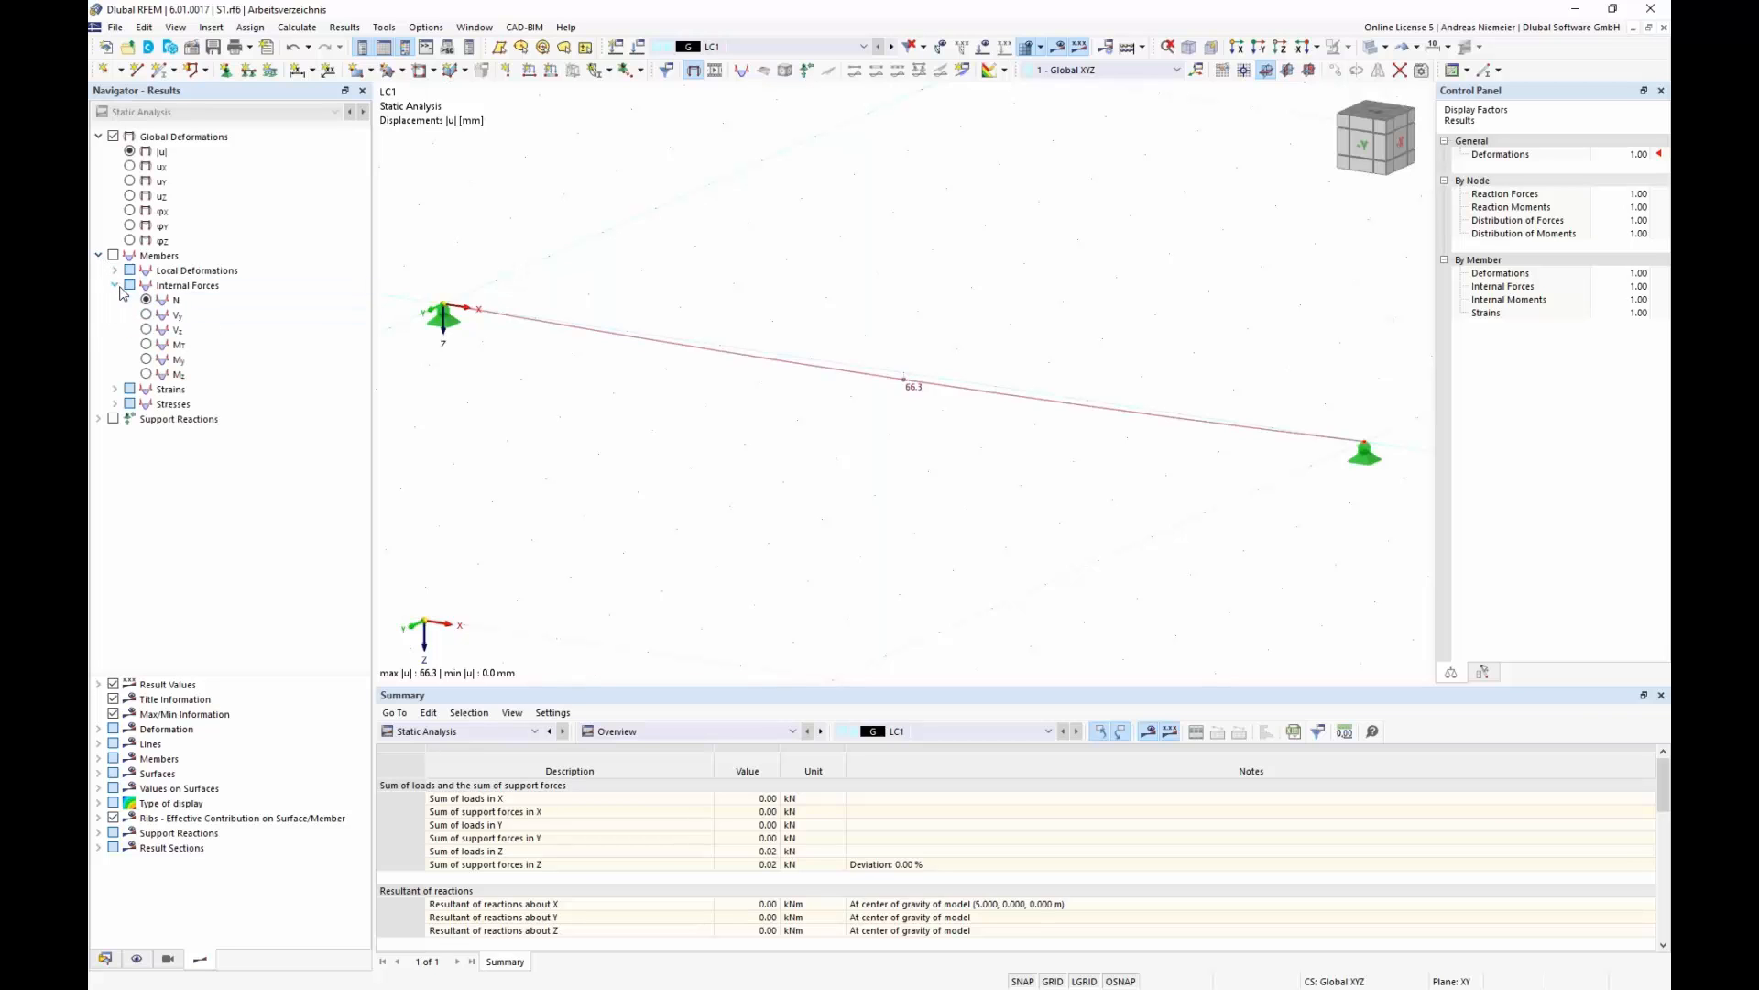
pyautogui.click(146, 300)
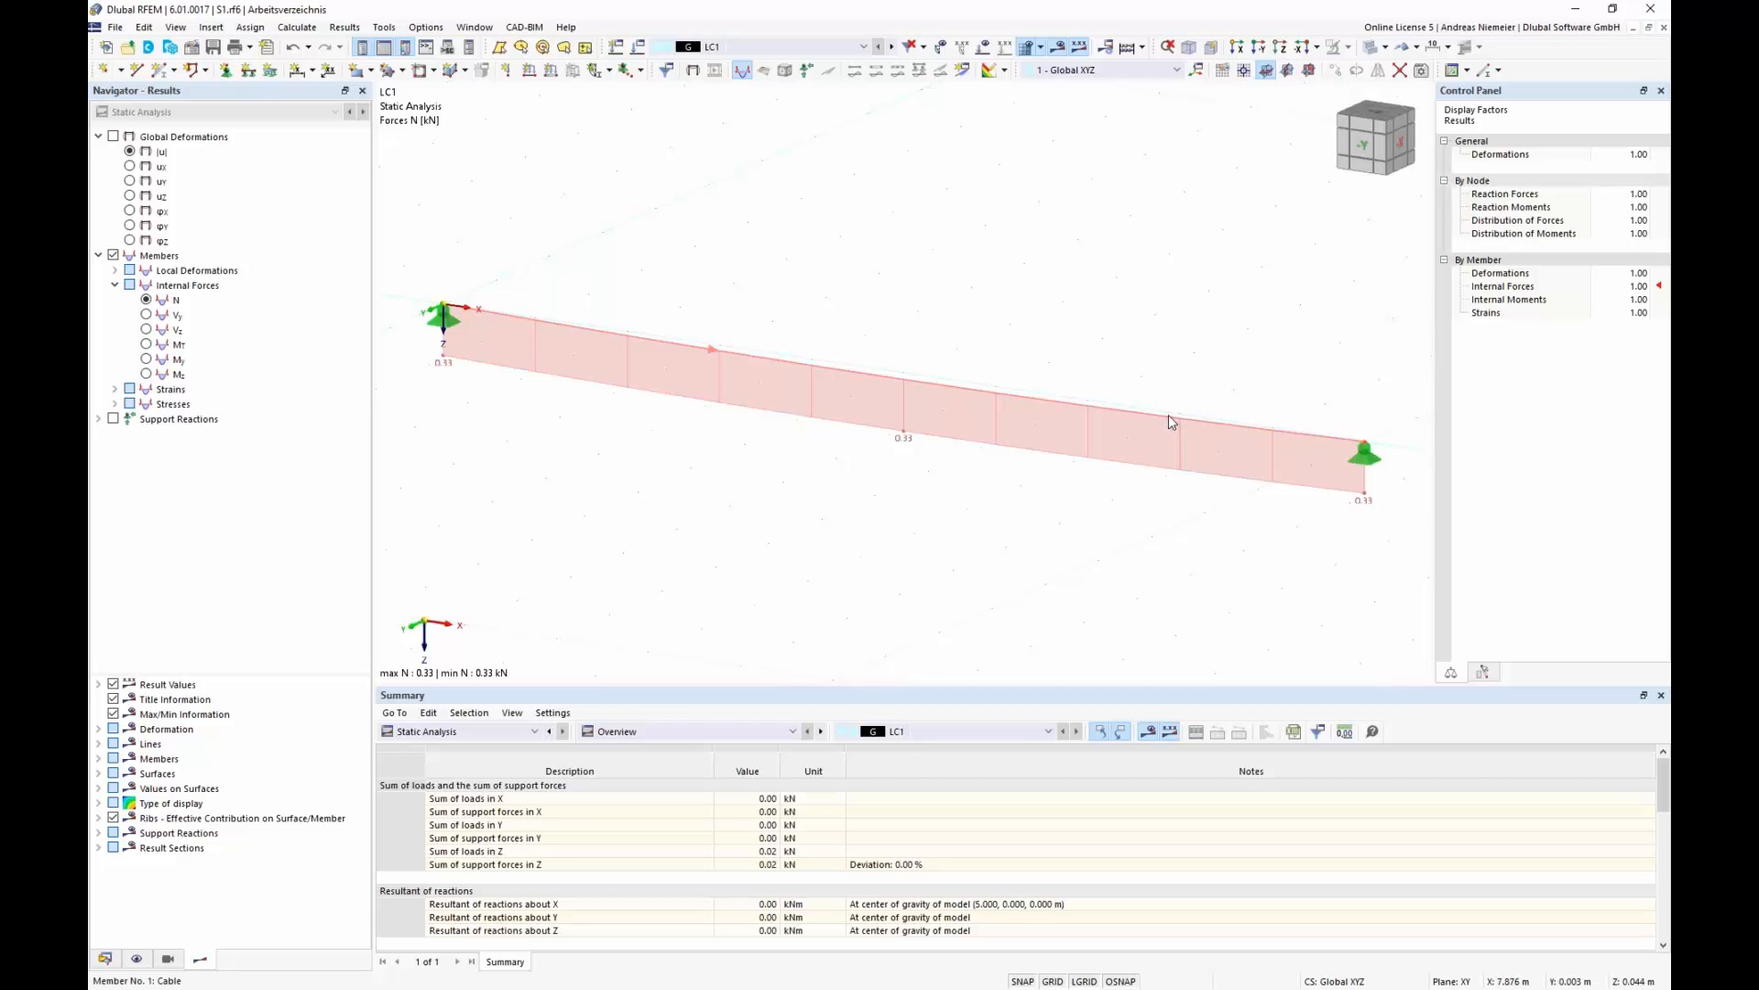
pyautogui.moveTo(1168, 420)
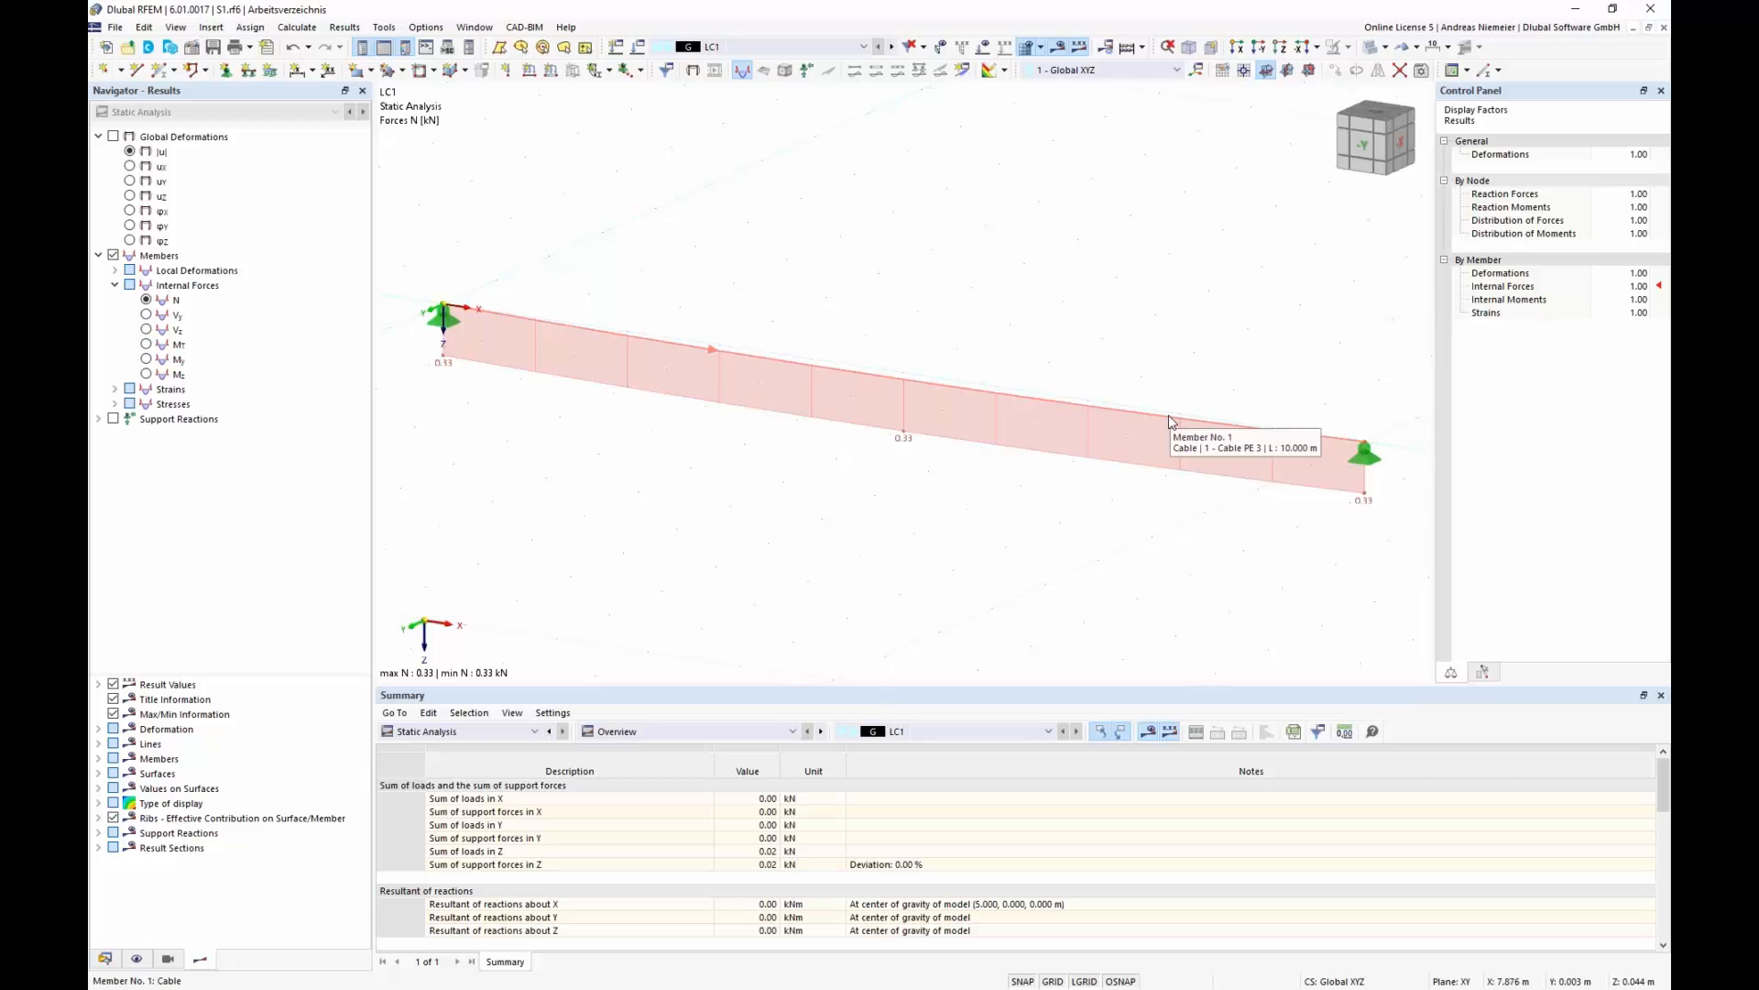
# - Change the cable's section to the Pfeifer Cable PE 10 and recalculate load case LC1
pyautogui.click(463, 732)
pyautogui.click(448, 745)
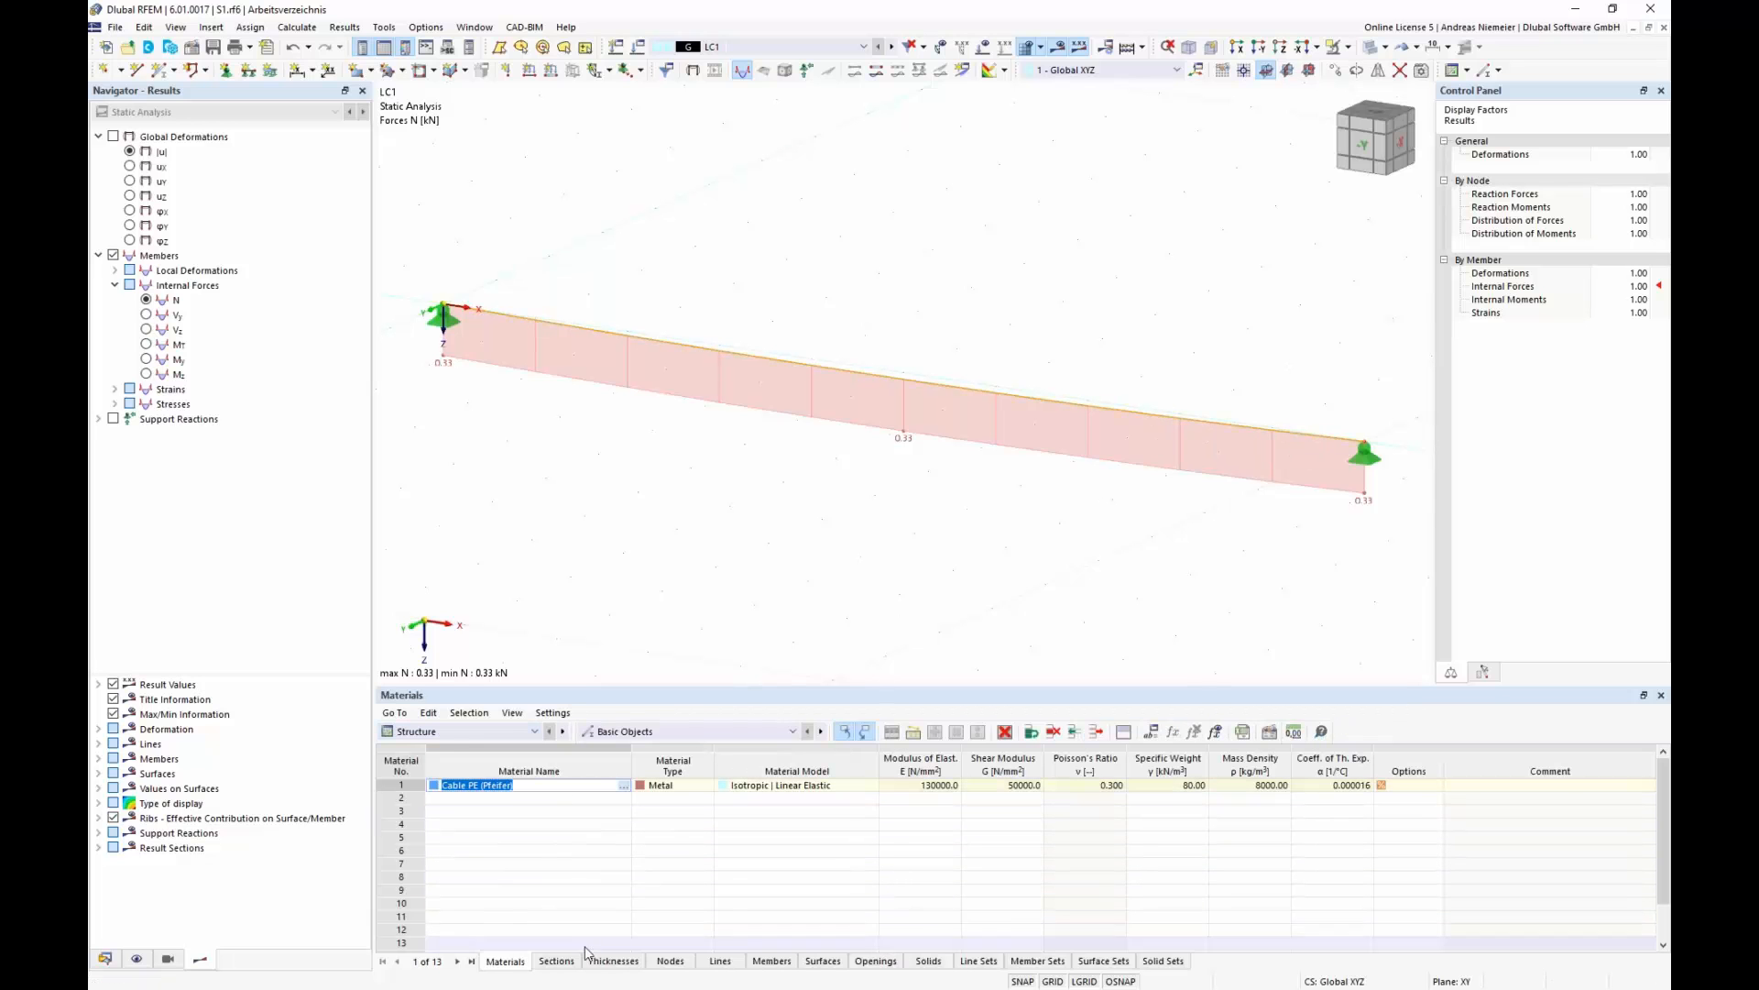
pyautogui.click(559, 959)
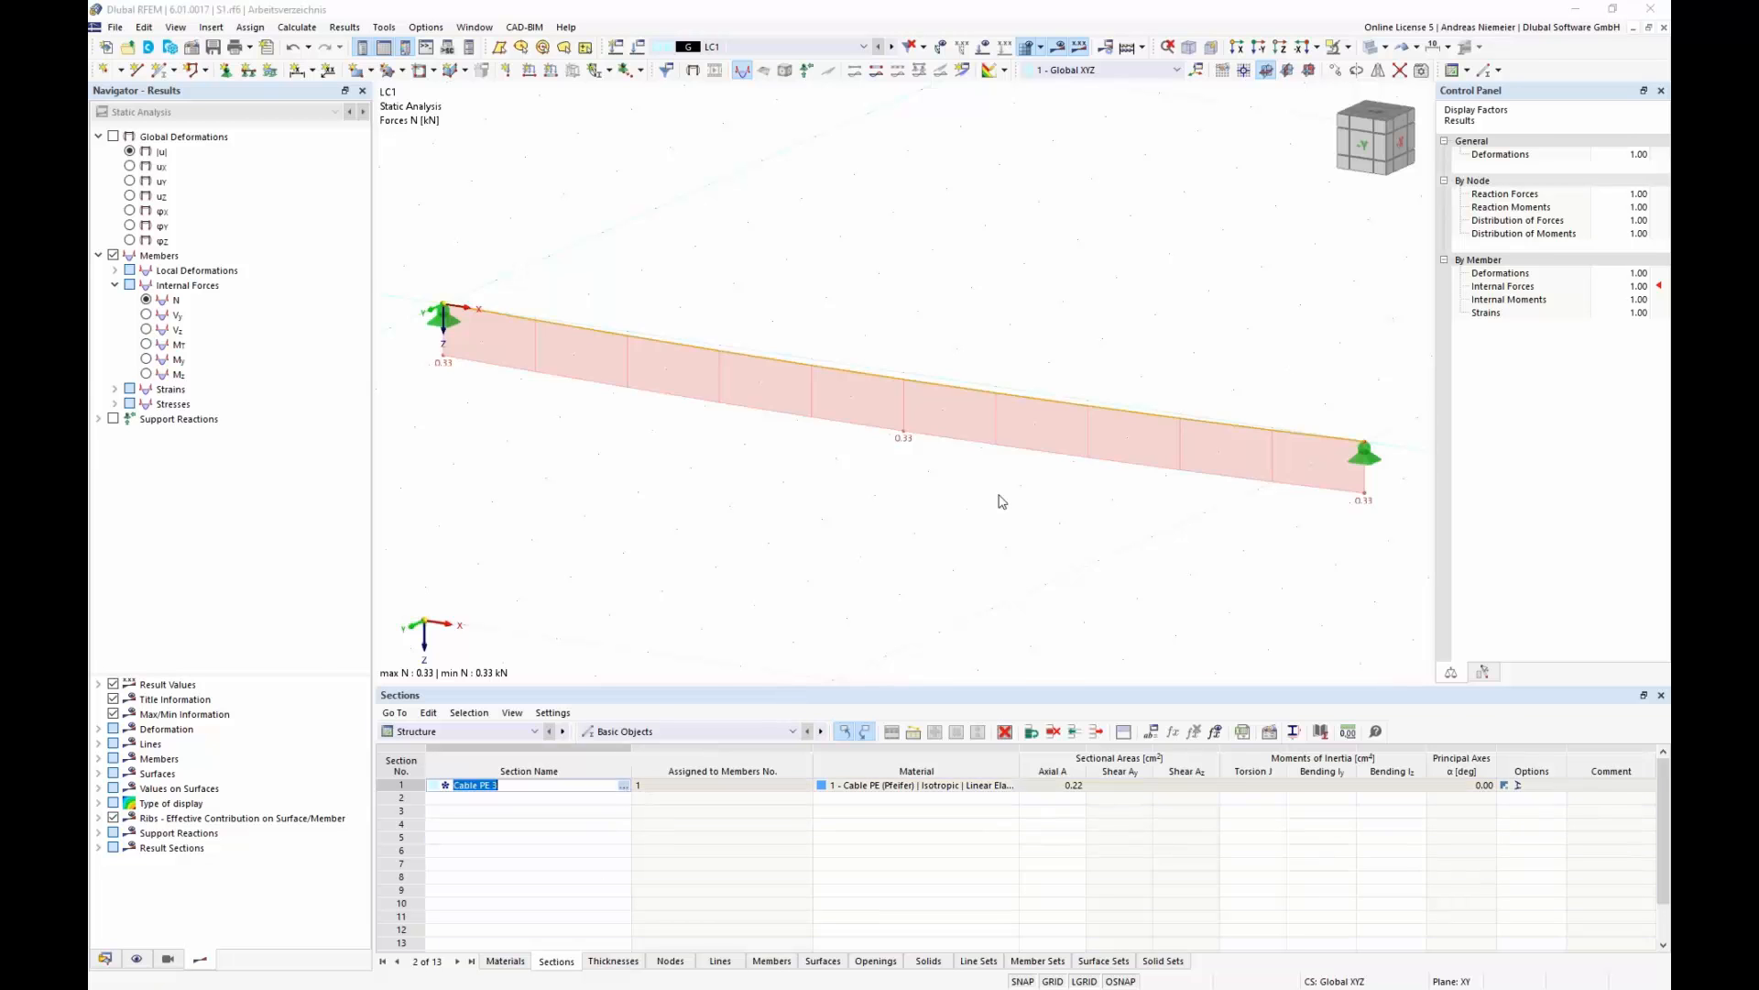
pyautogui.click(985, 257)
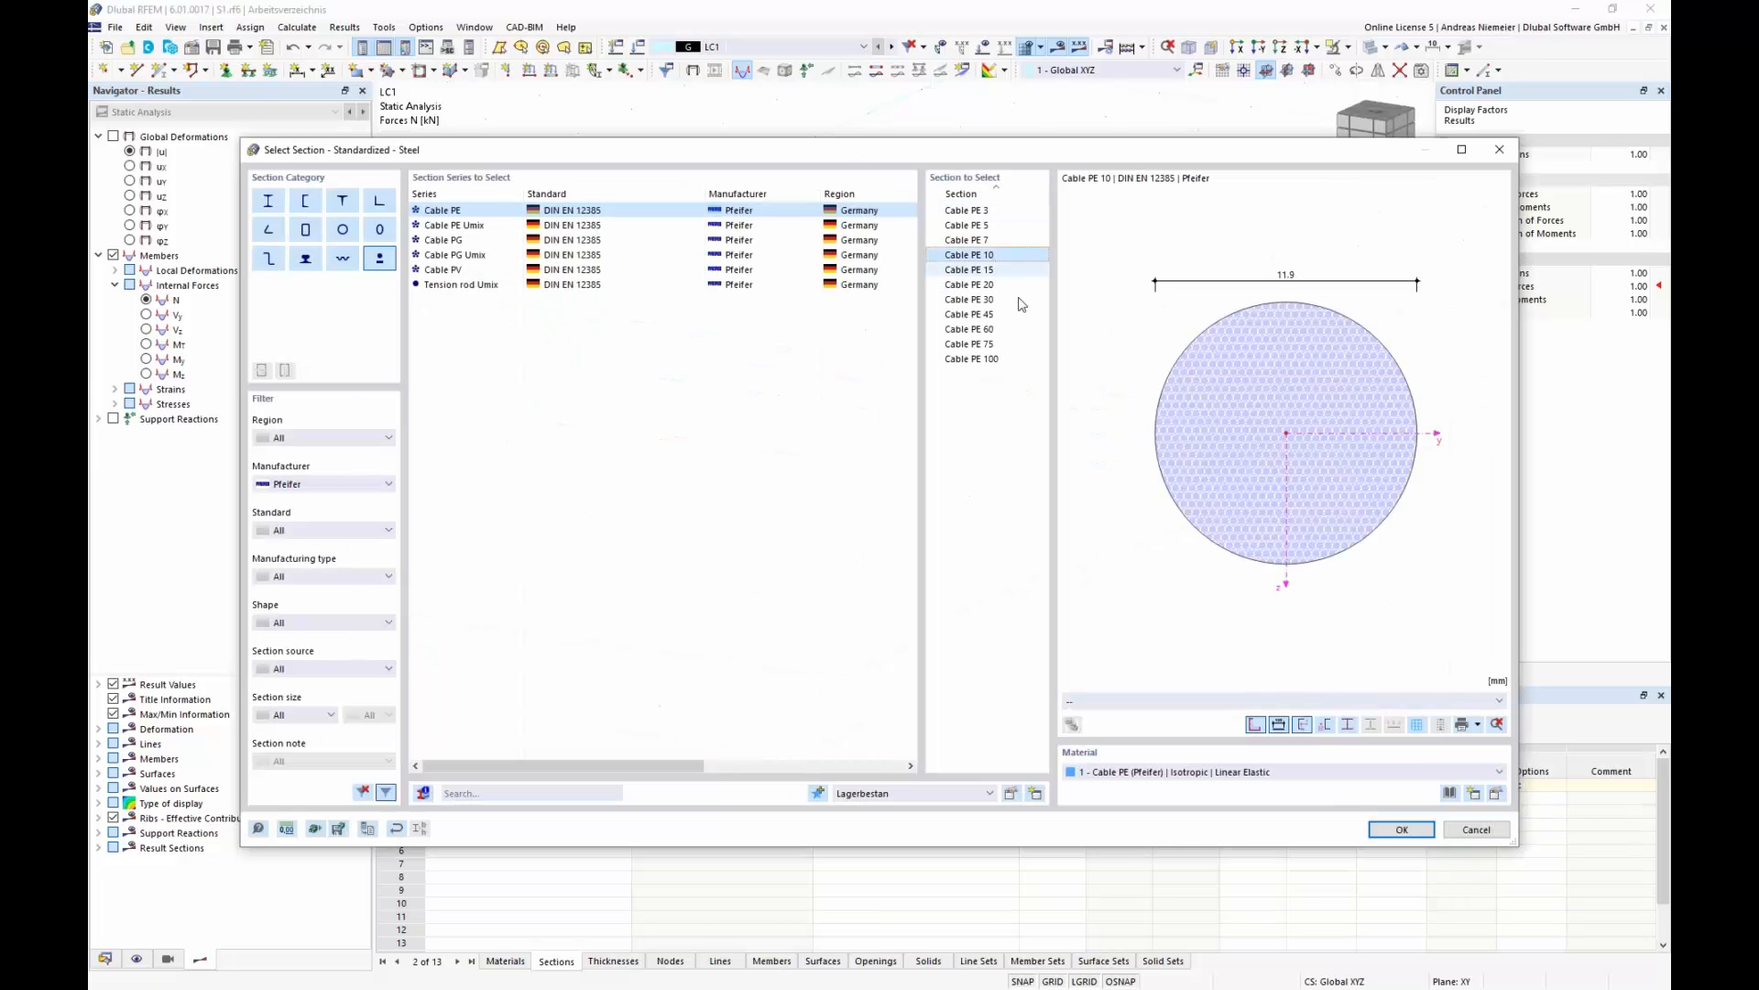
pyautogui.click(1401, 829)
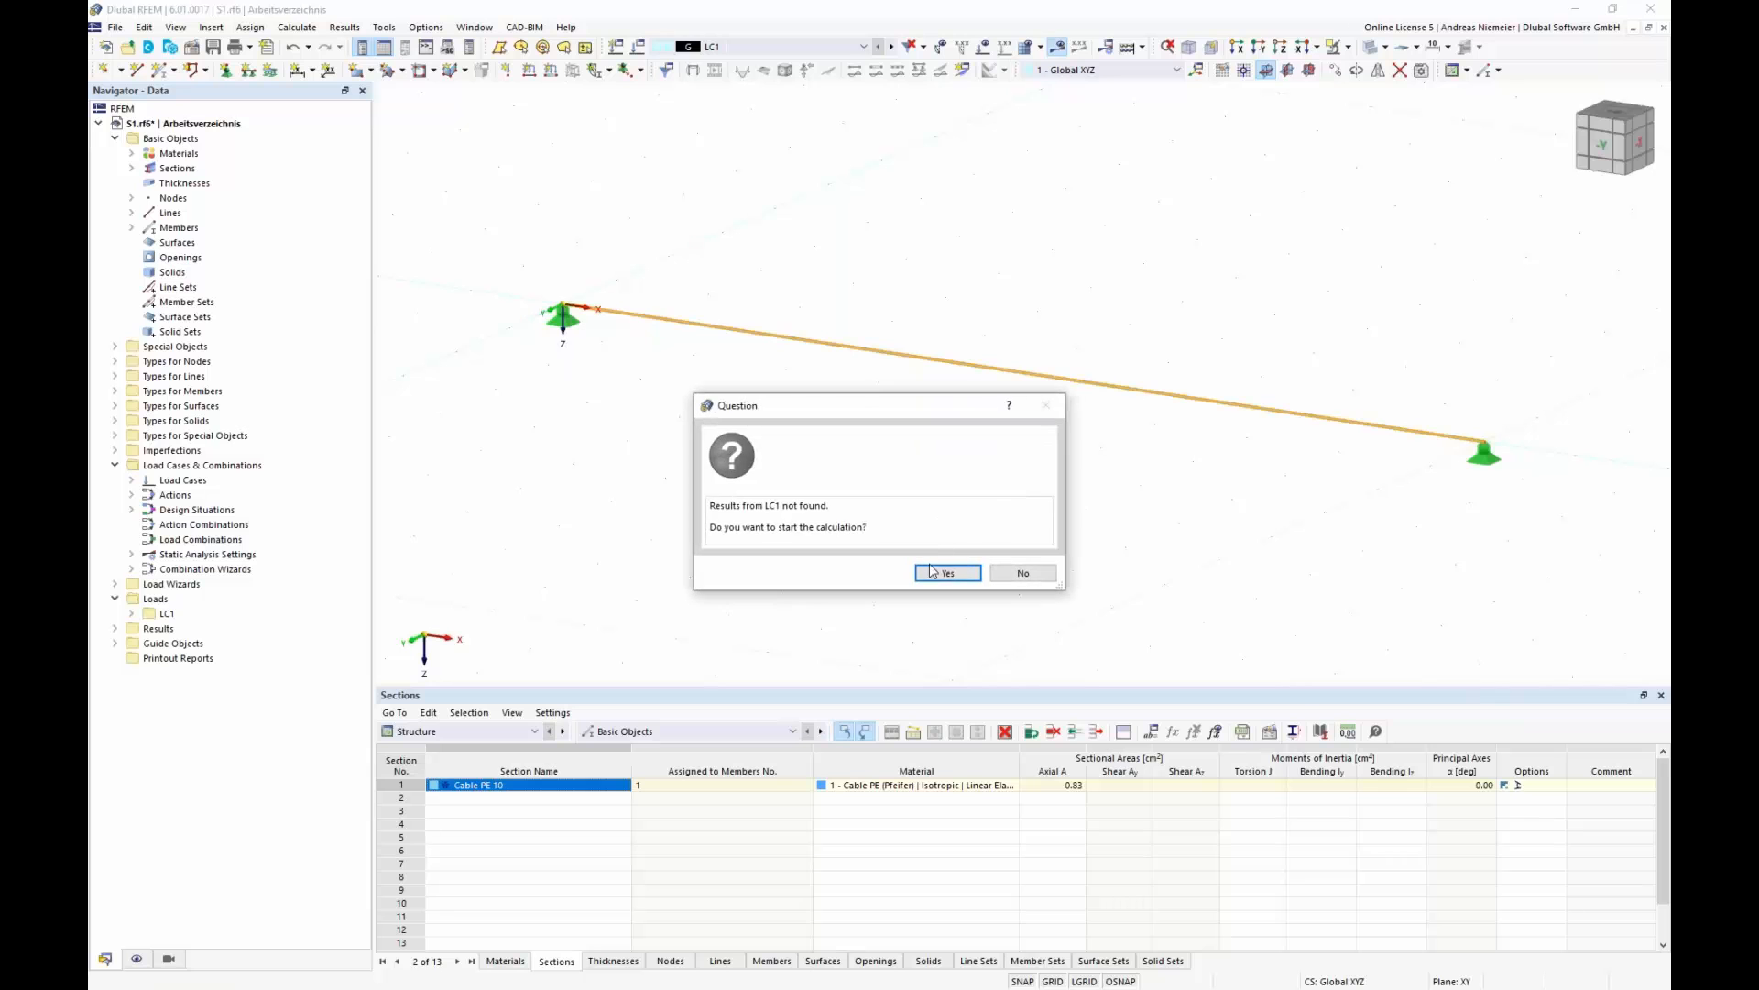
pyautogui.click(944, 572)
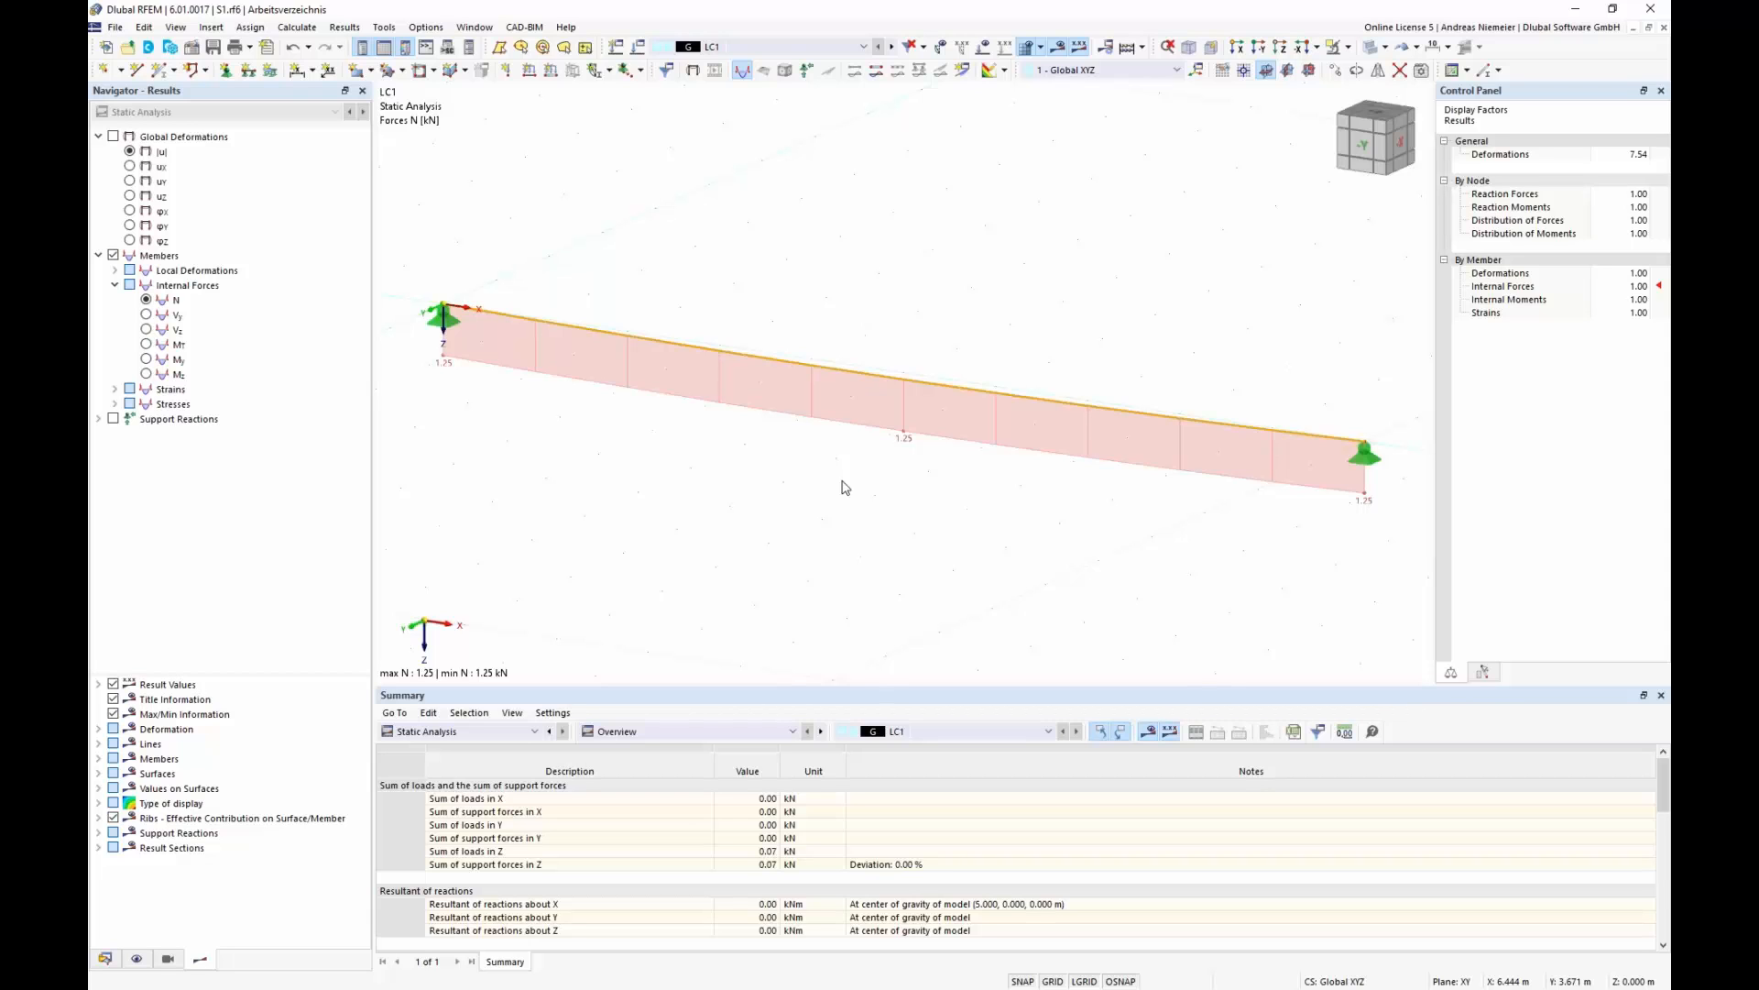
# - Name load case LC1 G and add a second load case, LC2, named P
pyautogui.click(498, 732)
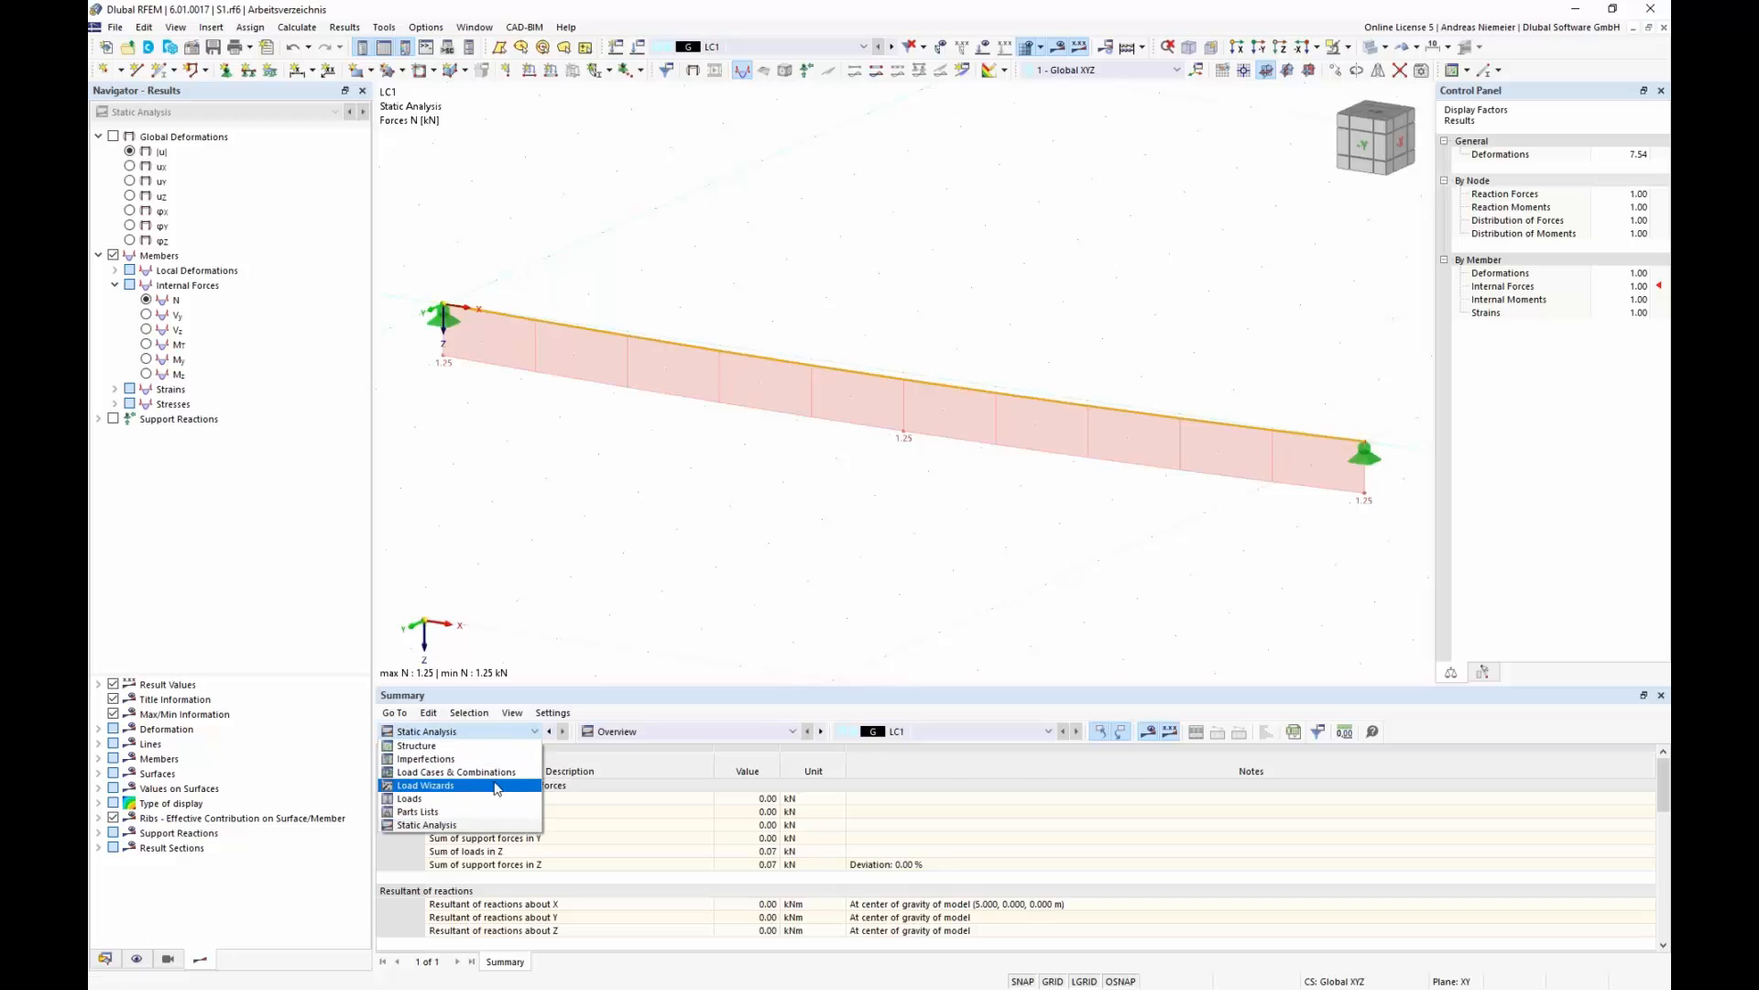
pyautogui.click(459, 773)
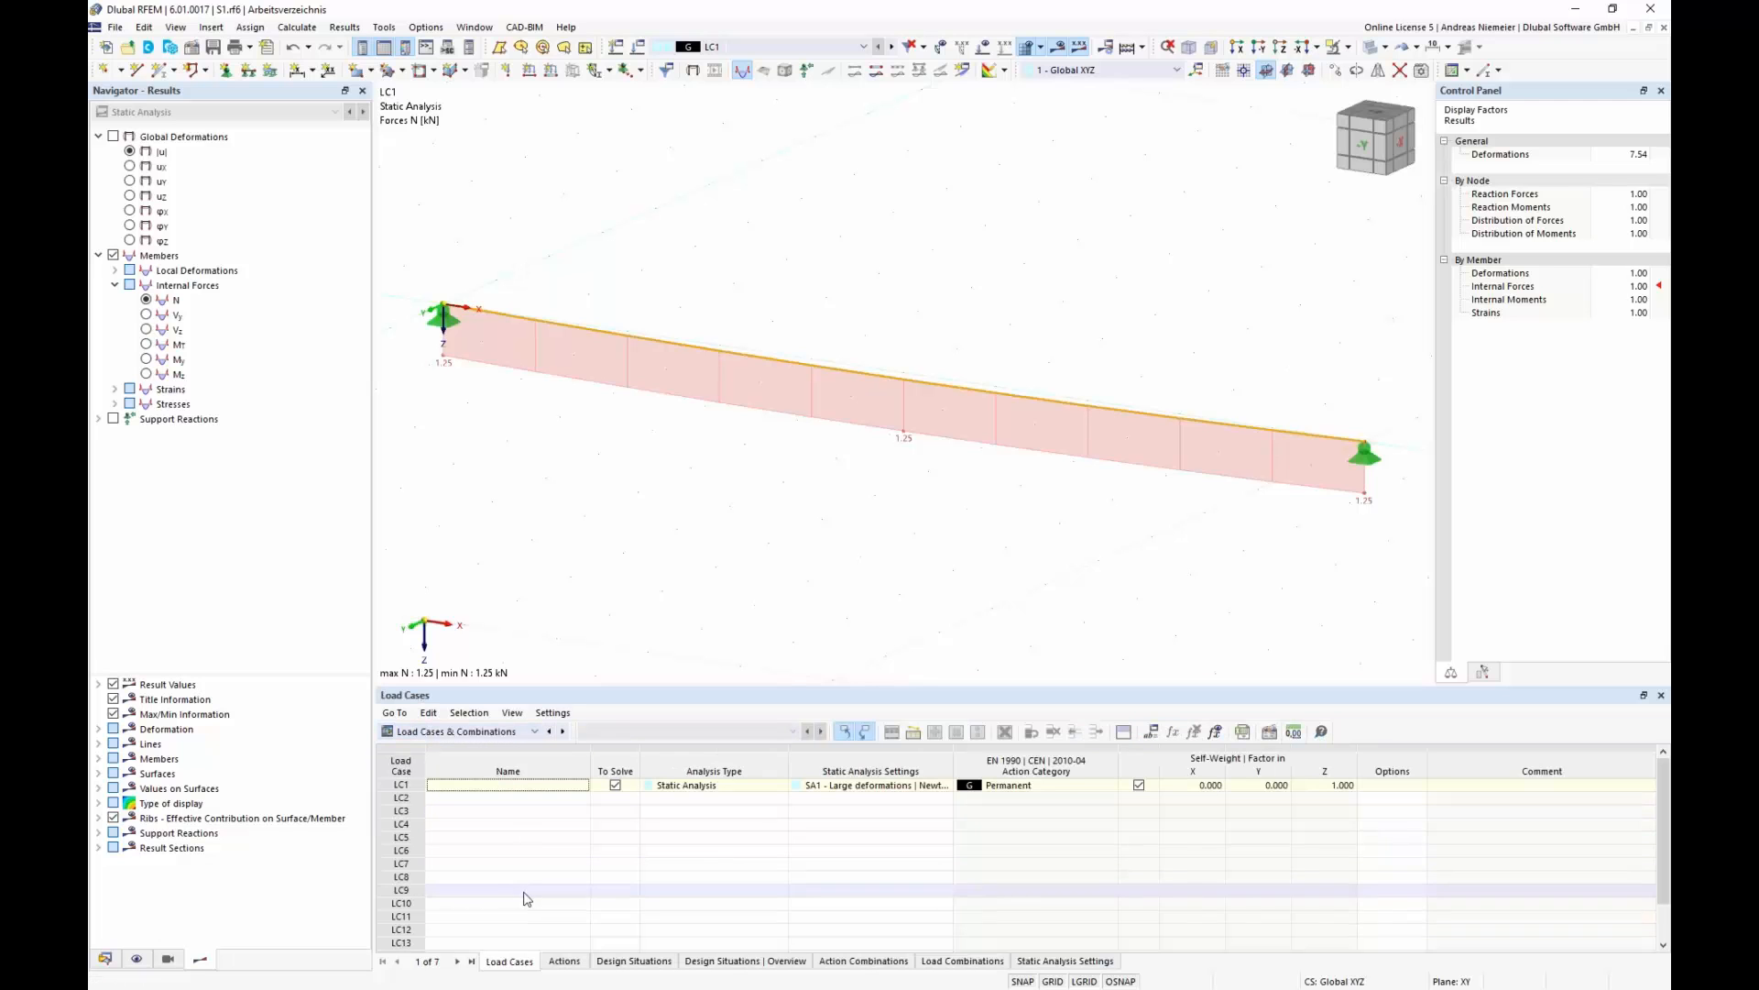
pyautogui.click(513, 785)
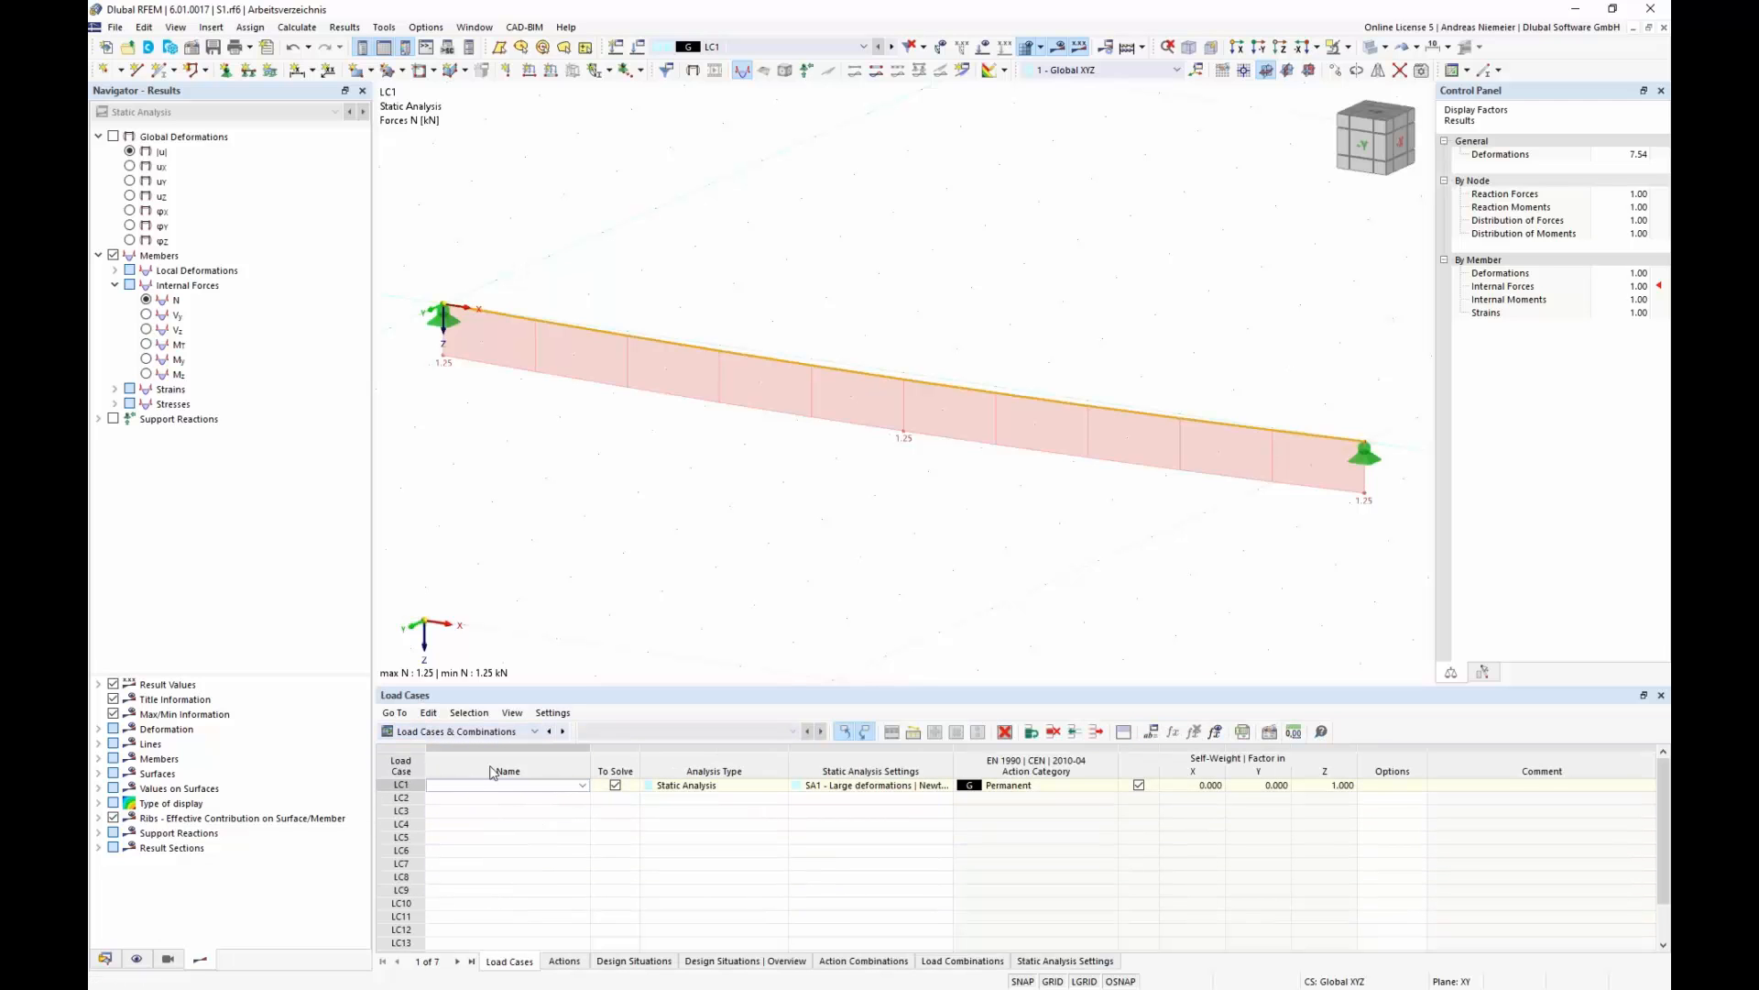
pyautogui.write('G')
pyautogui.press('Return')
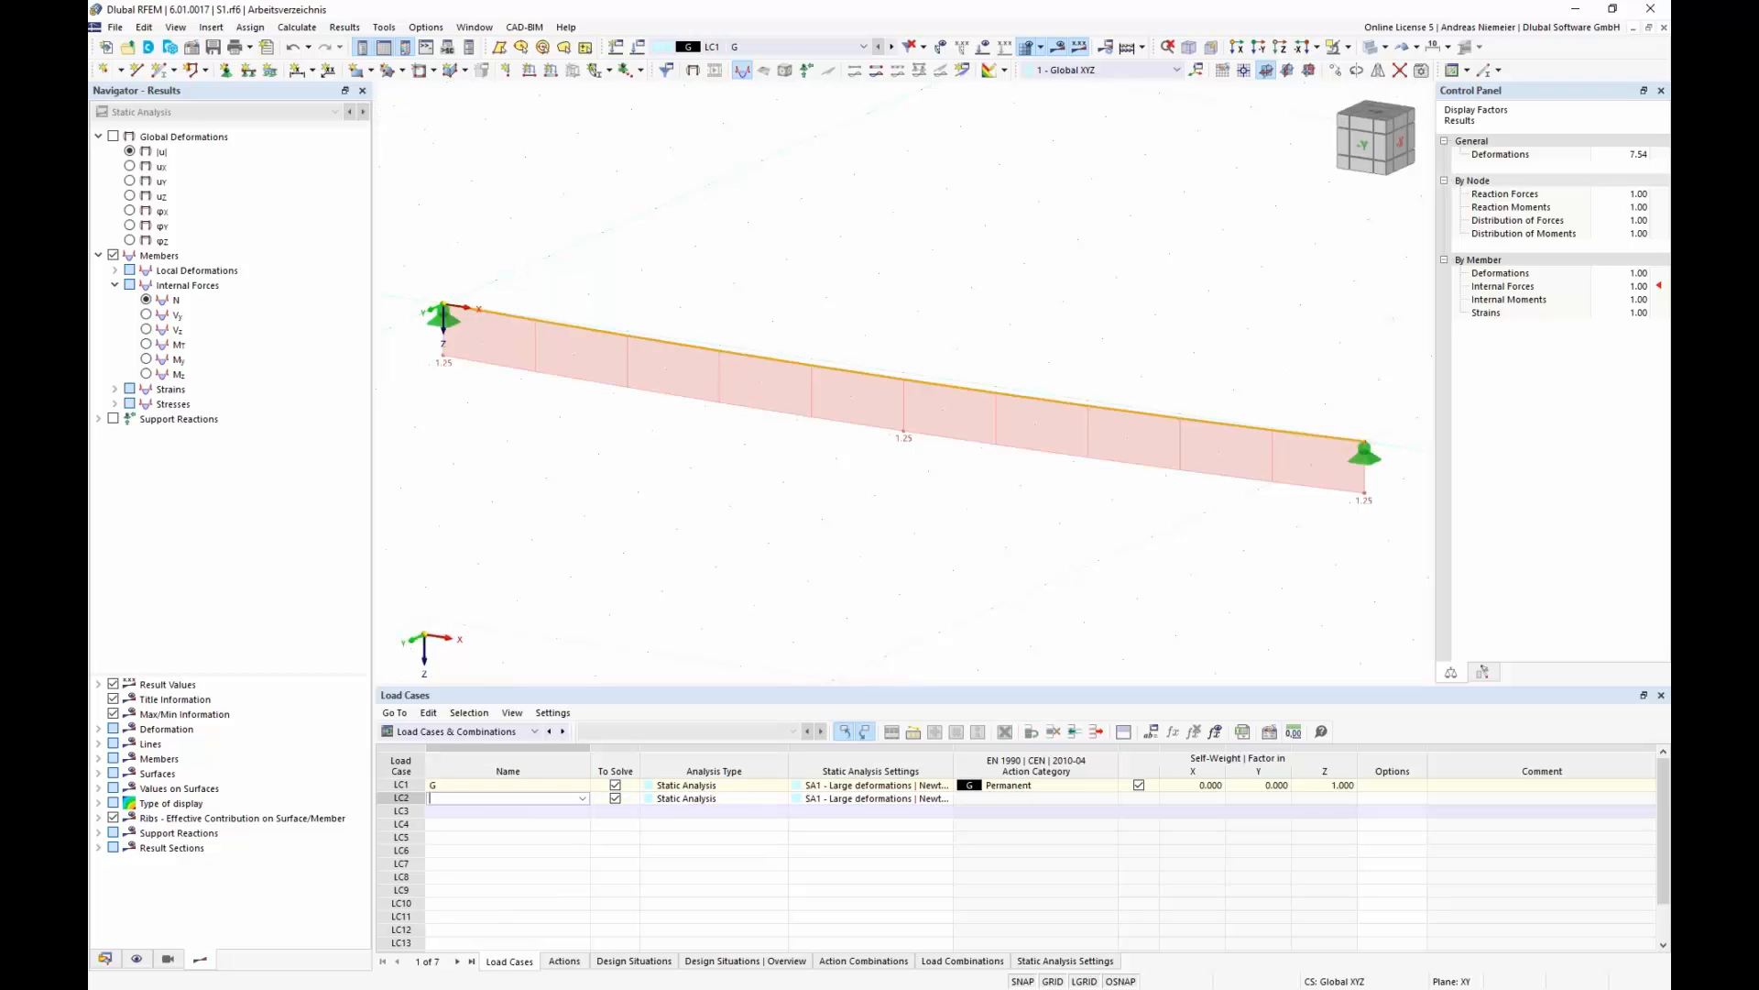
pyautogui.click(494, 833)
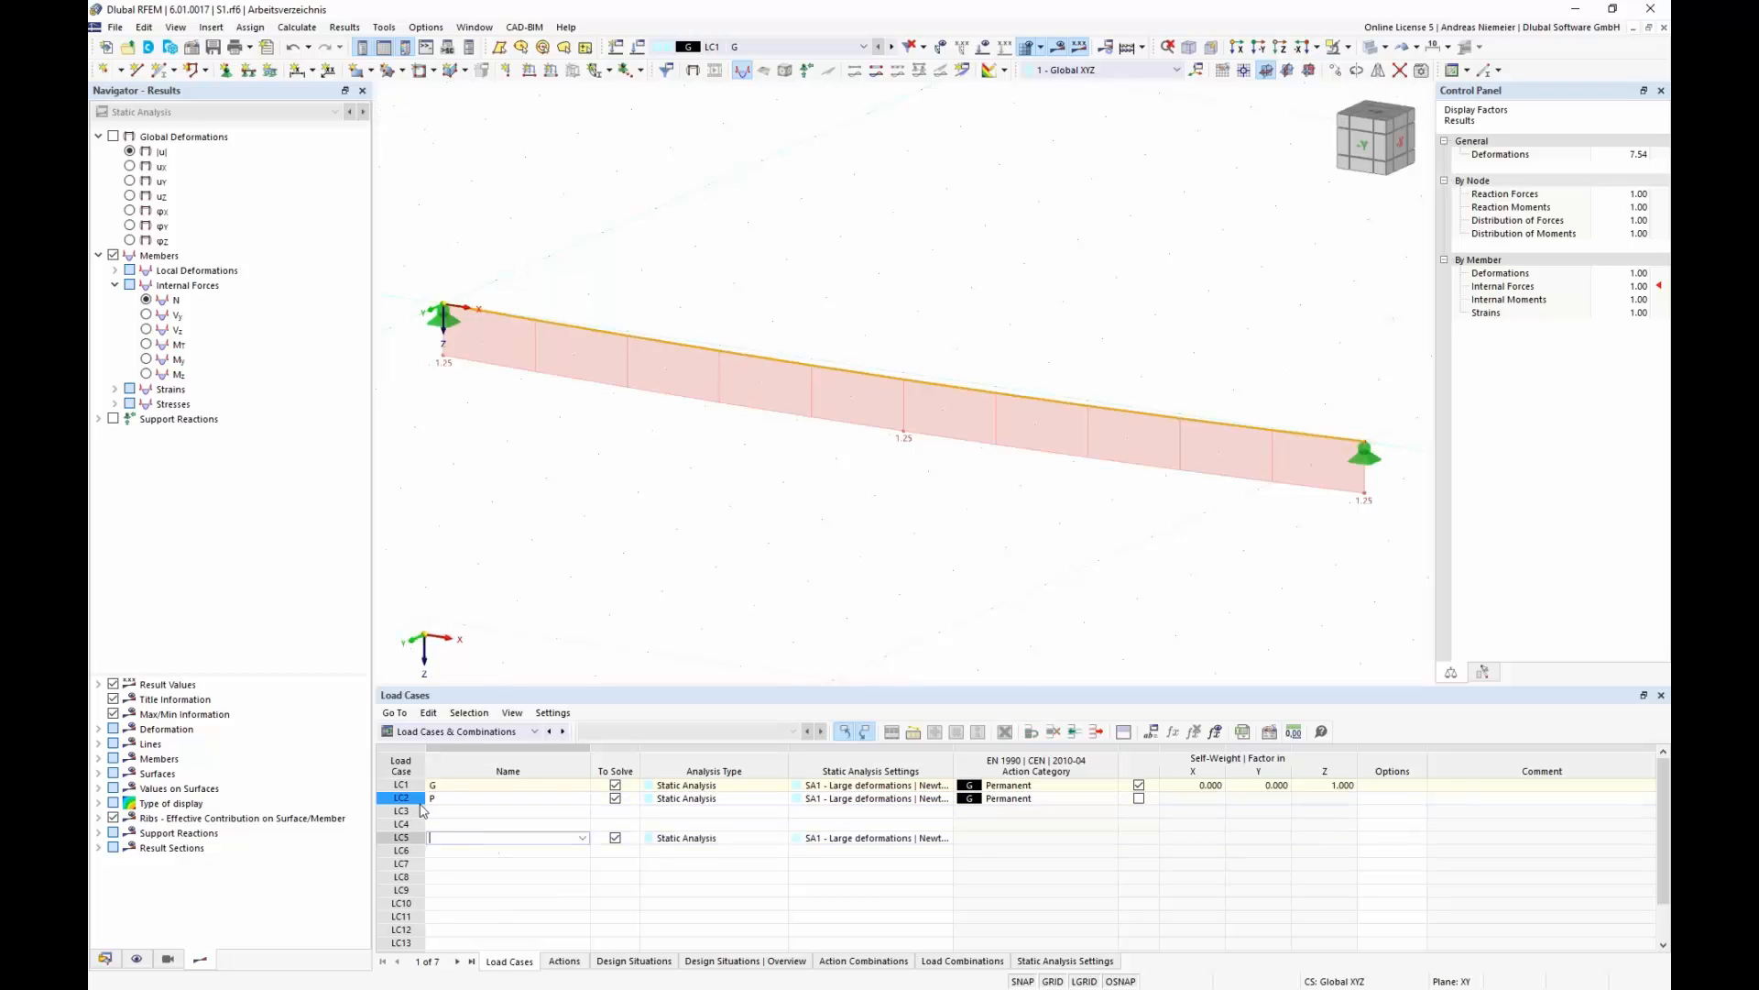
# - Set the action category of load case LC2 to Prestress
pyautogui.click(1017, 800)
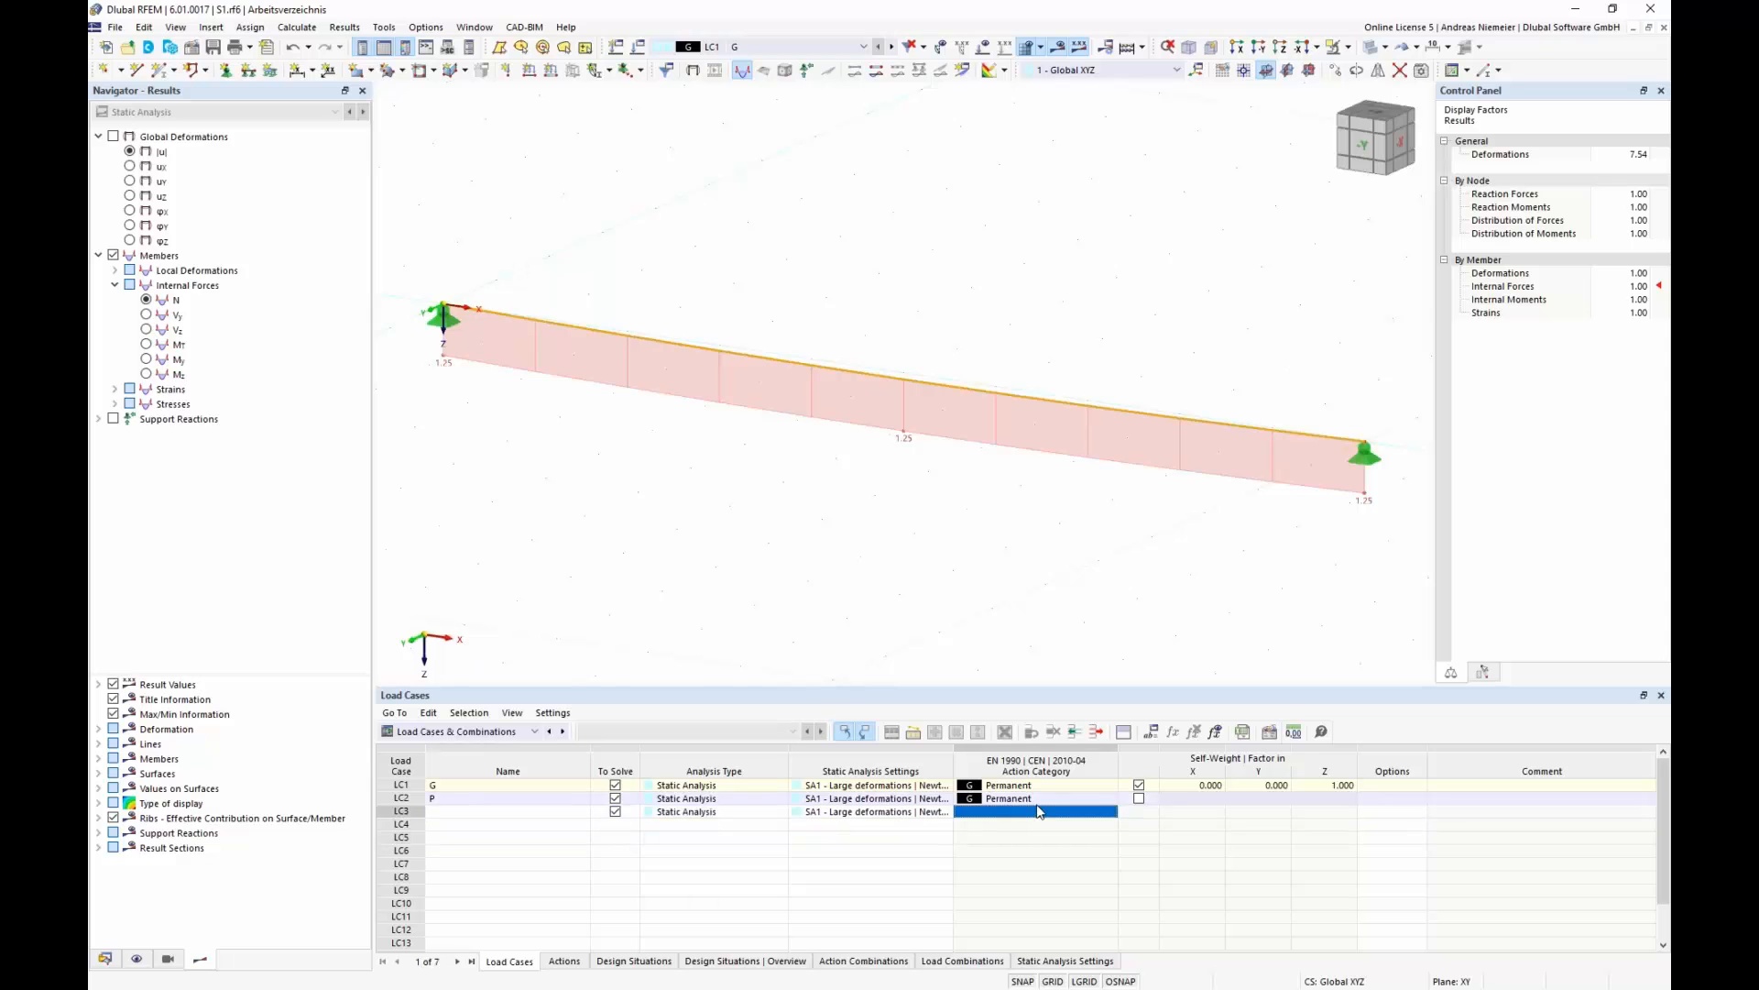
pyautogui.click(1110, 799)
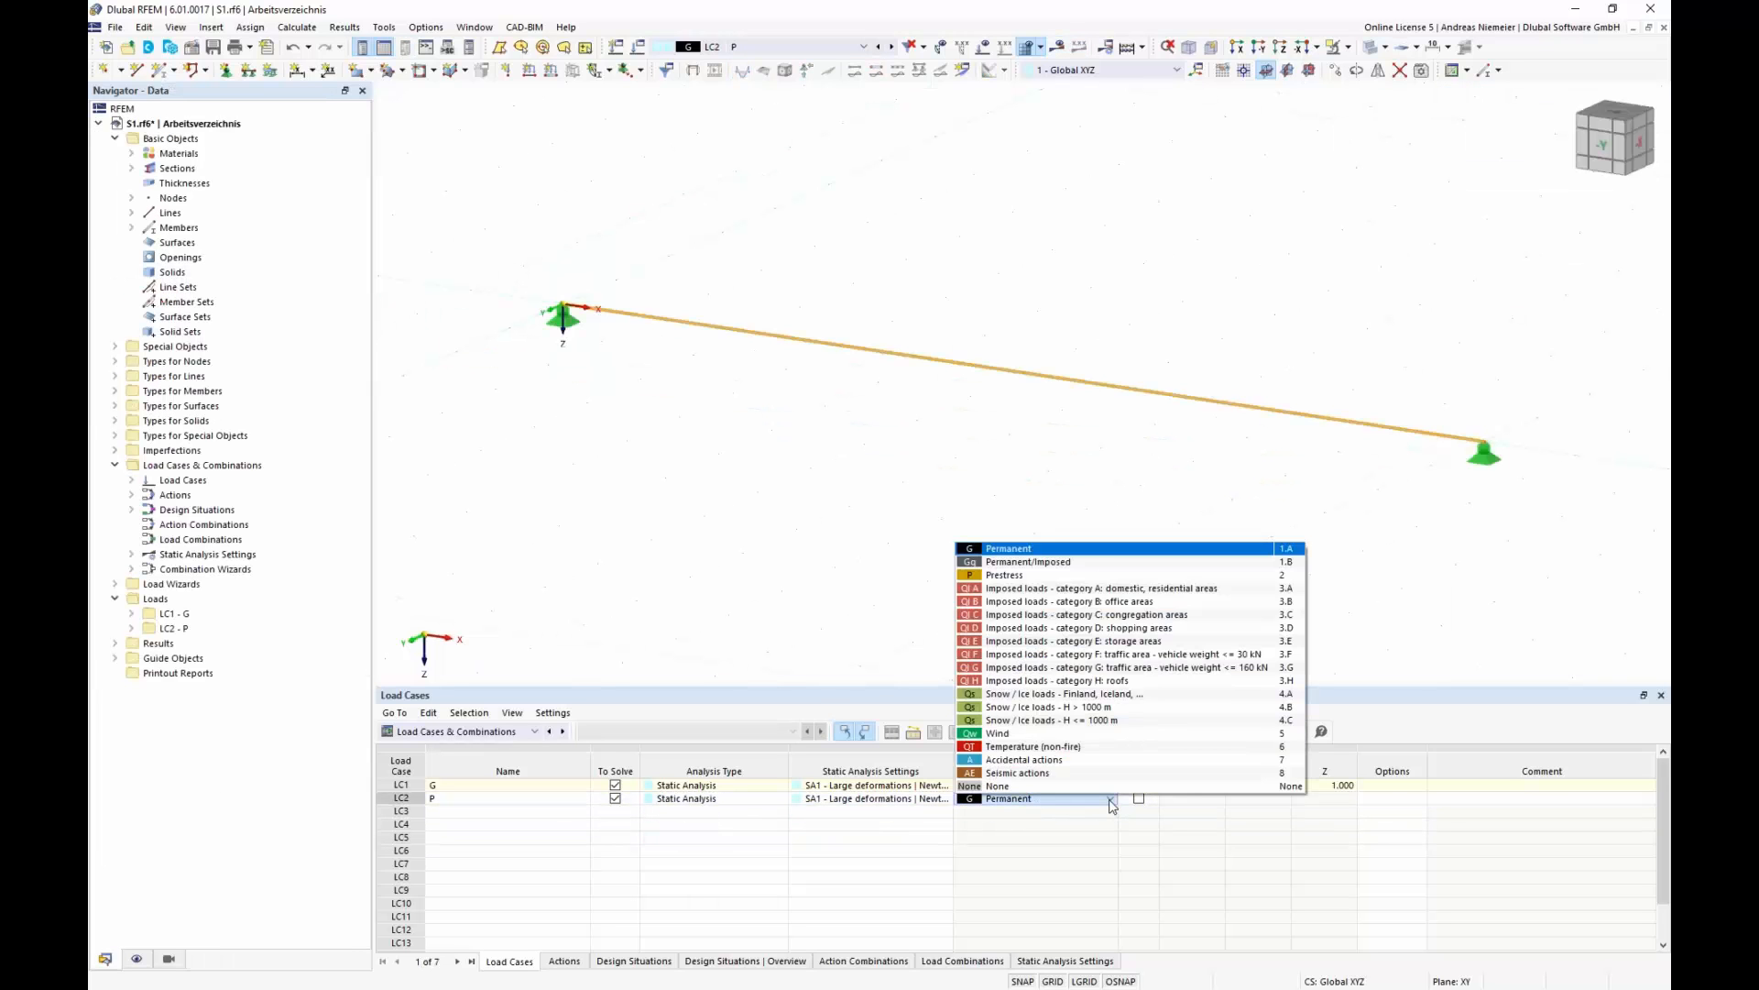
pyautogui.click(1097, 578)
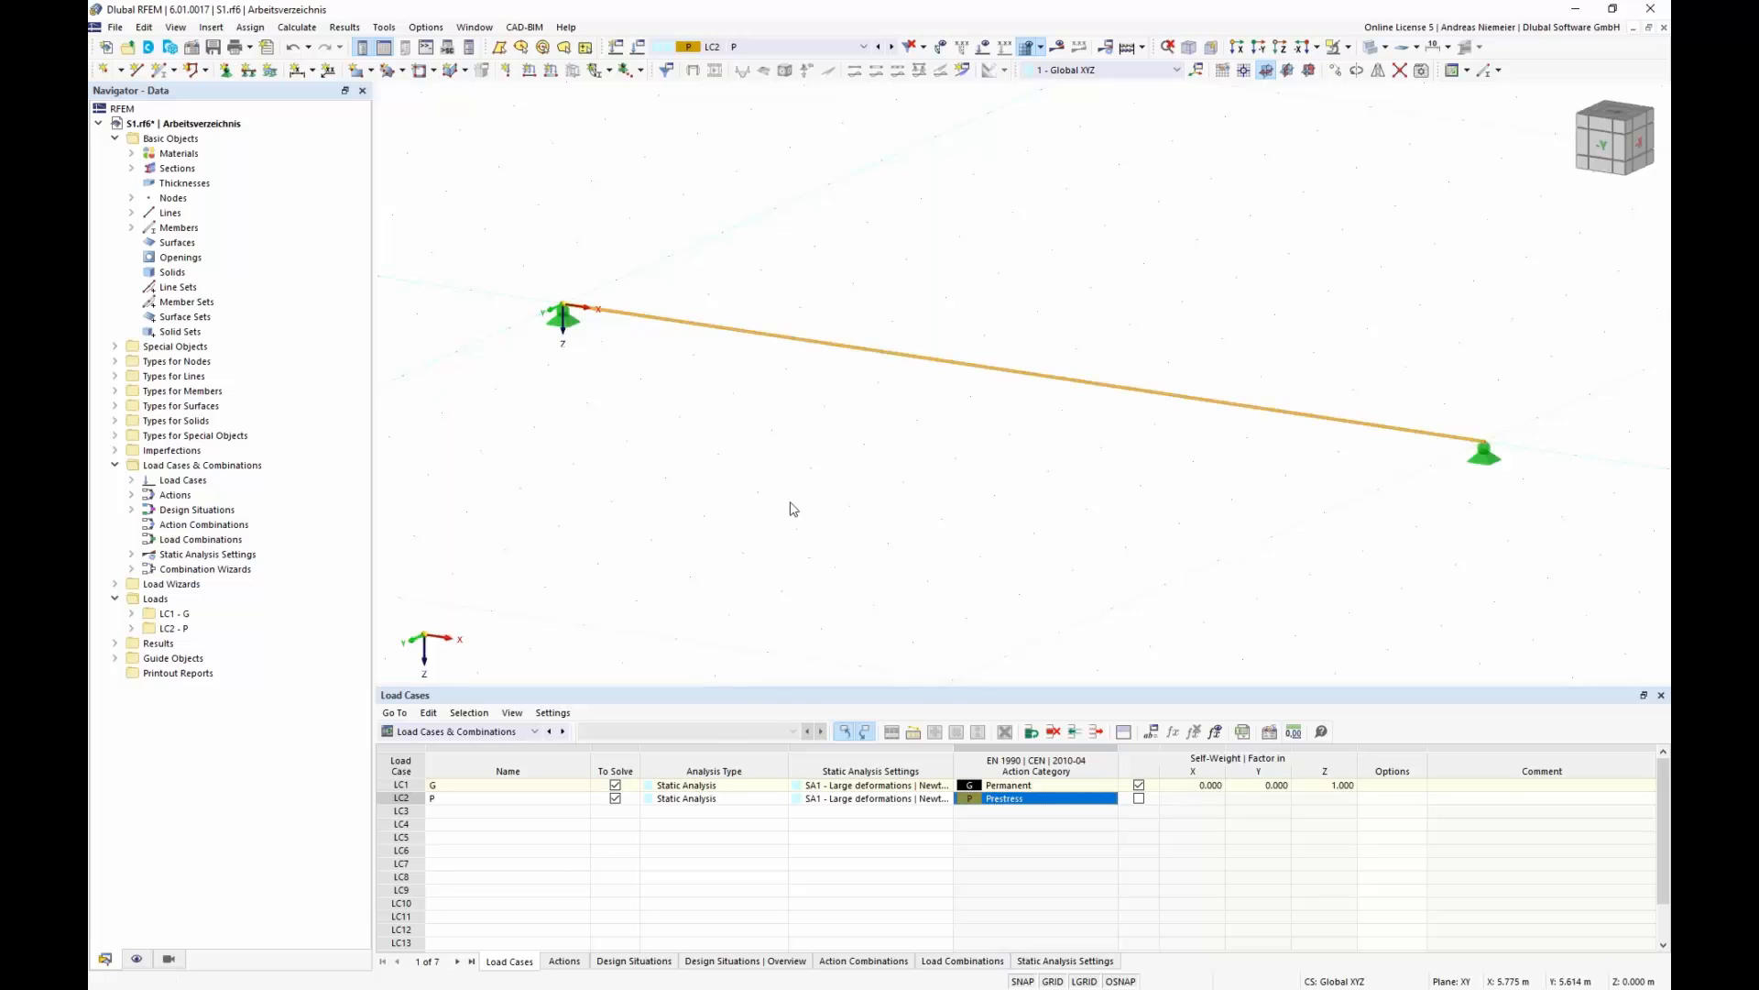
# - Create a member load on the cable in LC2 with load type Form-Finding, definition type Geometric and geometry definition Sag
pyautogui.click(552, 71)
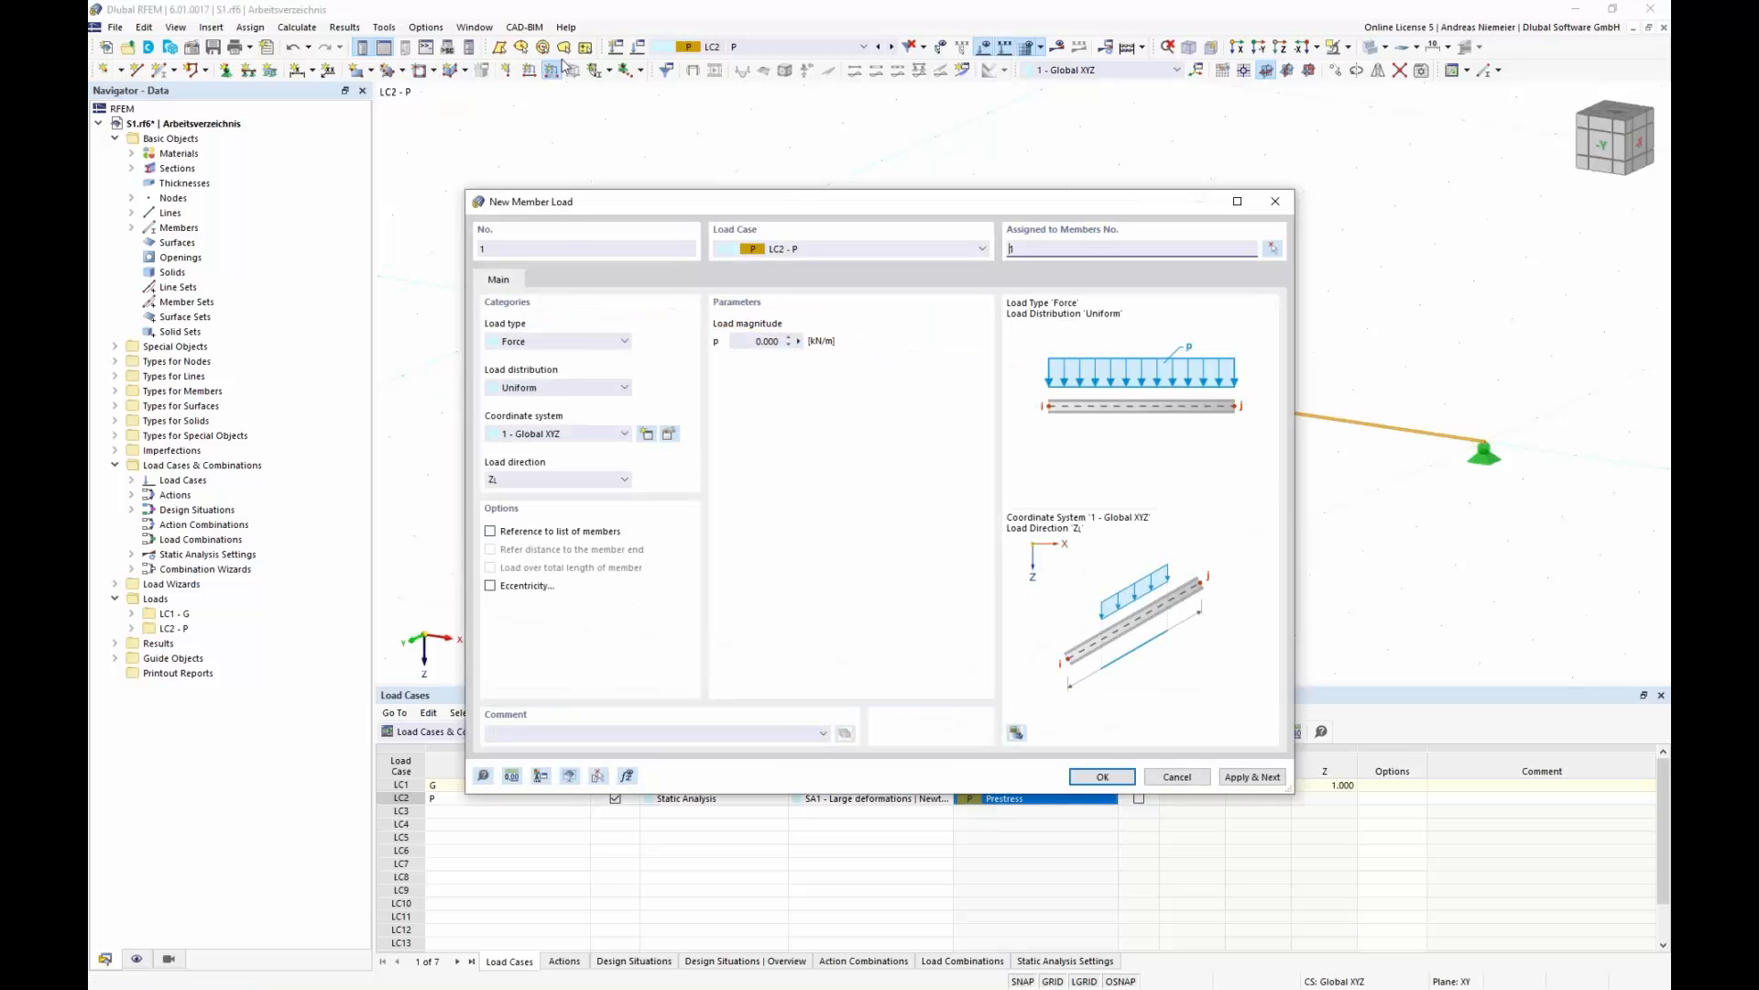
pyautogui.click(546, 343)
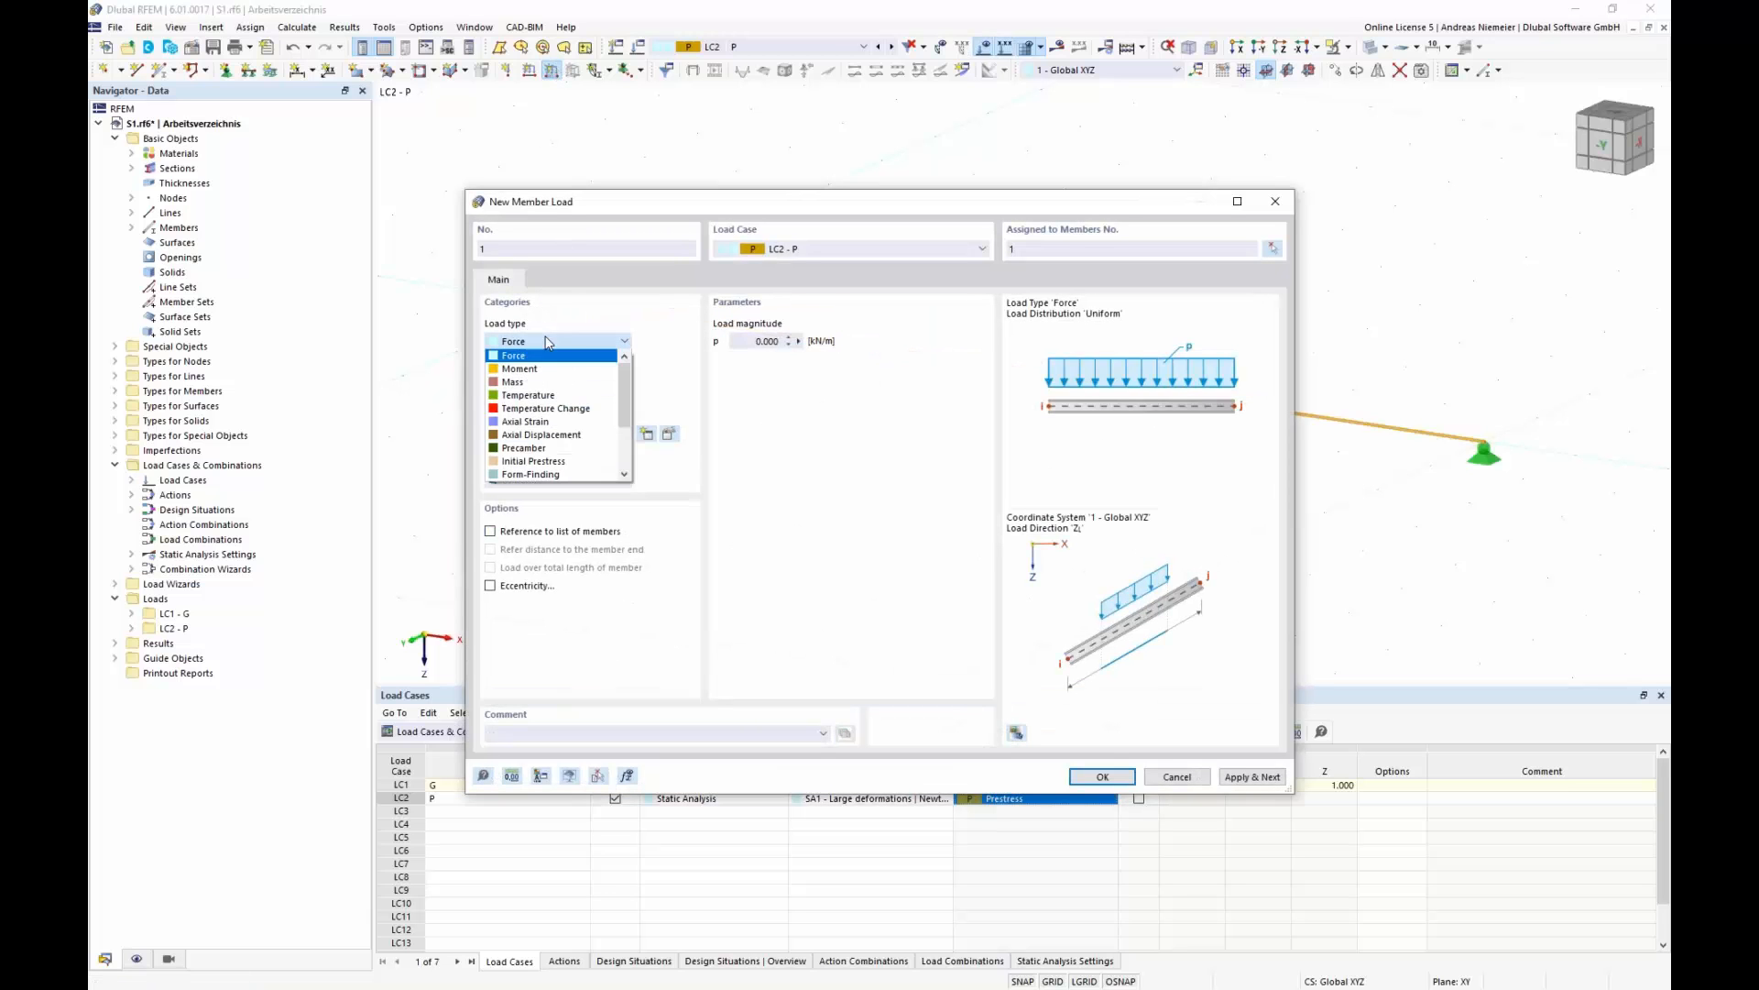
pyautogui.click(549, 484)
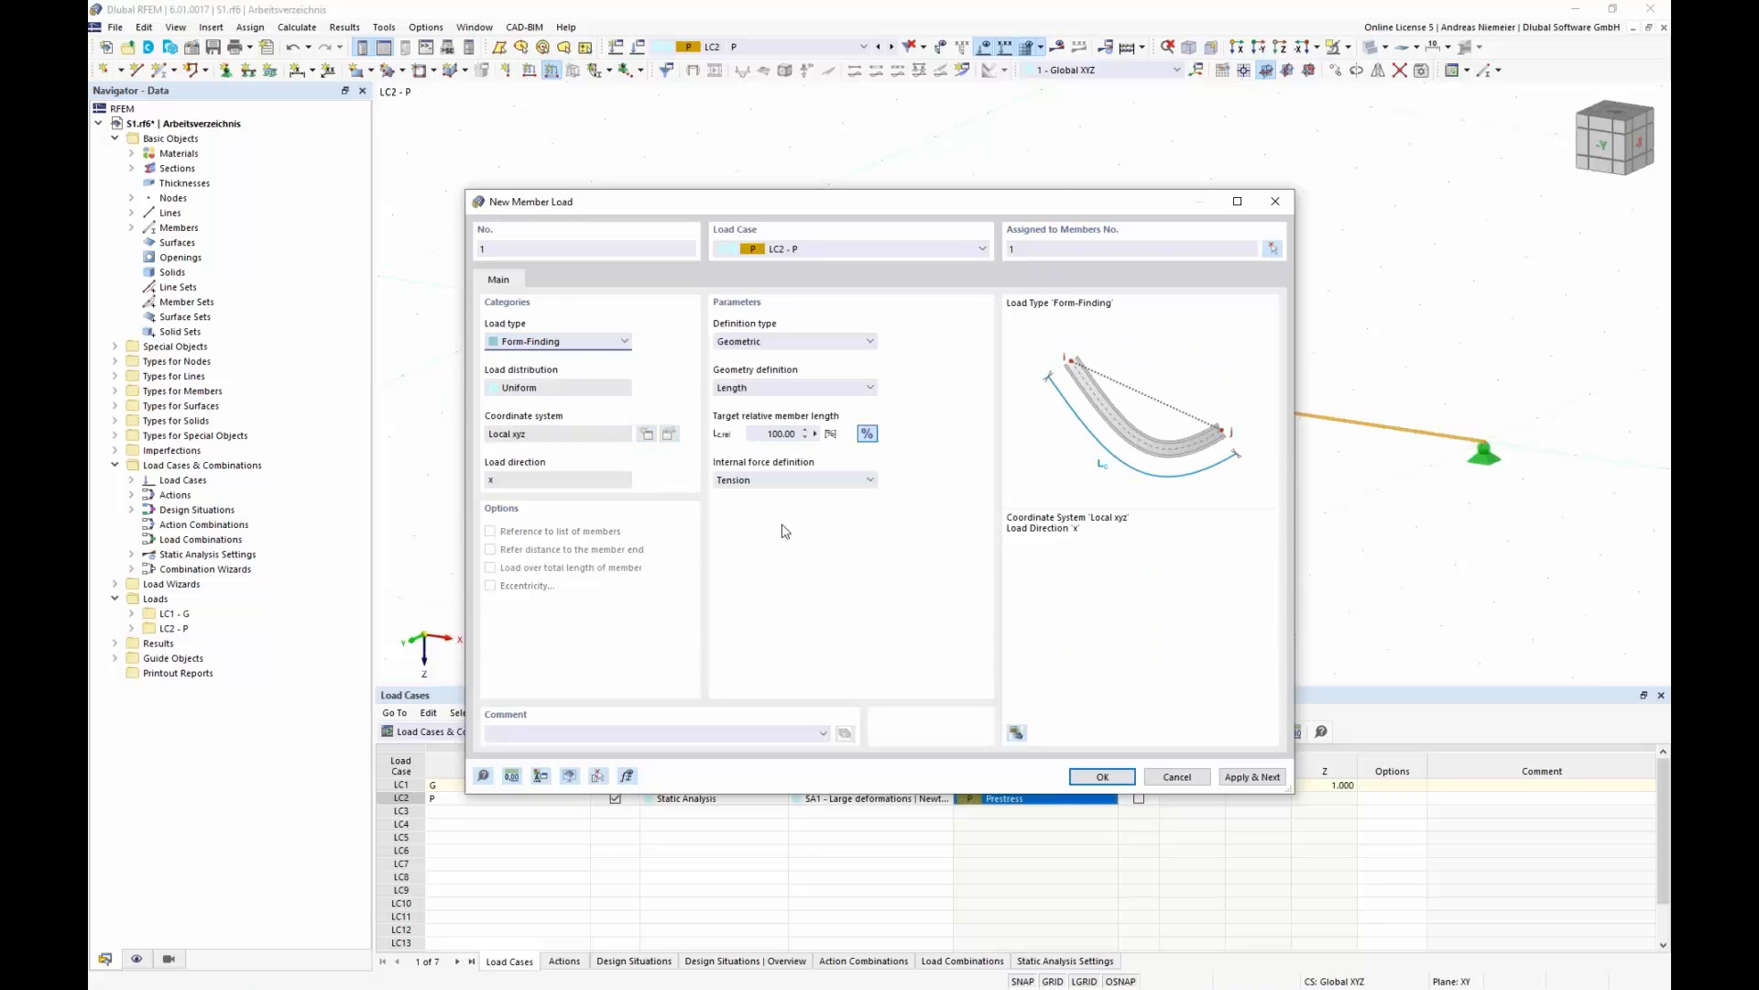
pyautogui.click(788, 346)
pyautogui.click(785, 363)
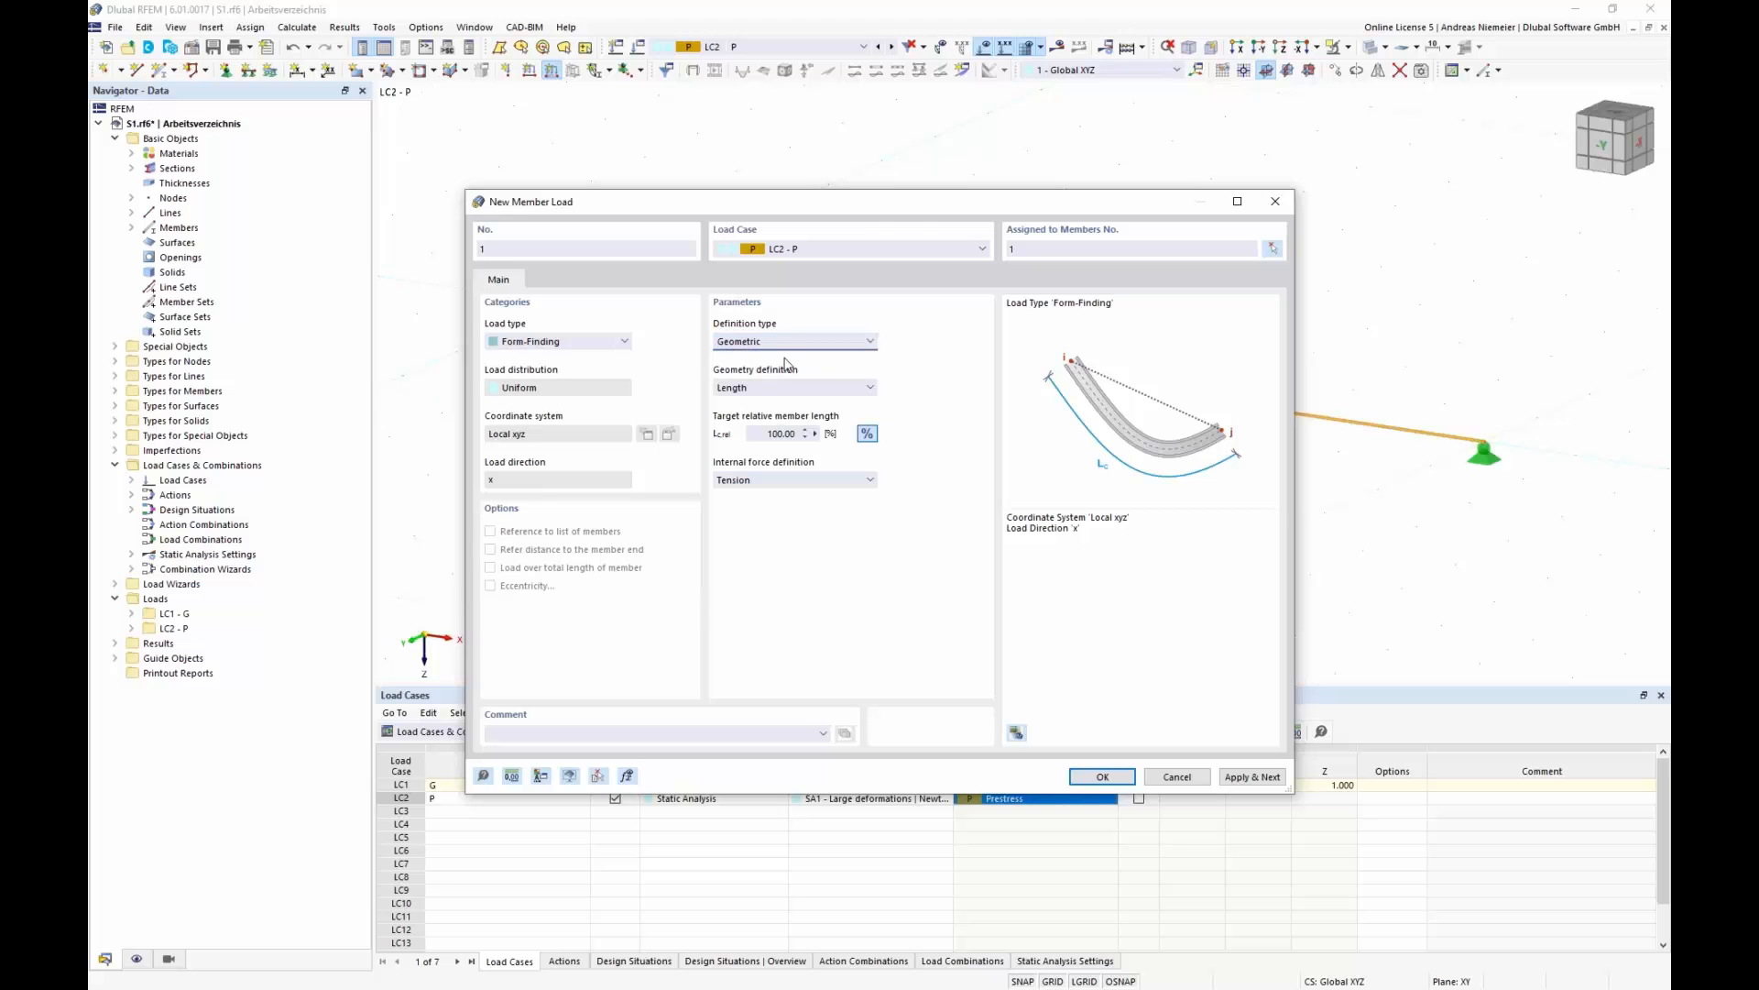
pyautogui.click(793, 388)
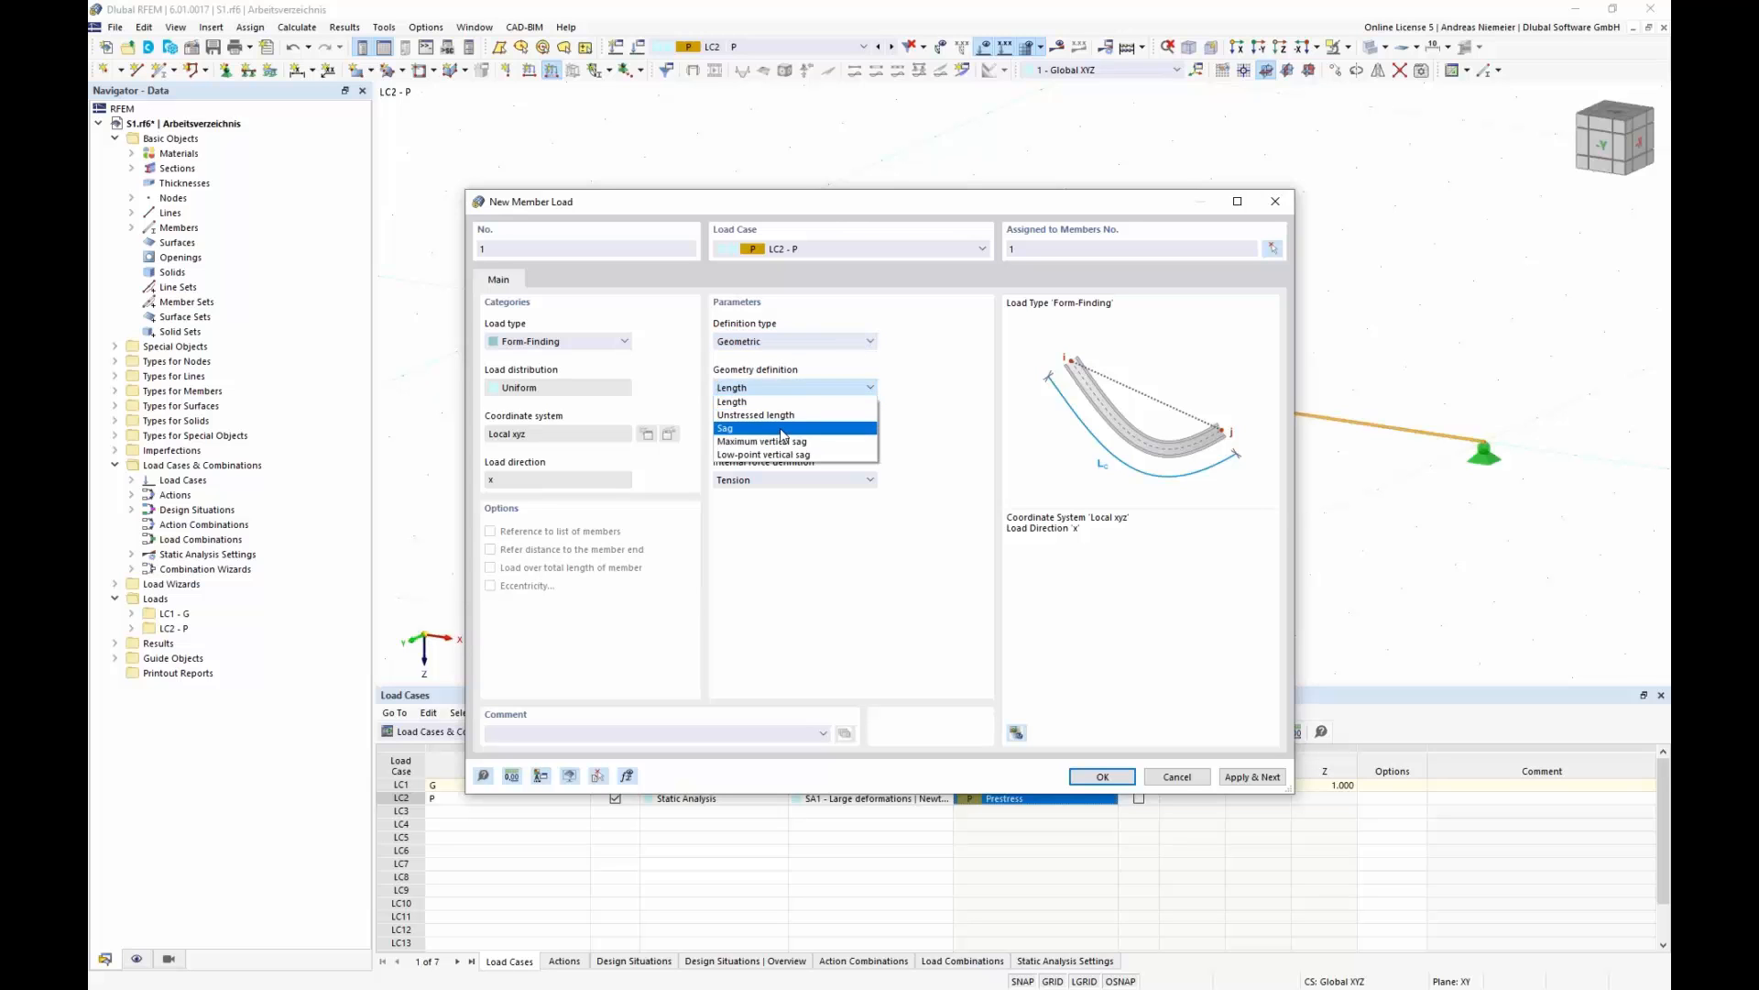
pyautogui.click(780, 429)
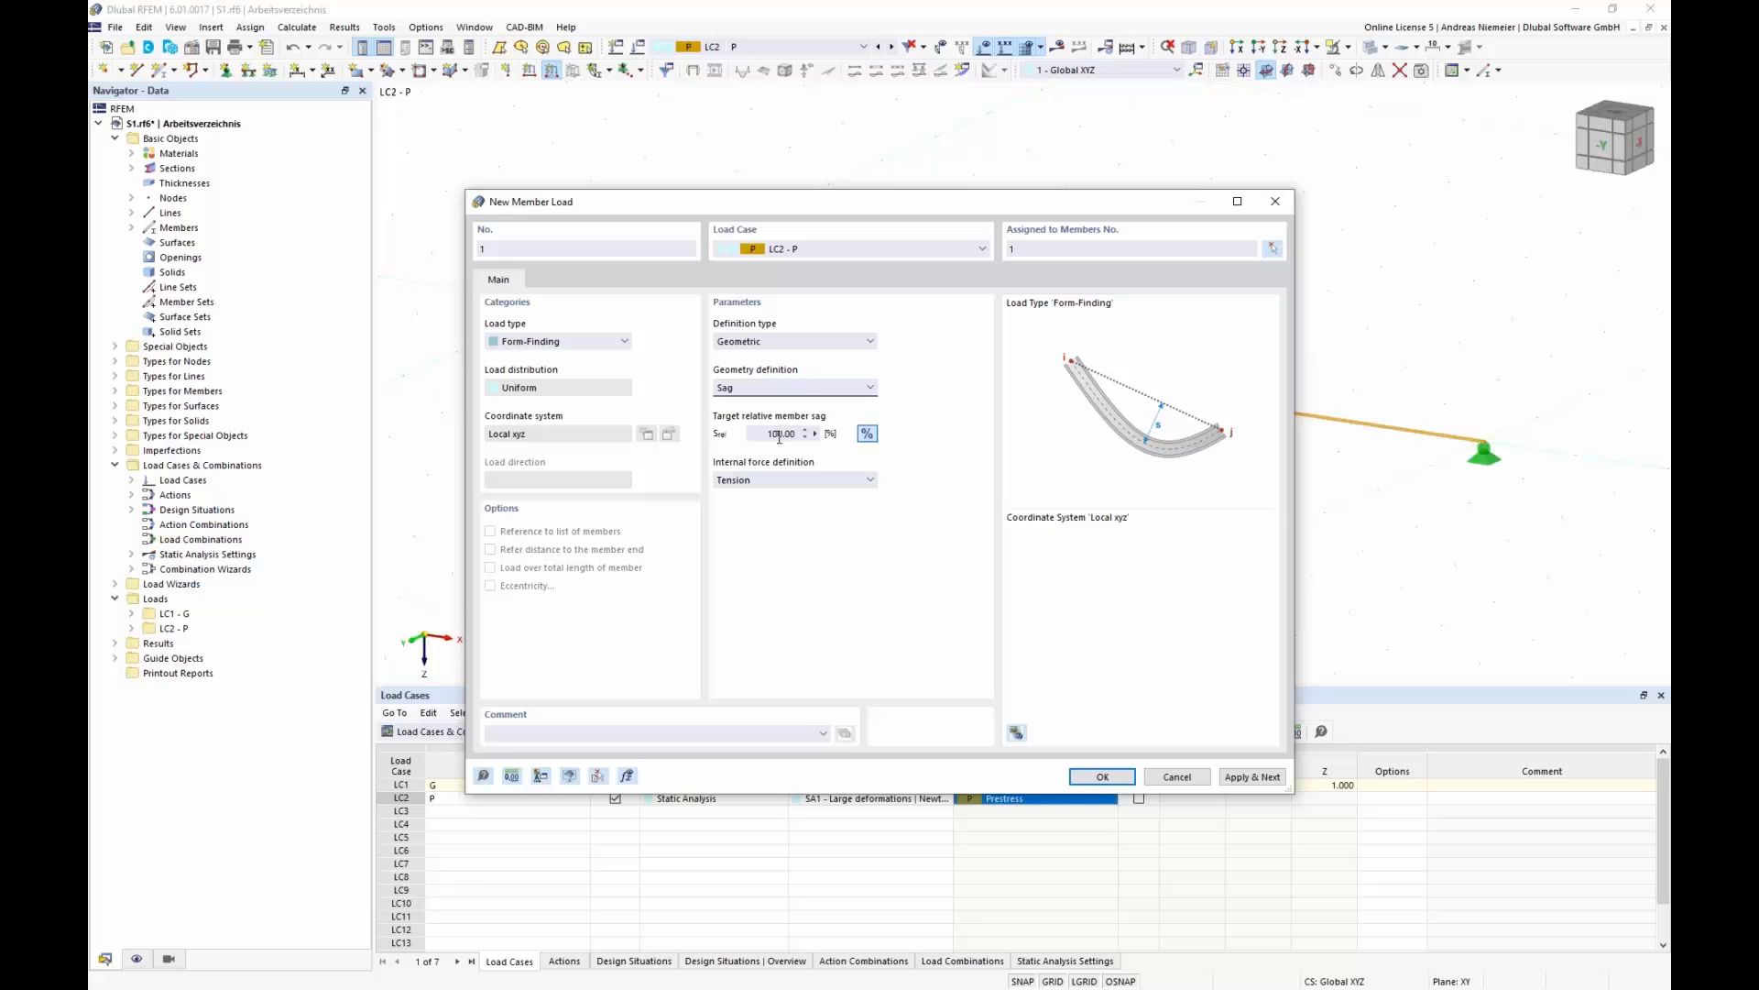
# - Define the form-finding load's target sag as an absolute value of 0.2 m and apply the load
pyautogui.click(867, 433)
pyautogui.doubleClick(759, 436)
pyautogui.write('0,2')
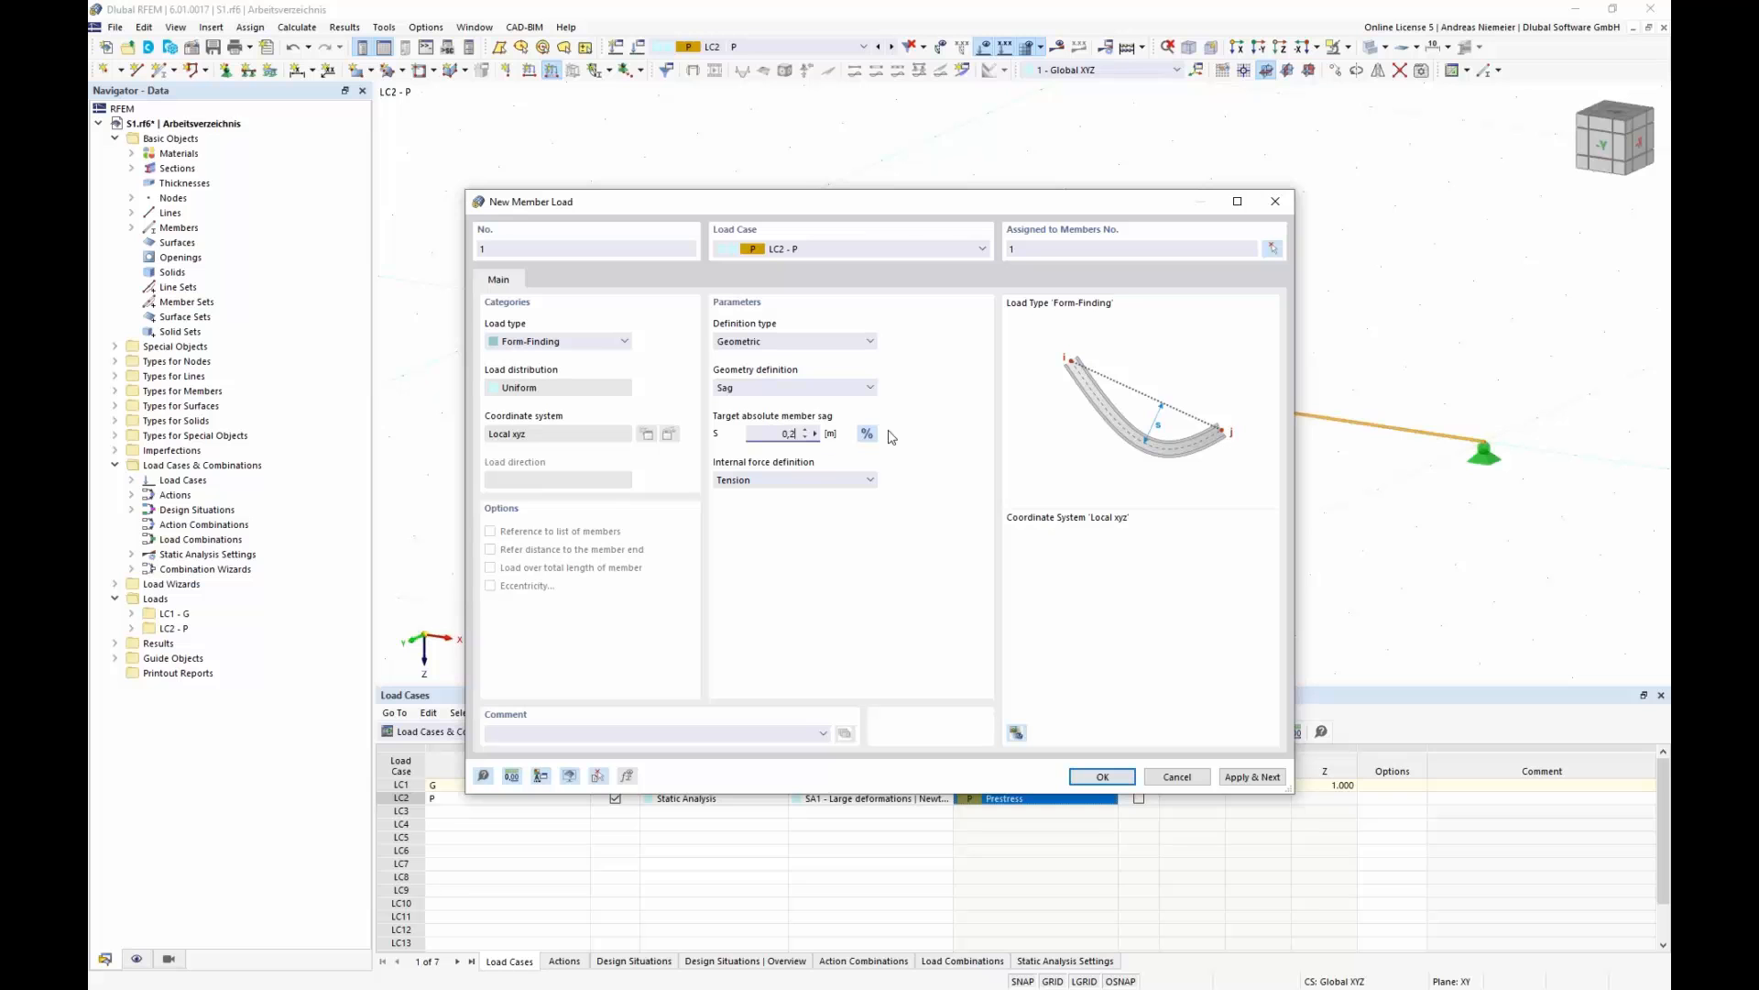
pyautogui.click(1106, 774)
pyautogui.click(1110, 769)
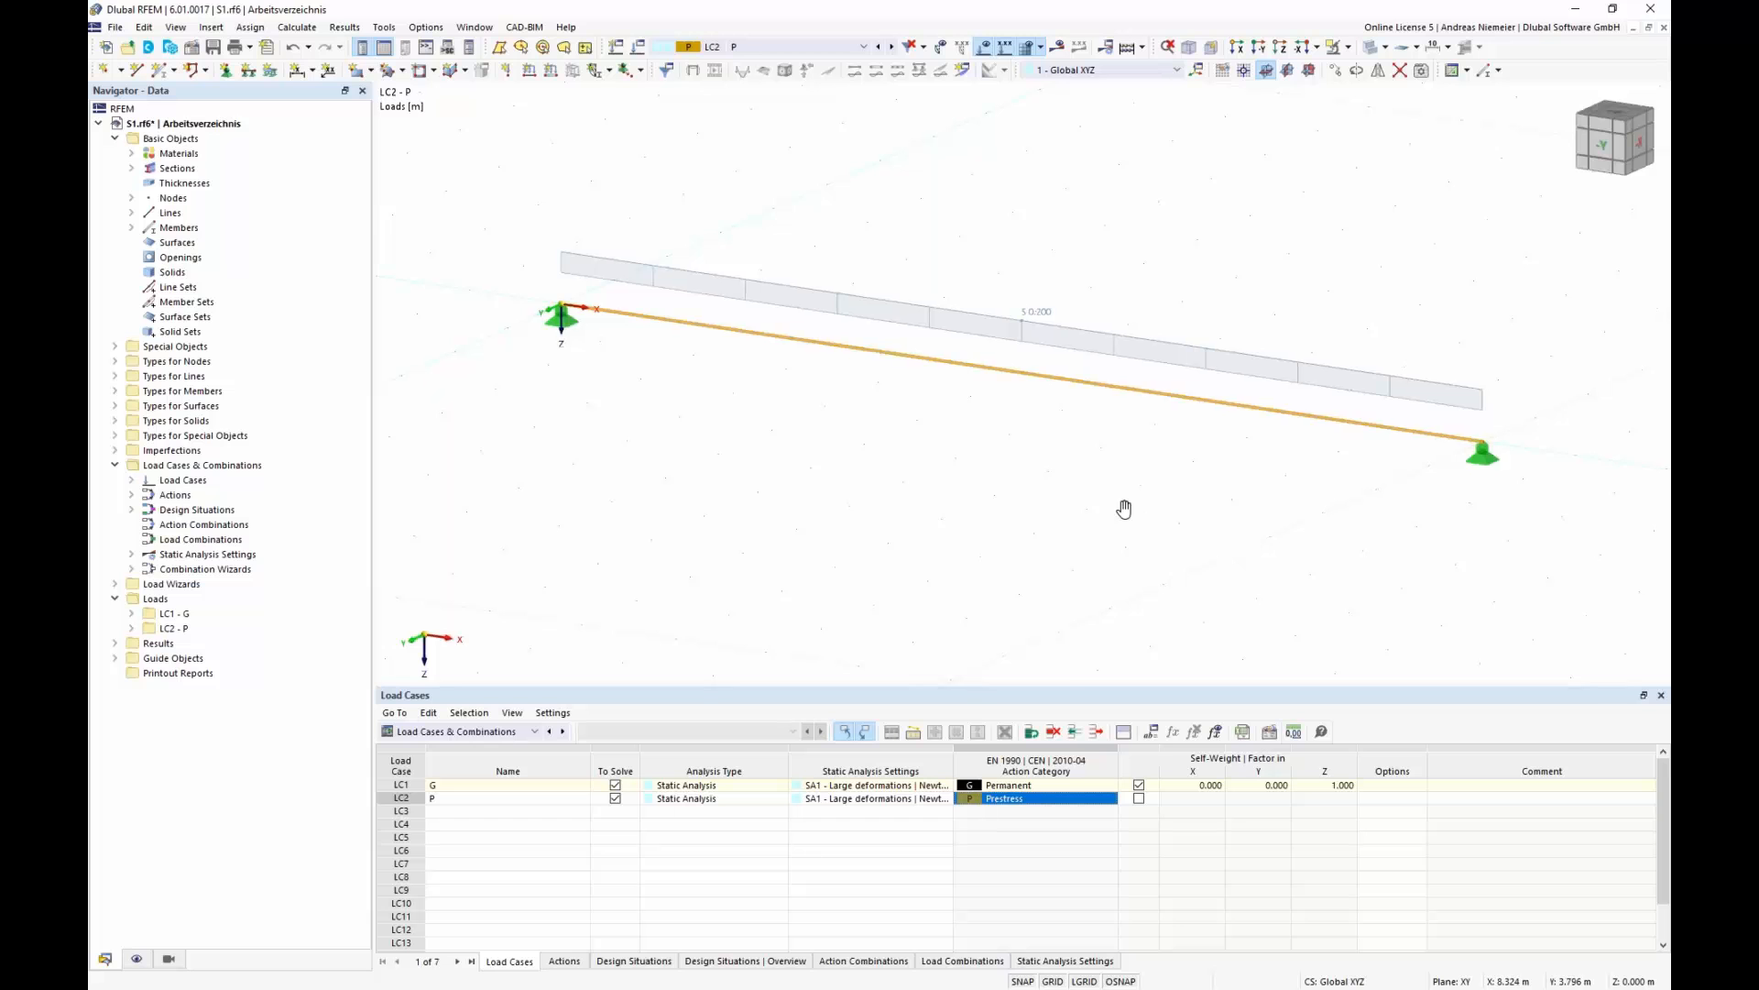
# - Calculate load case LC2 and display the cable's global deformations in place of the member forces
pyautogui.scroll(2, 1081, 510)
pyautogui.scroll(-1, 1085, 504)
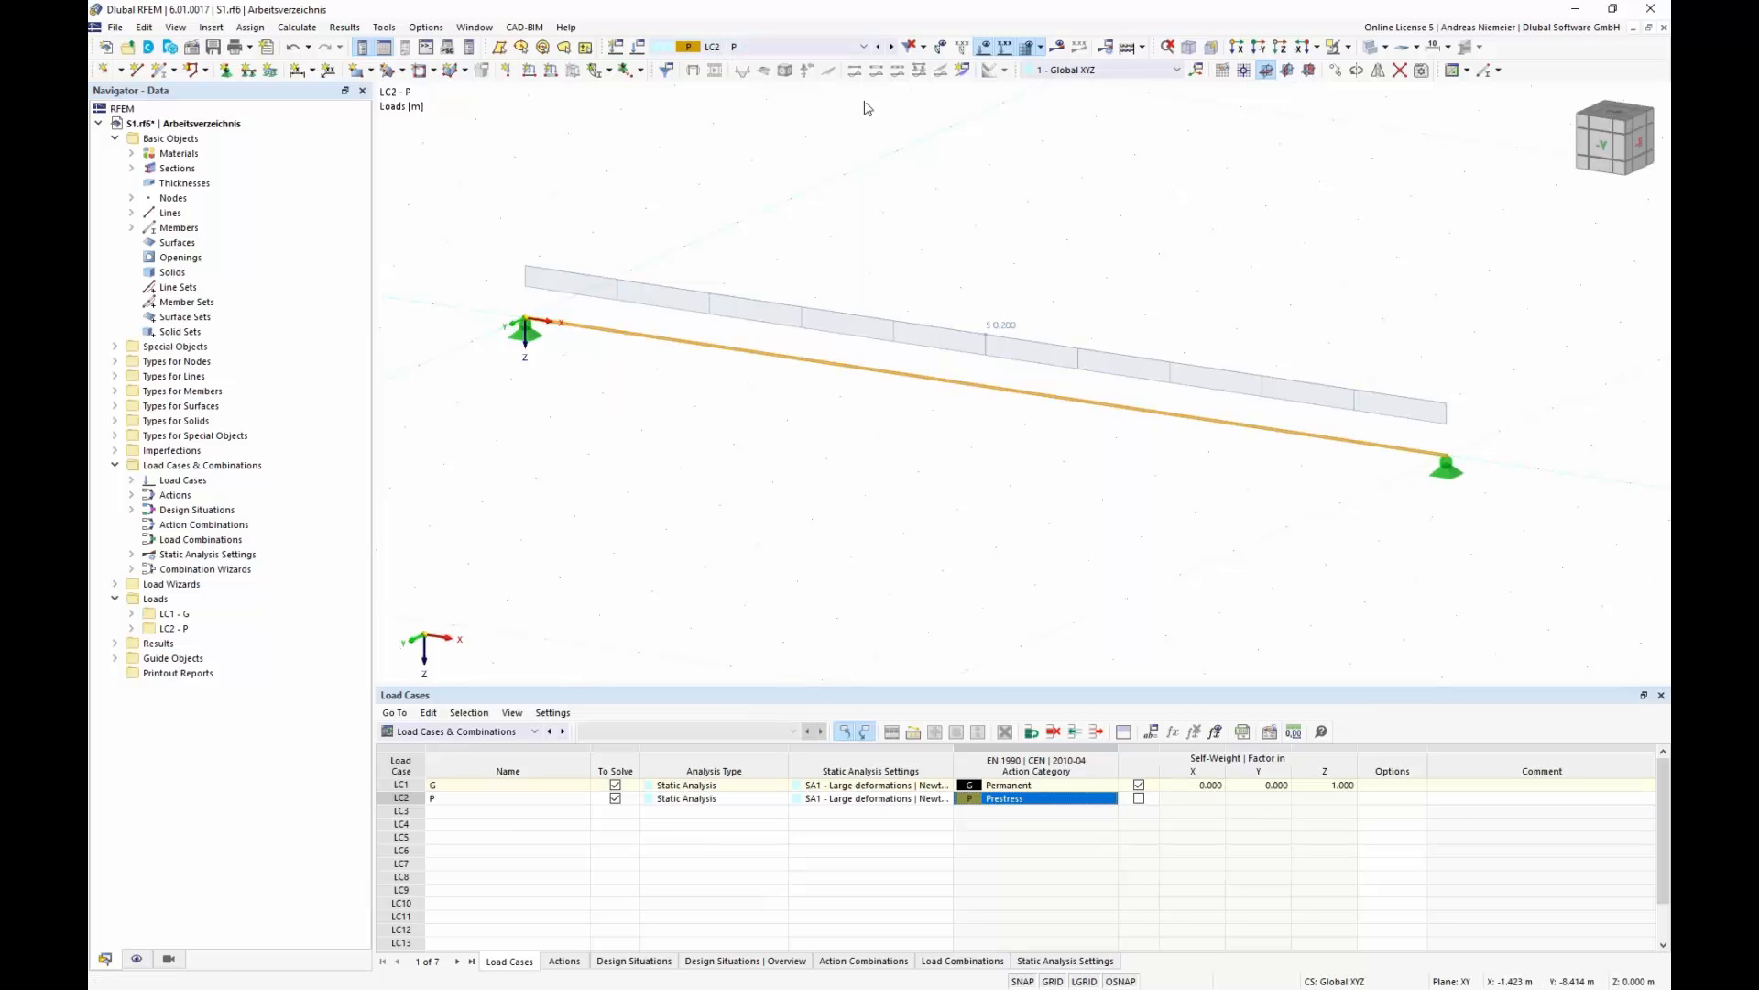
pyautogui.click(1058, 46)
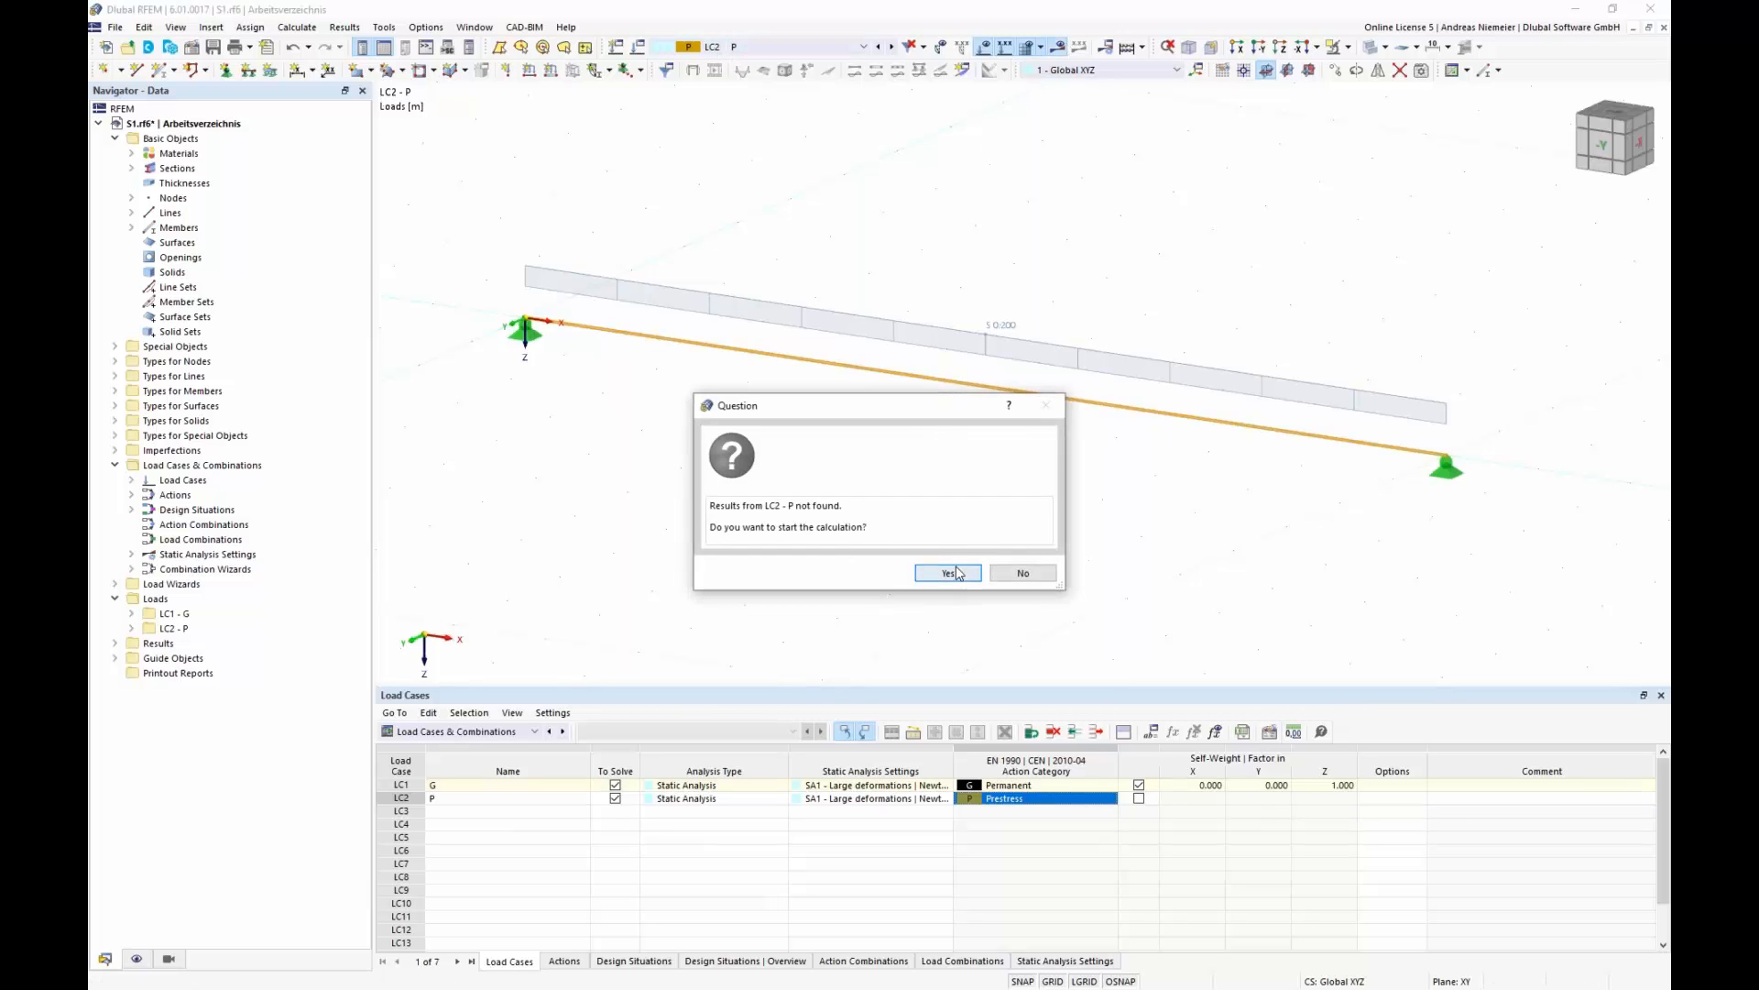
pyautogui.click(948, 572)
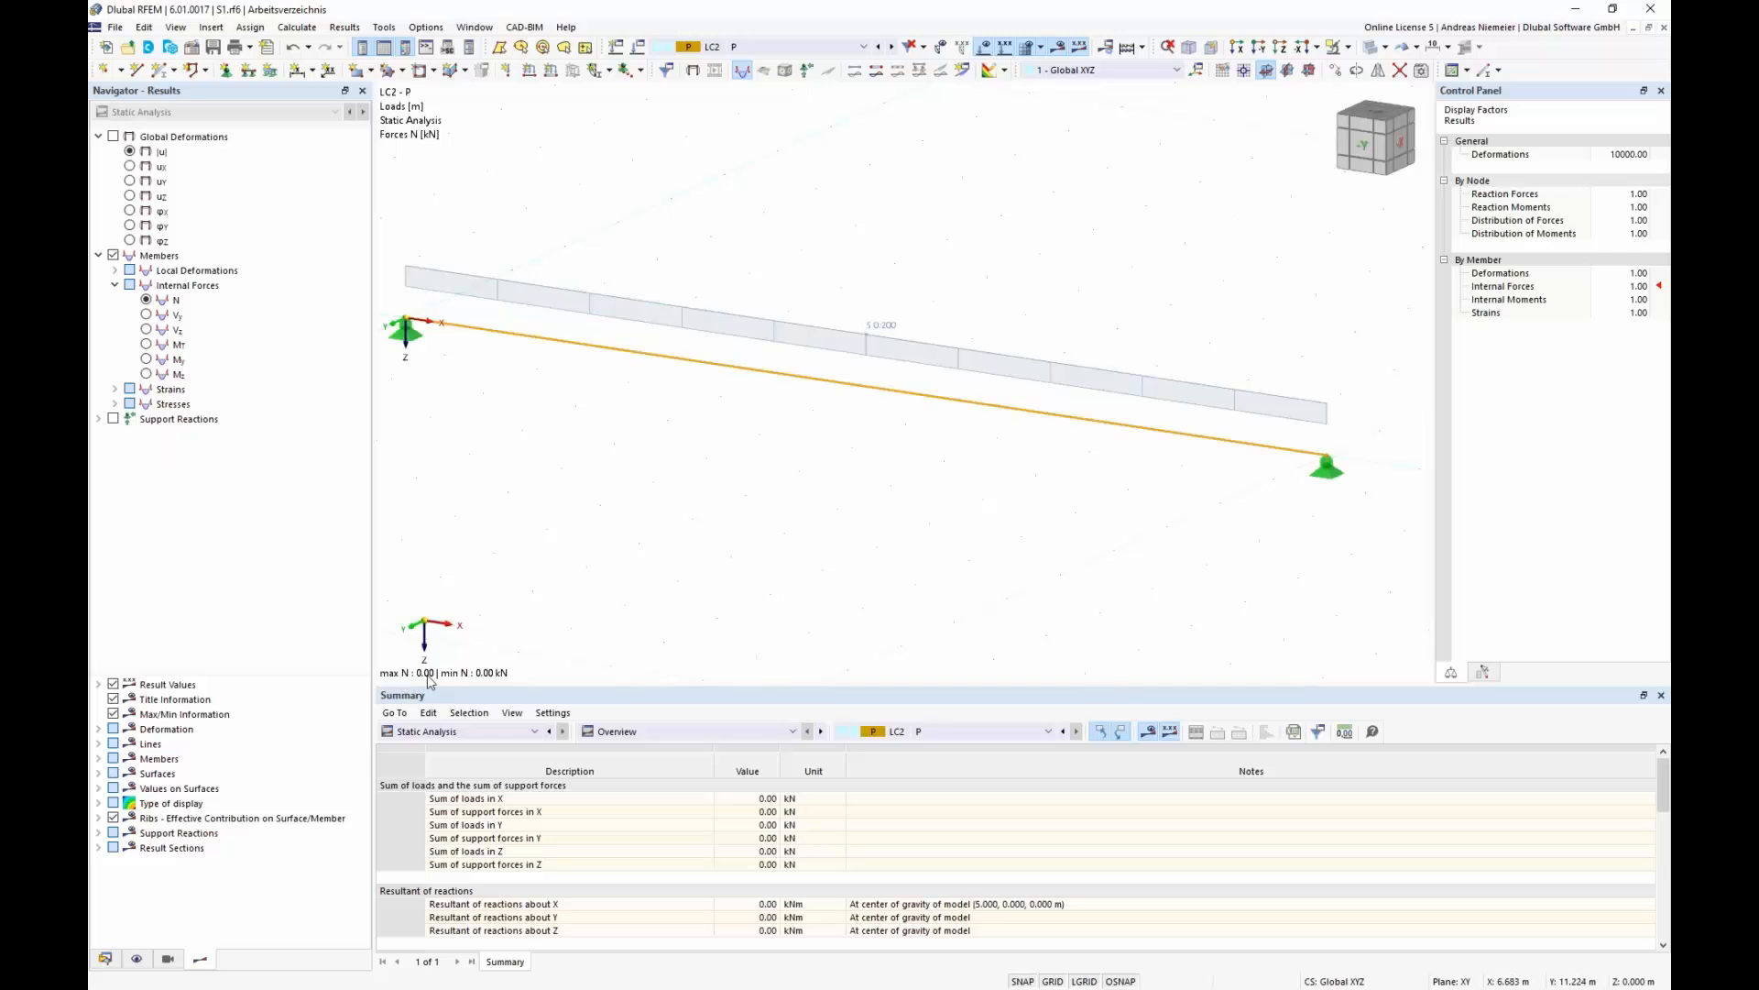
pyautogui.click(112, 137)
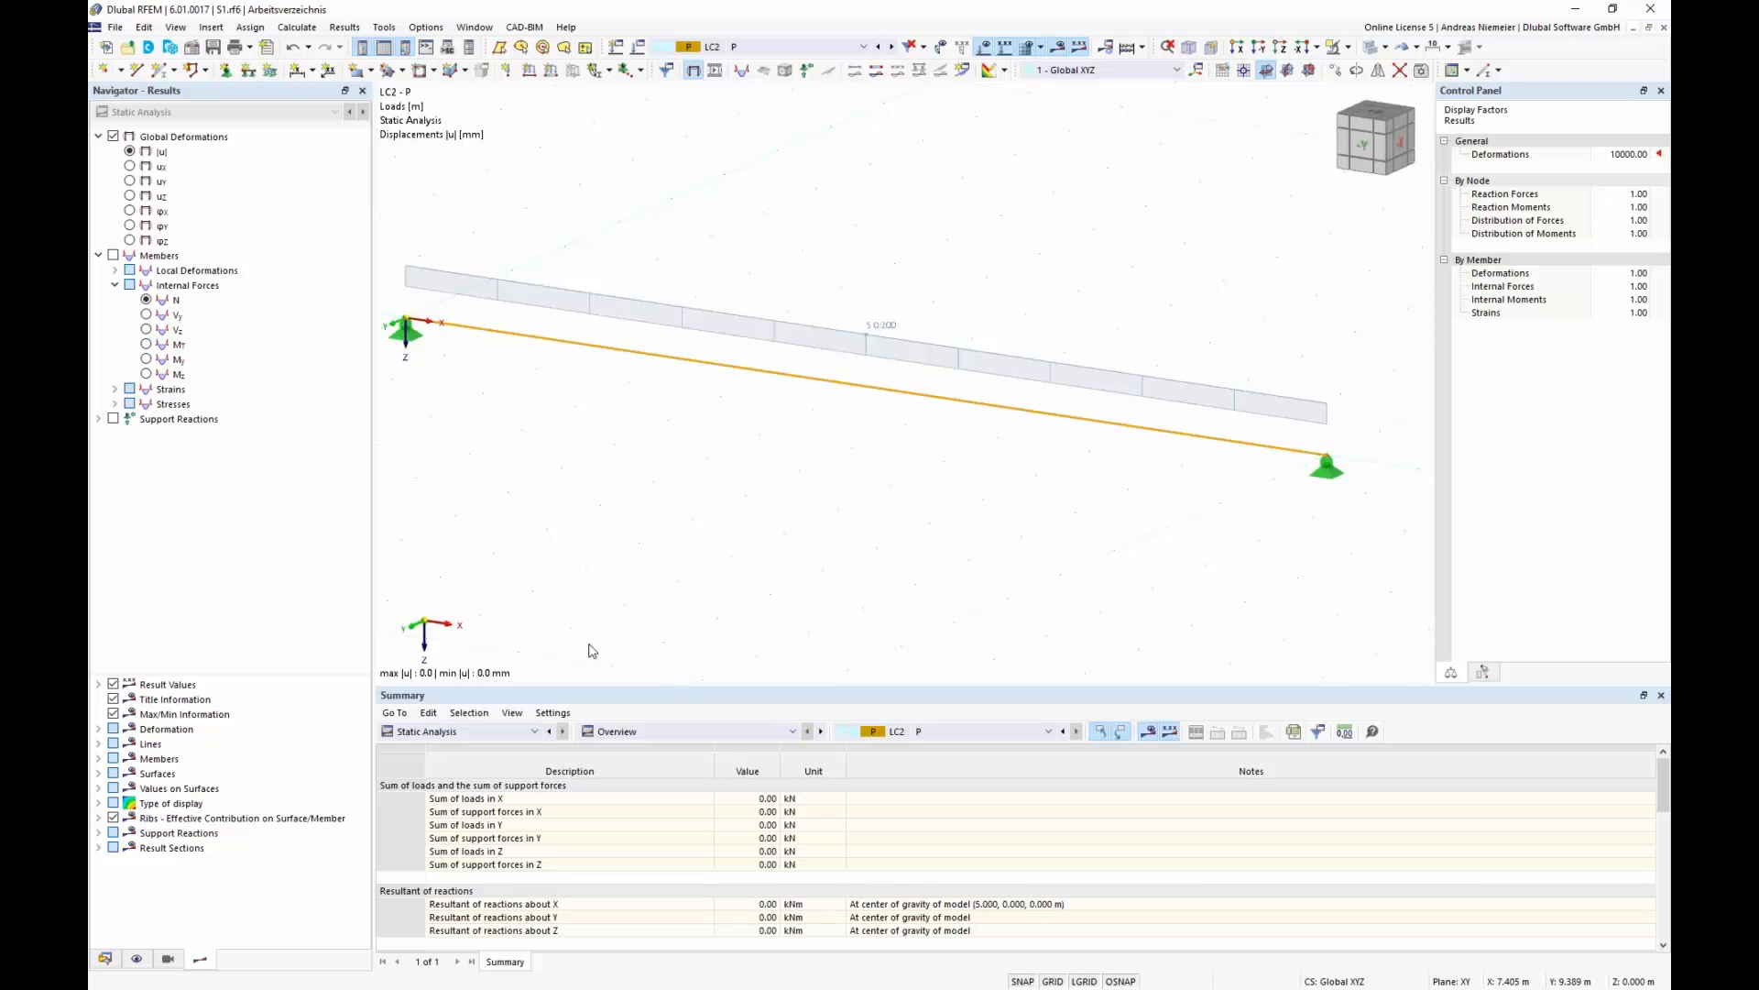
# - Turn off the combination wizard in the base settings for load cases and combinations
pyautogui.click(486, 732)
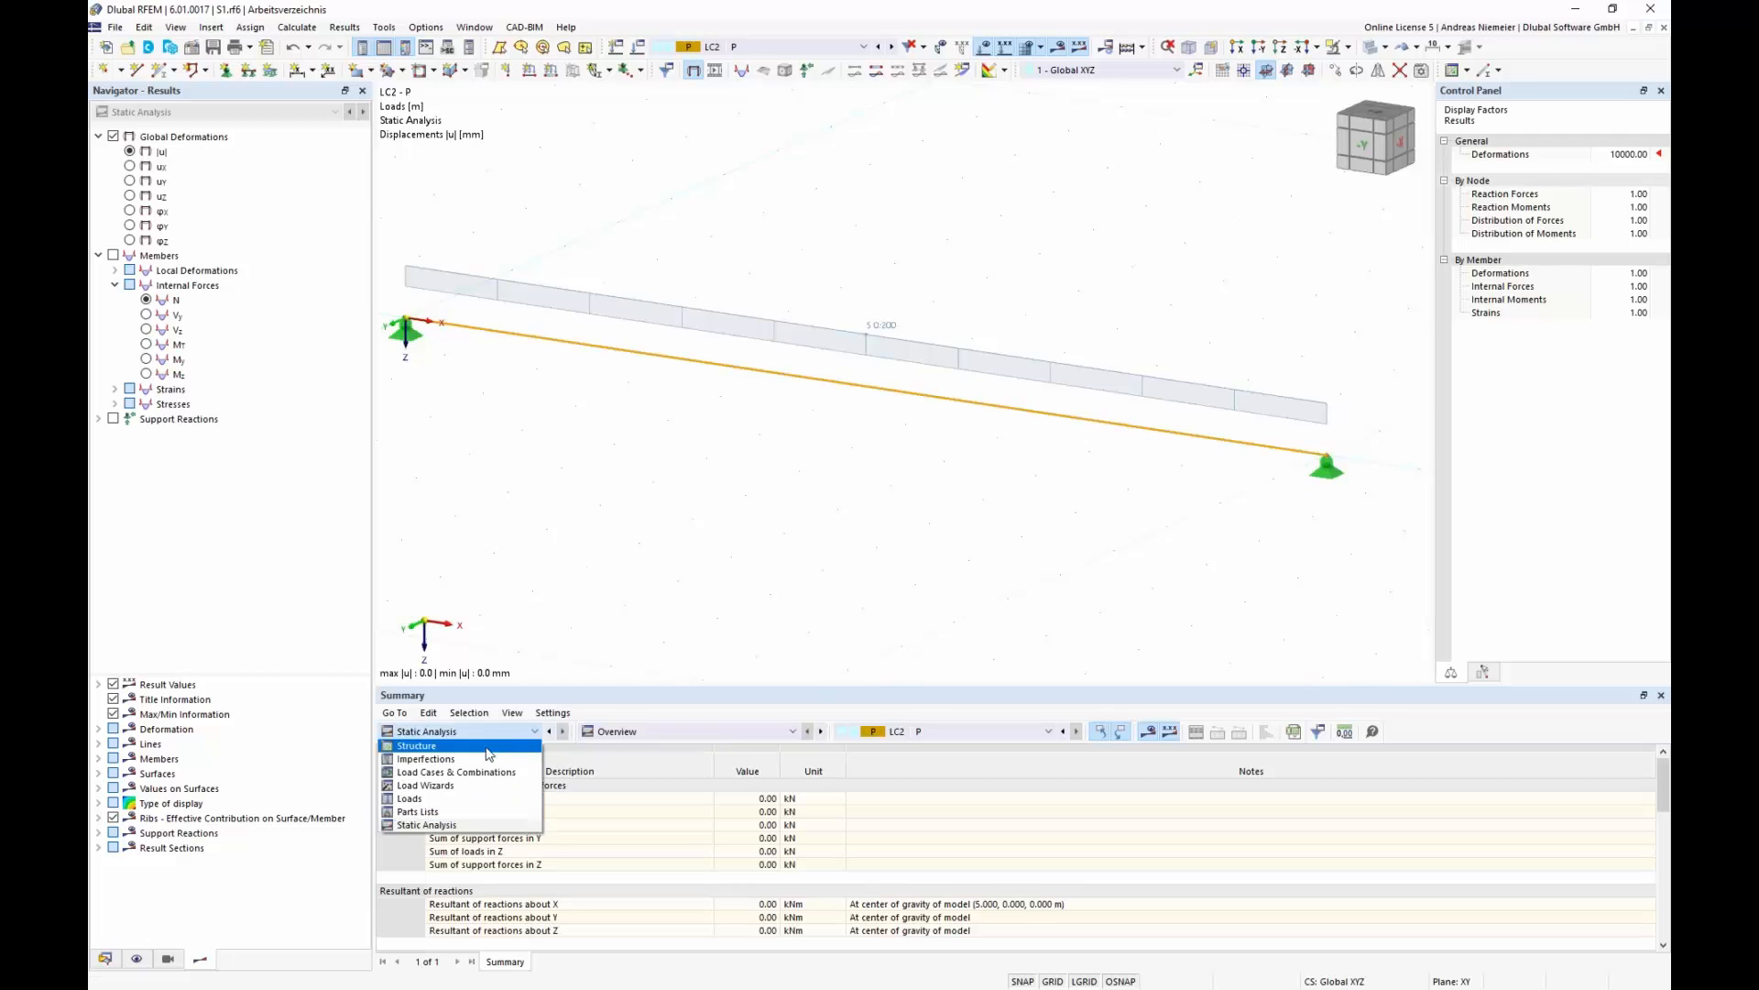
pyautogui.click(413, 776)
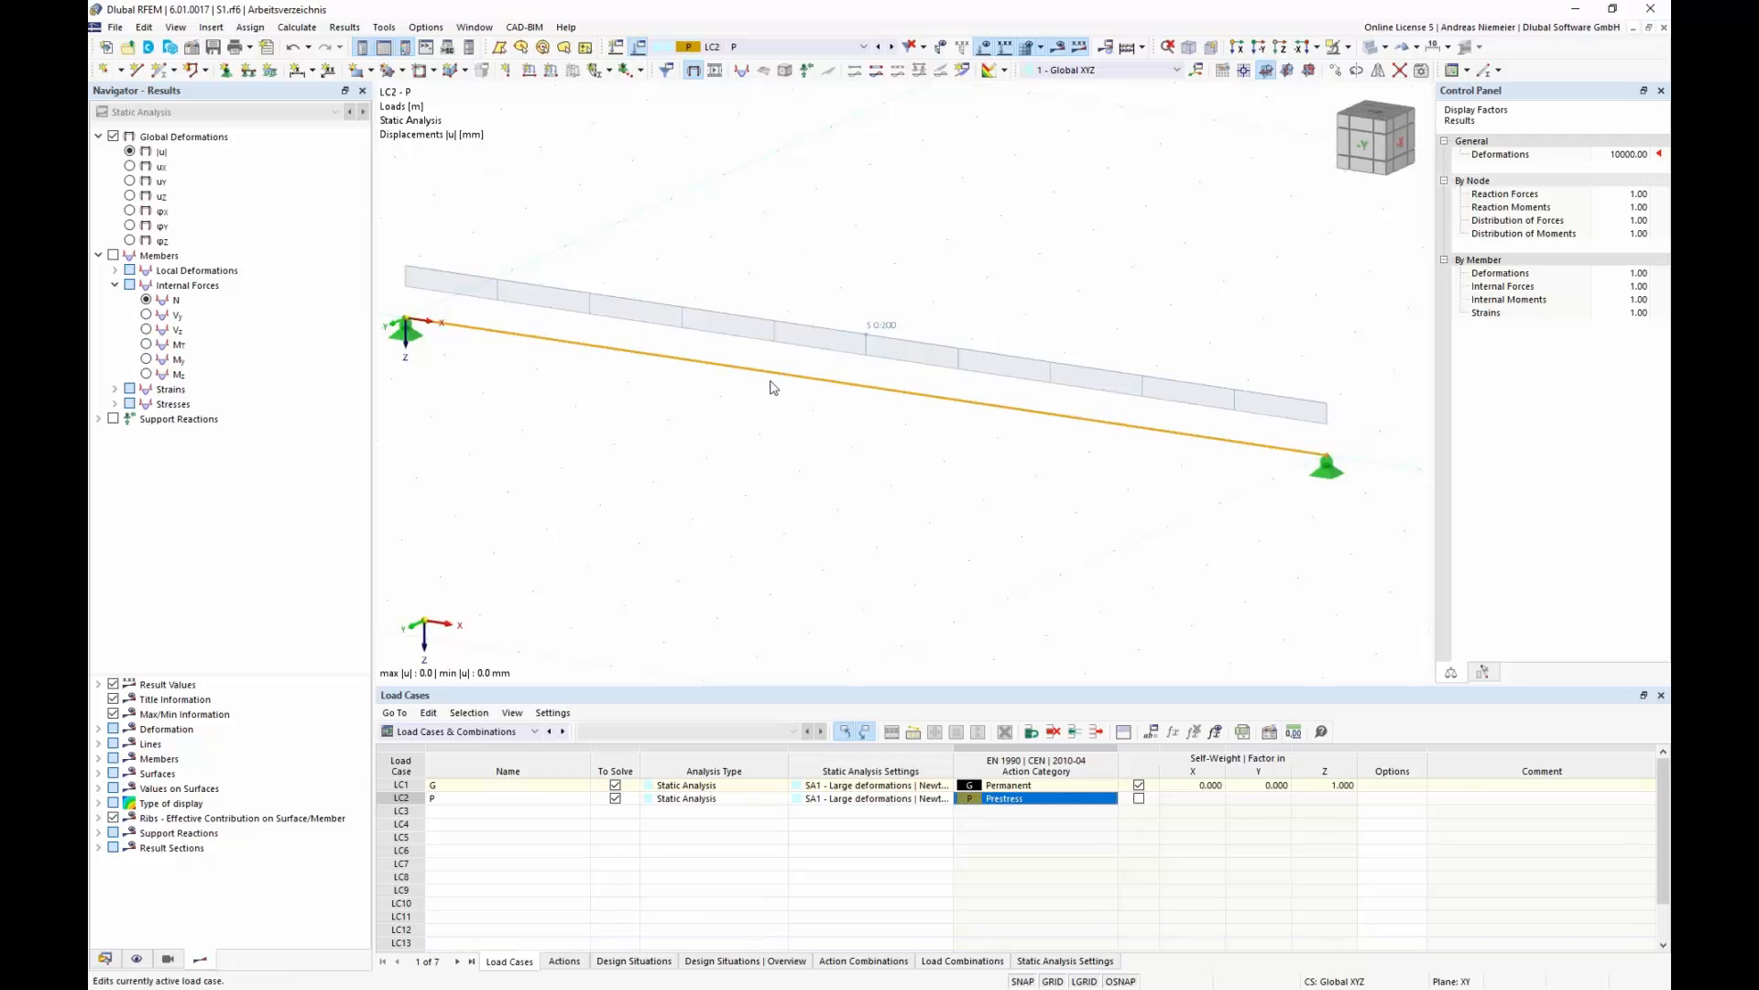
pyautogui.click(339, 173)
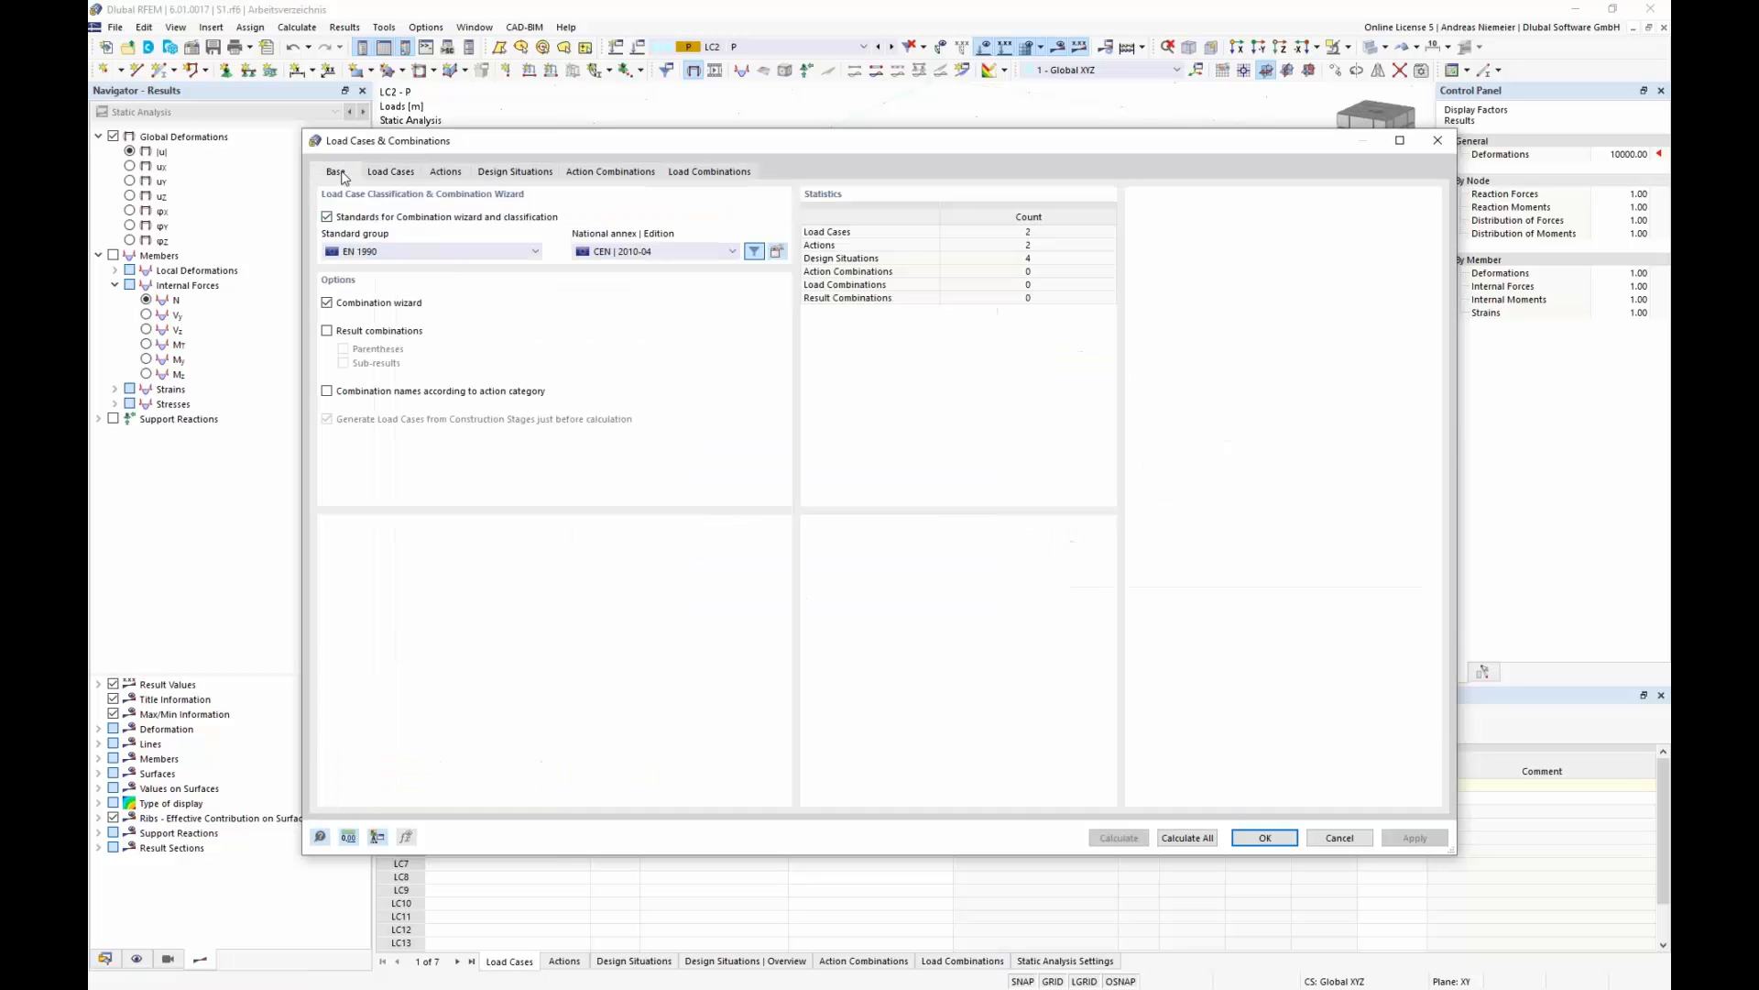
pyautogui.click(327, 303)
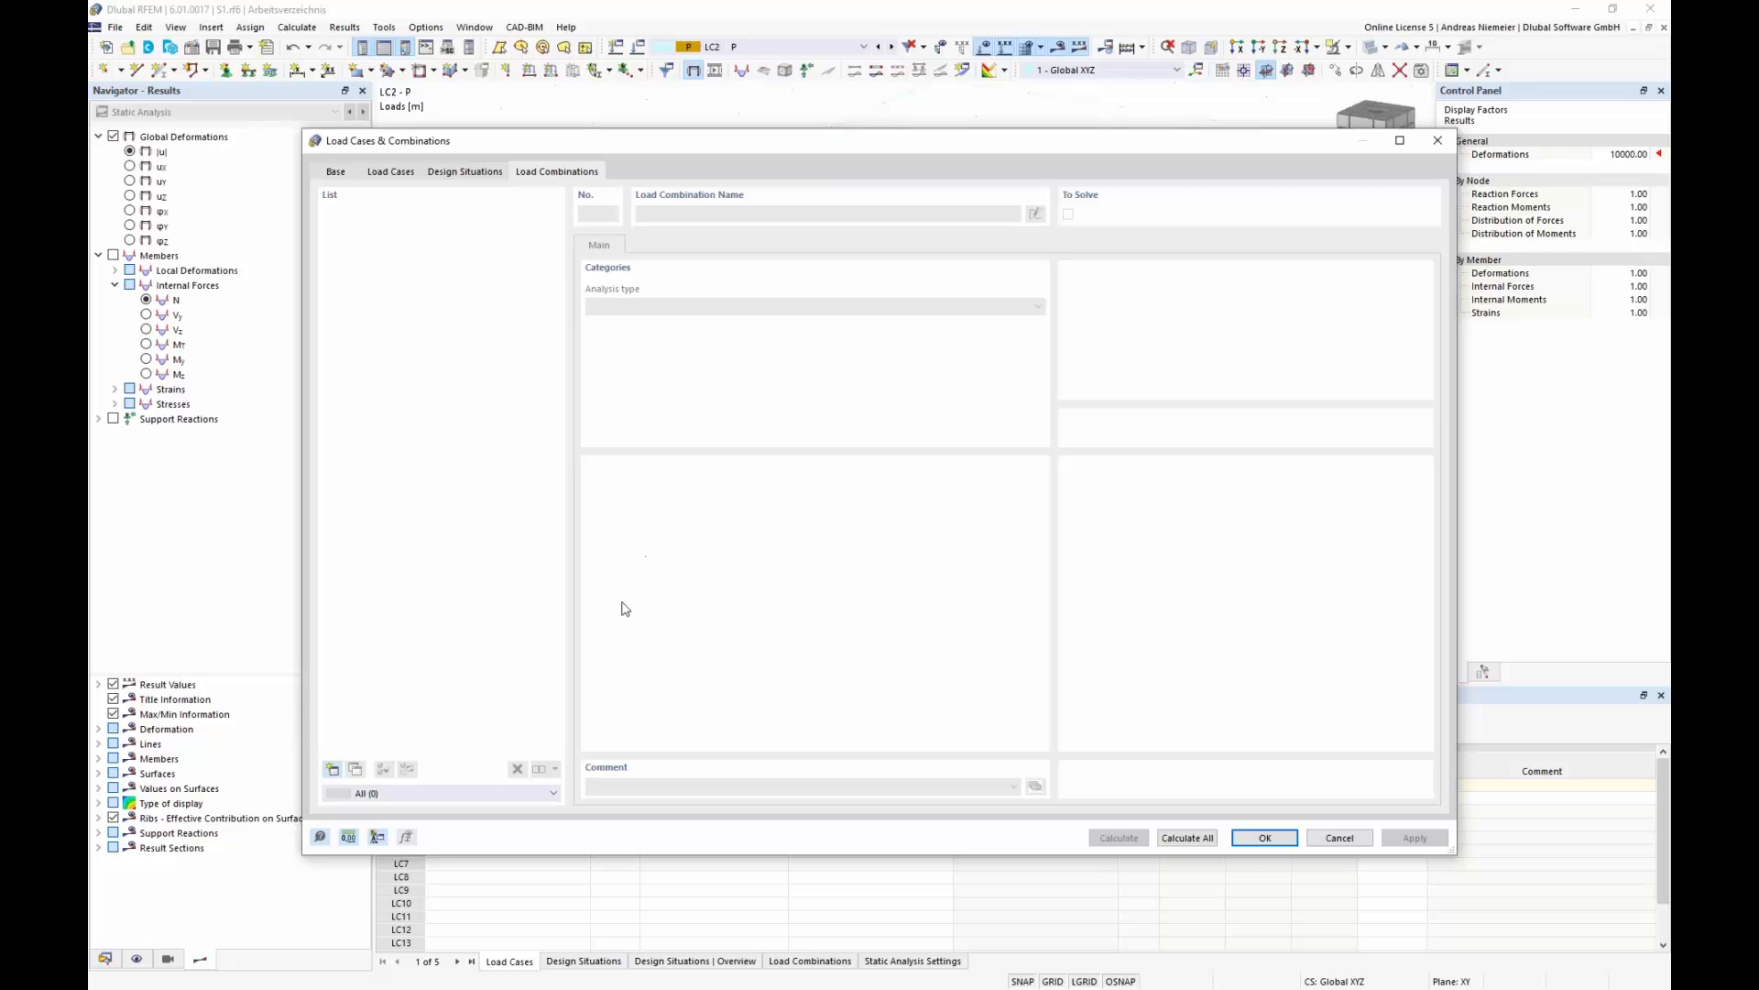
# - Create load combination CO1 from LC2 and LC1, each with a factor of 1.00, and calculate it
pyautogui.click(333, 770)
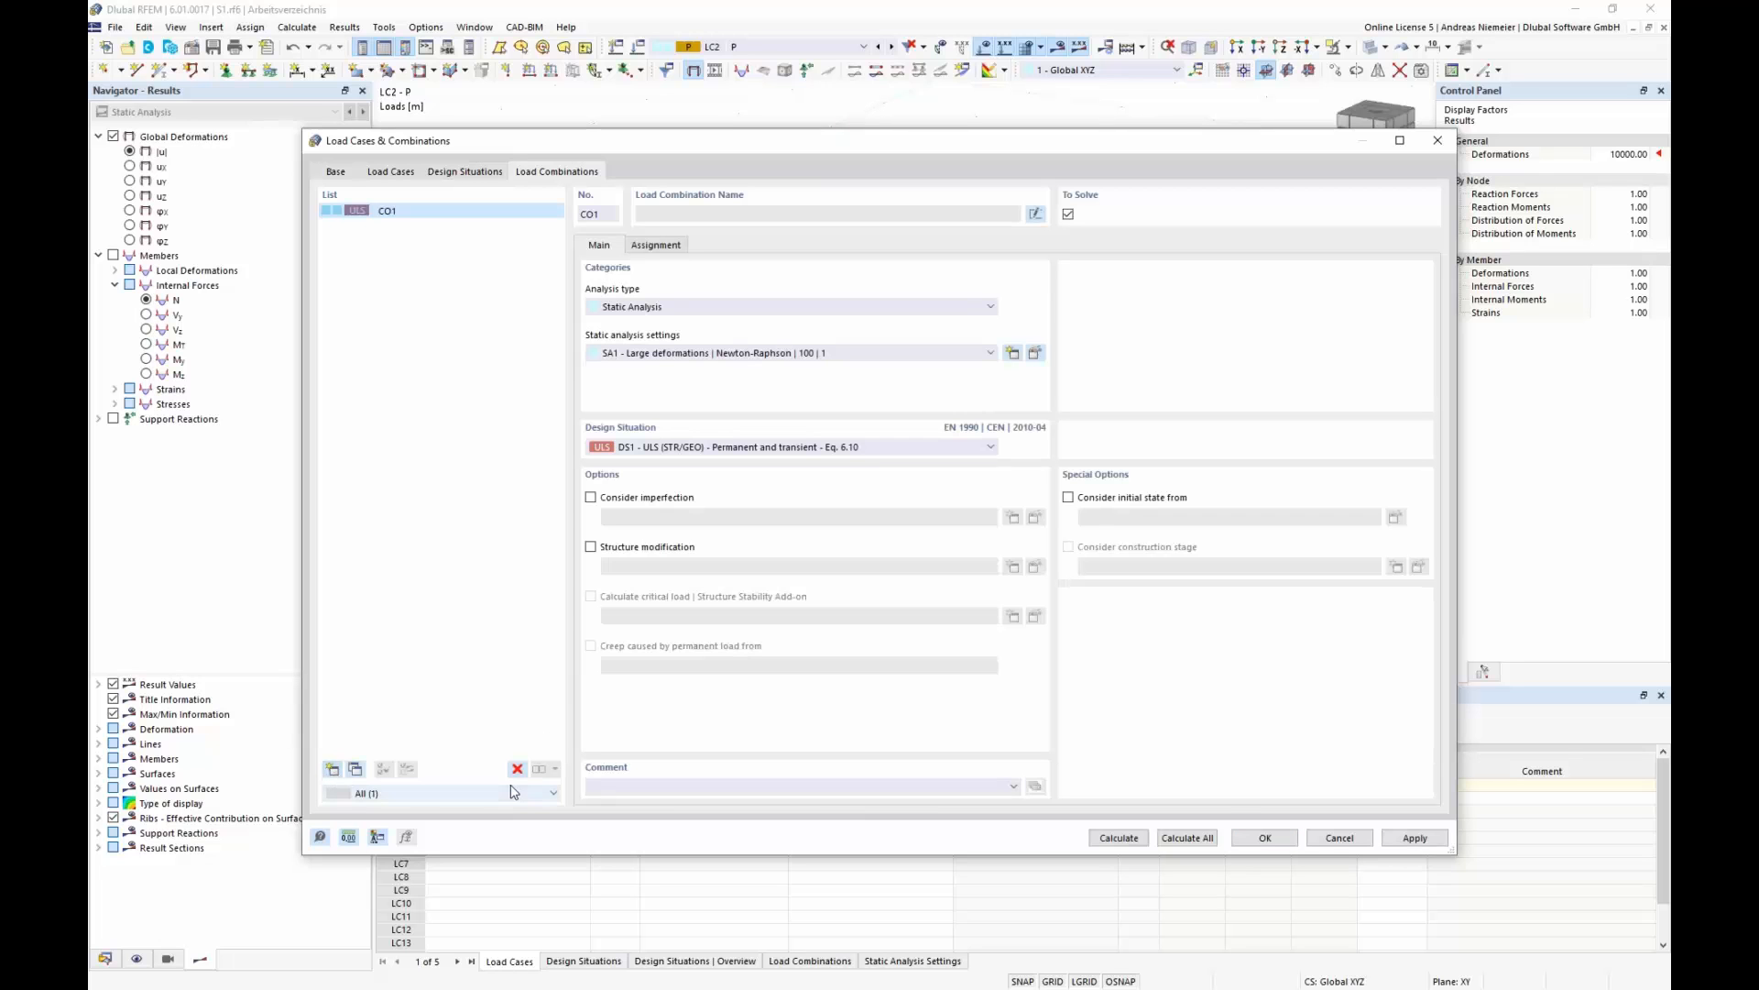
pyautogui.click(656, 244)
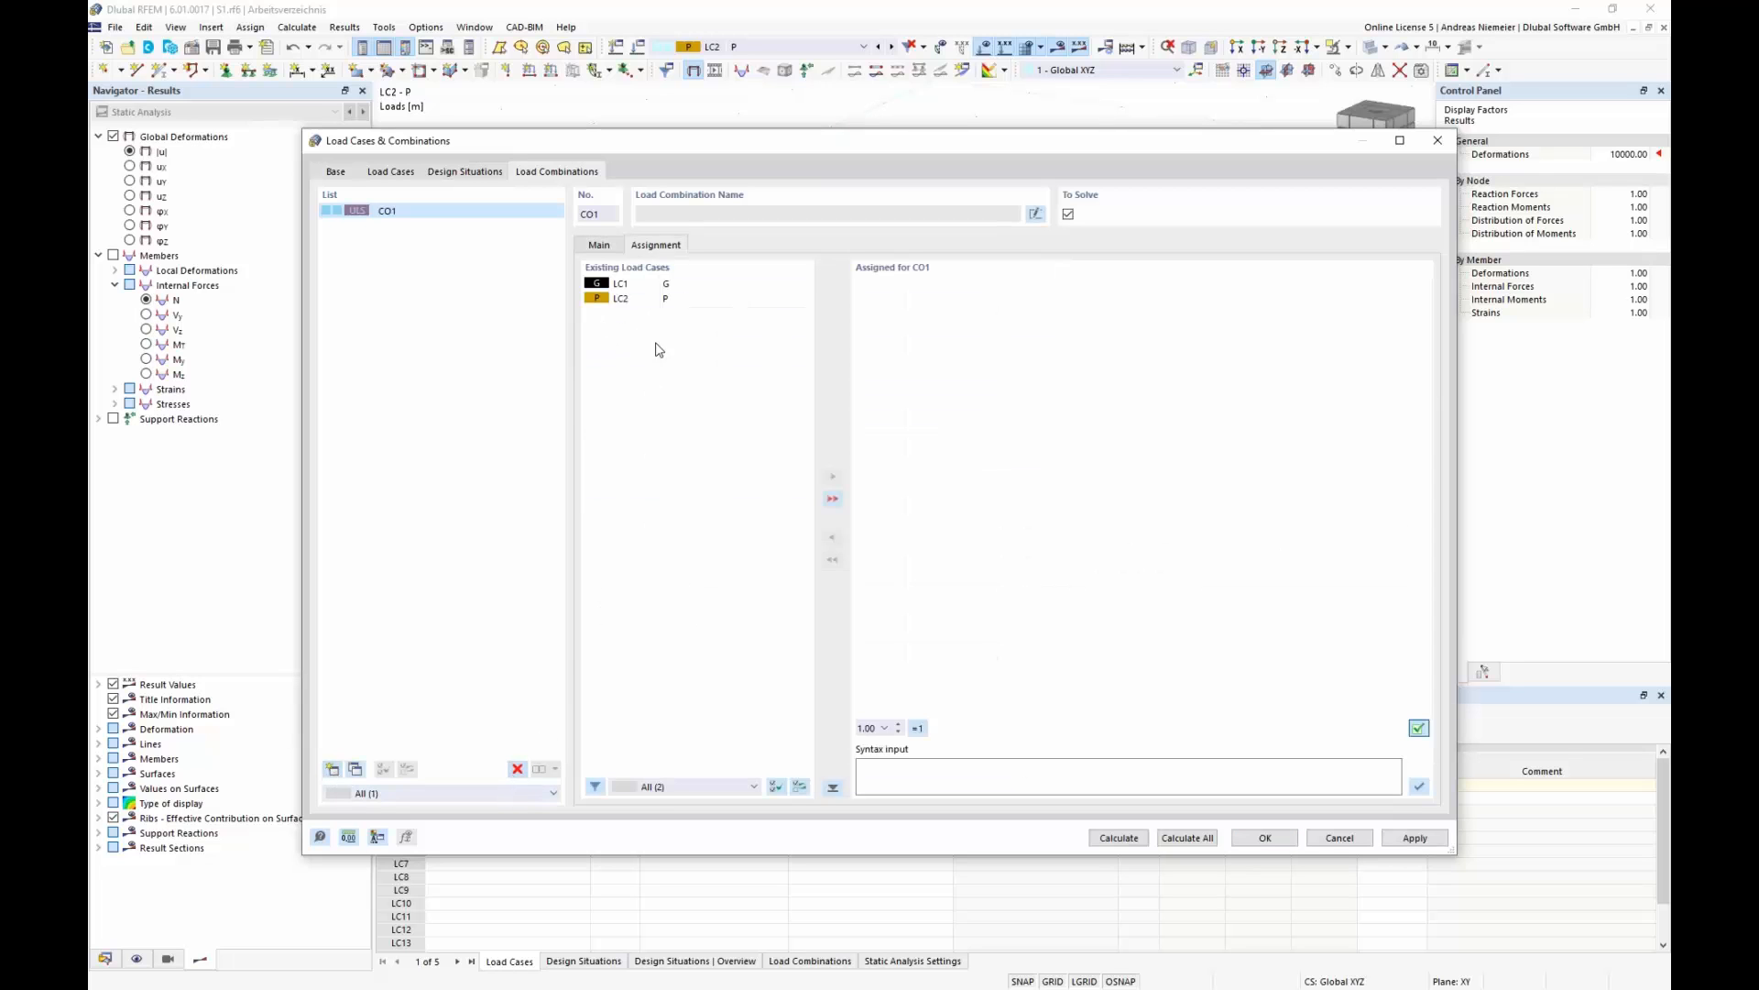
pyautogui.doubleClick(631, 298)
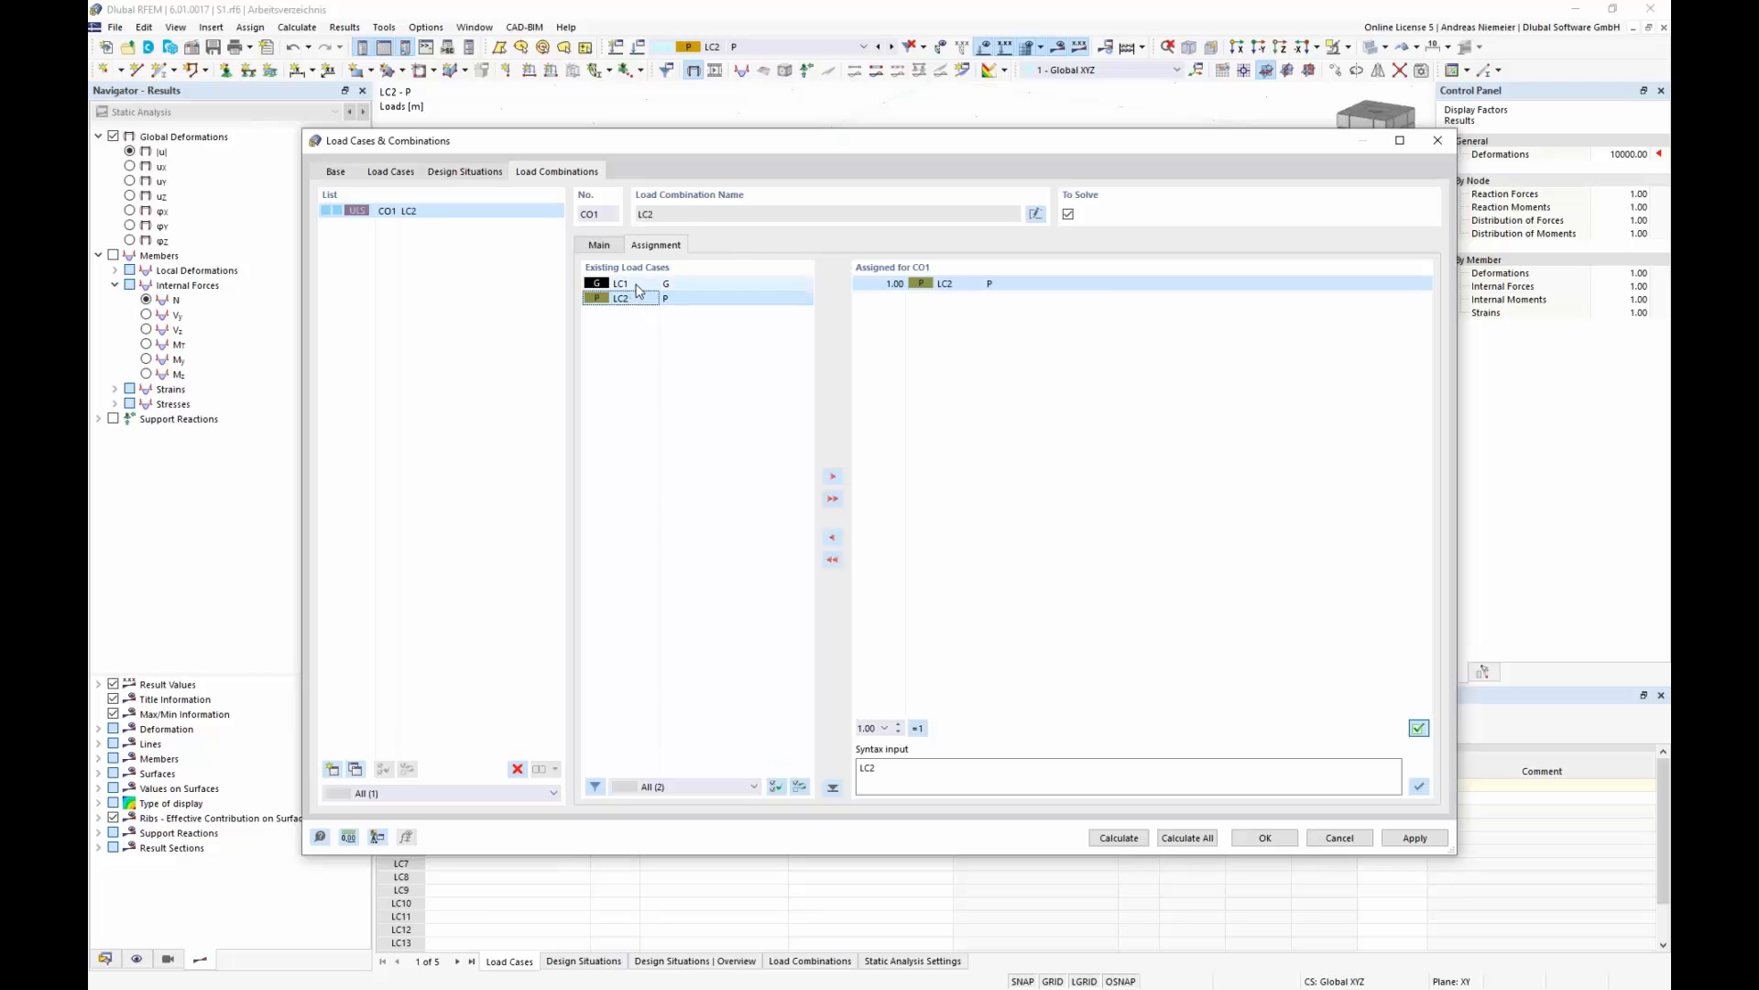
pyautogui.doubleClick(632, 284)
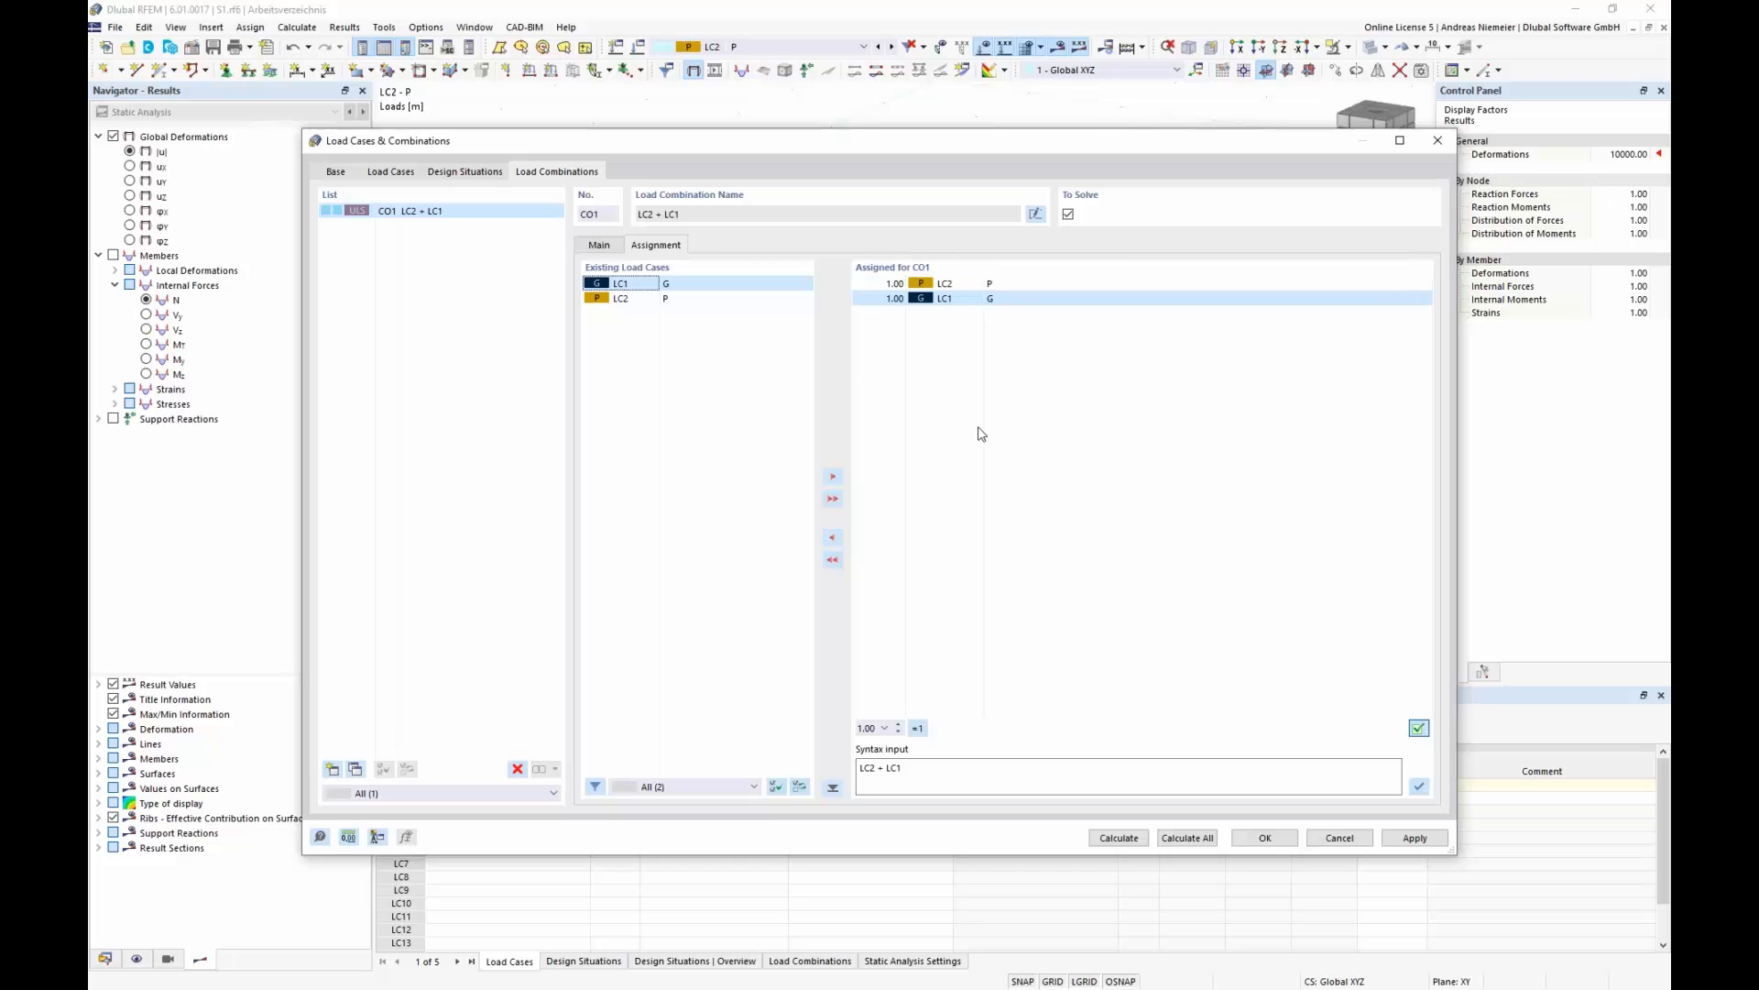
pyautogui.click(1127, 838)
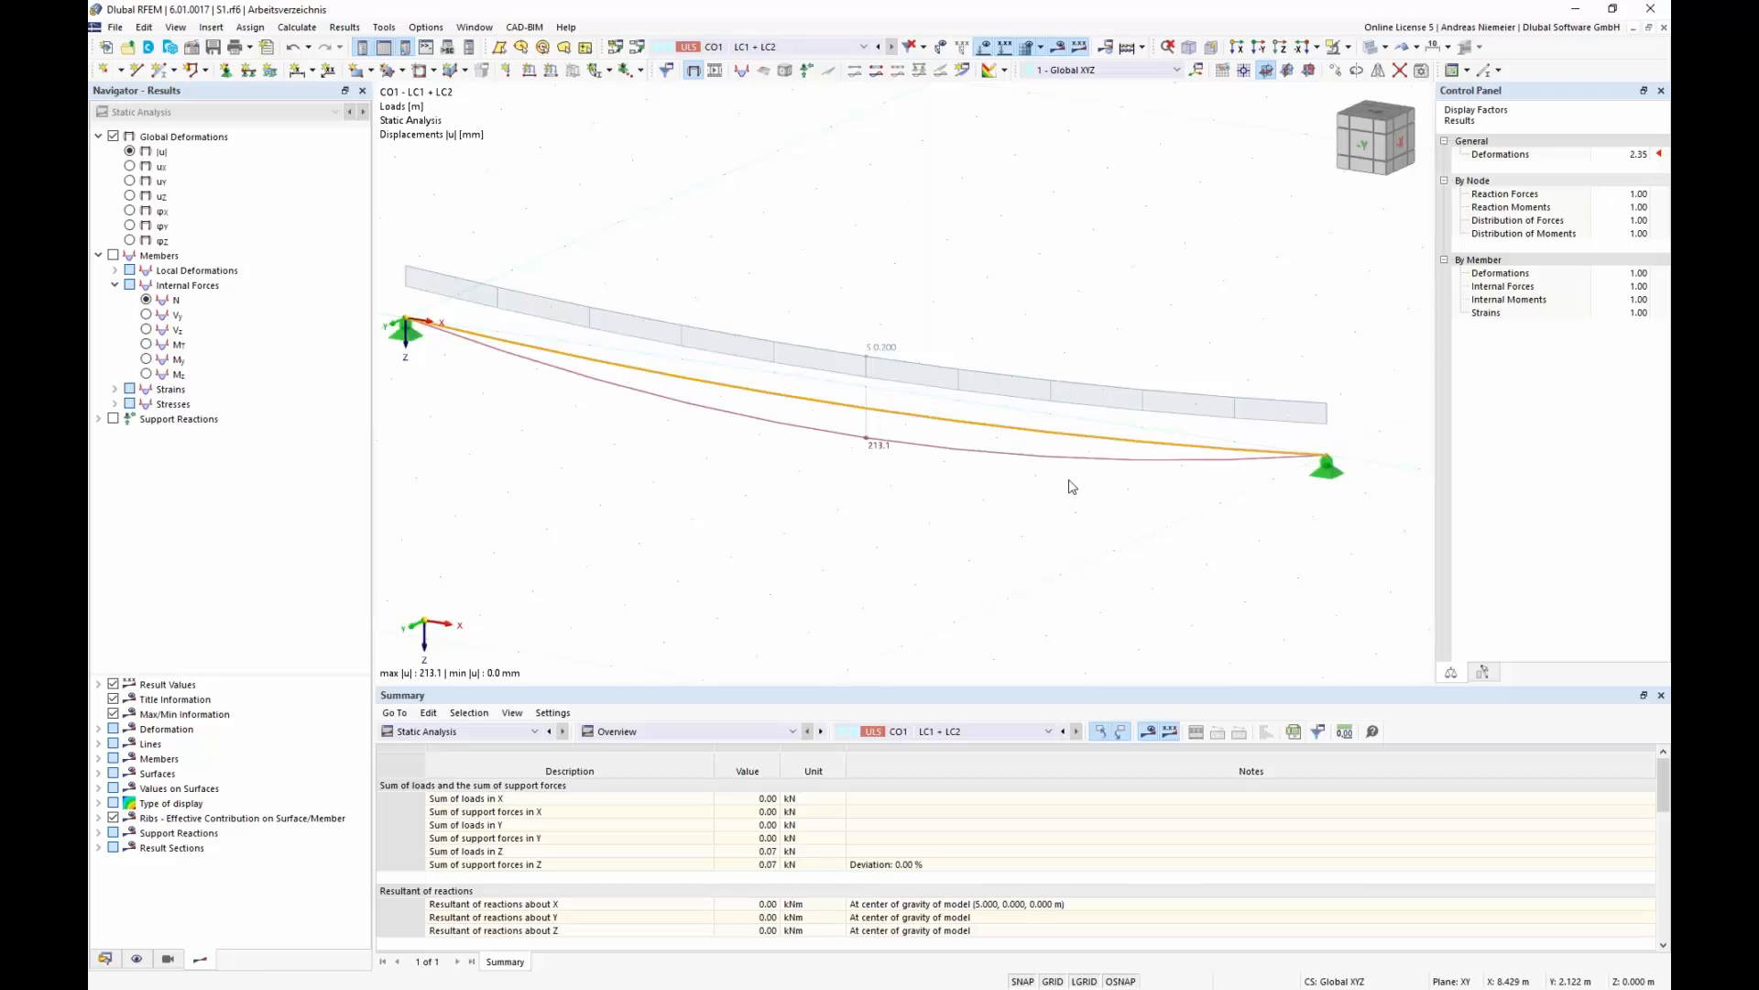
# - Set the number of iterations for loading prestress to 50 in the form-finding settings of static analysis settings SA1
pyautogui.click(637, 46)
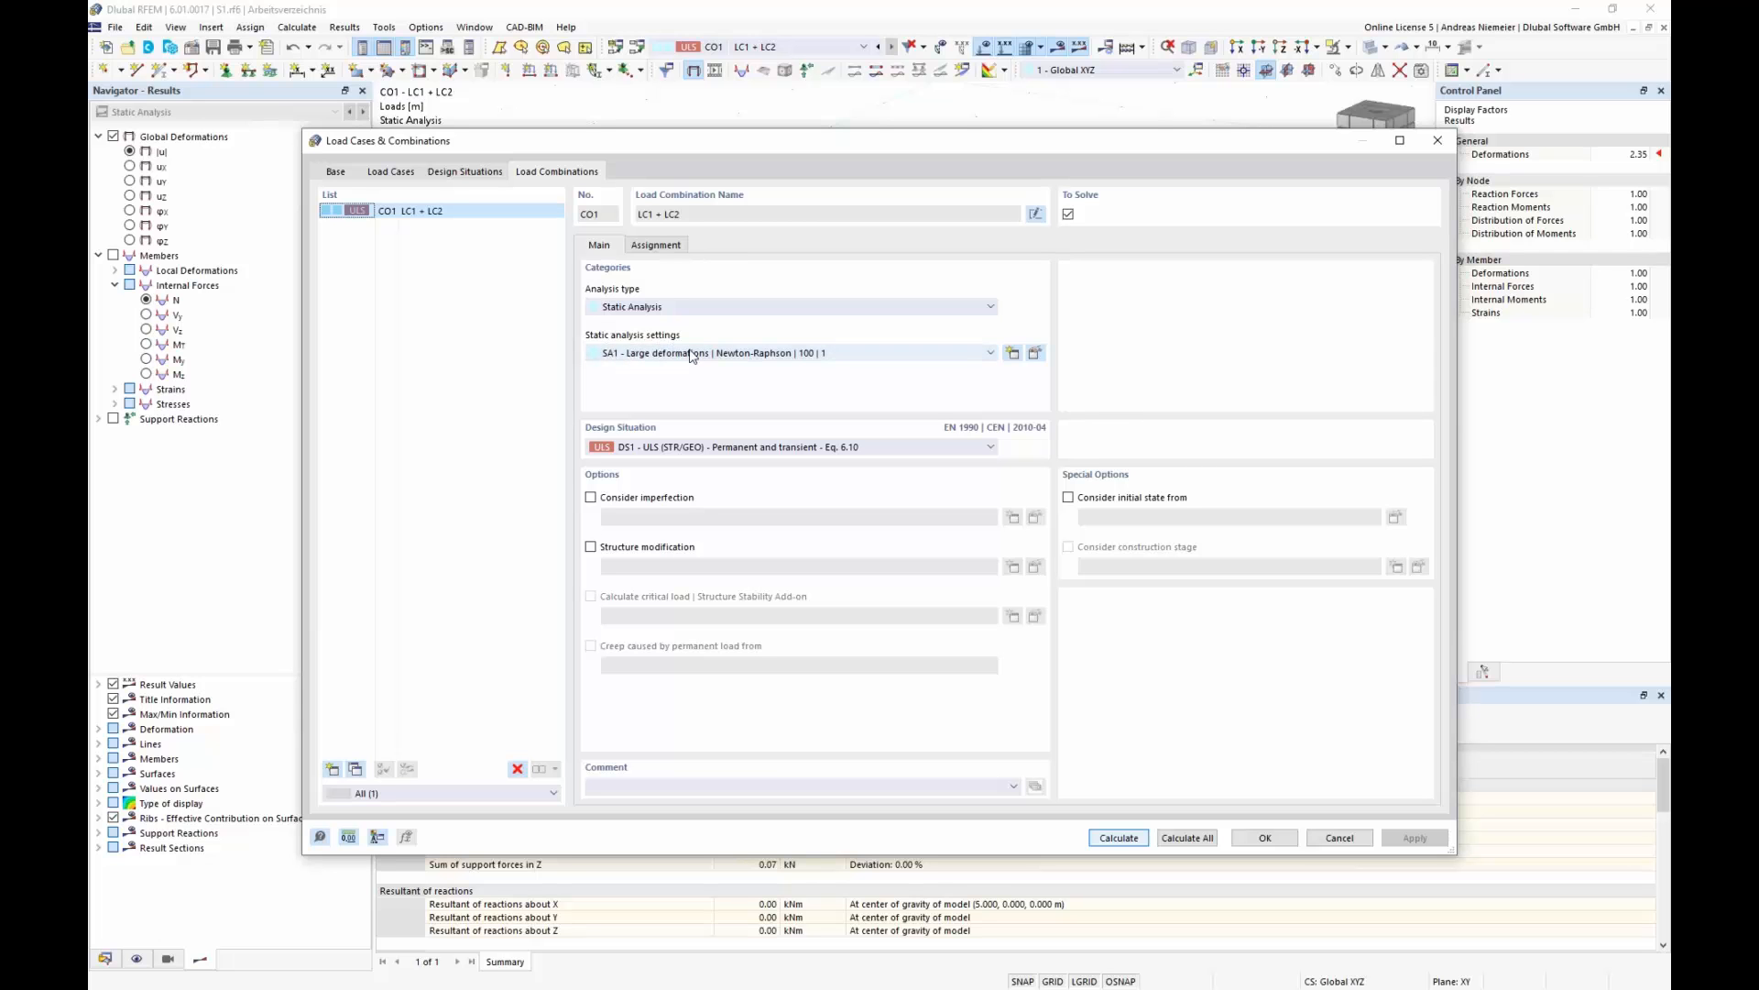
pyautogui.click(1044, 355)
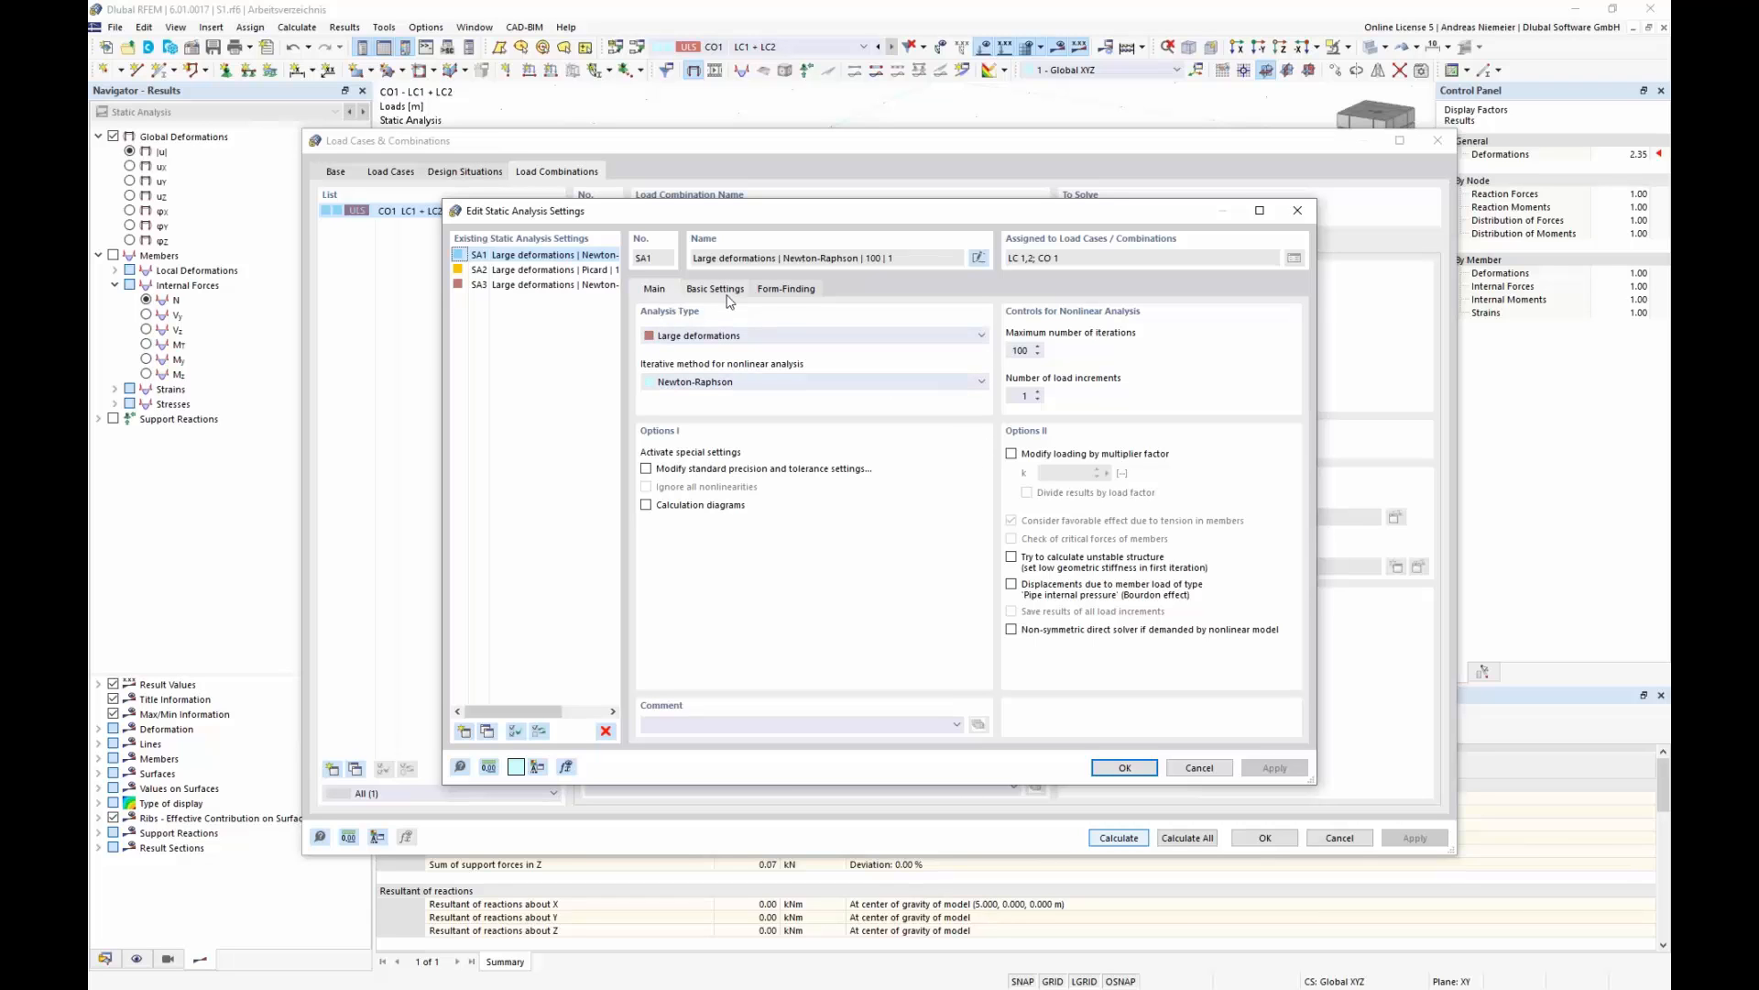
pyautogui.click(764, 293)
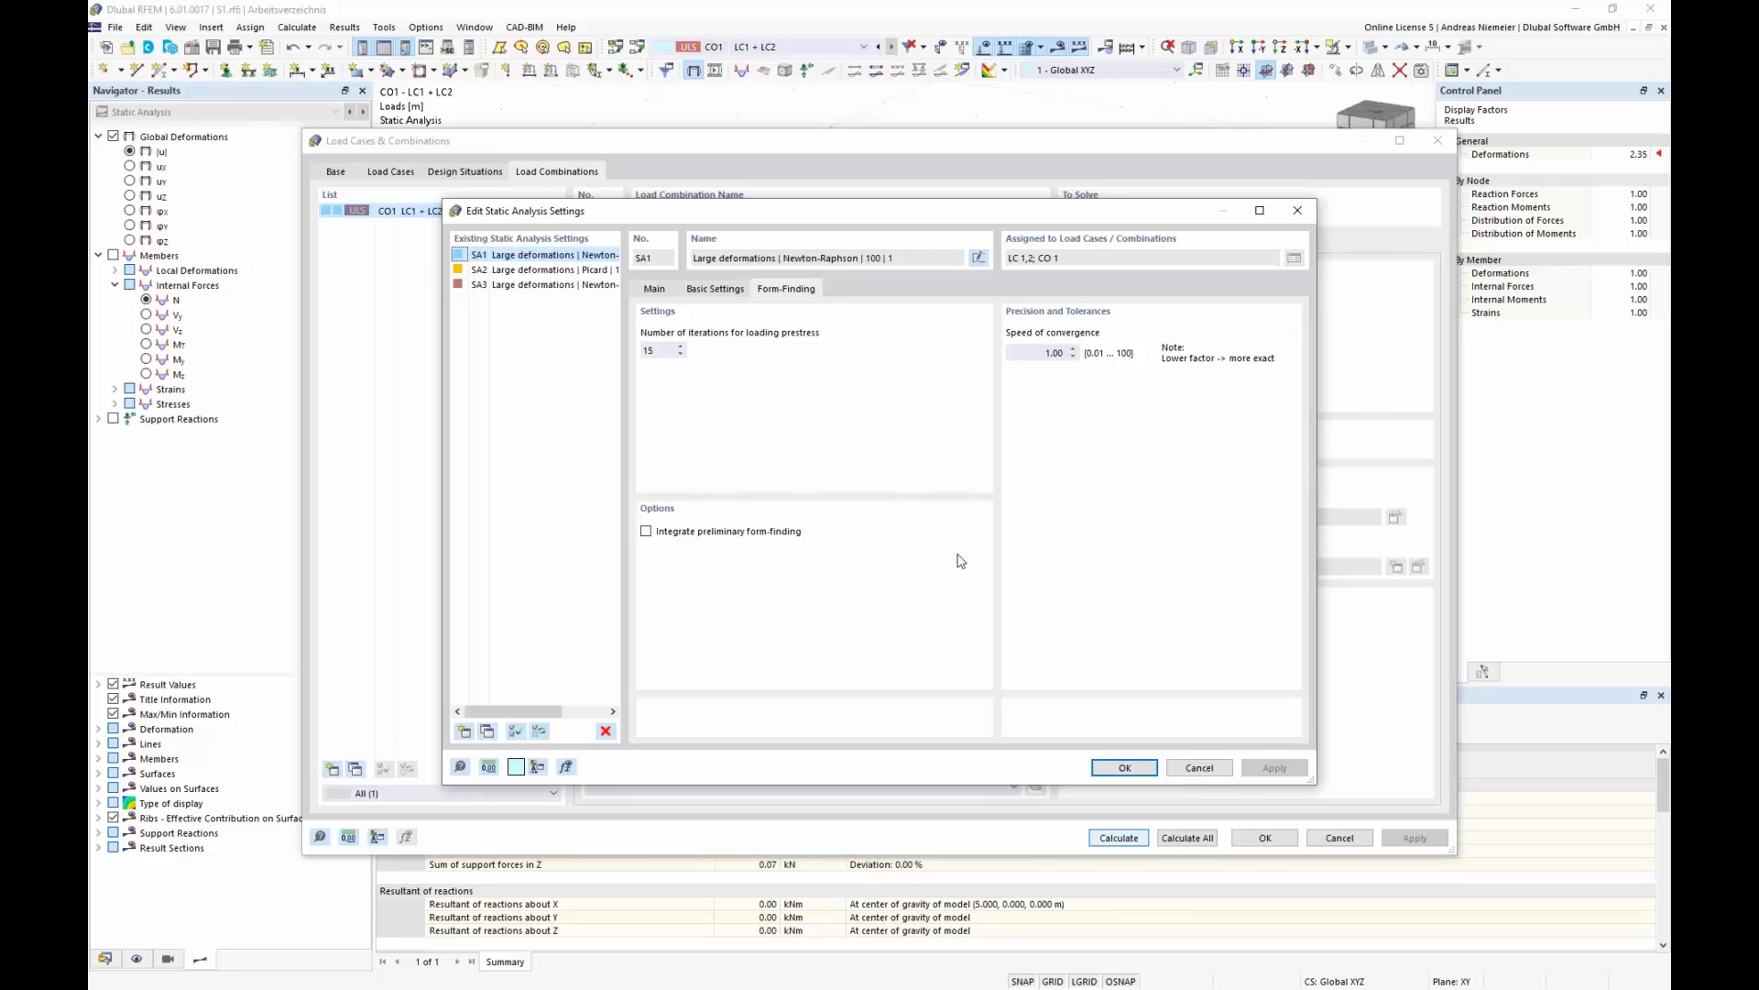
pyautogui.click(666, 351)
pyautogui.doubleClick(666, 351)
pyautogui.write('50')
pyautogui.click(1120, 766)
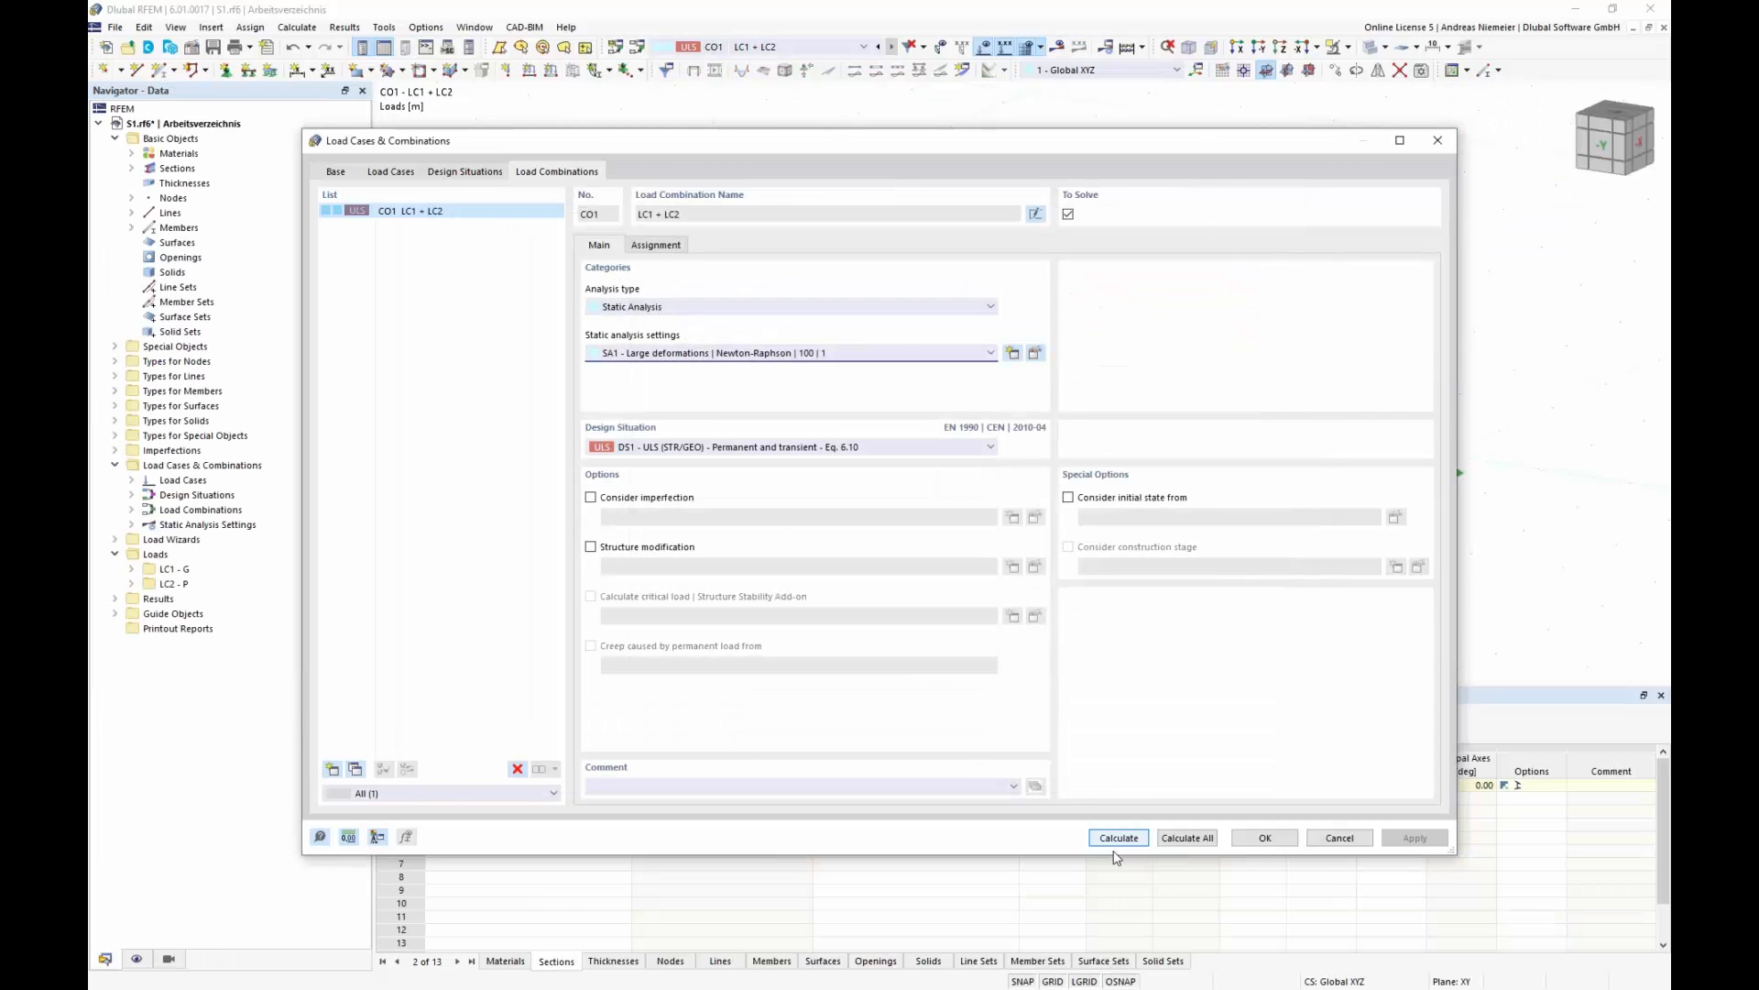
# - Recalculate load combination CO1 and display the cable's axial forces N in place of the global deformations
pyautogui.click(1119, 838)
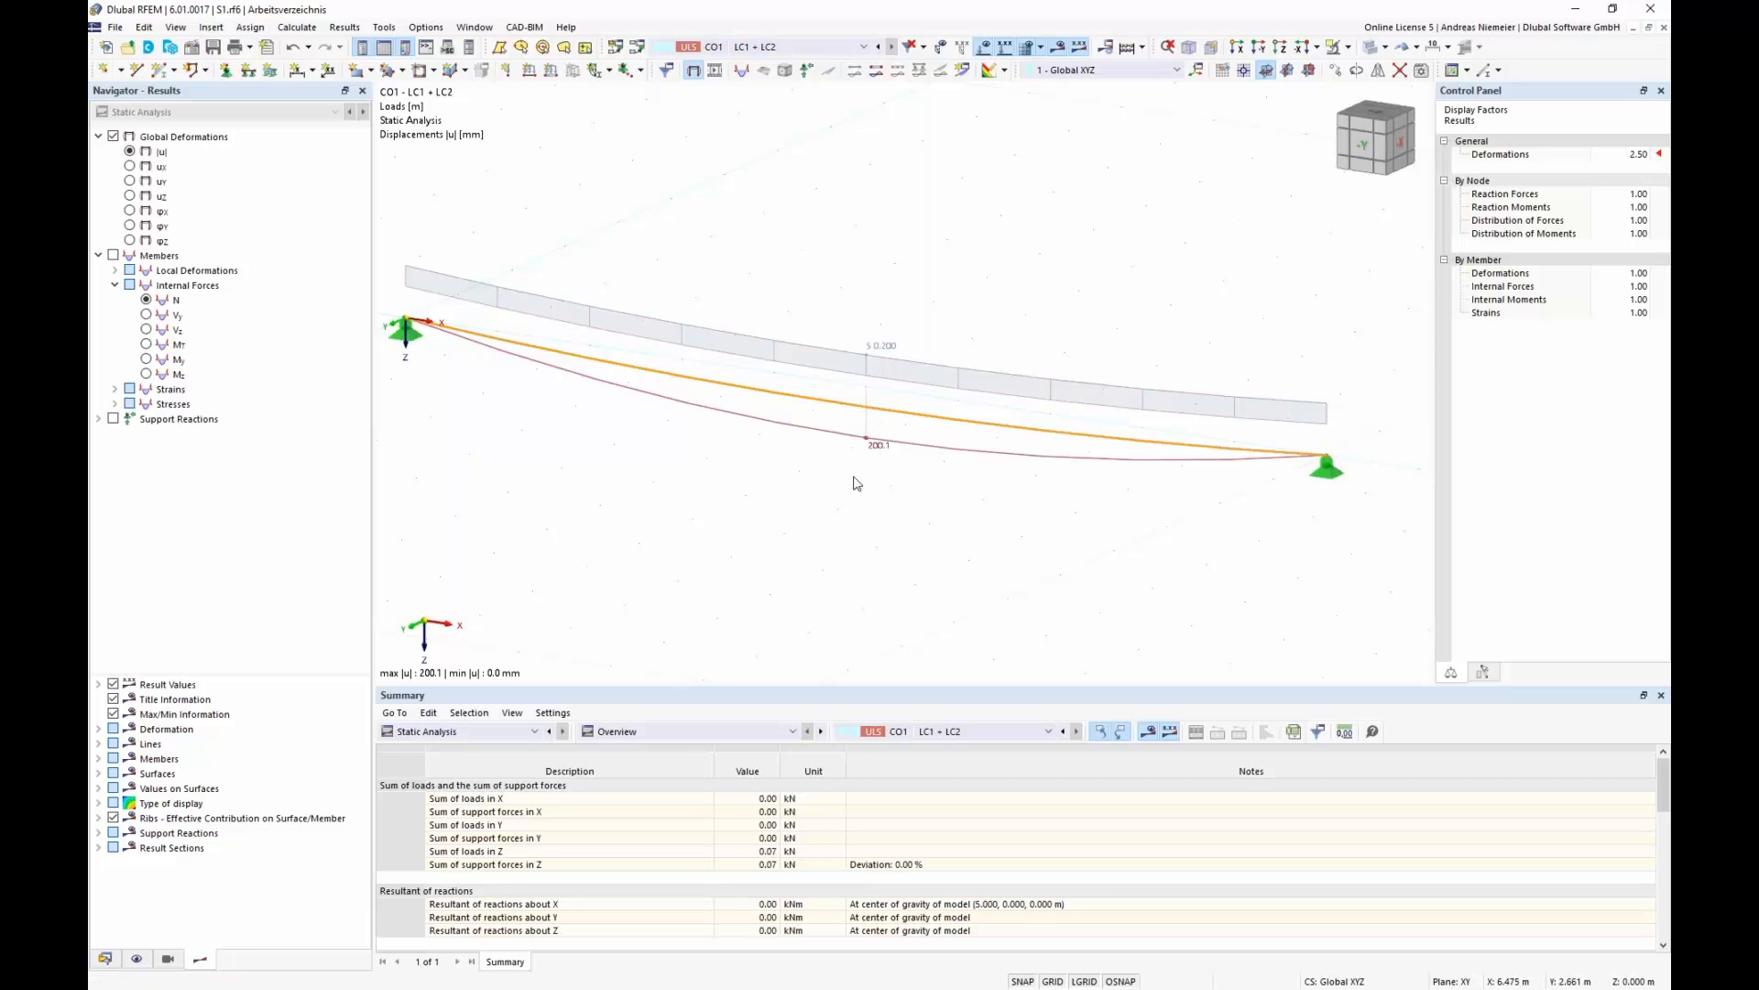
pyautogui.click(145, 300)
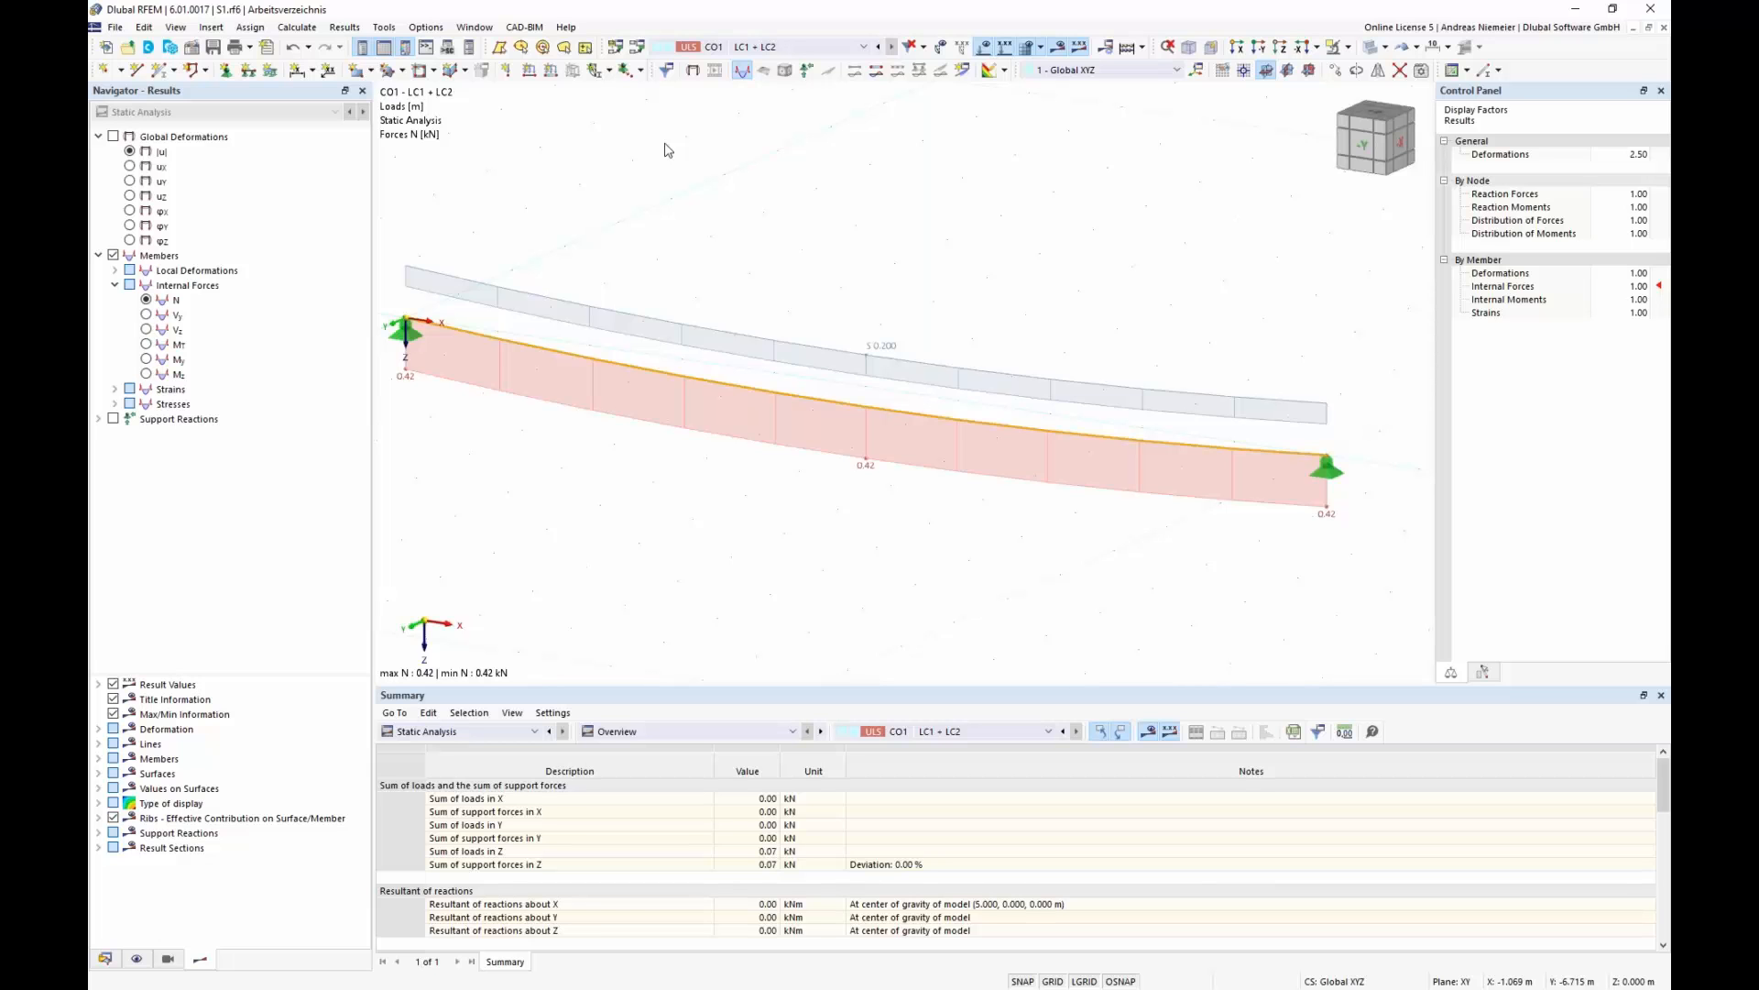
# - Give load combination CO1 the user-defined name "FF 1 = G + P" and confirm the change
pyautogui.click(636, 47)
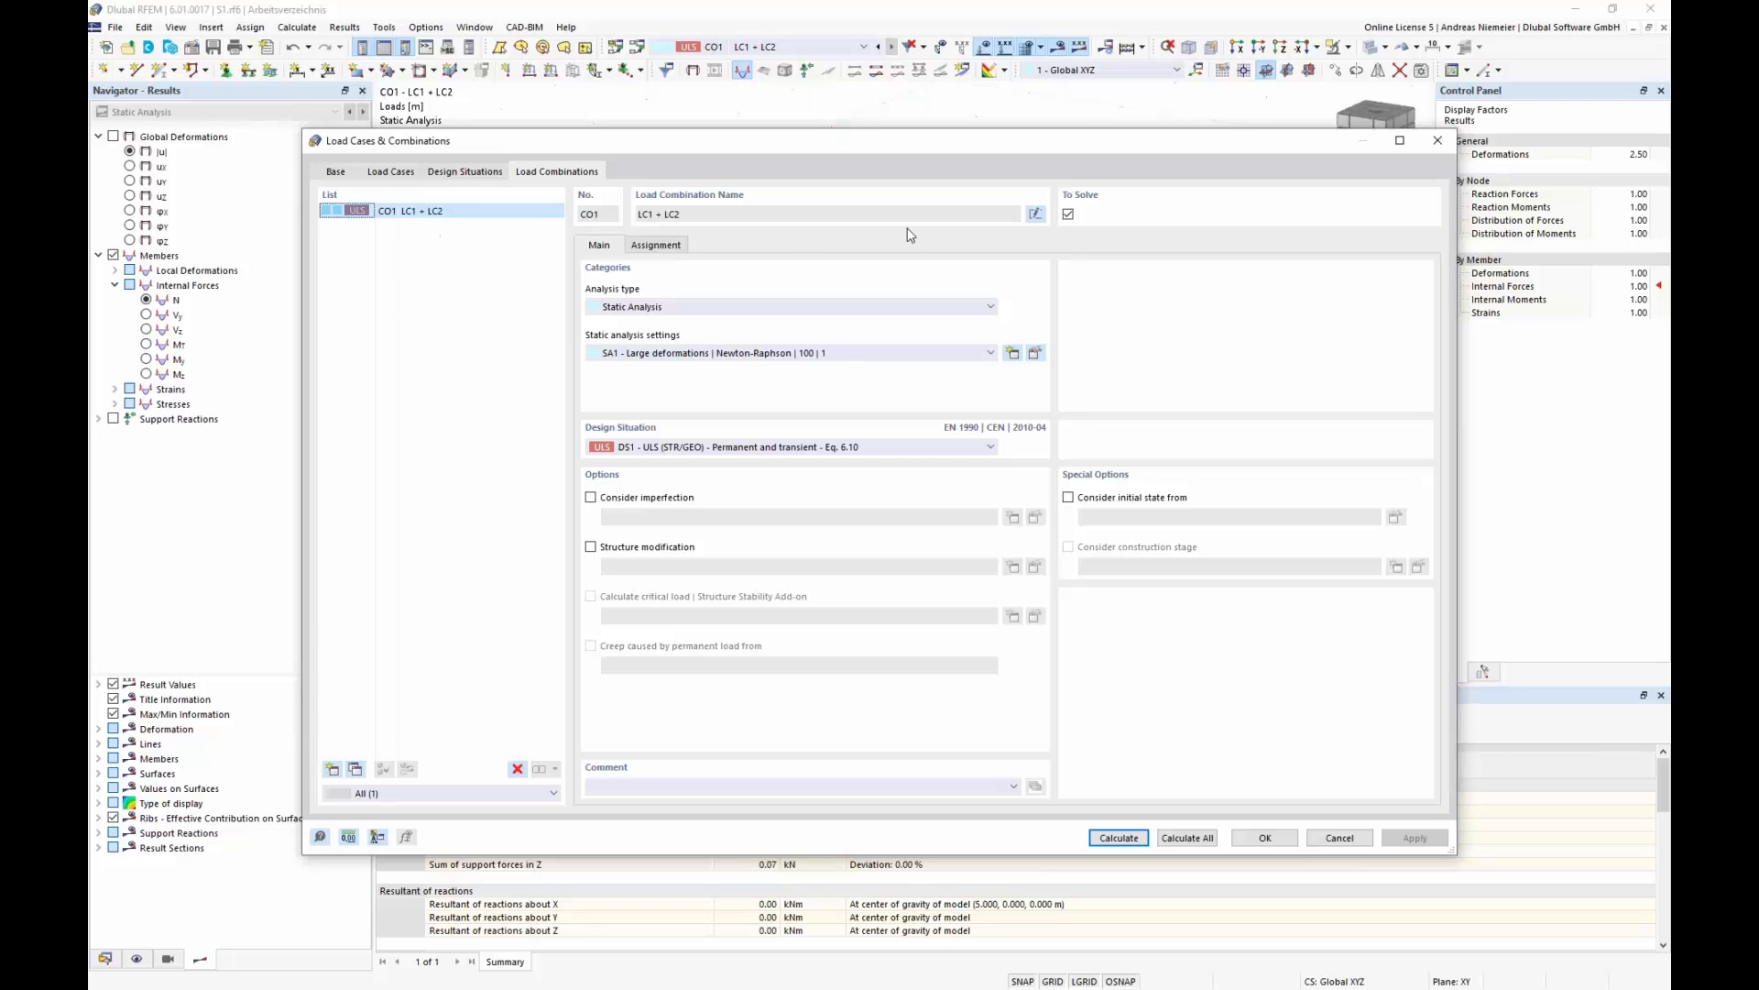
pyautogui.click(1036, 214)
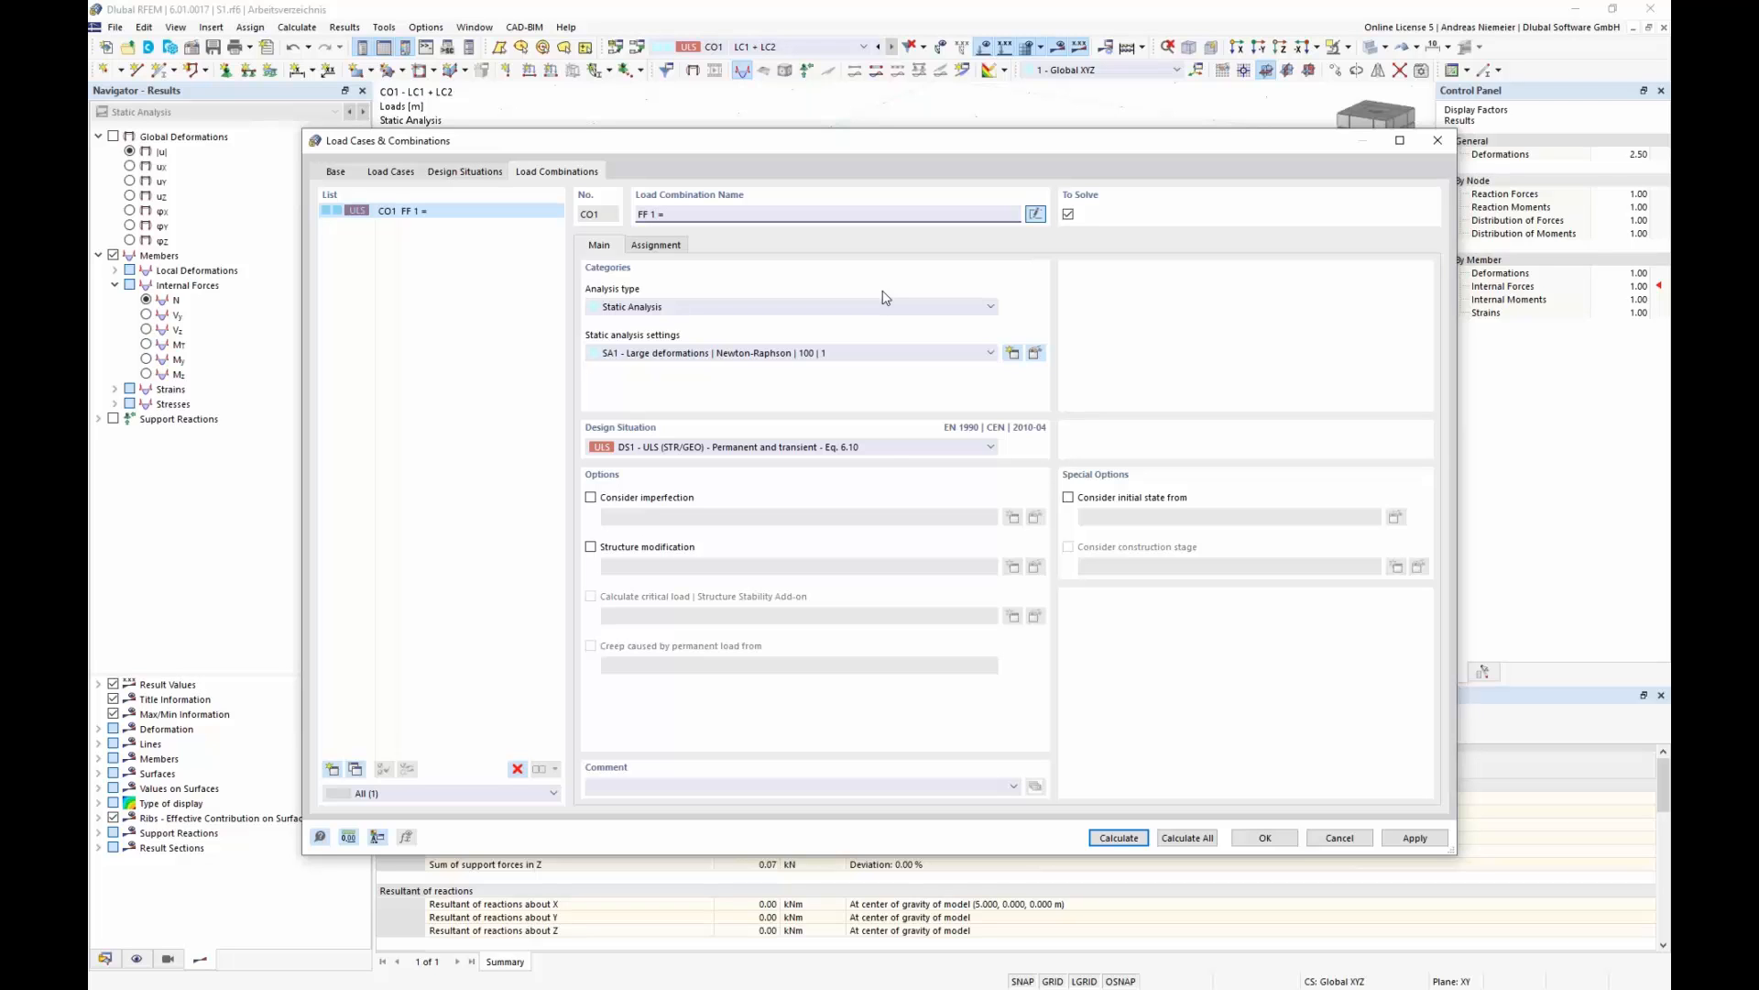
pyautogui.write('FF 1 = G + P')
pyautogui.click(1250, 837)
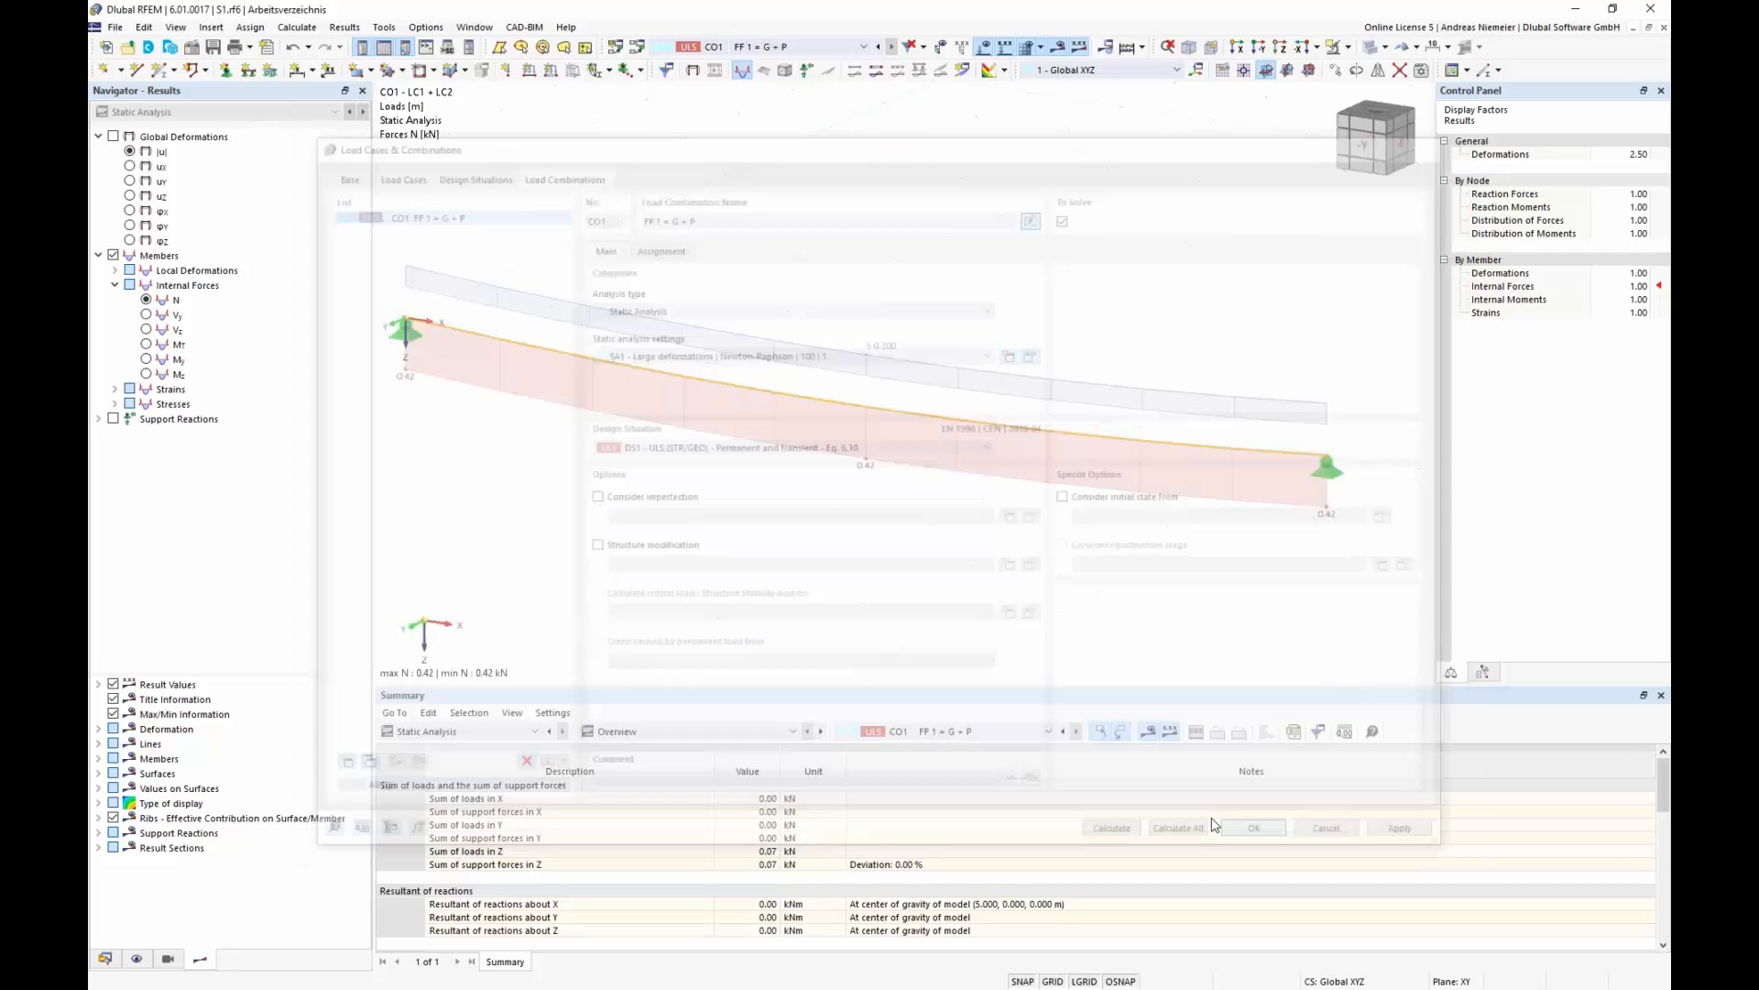
# - Add load case LC3 named N to the load case table and set its action category to Permanent
pyautogui.click(458, 731)
pyautogui.click(536, 830)
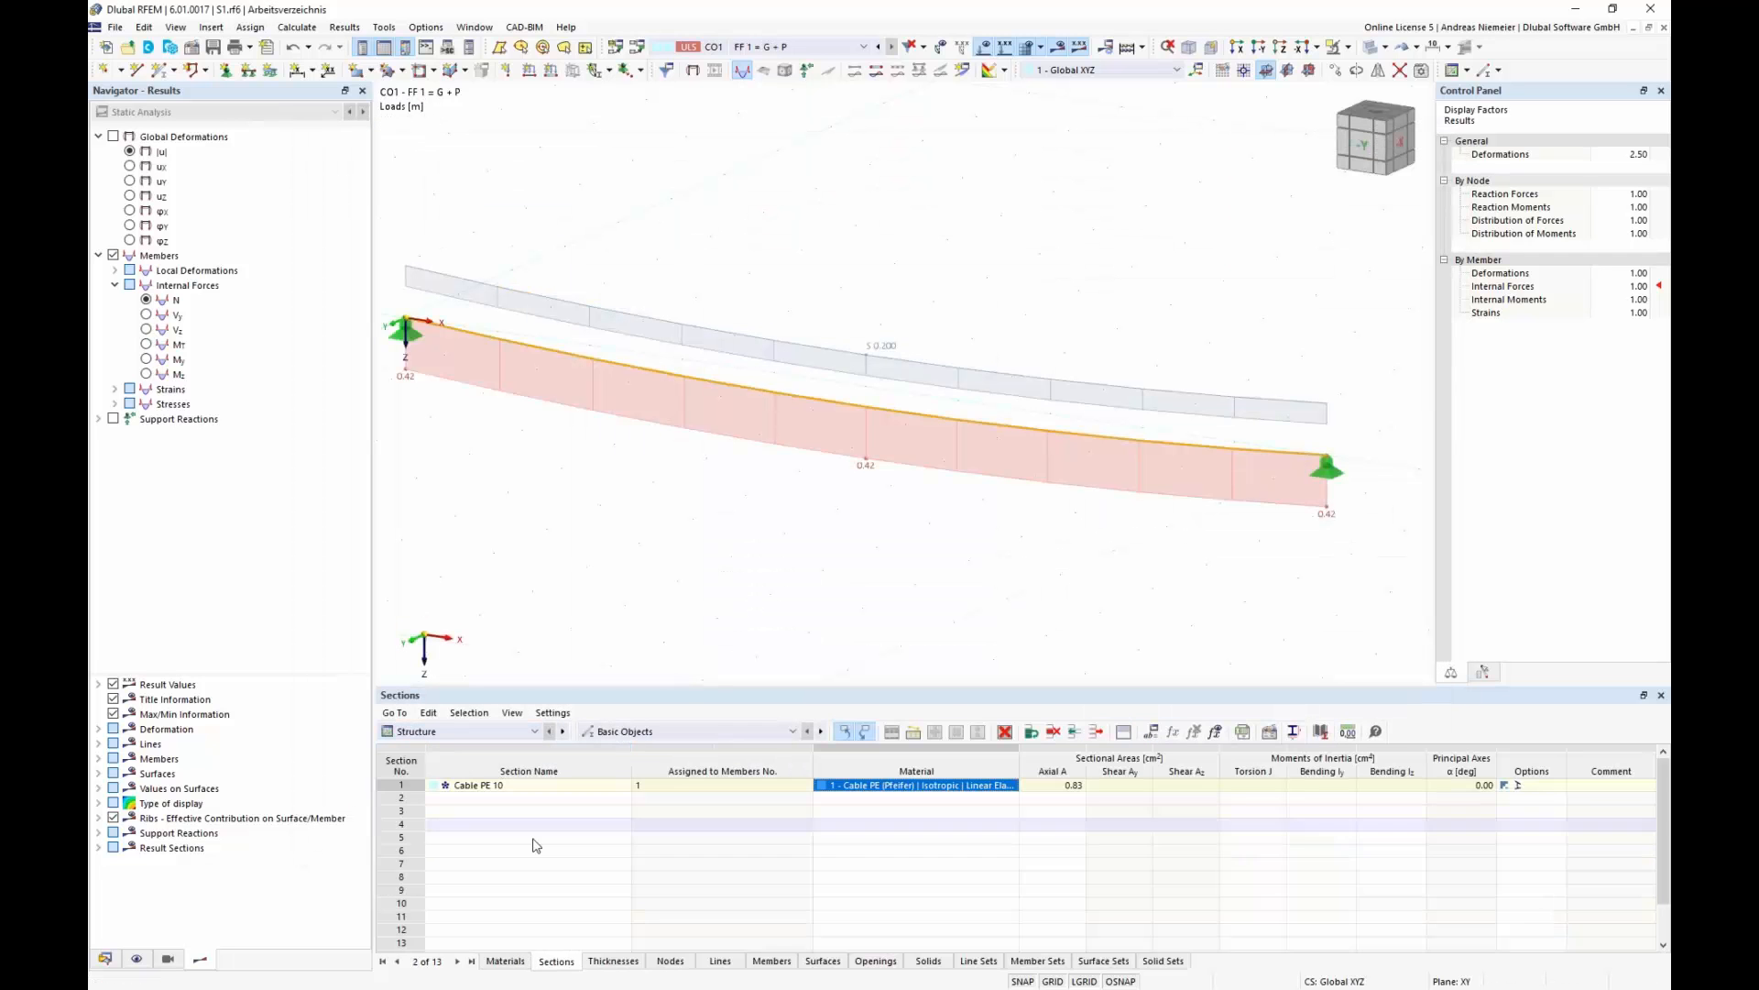
pyautogui.click(464, 737)
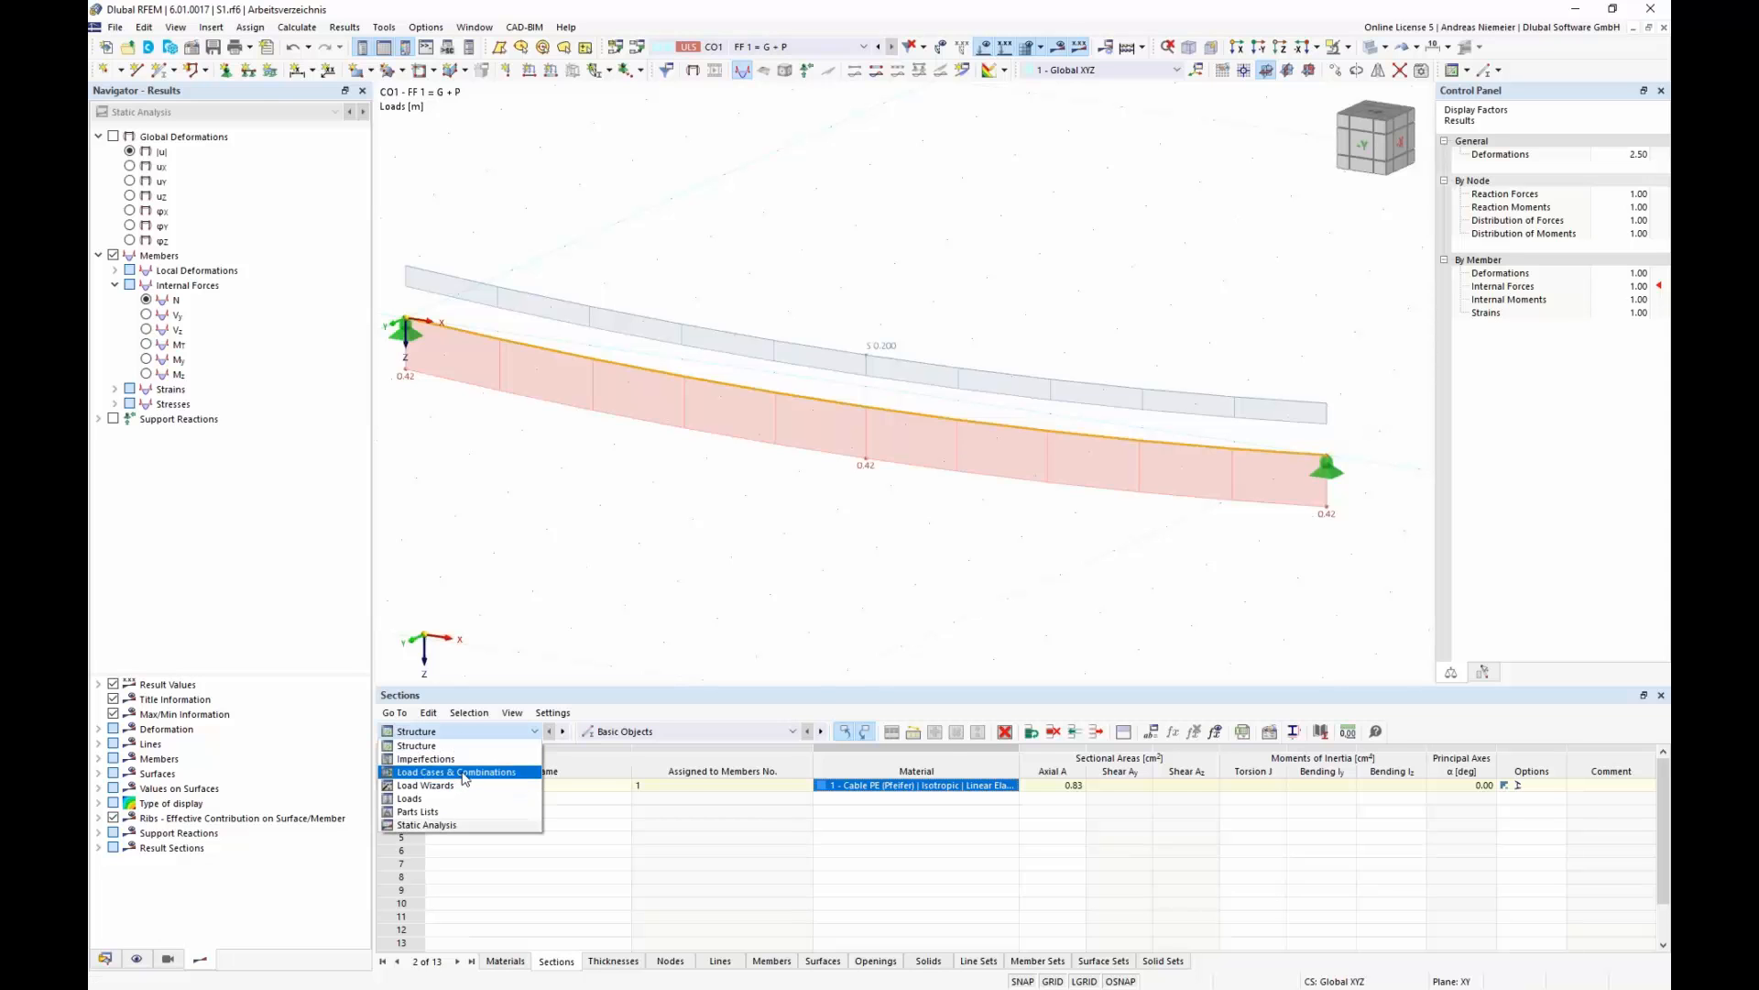
pyautogui.click(464, 773)
pyautogui.click(509, 811)
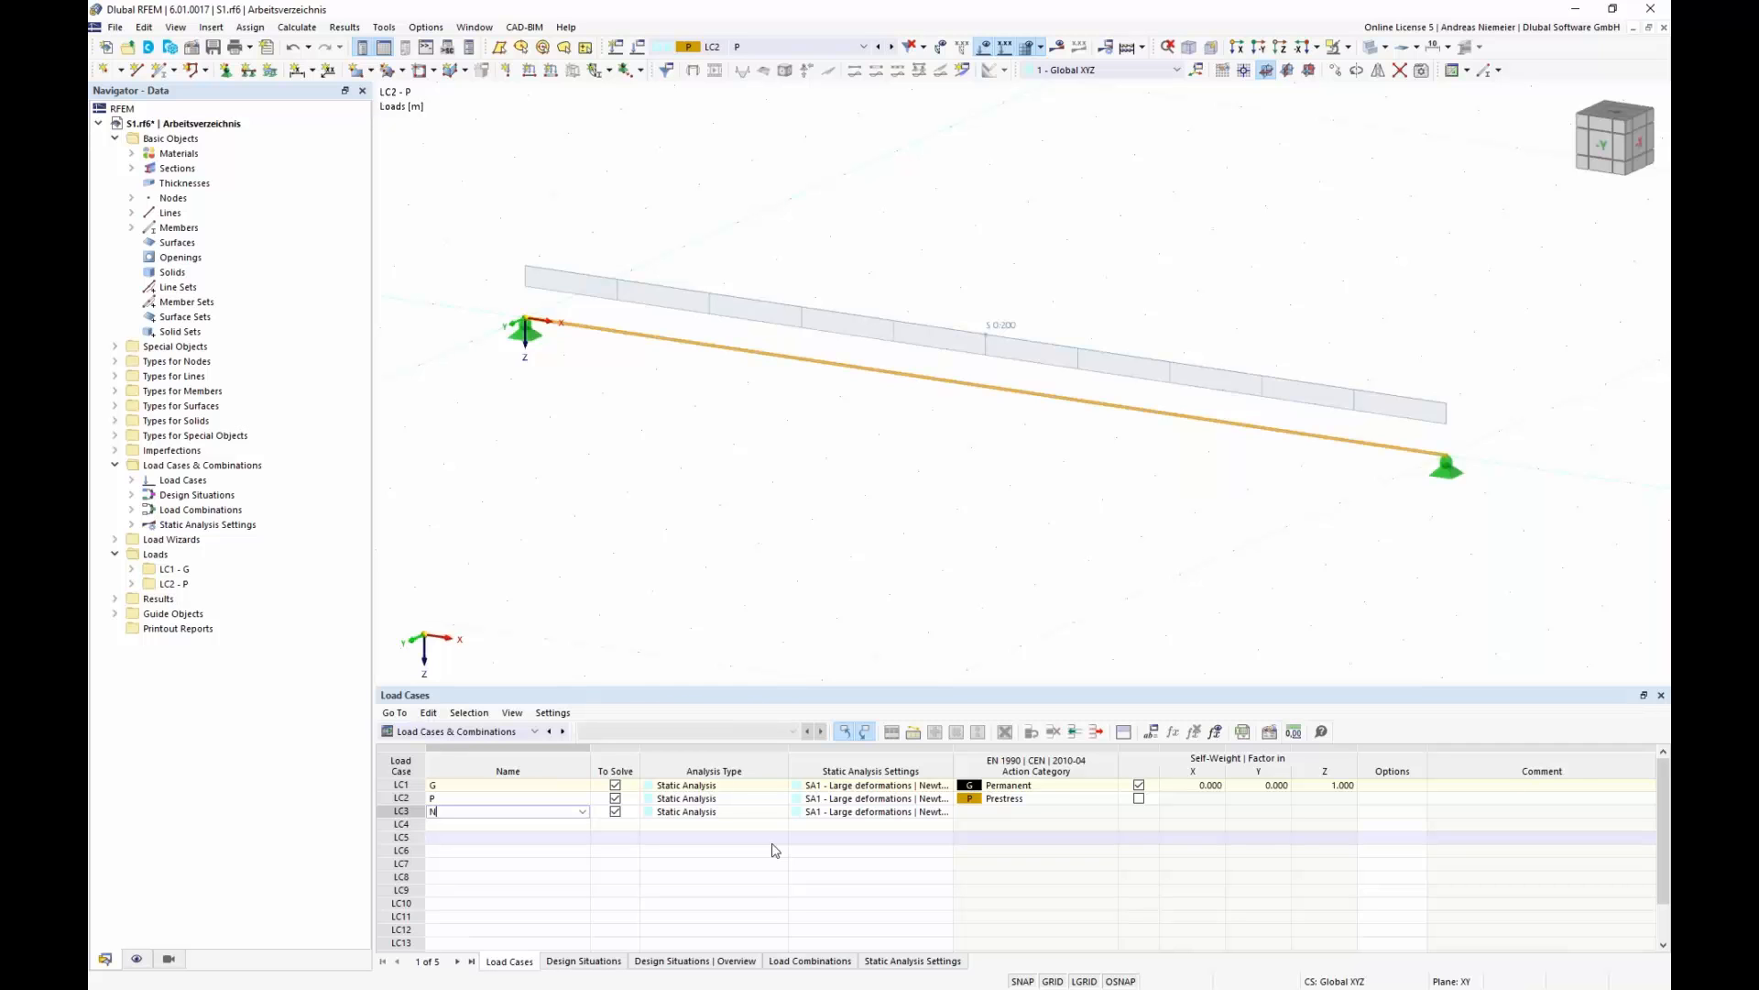
pyautogui.click(1081, 811)
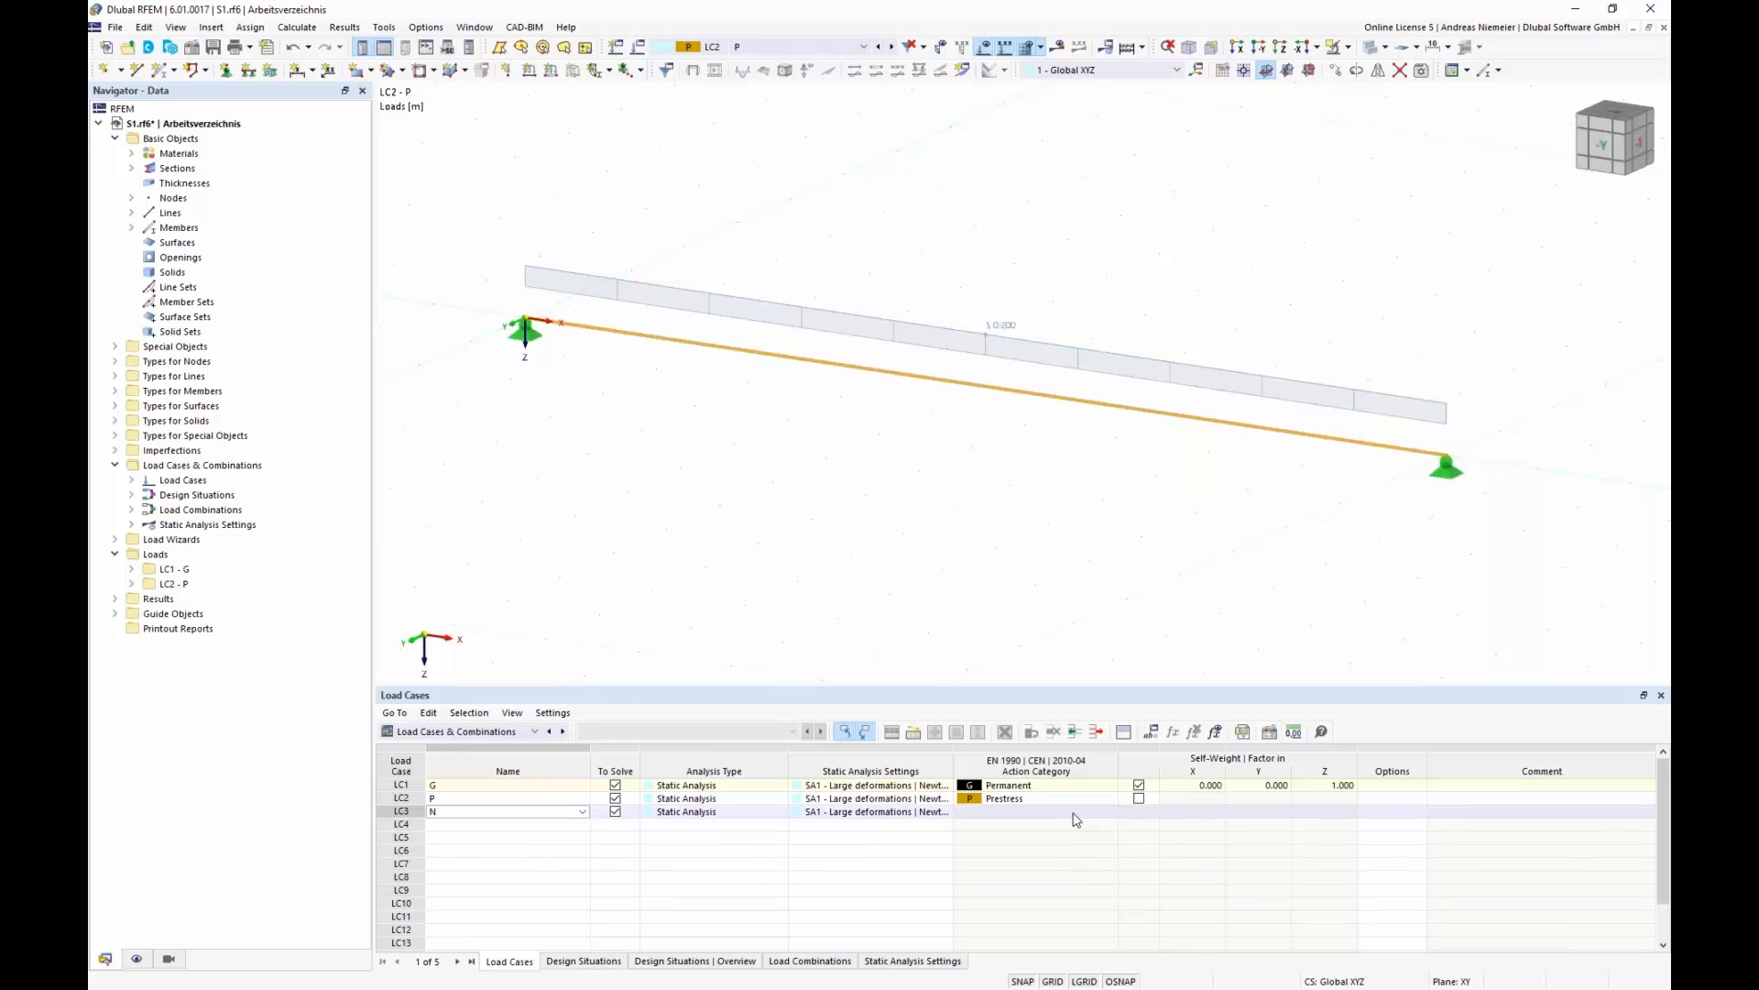
pyautogui.click(1109, 812)
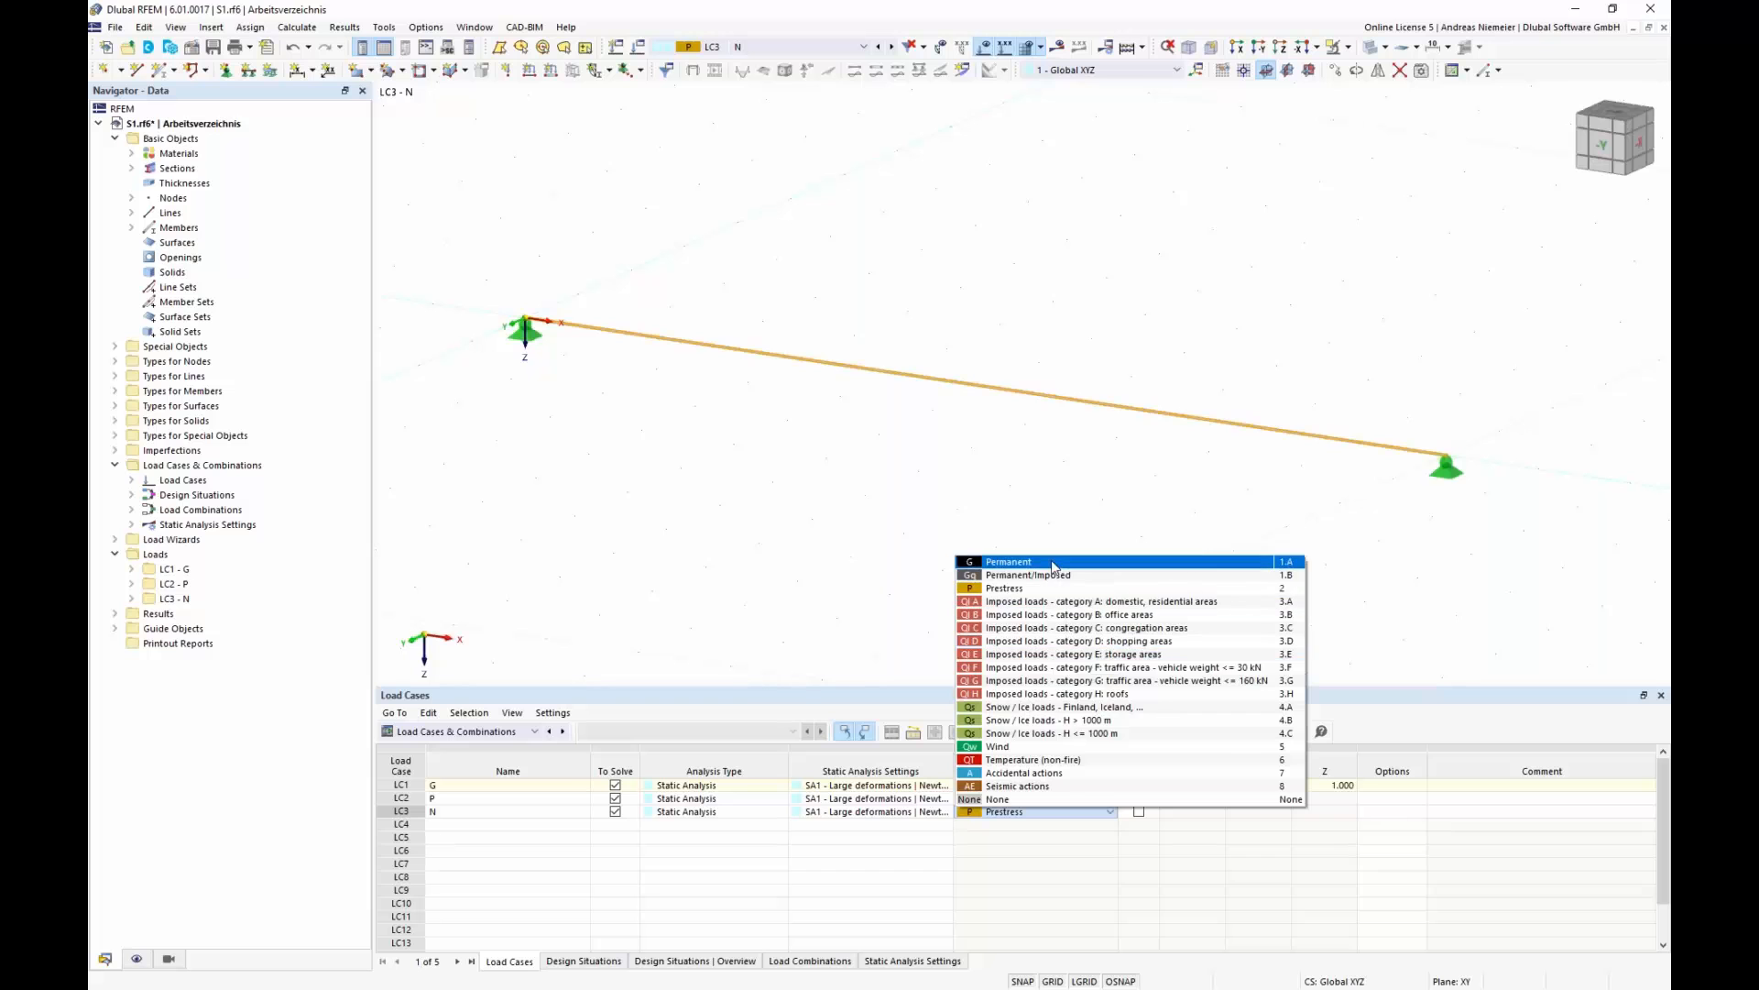
pyautogui.press('Escape')
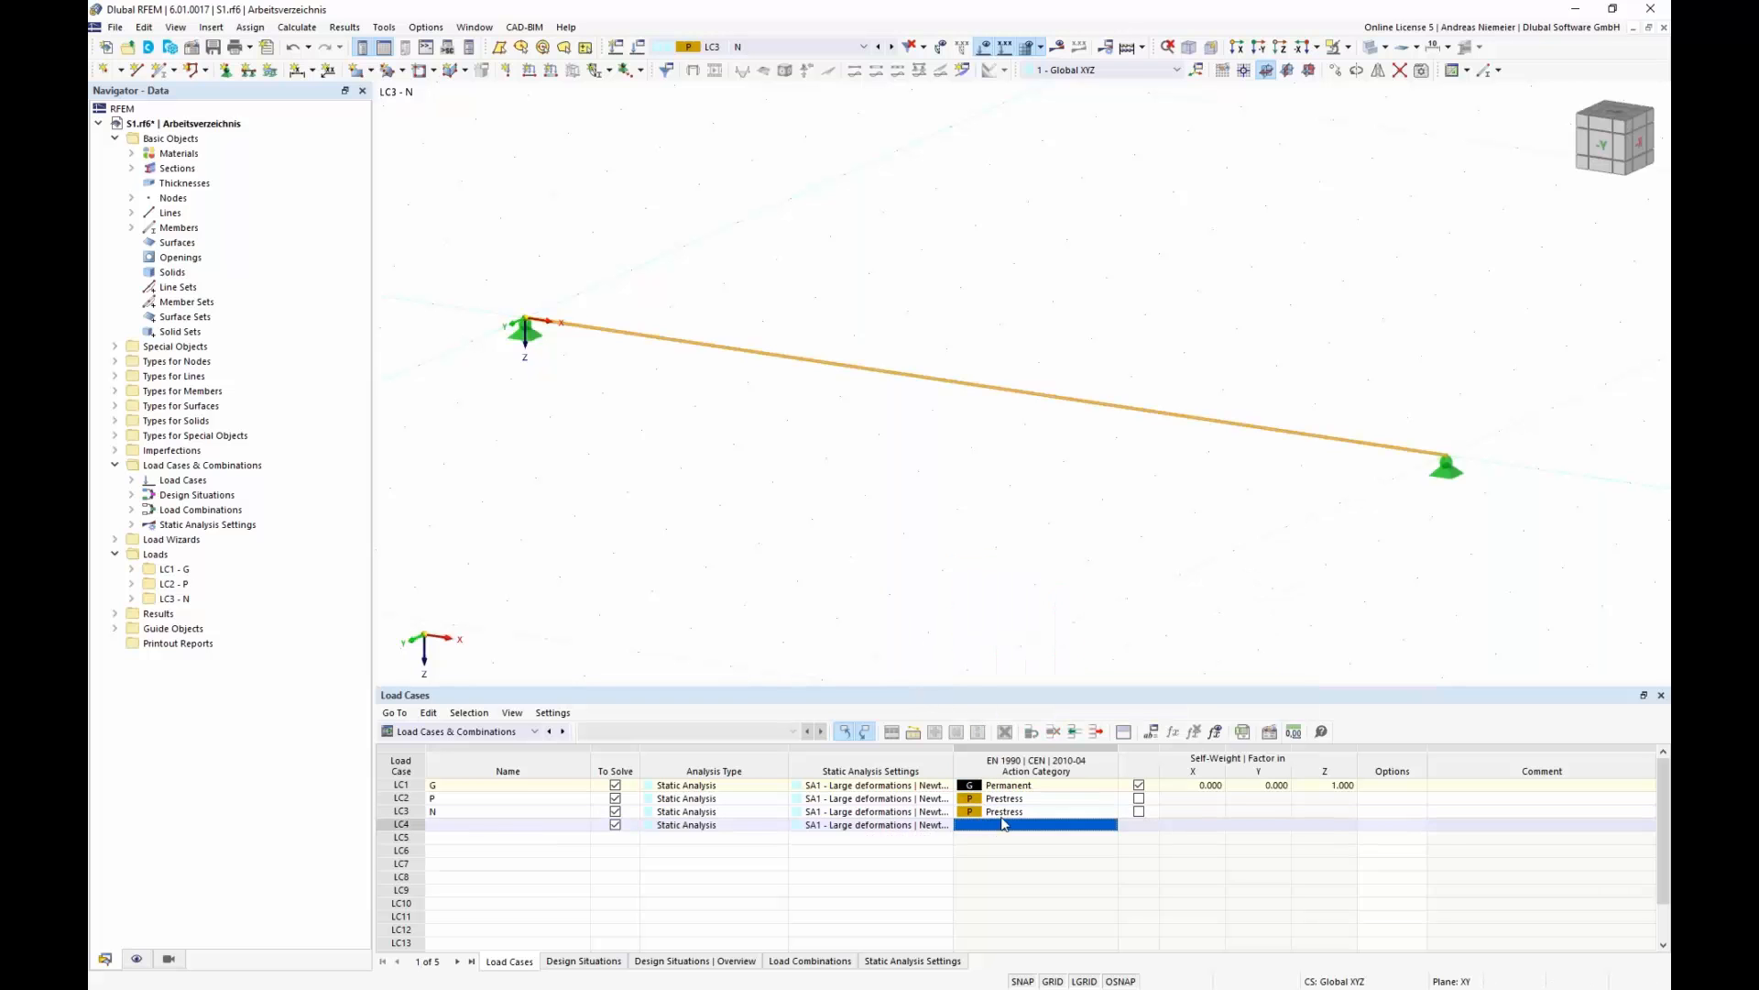
pyautogui.click(1110, 811)
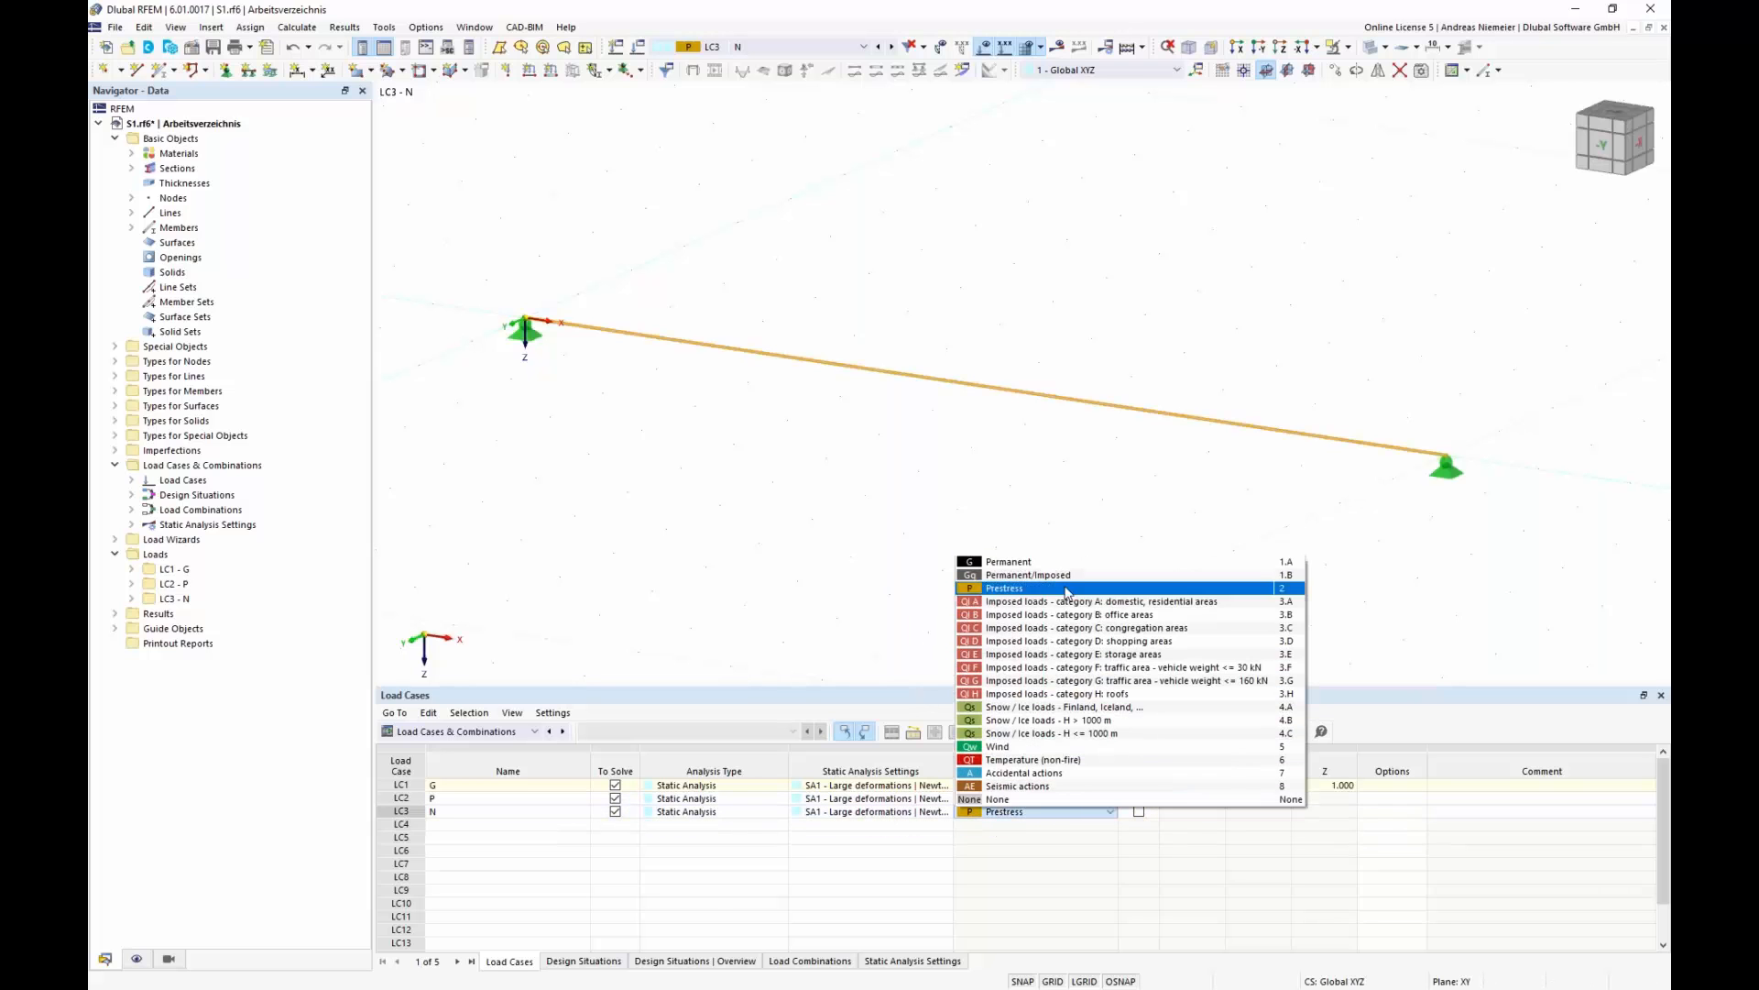
pyautogui.click(1008, 561)
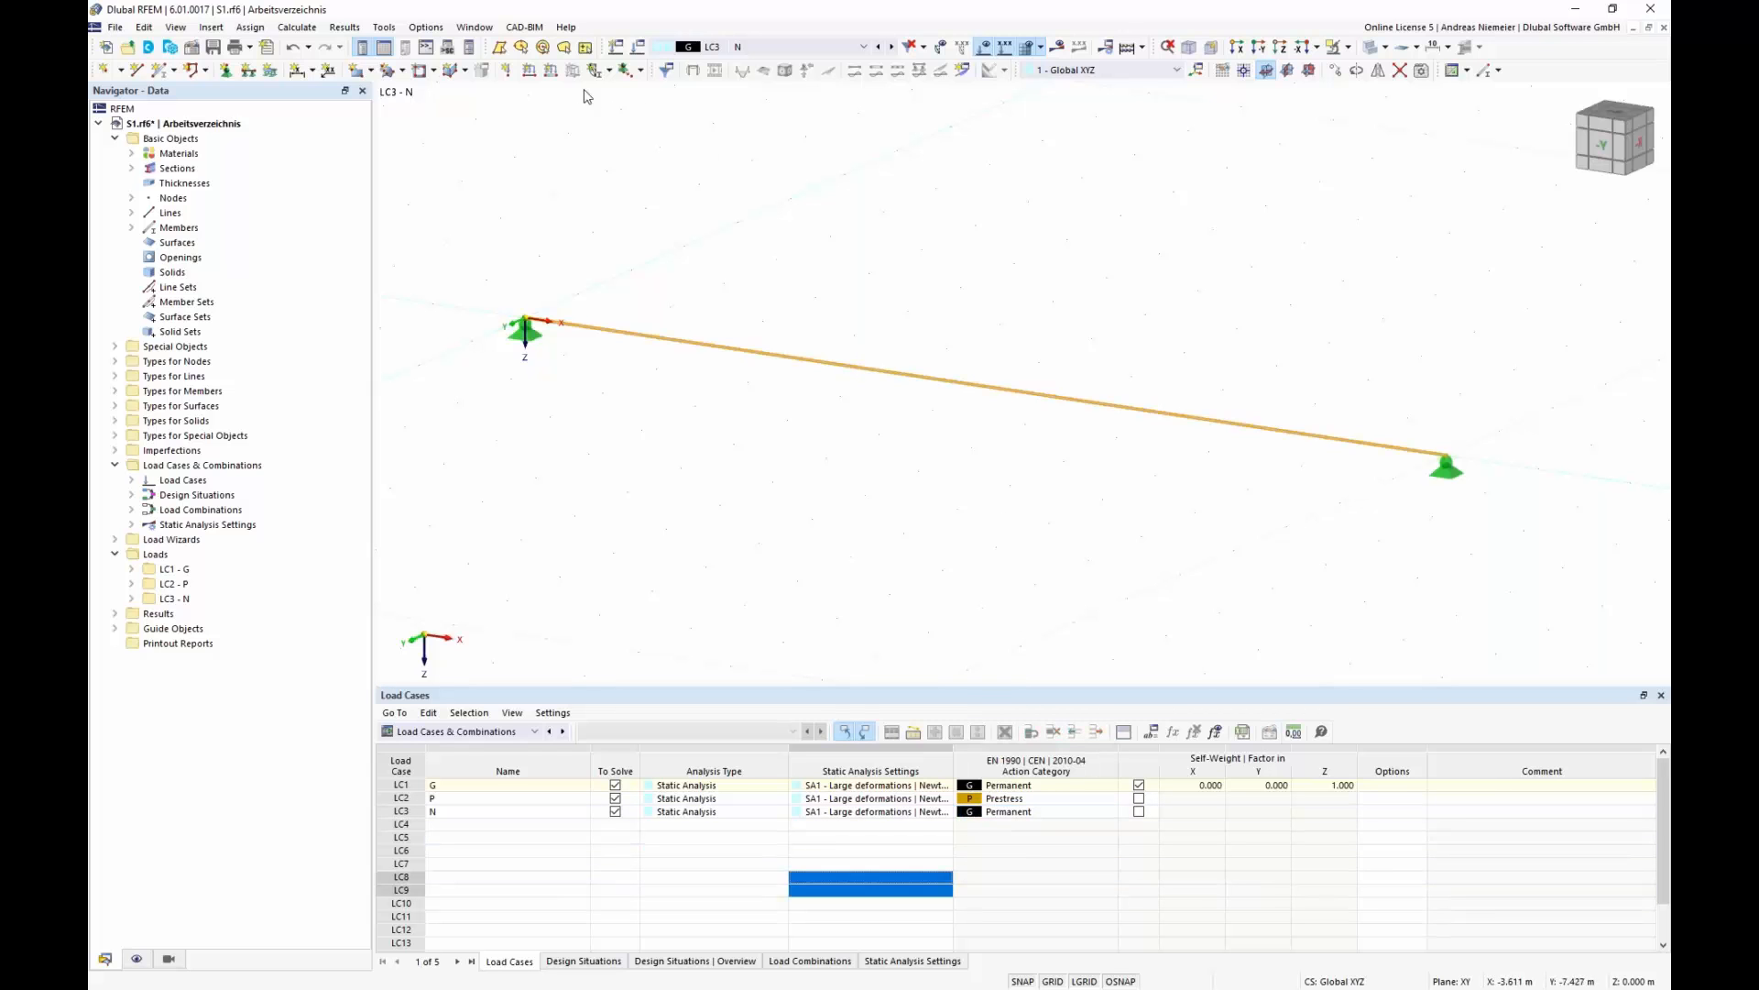
# - Create a concentrated member force of 10 kN on the cable in LC3 at a relative distance of 50 %
pyautogui.click(551, 69)
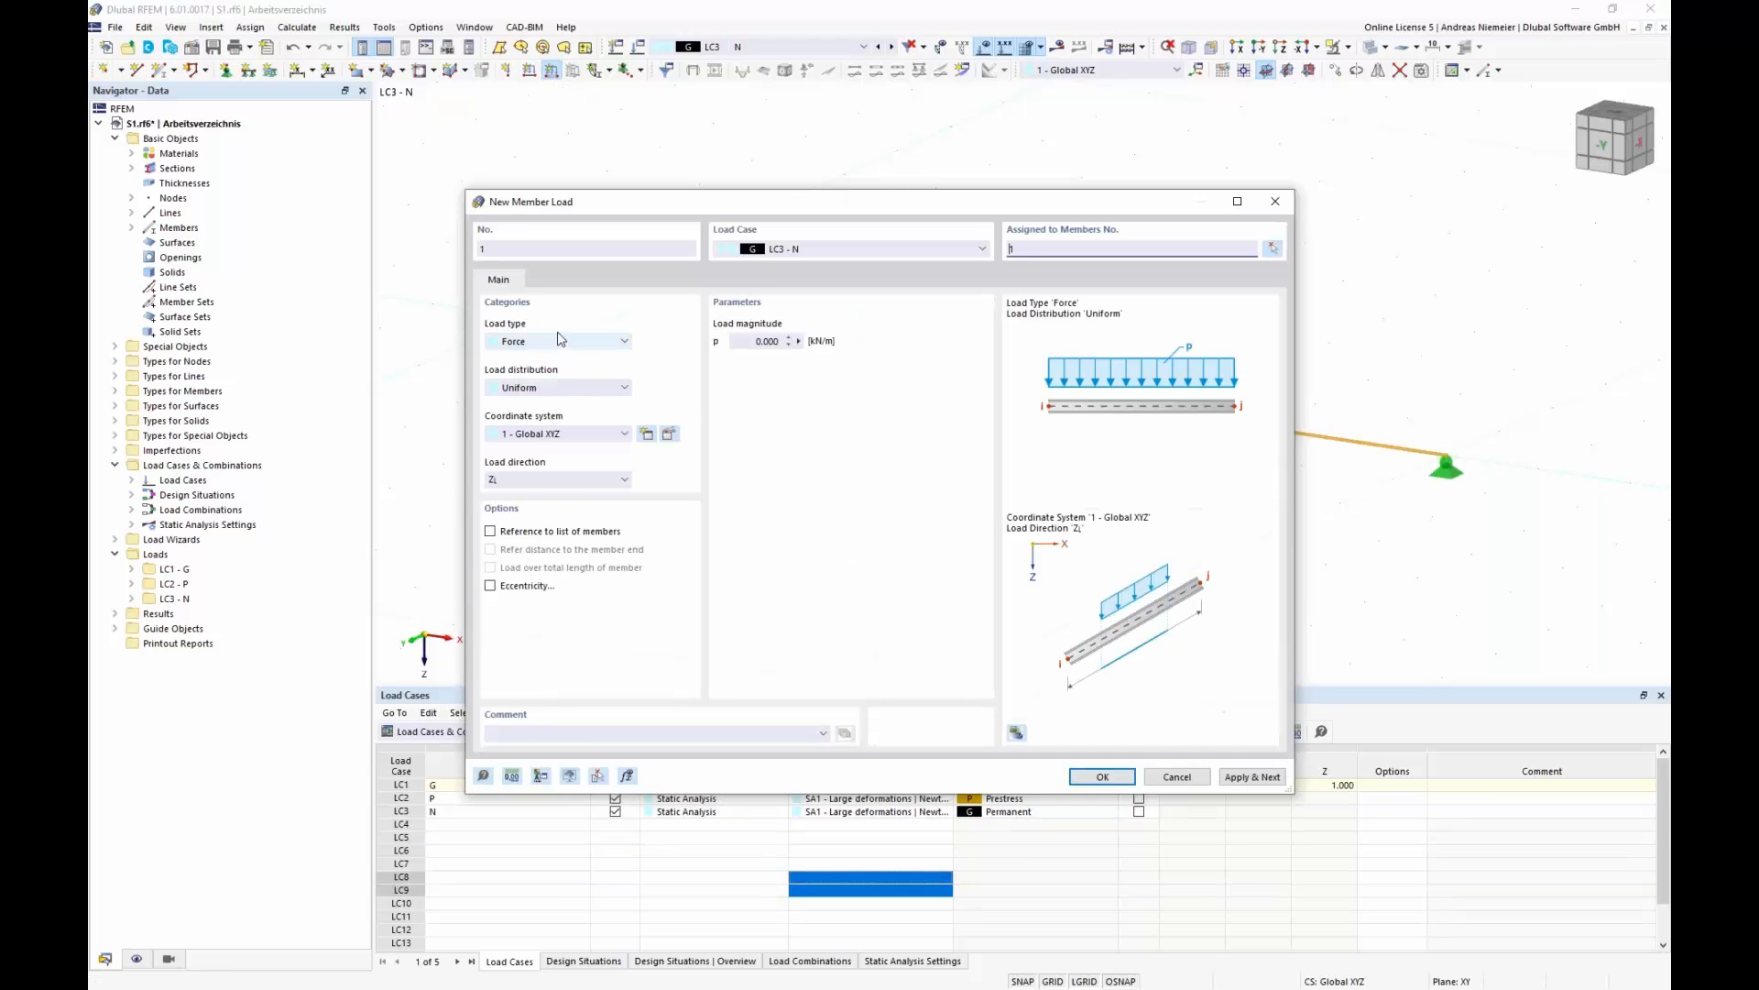
pyautogui.click(543, 388)
pyautogui.click(544, 435)
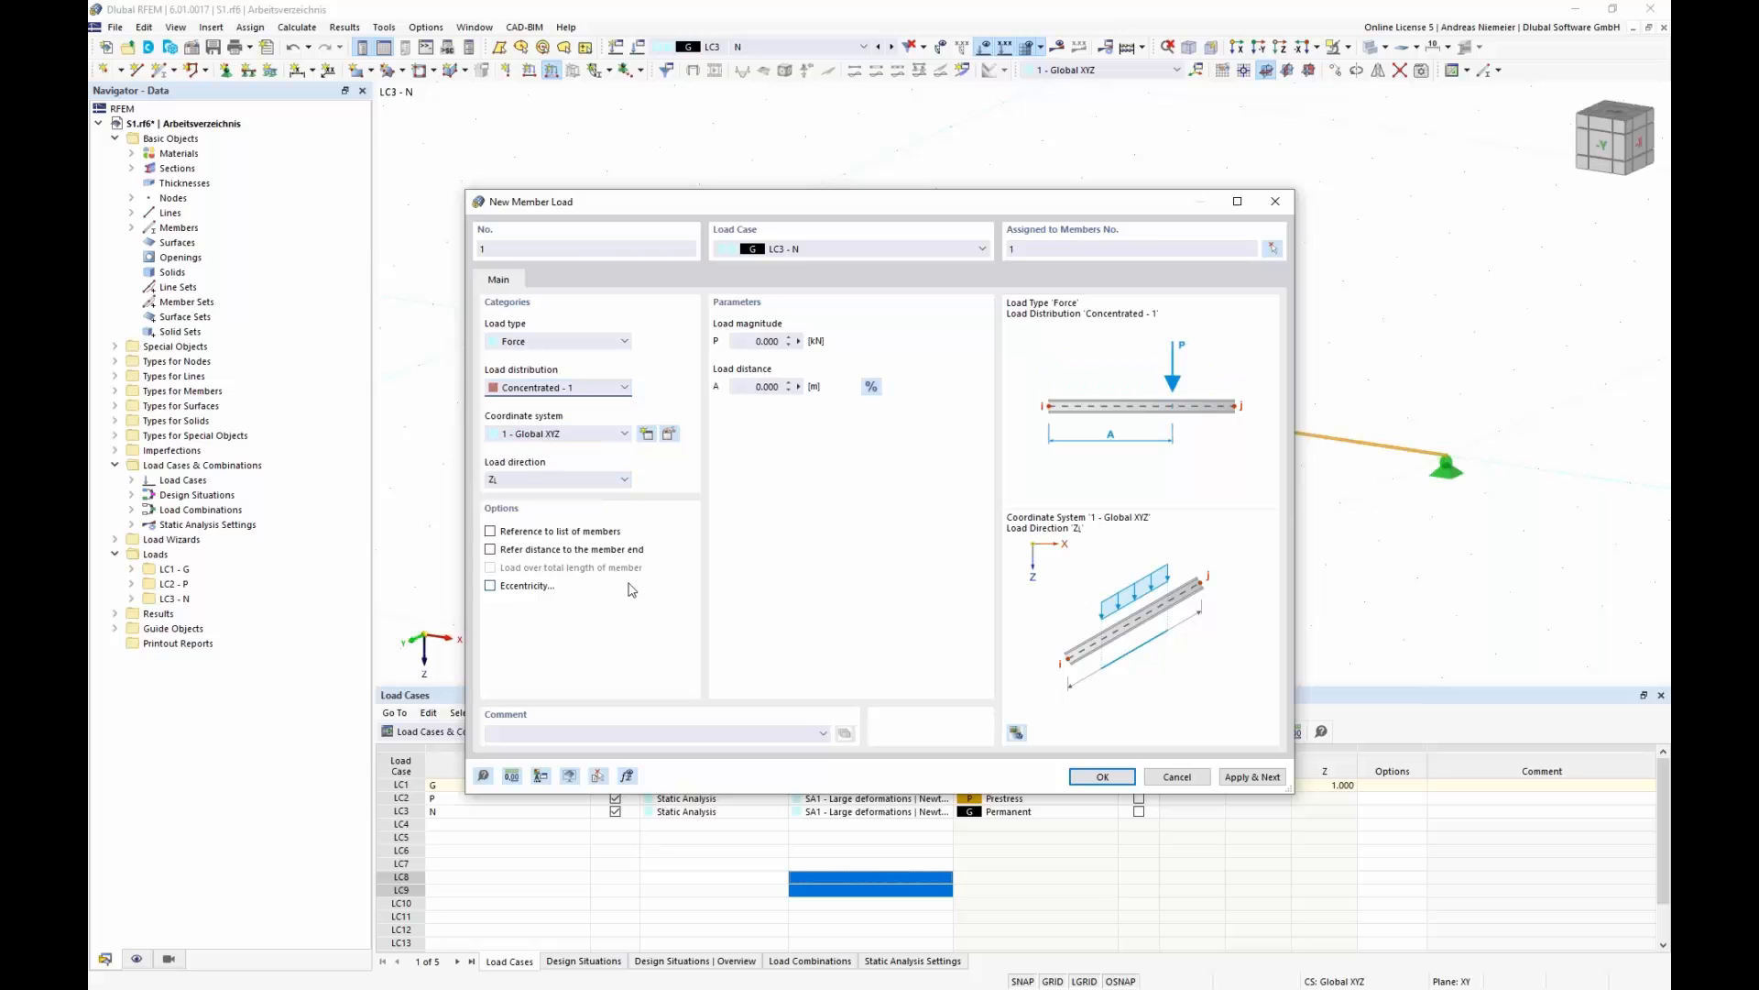
pyautogui.click(751, 343)
pyautogui.write('10')
pyautogui.click(872, 386)
pyautogui.write('50')
pyautogui.click(1103, 776)
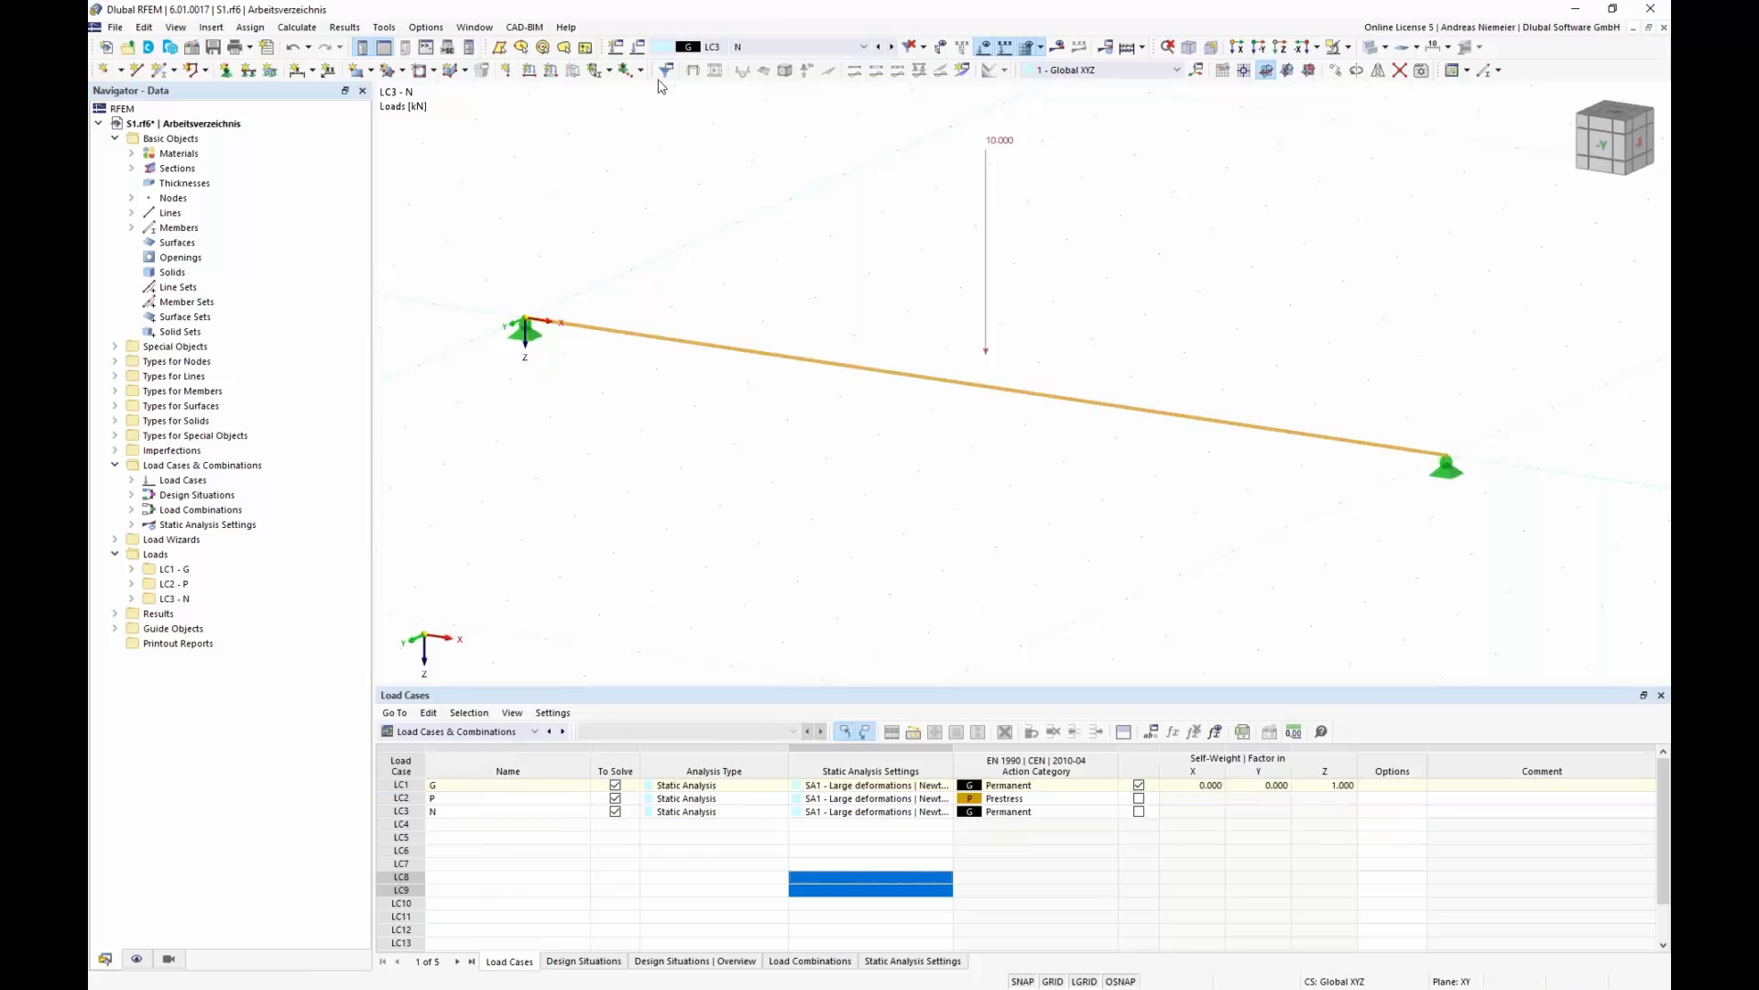
# - Copy load combination CO1 and name the copy "FF 2 = N + P"
pyautogui.click(639, 50)
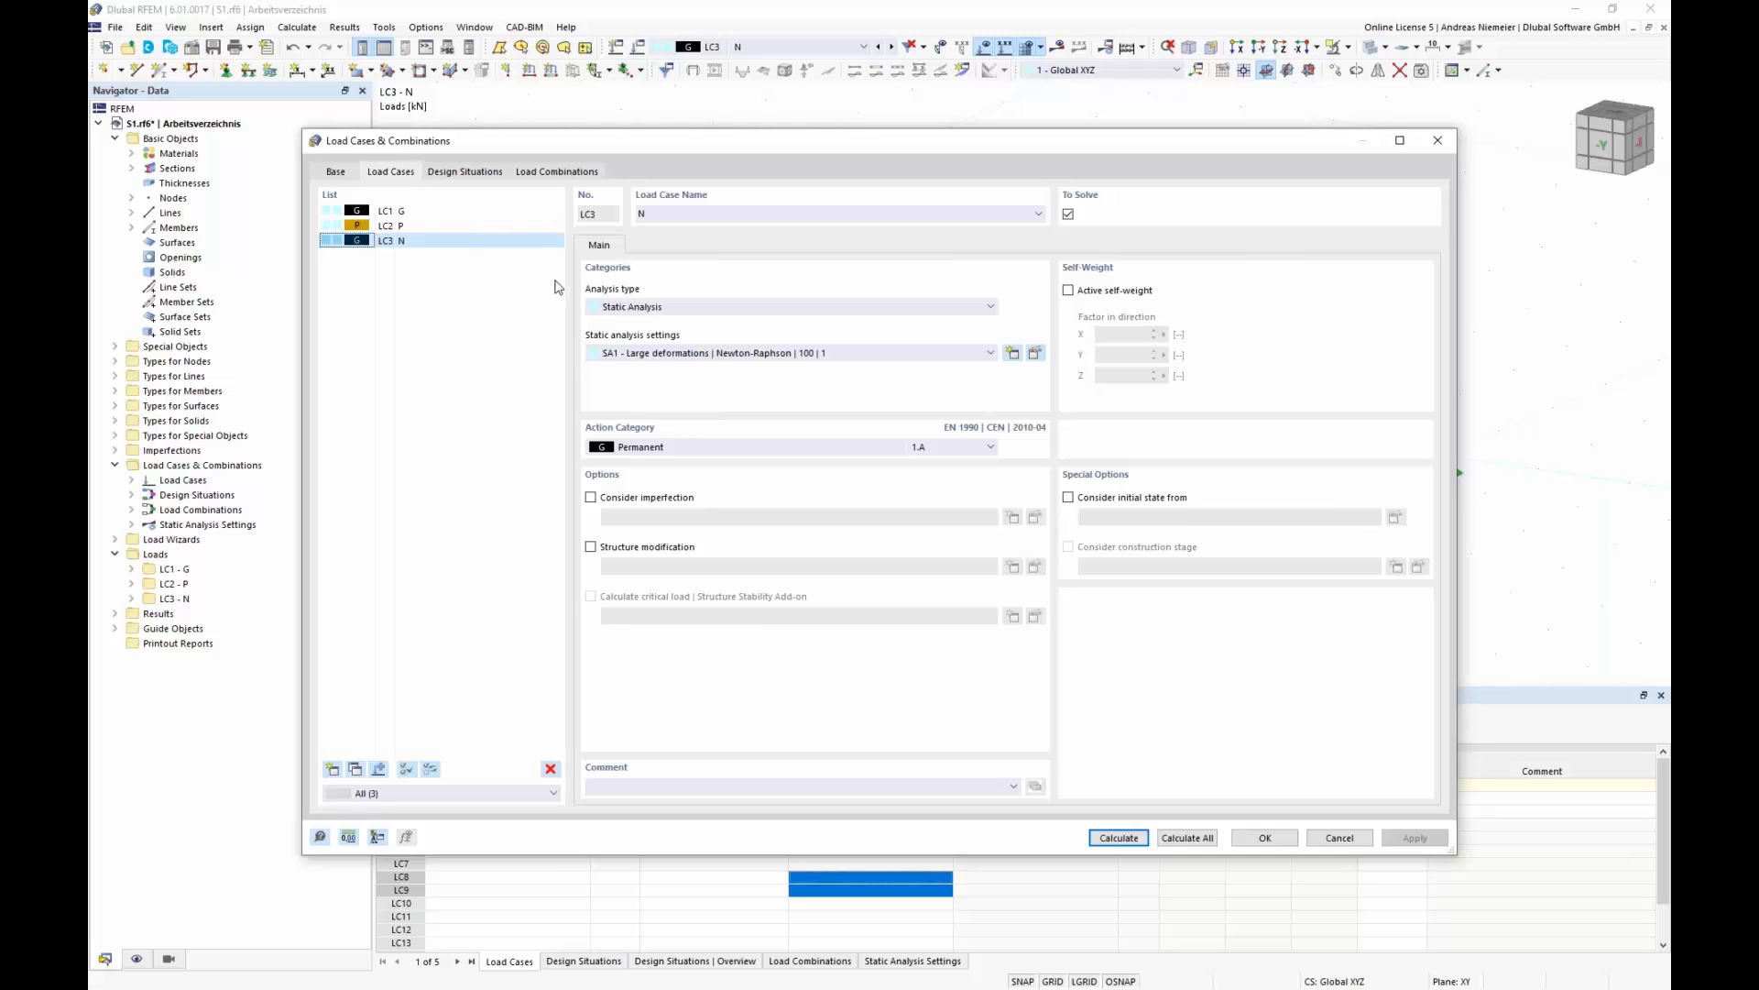
pyautogui.click(557, 174)
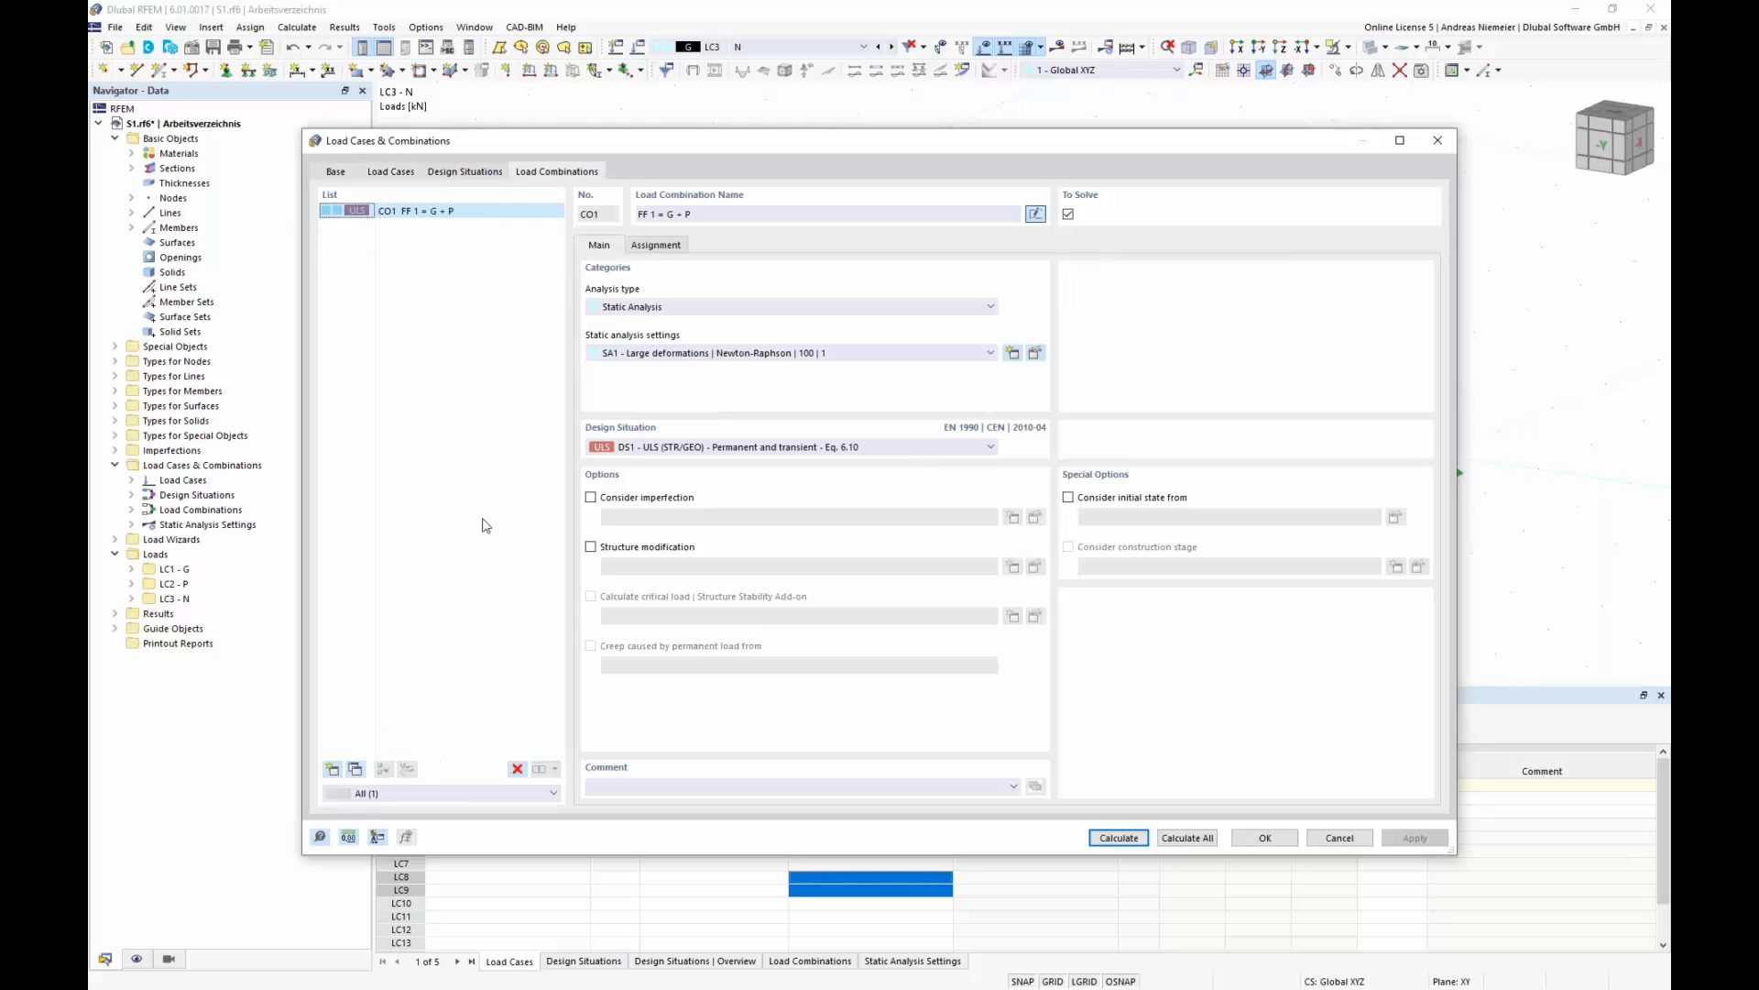
pyautogui.click(357, 770)
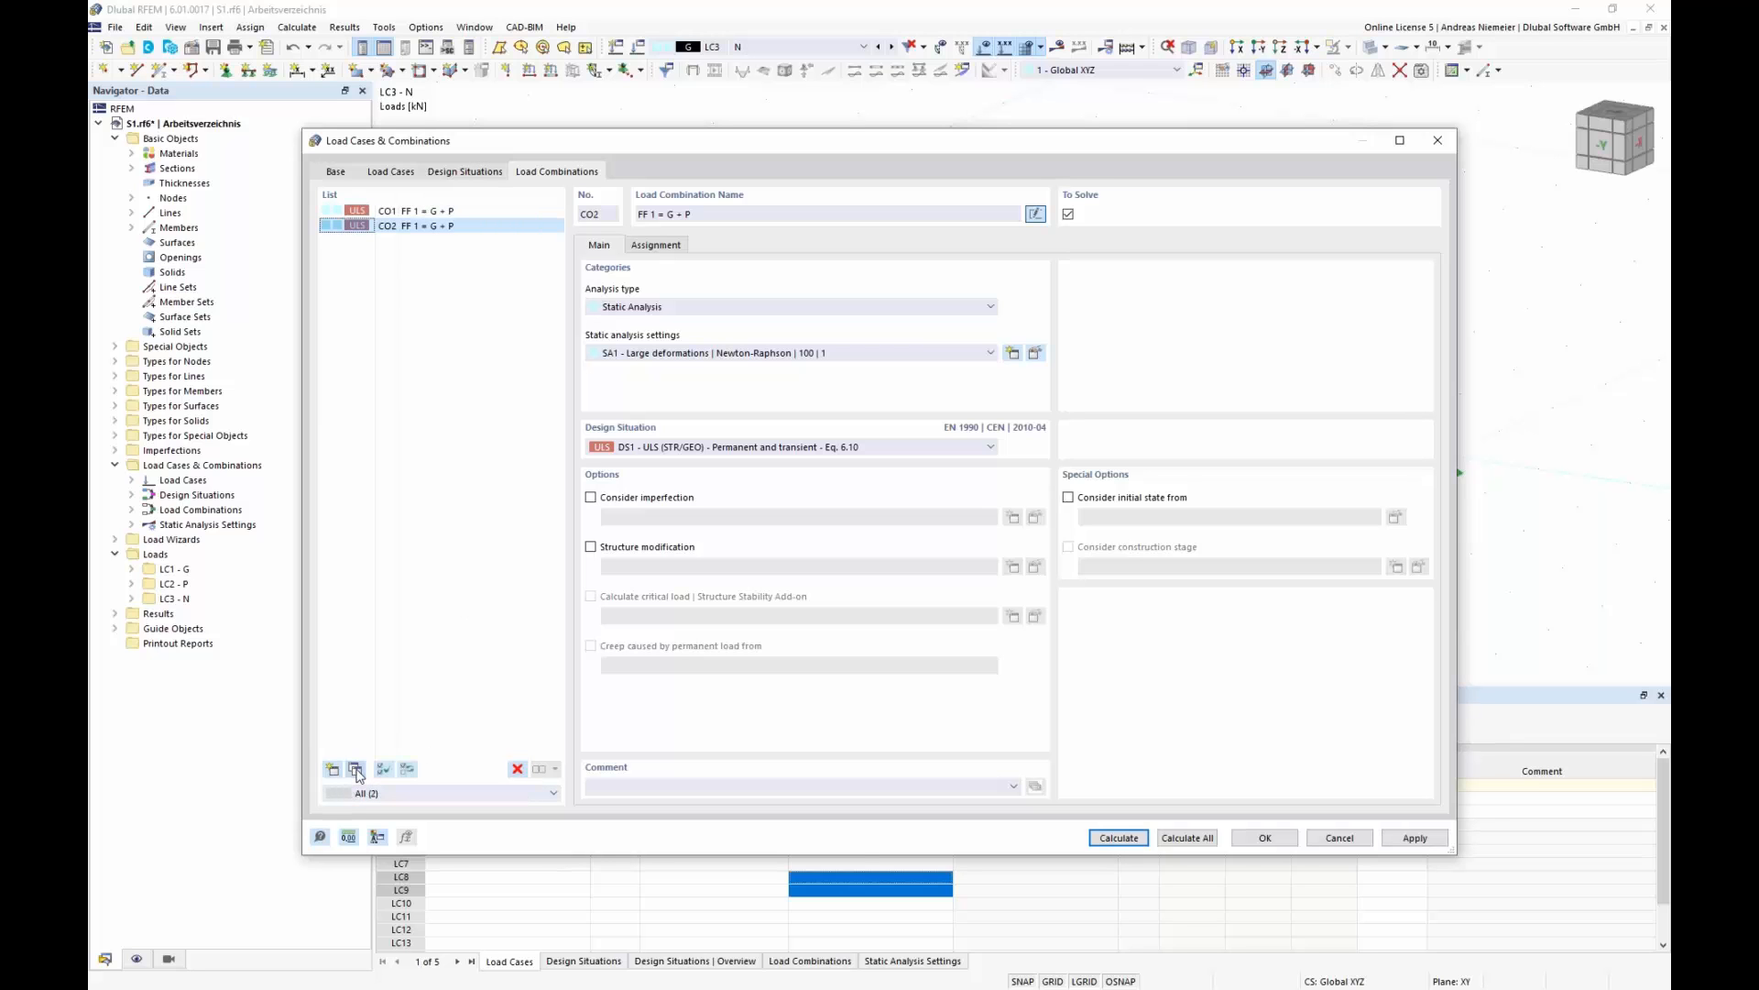
pyautogui.click(1036, 213)
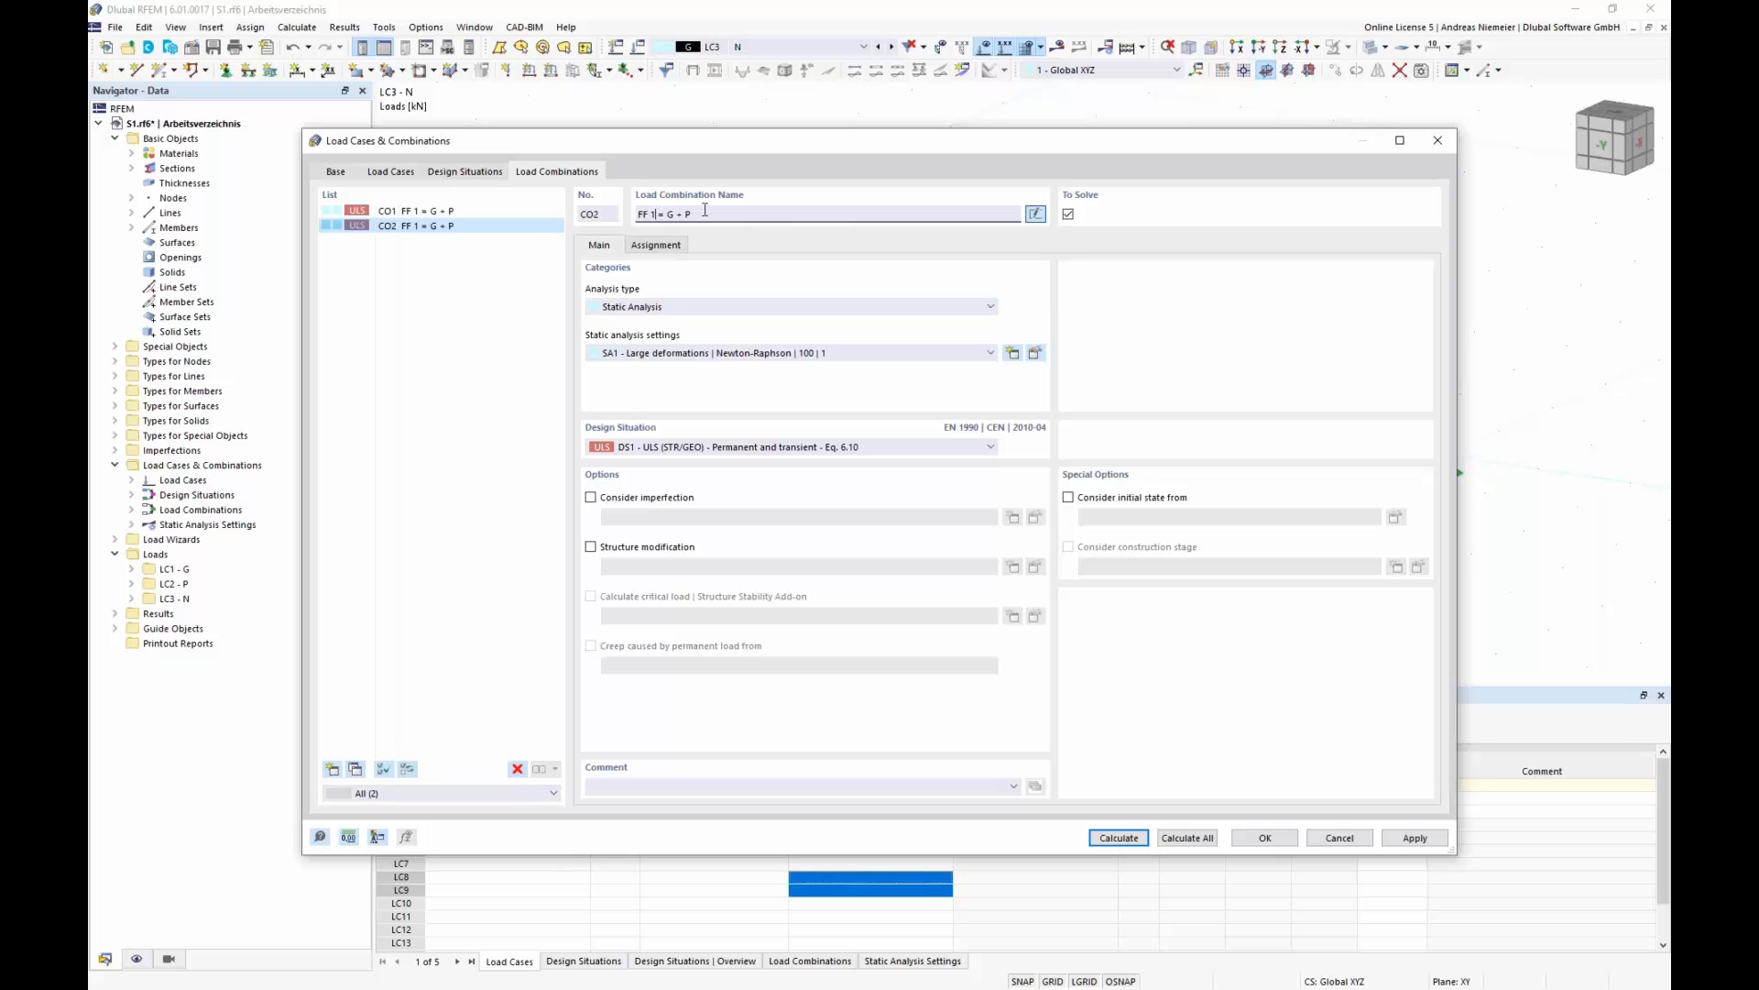
pyautogui.press('BackSpace')
pyautogui.write('2')
# - Replace load case LC1 with LC3 in load combination CO2's assignment, keeping LC2, and calculate the combination
pyautogui.click(648, 245)
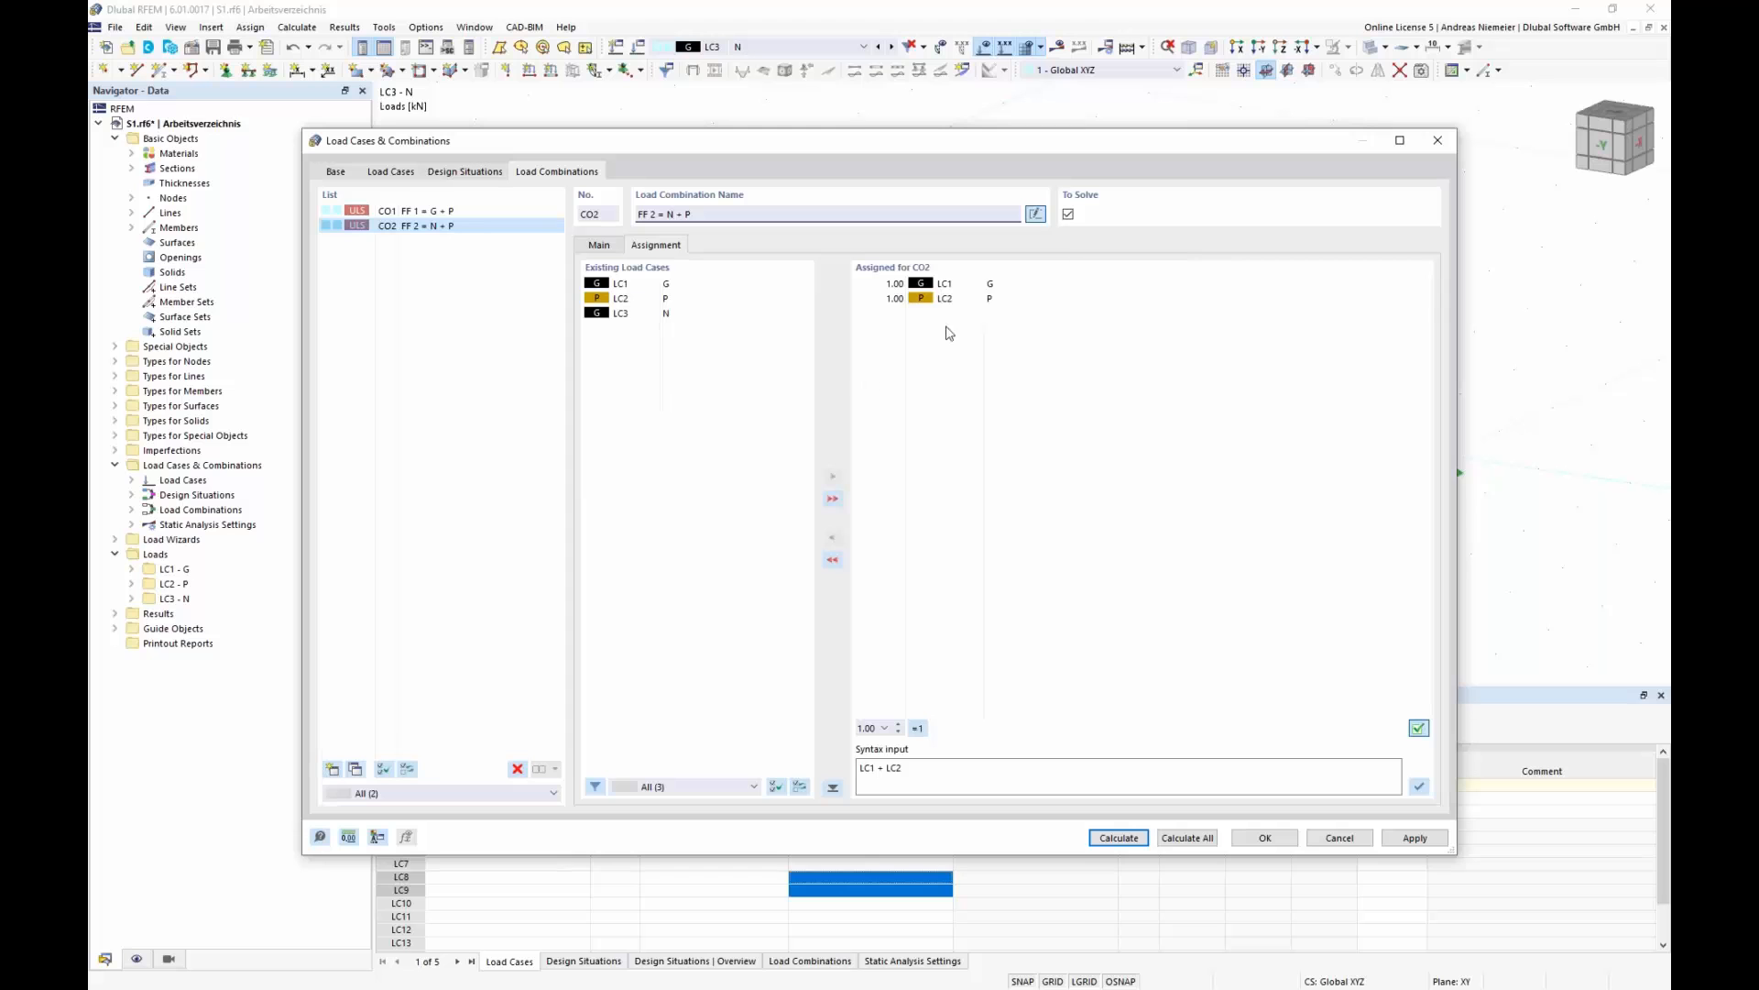
pyautogui.doubleClick(958, 283)
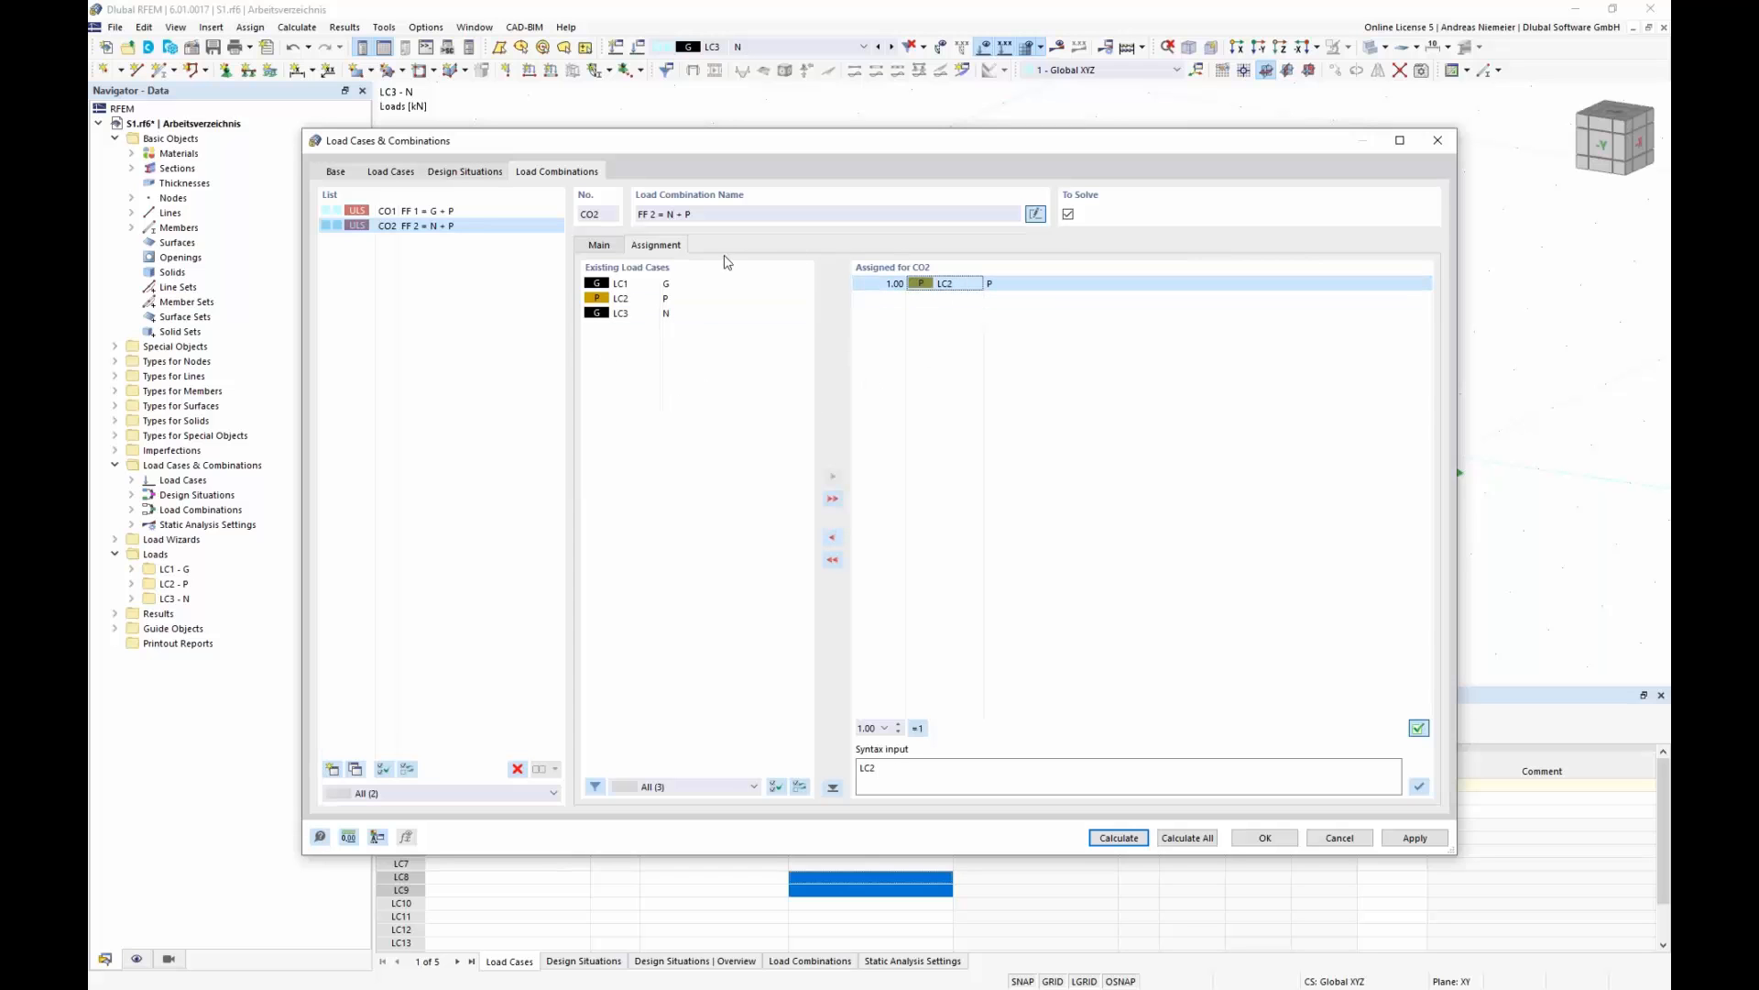
pyautogui.doubleClick(641, 316)
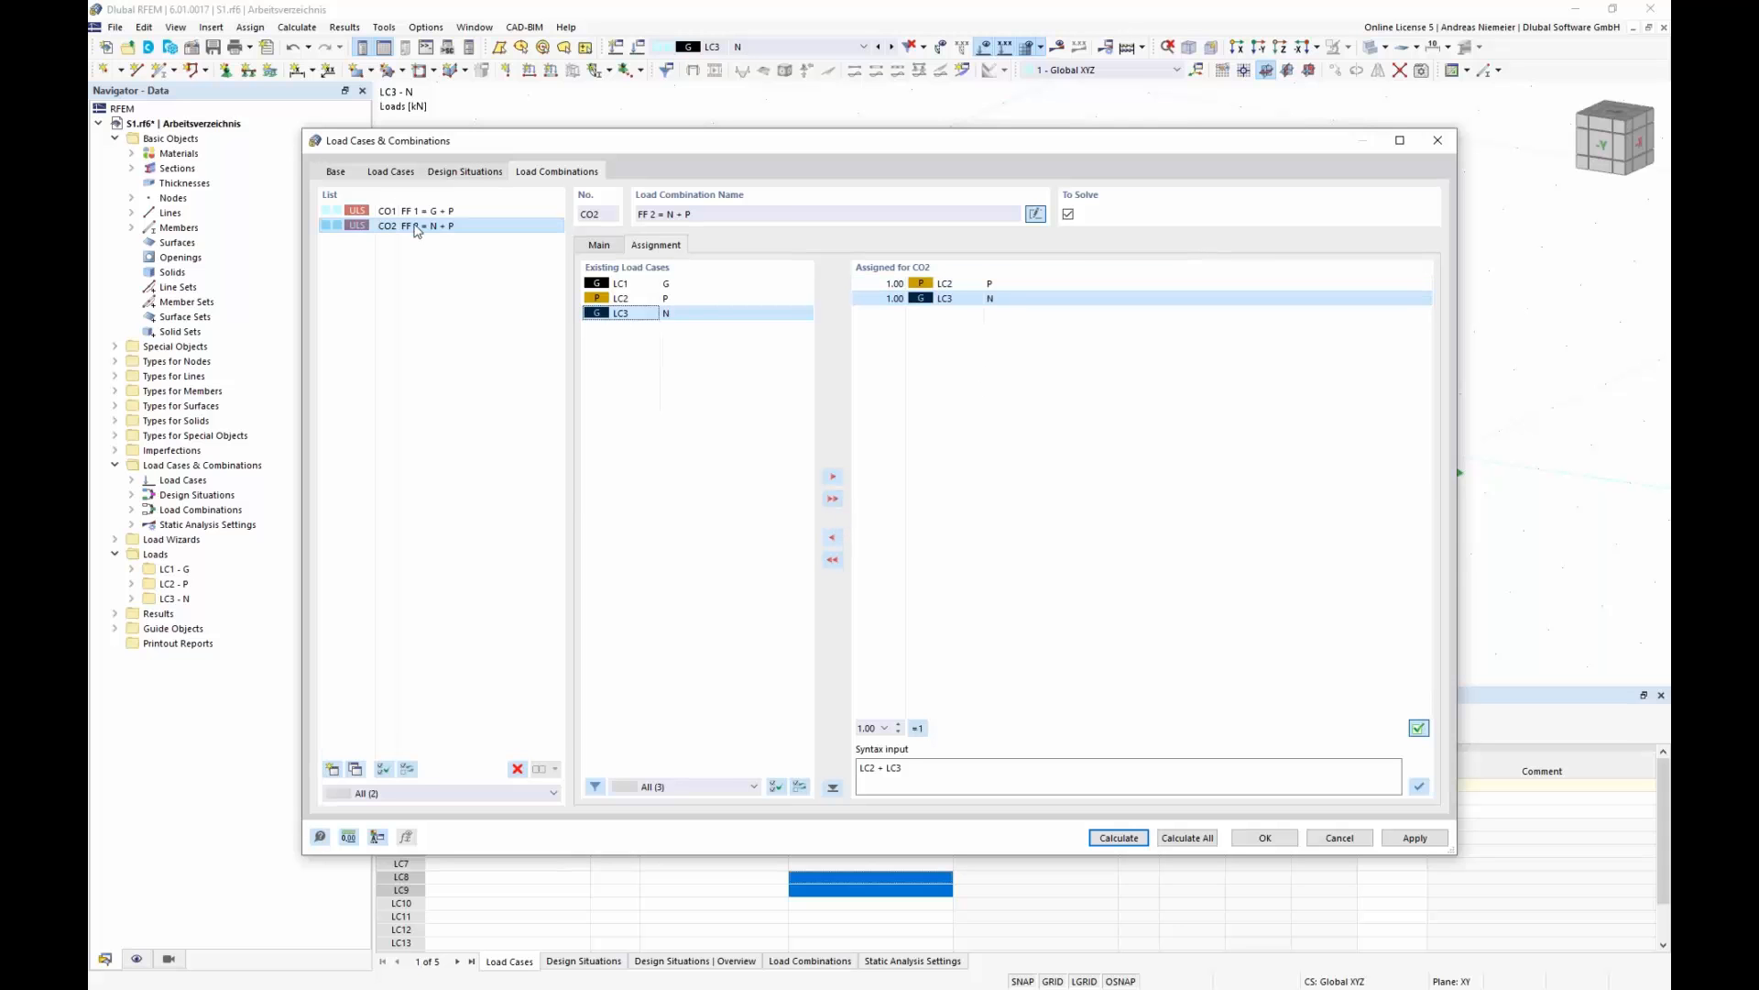
pyautogui.click(1112, 844)
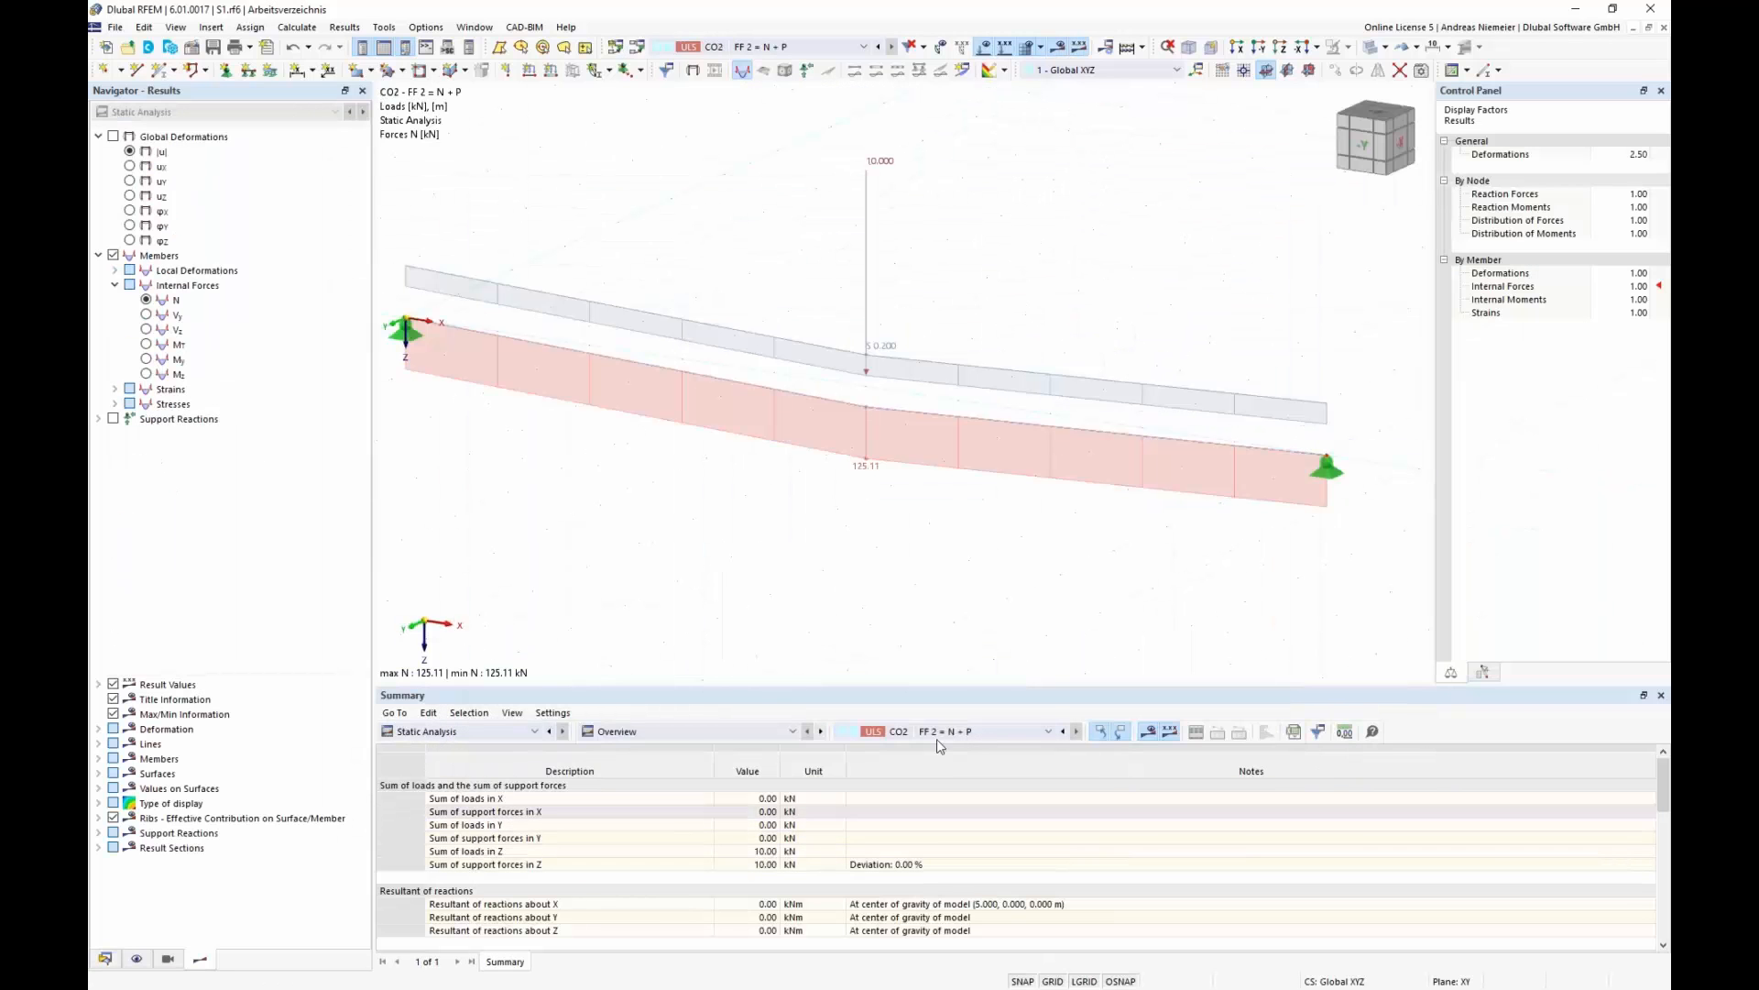
# - Examine CO2's global deformations in the -Y view and compare the member normal forces N of CO2 and CO1
pyautogui.click(117, 137)
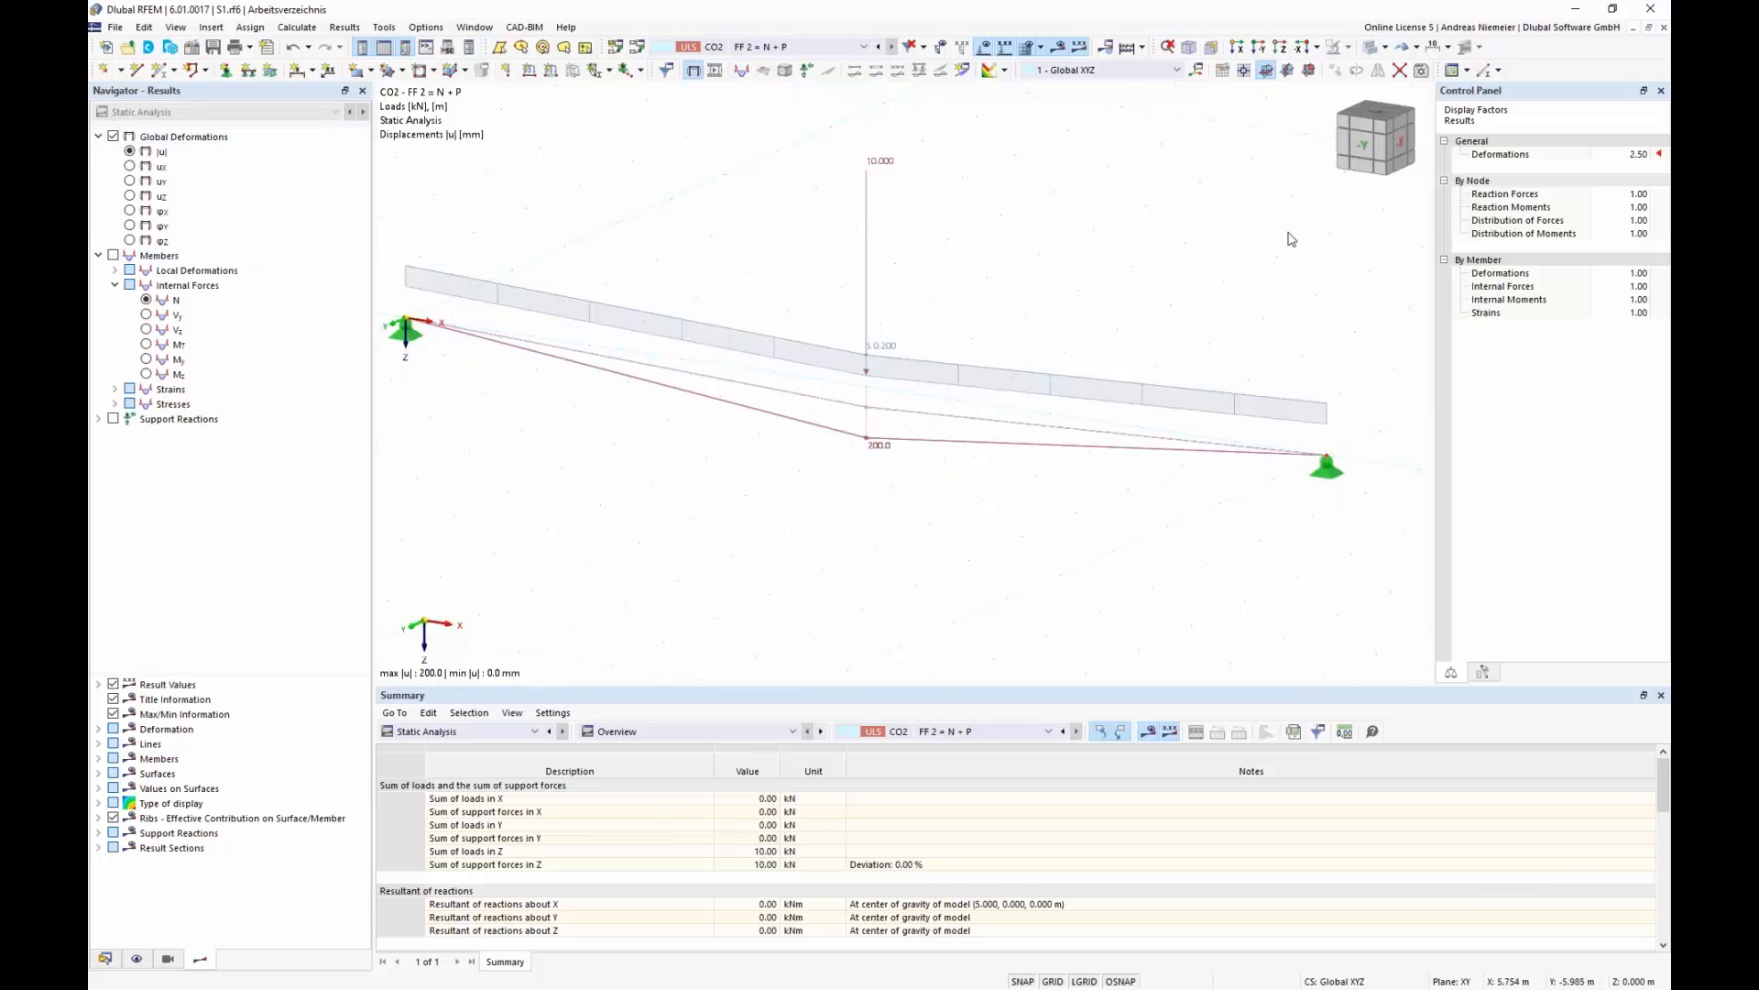
pyautogui.click(1362, 148)
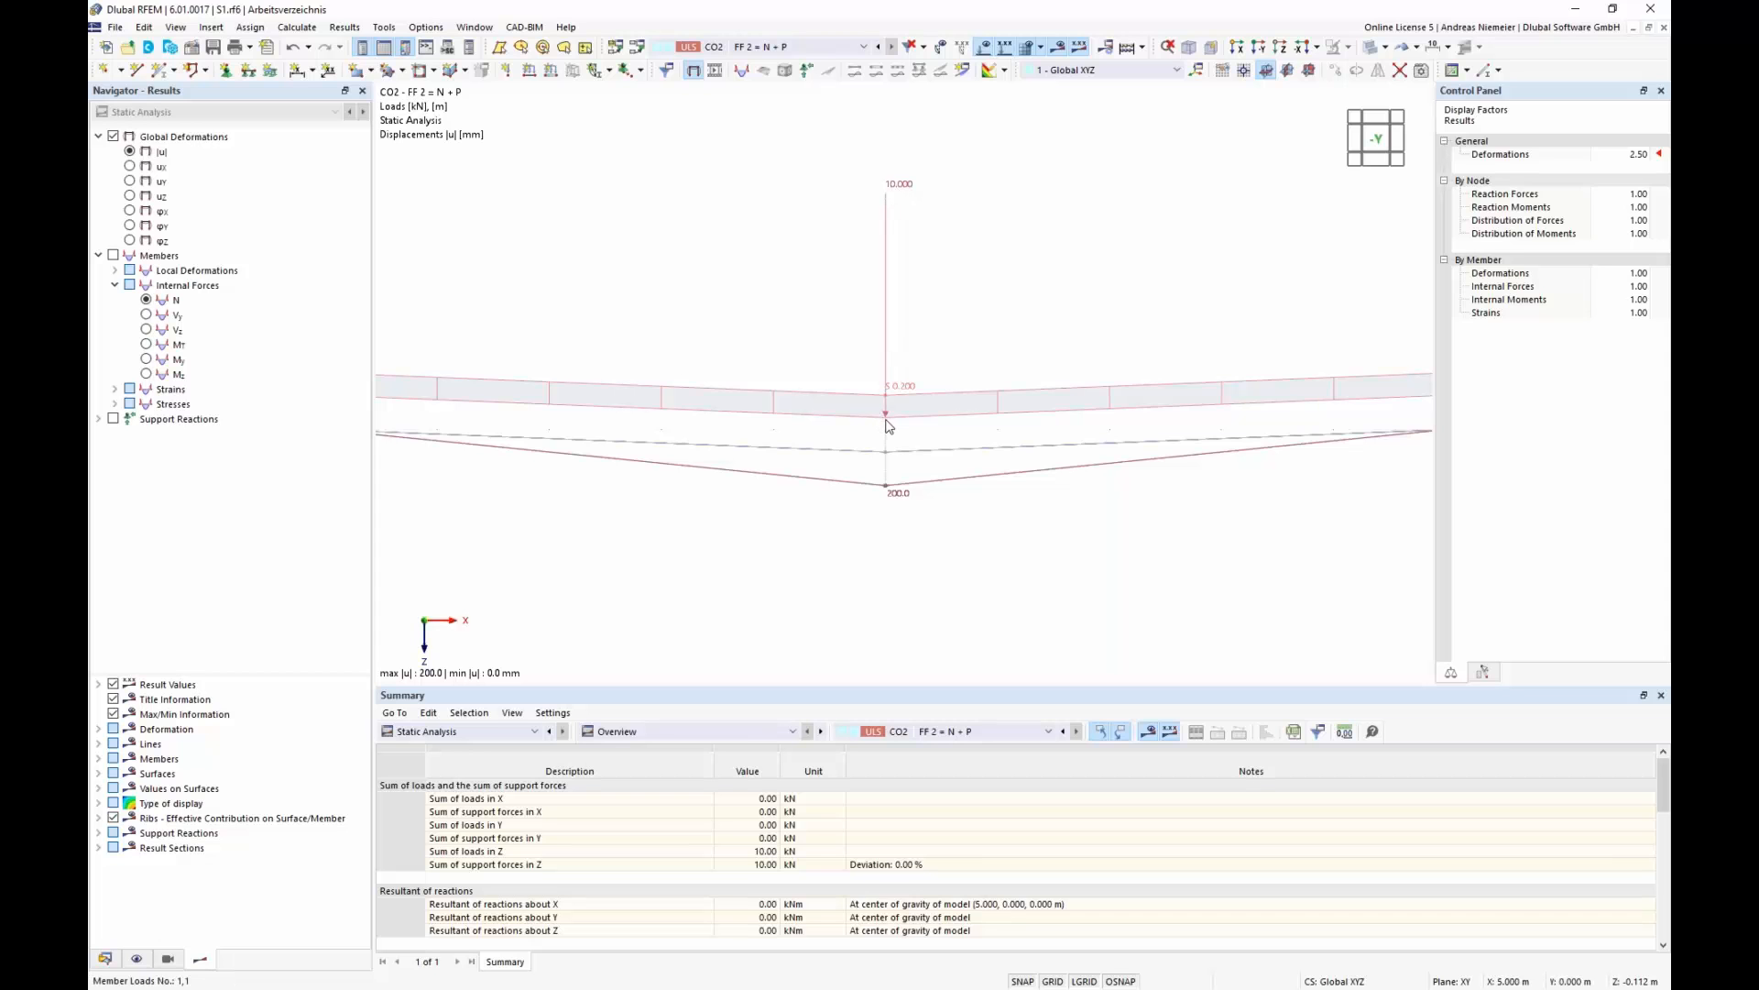
pyautogui.scroll(-1, 886, 427)
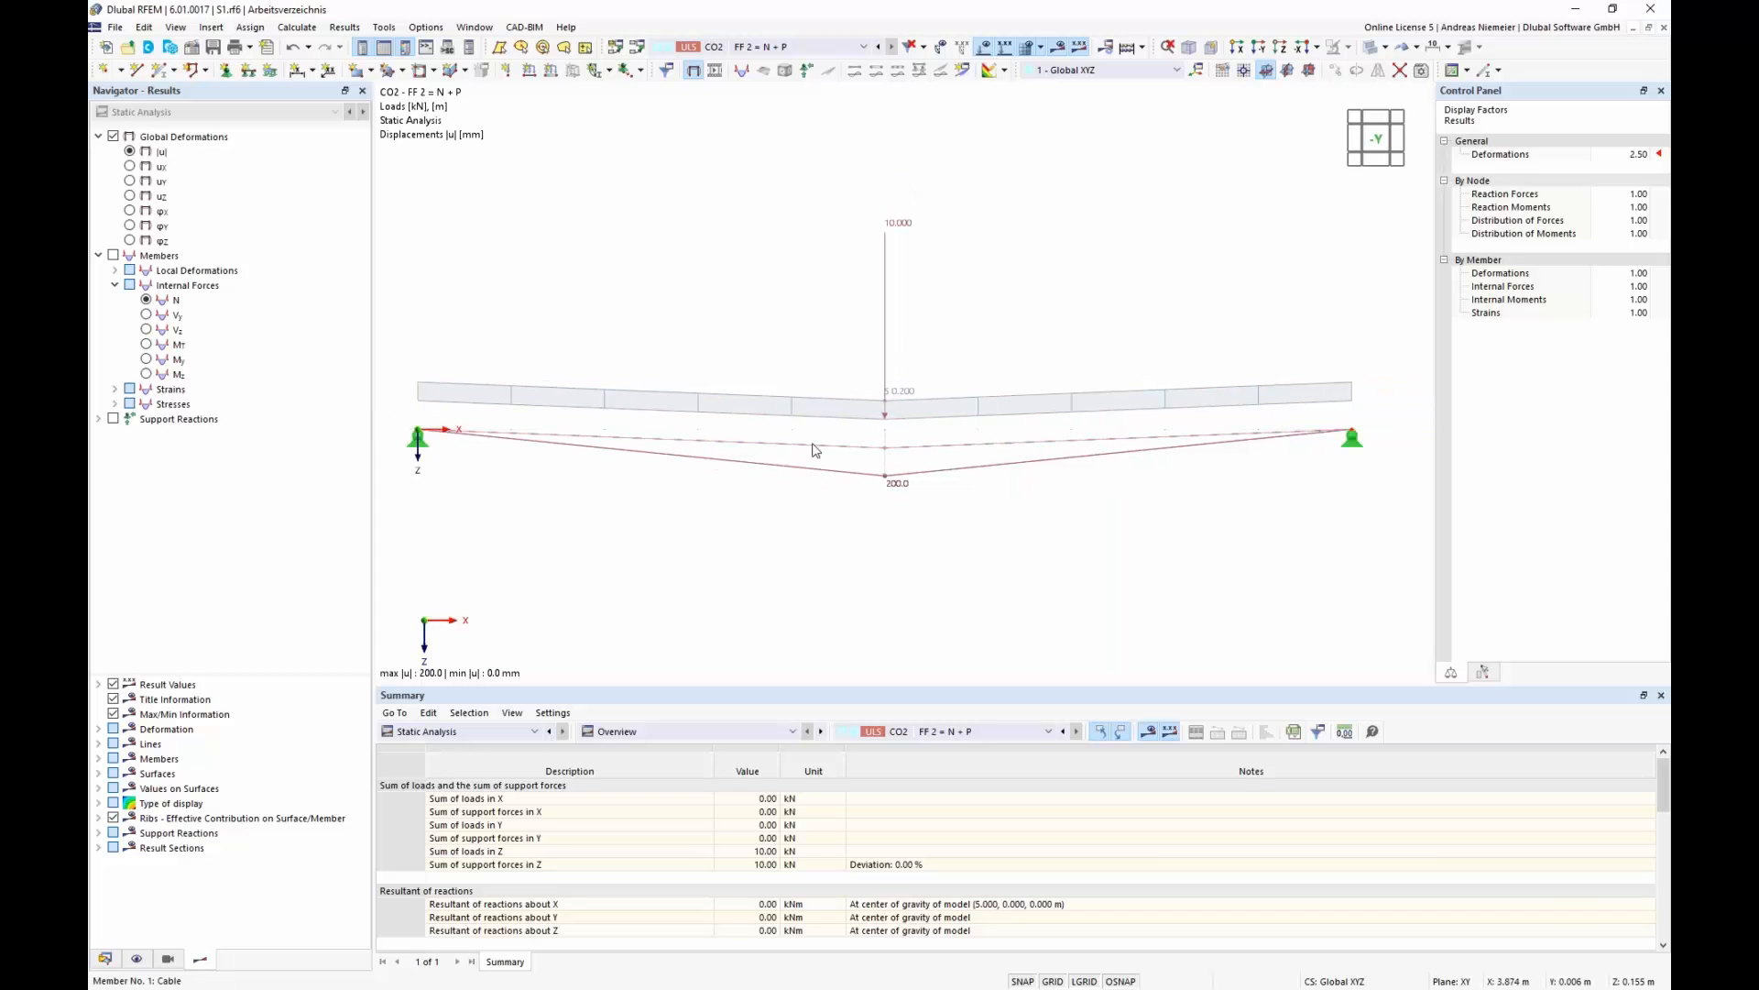
pyautogui.click(146, 300)
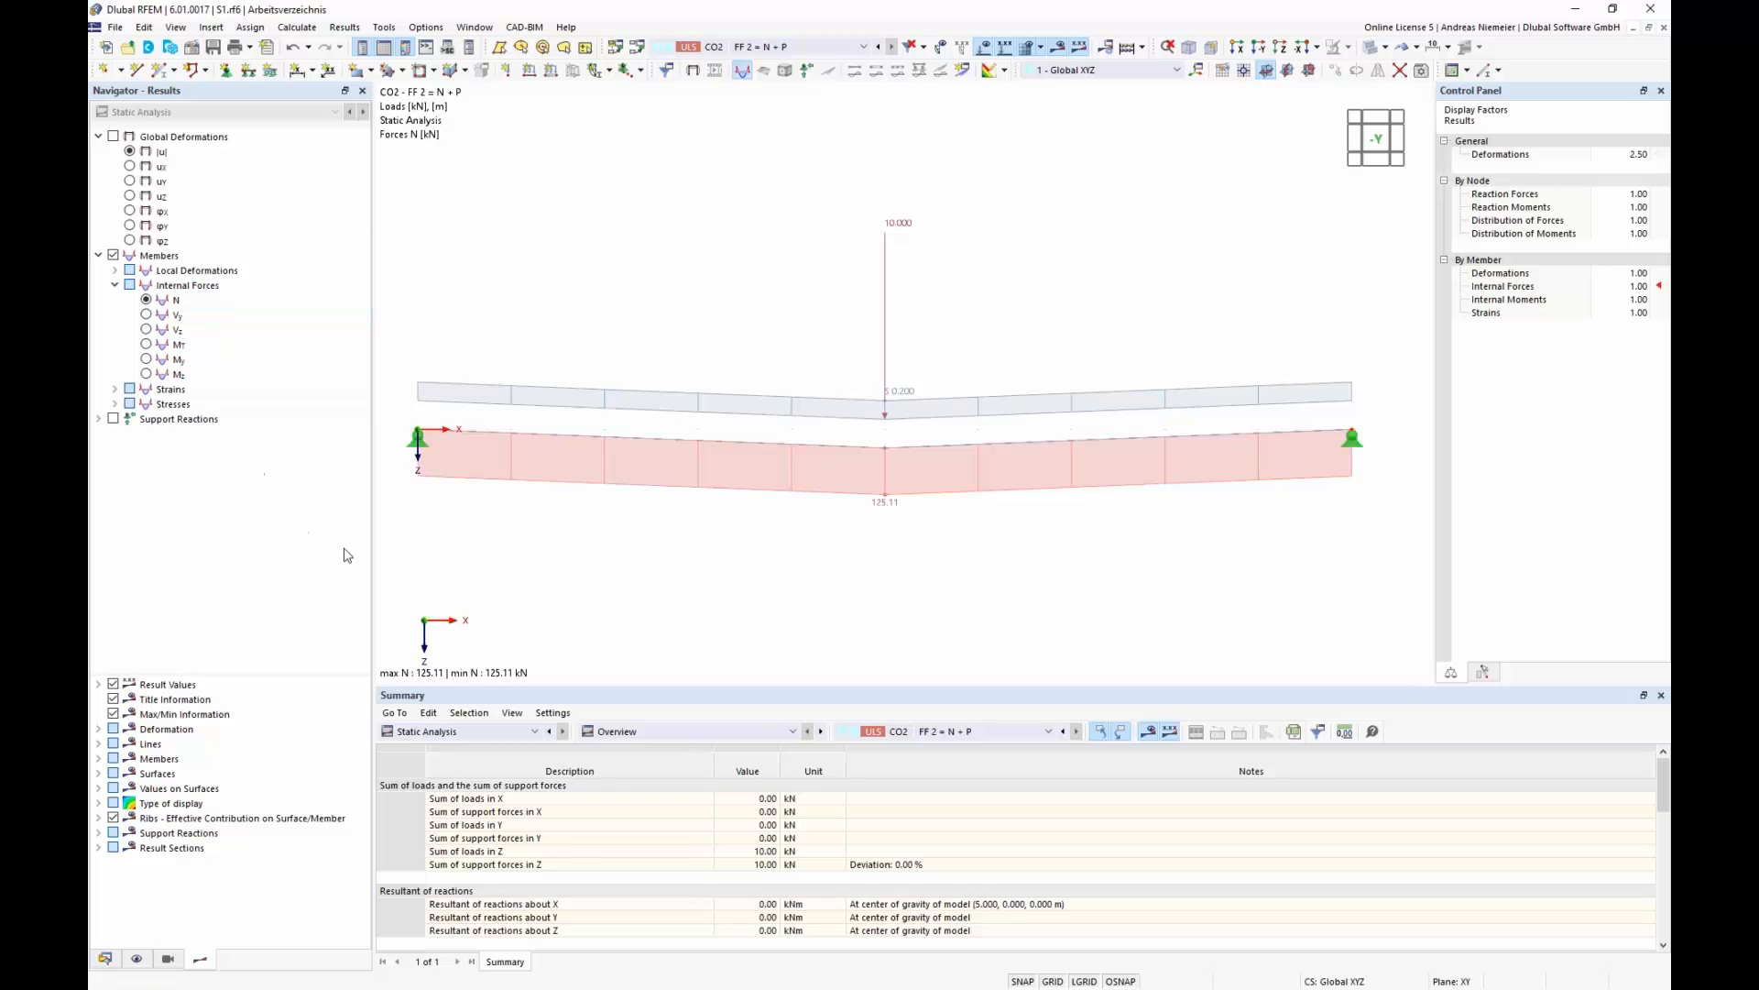
pyautogui.click(877, 49)
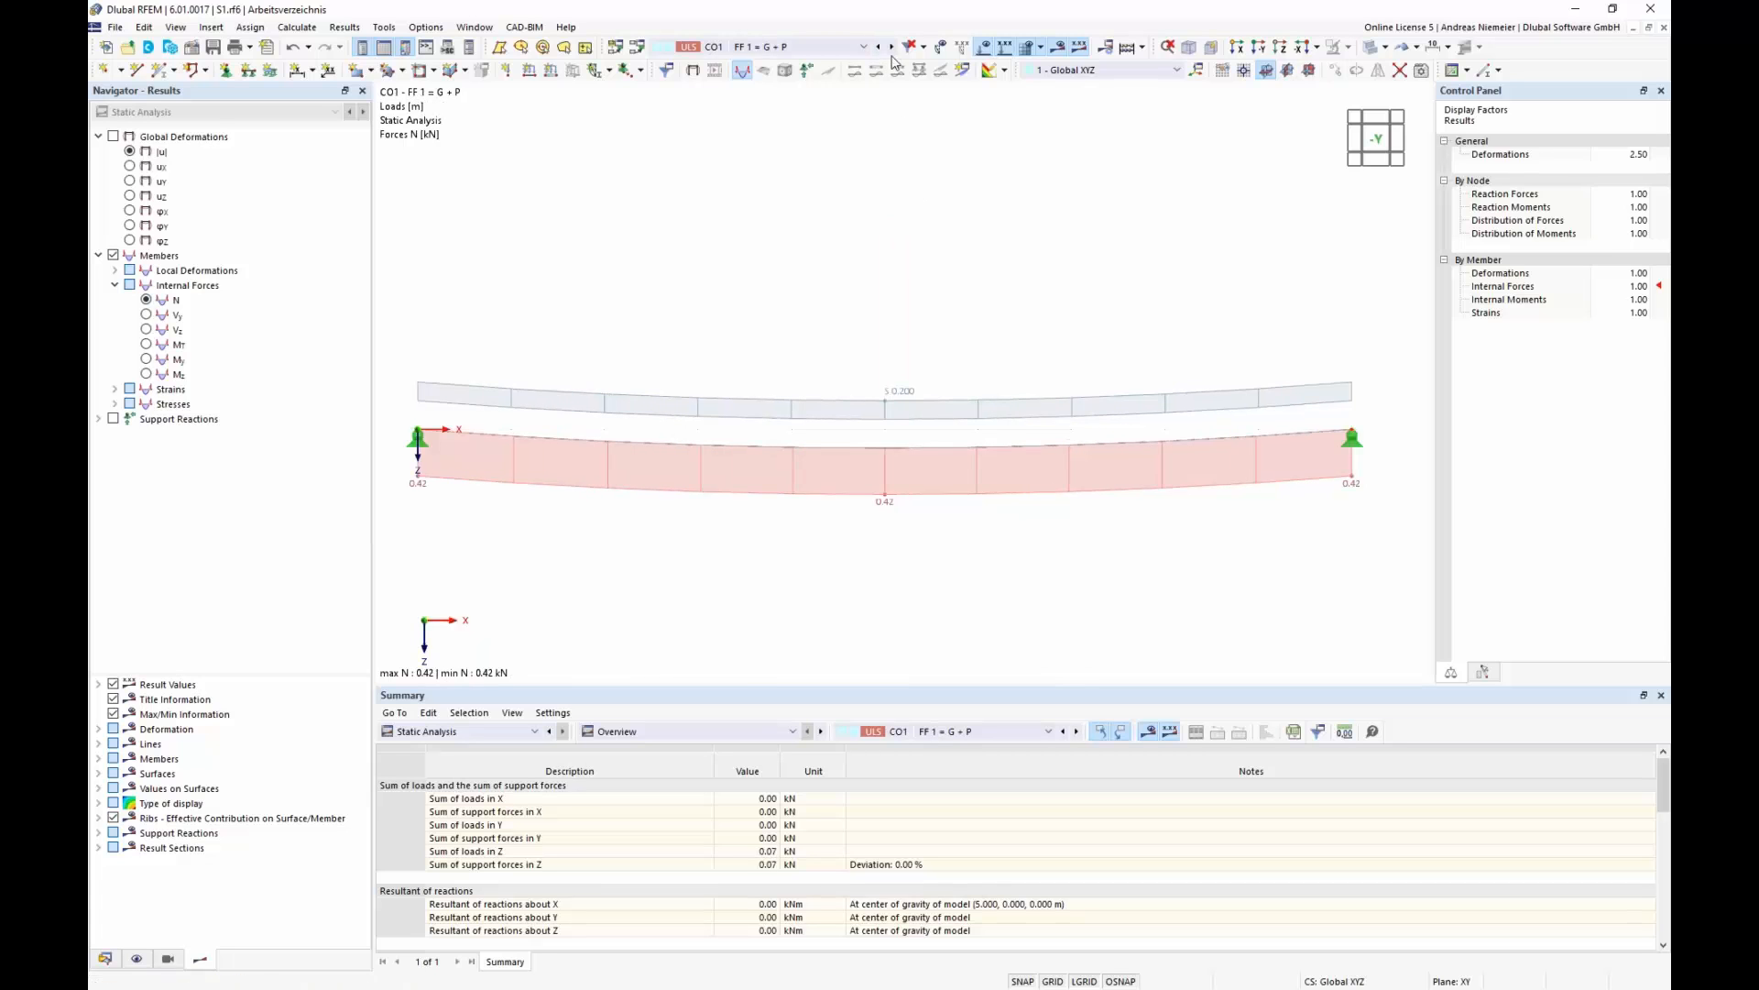
pyautogui.click(891, 47)
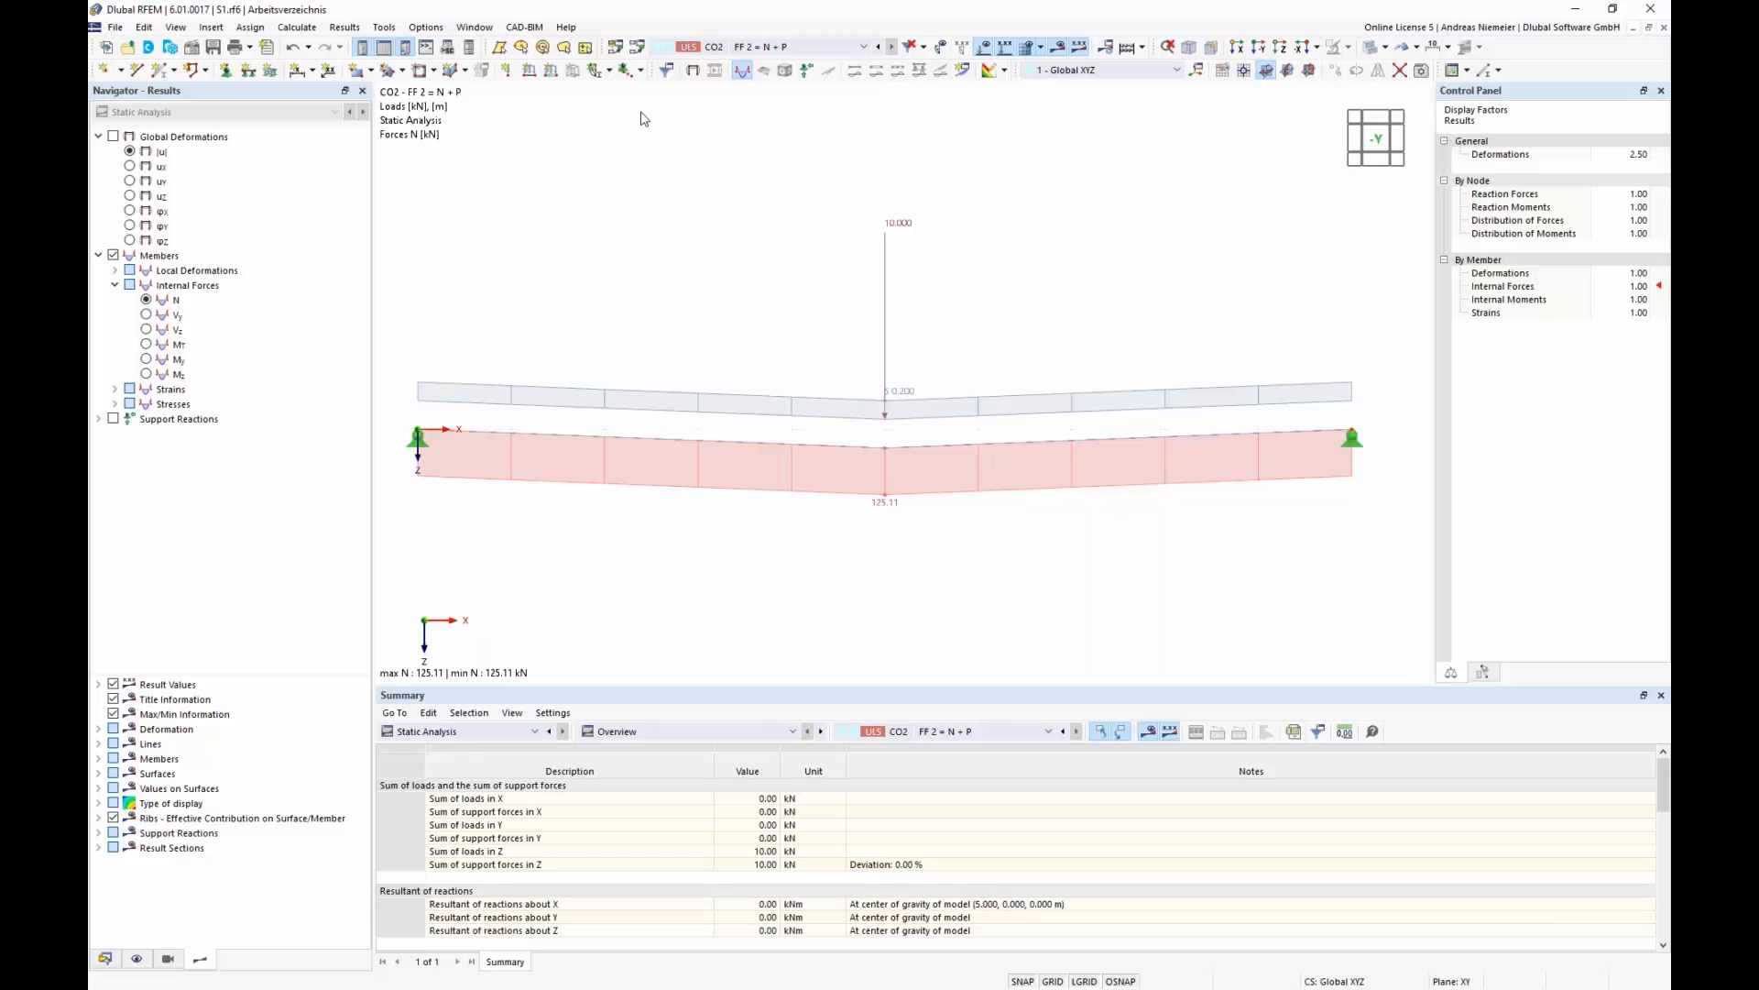
# - Copy load combination CO1 and set the factor of load case LC1 to 1.35 in the copy
pyautogui.click(637, 47)
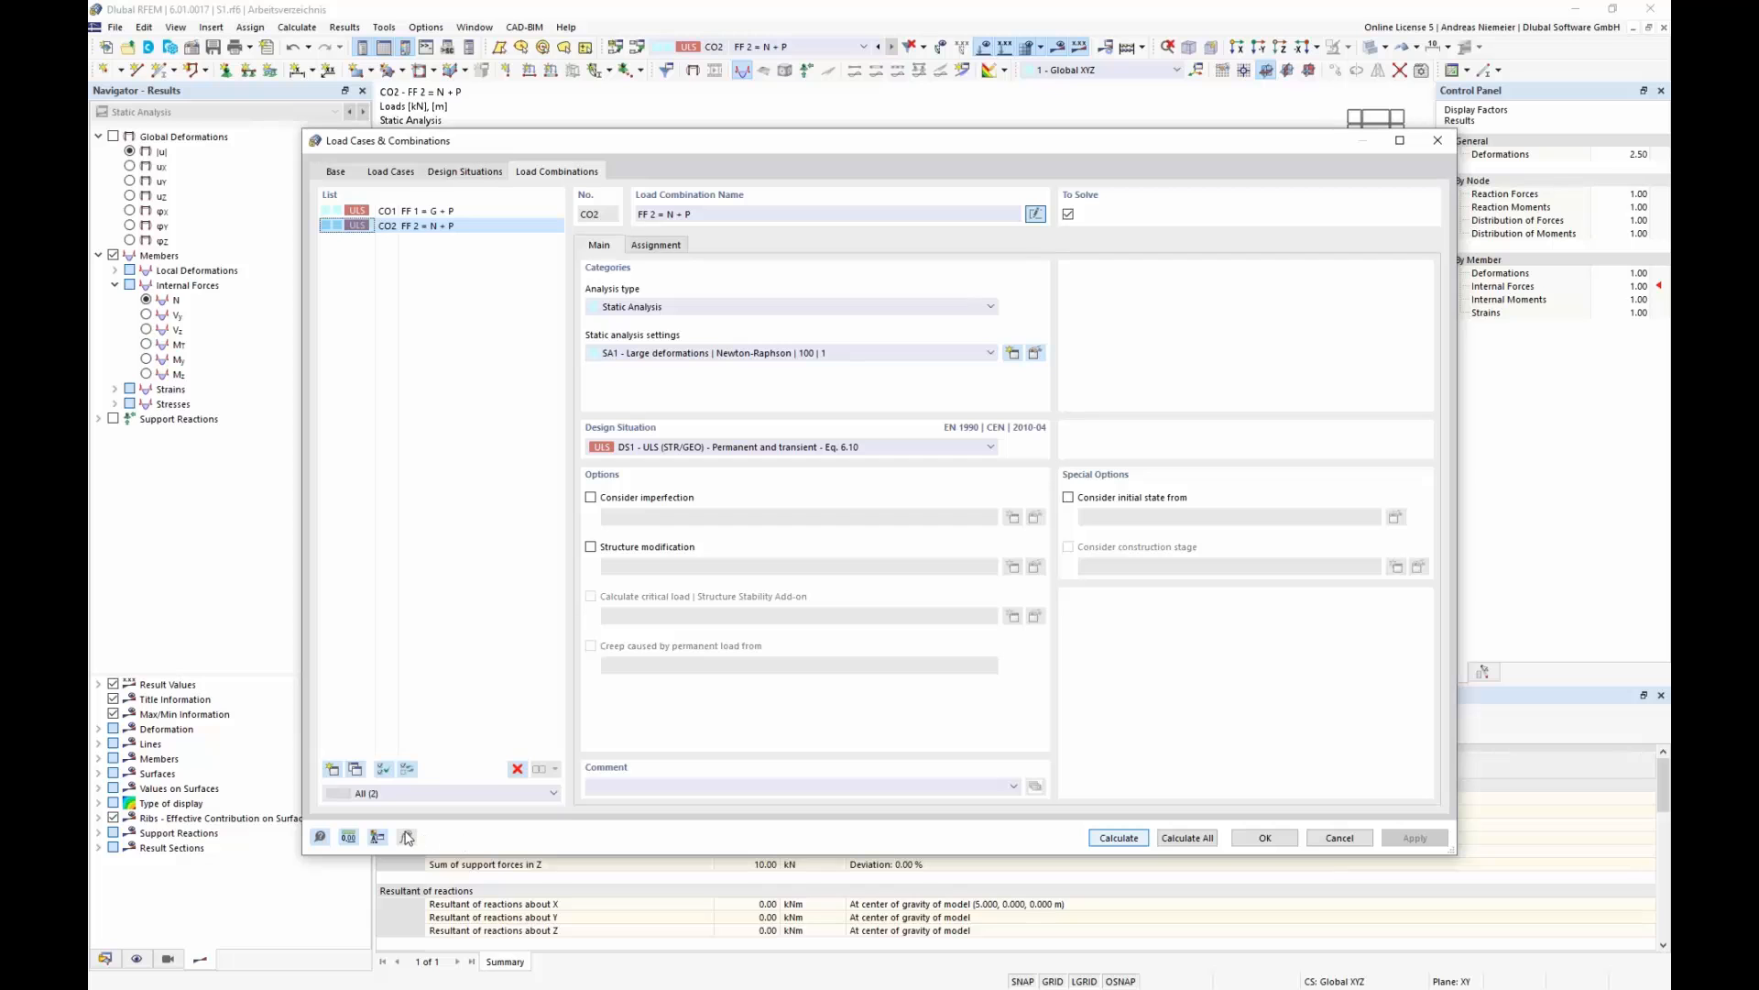
pyautogui.click(413, 211)
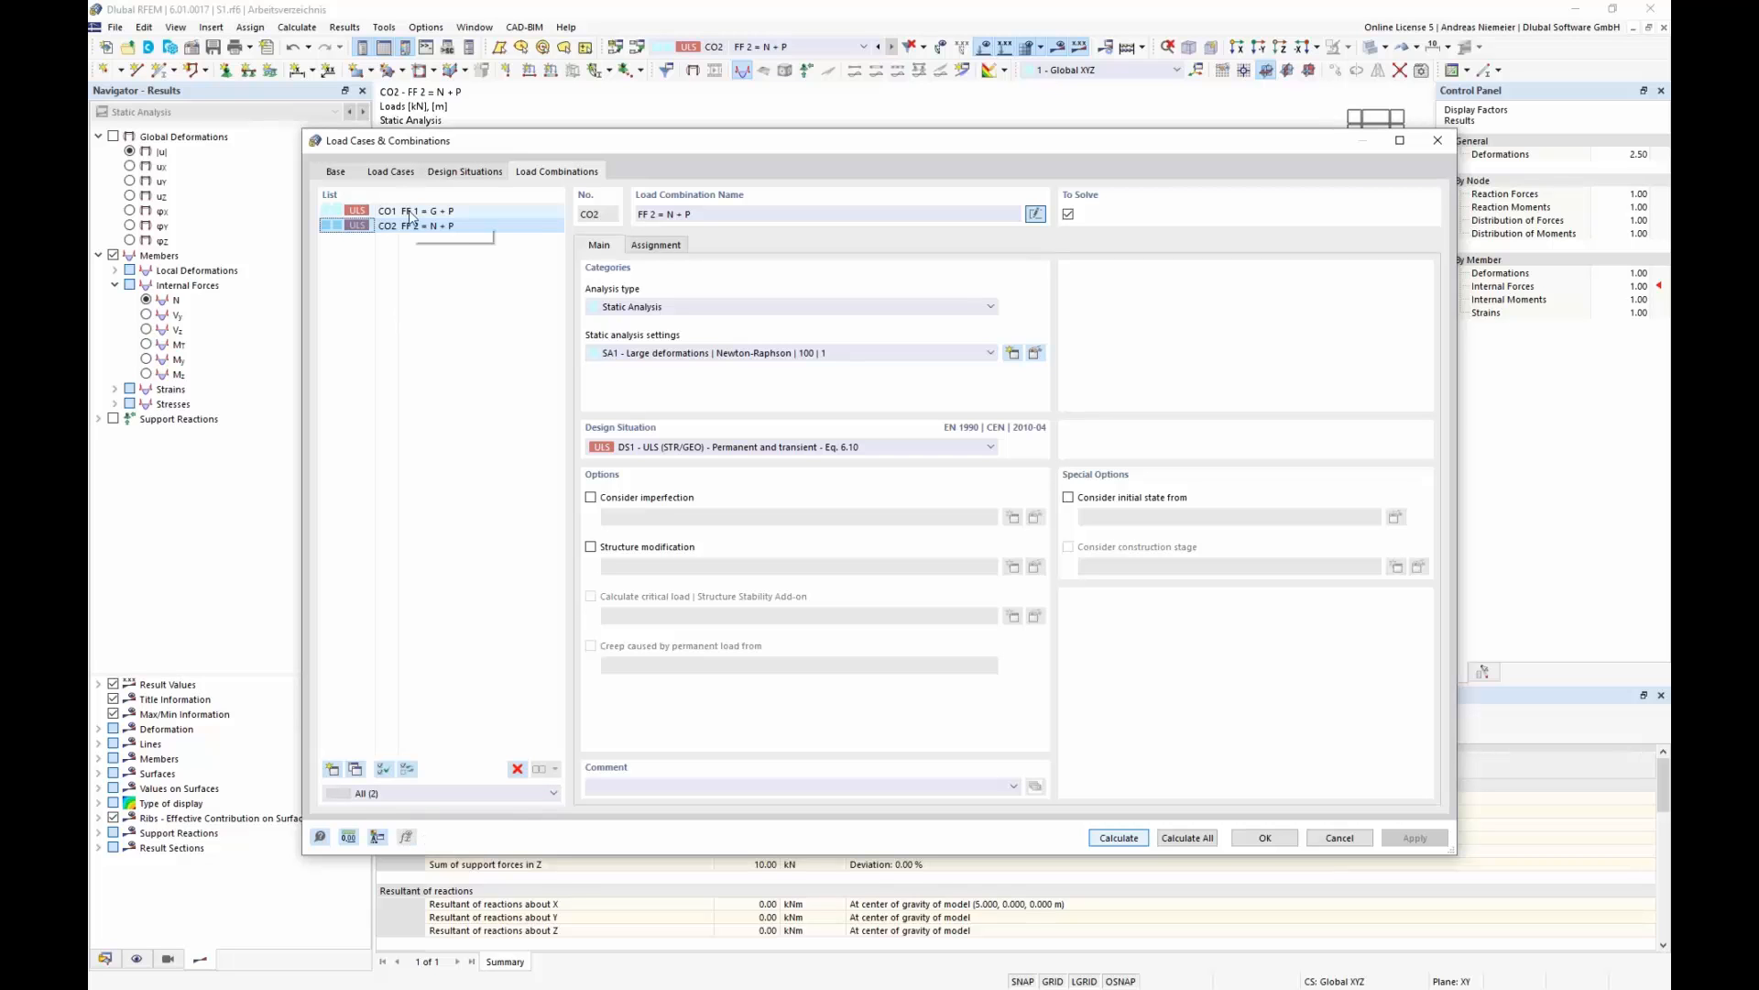
pyautogui.click(355, 769)
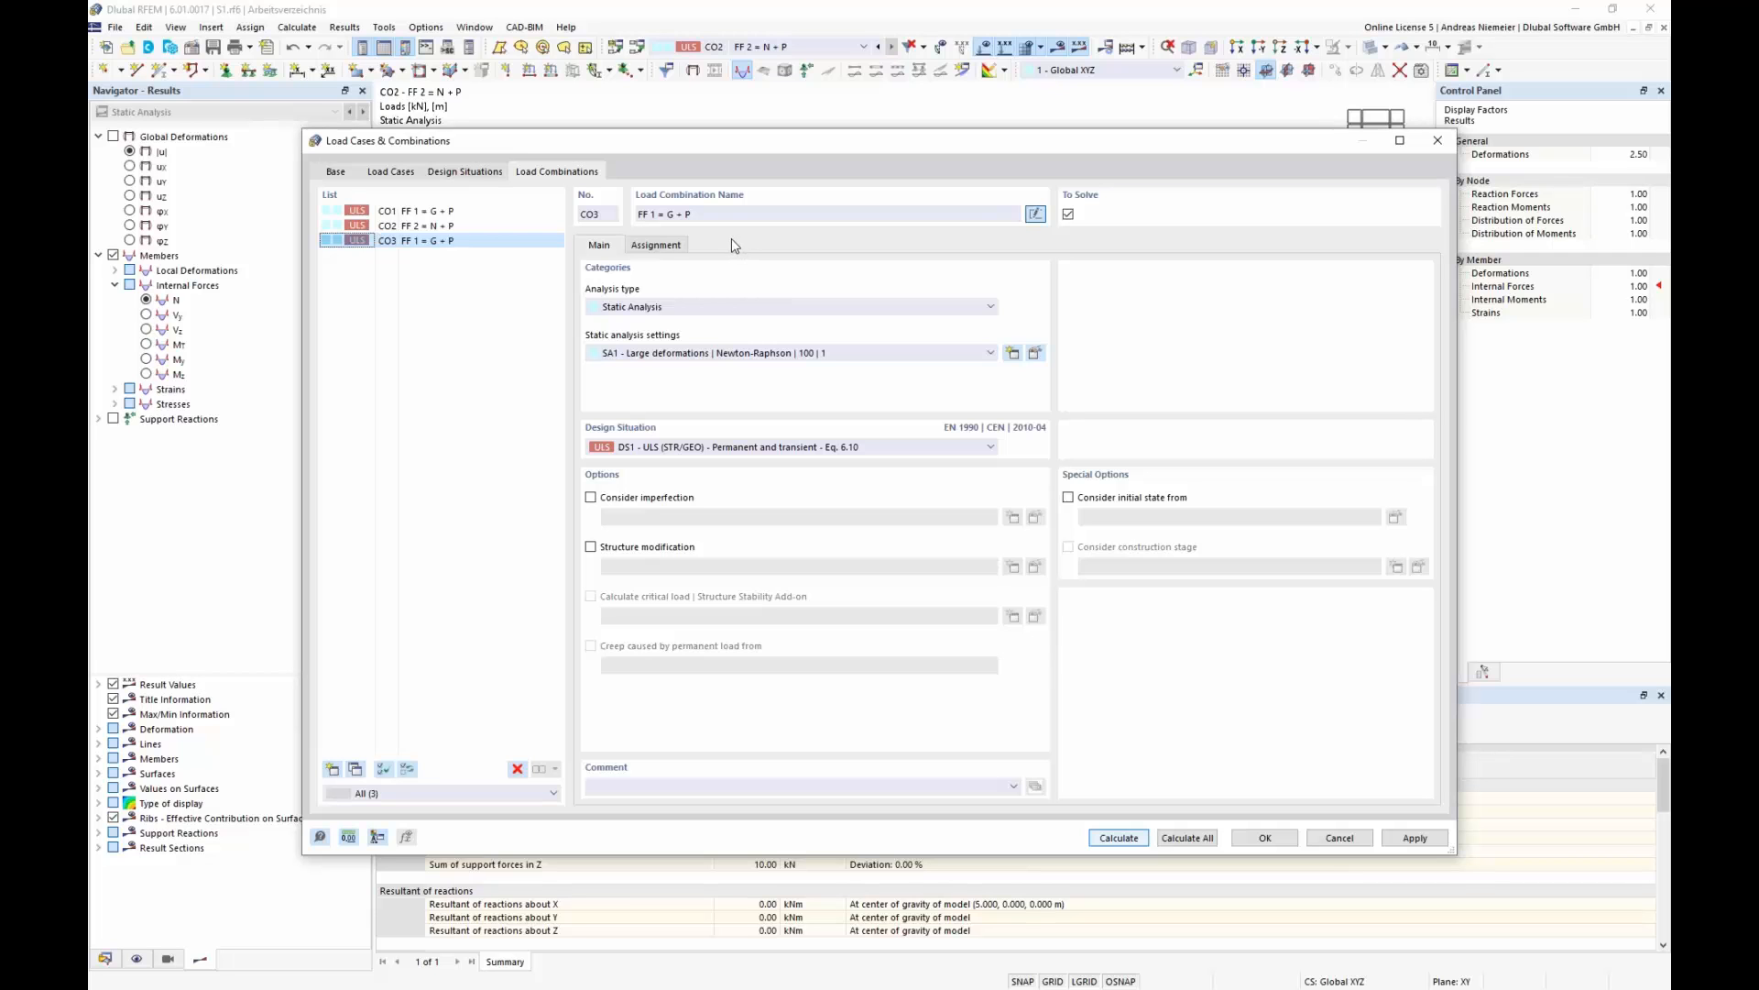
pyautogui.click(658, 246)
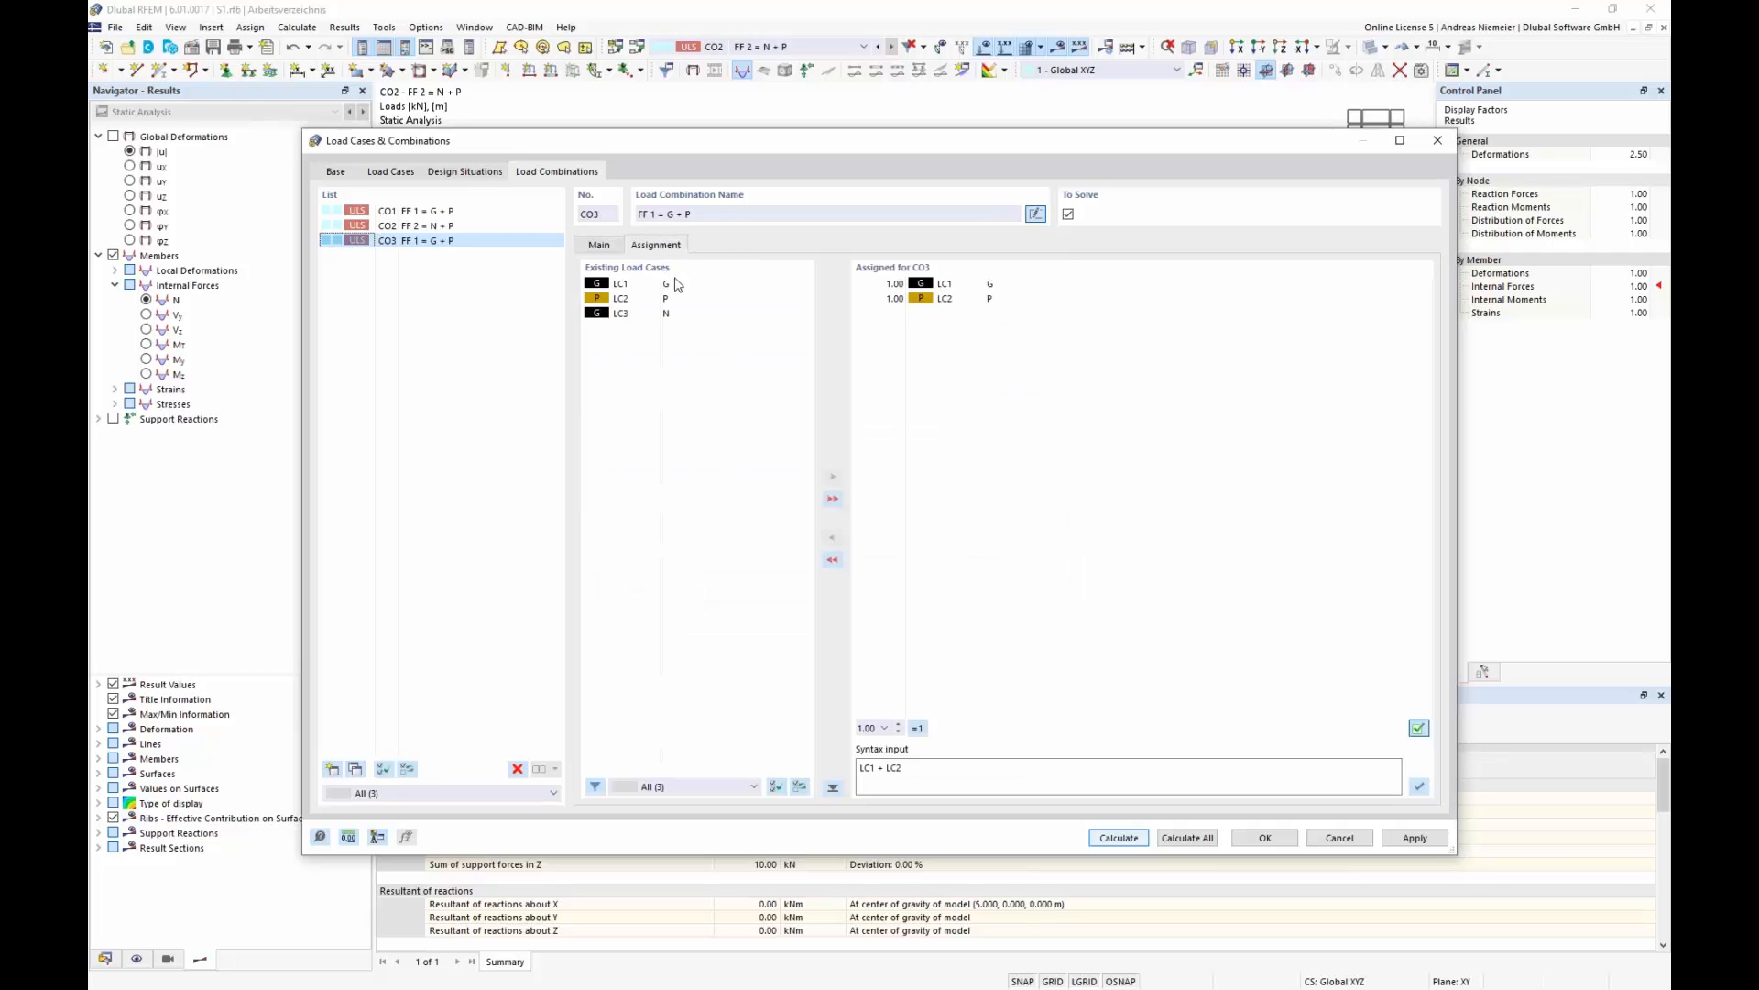
pyautogui.click(887, 287)
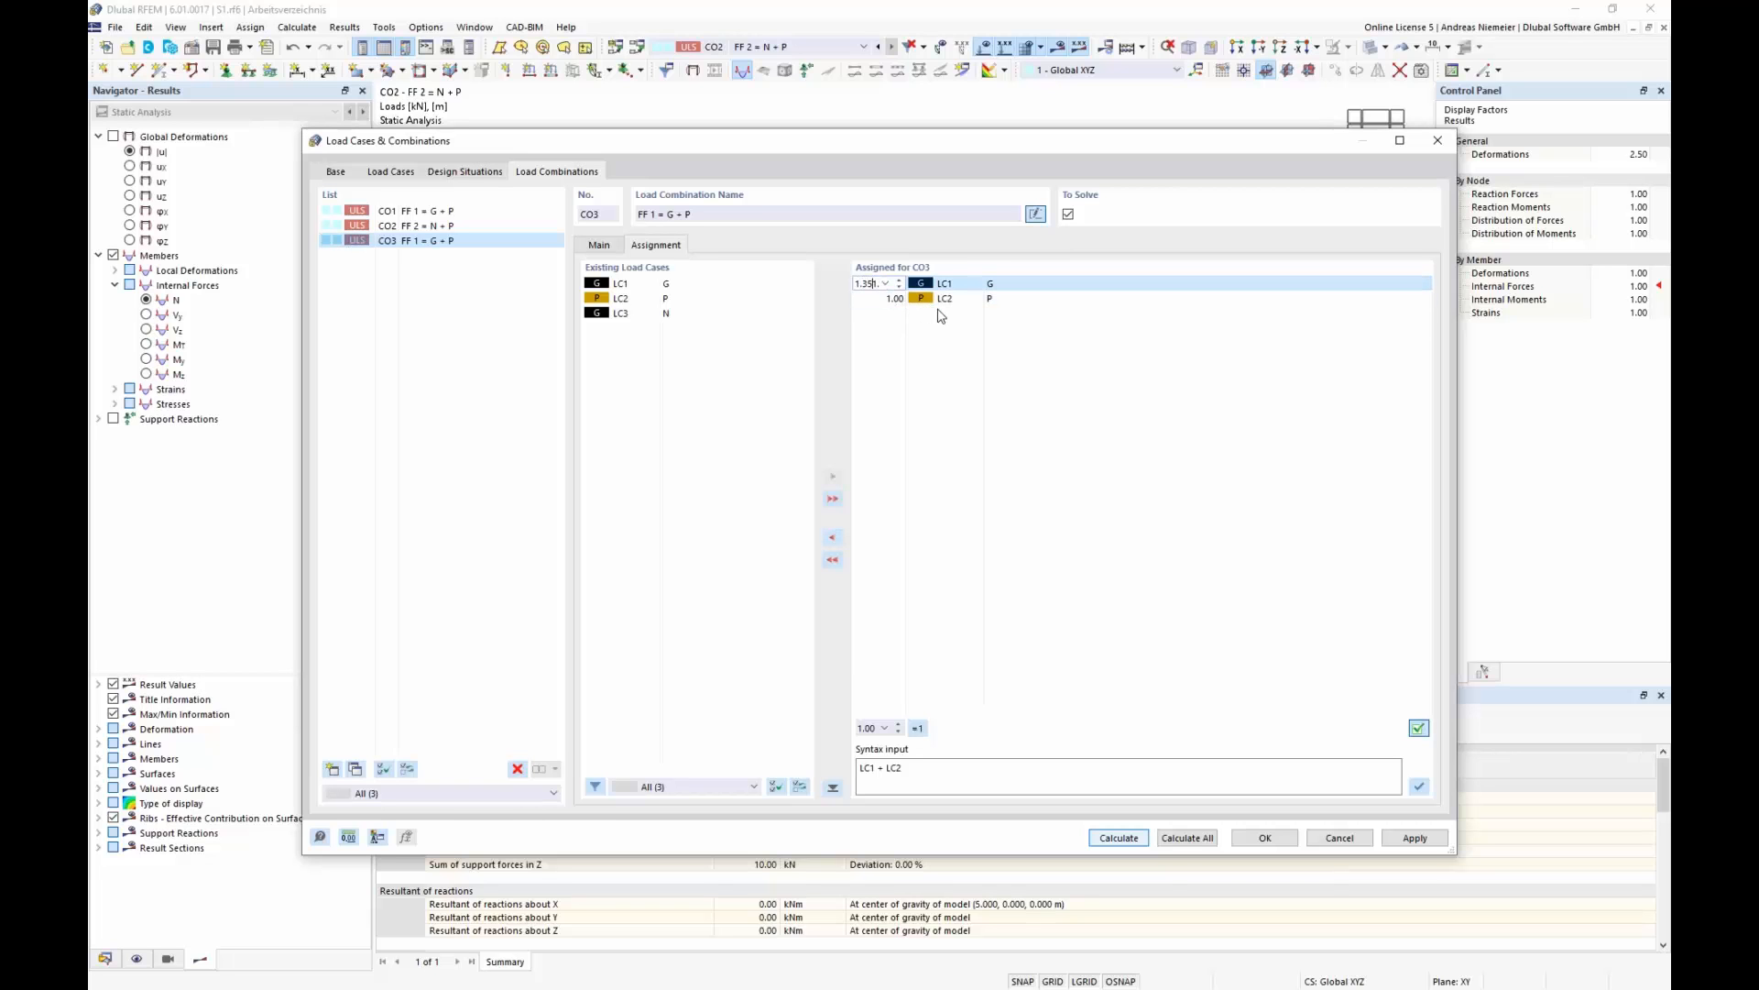
pyautogui.click(942, 303)
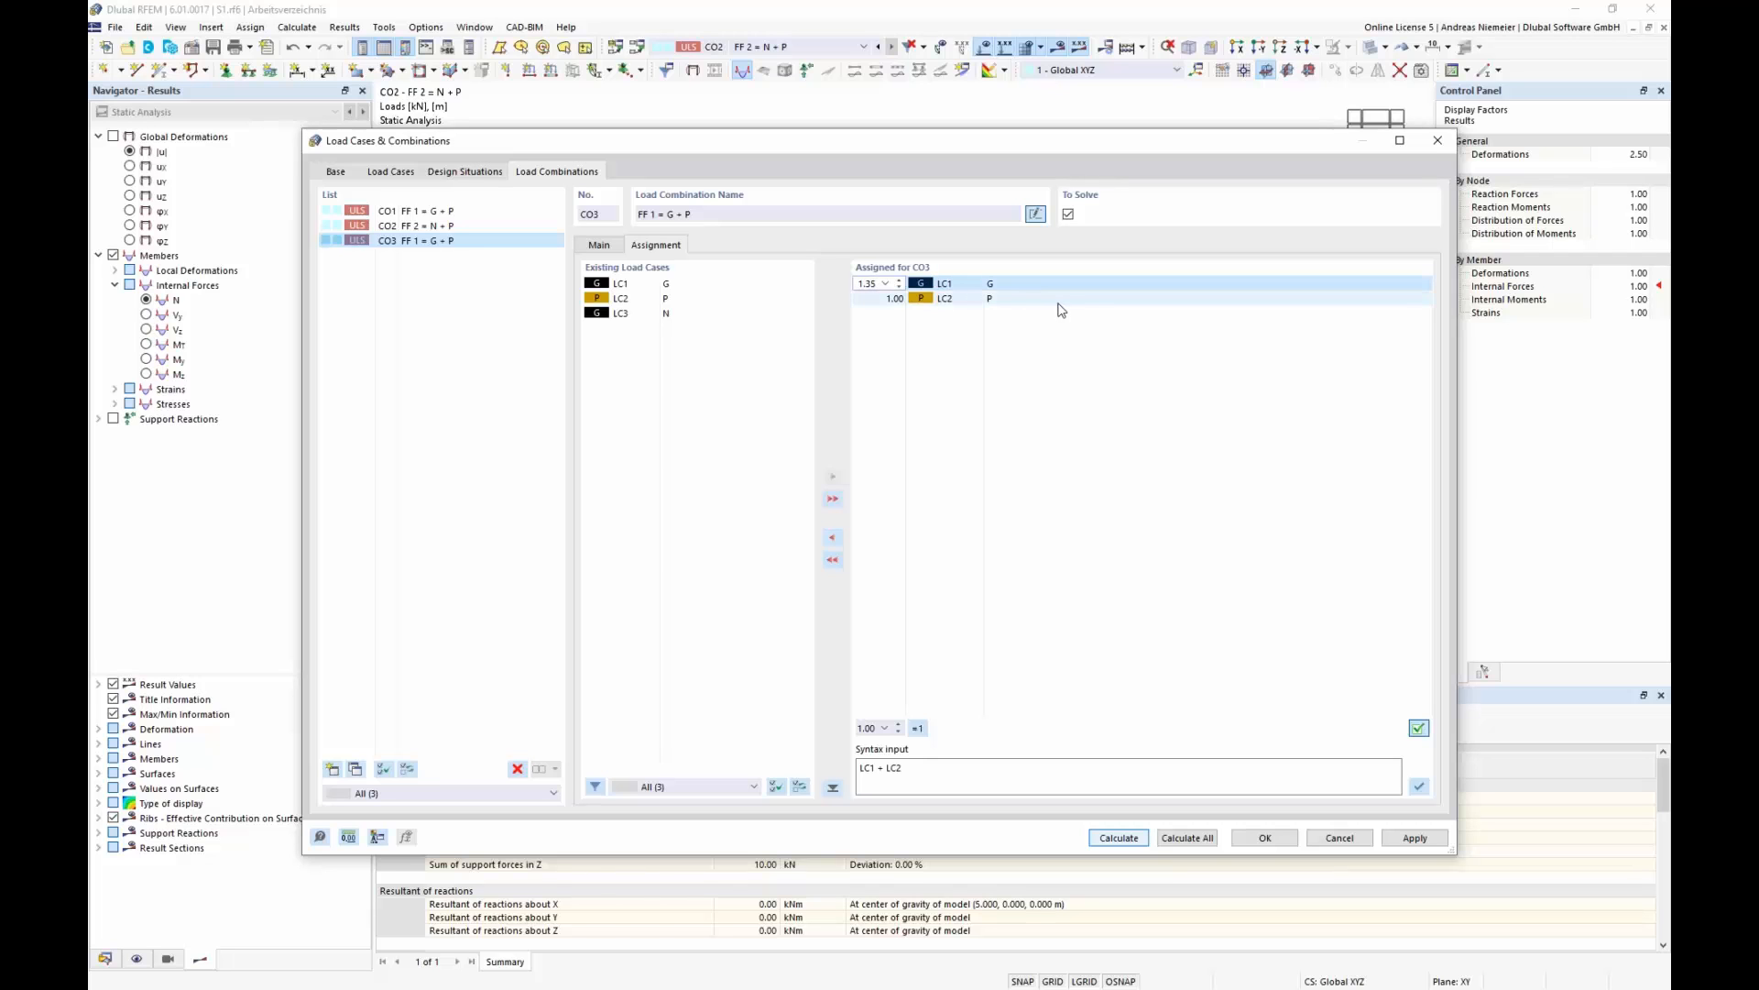
# - Rename load combination CO3 as "FF 1 = 1,35 G + P" and calculate it
pyautogui.click(664, 218)
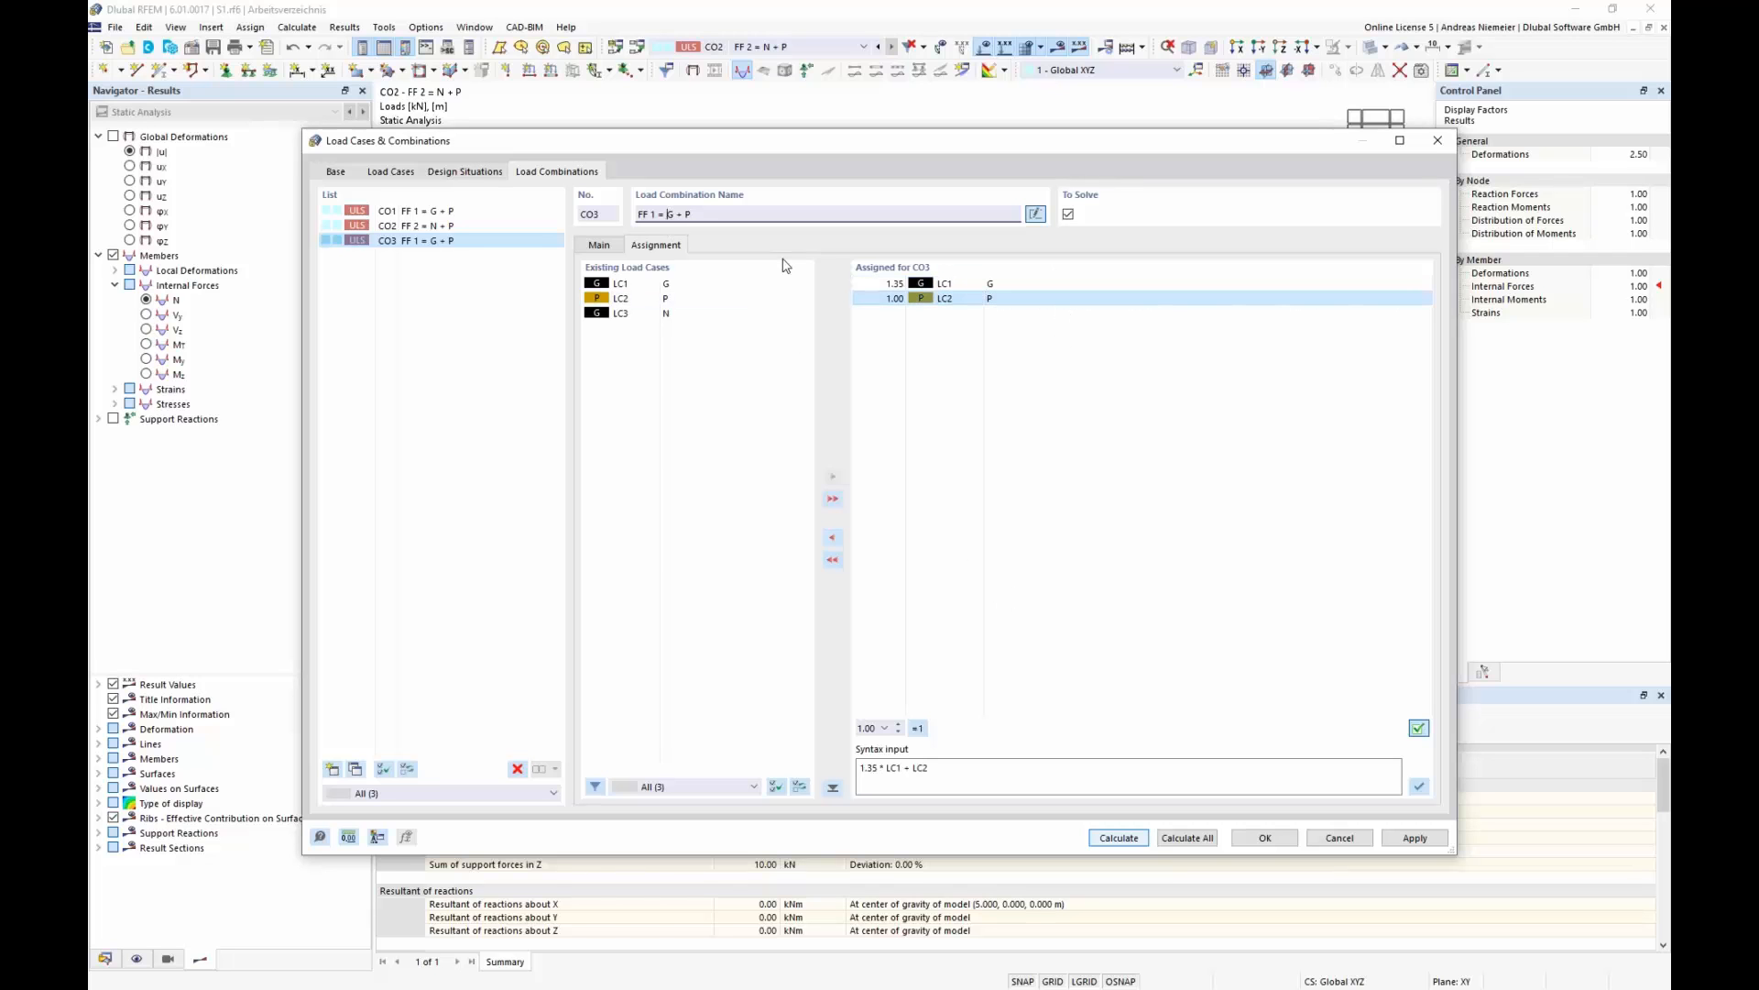
pyautogui.write('1,35')
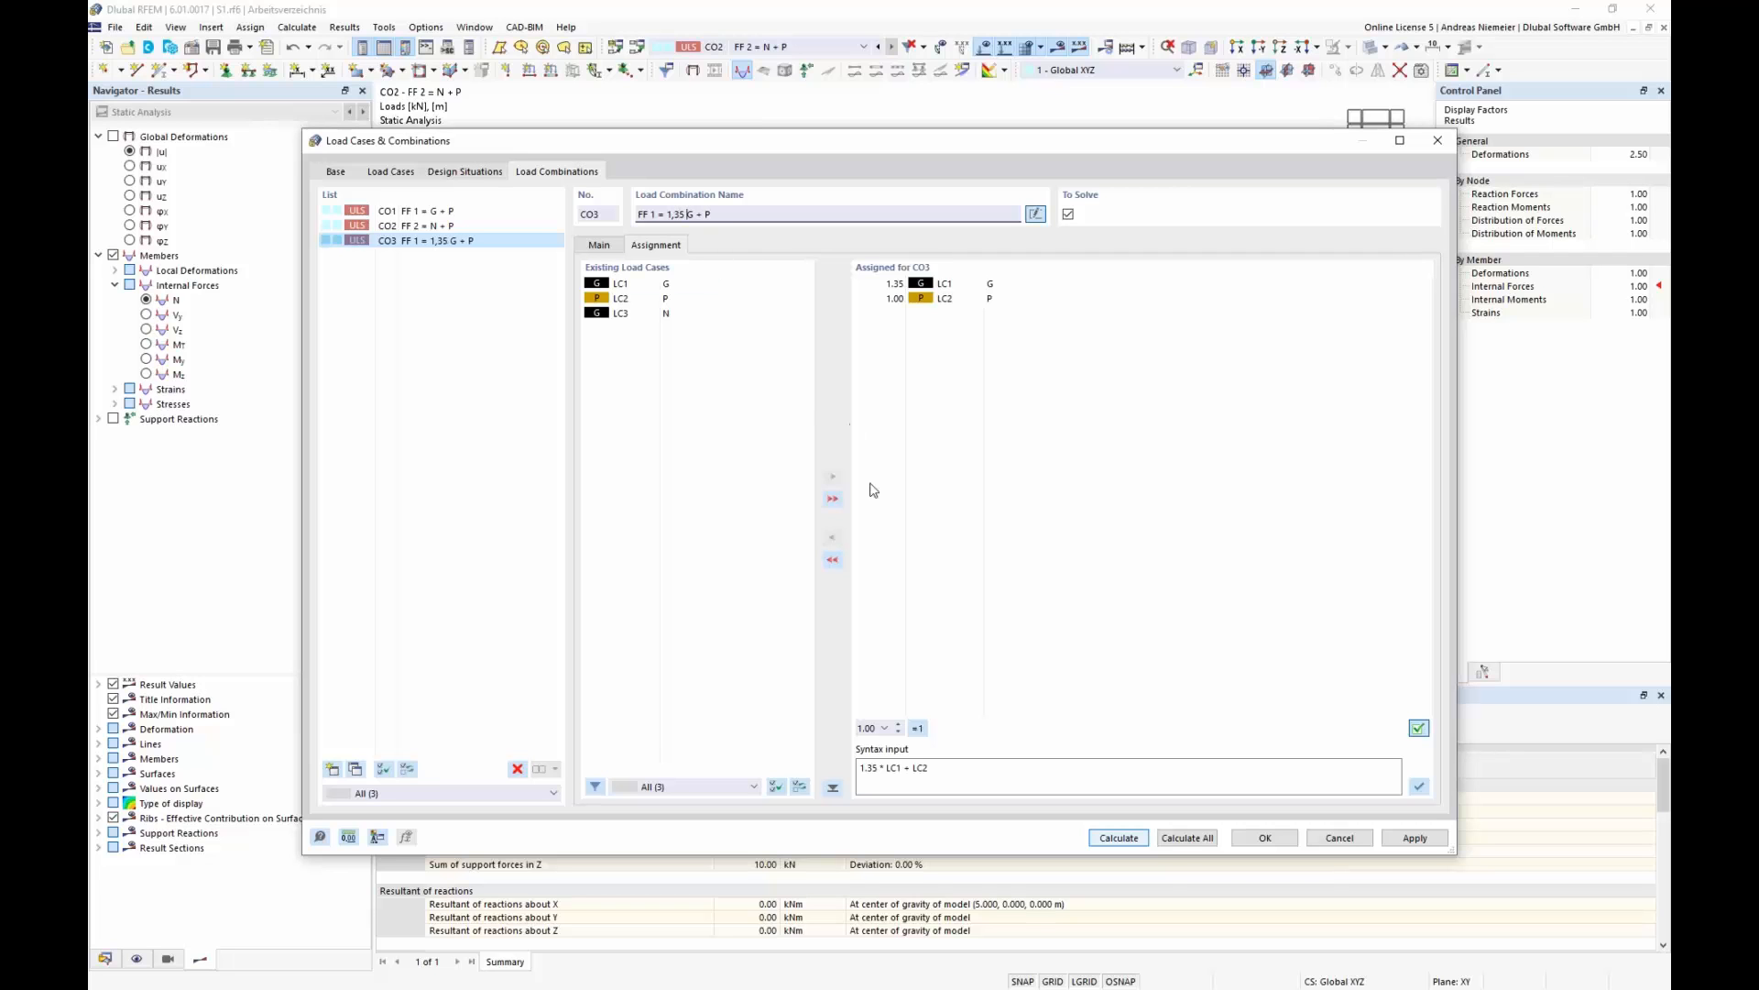
pyautogui.click(1124, 839)
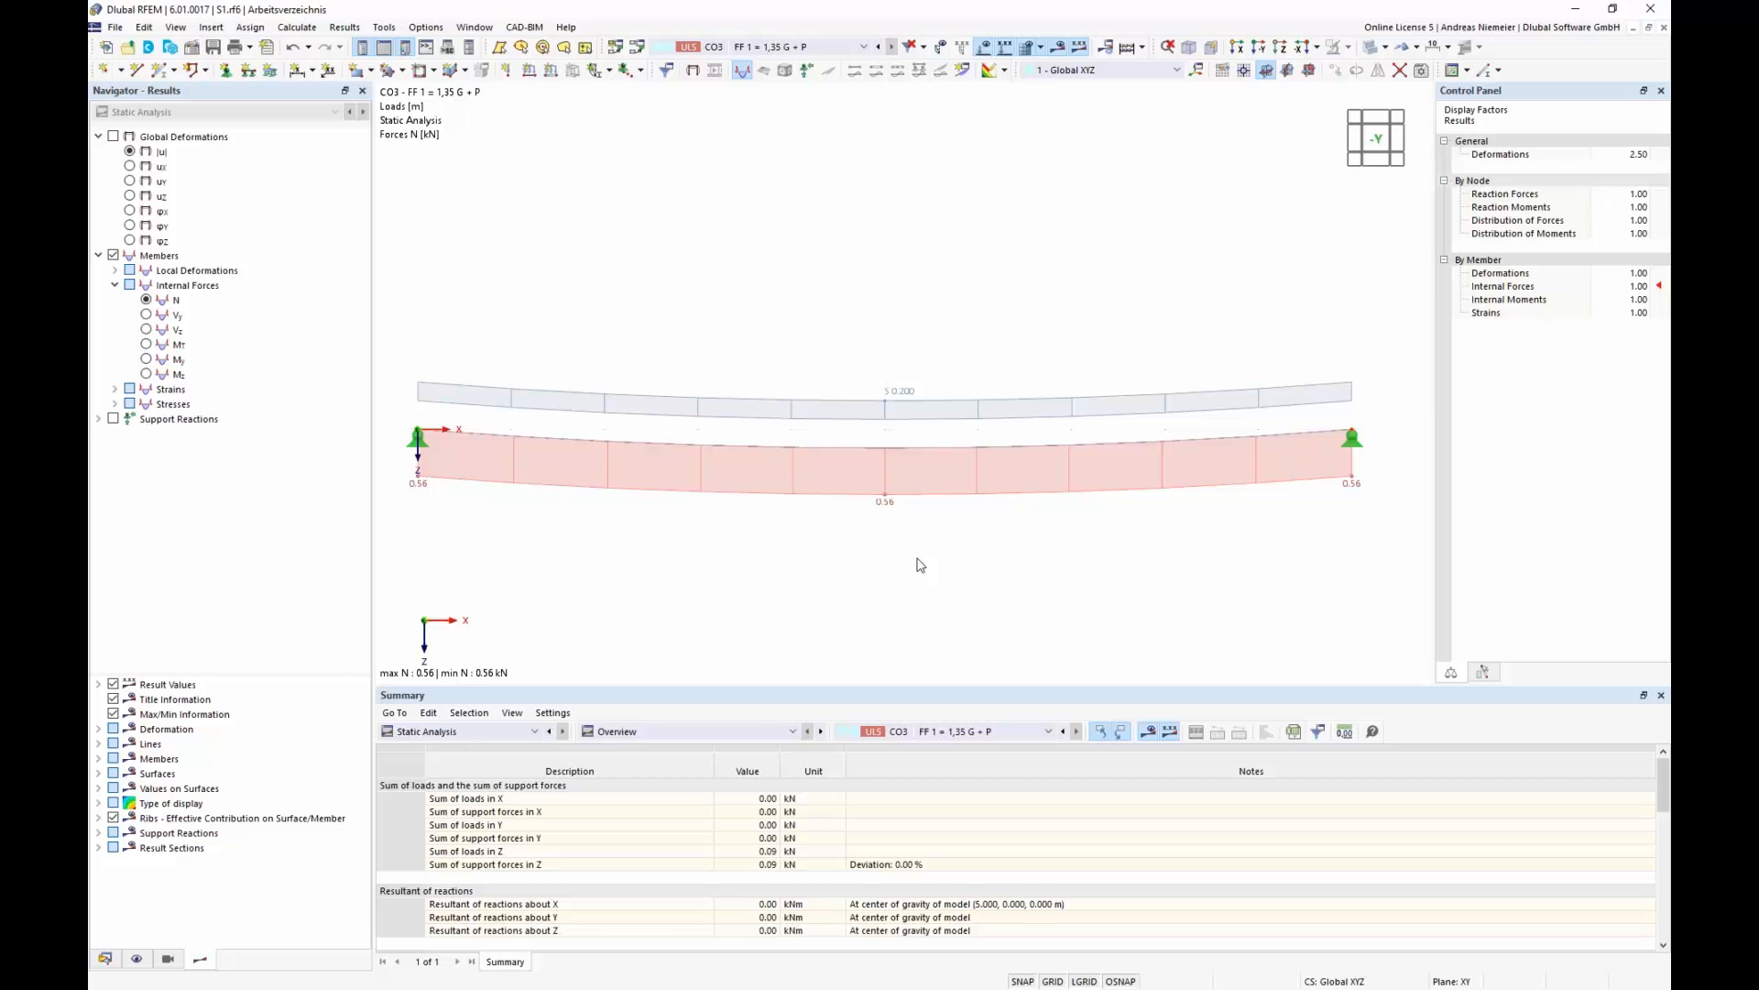
# - Copy load combination CO3 and set the factor of prestress load case LC2 to 1.35 in the copy
pyautogui.click(638, 46)
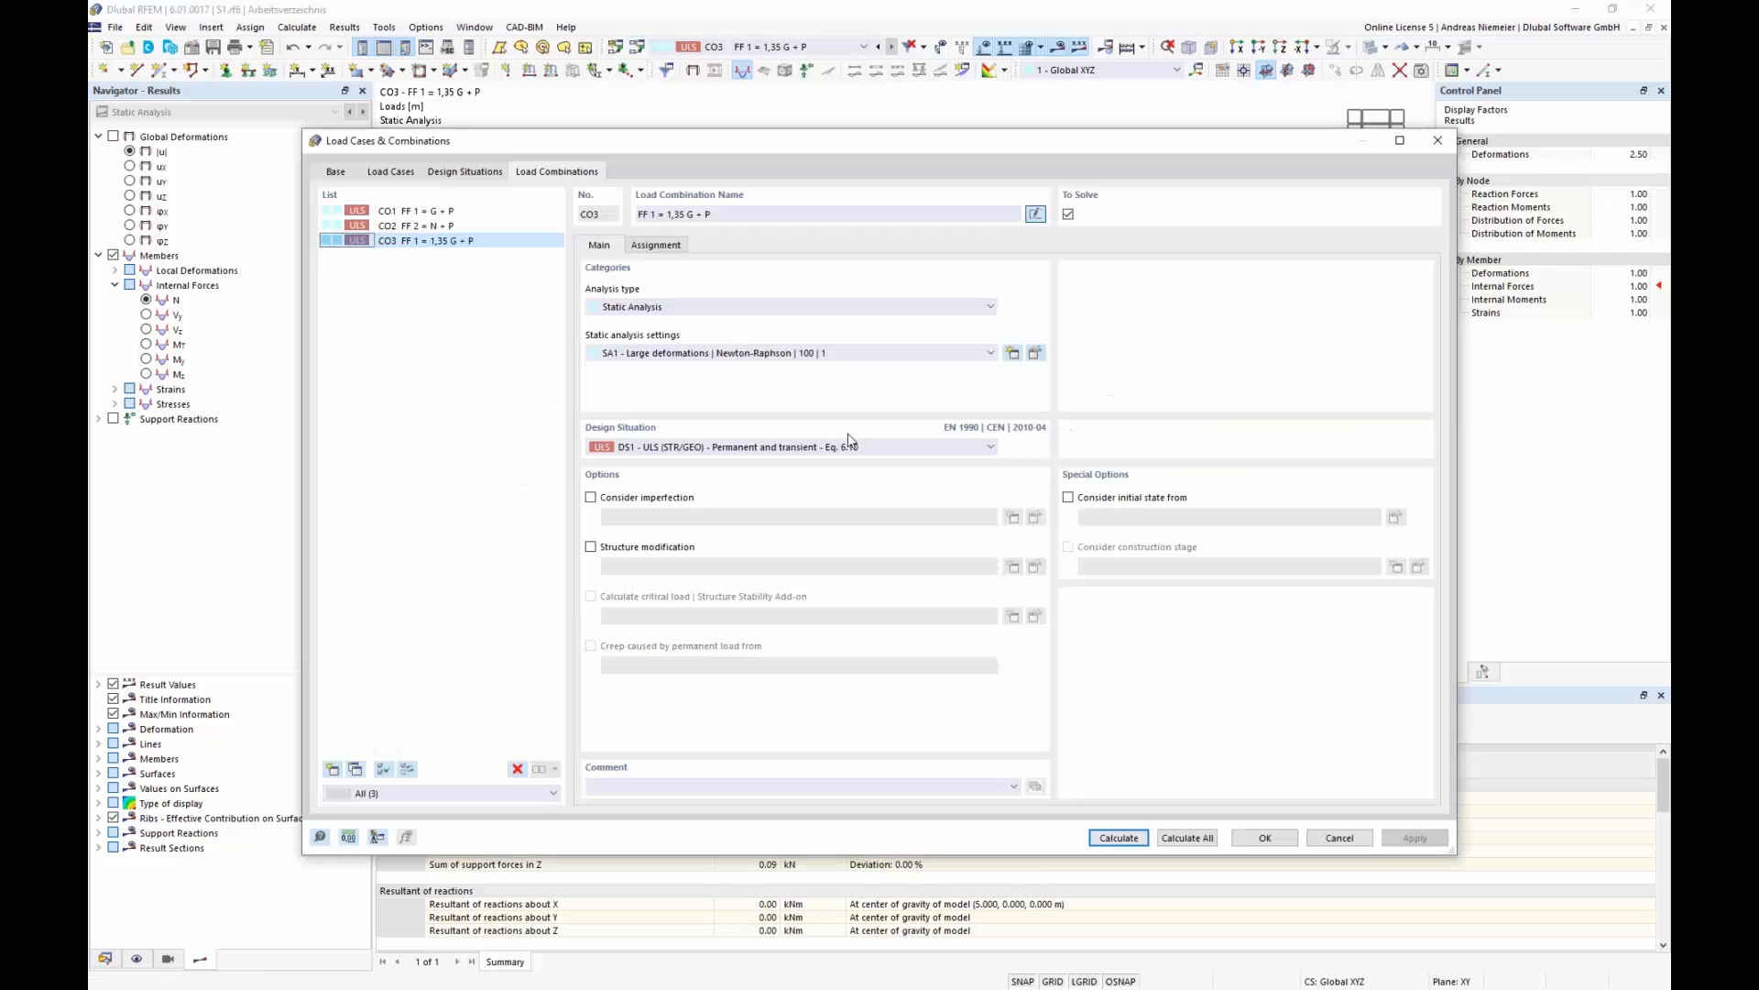
pyautogui.click(355, 771)
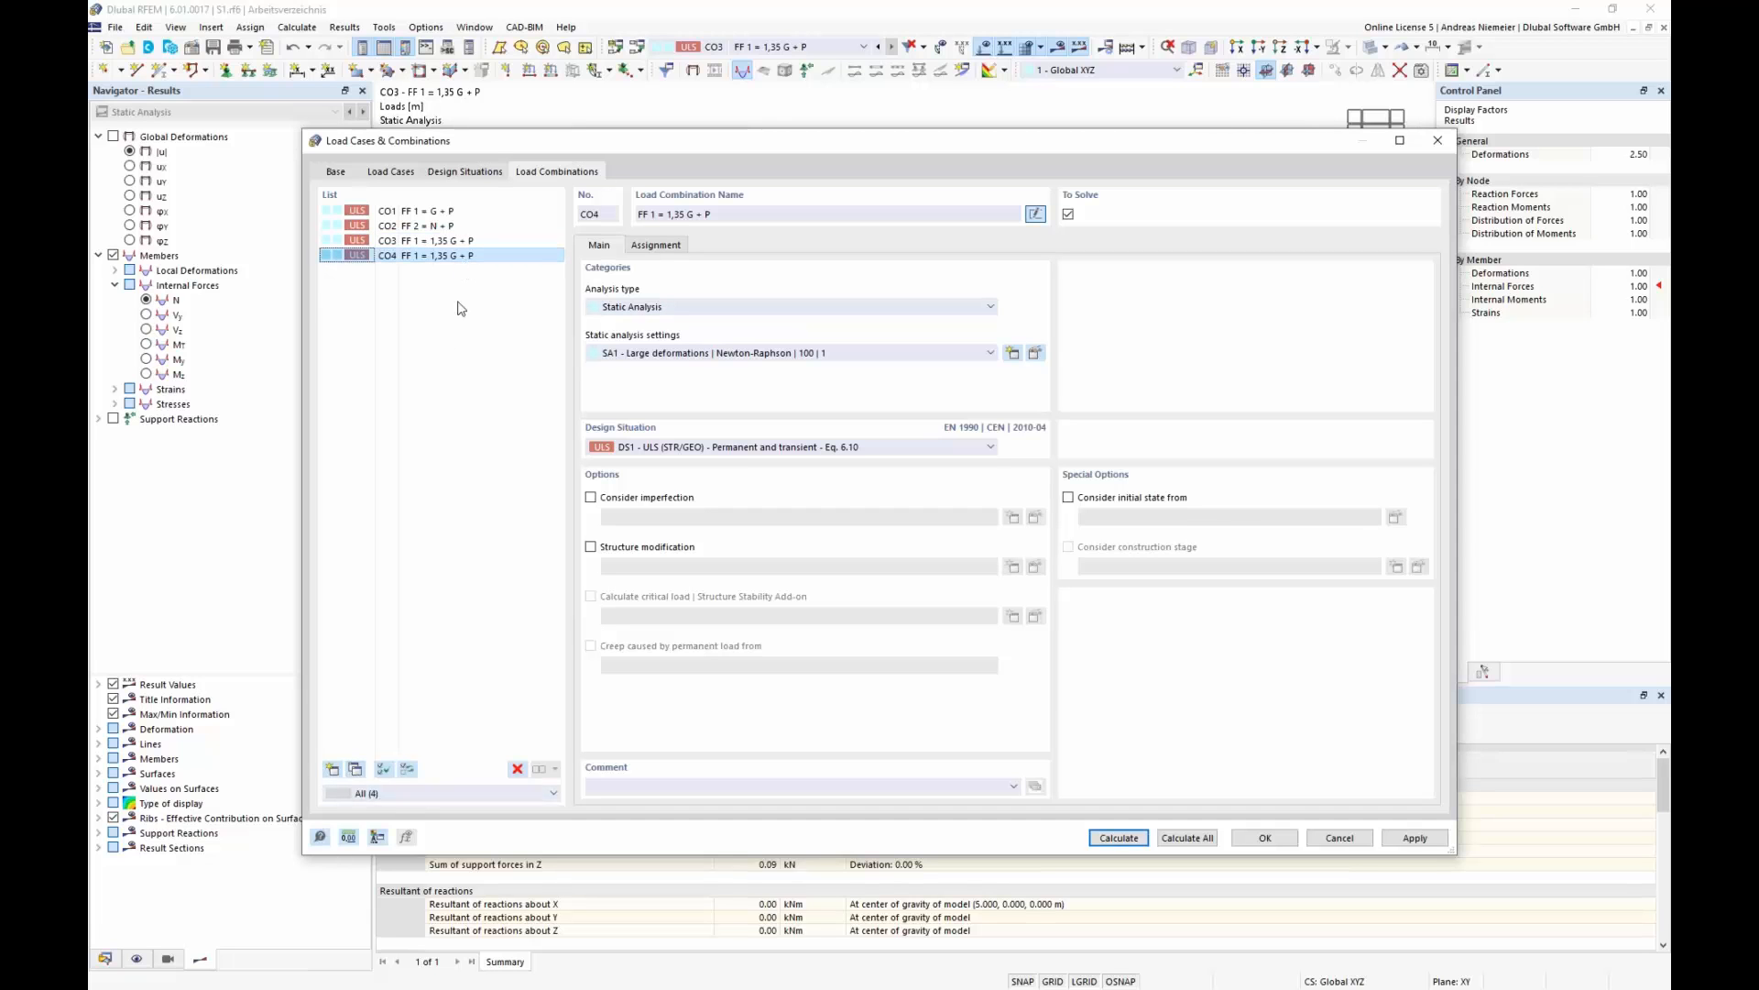
pyautogui.click(655, 246)
pyautogui.click(925, 299)
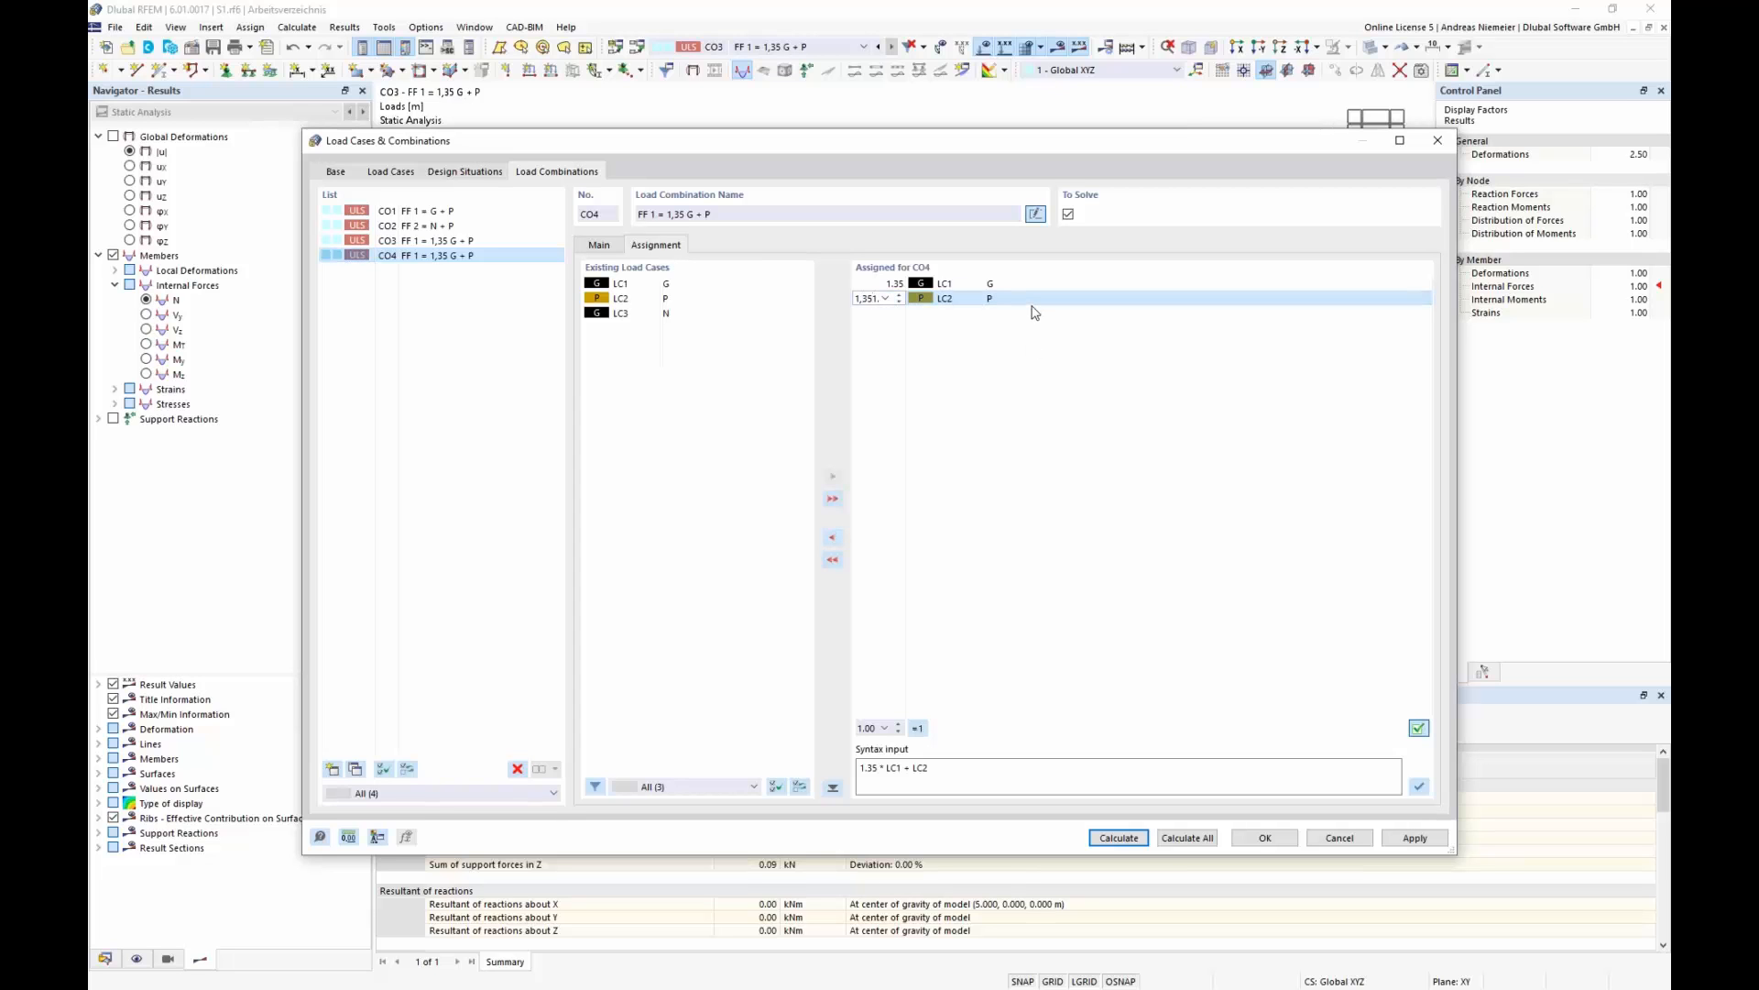
# - Rename load combination CO4 as "FF 4 = 1,35 G + 1,35 P"
pyautogui.click(704, 216)
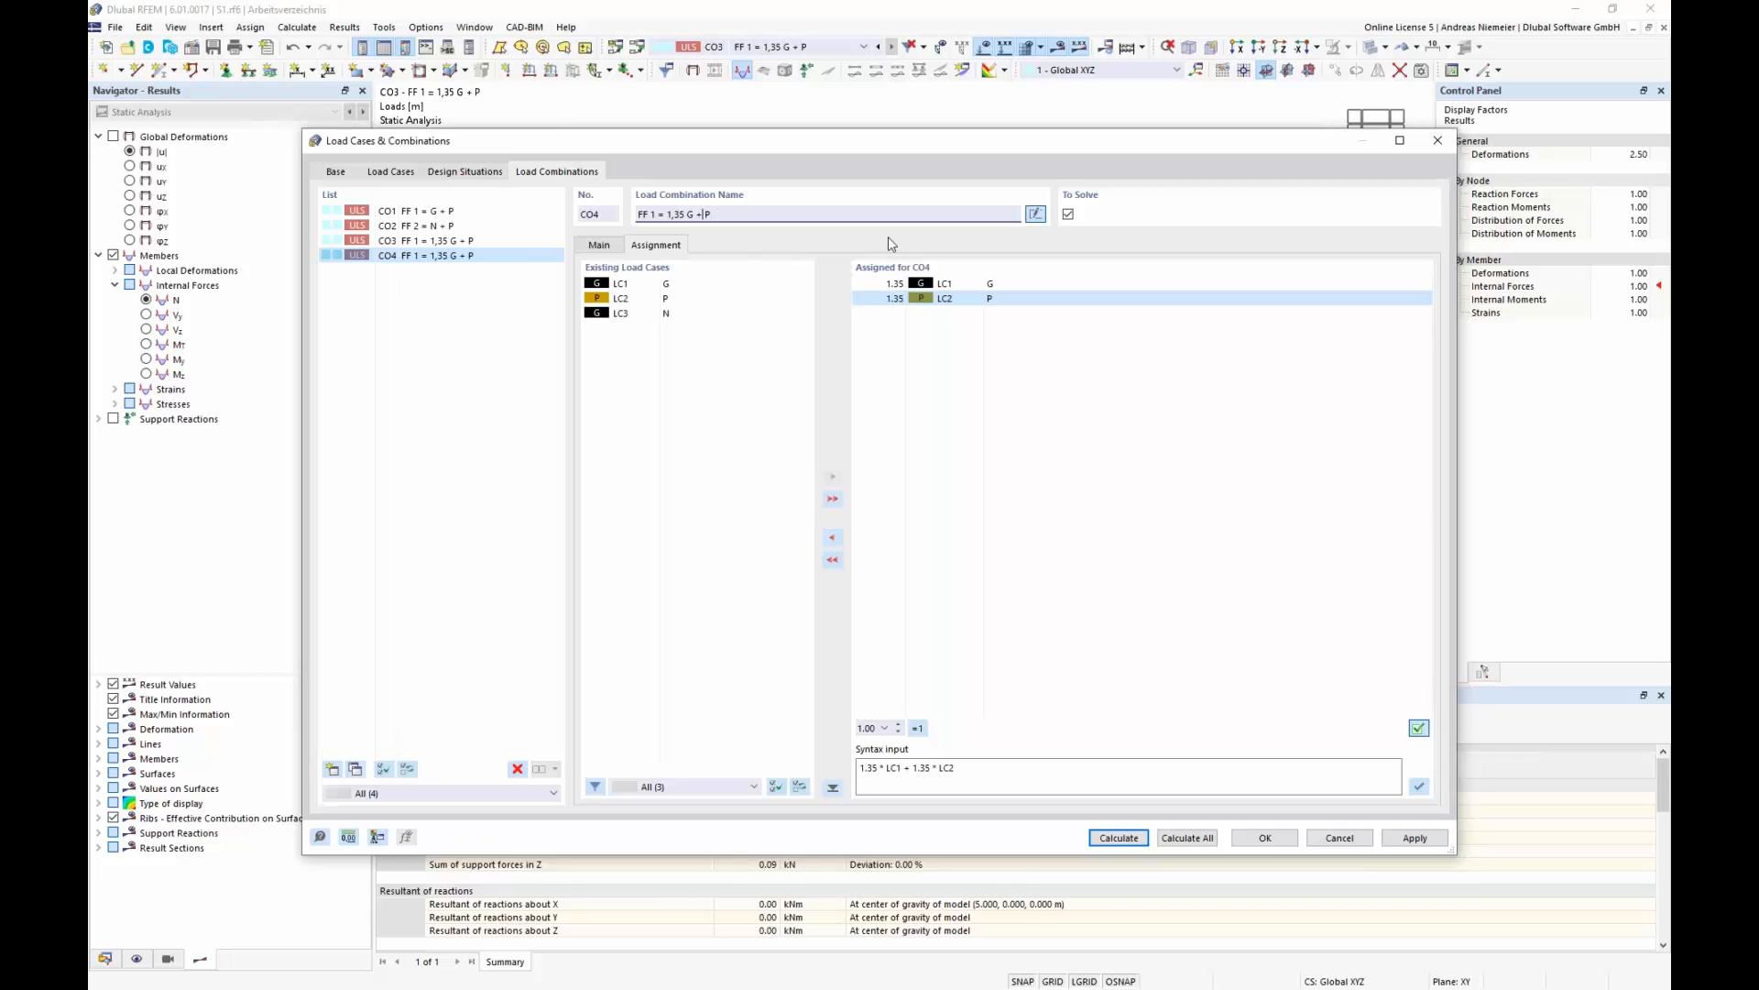
pyautogui.write('1,35')
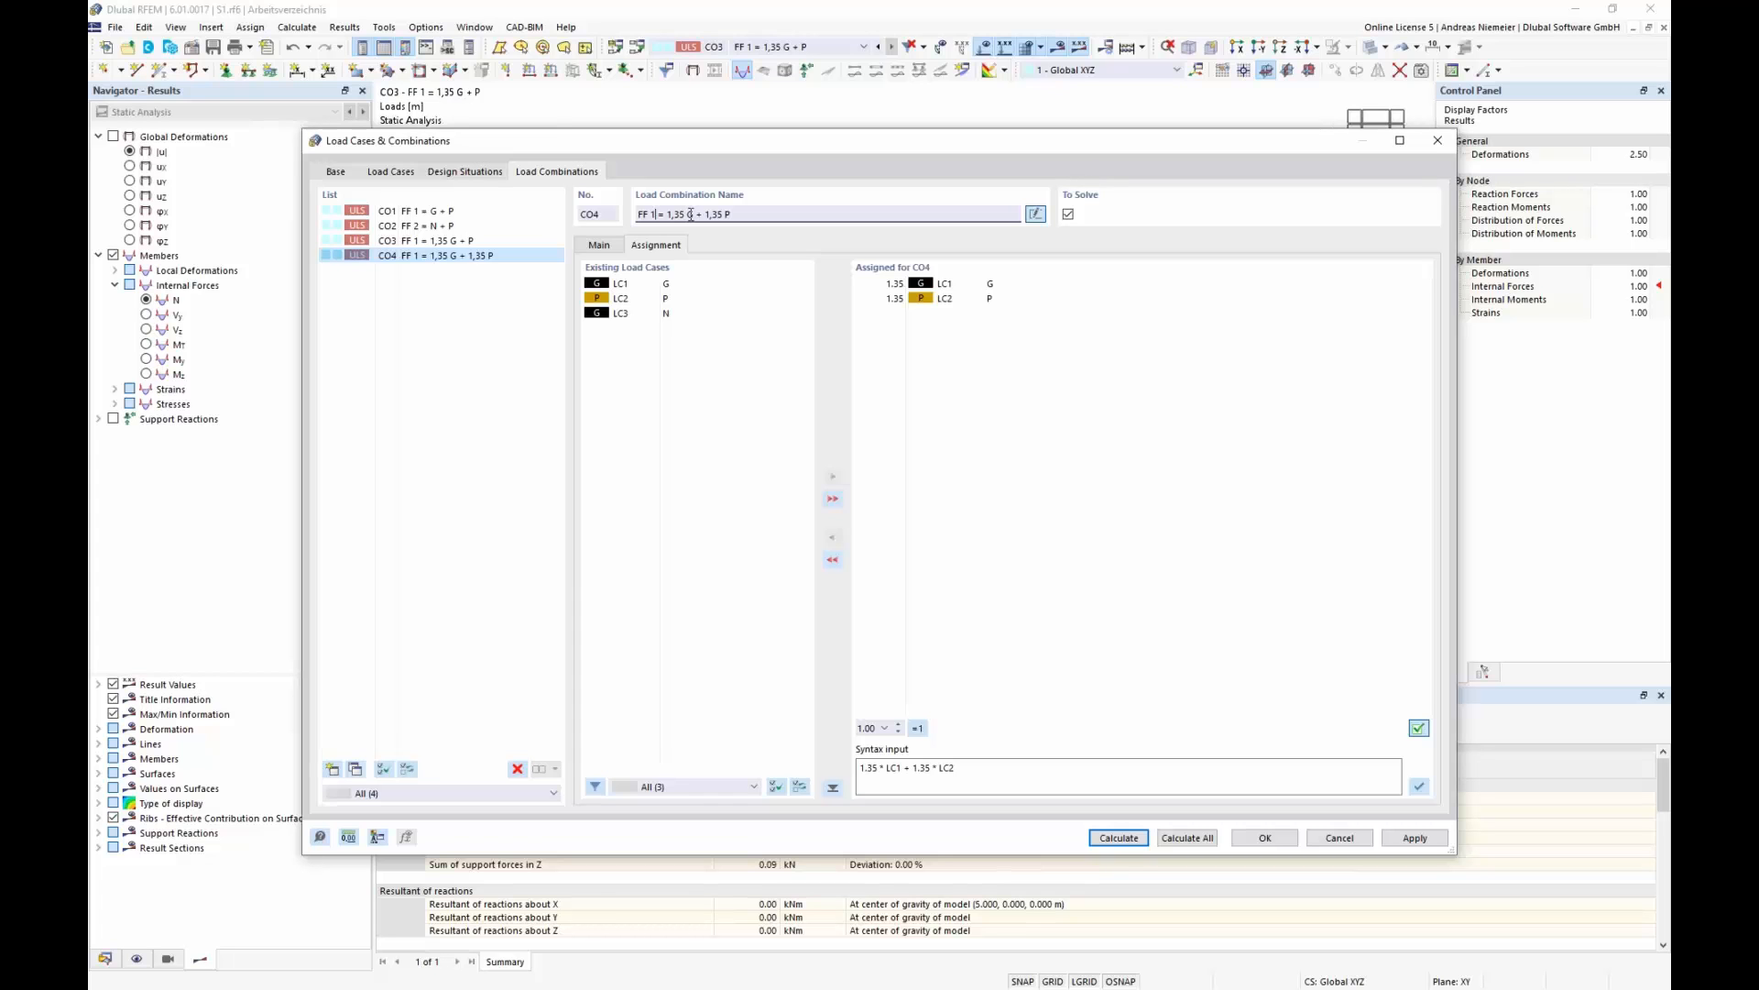
pyautogui.press('BackSpace')
pyautogui.write('4')
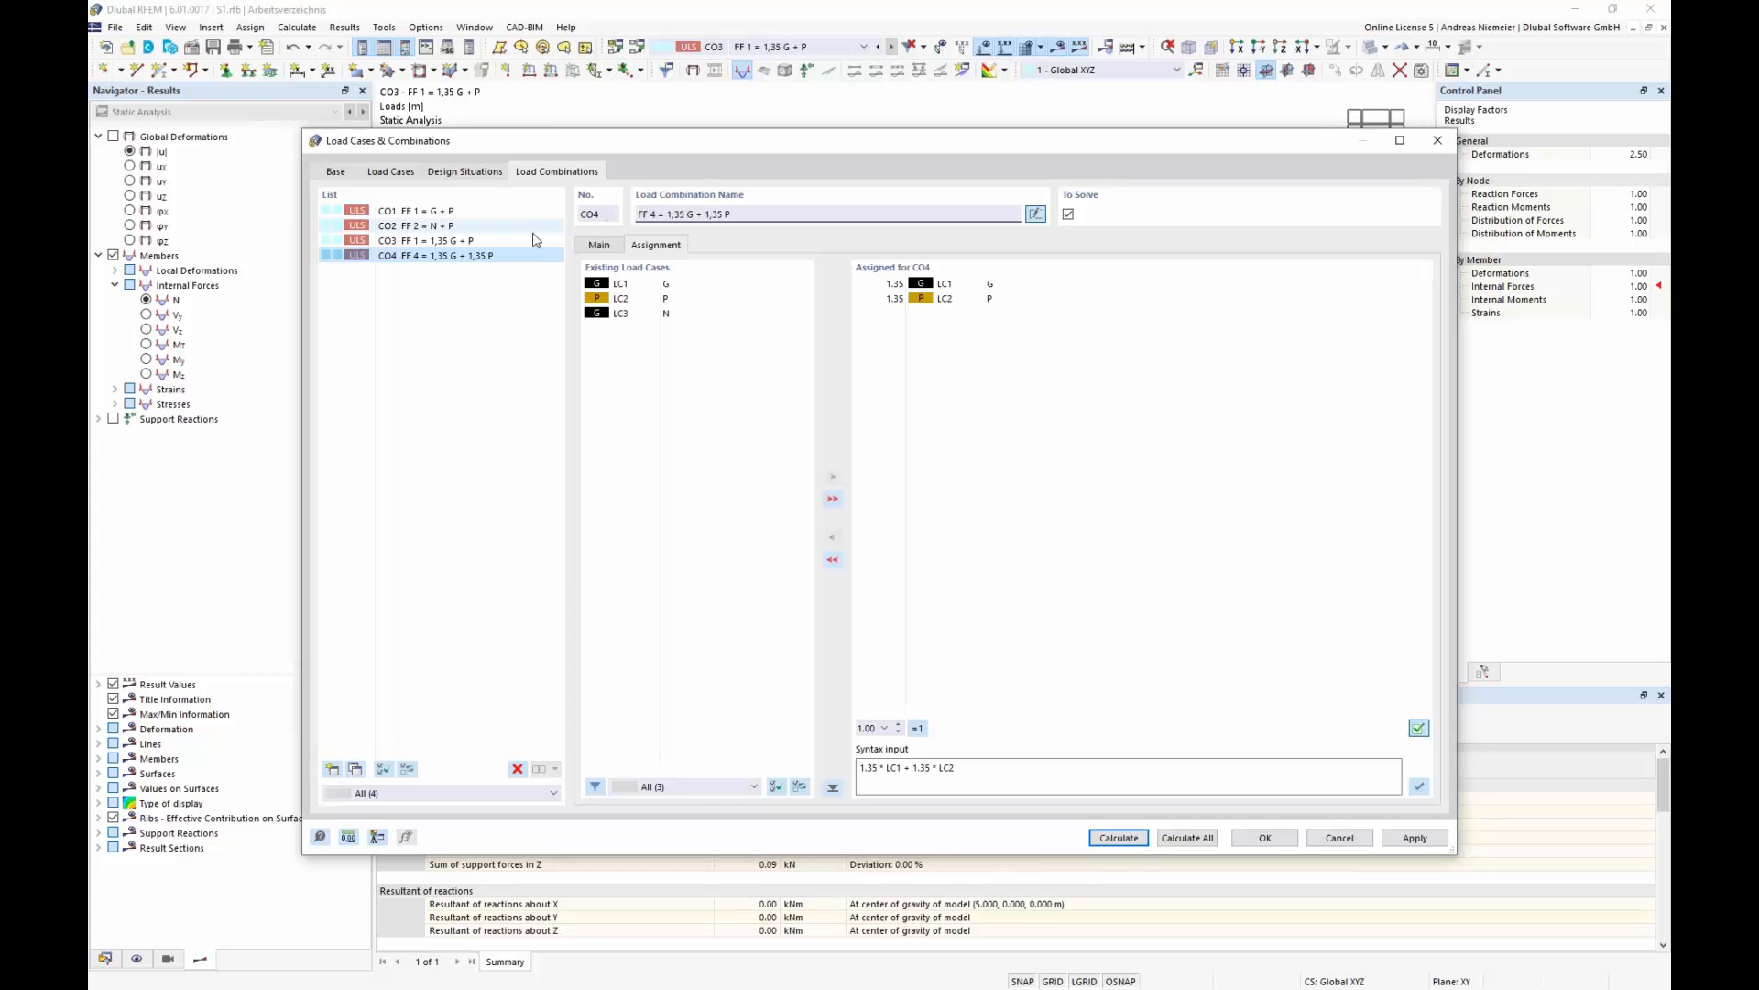
# - Rename load combination CO3 as "FF 3 = 1,35 G + P" and calculate load combination CO4
pyautogui.click(426, 240)
pyautogui.click(656, 216)
pyautogui.press('BackSpace')
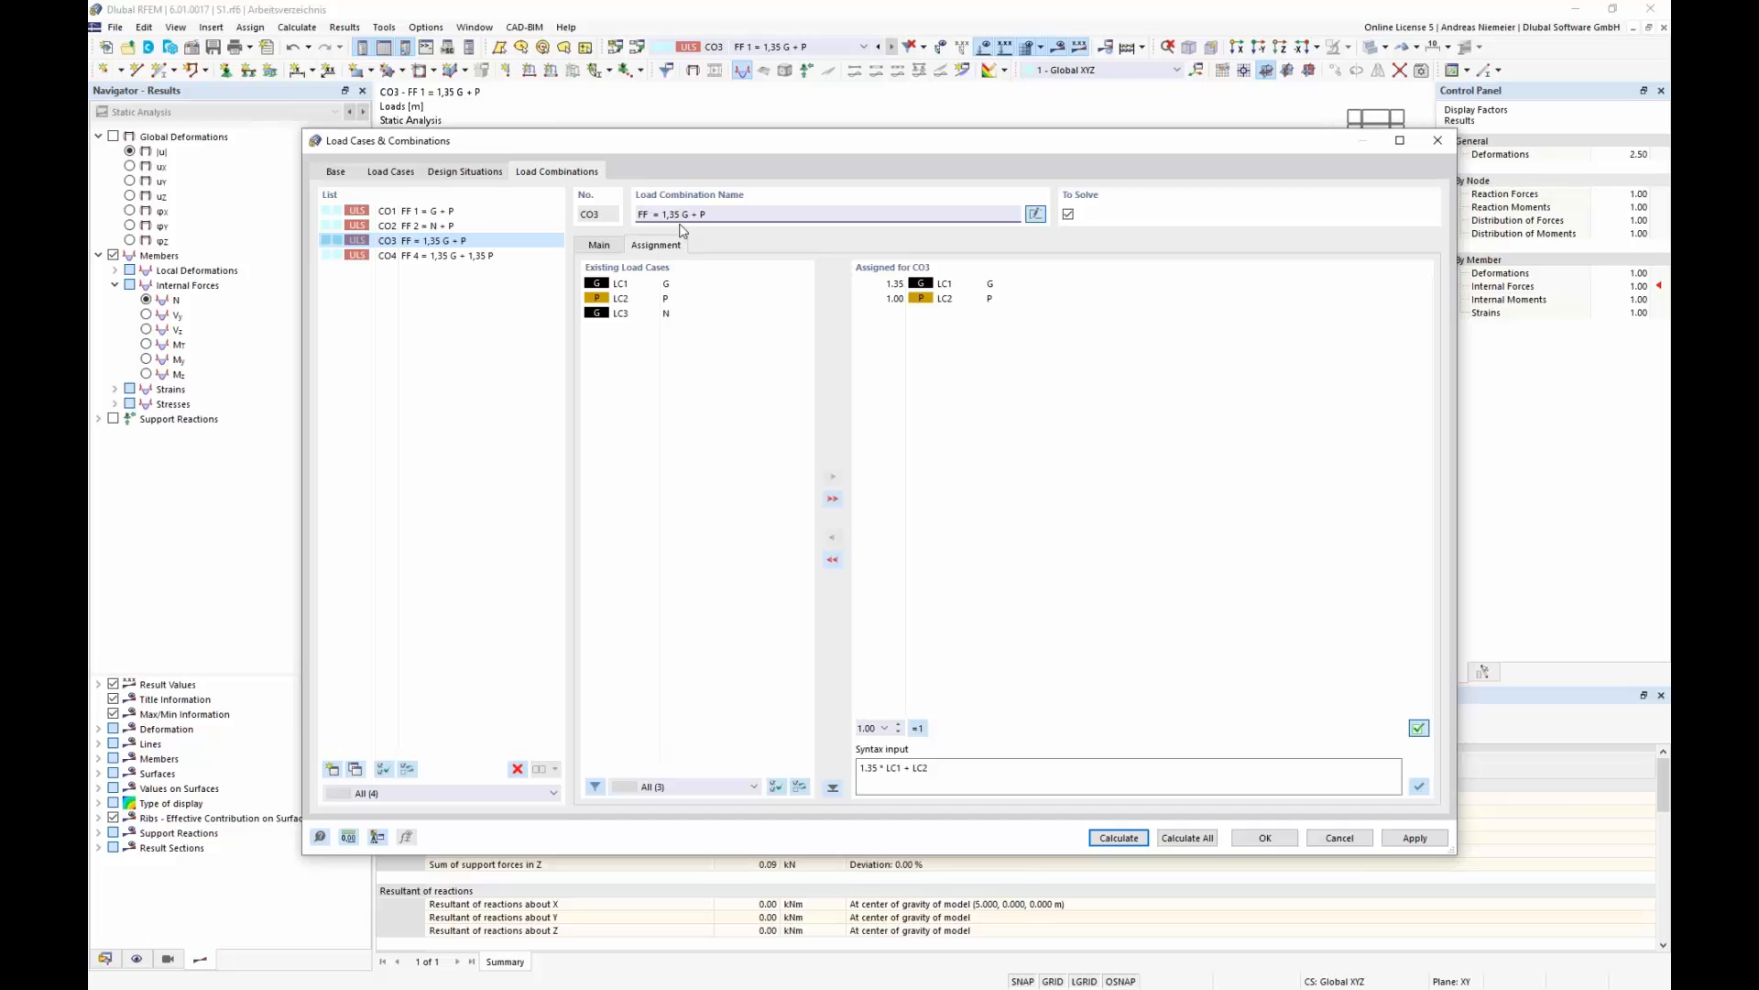
pyautogui.write('3')
pyautogui.click(458, 256)
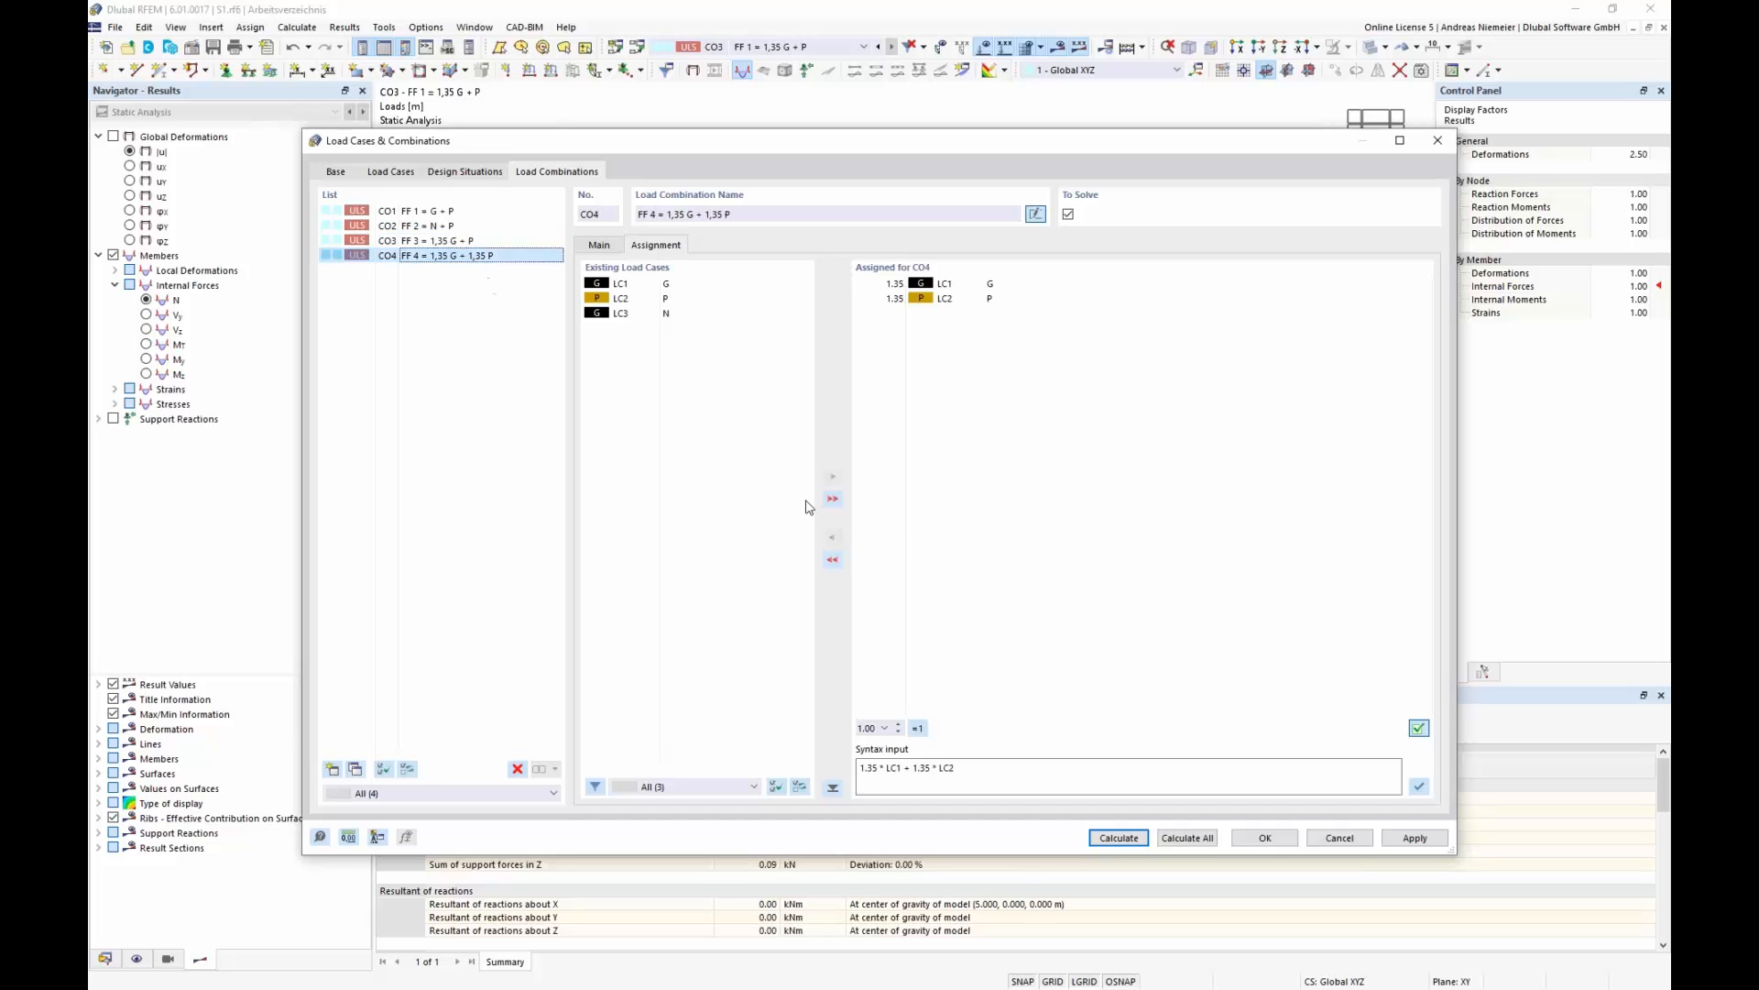
pyautogui.click(1119, 839)
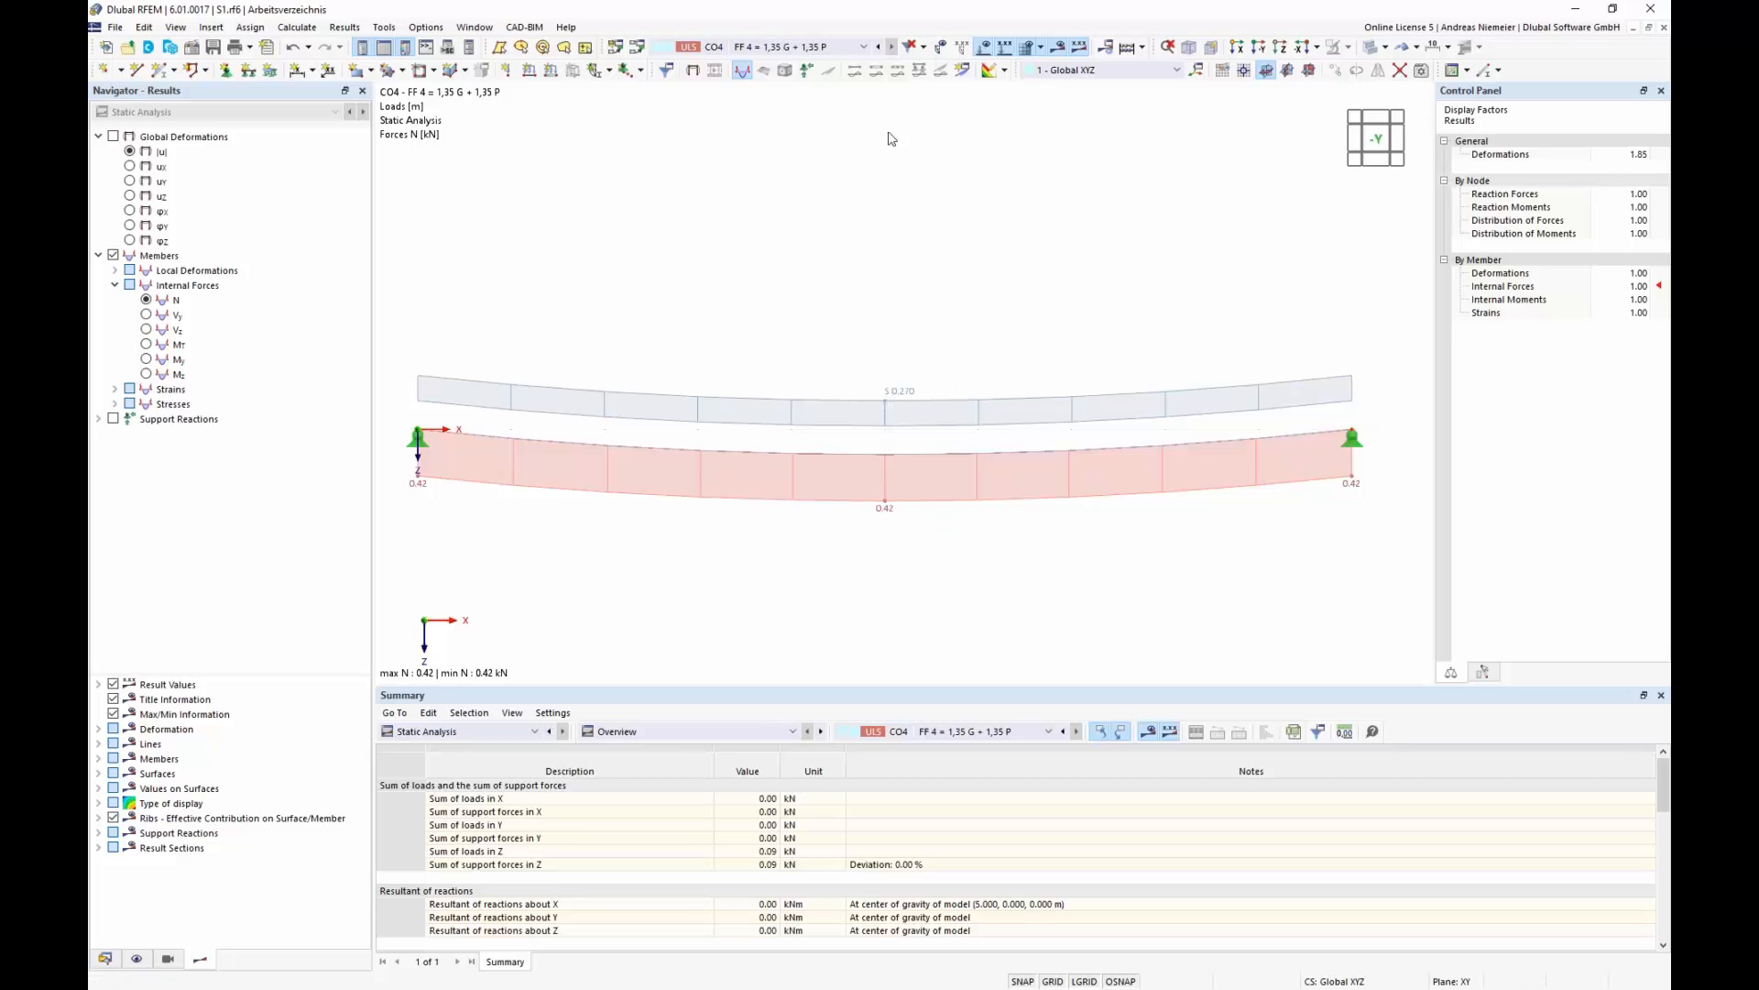
pyautogui.click(854, 47)
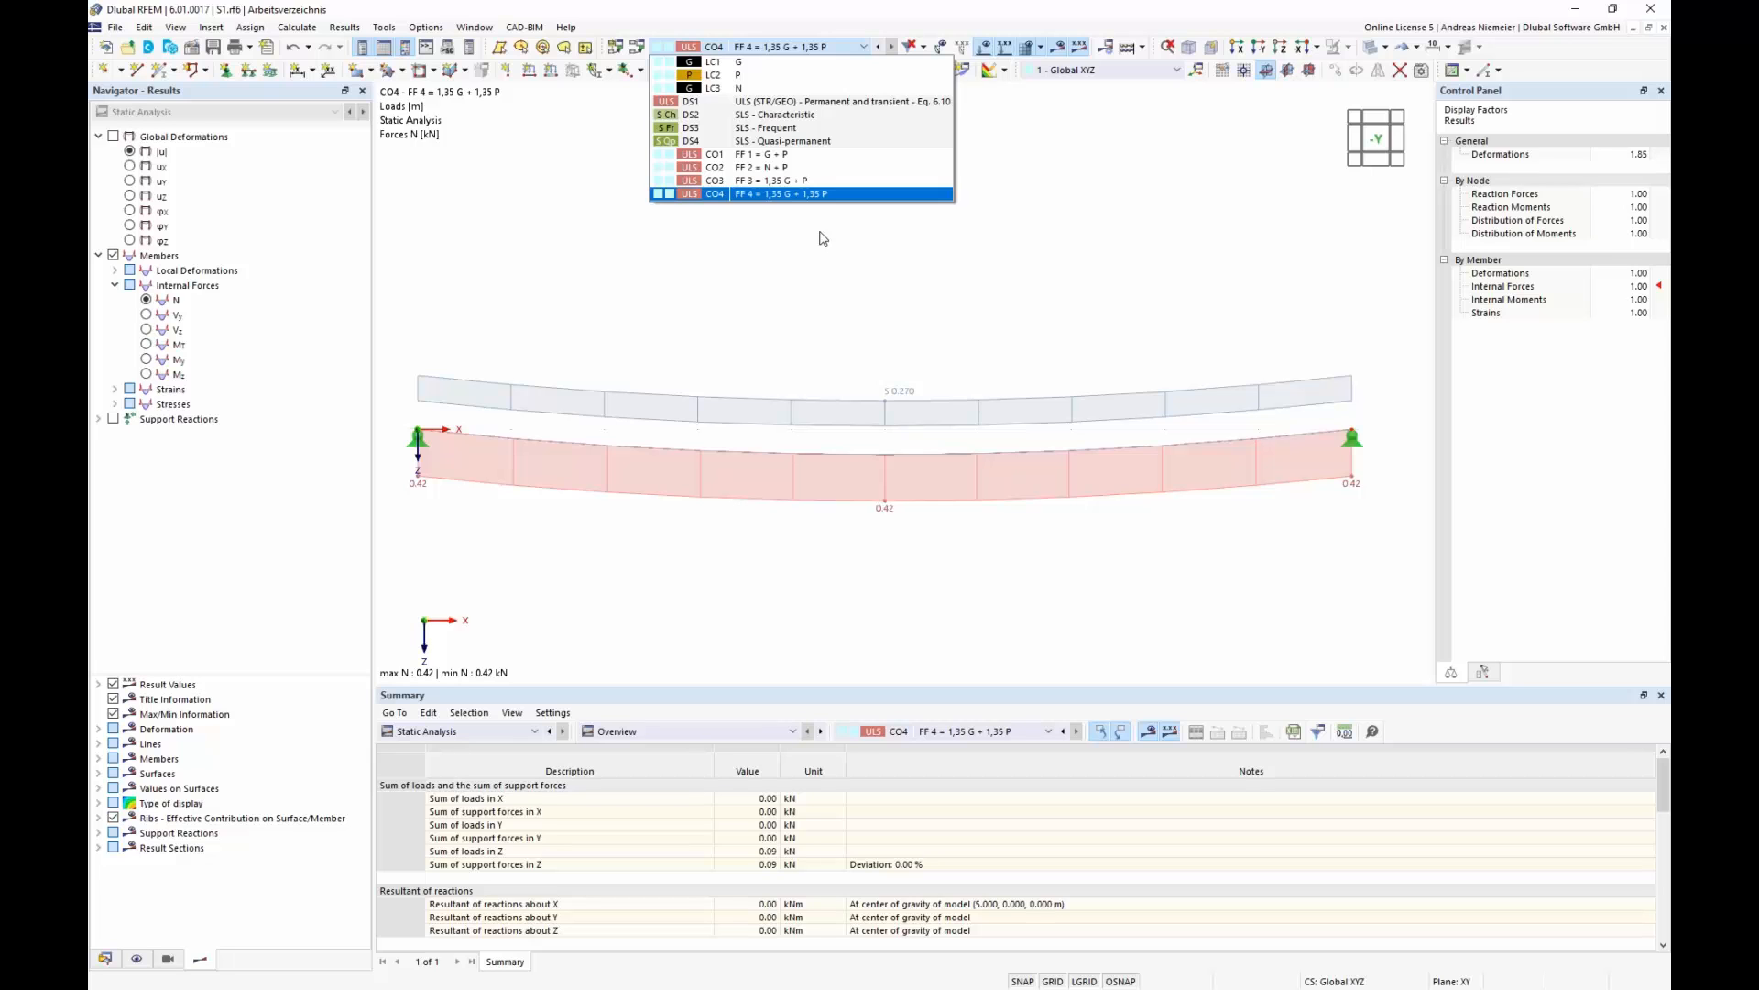
pyautogui.click(921, 232)
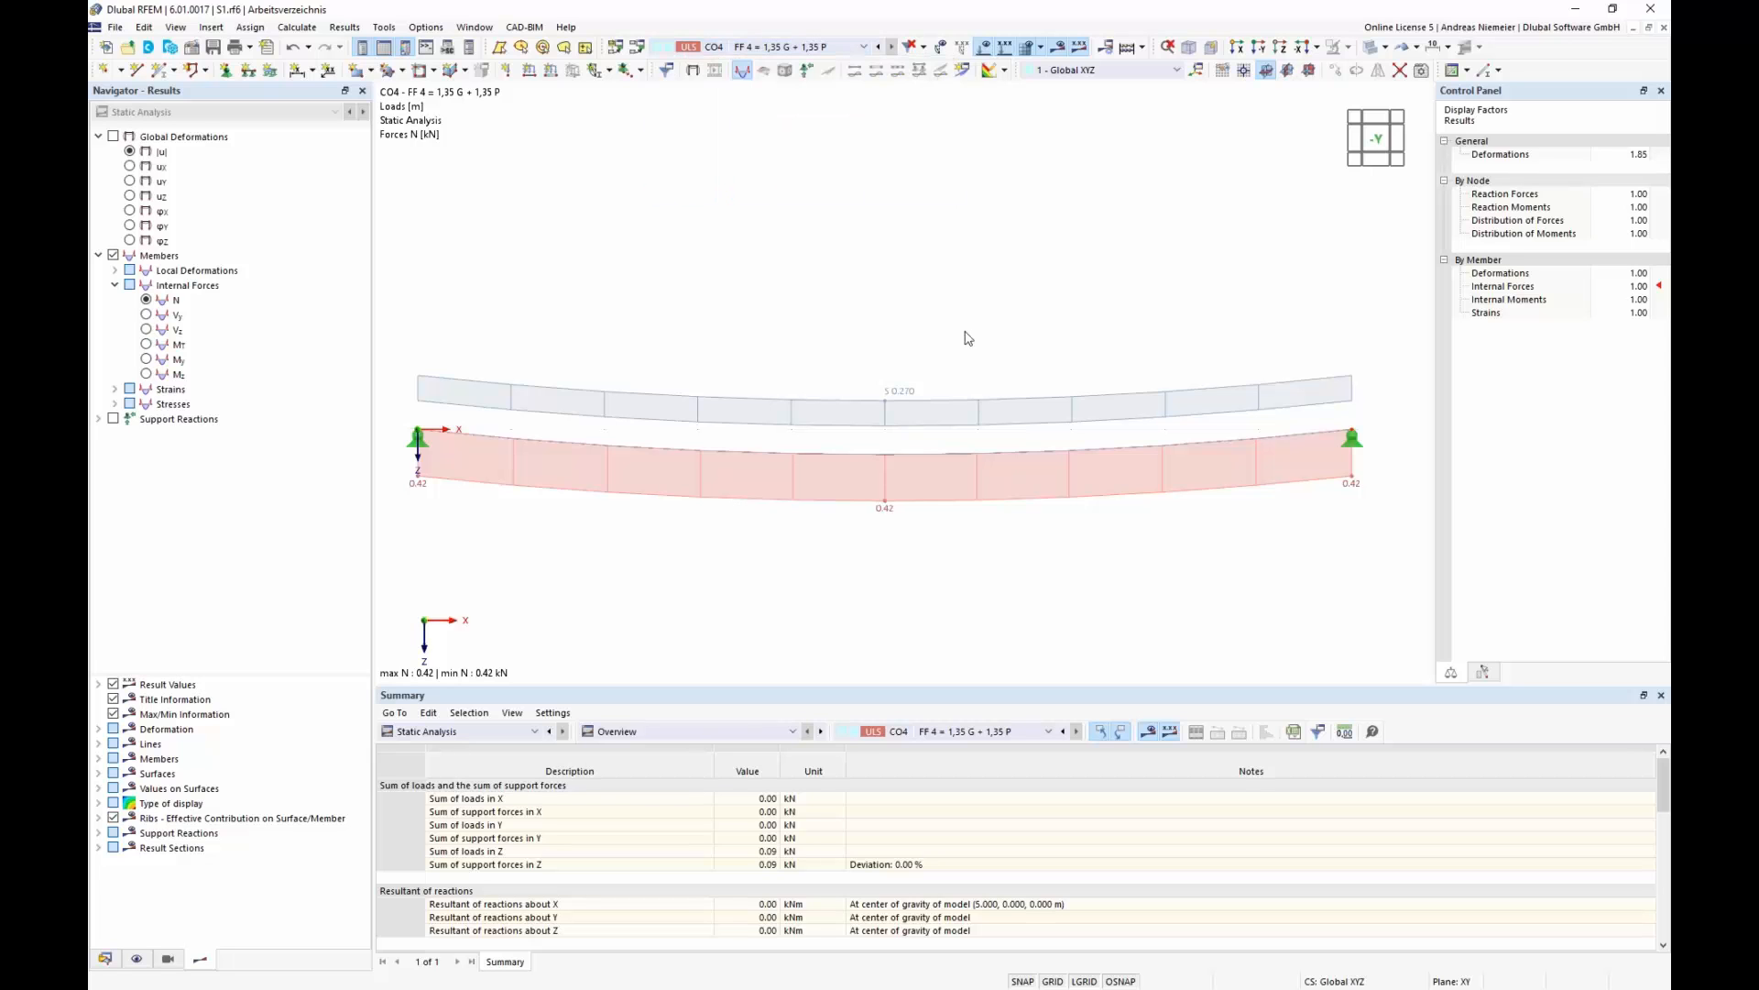
# - Add a new load case LC4 named "Q" to the load cases table
pyautogui.click(492, 730)
pyautogui.click(492, 785)
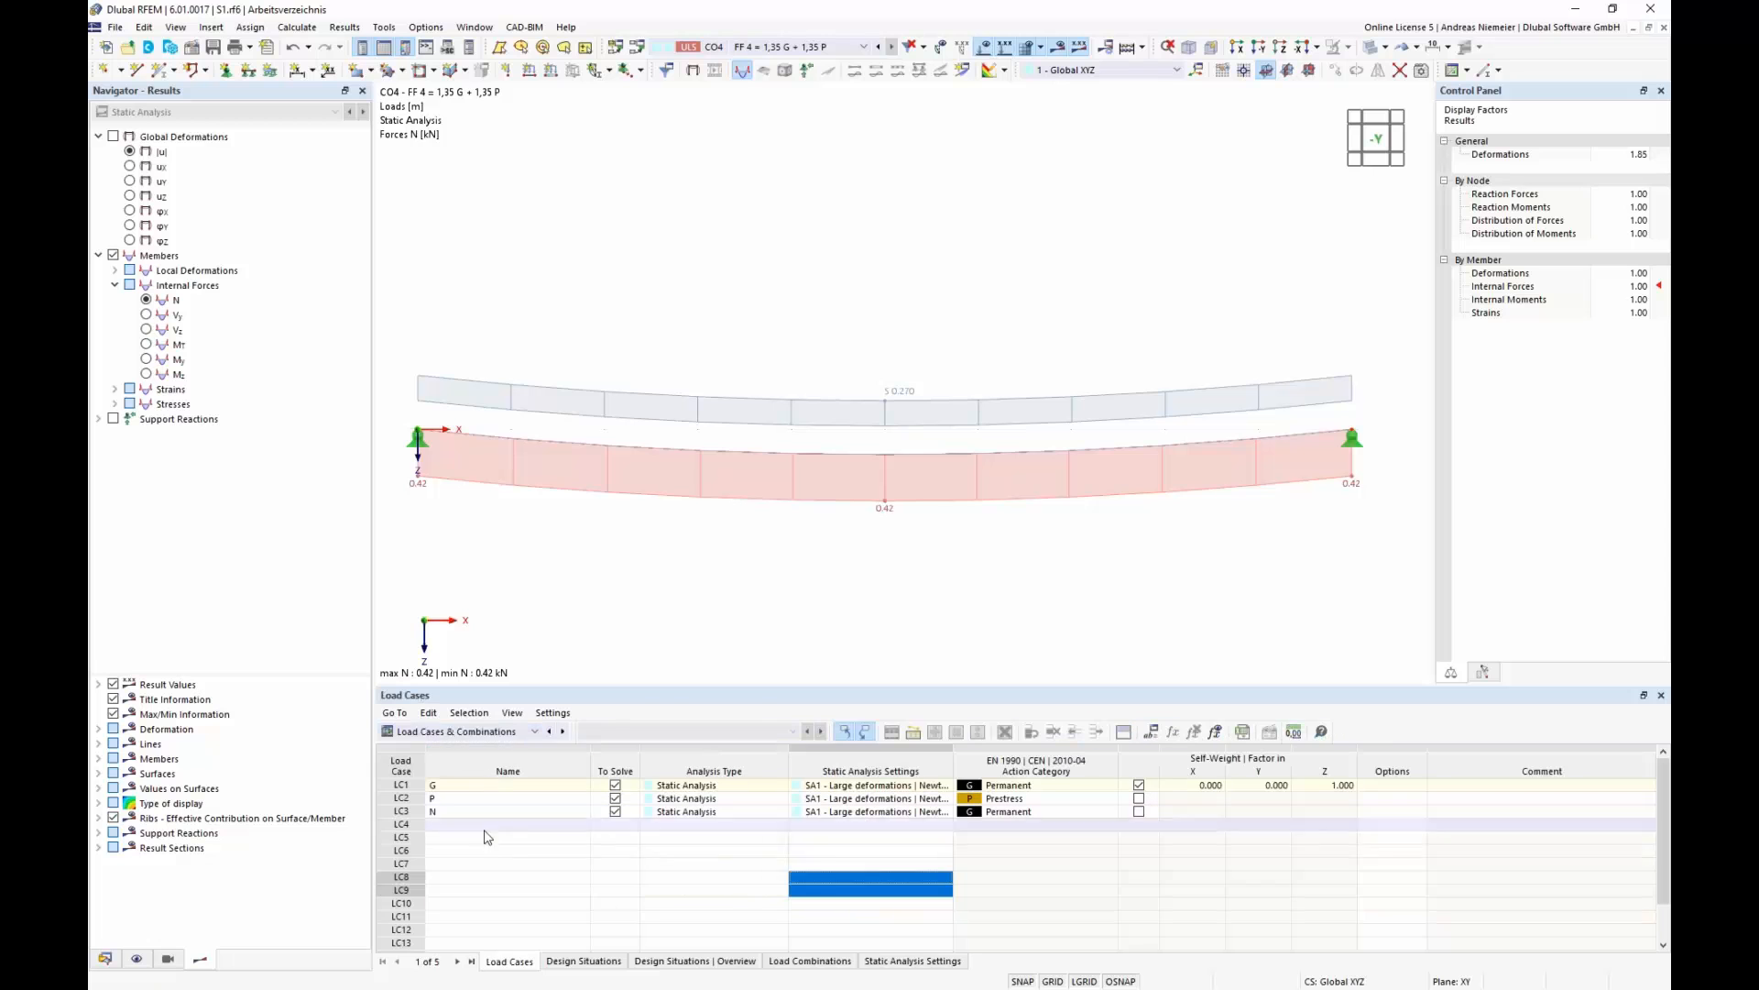
pyautogui.click(491, 825)
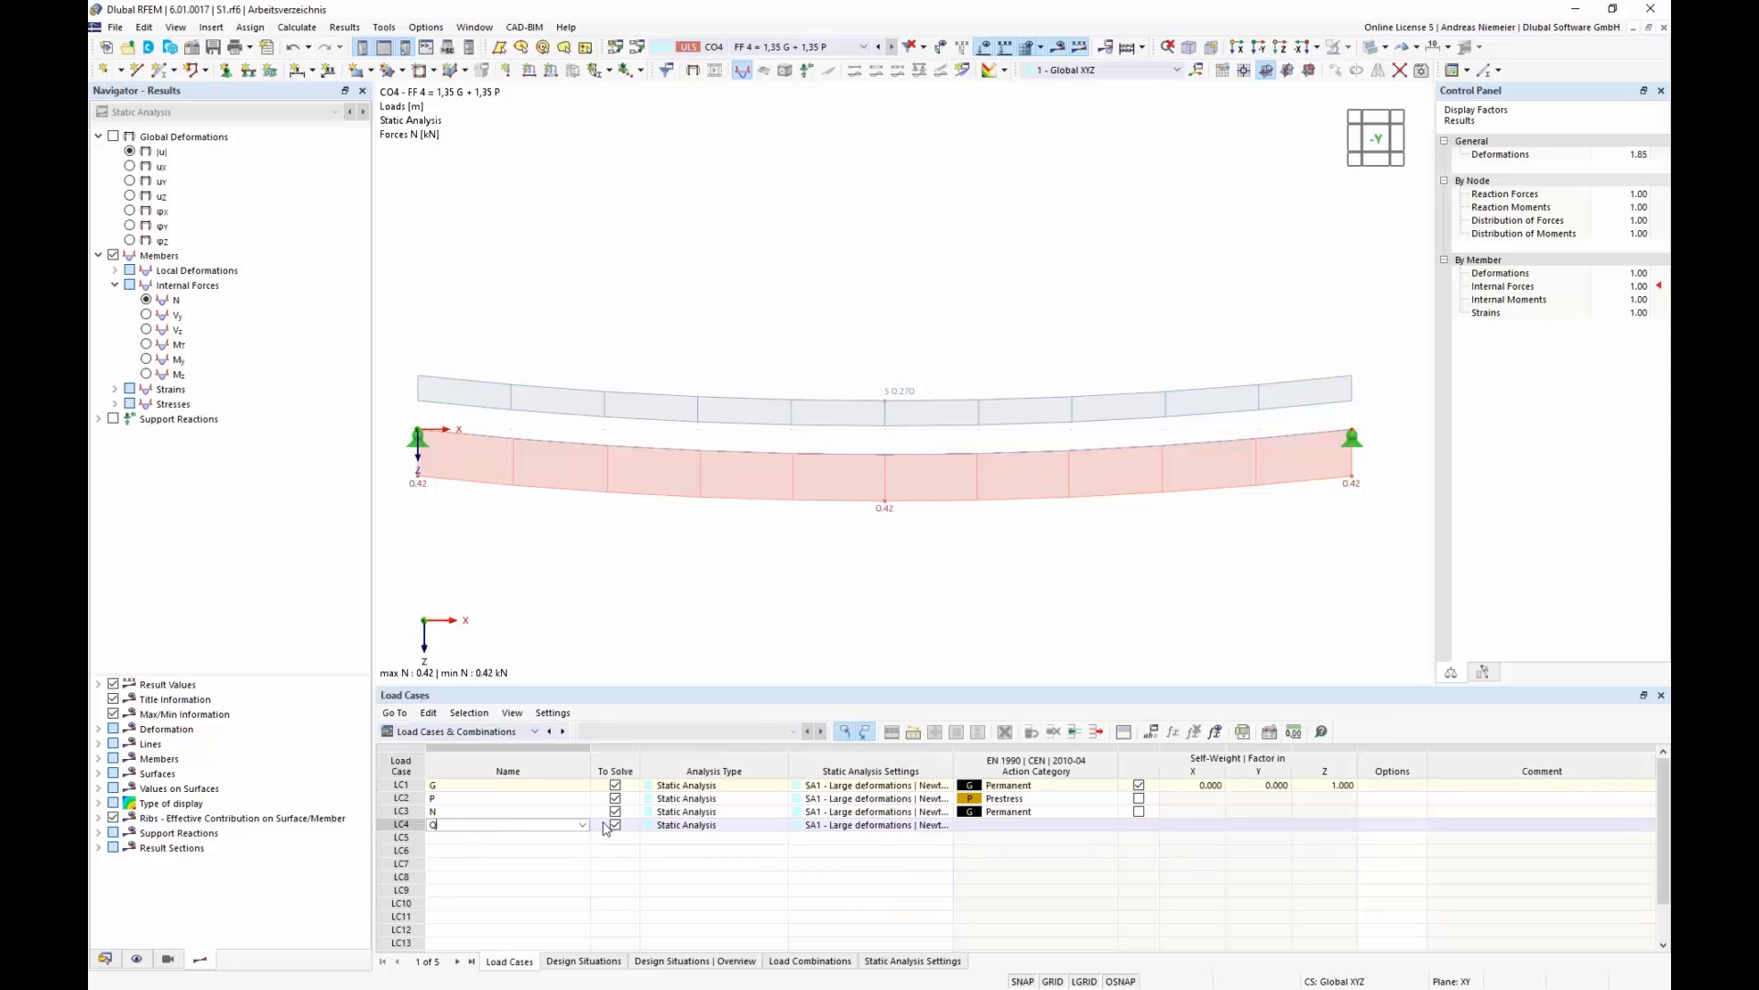
pyautogui.click(582, 867)
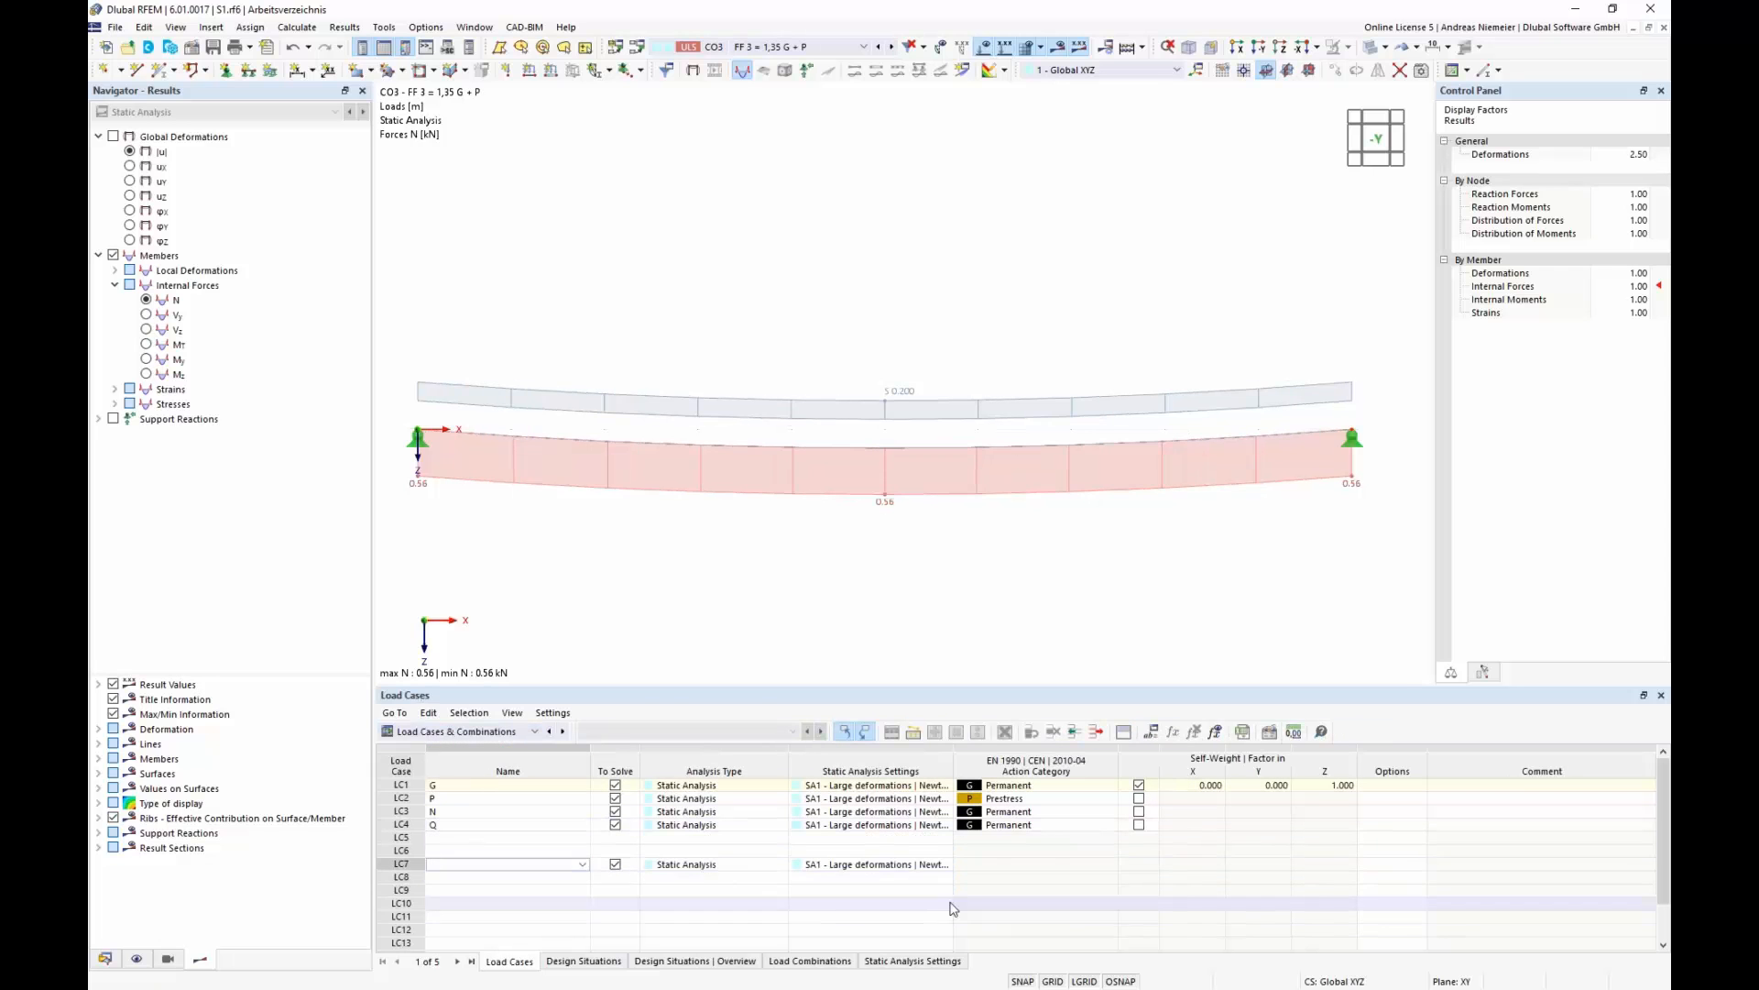
# - Set the action category of load case LC4 to "Imposed loads - category H: roofs"
pyautogui.click(1078, 826)
pyautogui.click(1104, 825)
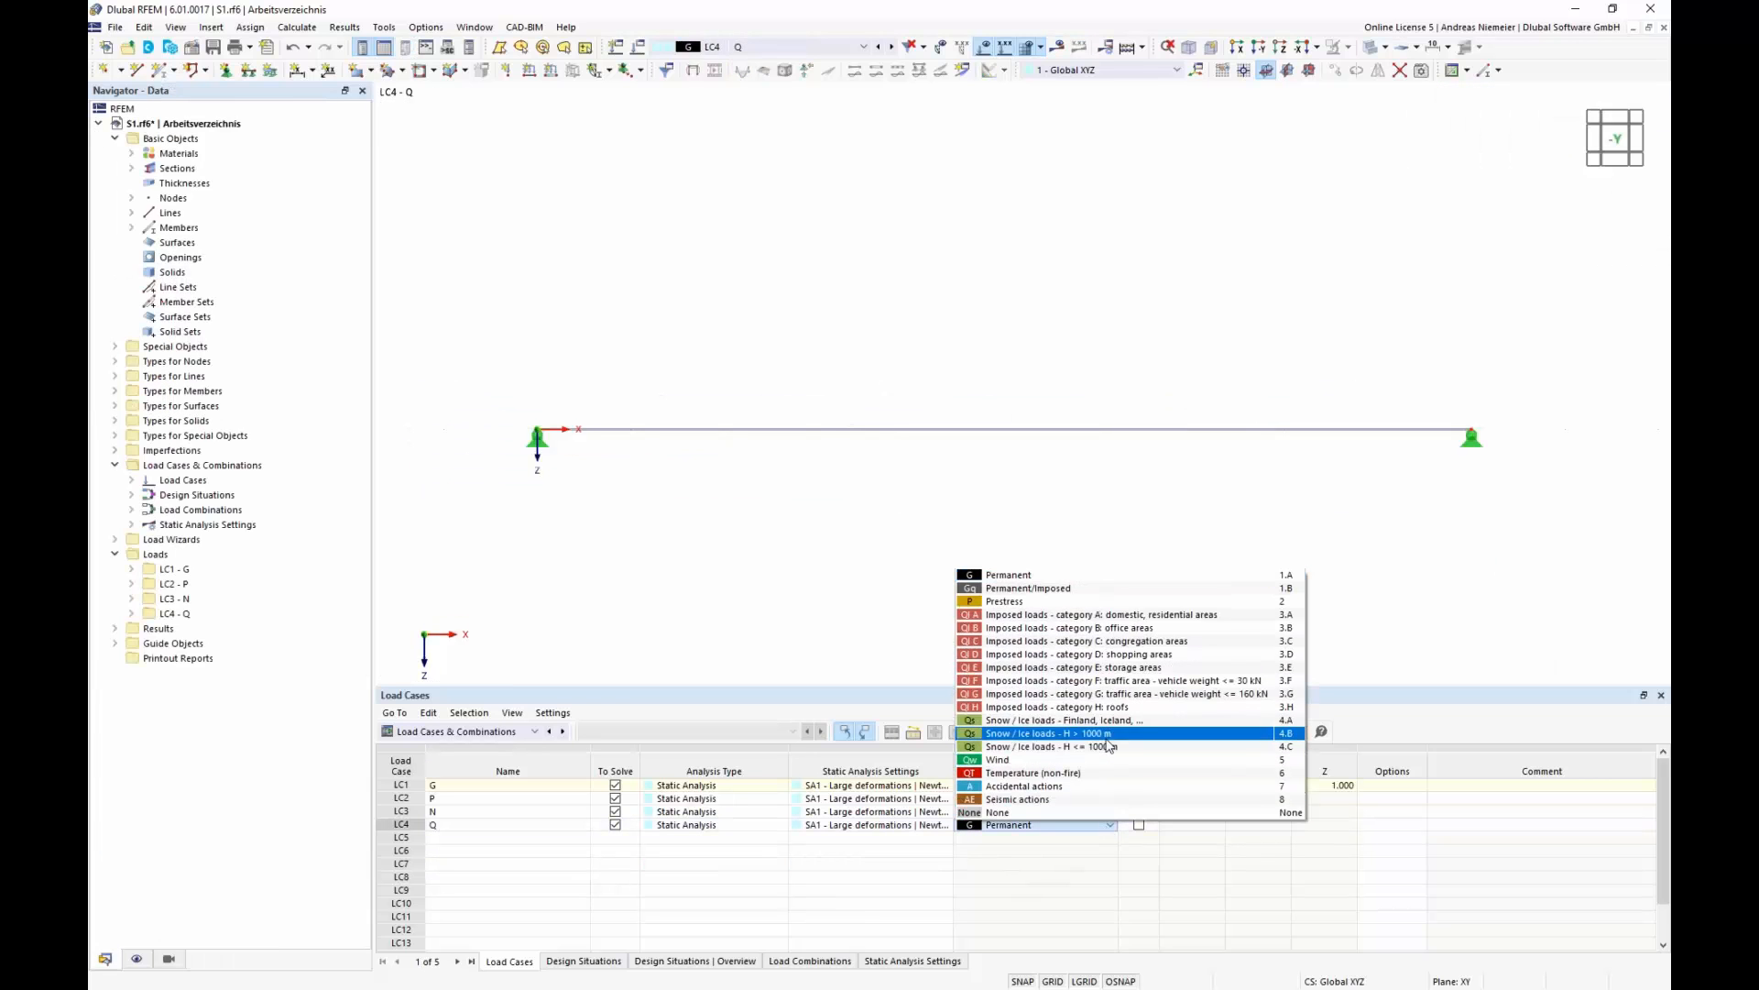
pyautogui.click(993, 710)
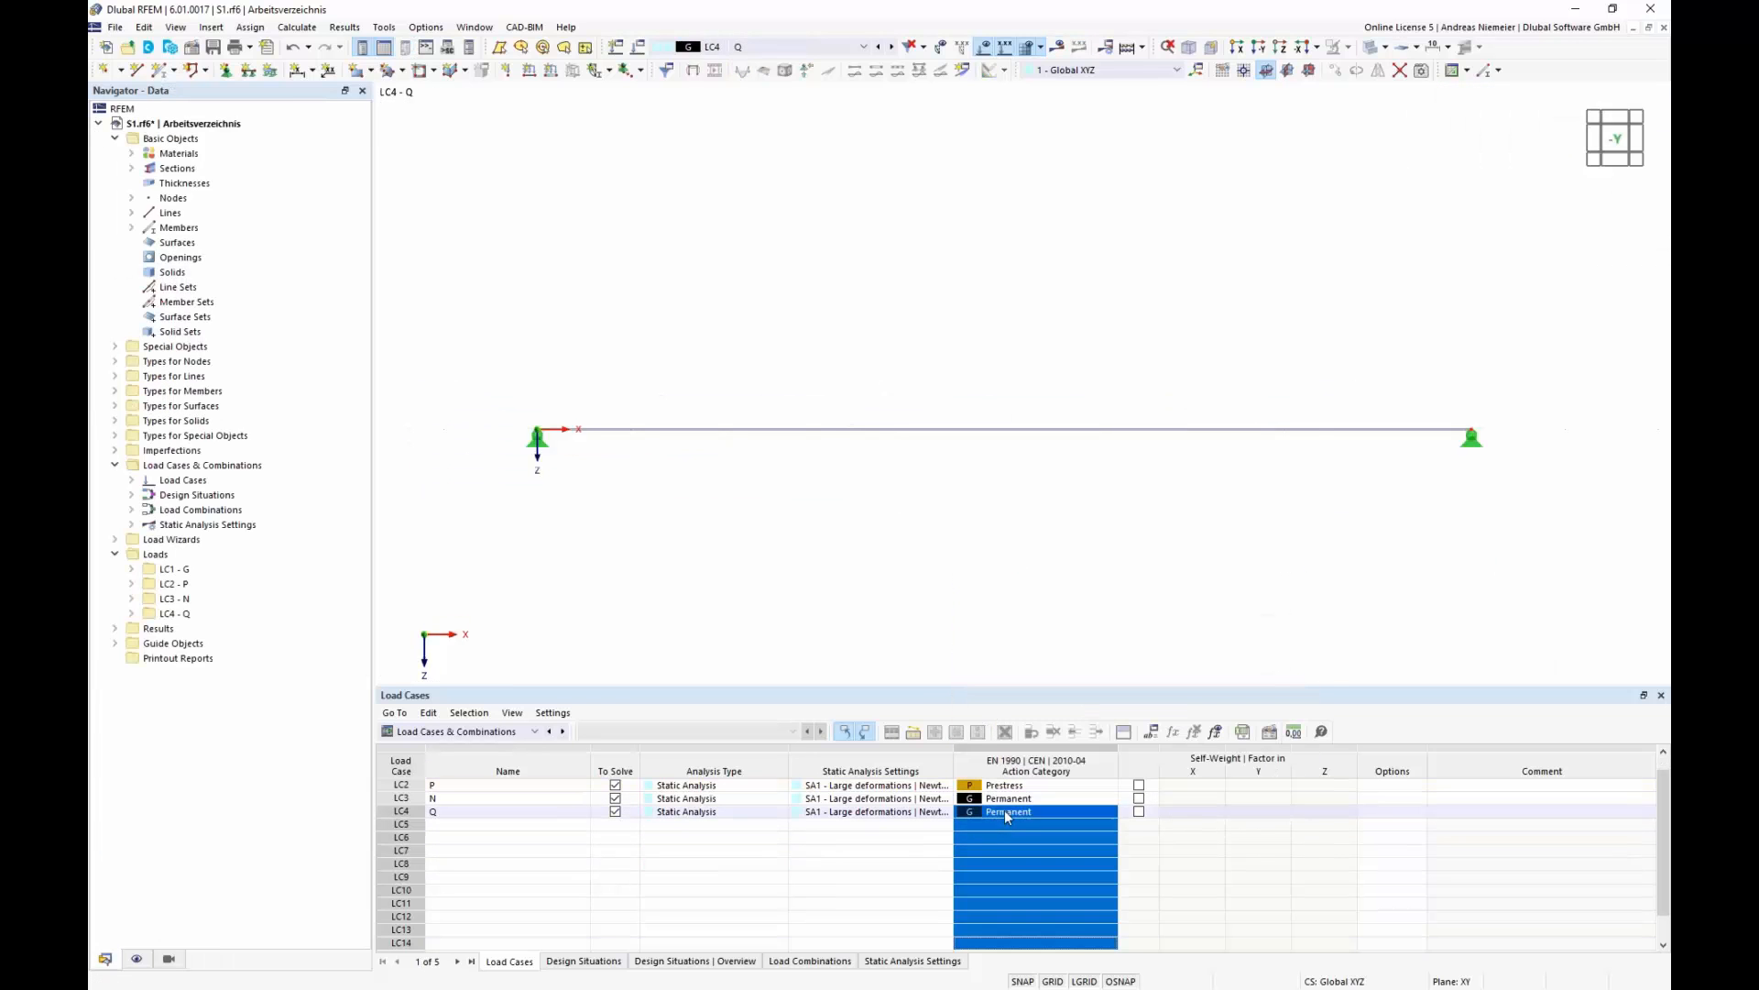
pyautogui.click(1040, 813)
pyautogui.click(1110, 813)
pyautogui.click(993, 694)
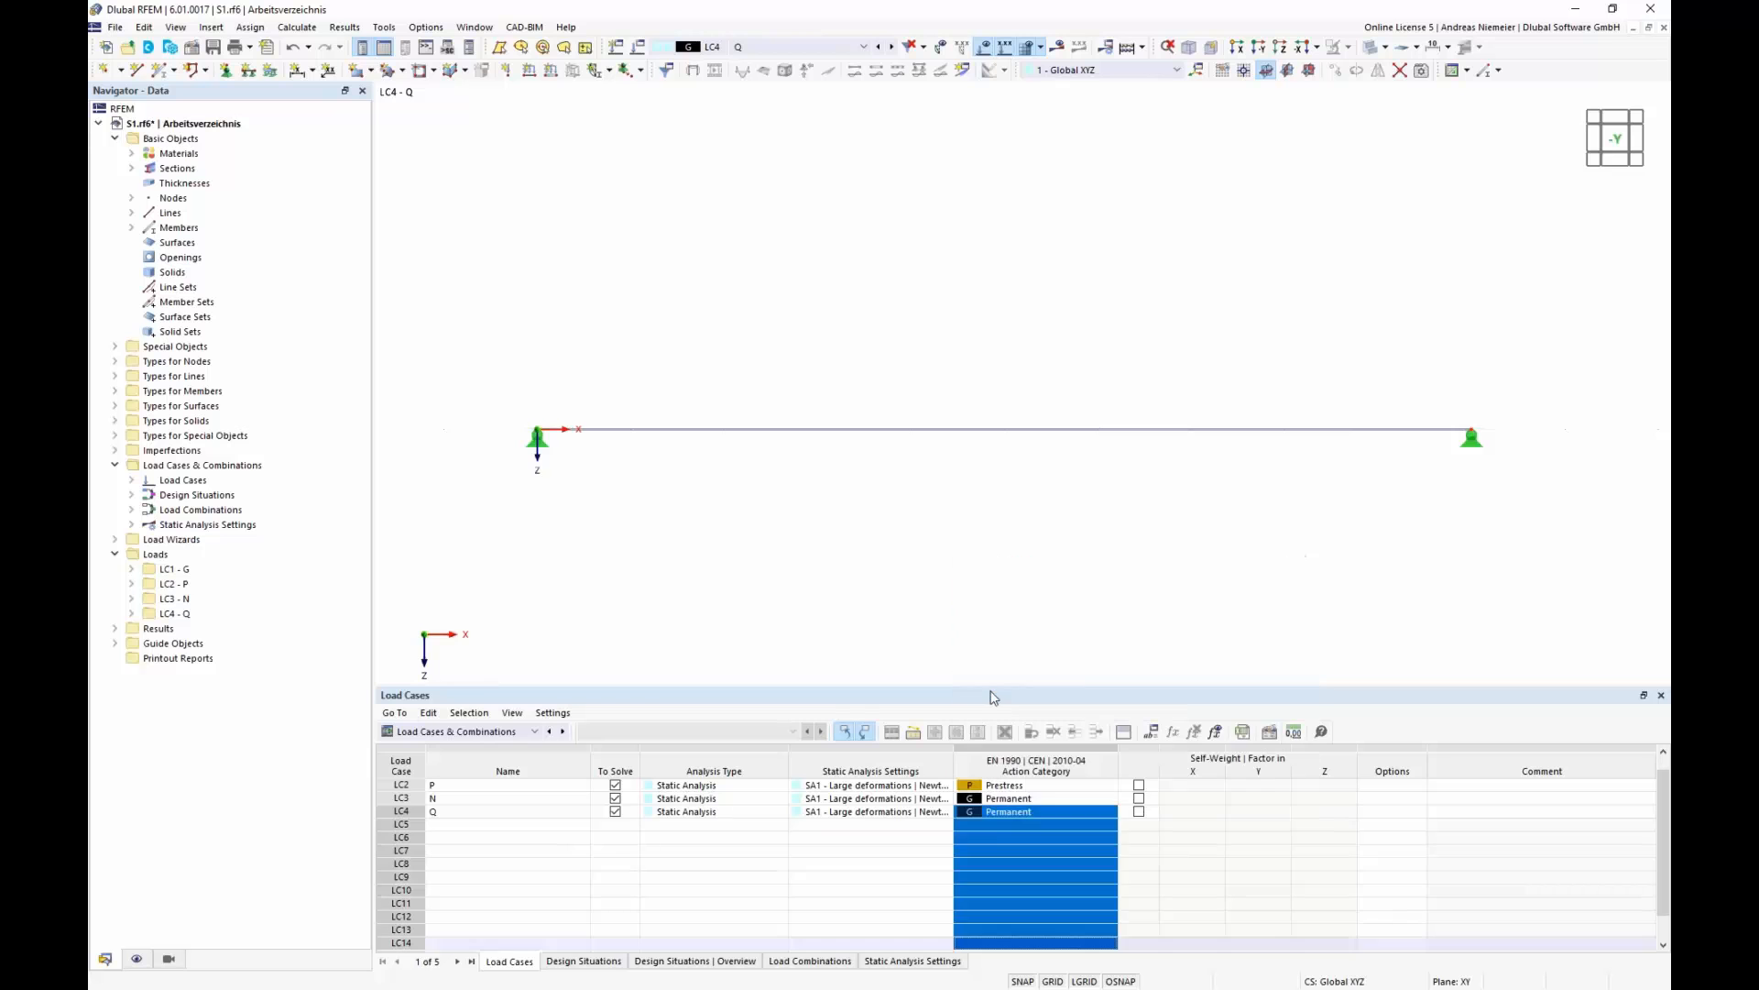
pyautogui.click(1084, 814)
pyautogui.click(1109, 813)
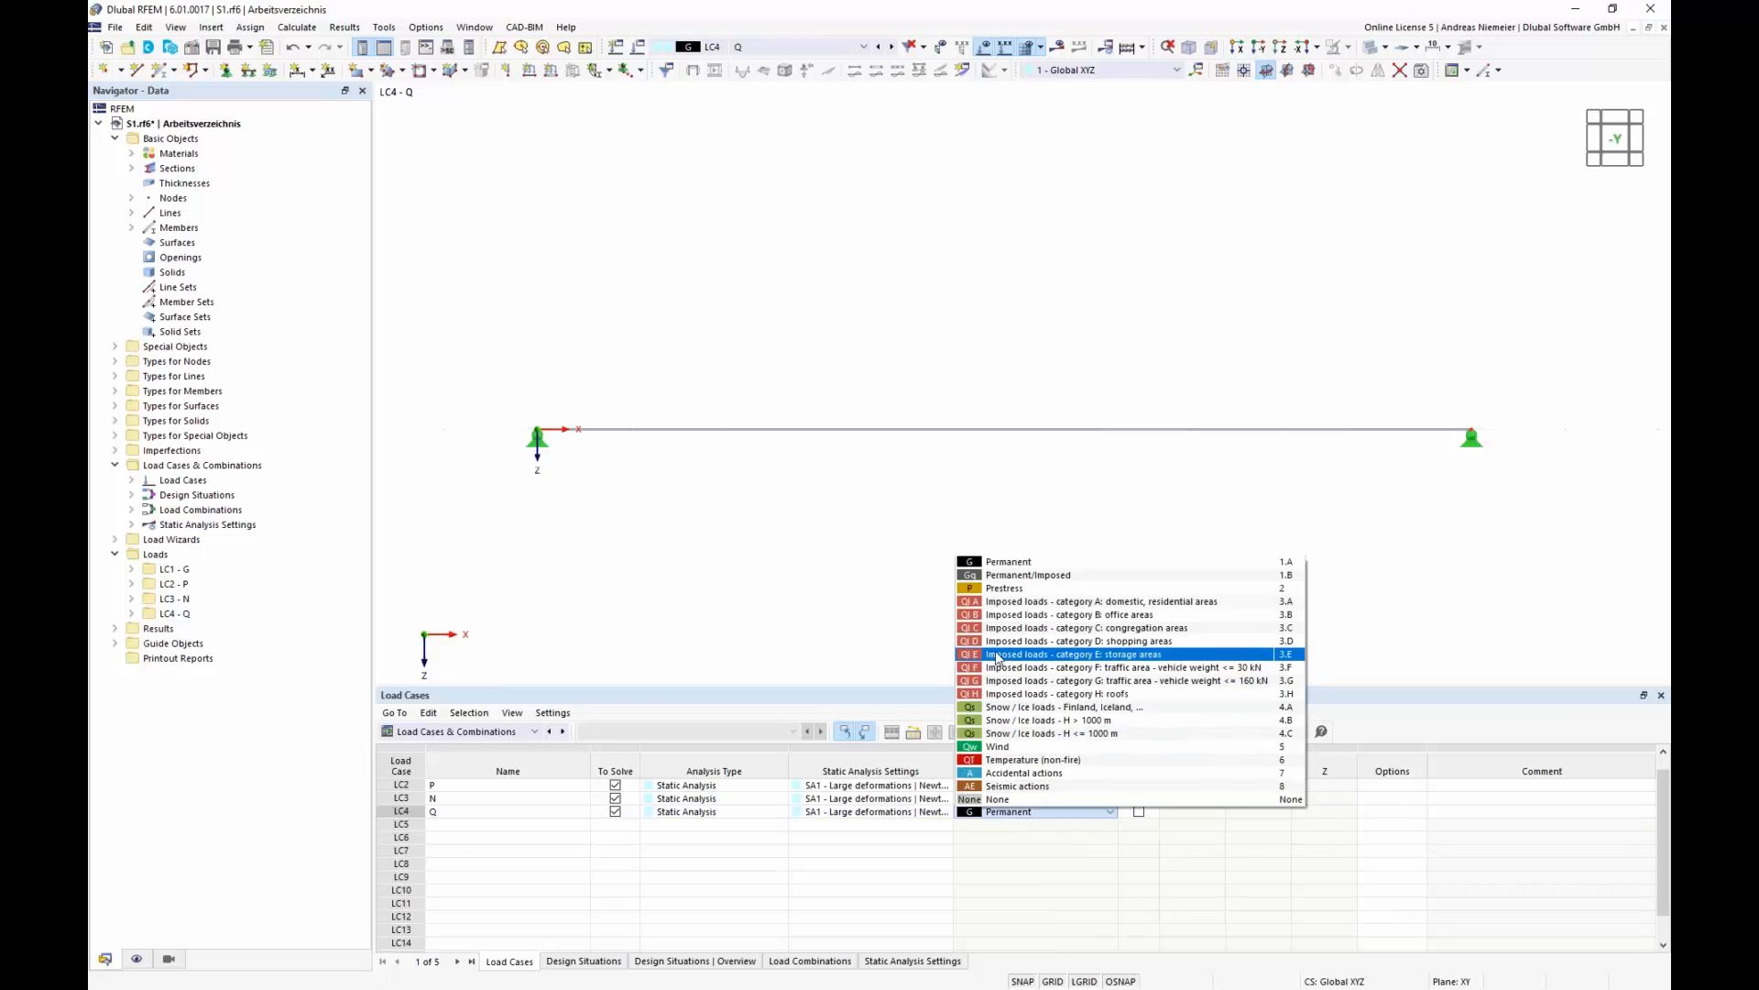
pyautogui.click(1016, 696)
pyautogui.click(964, 879)
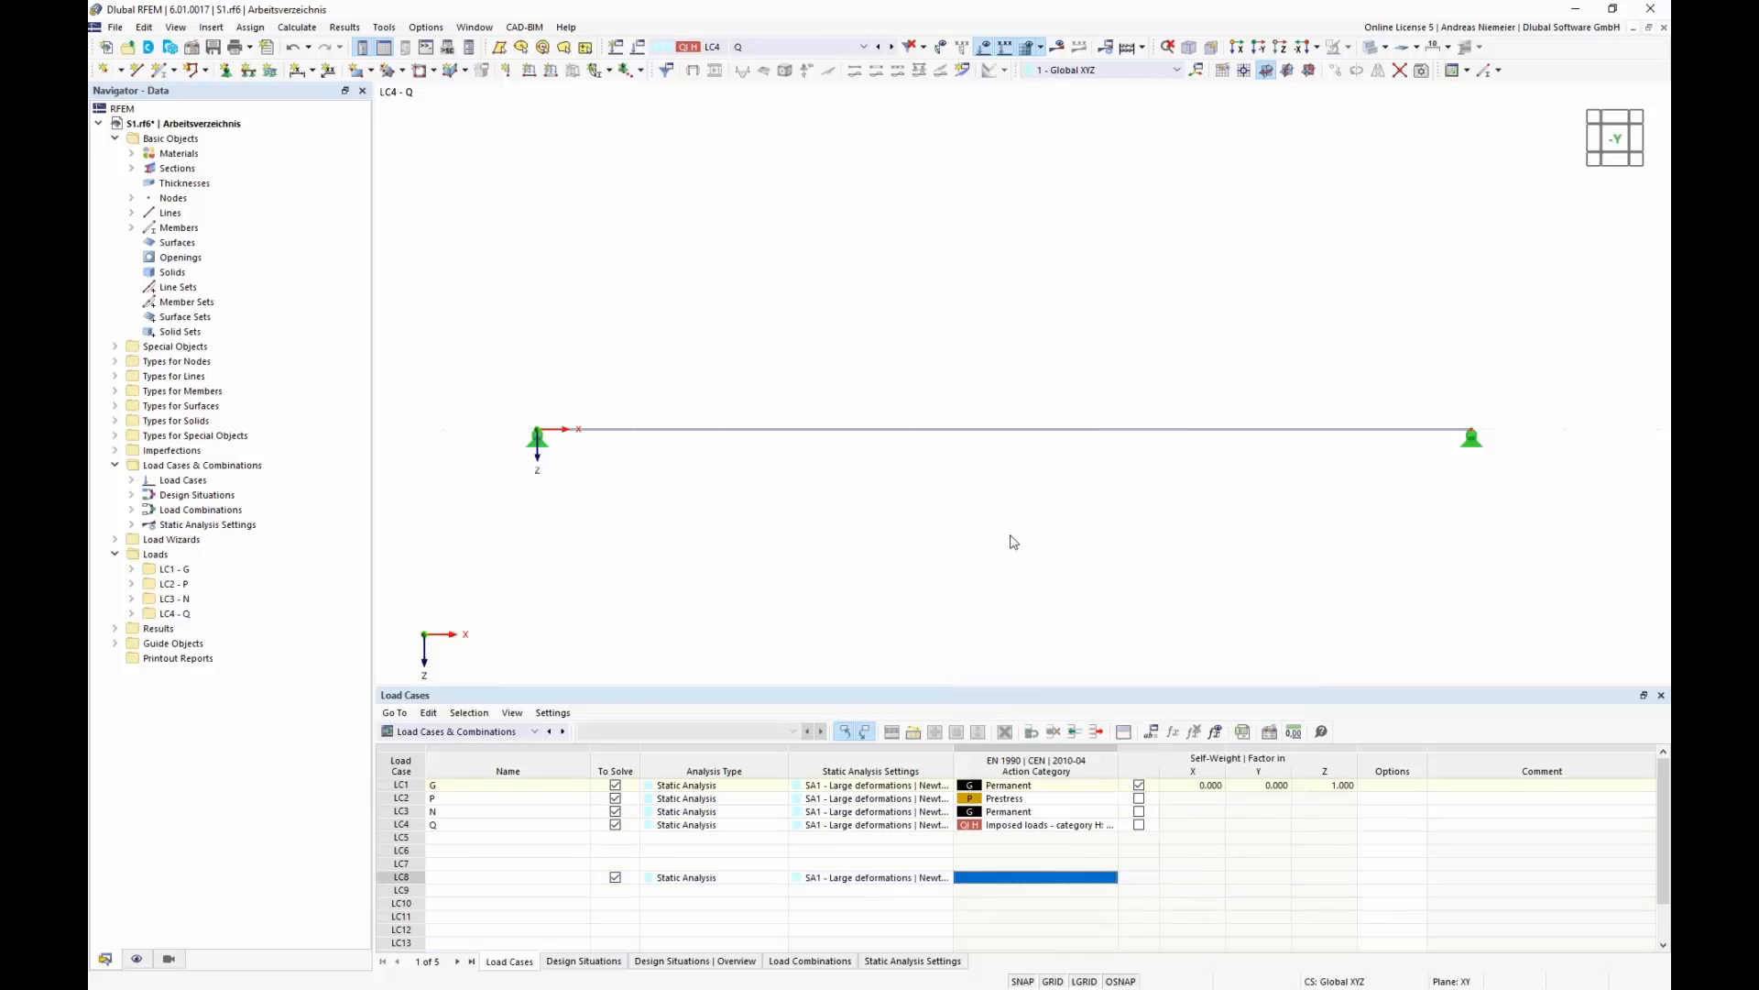
# - Apply a uniform 5 kN/m member load to the cable in load case Q, acting in global Z on the projected length
pyautogui.click(551, 71)
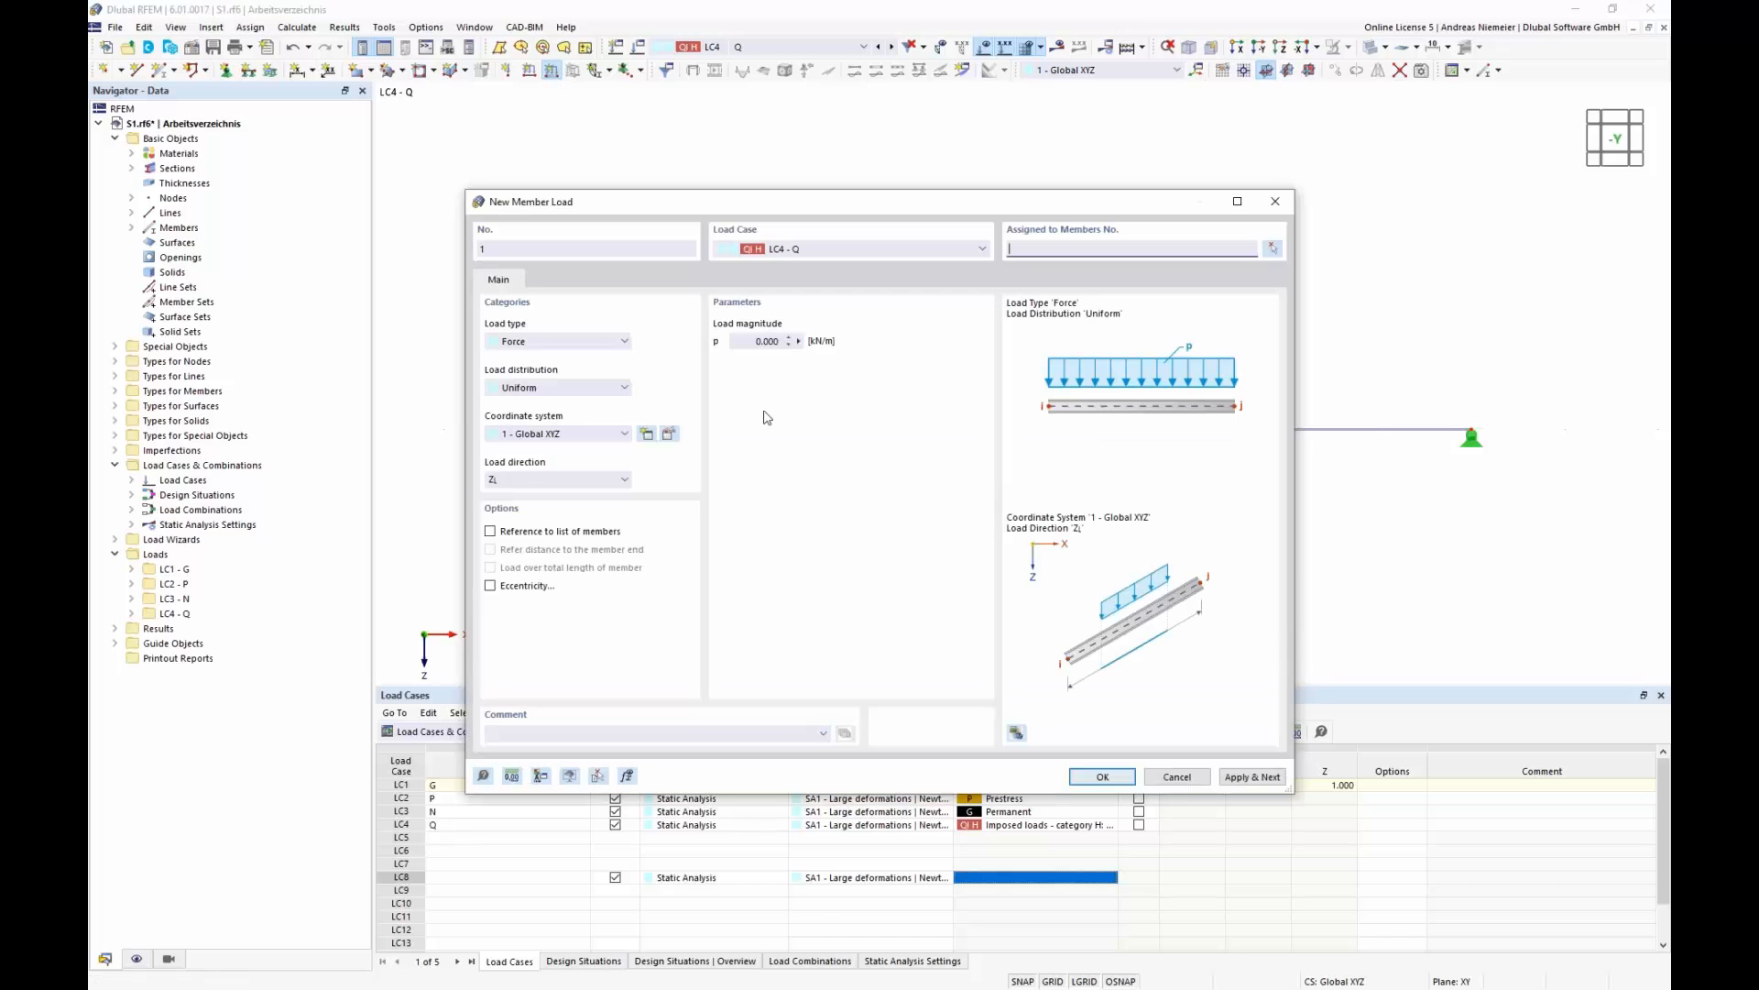
pyautogui.click(767, 341)
pyautogui.write('5')
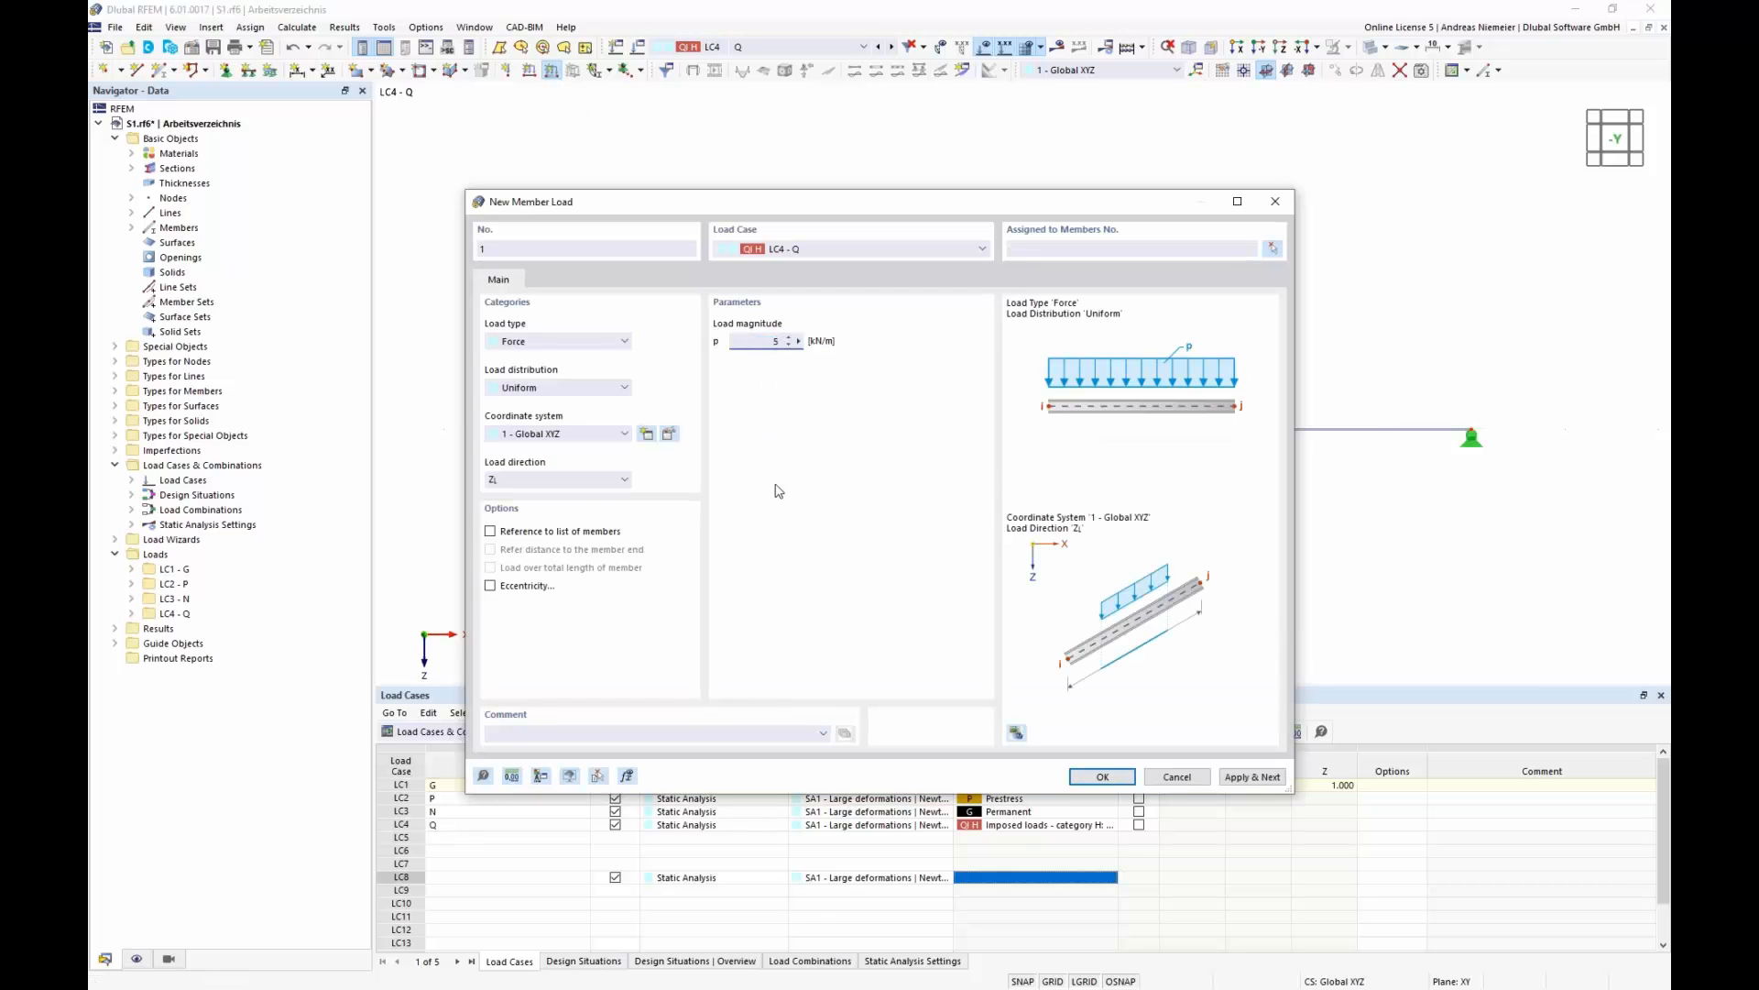
pyautogui.click(567, 480)
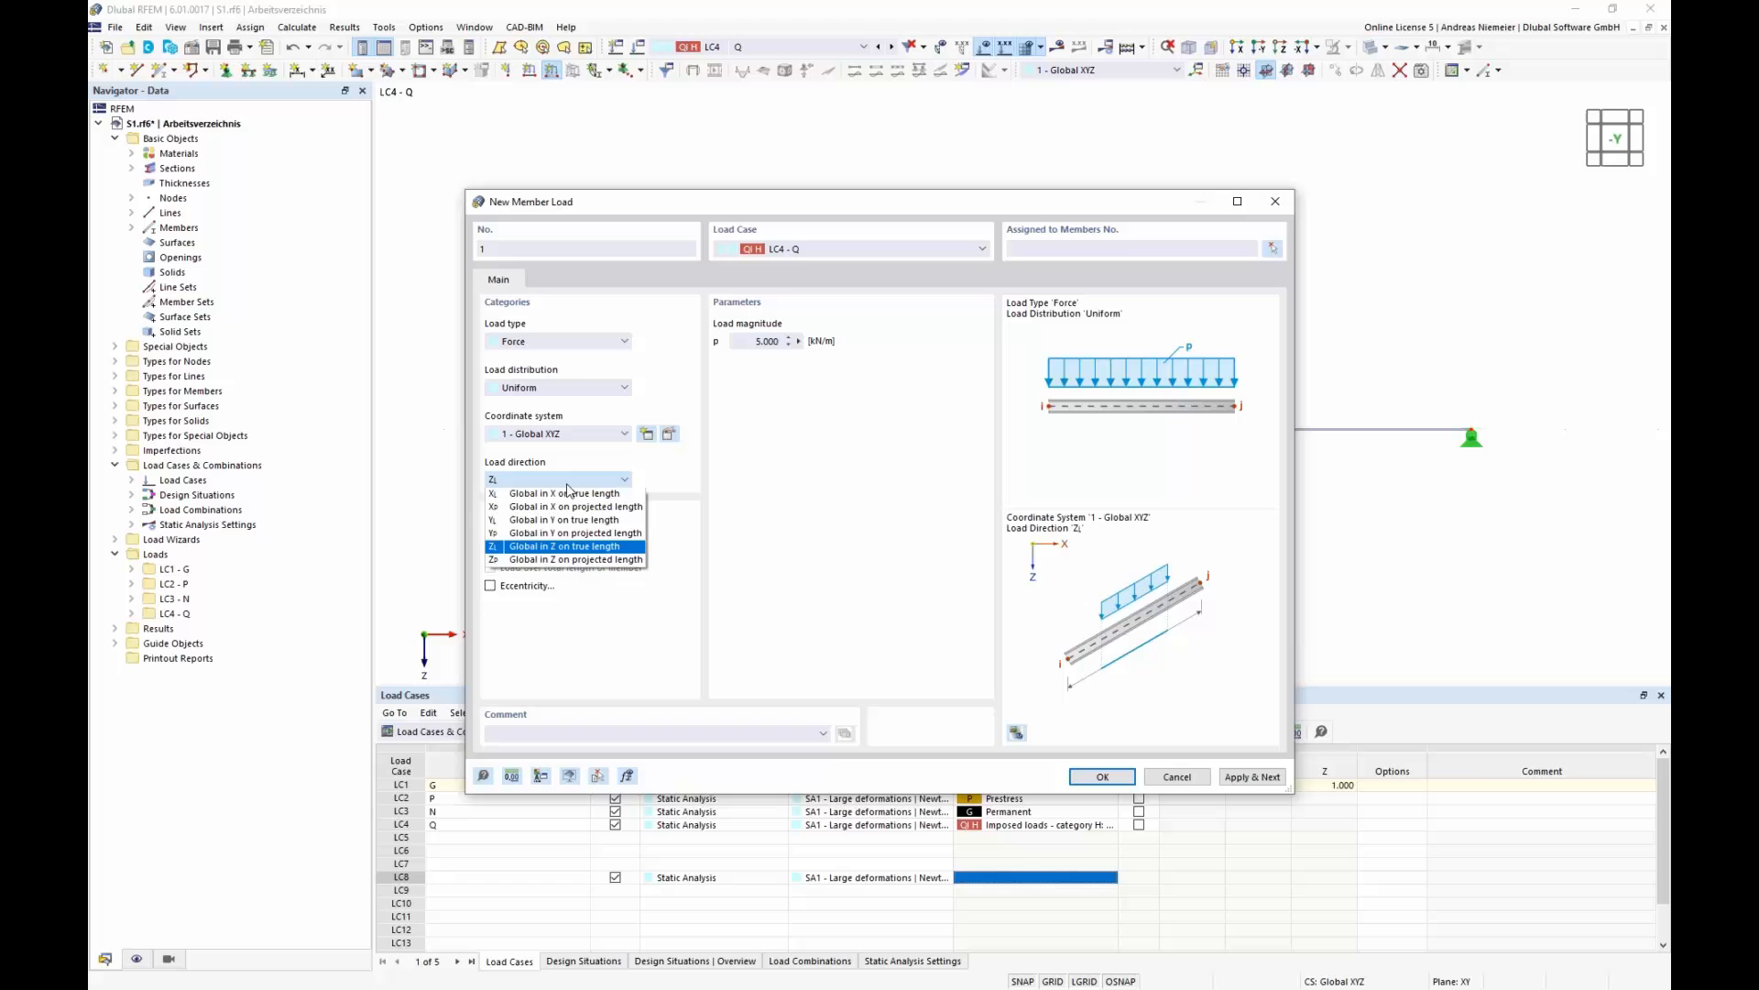
pyautogui.click(556, 560)
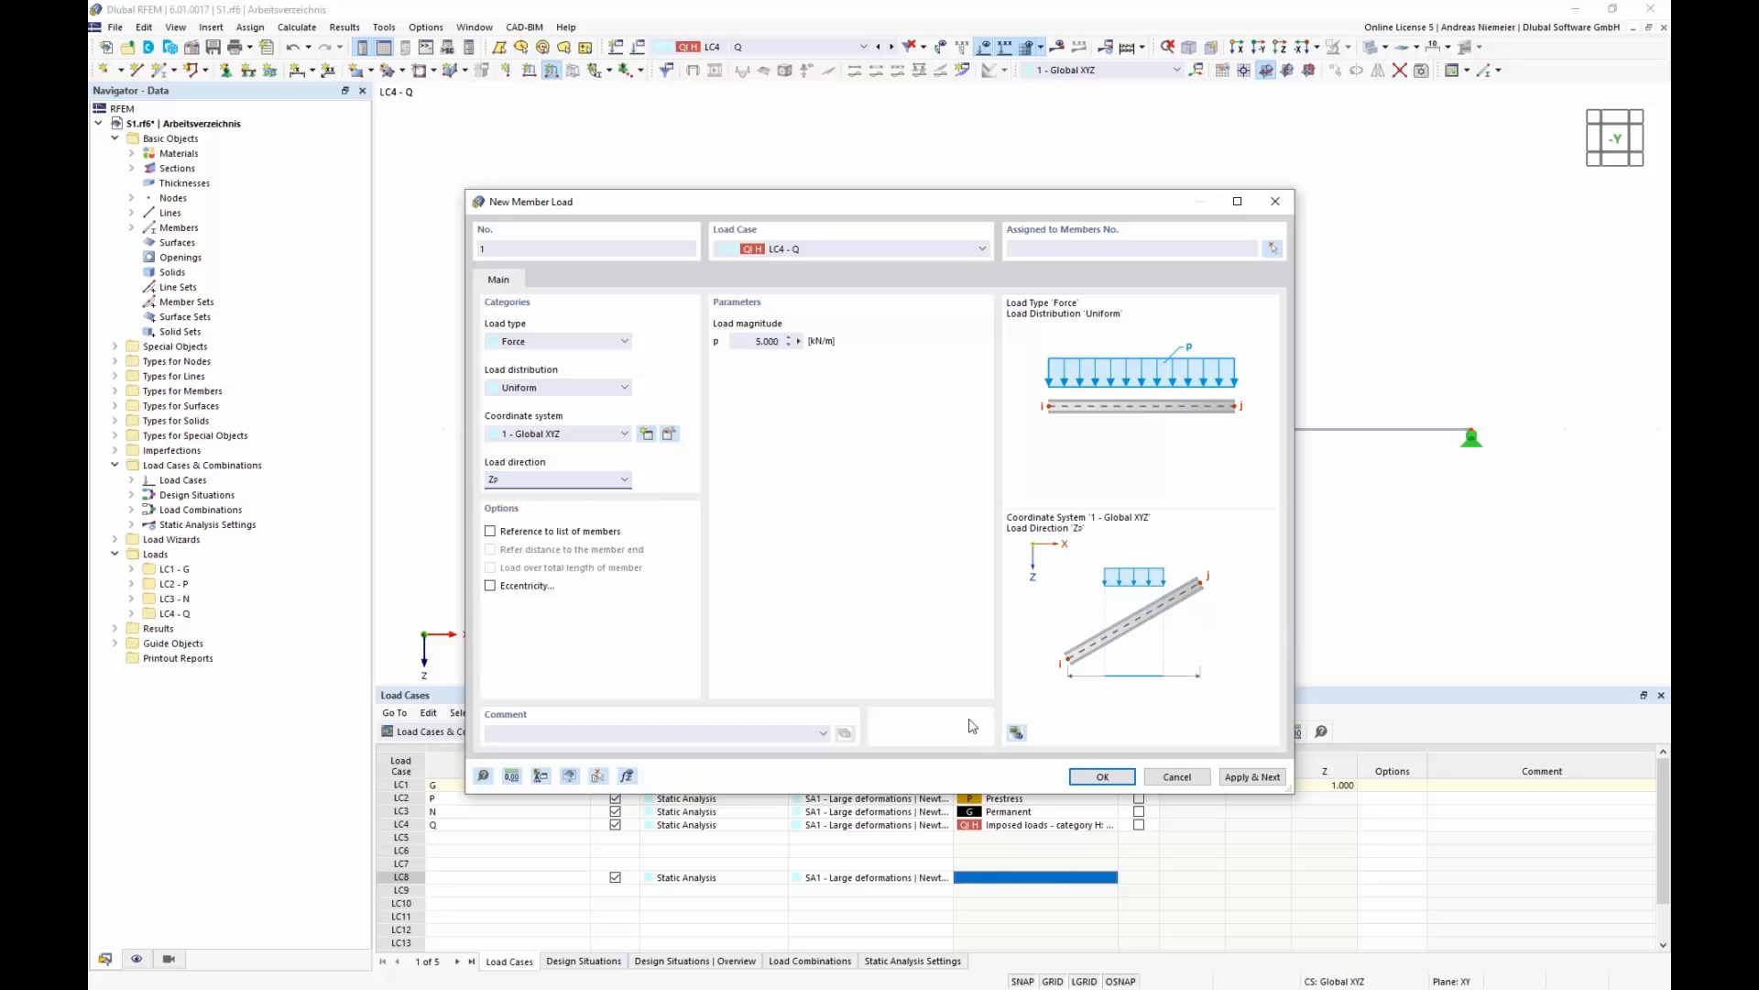
pyautogui.click(1103, 777)
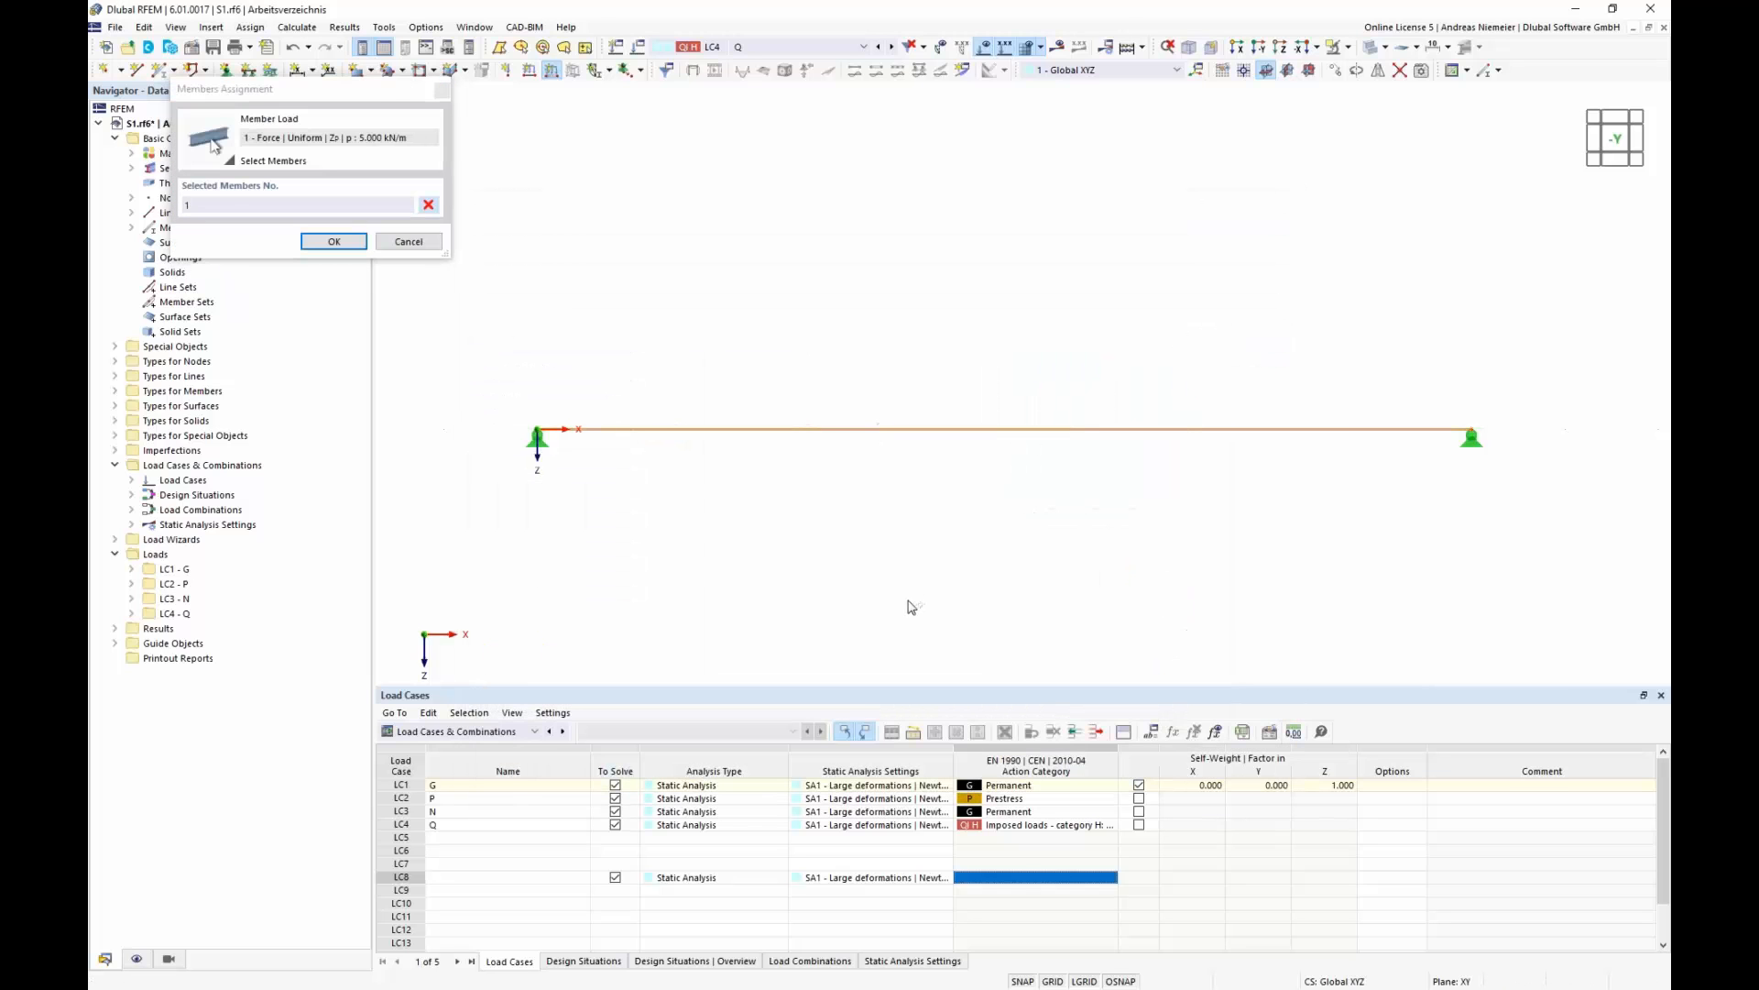
pyautogui.click(335, 242)
# - Calculate load case Q and show the cable's axial forces in an isometric-style view
pyautogui.rightClick(858, 581)
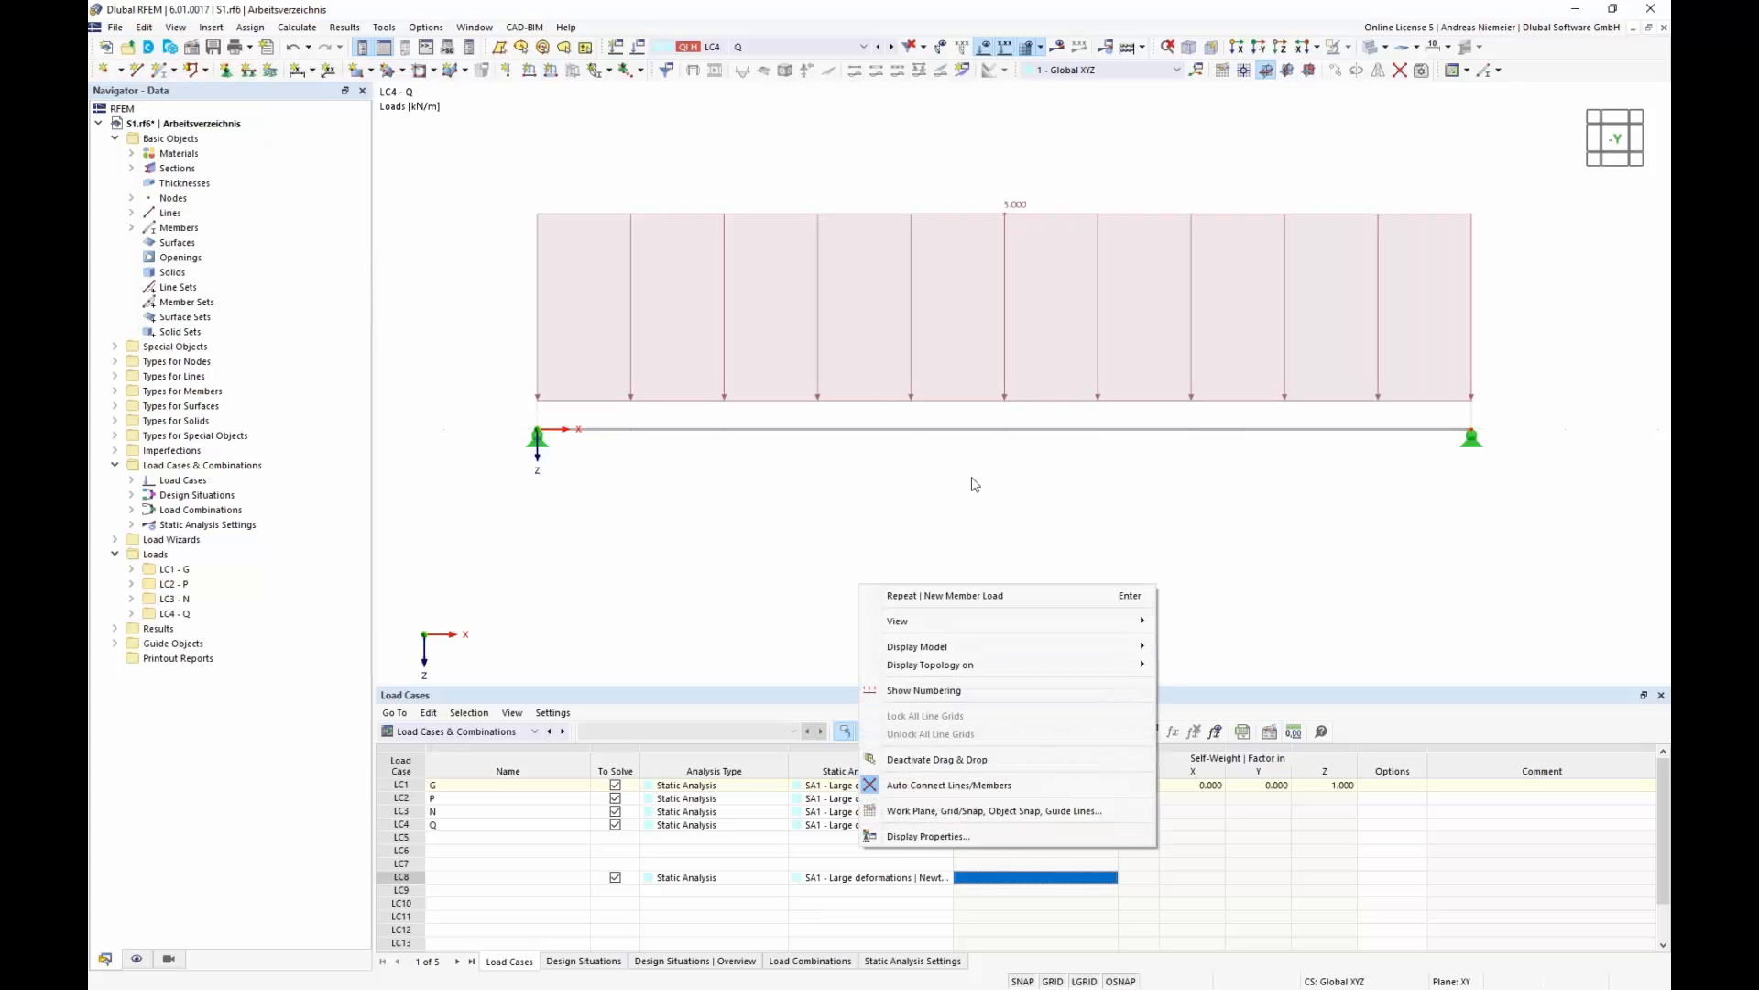
pyautogui.click(967, 479)
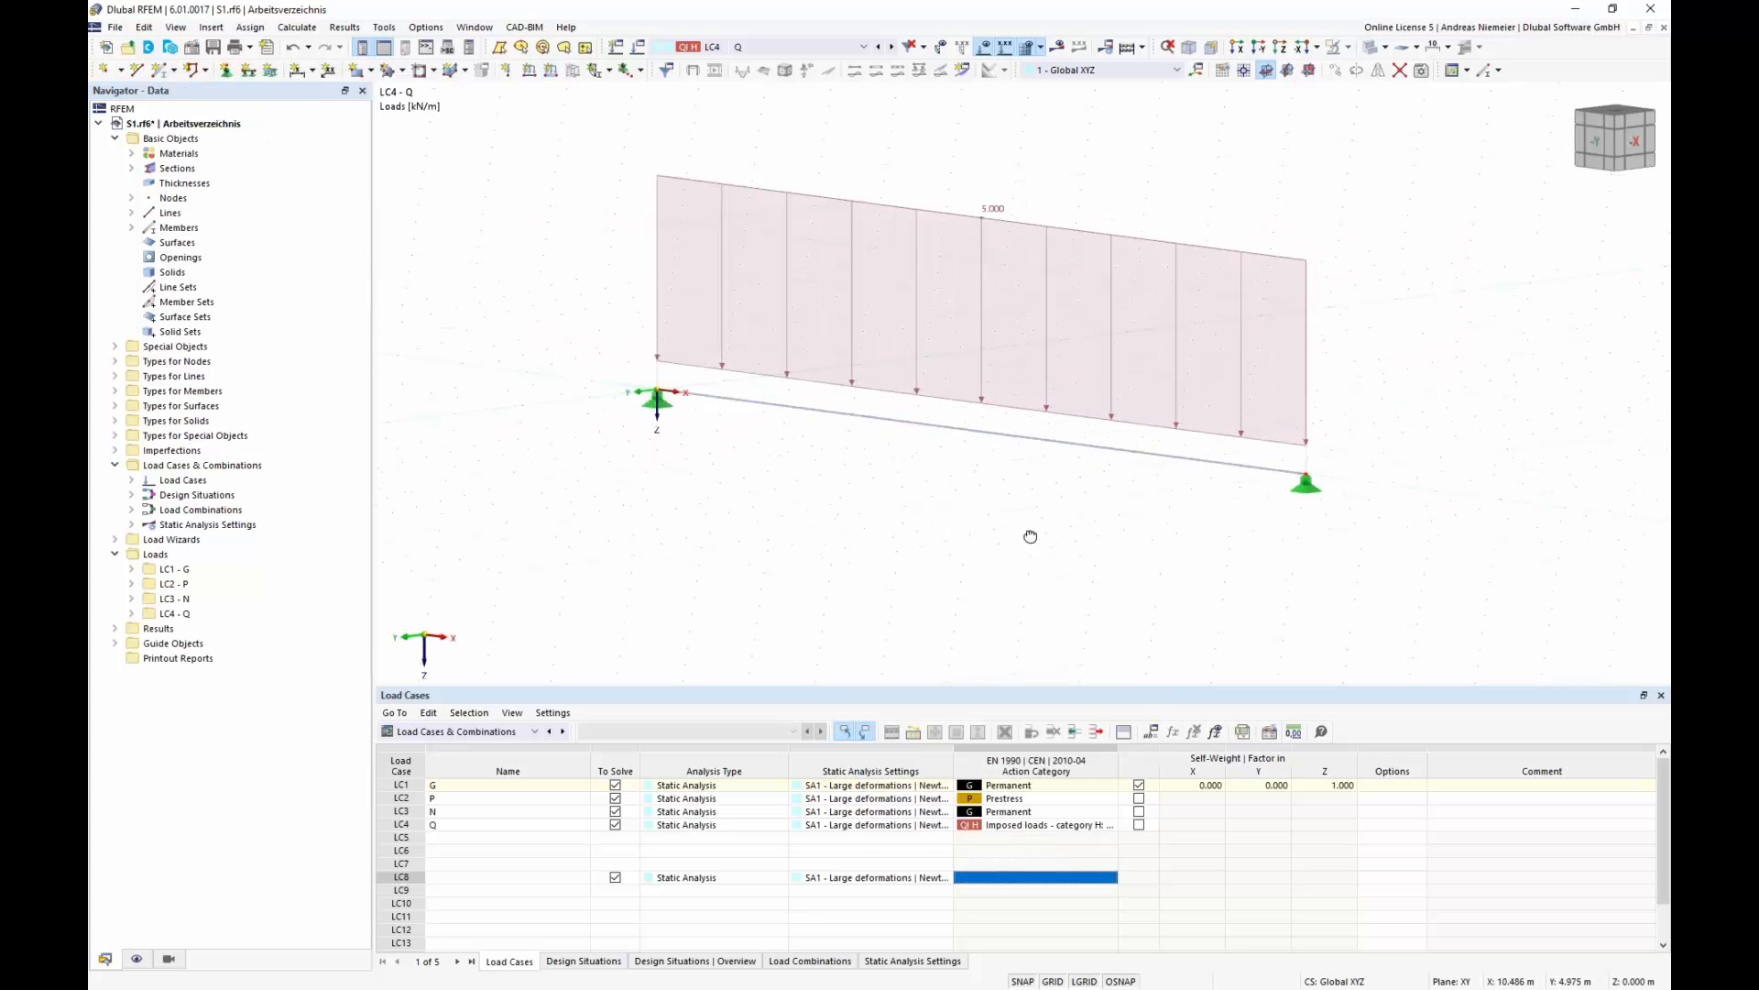
pyautogui.click(1058, 46)
pyautogui.click(946, 572)
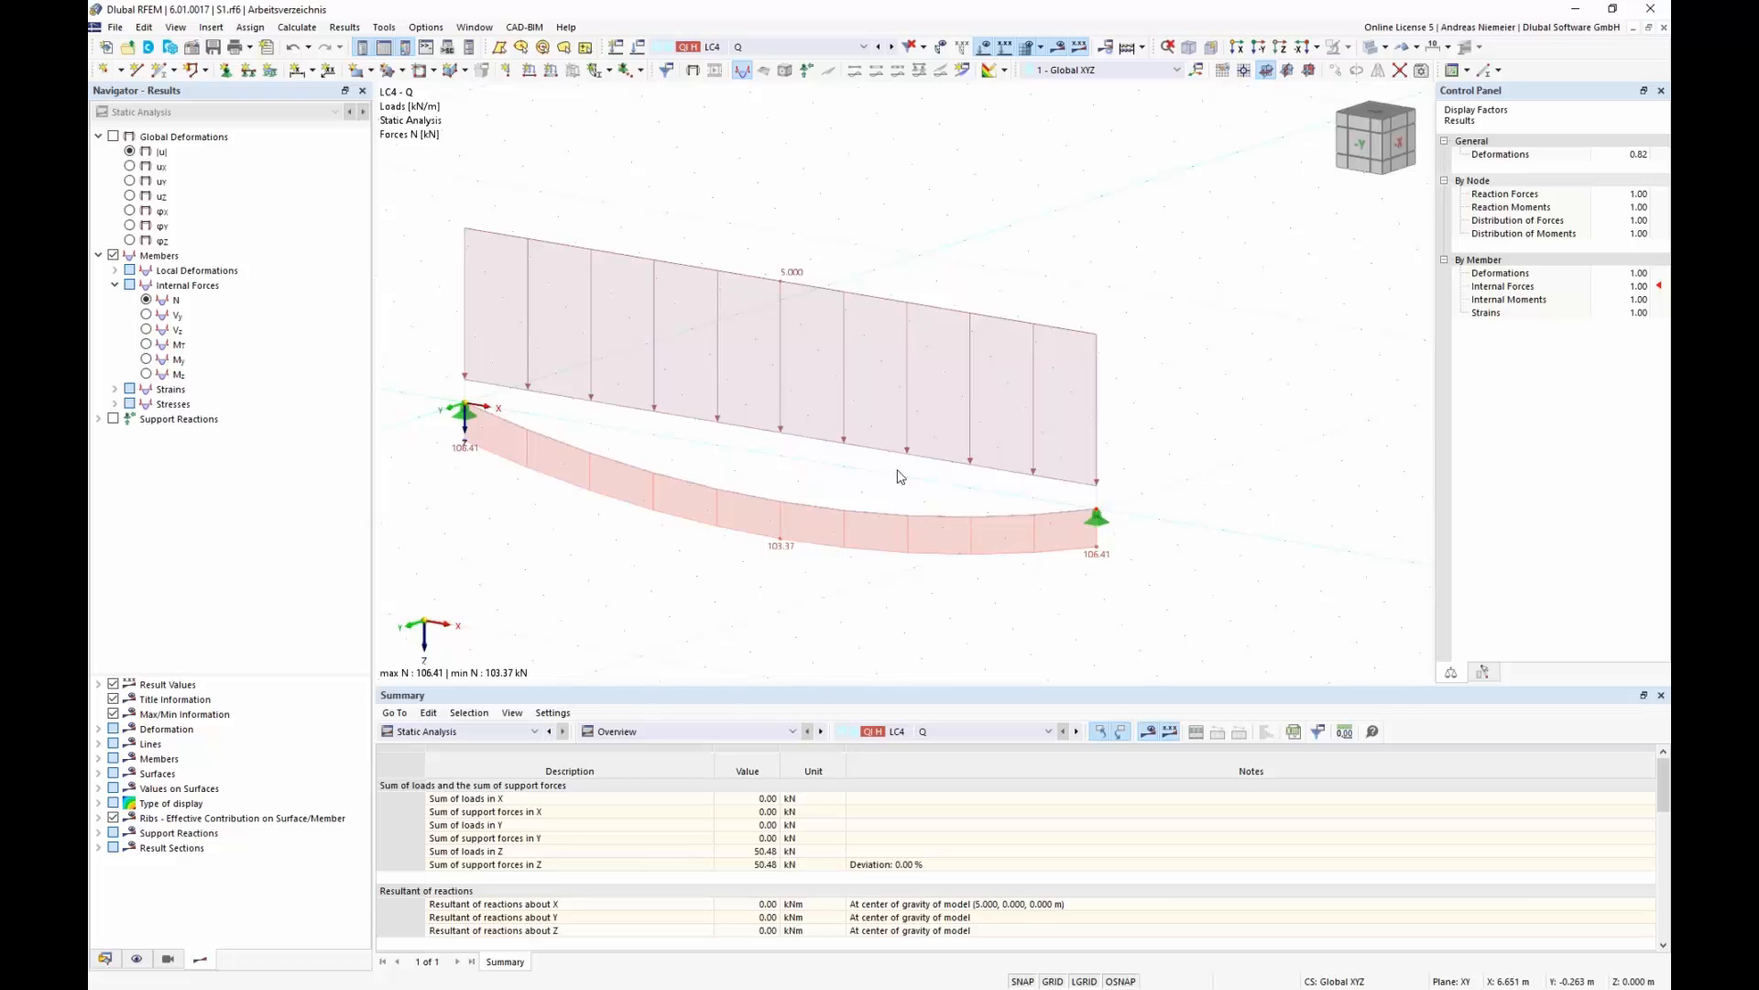
pyautogui.click(789, 46)
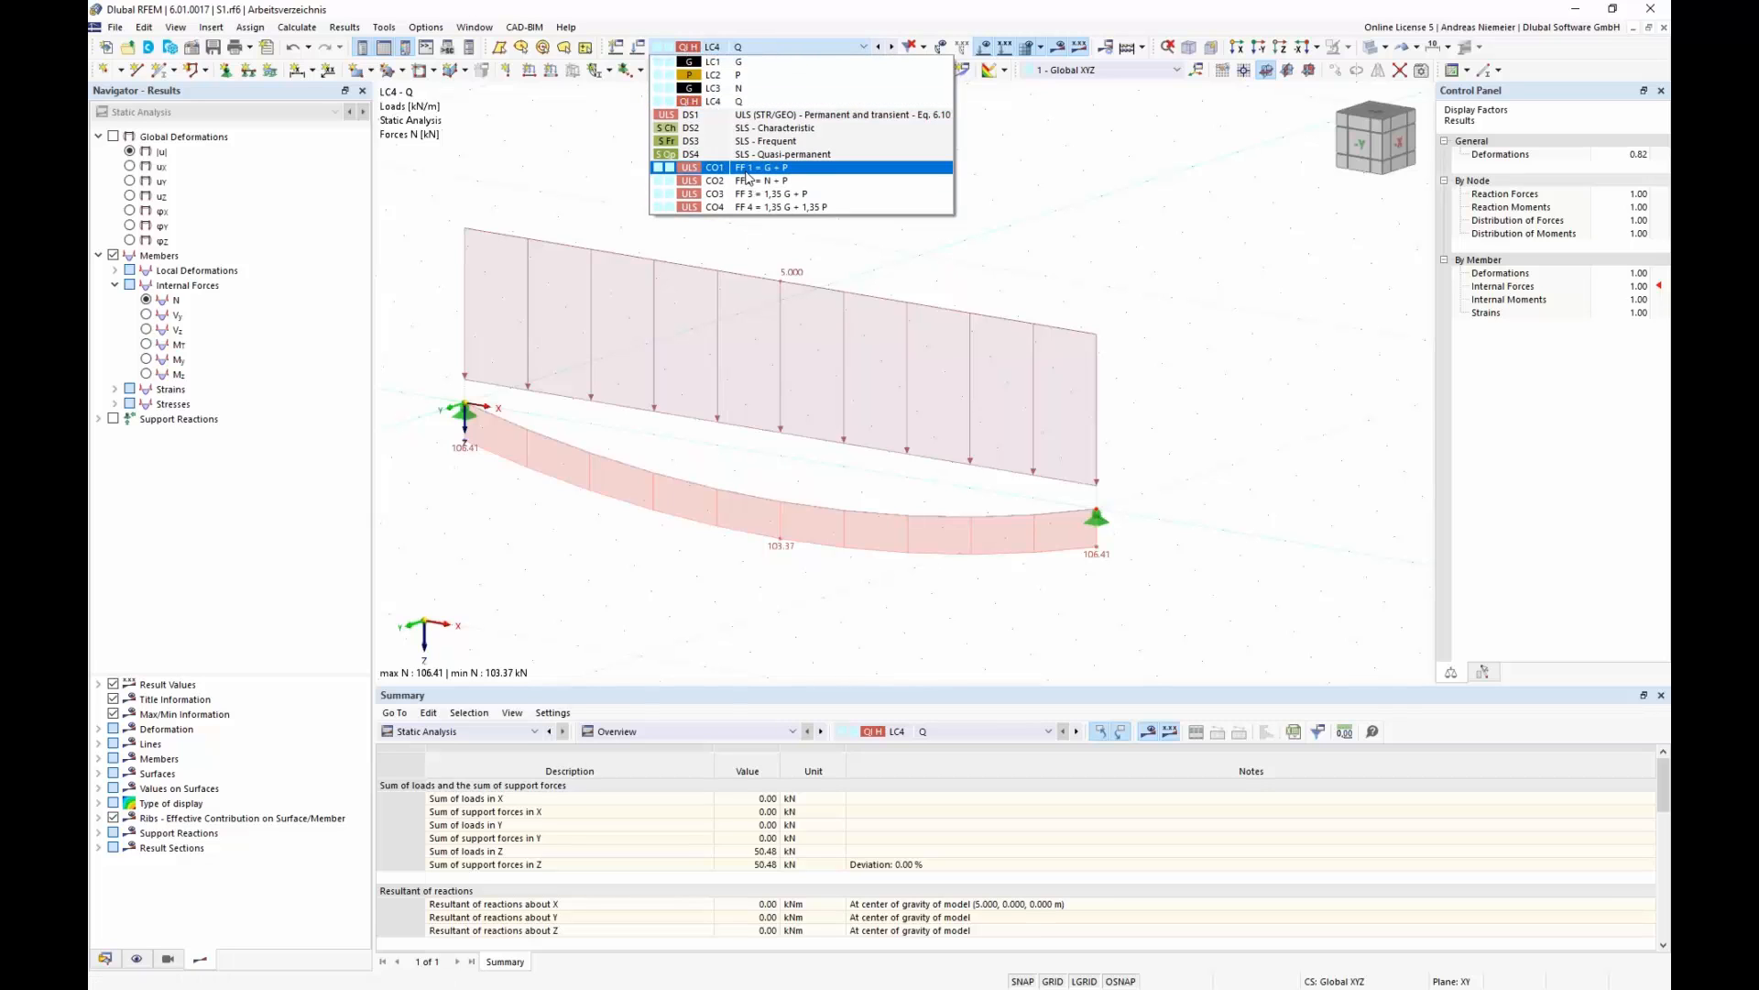
pyautogui.click(1013, 271)
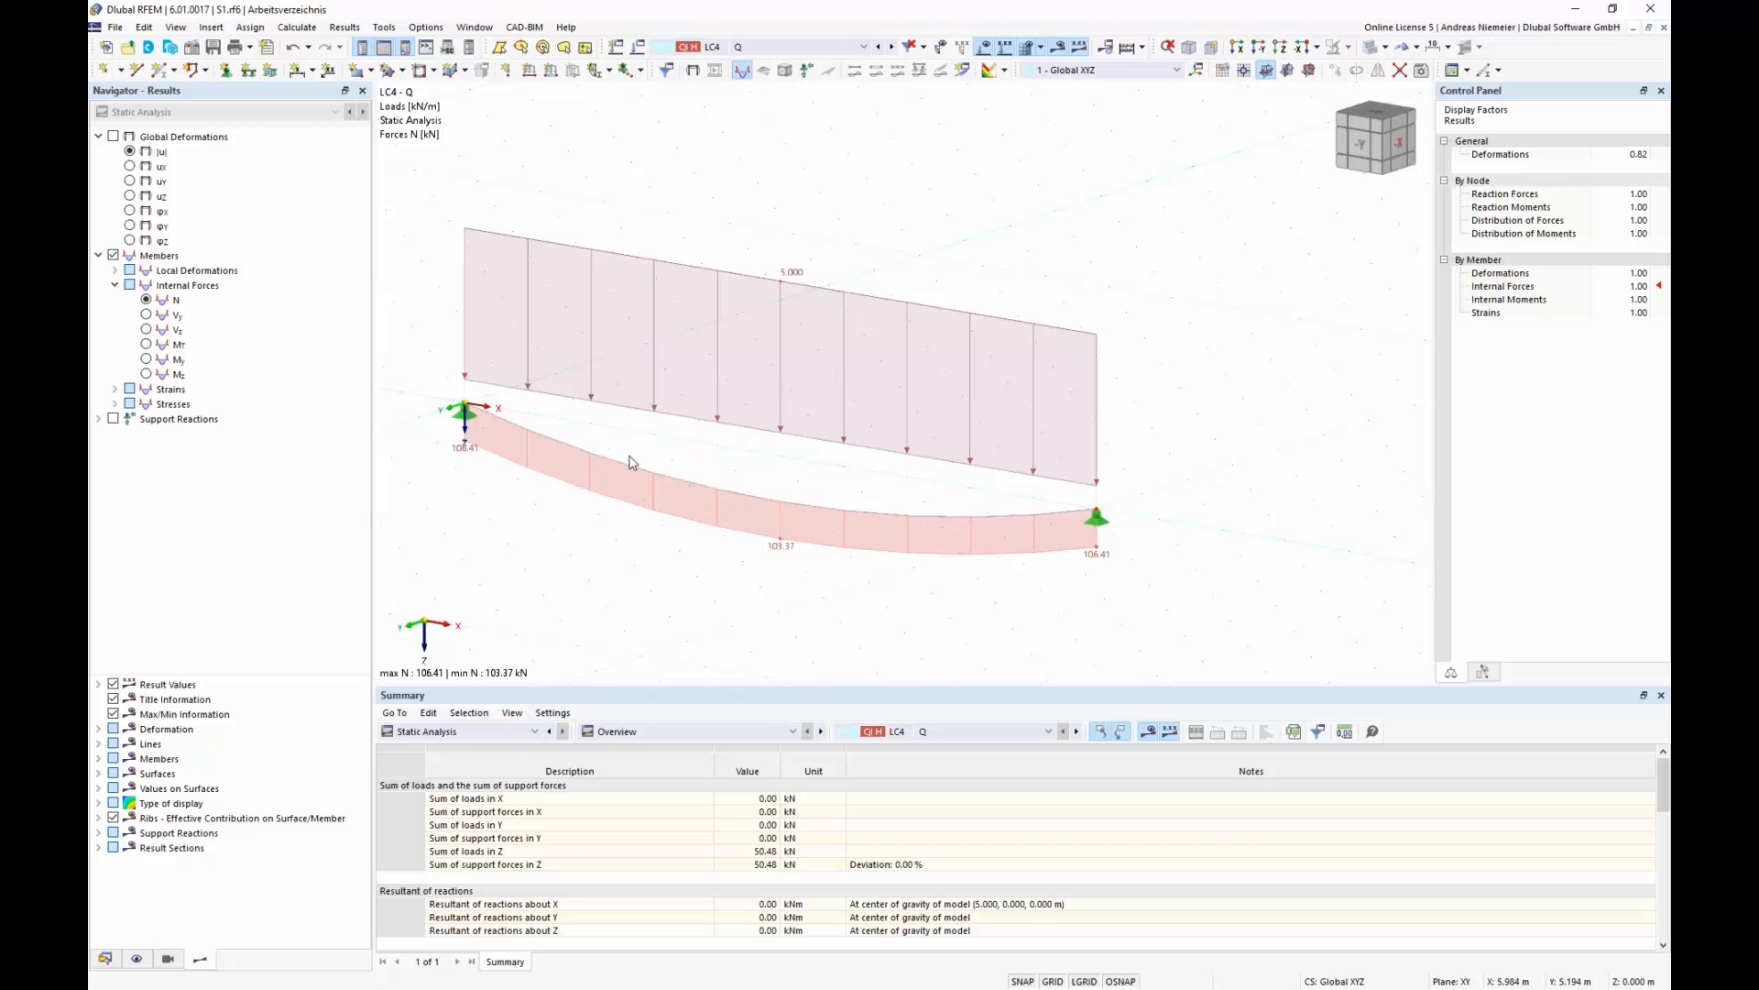
# - Create a load combination named "Q on FF 1" and take its initial state from CO1 "FF 1 = G + P"
pyautogui.click(638, 47)
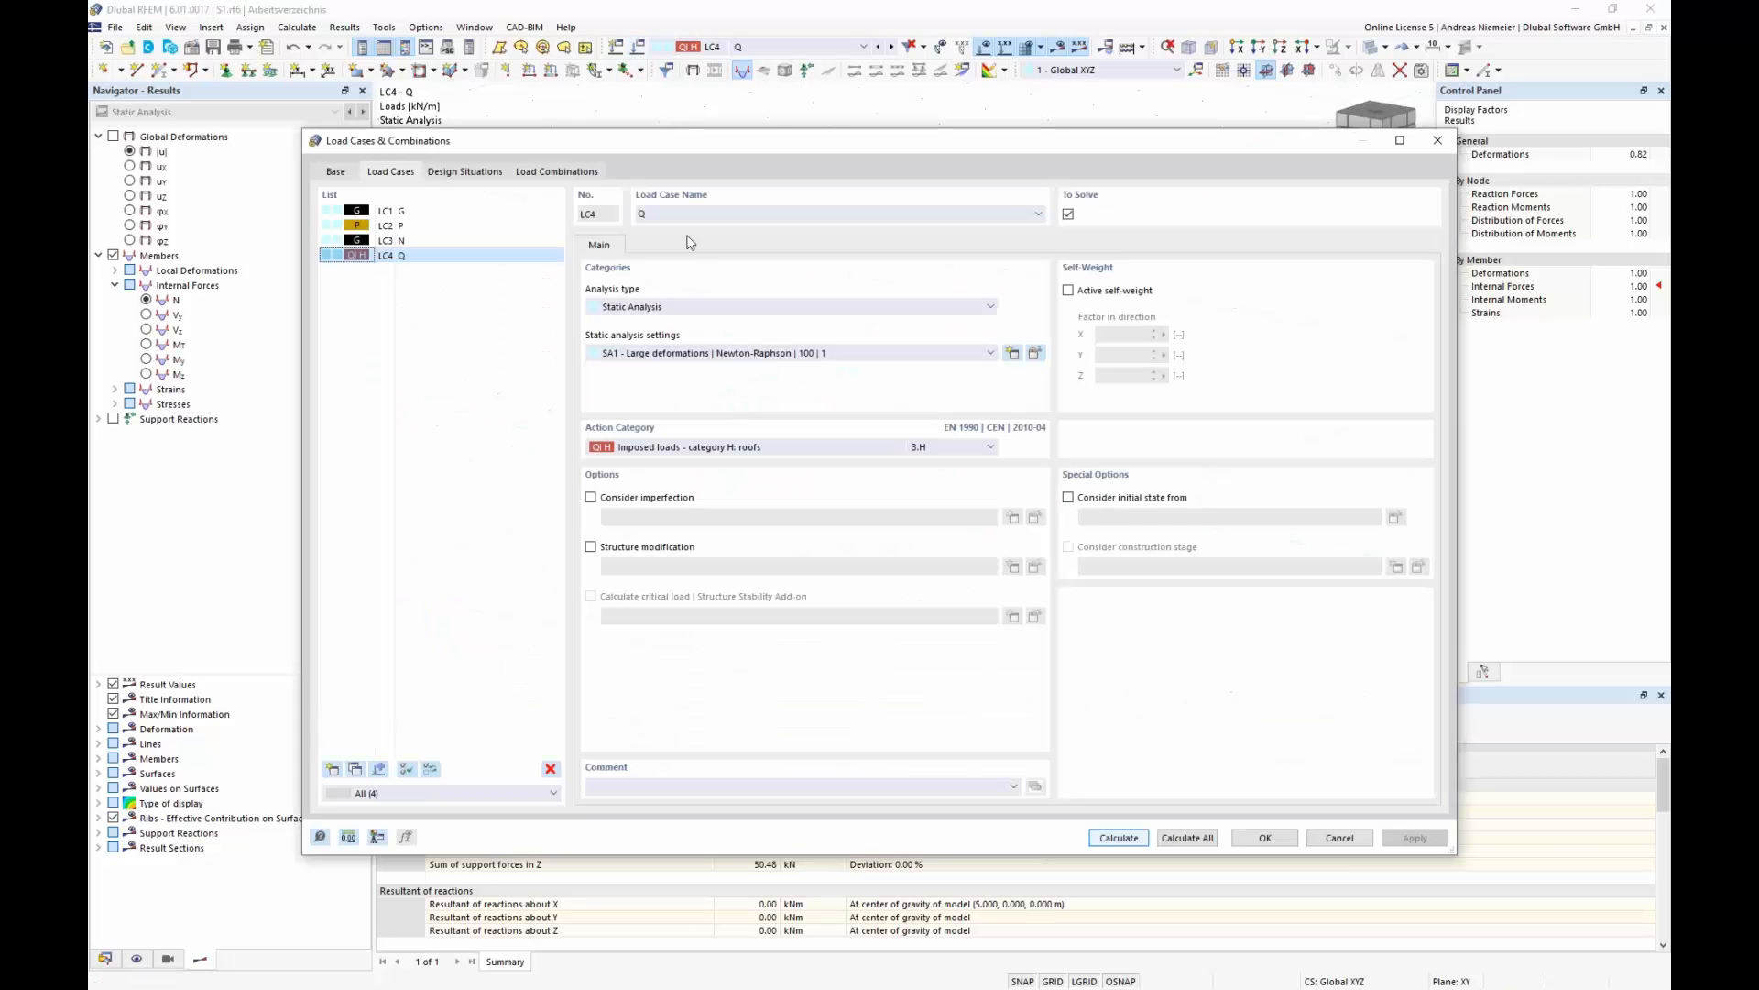
pyautogui.click(570, 173)
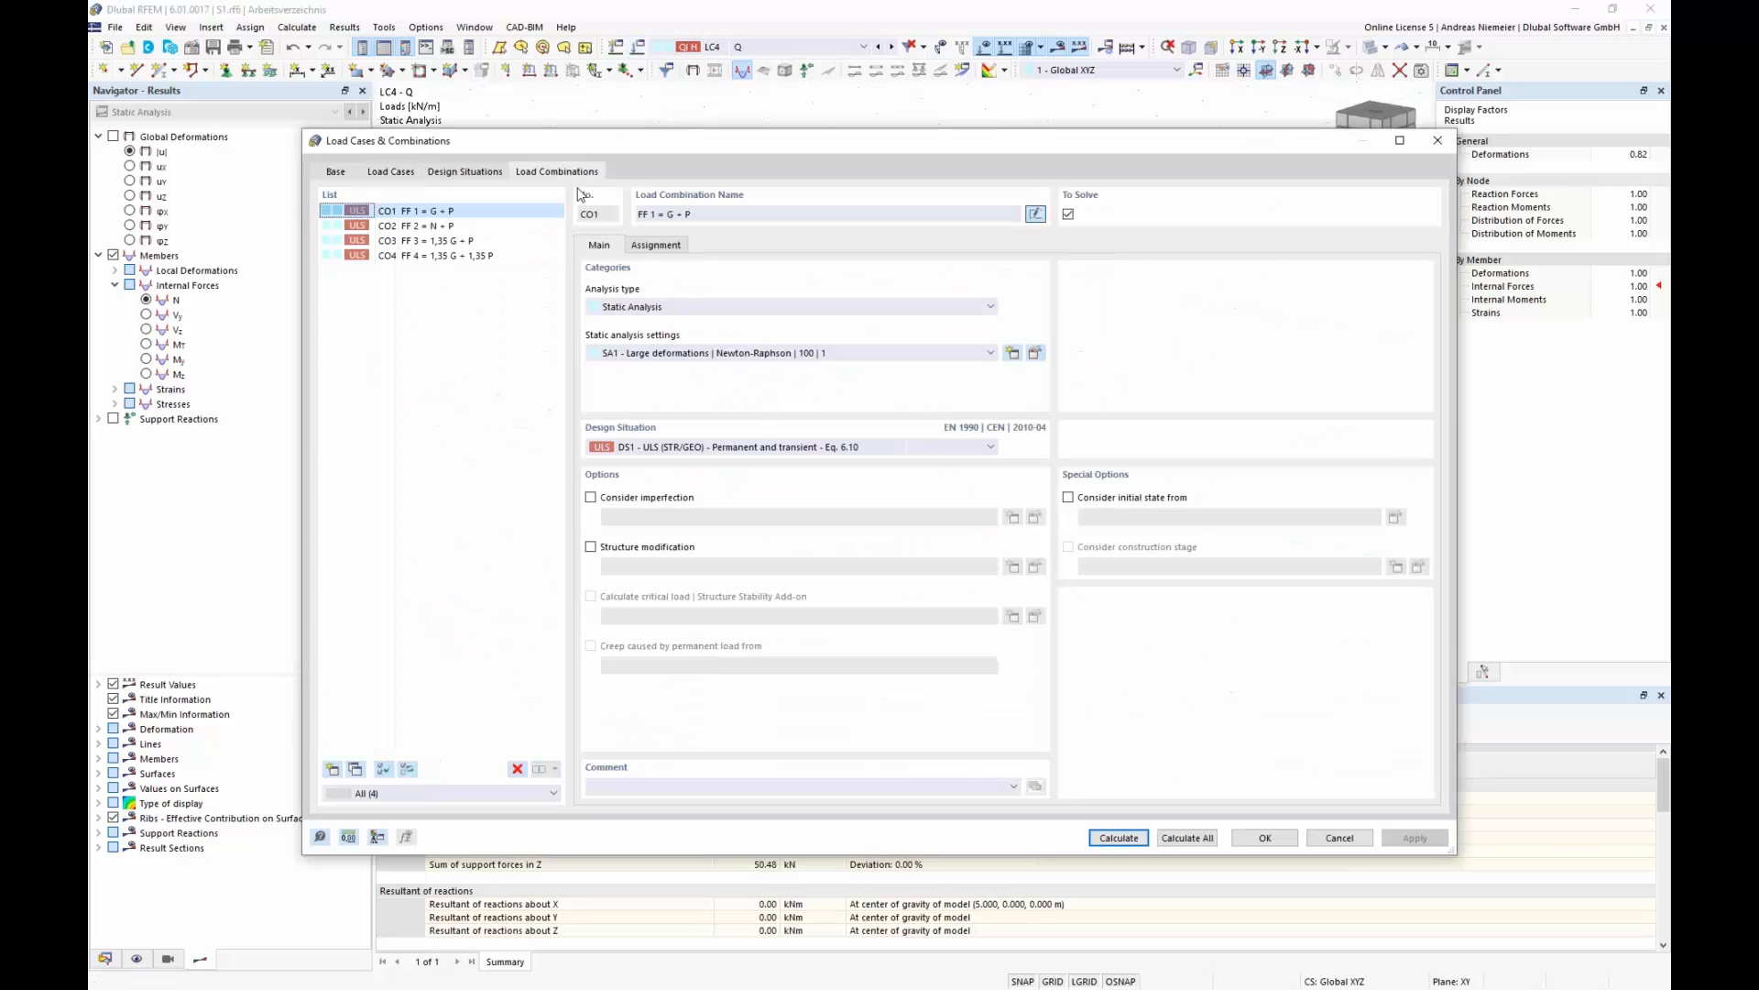
pyautogui.click(333, 769)
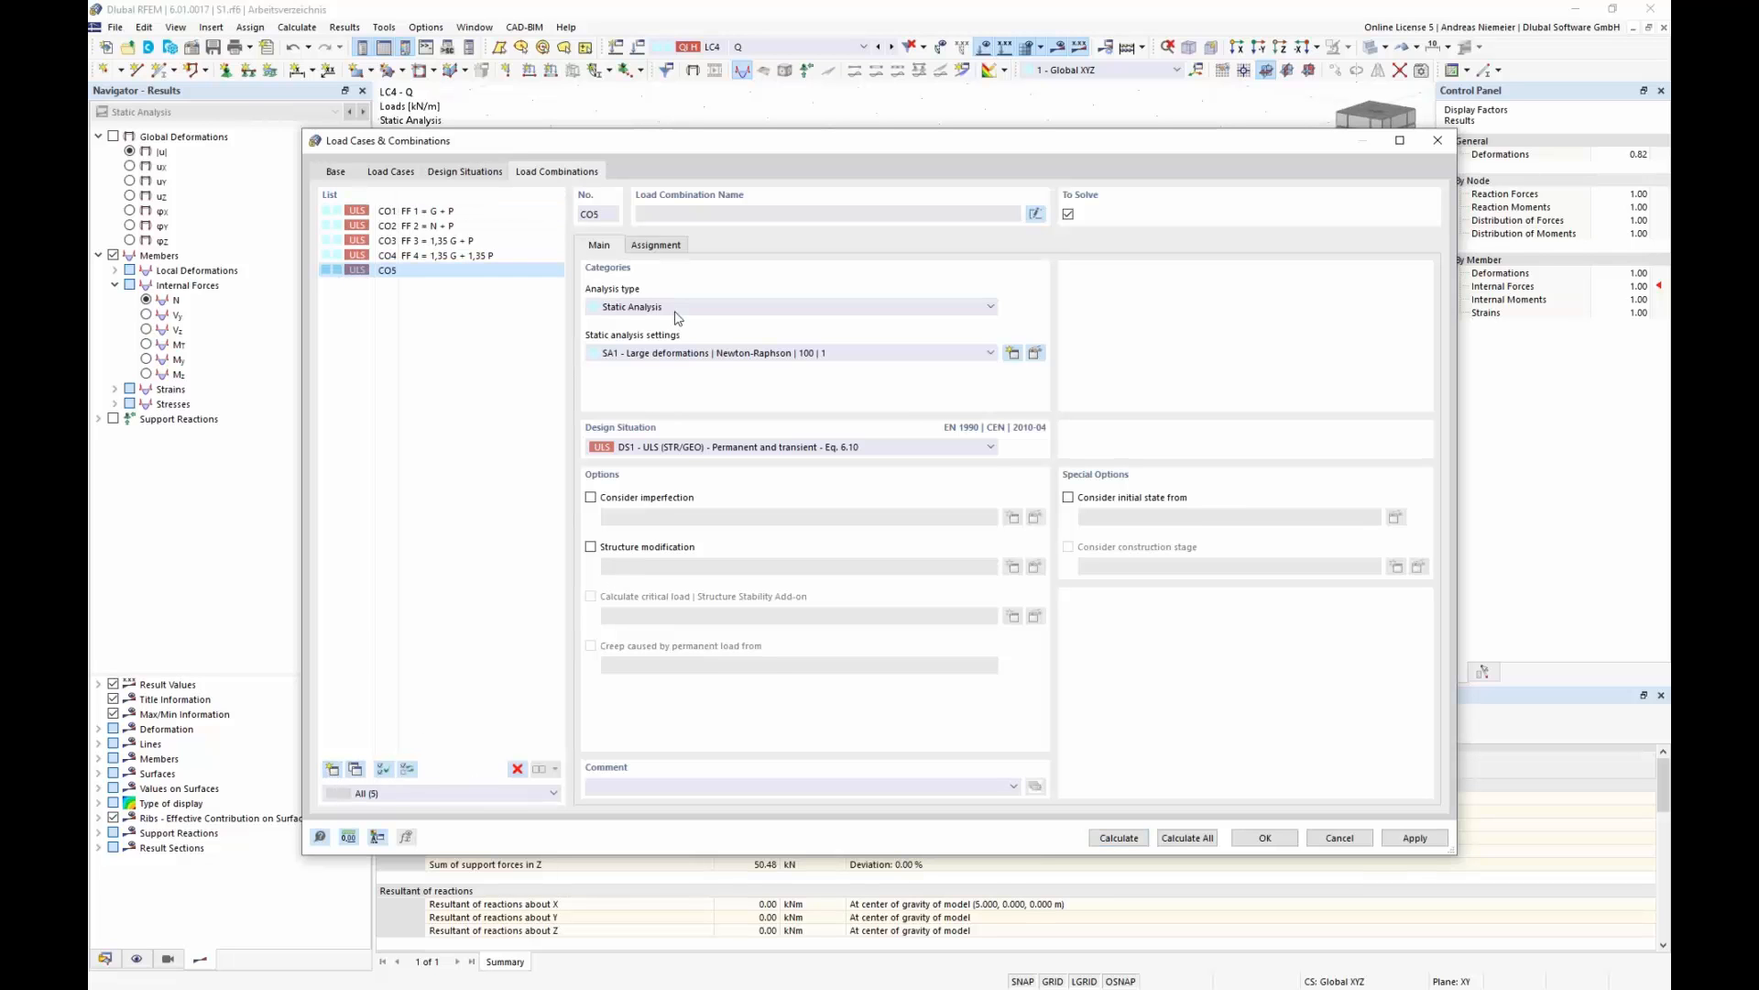
pyautogui.click(701, 218)
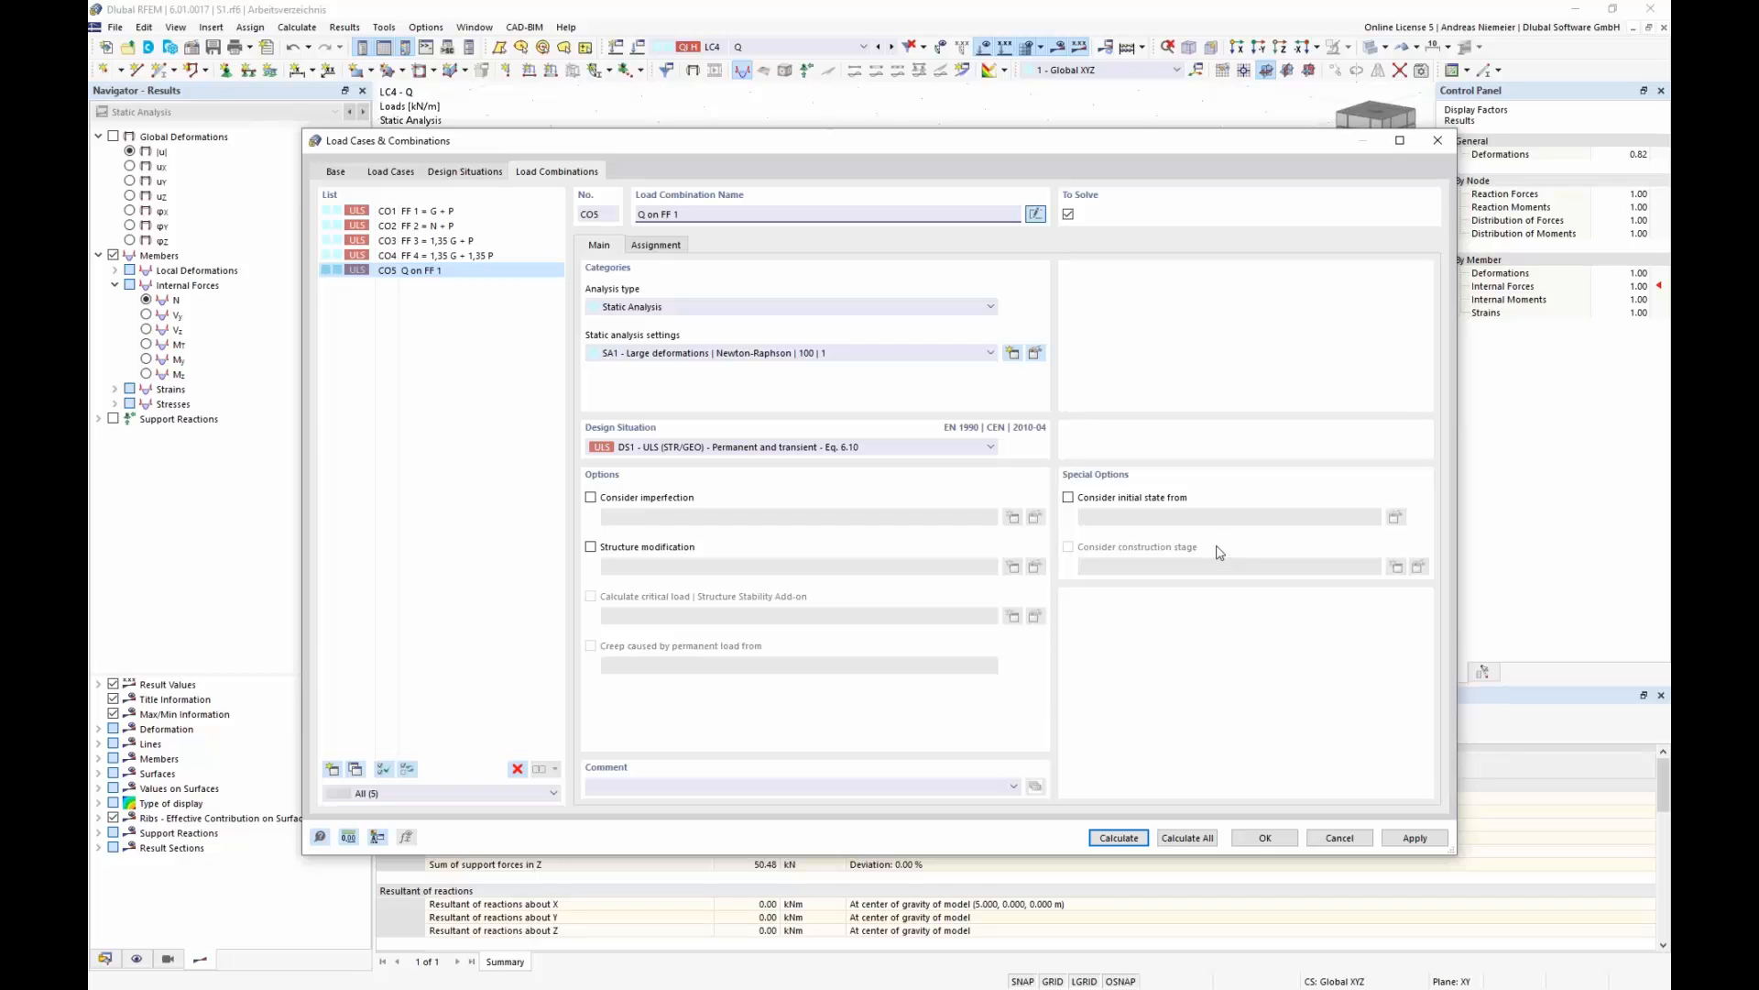
pyautogui.click(1069, 498)
pyautogui.click(1160, 517)
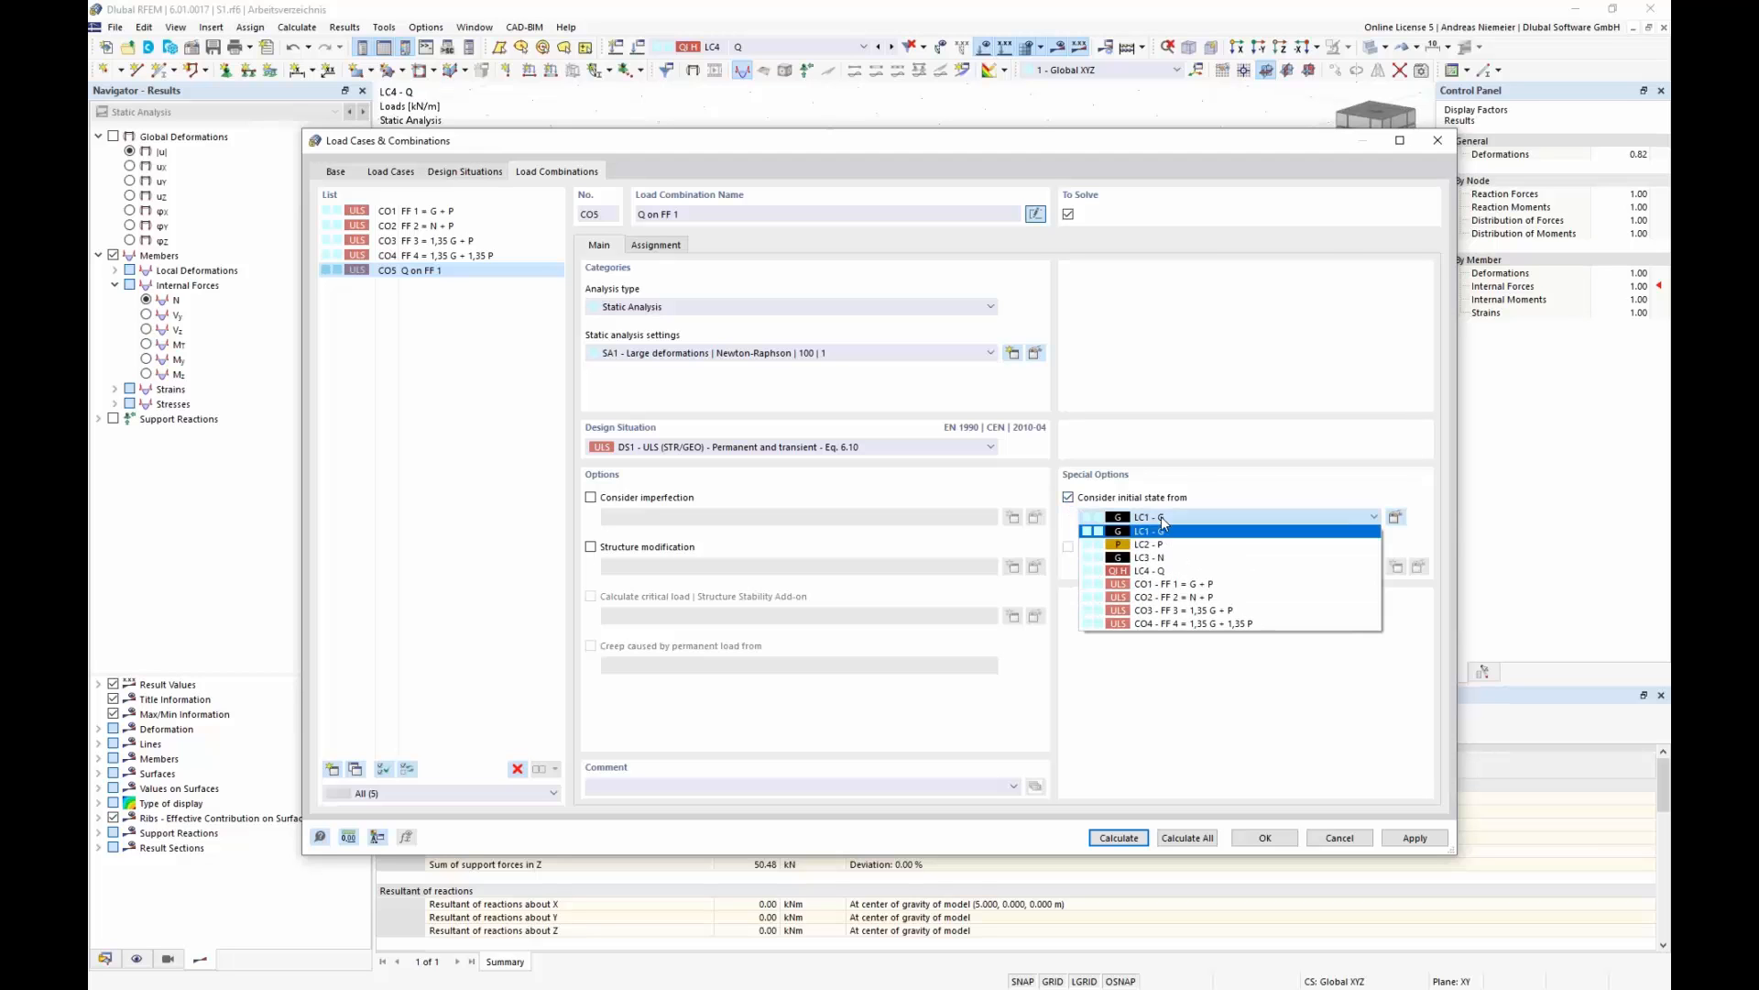
pyautogui.click(1164, 585)
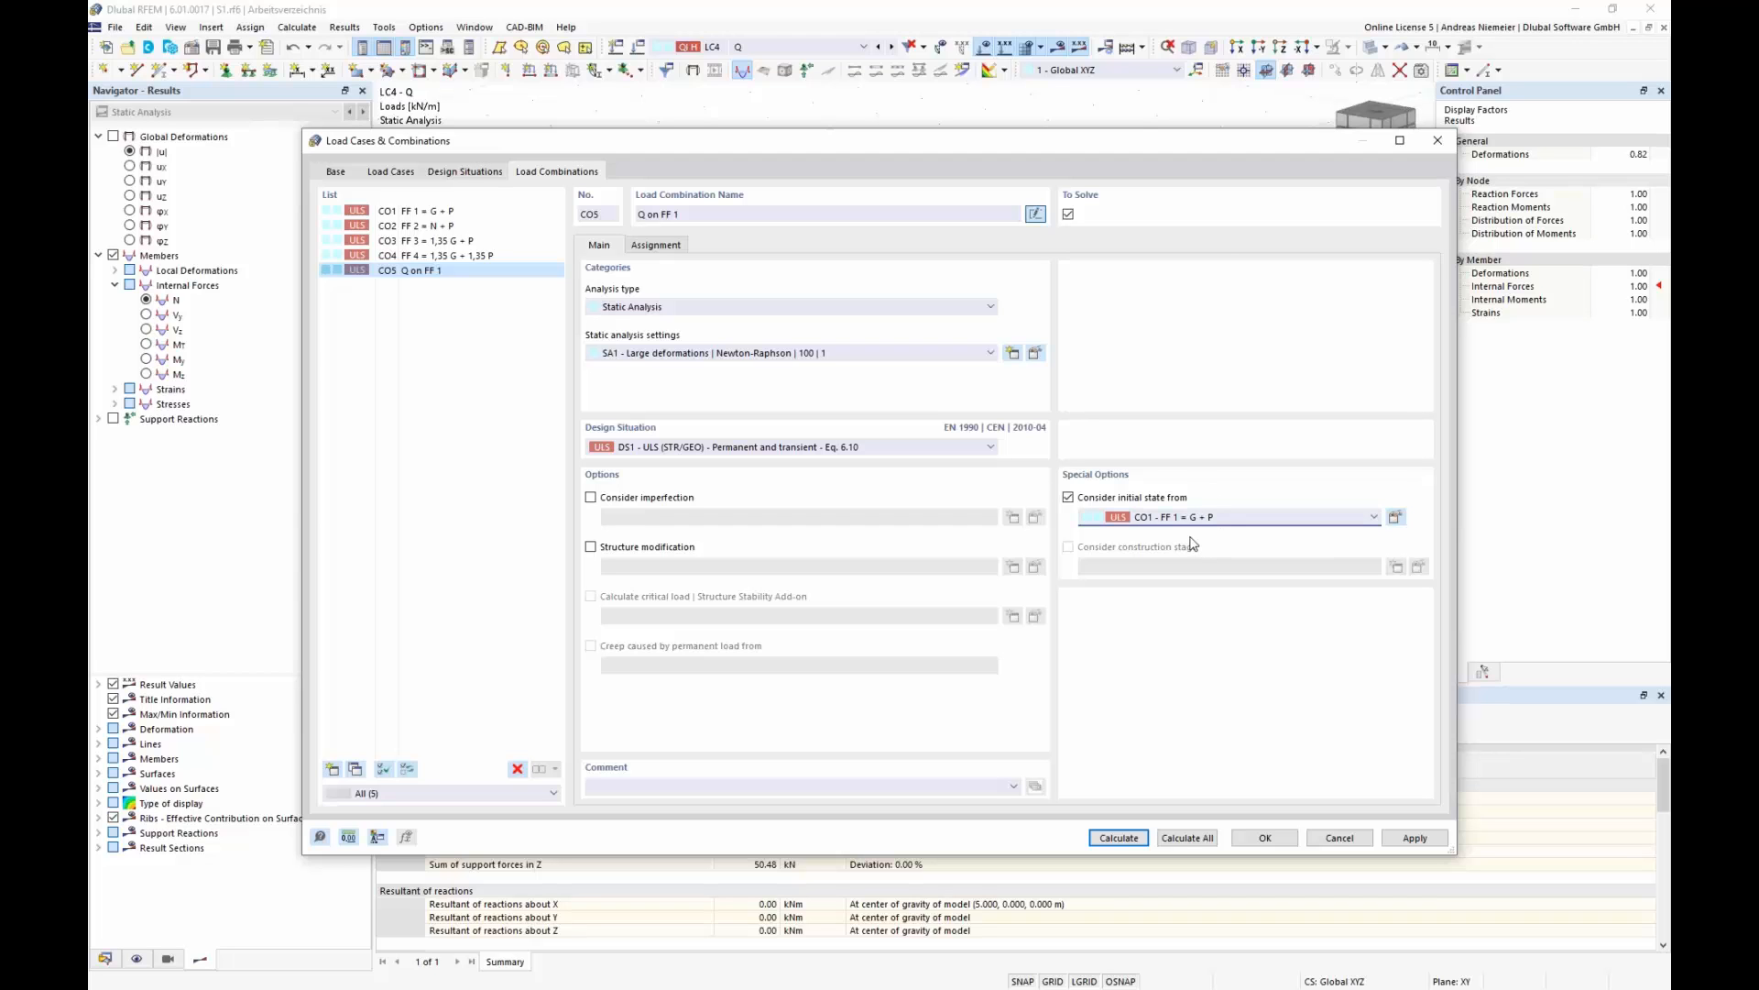
# - Assign load cases G, P and Q with factor 1.00 to combination "Q on FF 1" and calculate it
pyautogui.click(656, 247)
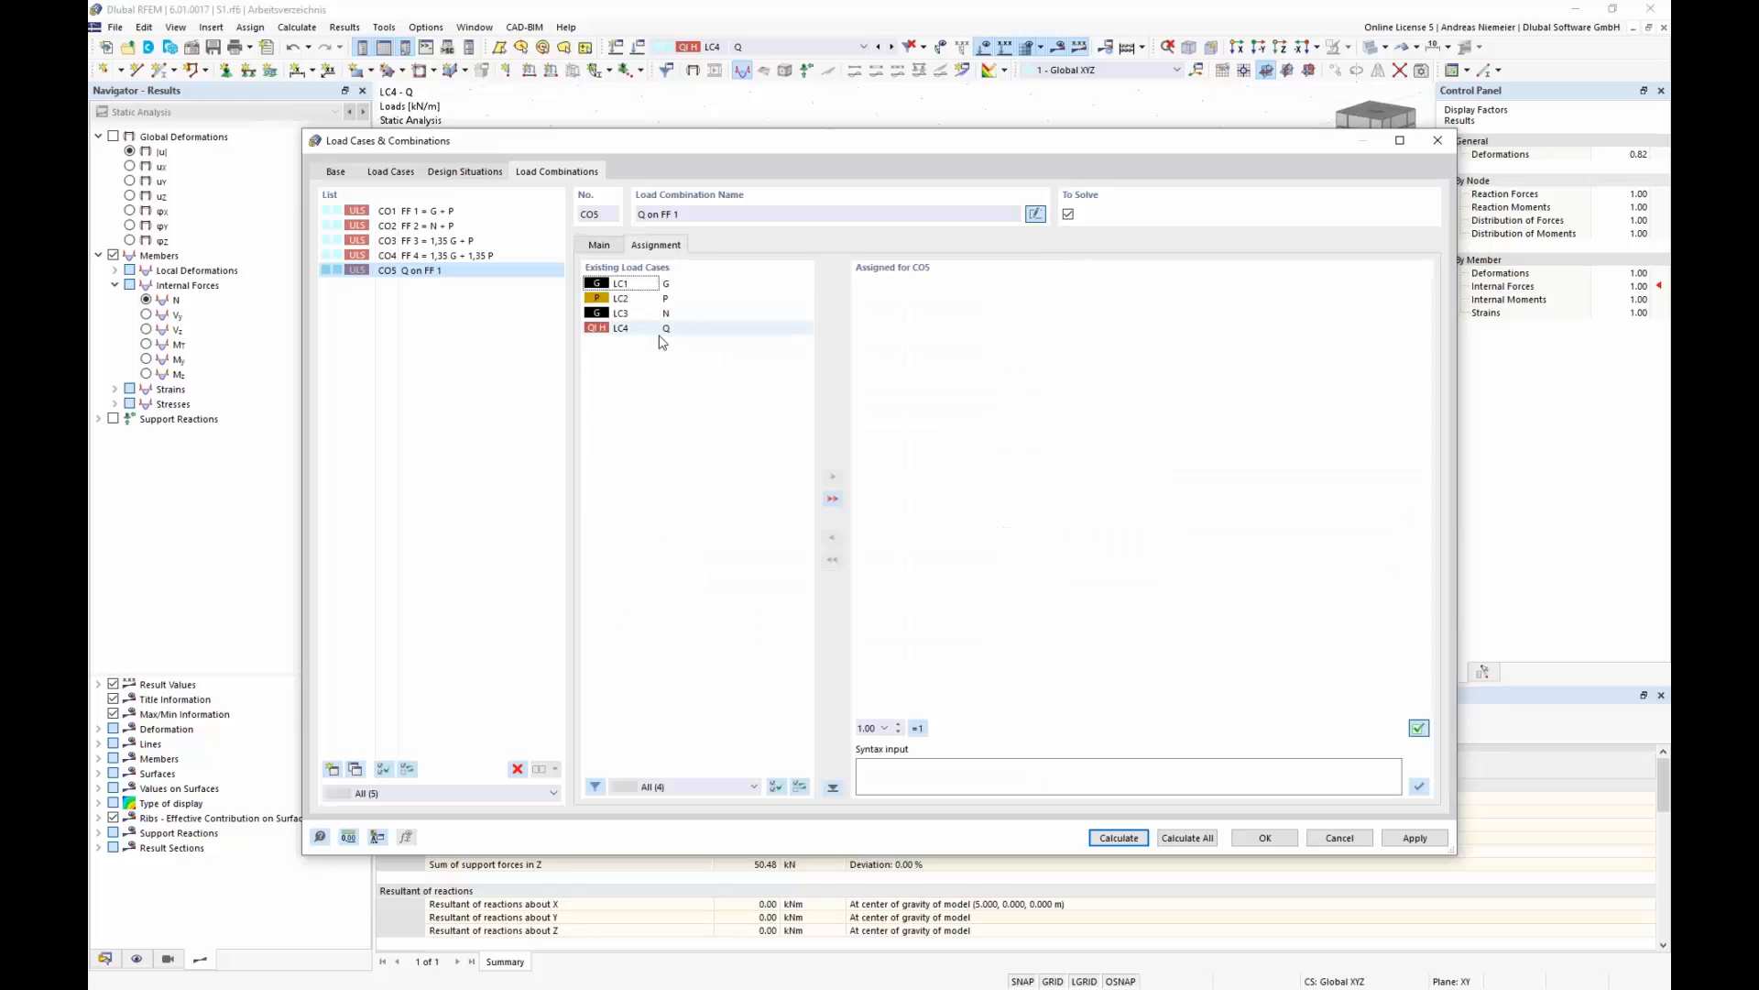
pyautogui.doubleClick(629, 285)
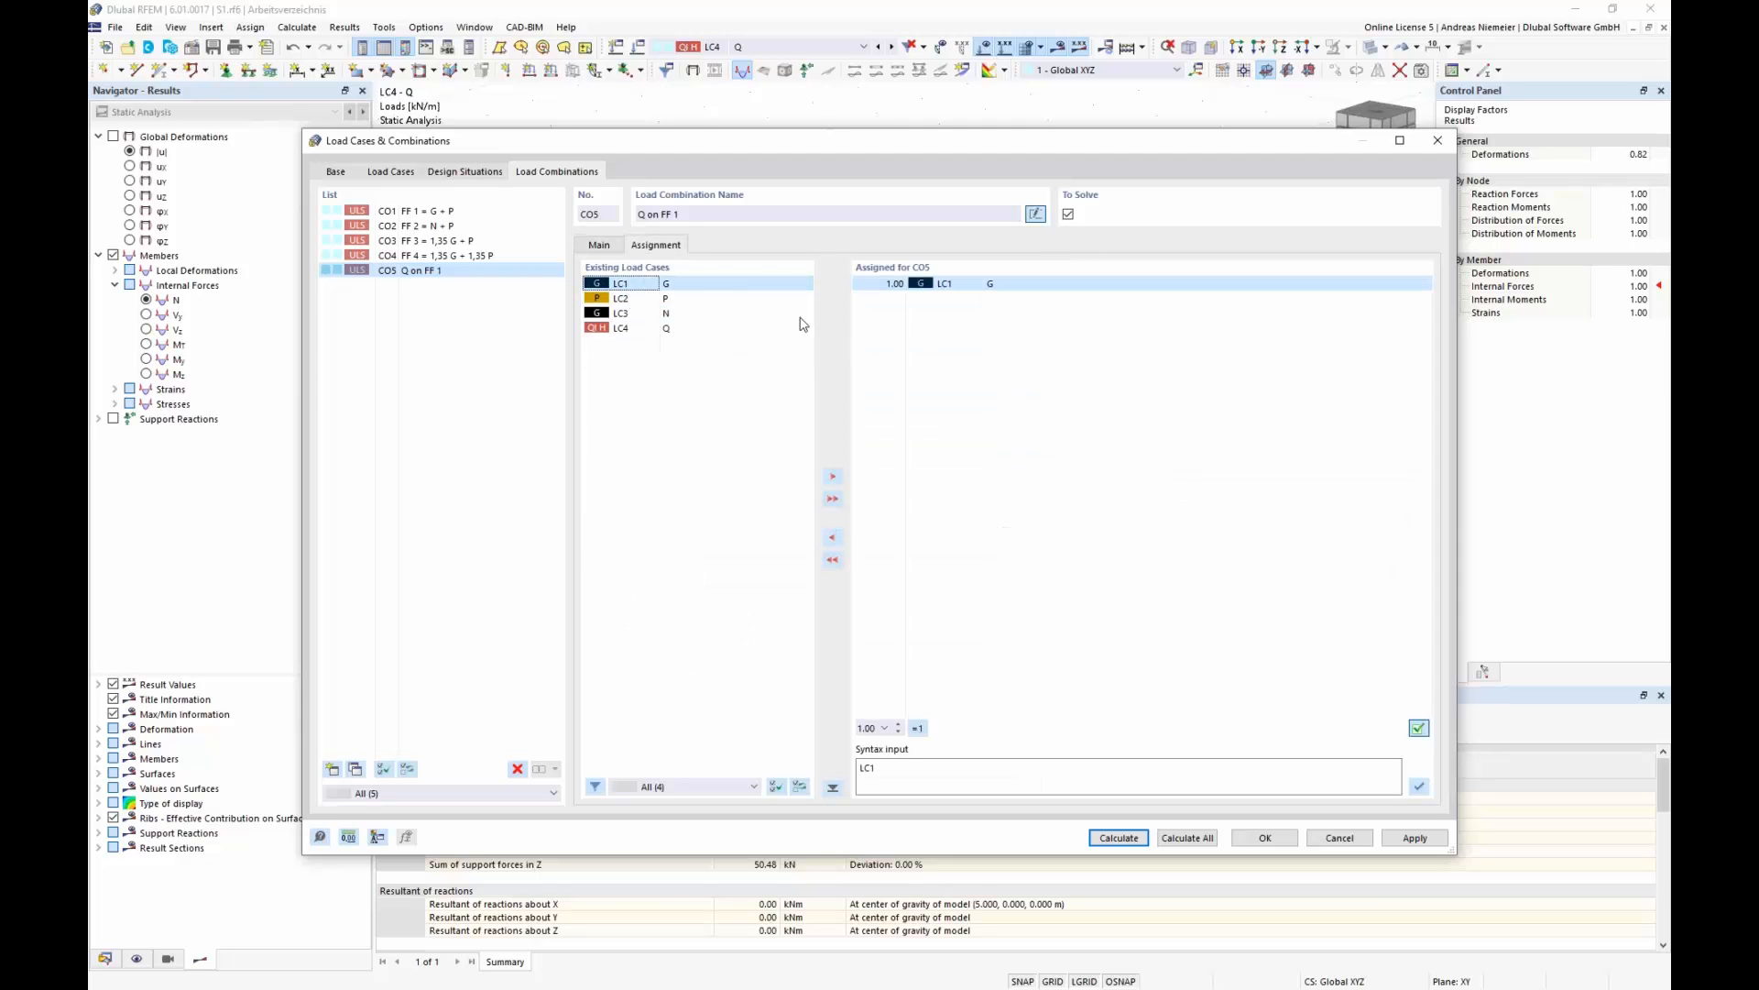
pyautogui.doubleClick(633, 297)
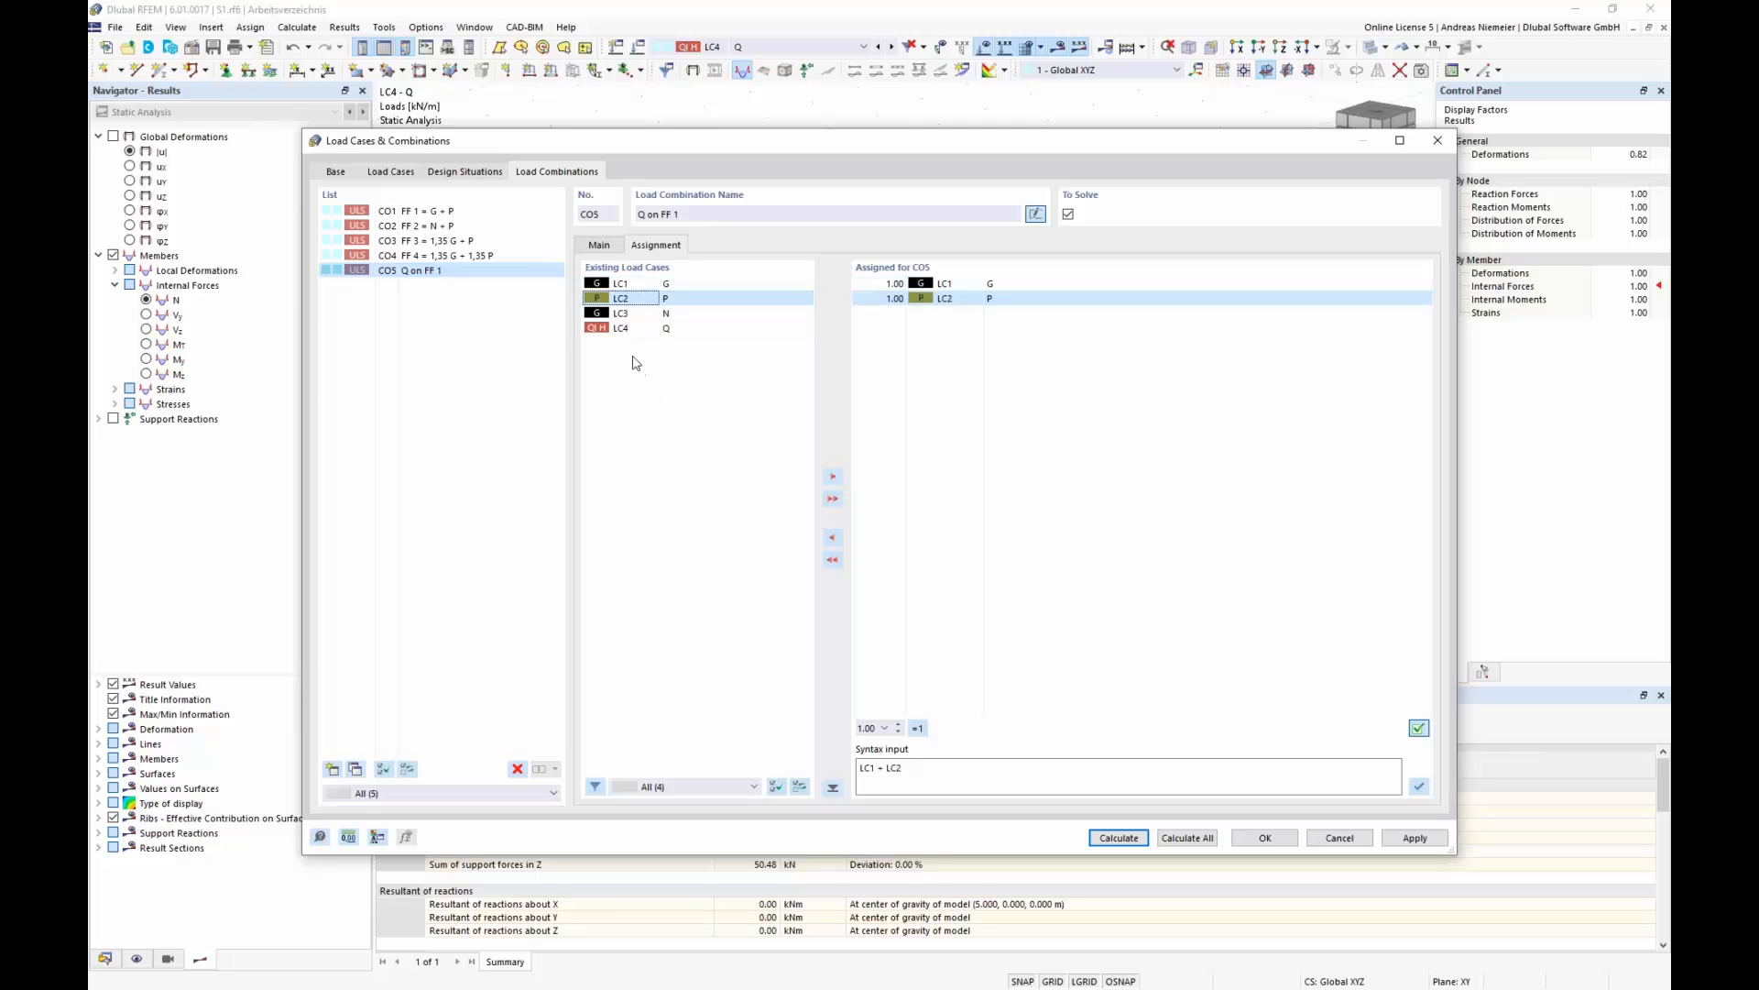
pyautogui.doubleClick(636, 328)
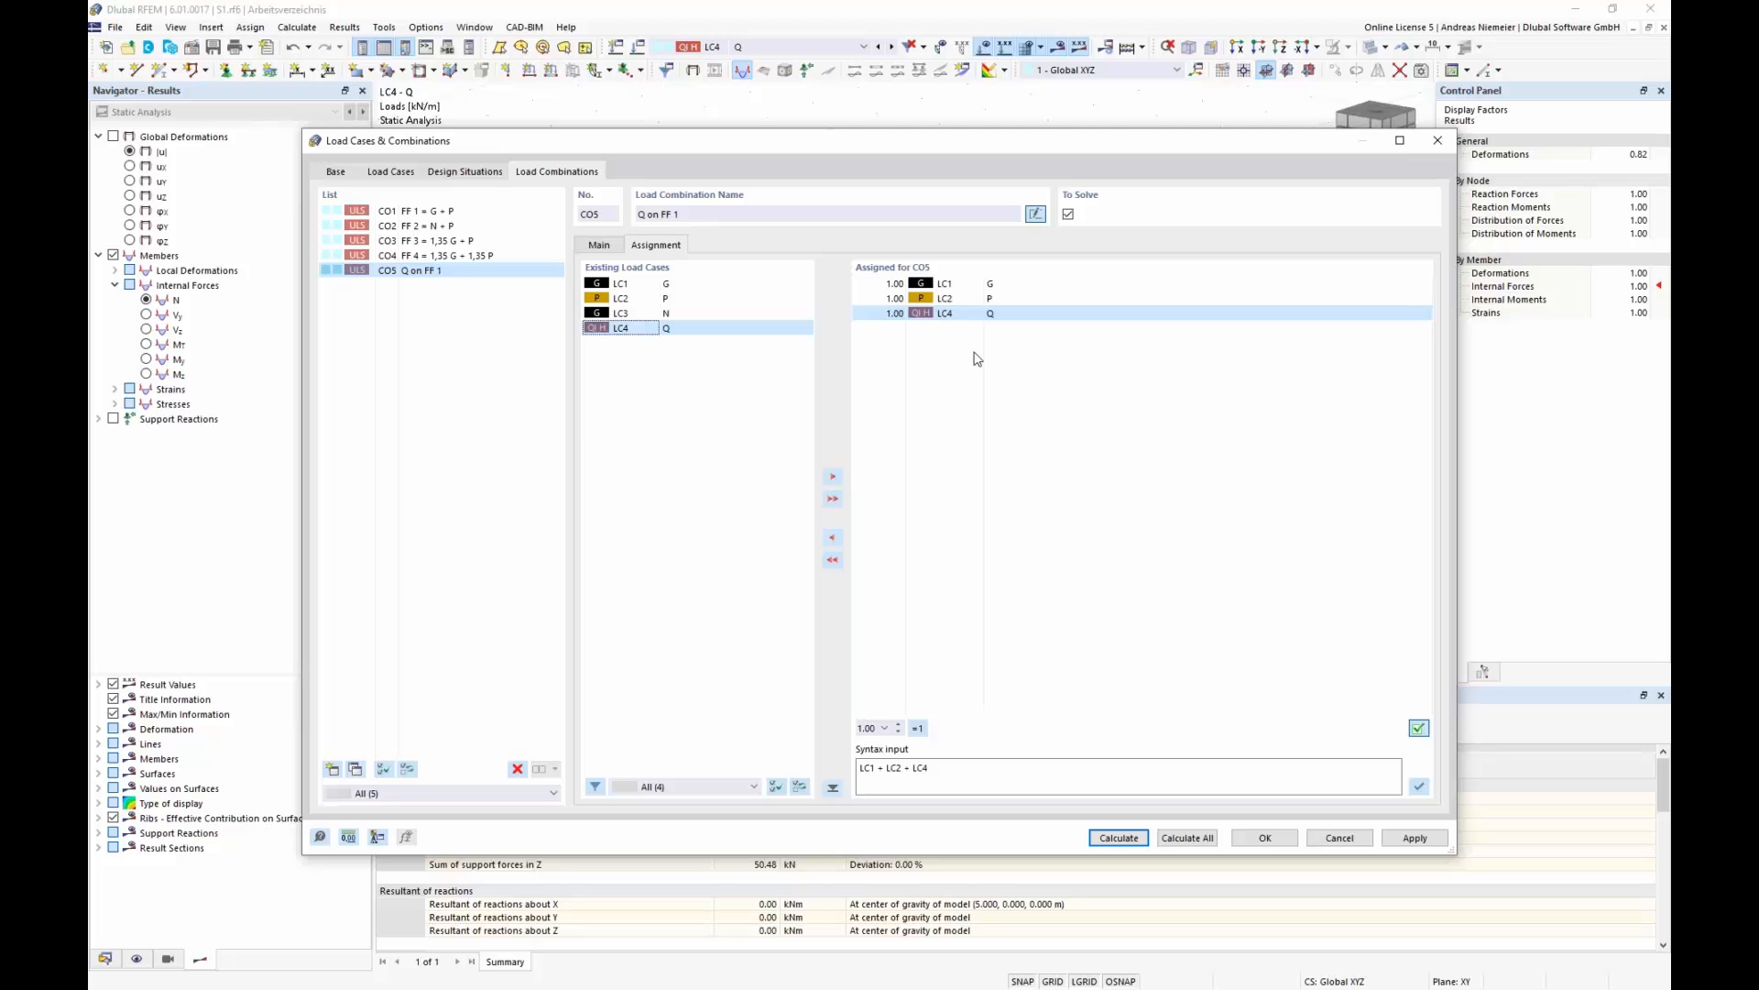
pyautogui.click(601, 245)
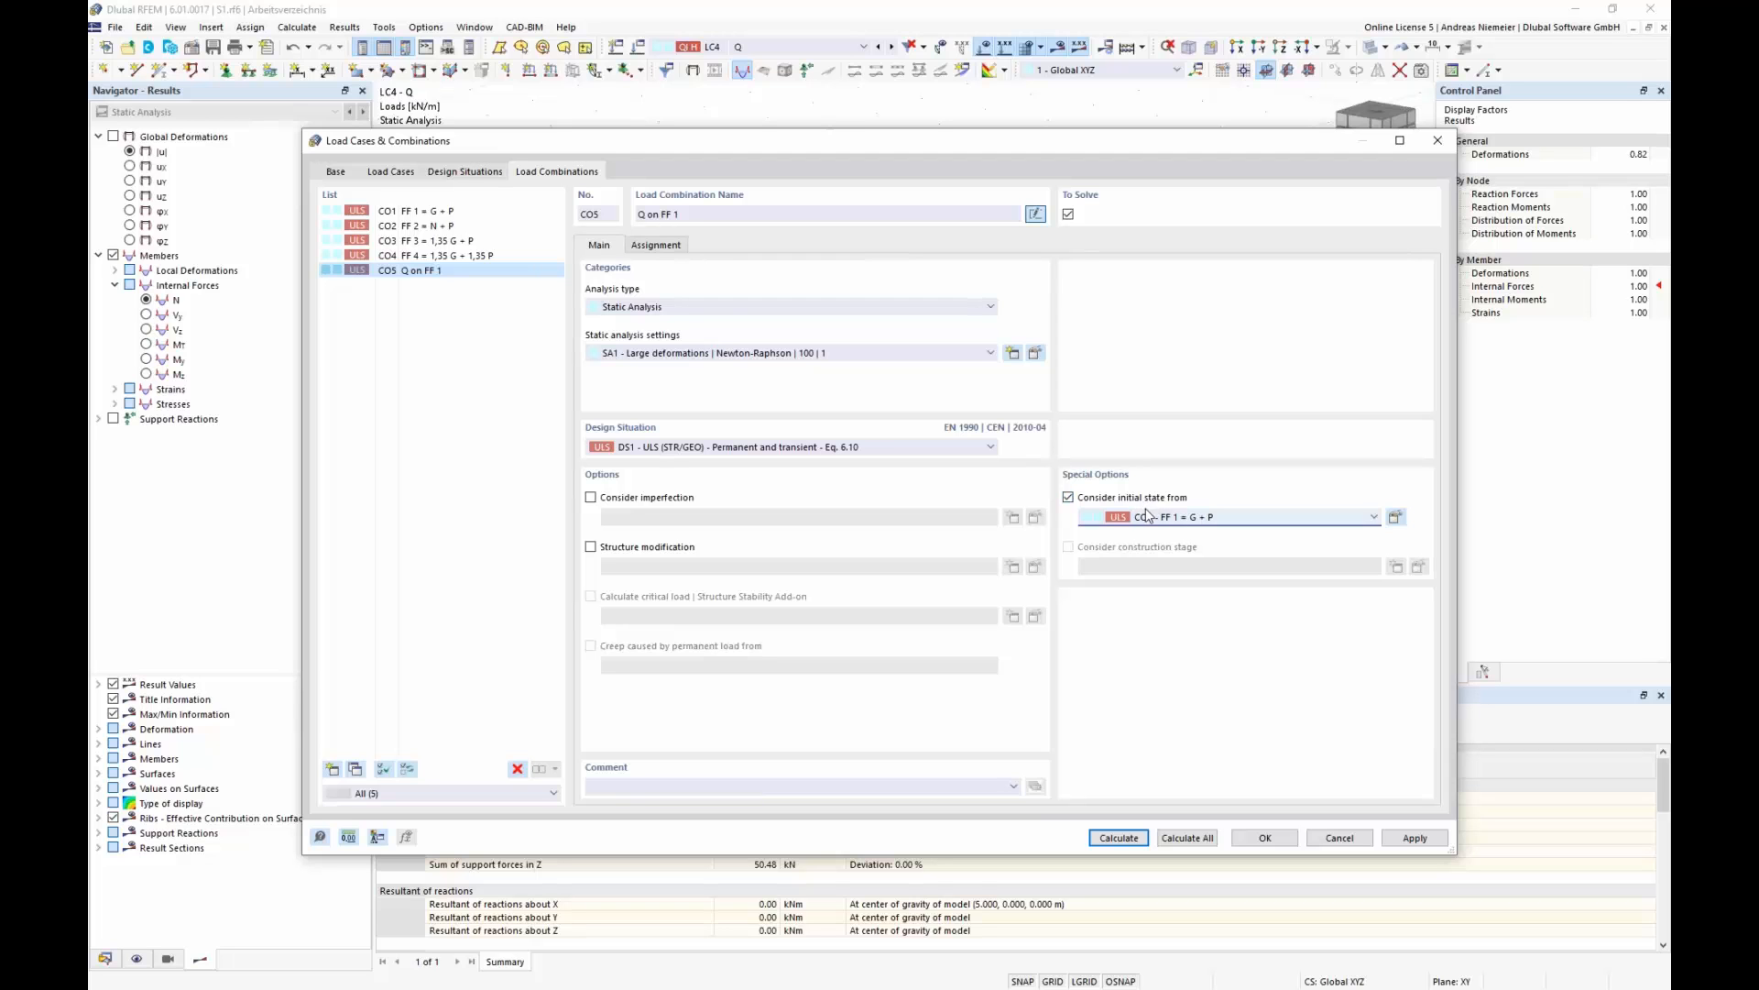
pyautogui.click(677, 245)
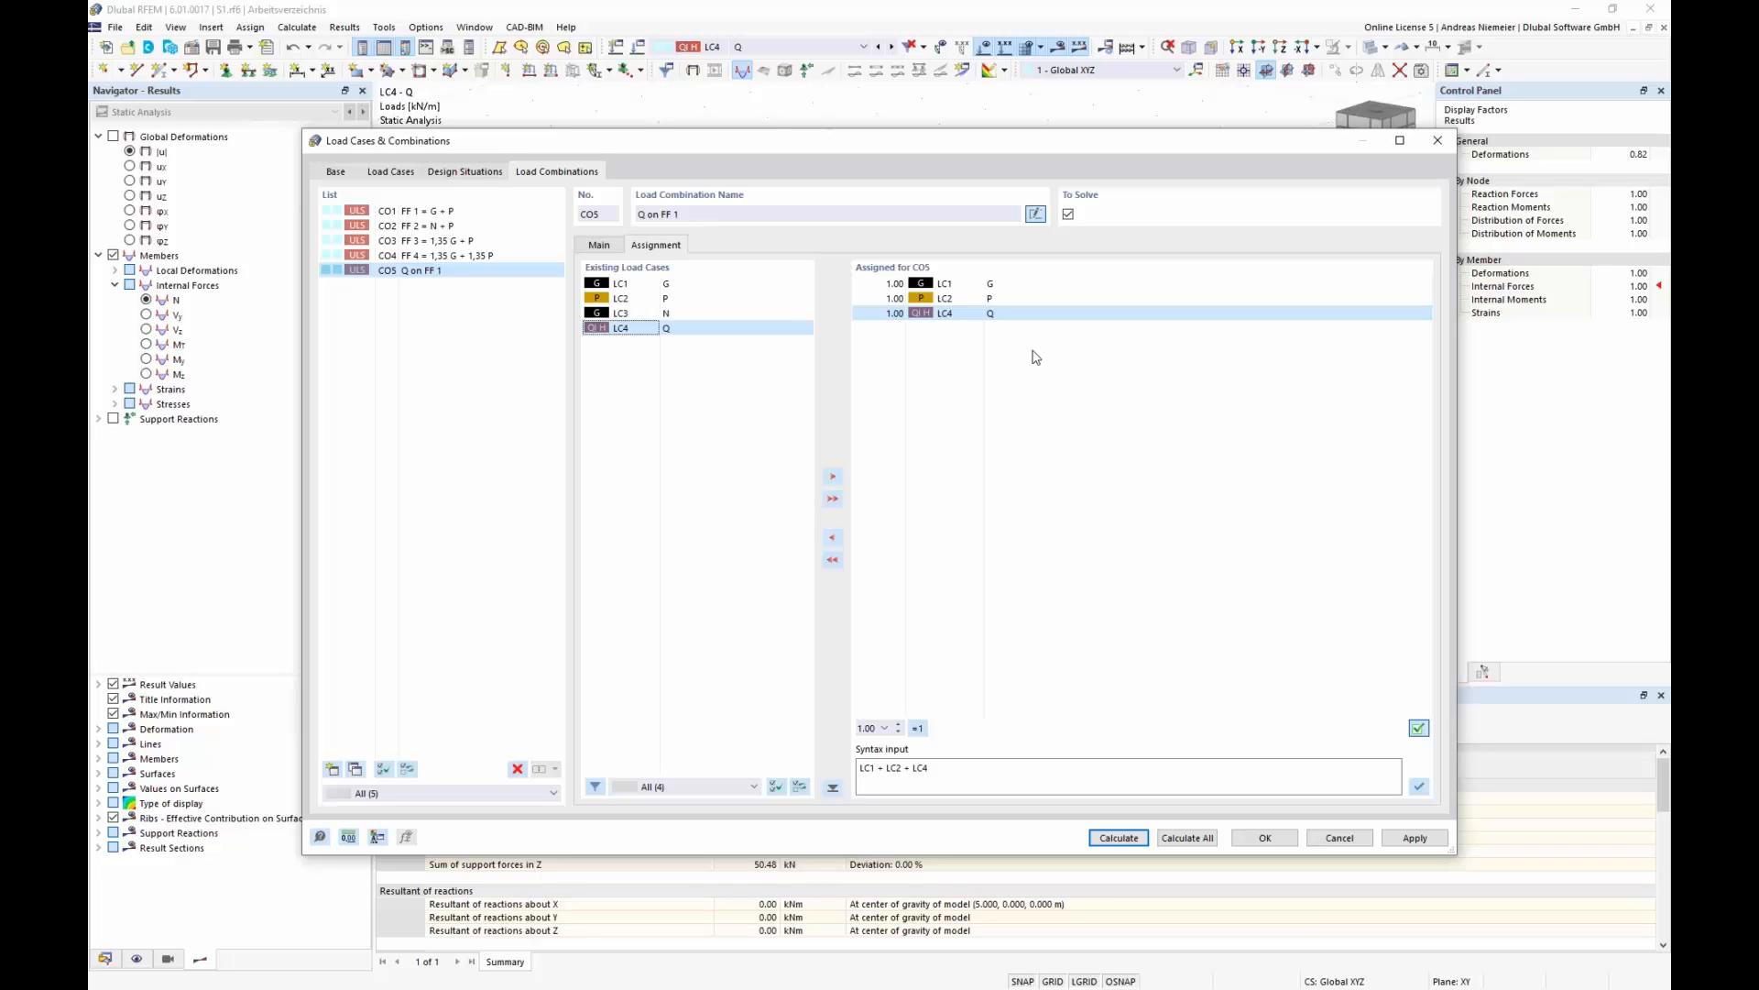
pyautogui.click(1135, 845)
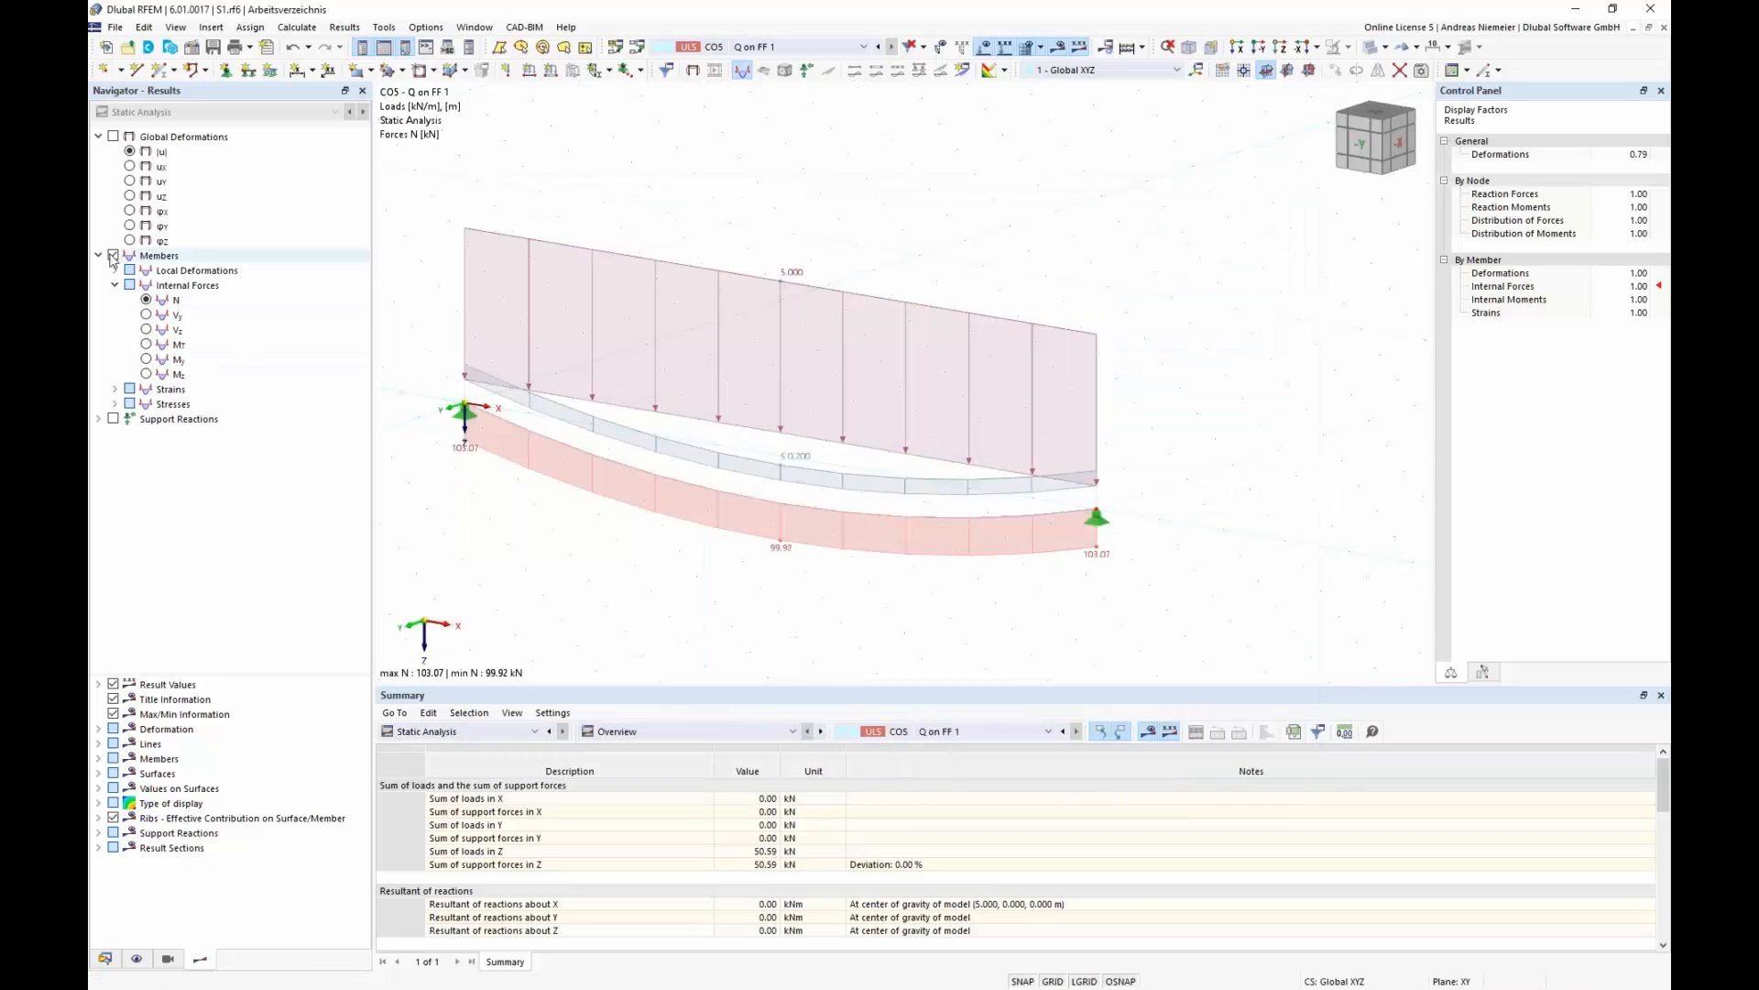
# - Show the global deformations of "Q on FF 1" instead of the member forces and display the model in its original shape
pyautogui.click(113, 136)
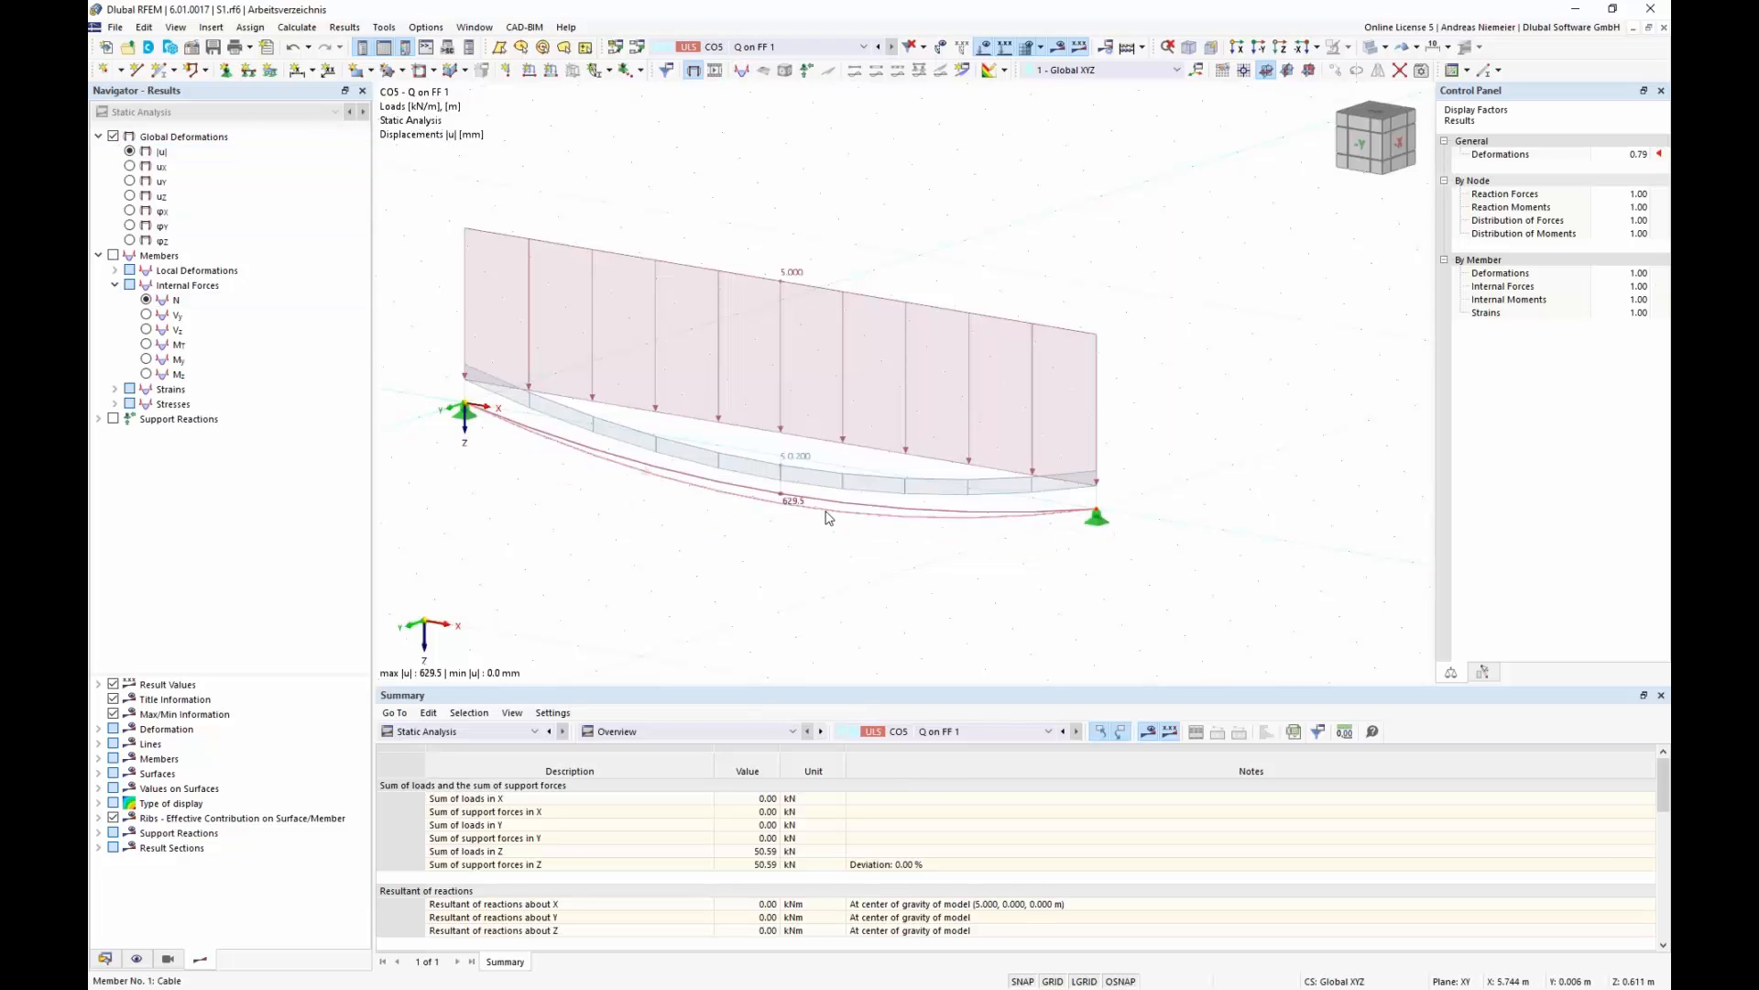
pyautogui.scroll(2, 760, 497)
pyautogui.scroll(2, 760, 497)
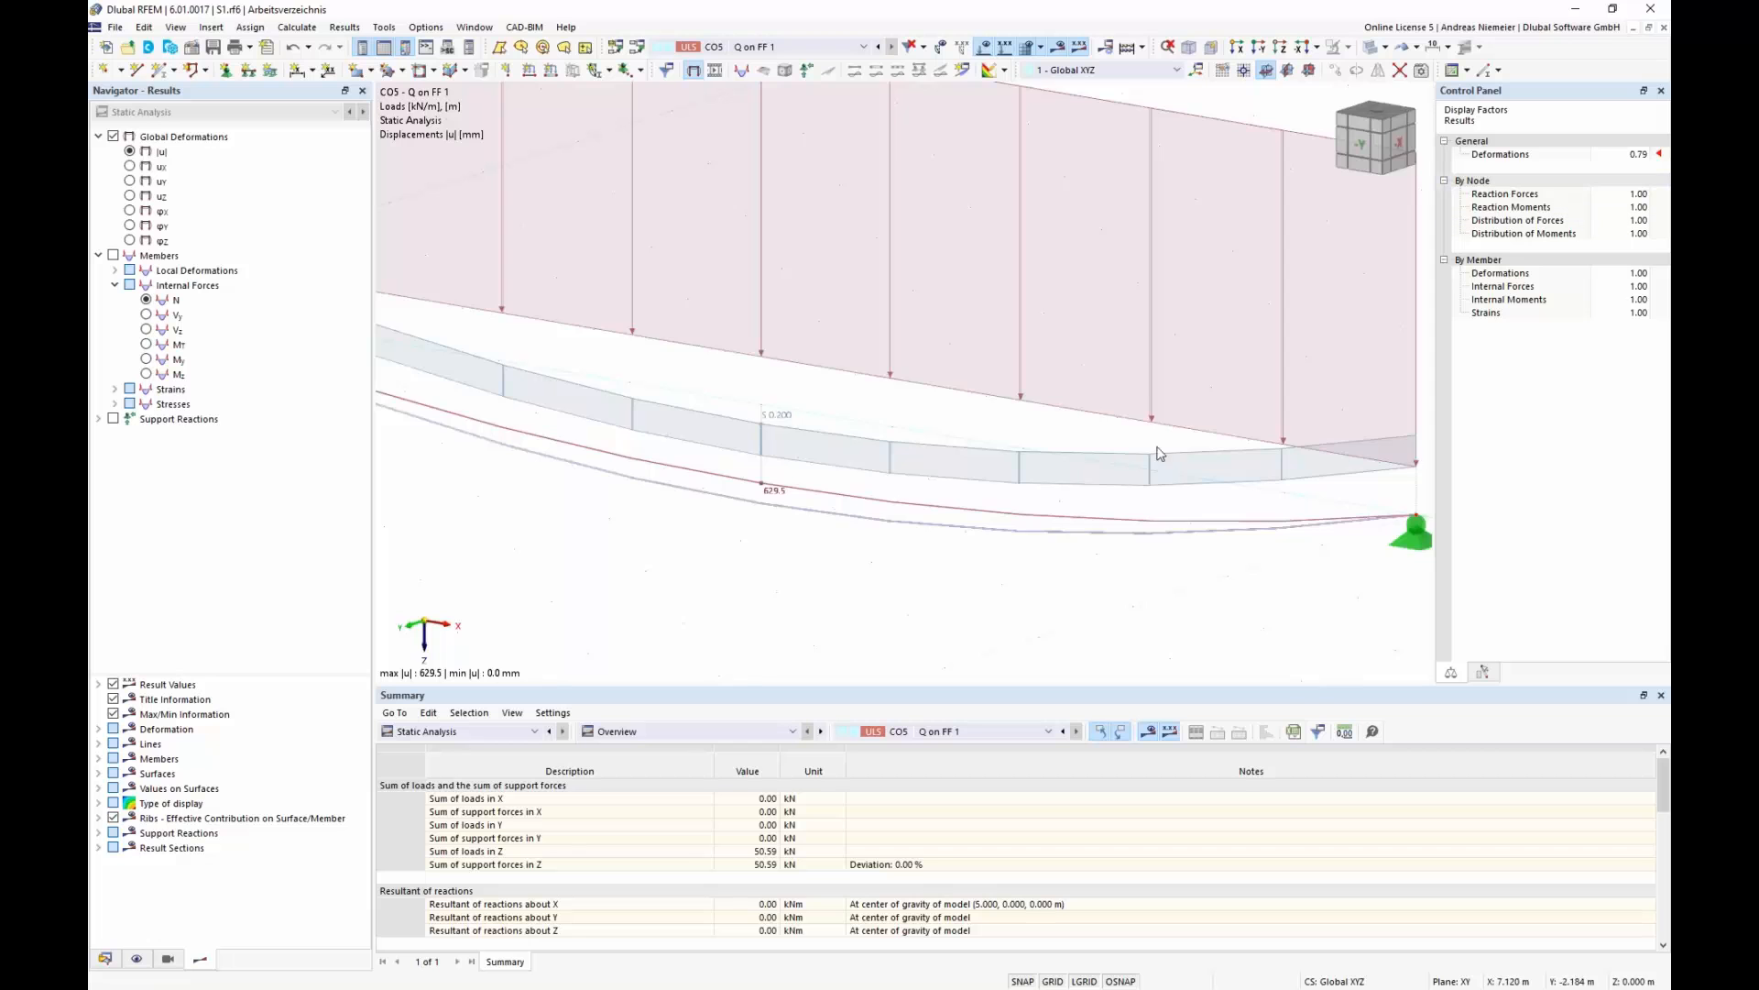
pyautogui.scroll(-1, 1126, 449)
pyautogui.click(1416, 47)
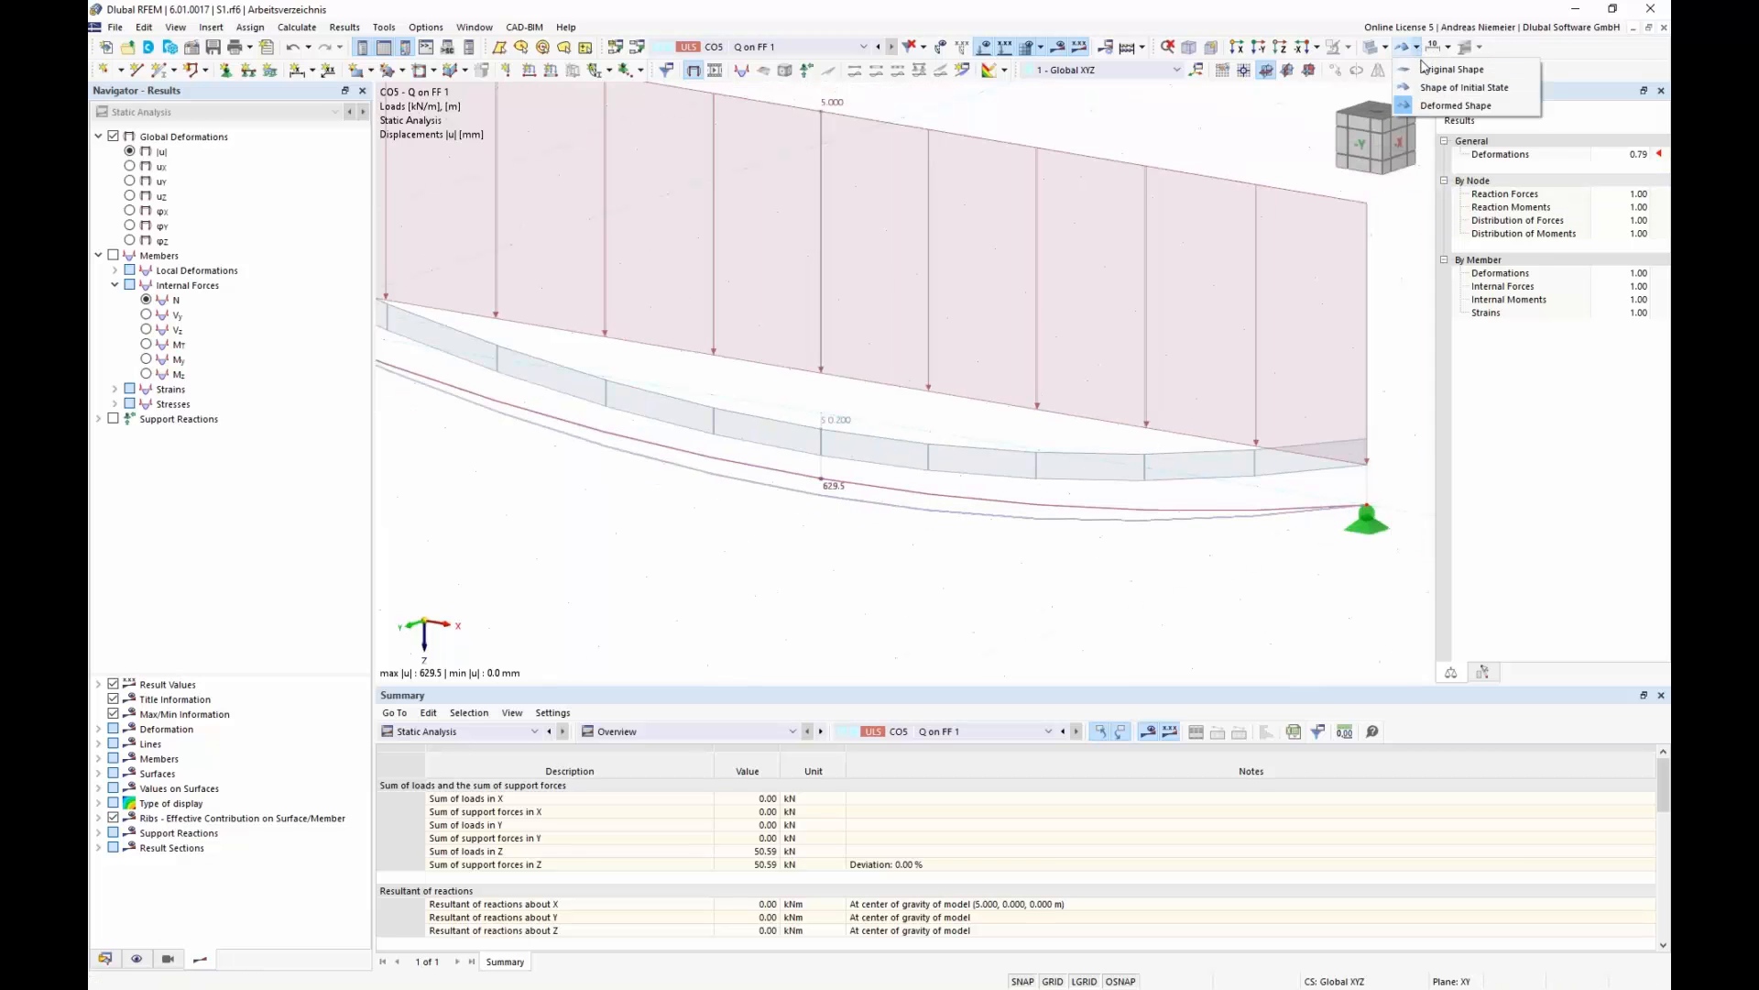
pyautogui.click(1431, 70)
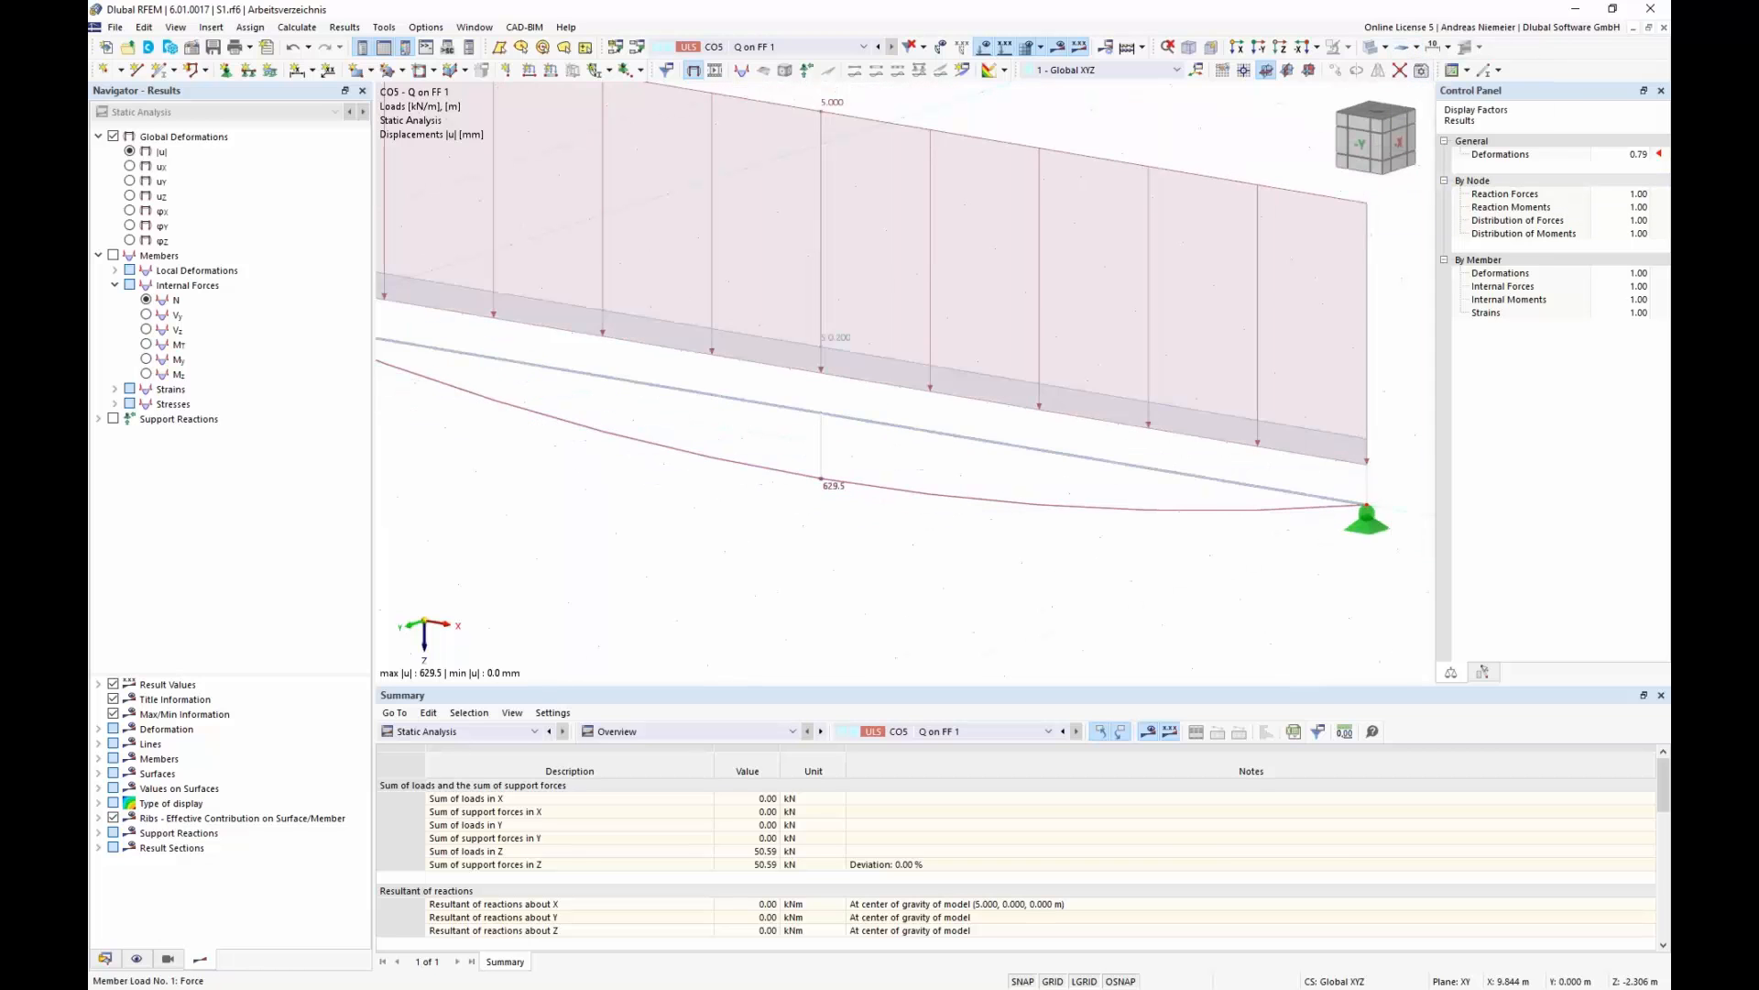
# - Display the "Q on FF 1" model in the shape of its initial state, followed by its deformed shape
pyautogui.click(820, 416)
pyautogui.press('Escape')
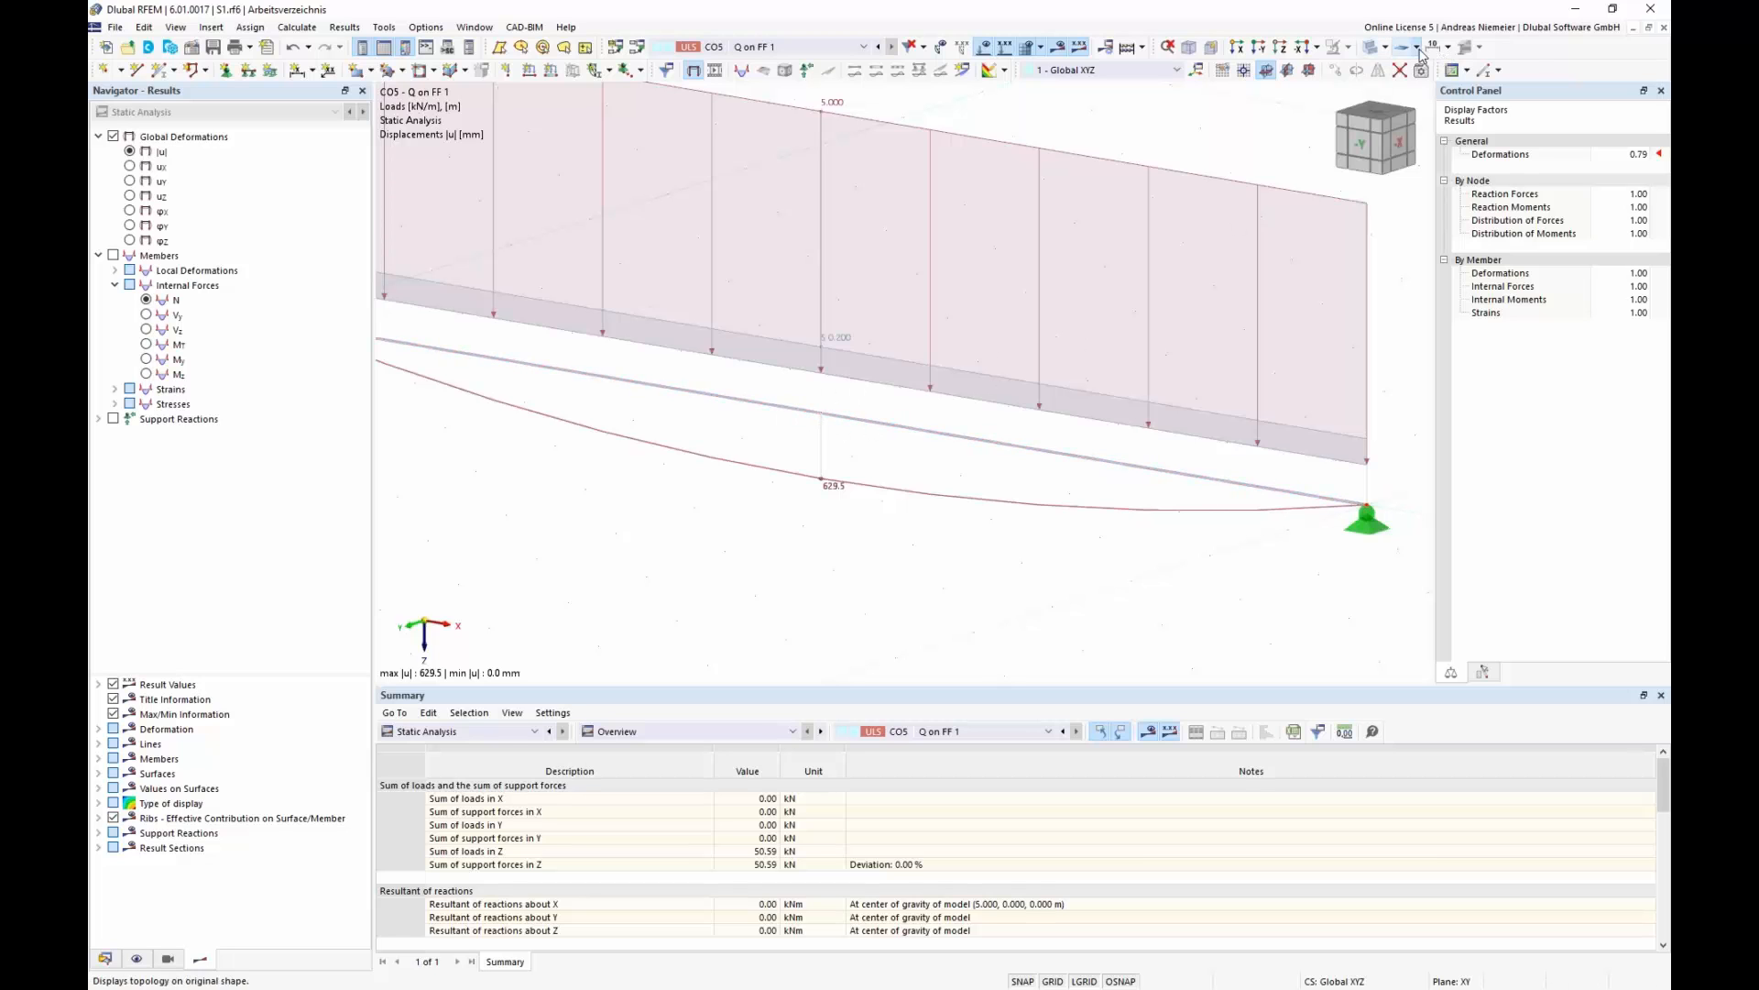
pyautogui.click(1416, 47)
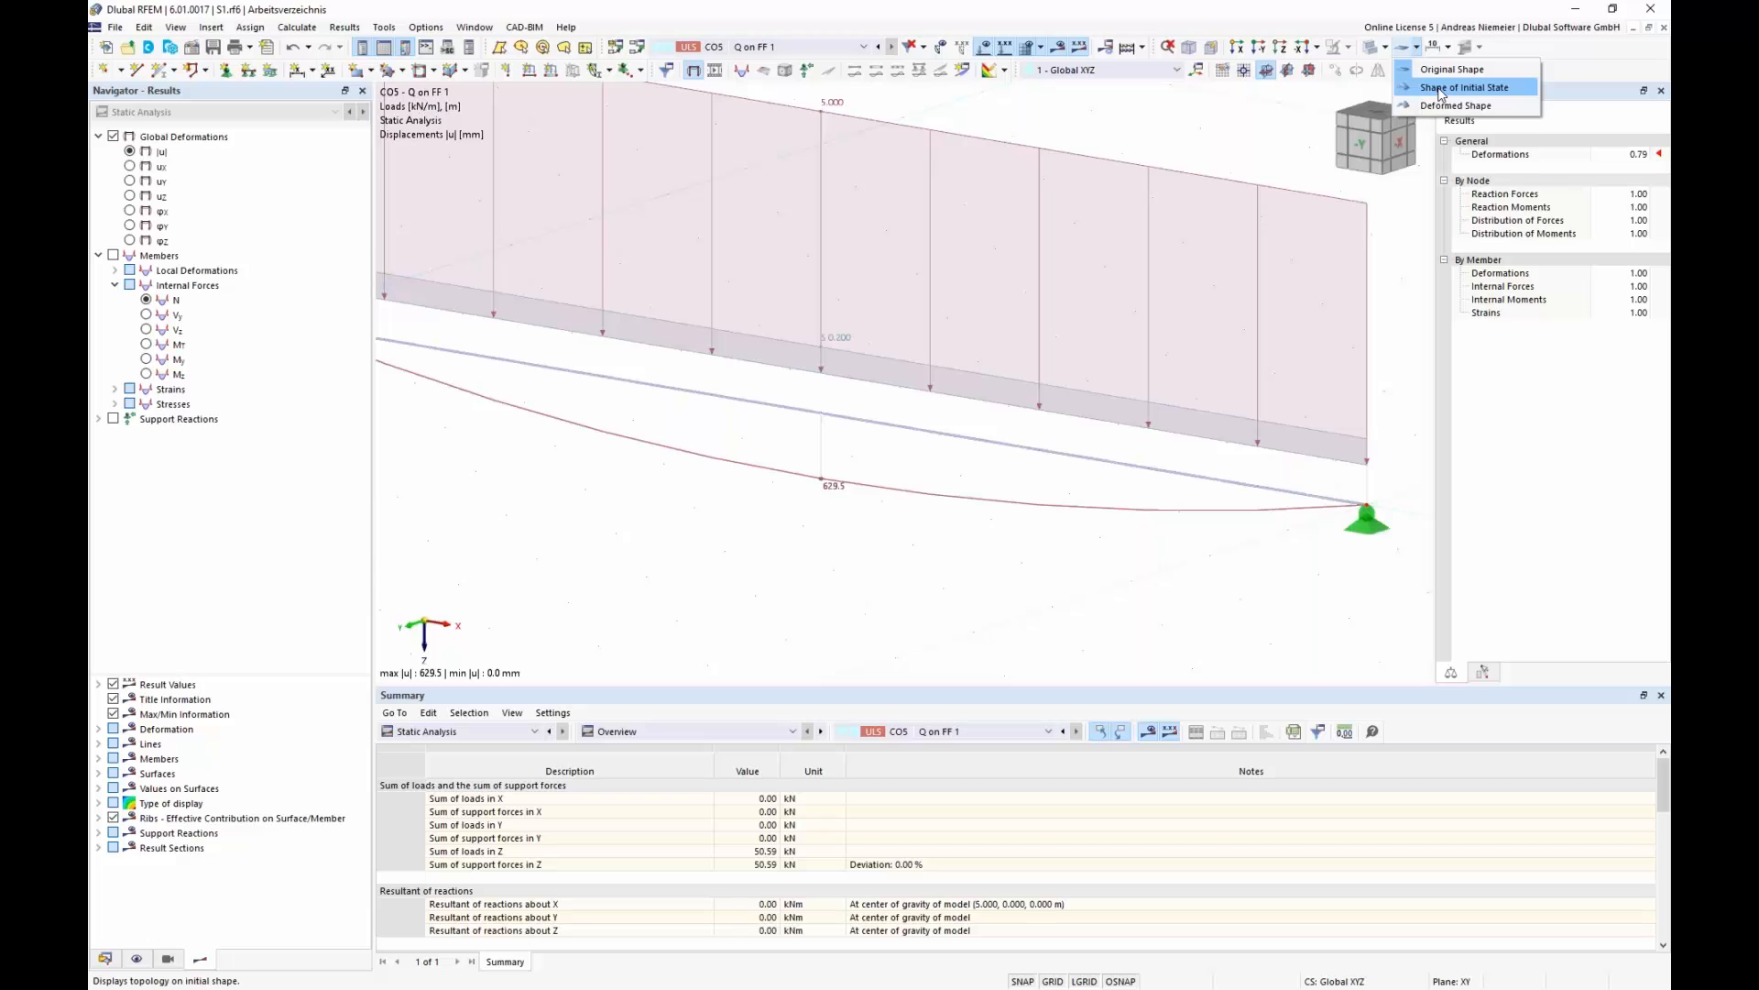
pyautogui.click(1438, 88)
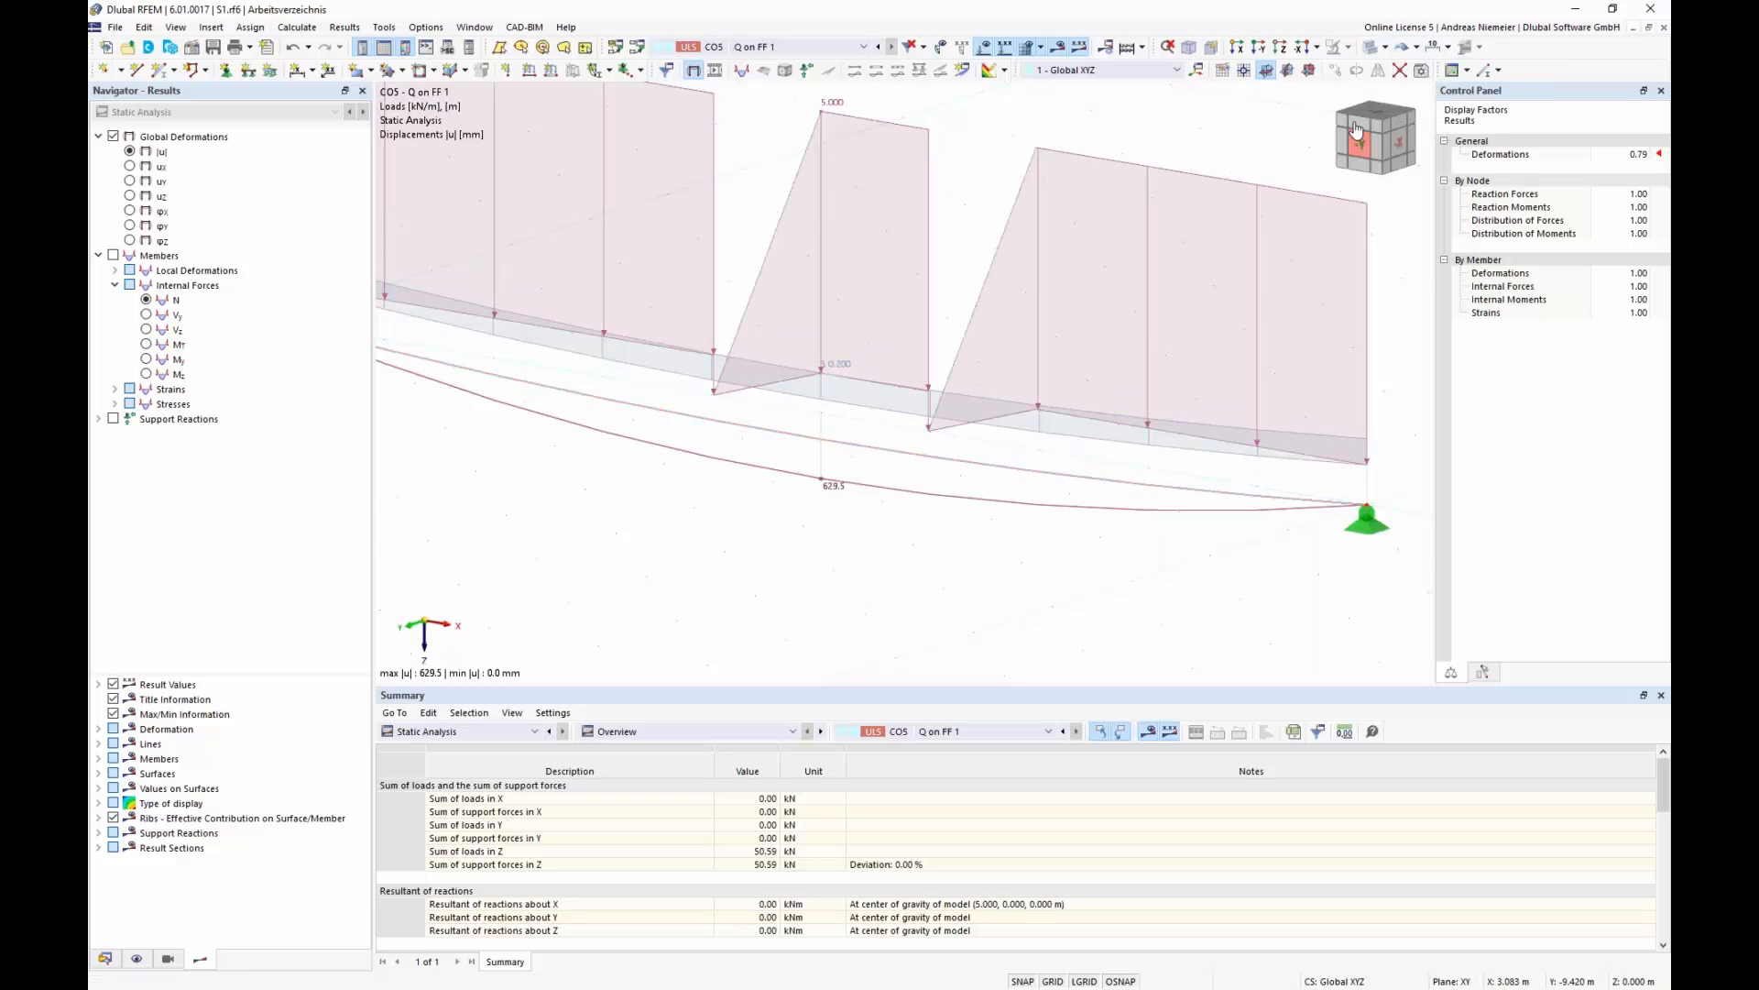
pyautogui.click(1421, 47)
pyautogui.click(1422, 111)
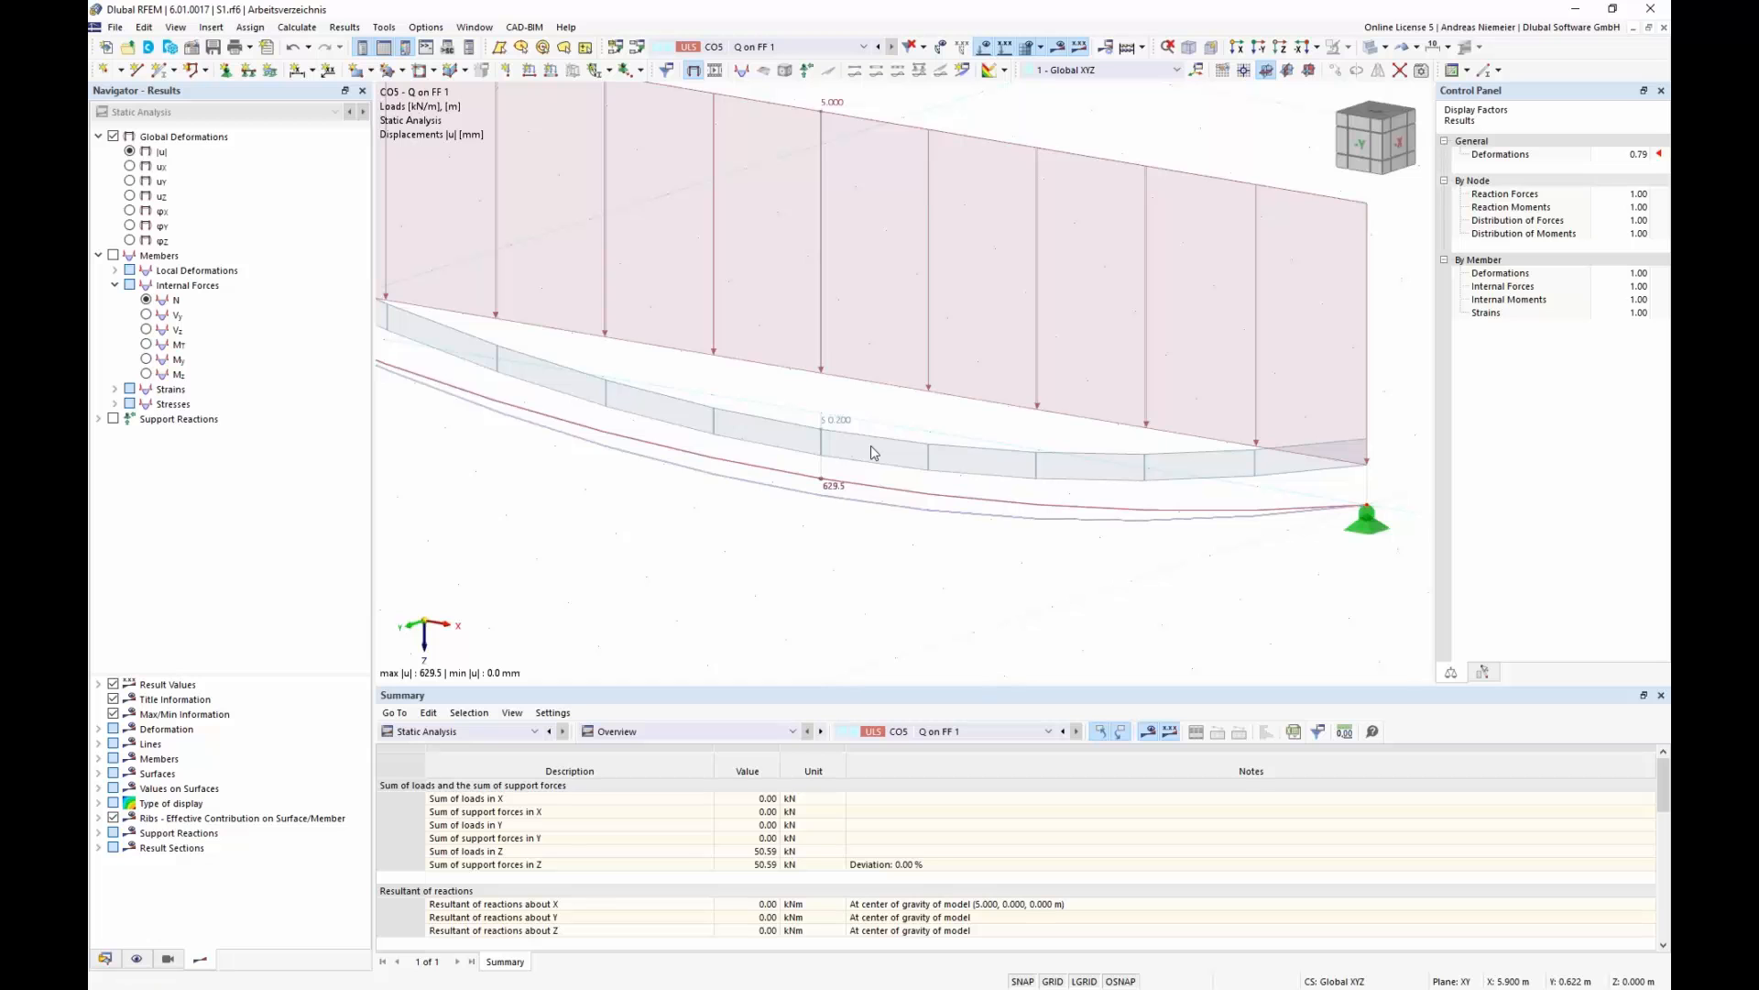
pyautogui.scroll(-4, 781, 488)
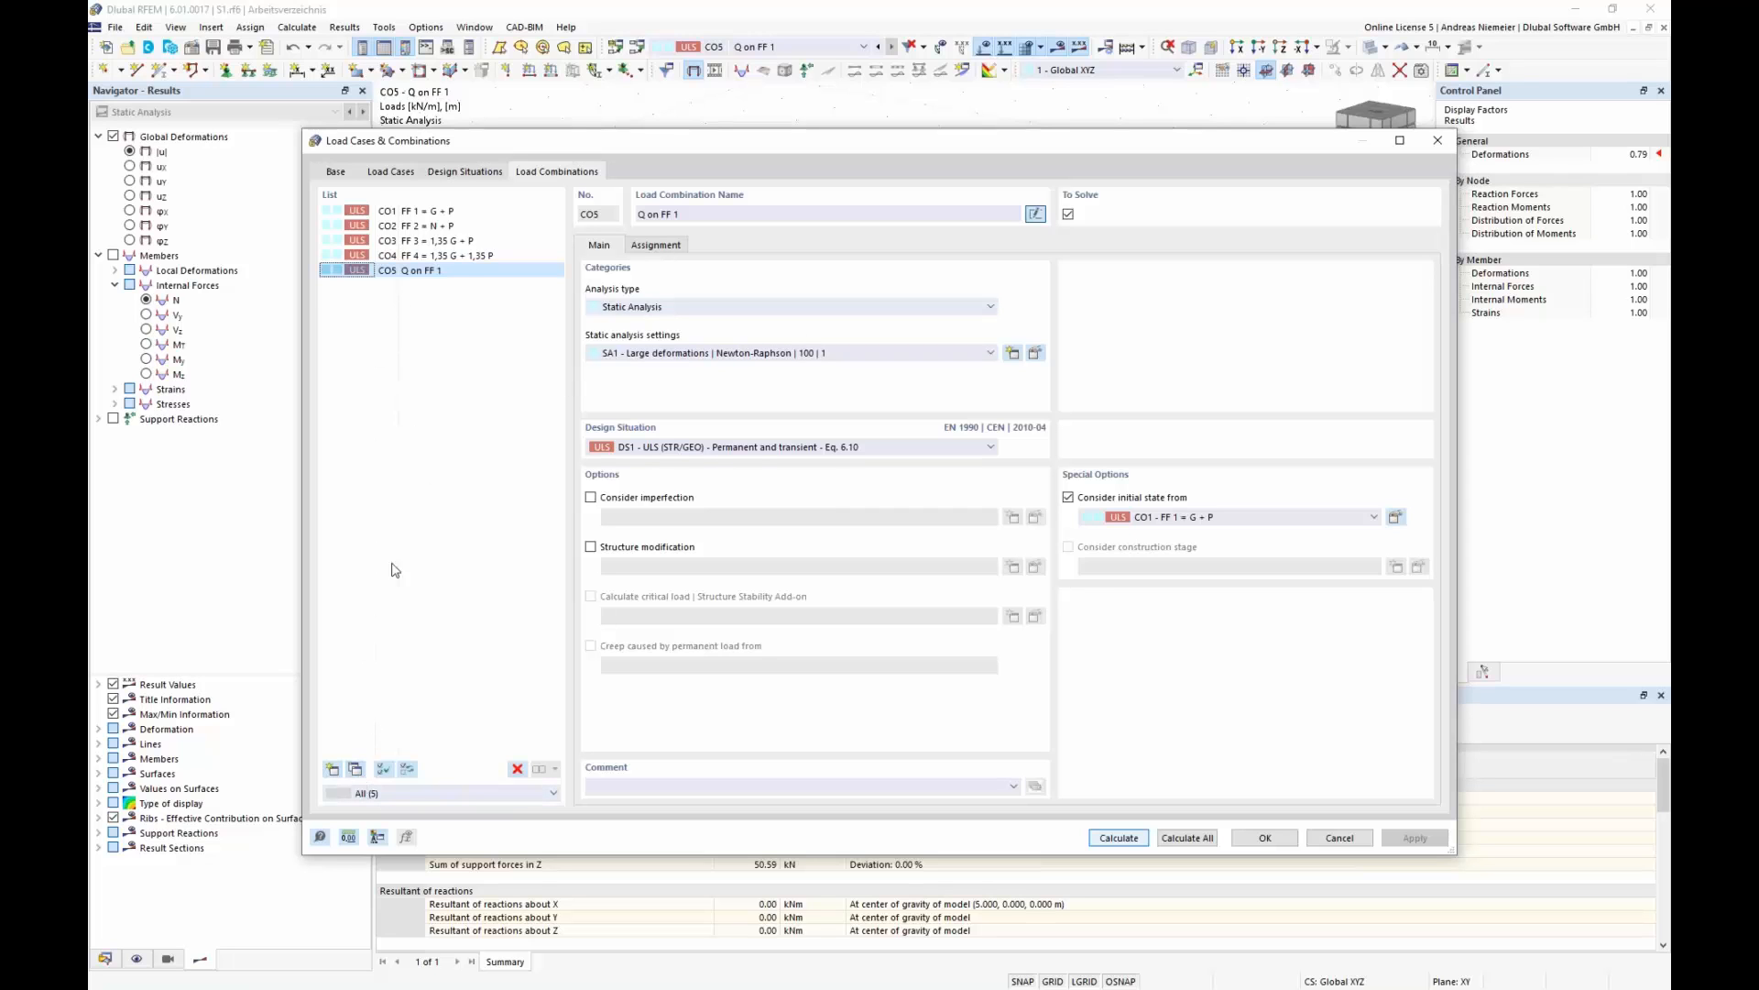
# - Copy combination "Q on FF 1", name the copy "Q on FF 2" and take its initial state from CO2 "FF 2 = N + P"
pyautogui.click(356, 769)
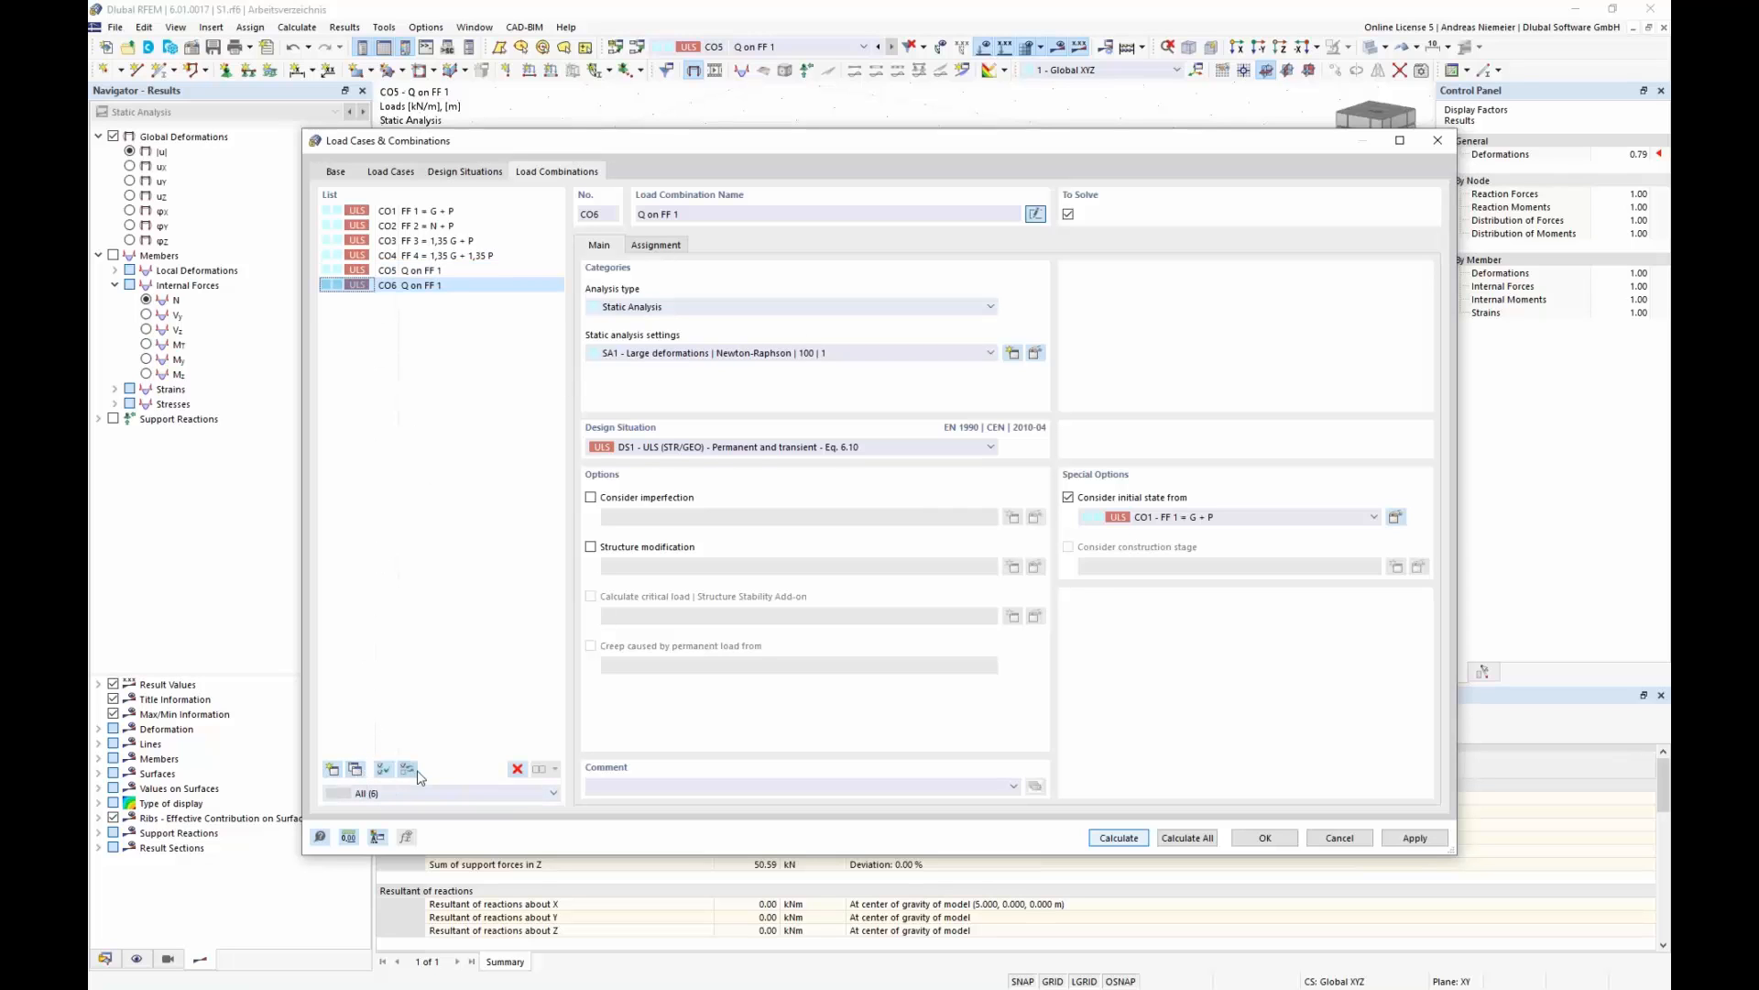
pyautogui.click(711, 217)
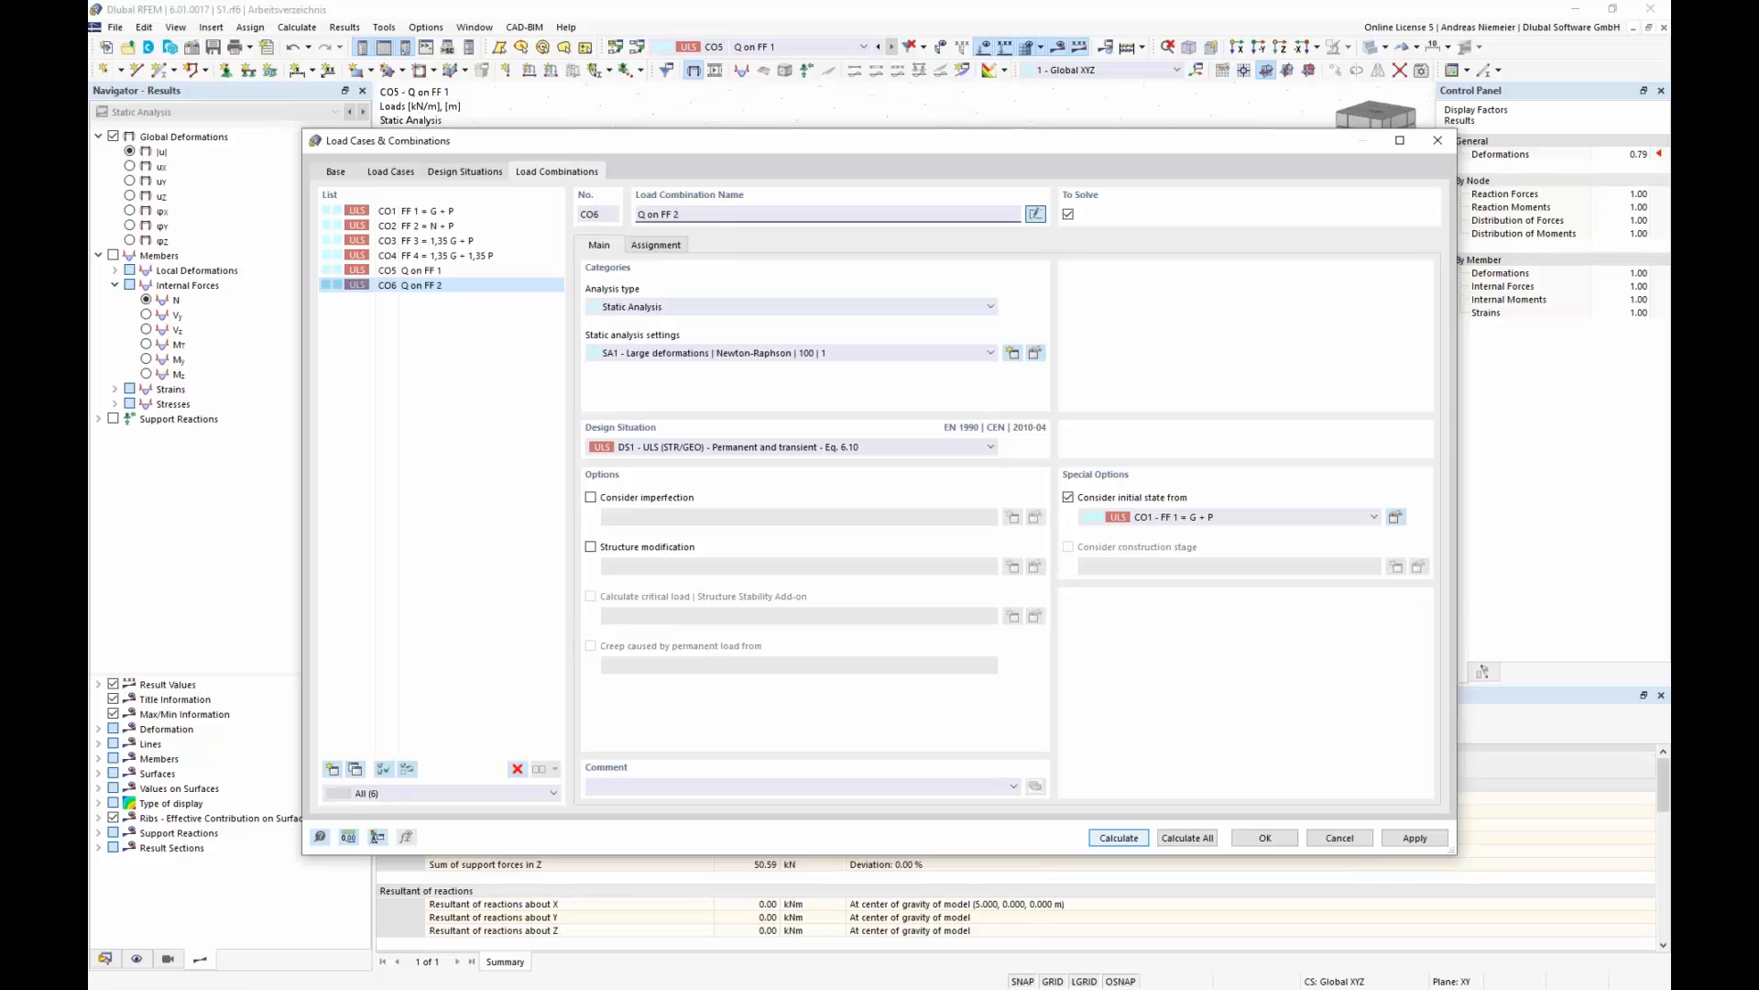
pyautogui.click(1222, 518)
pyautogui.click(1226, 599)
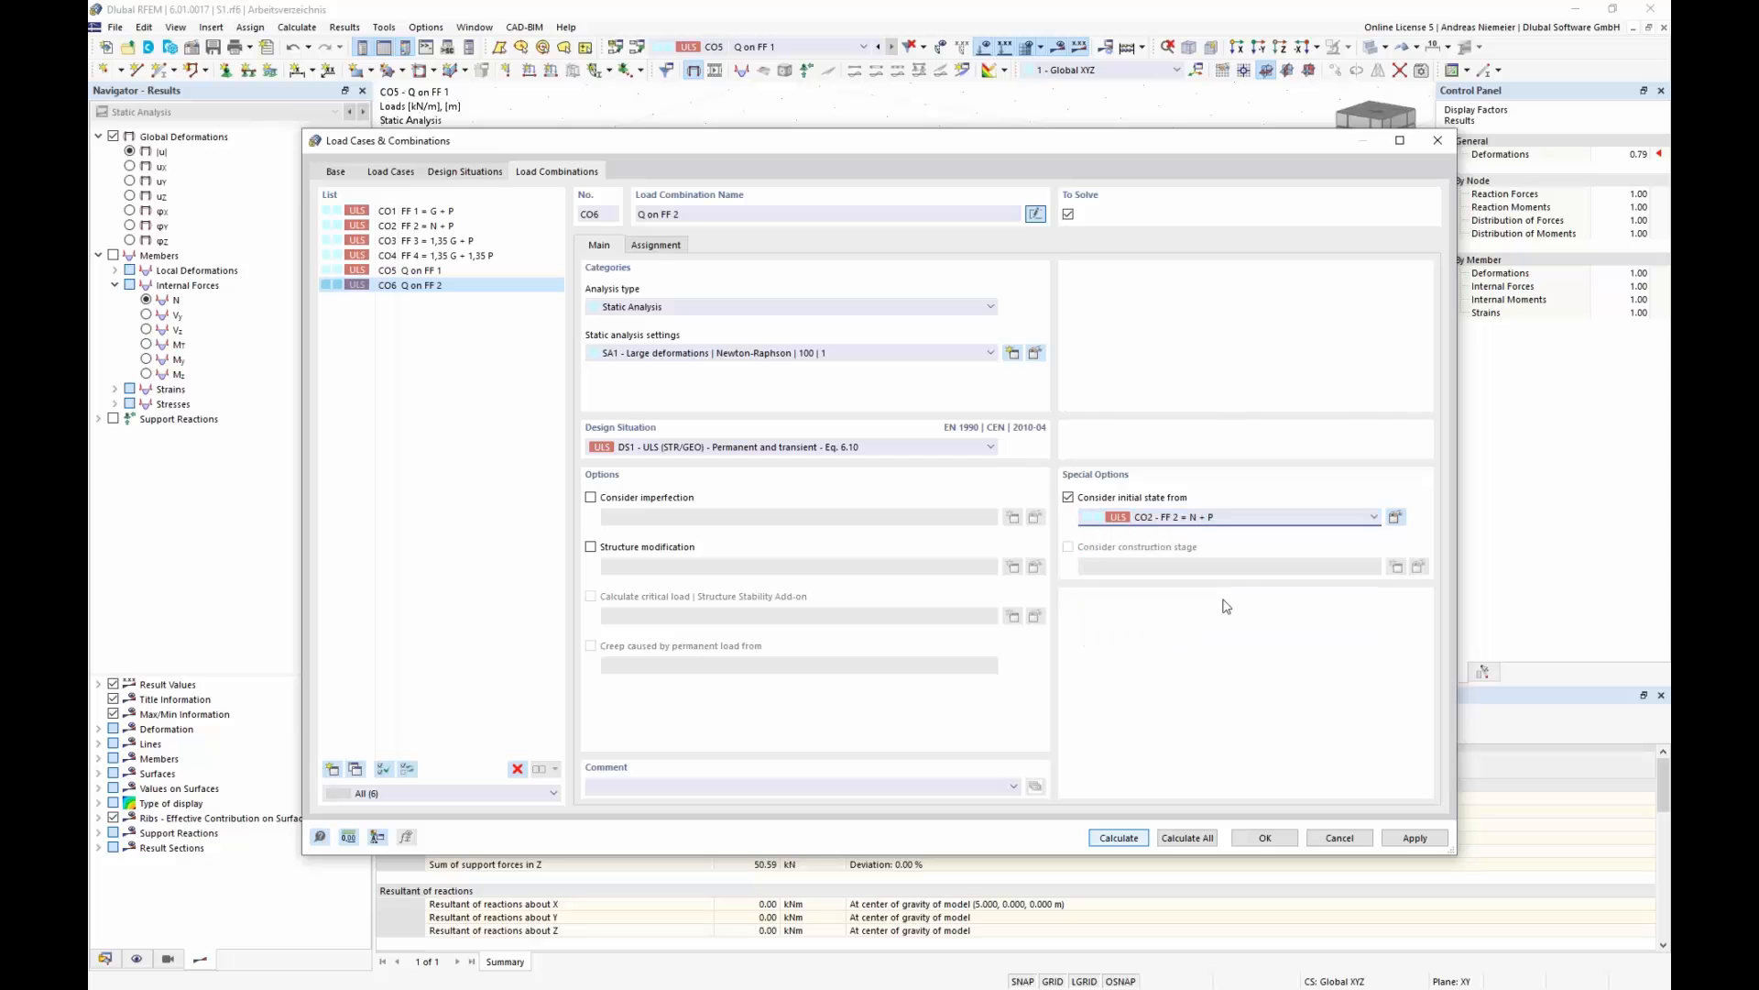
# - Replace load case G with N at factor 1.00 in combination "Q on FF 2" and calculate it
pyautogui.click(656, 245)
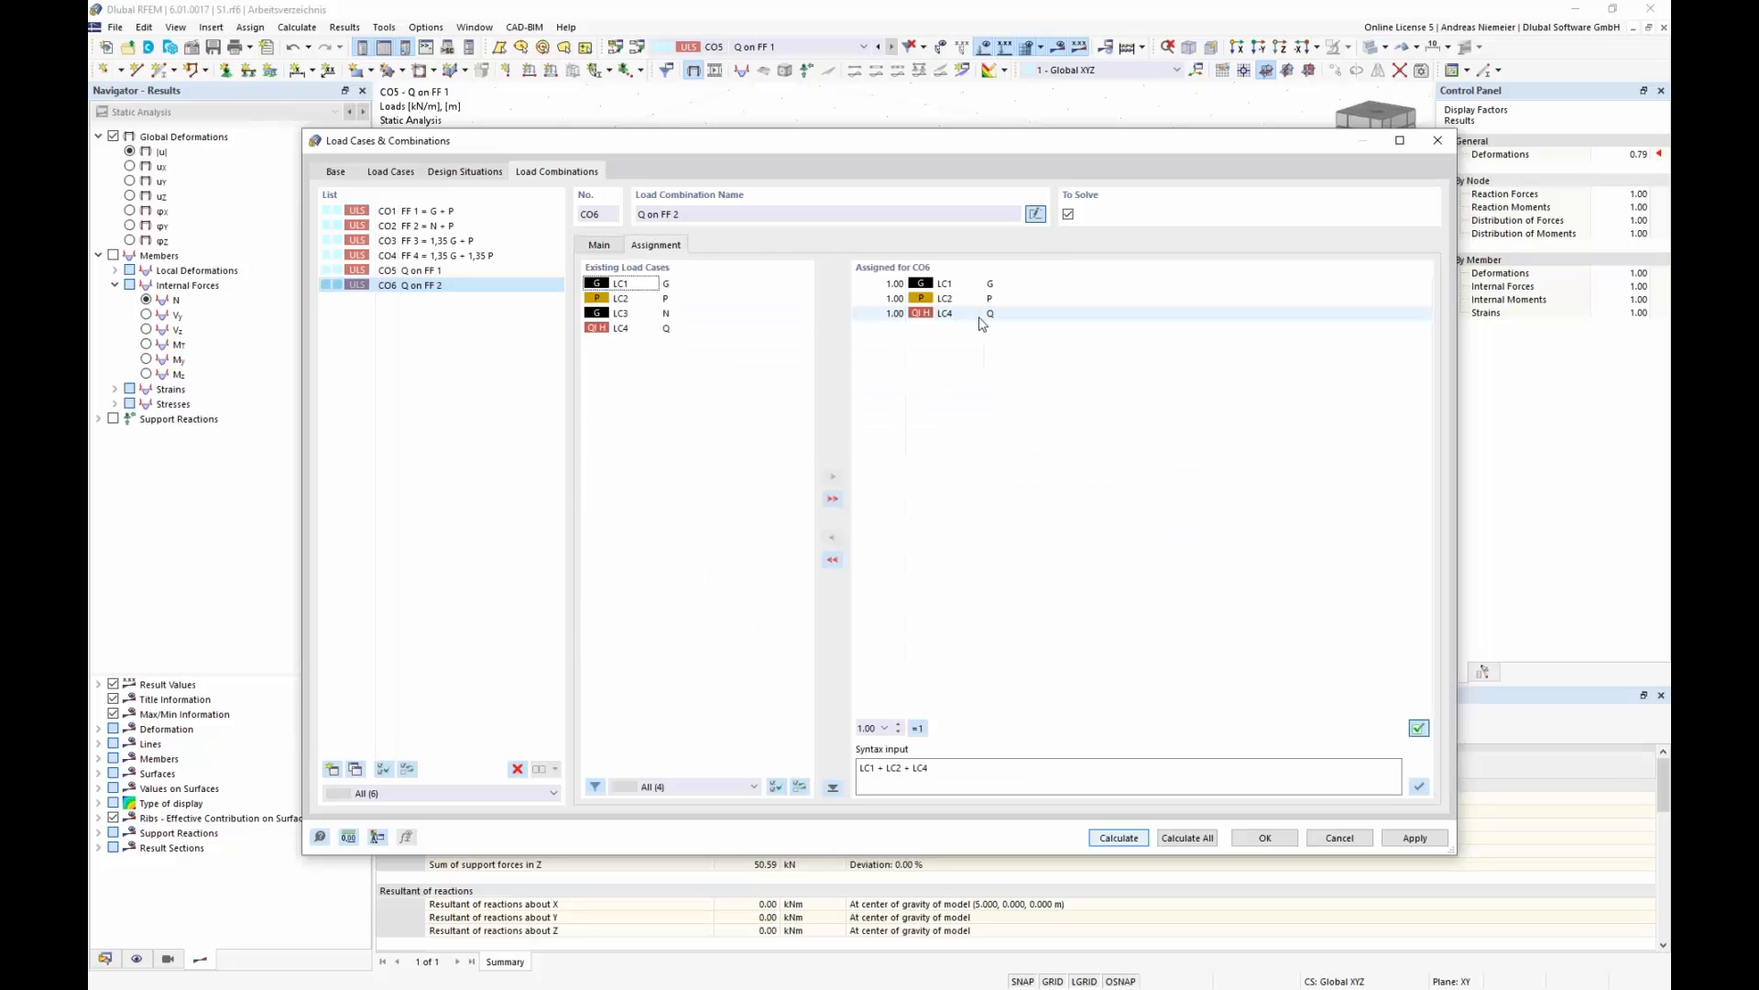
pyautogui.doubleClick(972, 285)
pyautogui.doubleClick(650, 314)
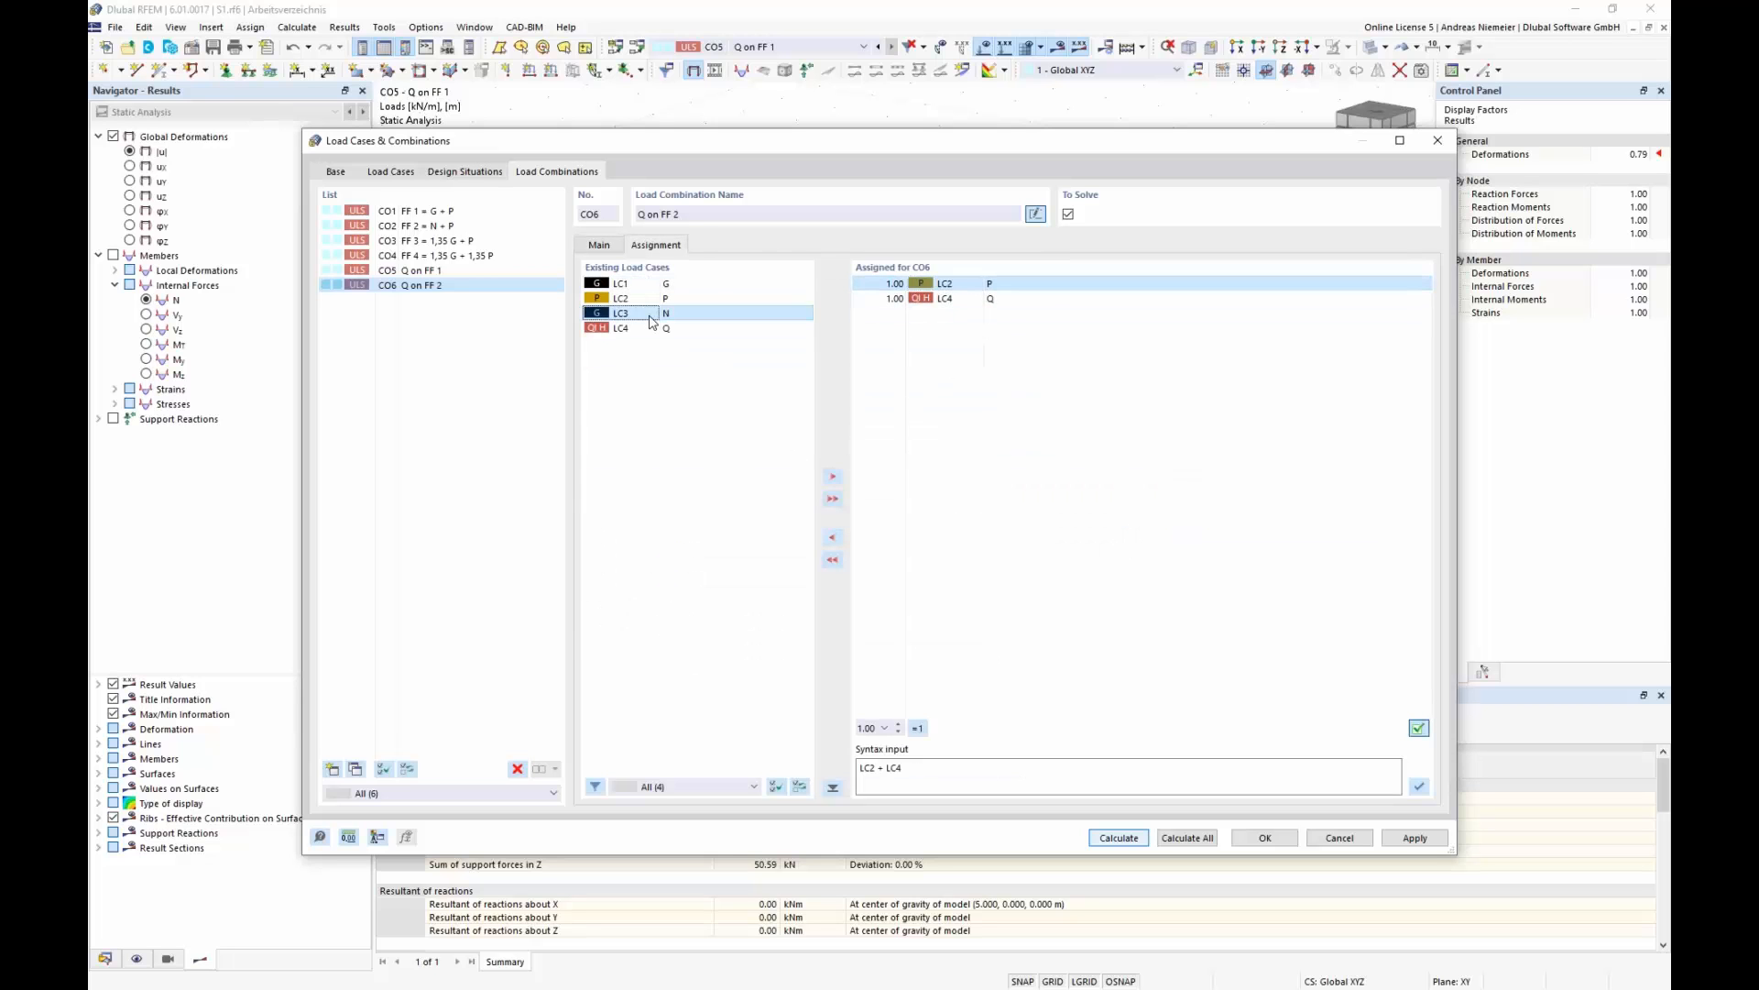
pyautogui.click(1119, 837)
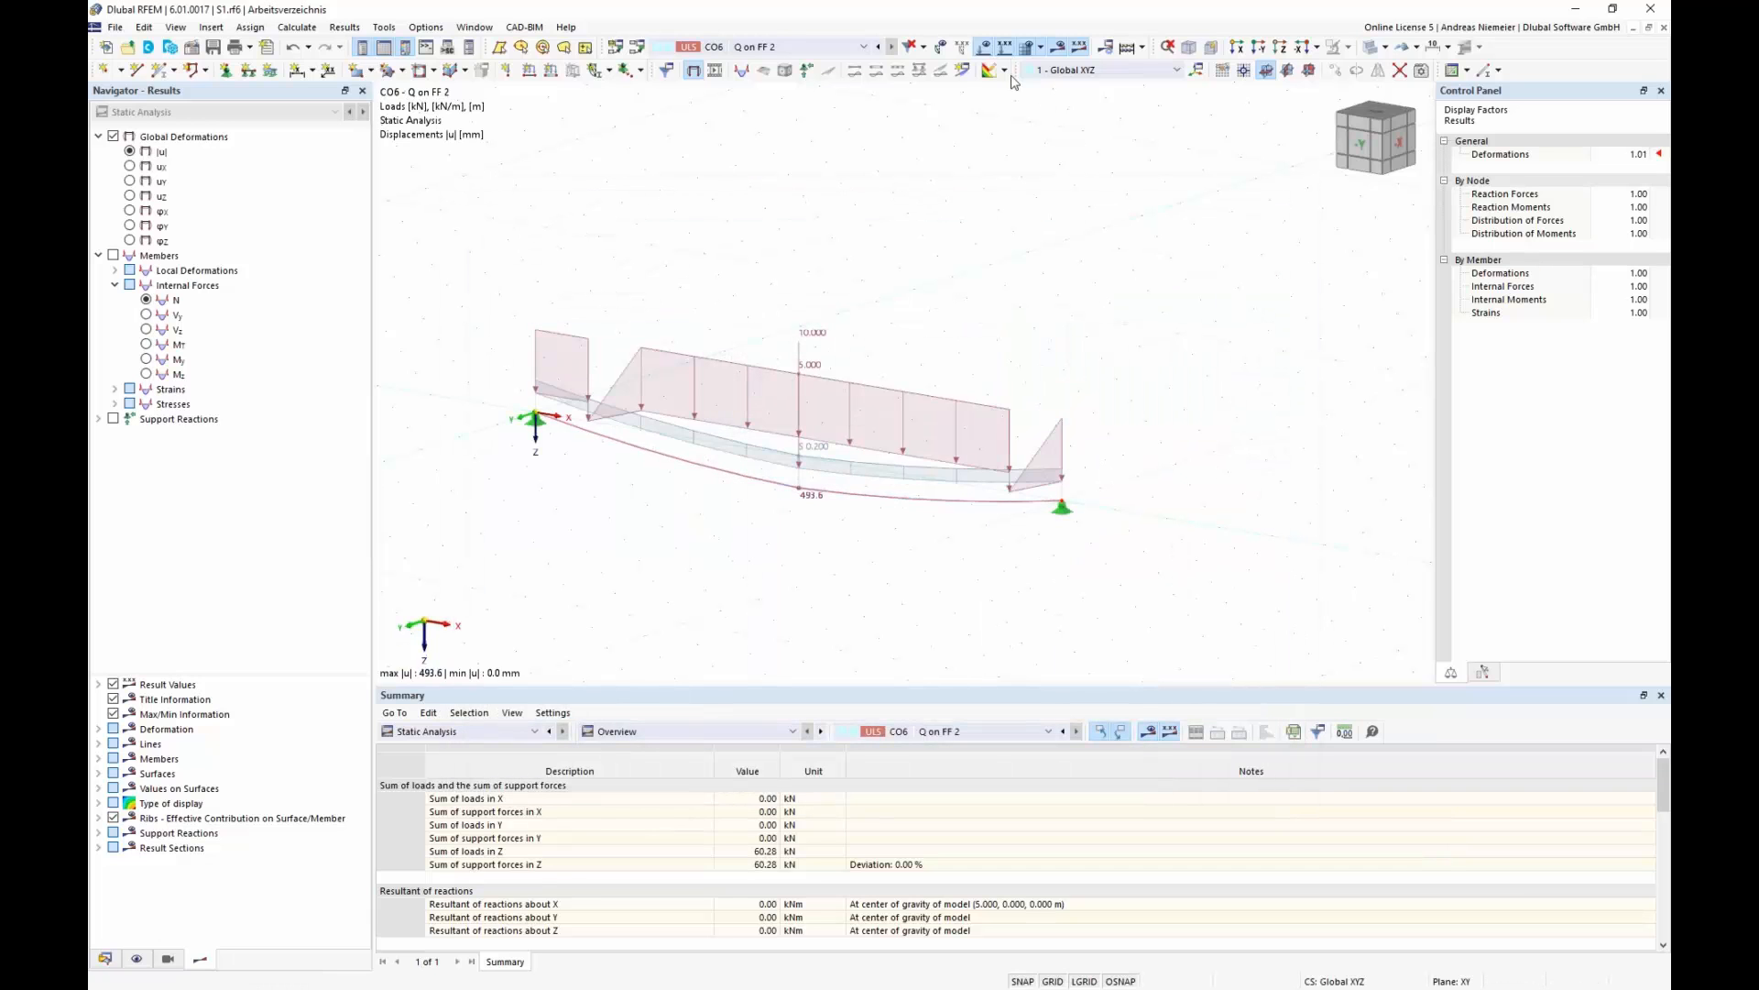
# - Hide the loads and compare the "Q on FF 2" cable in its original, initial-state and deformed shapes
pyautogui.click(987, 47)
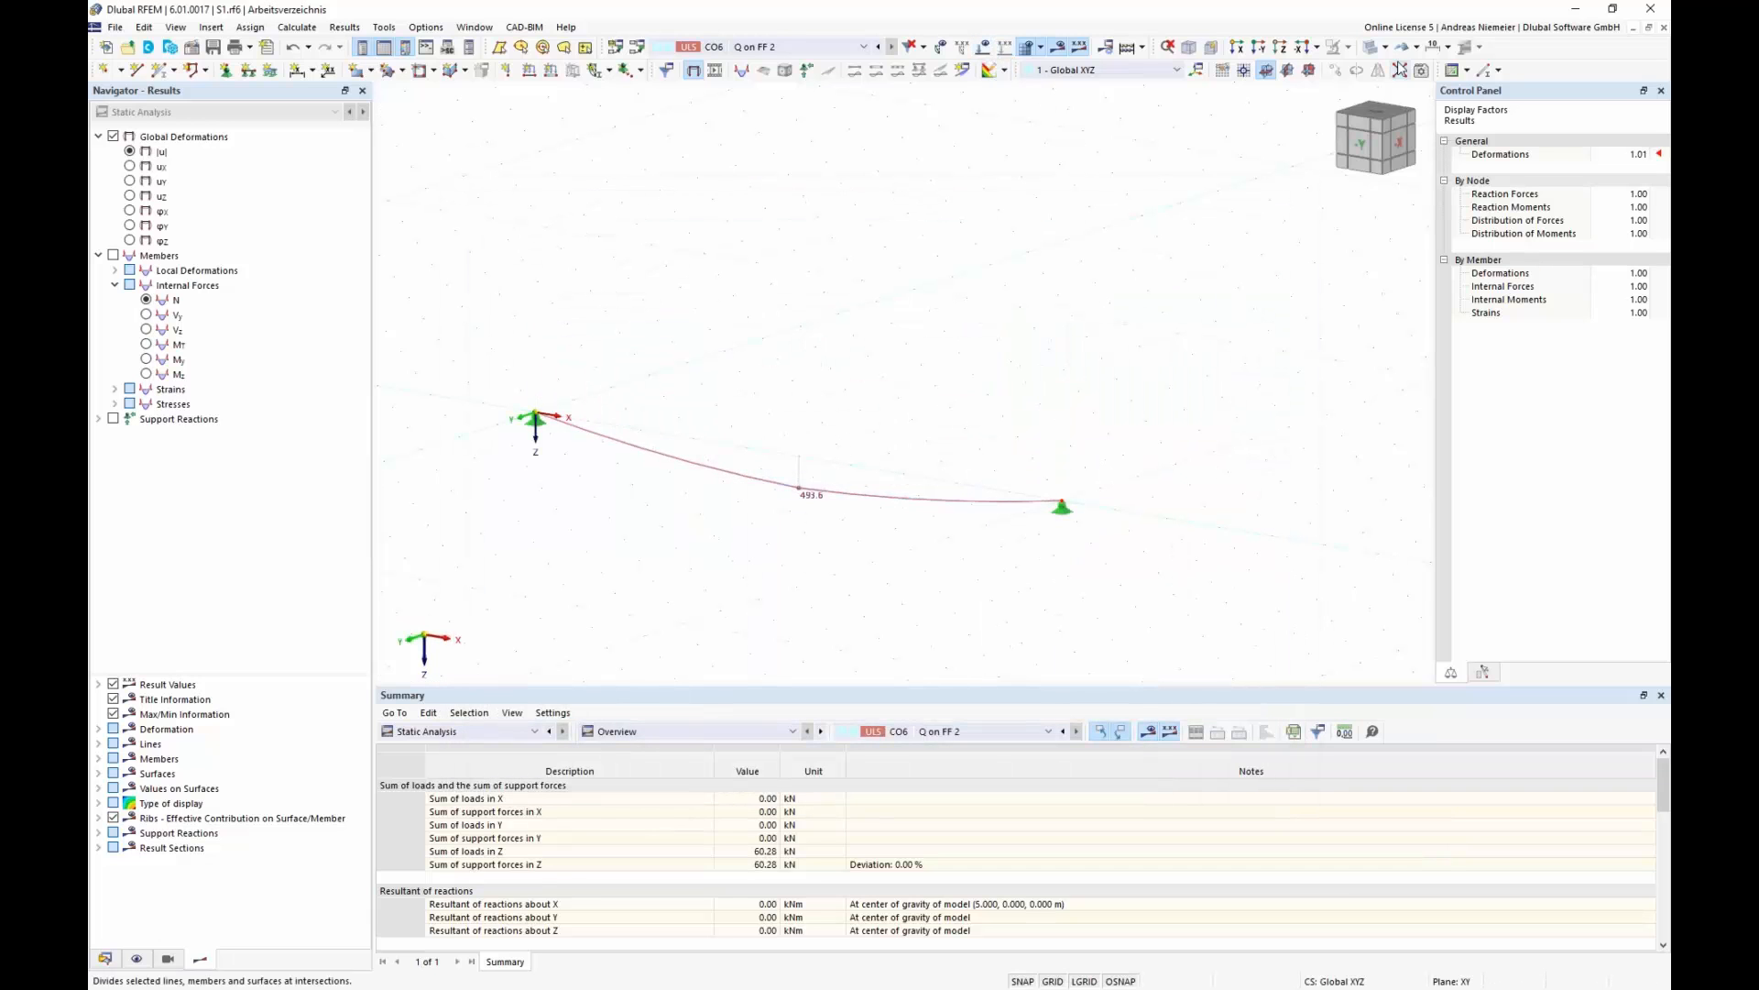
pyautogui.click(1416, 47)
pyautogui.click(1429, 70)
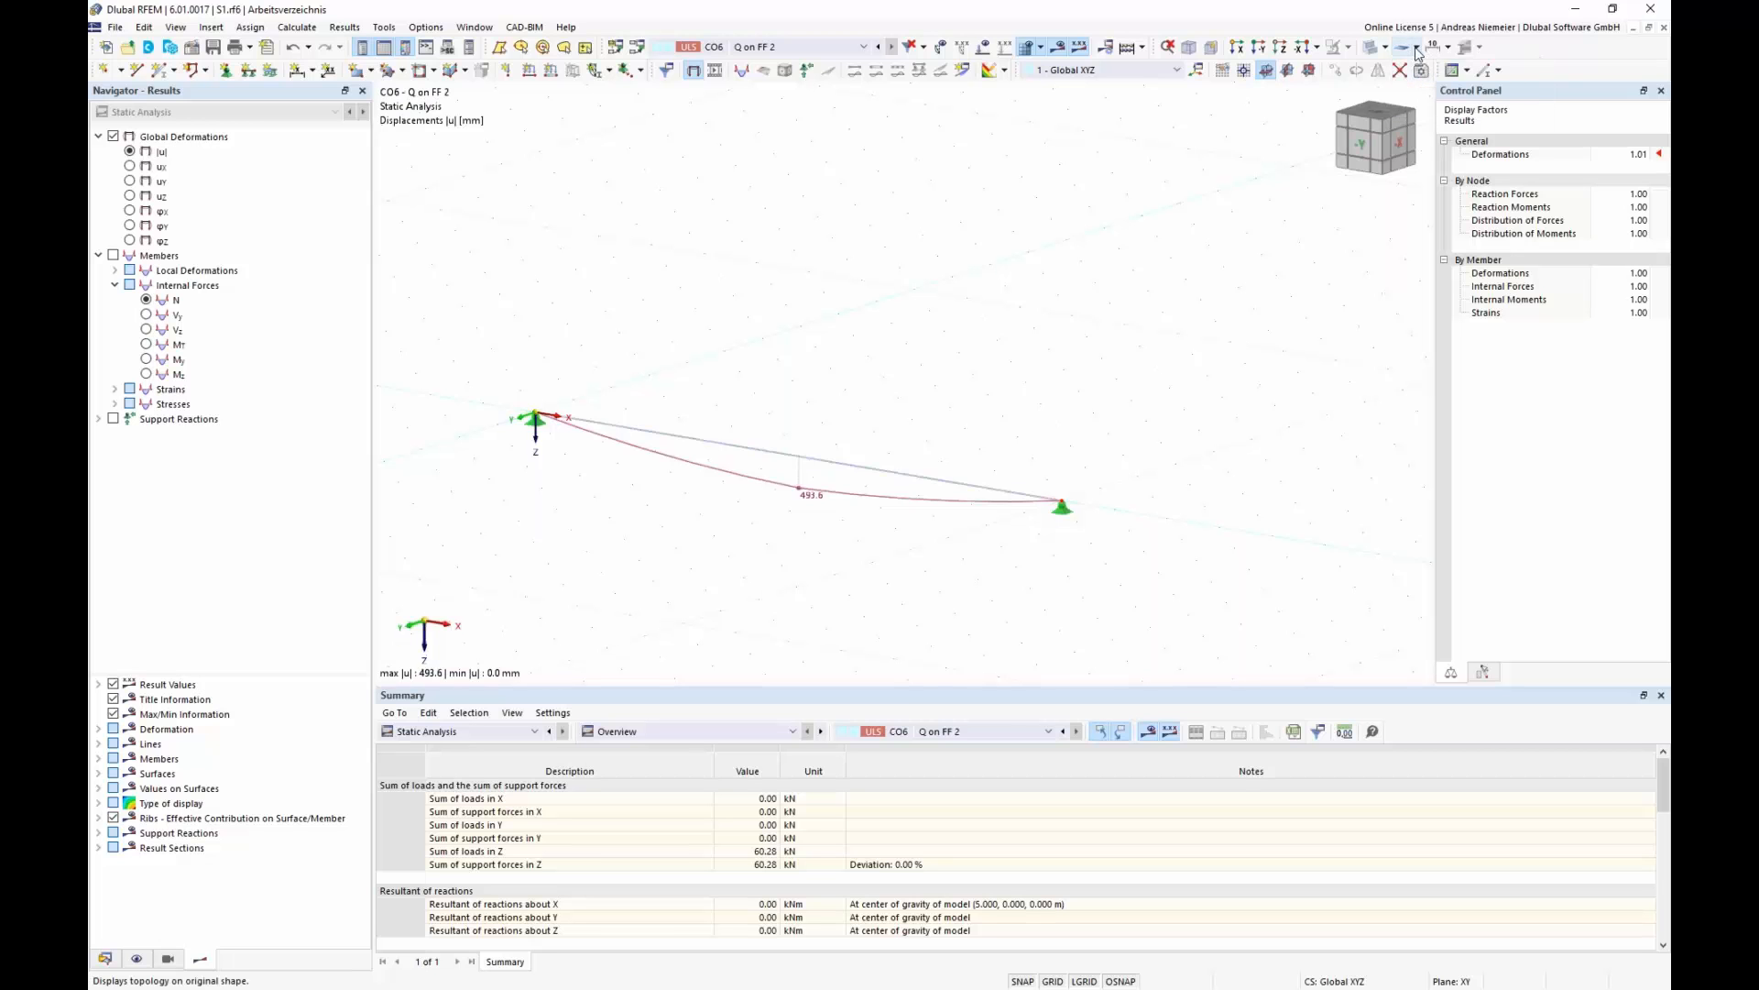
pyautogui.click(1416, 47)
pyautogui.click(1428, 87)
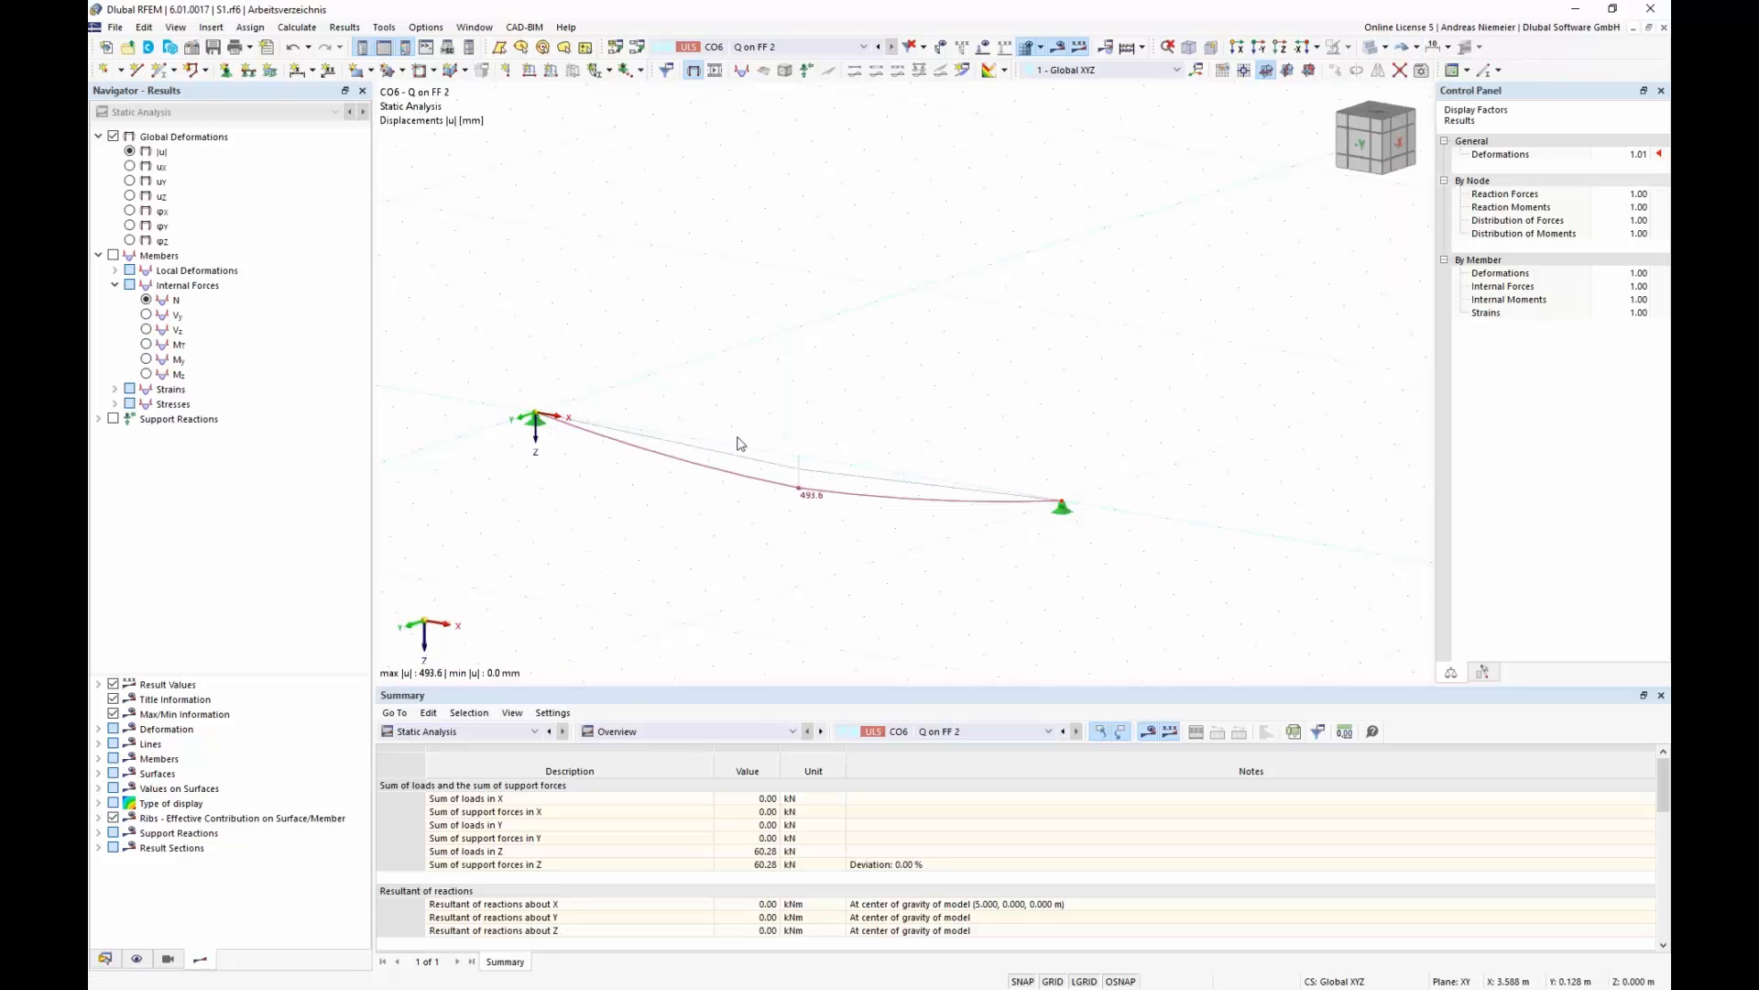
pyautogui.scroll(3, 880, 503)
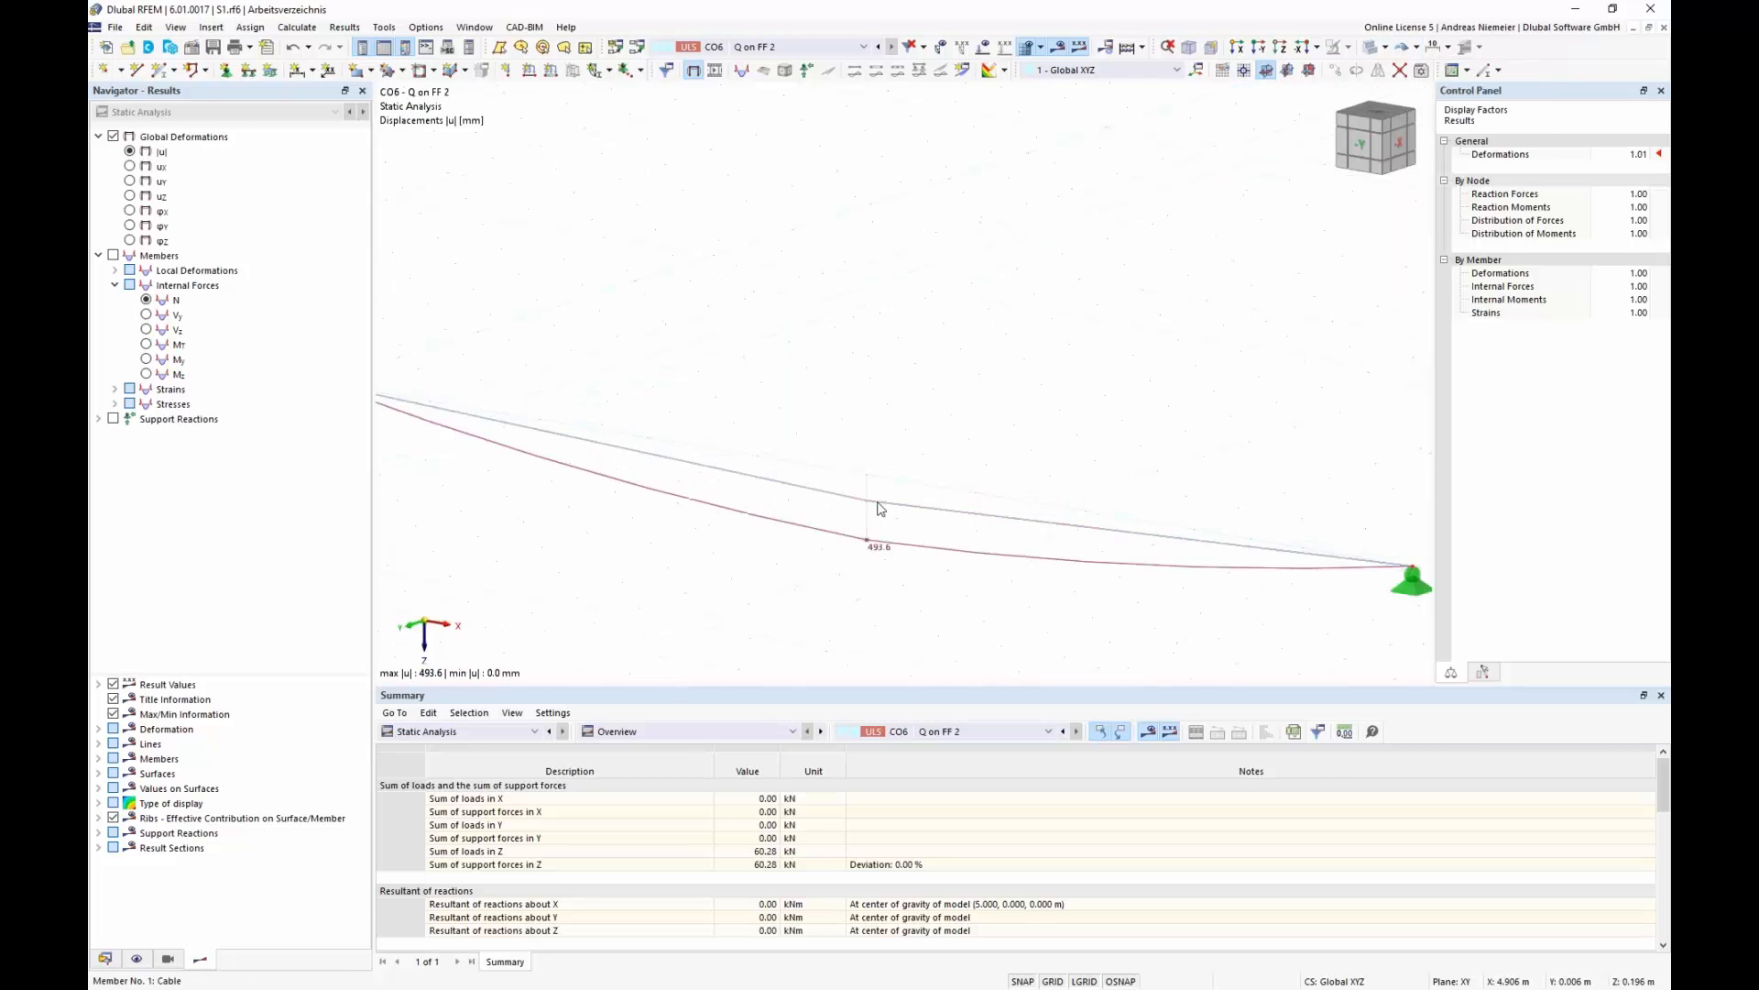
pyautogui.click(1417, 46)
pyautogui.click(1429, 87)
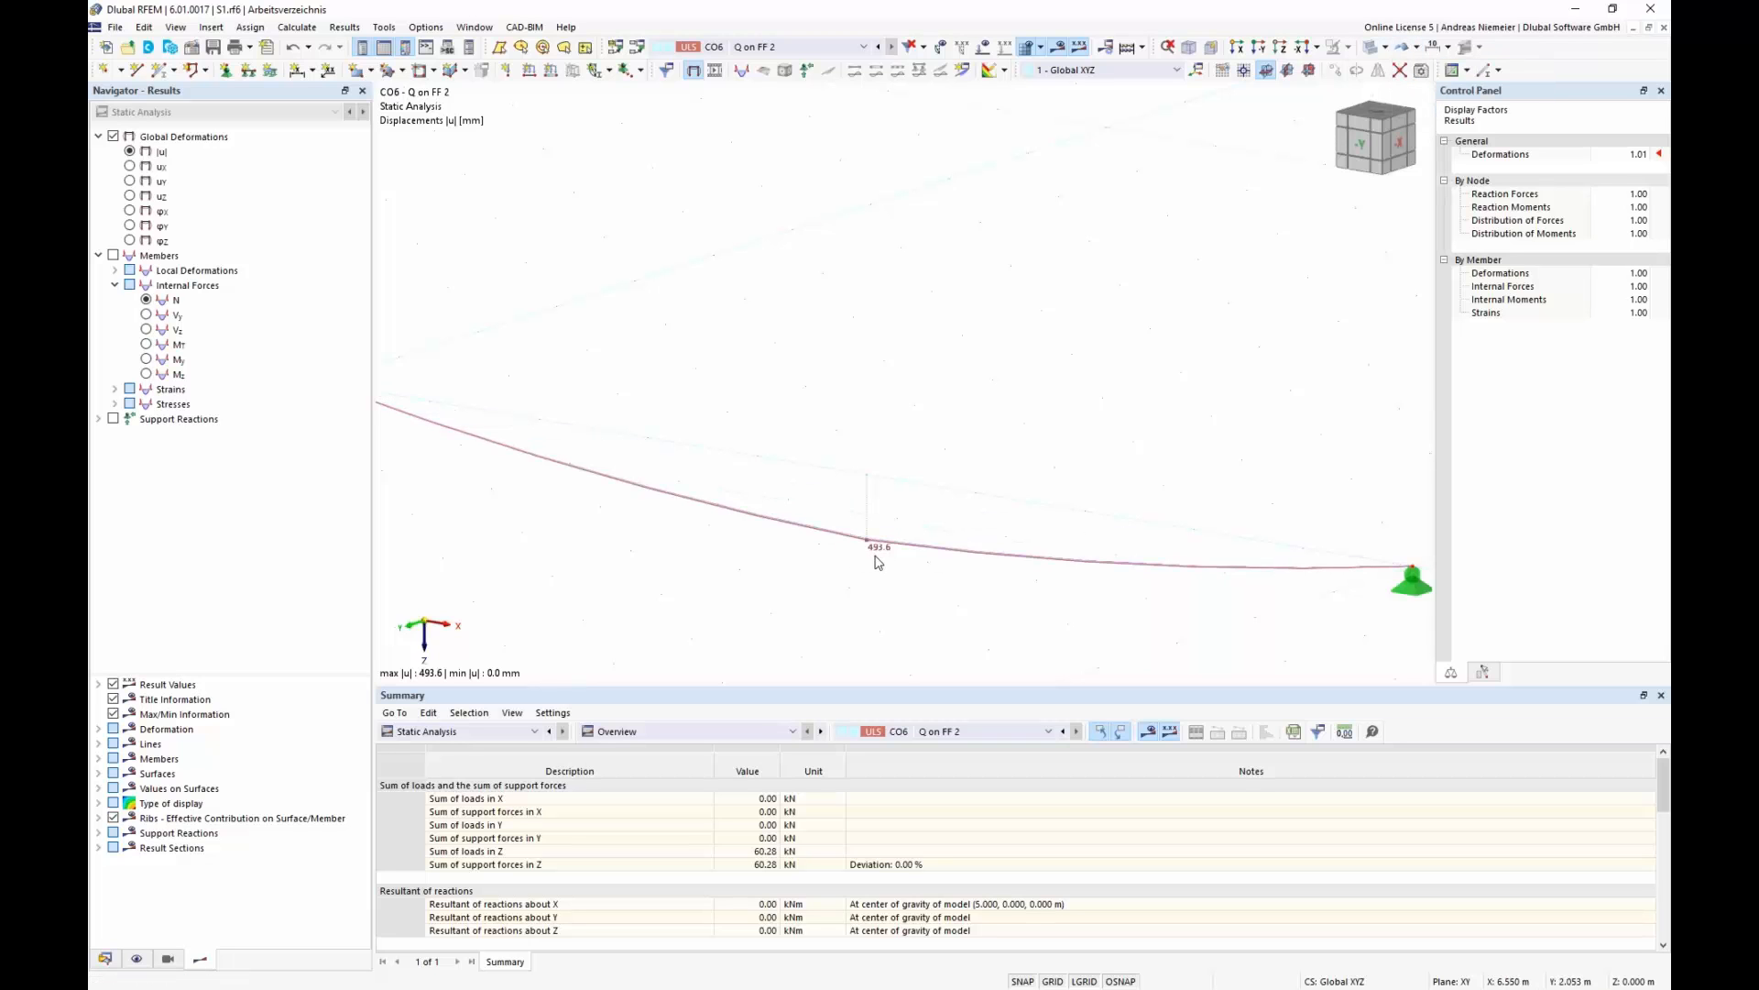
# - Show the axial forces N of "Q on FF 2" along the whole cable instead of the deformations
pyautogui.click(171, 300)
pyautogui.moveTo(606, 631); pyautogui.dragTo(587, 554, button='middle')
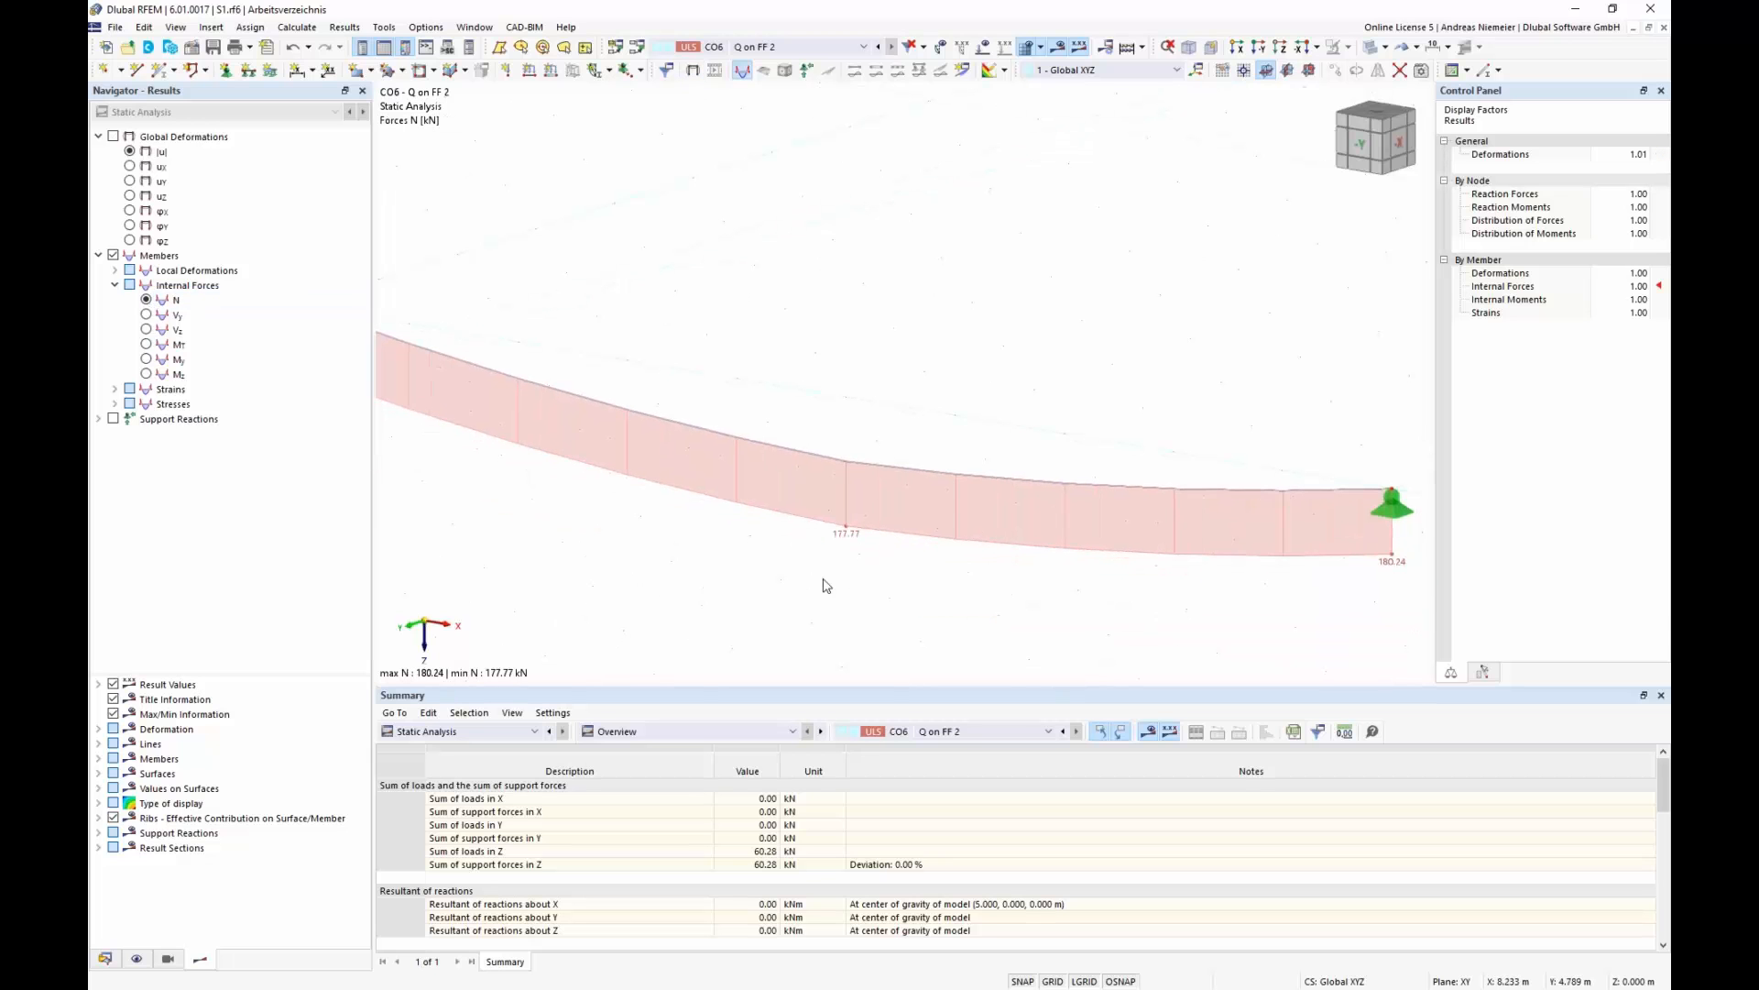
pyautogui.keyDown('ctrl'); pyautogui.moveTo(798, 235); pyautogui.dragTo(877, 340, button='middle'); pyautogui.keyUp('ctrl')
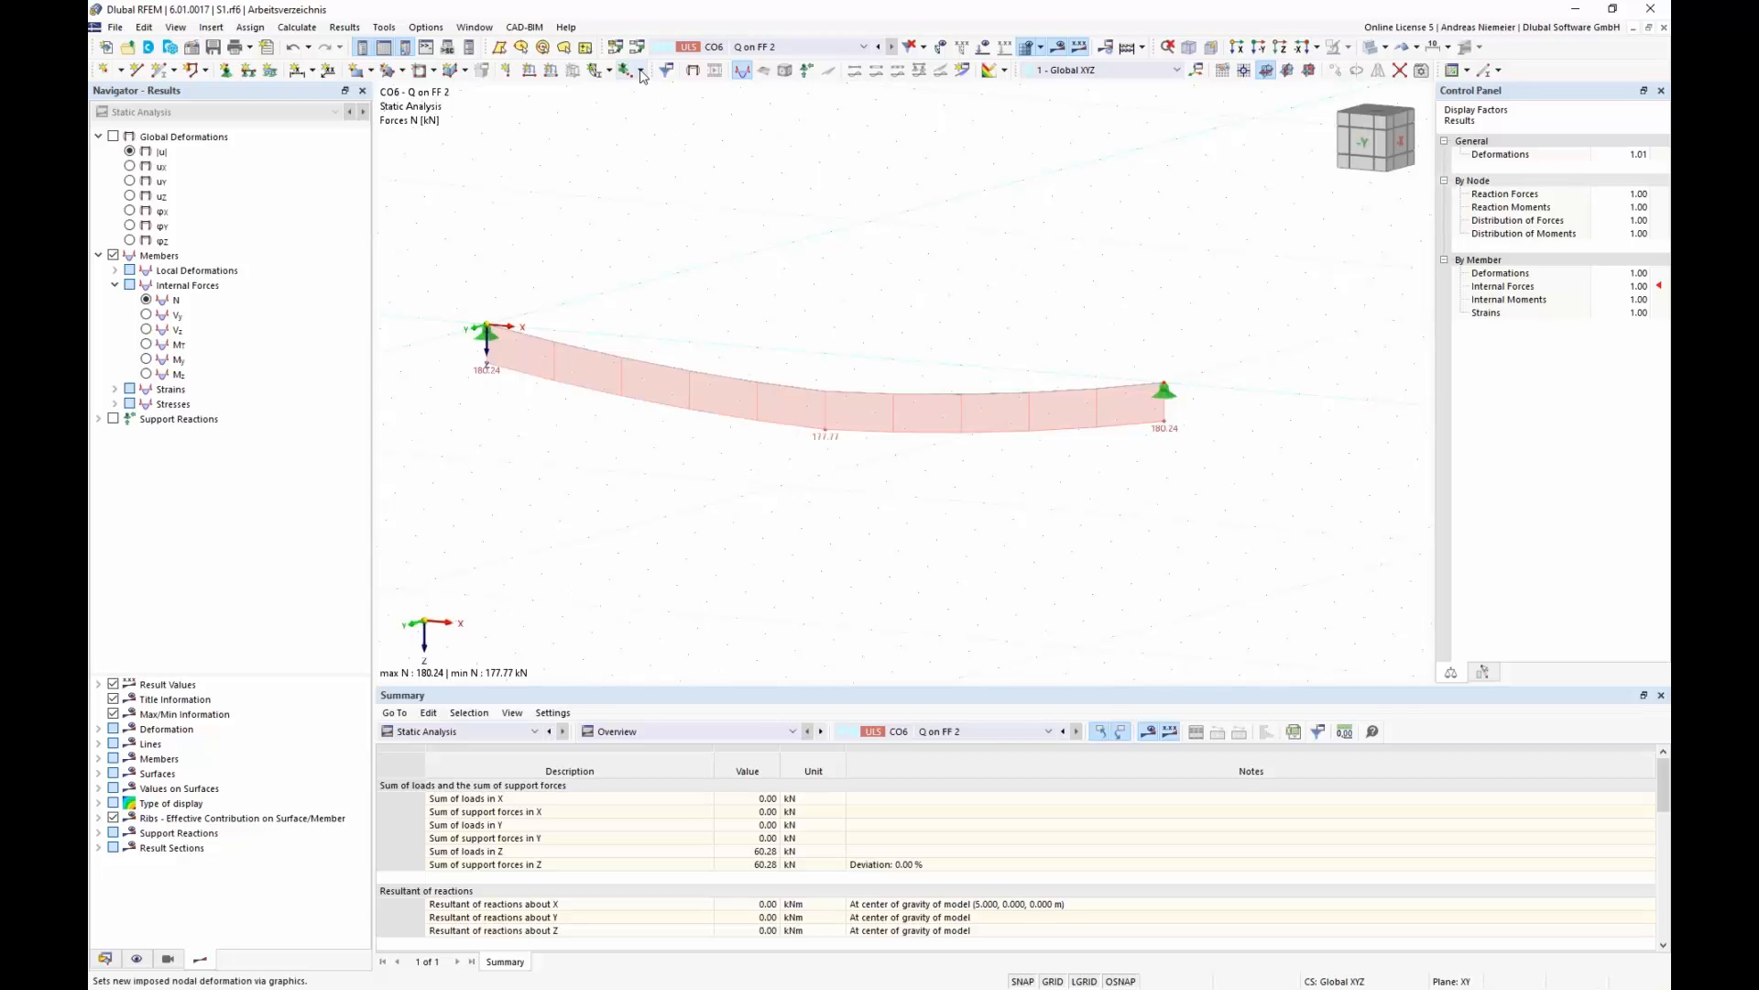
# - Delete all load combinations, CO1 to CO6
pyautogui.click(616, 47)
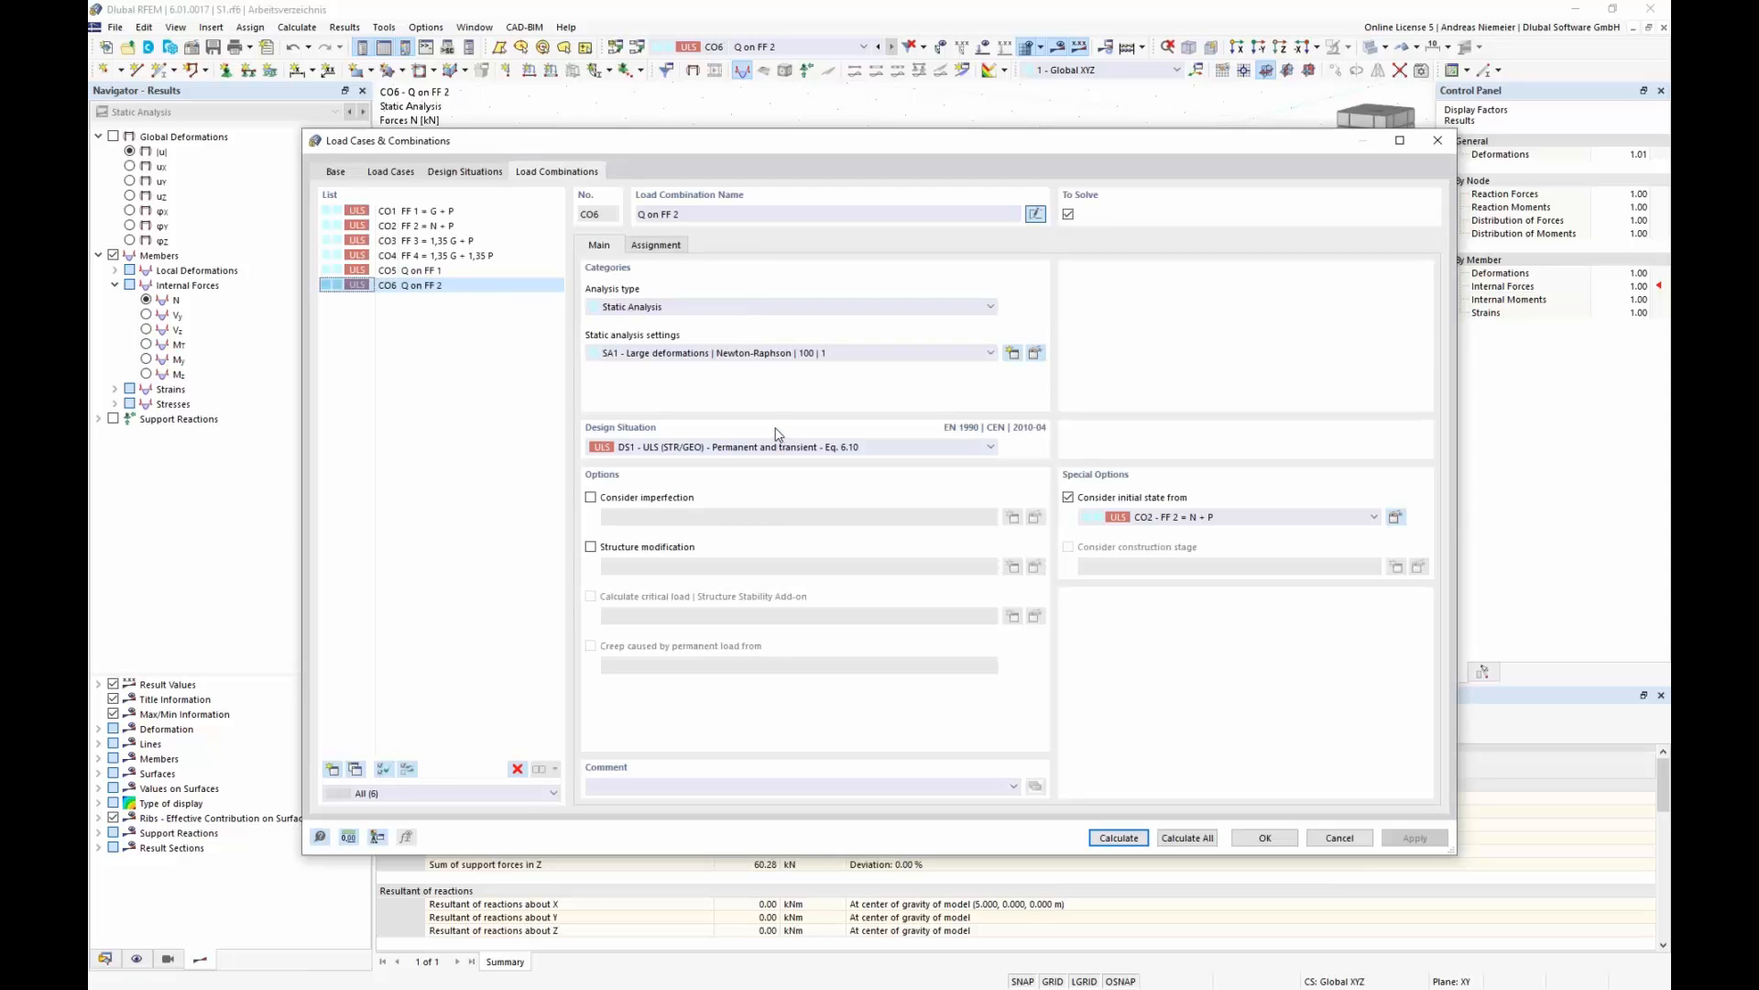
pyautogui.keyDown('shift'); pyautogui.click(431, 210); pyautogui.keyUp('shift')
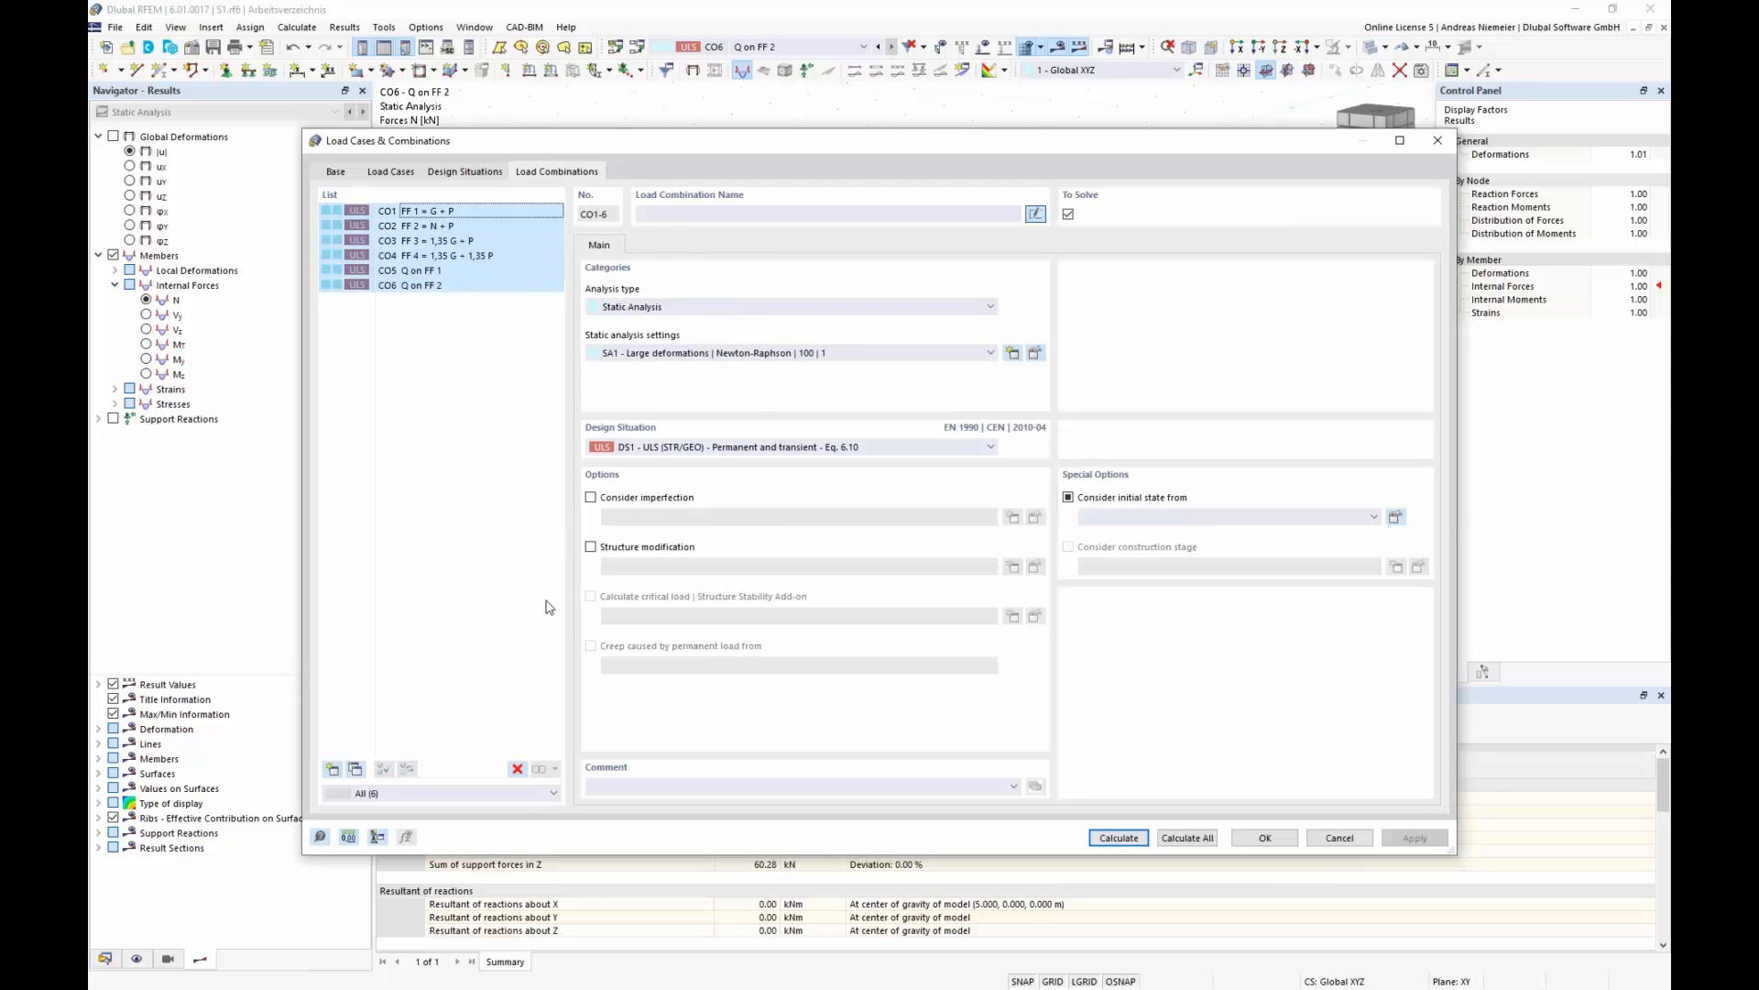
pyautogui.click(517, 768)
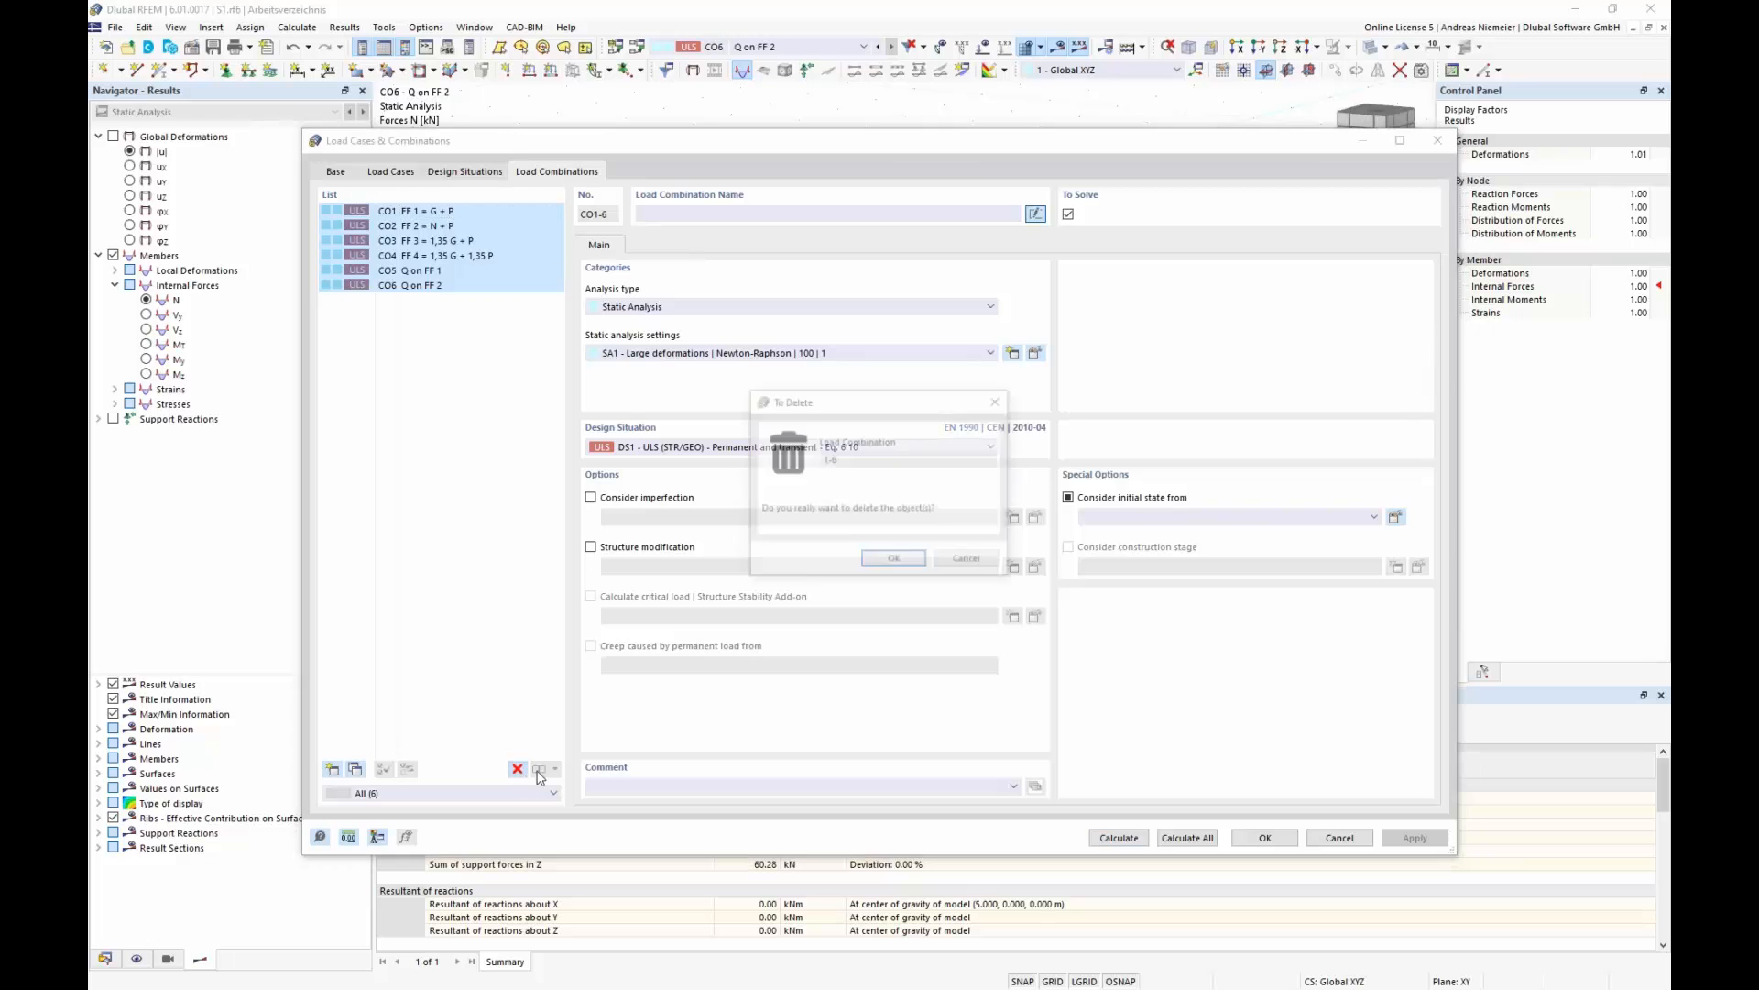
pyautogui.click(893, 557)
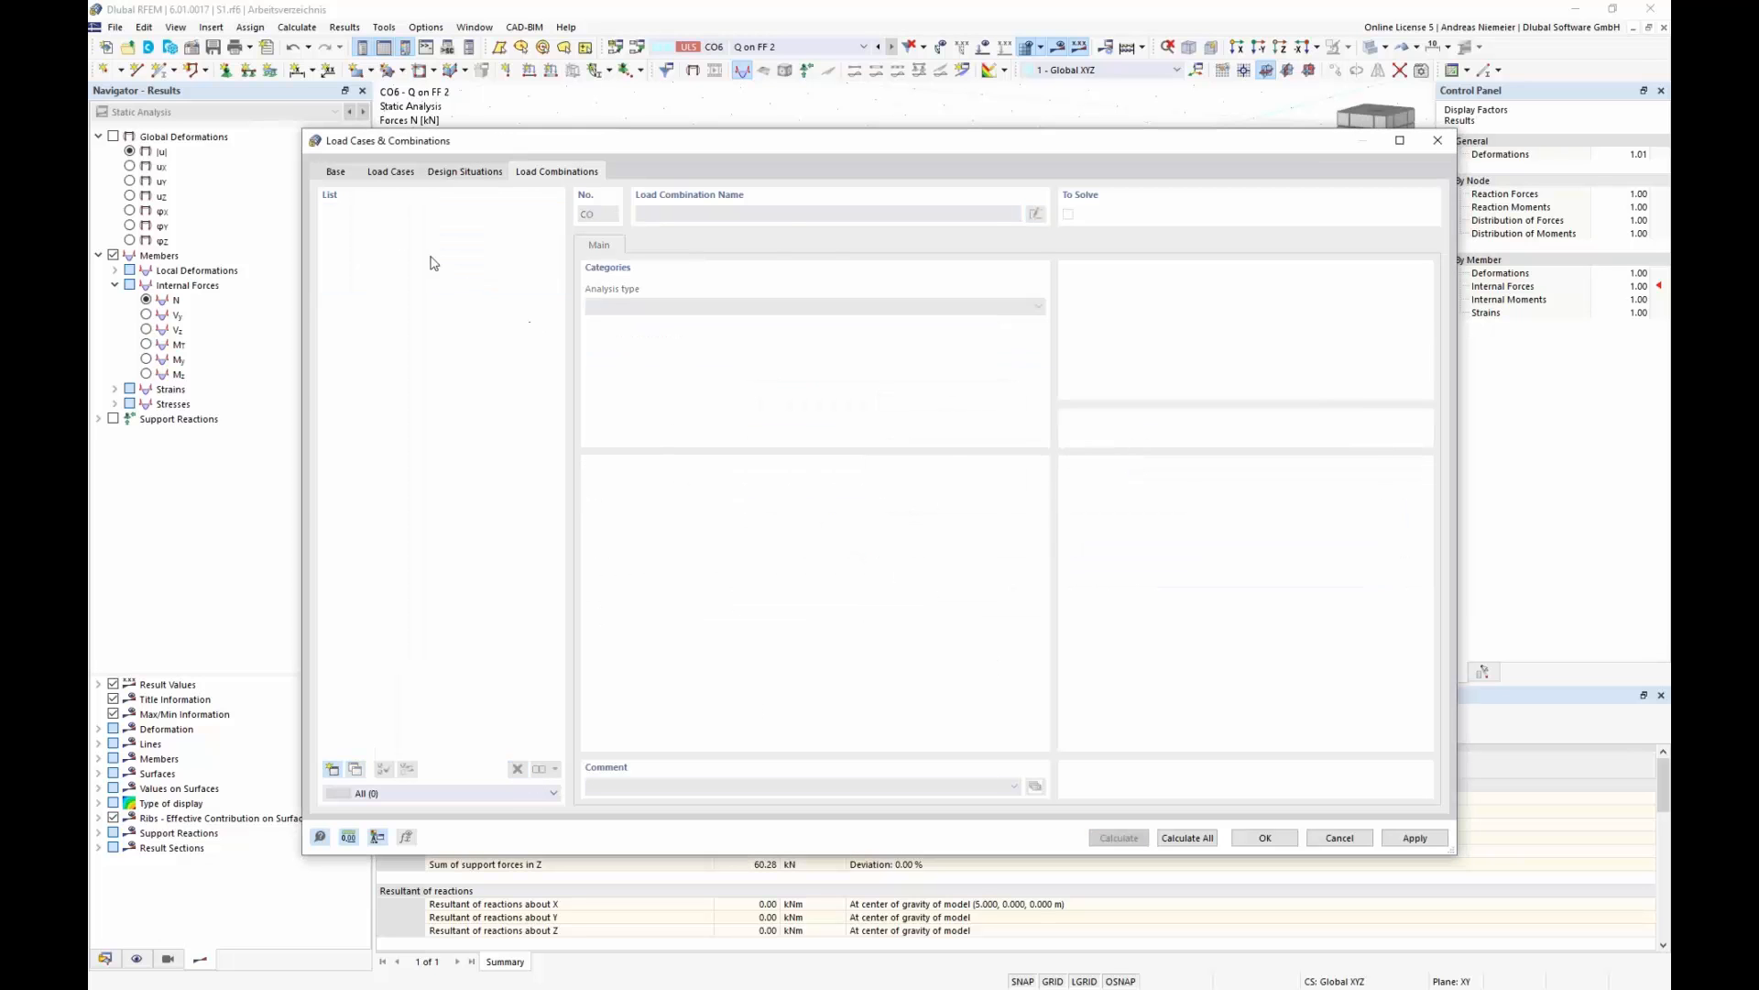
# - Delete load case LC3 "N"
pyautogui.click(336, 172)
pyautogui.click(391, 171)
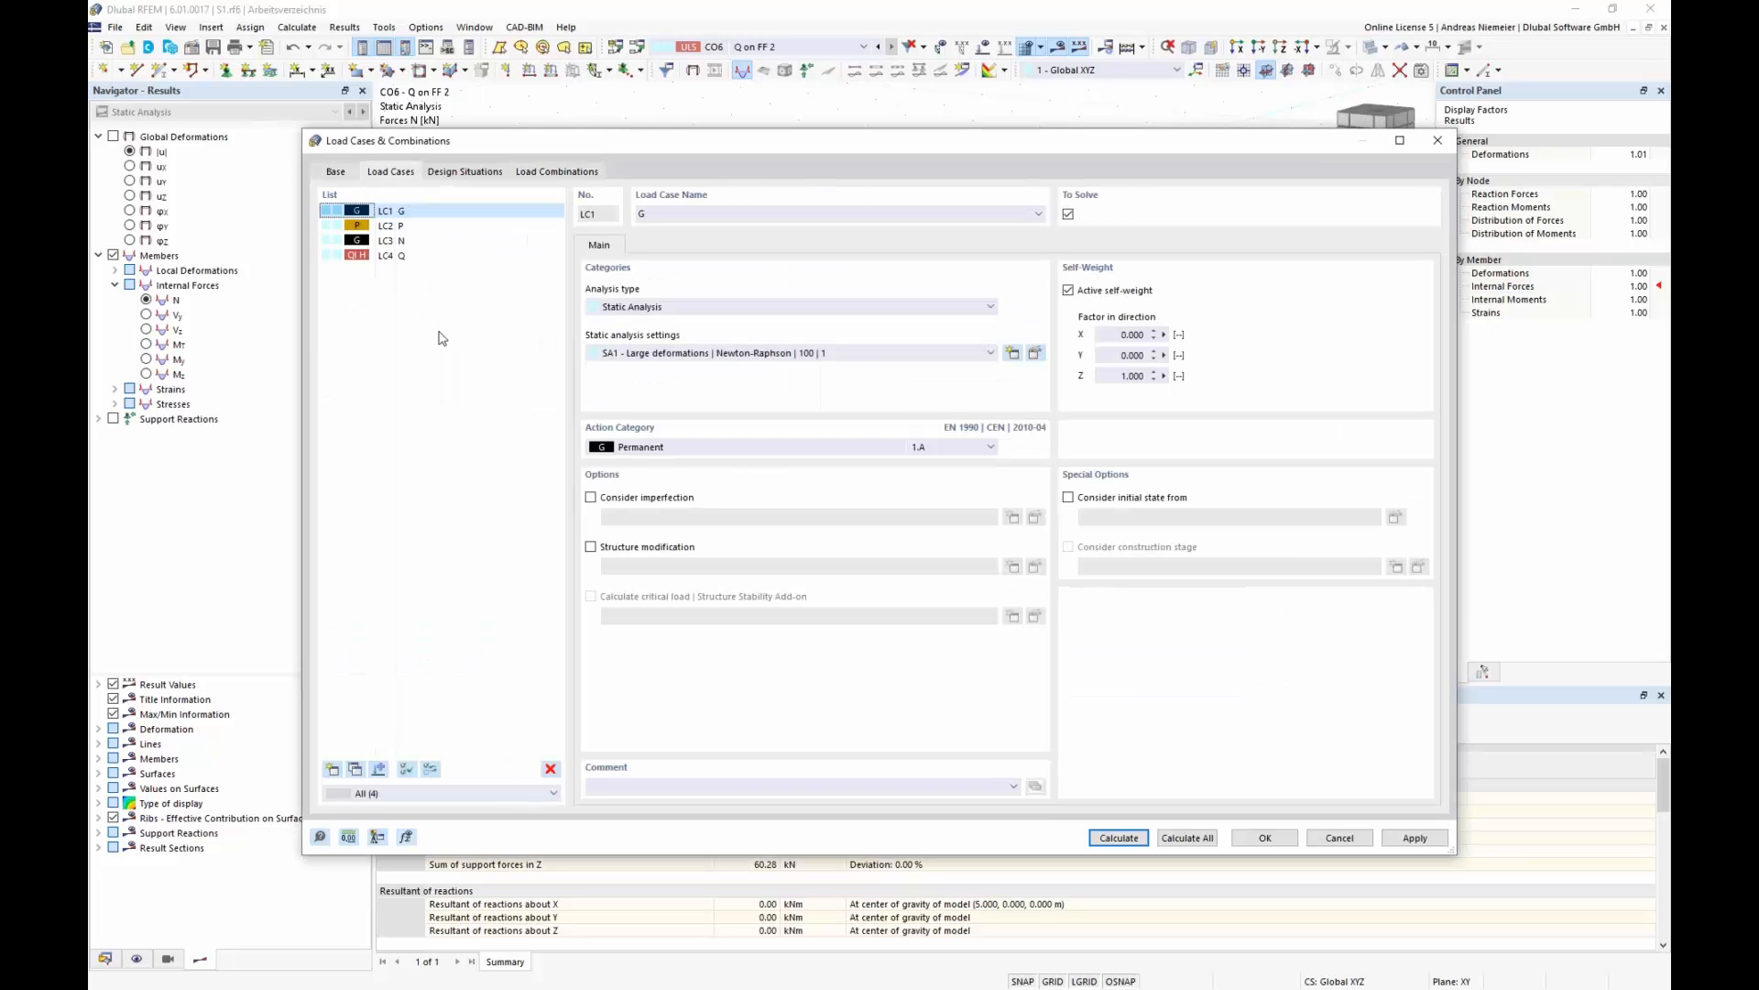
pyautogui.click(401, 241)
pyautogui.click(550, 768)
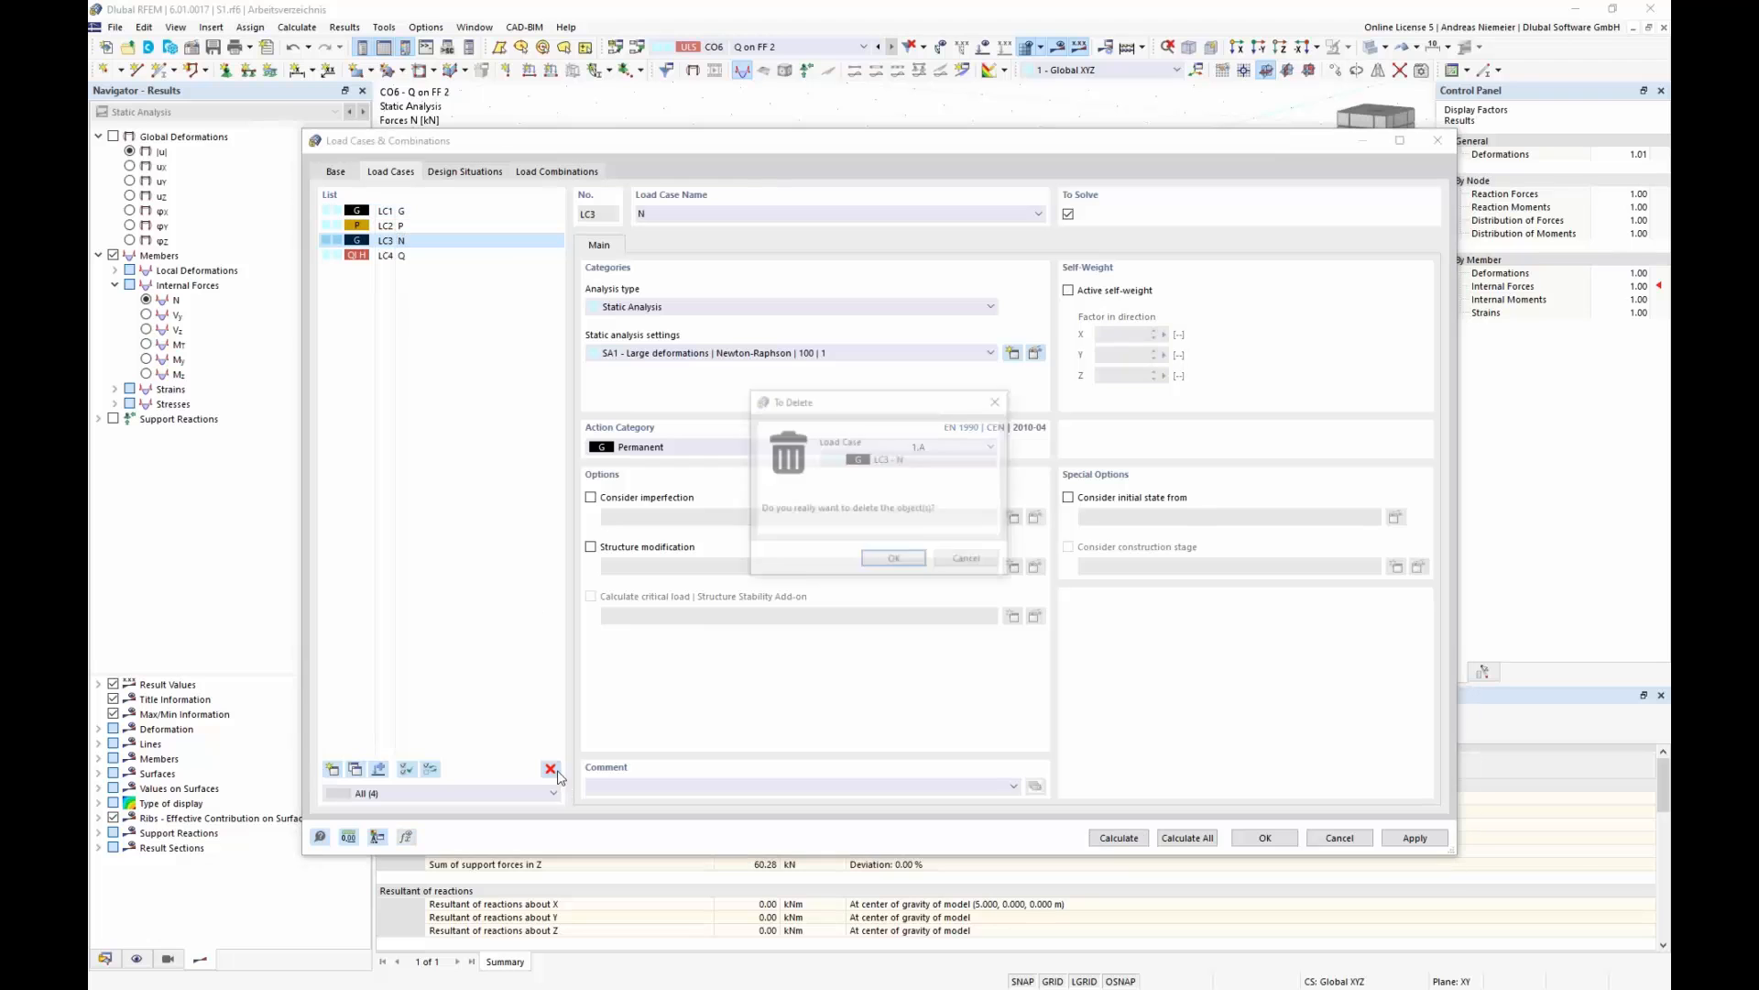
pyautogui.click(875, 562)
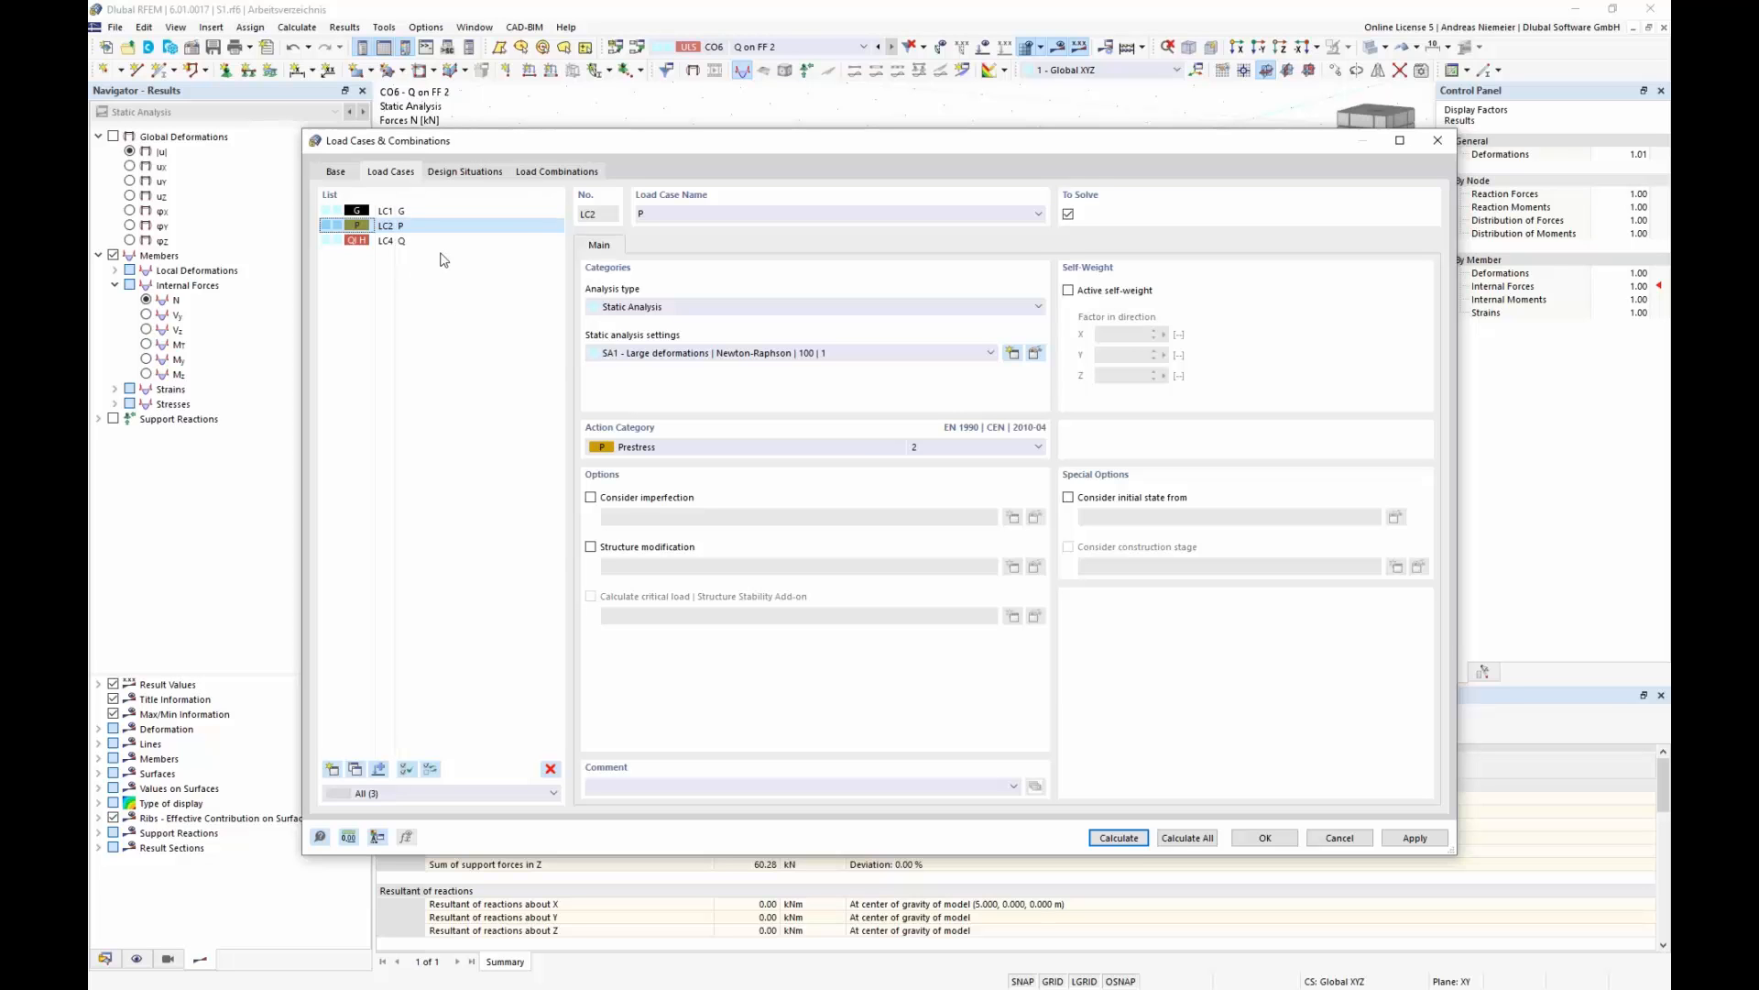
# - Activate the combination wizard, save the dialog changes and ignore all assertion messages
pyautogui.click(336, 173)
pyautogui.click(328, 304)
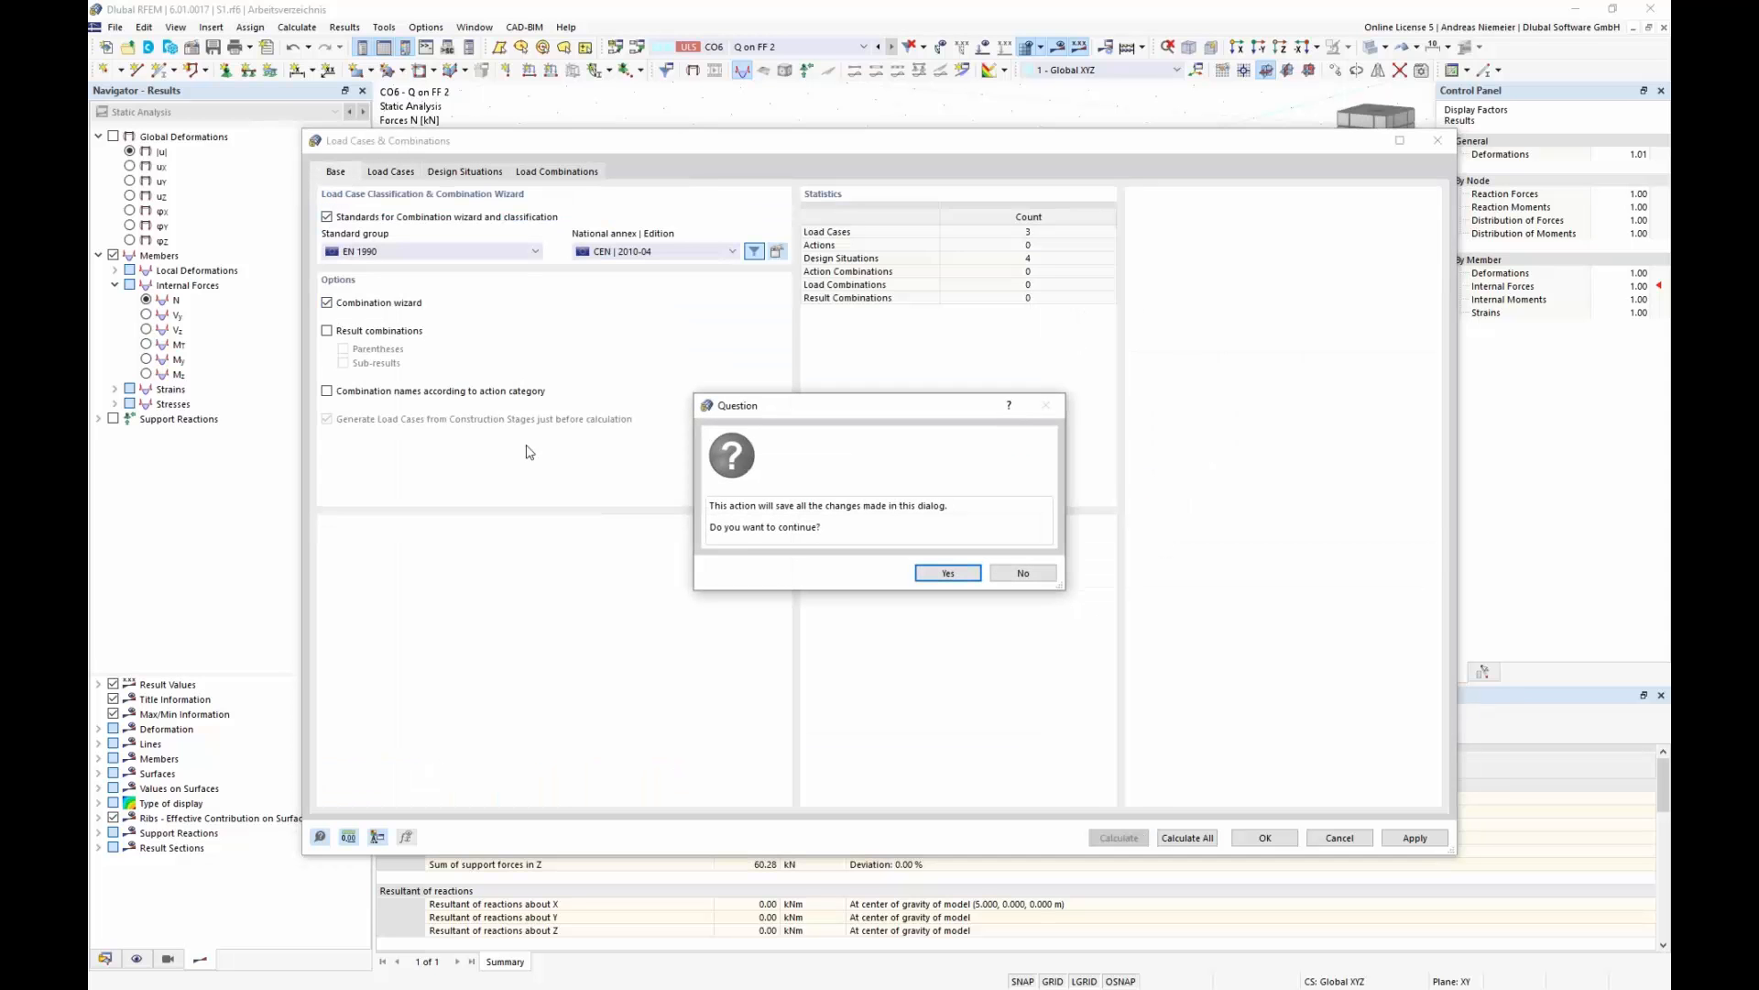
pyautogui.click(940, 574)
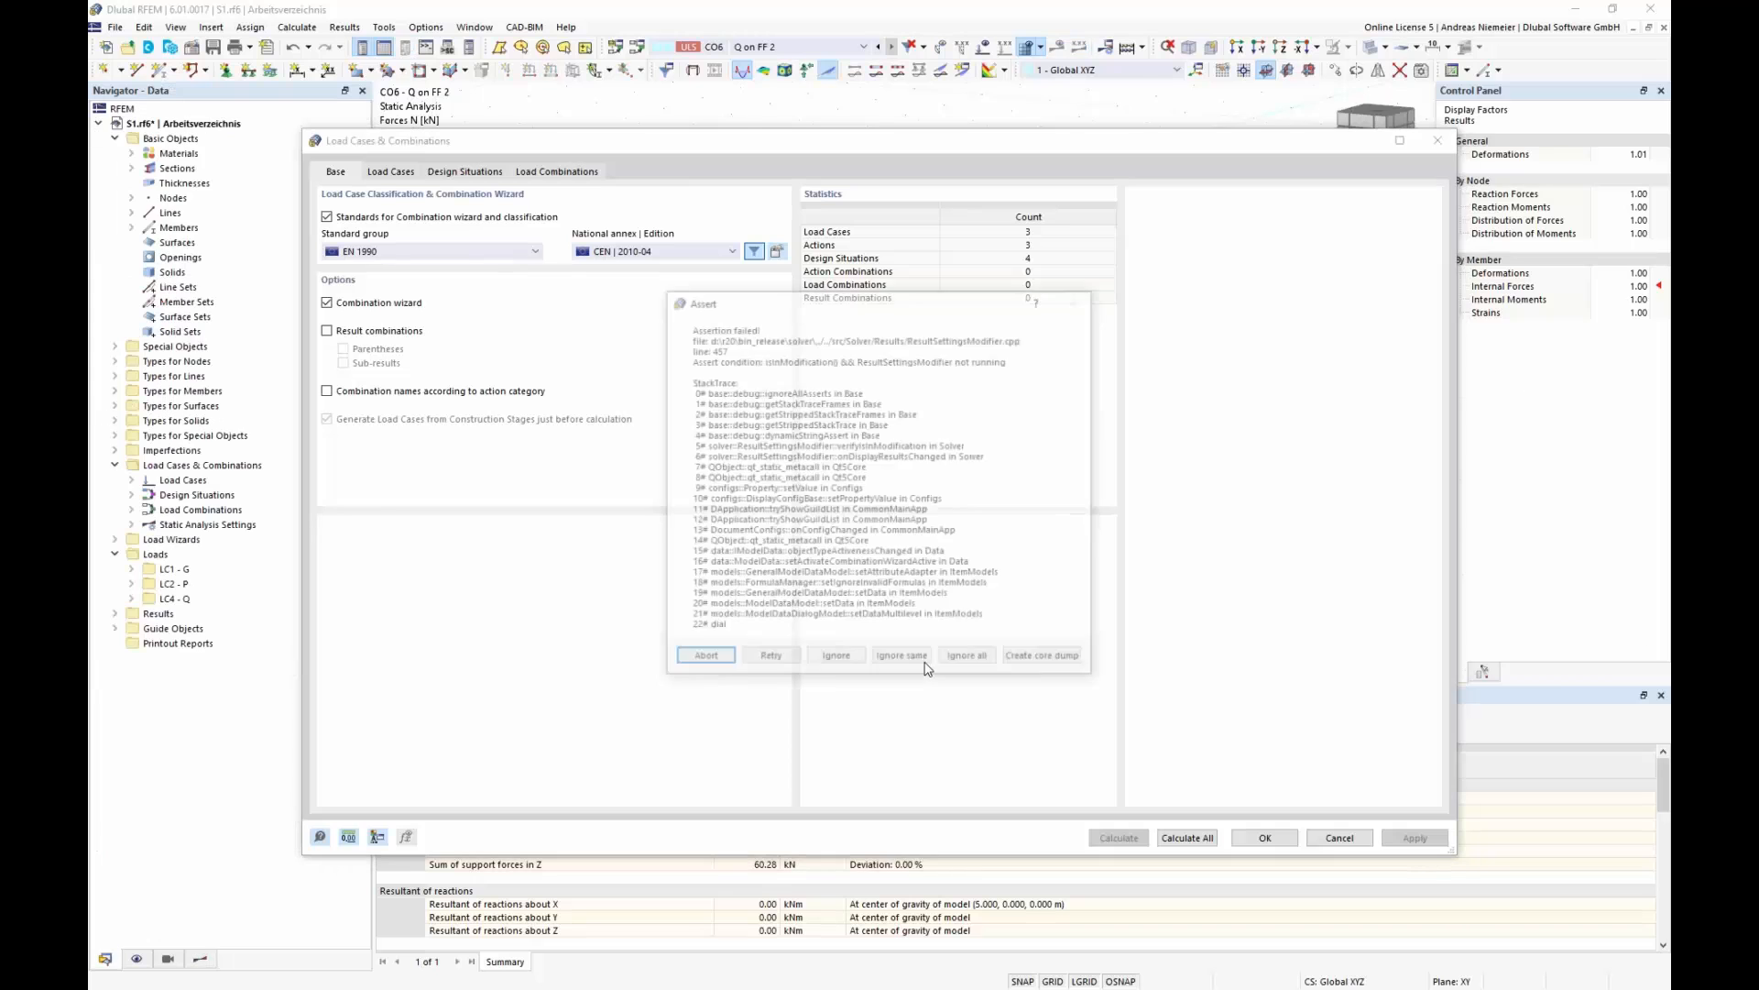
pyautogui.click(972, 661)
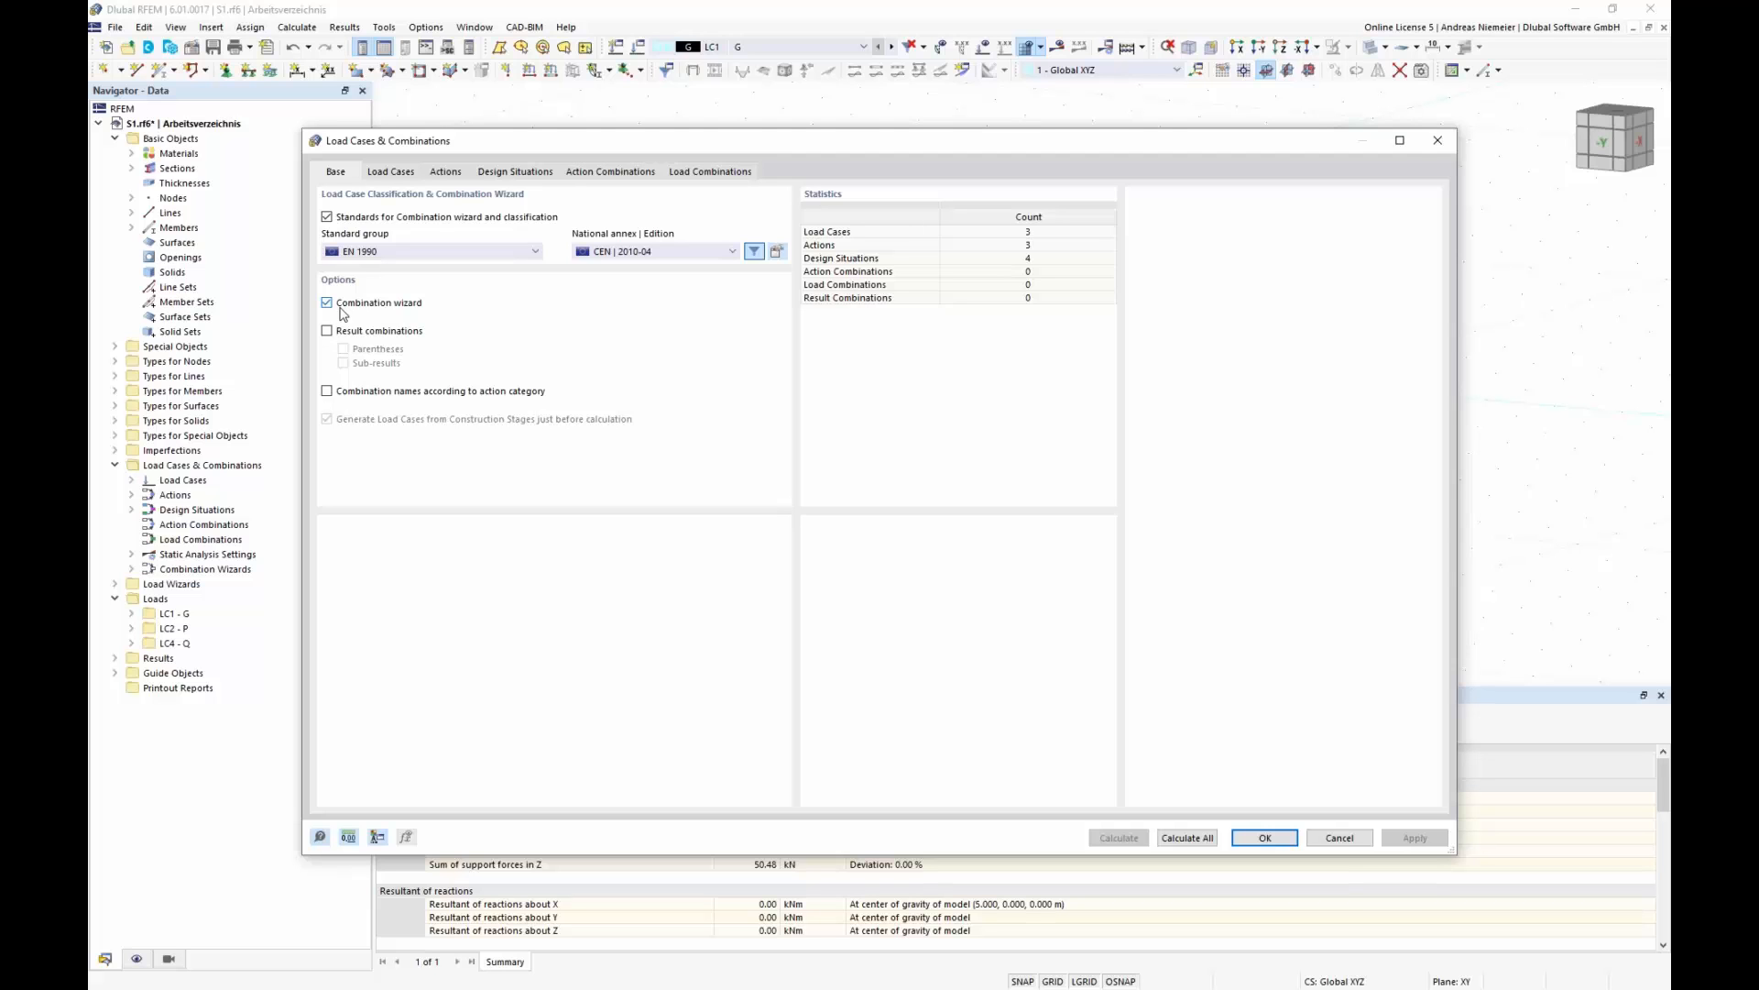
# - Merge load cases LC1 "G" and LC2 "P" into a new load case
pyautogui.click(403, 173)
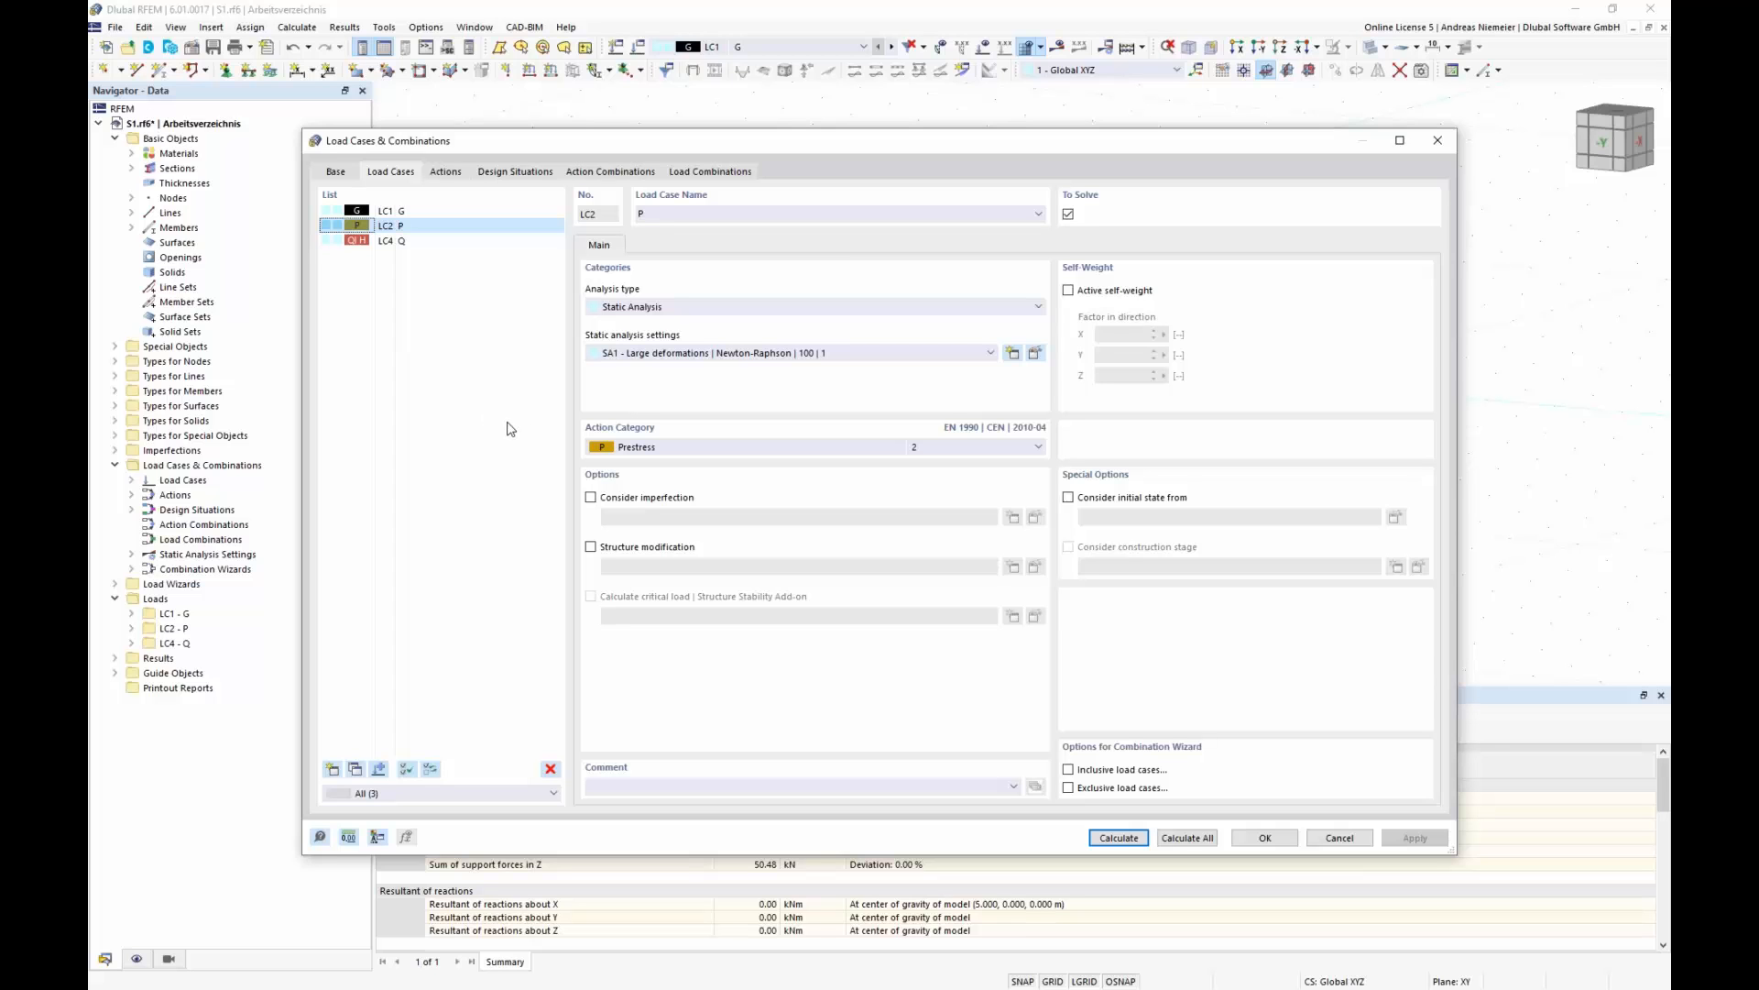
pyautogui.keyDown('ctrl'); pyautogui.click(390, 211); pyautogui.keyUp('ctrl')
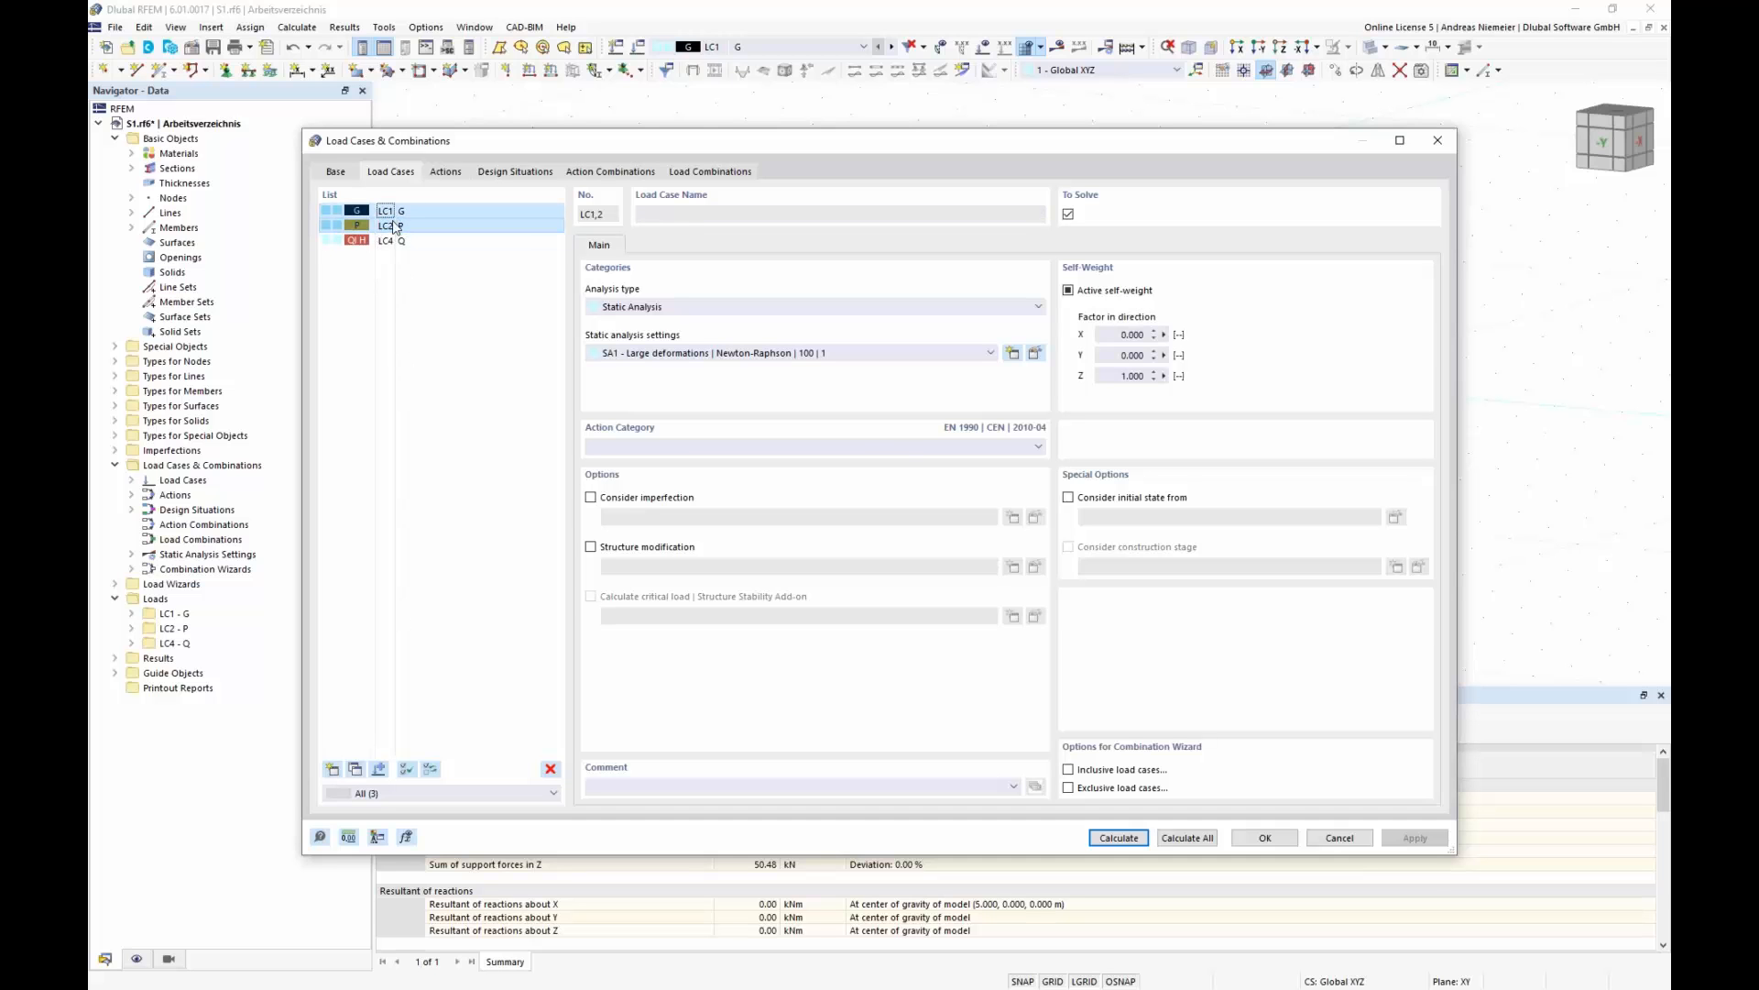
pyautogui.click(378, 770)
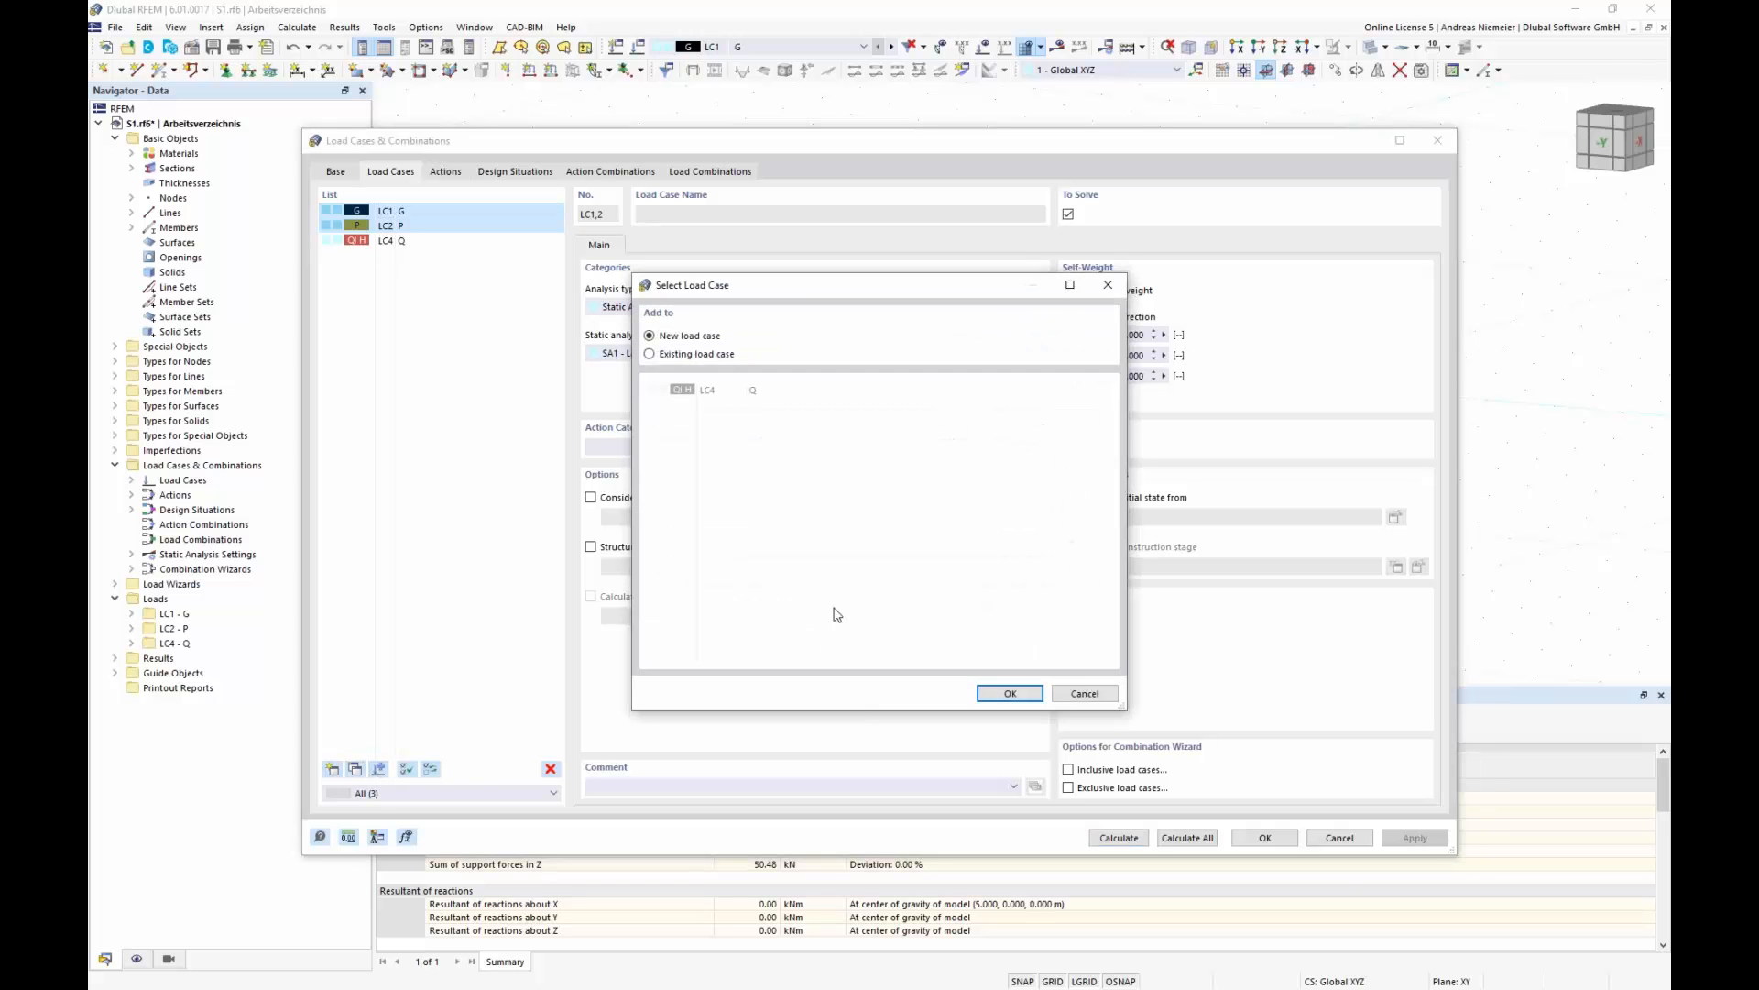
pyautogui.click(1009, 693)
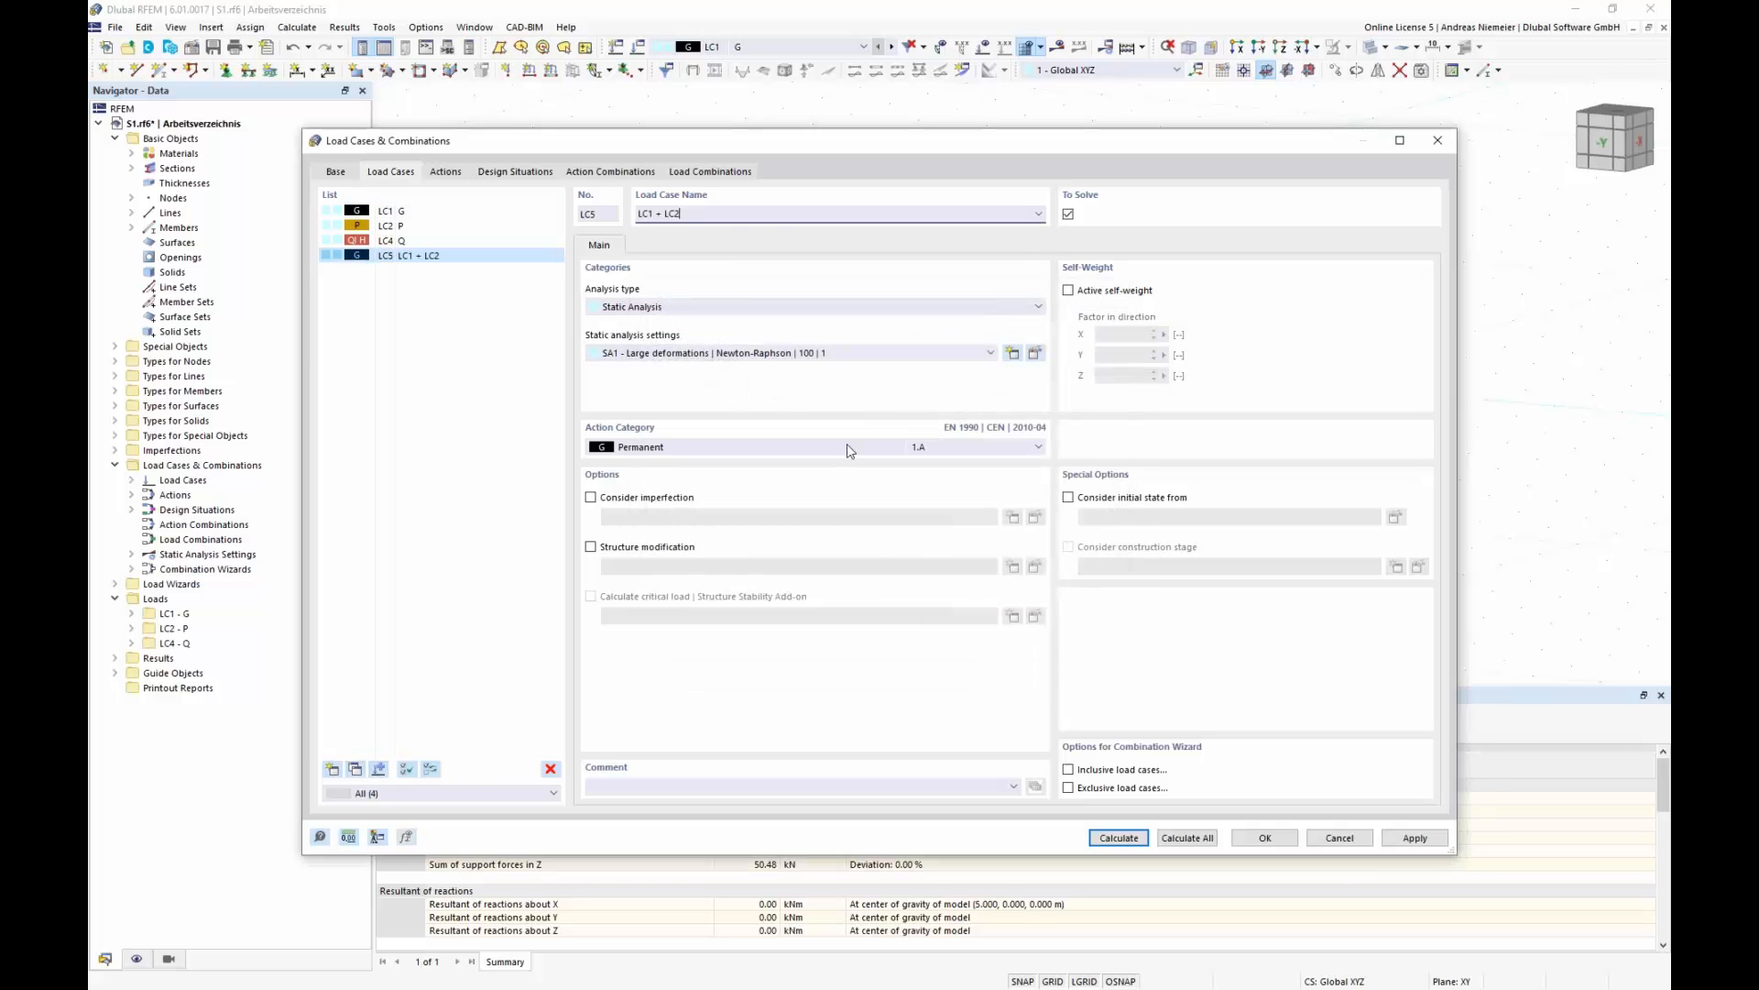
# - Name the merged load case "Shape 1" and set its action category to Prestress
pyautogui.click(773, 210)
pyautogui.moveTo(707, 214); pyautogui.dragTo(635, 210)
pyautogui.write('hape 1')
pyautogui.click(474, 344)
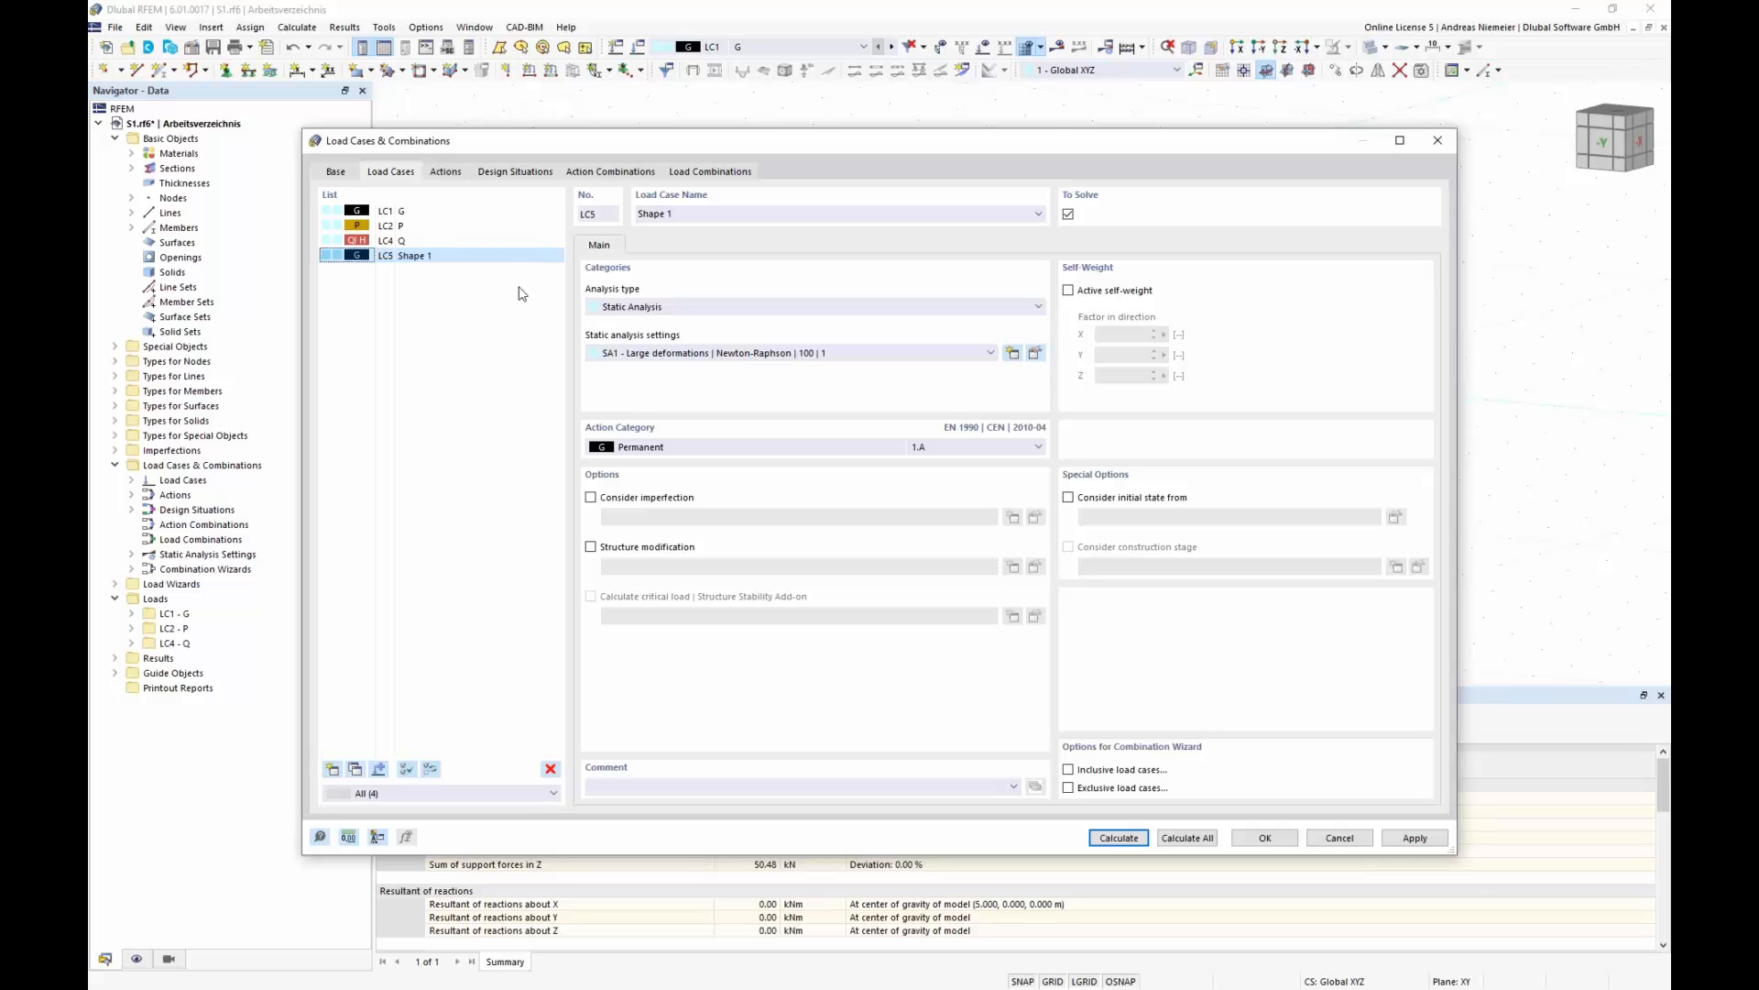
pyautogui.click(698, 448)
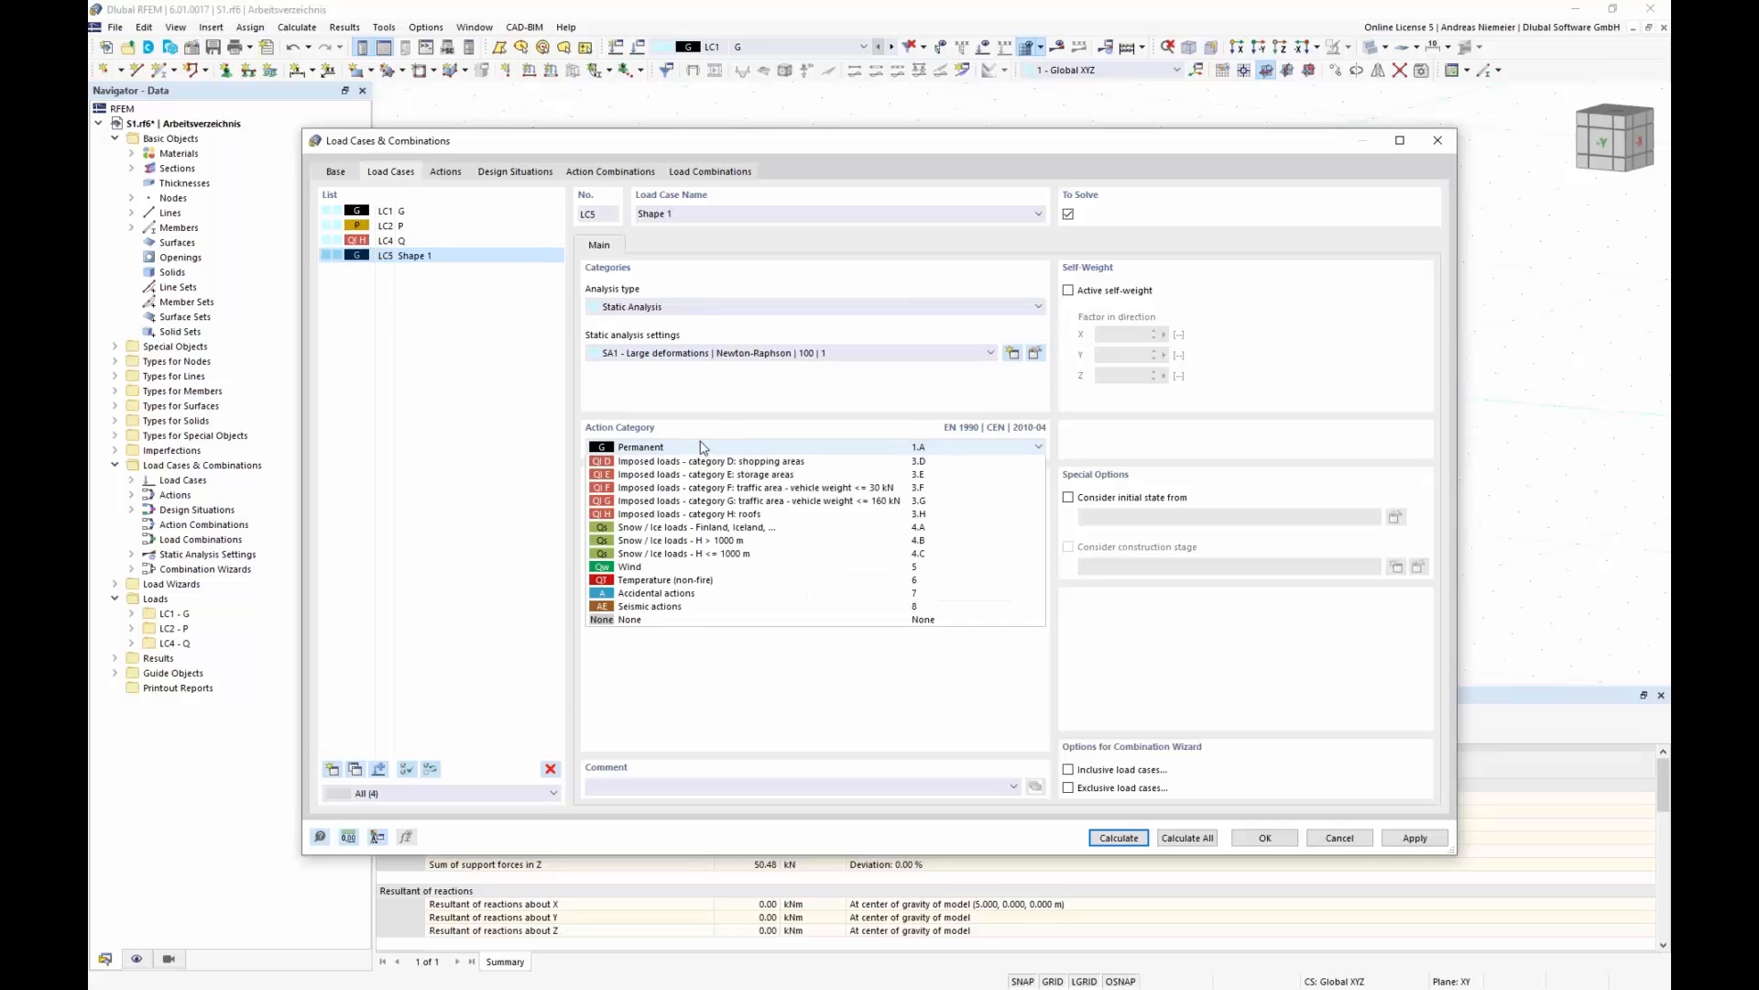
pyautogui.click(639, 488)
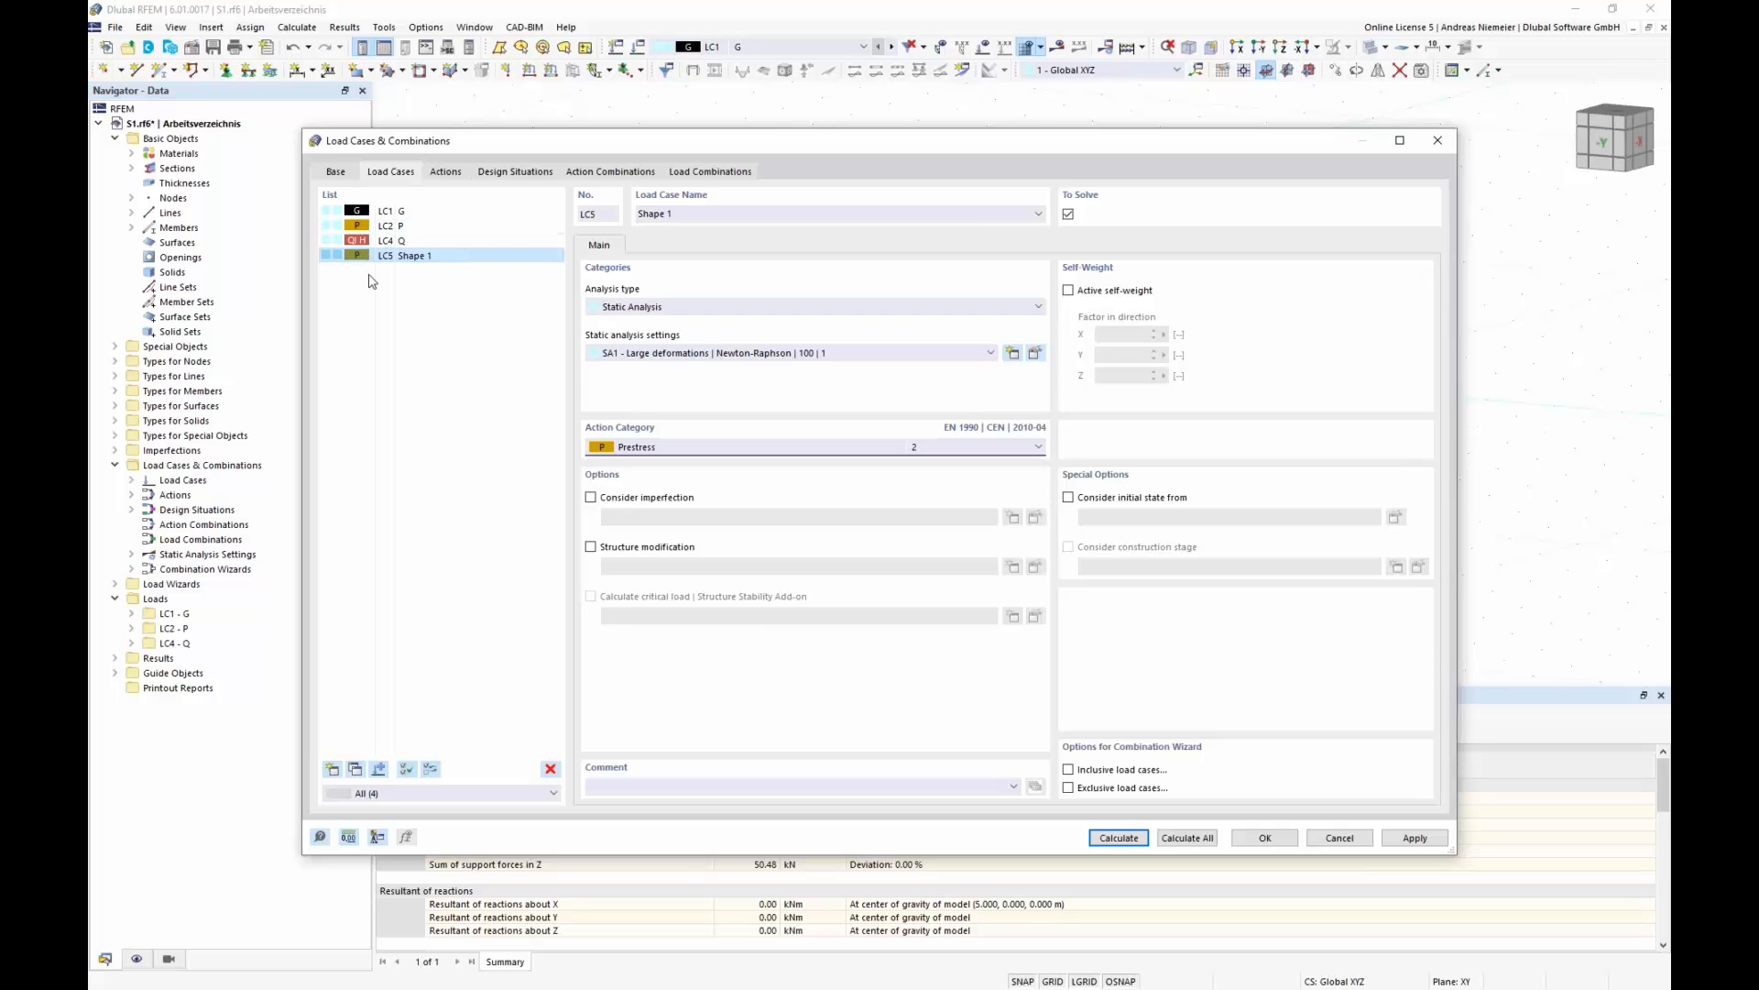
# - Remove load case LC5 "Shape 1" from the assignment of action A2 Prestress
pyautogui.click(447, 173)
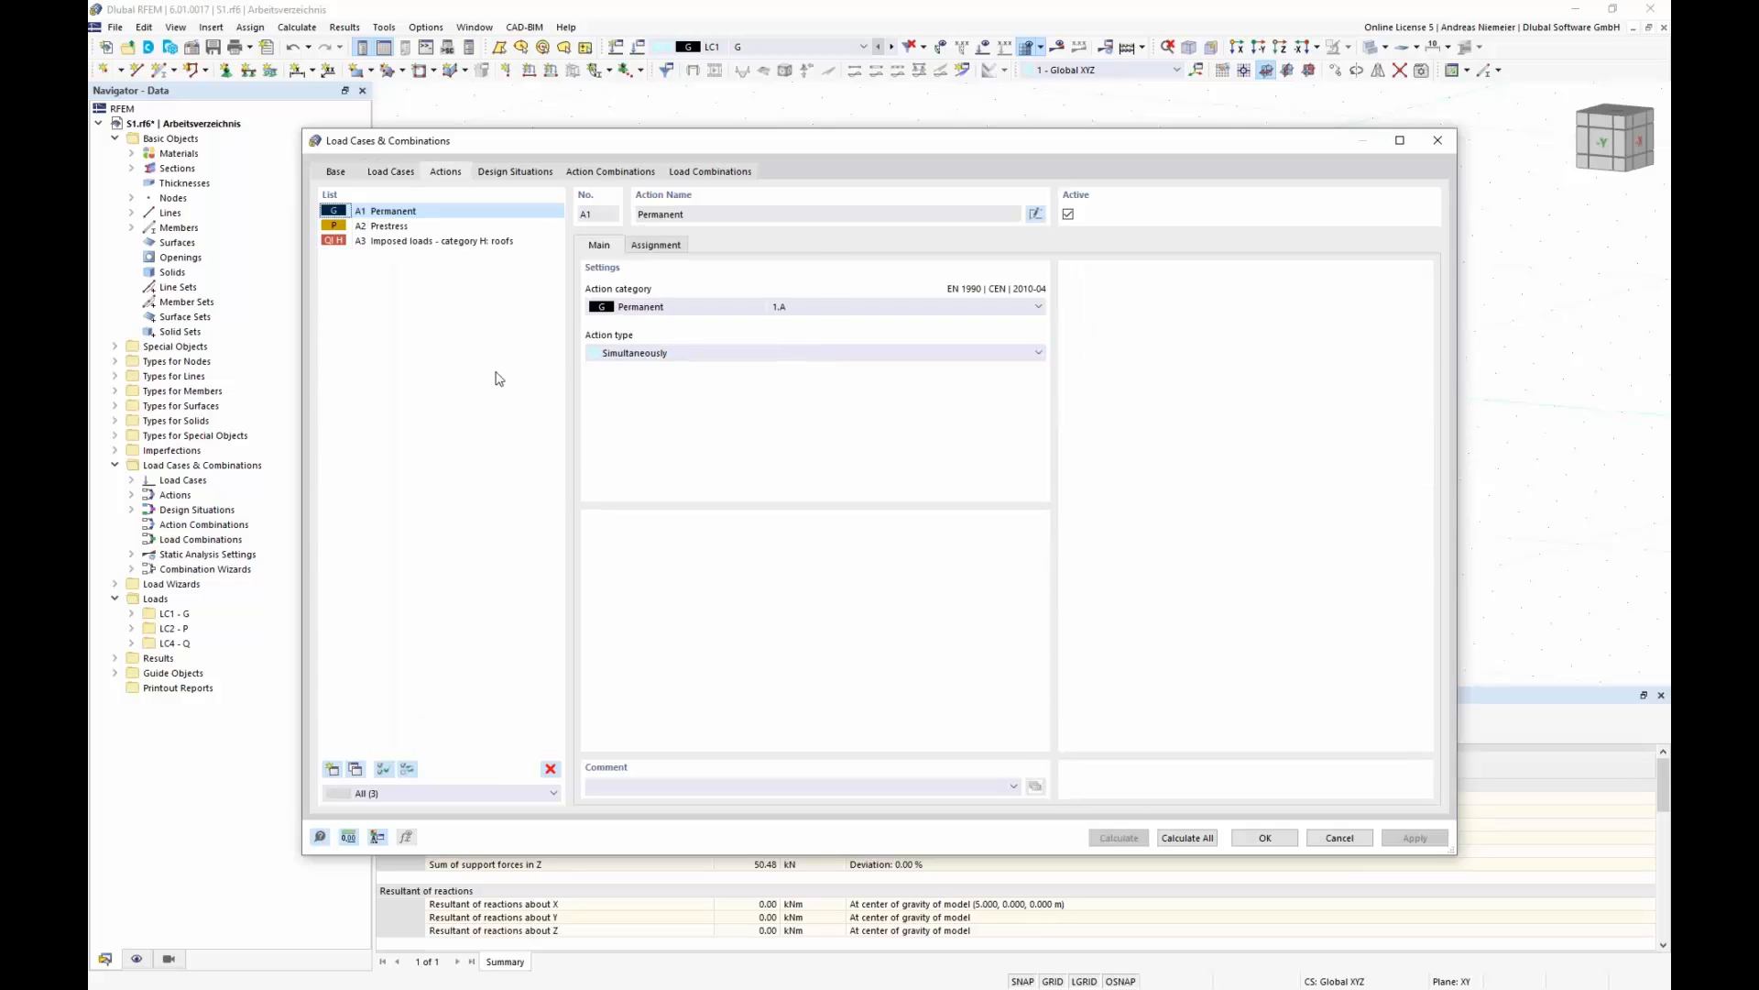
pyautogui.click(403, 226)
pyautogui.click(656, 245)
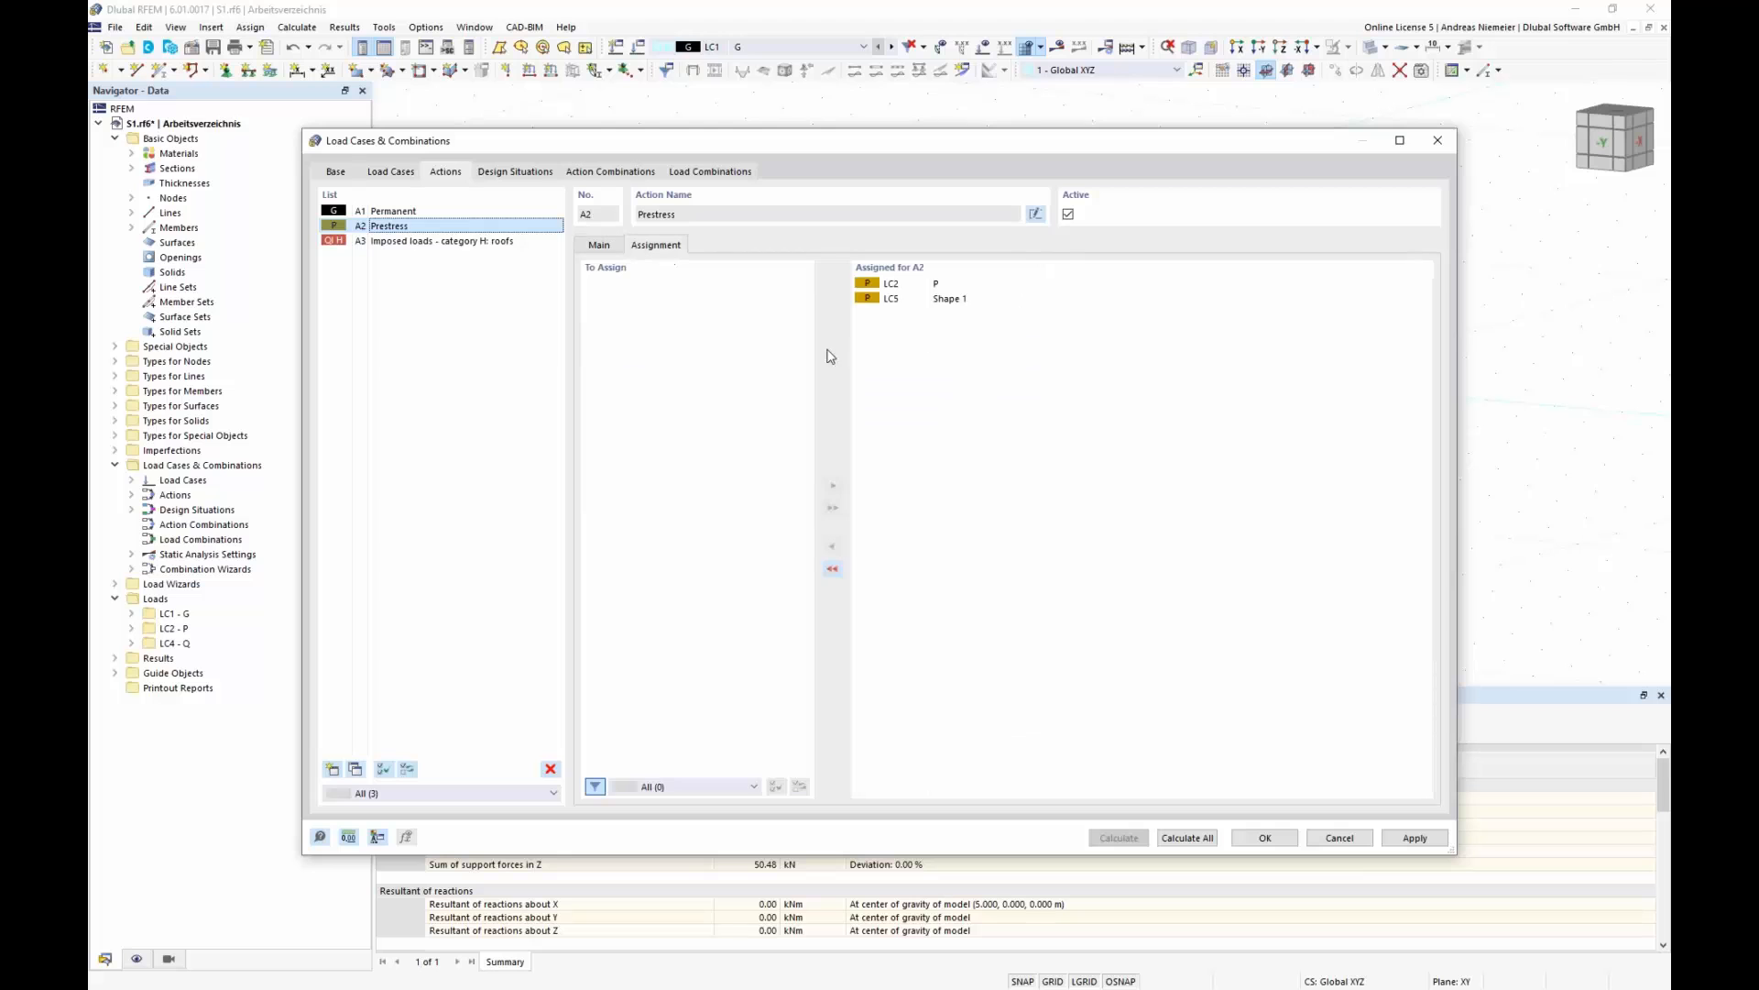
pyautogui.doubleClick(919, 301)
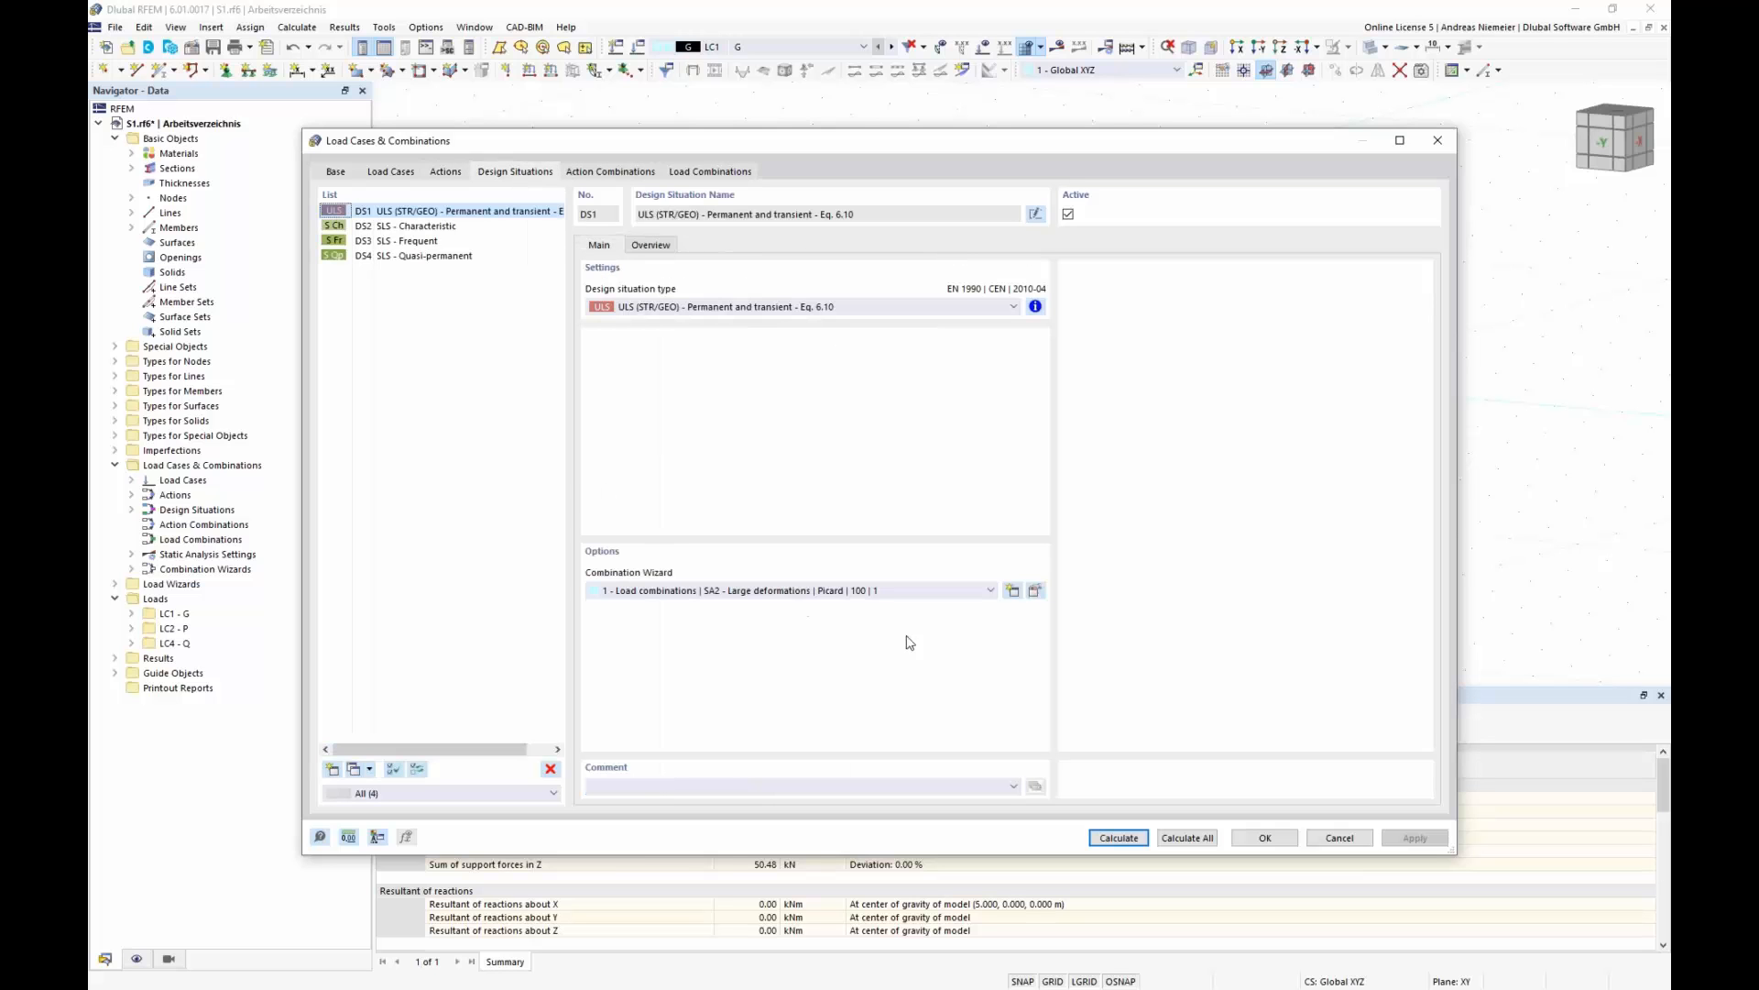
# - Set combination wizard 1 to consider the initial state from LC5 "Shape 1" and use static analysis settings SA3 - Large deformations, Newton-Raphson
pyautogui.click(1035, 590)
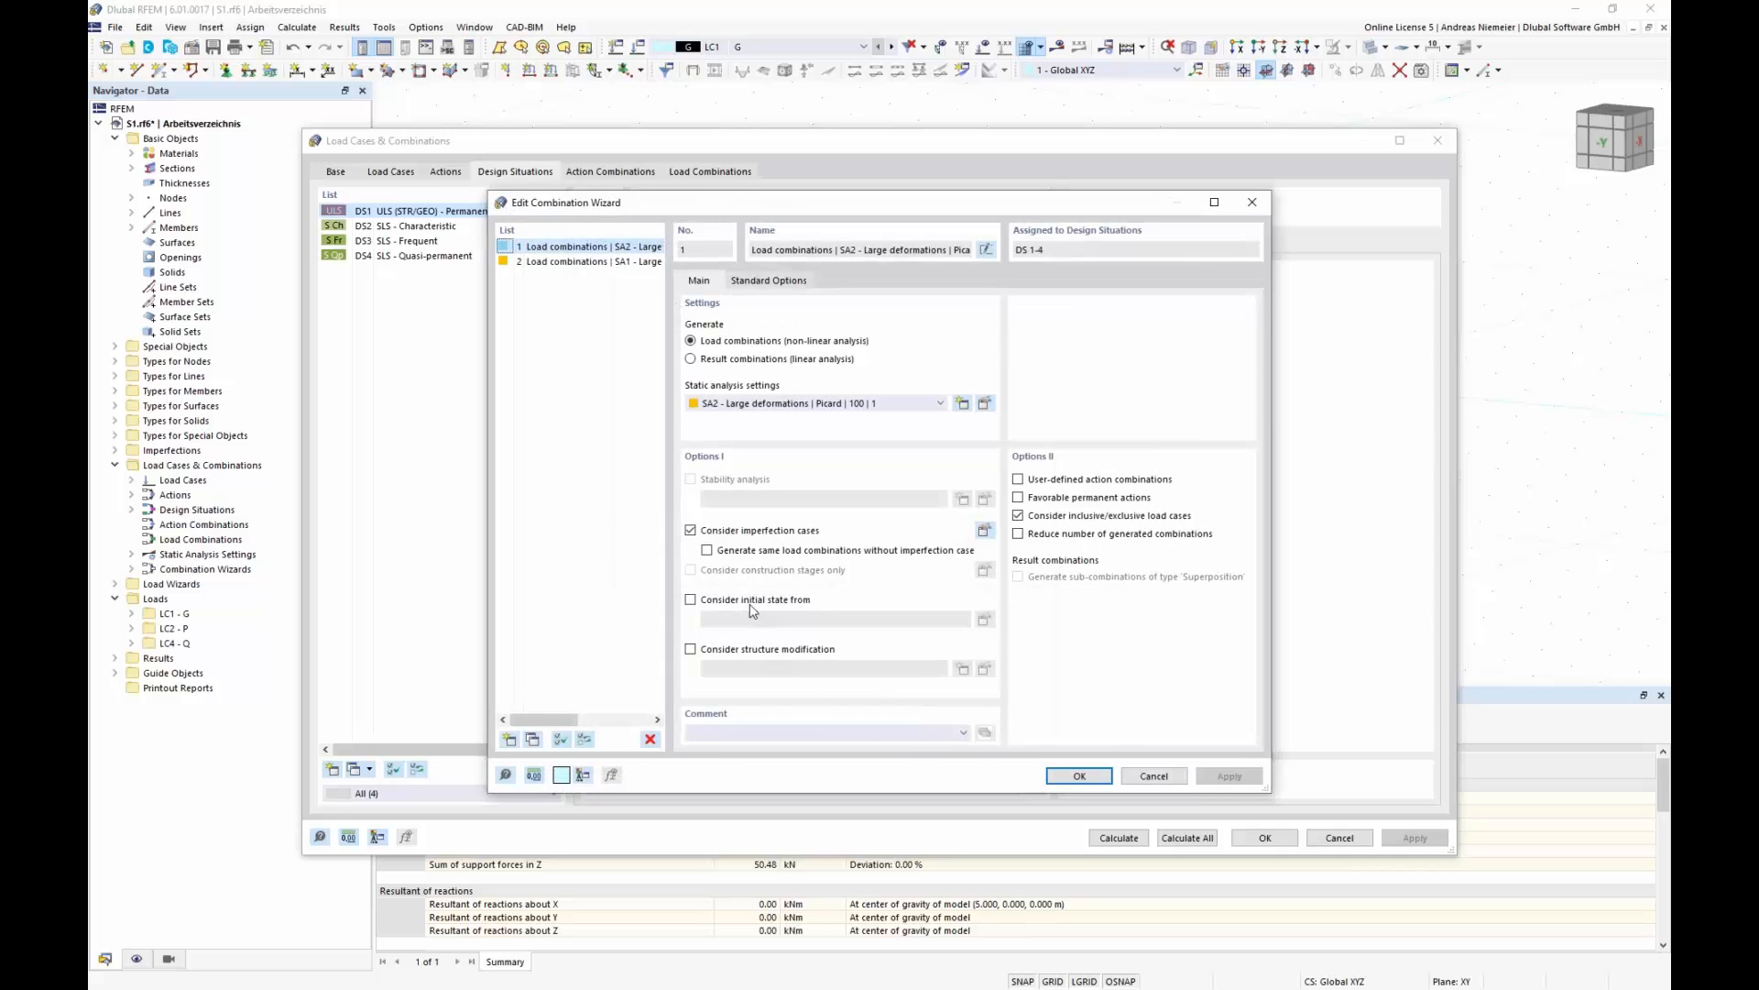
pyautogui.click(717, 602)
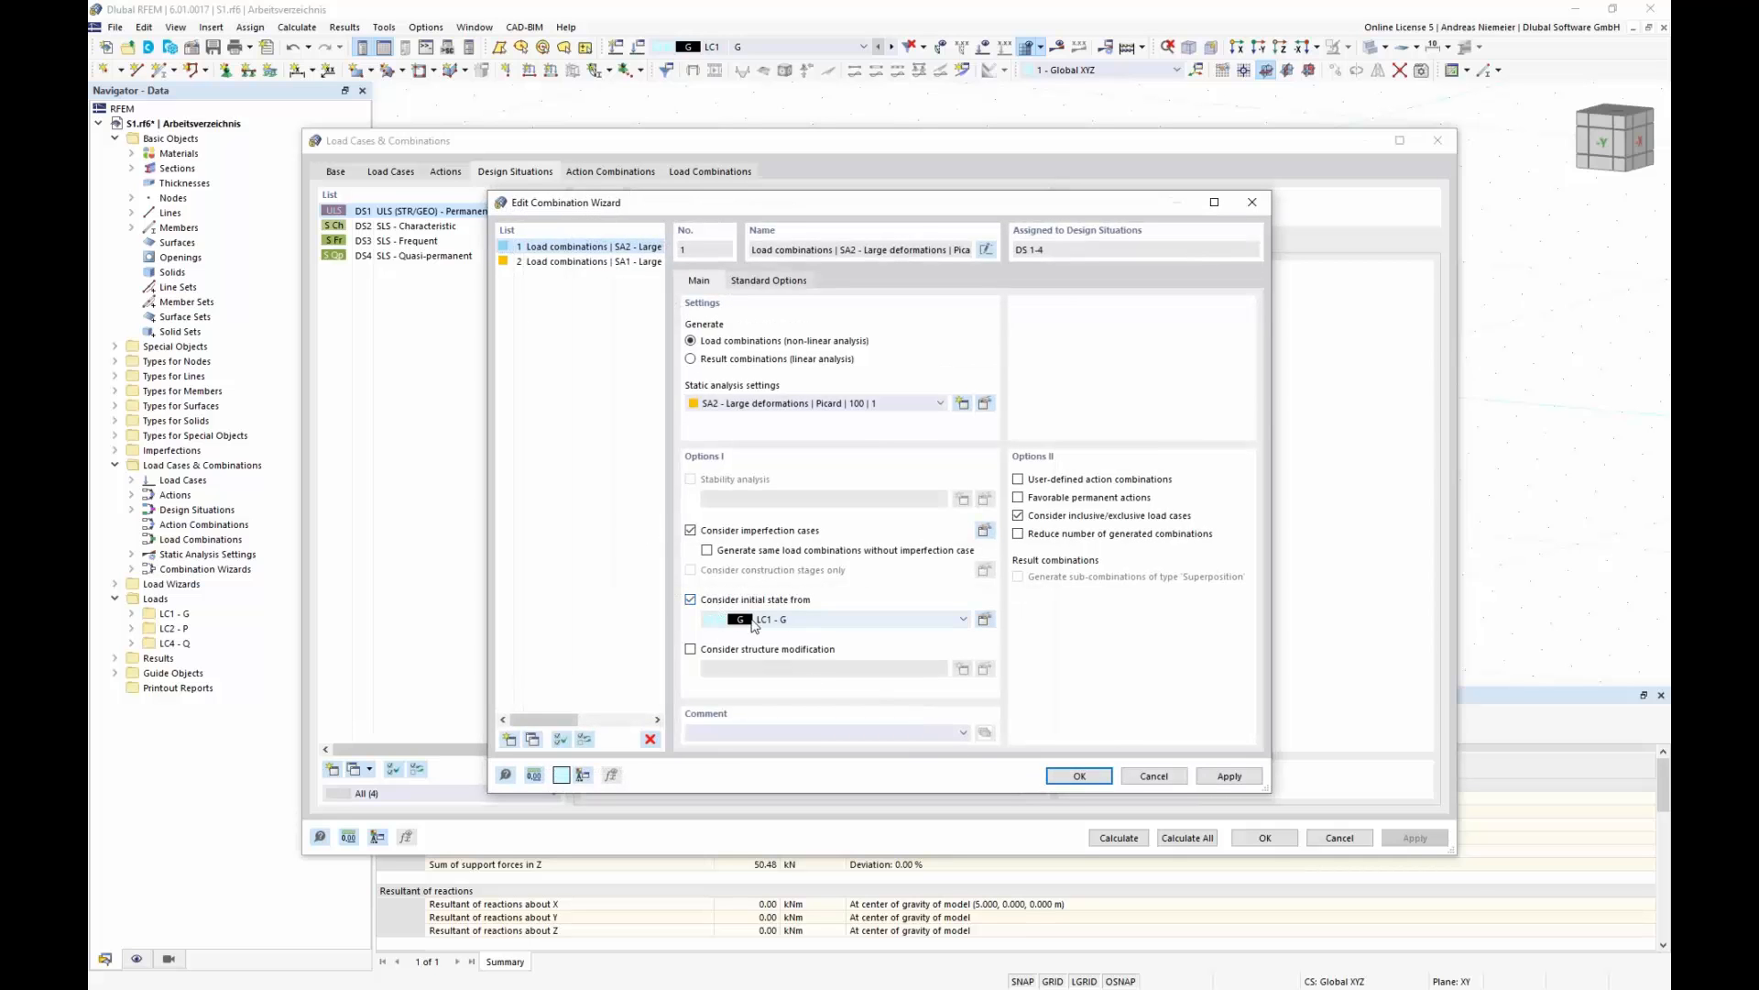
pyautogui.click(763, 620)
pyautogui.click(776, 673)
pyautogui.click(1077, 776)
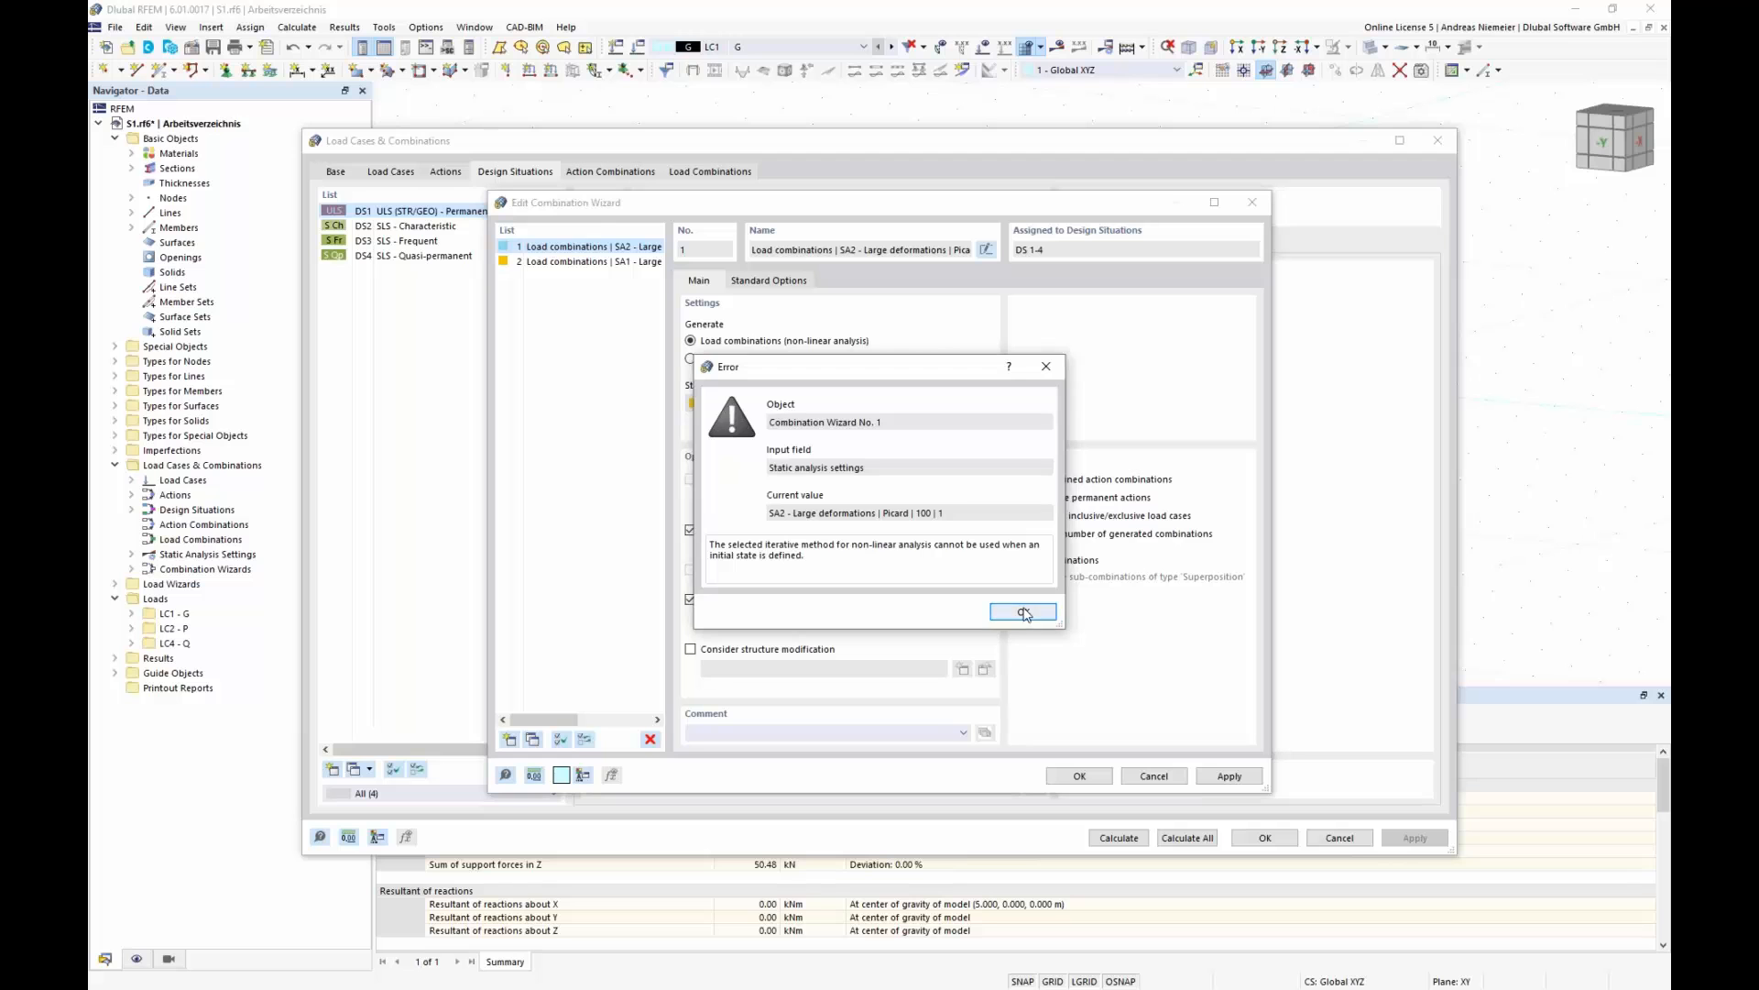
pyautogui.click(1010, 613)
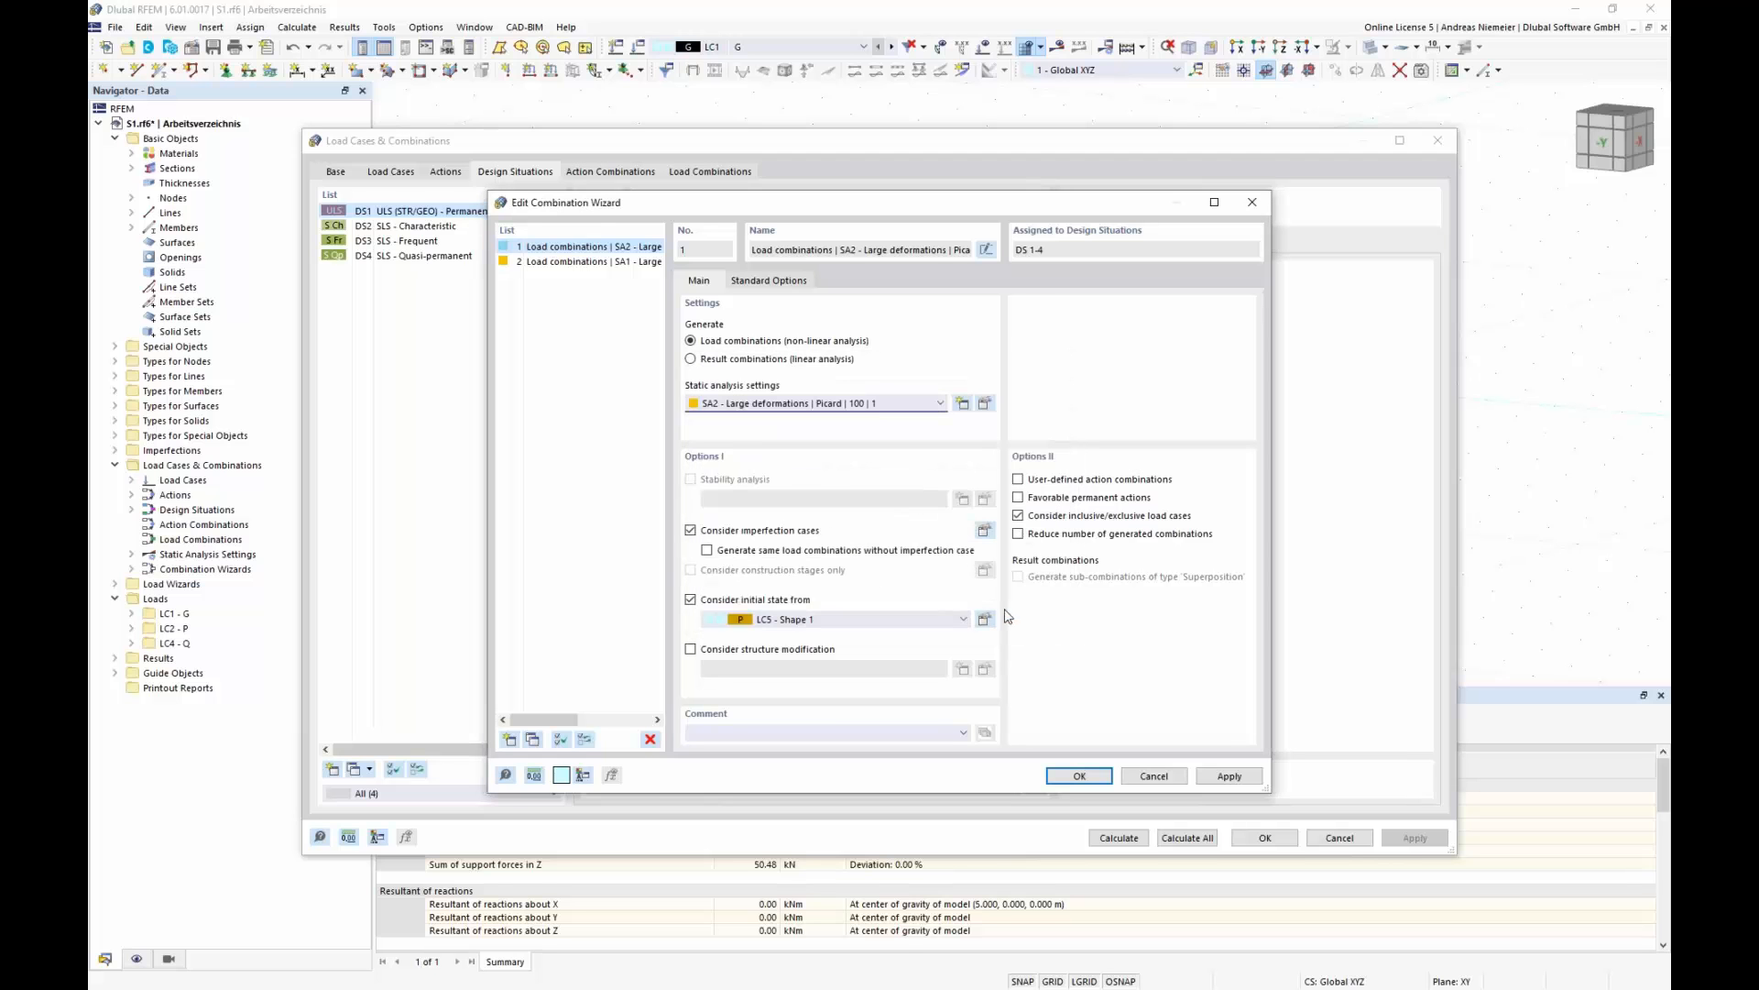
pyautogui.click(883, 406)
pyautogui.click(875, 446)
pyautogui.click(1080, 776)
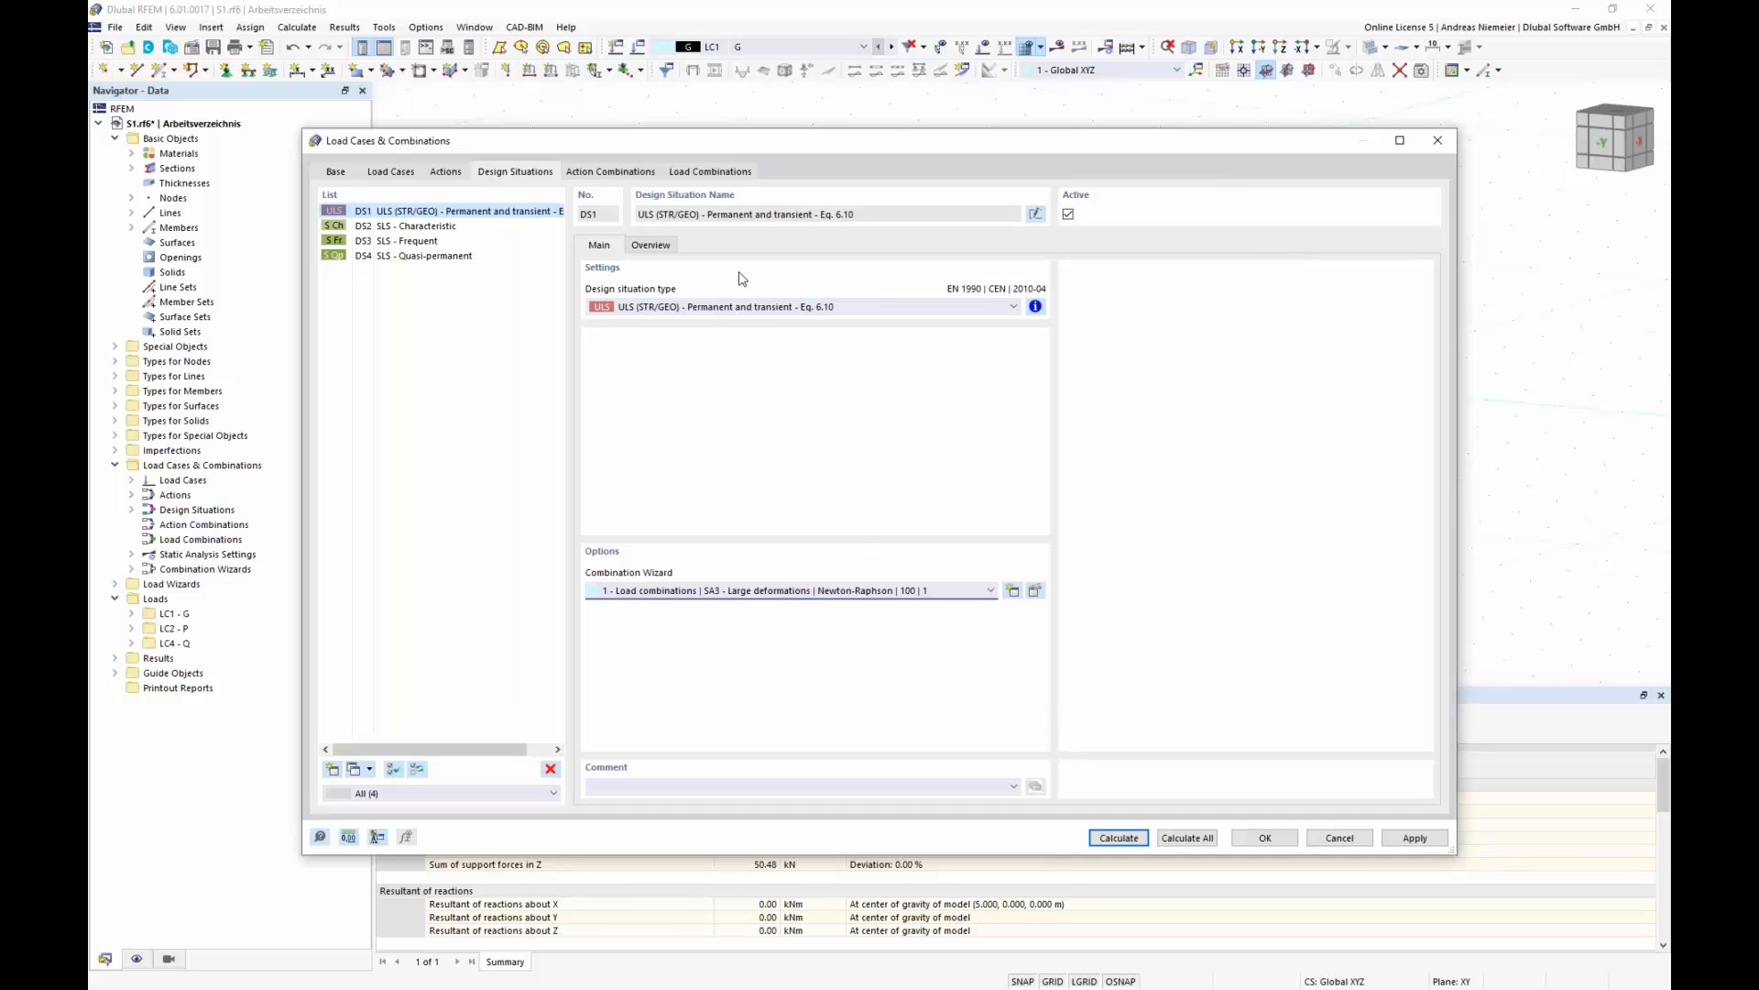
# - Generate the load combinations even though load case LC5 is not assigned to any action
pyautogui.click(716, 174)
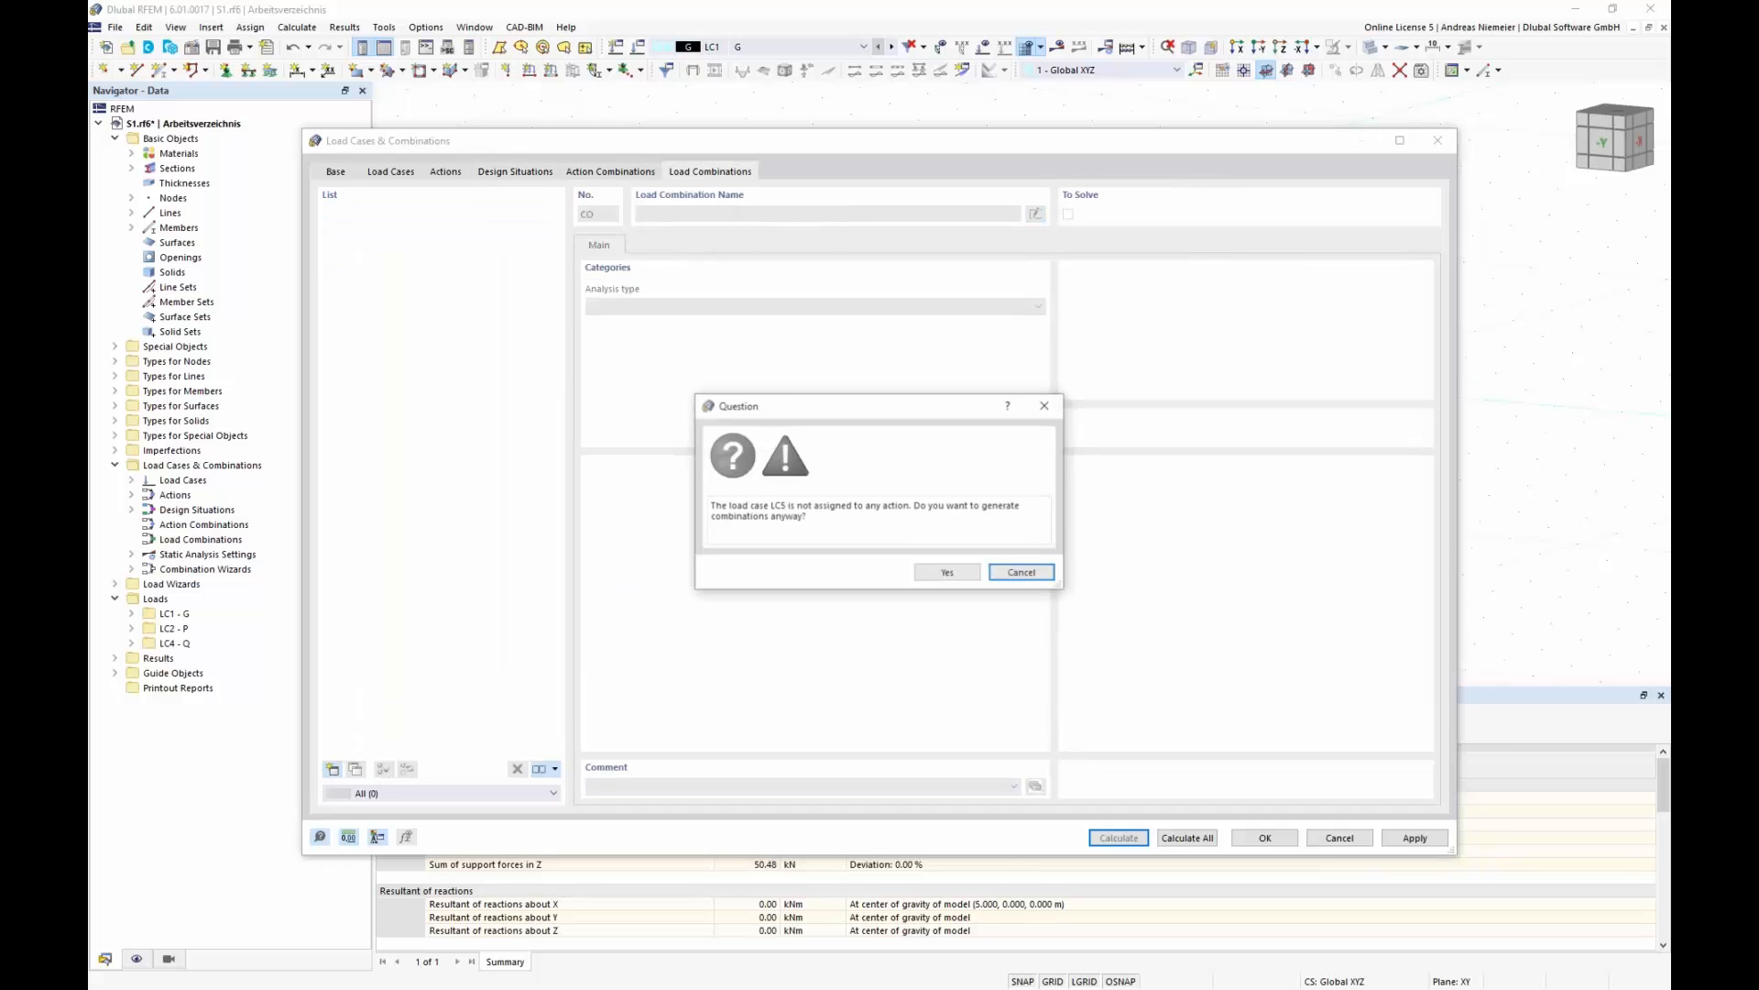
pyautogui.click(946, 573)
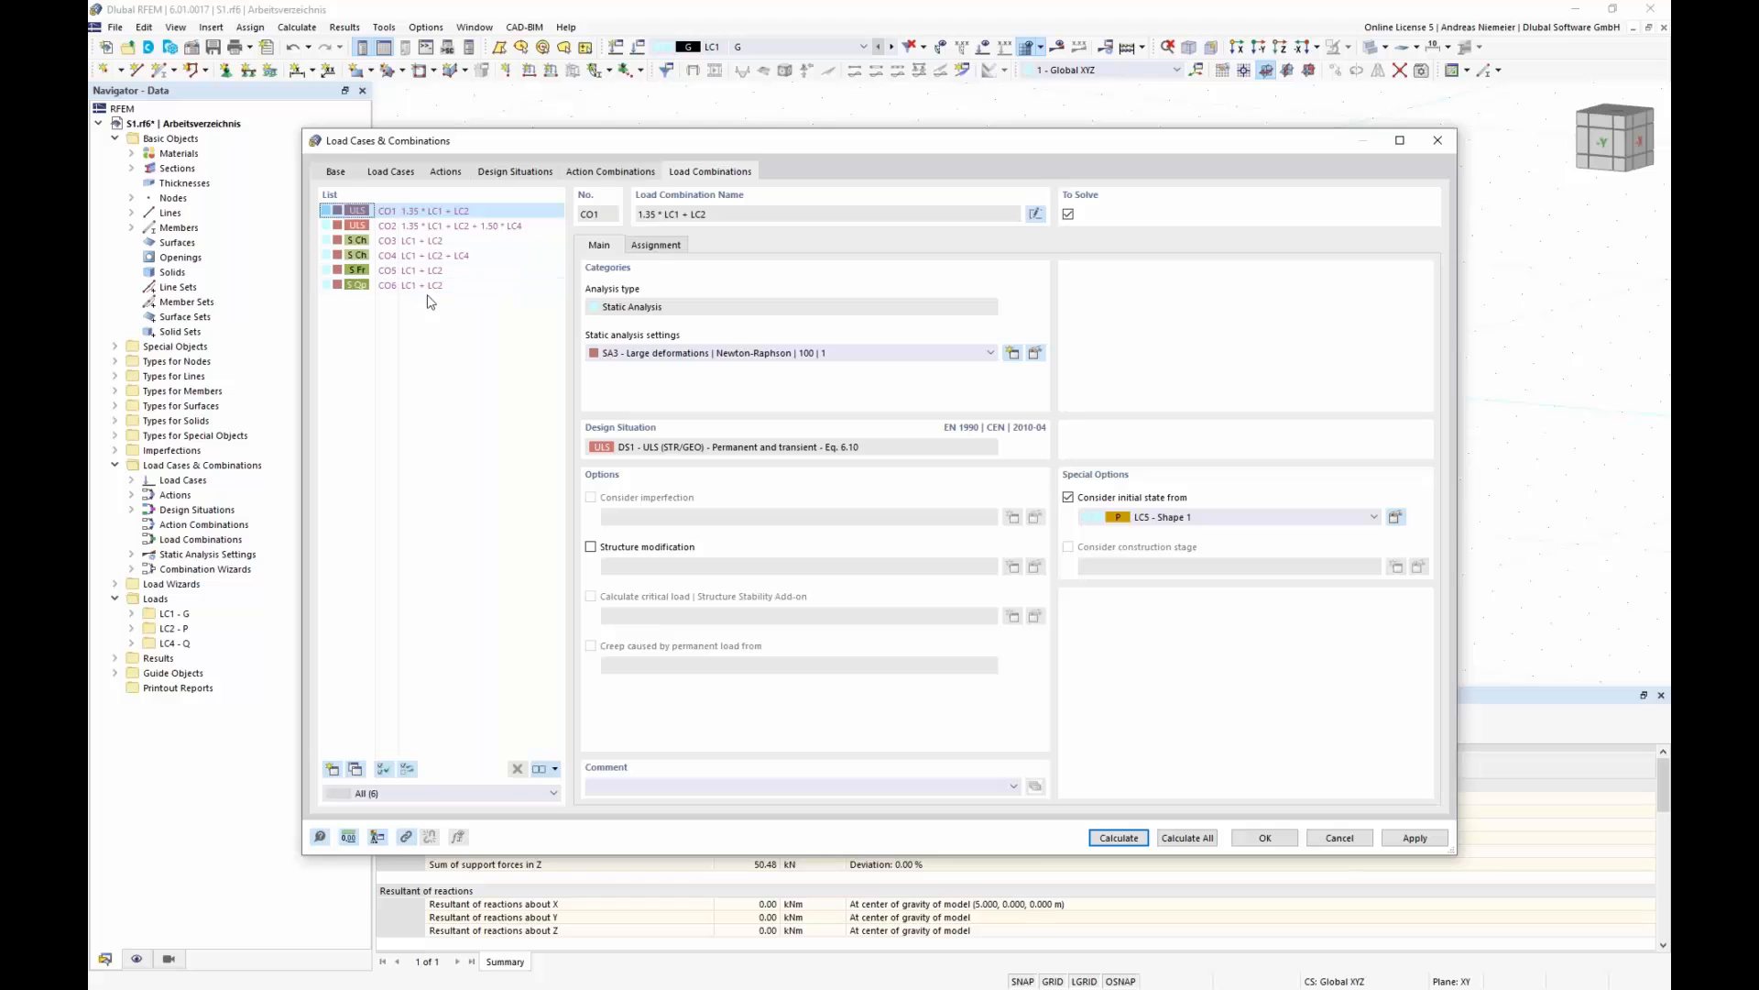
# - Review the initial state settings and the assigned load cases and factors of the generated load combinations
pyautogui.click(422, 228)
pyautogui.click(421, 214)
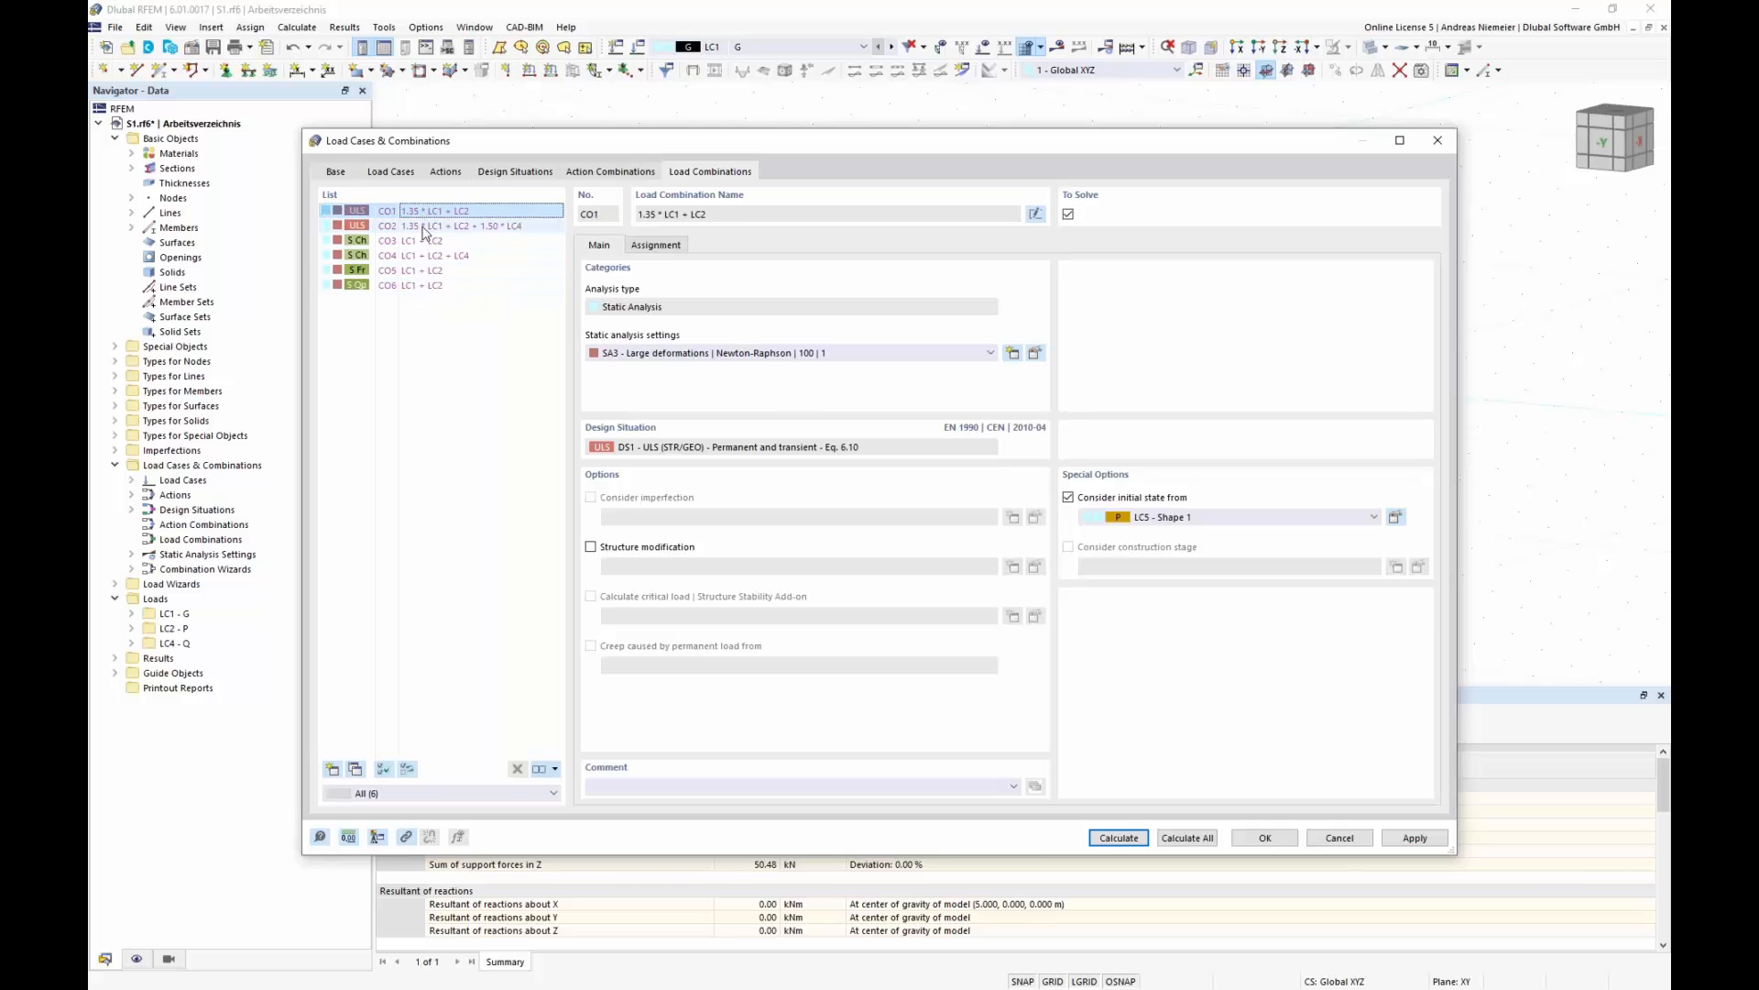
pyautogui.click(423, 228)
pyautogui.click(422, 271)
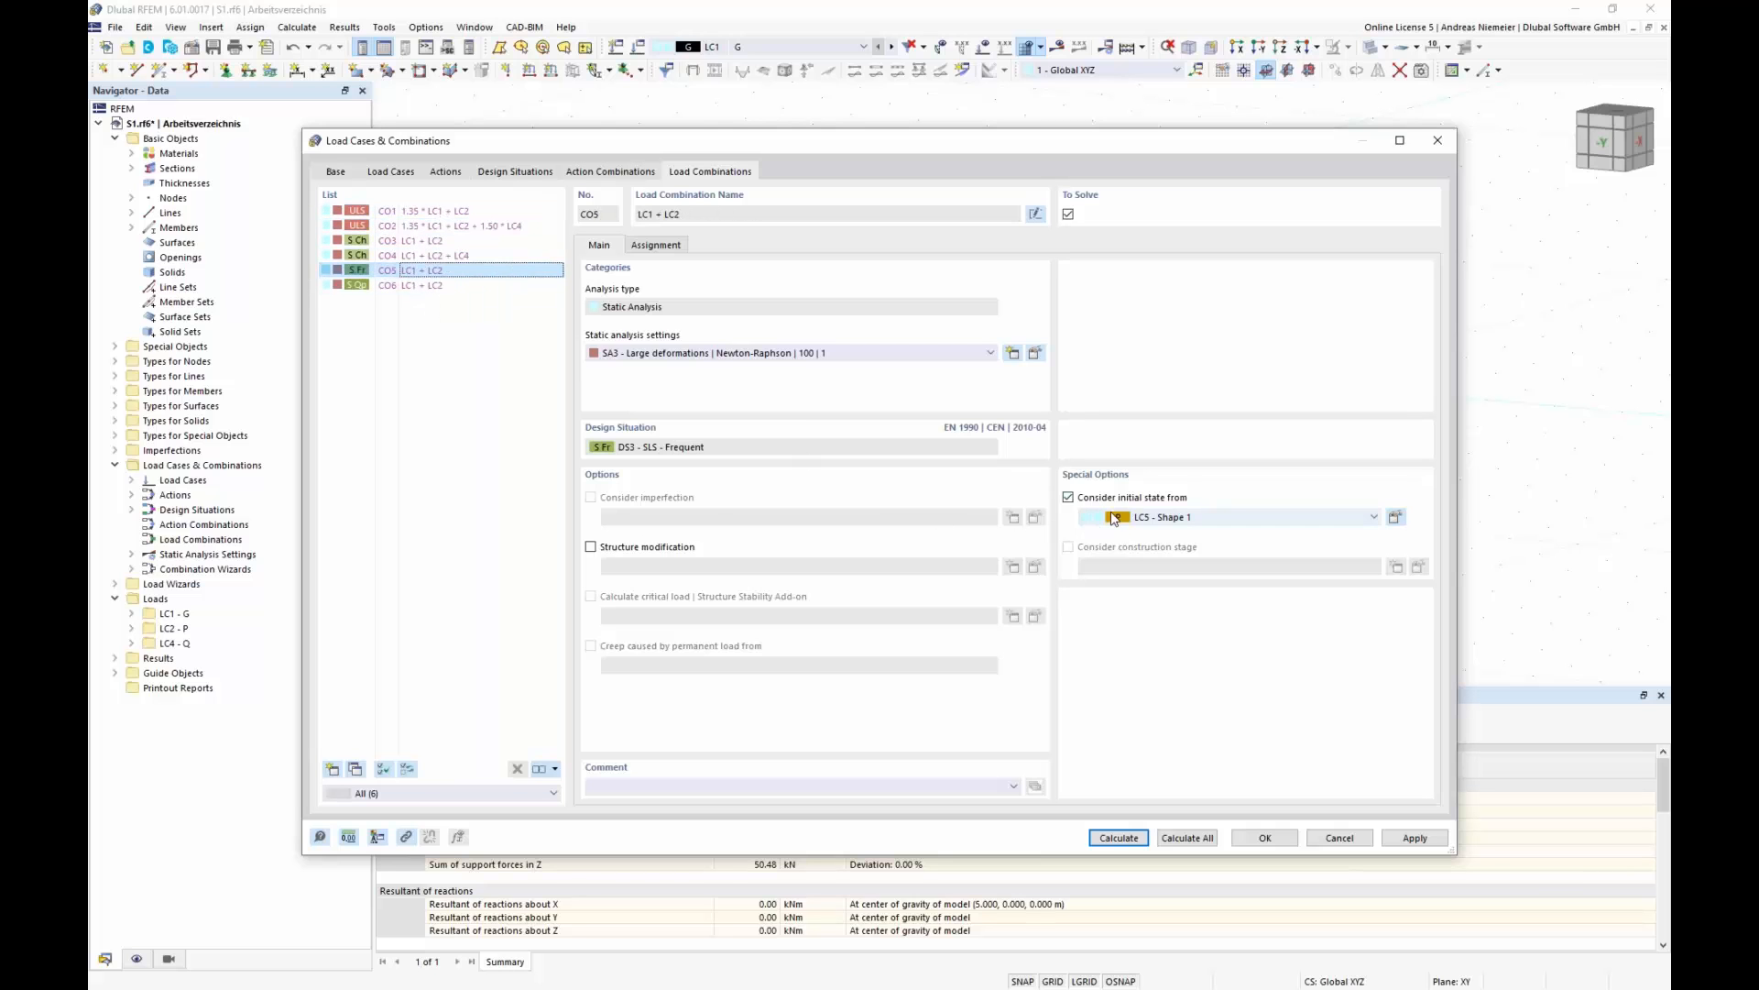
pyautogui.click(408, 285)
pyautogui.click(407, 271)
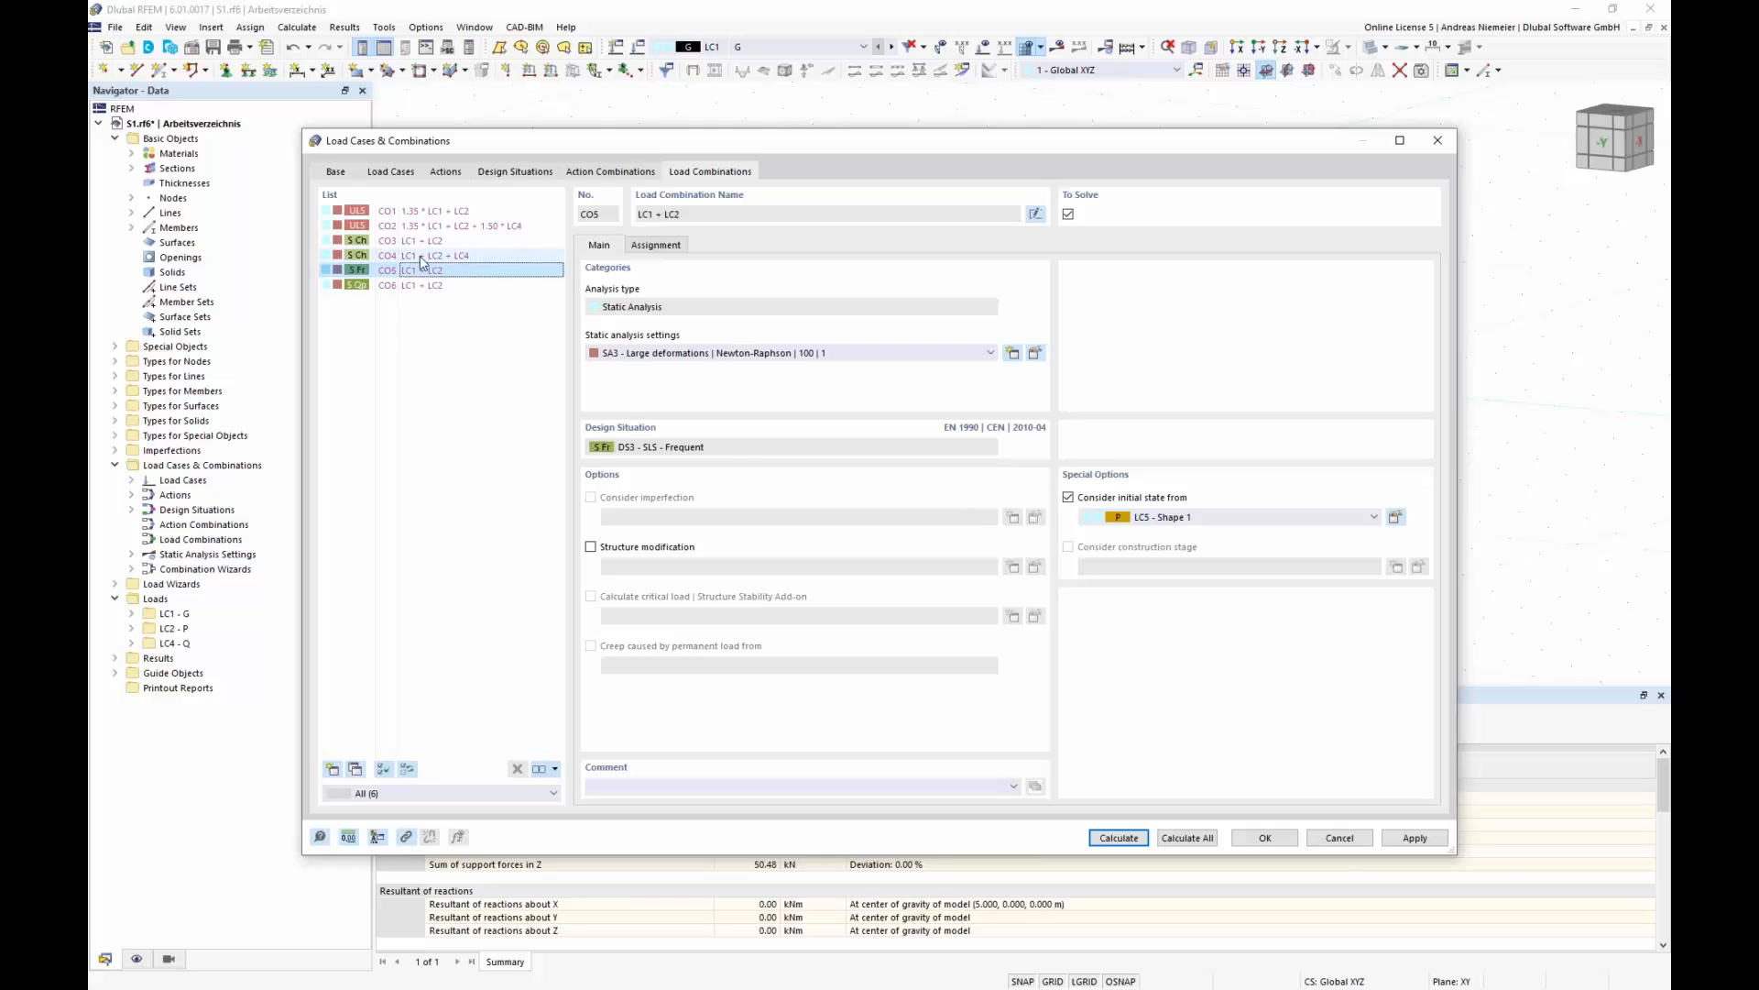
pyautogui.click(412, 254)
pyautogui.click(419, 240)
pyautogui.click(431, 211)
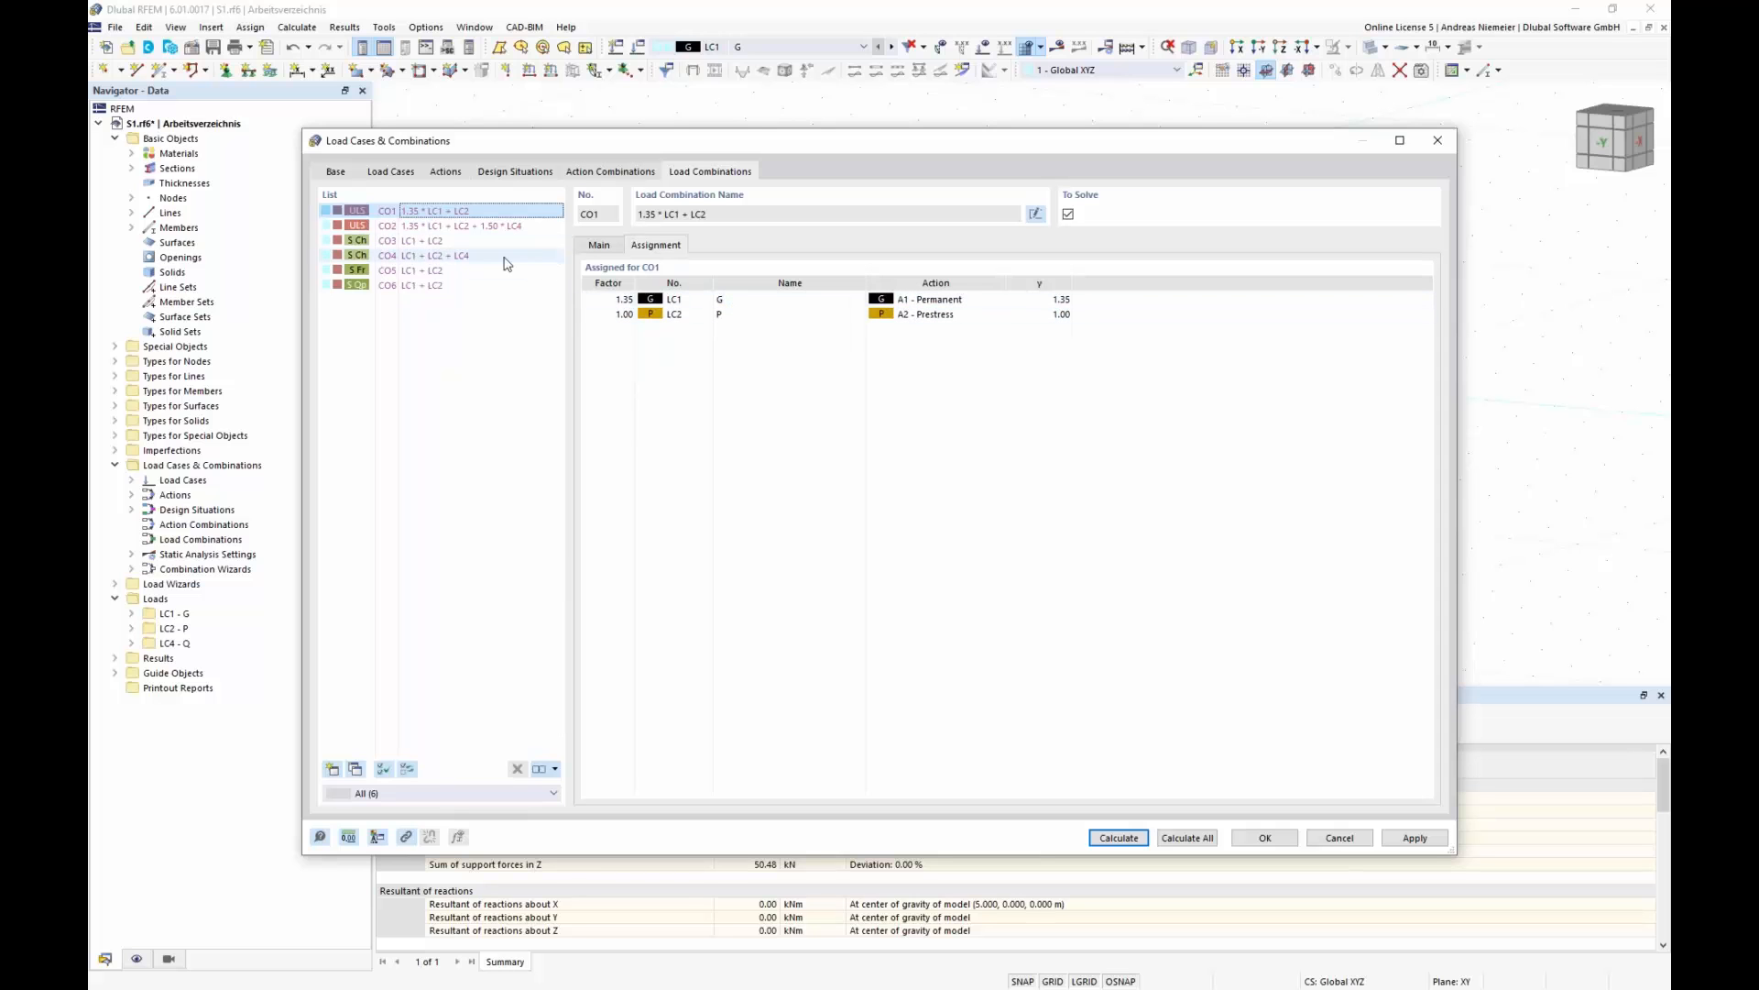
pyautogui.click(460, 229)
pyautogui.click(432, 242)
pyautogui.click(433, 270)
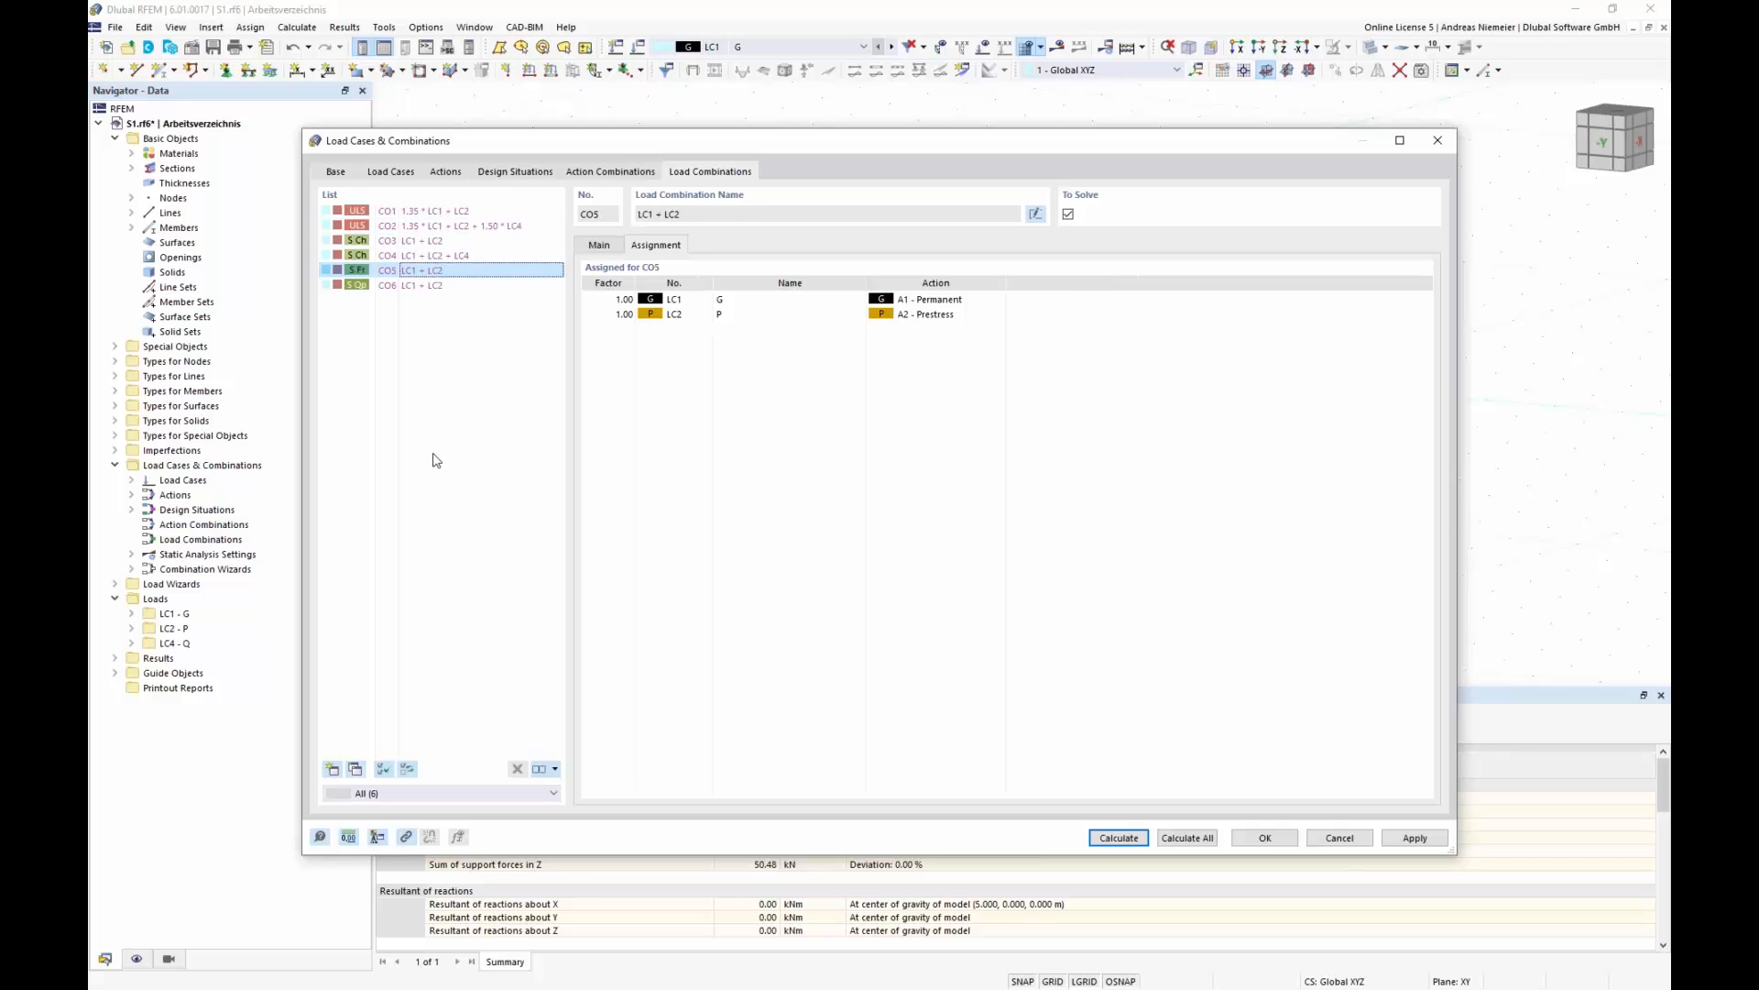
# - Calculate all load cases and load combinations
pyautogui.click(1169, 841)
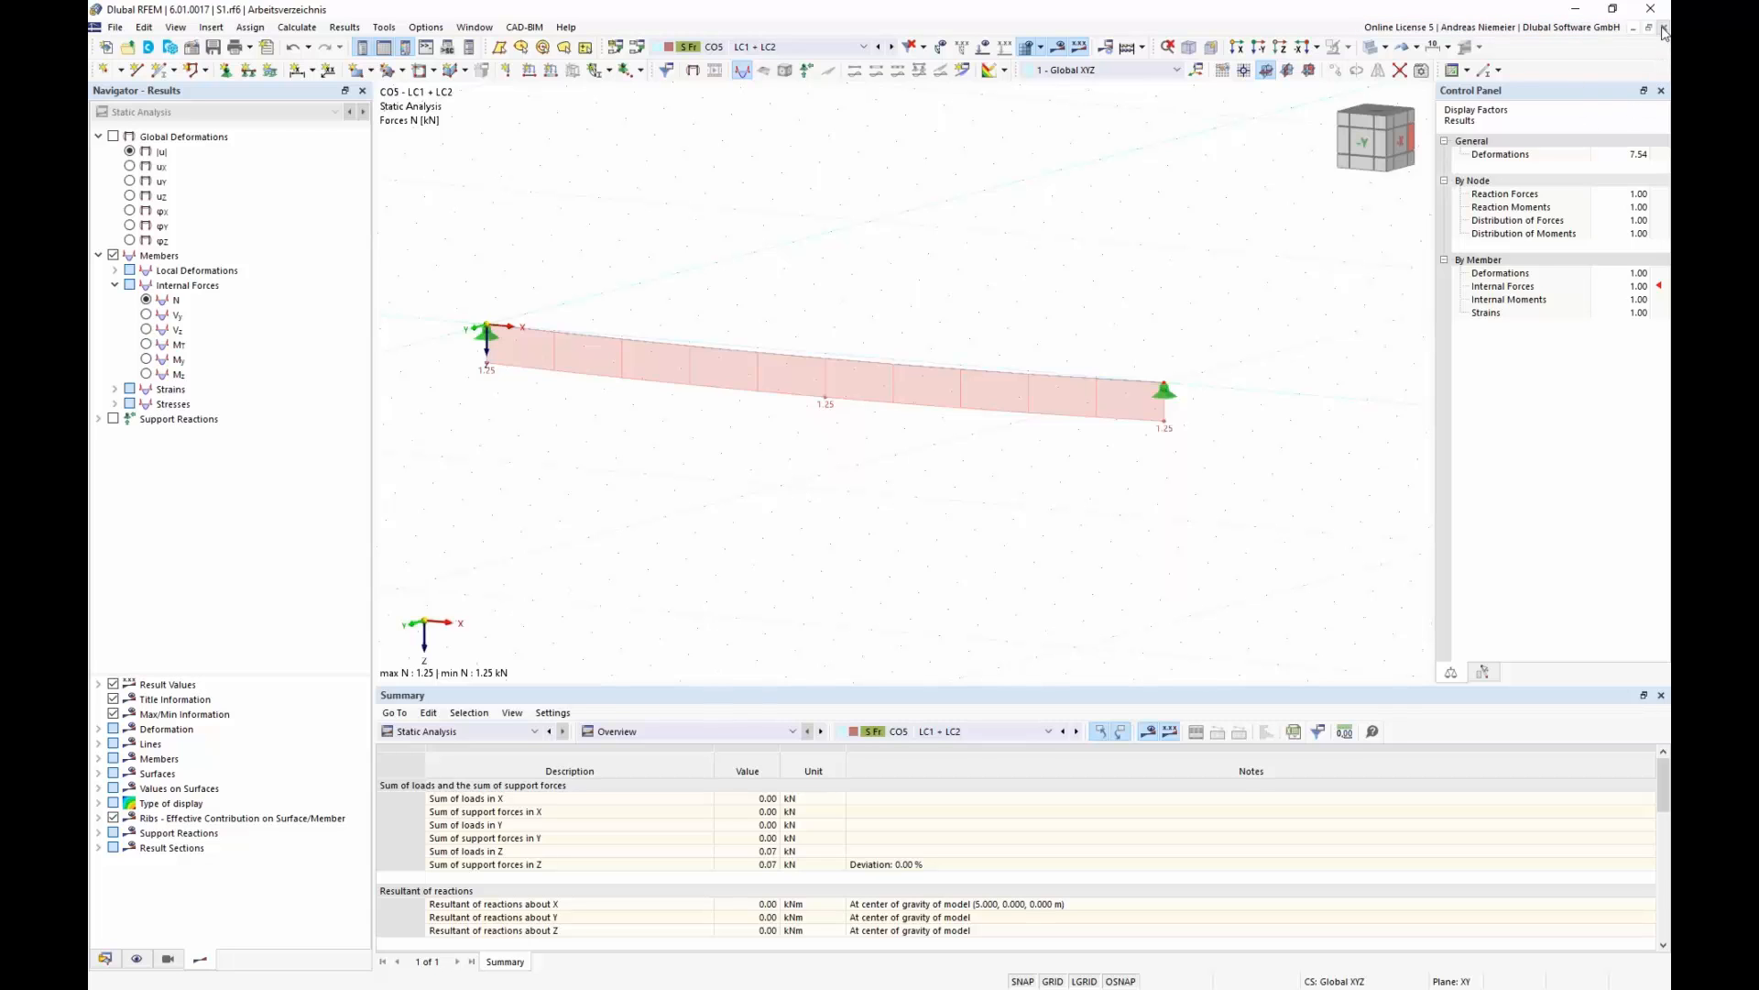
# - Close the cable model and open the Membrane model from the RFEM6 FF RWIND Webinar folder on the desktop
pyautogui.click(1664, 28)
pyautogui.click(958, 574)
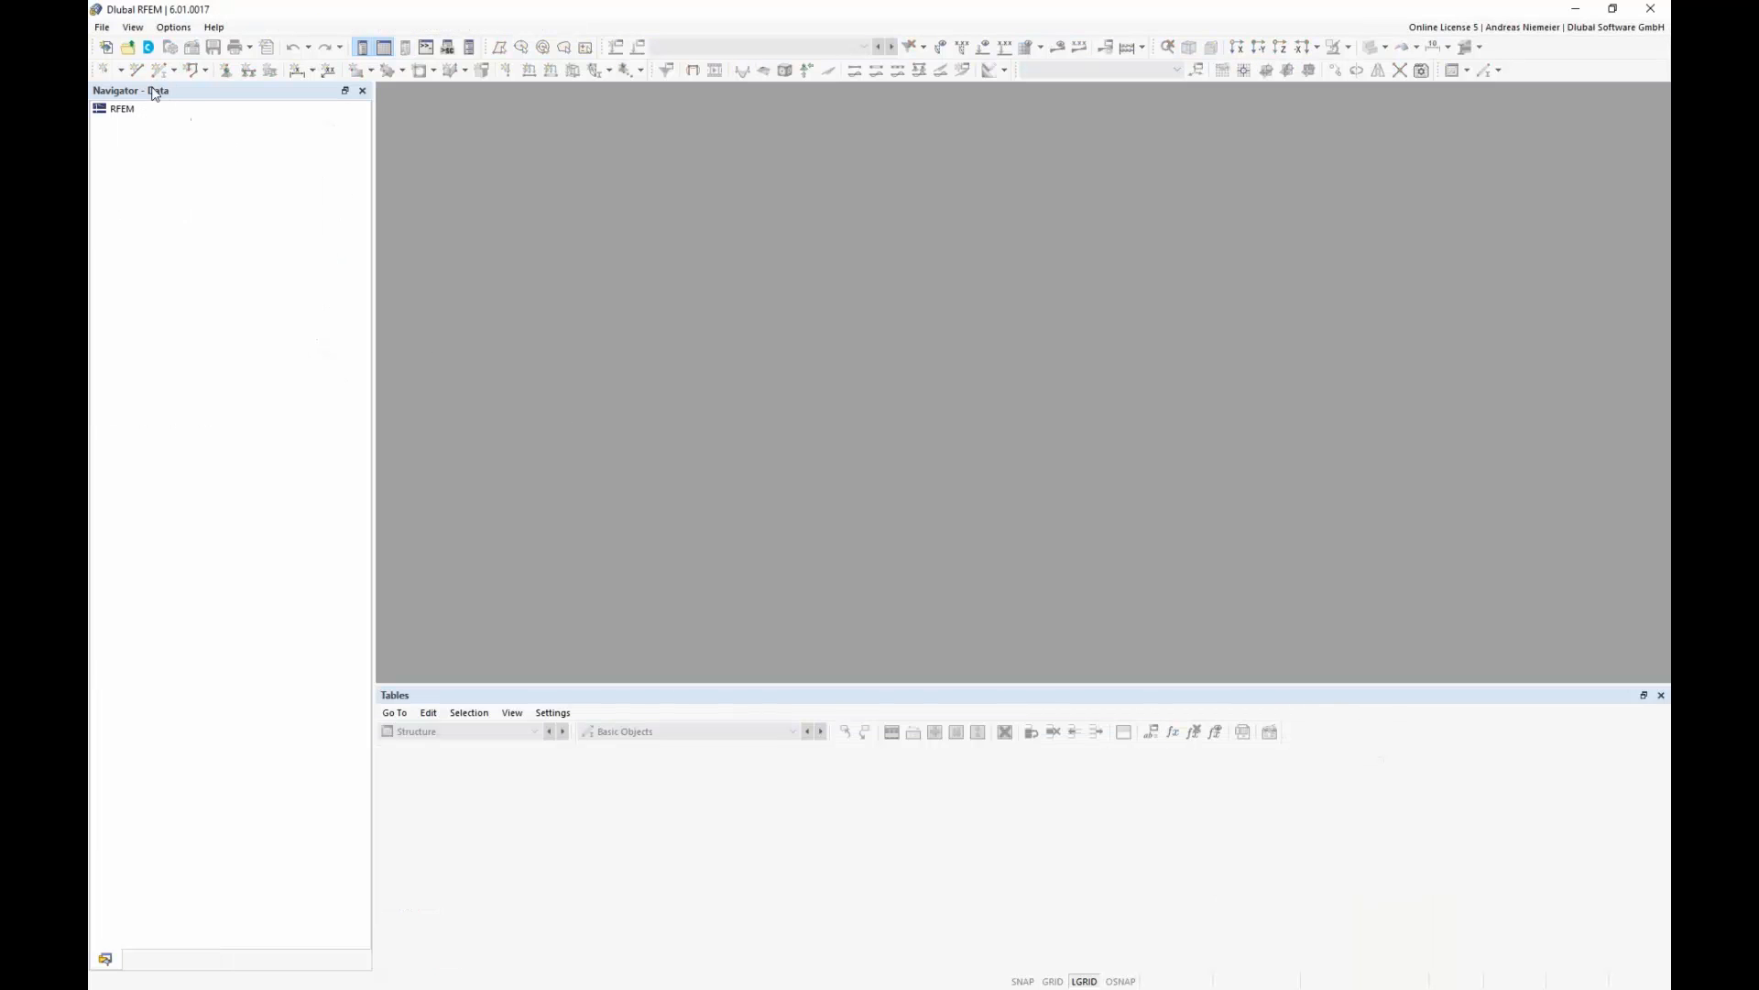
pyautogui.click(101, 26)
pyautogui.click(128, 61)
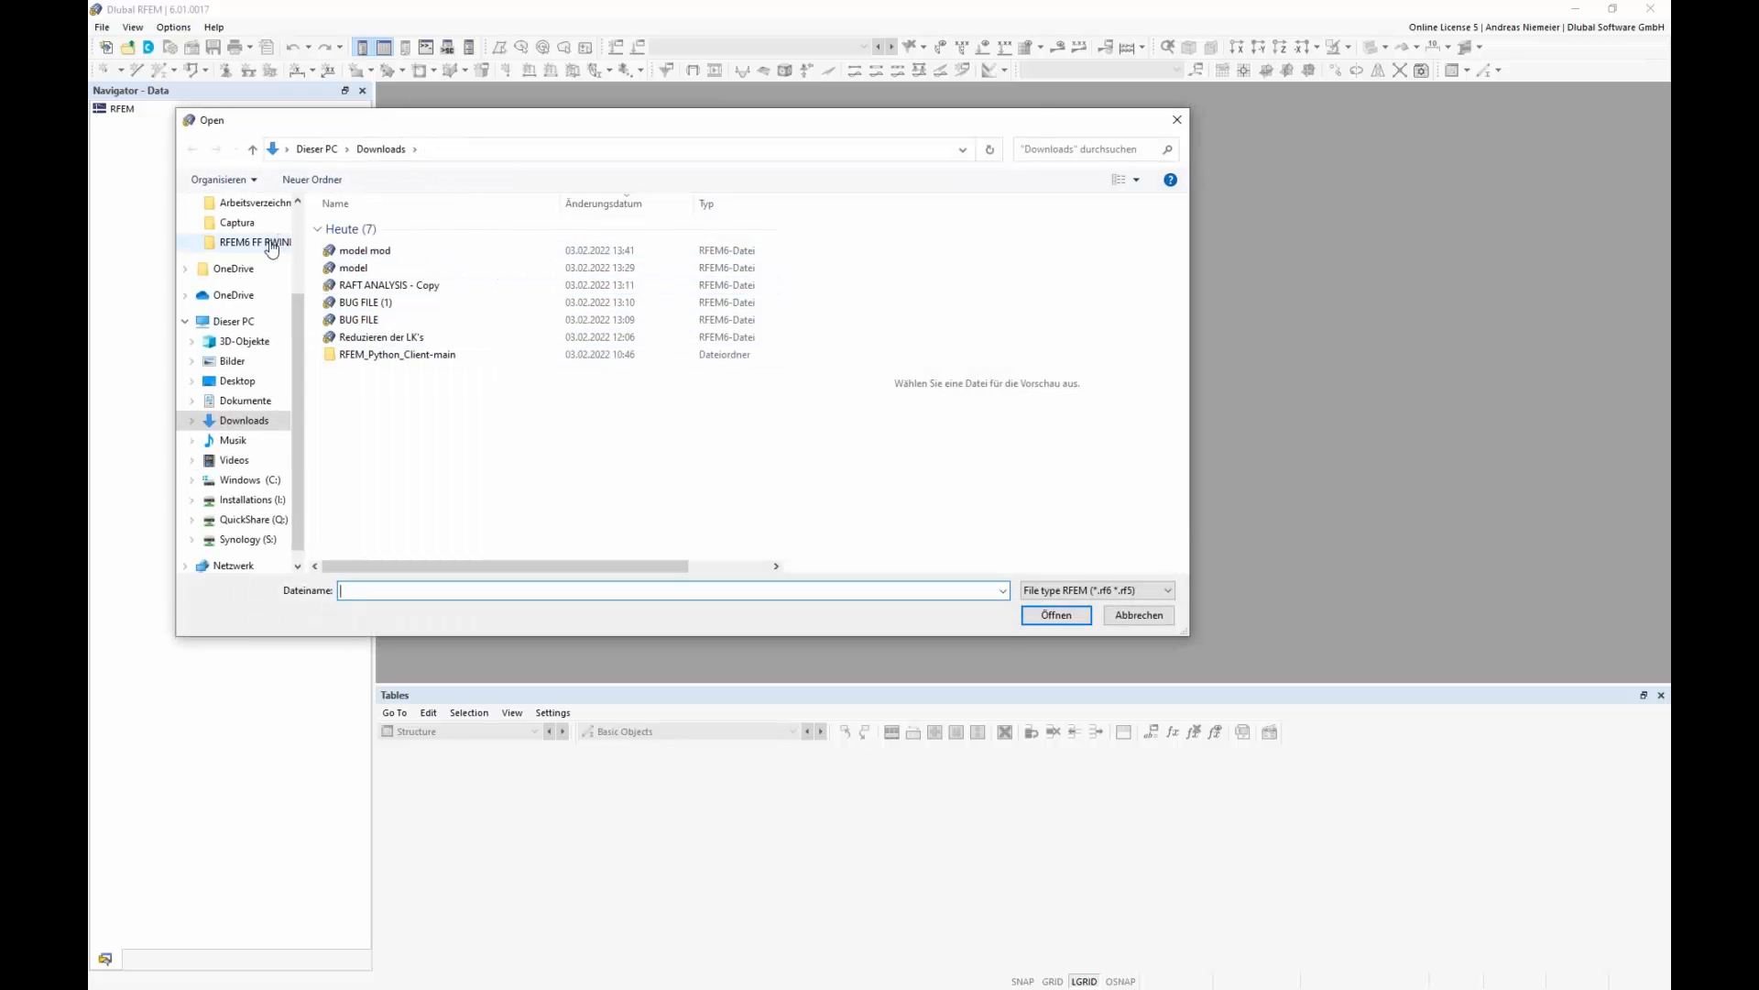
pyautogui.scroll(3, 254, 236)
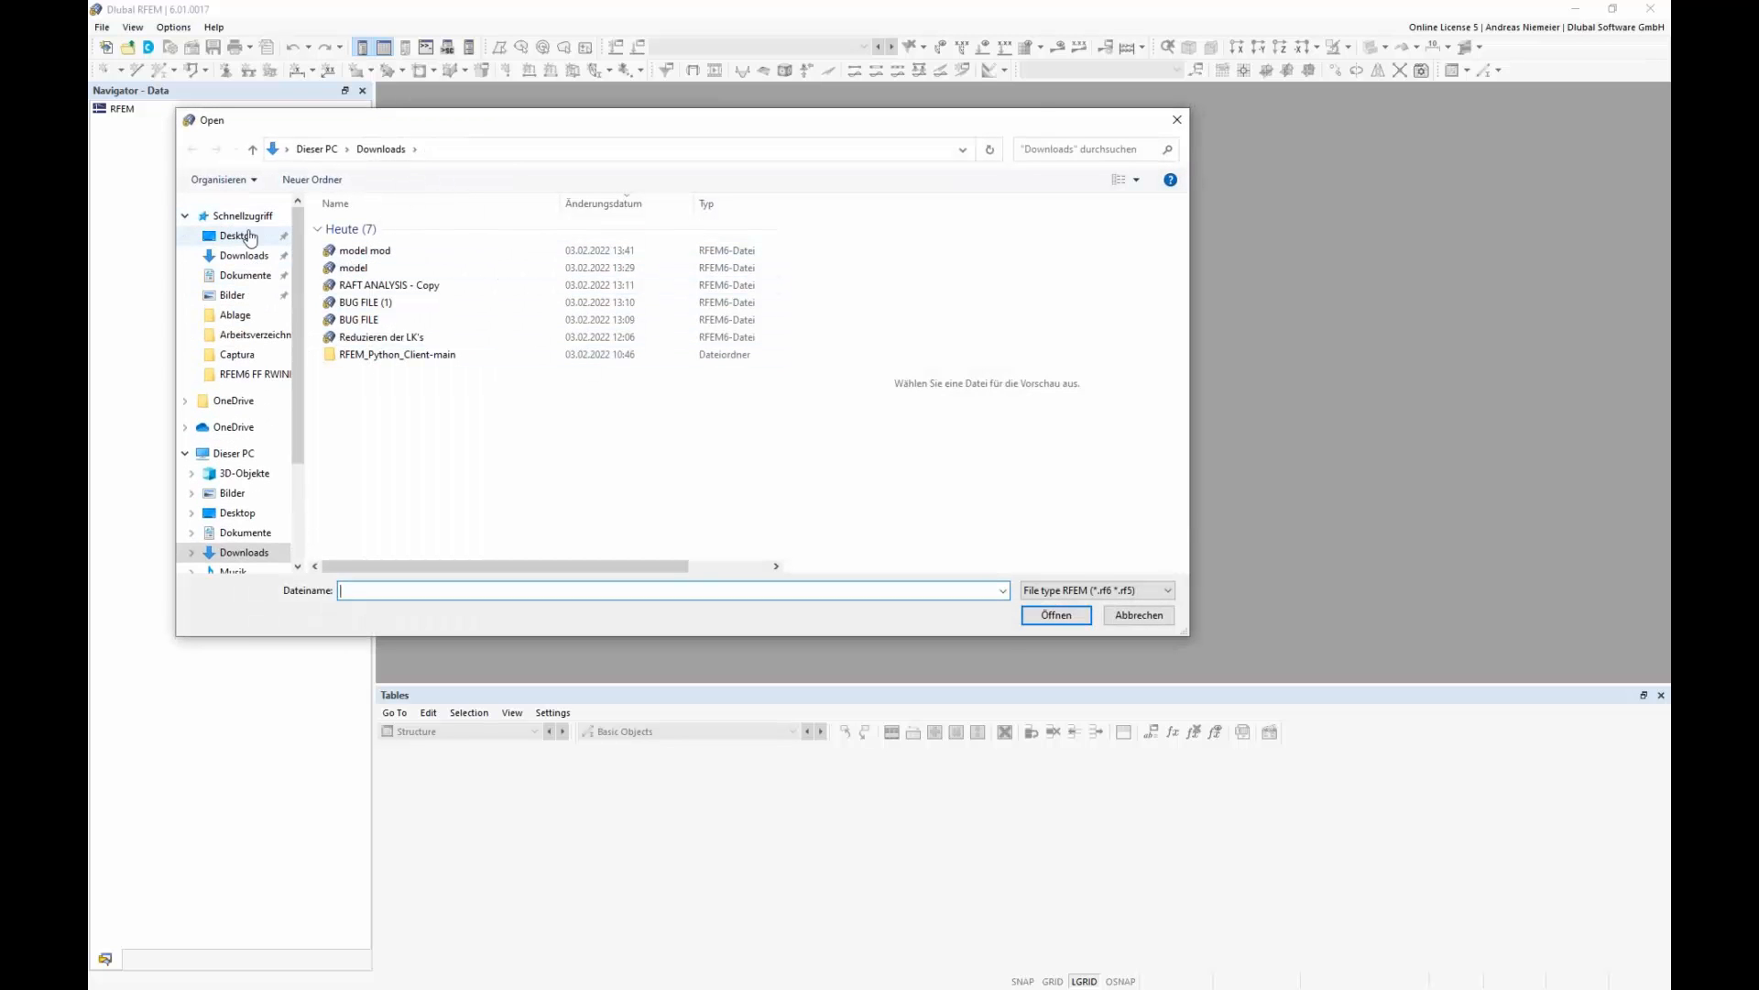
pyautogui.click(254, 236)
pyautogui.doubleClick(418, 319)
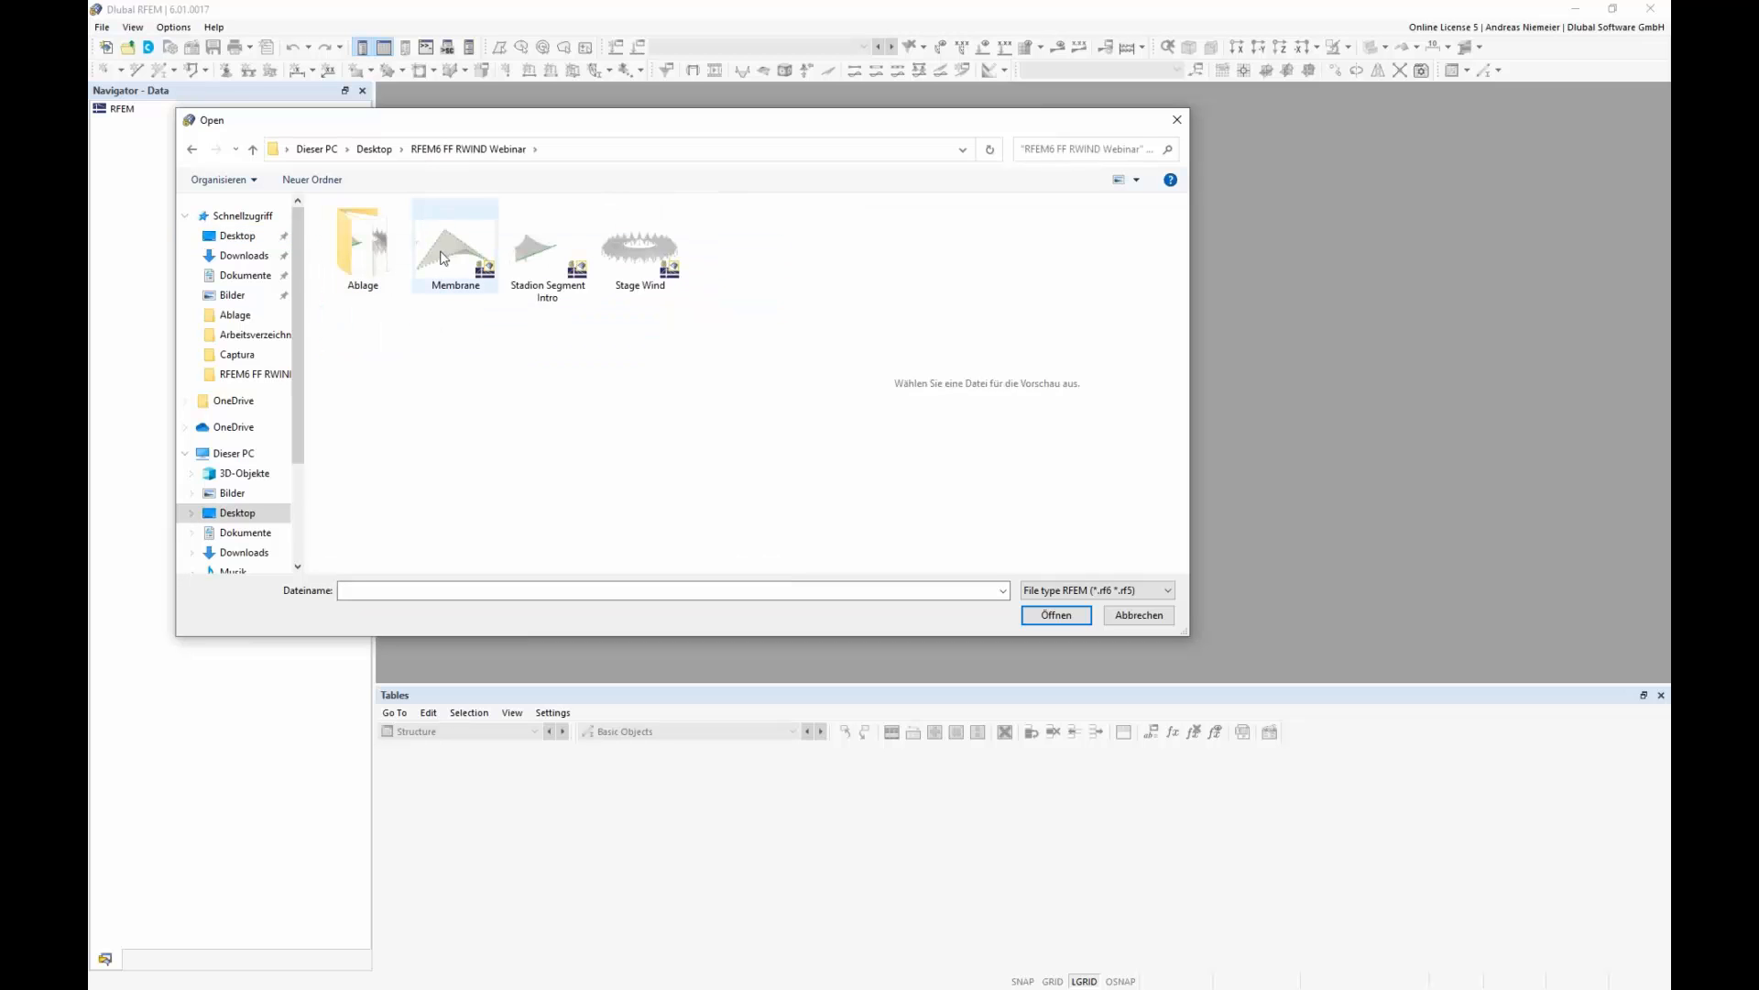
pyautogui.click(449, 261)
pyautogui.click(1053, 620)
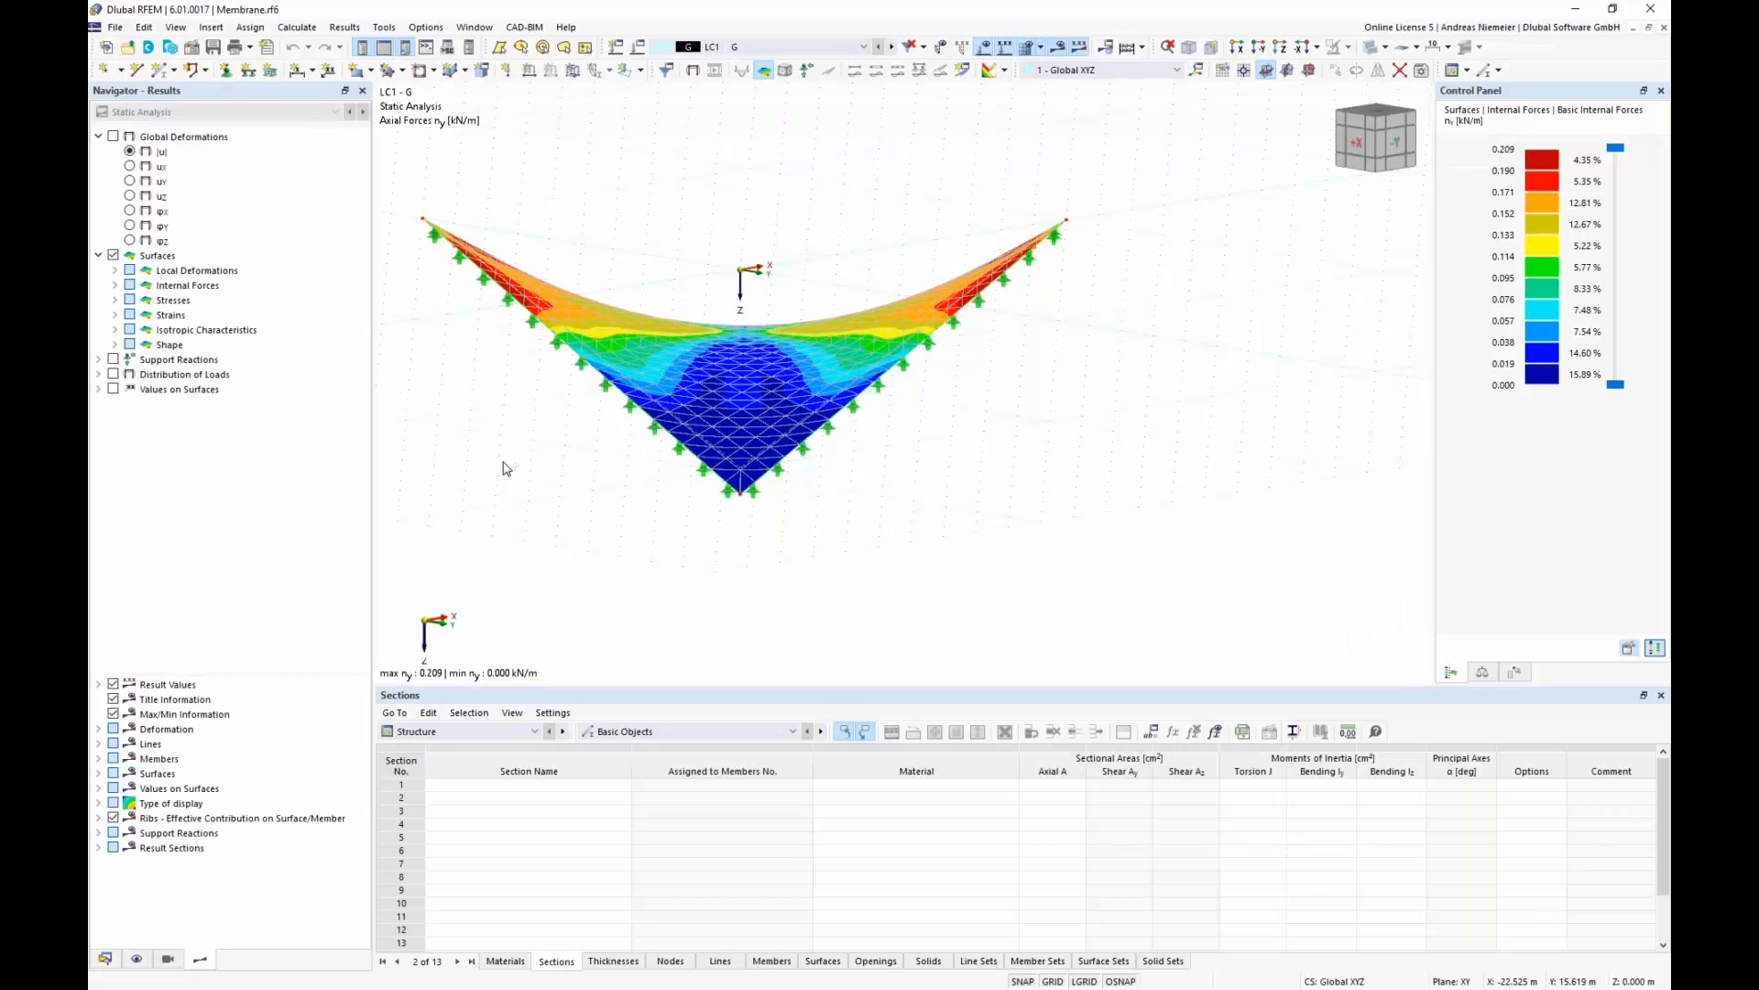
# - Compare the membrane's axial forces ny for load cases LC1 "G", LC2 "P" and LC3 "S"
pyautogui.keyDown('ctrl'); pyautogui.moveTo(503, 464); pyautogui.dragTo(840, 411, button='middle'); pyautogui.keyUp('ctrl')
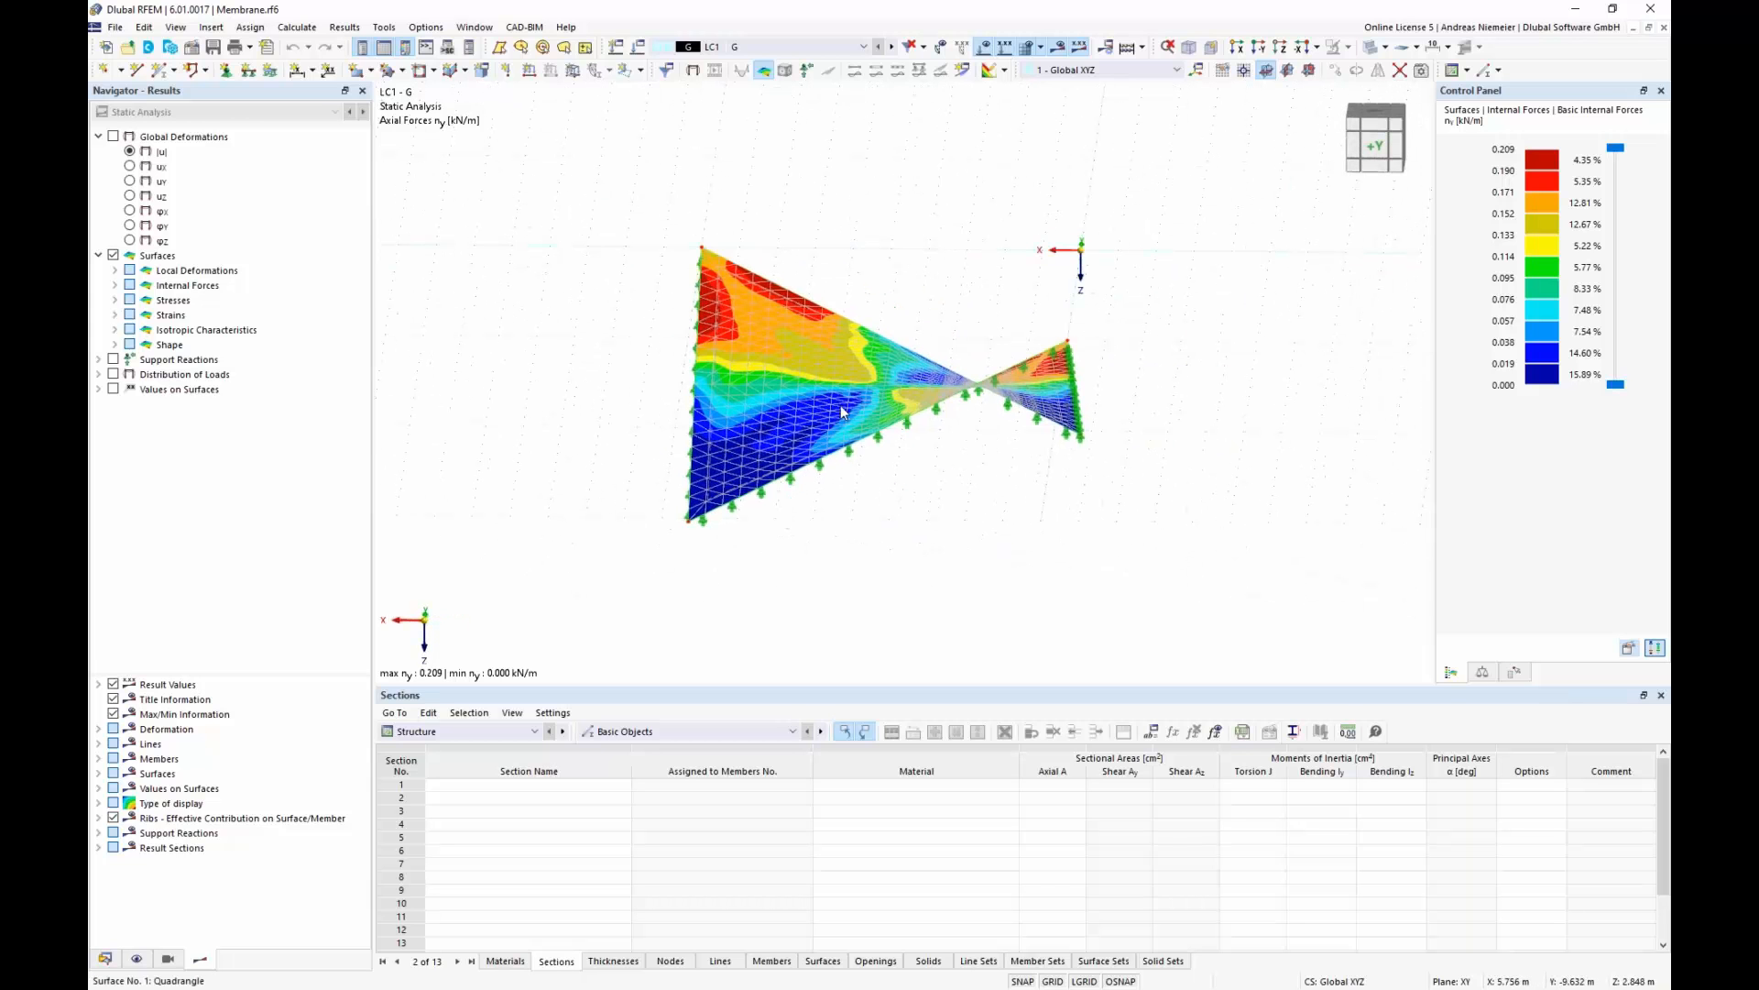
pyautogui.click(803, 49)
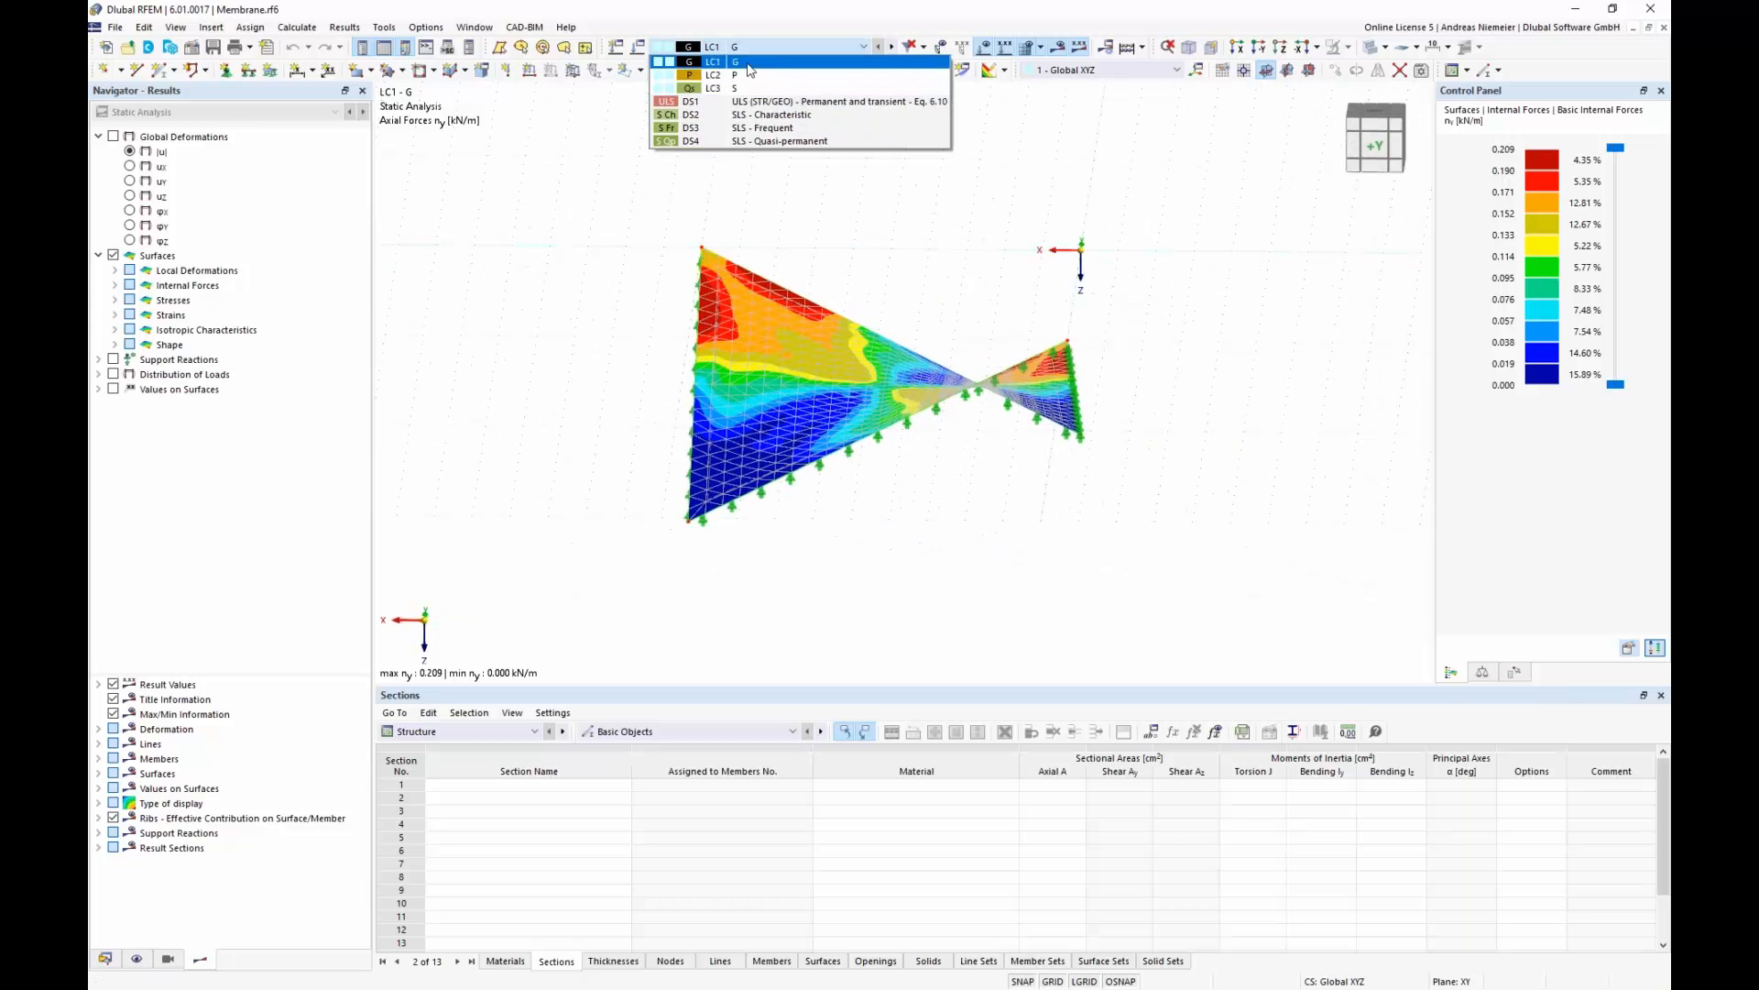
pyautogui.click(770, 47)
pyautogui.click(767, 47)
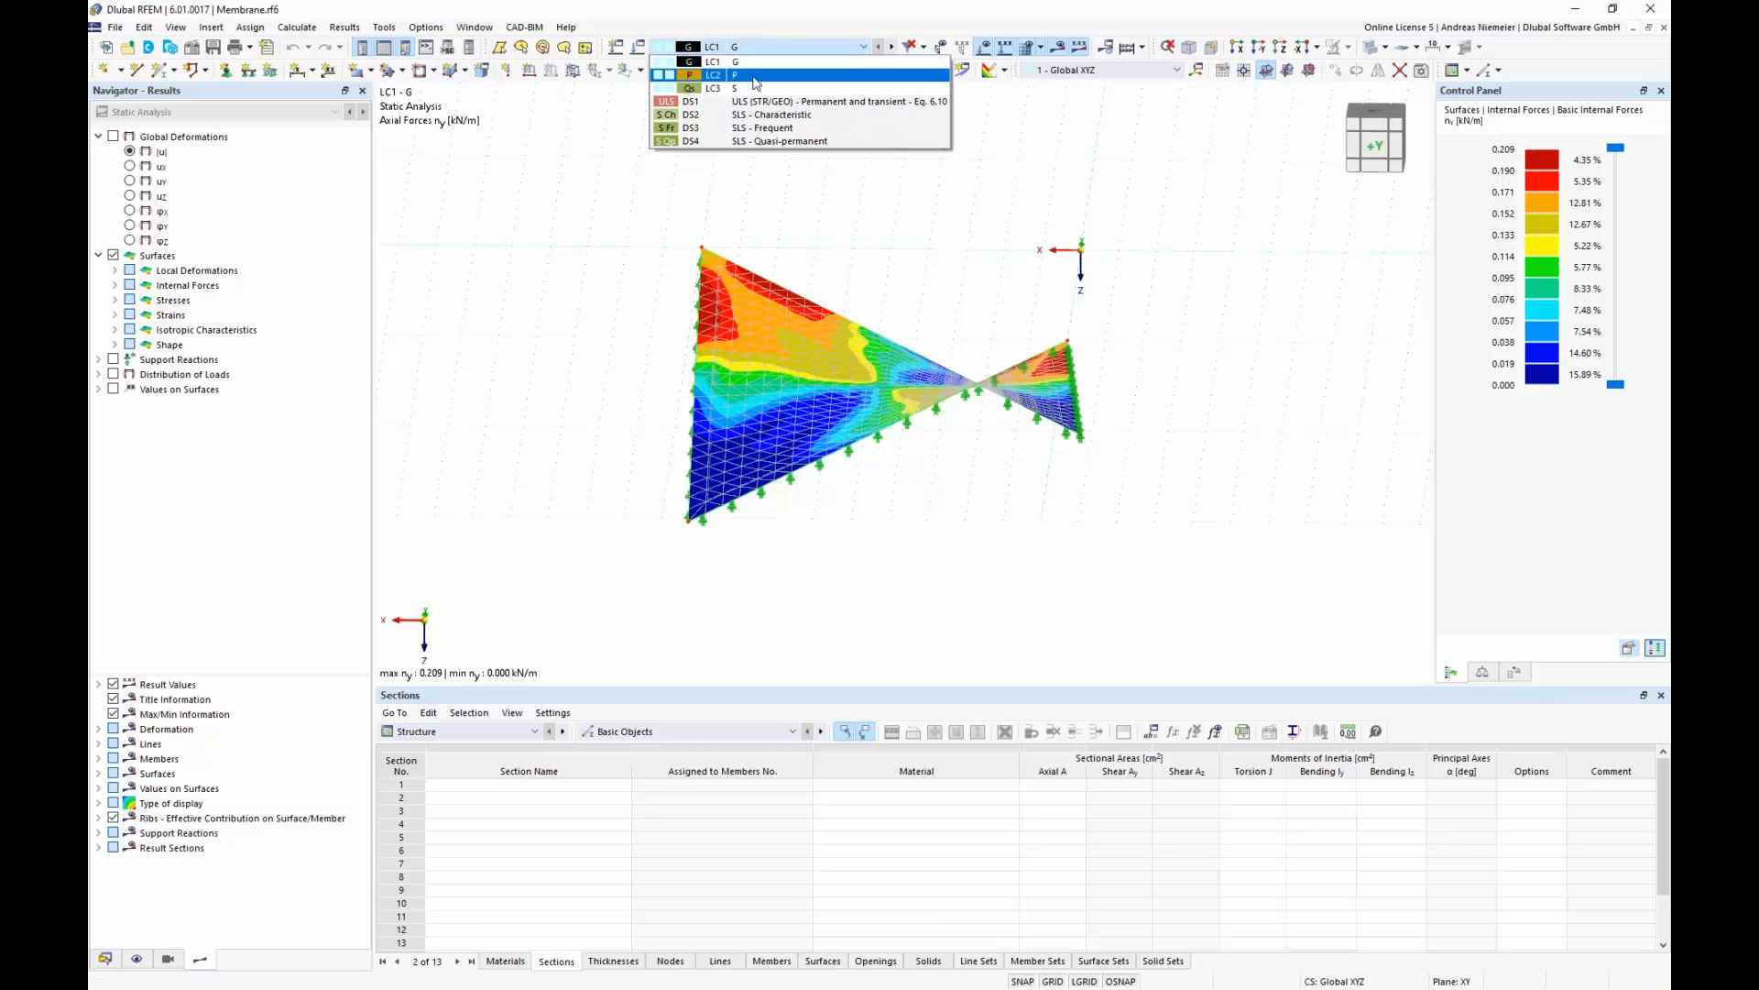
pyautogui.click(760, 82)
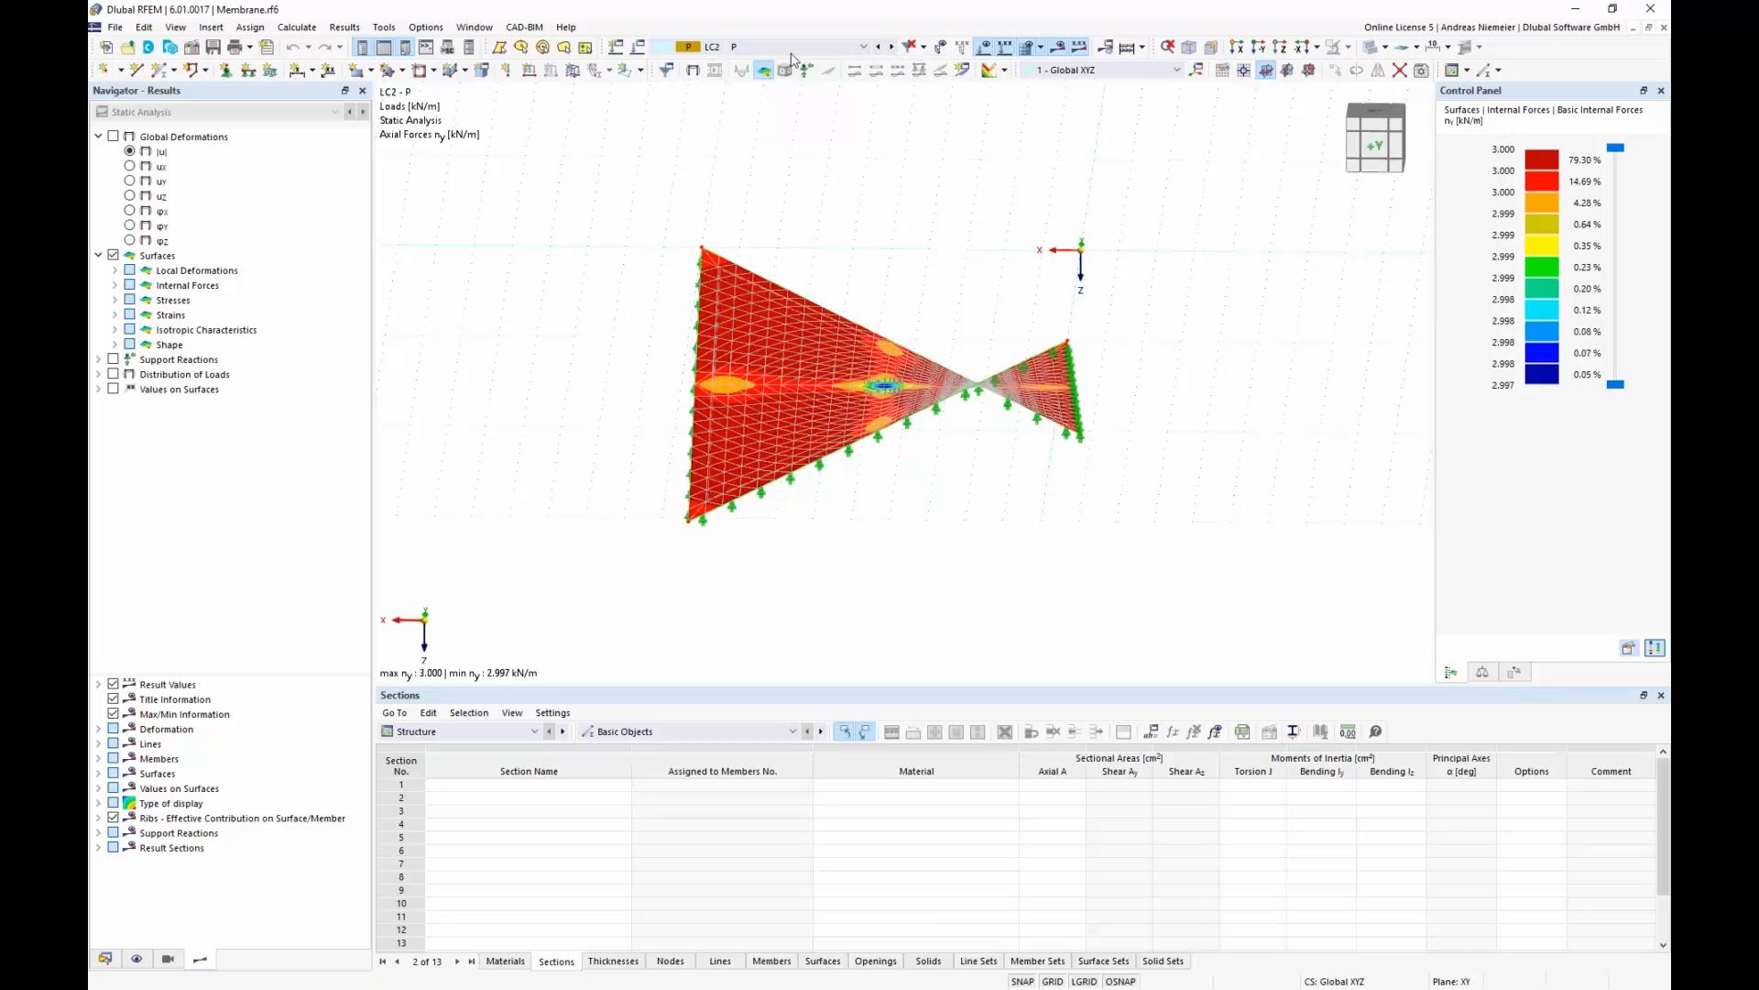
pyautogui.click(744, 47)
pyautogui.click(739, 98)
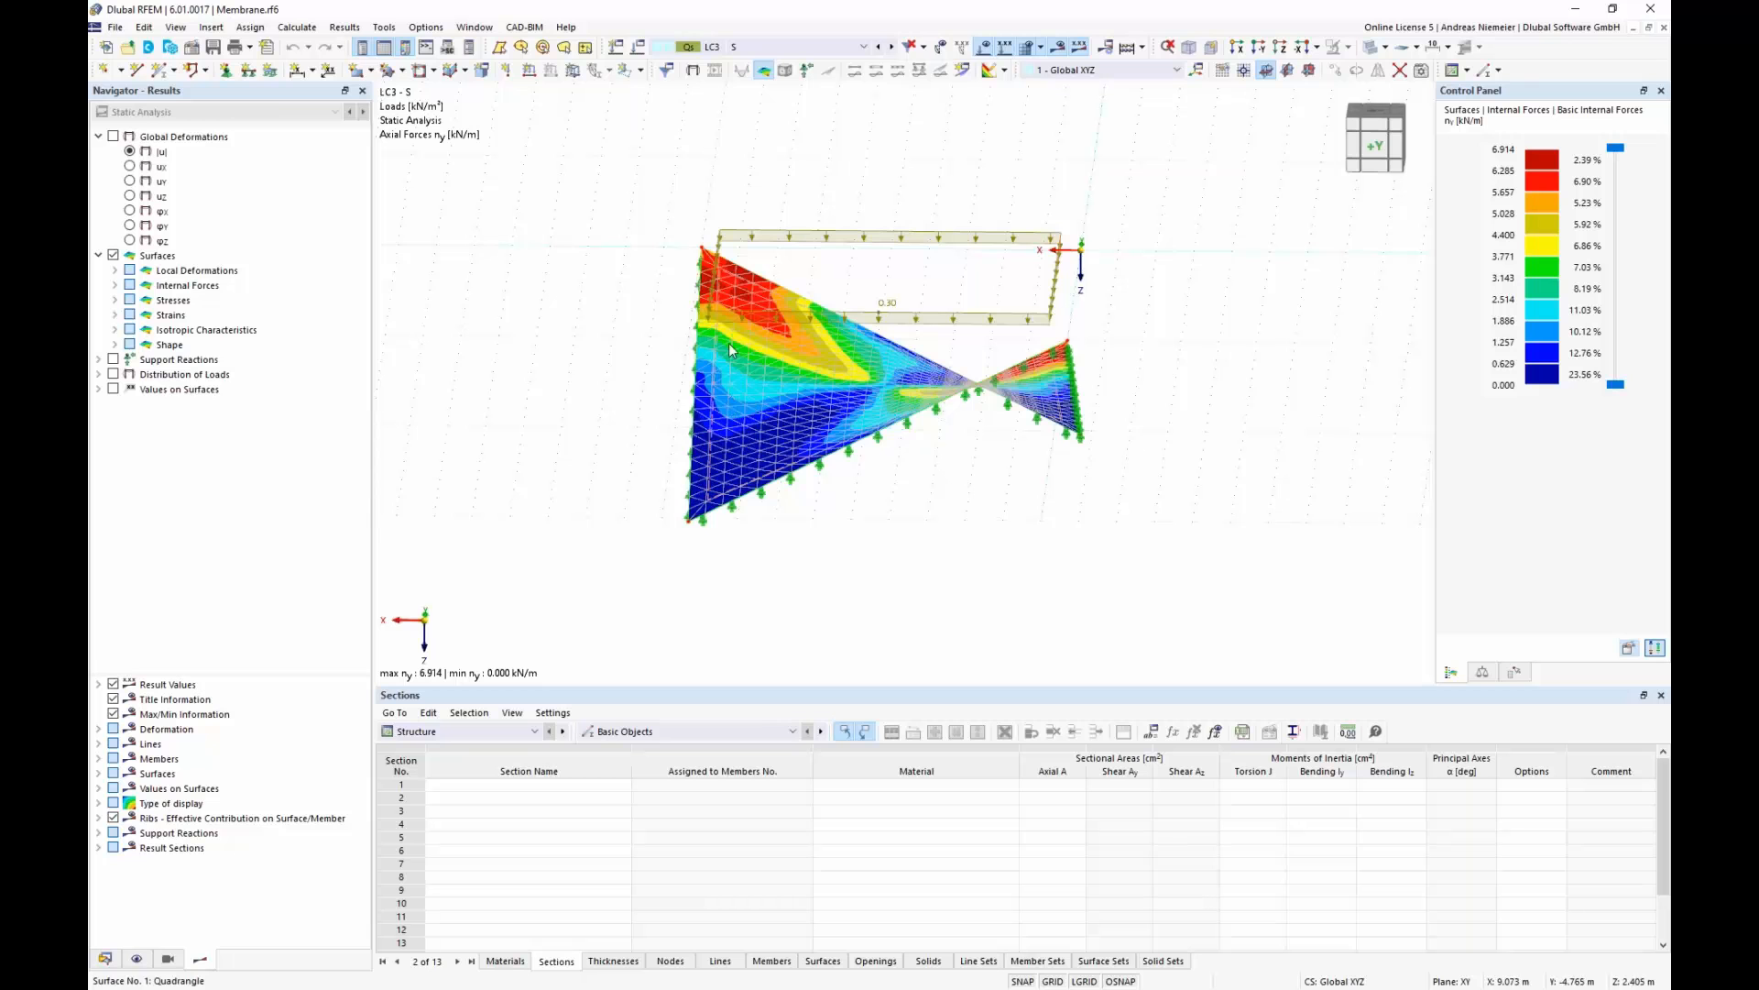
pyautogui.click(778, 47)
pyautogui.click(757, 66)
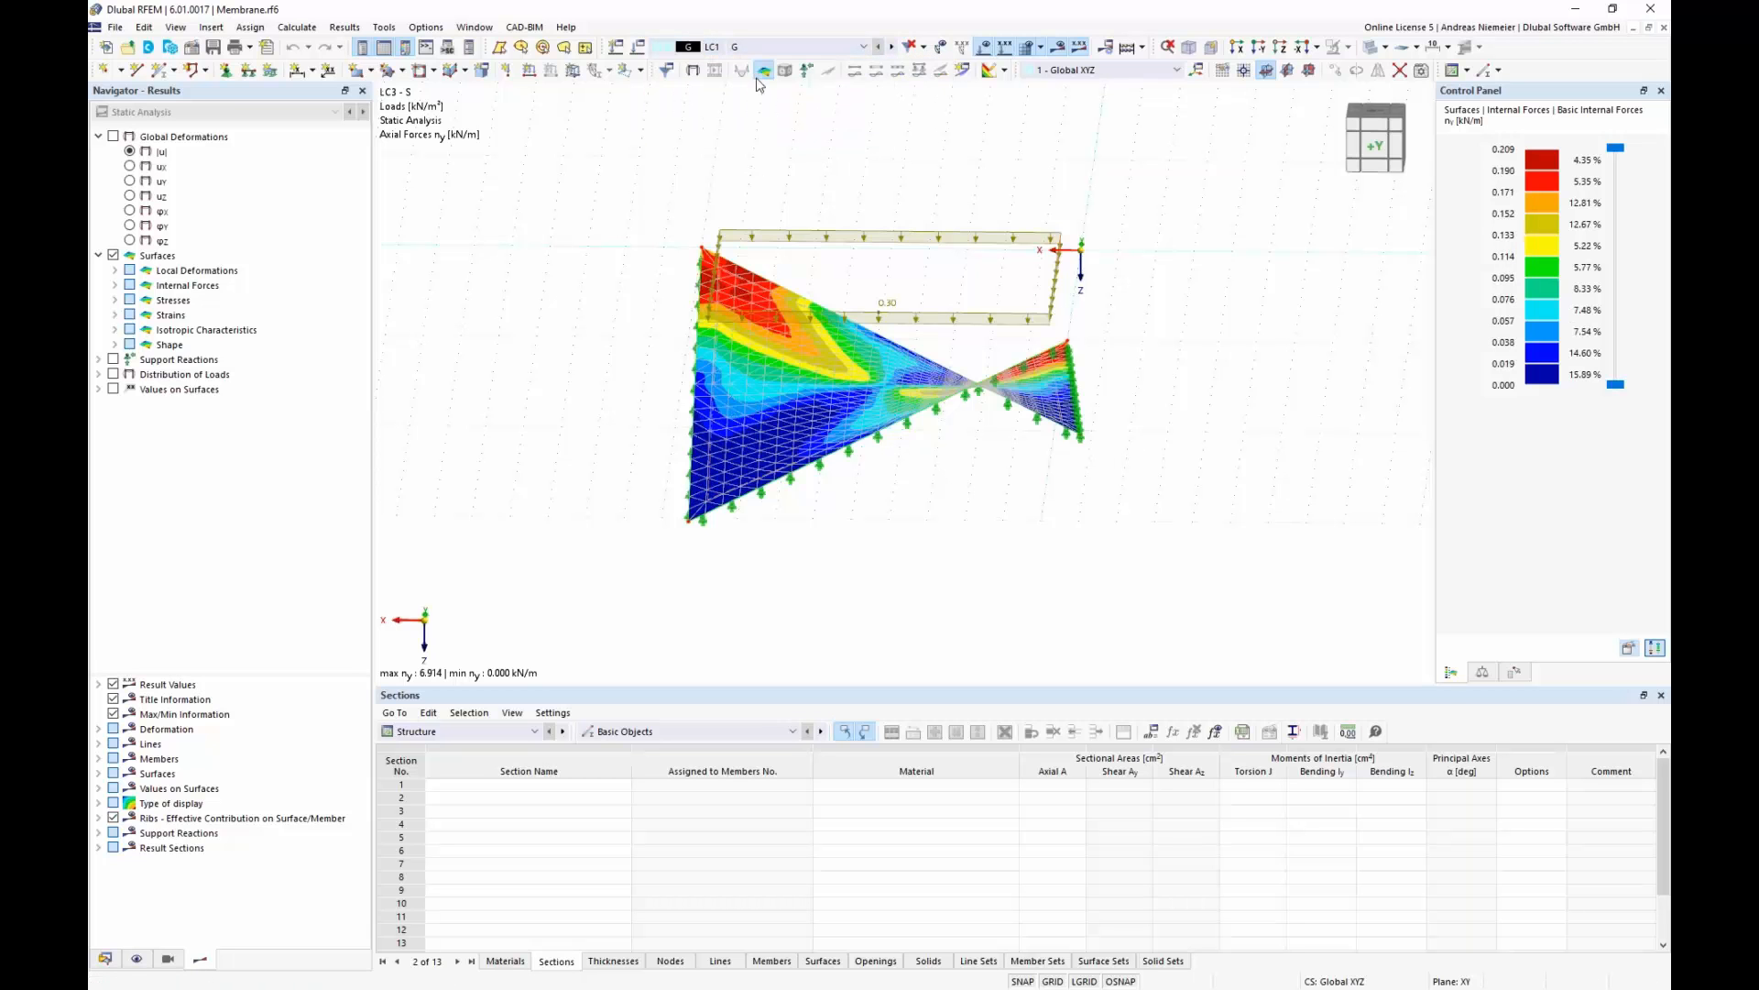
# - Display the results of load case LC2 "P" and inspect the definition of its form-finding surface load without changing it
pyautogui.keyDown('ctrl'); pyautogui.moveTo(766, 298); pyautogui.dragTo(592, 380, button='middle'); pyautogui.keyUp('ctrl')
pyautogui.scroll(1, 644, 376)
pyautogui.scroll(-1, 595, 384)
pyautogui.click(779, 47)
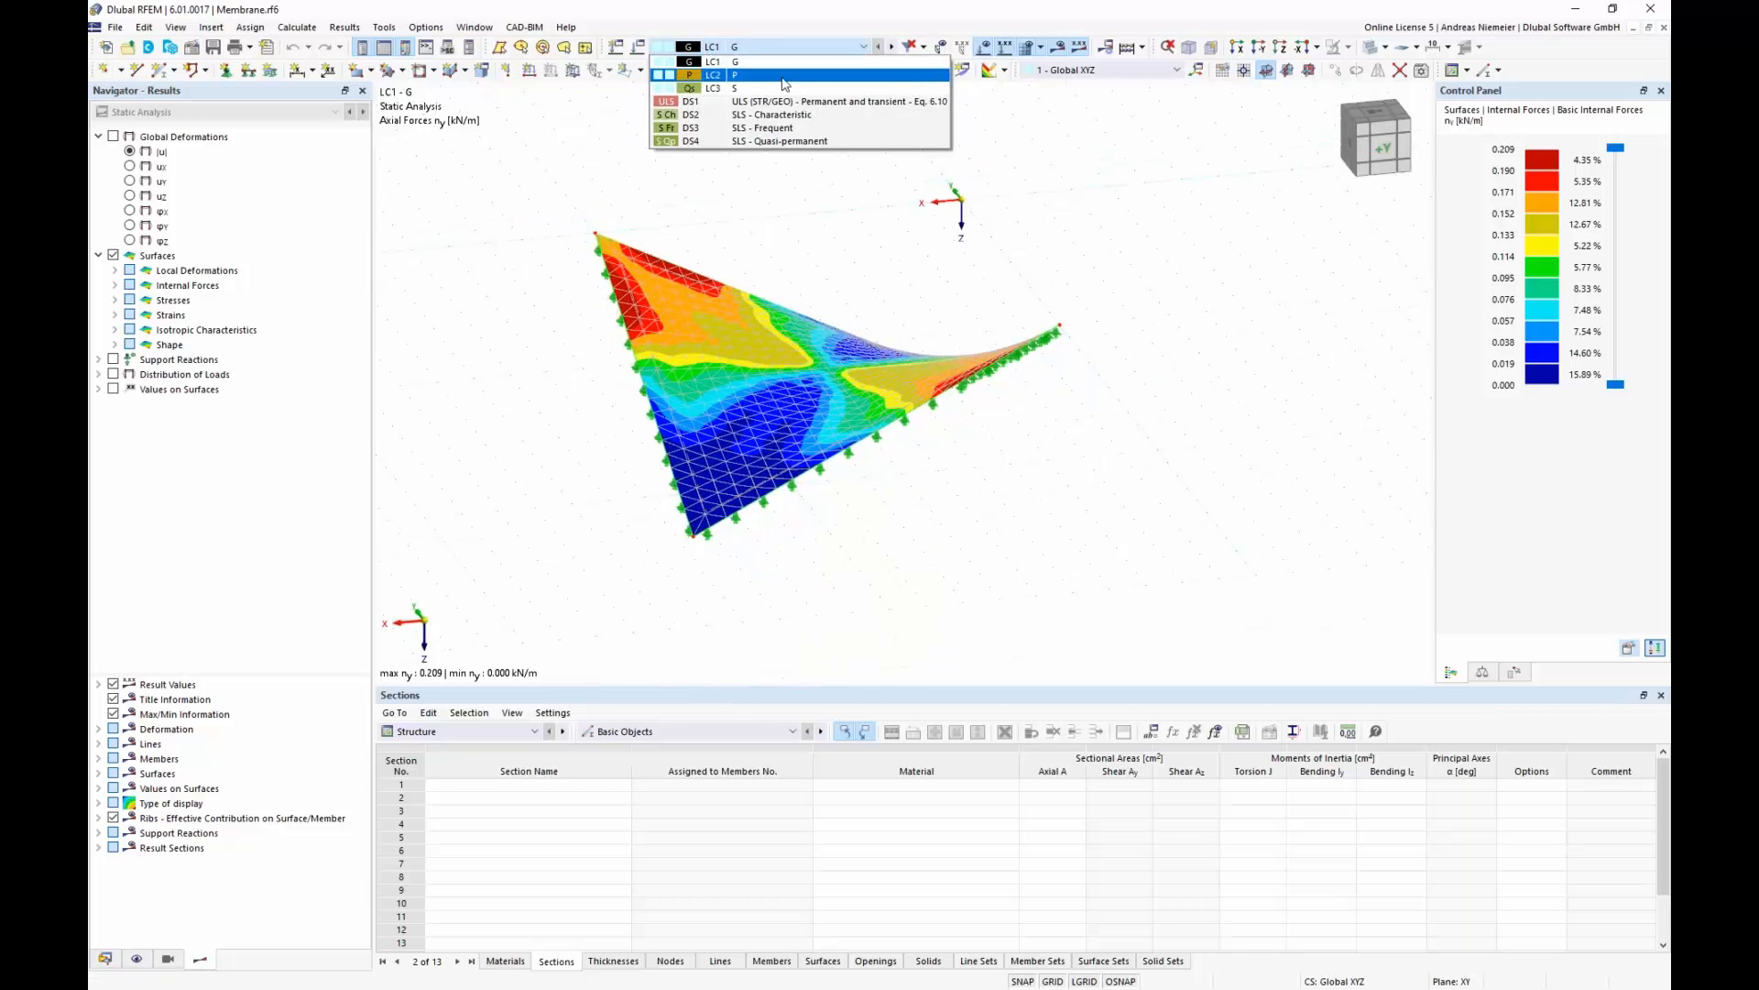
pyautogui.click(788, 82)
pyautogui.scroll(1, 850, 549)
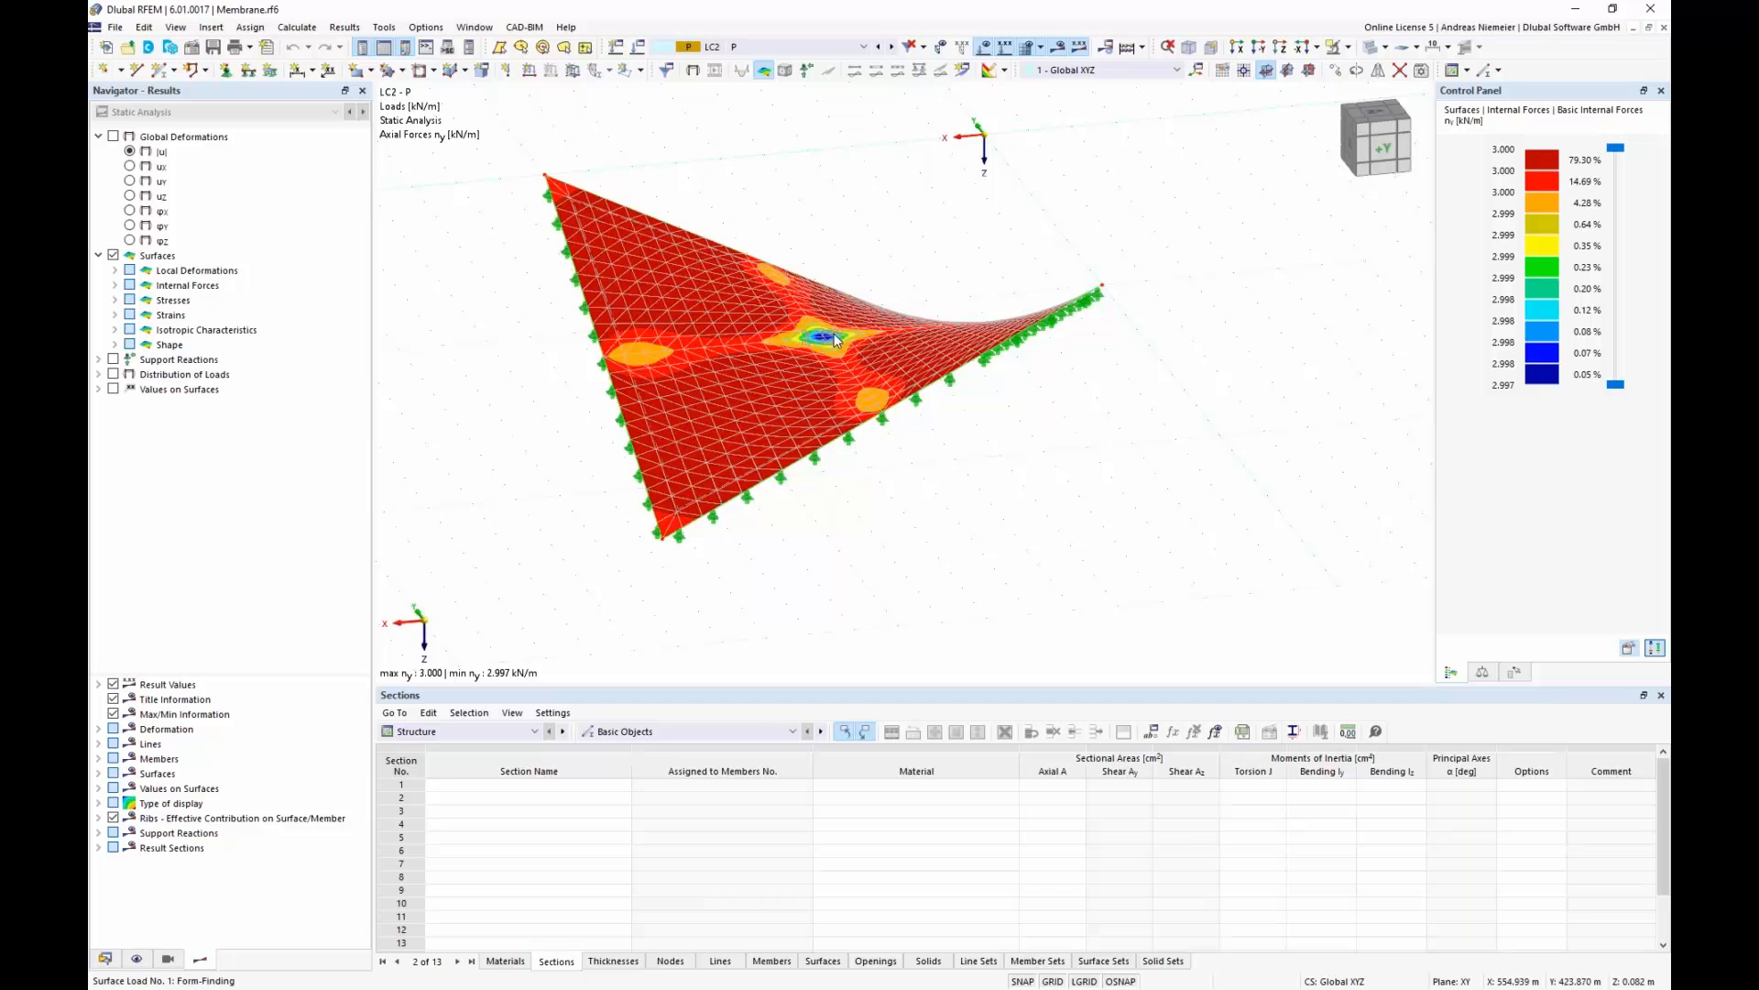
pyautogui.doubleClick(891, 413)
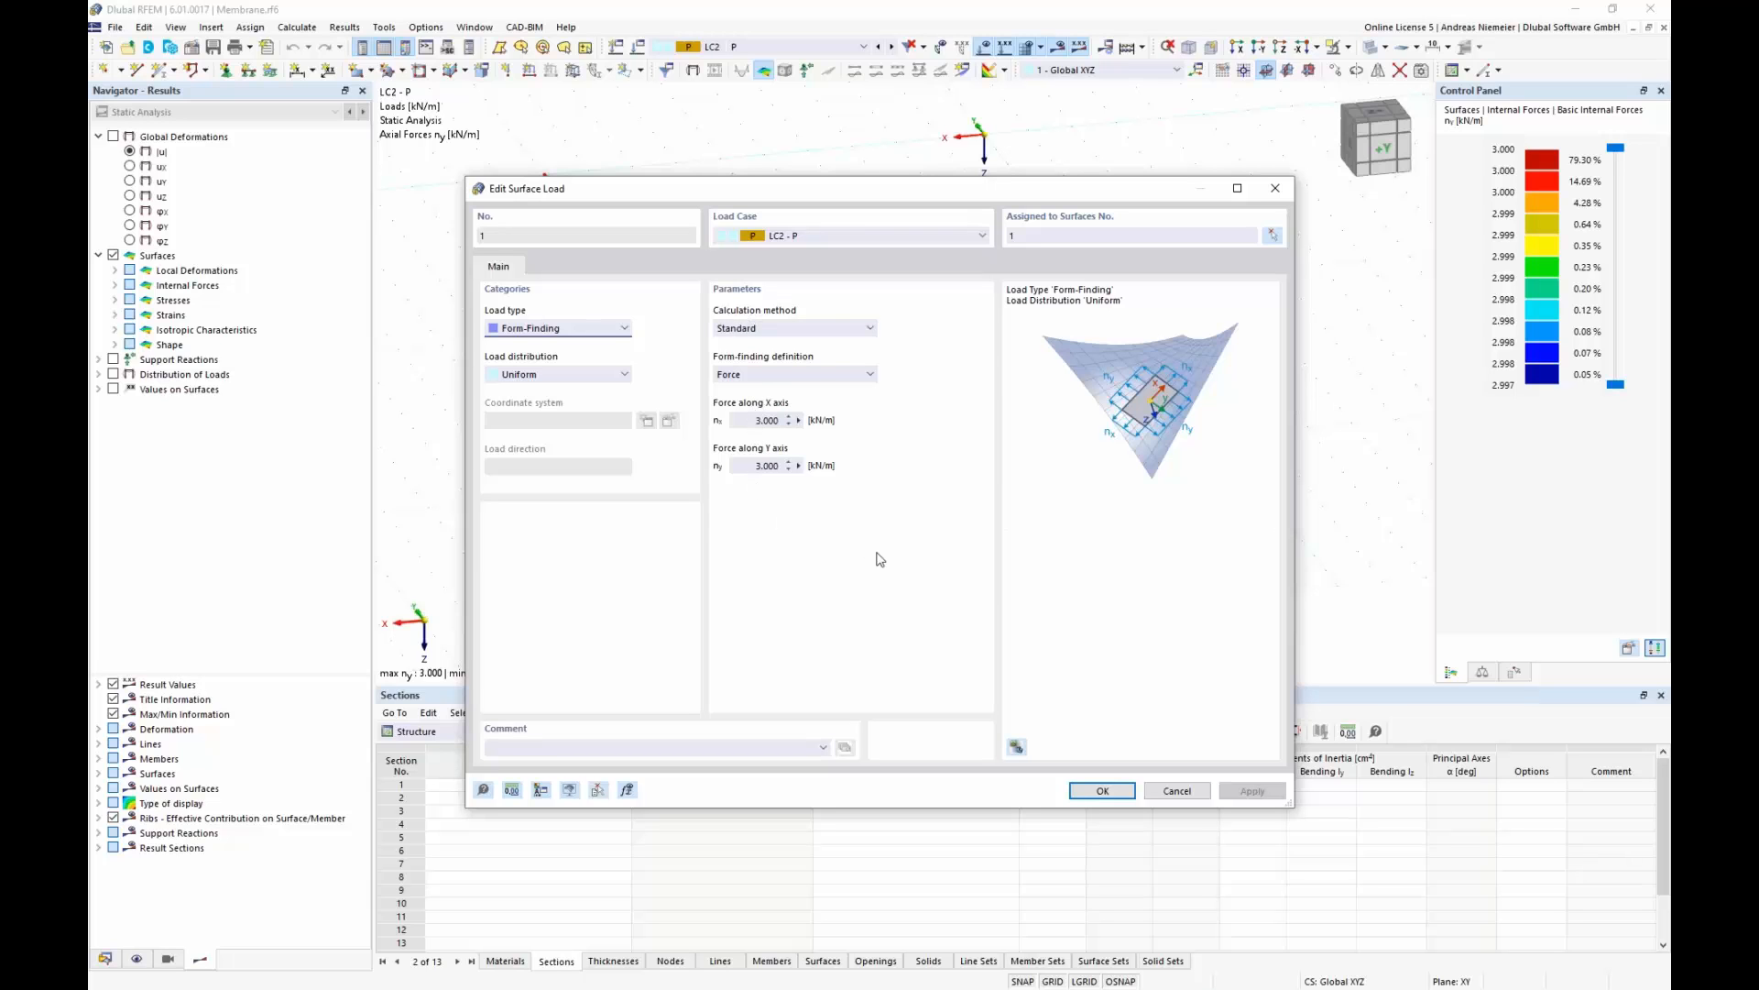
pyautogui.click(1177, 790)
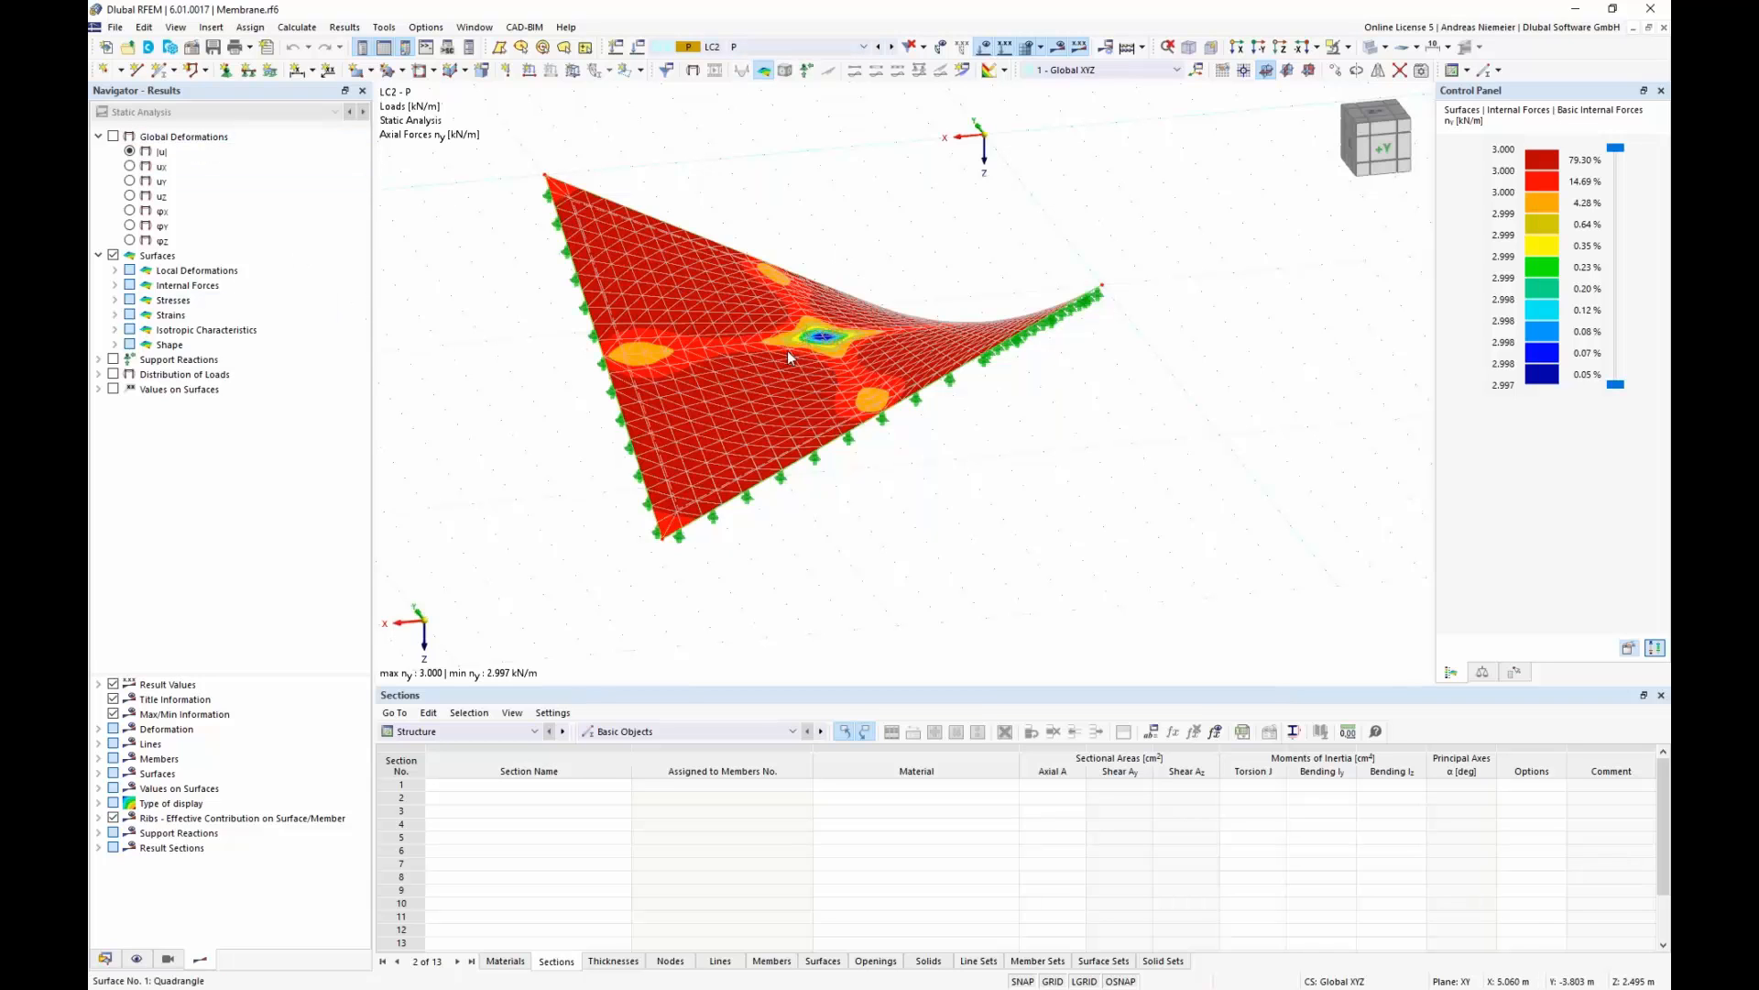
# - Display the membrane's basic internal forces nx and ny in turn for load case LC2 "P"
pyautogui.click(115, 285)
pyautogui.click(131, 300)
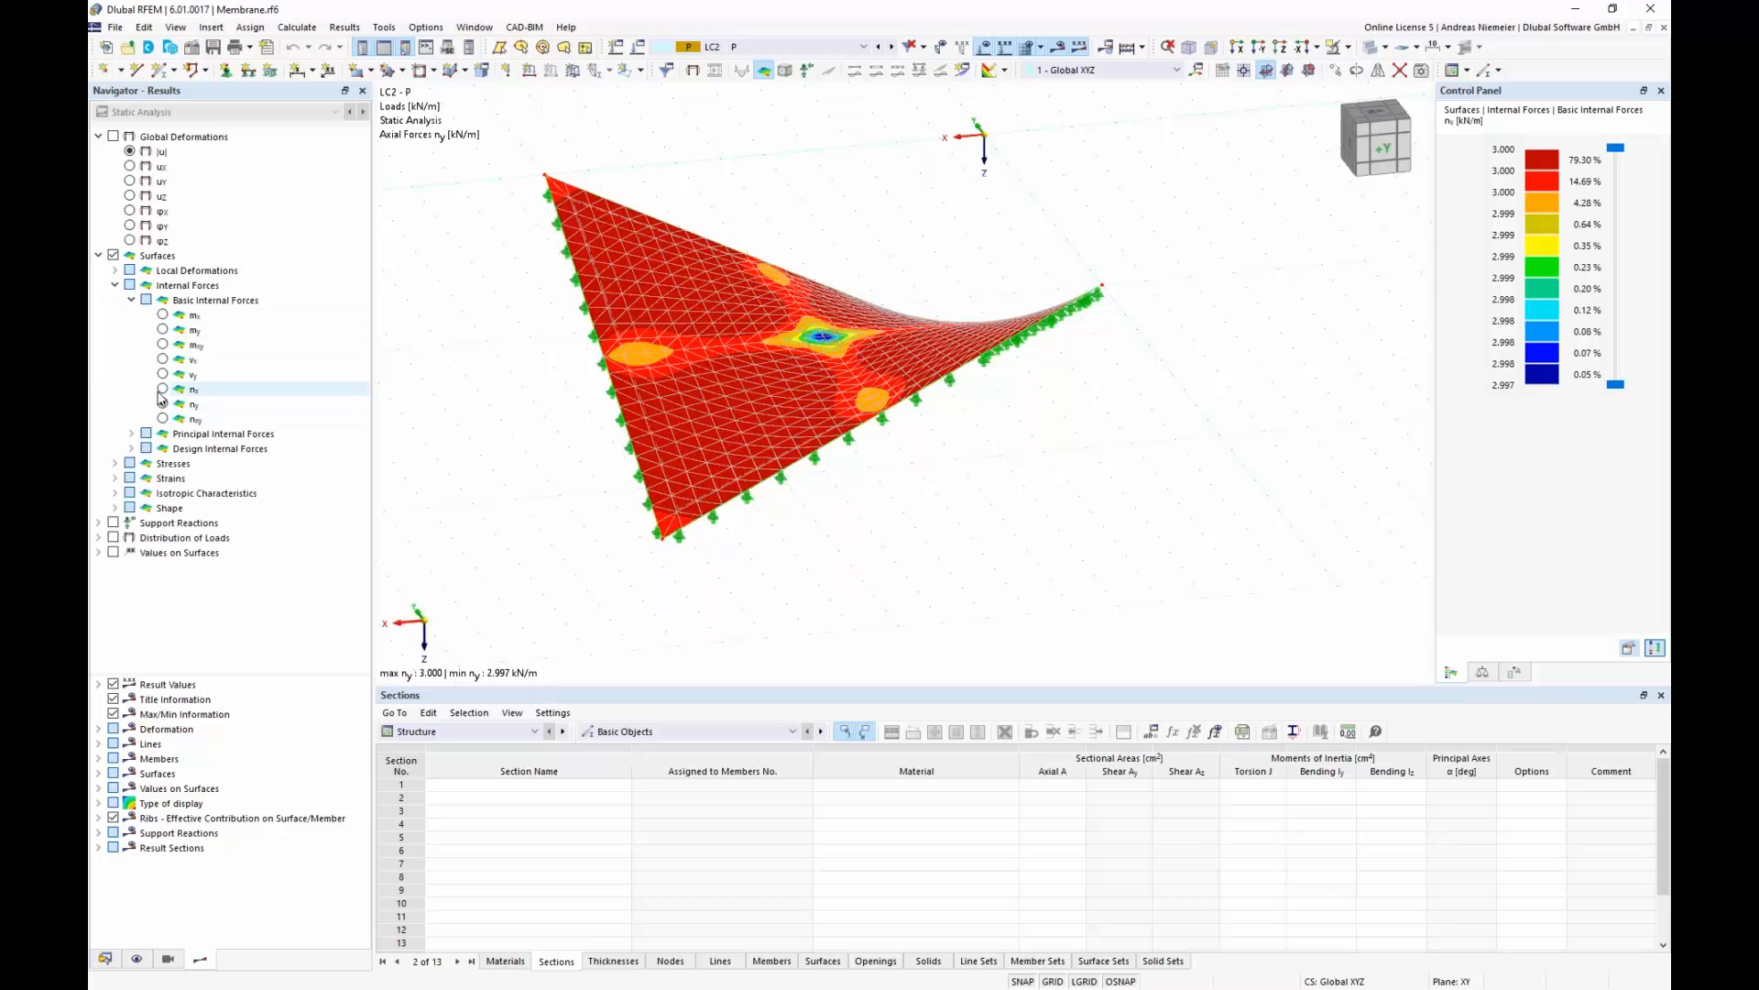
pyautogui.click(163, 389)
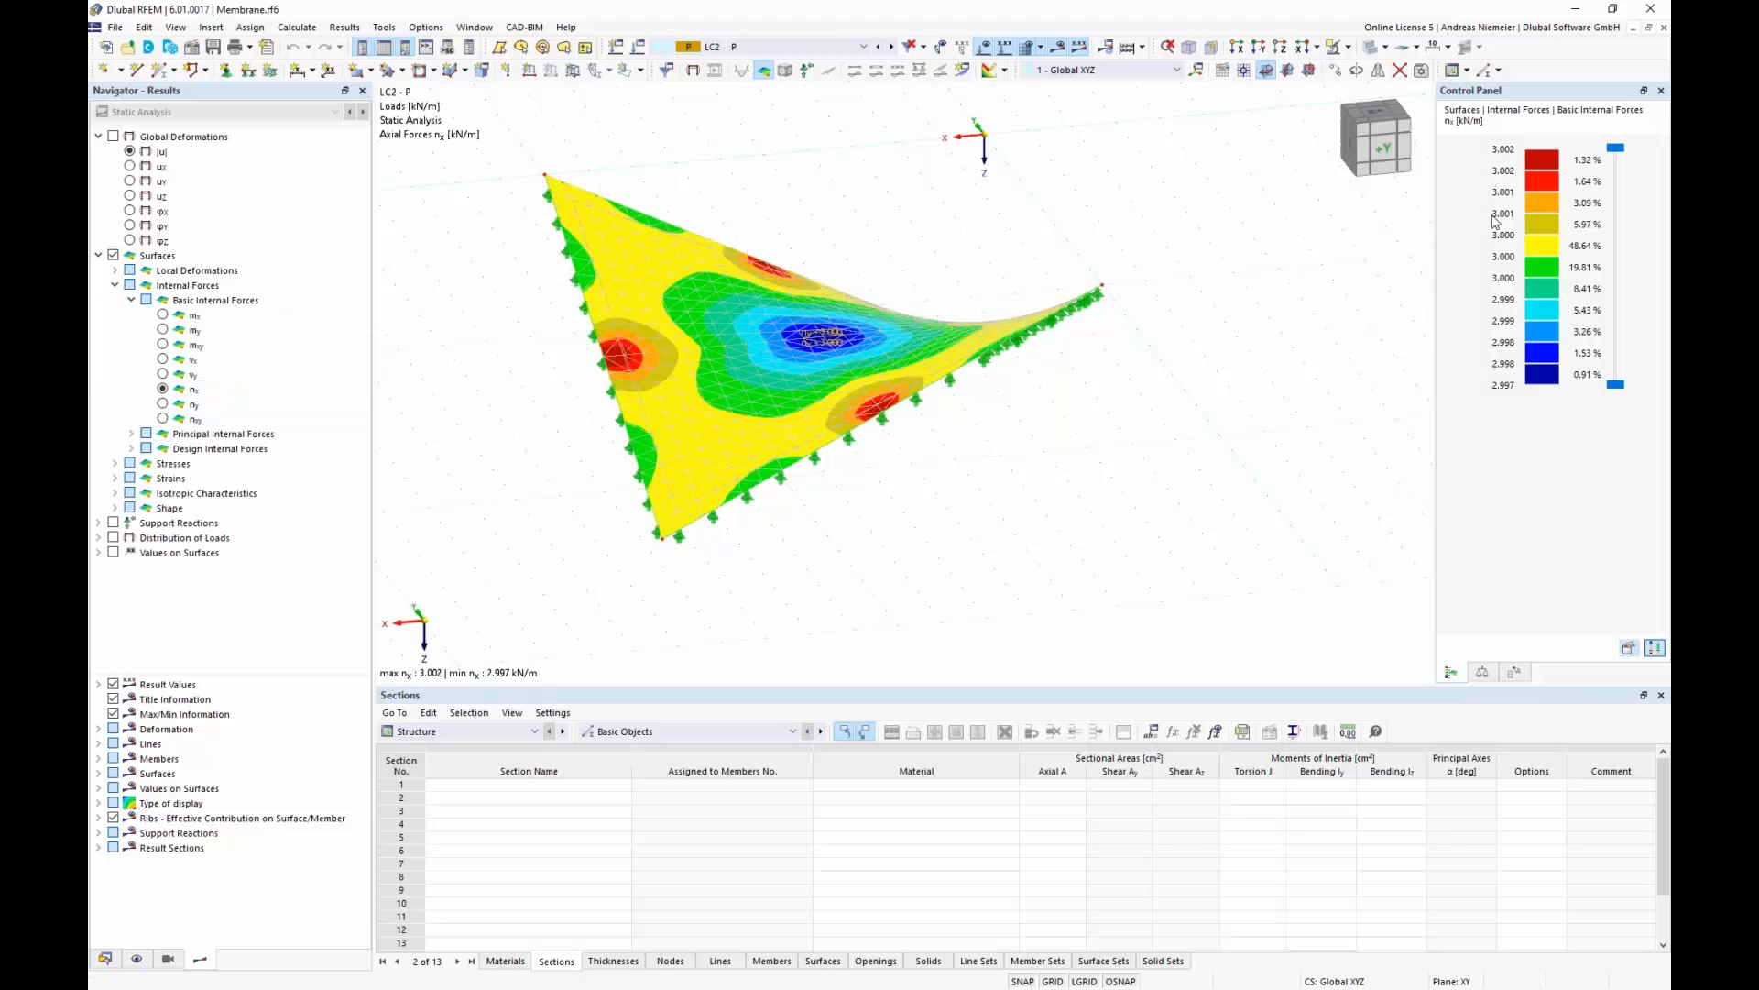
pyautogui.click(162, 404)
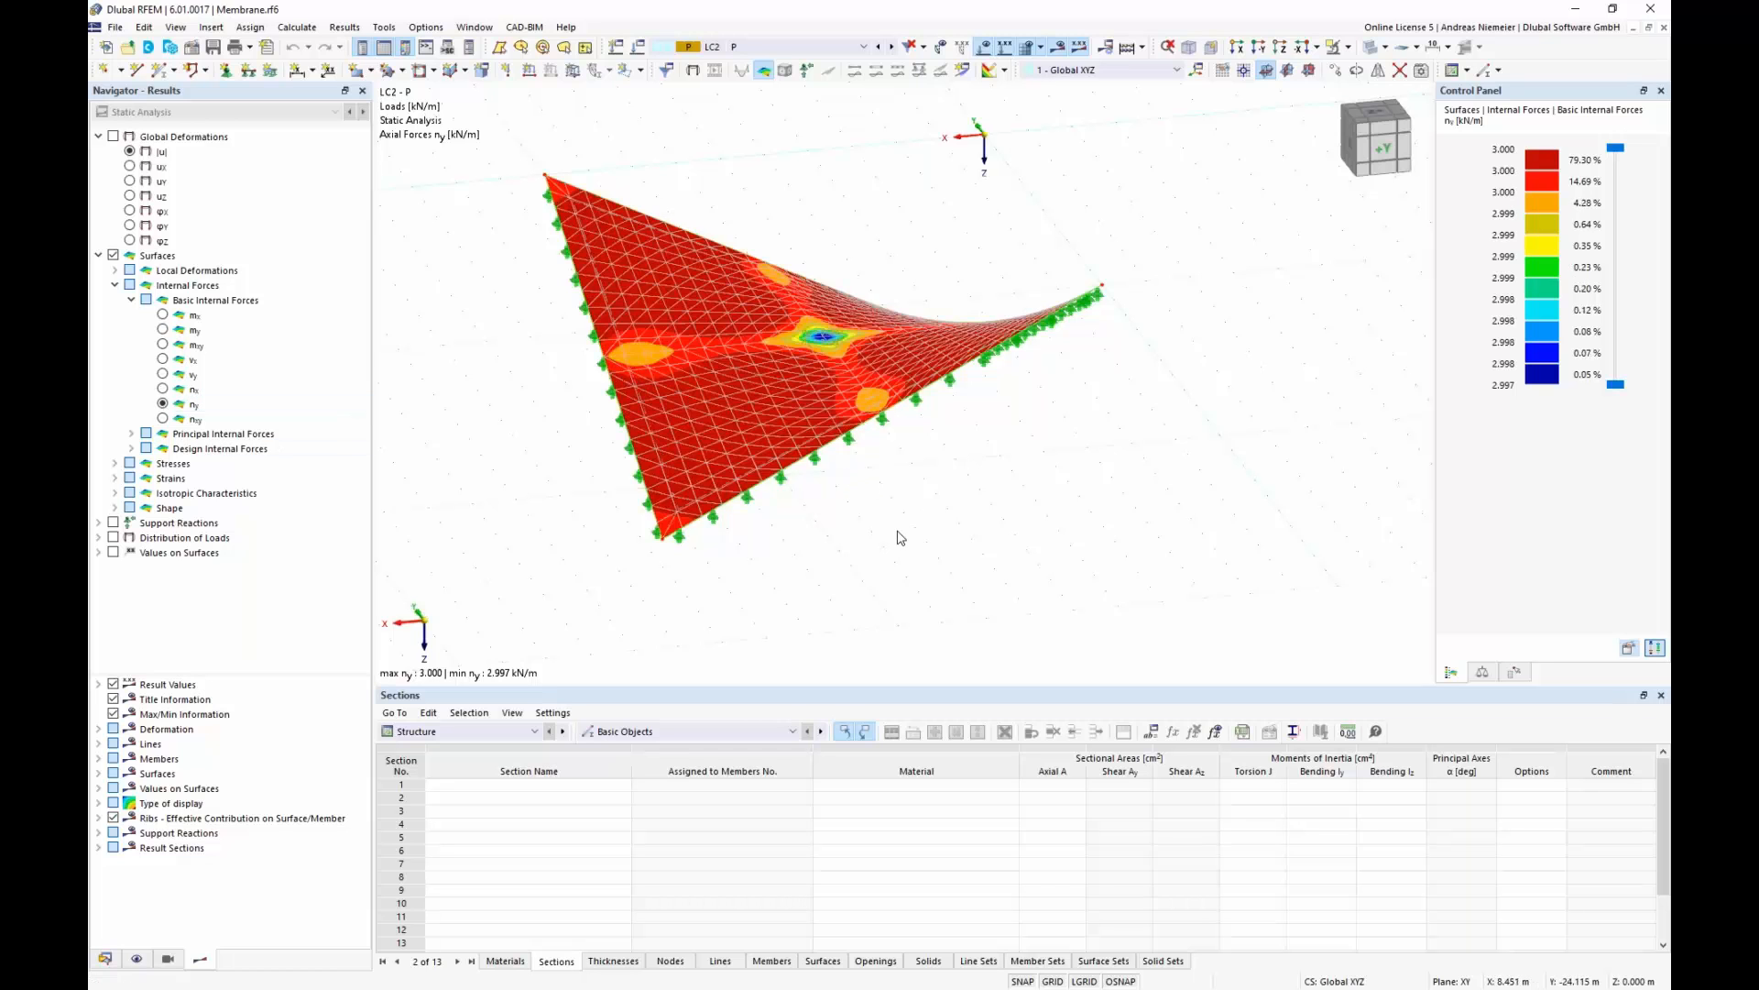
# - Keep load case LC2 "P" selected and activate the combination wizard in the load cases and combinations settings
pyautogui.click(738, 47)
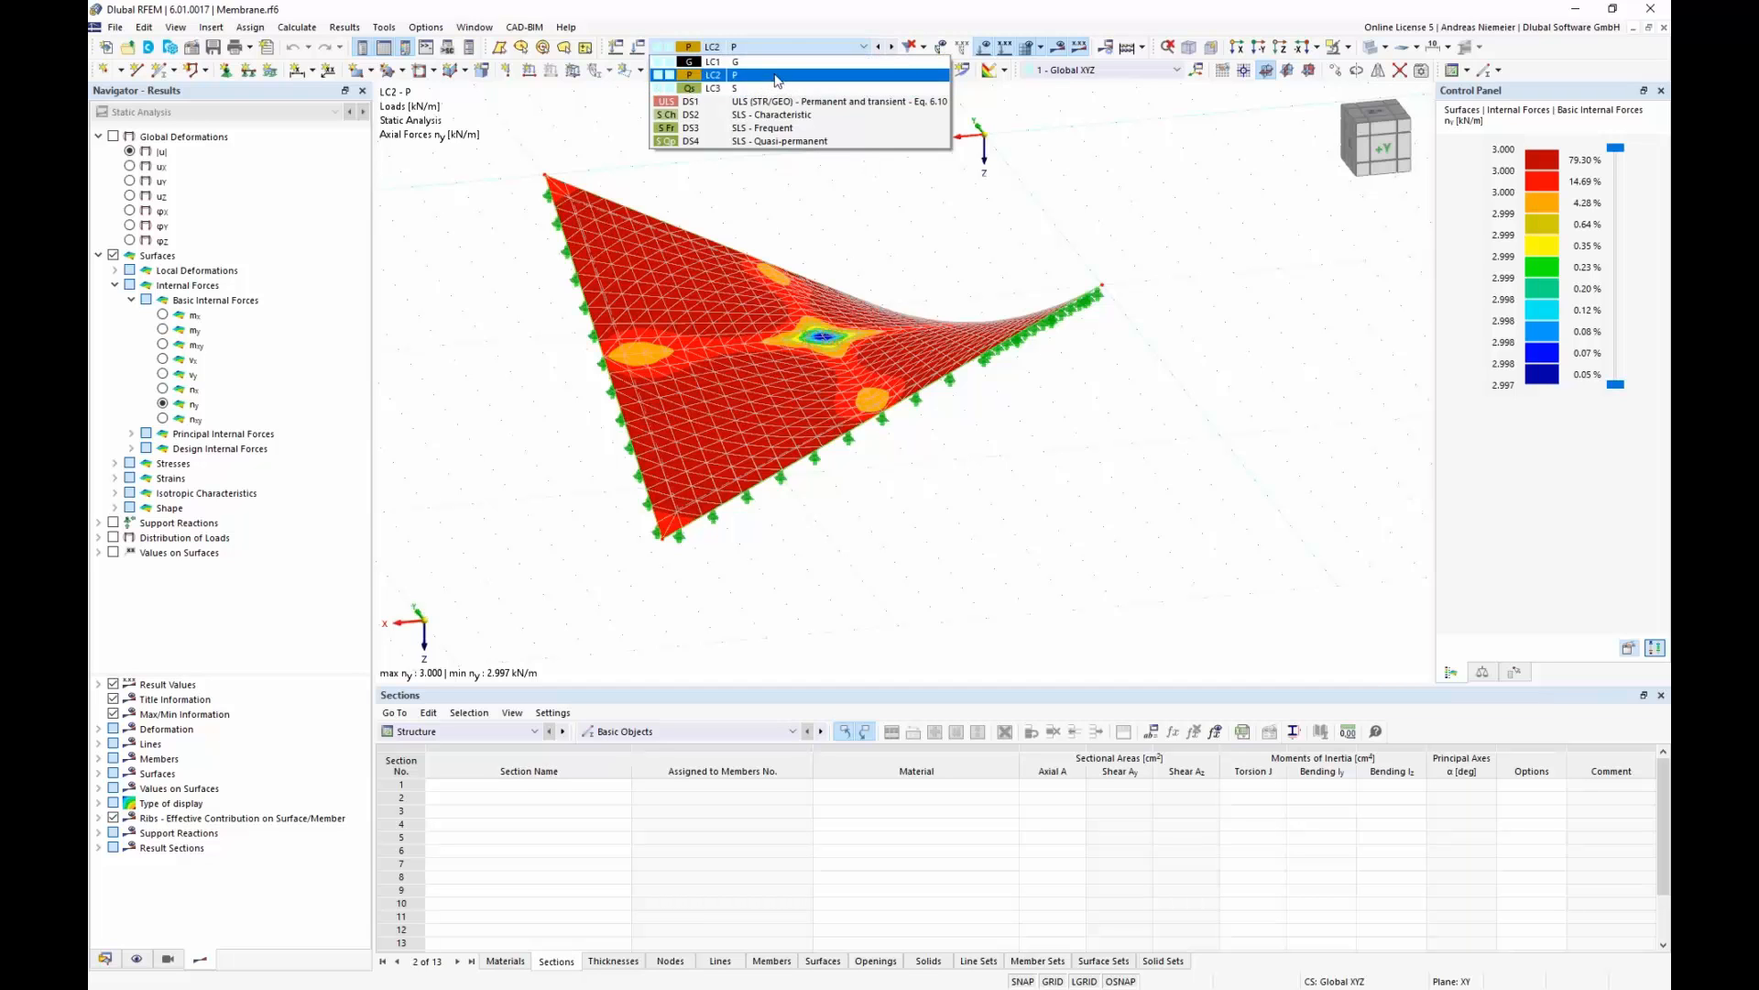
pyautogui.click(775, 77)
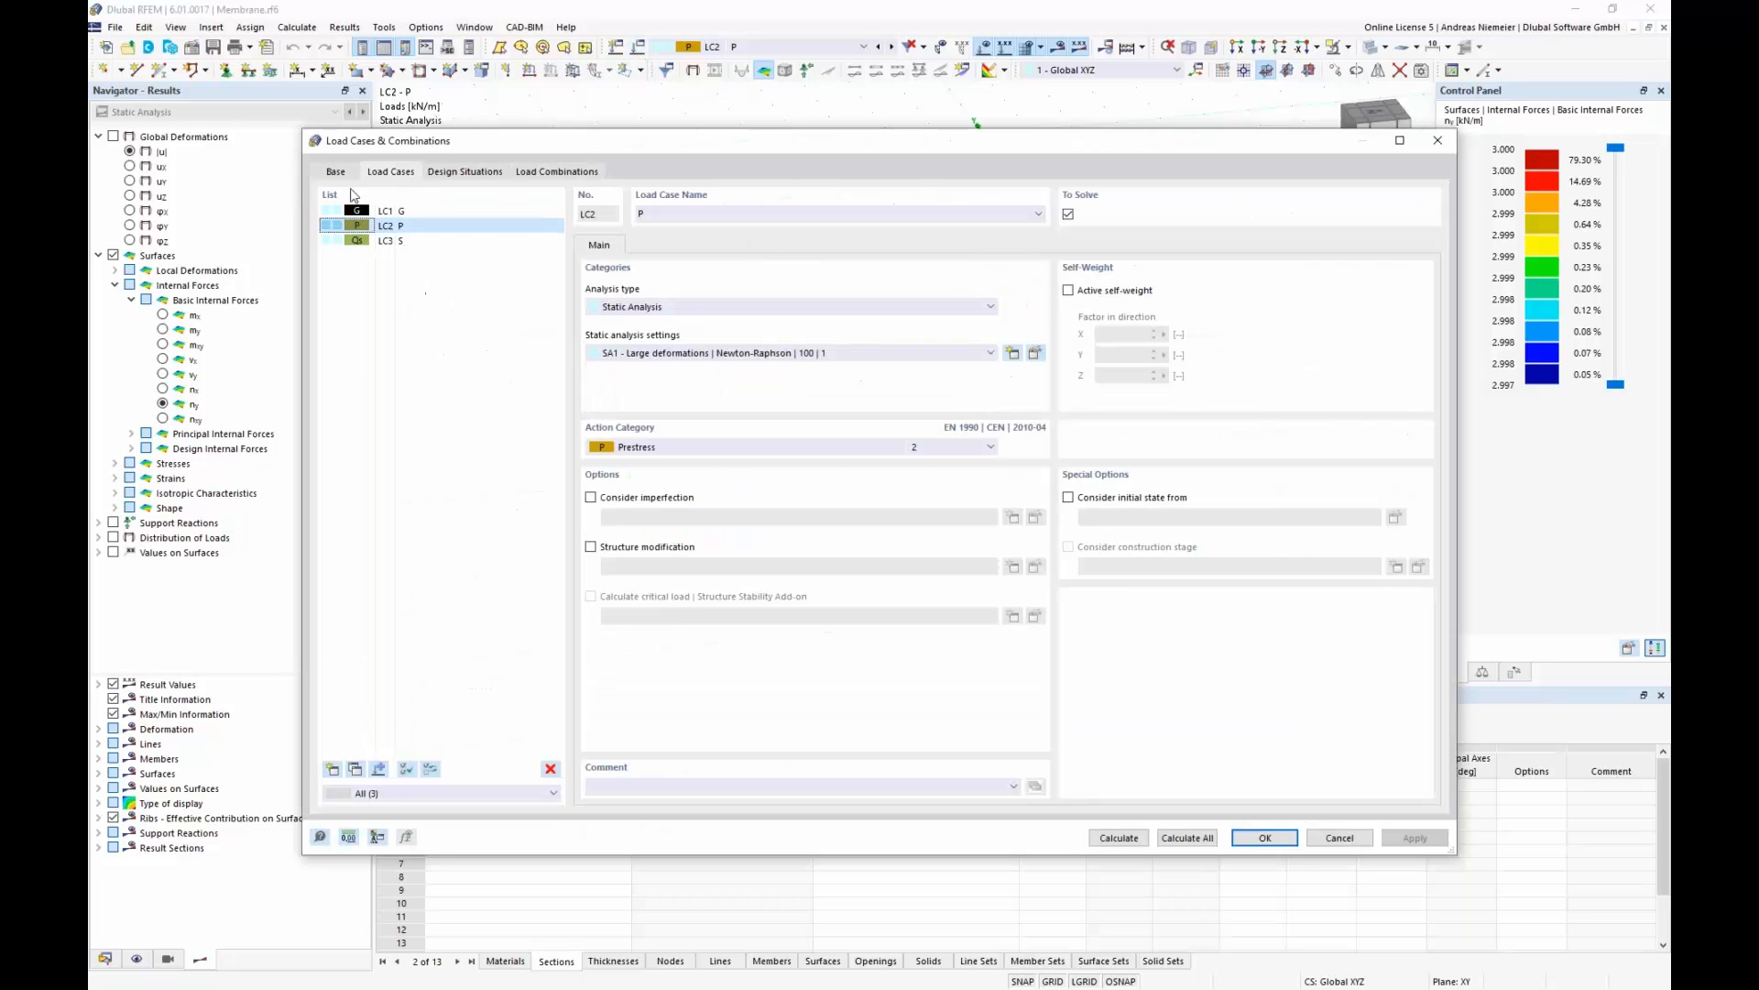
pyautogui.click(337, 172)
pyautogui.click(332, 303)
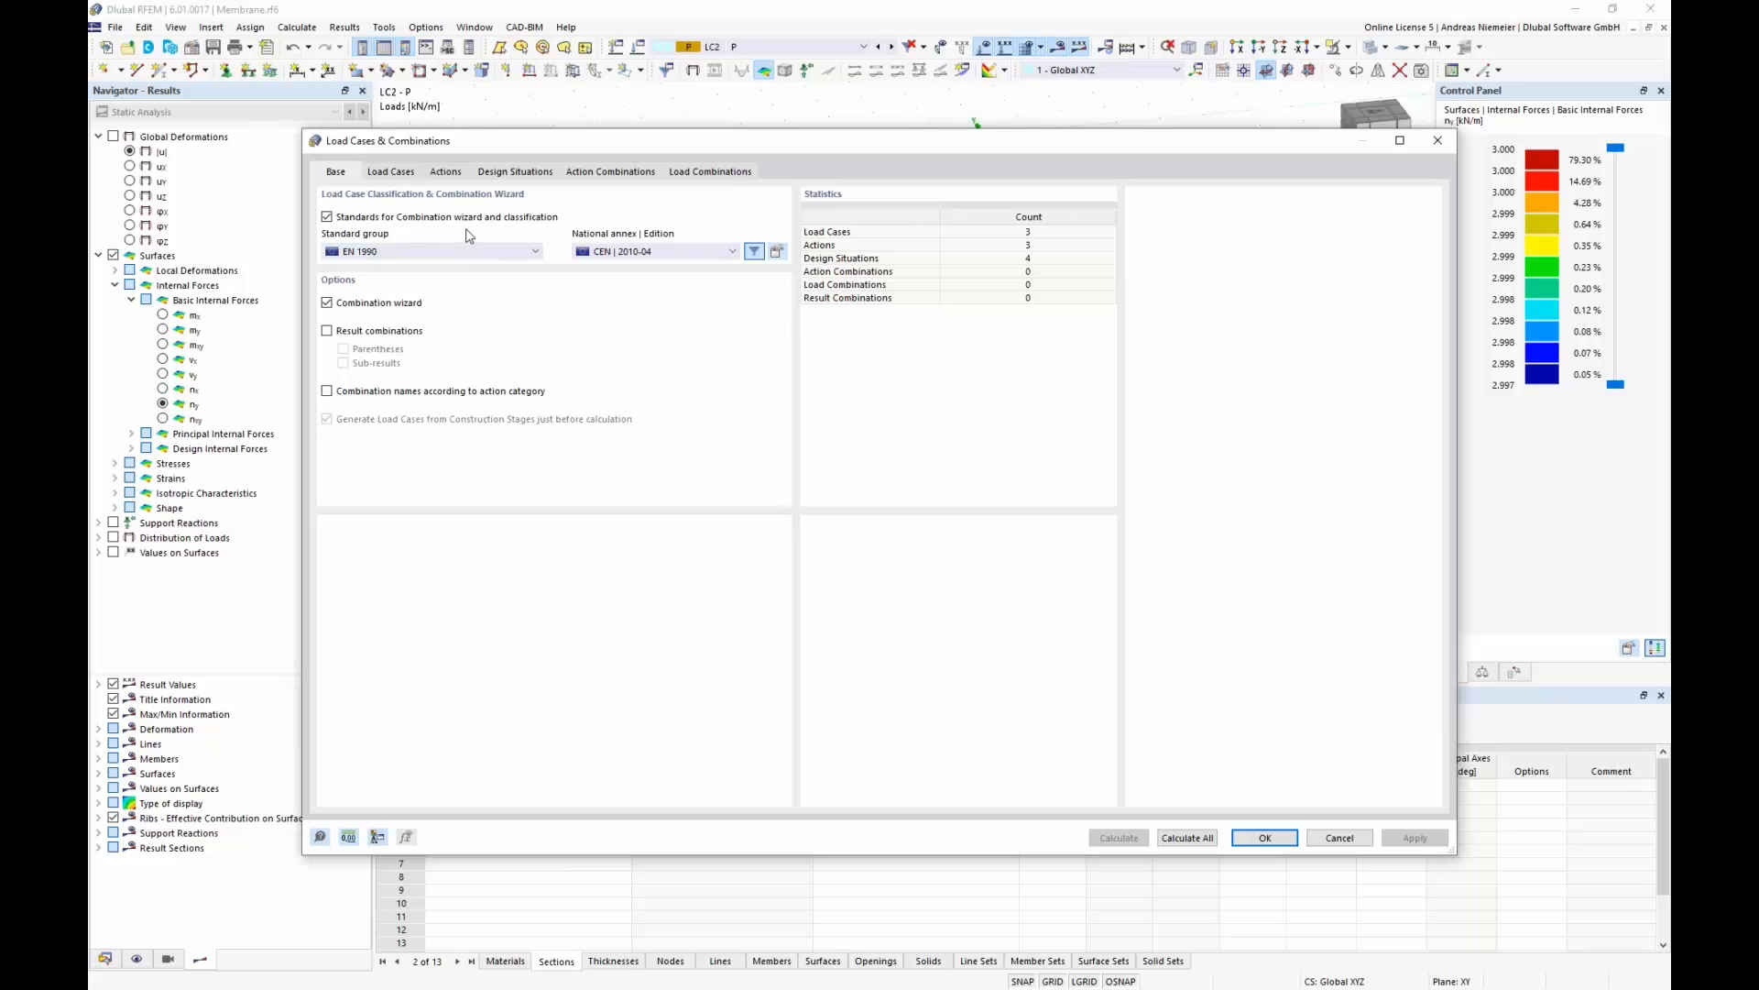
# - Set combination wizard 1, used by the design situations, to consider the initial state from load case LC2 - P
pyautogui.click(493, 174)
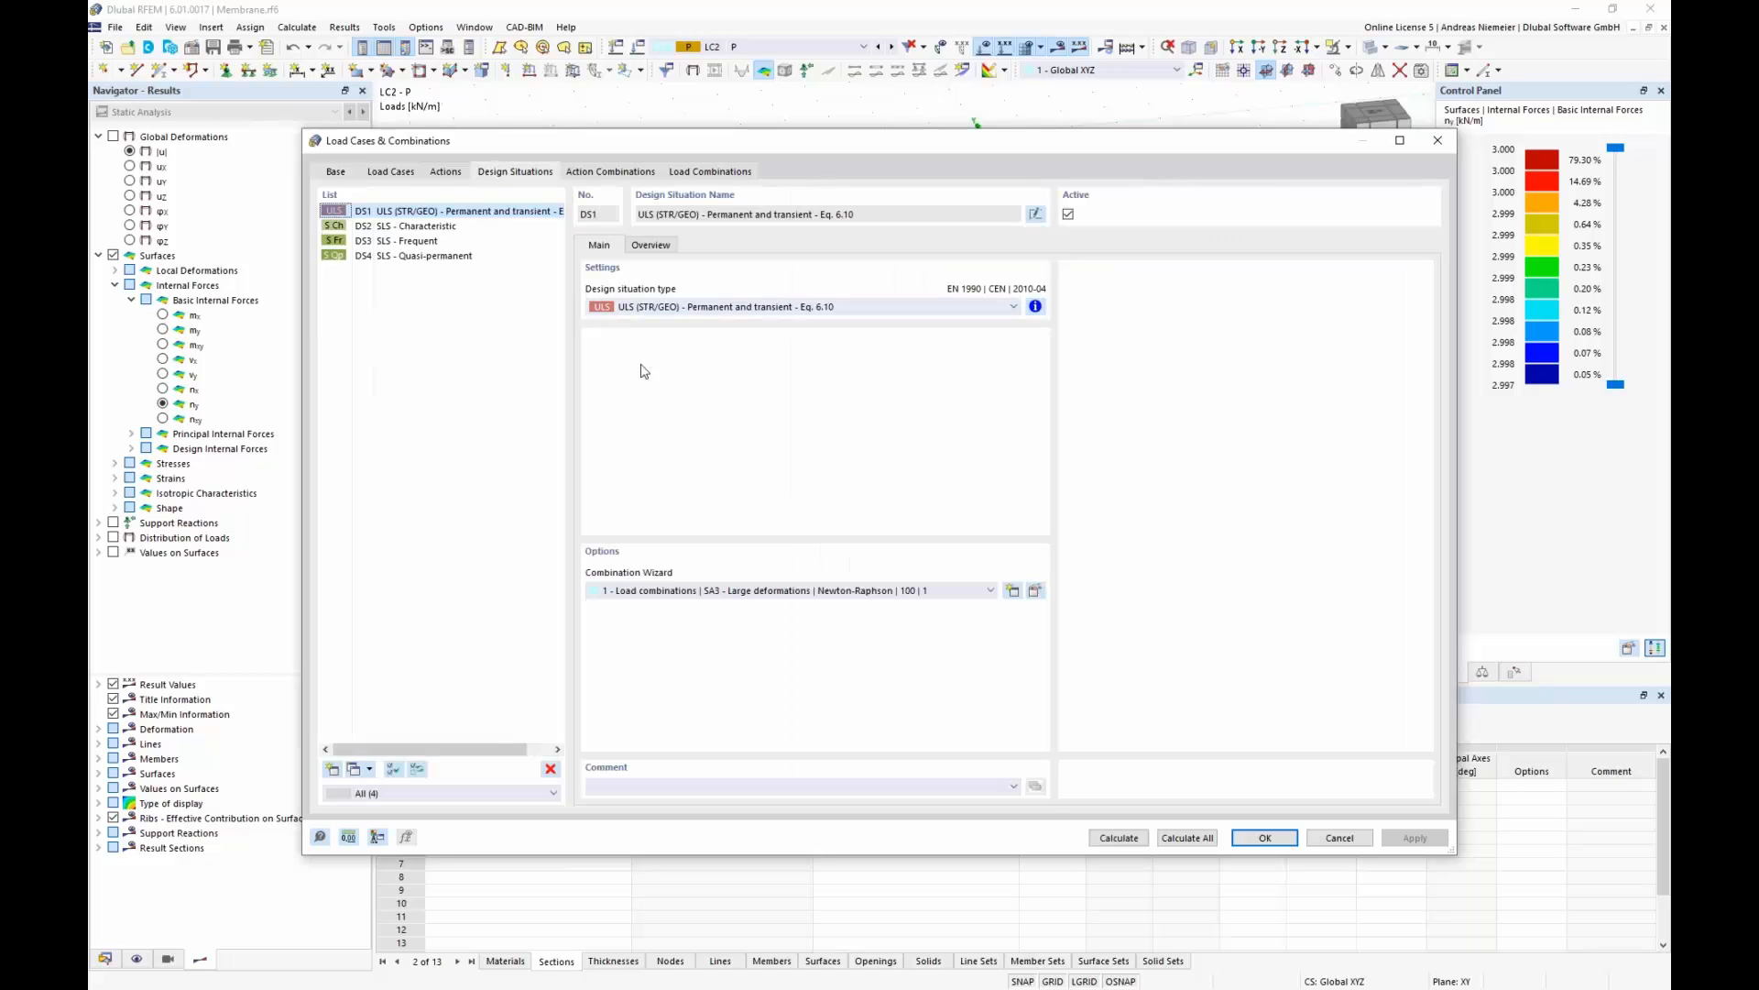
pyautogui.click(1036, 591)
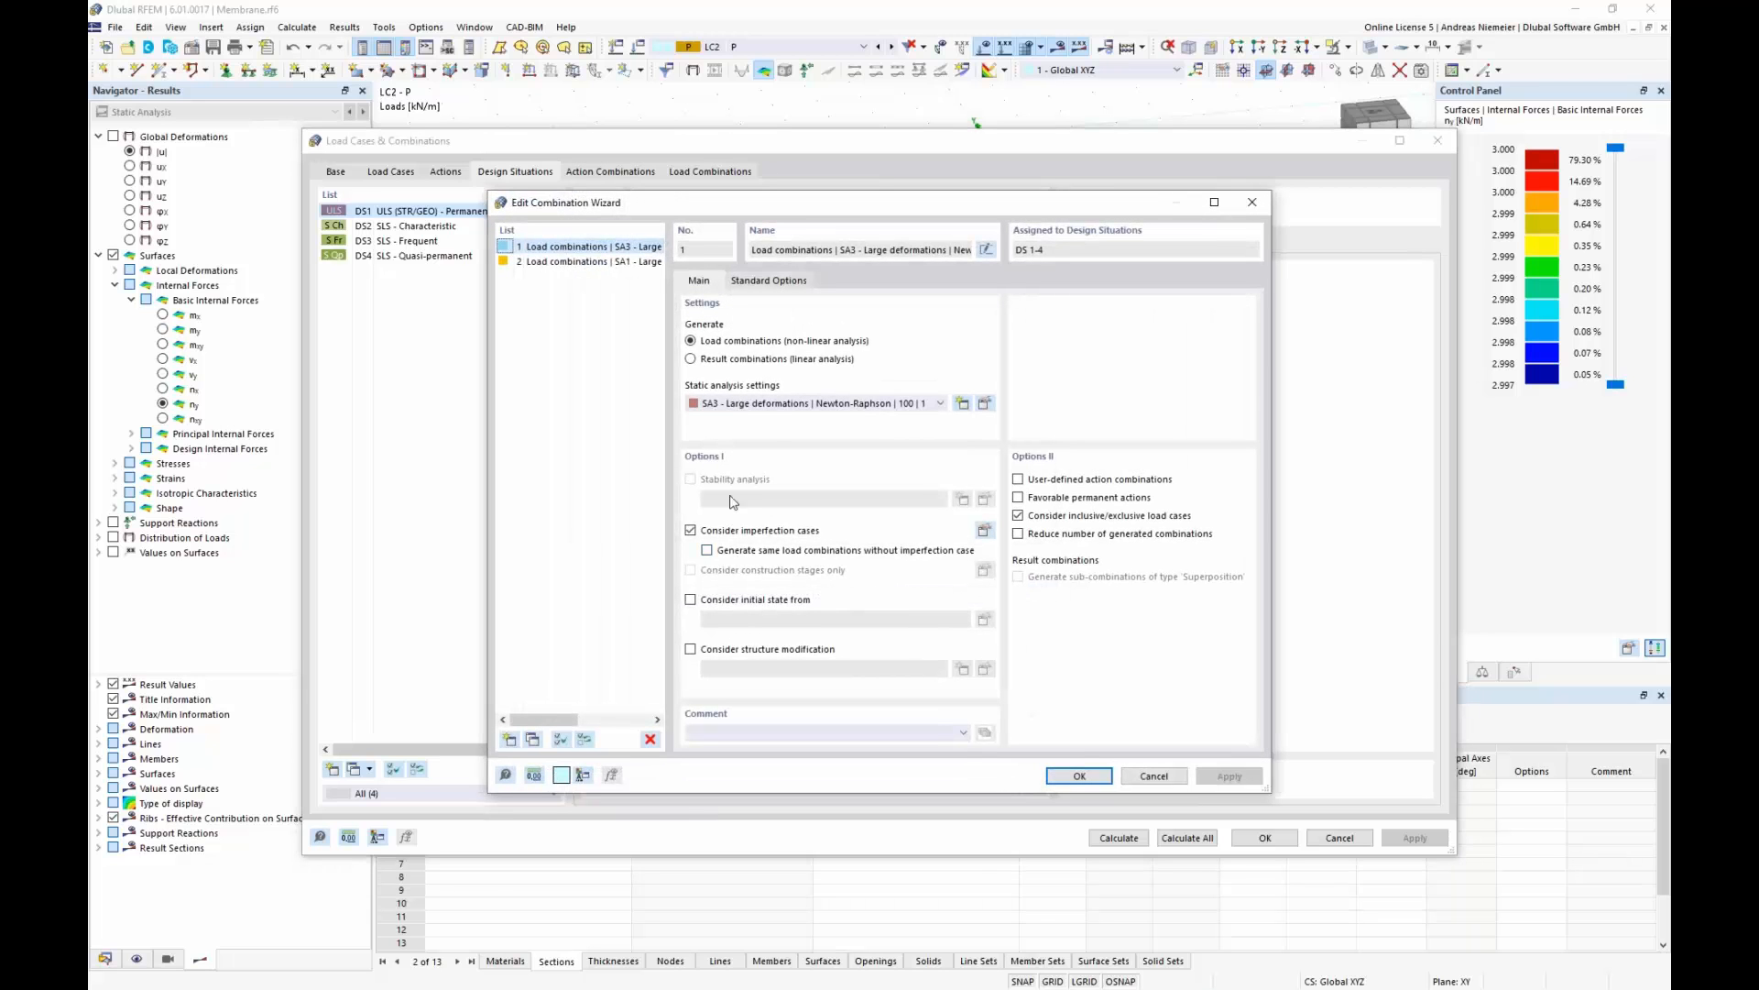
pyautogui.click(758, 601)
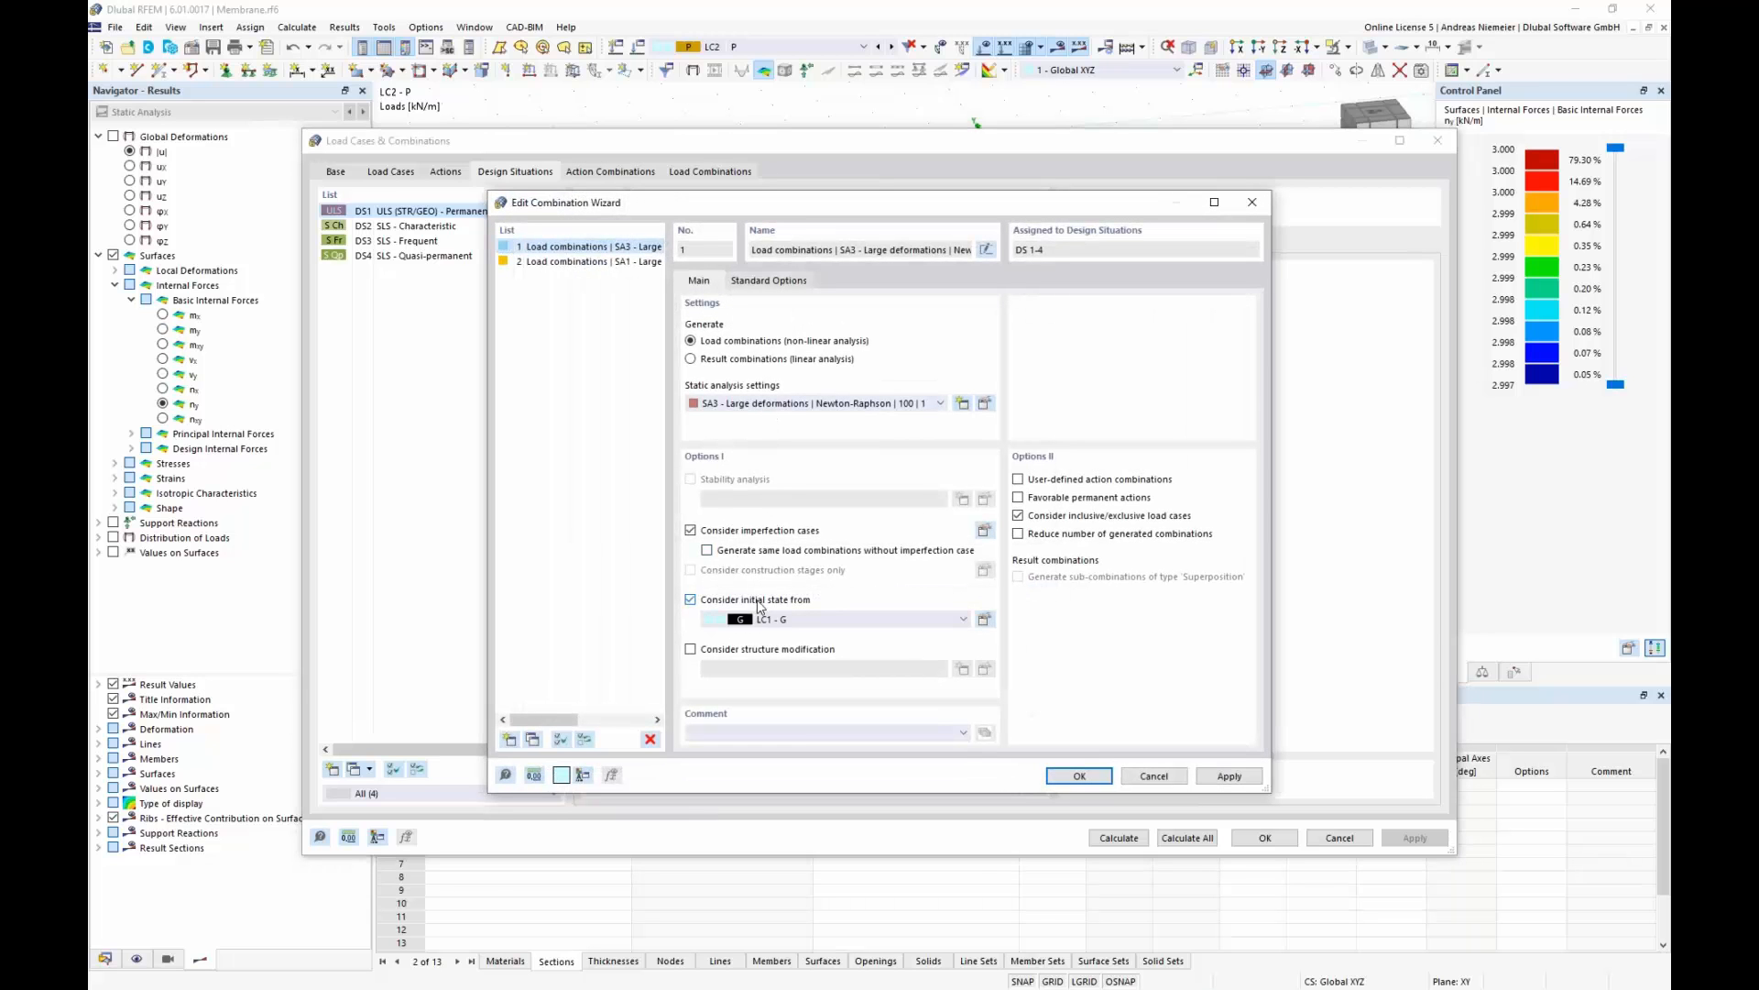
pyautogui.click(777, 621)
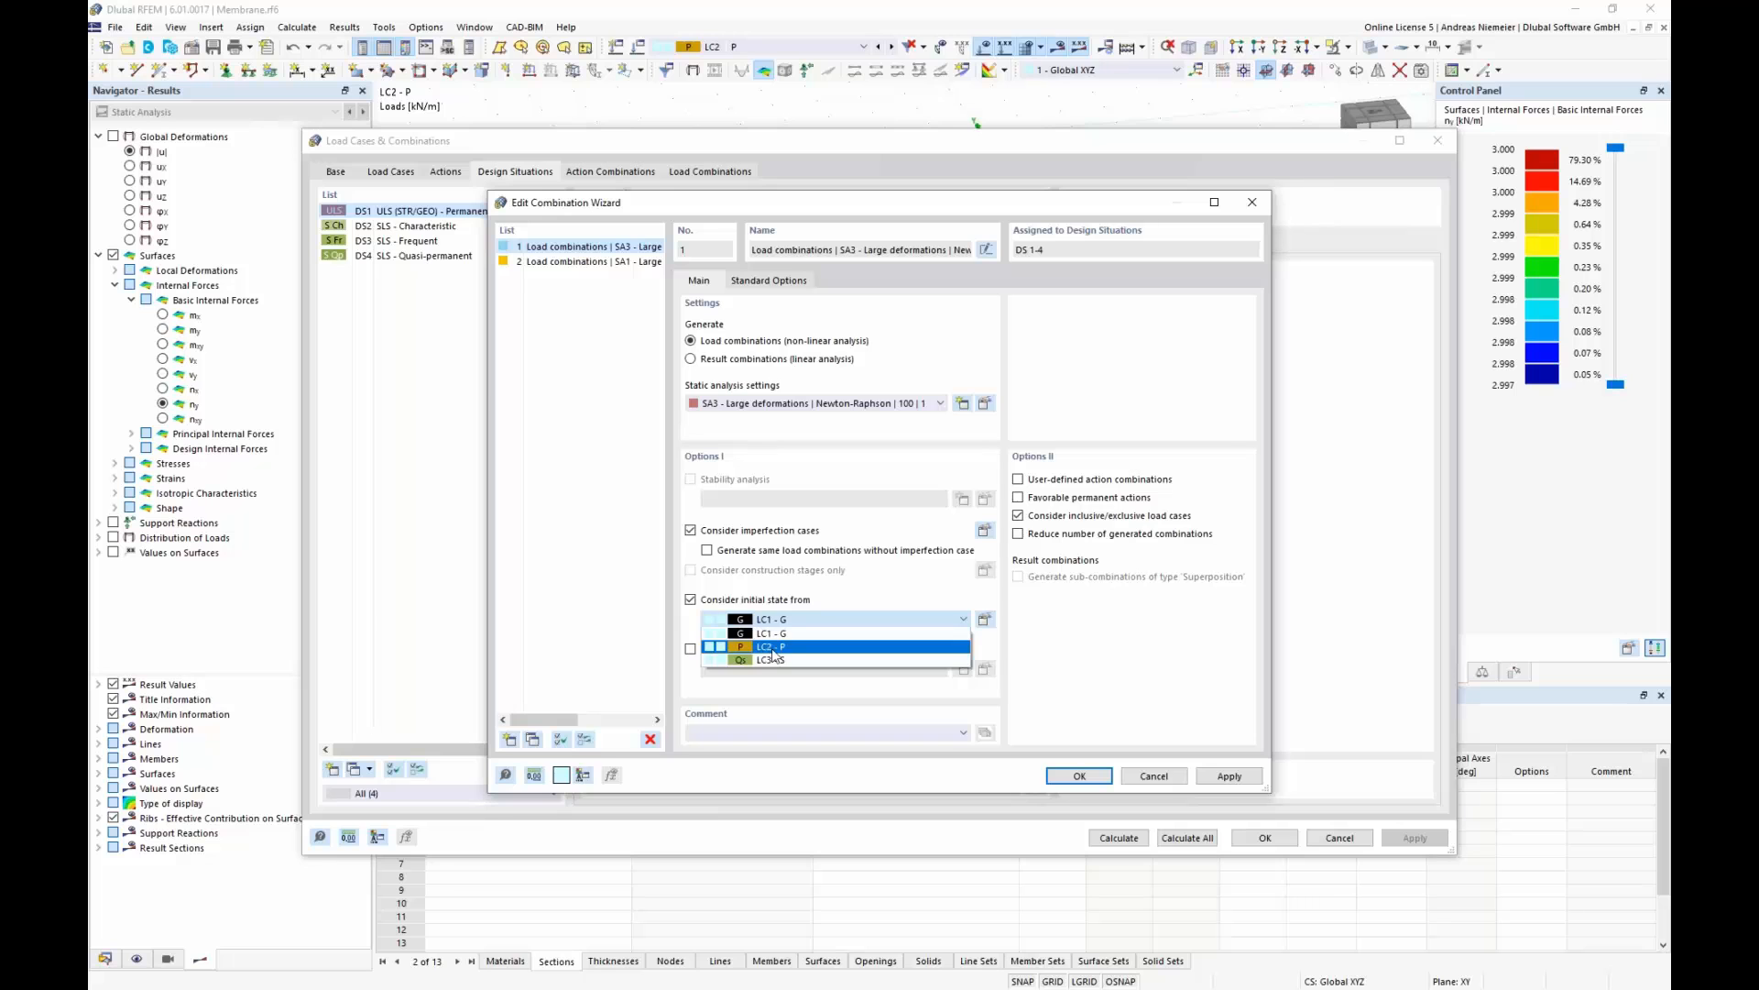
pyautogui.click(774, 648)
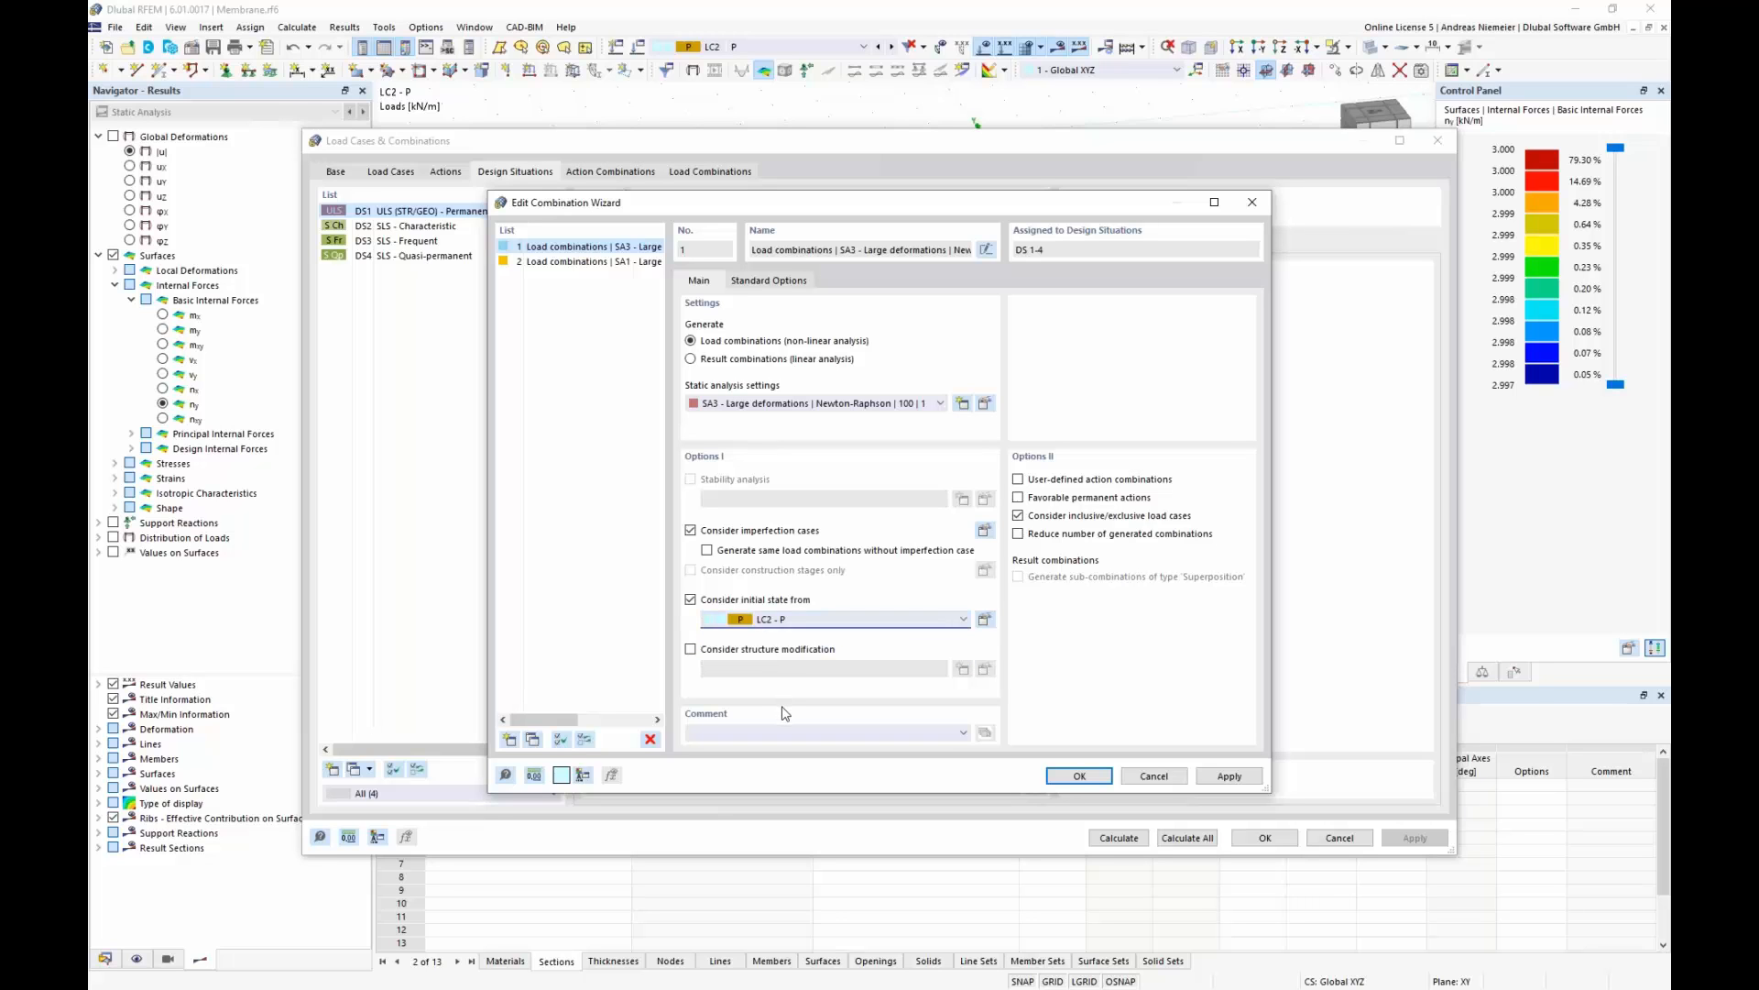
pyautogui.click(1080, 777)
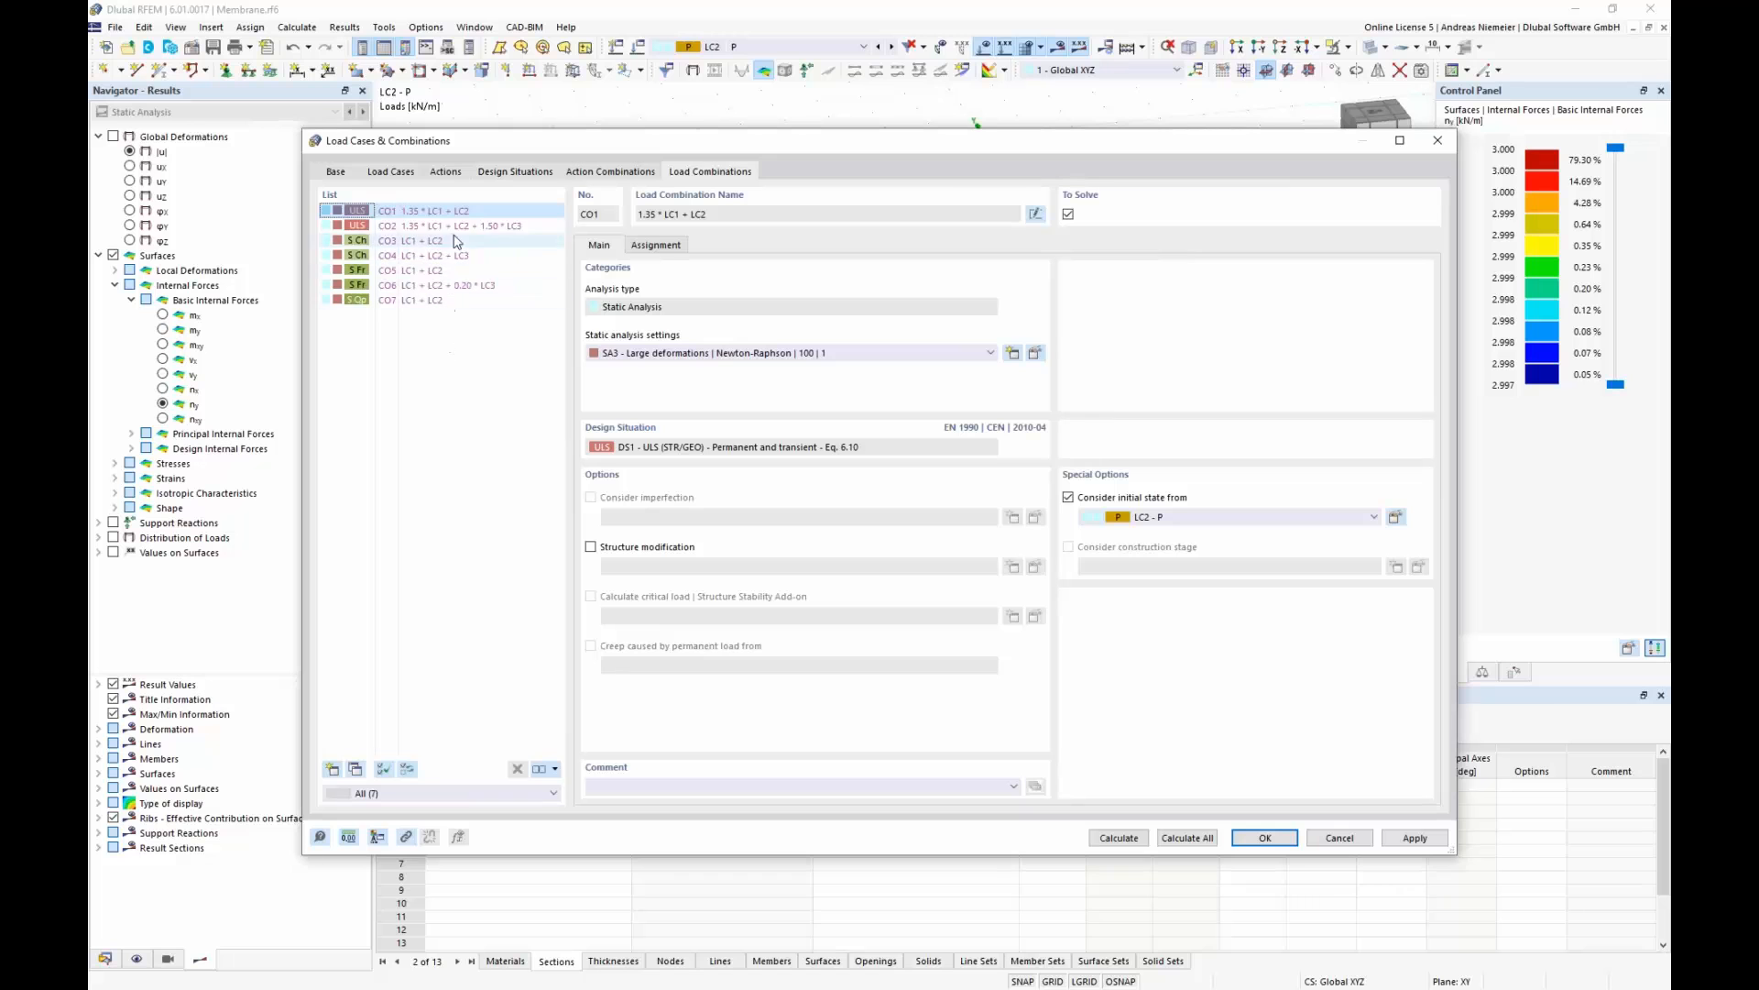
# - Check the initial state setting of load combinations CO2, CO4 and CO7, and calculate all load cases and combinations
pyautogui.click(447, 225)
pyautogui.click(448, 256)
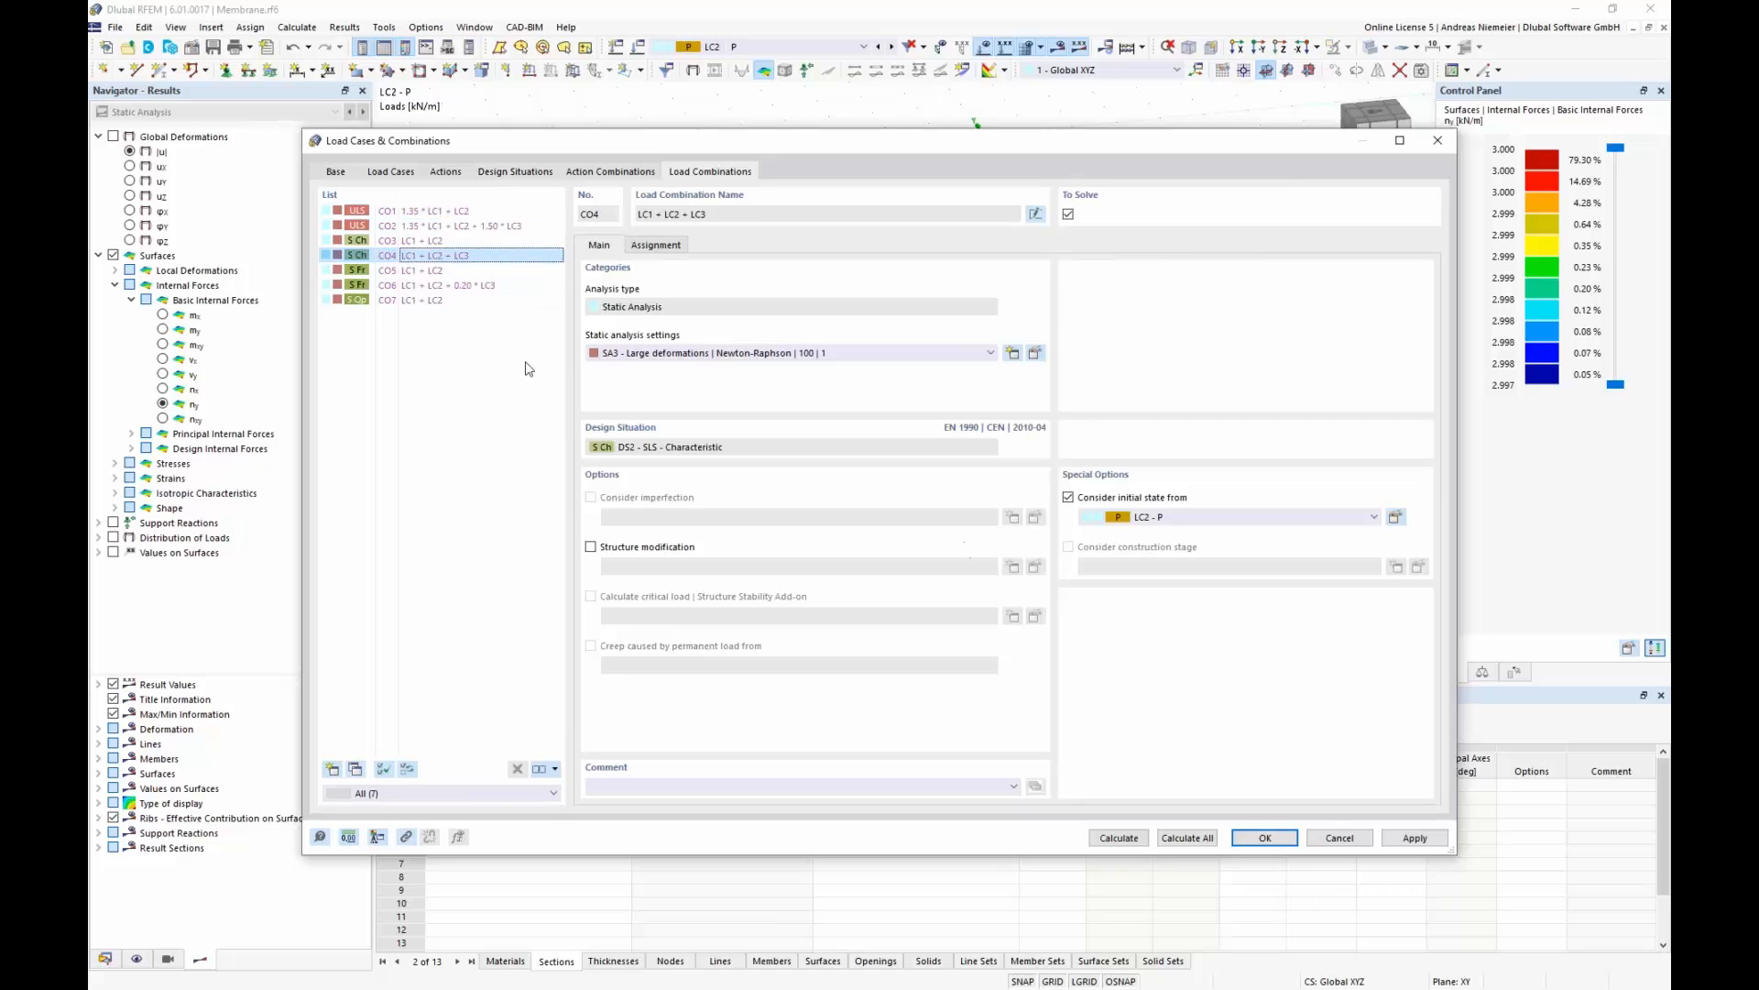
pyautogui.click(431, 299)
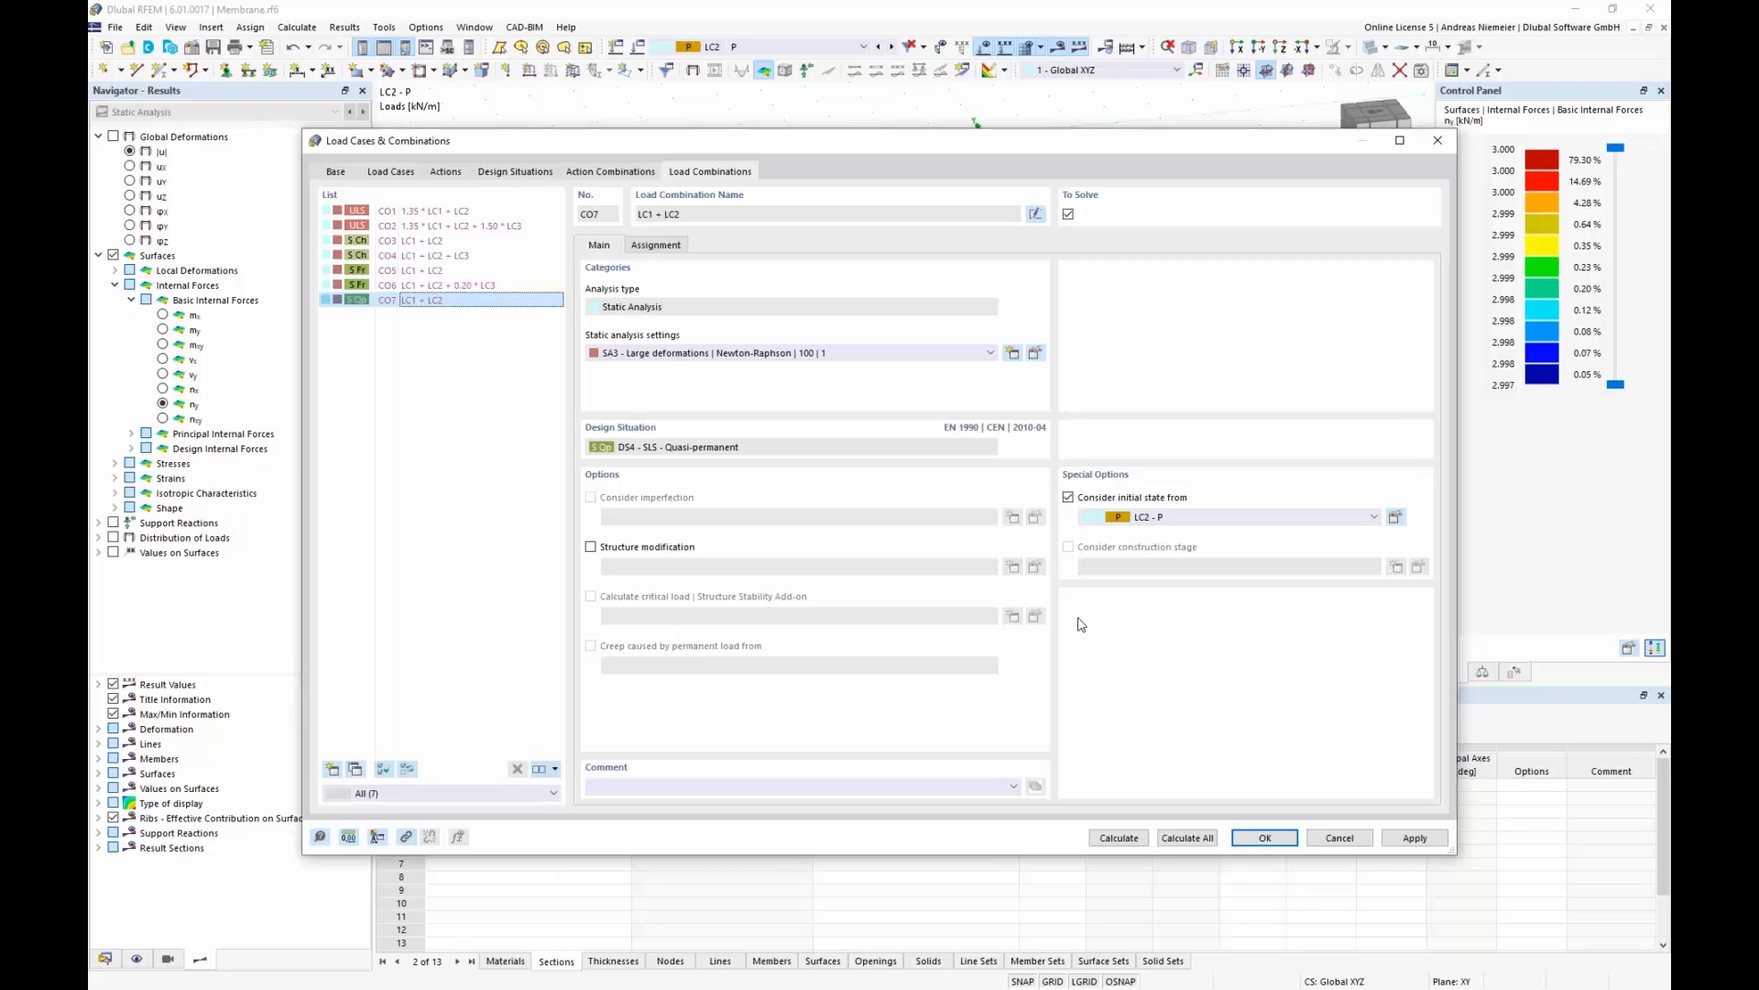
pyautogui.click(1187, 837)
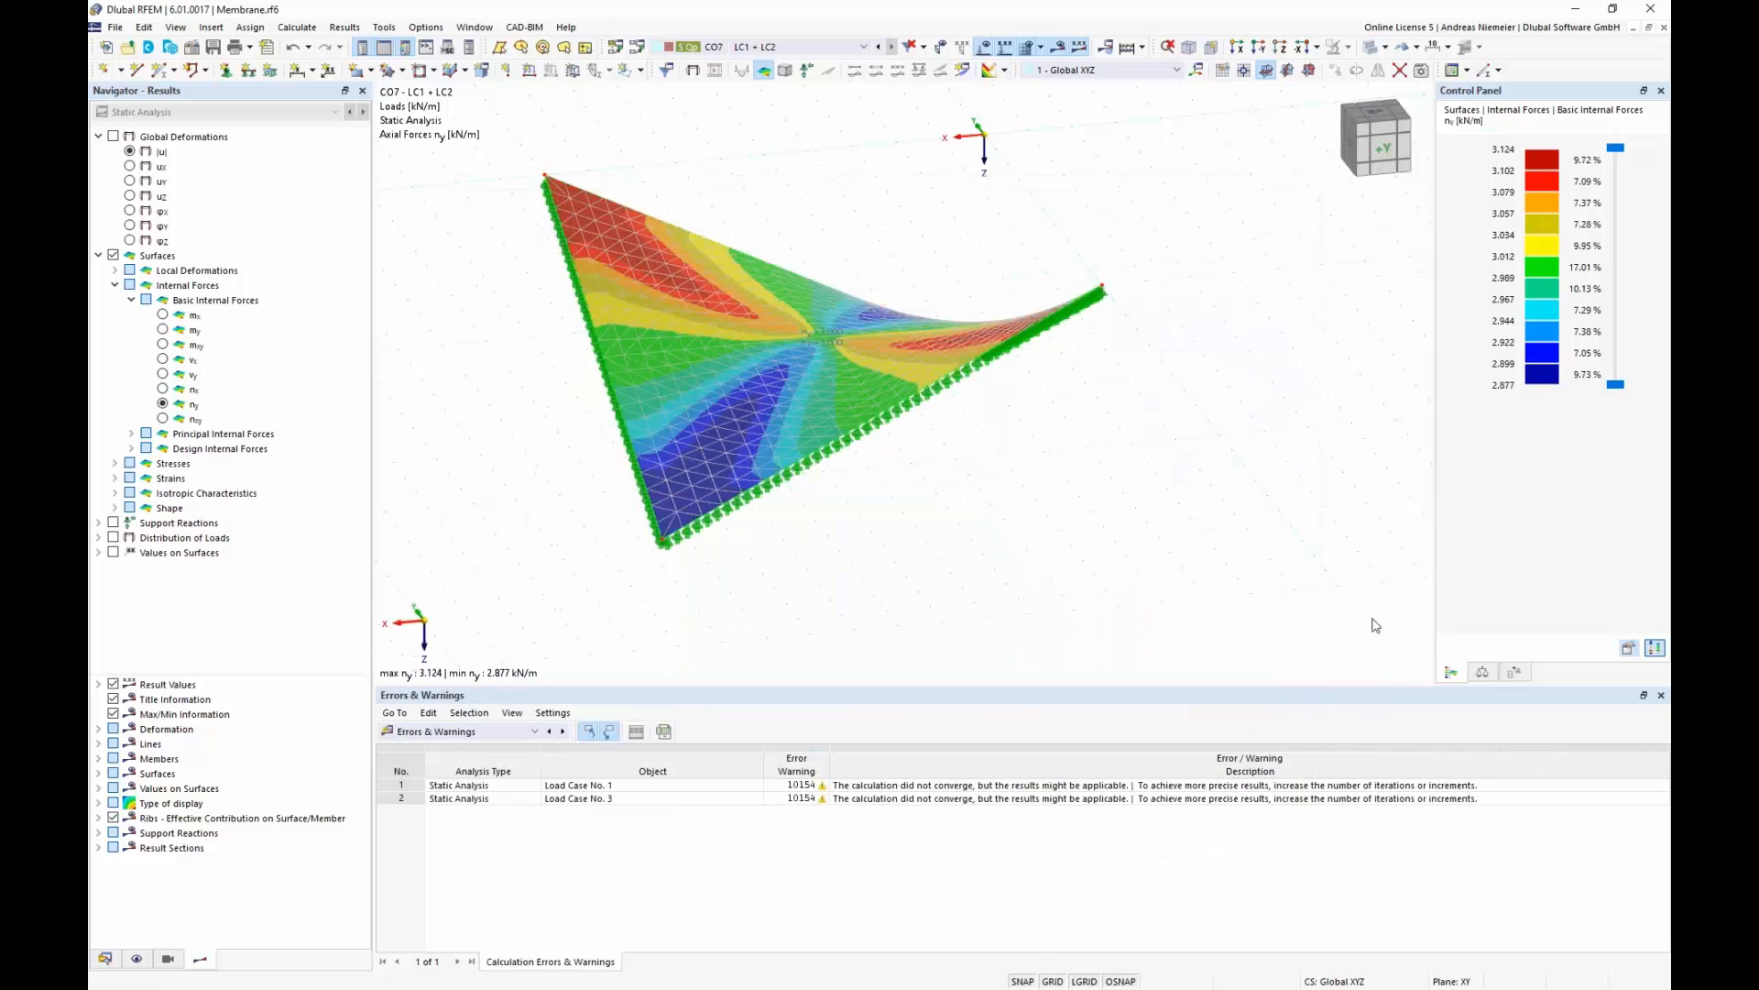
# - Compare the membrane's axial forces ny for load combinations CO5 "LC1 + LC2" and CO6 "LC1 + LC2 + 0.20 * LC3"
pyautogui.keyDown('ctrl'); pyautogui.moveTo(528, 533); pyautogui.dragTo(617, 492, button='middle'); pyautogui.keyUp('ctrl')
pyautogui.click(797, 47)
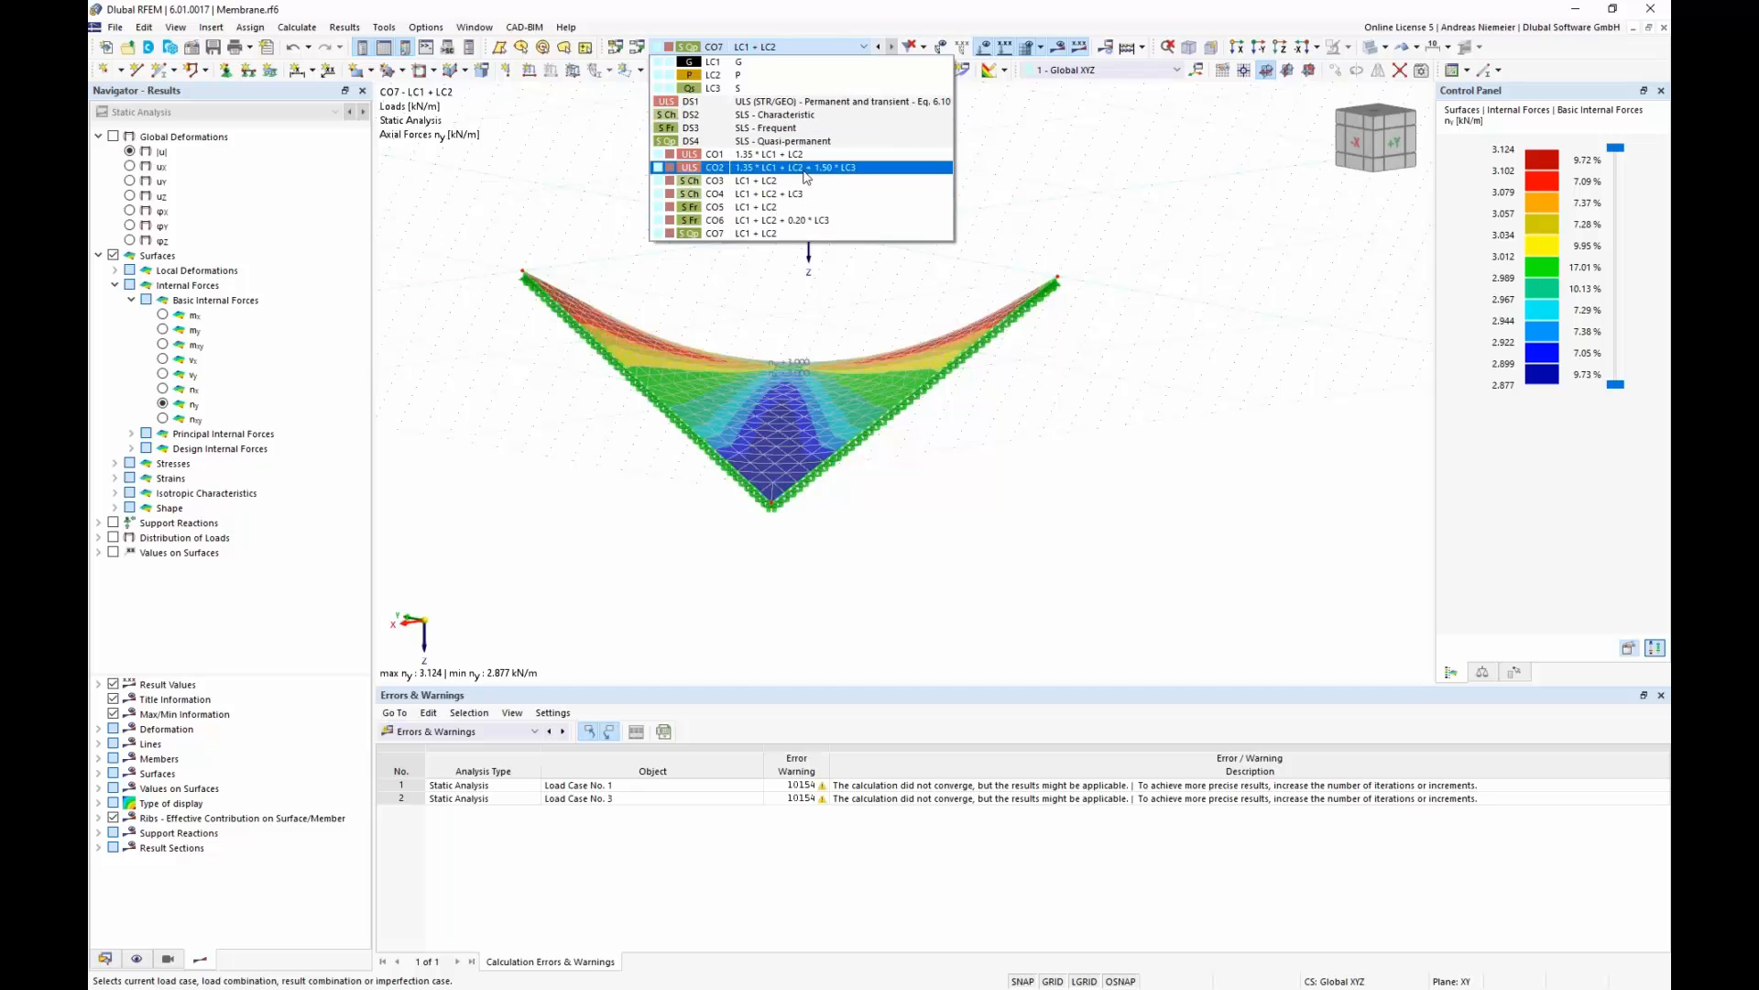
pyautogui.click(803, 210)
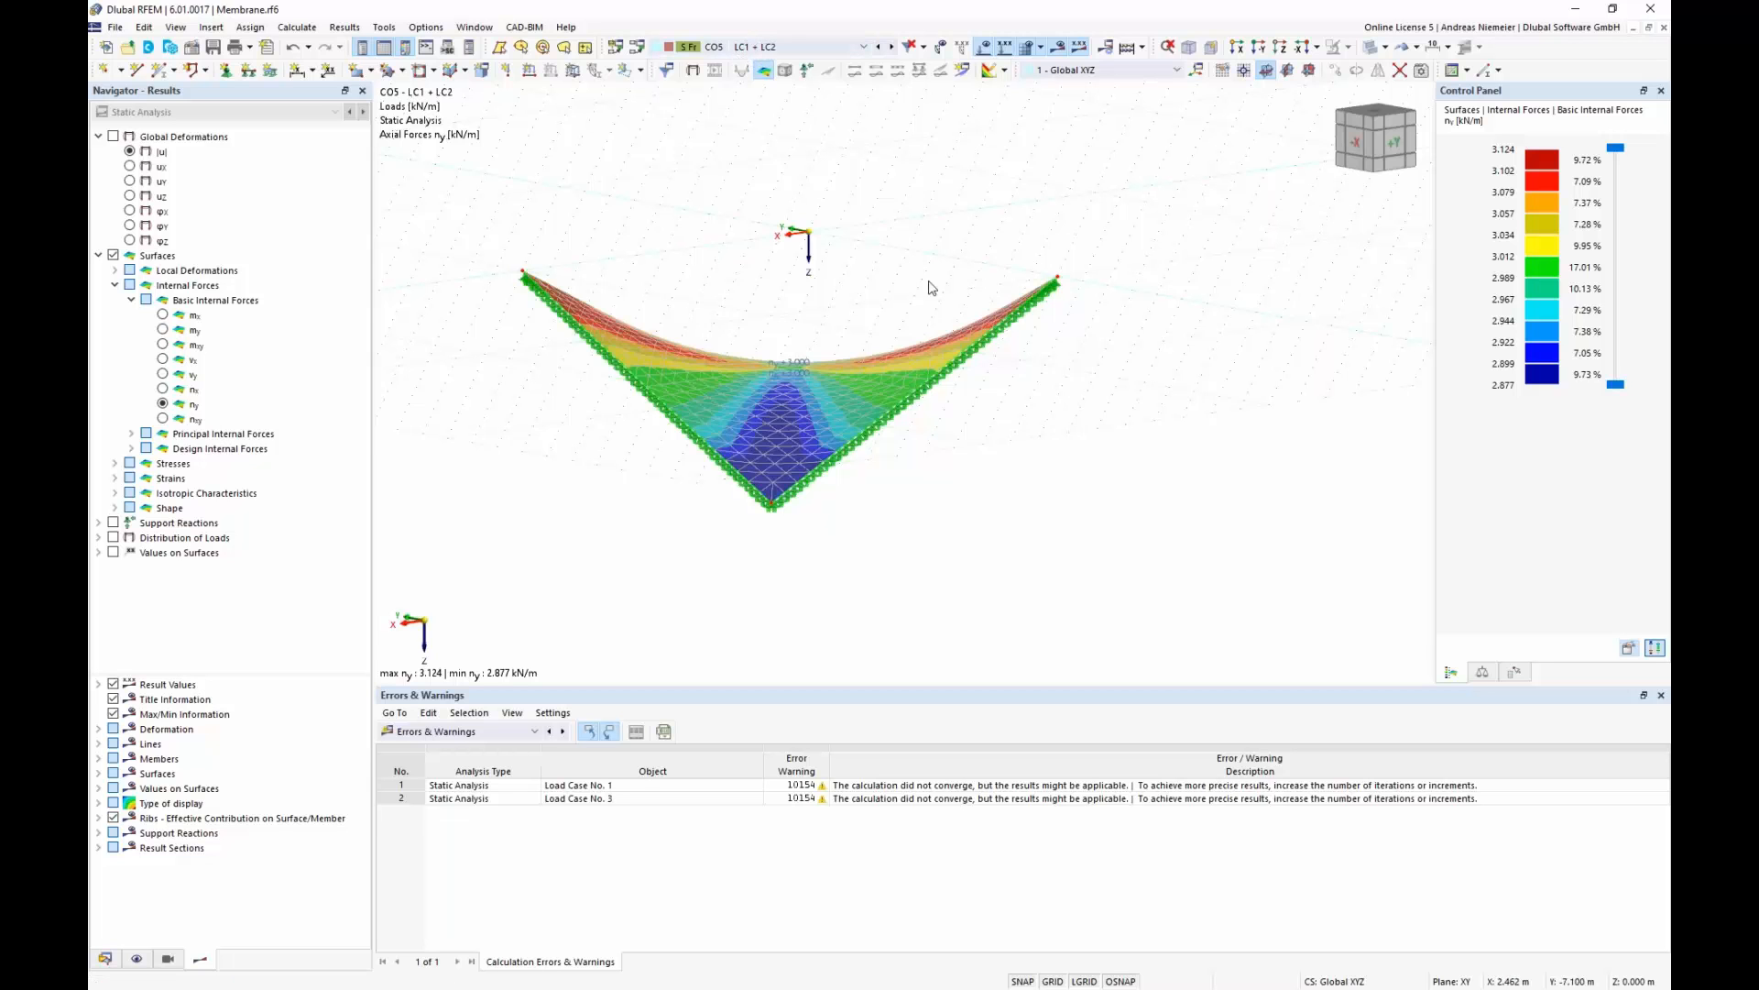
pyautogui.keyDown('ctrl'); pyautogui.moveTo(930, 283); pyautogui.dragTo(898, 284, button='middle'); pyautogui.keyUp('ctrl')
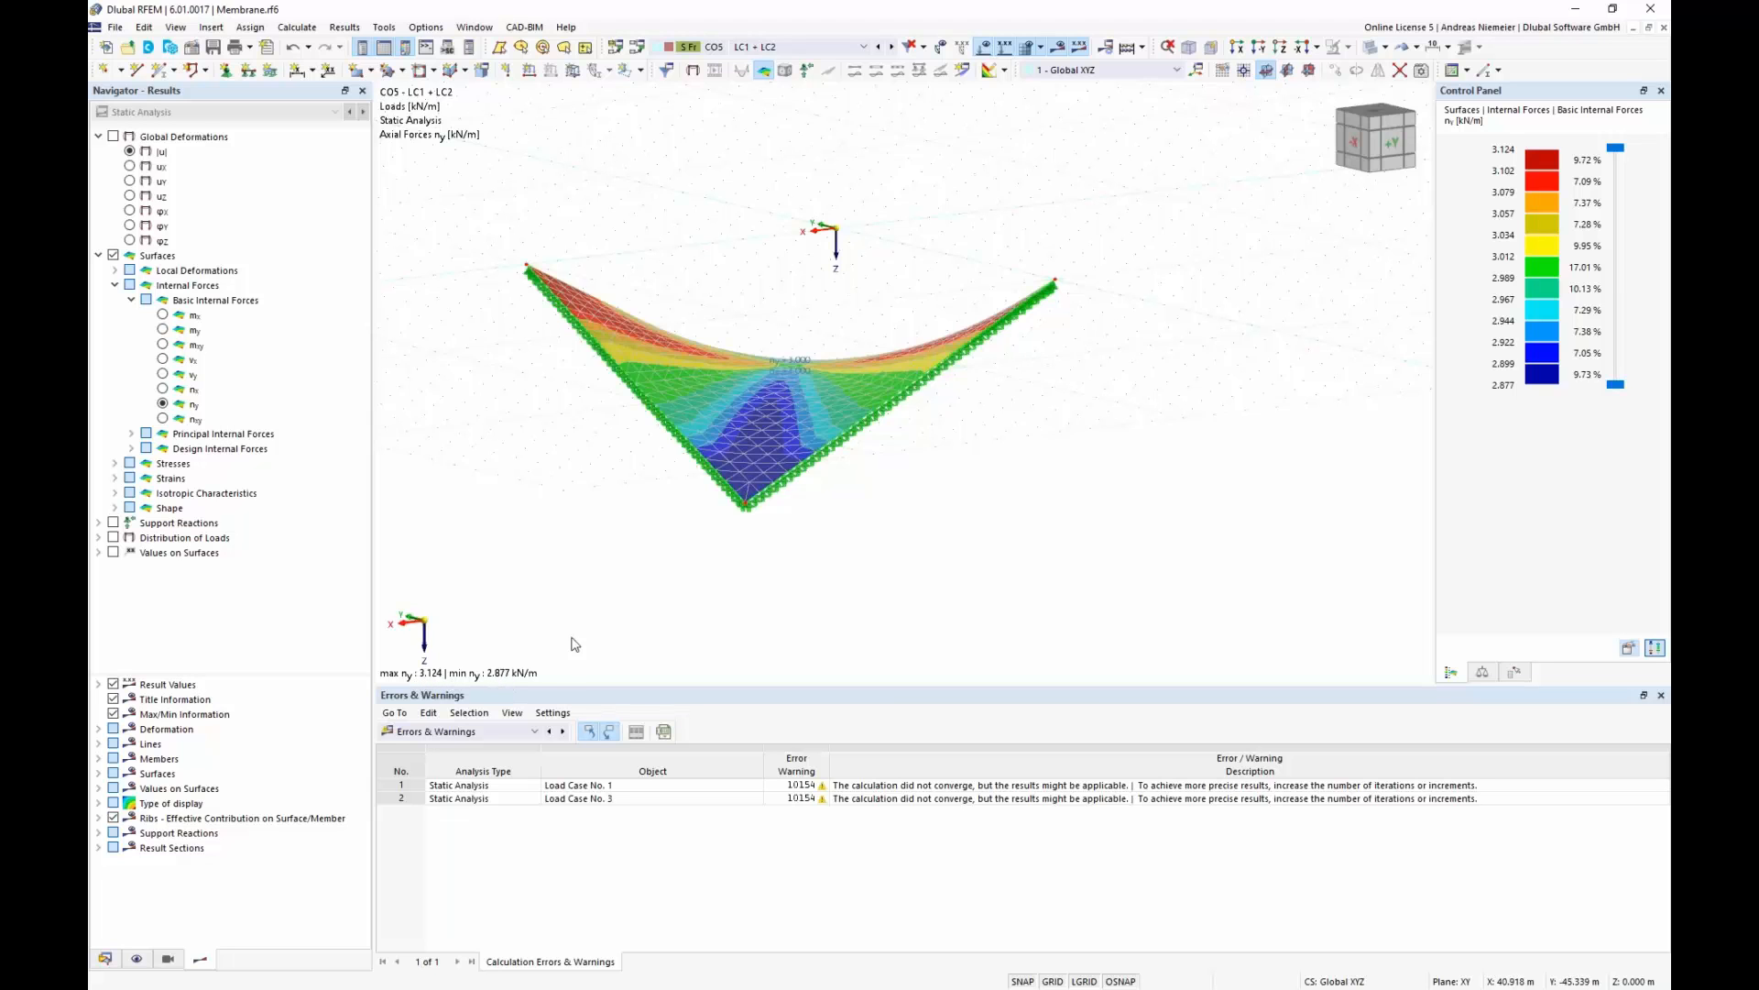
pyautogui.click(805, 47)
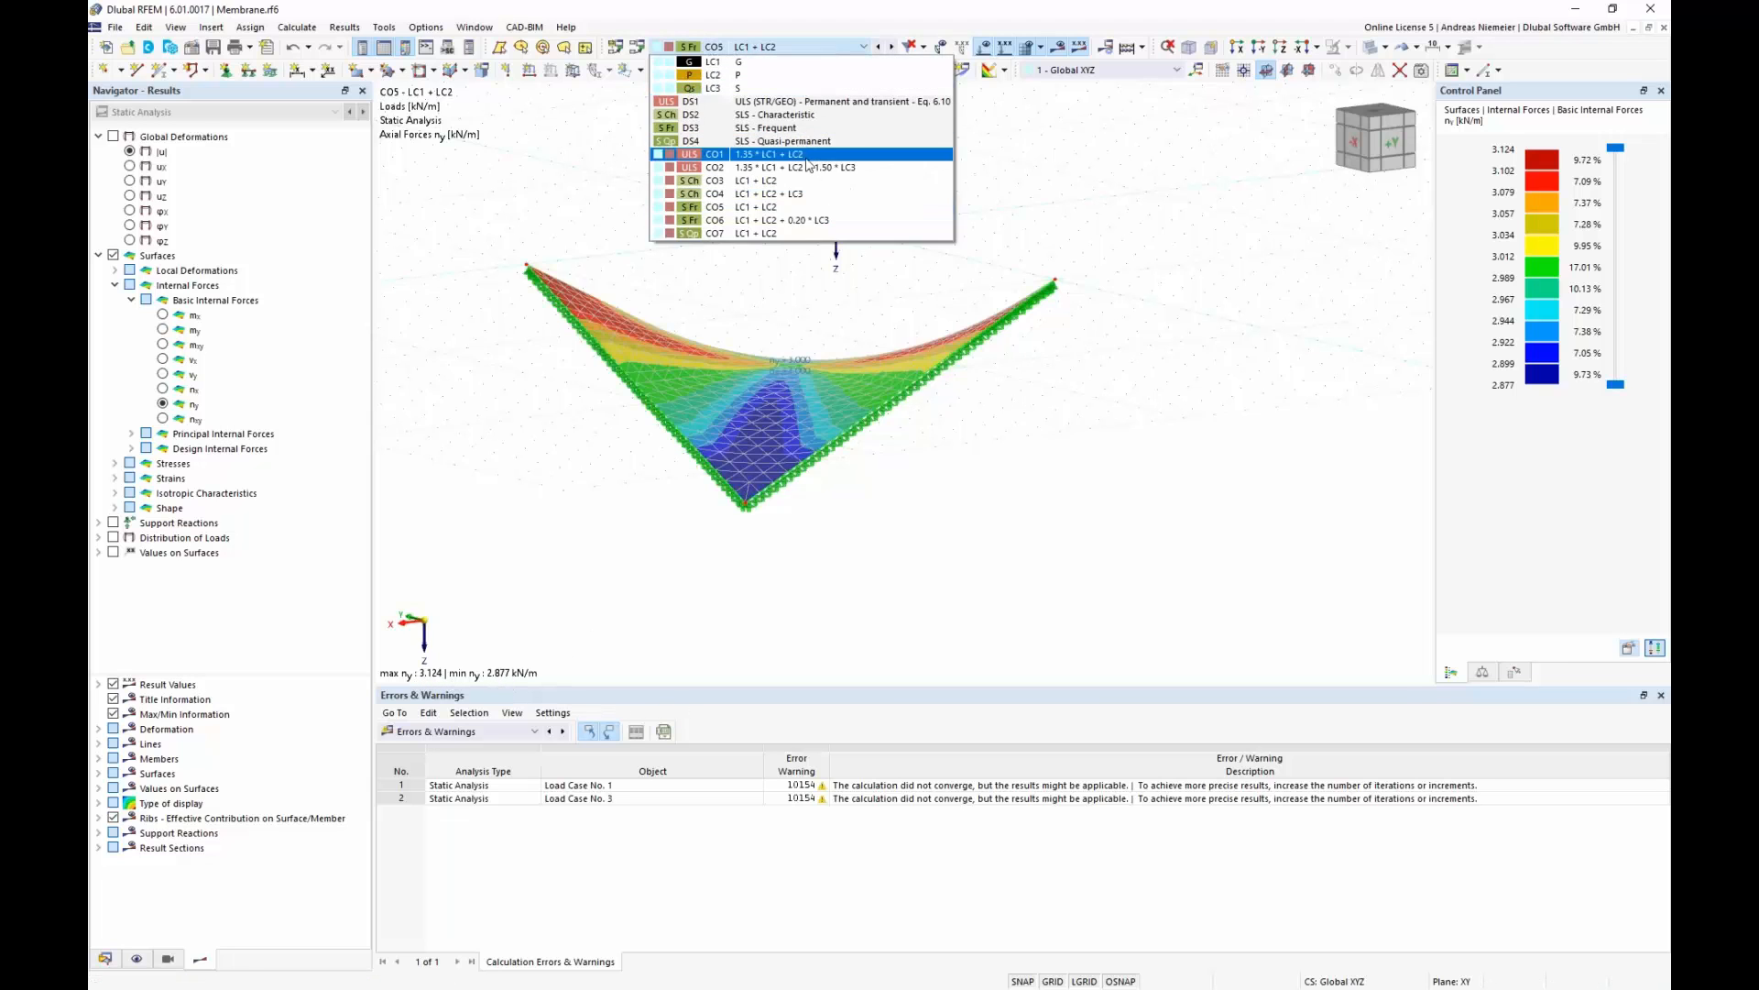
pyautogui.click(811, 198)
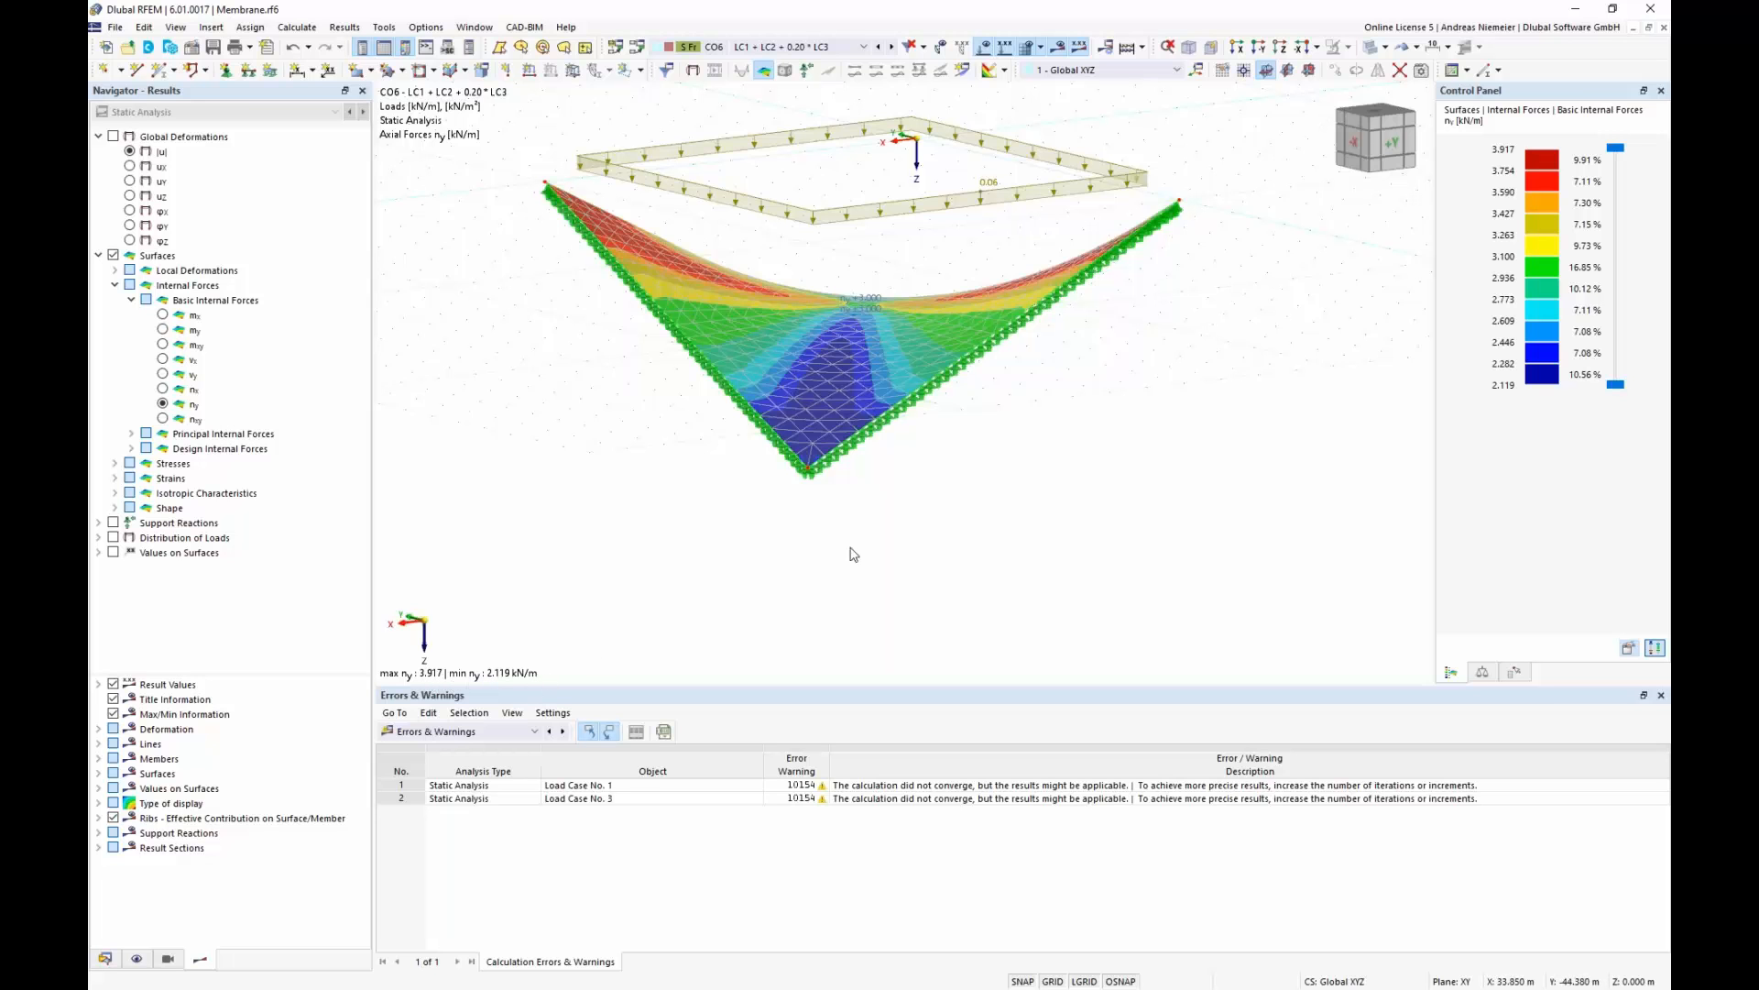
pyautogui.keyDown('ctrl'); pyautogui.moveTo(857, 550); pyautogui.dragTo(867, 479, button='middle'); pyautogui.keyUp('ctrl')
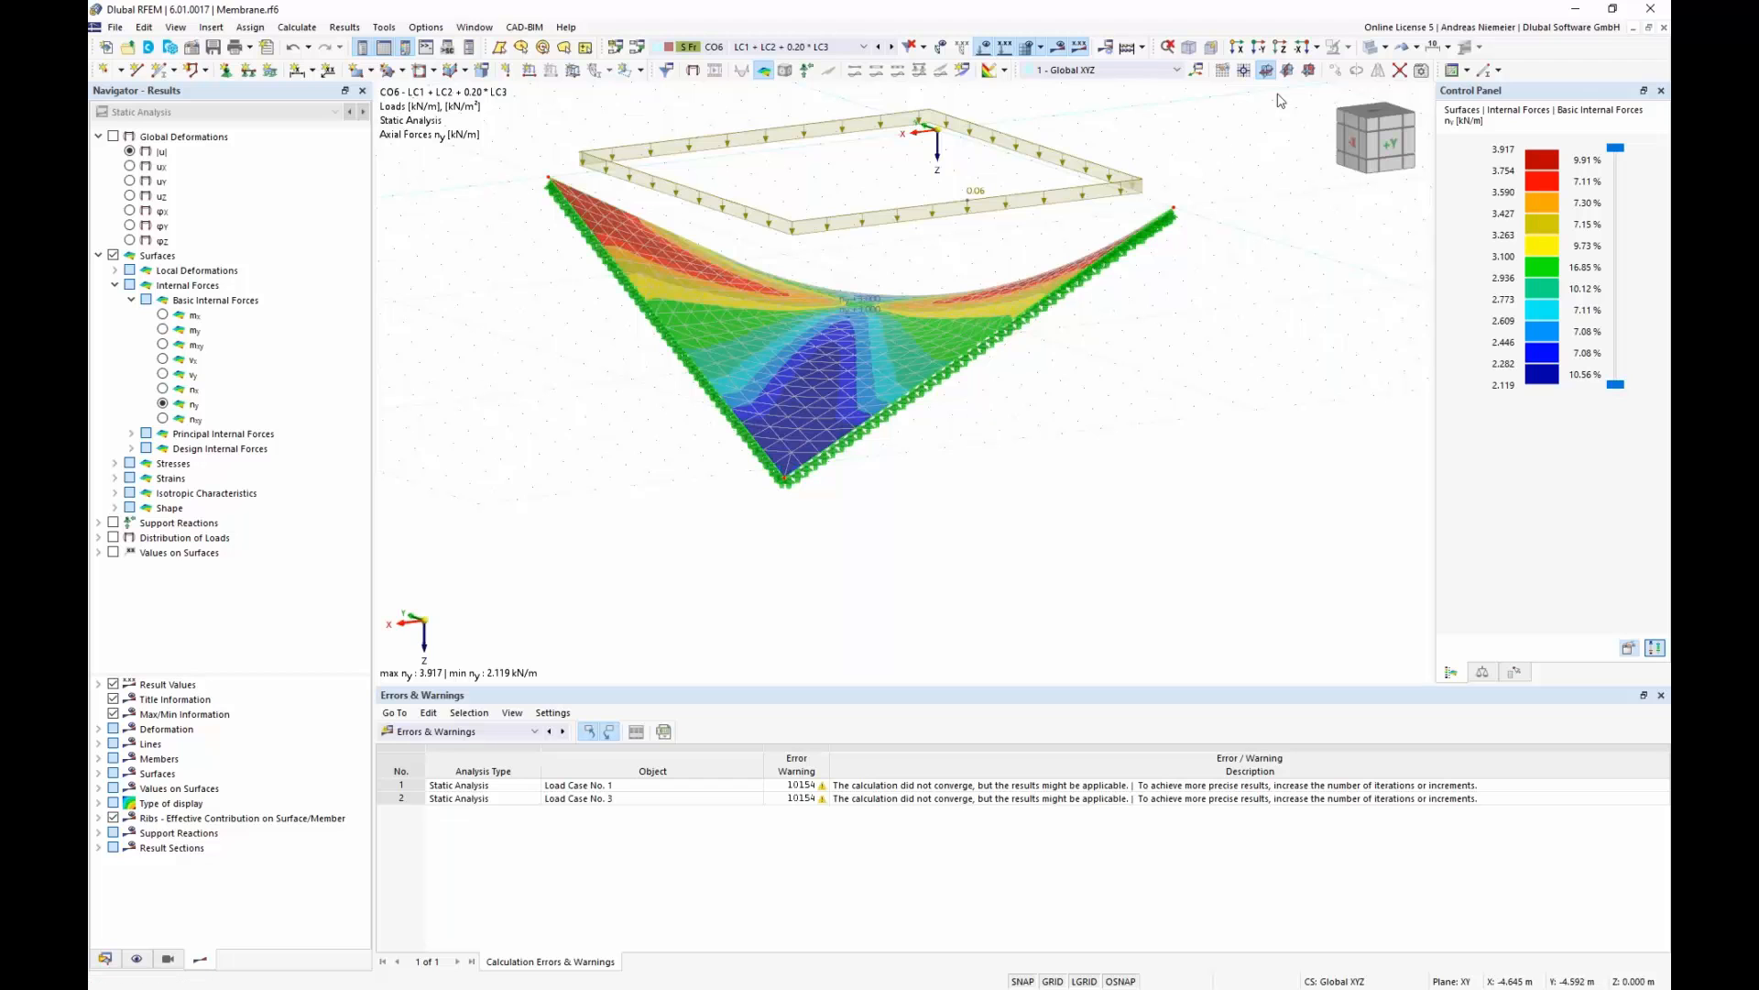
# - Close the Membrane model without saving its changes, and view the Stadium.png picture in Photos before returning to RFEM
pyautogui.click(1664, 27)
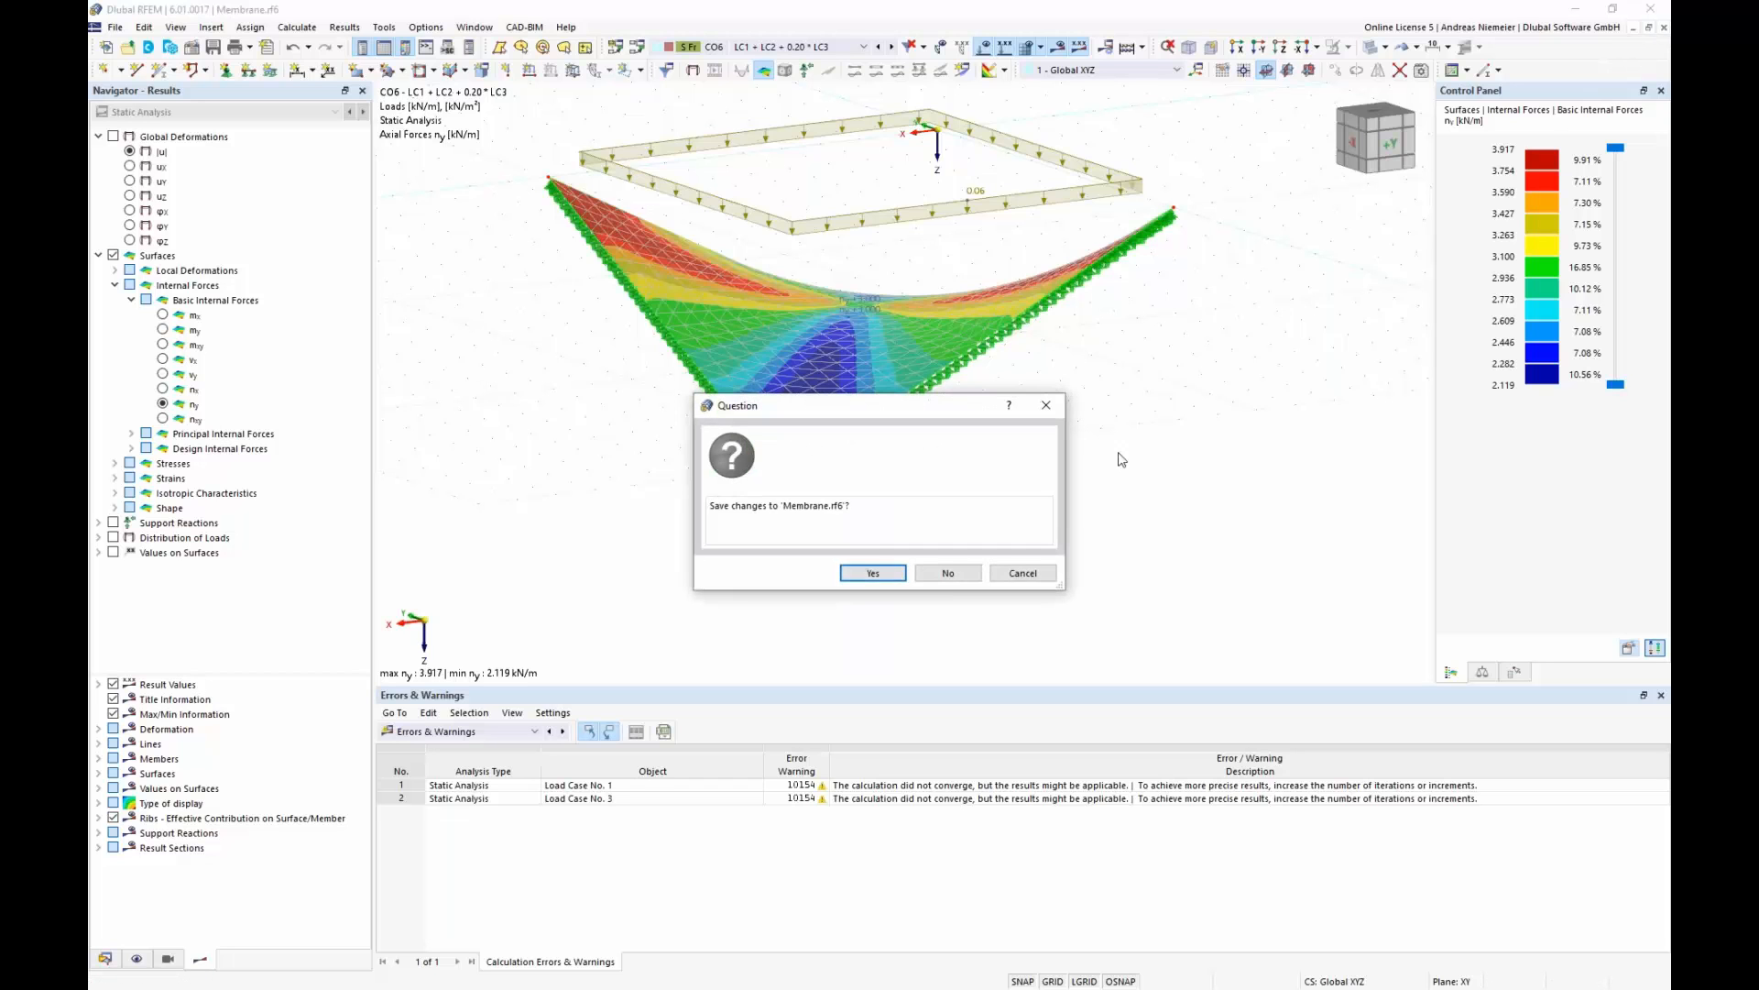
pyautogui.click(953, 577)
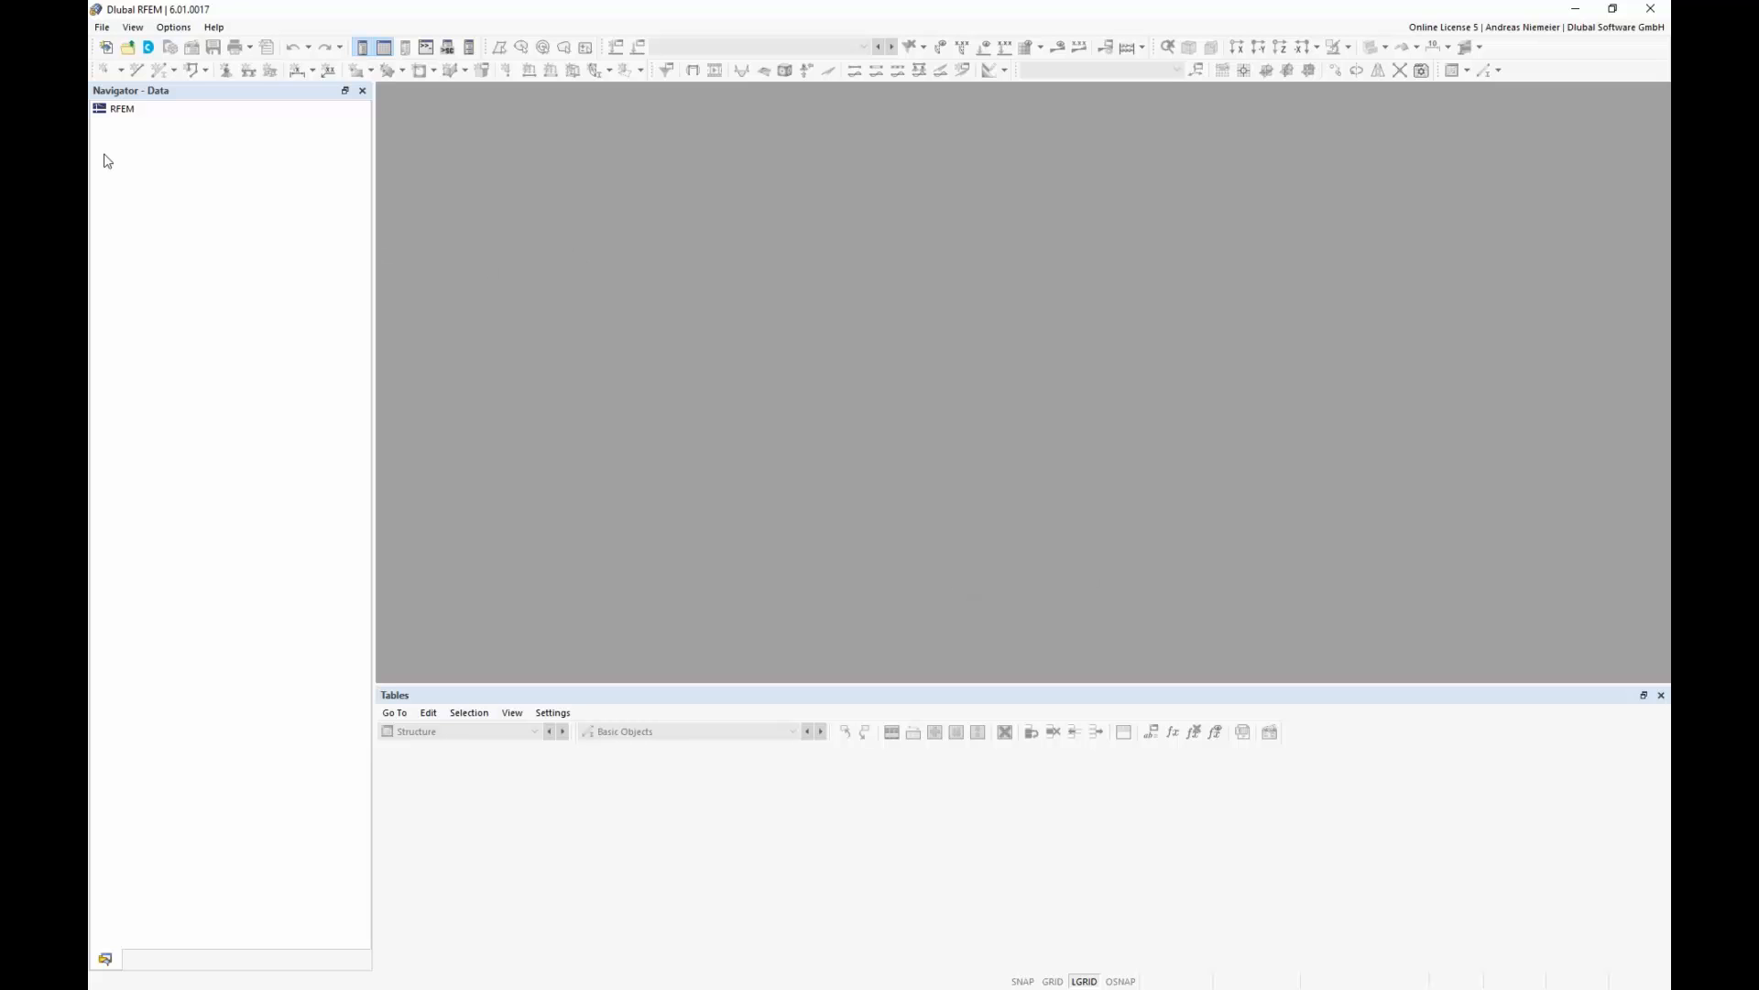
pyautogui.click(106, 47)
pyautogui.hotkey('alt', 'Tab')
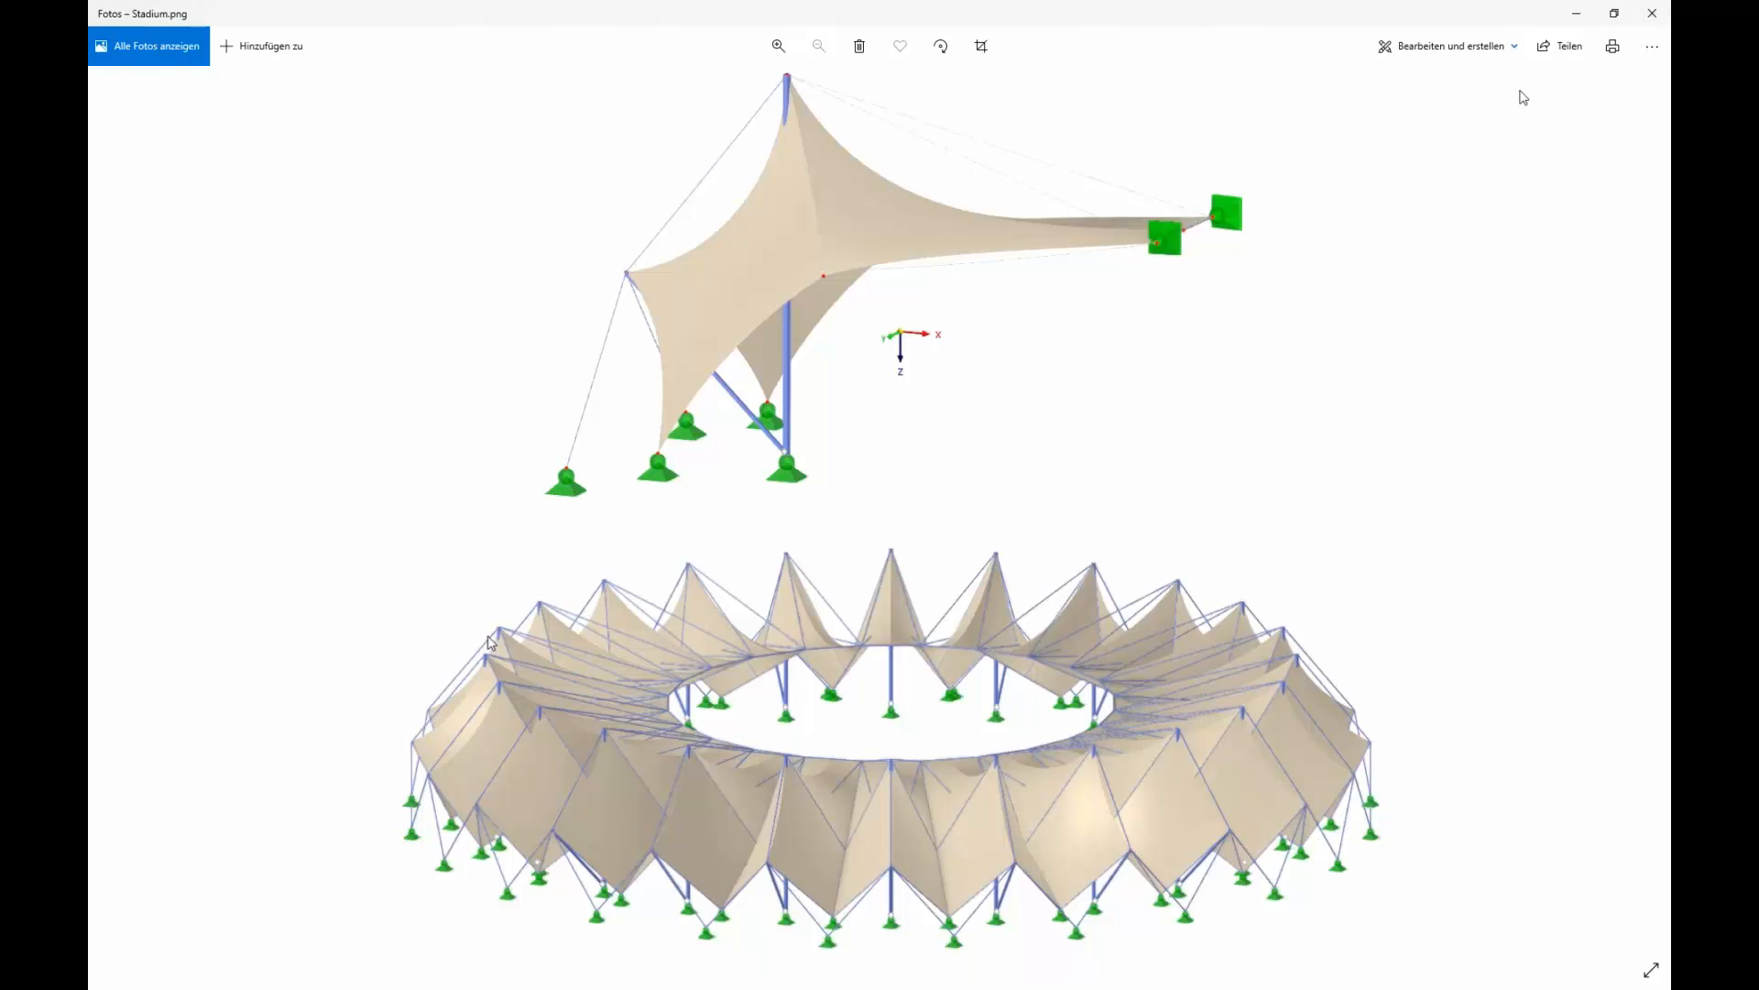
pyautogui.click(1576, 13)
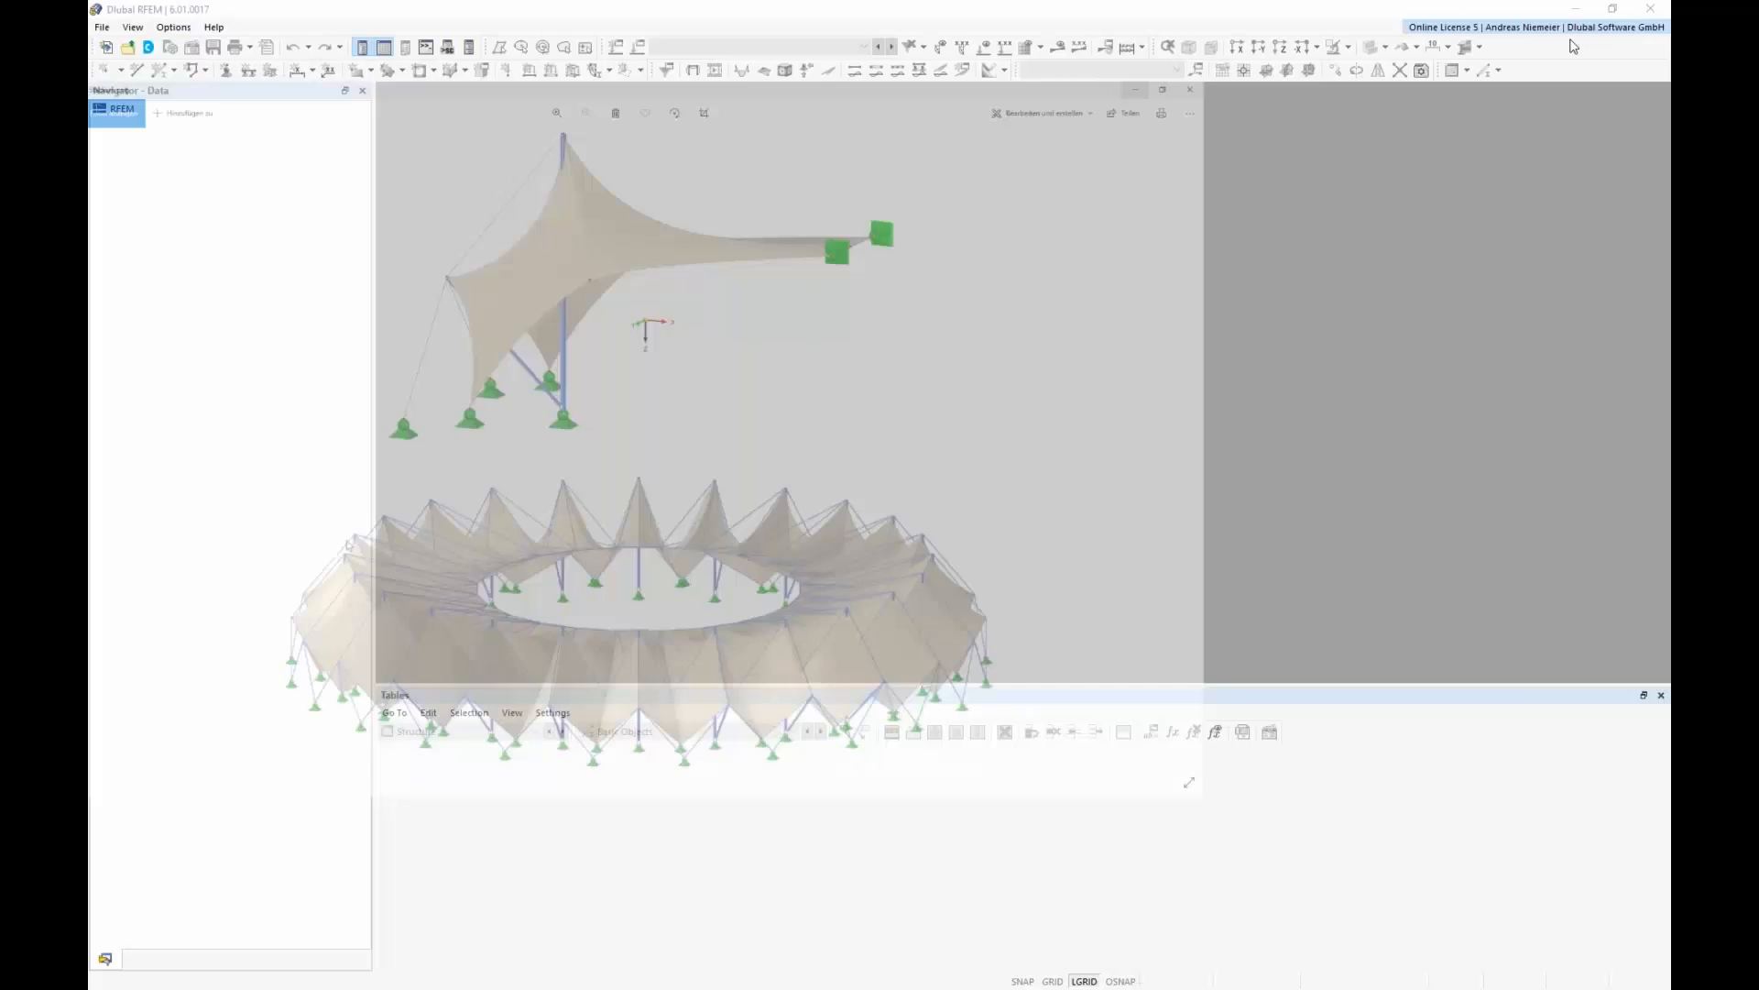
# - Create a 3D model named S2 with the Form-Finding and Construction Stages Analysis (CSA) add-ons, overwriting the existing model
pyautogui.click(102, 27)
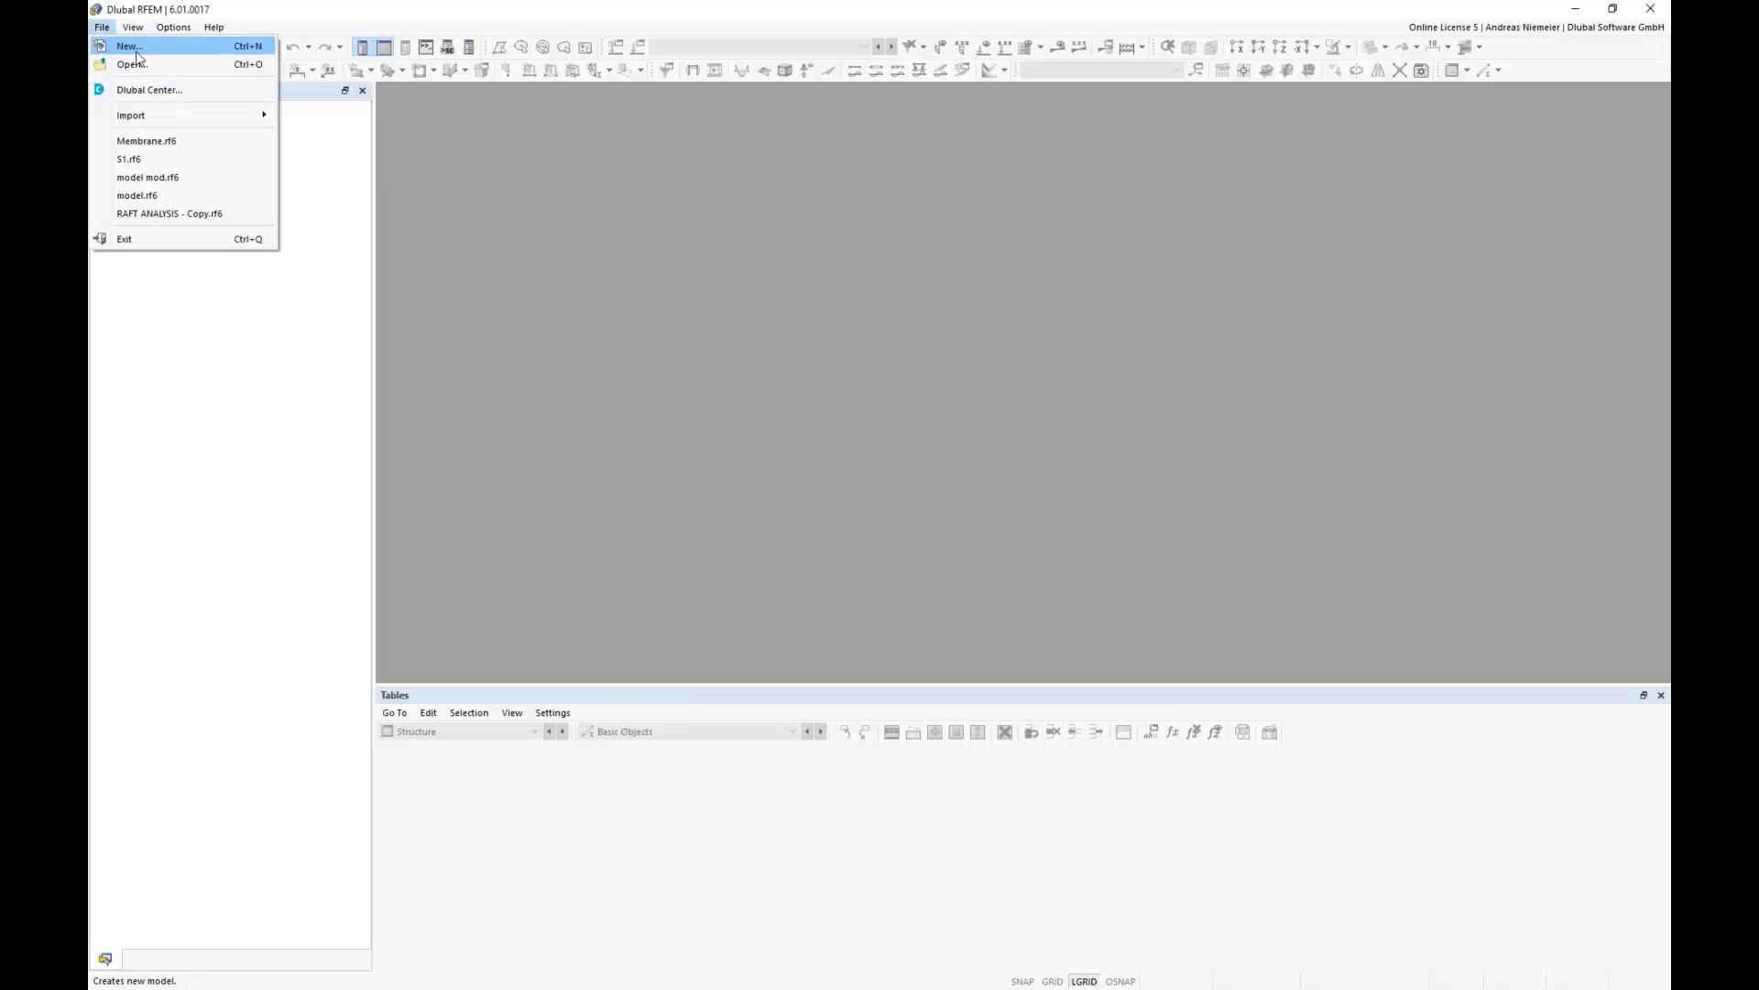
pyautogui.click(133, 48)
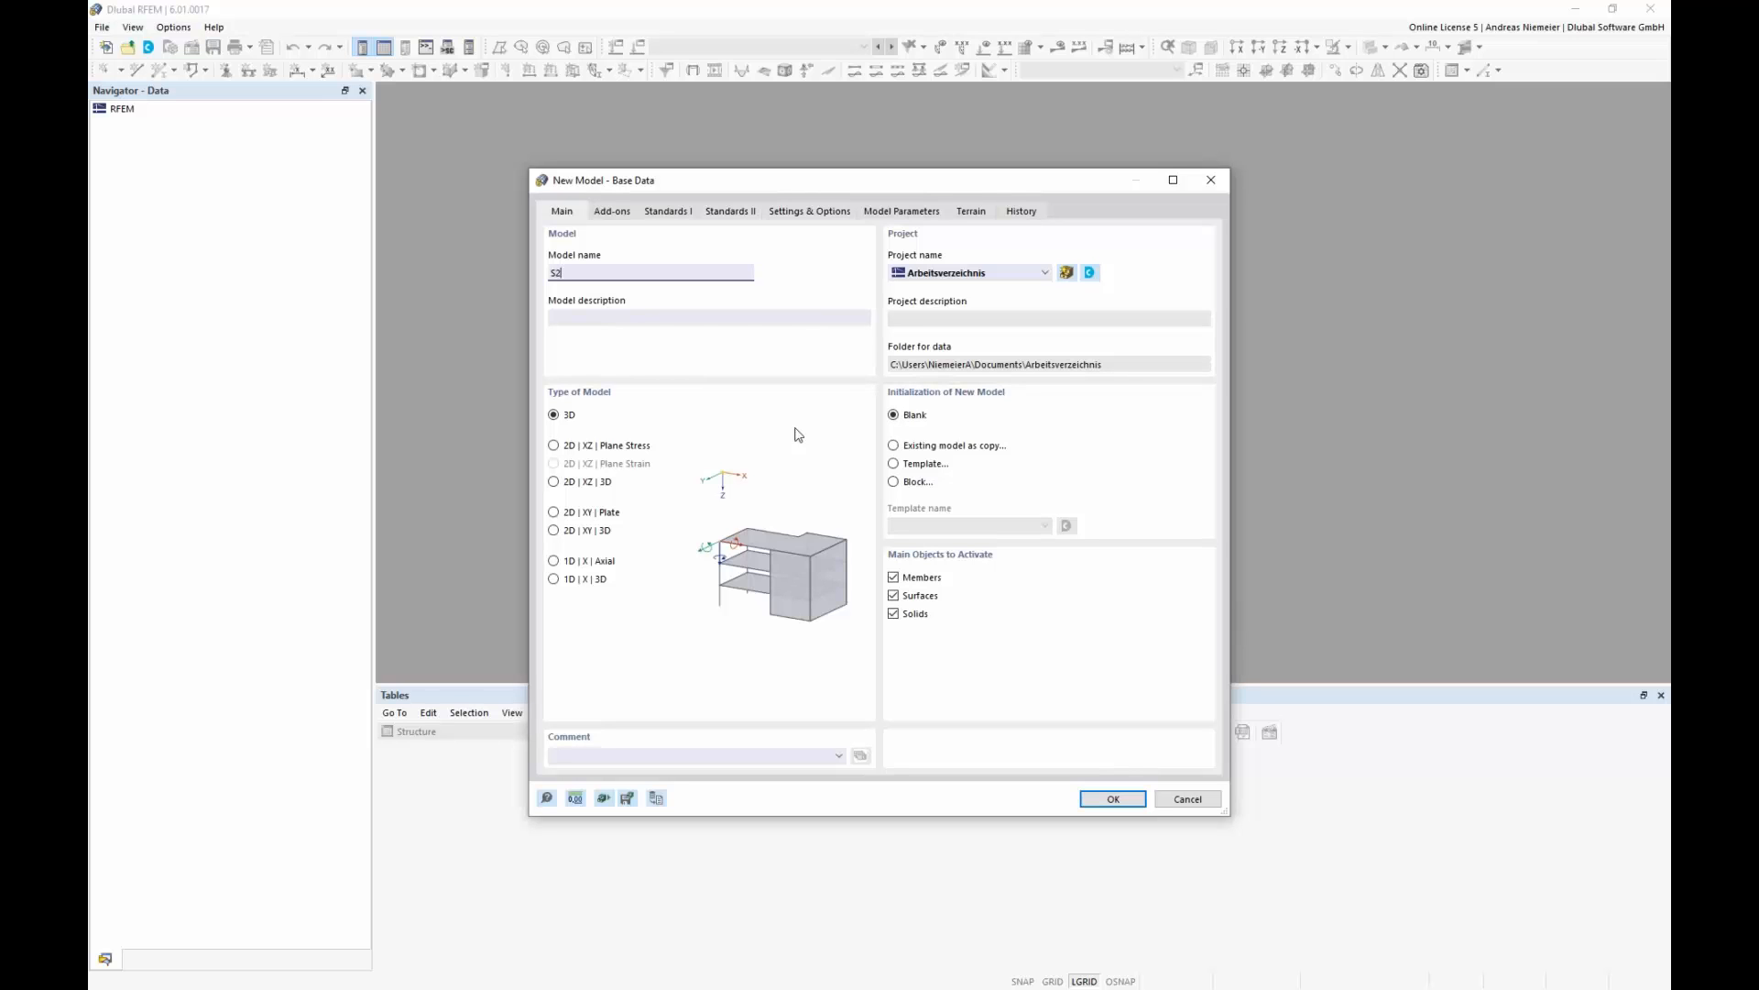
pyautogui.click(614, 211)
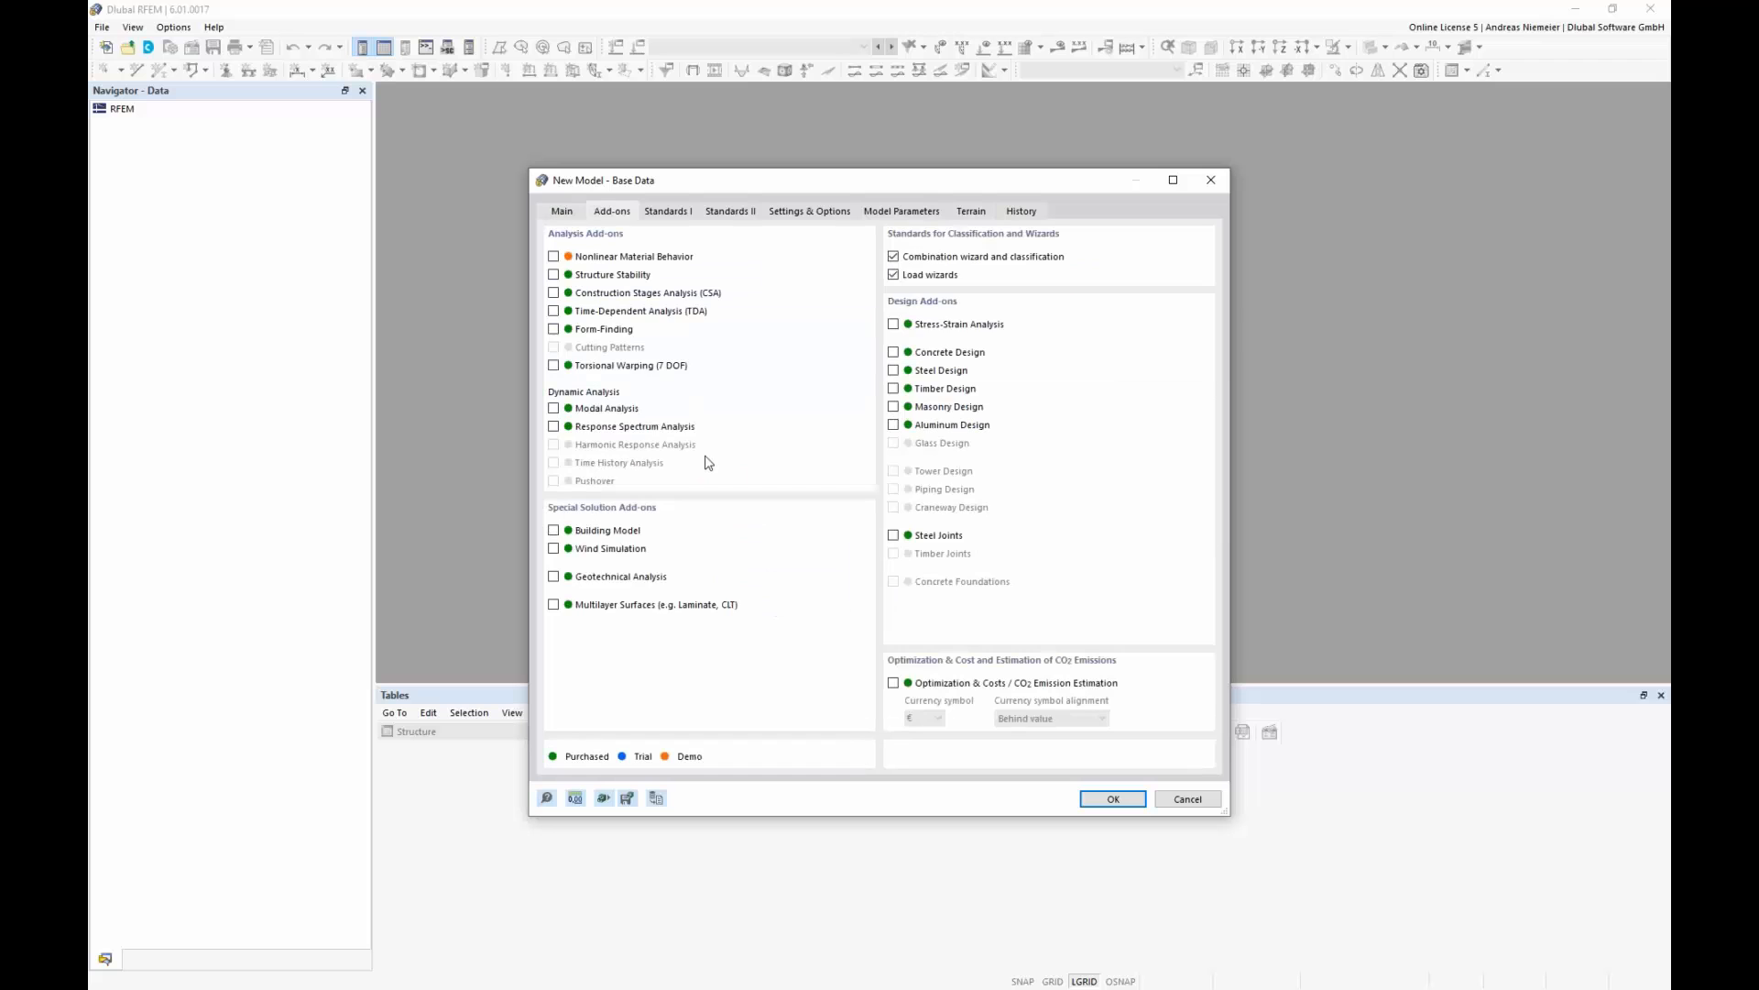
pyautogui.click(553, 329)
pyautogui.click(554, 293)
pyautogui.click(1116, 802)
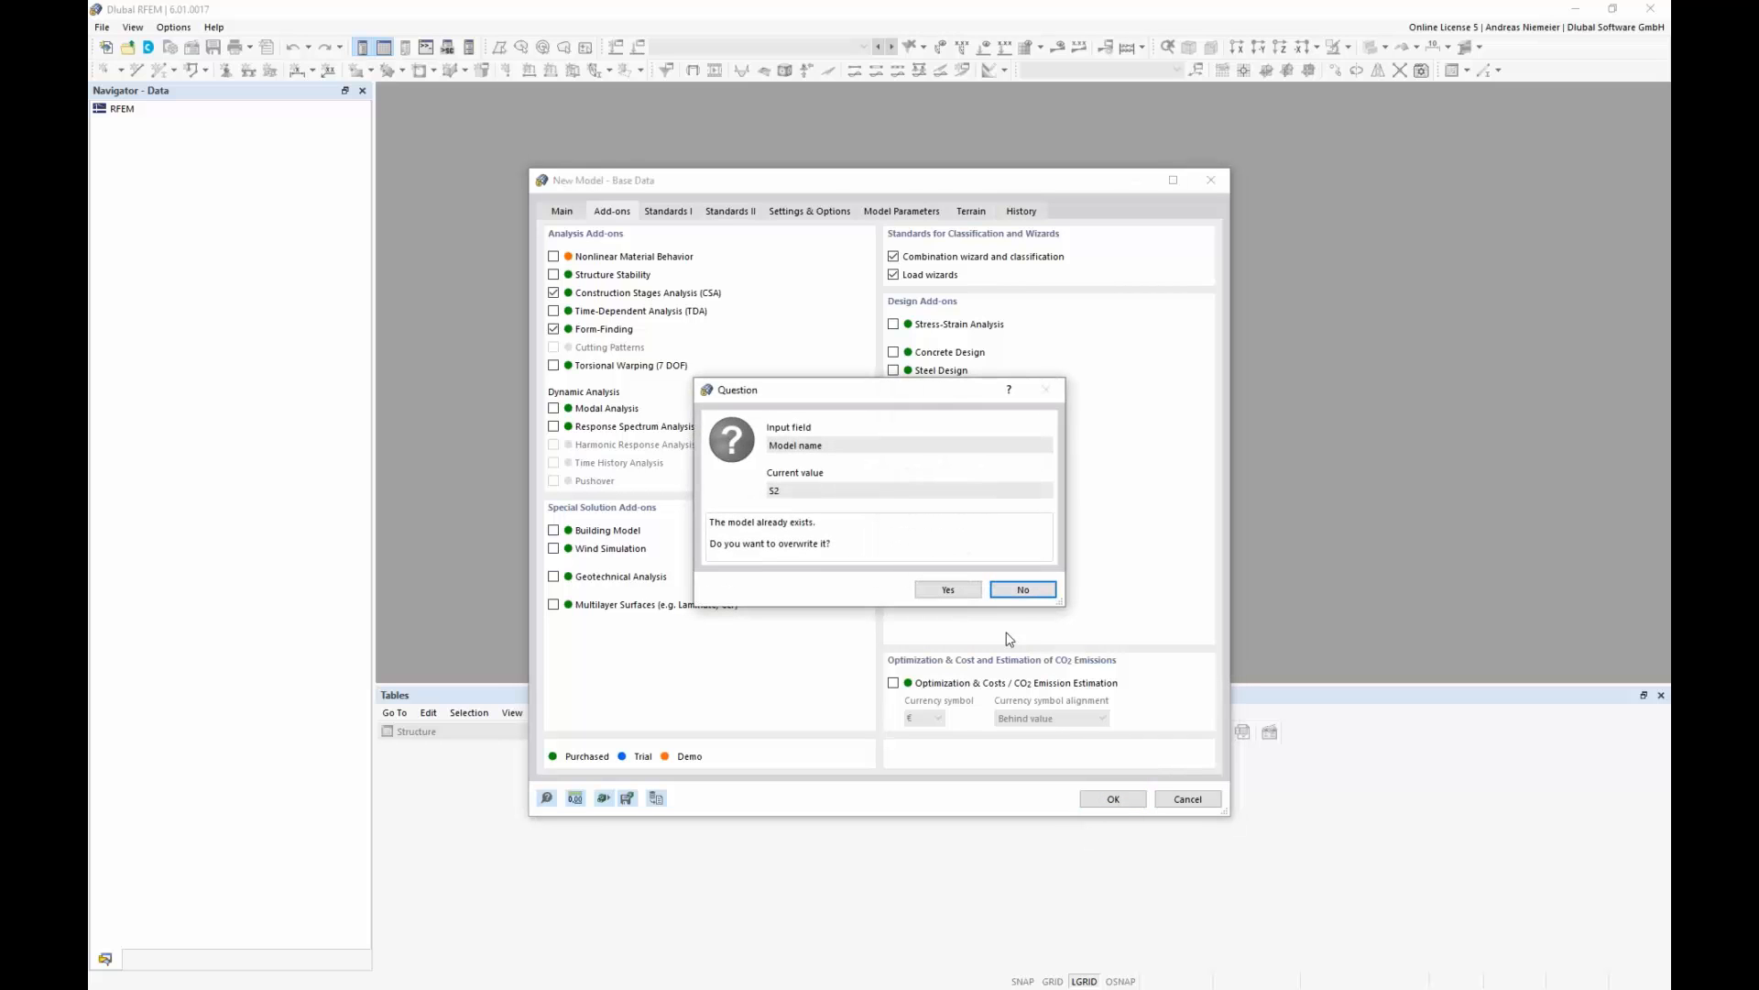
pyautogui.click(964, 591)
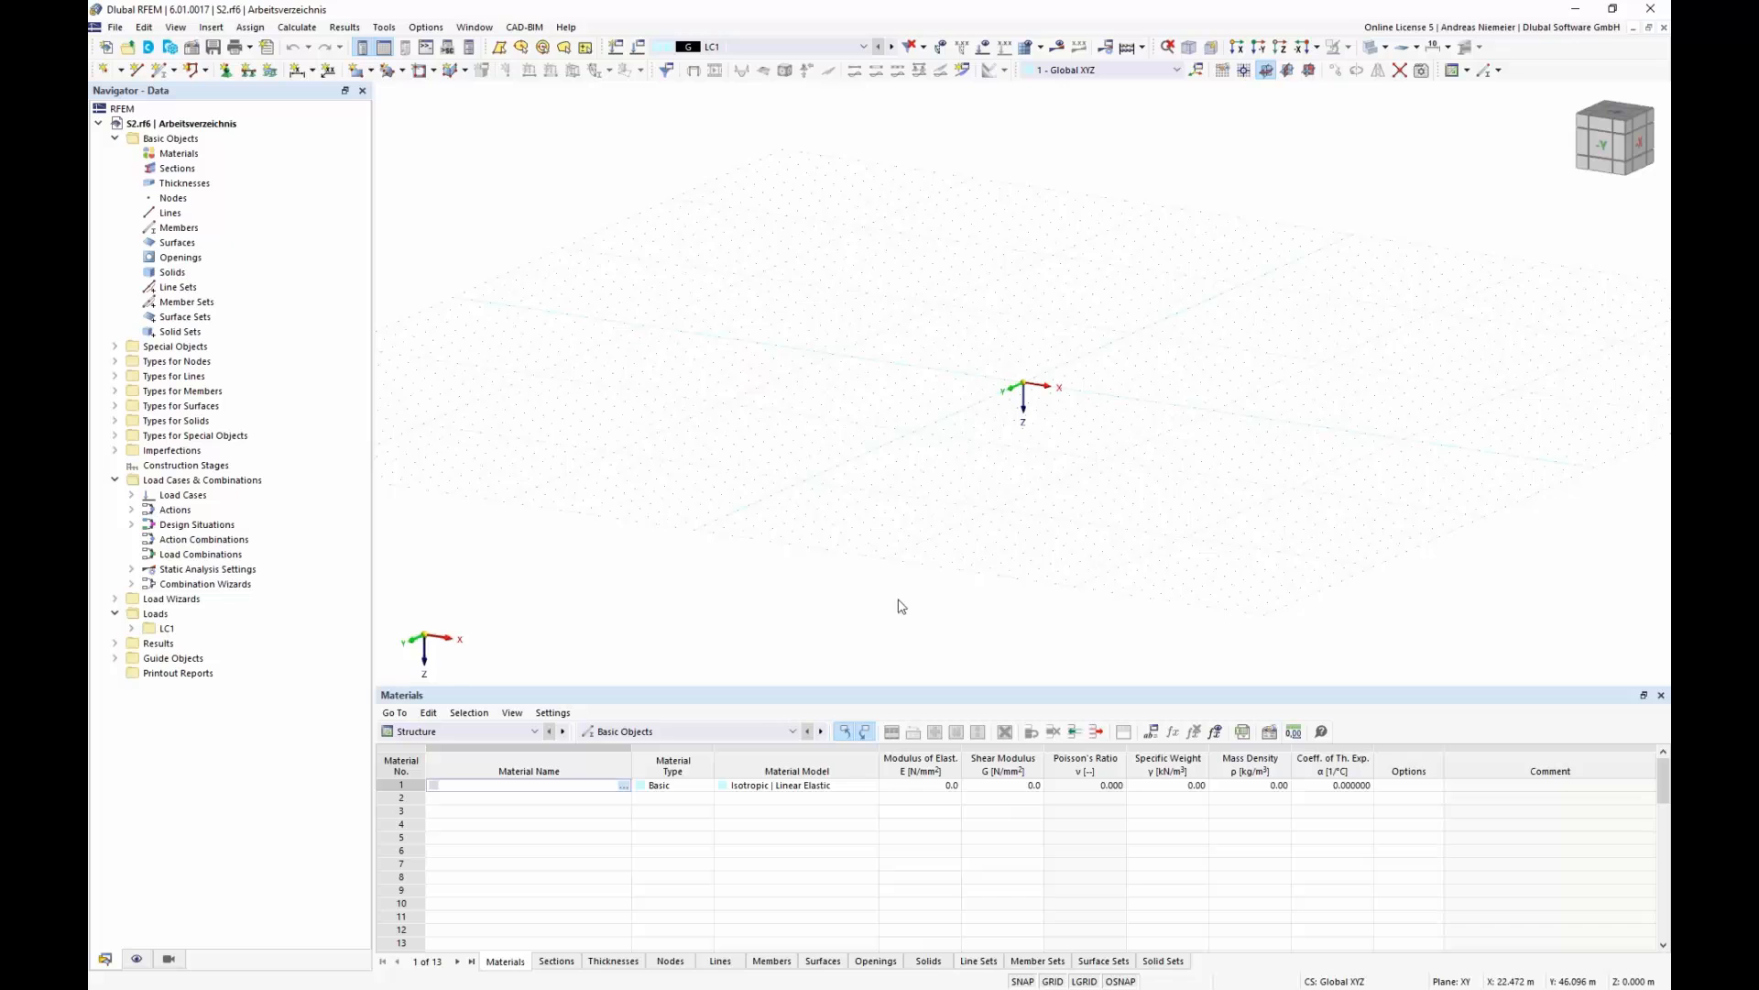
# - Add a new background layer from the Base DXF file in the RFEM6 FF RWIND Webinar folder on the desktop
pyautogui.click(114, 658)
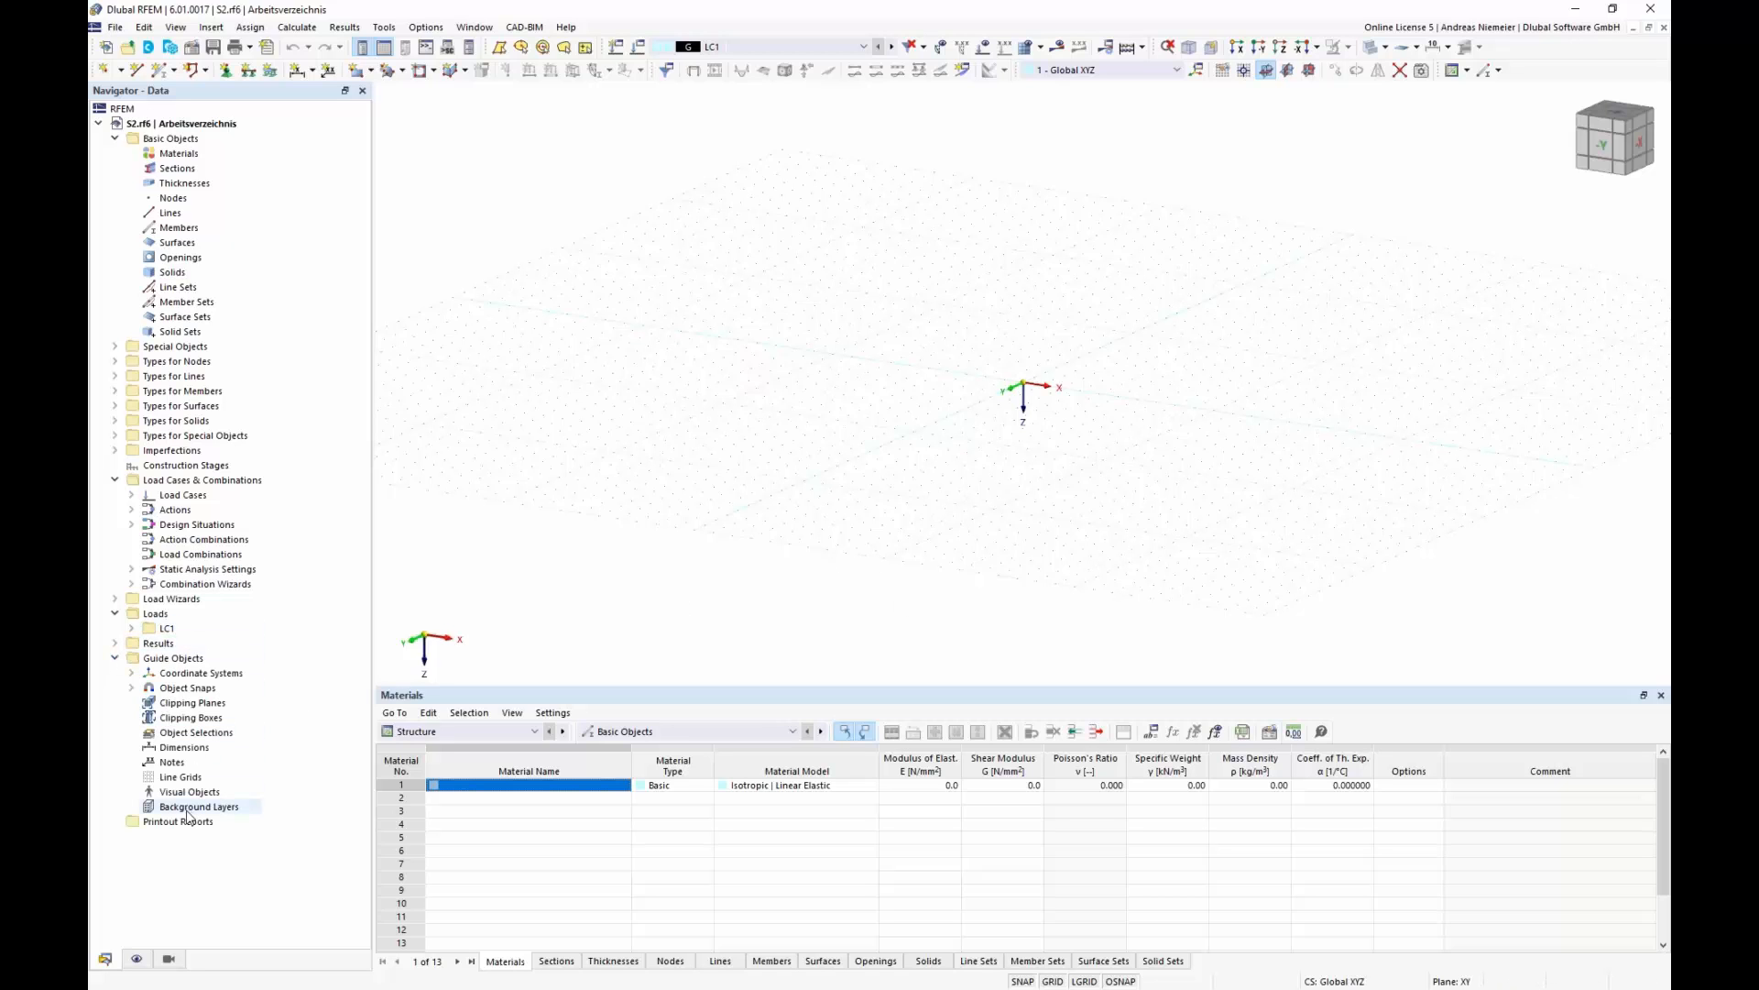
pyautogui.rightClick(188, 806)
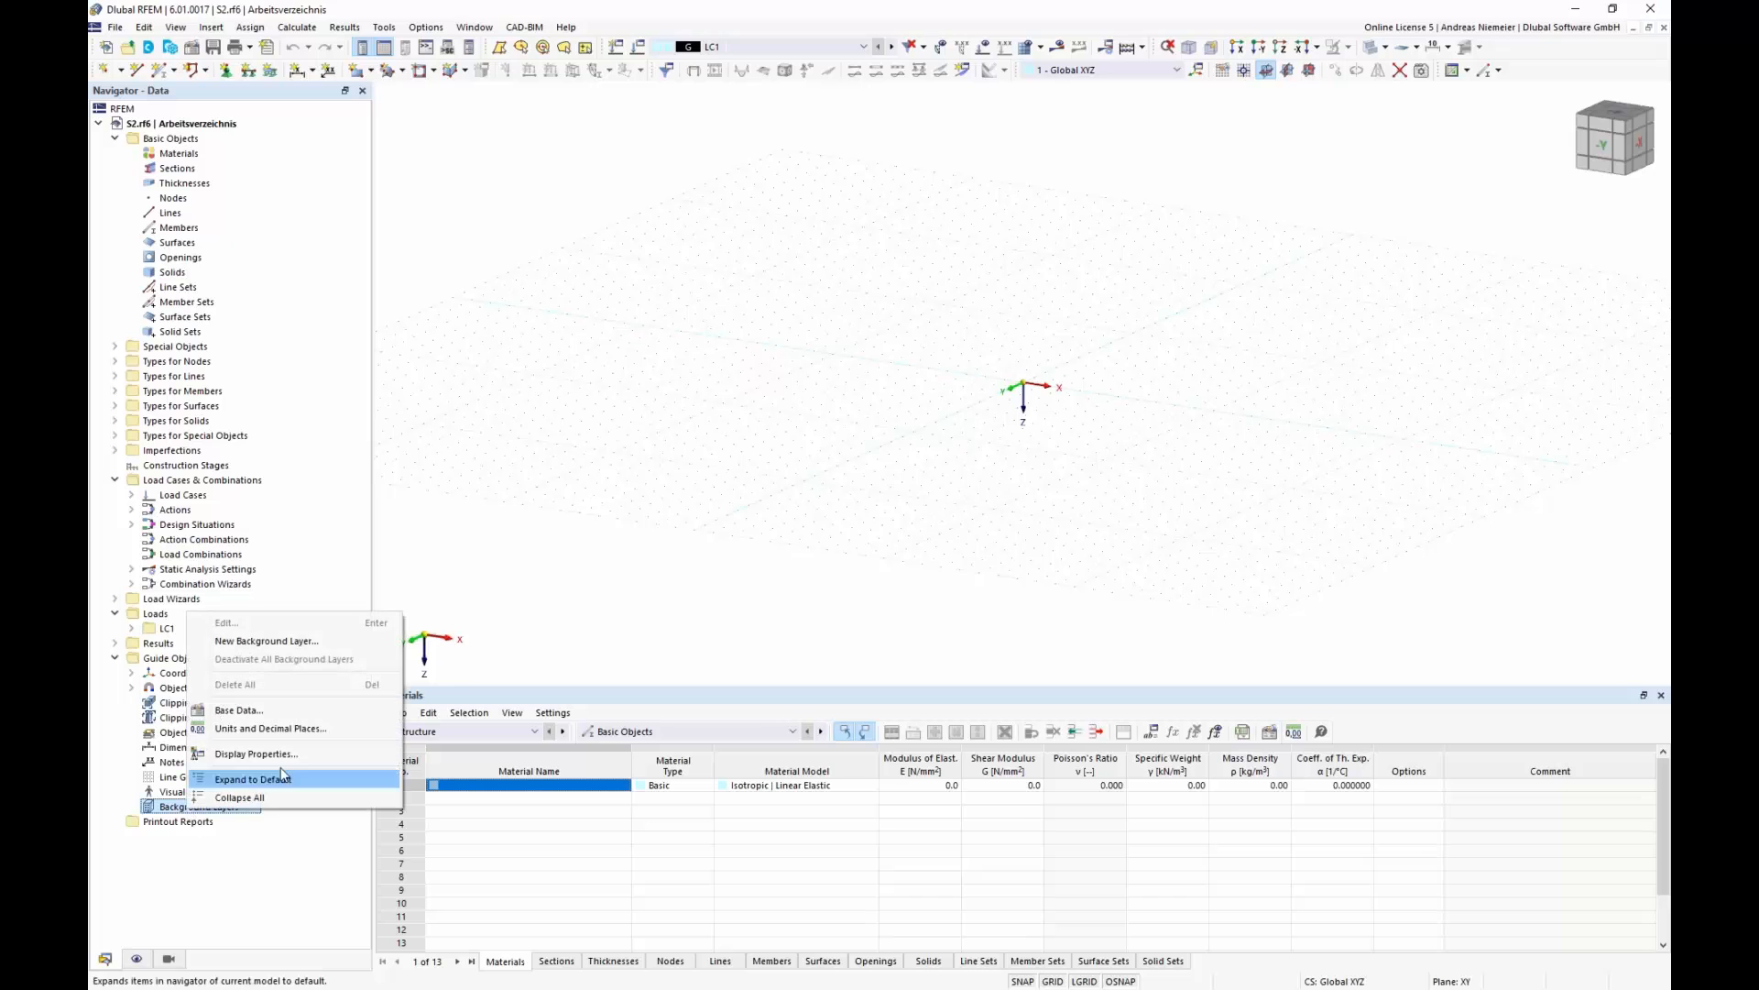
pyautogui.click(312, 642)
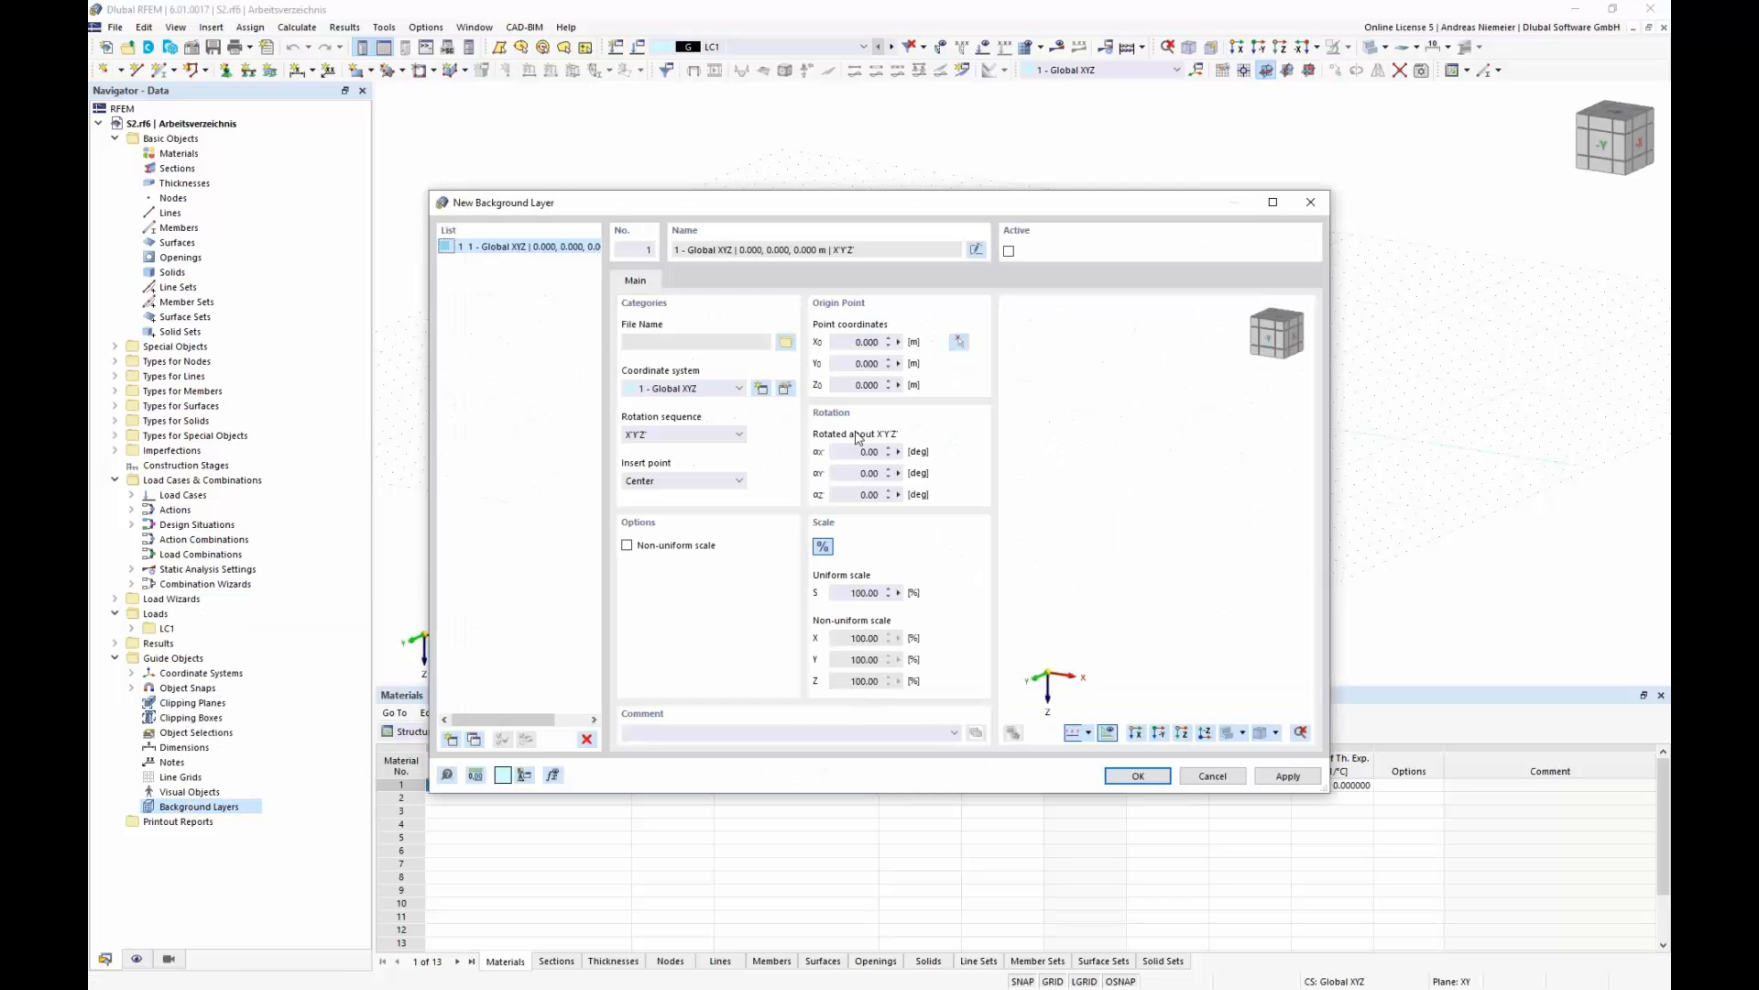
pyautogui.click(785, 345)
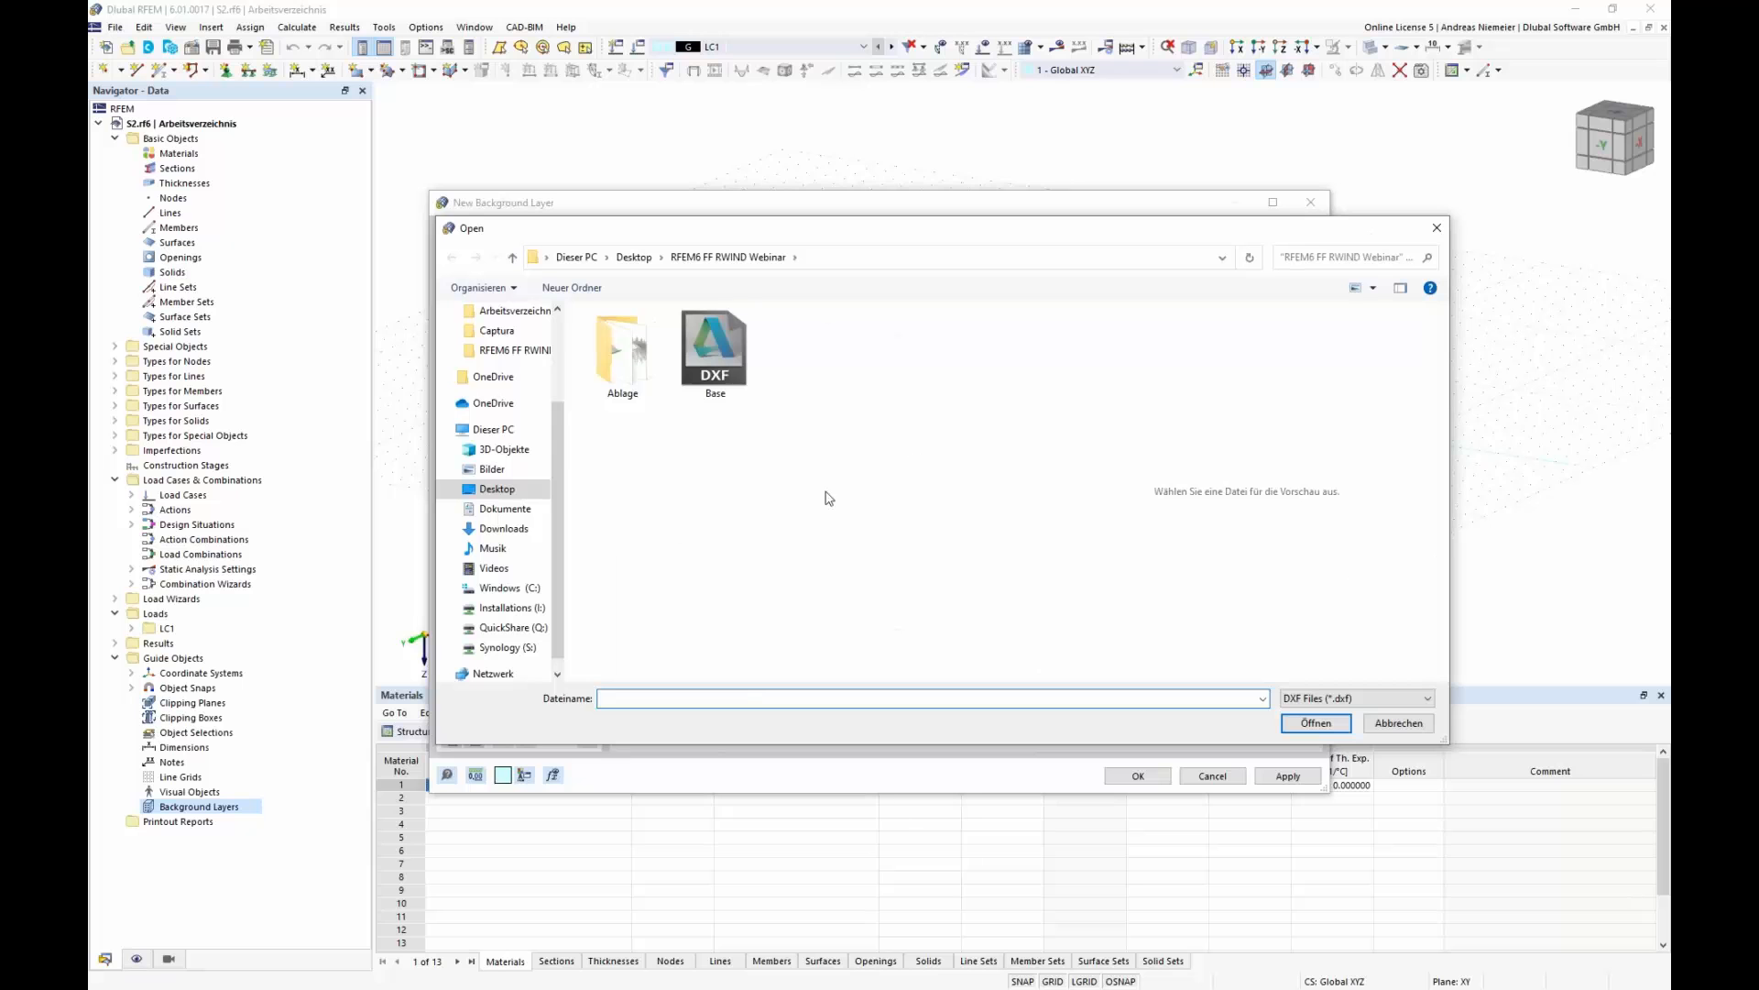
pyautogui.click(729, 352)
pyautogui.click(1308, 731)
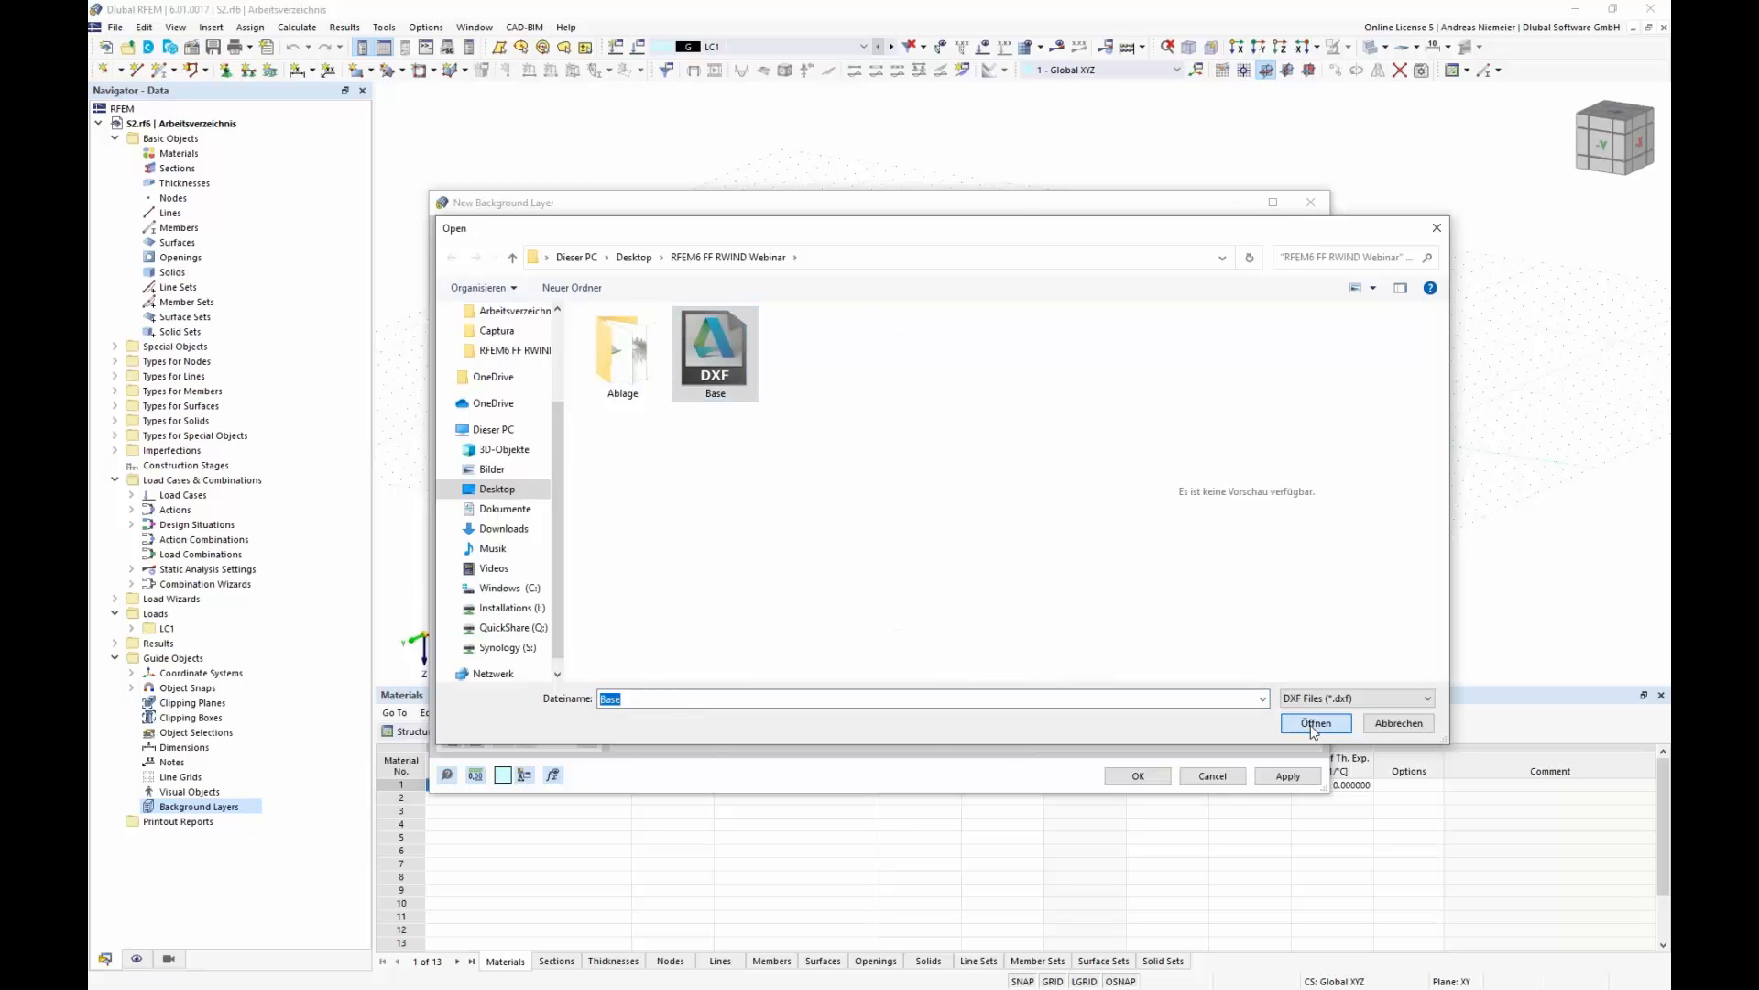
# - Rotate the Base.dxf background layer 90° about X and 180° about Z, and create the layer
pyautogui.moveTo(1152, 613)
pyautogui.keyDown('ctrl'); pyautogui.mouseDown(button='middle')
pyautogui.moveTo(1139, 534)
pyautogui.moveTo(1178, 621)
pyautogui.moveTo(1158, 616)
pyautogui.mouseUp(button='middle'); pyautogui.keyUp('ctrl')
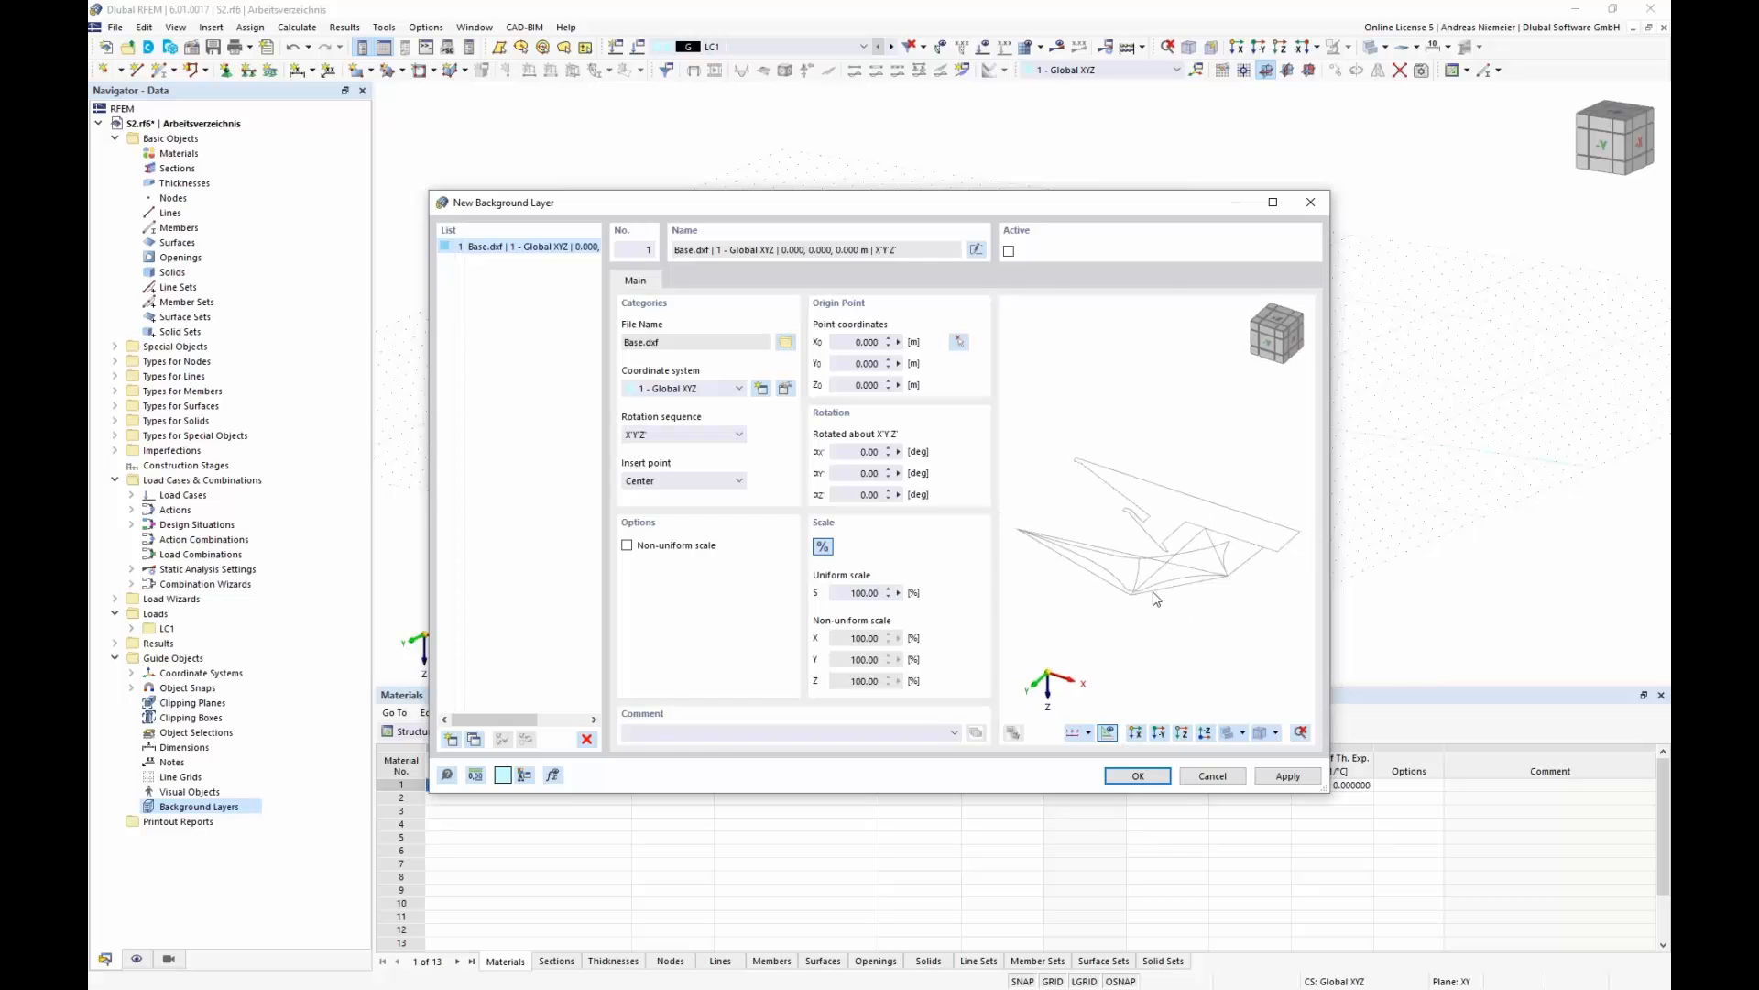
pyautogui.keyDown('ctrl'); pyautogui.moveTo(1097, 668); pyautogui.dragTo(1116, 617, button='middle'); pyautogui.keyUp('ctrl')
pyautogui.doubleClick(861, 451)
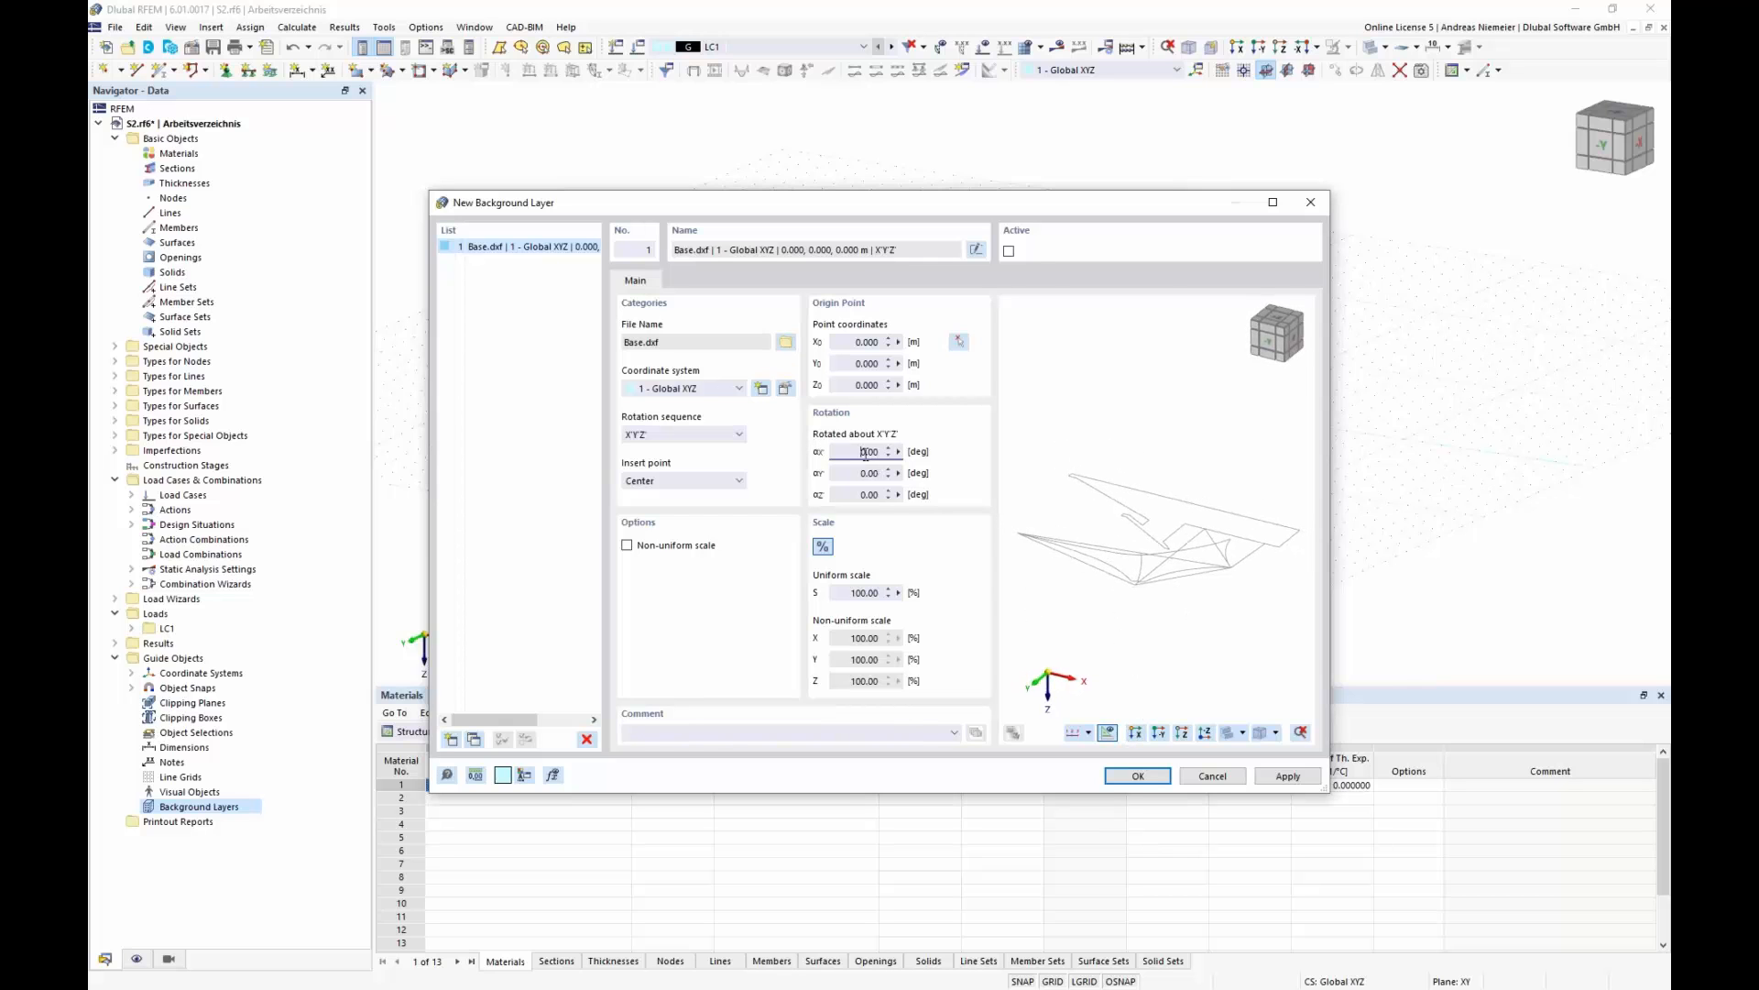
pyautogui.write('9')
pyautogui.press('Tab')
pyautogui.press('Tab')
pyautogui.write('30')
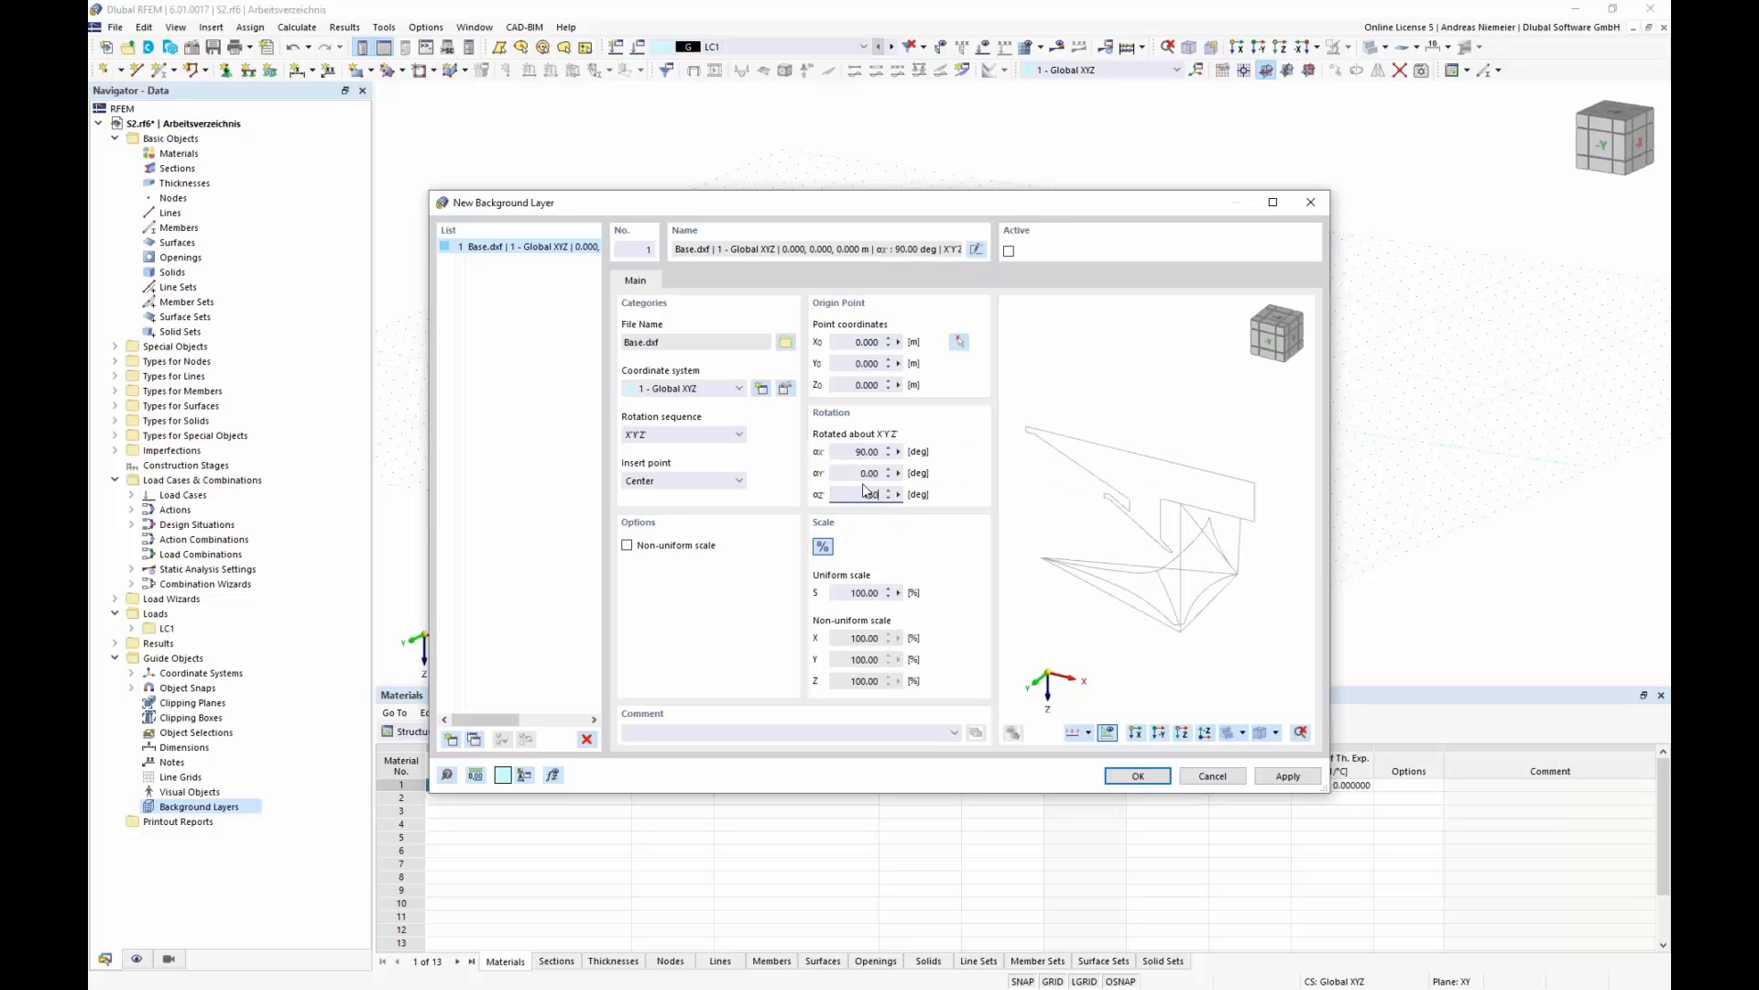
pyautogui.press('Tab')
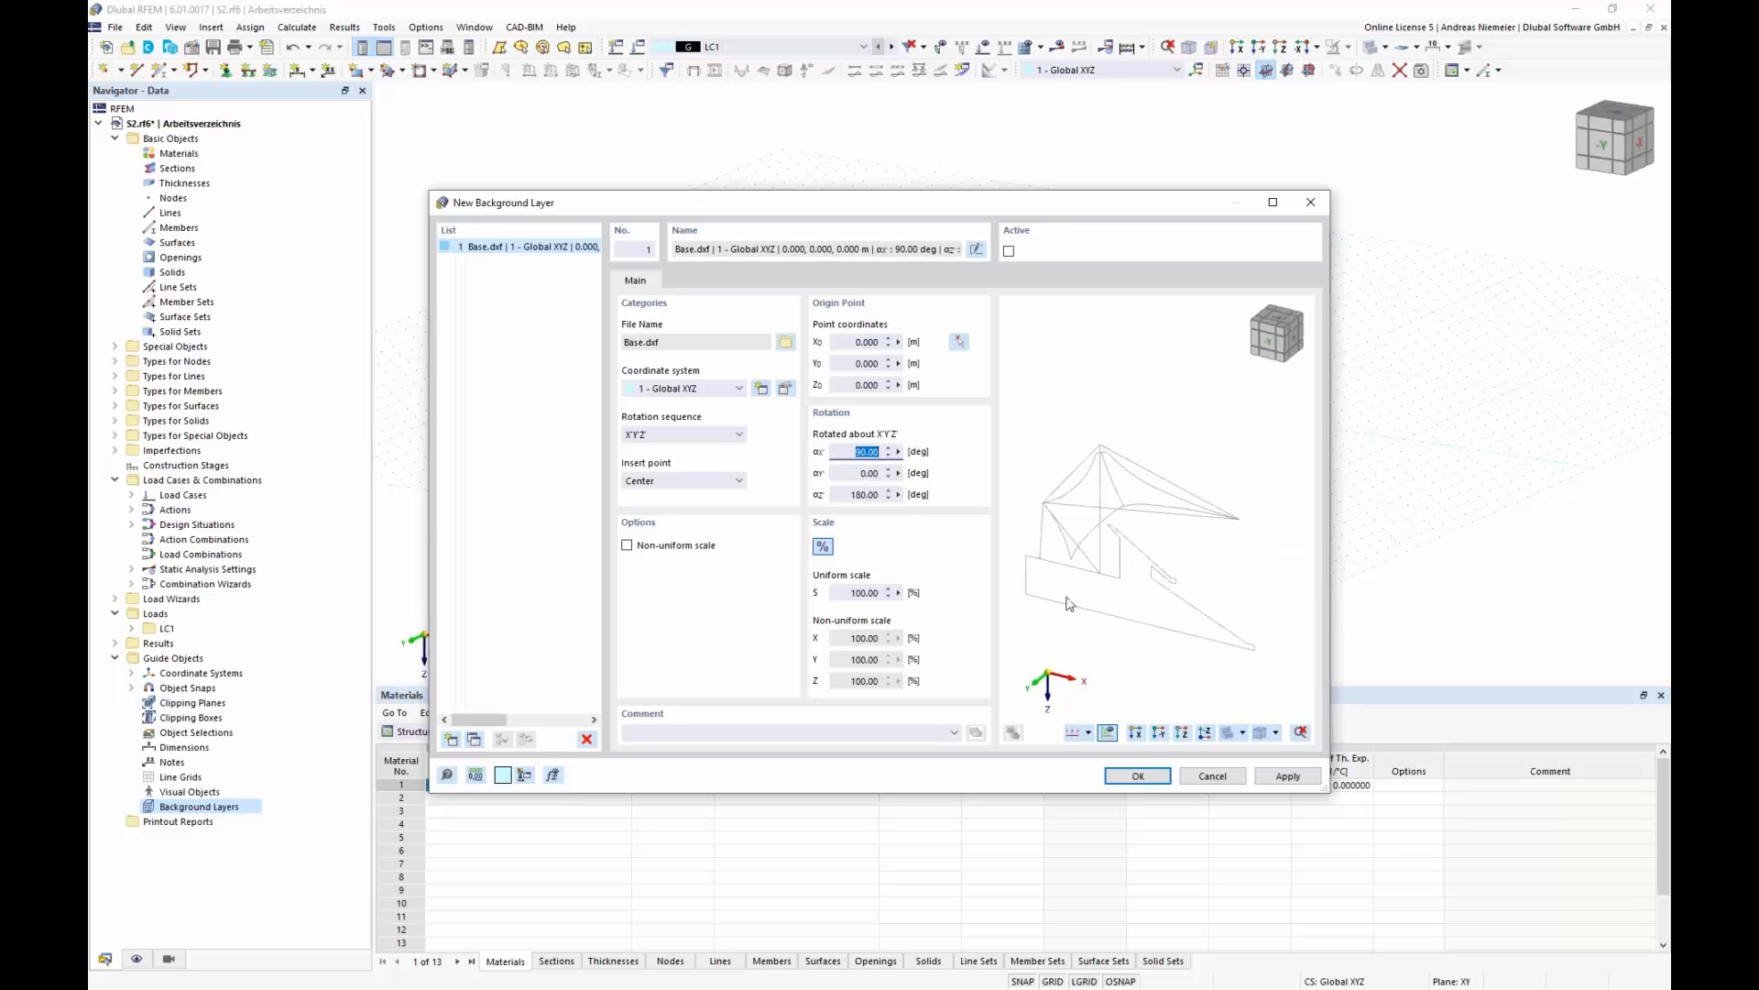
pyautogui.scroll(-1, 1129, 607)
pyautogui.keyDown('ctrl'); pyautogui.moveTo(1129, 607); pyautogui.dragTo(1106, 589, button='middle'); pyautogui.keyUp('ctrl')
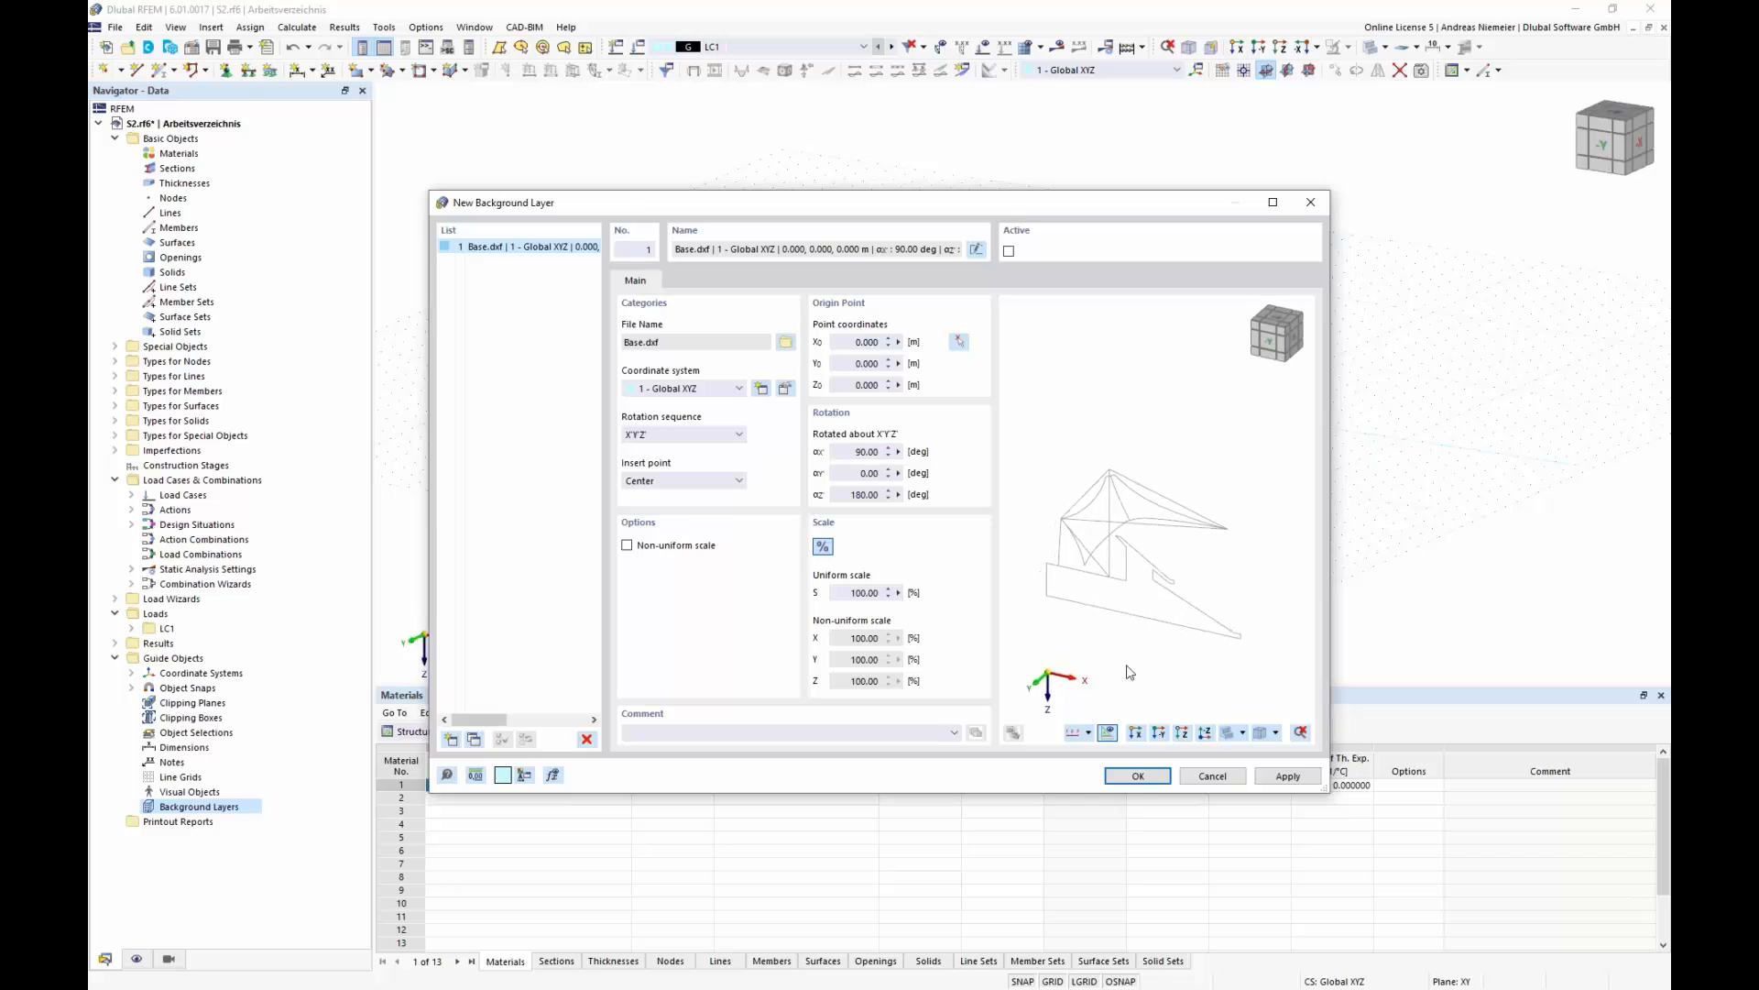
pyautogui.click(1137, 775)
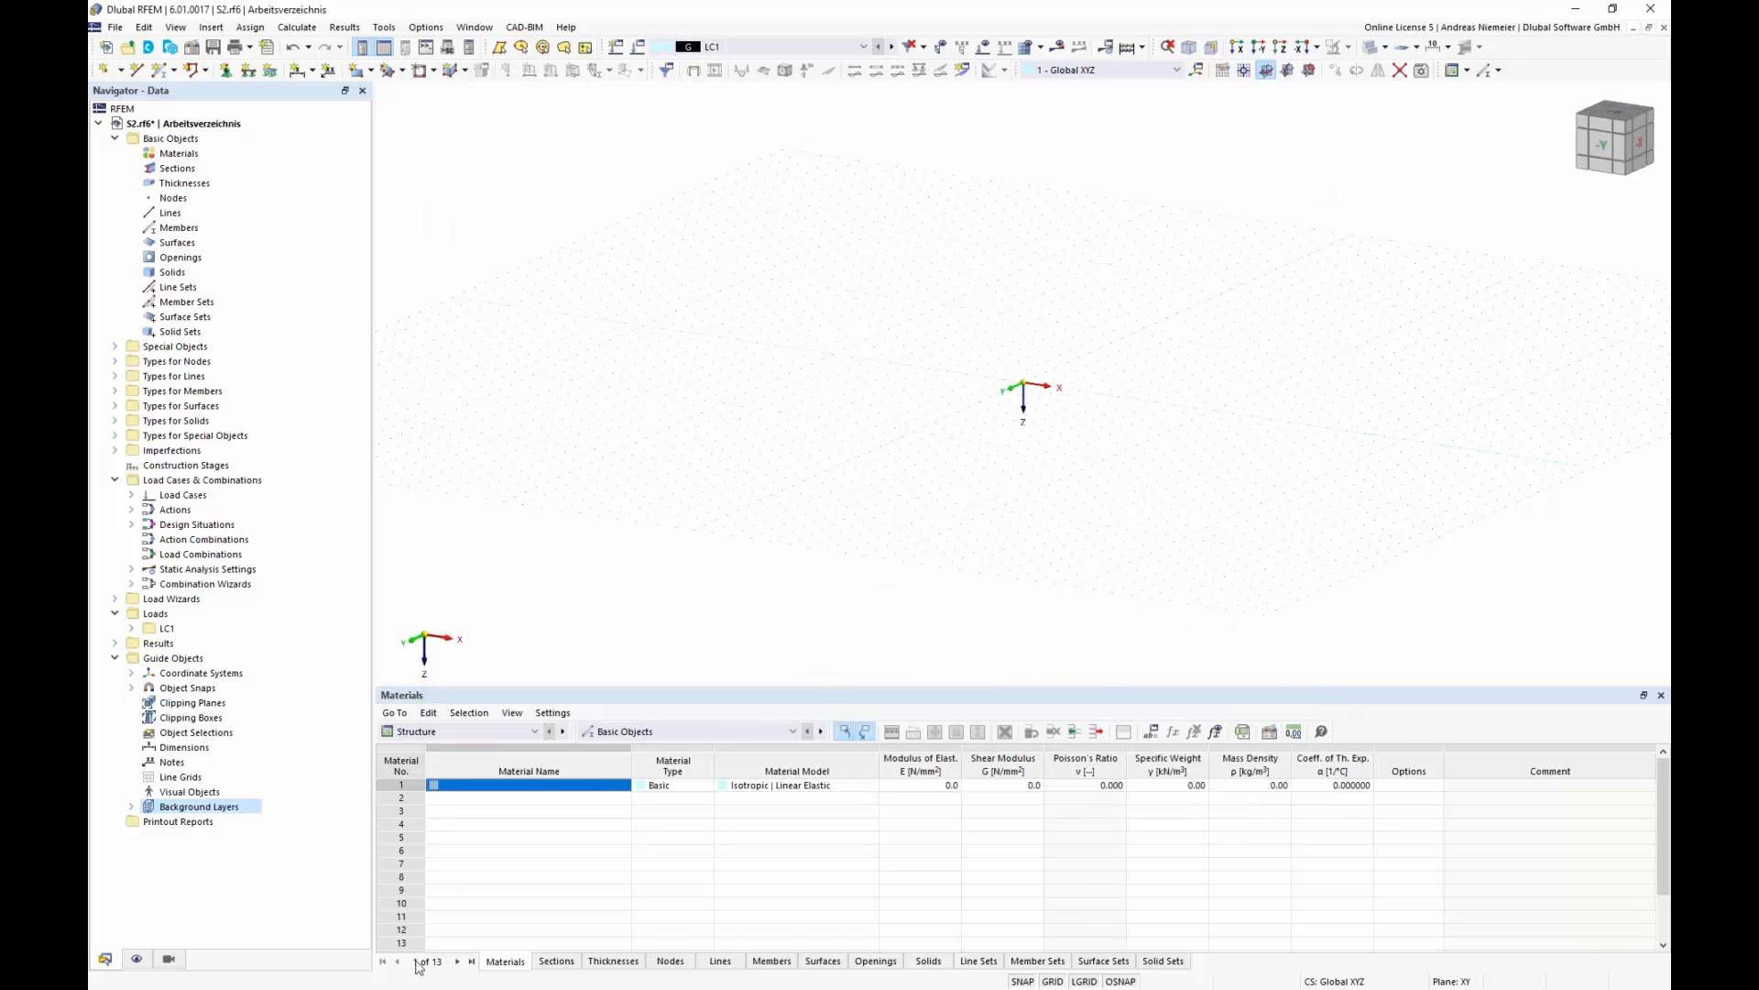
# - Activate the Base.dxf background layer so that its outline displays in the model, and view the whole drawing
pyautogui.click(131, 807)
pyautogui.click(174, 822)
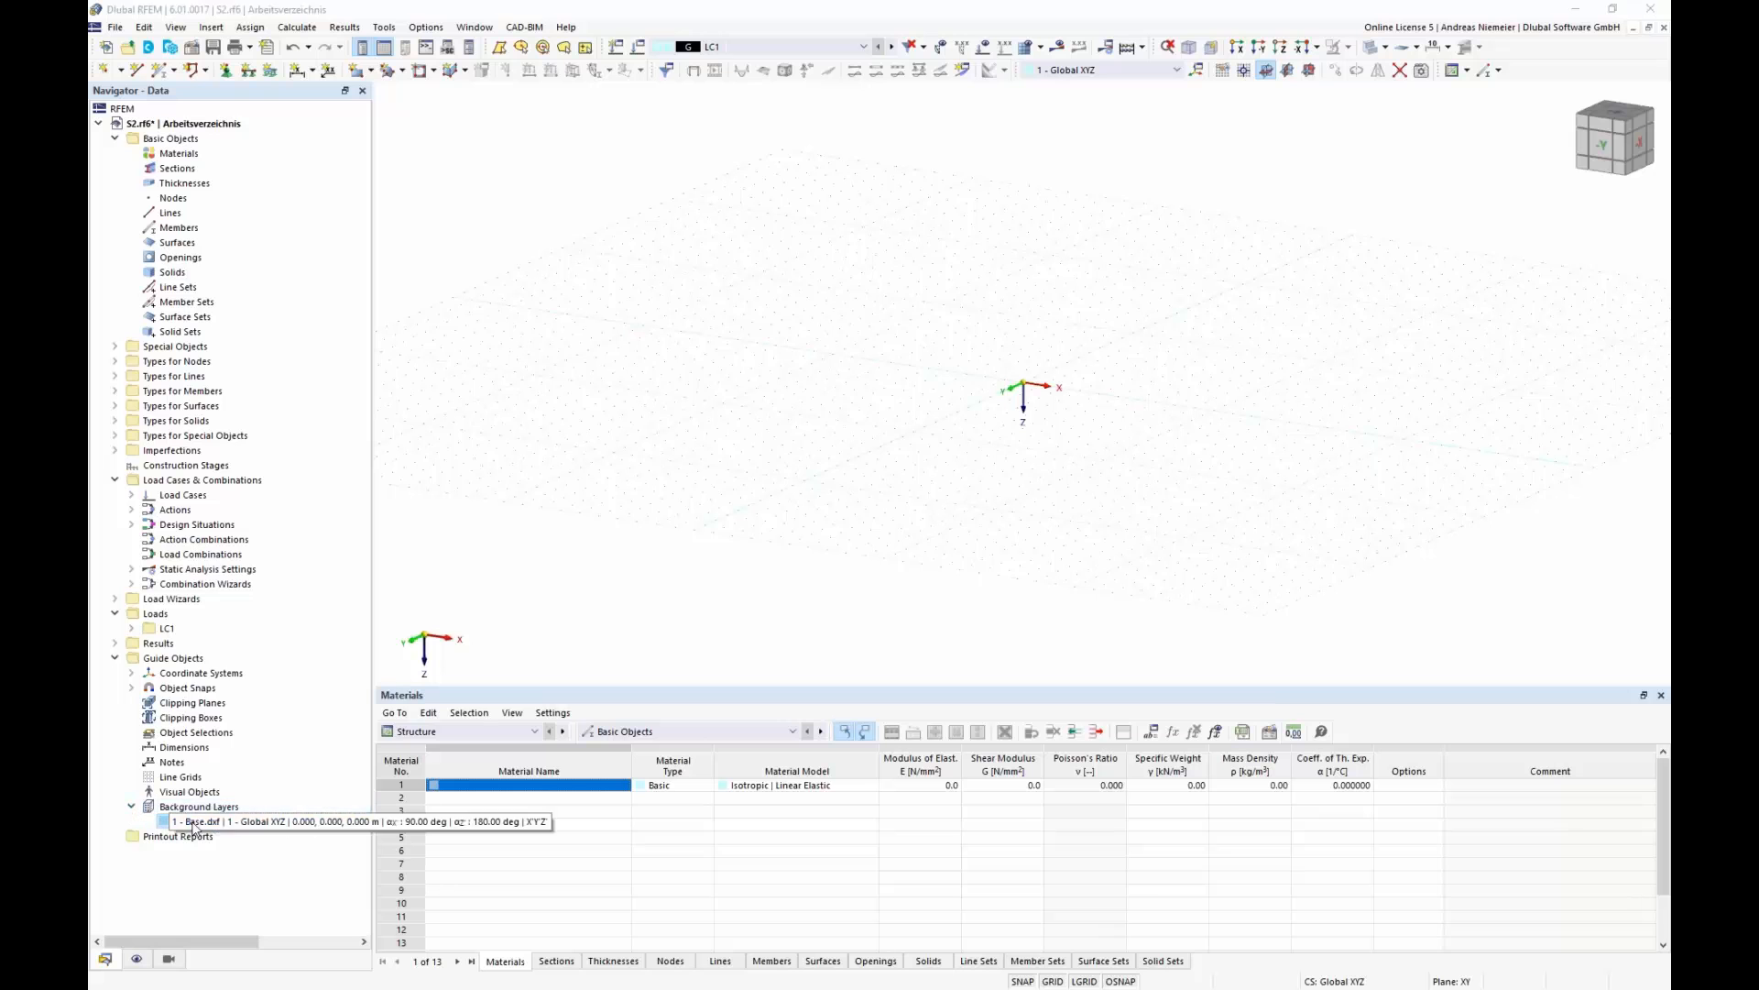
pyautogui.rightClick(174, 822)
pyautogui.click(234, 611)
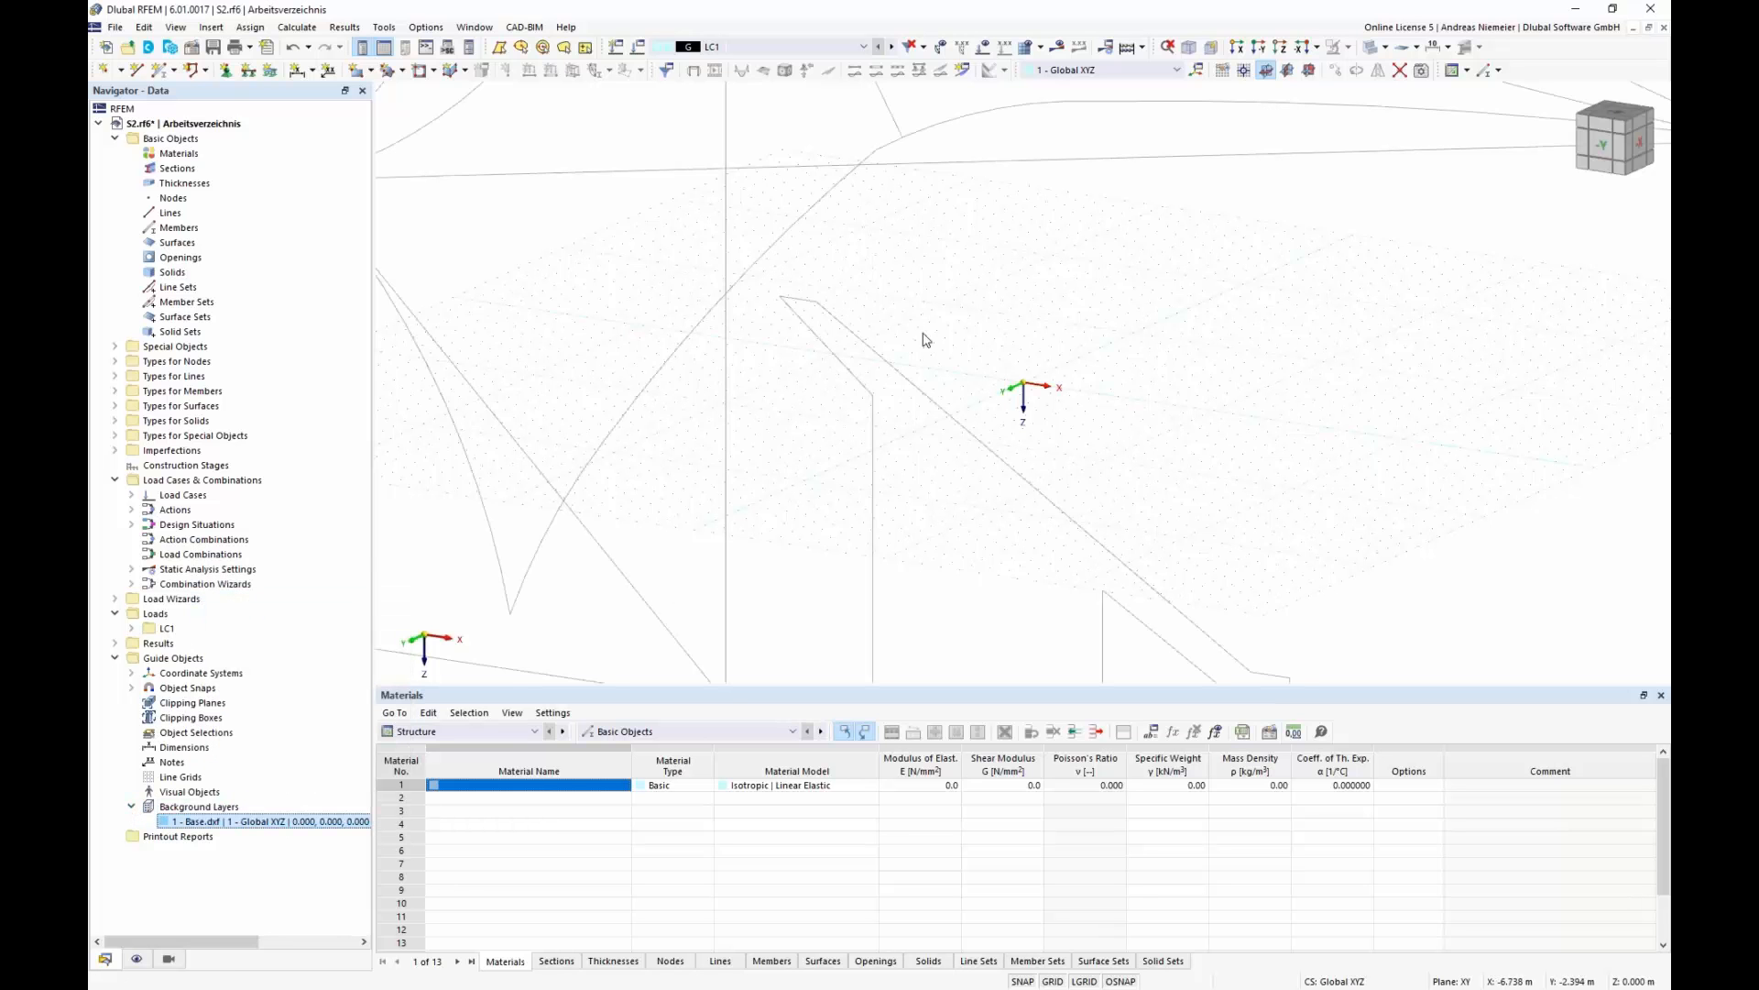
pyautogui.scroll(-6, 815, 305)
pyautogui.keyDown('ctrl'); pyautogui.moveTo(955, 392); pyautogui.dragTo(848, 385, button='middle'); pyautogui.keyUp('ctrl')
pyautogui.scroll(3, 829, 341)
pyautogui.scroll(2, 830, 337)
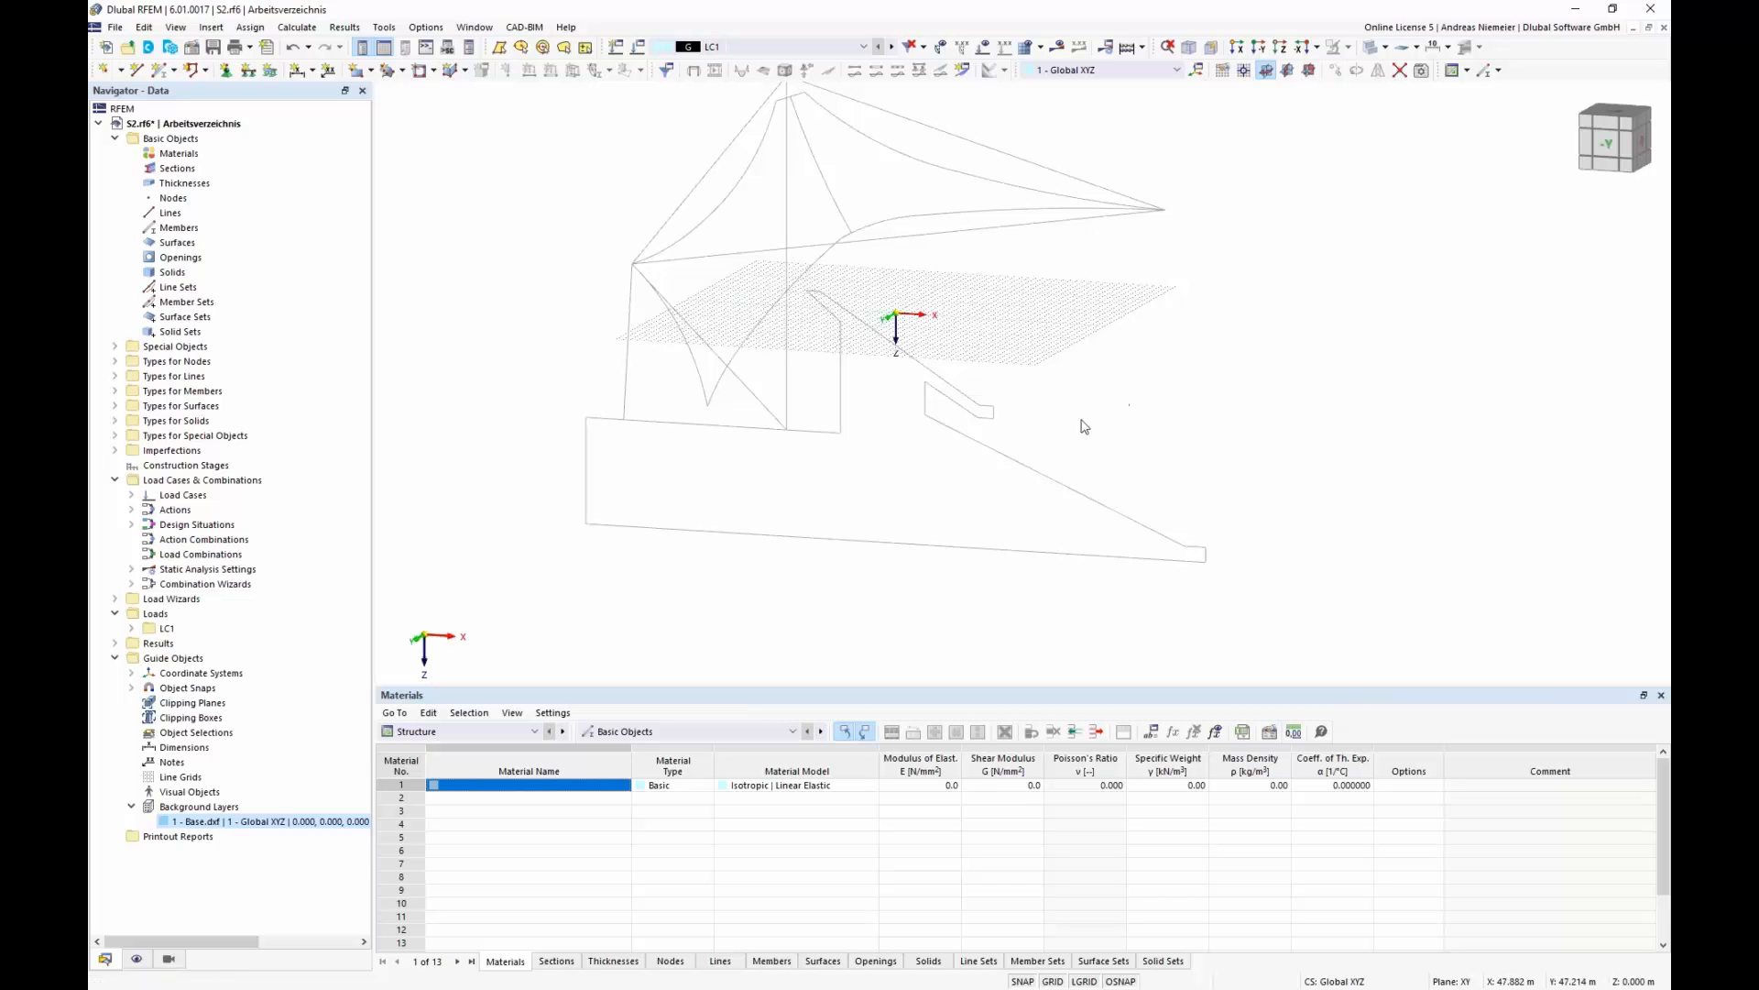
pyautogui.scroll(-1, 786, 464)
pyautogui.scroll(1, 799, 475)
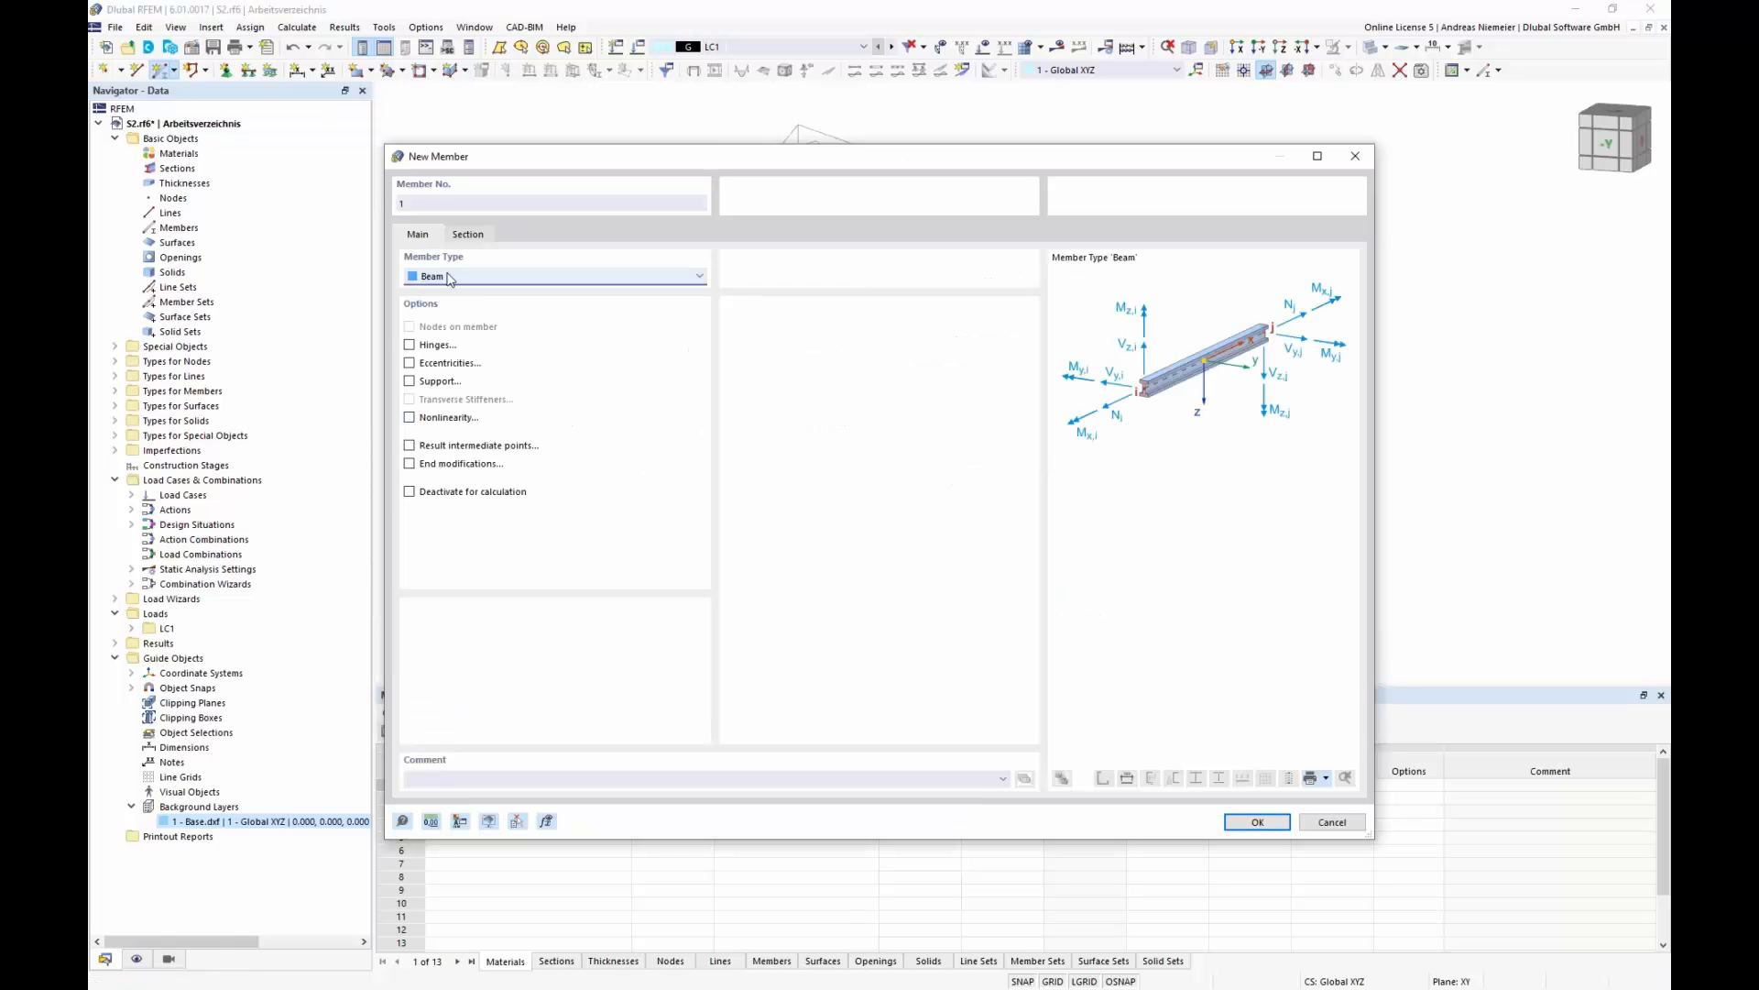
# - Define a thin-walled circular hollow section for the new beam member with diameter 1000 mm and wall thickness 10 mm
pyautogui.click(468, 234)
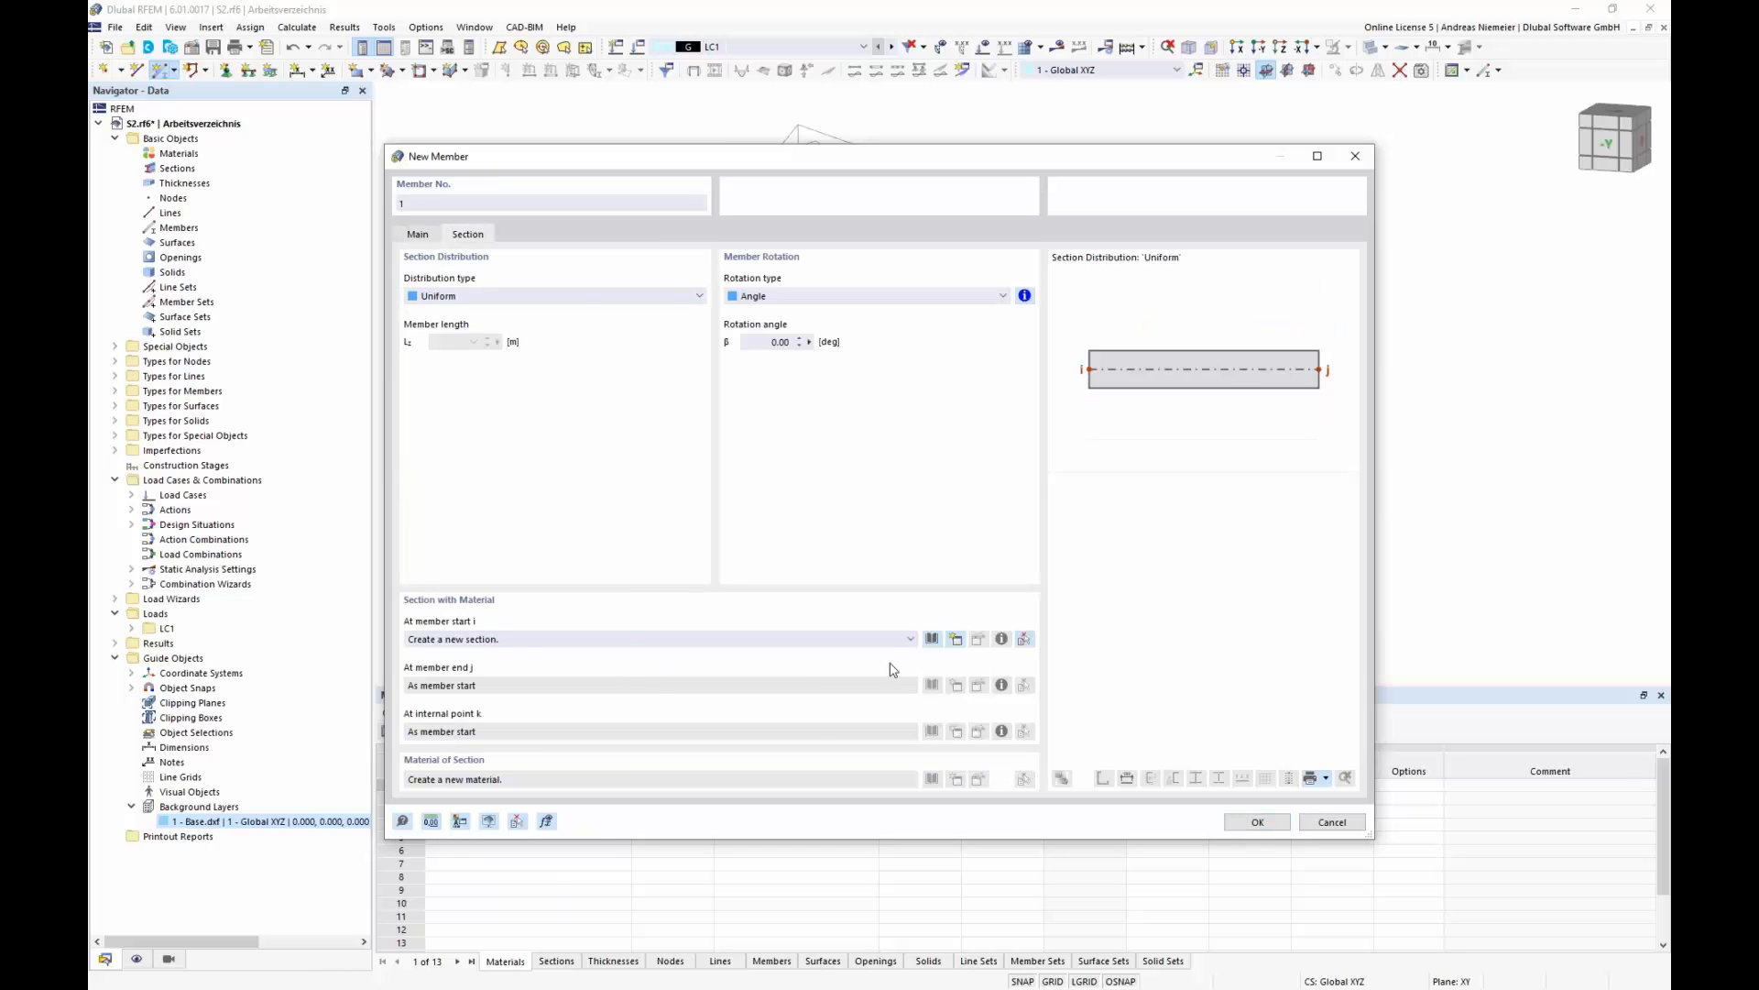
pyautogui.click(932, 639)
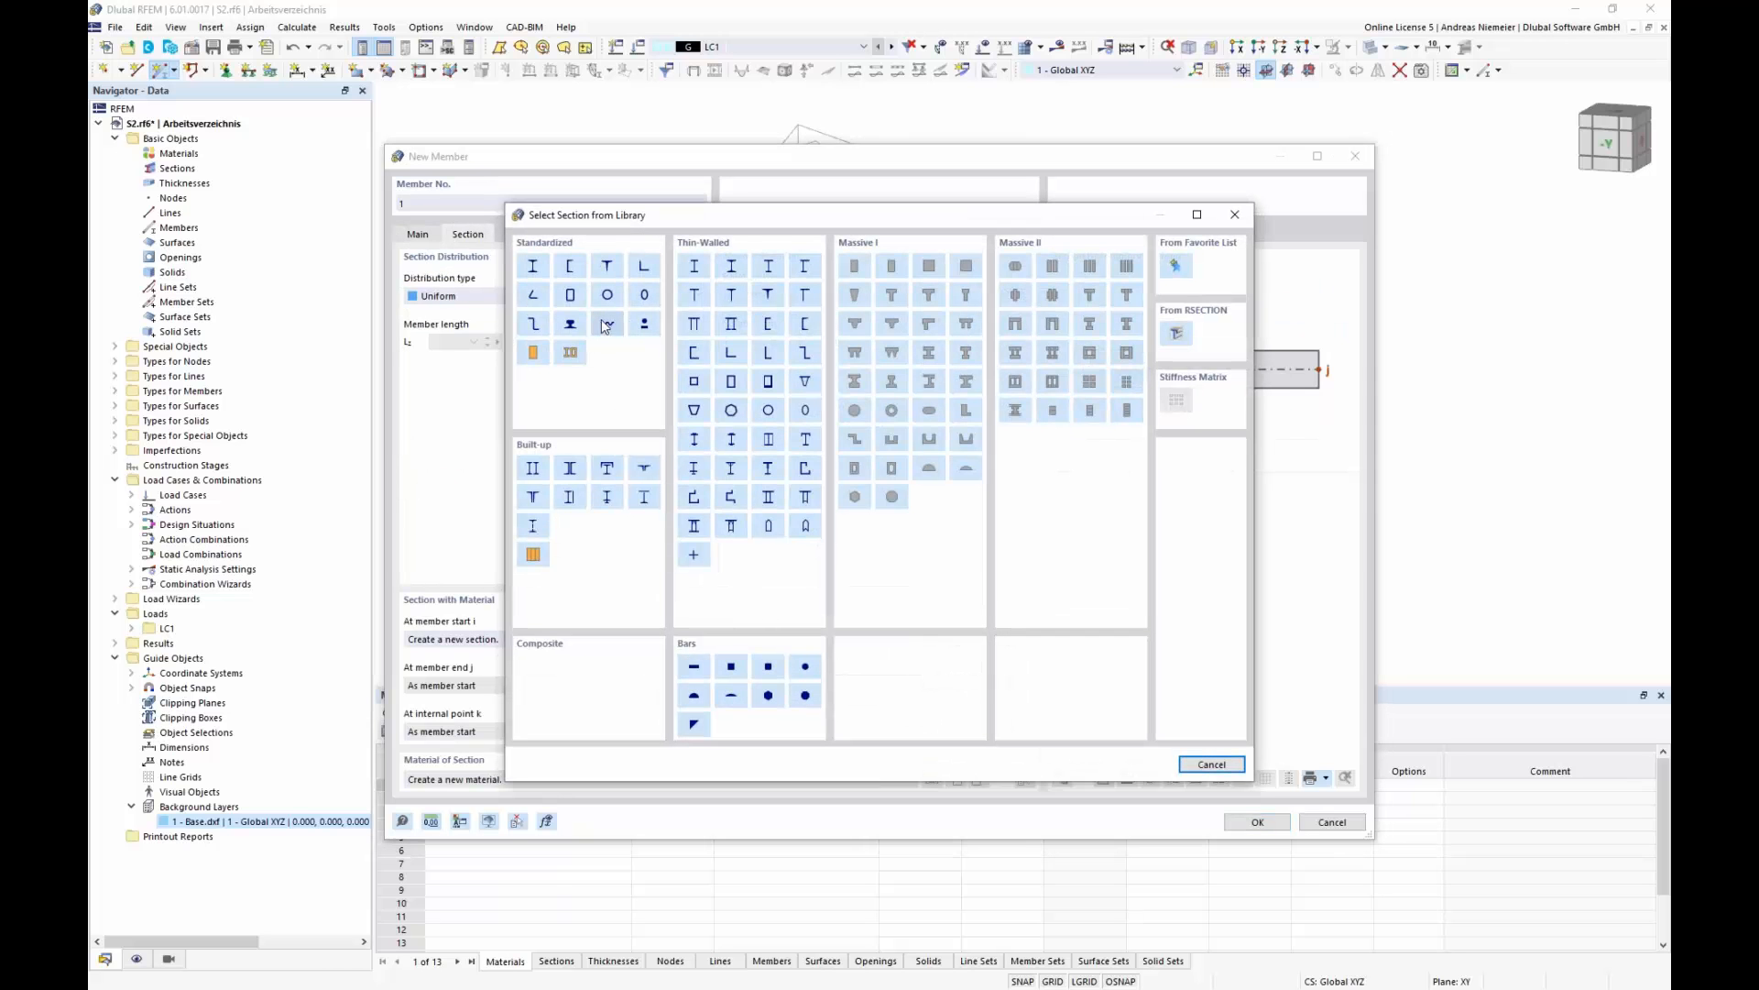
pyautogui.press('Escape')
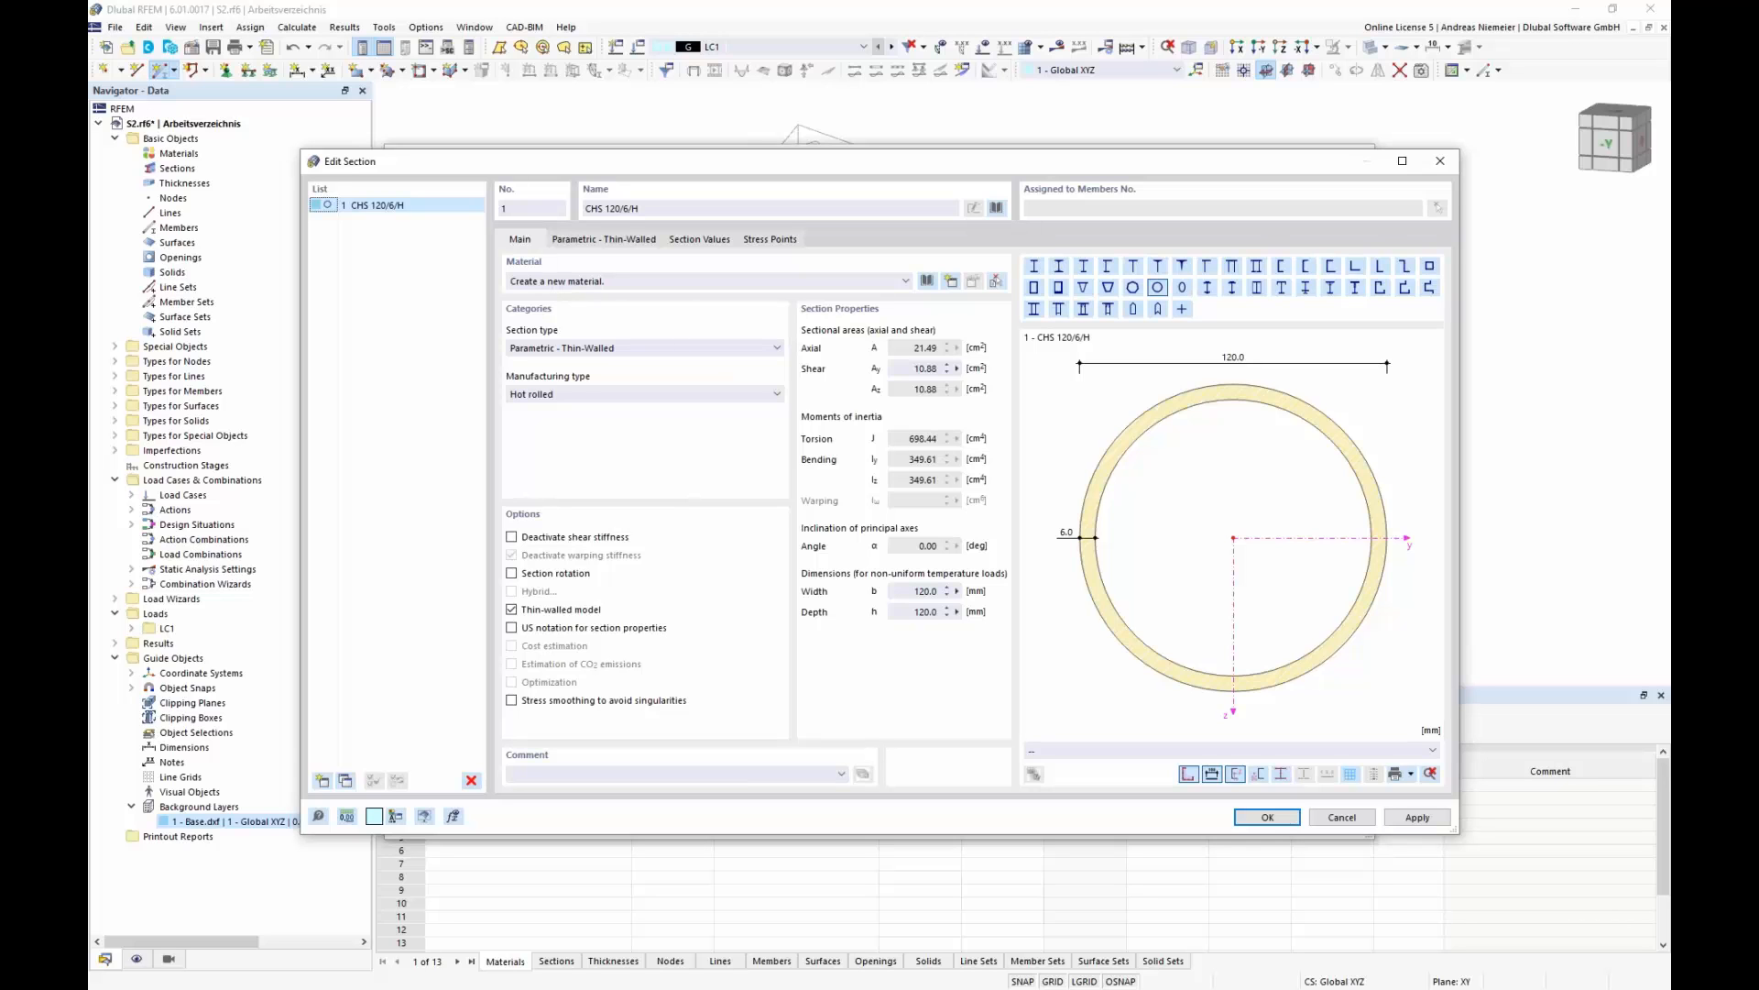
pyautogui.click(604, 240)
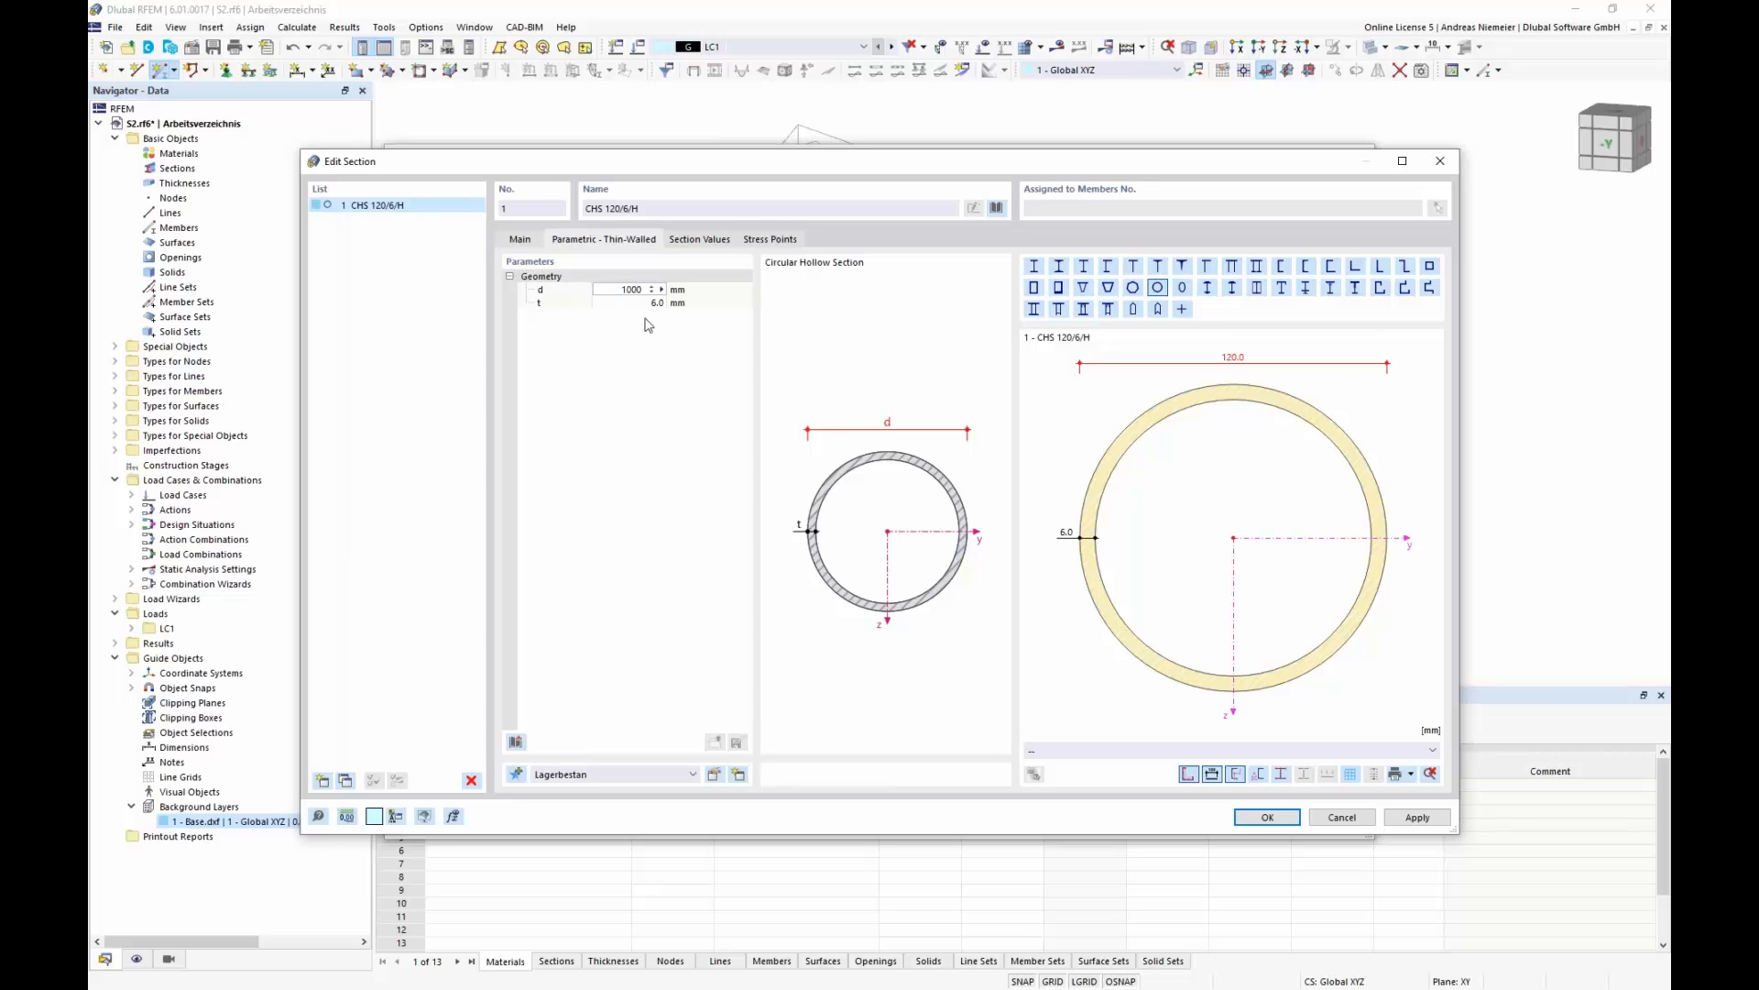
pyautogui.press('Tab')
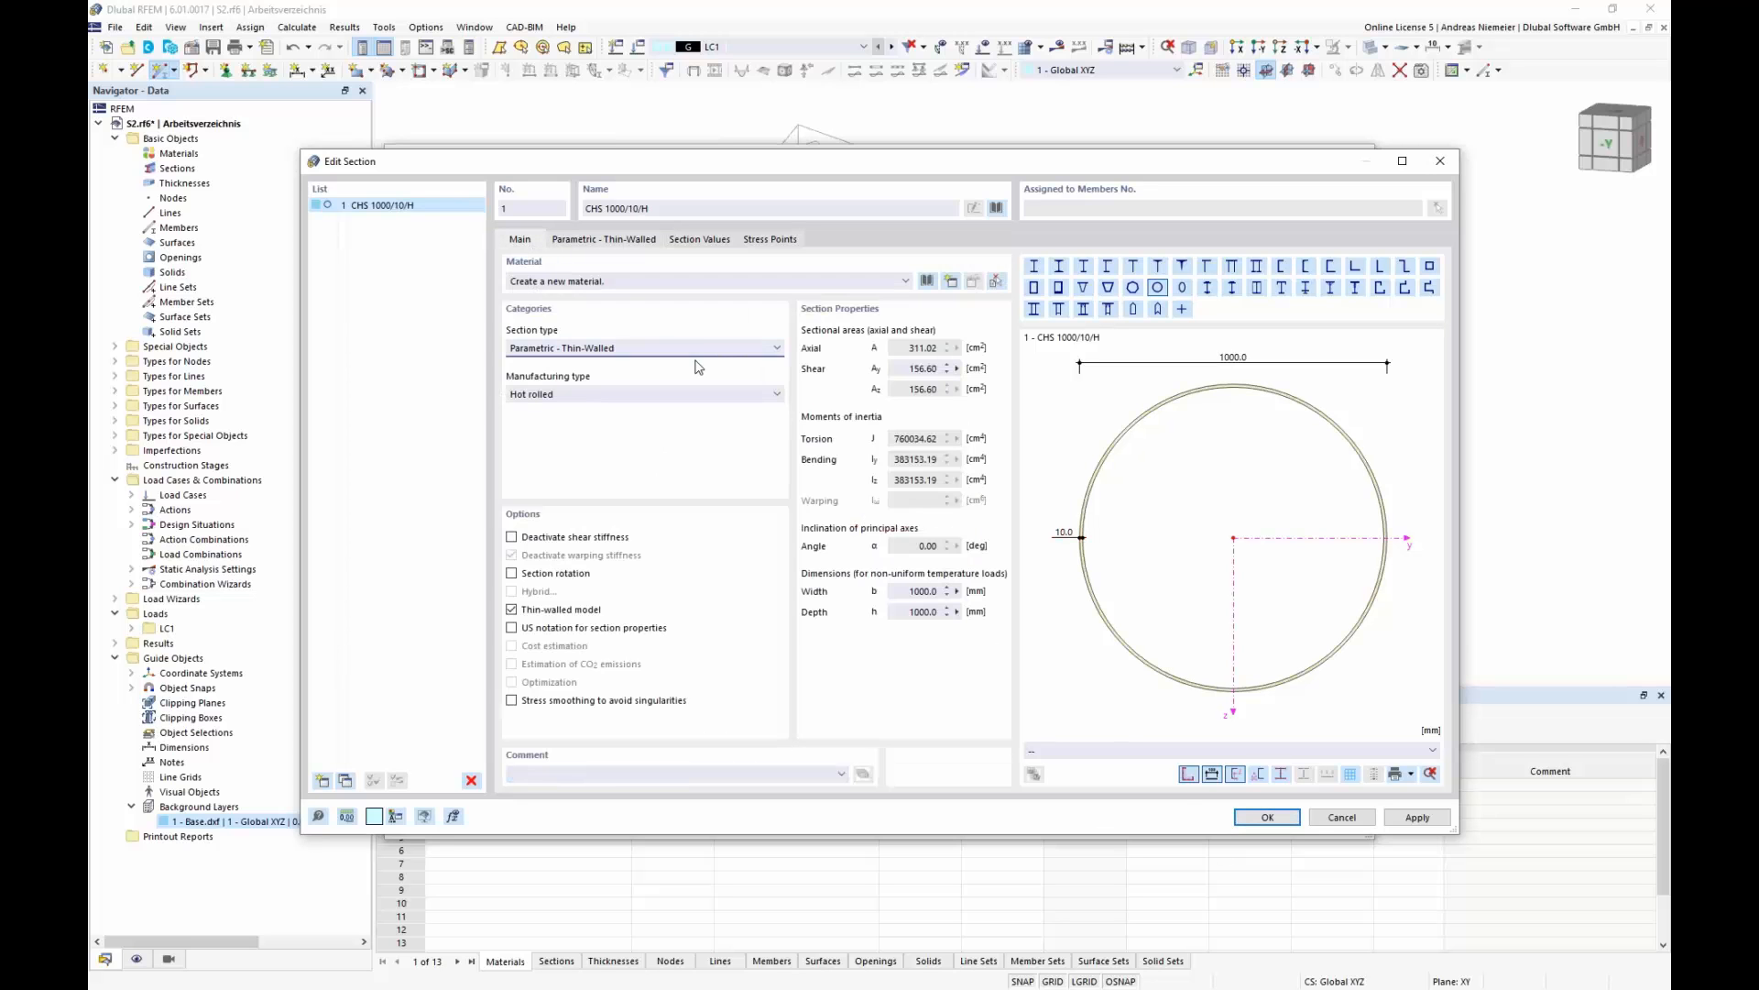
# - Assign steel S355 according to EN 1993-1-1:2005-05 from the material library to the circular hollow section
pyautogui.click(927, 280)
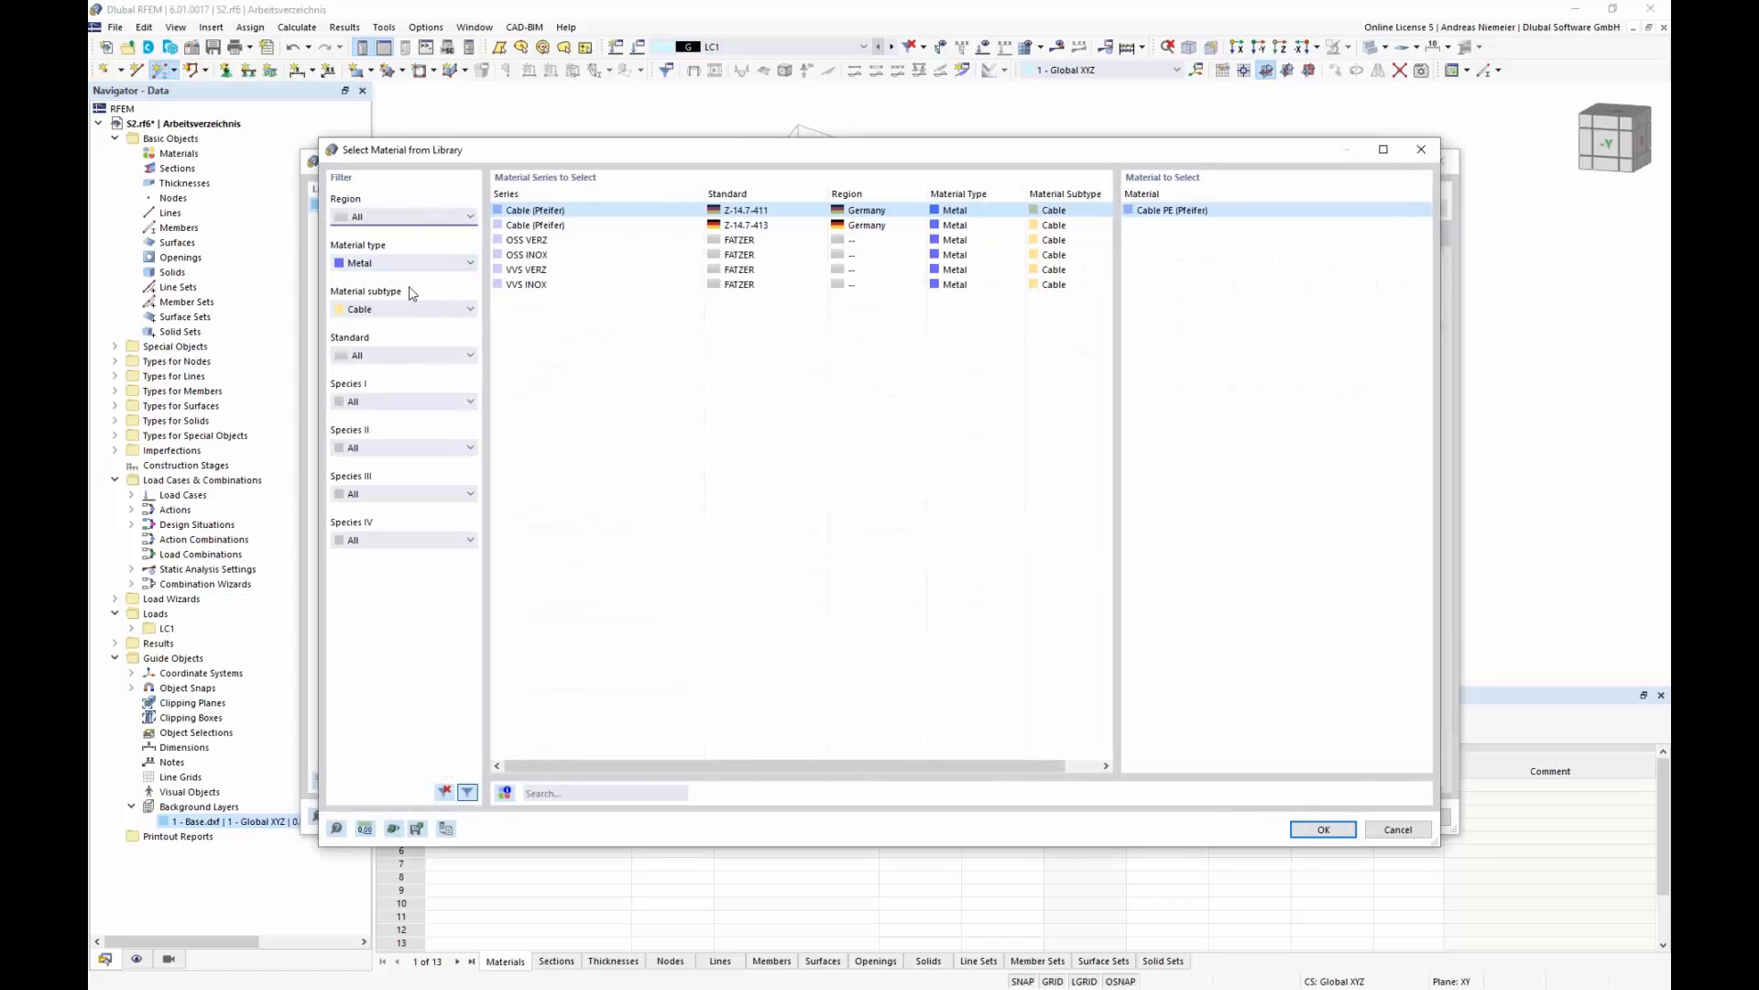
pyautogui.click(408, 262)
pyautogui.click(407, 303)
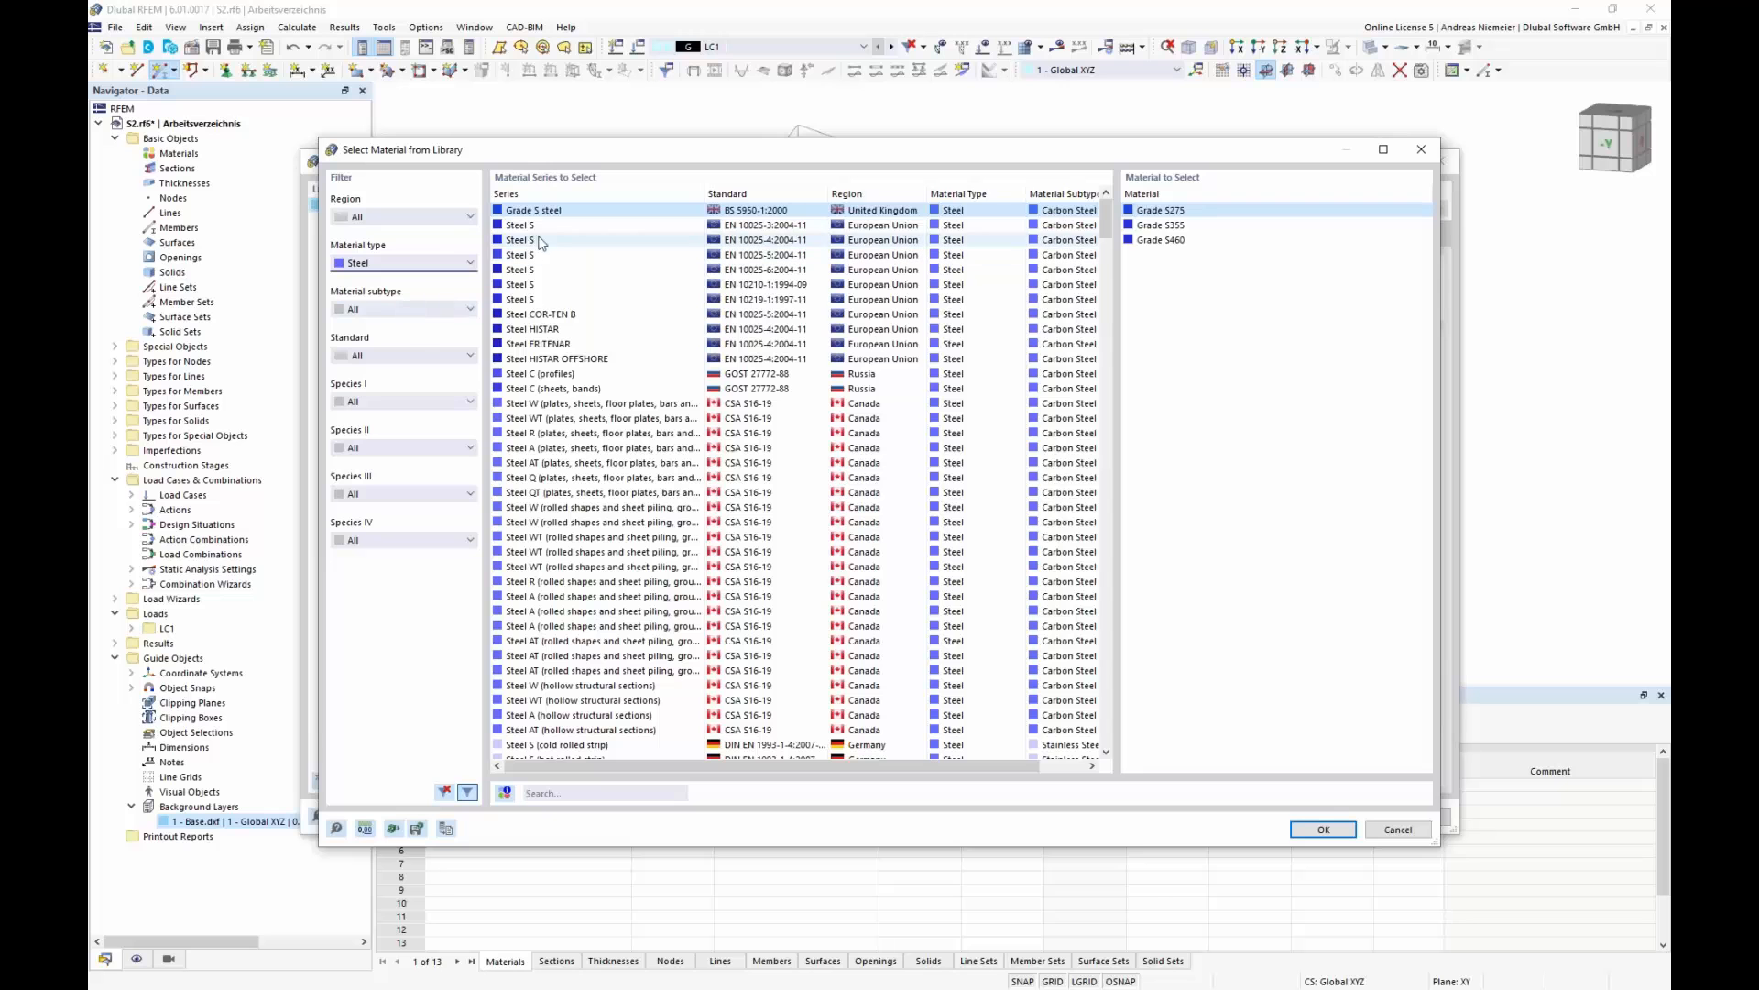
pyautogui.click(404, 306)
pyautogui.click(448, 306)
pyautogui.scroll(-9, 782, 321)
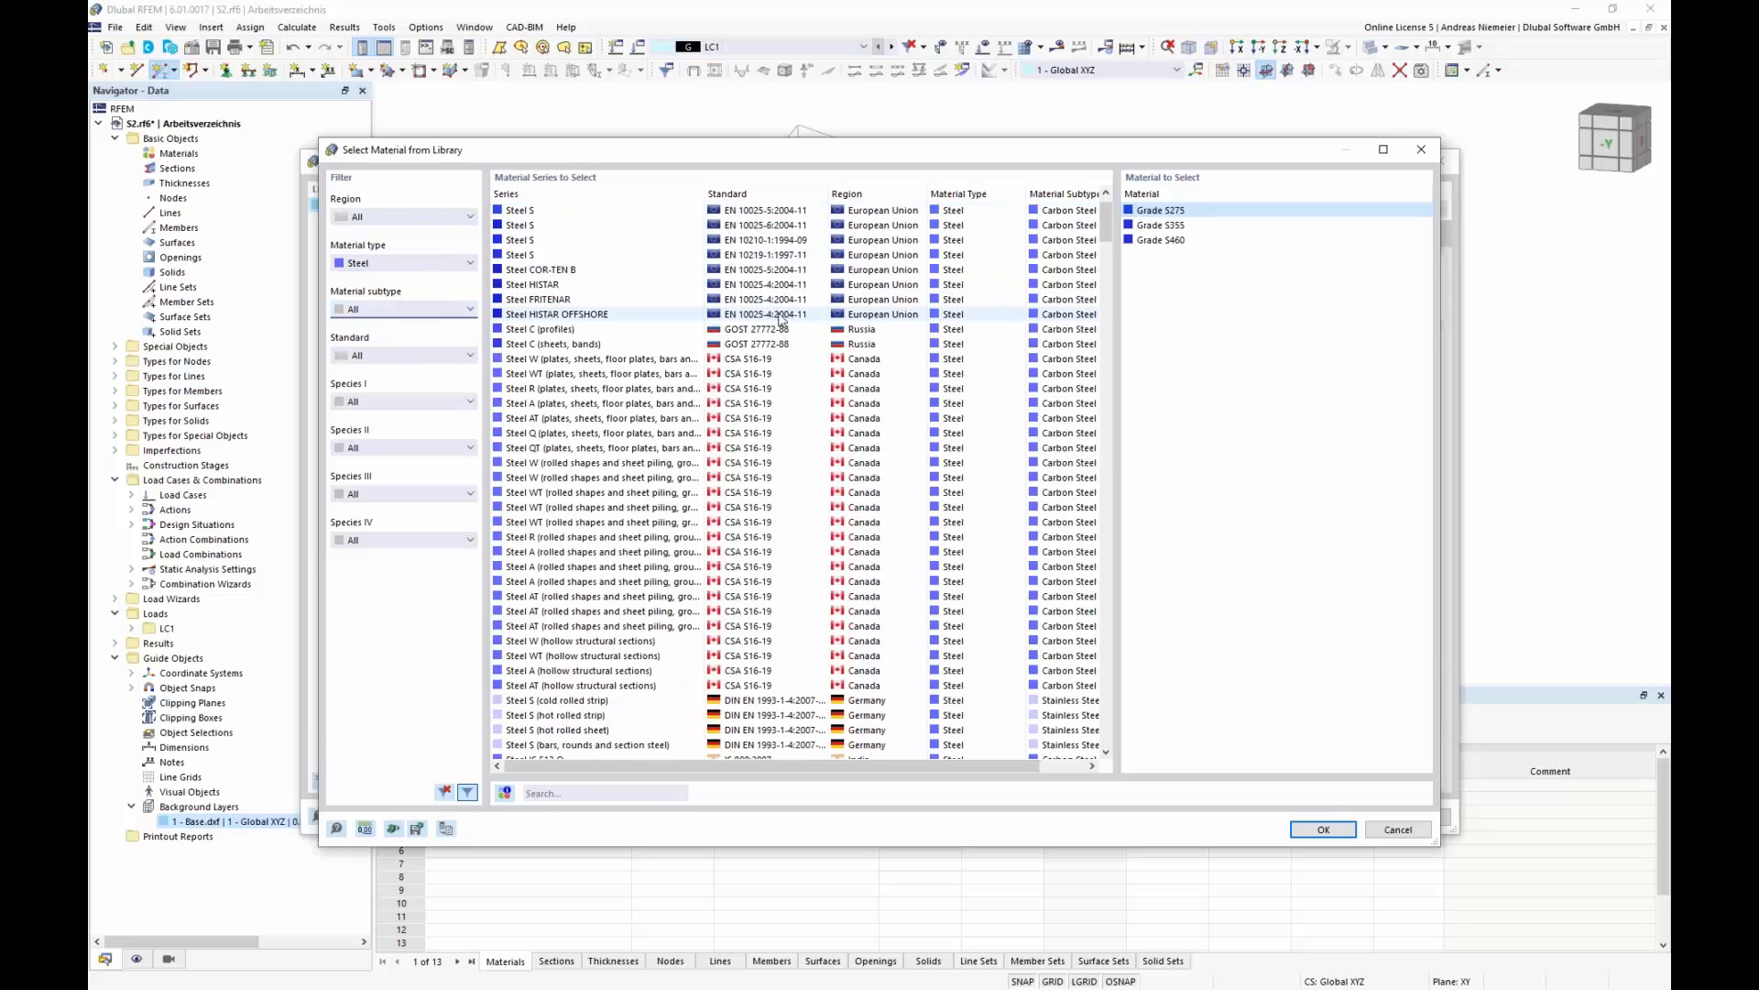
pyautogui.click(402, 356)
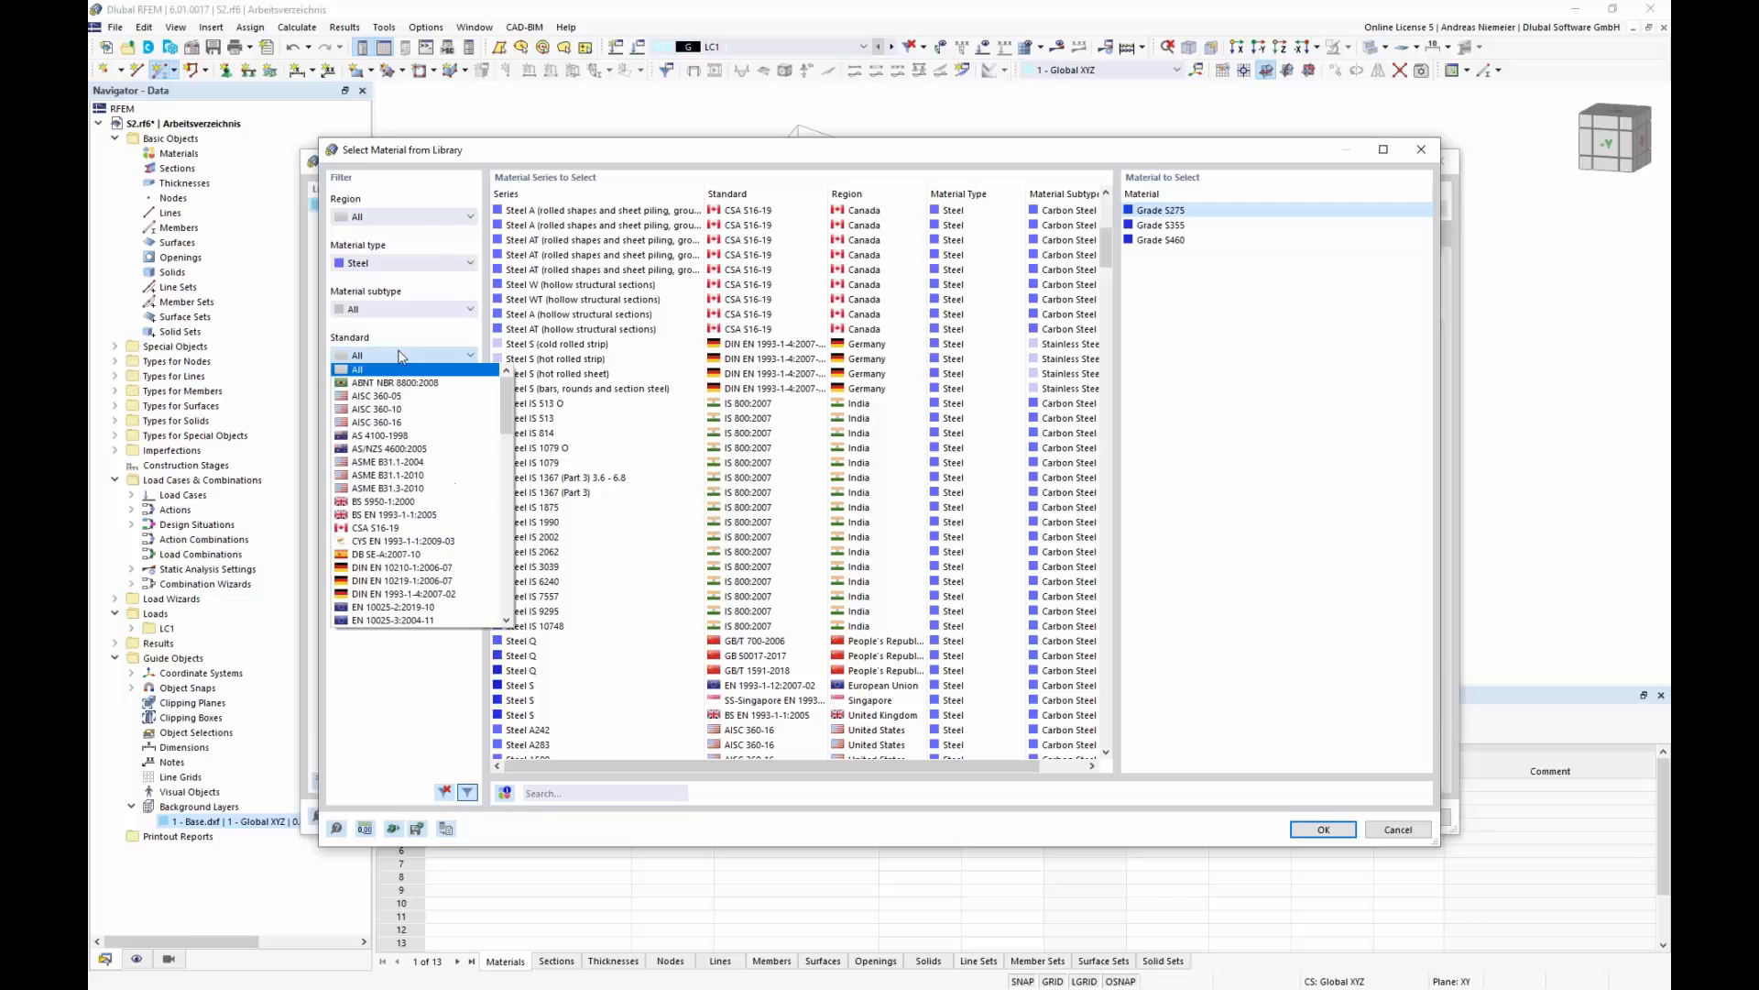
pyautogui.scroll(-5, 417, 513)
pyautogui.scroll(-4, 422, 581)
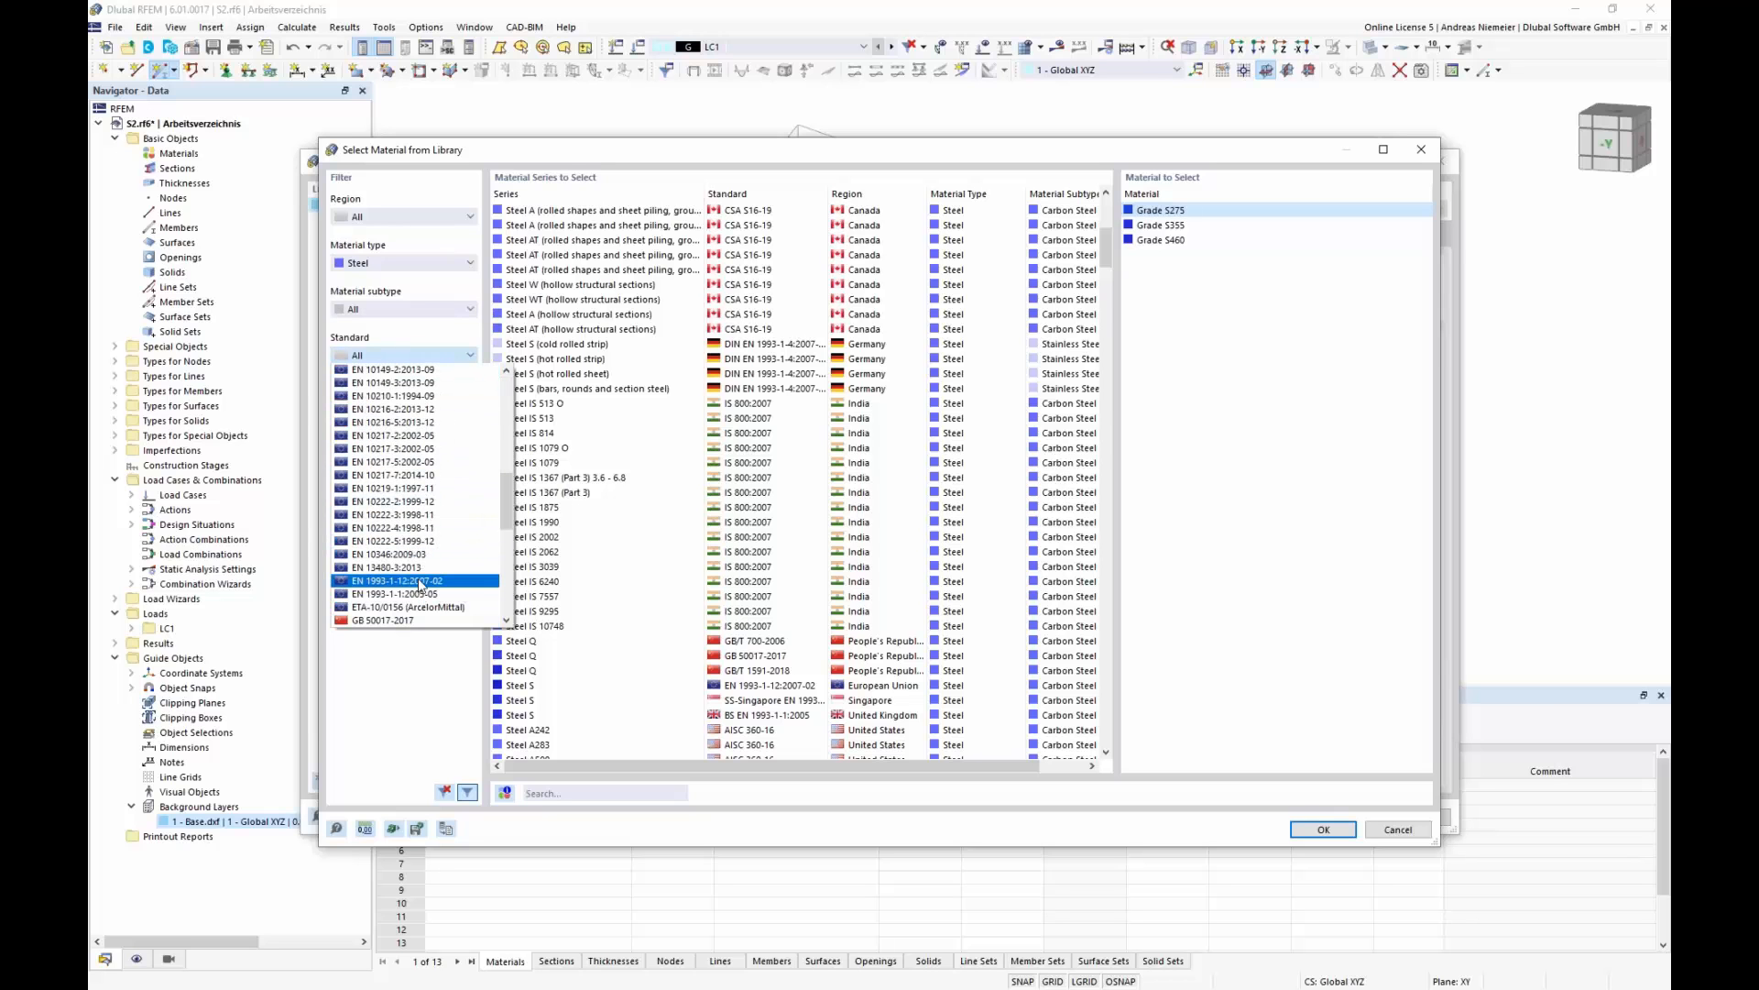
pyautogui.click(417, 594)
pyautogui.click(1164, 242)
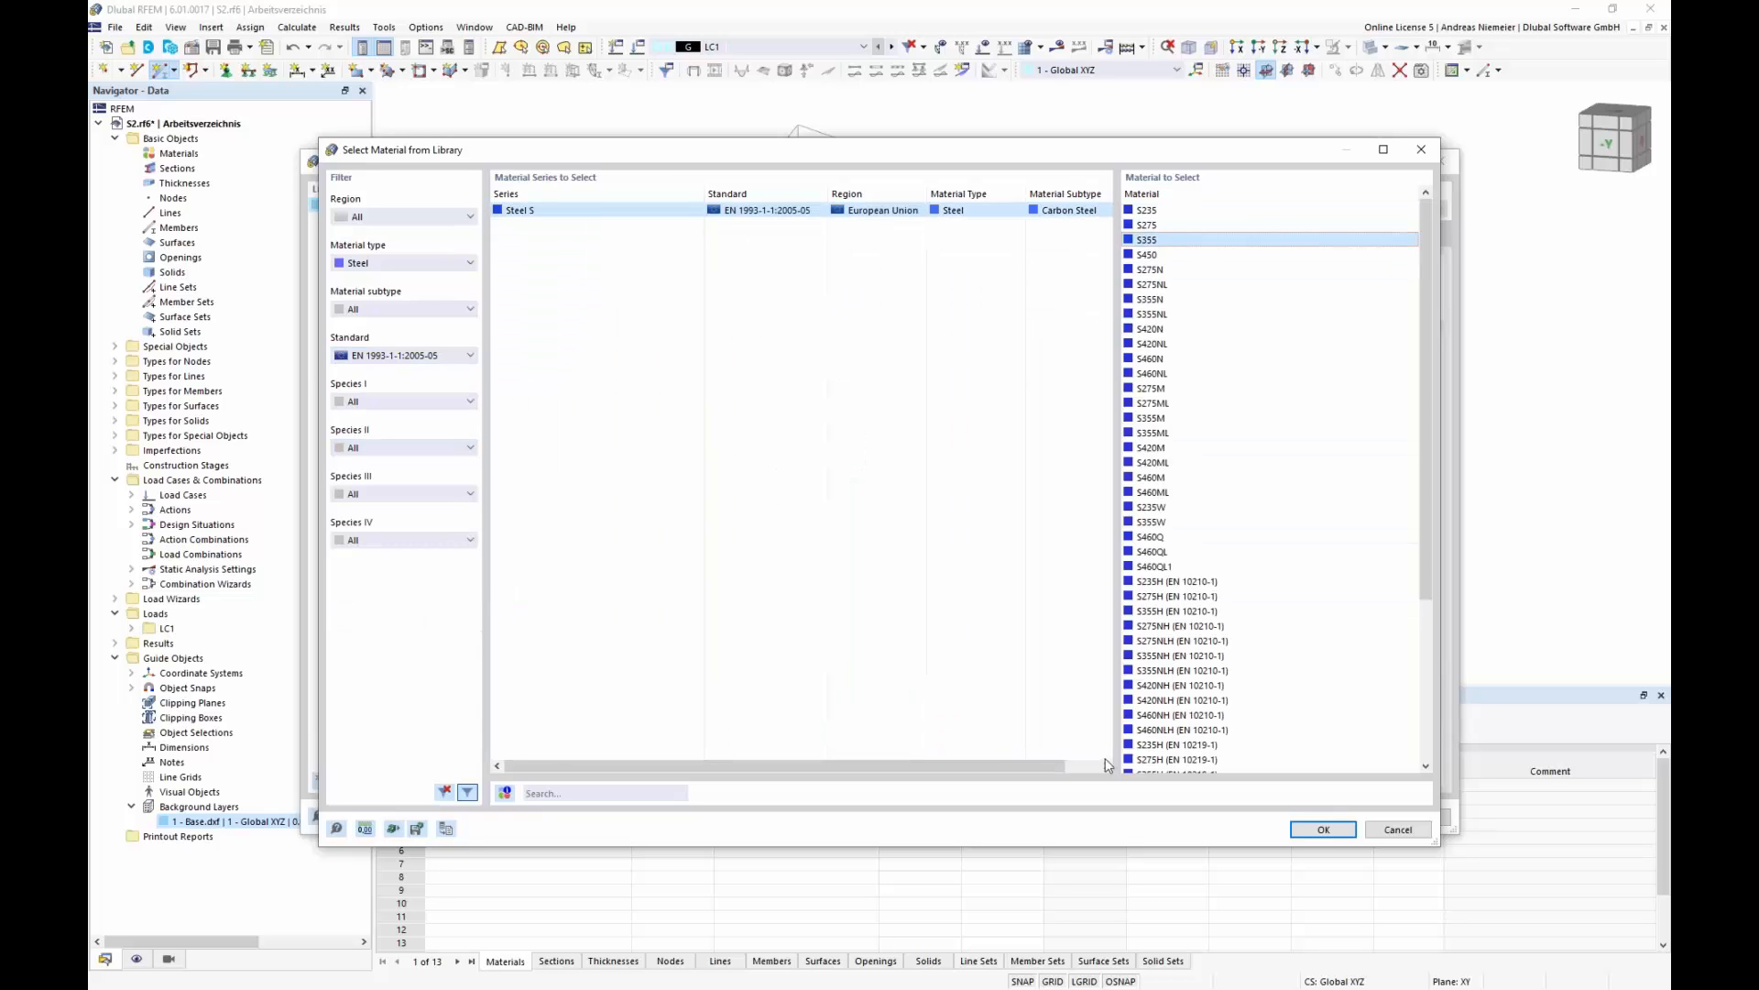
pyautogui.click(1322, 830)
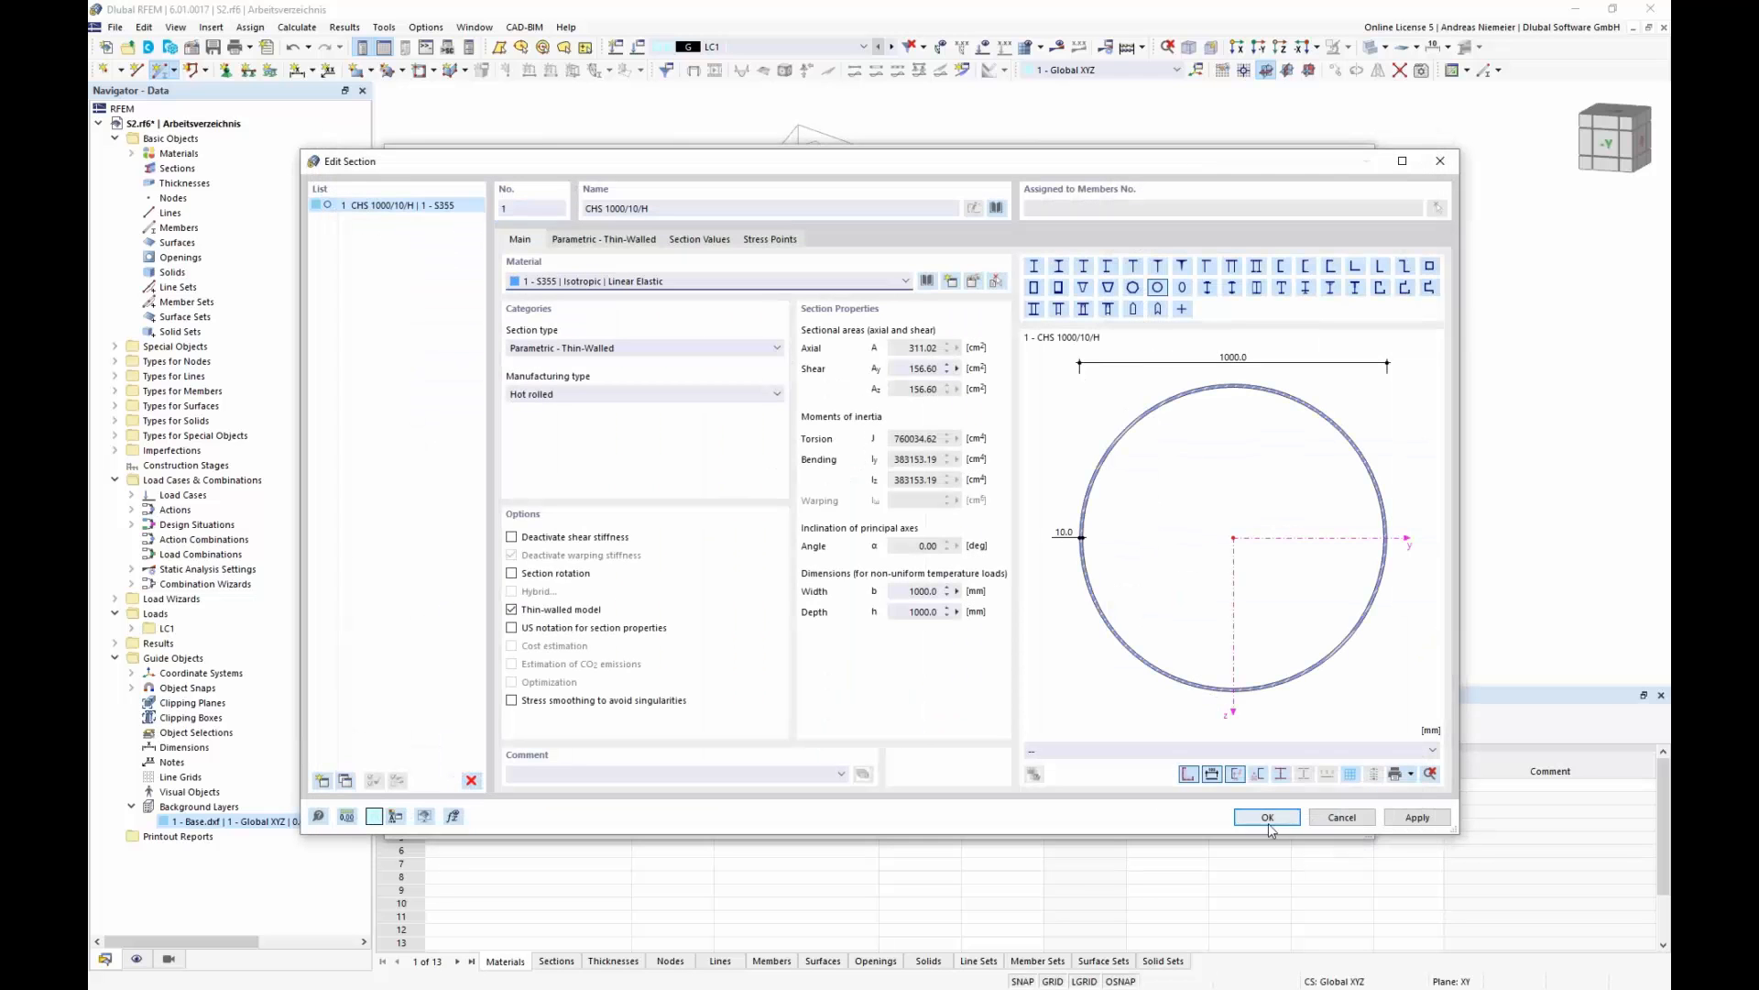
pyautogui.click(1269, 818)
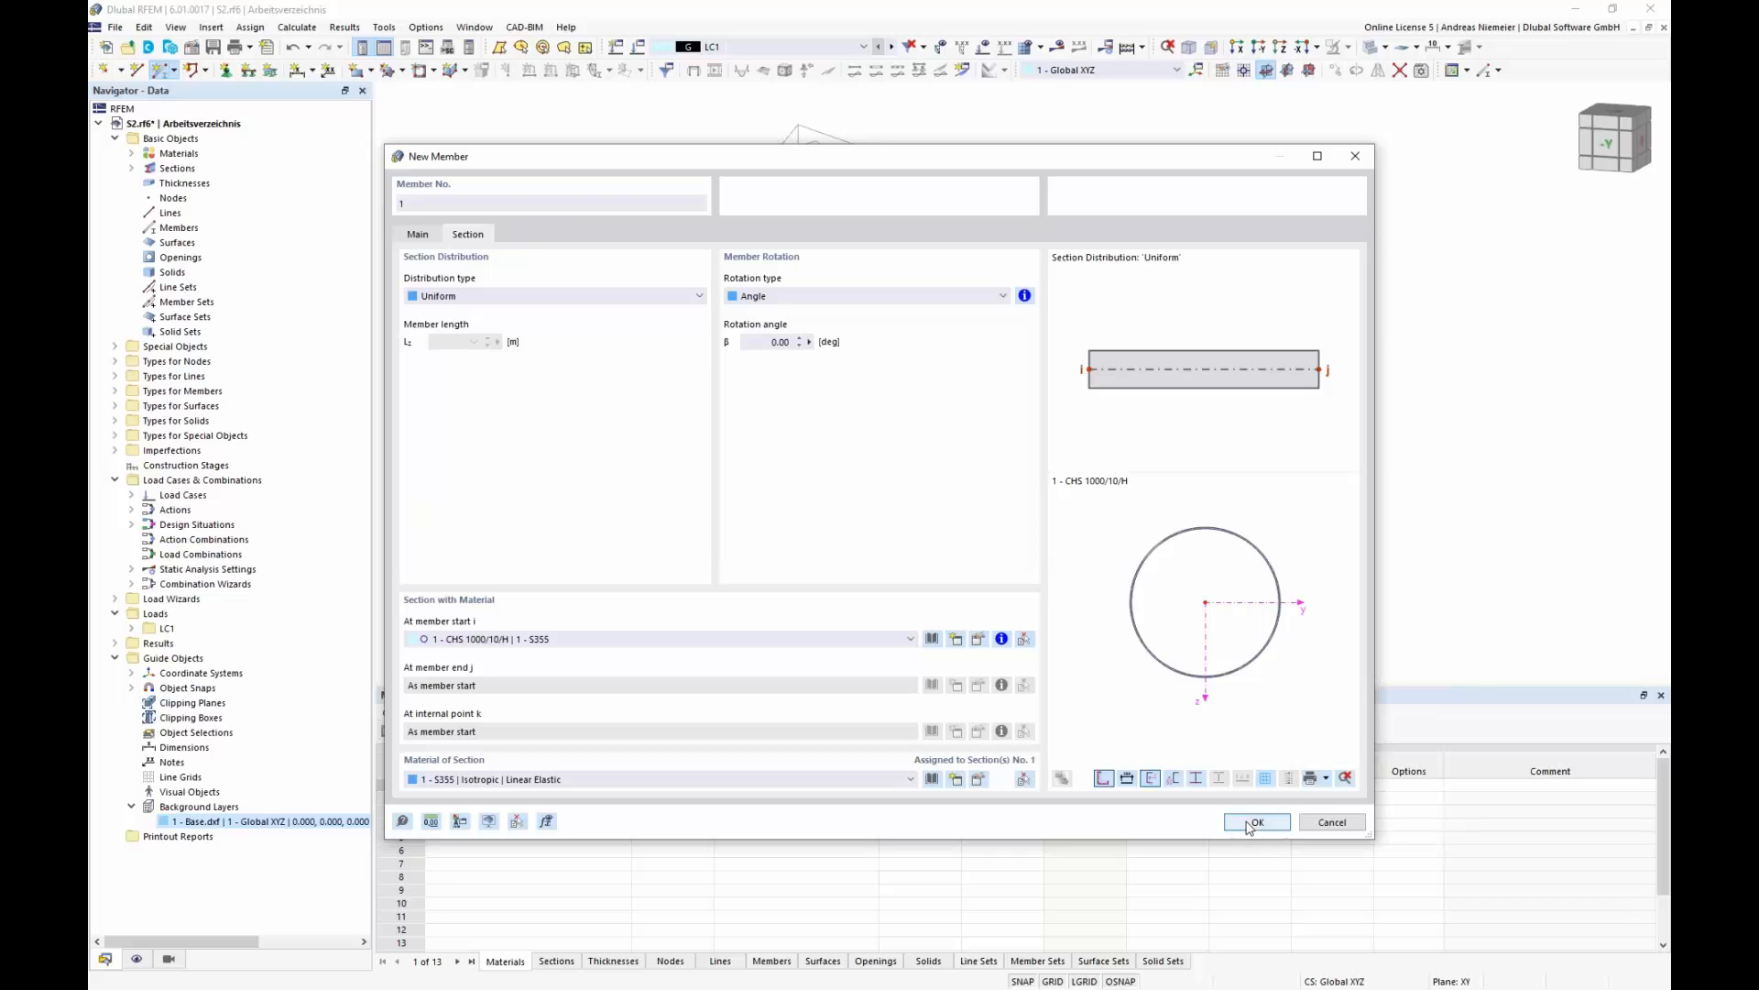
# - Place the CHS 1000/10/H beam as a vertical mast from the base point to the apex of the background drawing
pyautogui.click(1253, 823)
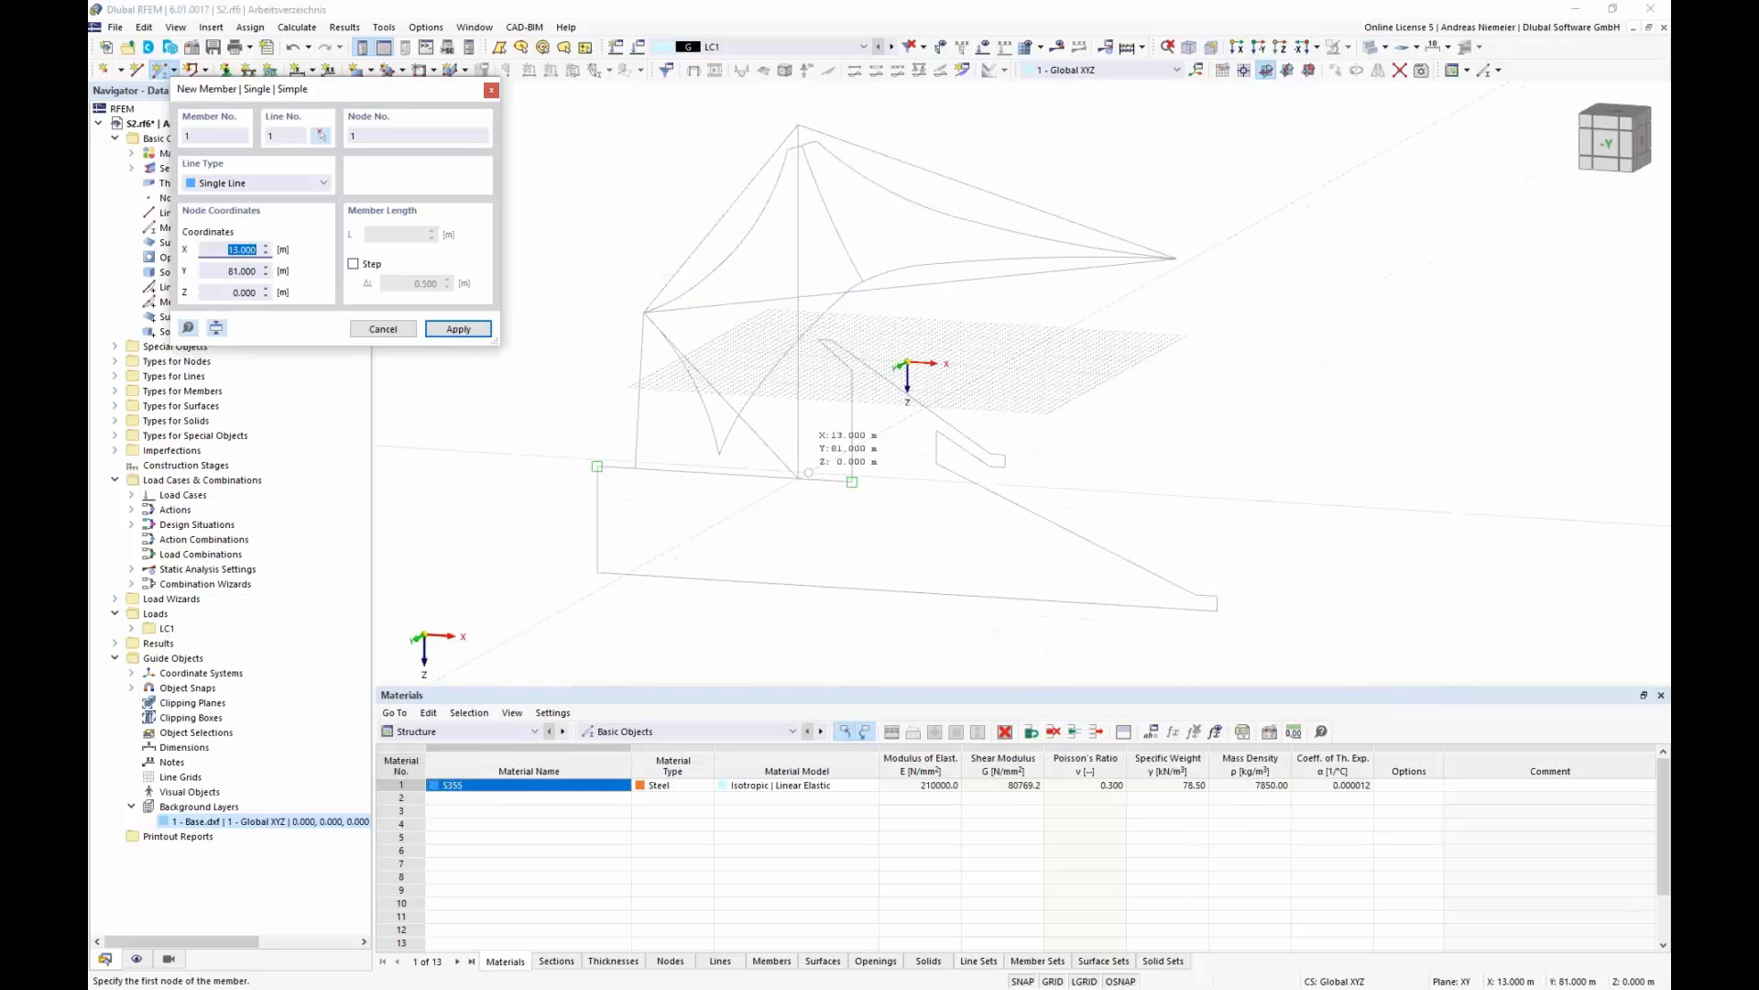
pyautogui.click(799, 477)
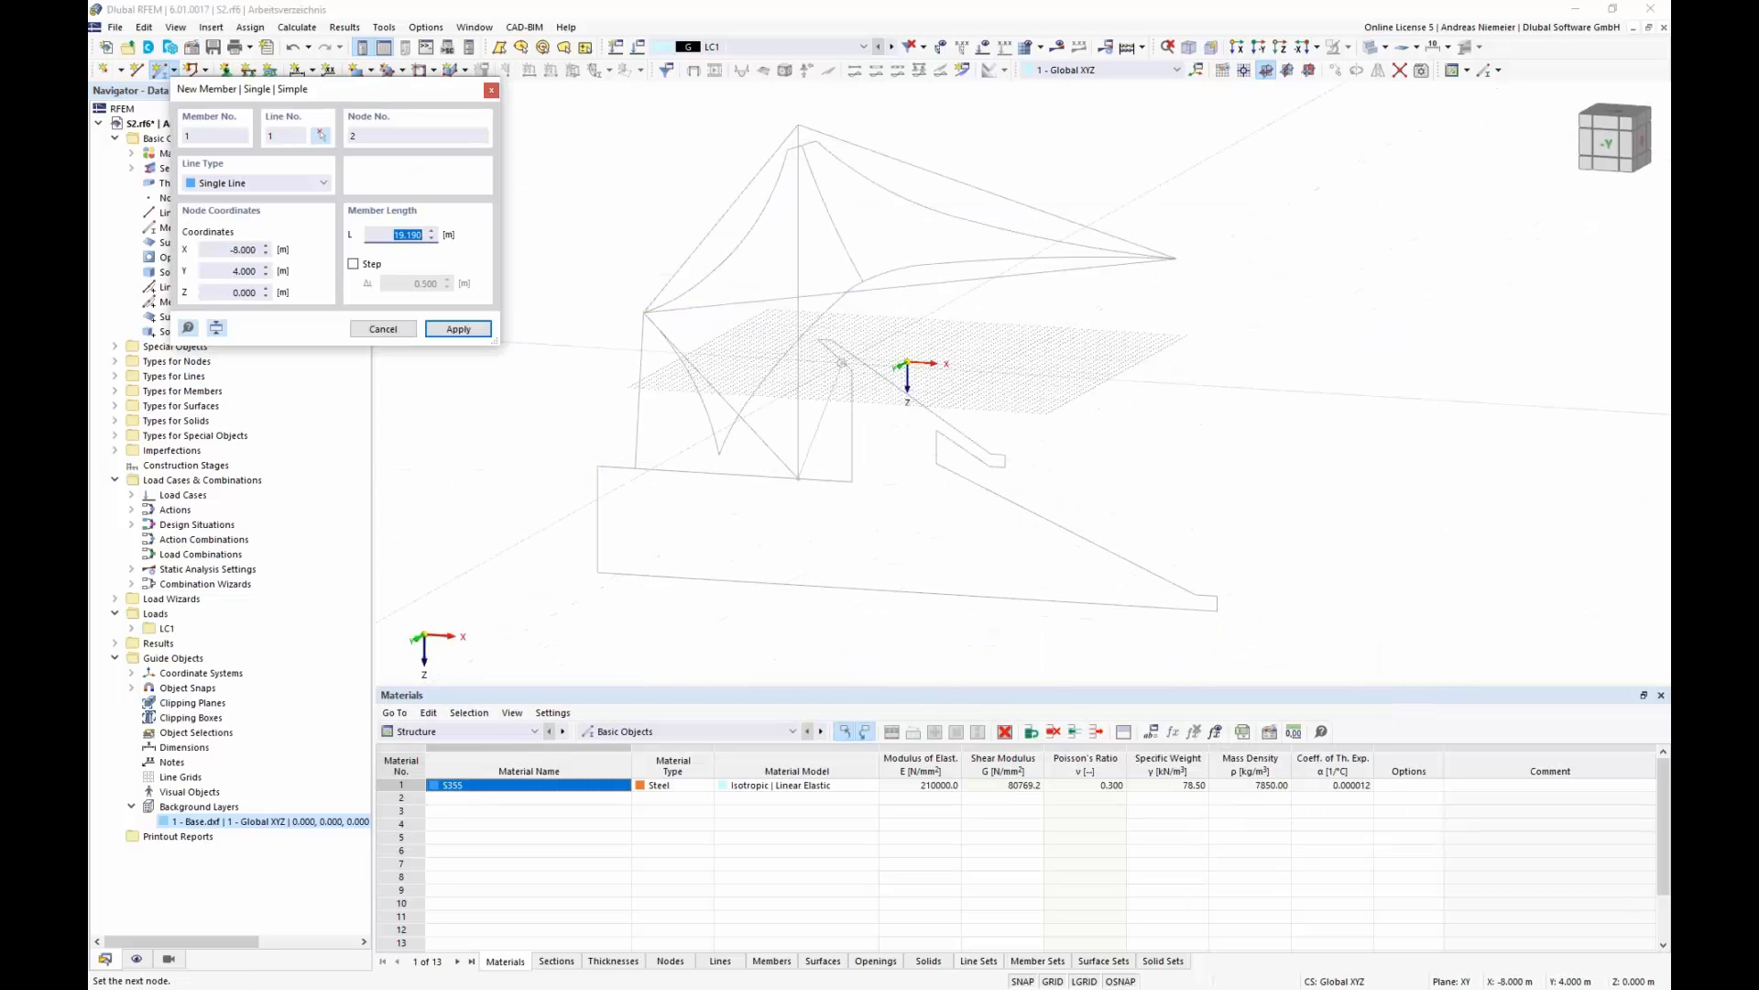
pyautogui.click(798, 125)
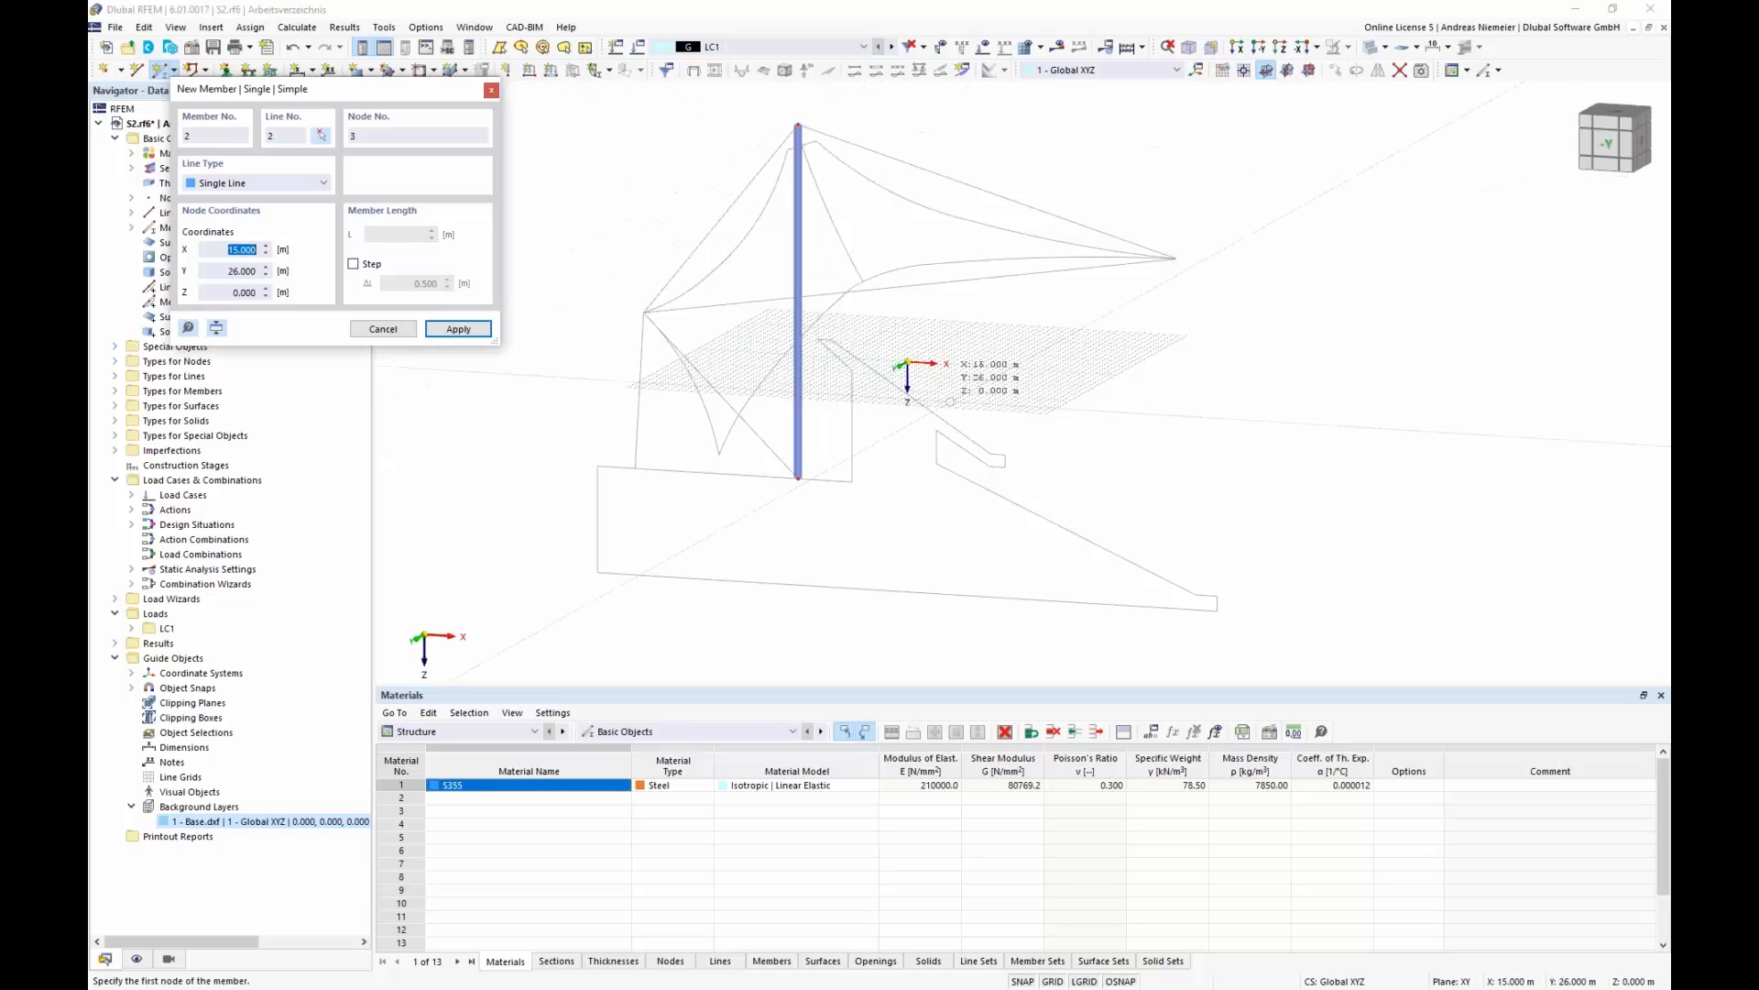
pyautogui.press('Escape')
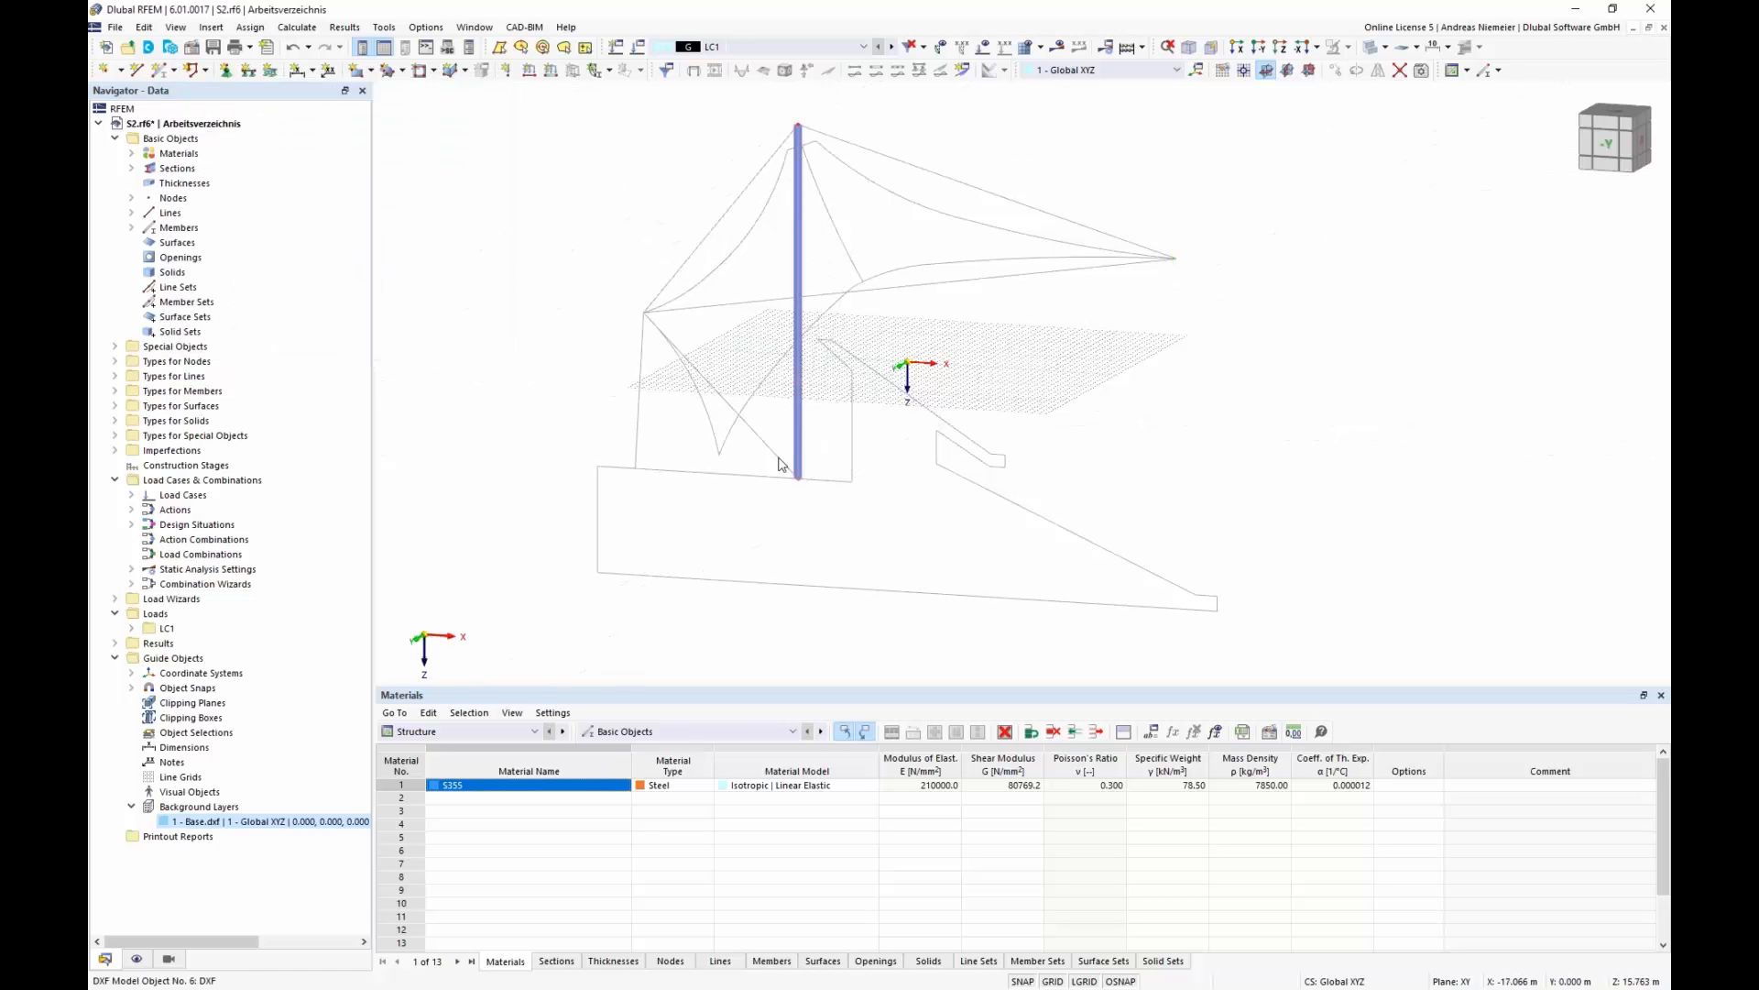
# - Start a second beam member with hinges enabled and open its section settings
pyautogui.click(160, 71)
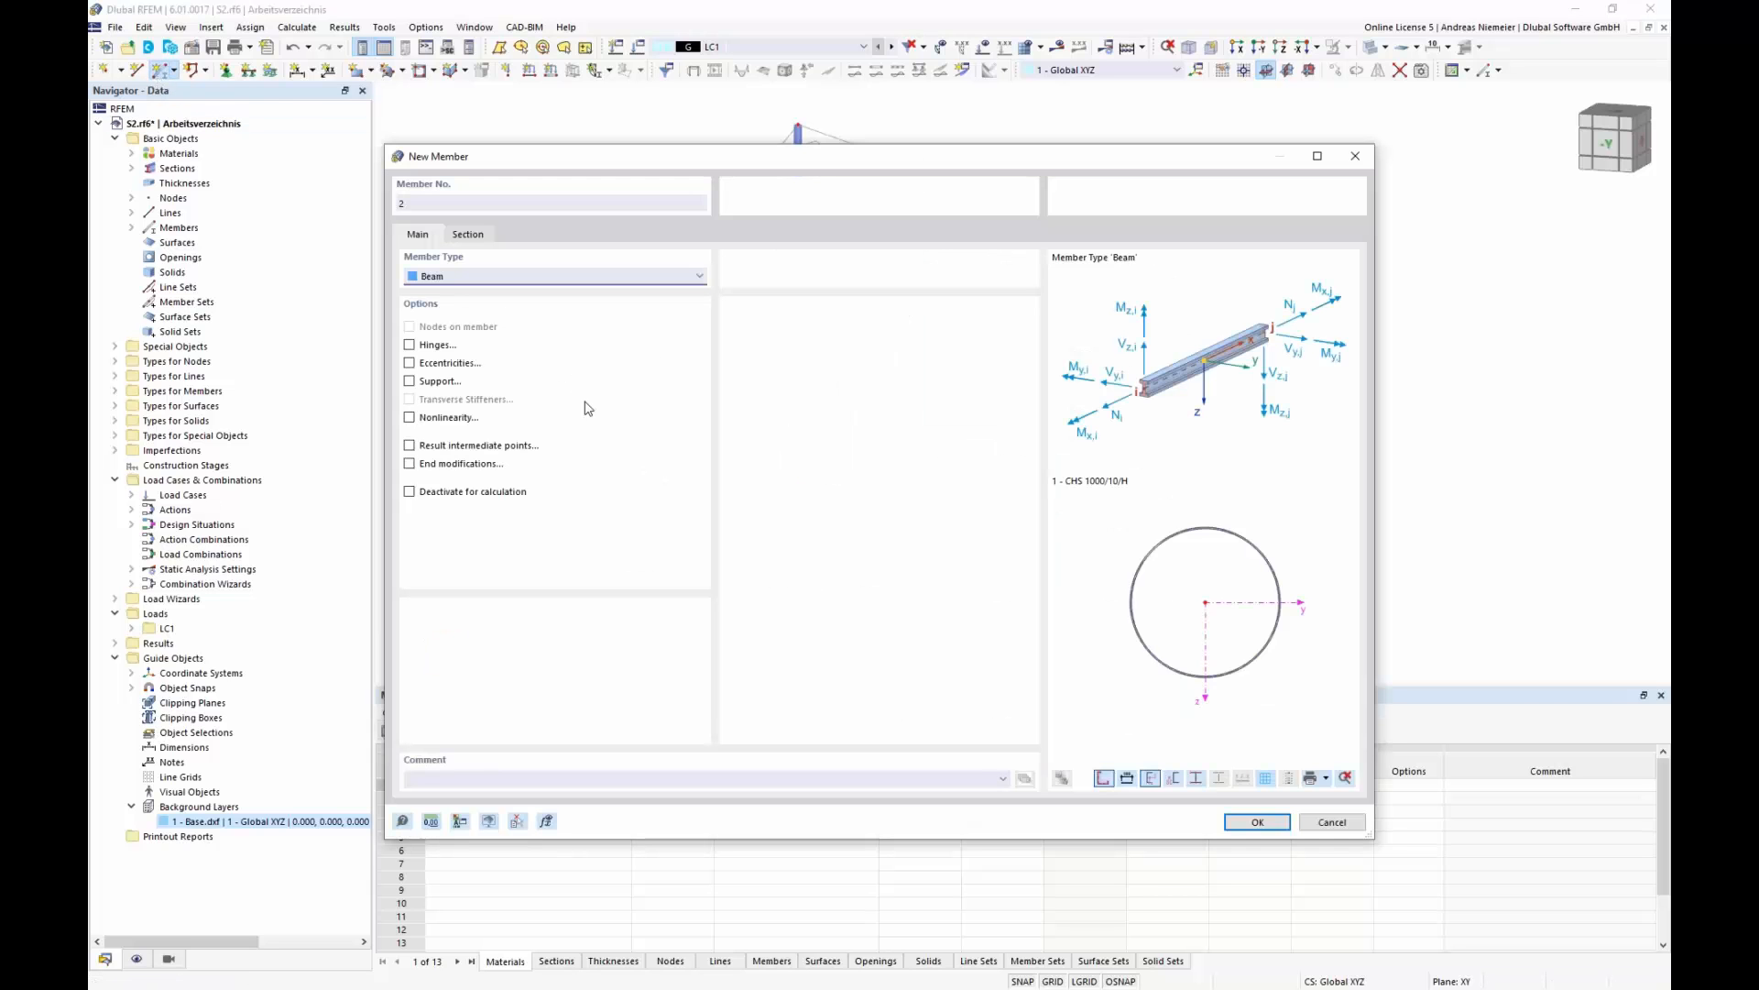
pyautogui.click(421, 349)
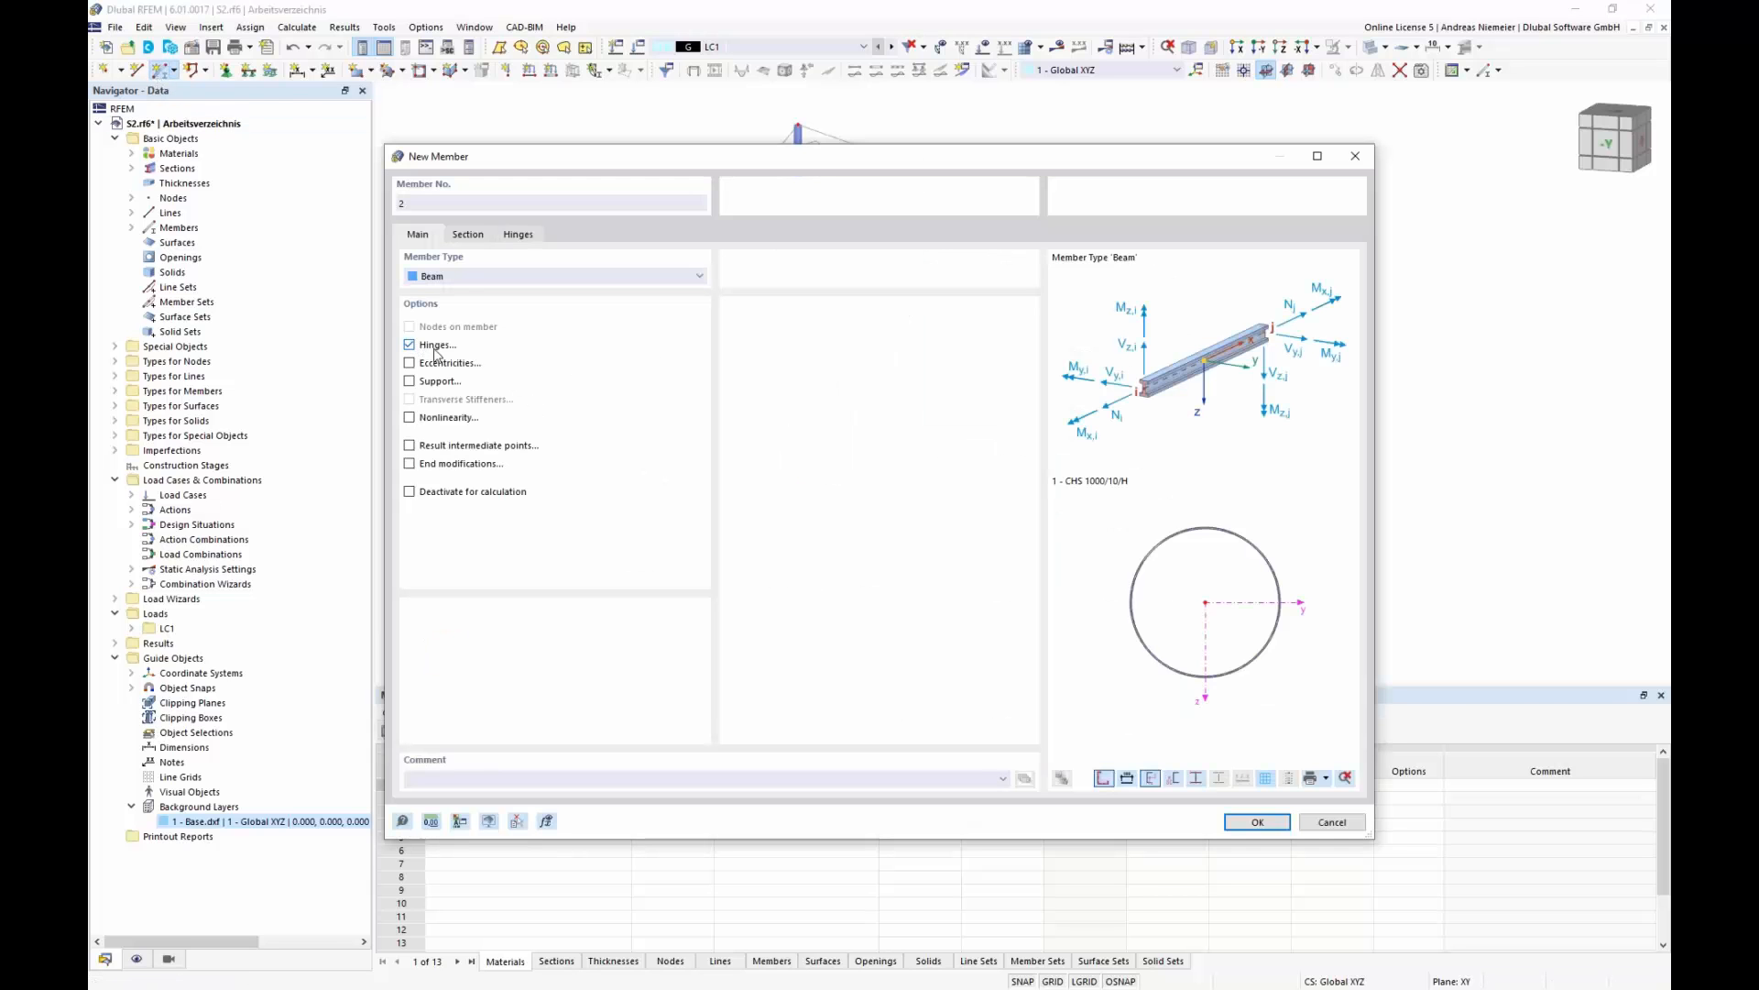
pyautogui.click(469, 236)
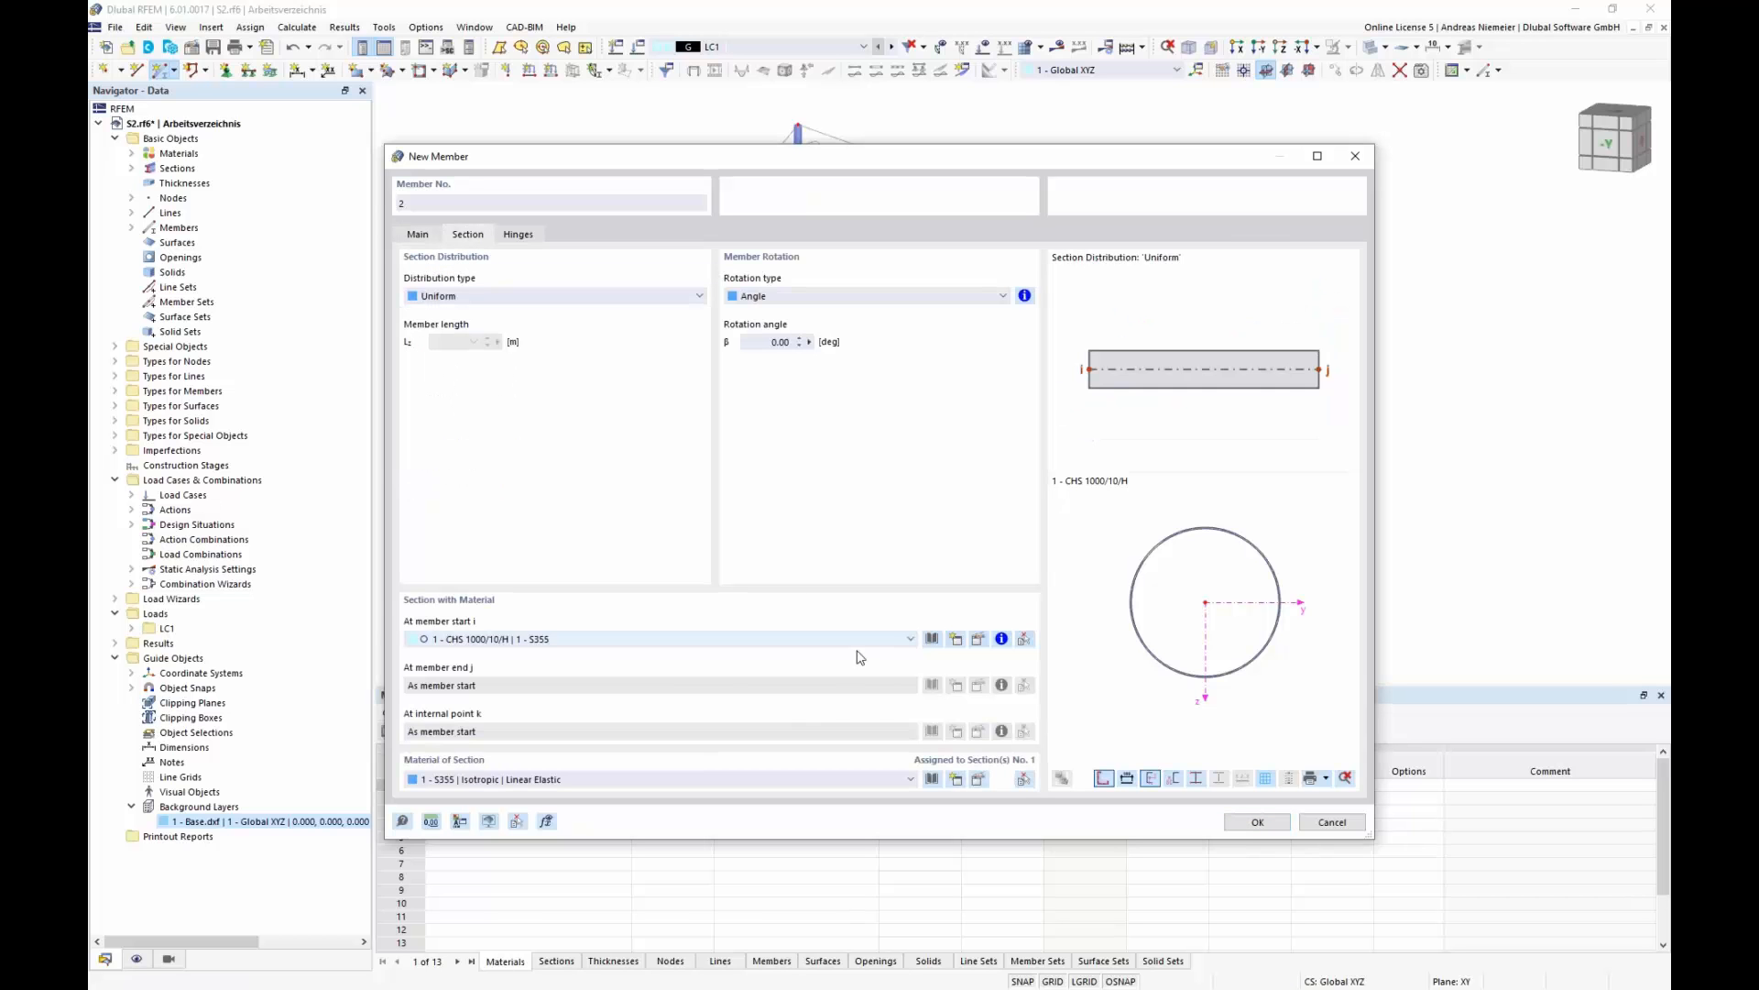
# - Assign a circular hollow section with a diameter of 600 mm and a wall thickness of 10 mm to the new member
pyautogui.click(932, 639)
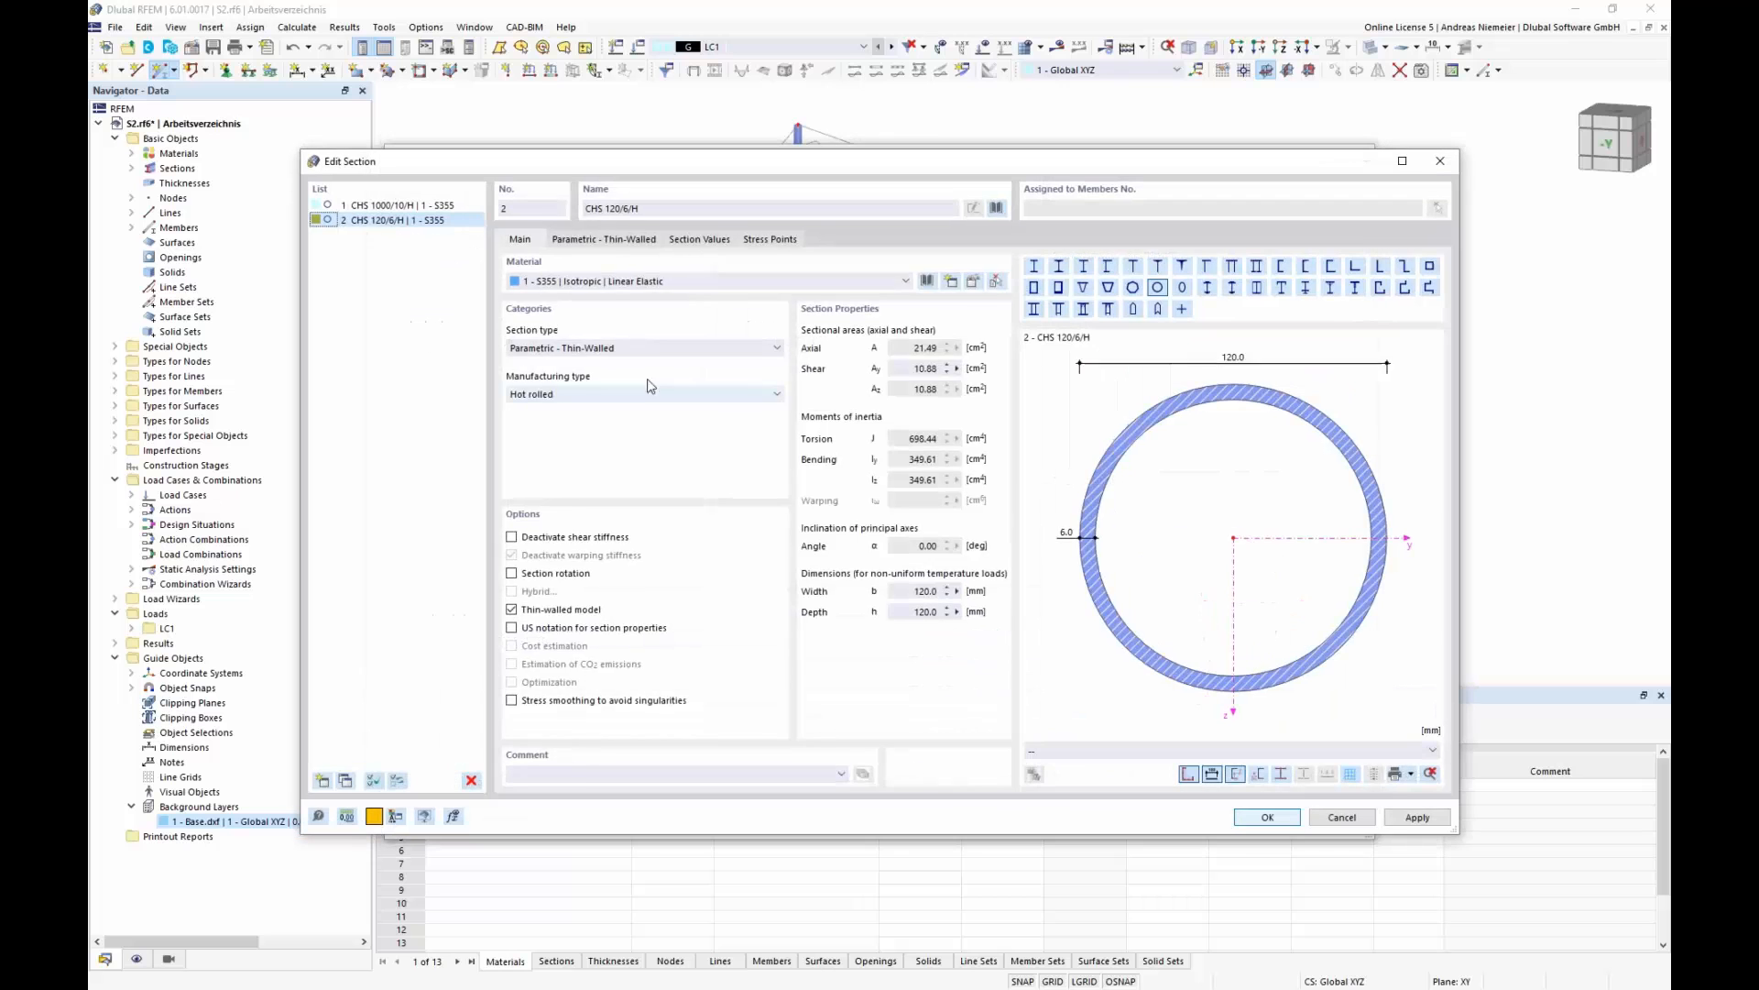
pyautogui.click(611, 240)
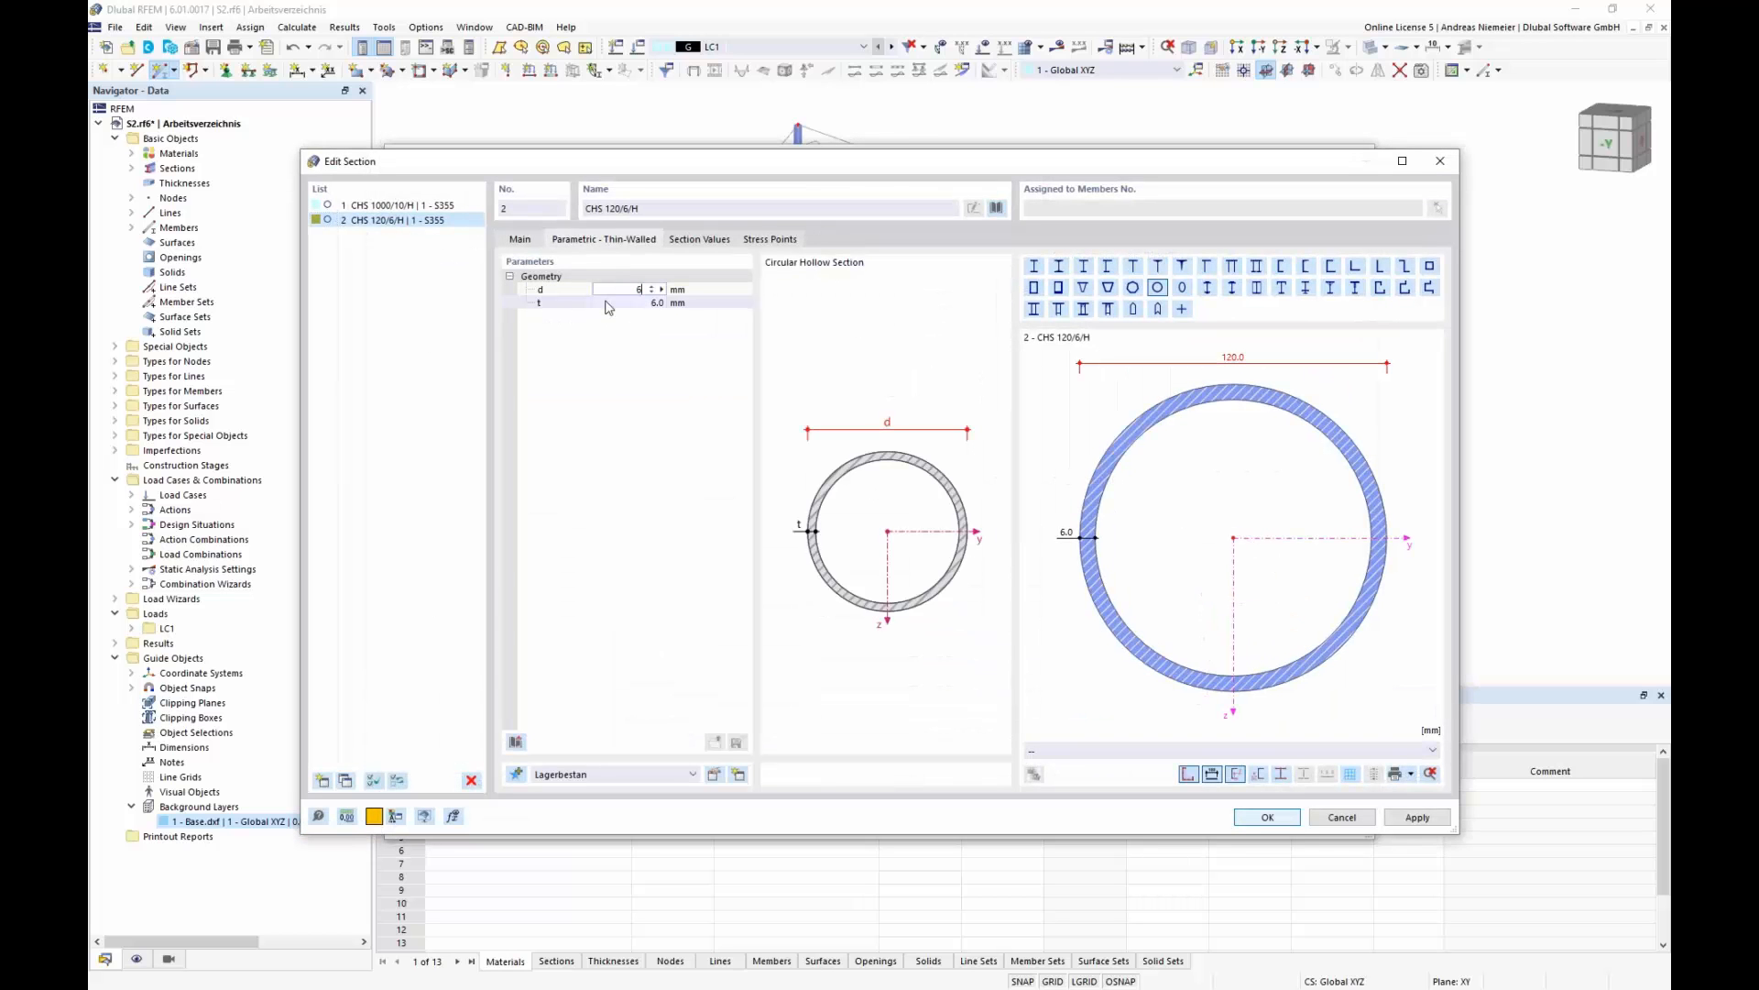
pyautogui.write('600')
pyautogui.press('Tab')
pyautogui.write('10')
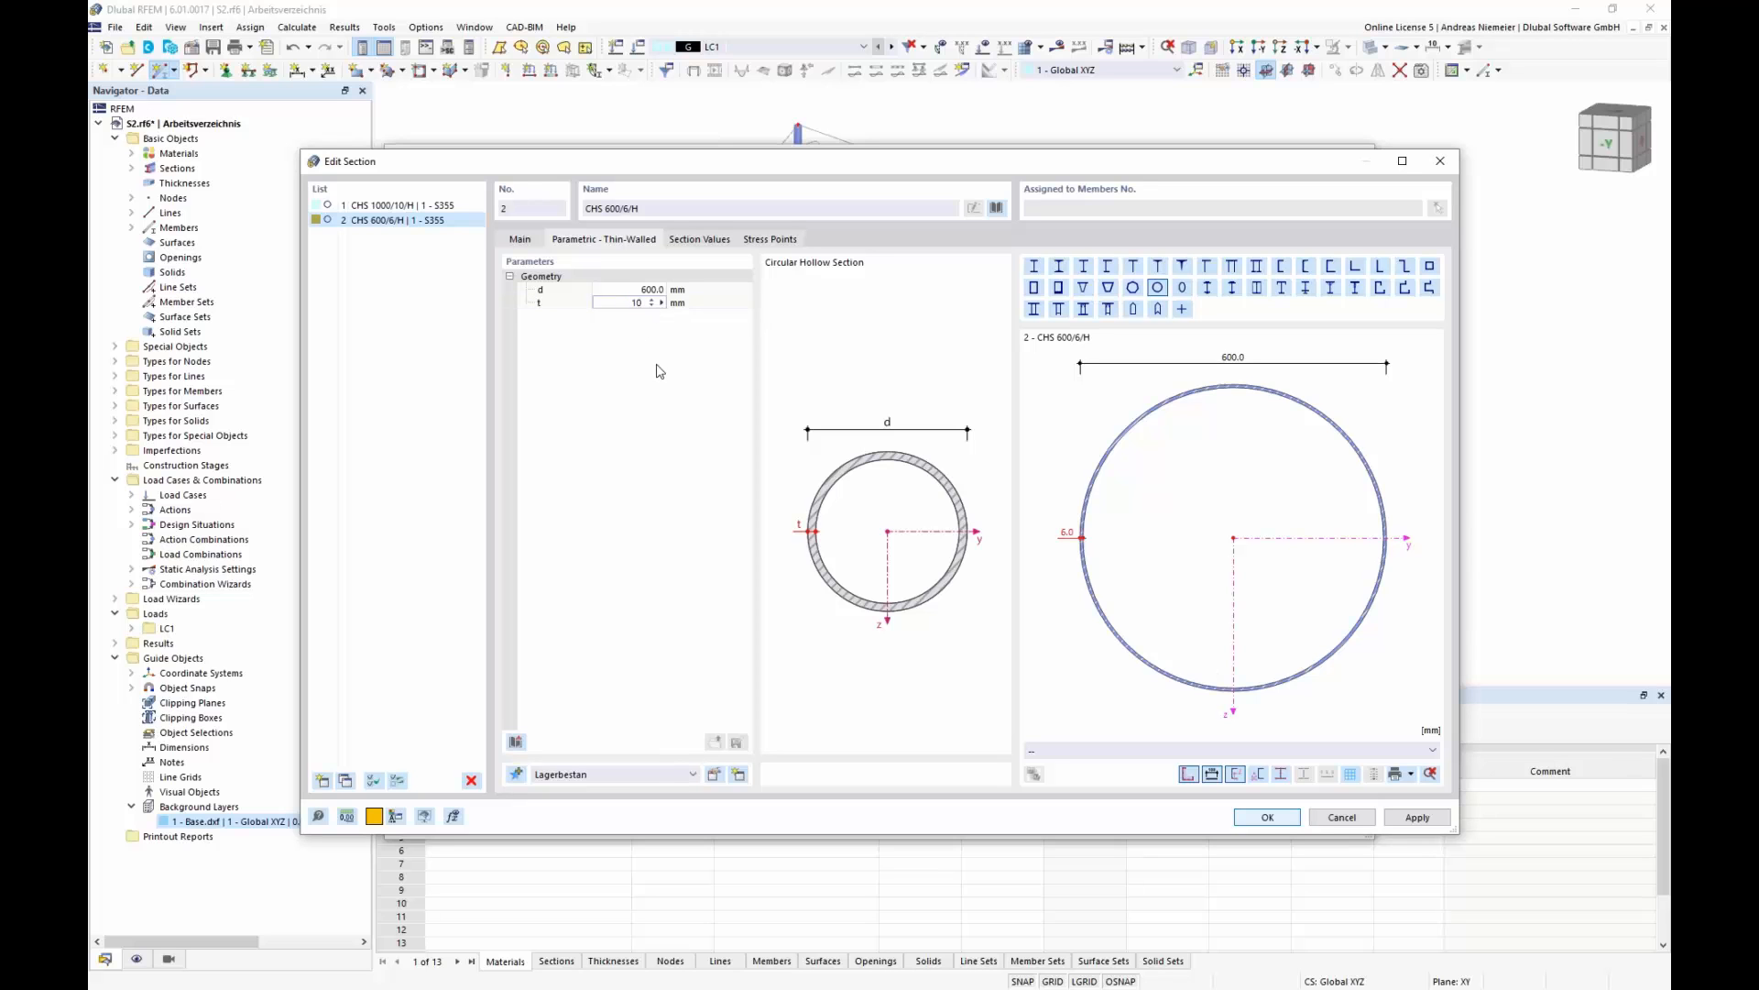
pyautogui.press('Return')
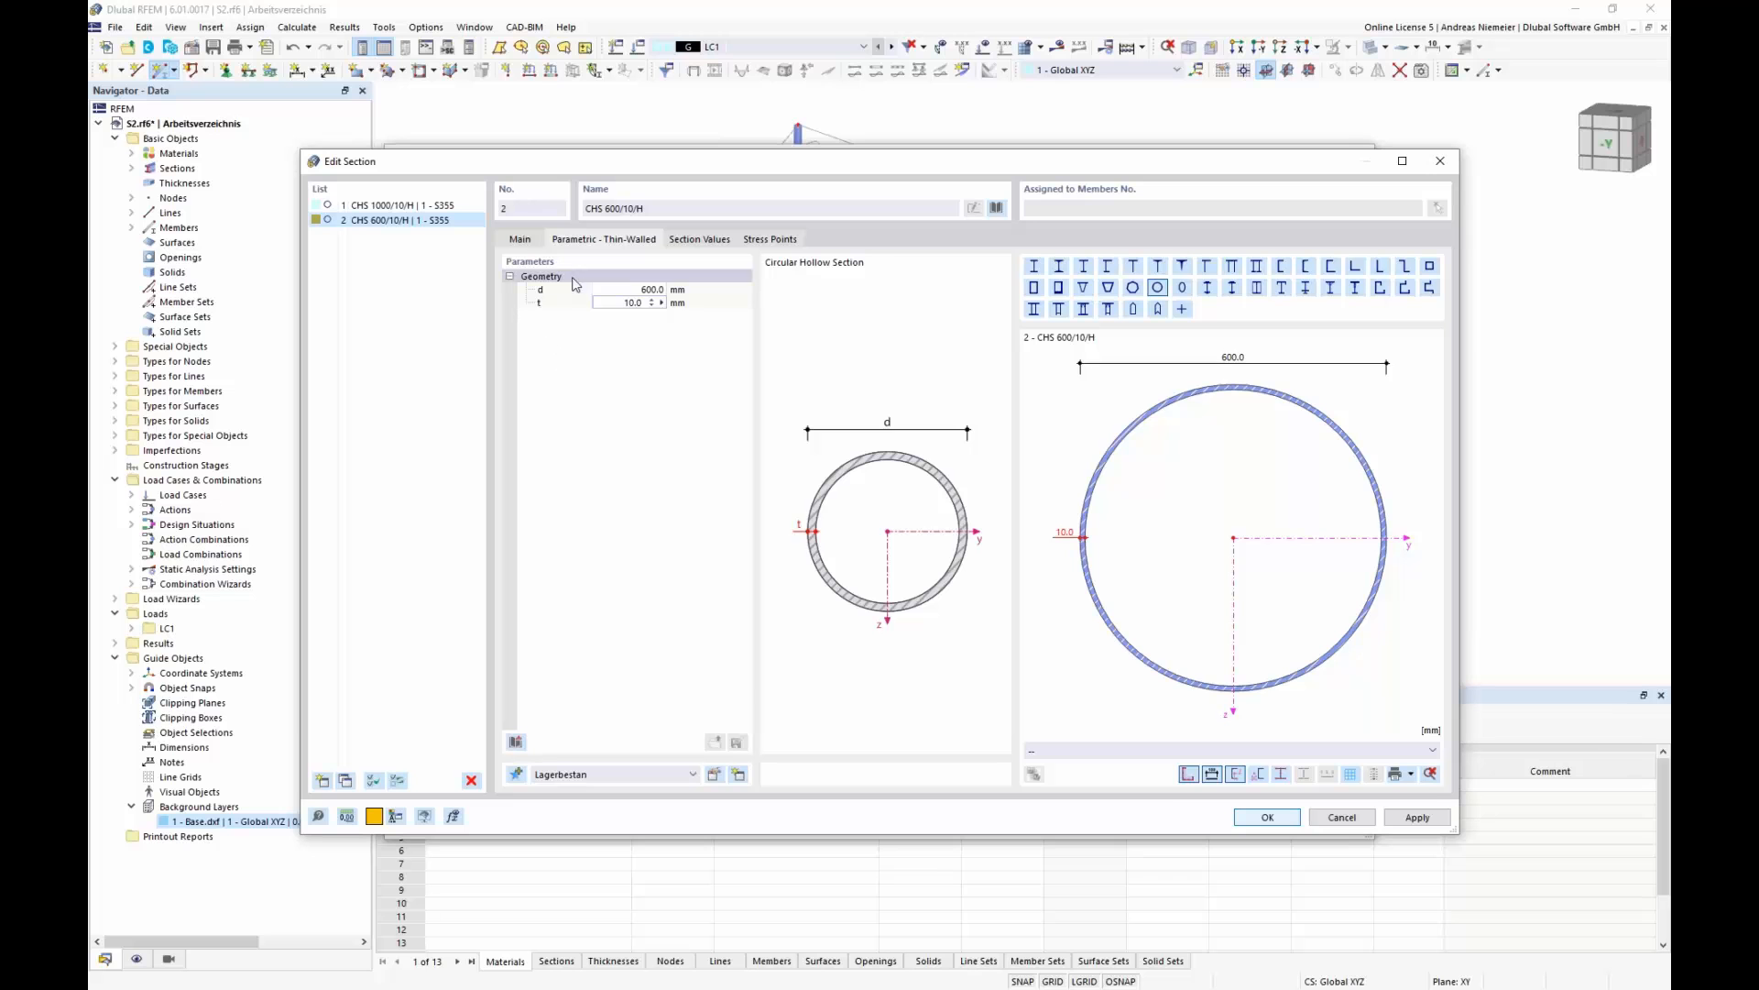
pyautogui.click(1262, 819)
# - Add a hinge at the member start that releases the rotations φy and φz, and accept the member definition
pyautogui.click(519, 234)
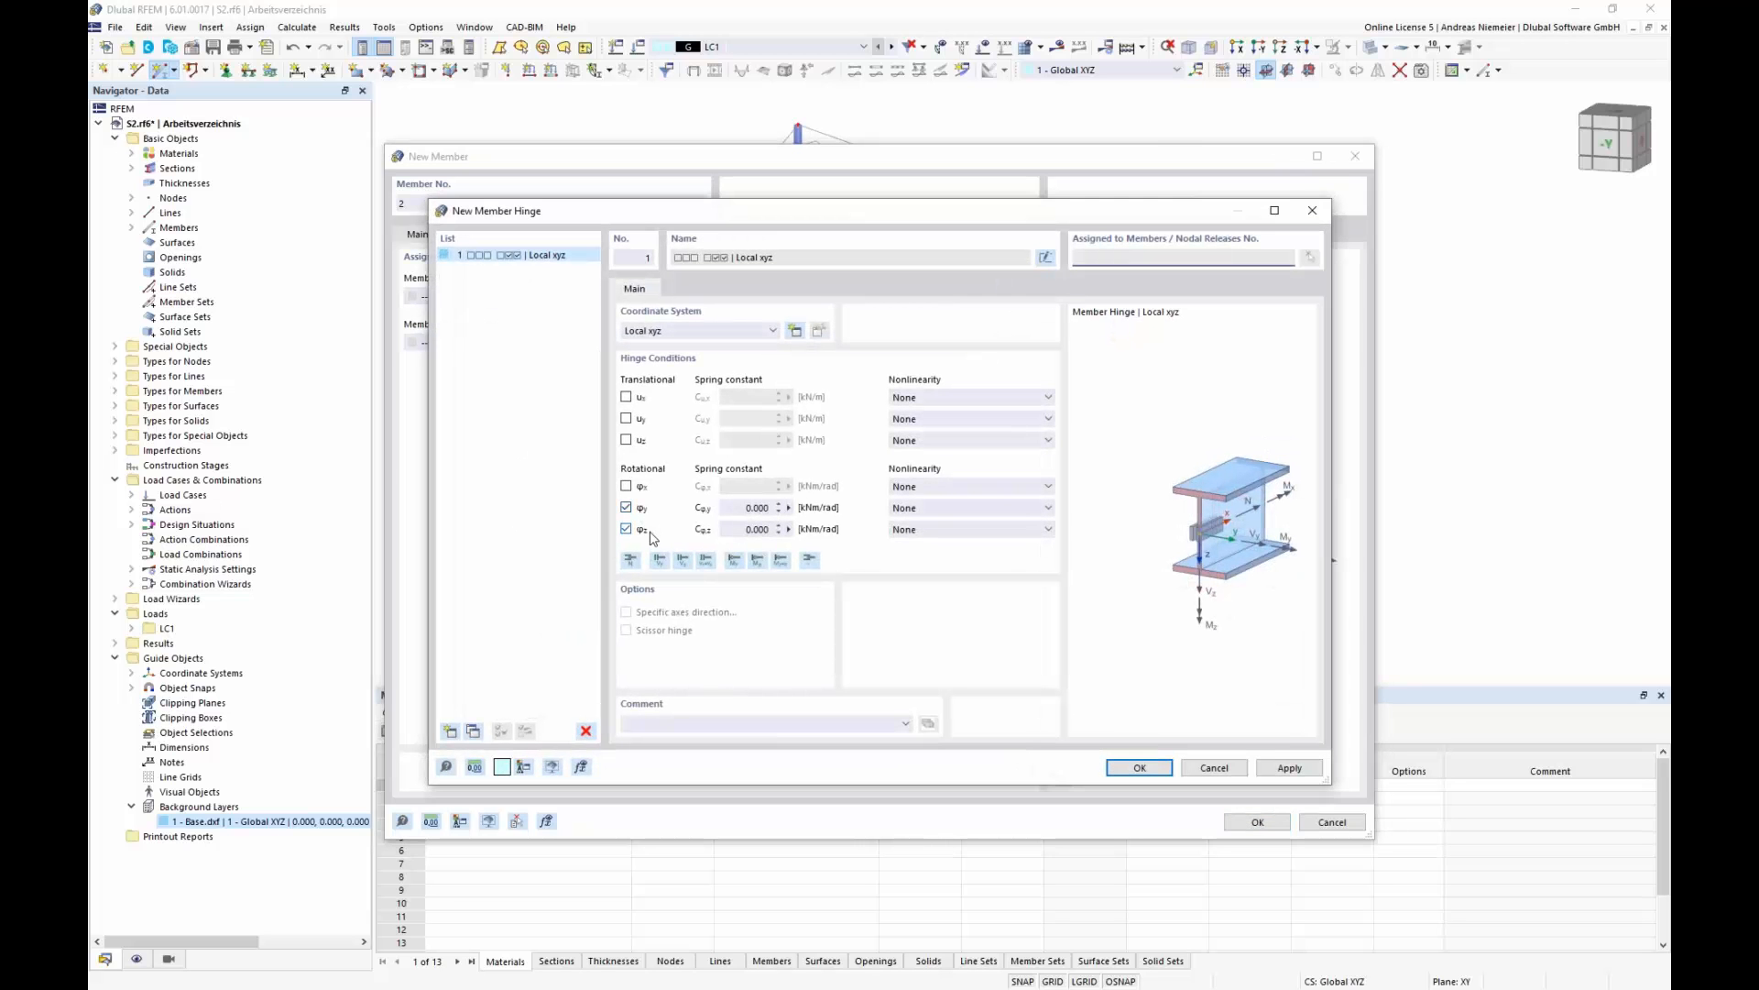
pyautogui.click(1136, 767)
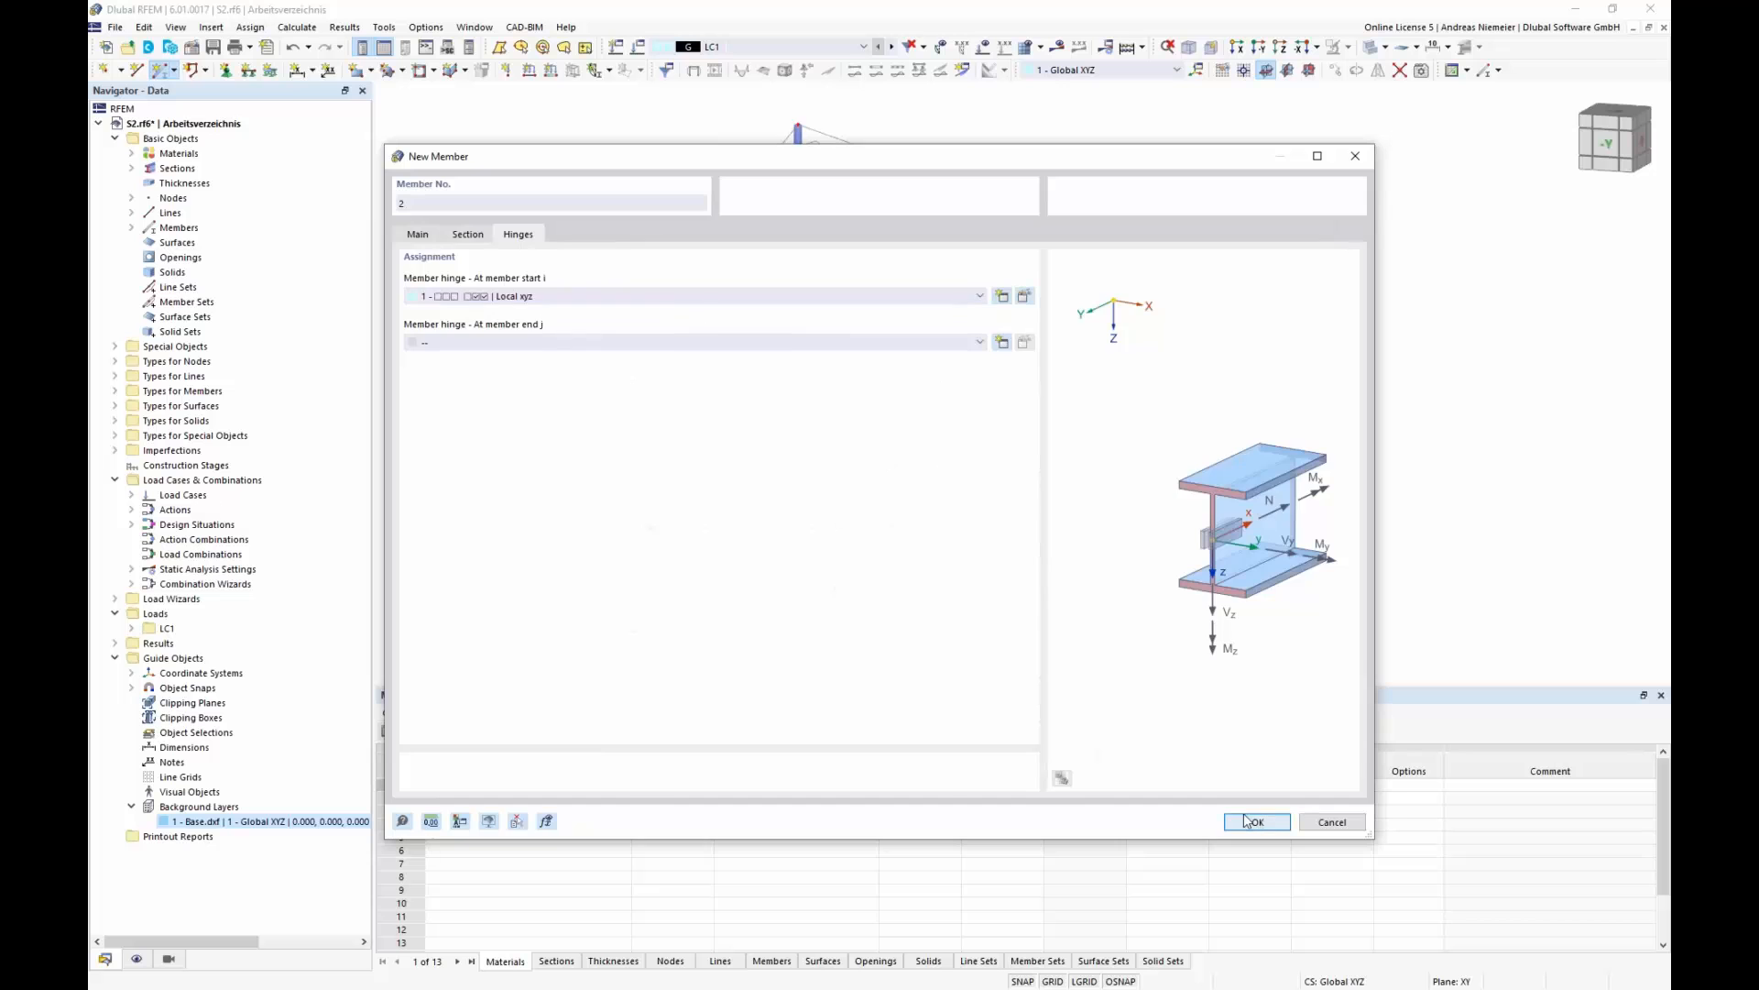
pyautogui.click(1250, 821)
# - Draw the inclined member from the mast foot to the rear upper corner of the background outline
pyautogui.click(798, 477)
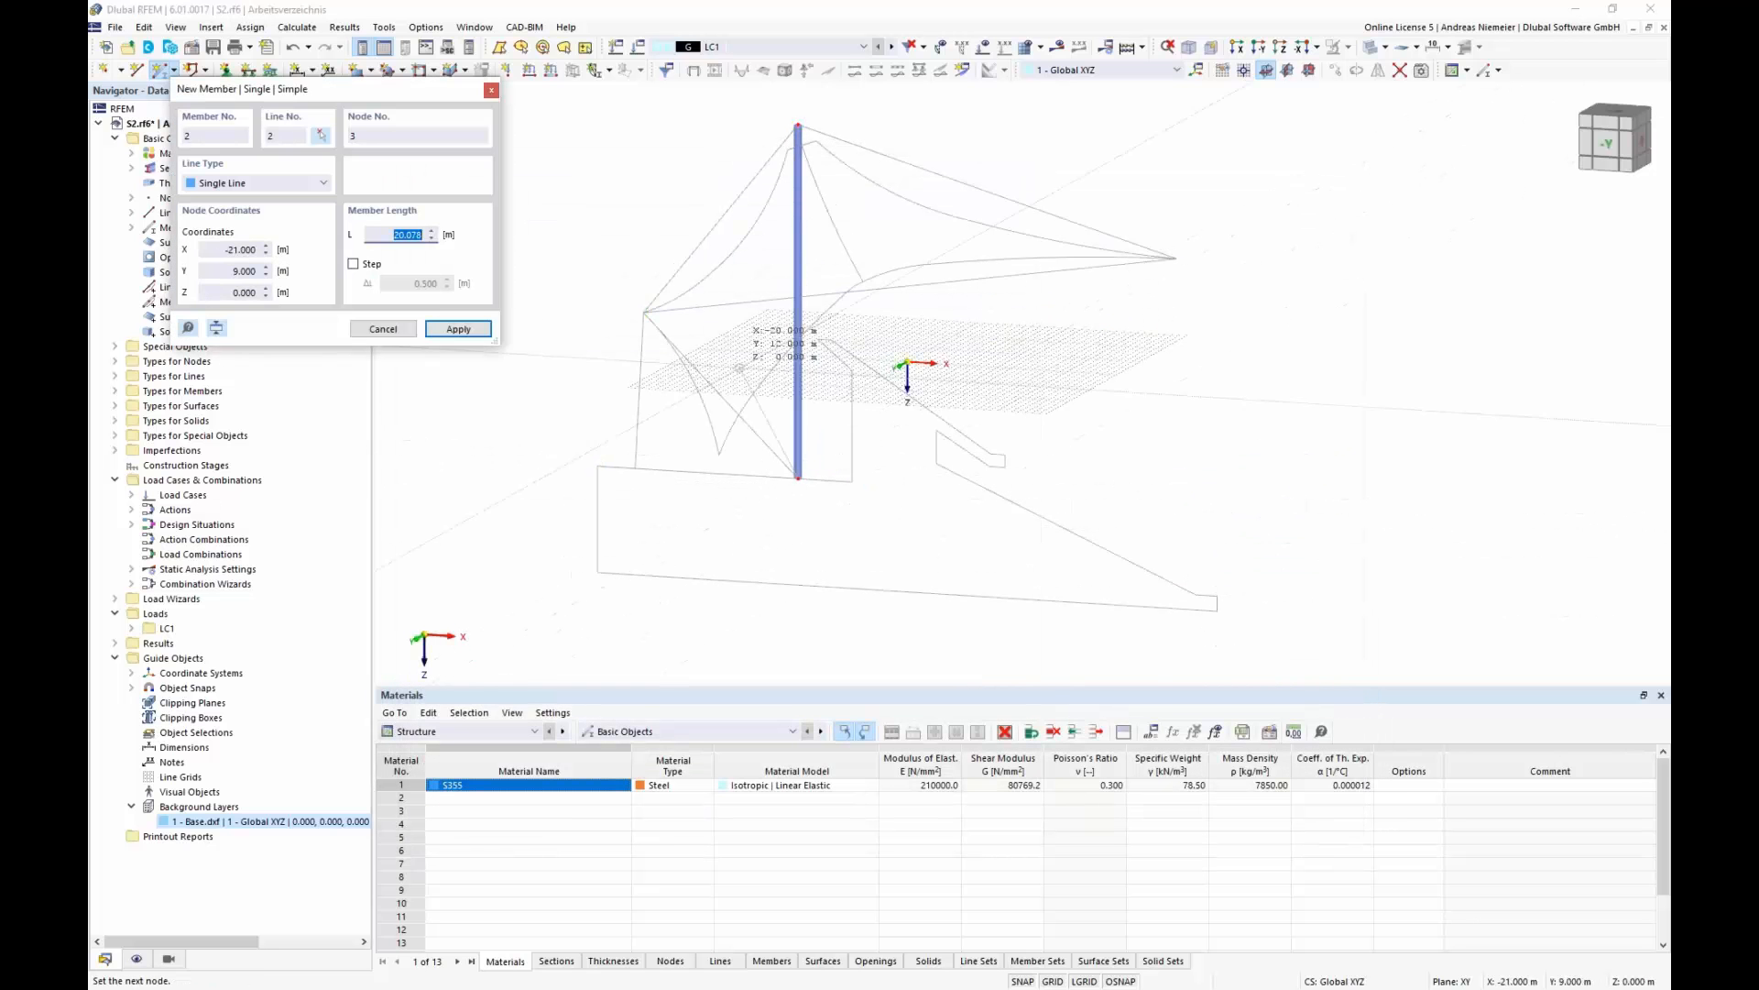
pyautogui.click(644, 312)
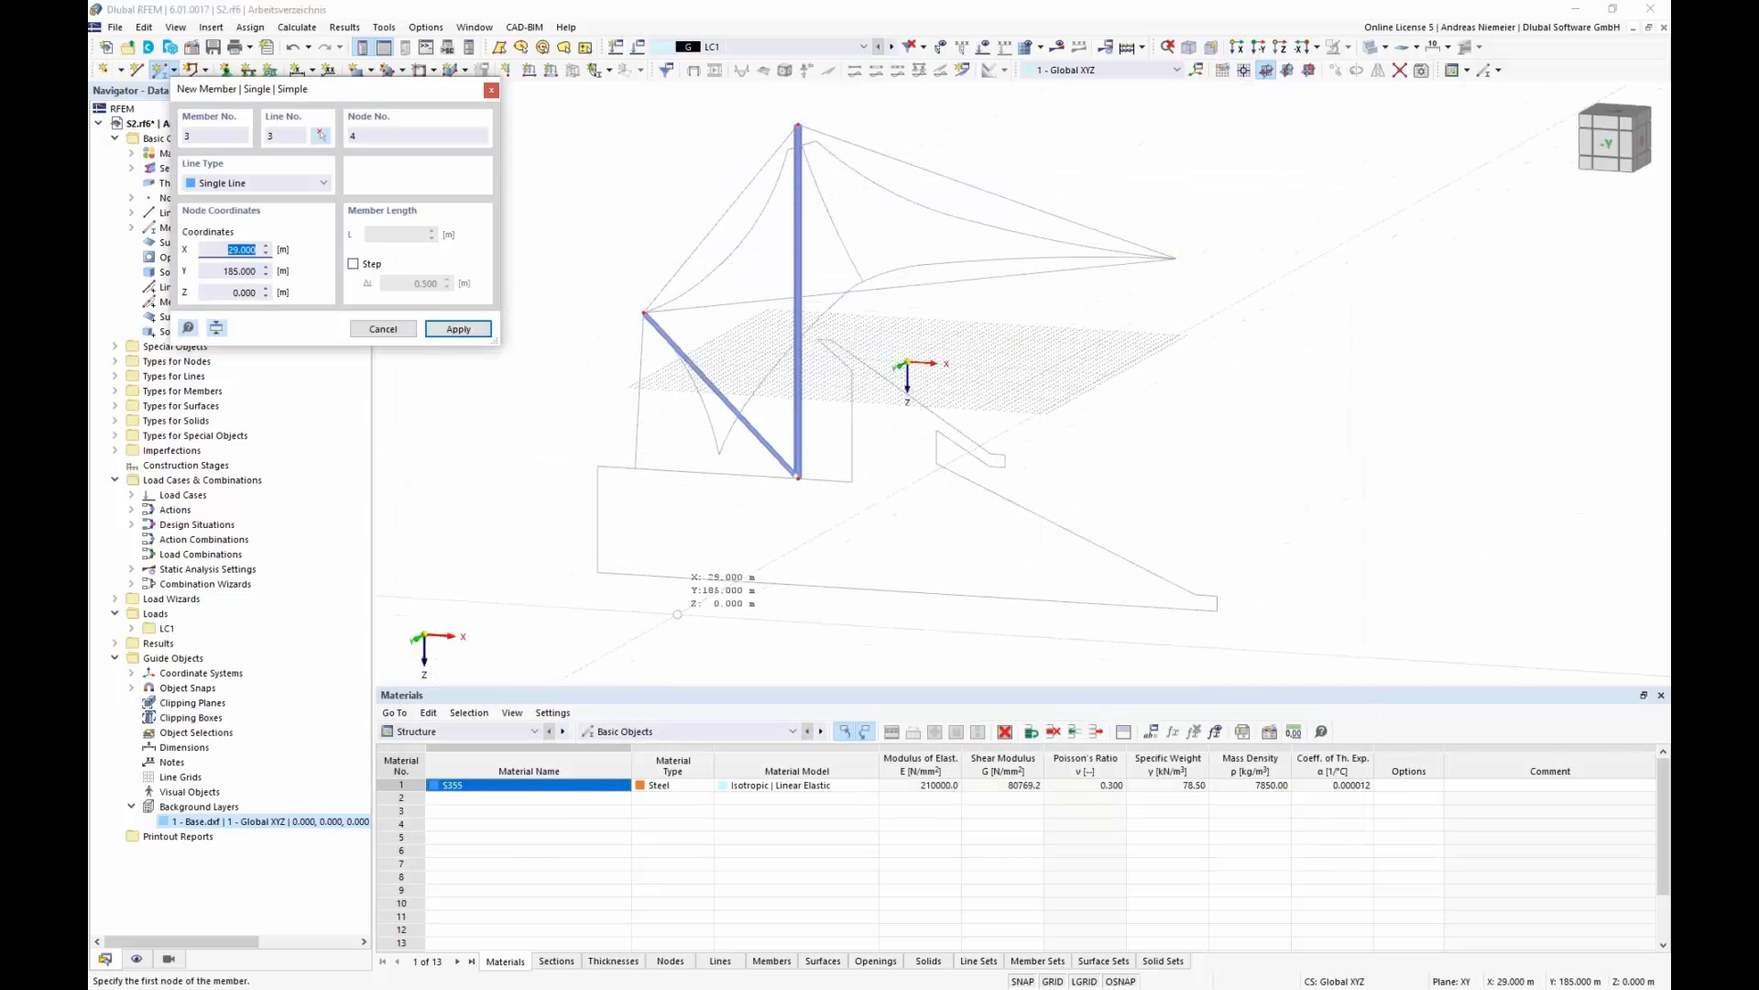
pyautogui.keyDown('ctrl'); pyautogui.moveTo(848, 523); pyautogui.dragTo(821, 345, button='middle'); pyautogui.keyUp('ctrl')
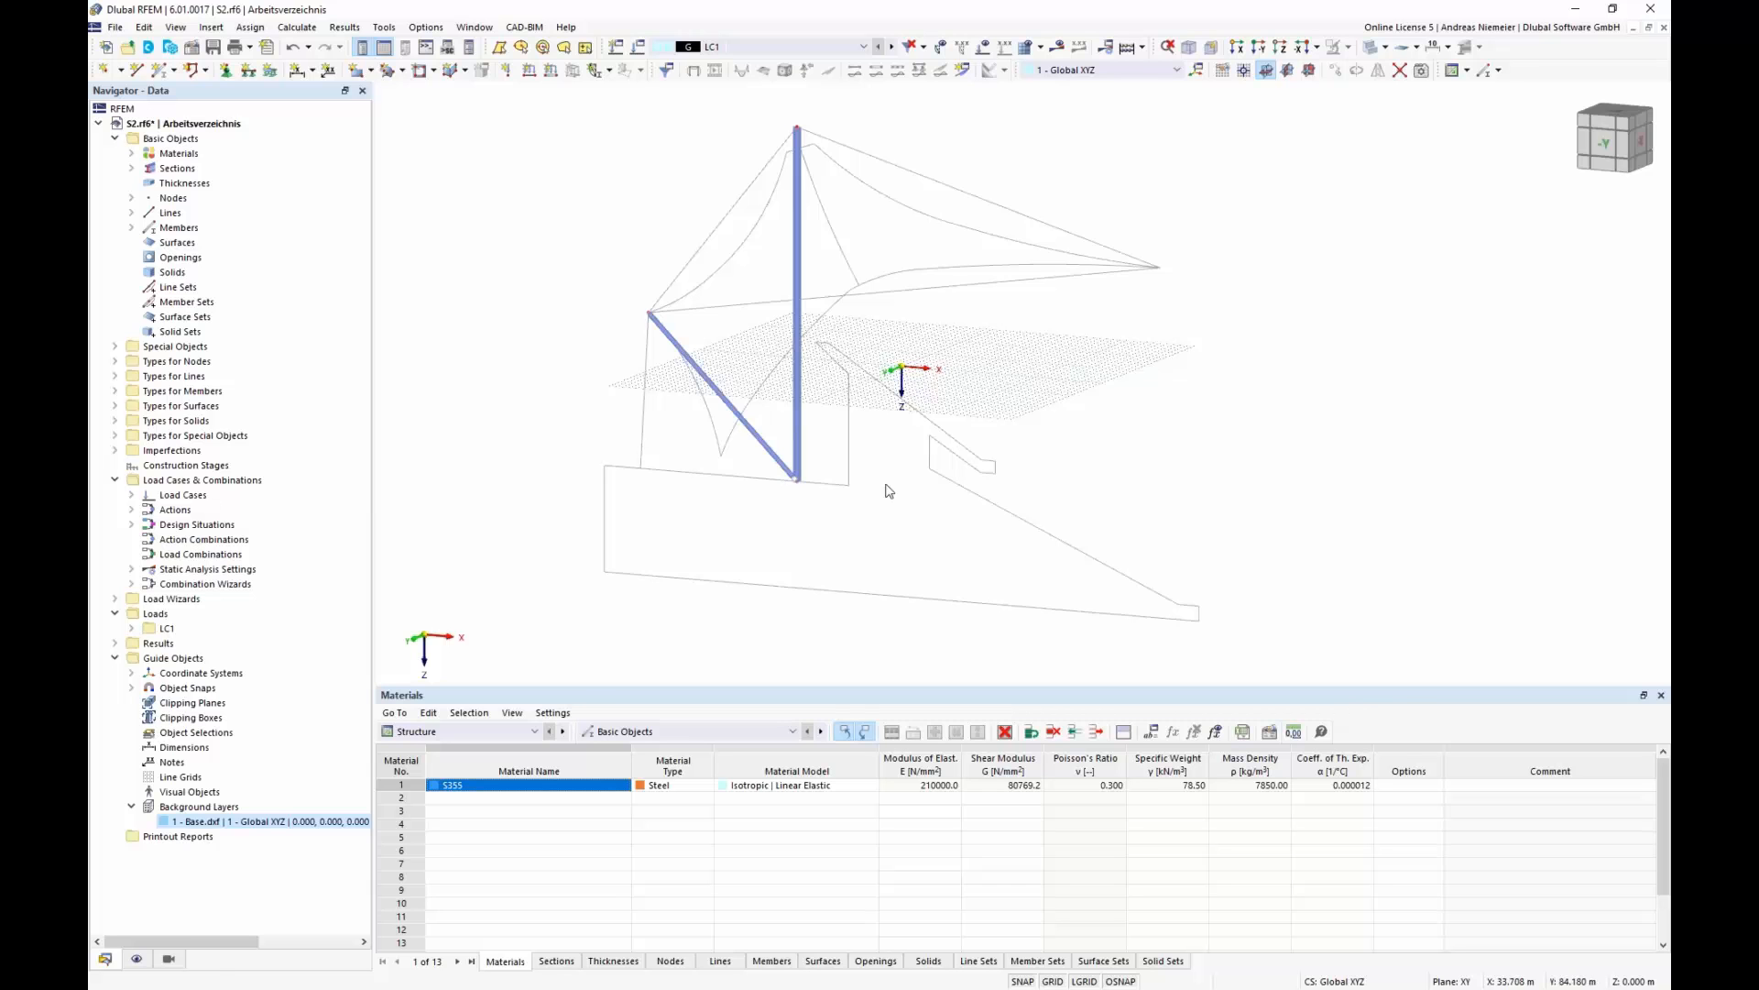
# - Copy the upper end node of the inclined member 144 m in the X direction
pyautogui.keyDown('ctrl'); pyautogui.moveTo(1073, 471); pyautogui.dragTo(914, 401, button='middle'); pyautogui.keyUp('ctrl')
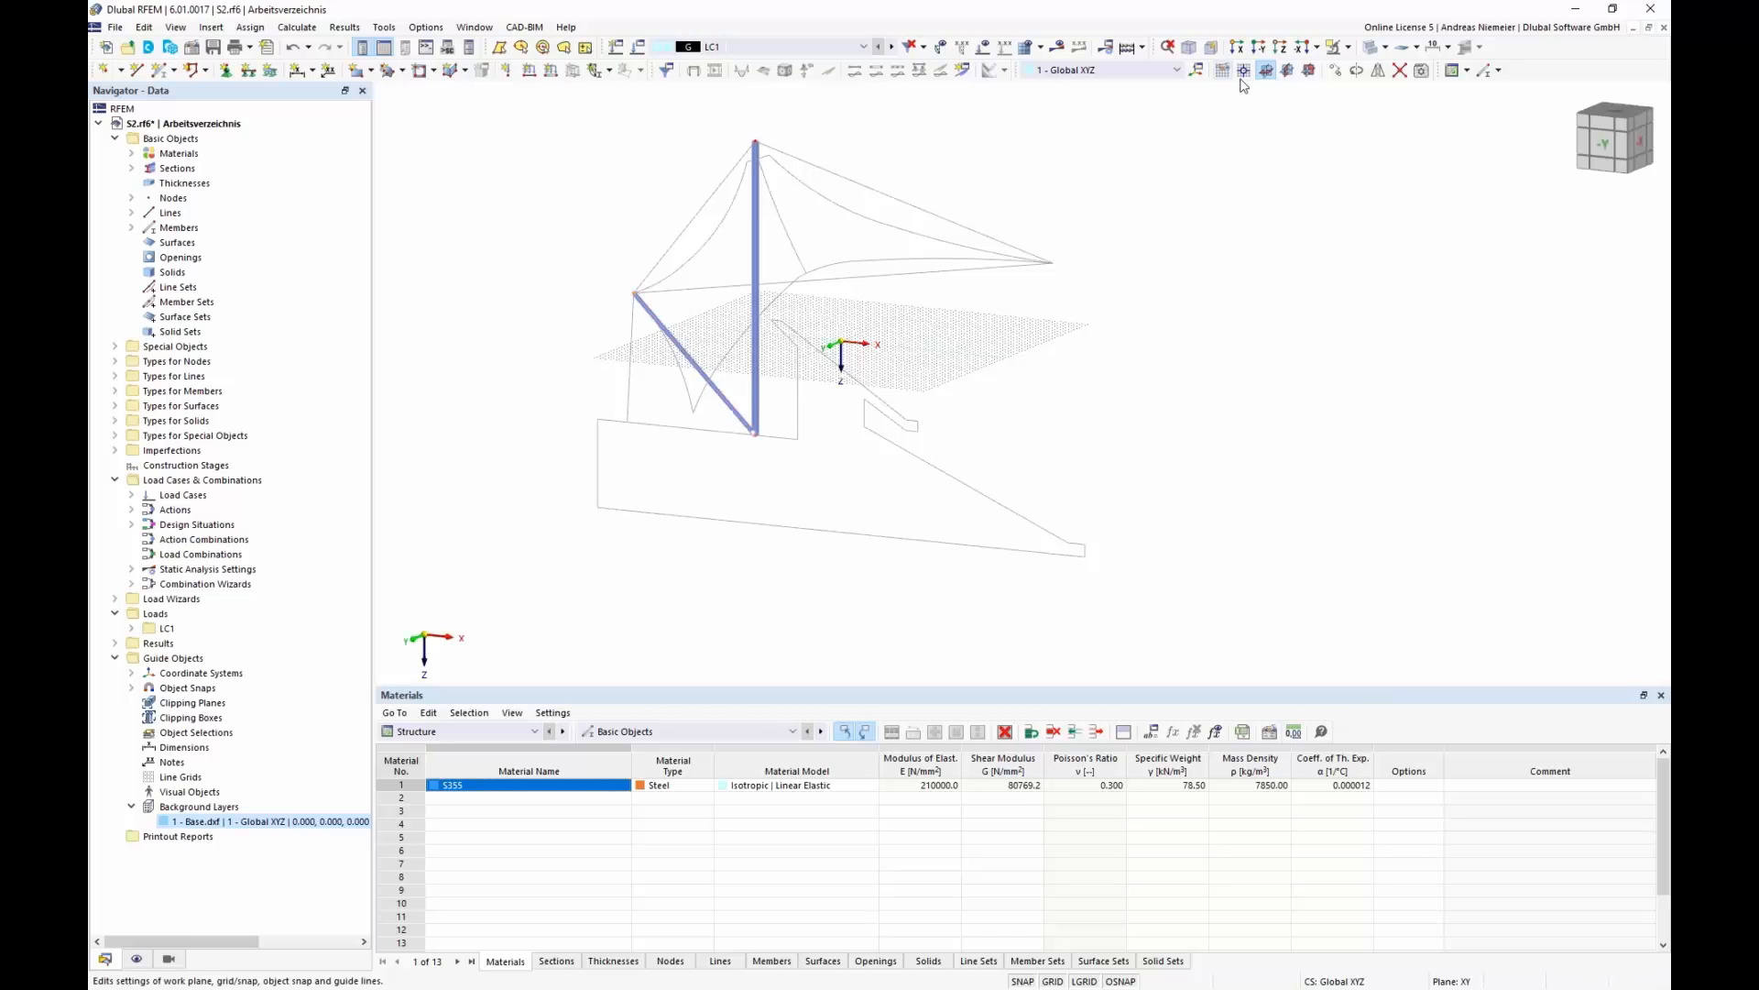
pyautogui.click(1333, 71)
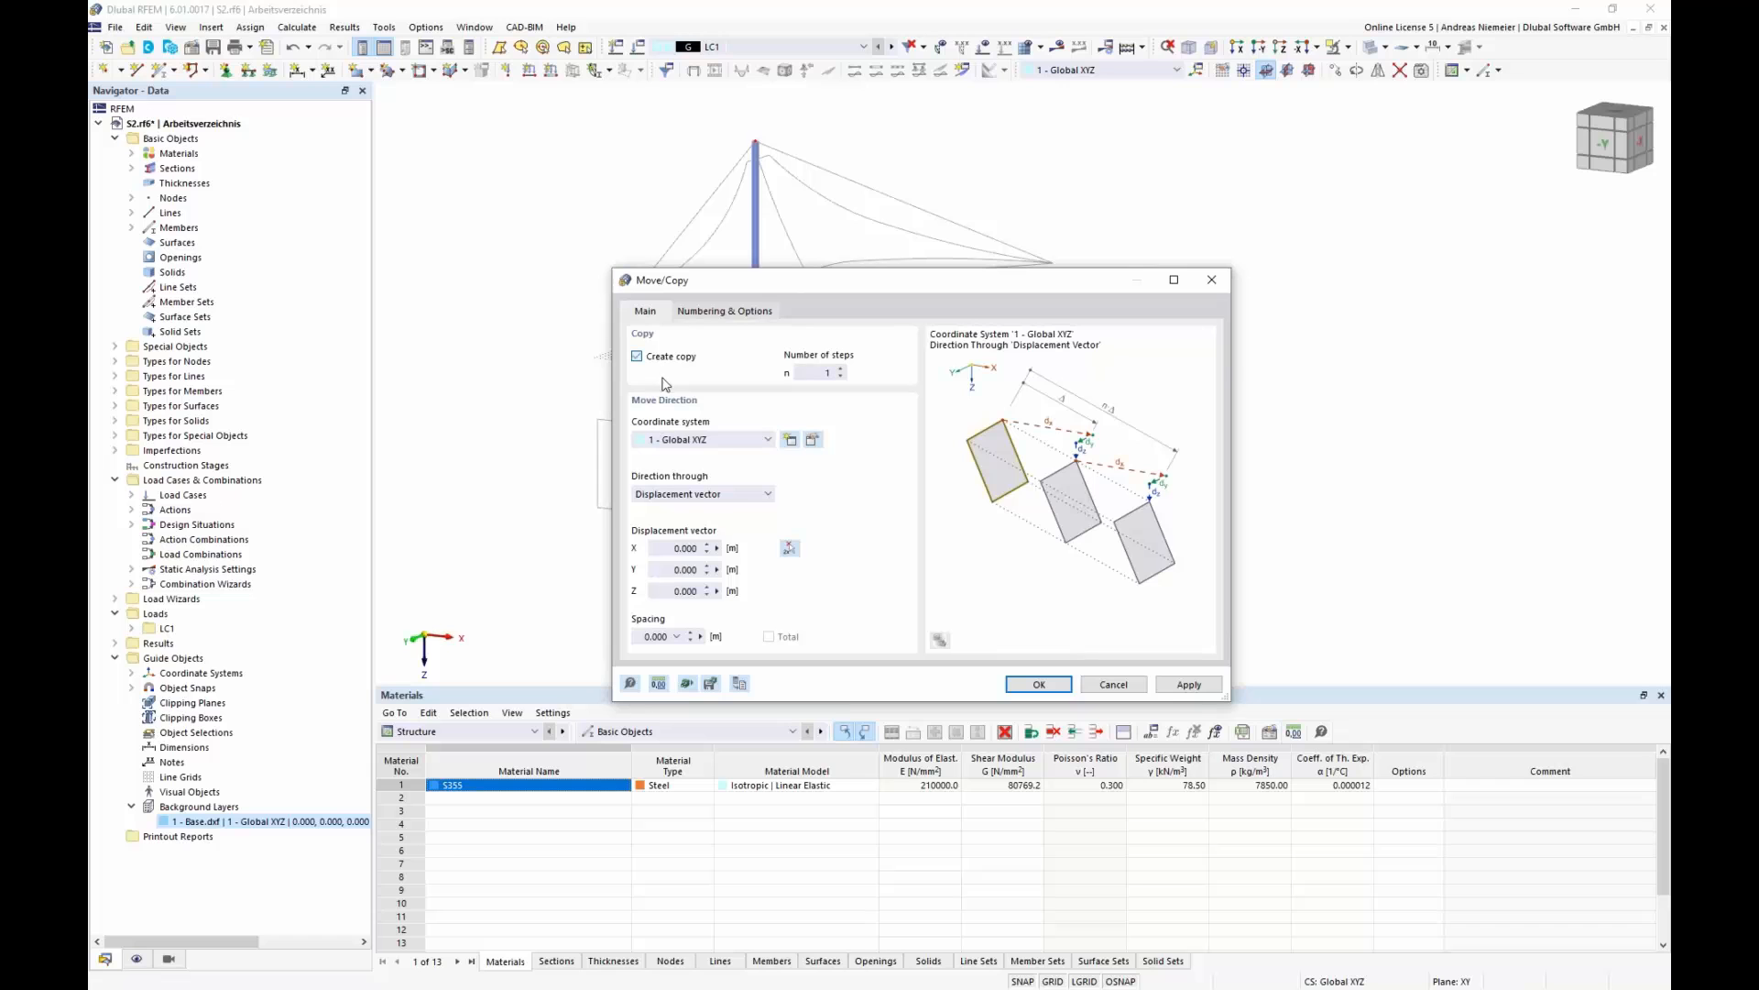
pyautogui.click(672, 547)
pyautogui.write('144')
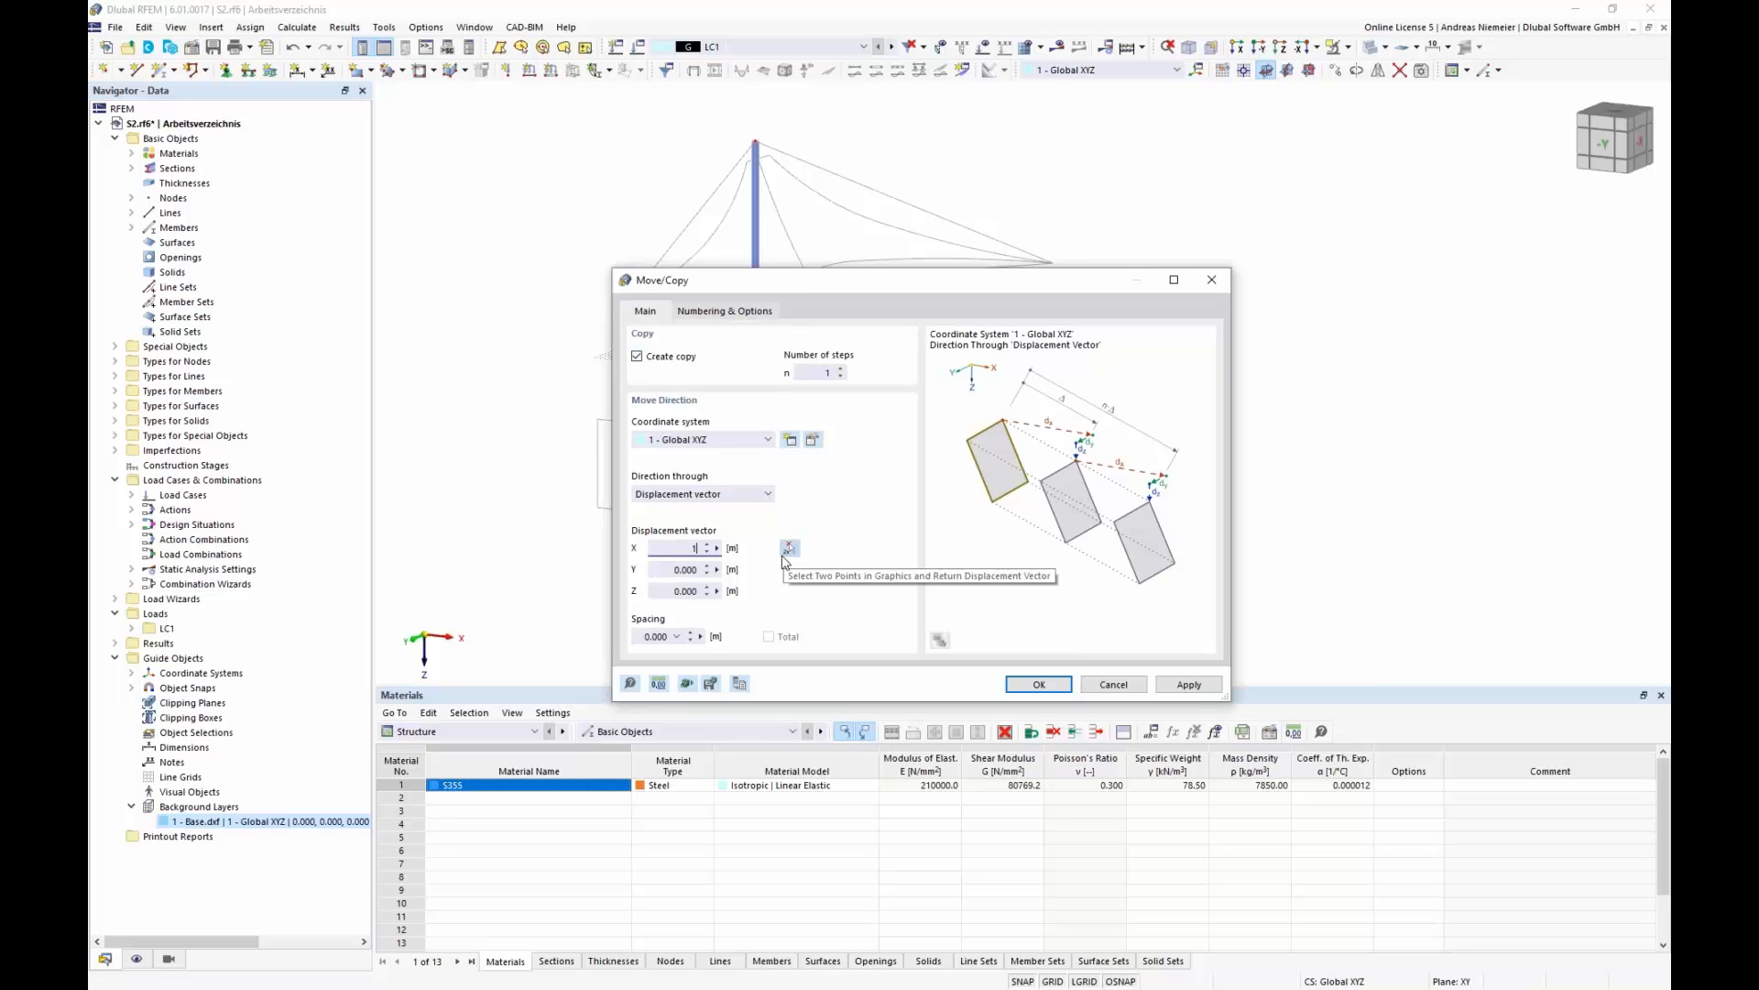
pyautogui.click(1023, 680)
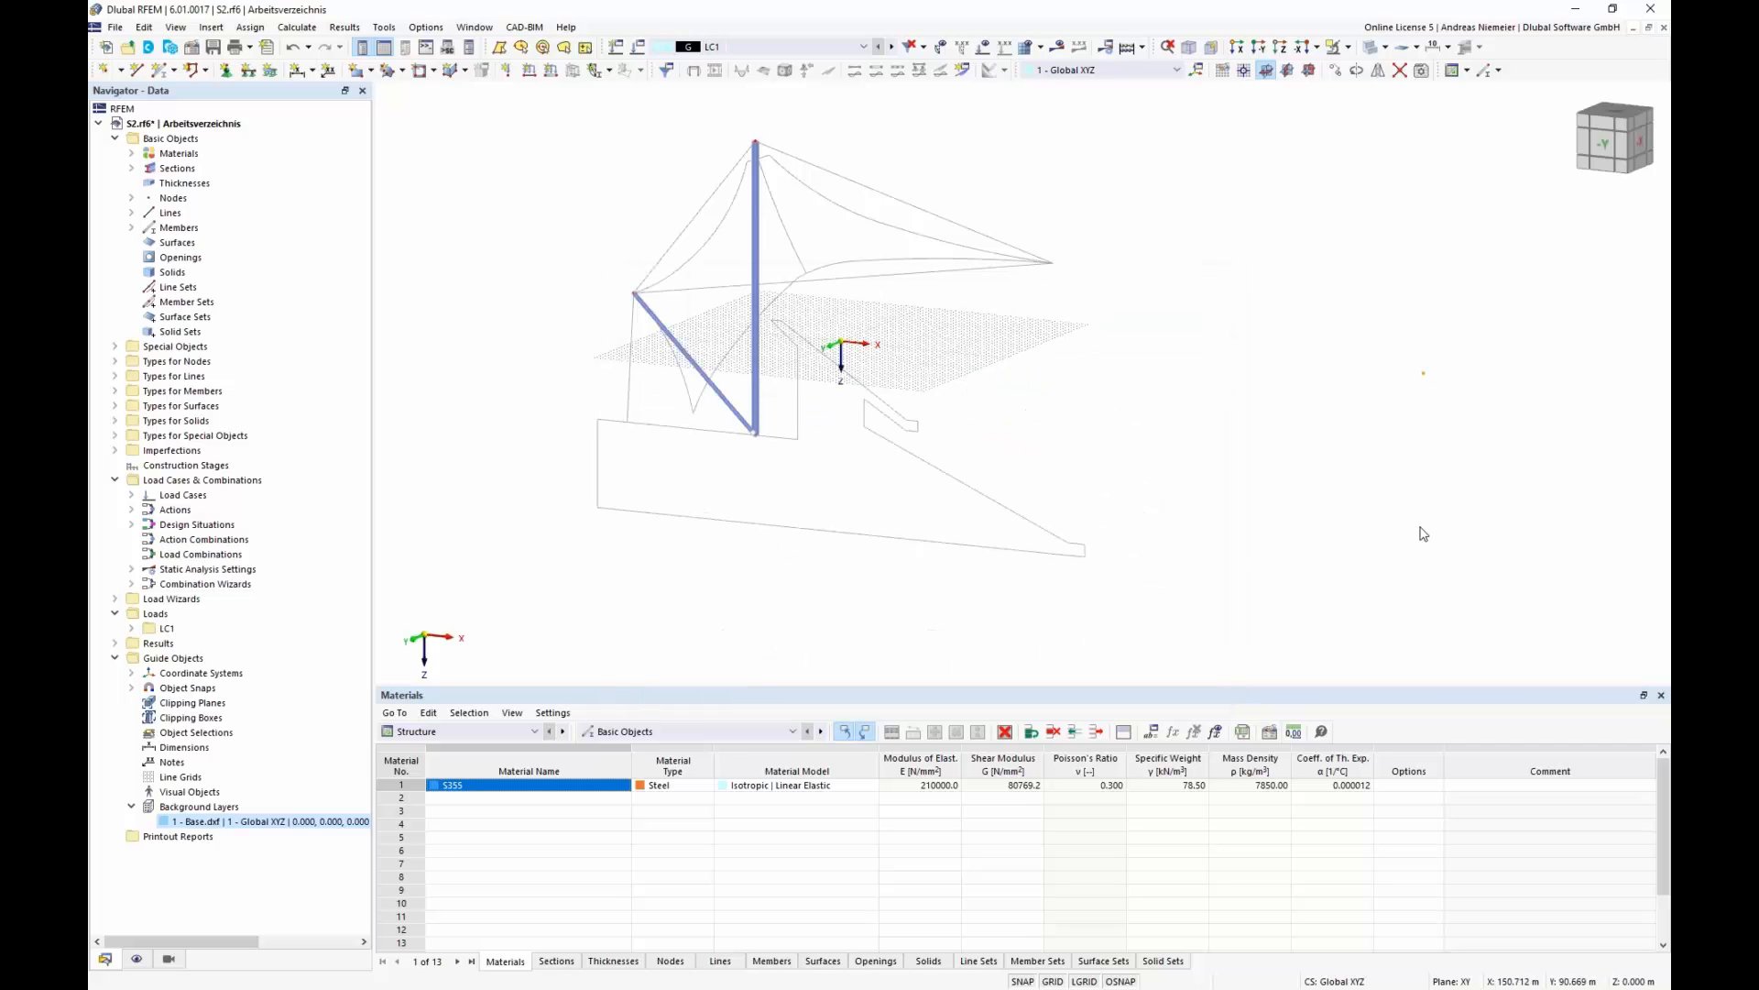
# - Place nodes at the rear guy line's foot, the membrane's lower corner and the outline's front tip
pyautogui.click(105, 70)
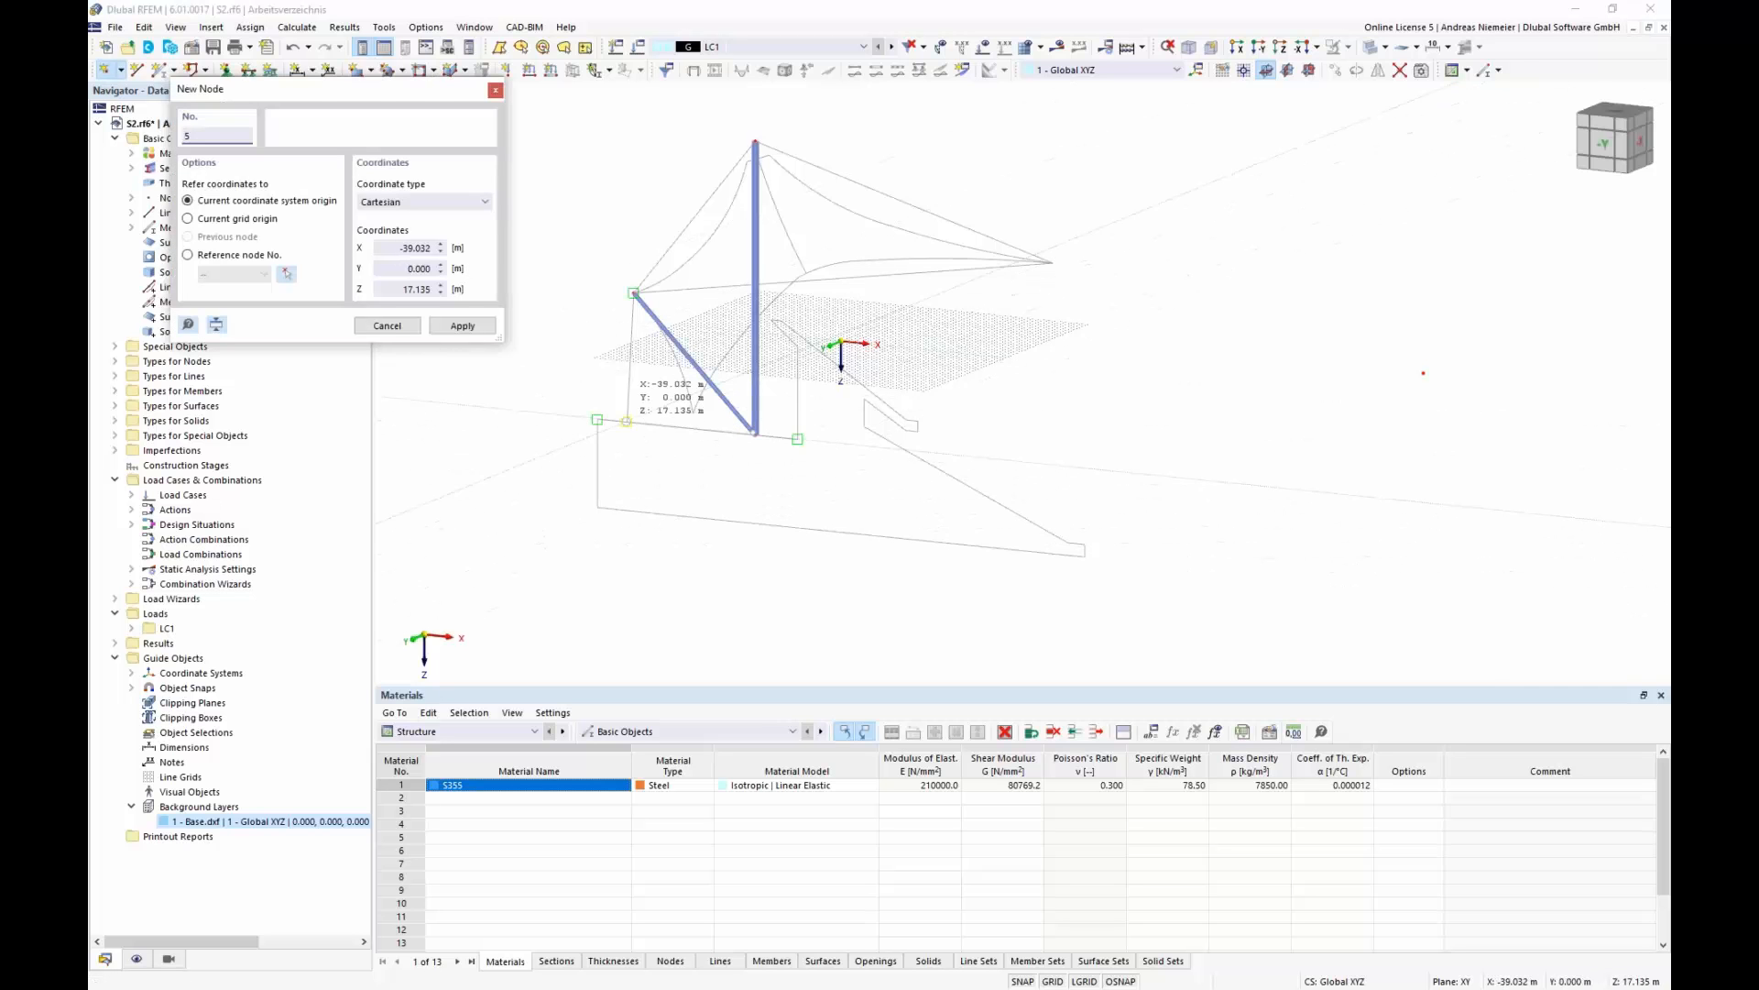
pyautogui.click(627, 421)
pyautogui.click(693, 413)
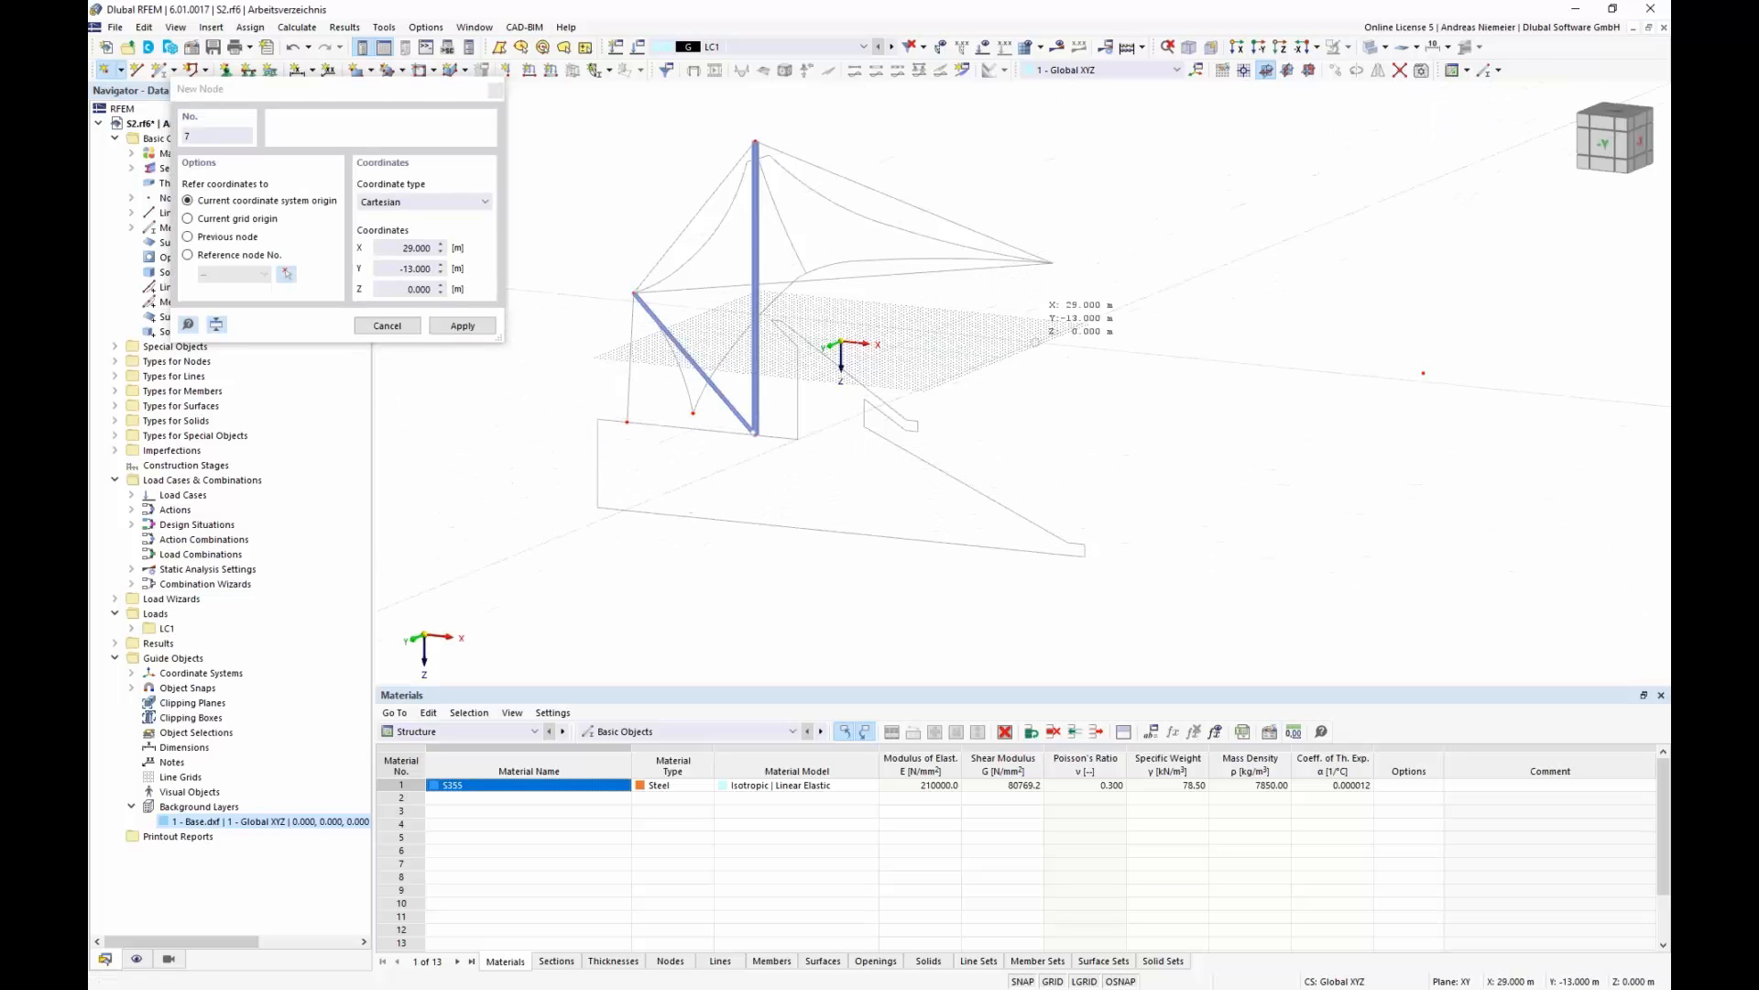
pyautogui.press('Escape')
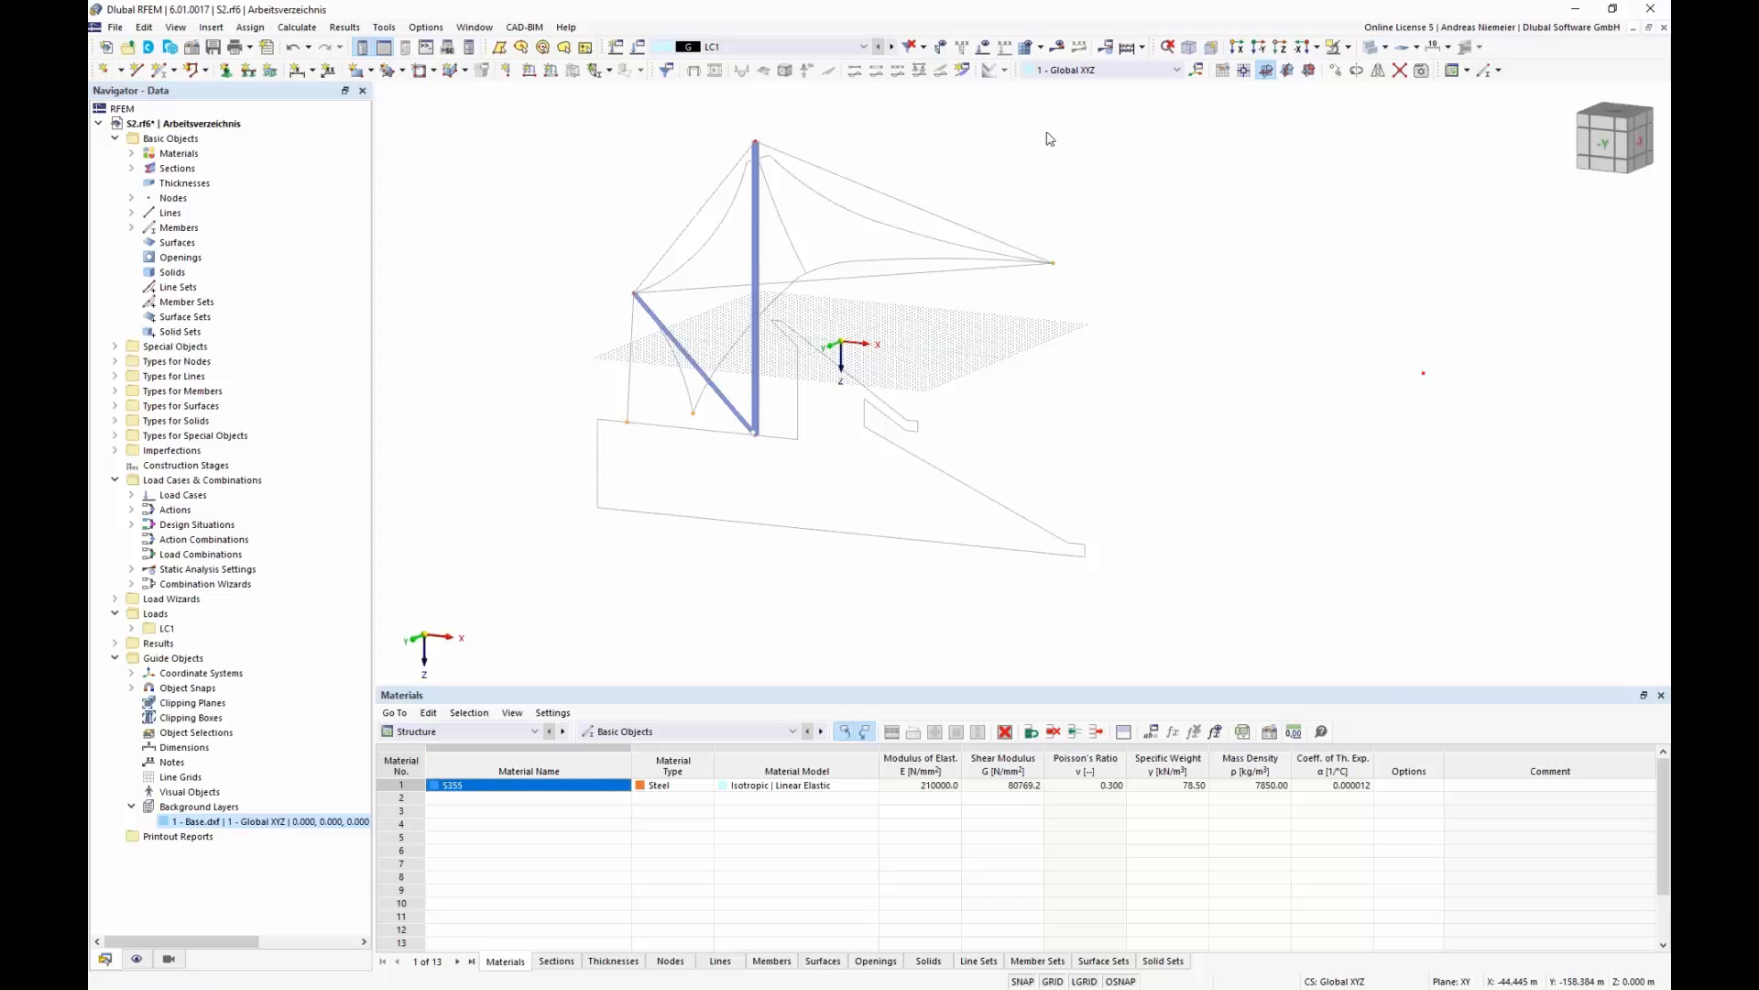
# - Create a copy of the three new nodes rotated 7.5° about the Z-axis through the distant copied node
pyautogui.click(1356, 70)
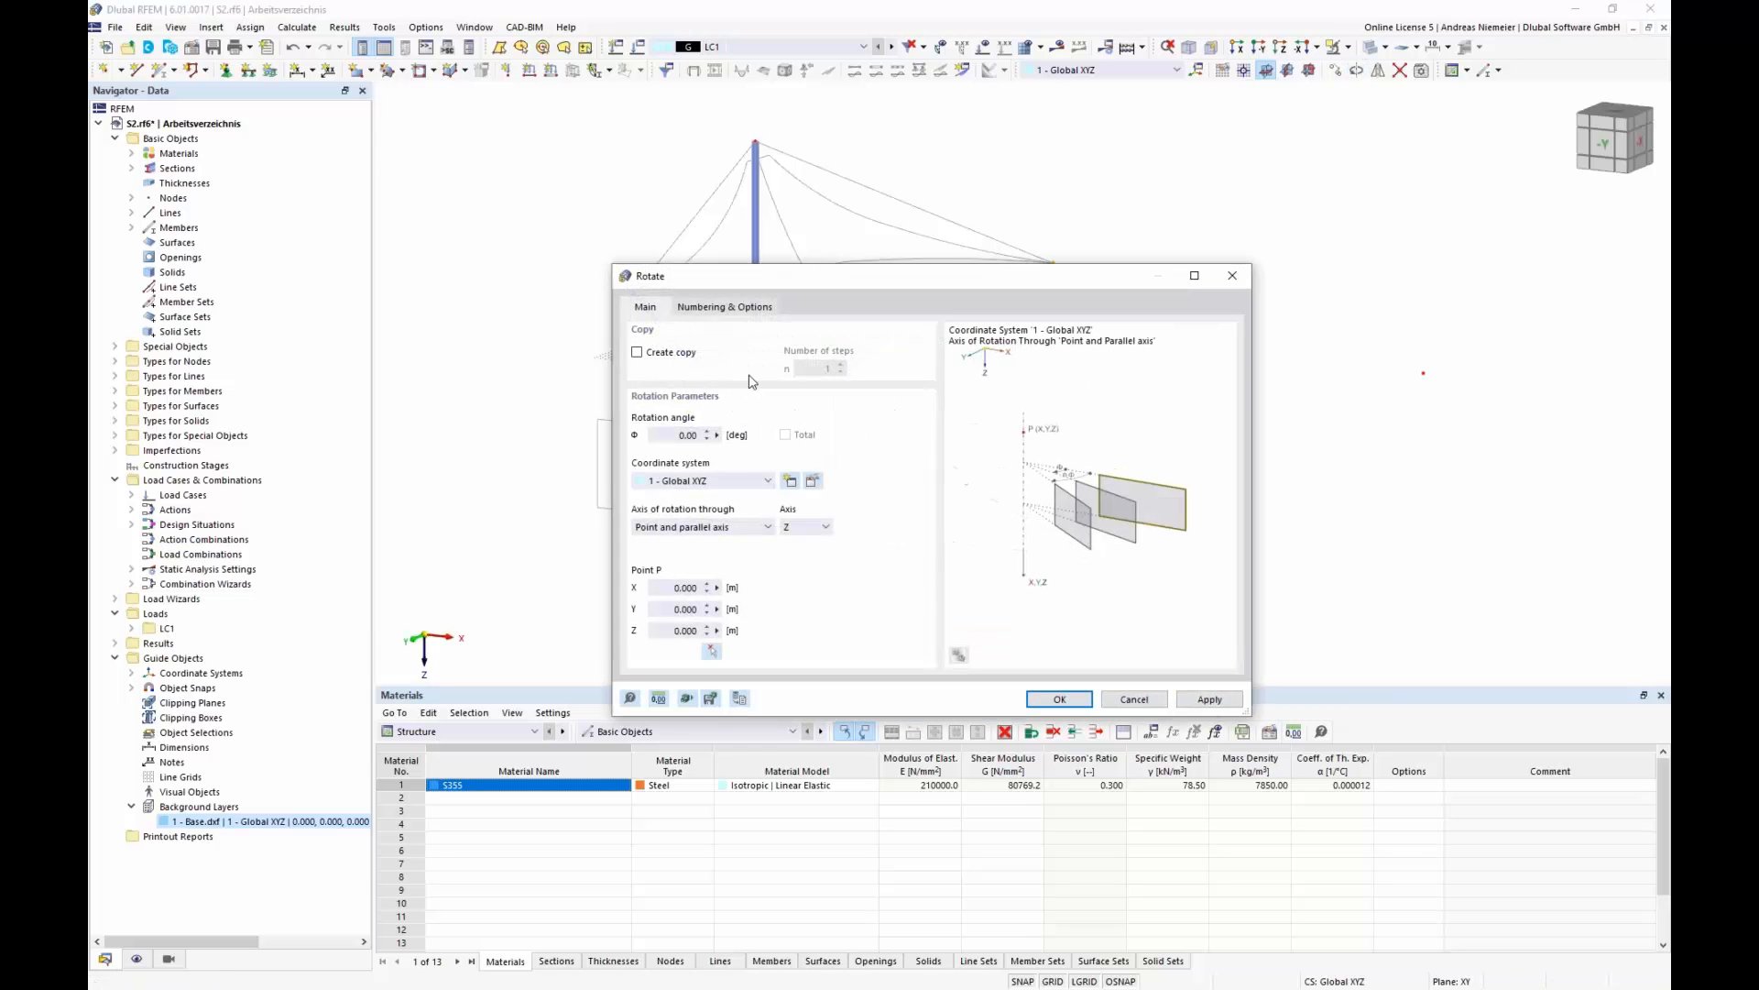
pyautogui.click(683, 359)
pyautogui.click(678, 435)
pyautogui.write('7,5')
pyautogui.click(712, 650)
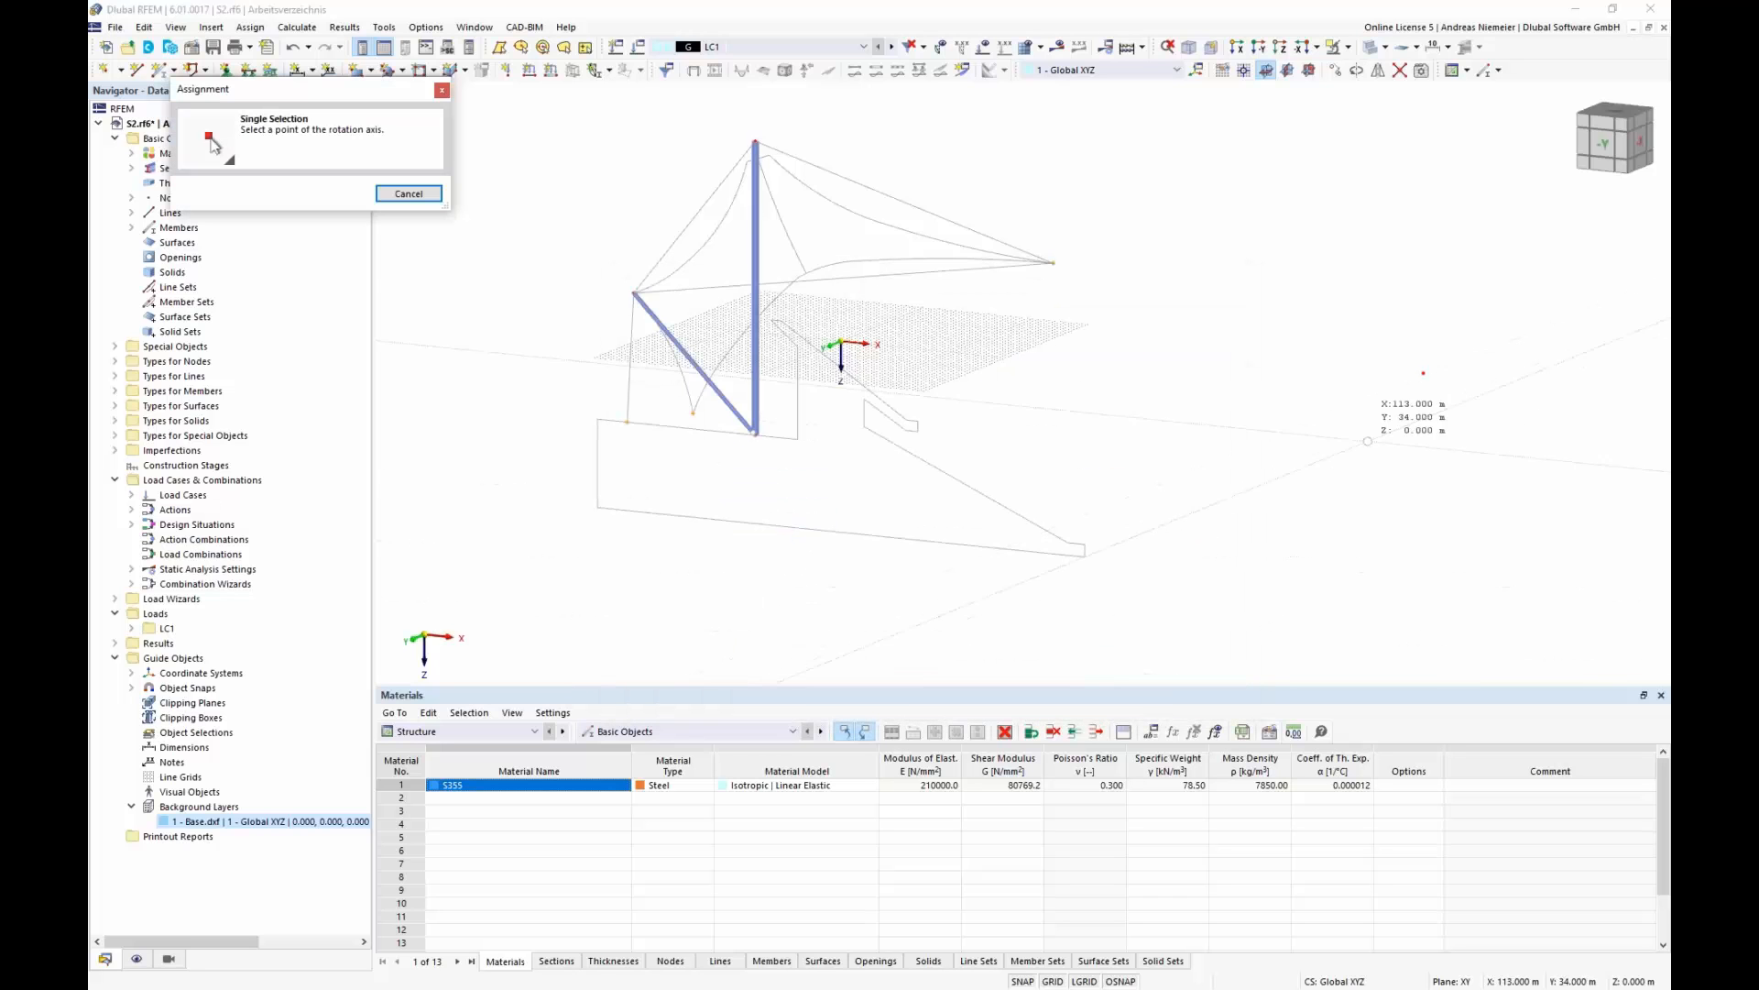
pyautogui.click(1415, 377)
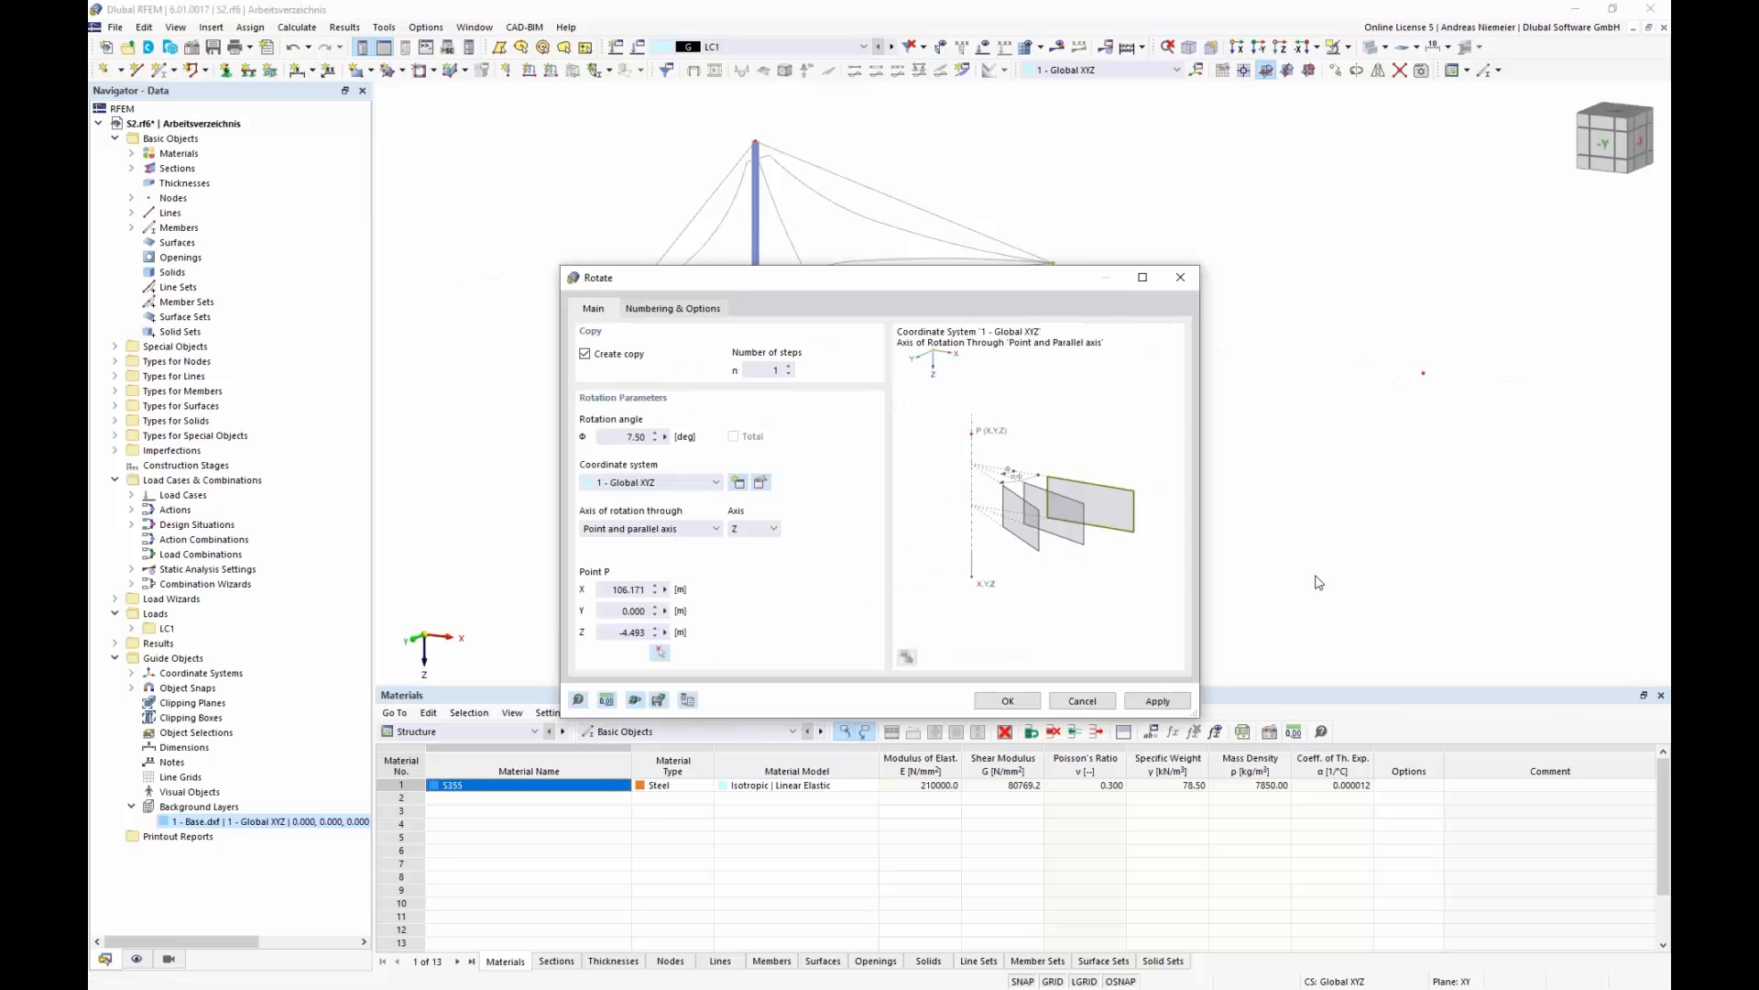
pyautogui.click(1145, 701)
# - Create a second rotated copy of the same nodes by the same angle in the opposite direction
pyautogui.doubleClick(626, 438)
pyautogui.press('BackSpace')
pyautogui.press('Return')
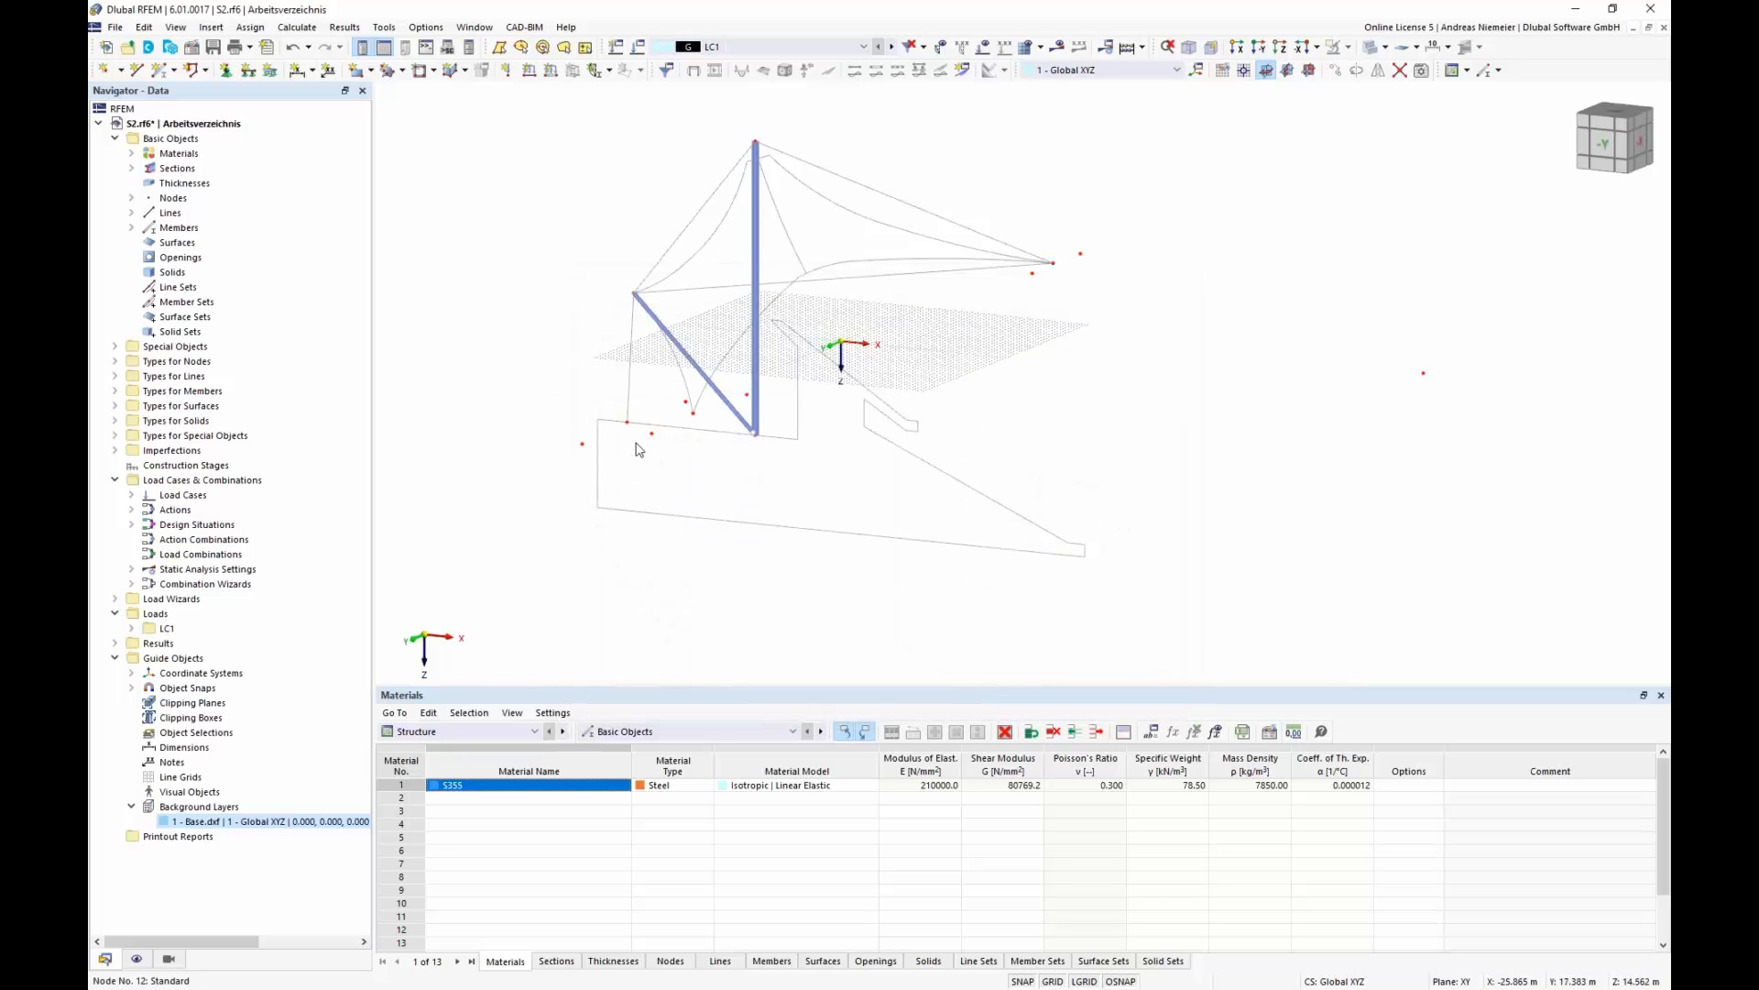
# - Delete the two original lower rear nodes that lie between their rotated copies
pyautogui.click(1603, 120)
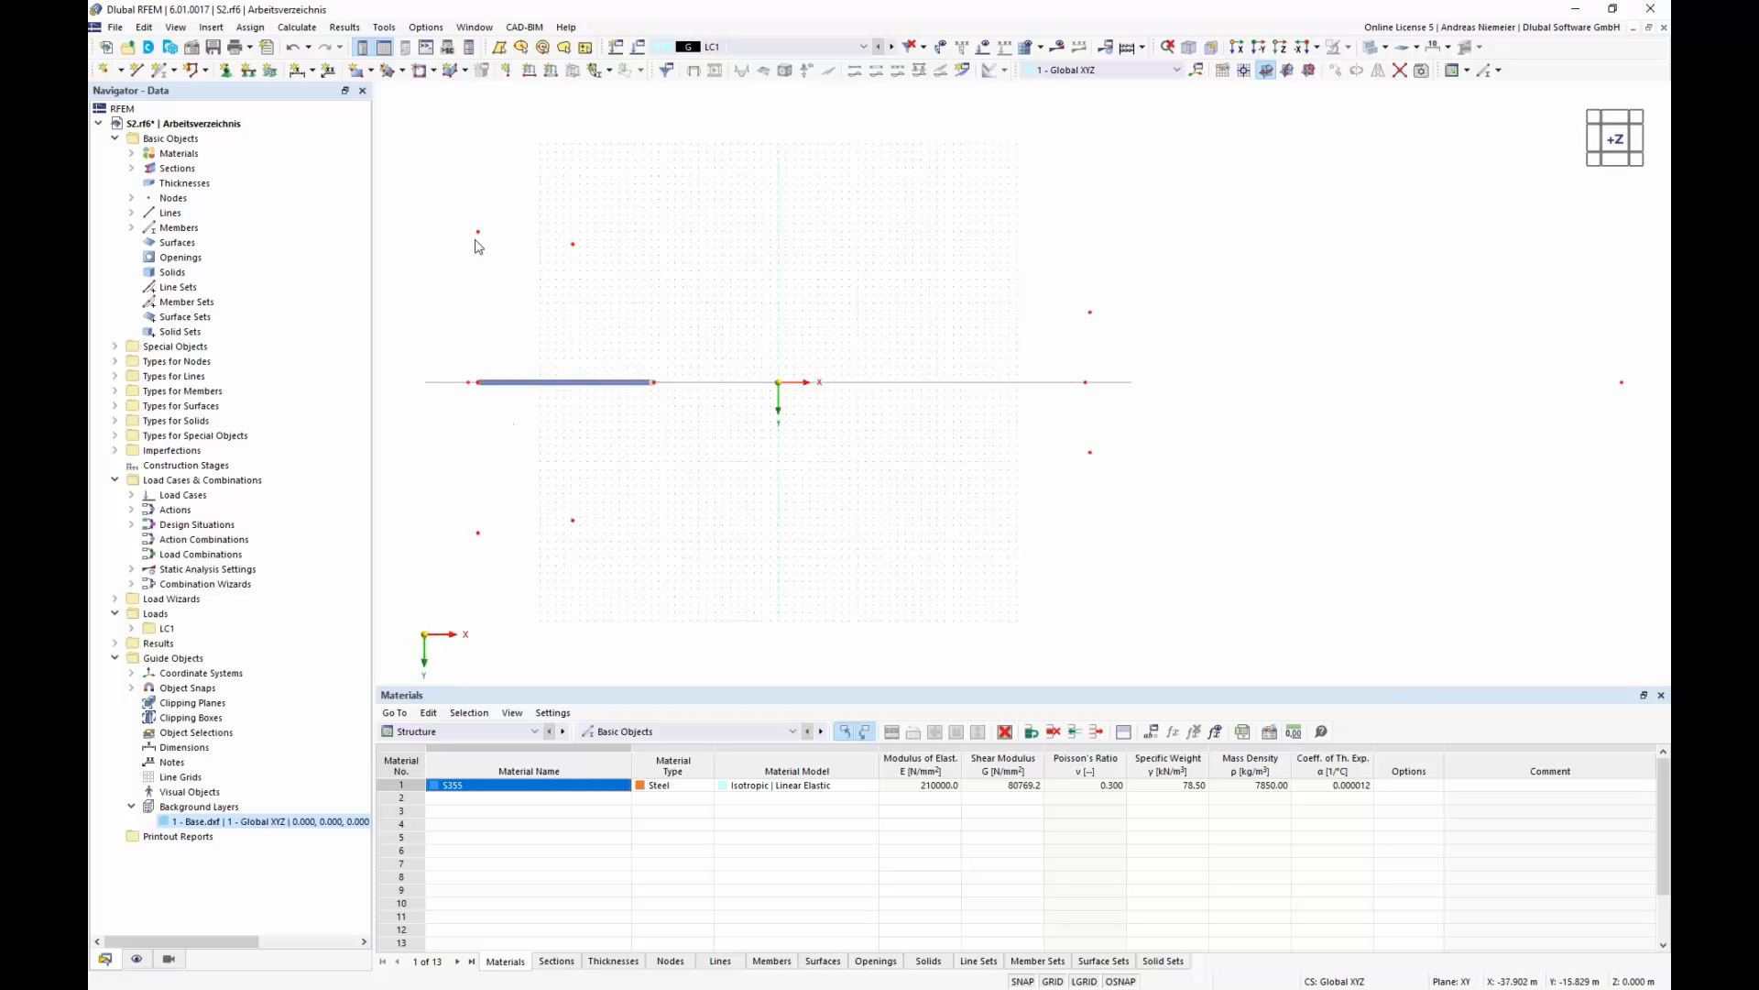
pyautogui.click(1189, 49)
pyautogui.keyDown('ctrl'); pyautogui.moveTo(754, 557); pyautogui.dragTo(827, 541, button='middle'); pyautogui.keyUp('ctrl')
pyautogui.scroll(-2, 629, 534)
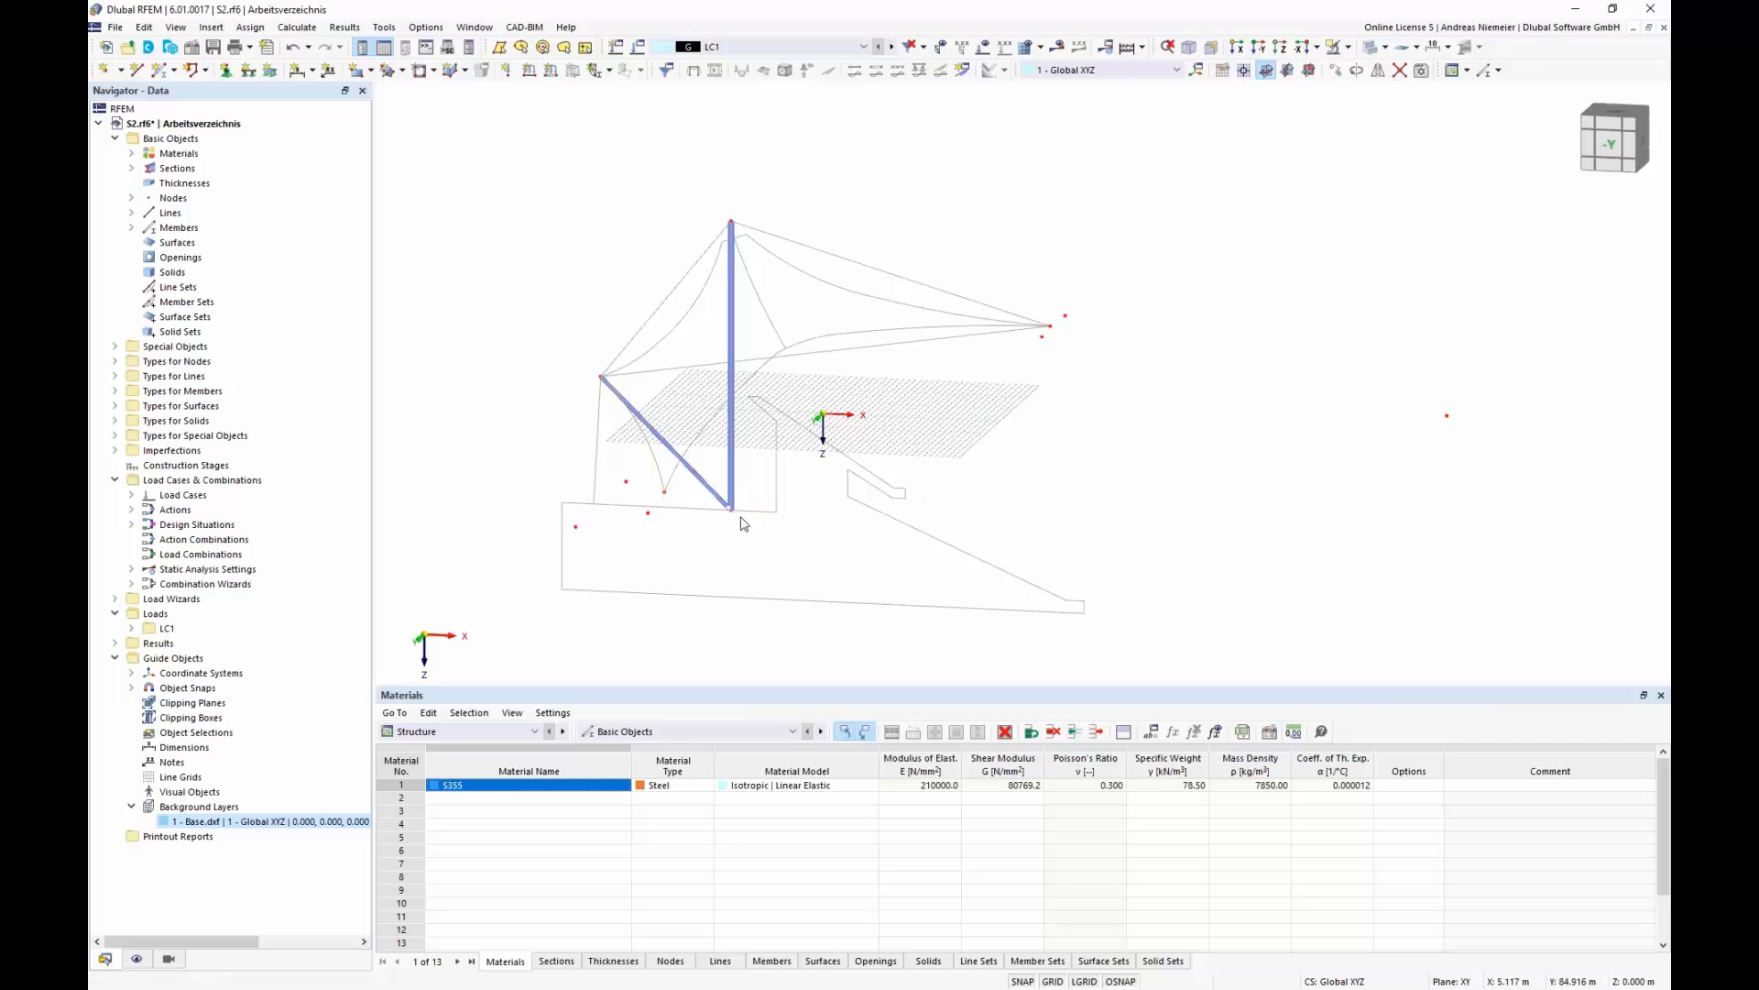
pyautogui.scroll(3, 657, 495)
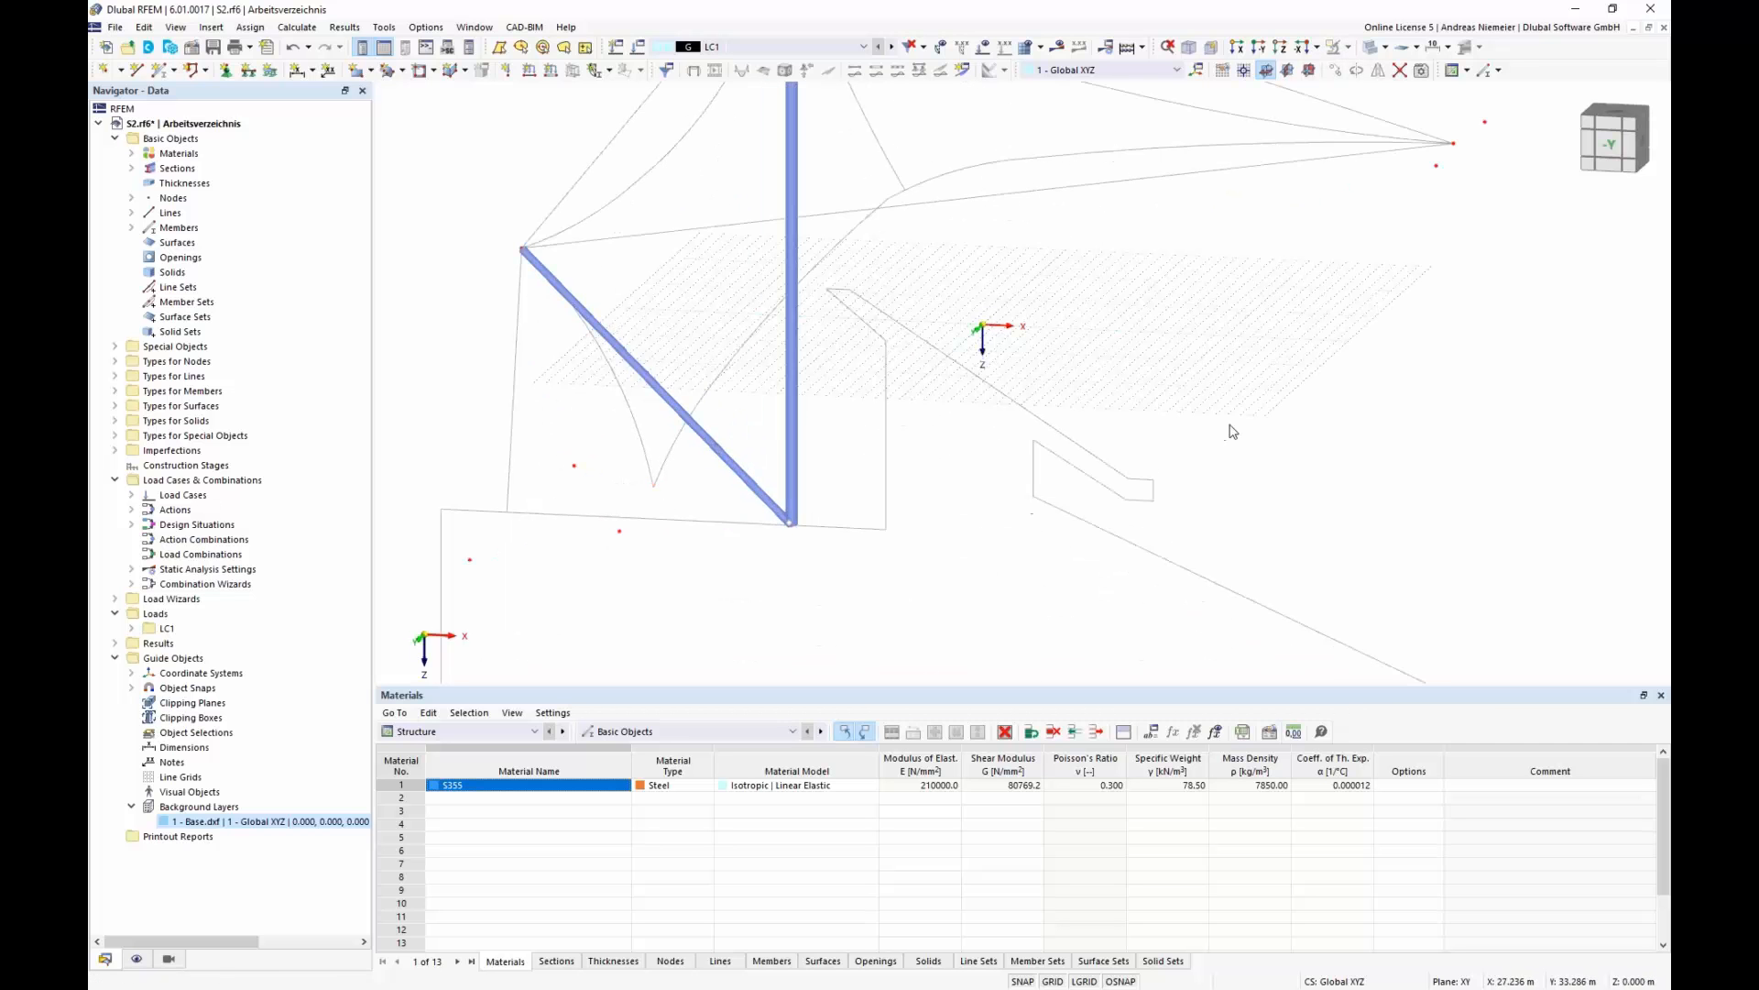
pyautogui.scroll(-2, 1342, 294)
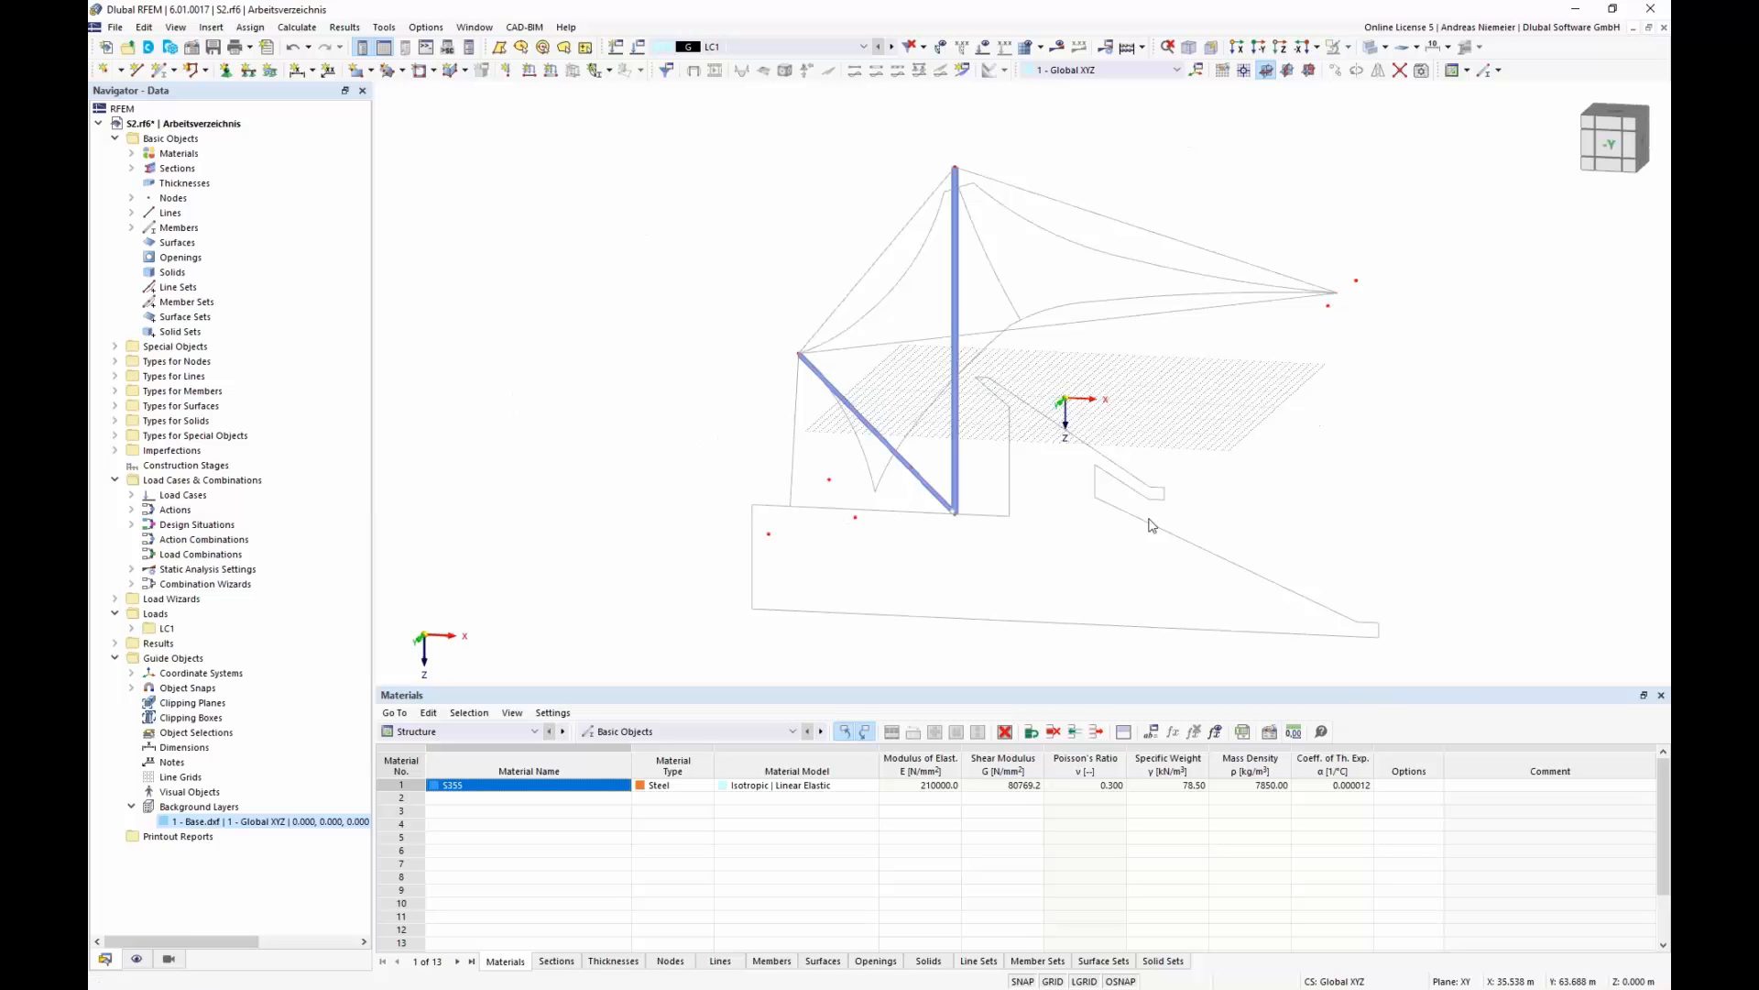
# - Define a new member of type Cable with an 80 mm round bar section in S355
pyautogui.click(158, 71)
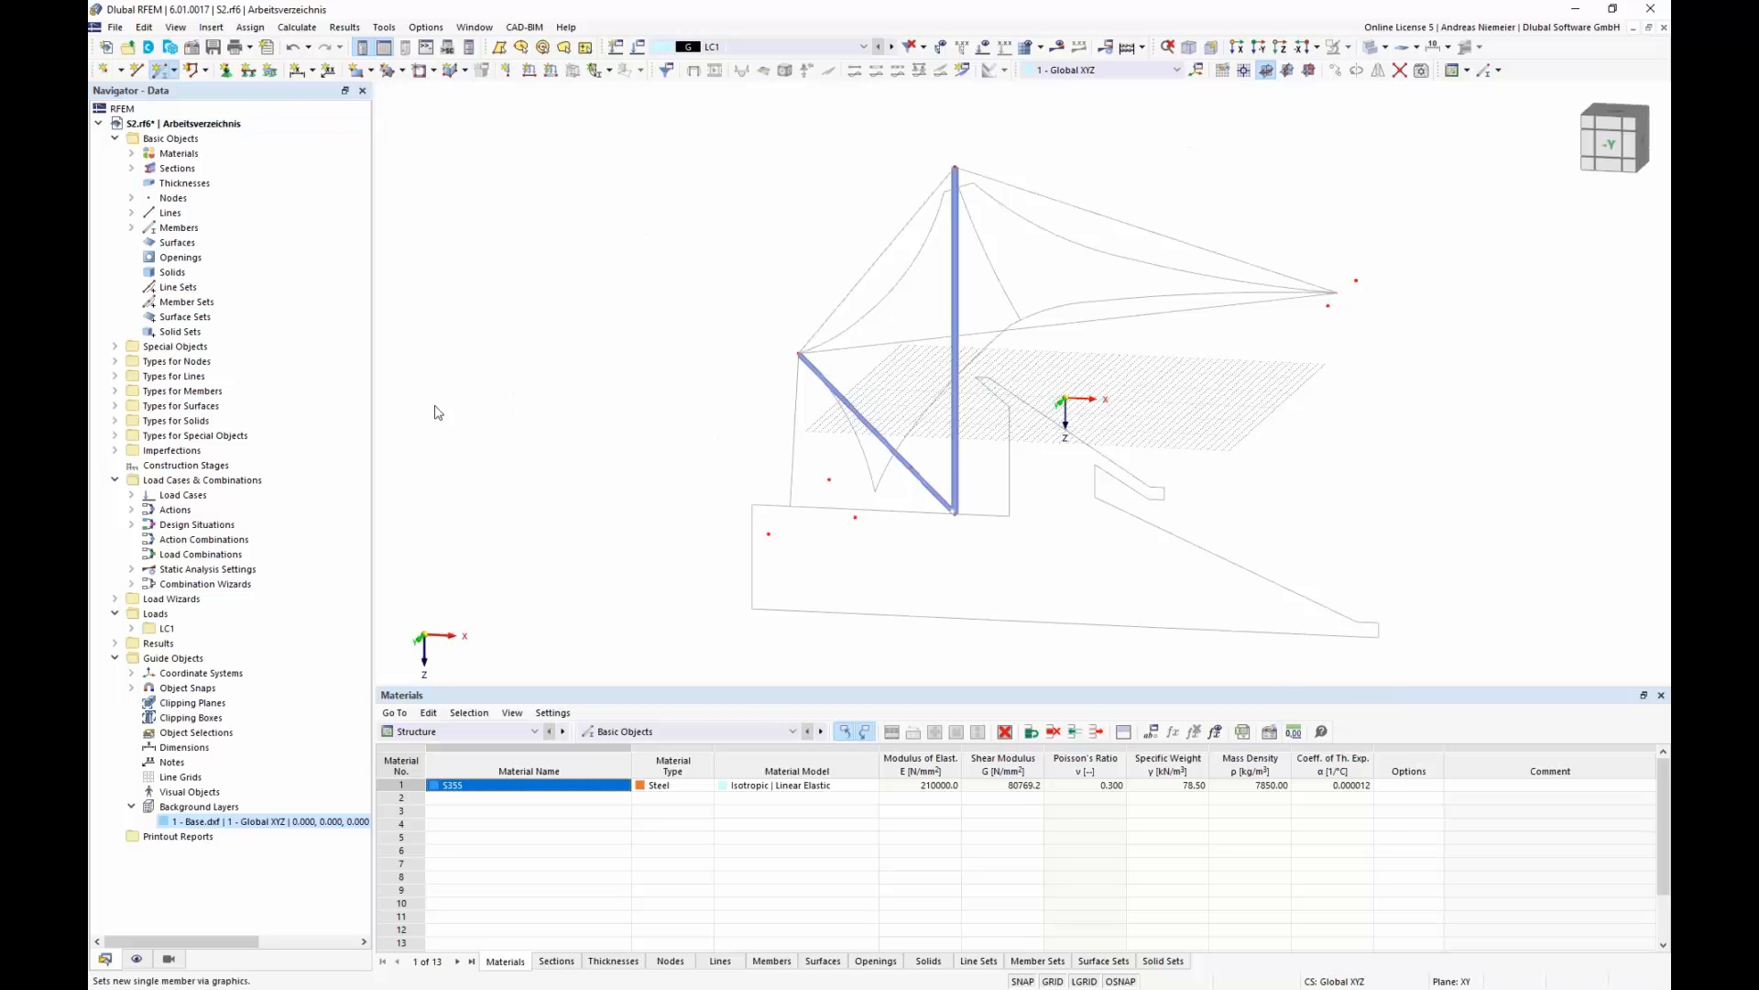
pyautogui.click(477, 276)
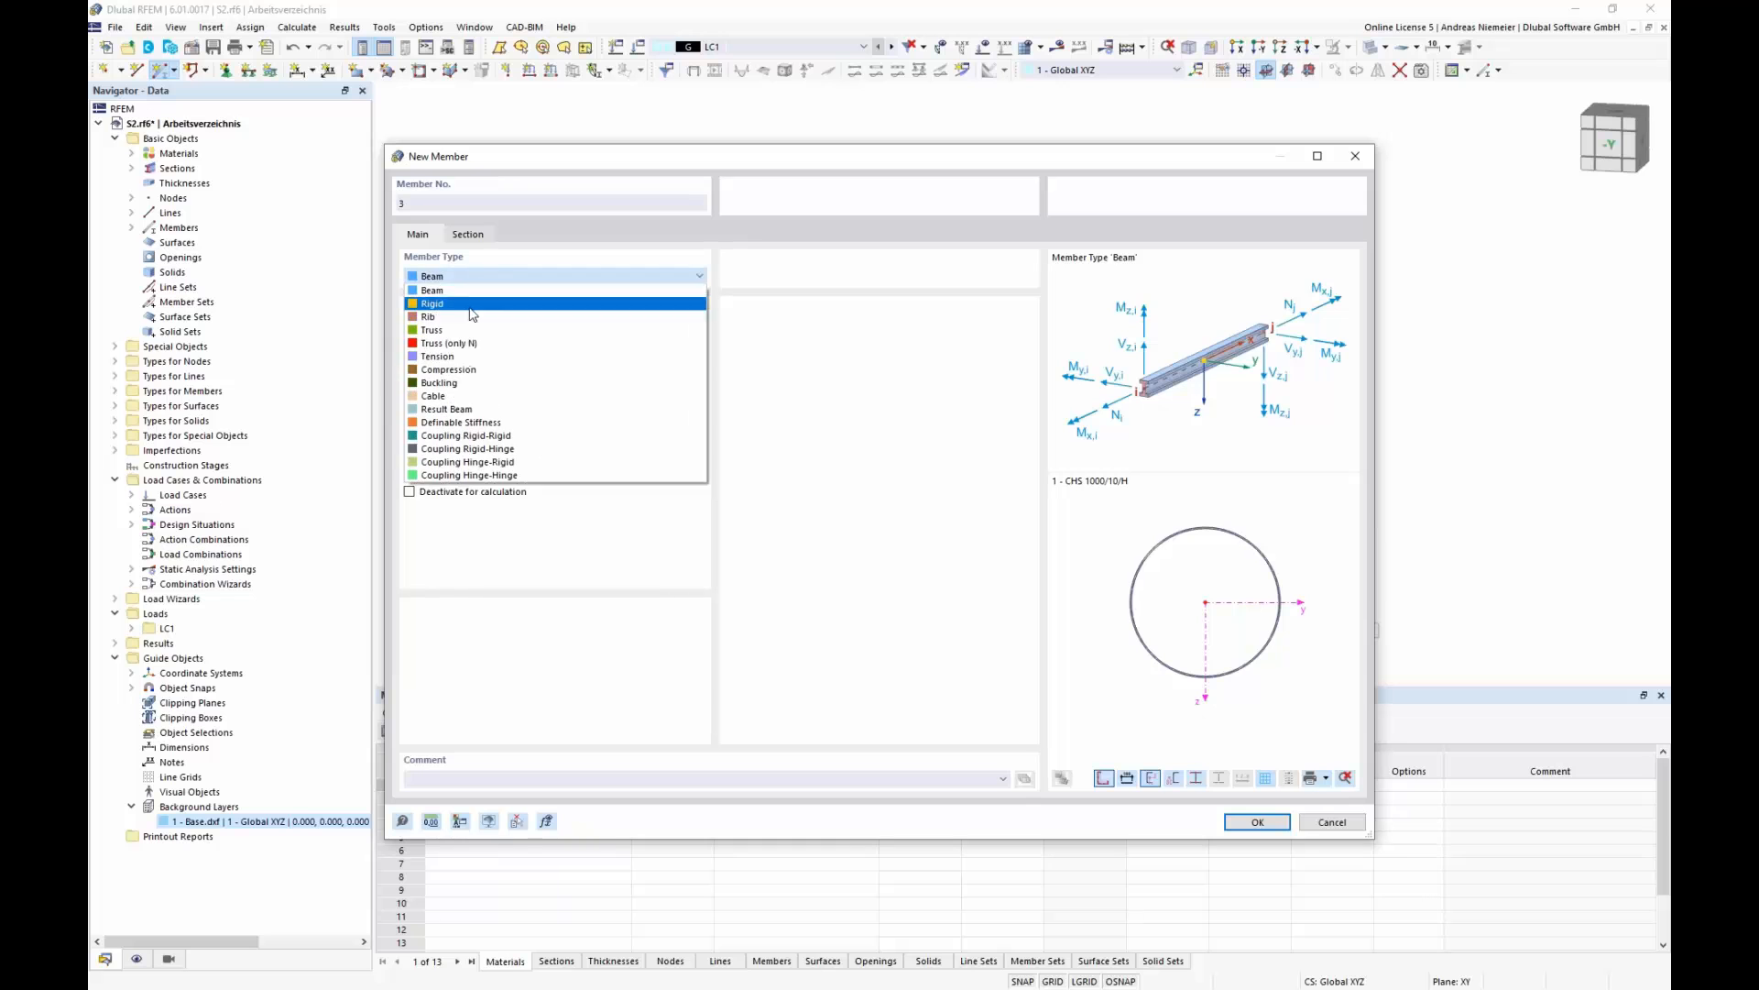
pyautogui.click(472, 400)
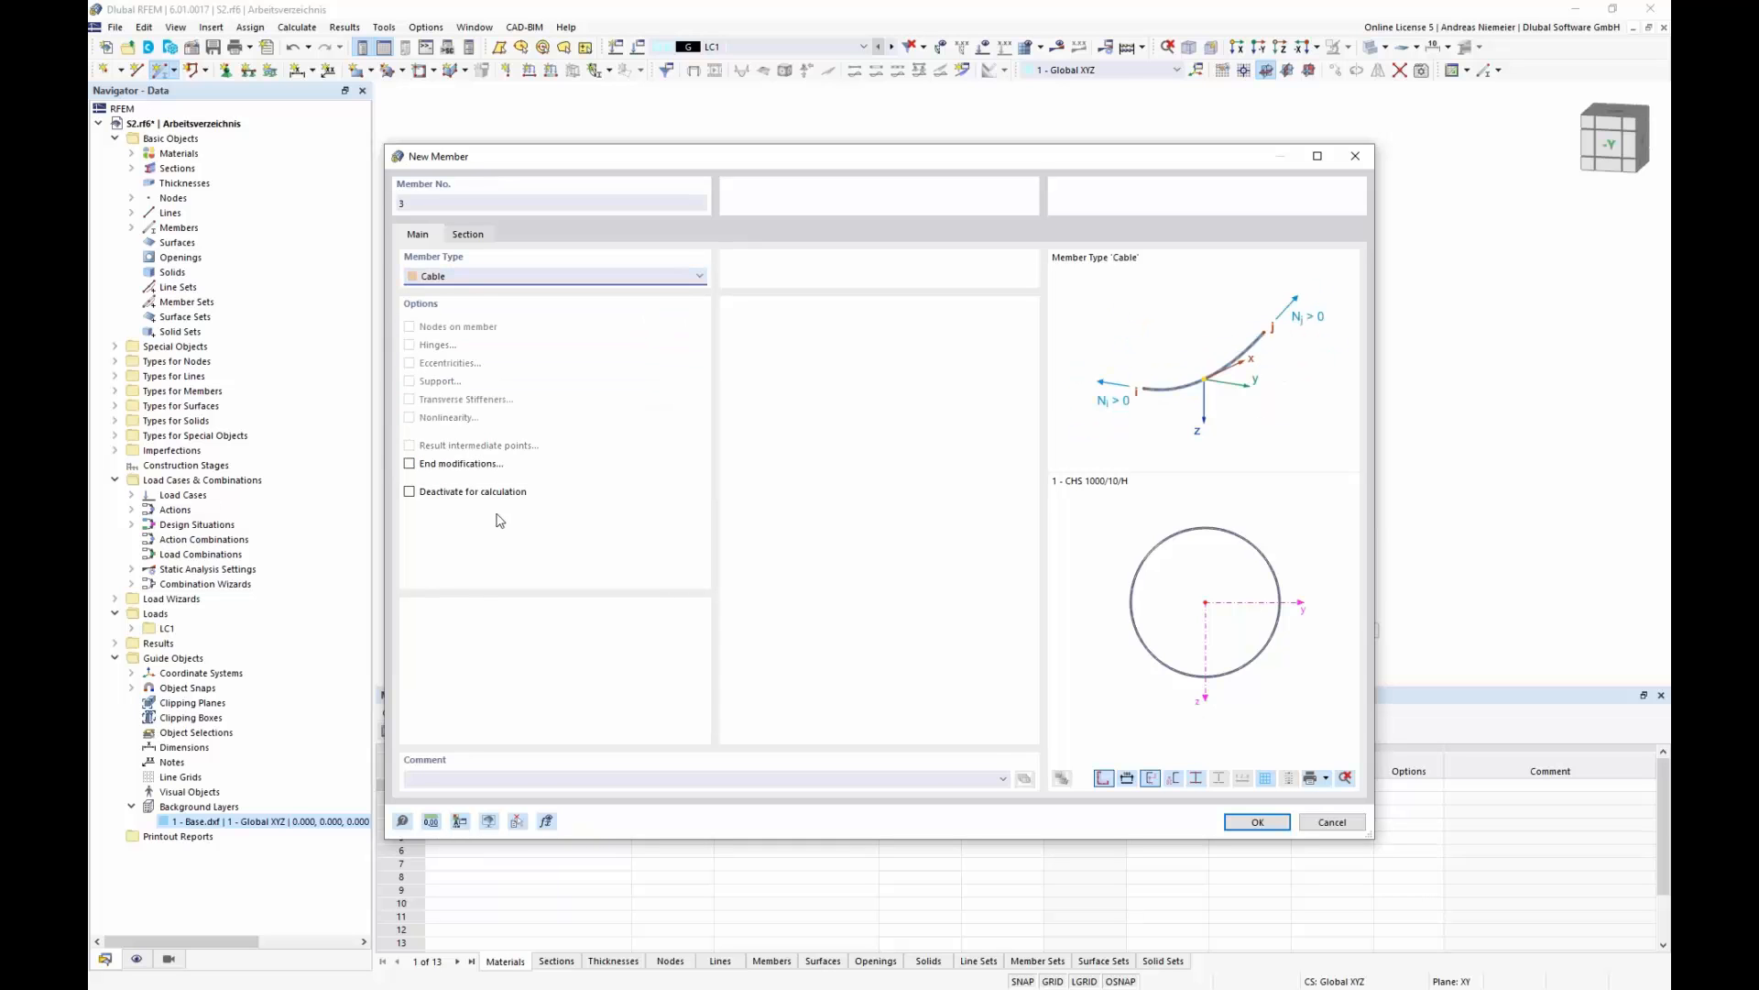
pyautogui.click(468, 235)
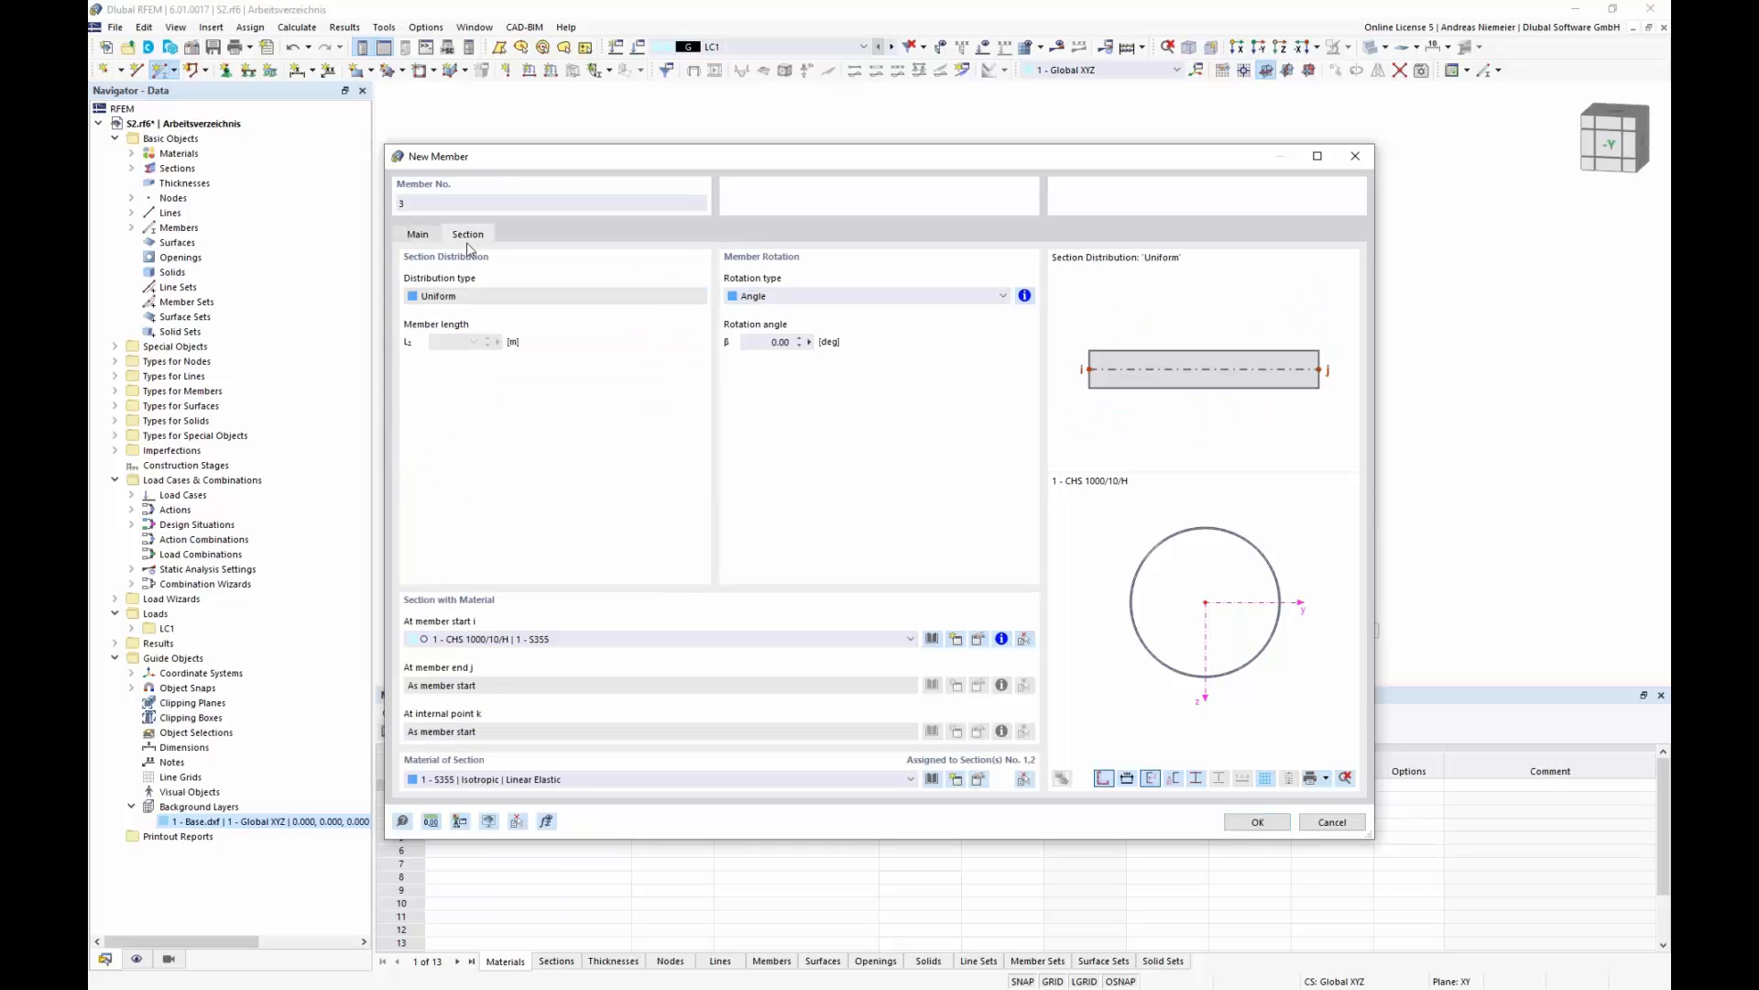
pyautogui.click(931, 639)
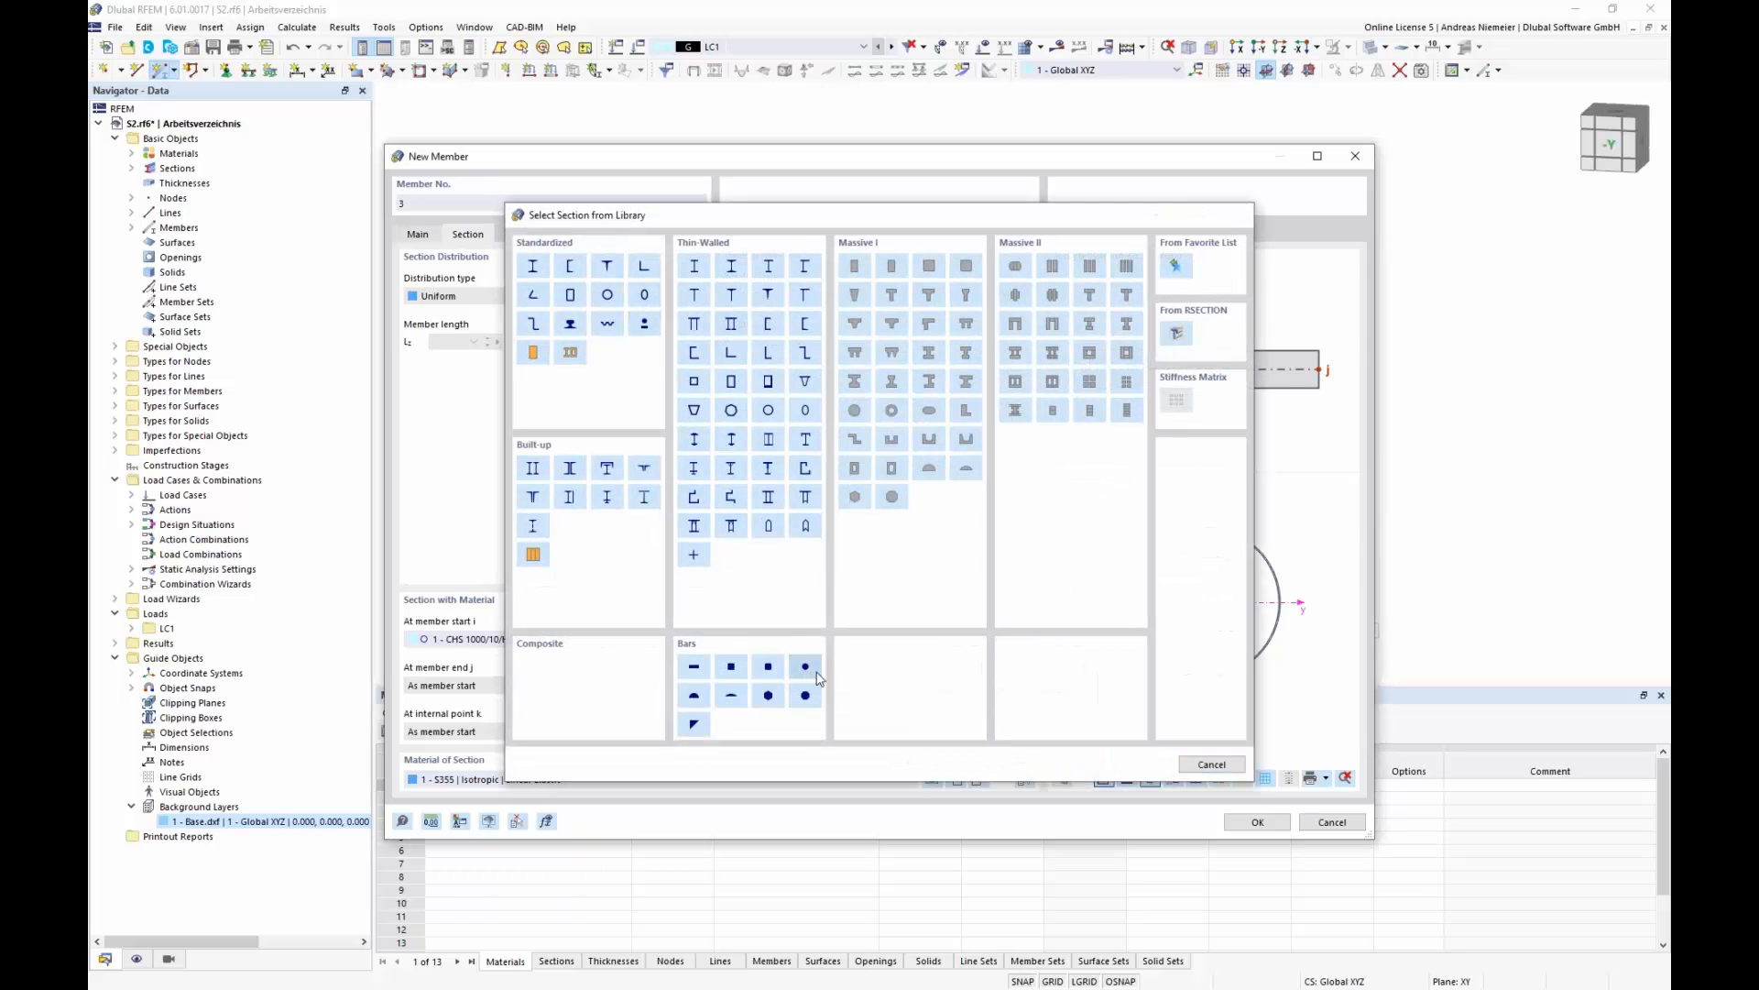
pyautogui.click(805, 666)
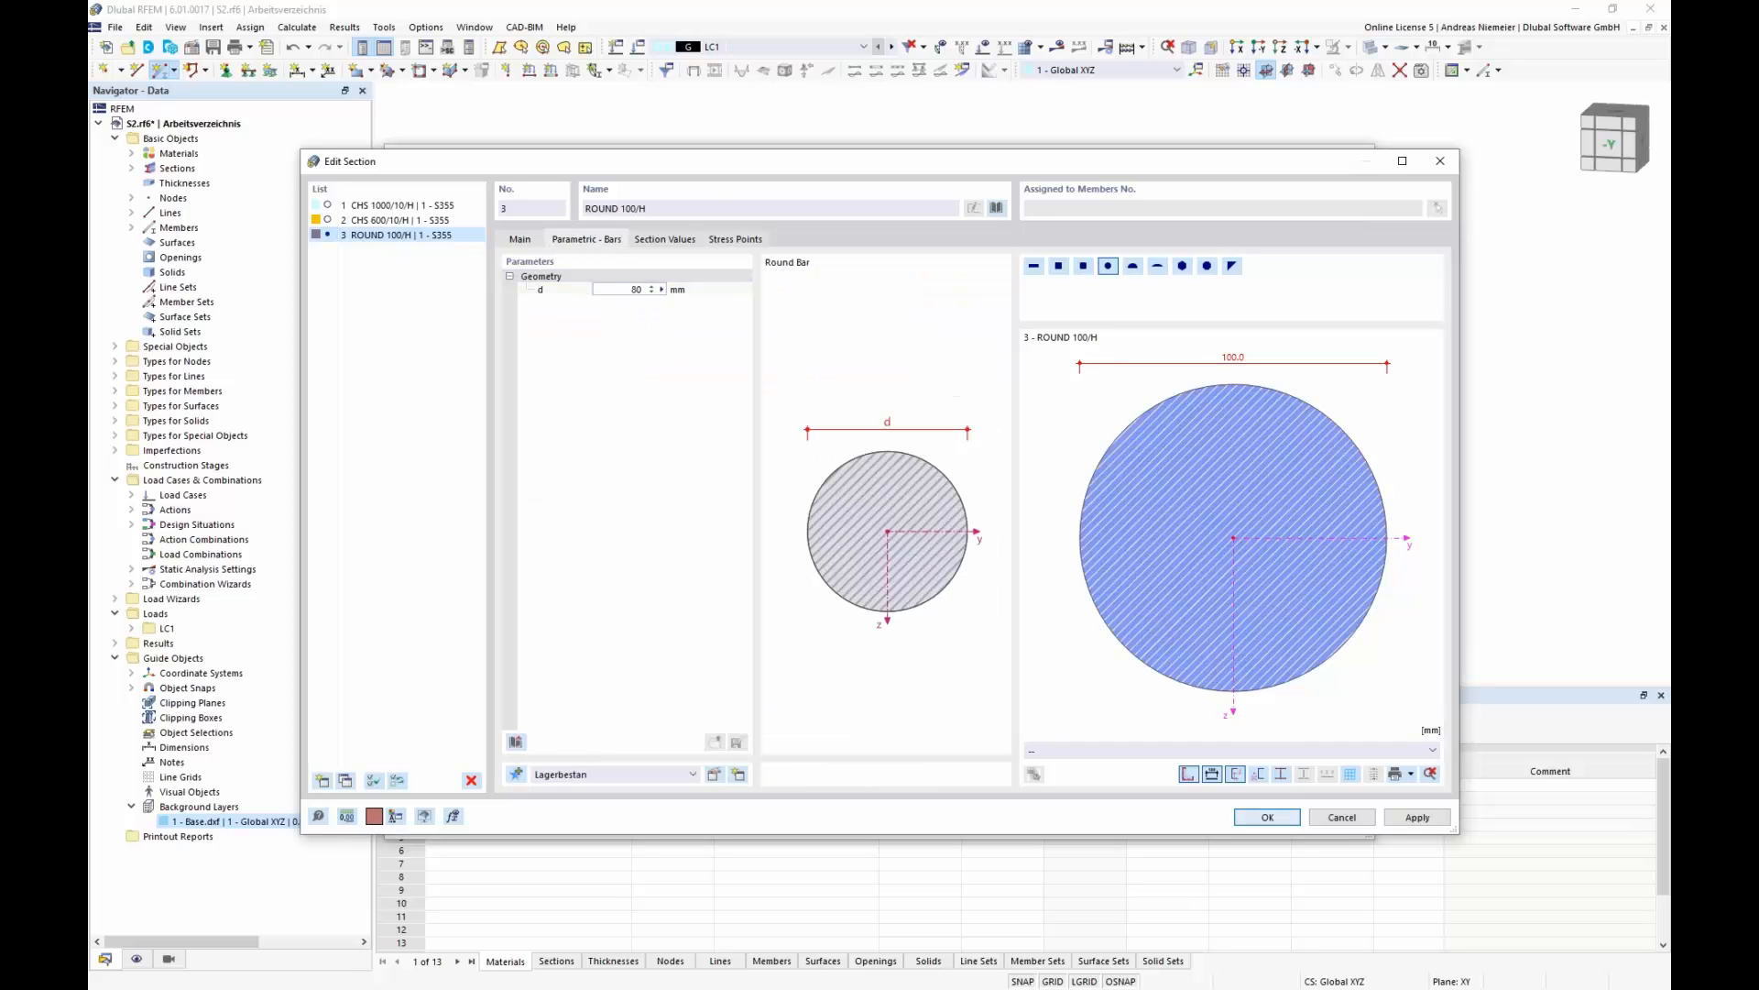
pyautogui.click(1267, 817)
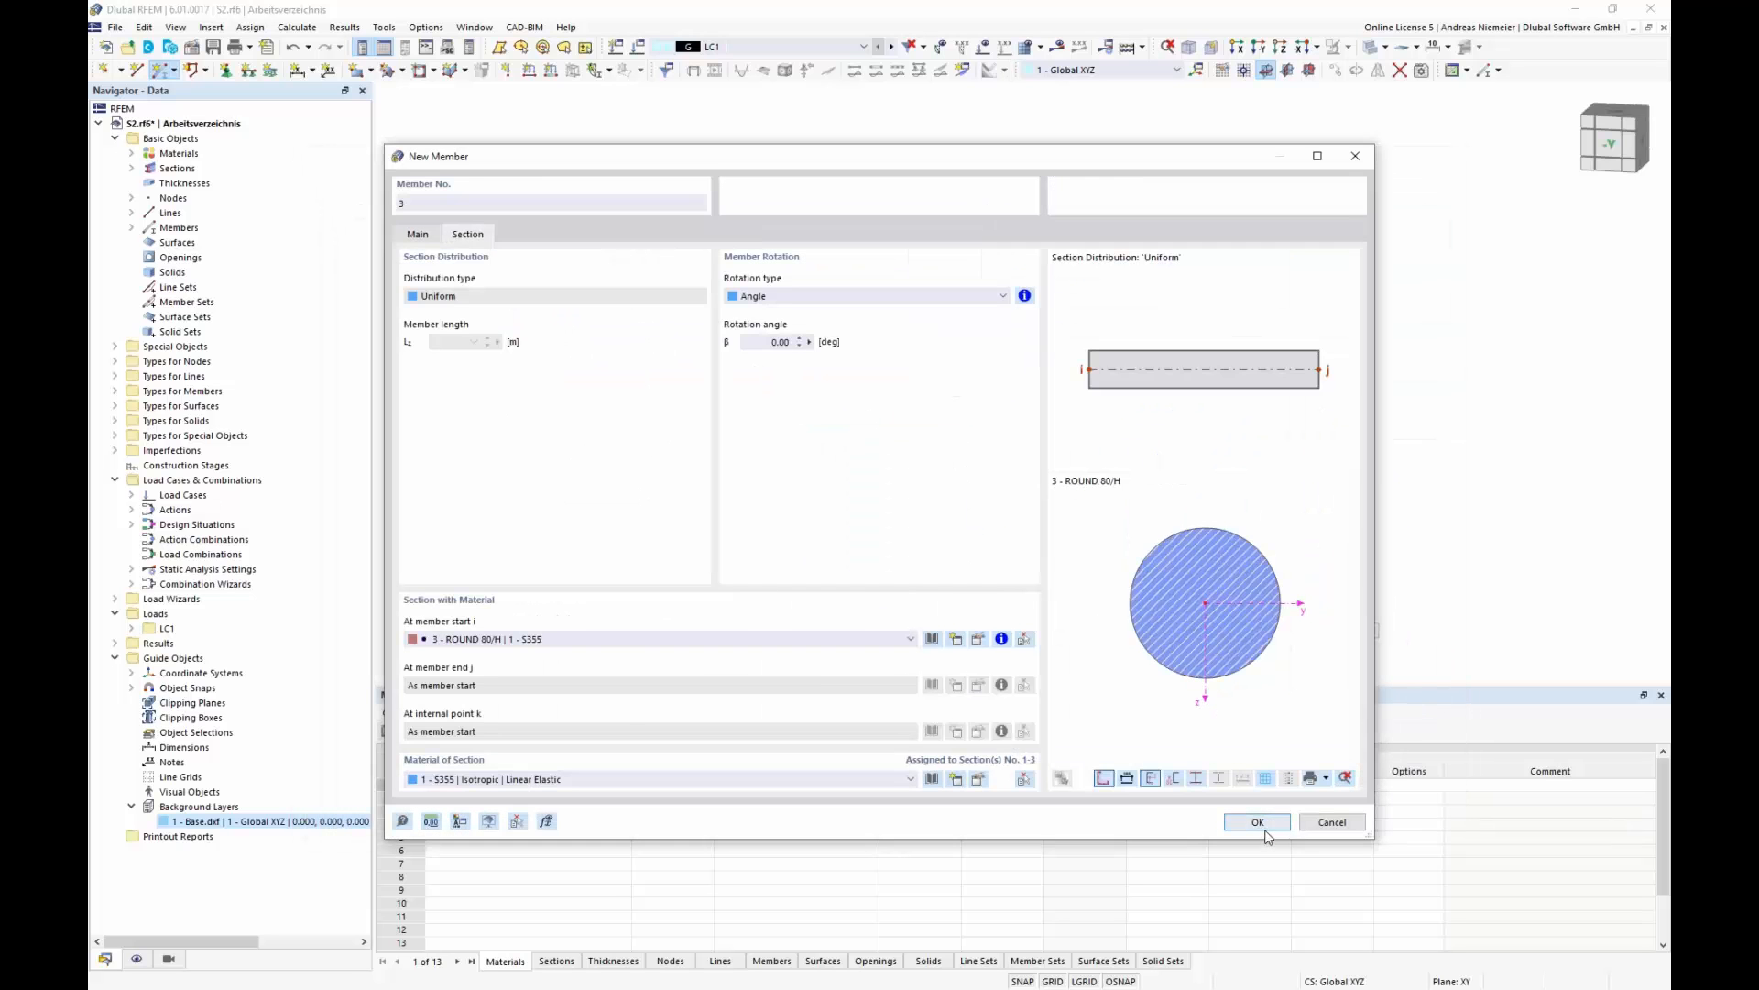
pyautogui.click(1269, 827)
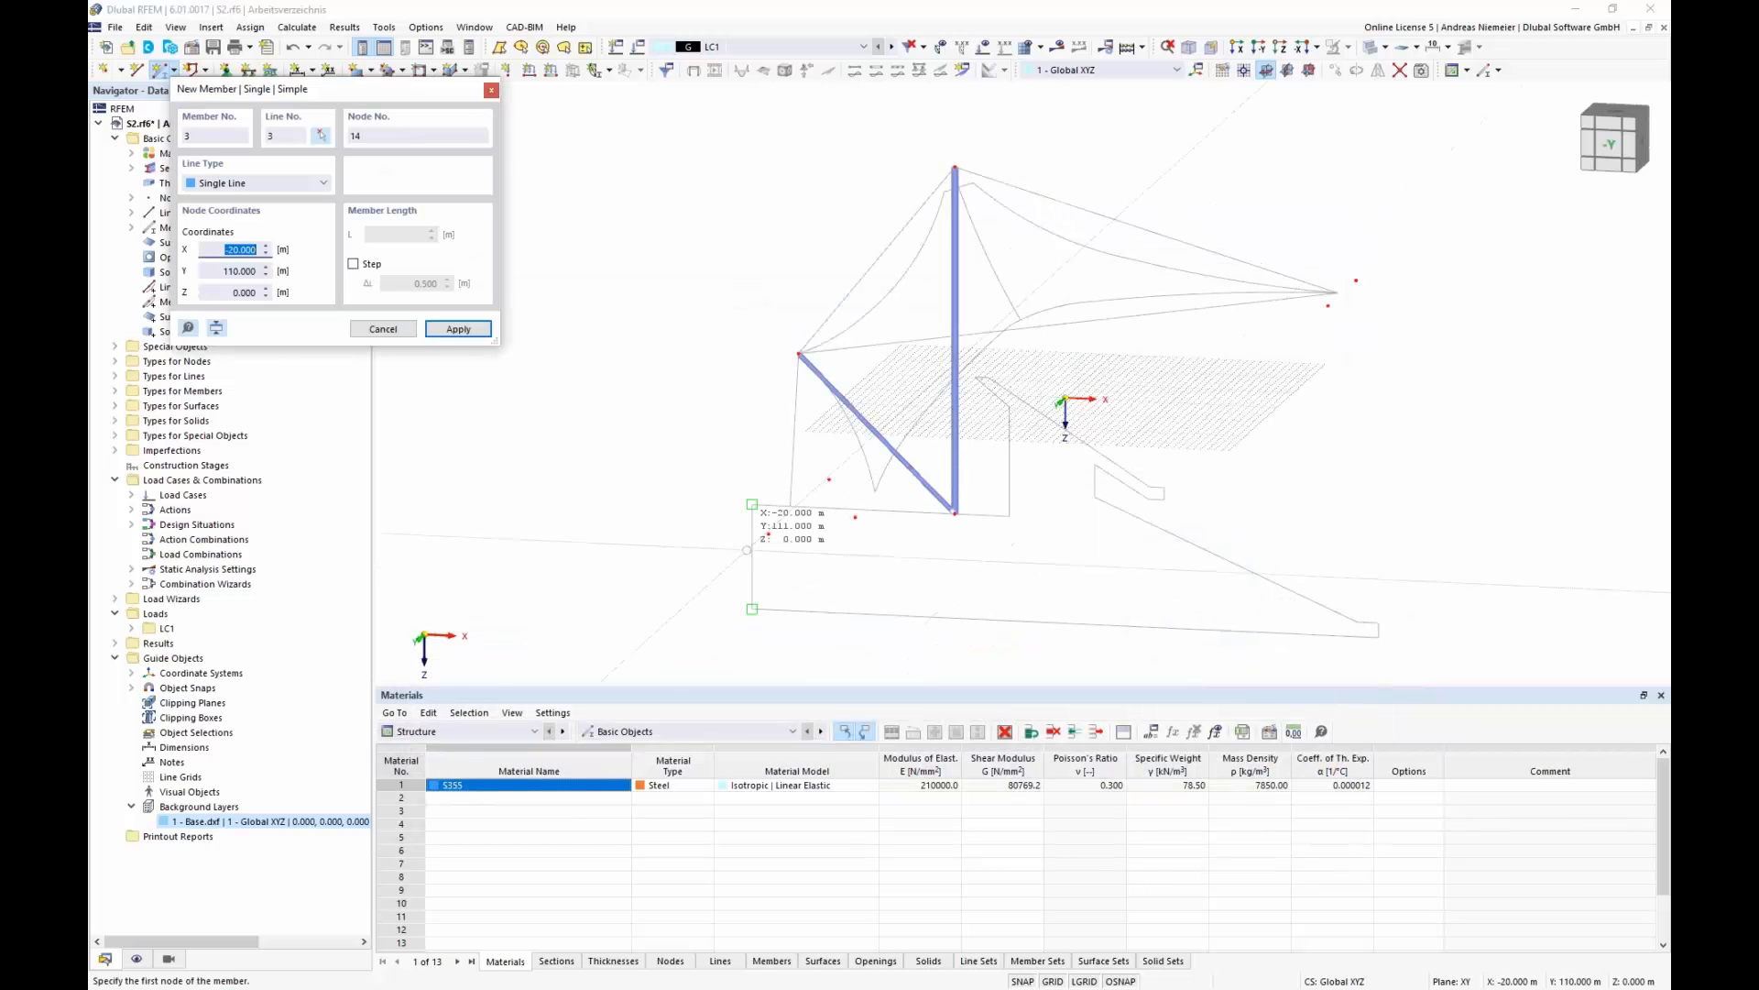
# - Draw 80 mm cables from the head of the inclined strut to the two lower rear anchor nodes and to the mast head
pyautogui.click(768, 534)
pyautogui.click(798, 353)
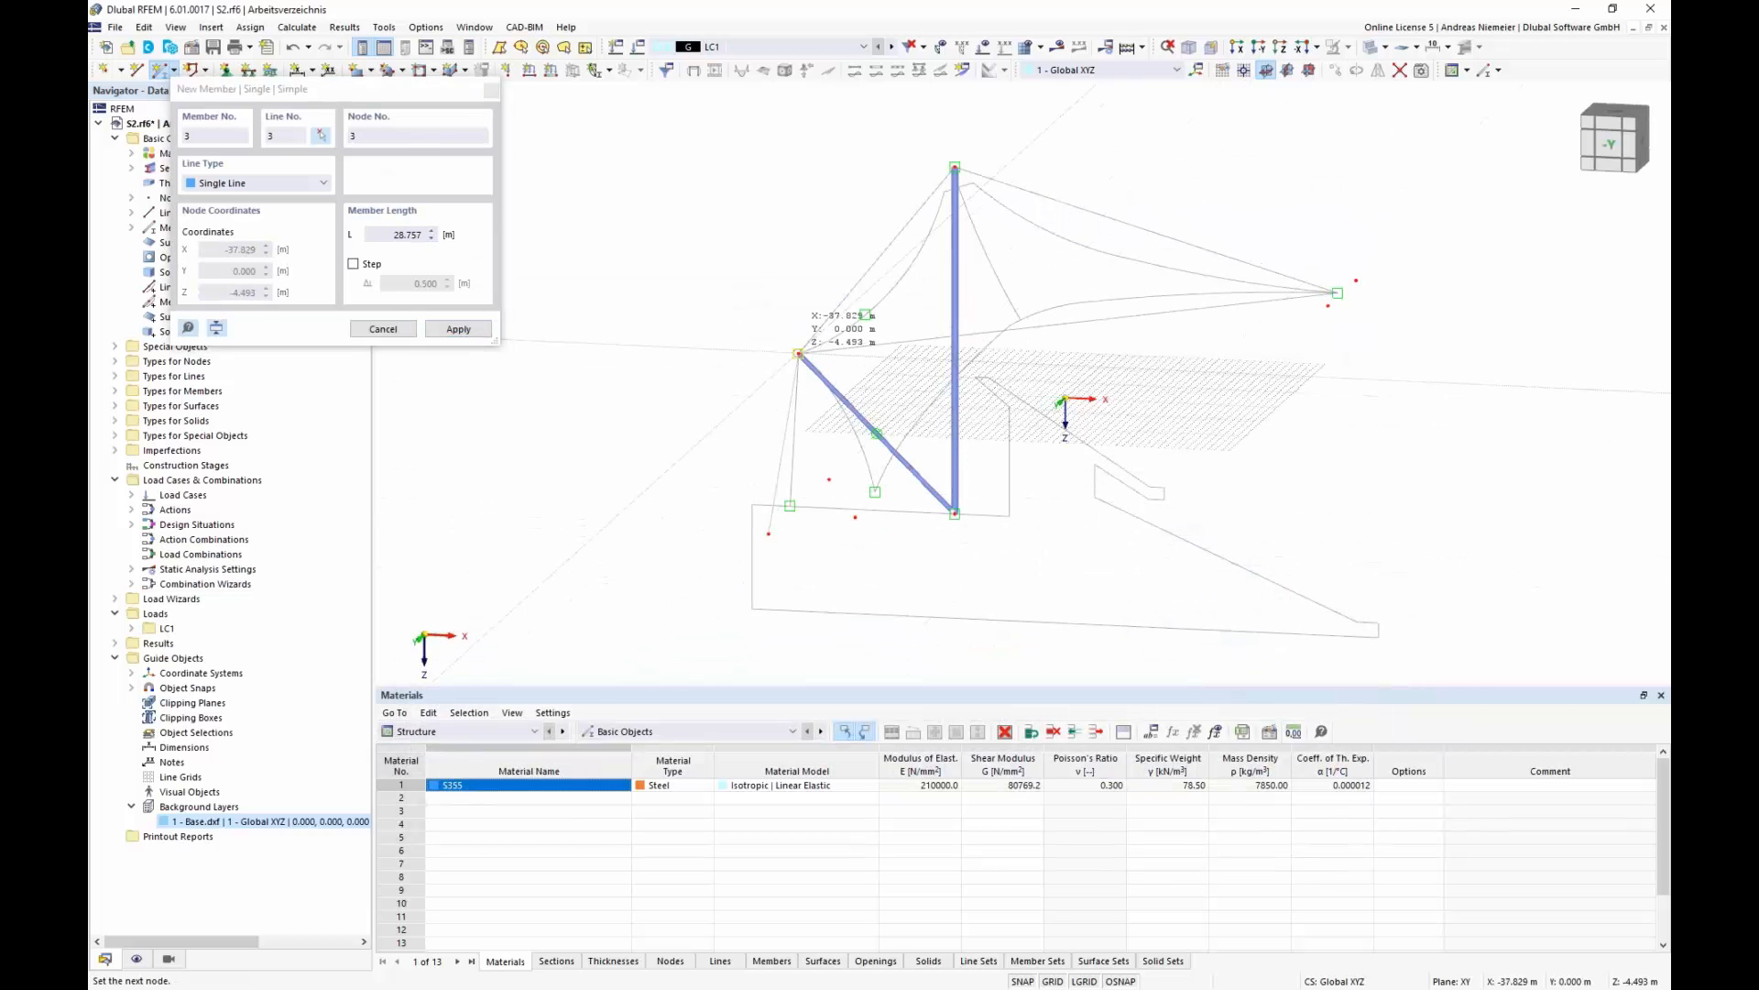
pyautogui.click(798, 353)
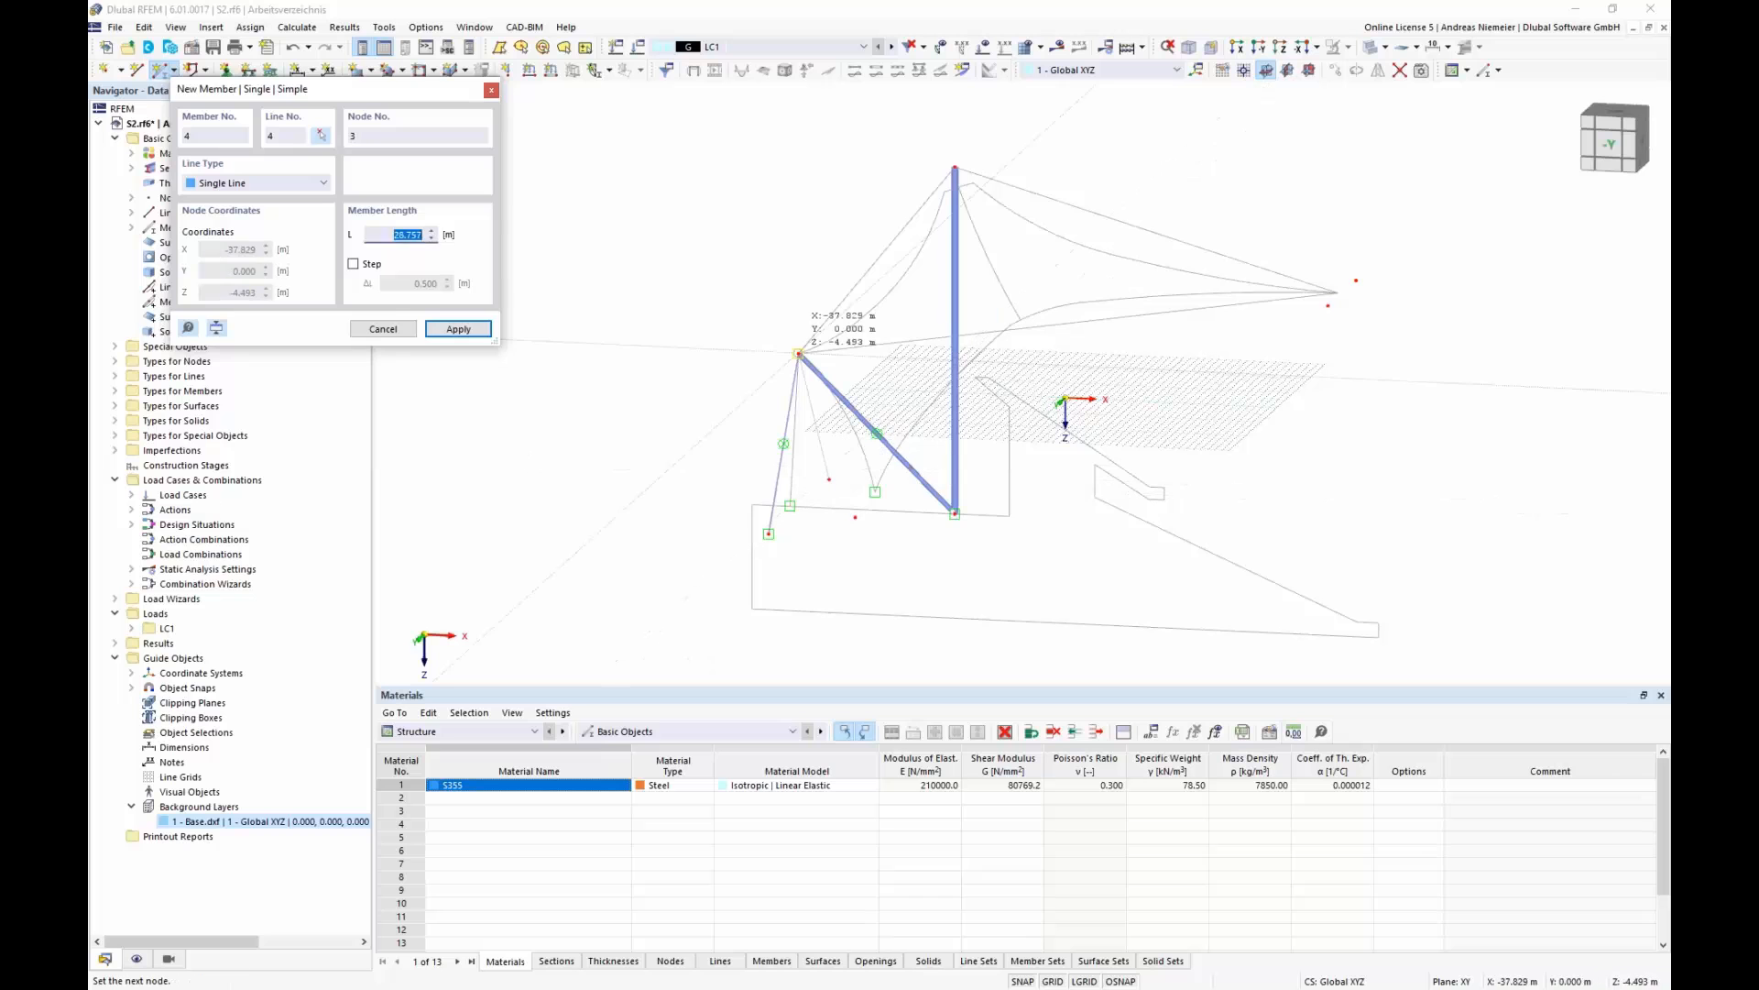
pyautogui.click(798, 352)
pyautogui.click(798, 353)
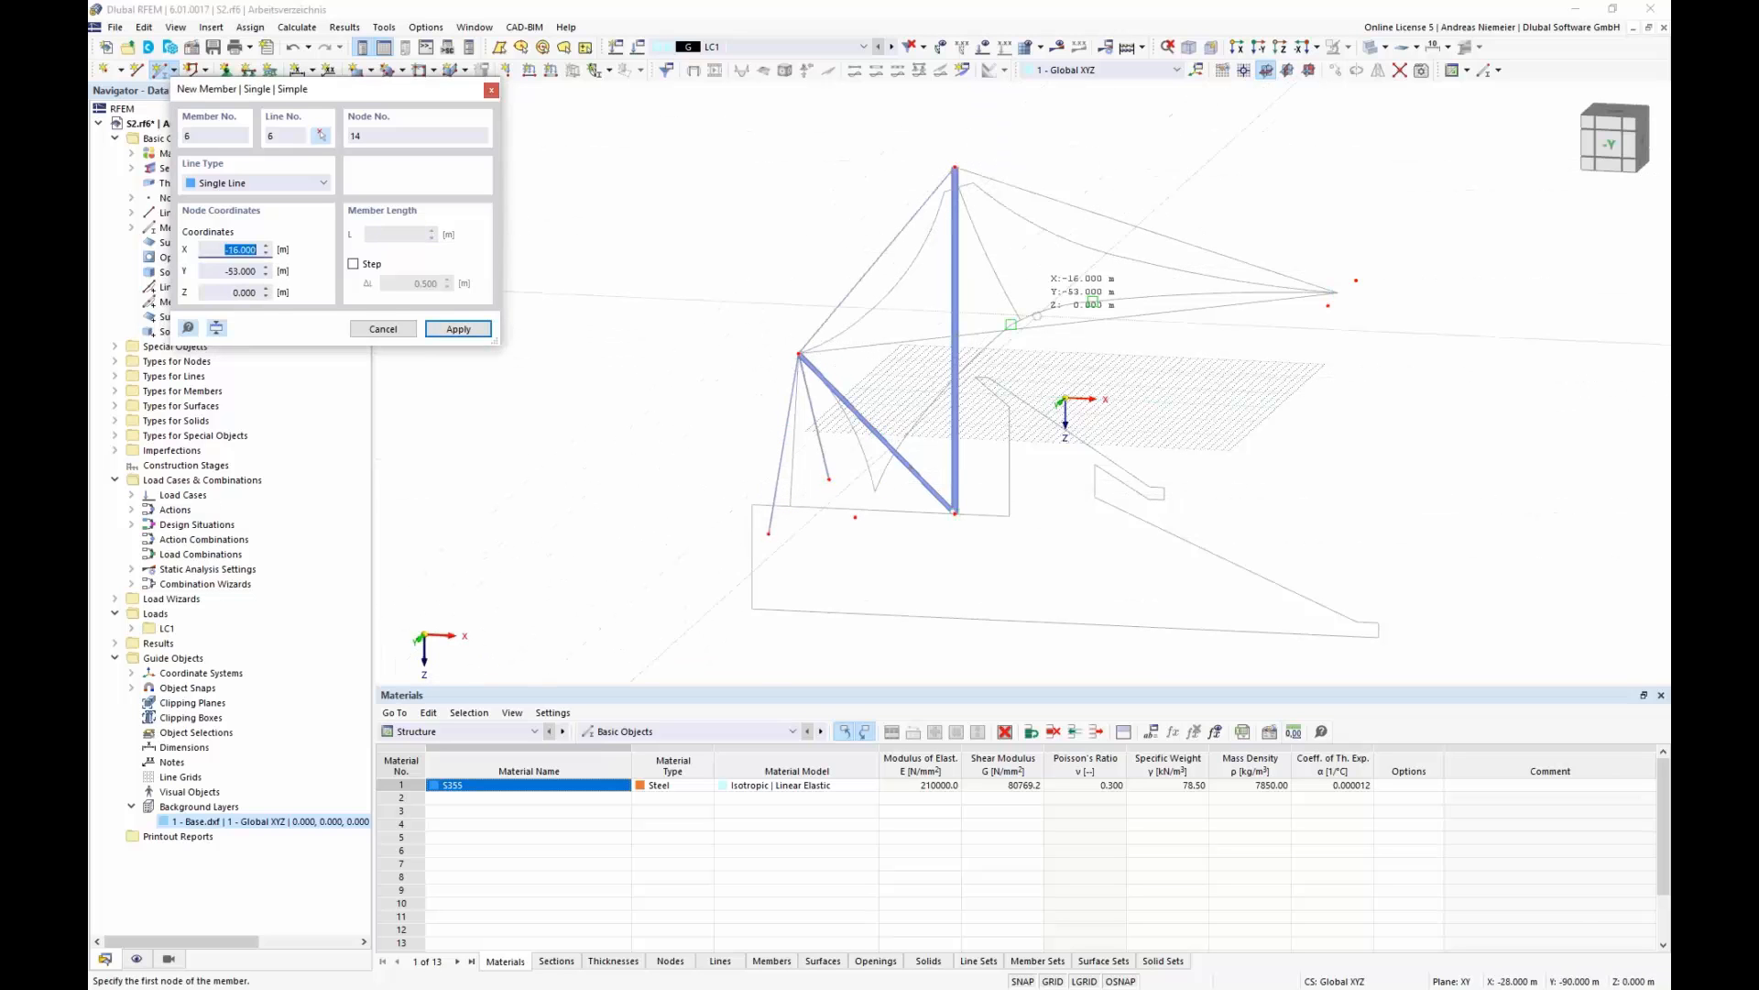
pyautogui.press('Escape')
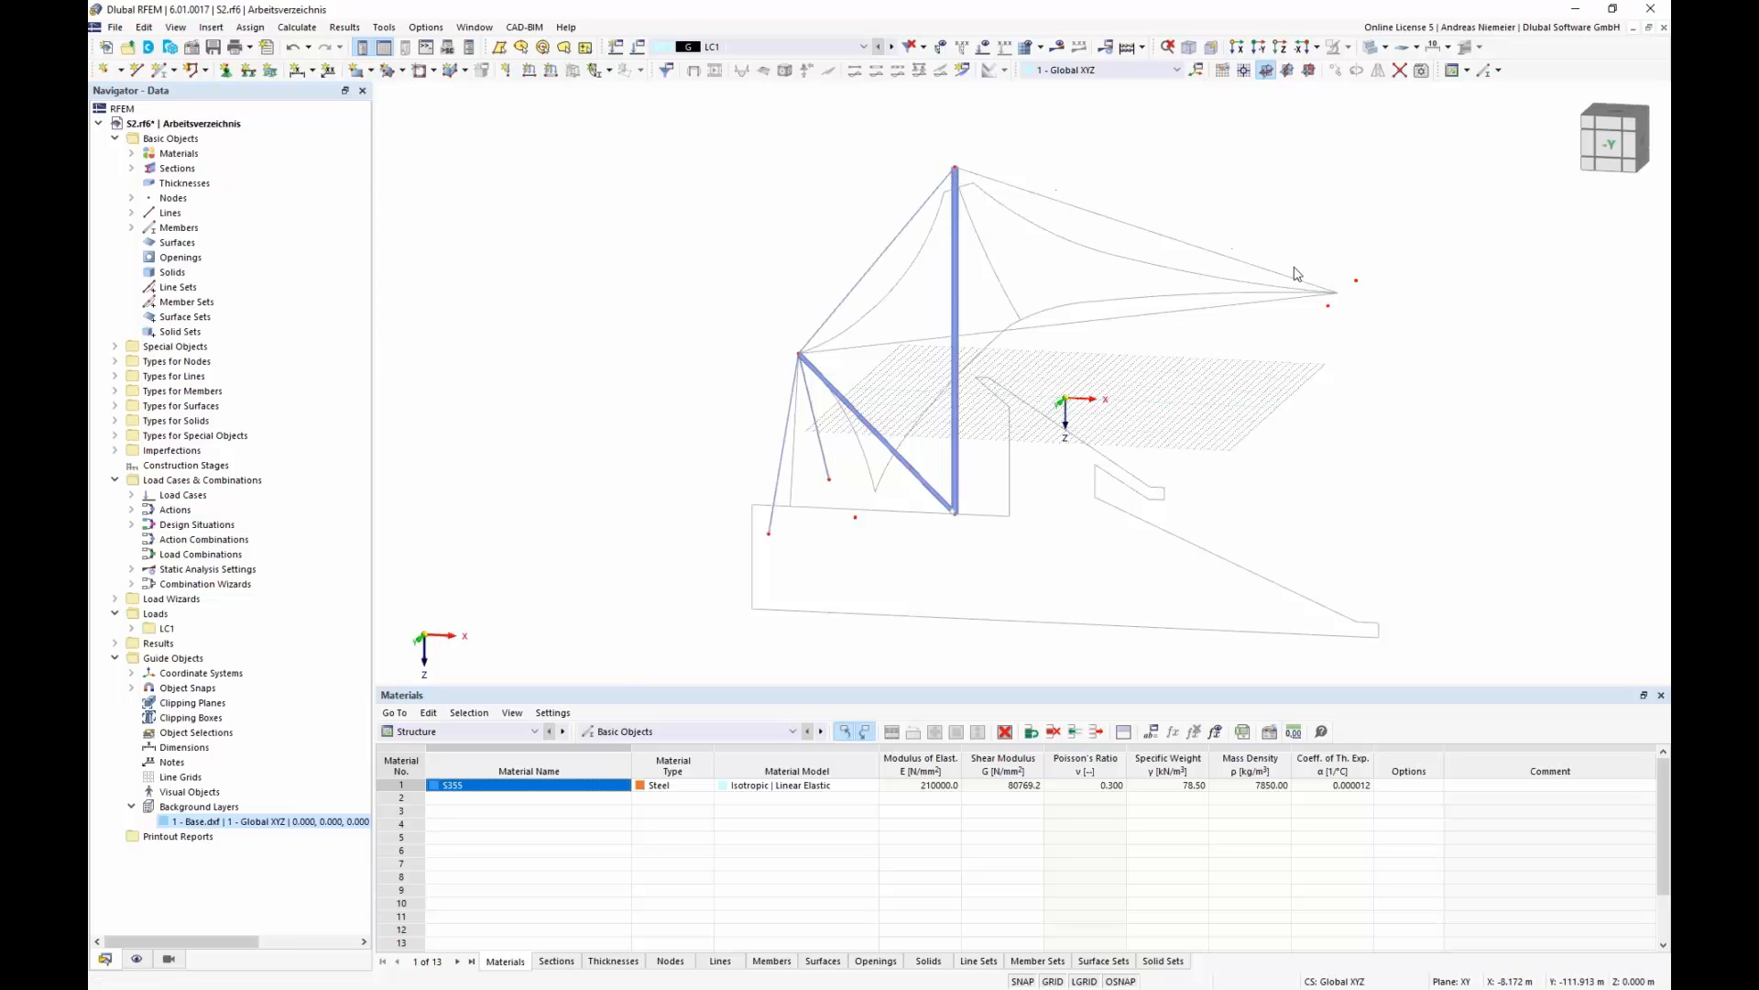
# - Define a new member for the outer stay cables with a 30 mm round bar section in S355
pyautogui.click(159, 70)
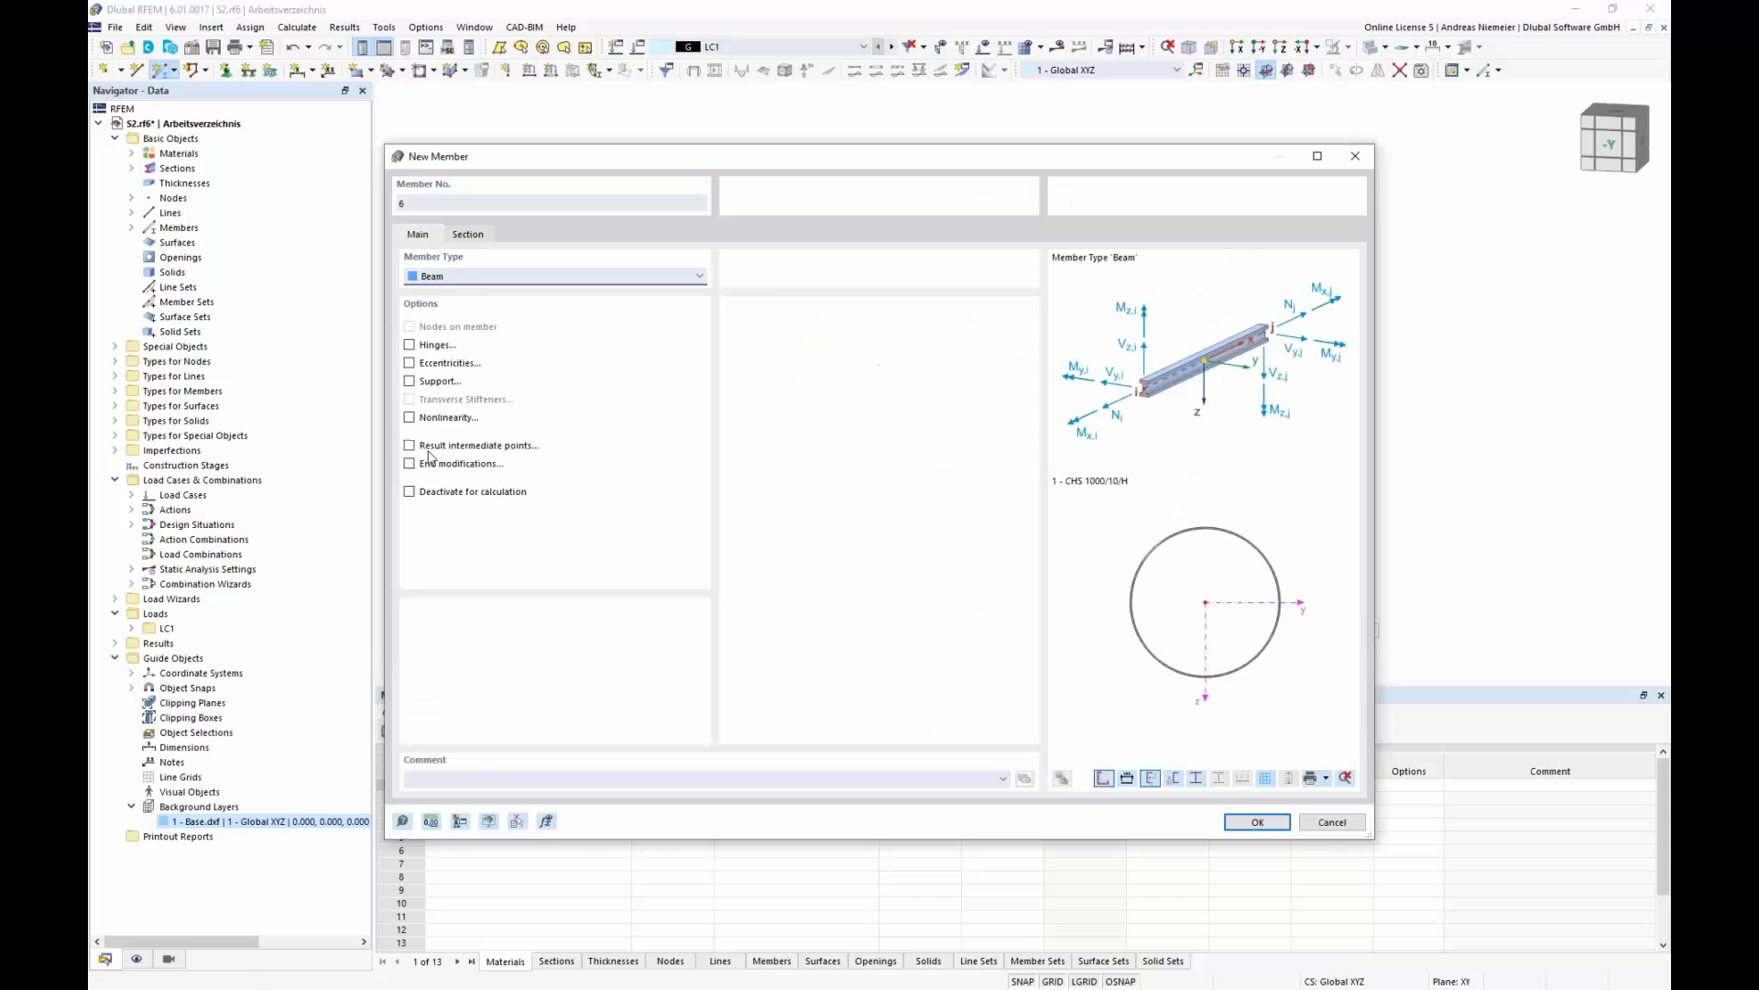
pyautogui.click(478, 277)
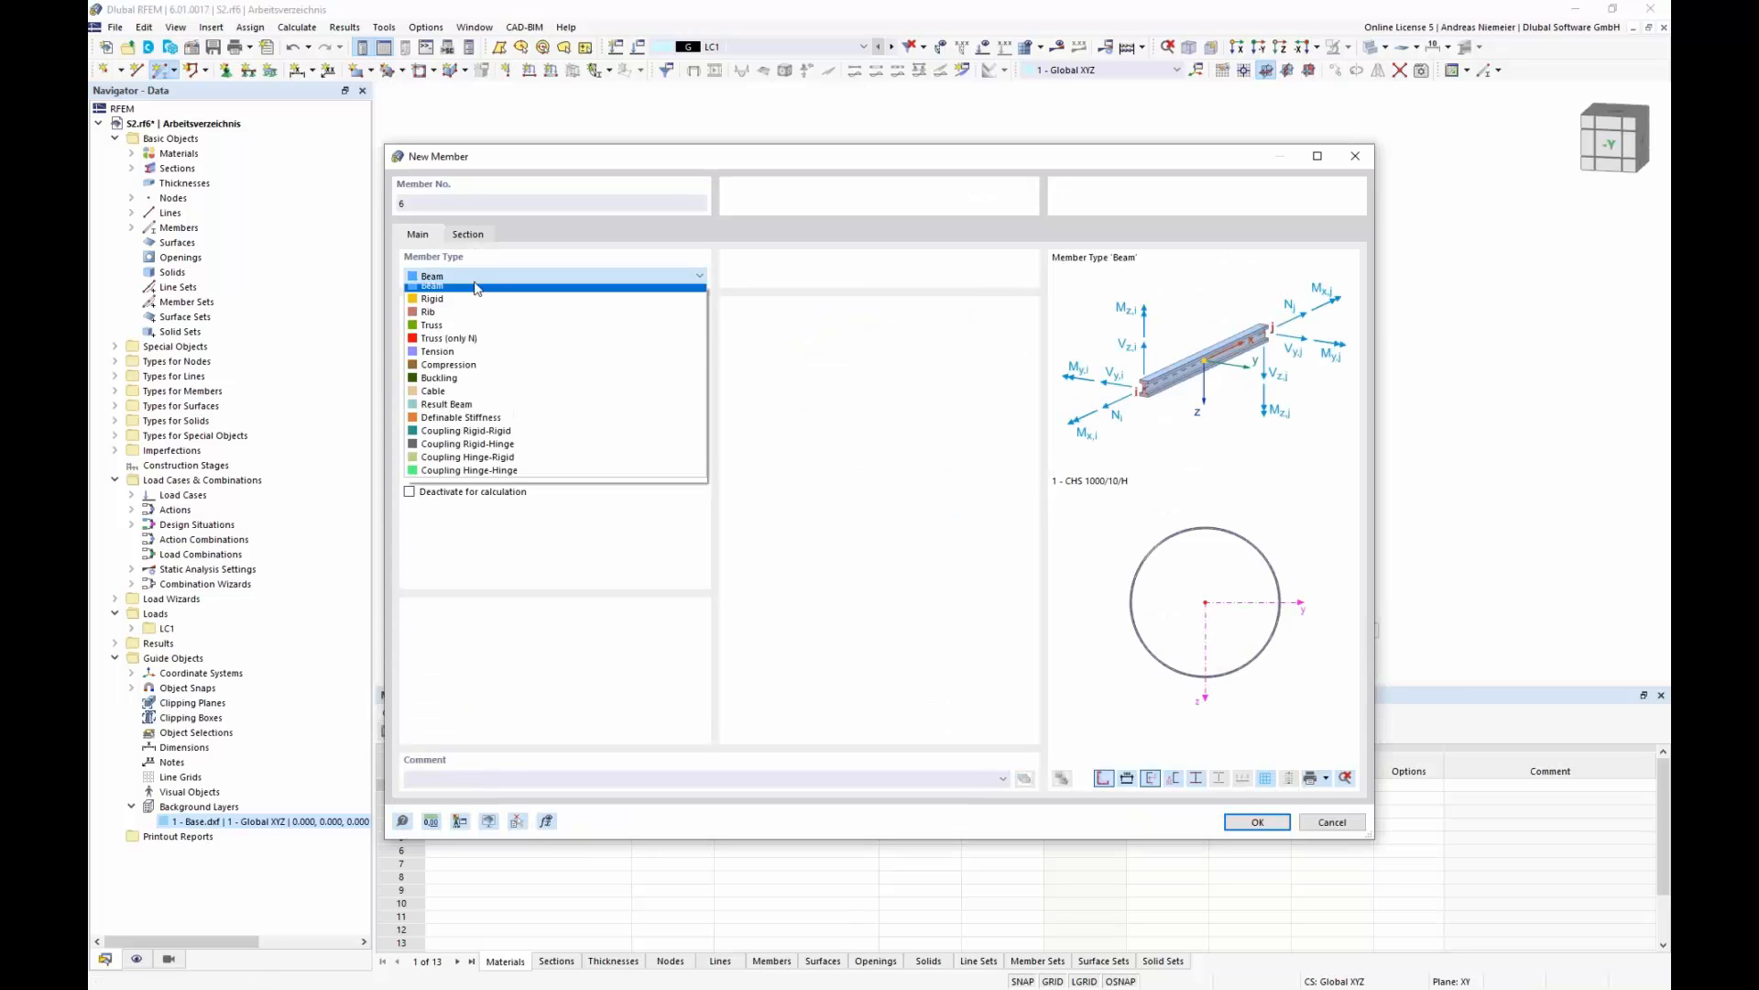
pyautogui.click(468, 366)
pyautogui.click(468, 235)
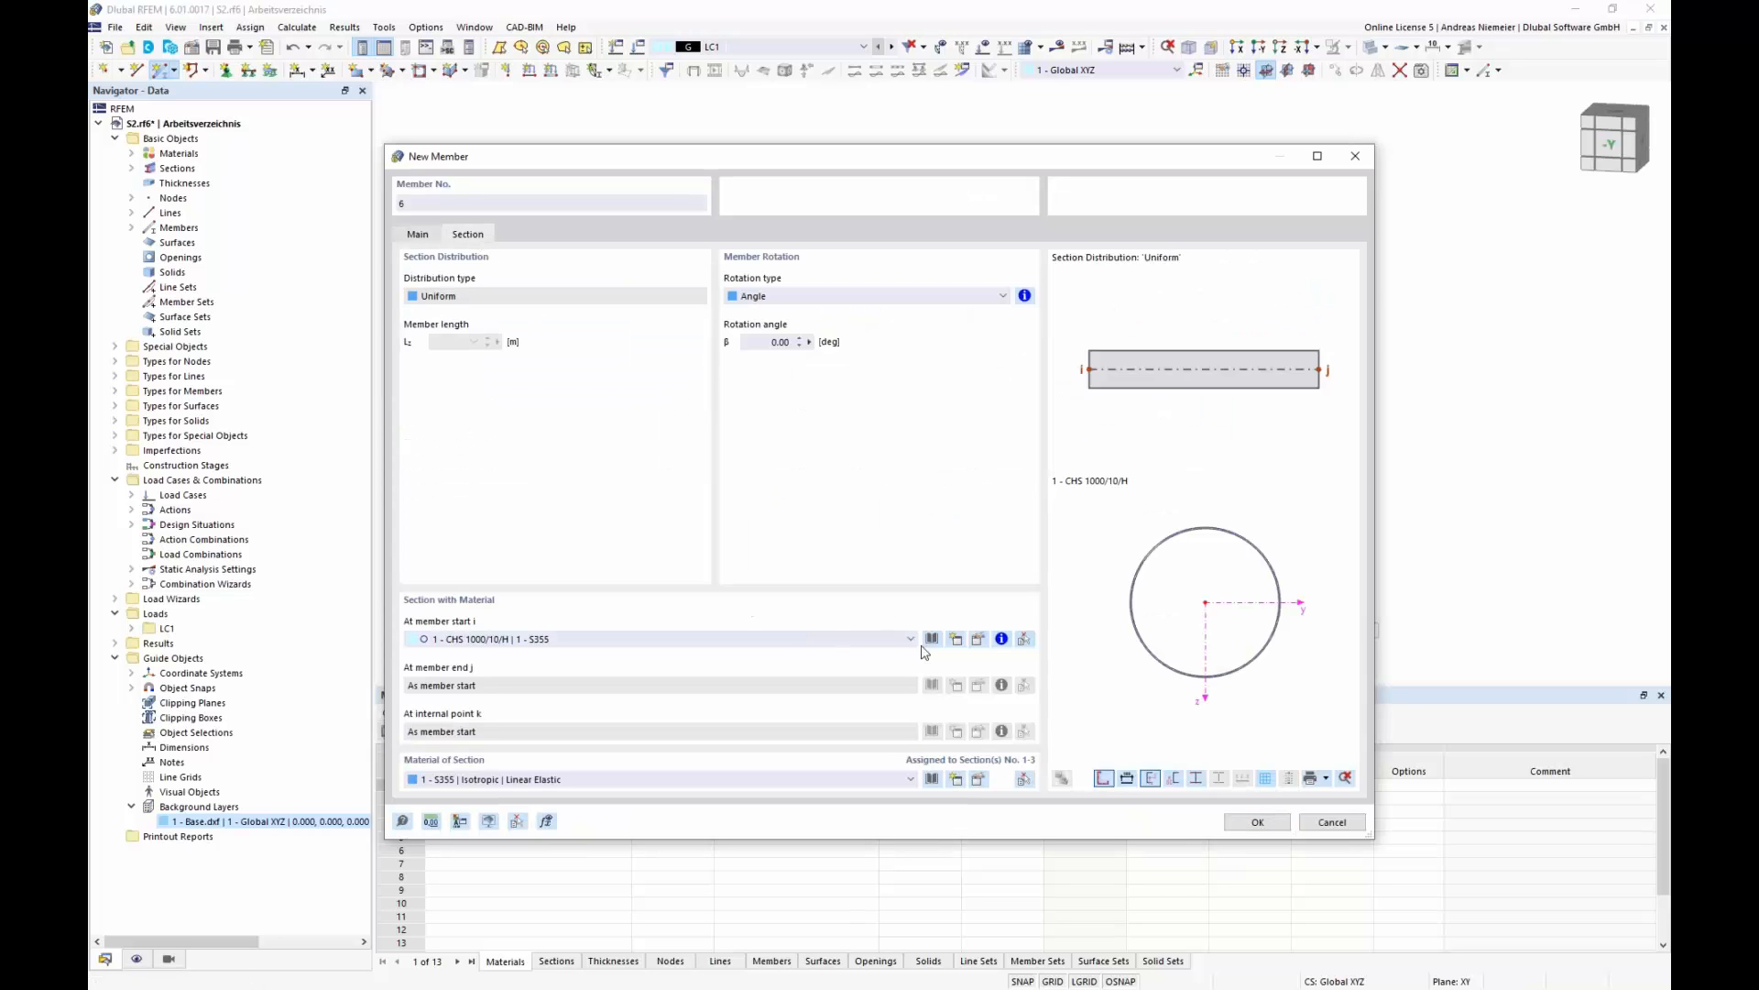
pyautogui.click(956, 639)
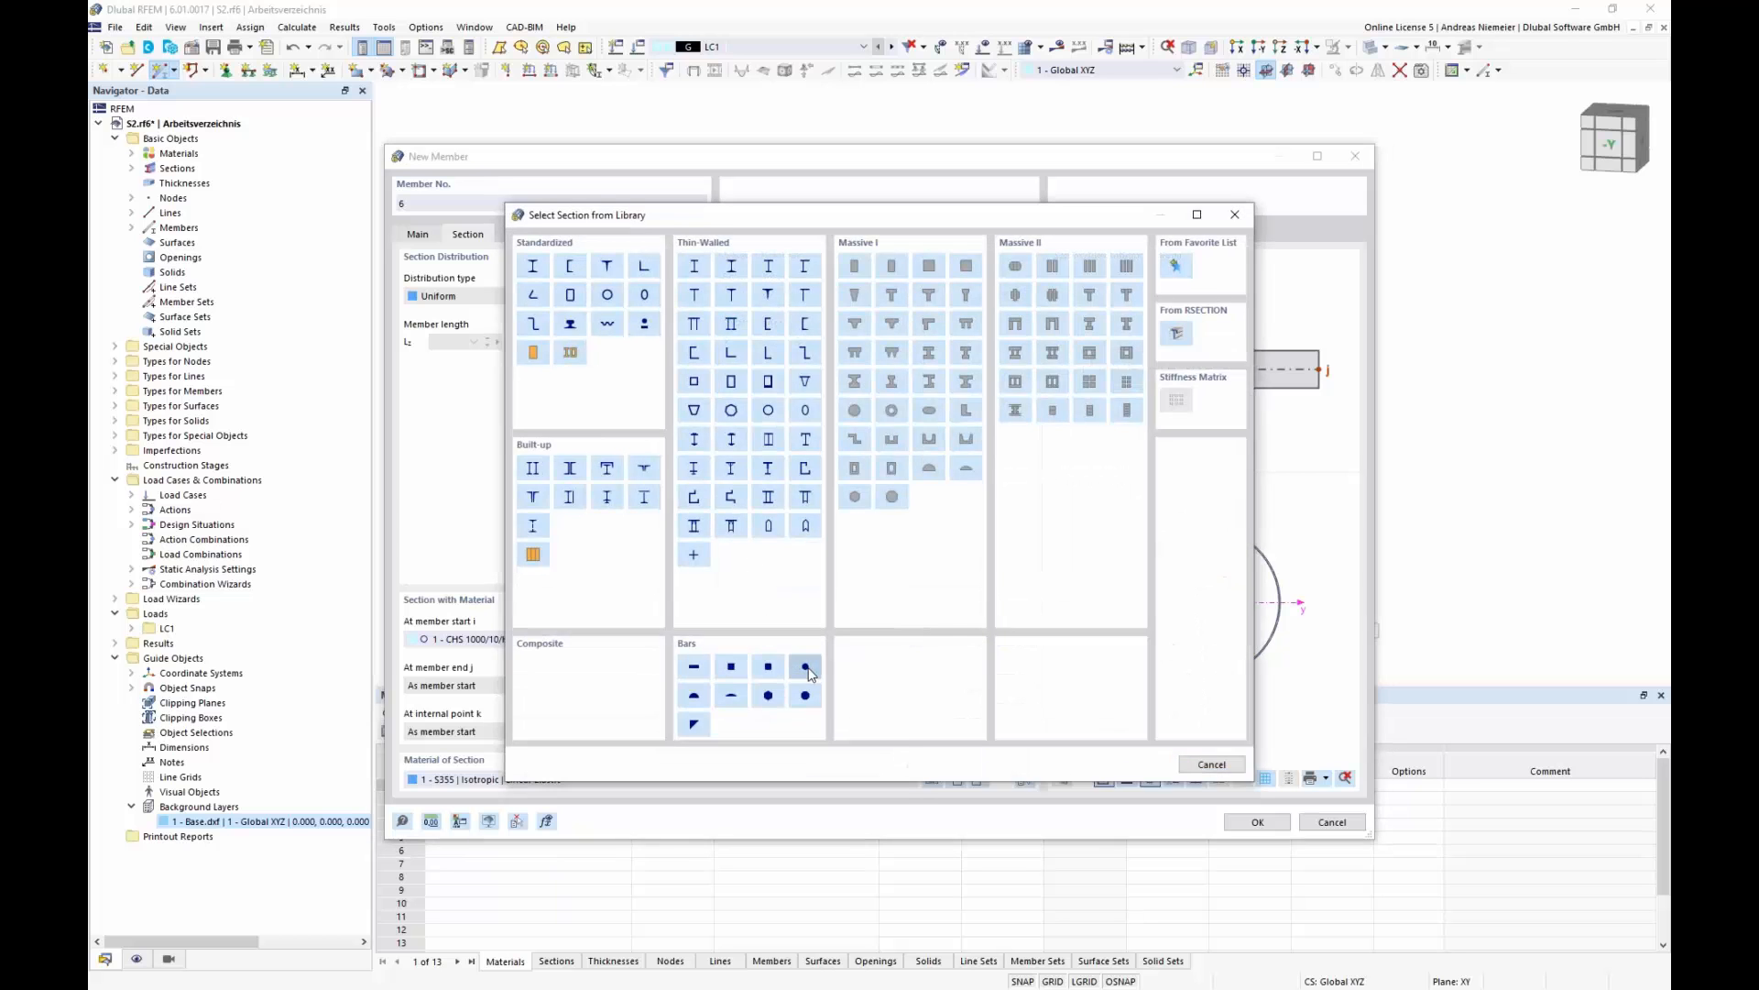
pyautogui.press('Escape')
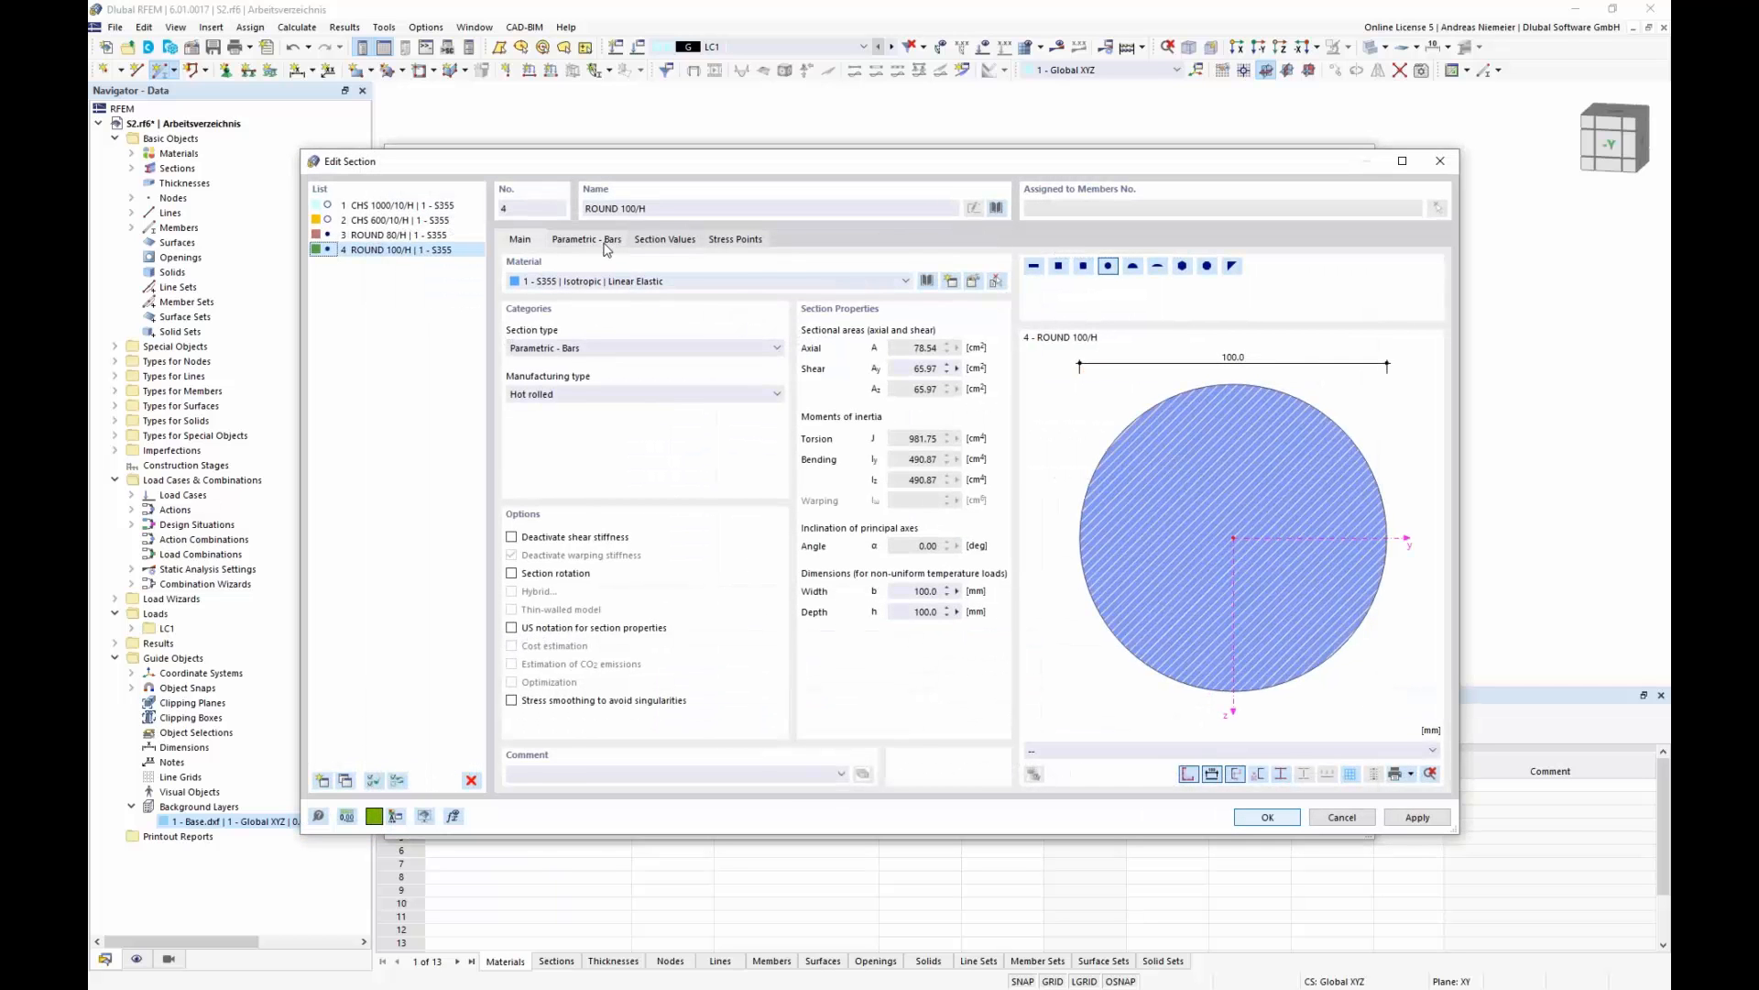
pyautogui.click(604, 241)
pyautogui.write('30')
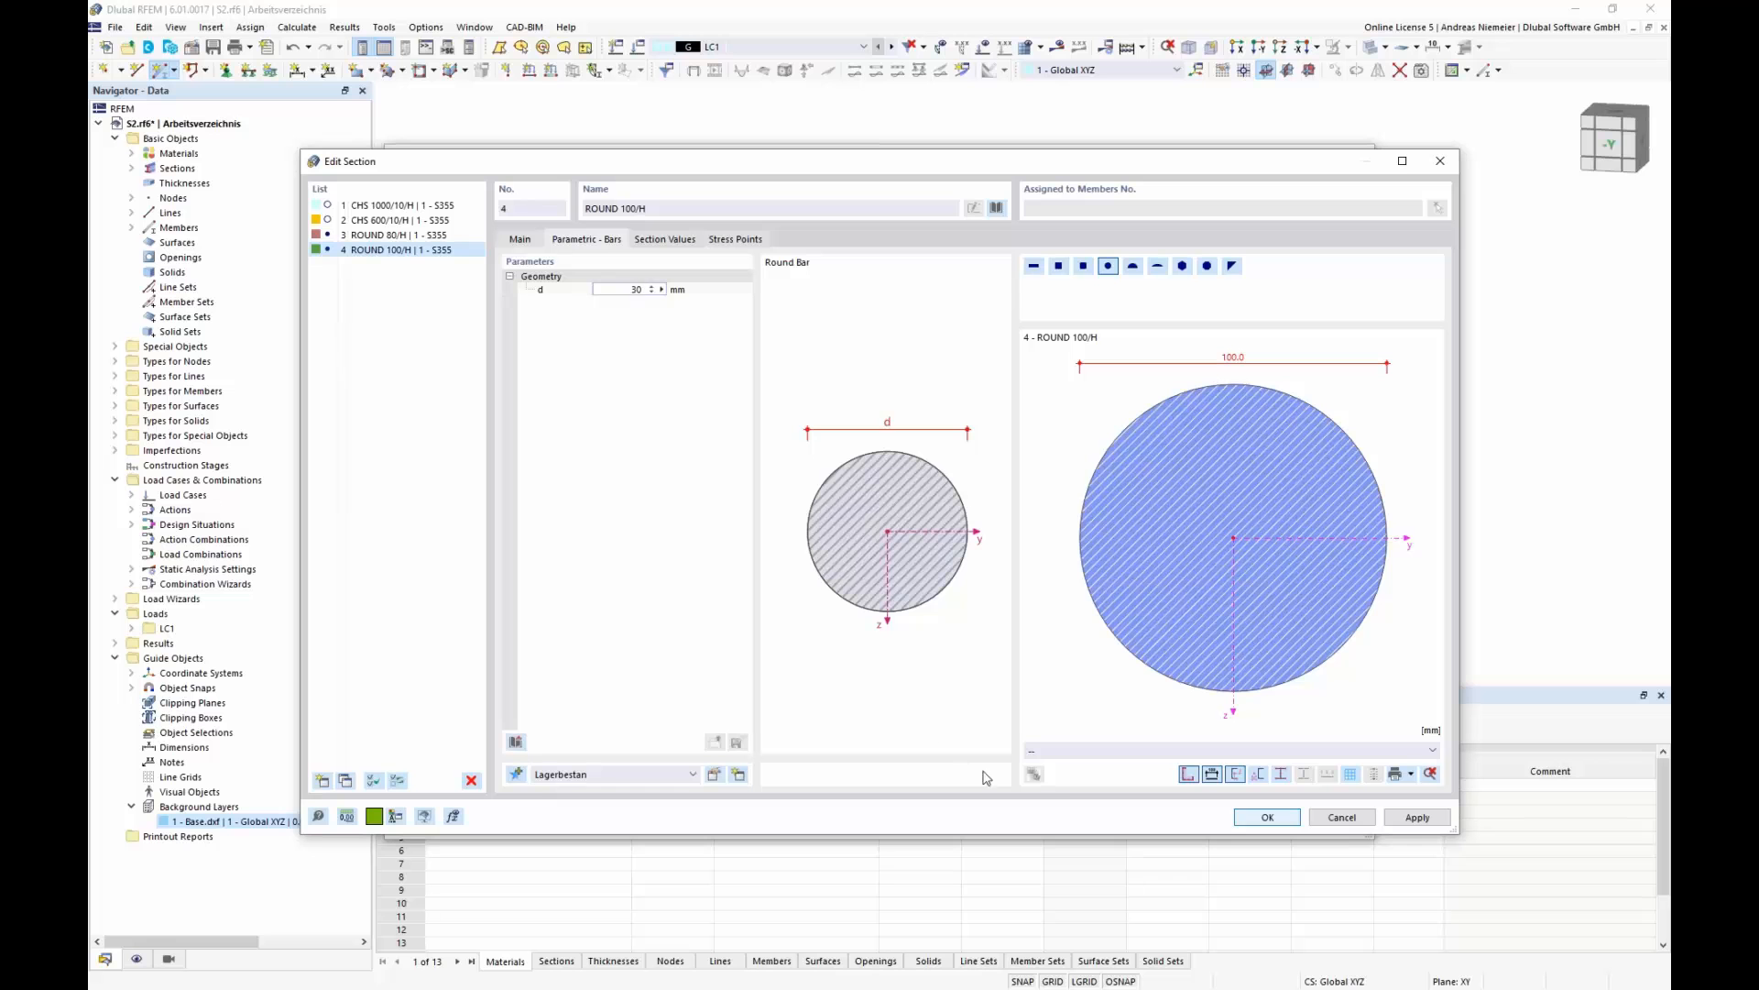
pyautogui.click(1268, 817)
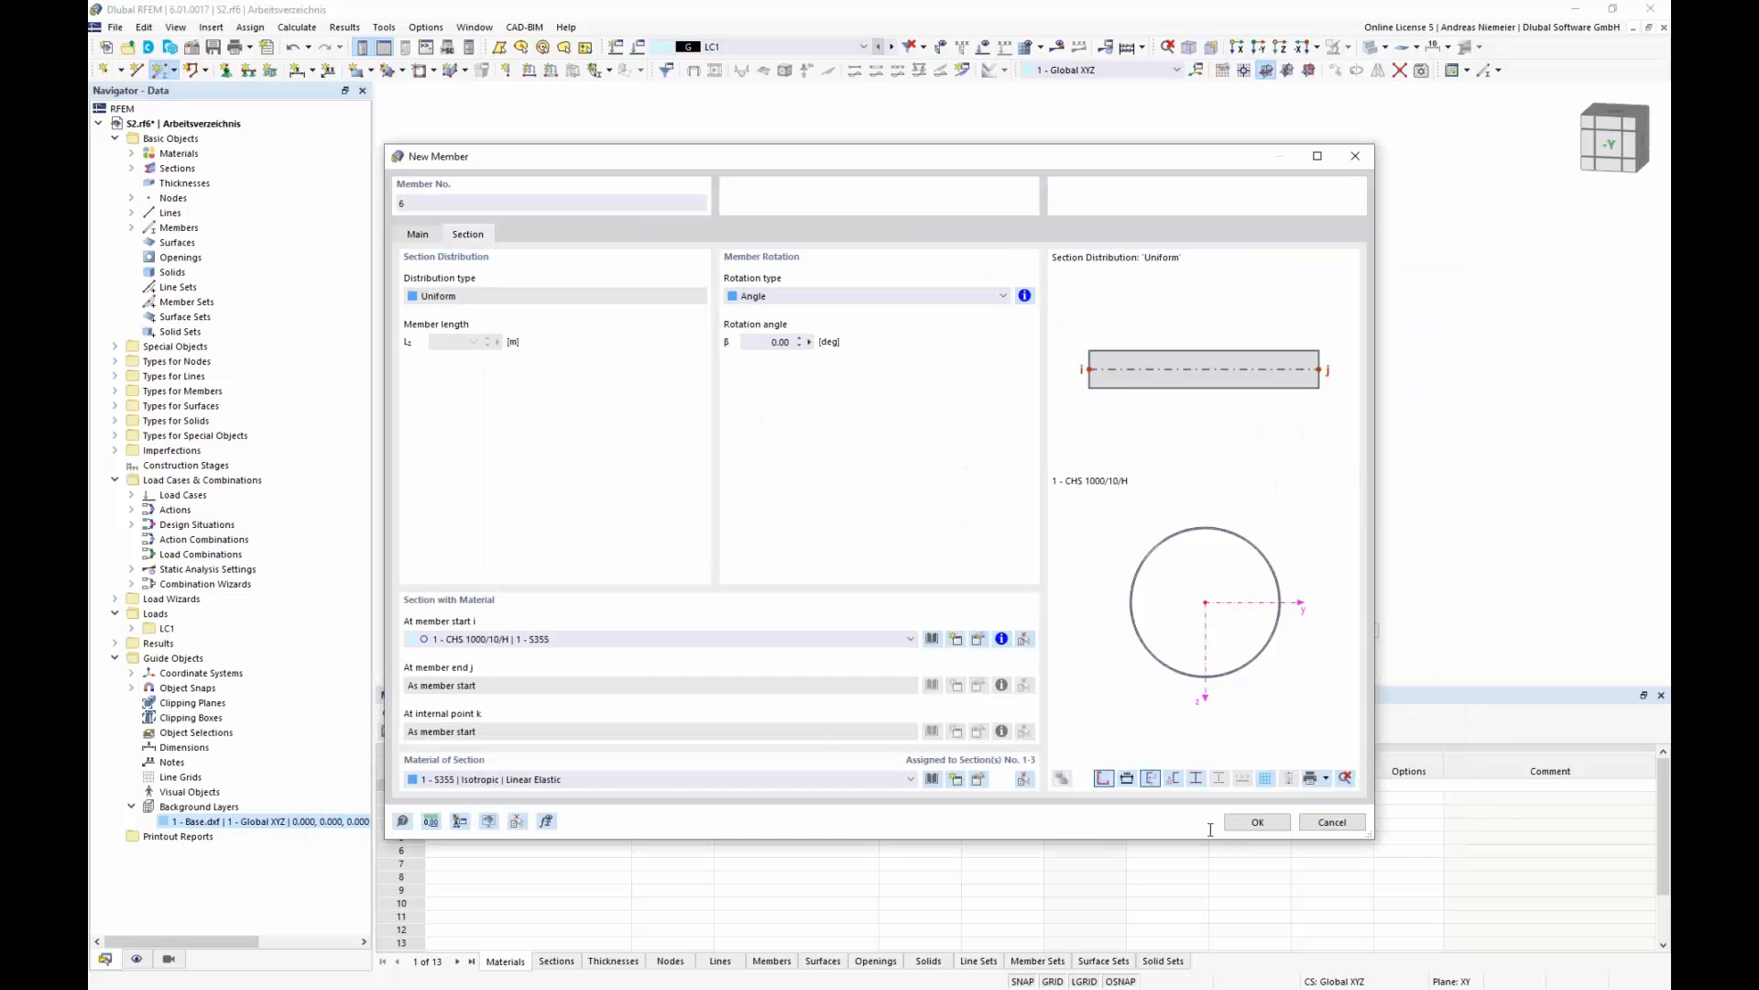
pyautogui.click(1249, 822)
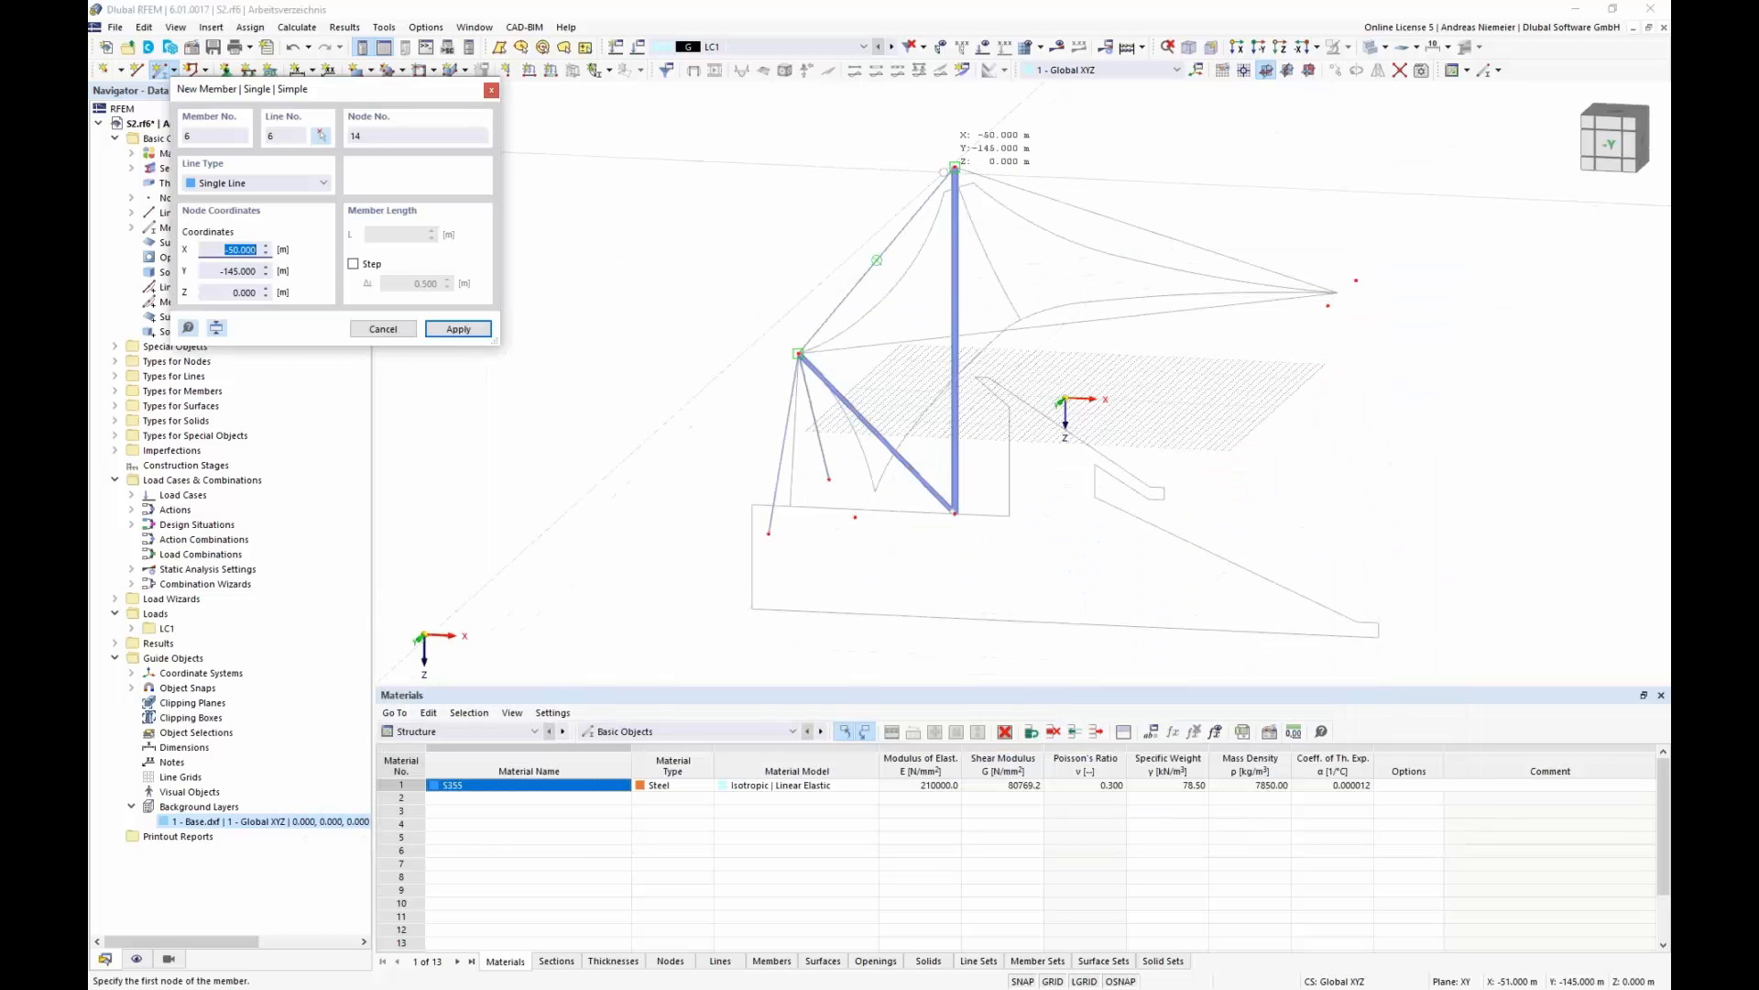
# - Draw 30 mm cables from the mast head and from the strut head to both outer nodes at the canopy tip
pyautogui.click(1356, 279)
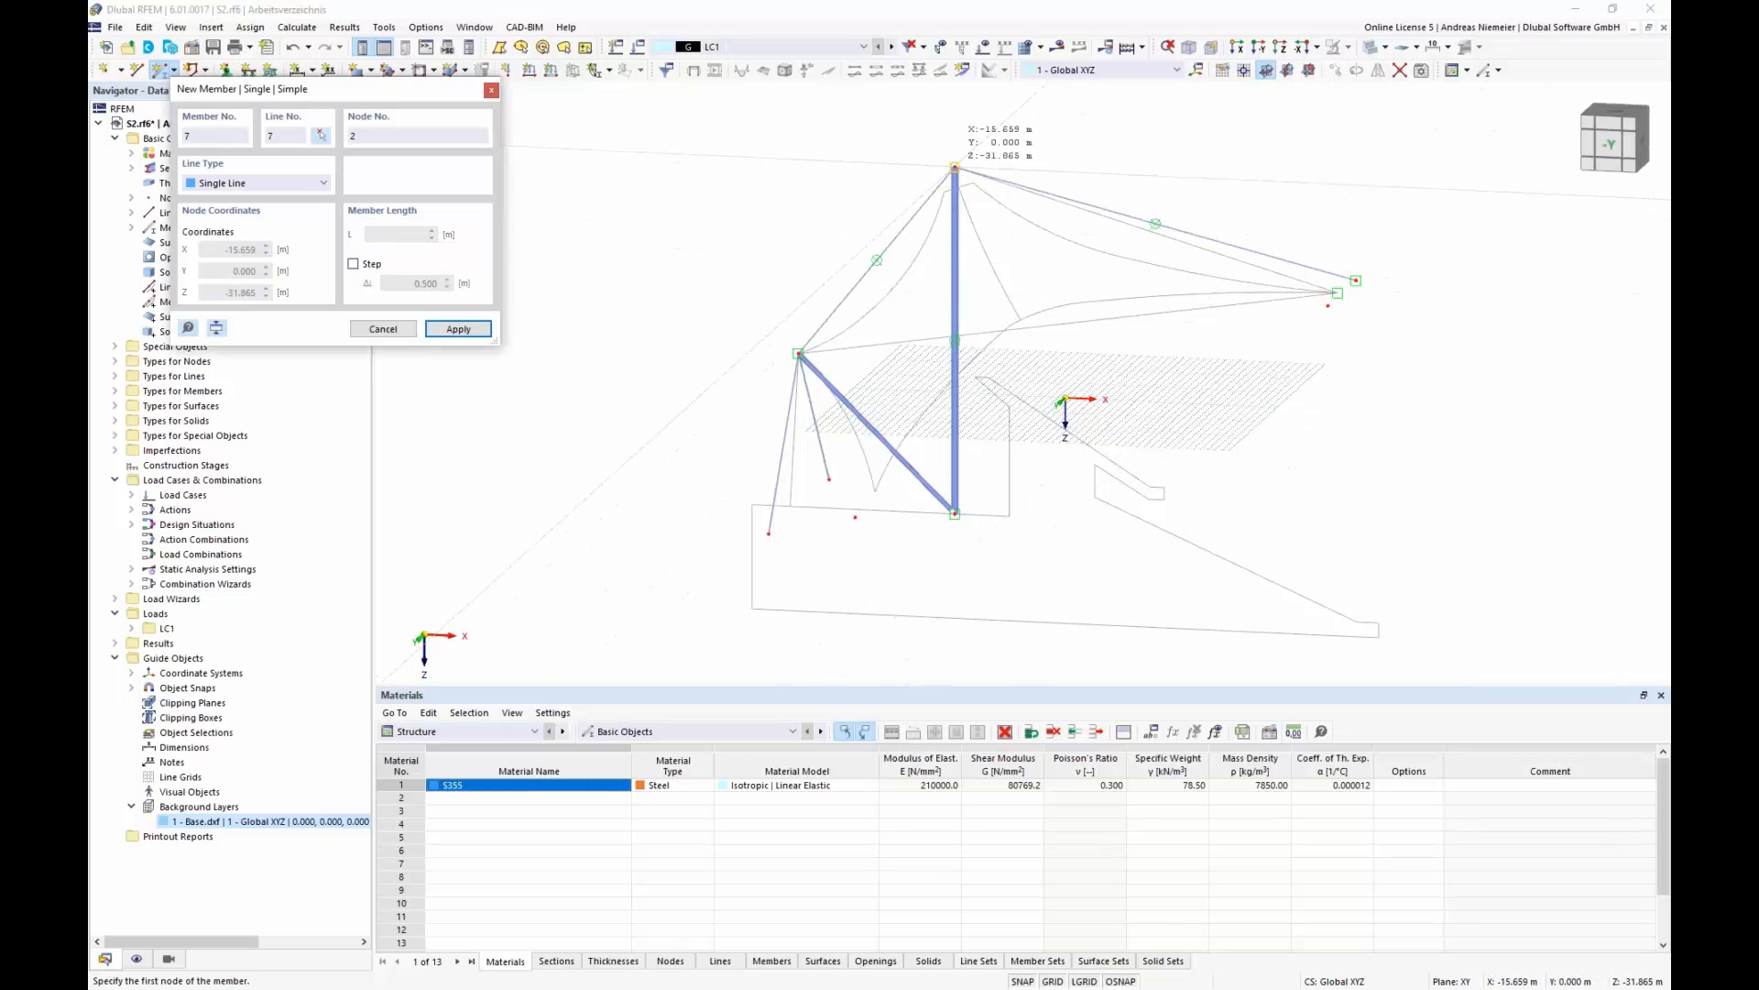
pyautogui.click(955, 168)
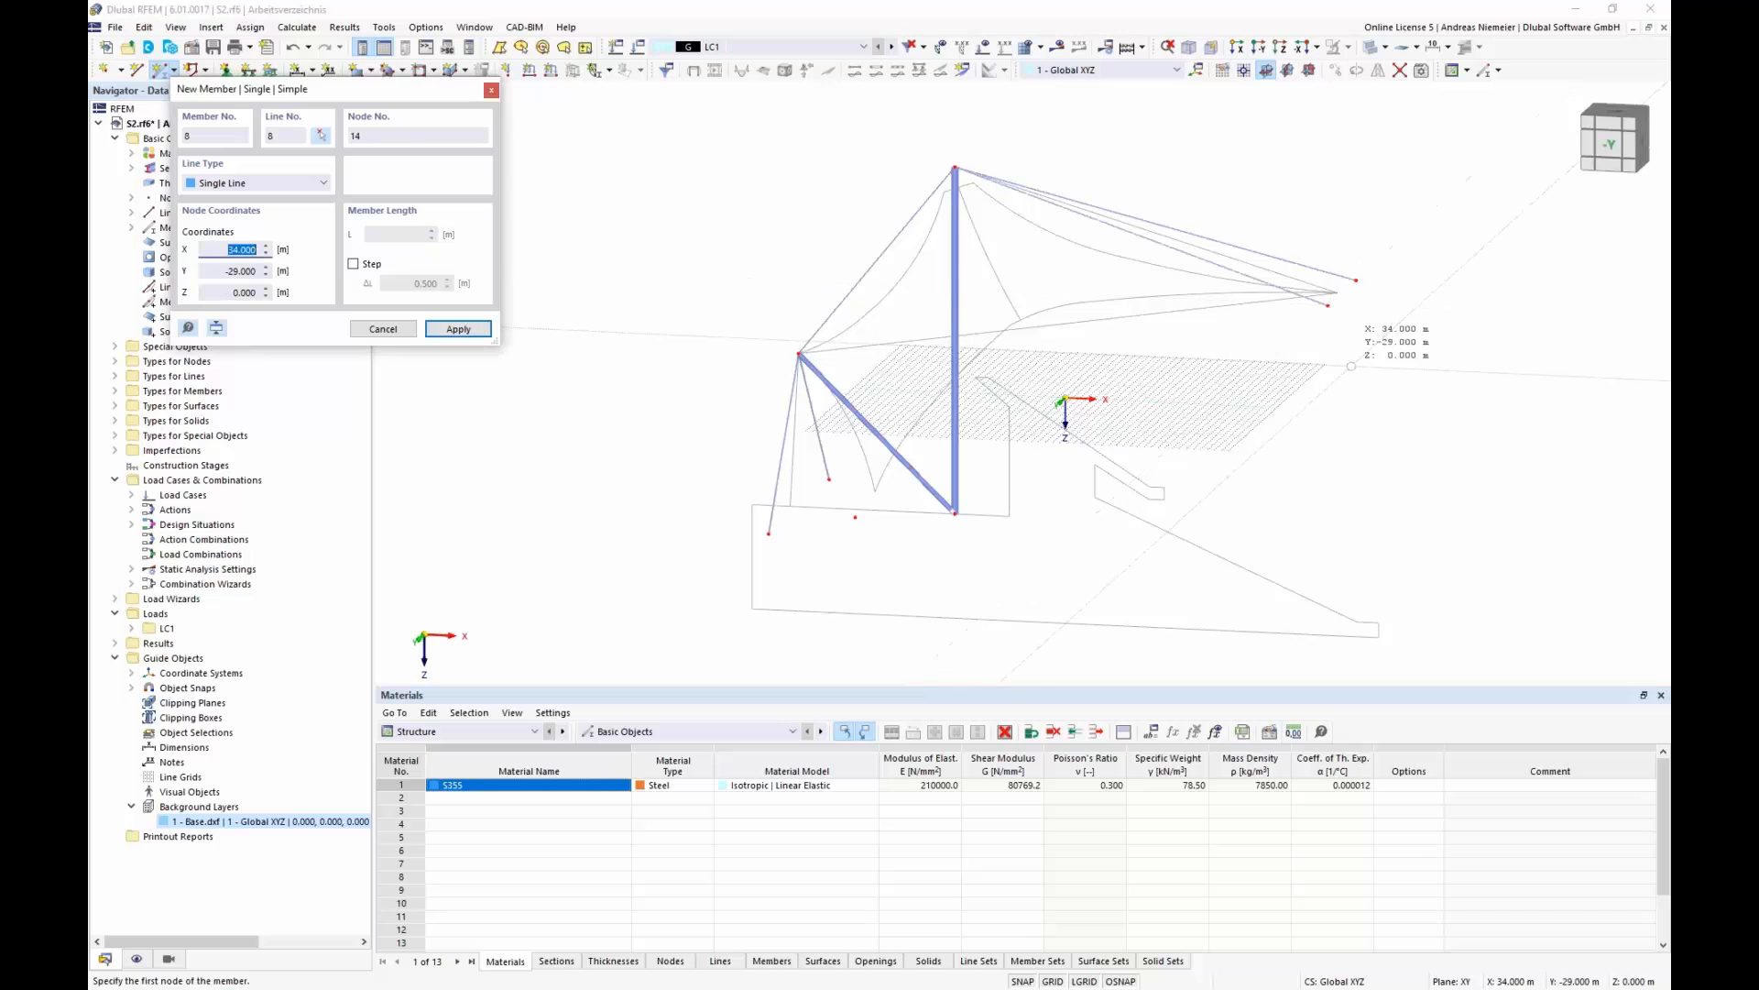
pyautogui.click(1328, 305)
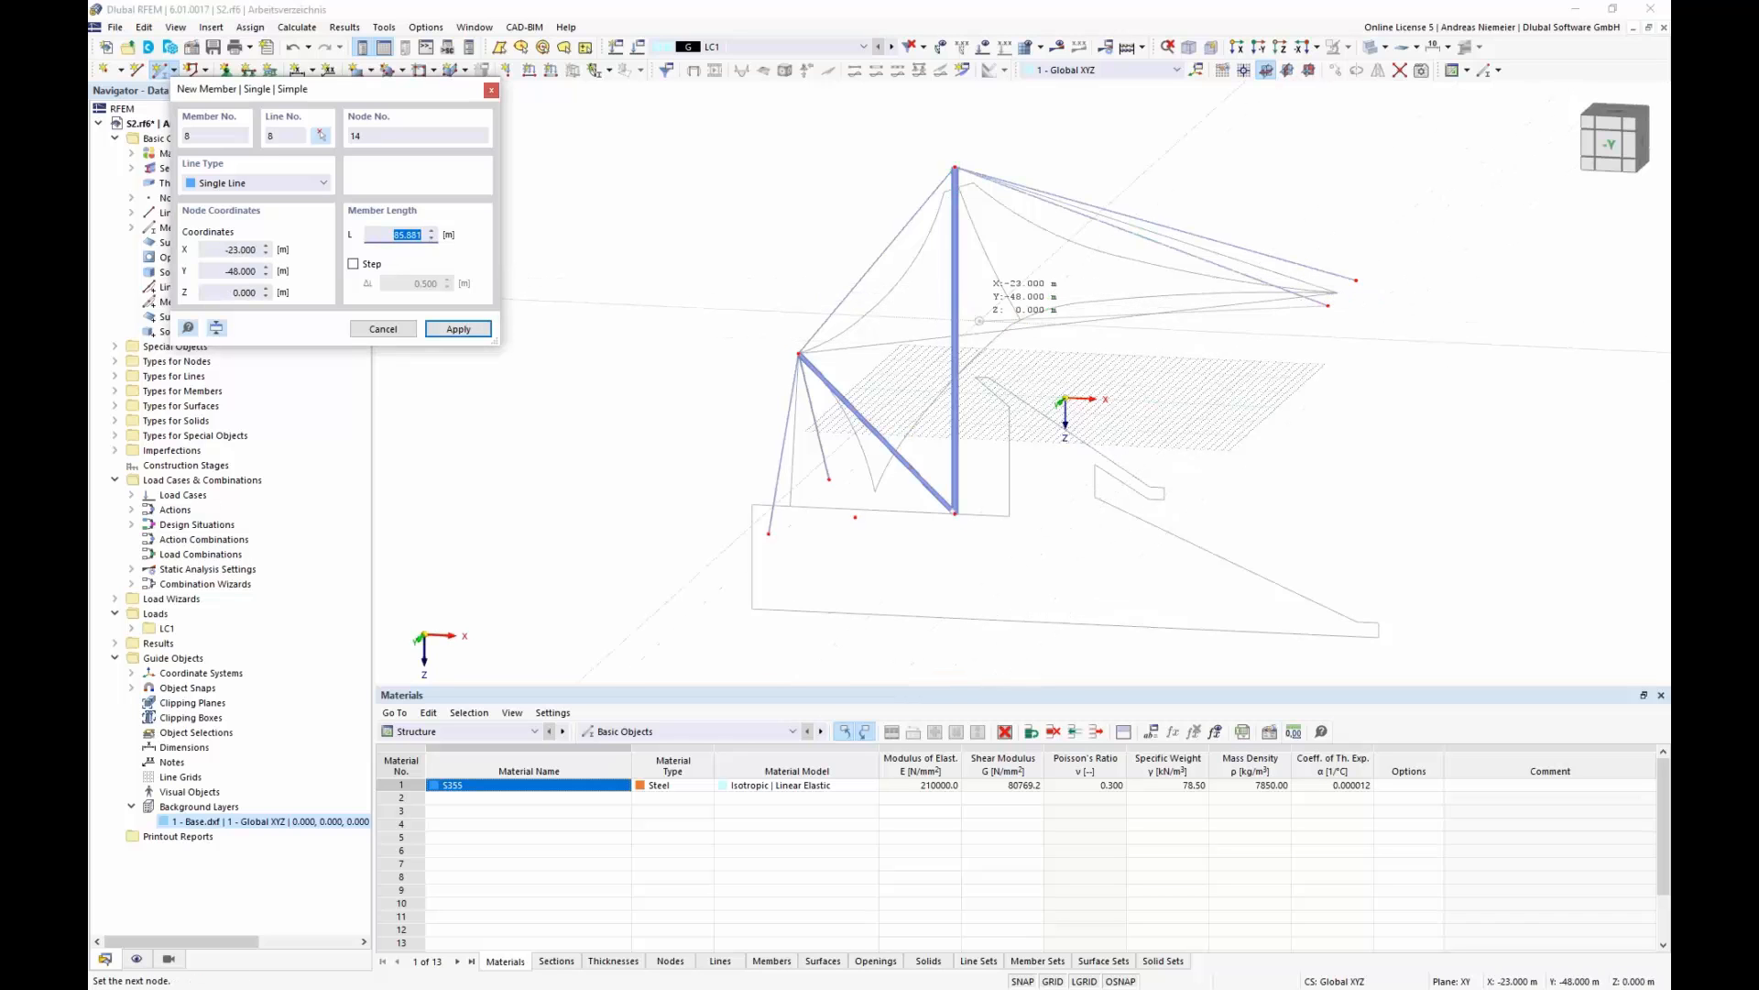
pyautogui.click(798, 353)
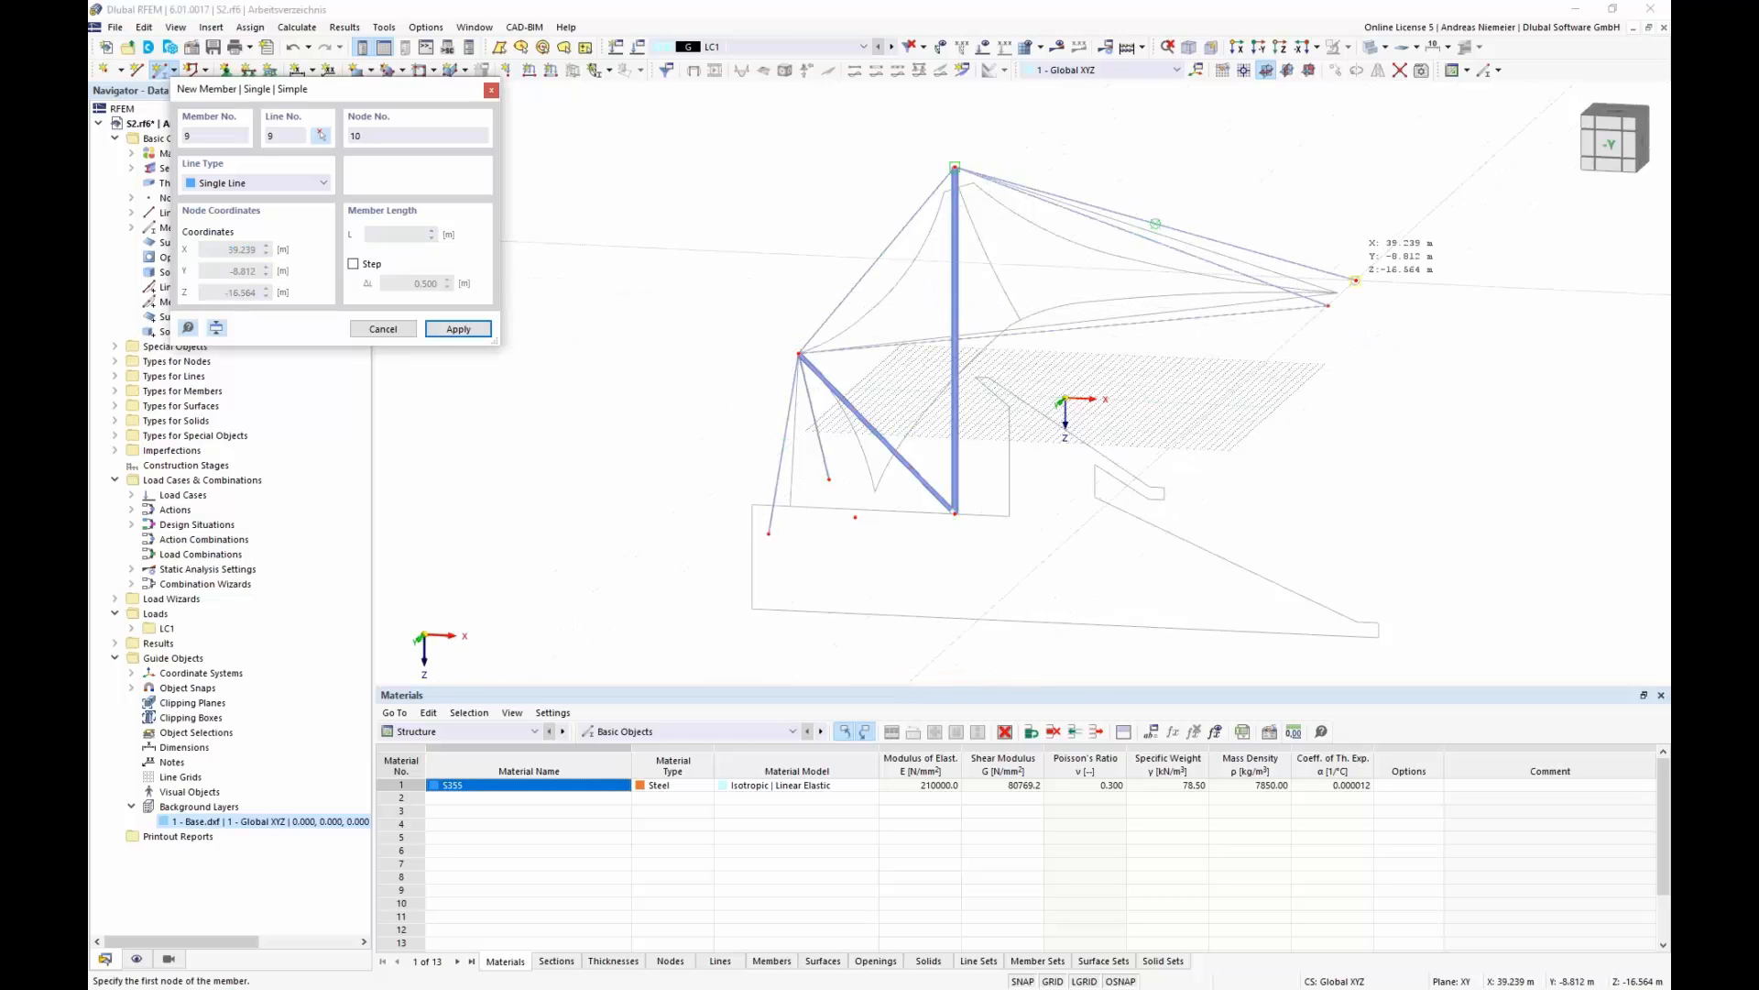
pyautogui.click(798, 353)
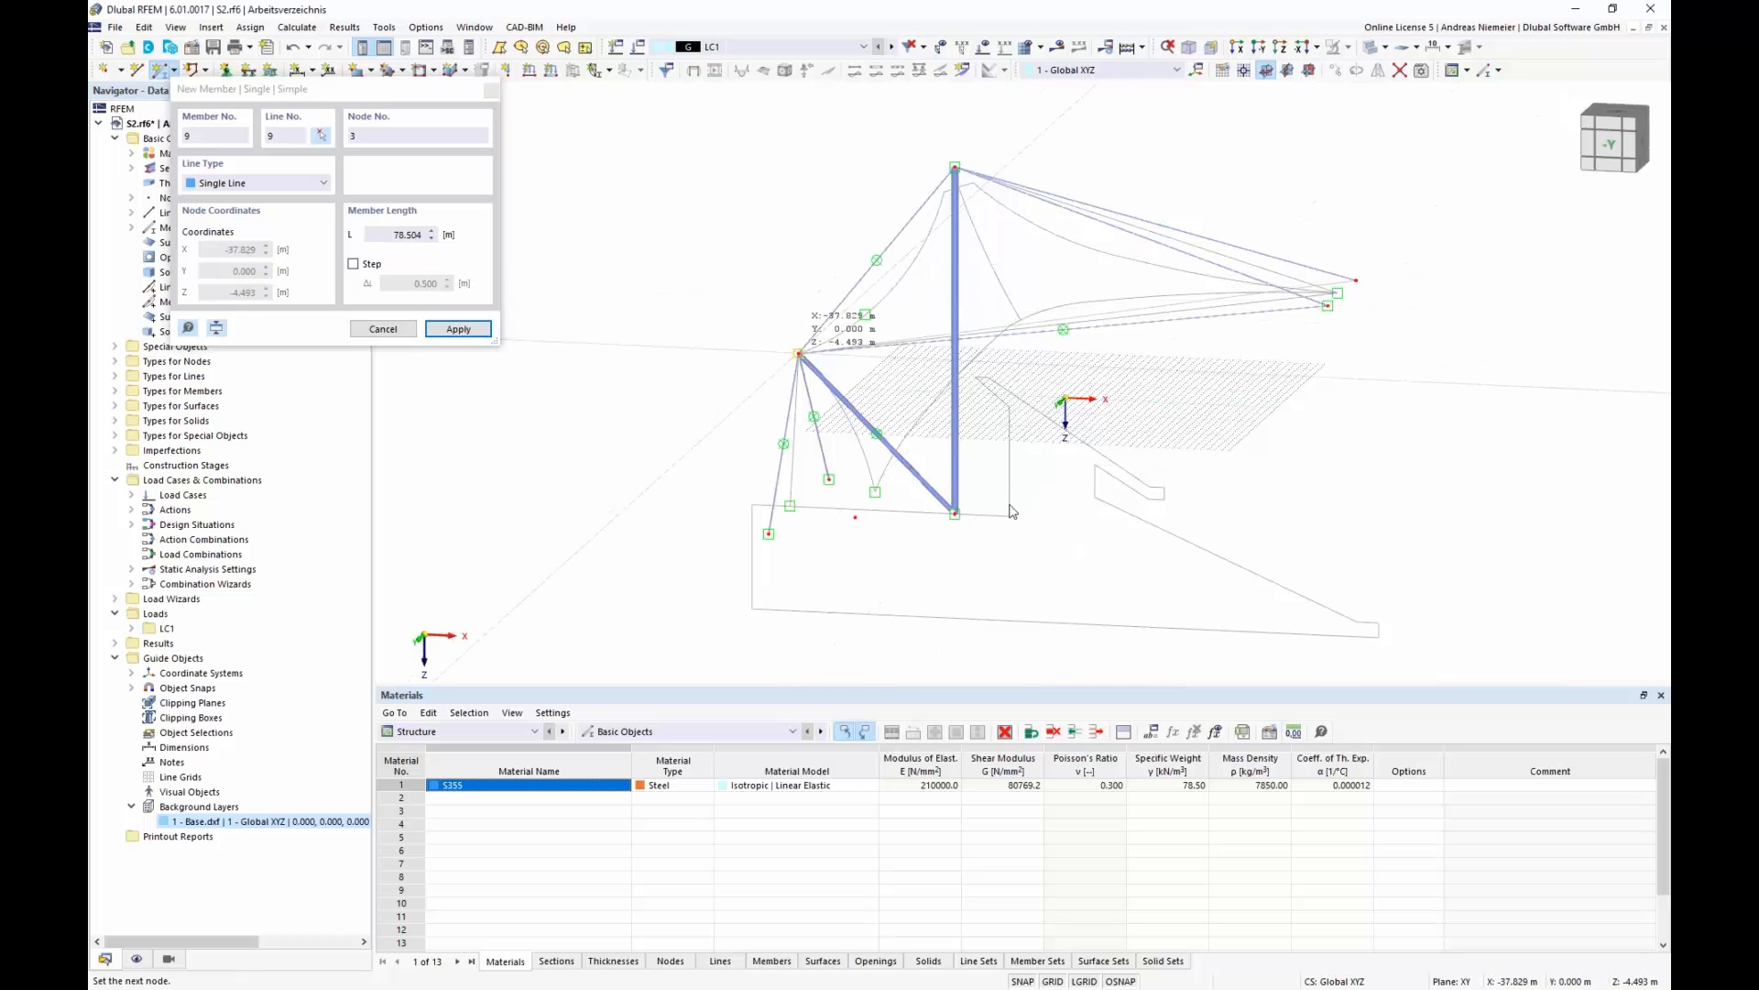
pyautogui.rightClick(798, 353)
pyautogui.rightClick(1208, 436)
# - Define a Cable member with a 120 mm round bar section in S355 and draw it between the two outer canopy tip nodes
pyautogui.keyDown('ctrl'); pyautogui.moveTo(1269, 394); pyautogui.dragTo(1053, 447, button='middle'); pyautogui.keyUp('ctrl')
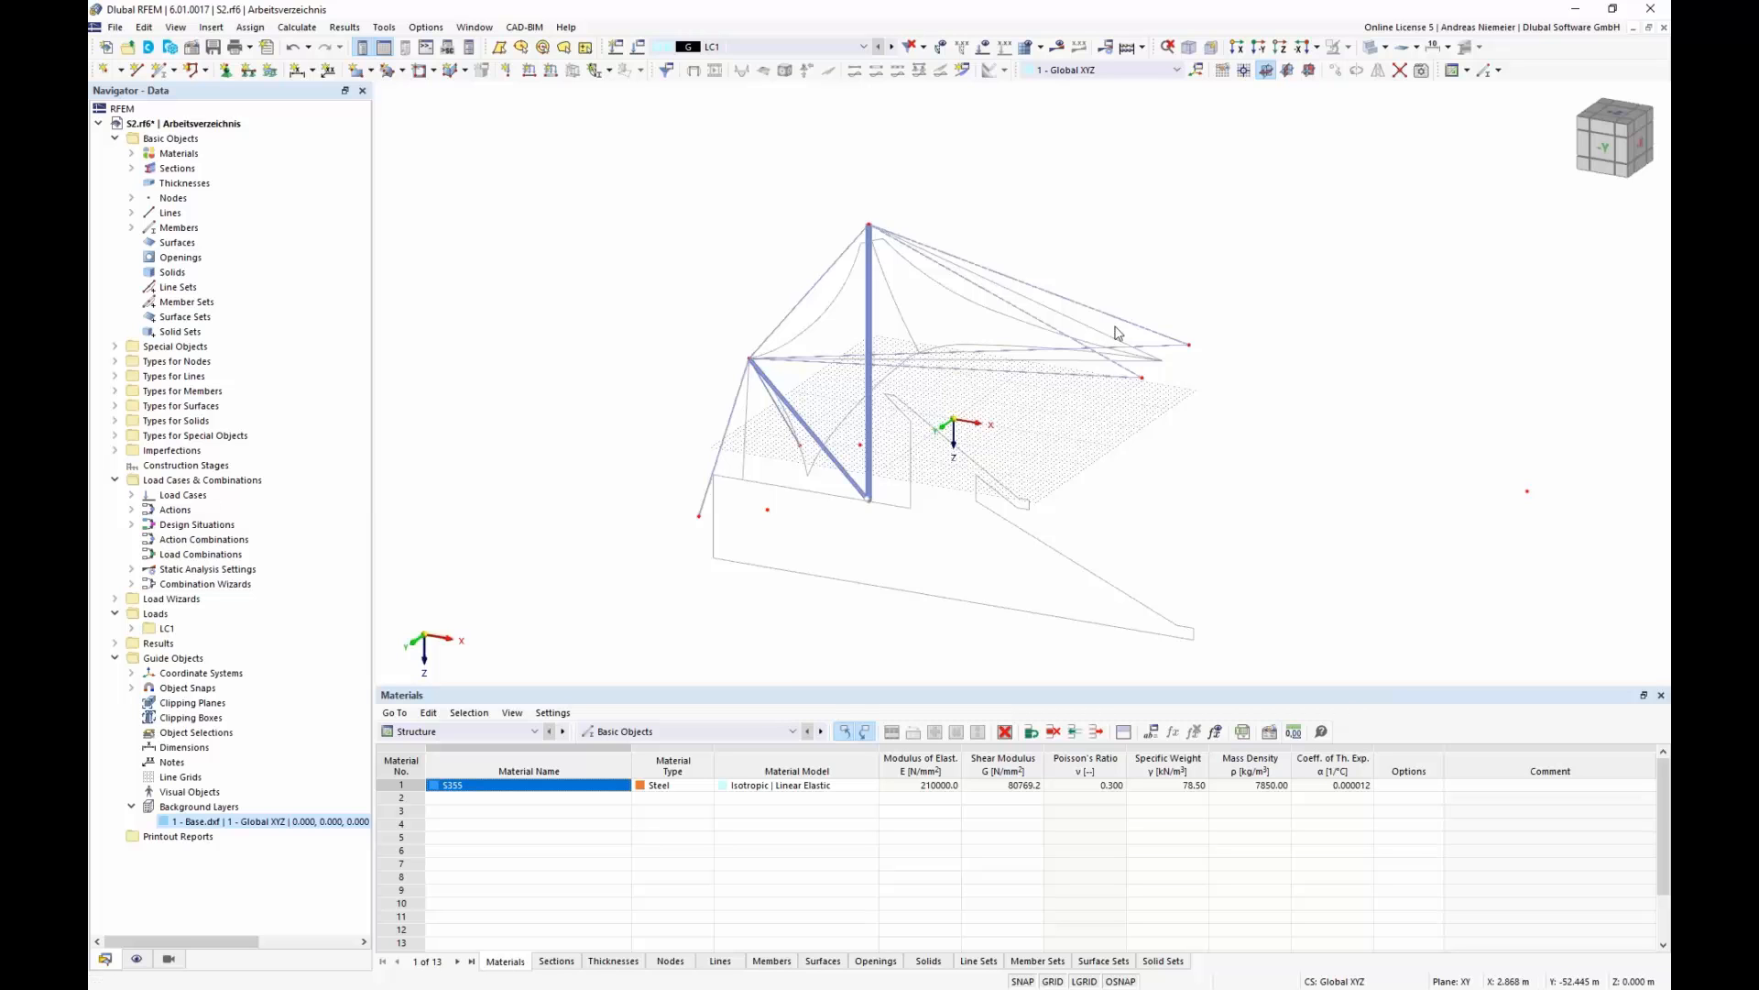
pyautogui.scroll(2, 1146, 392)
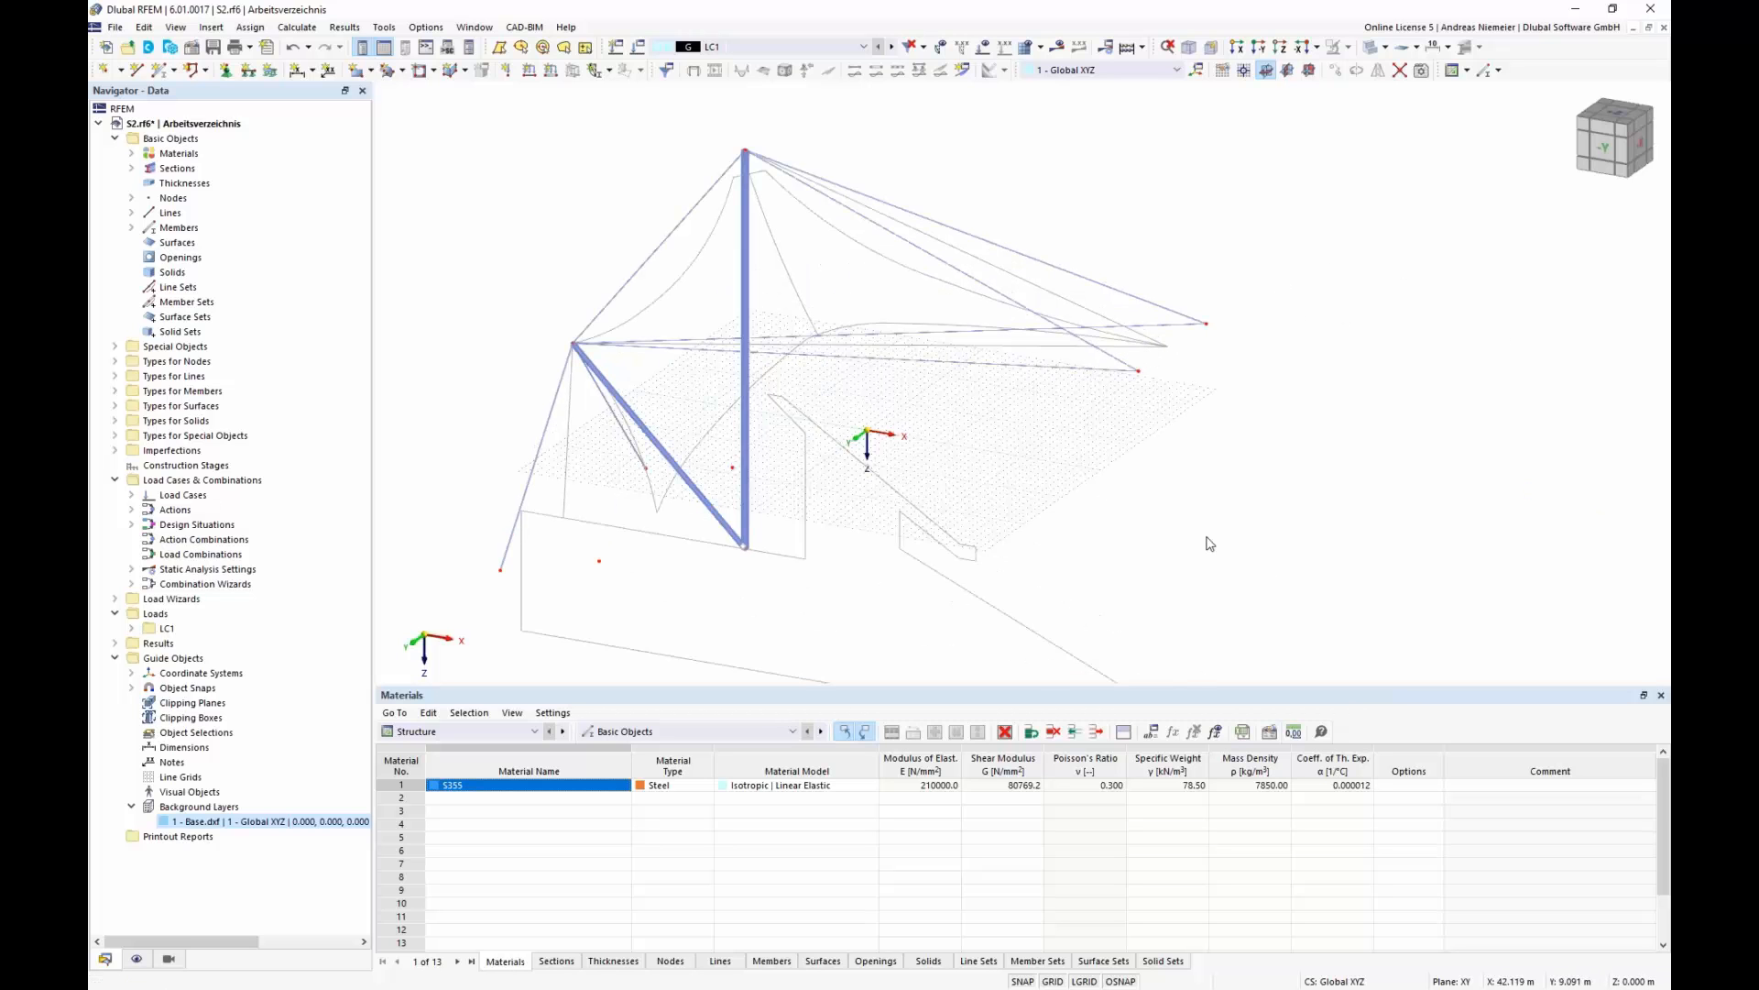
pyautogui.click(159, 70)
pyautogui.click(509, 277)
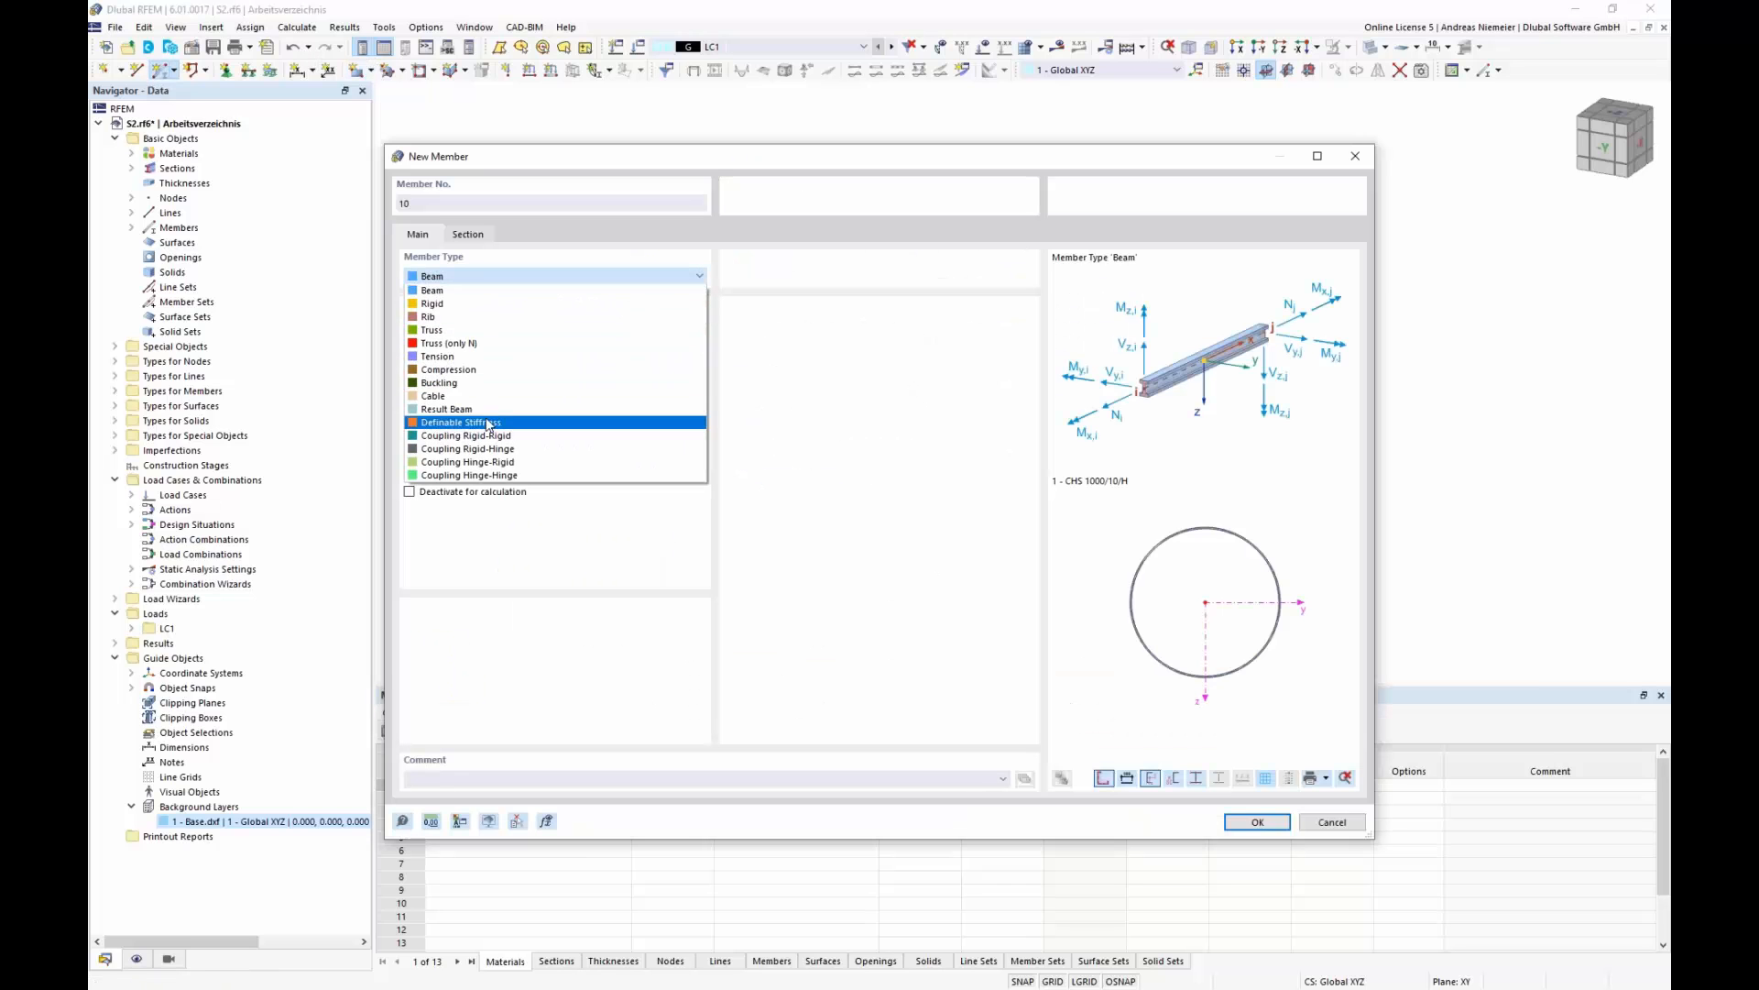
pyautogui.click(493, 397)
pyautogui.click(467, 235)
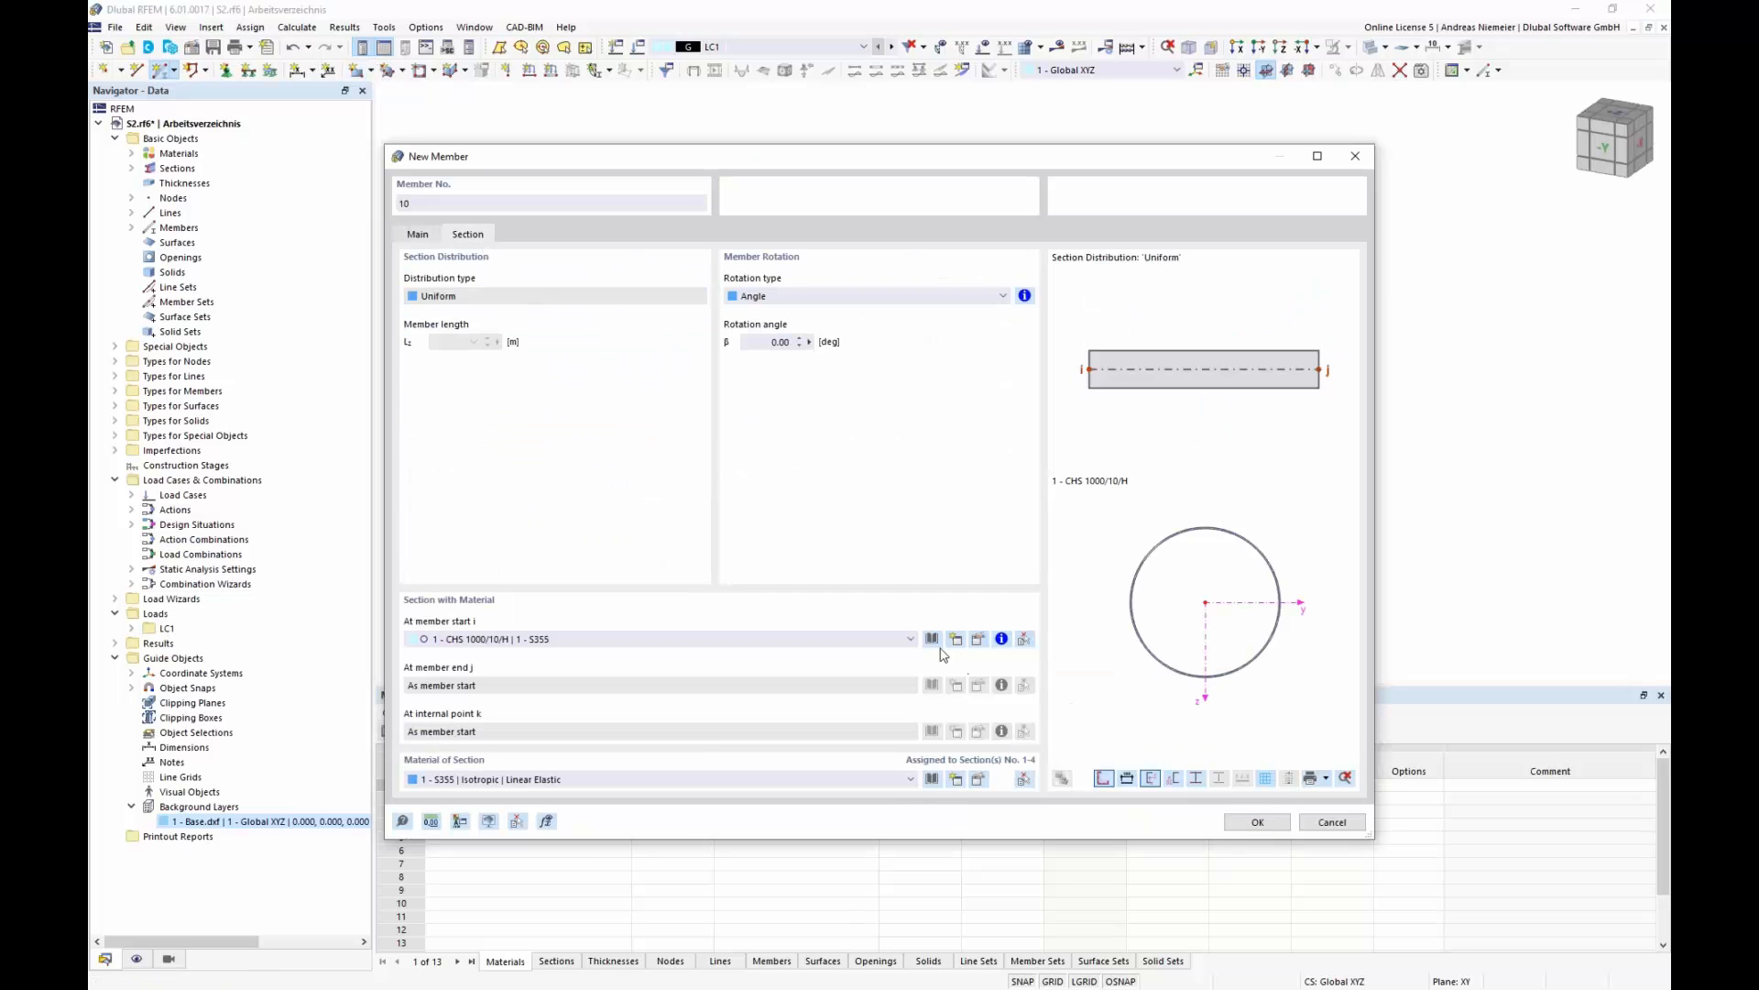
pyautogui.click(934, 639)
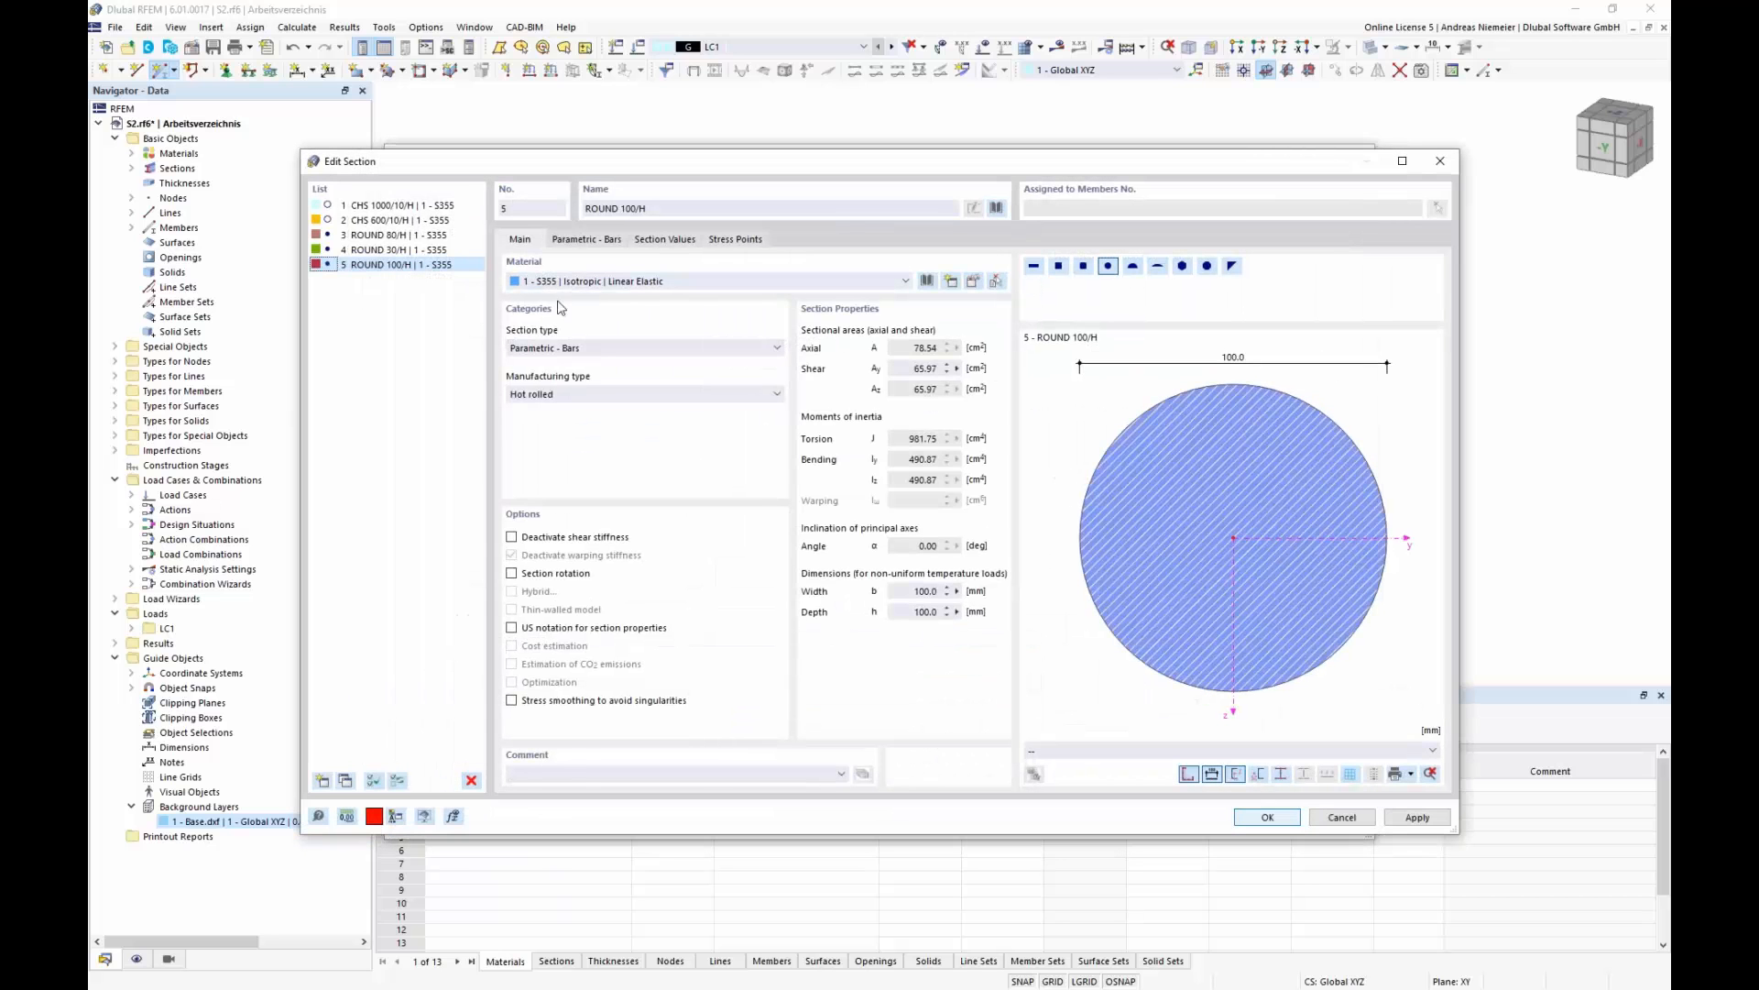
pyautogui.click(586, 240)
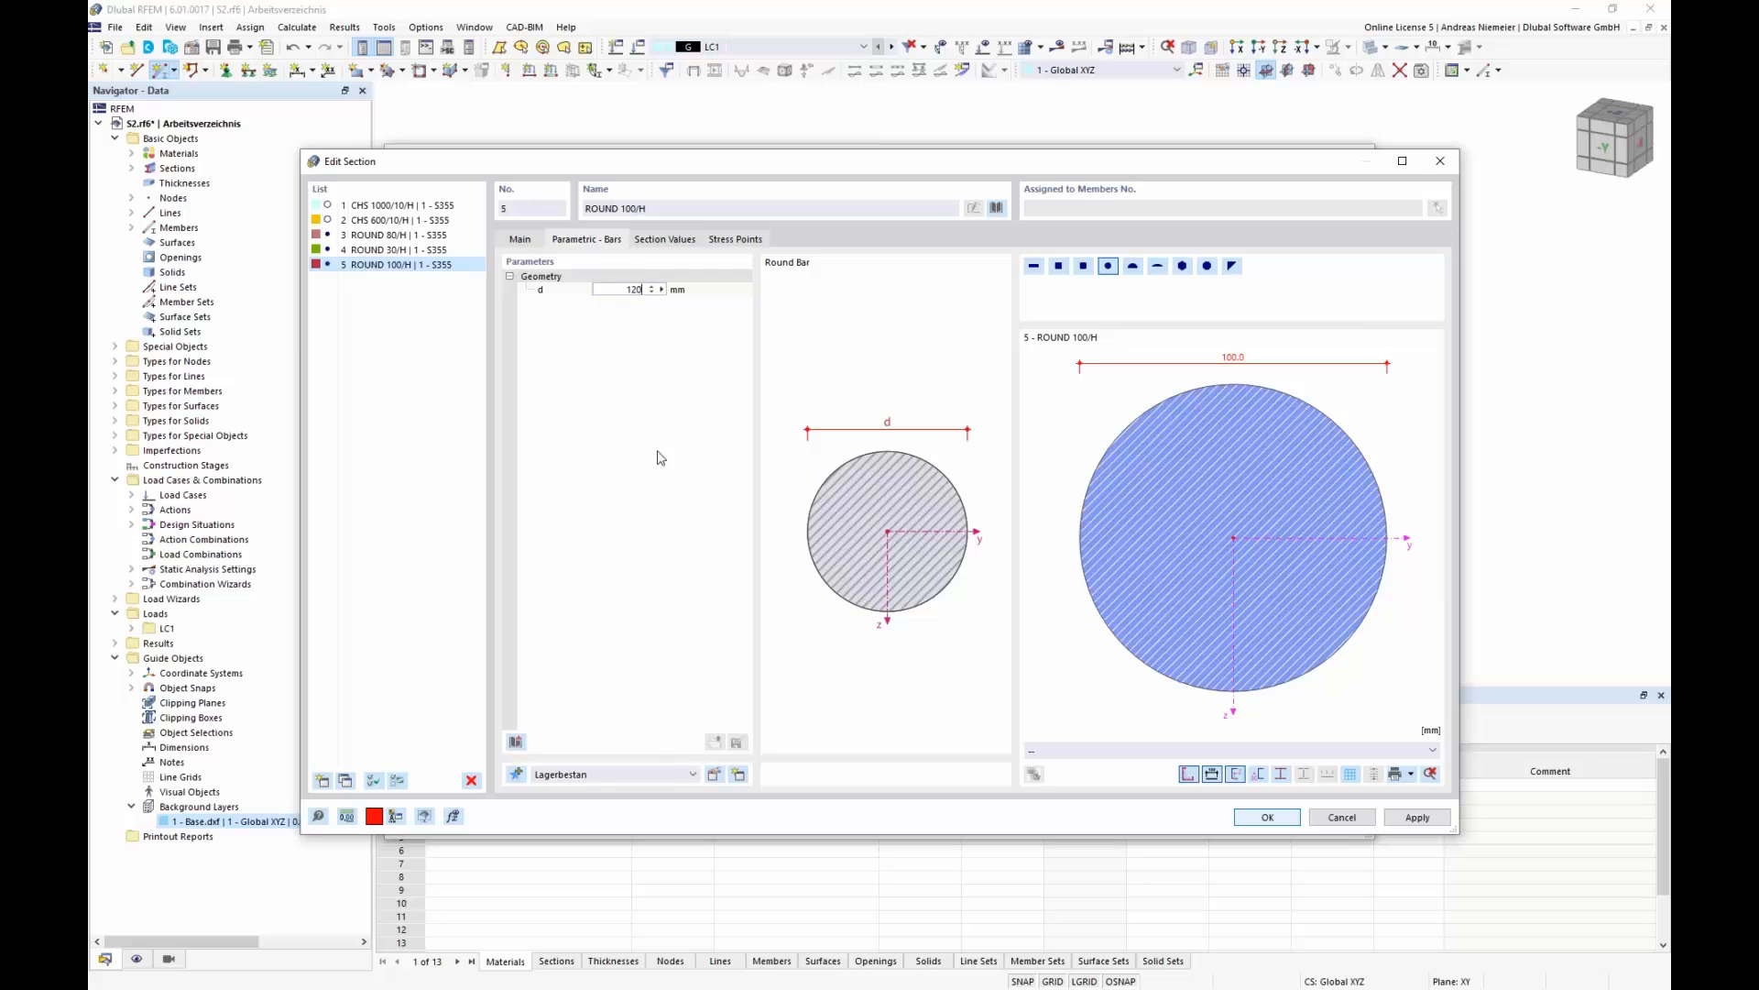
pyautogui.click(1268, 819)
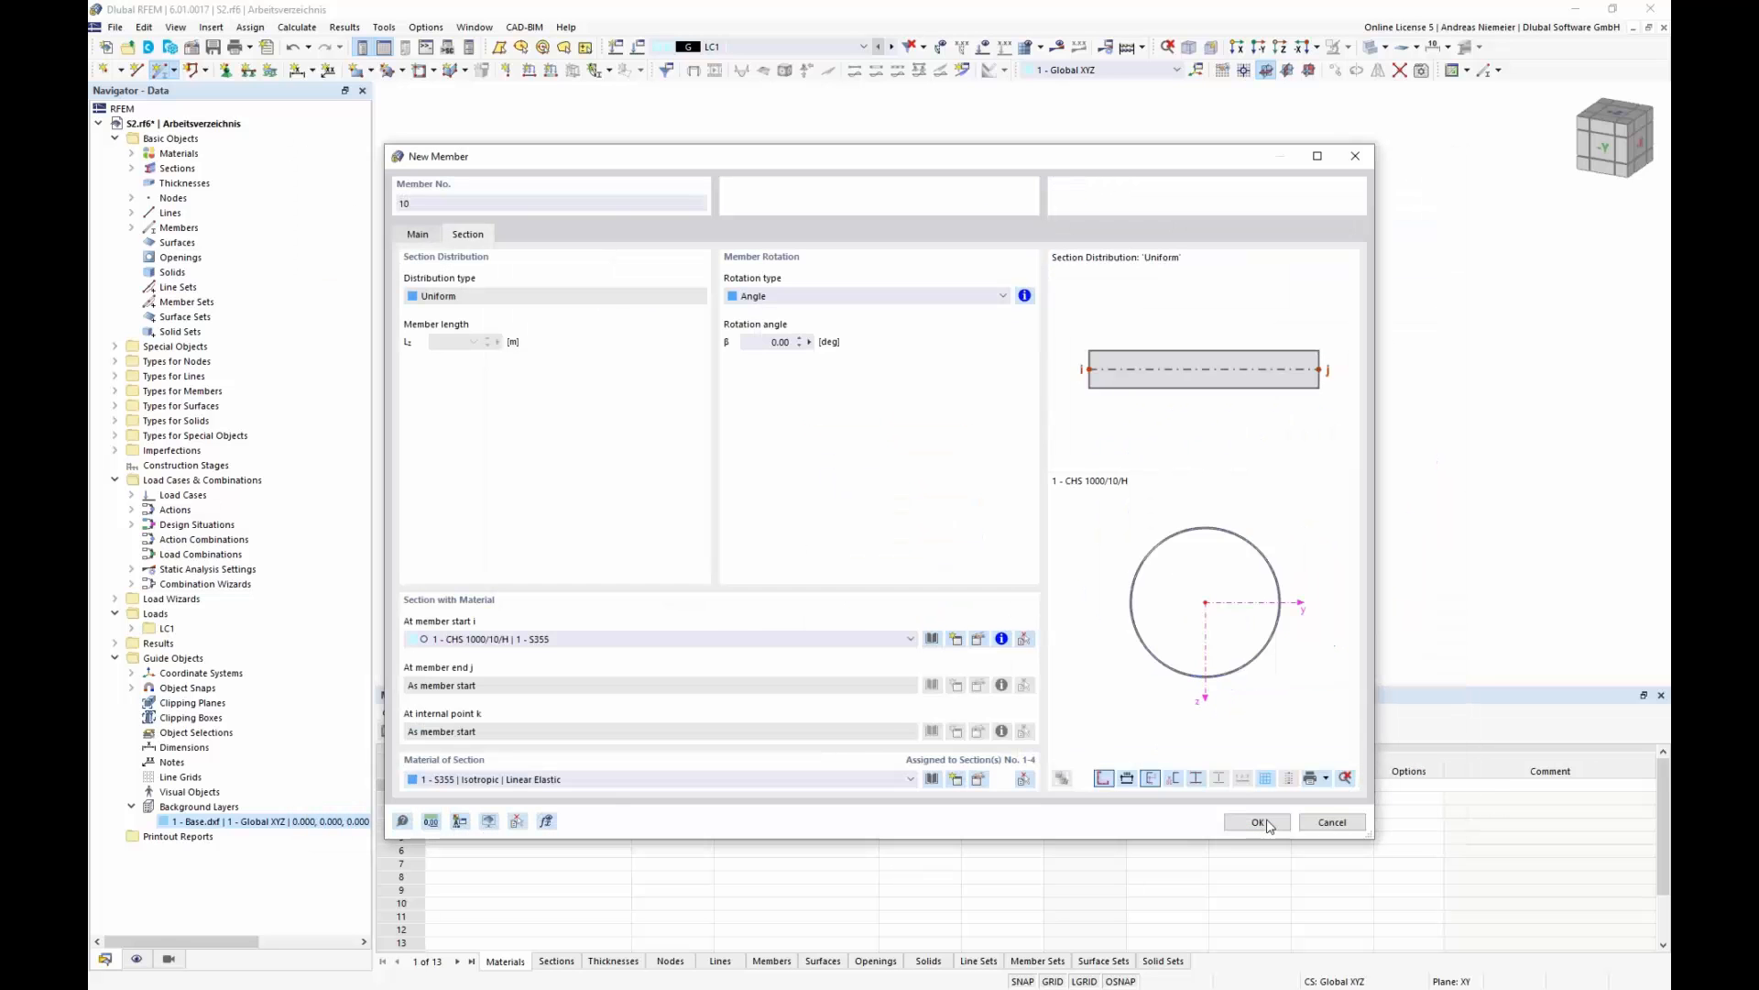
pyautogui.click(1257, 822)
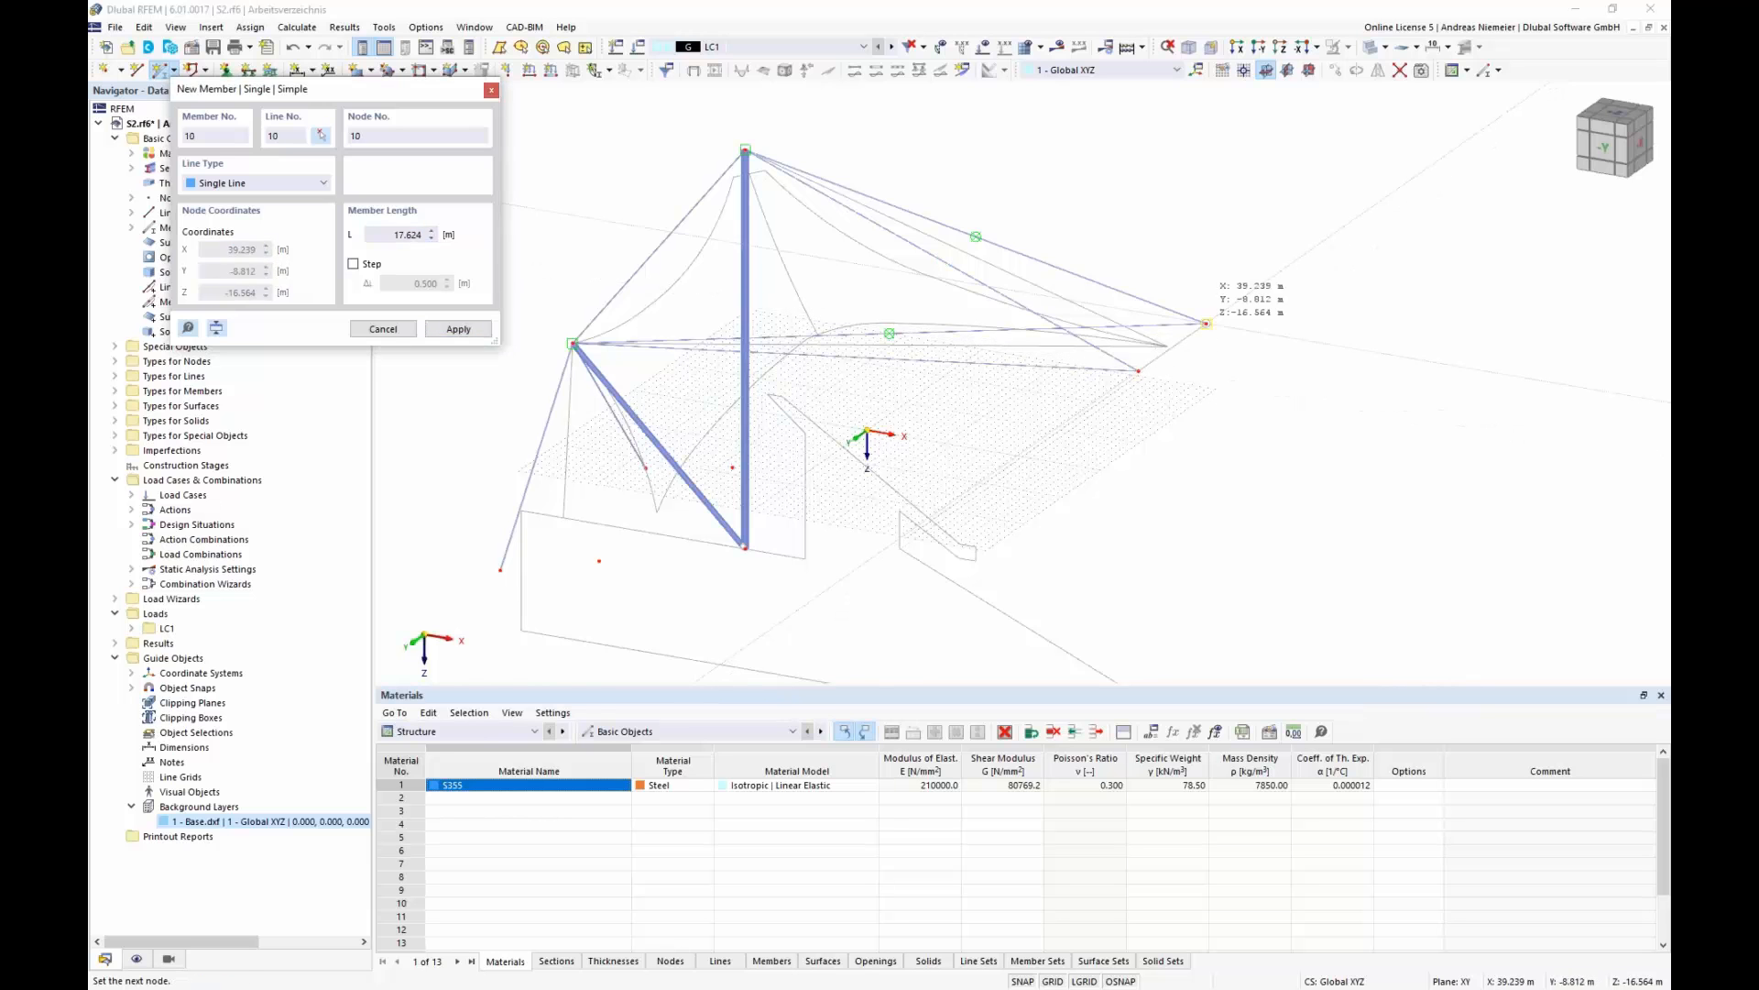
pyautogui.press('Escape')
# - Divide the short cable at the canopy tip into two members with one intermediate node
pyautogui.scroll(4, 1156, 346)
pyautogui.rightClick(1195, 352)
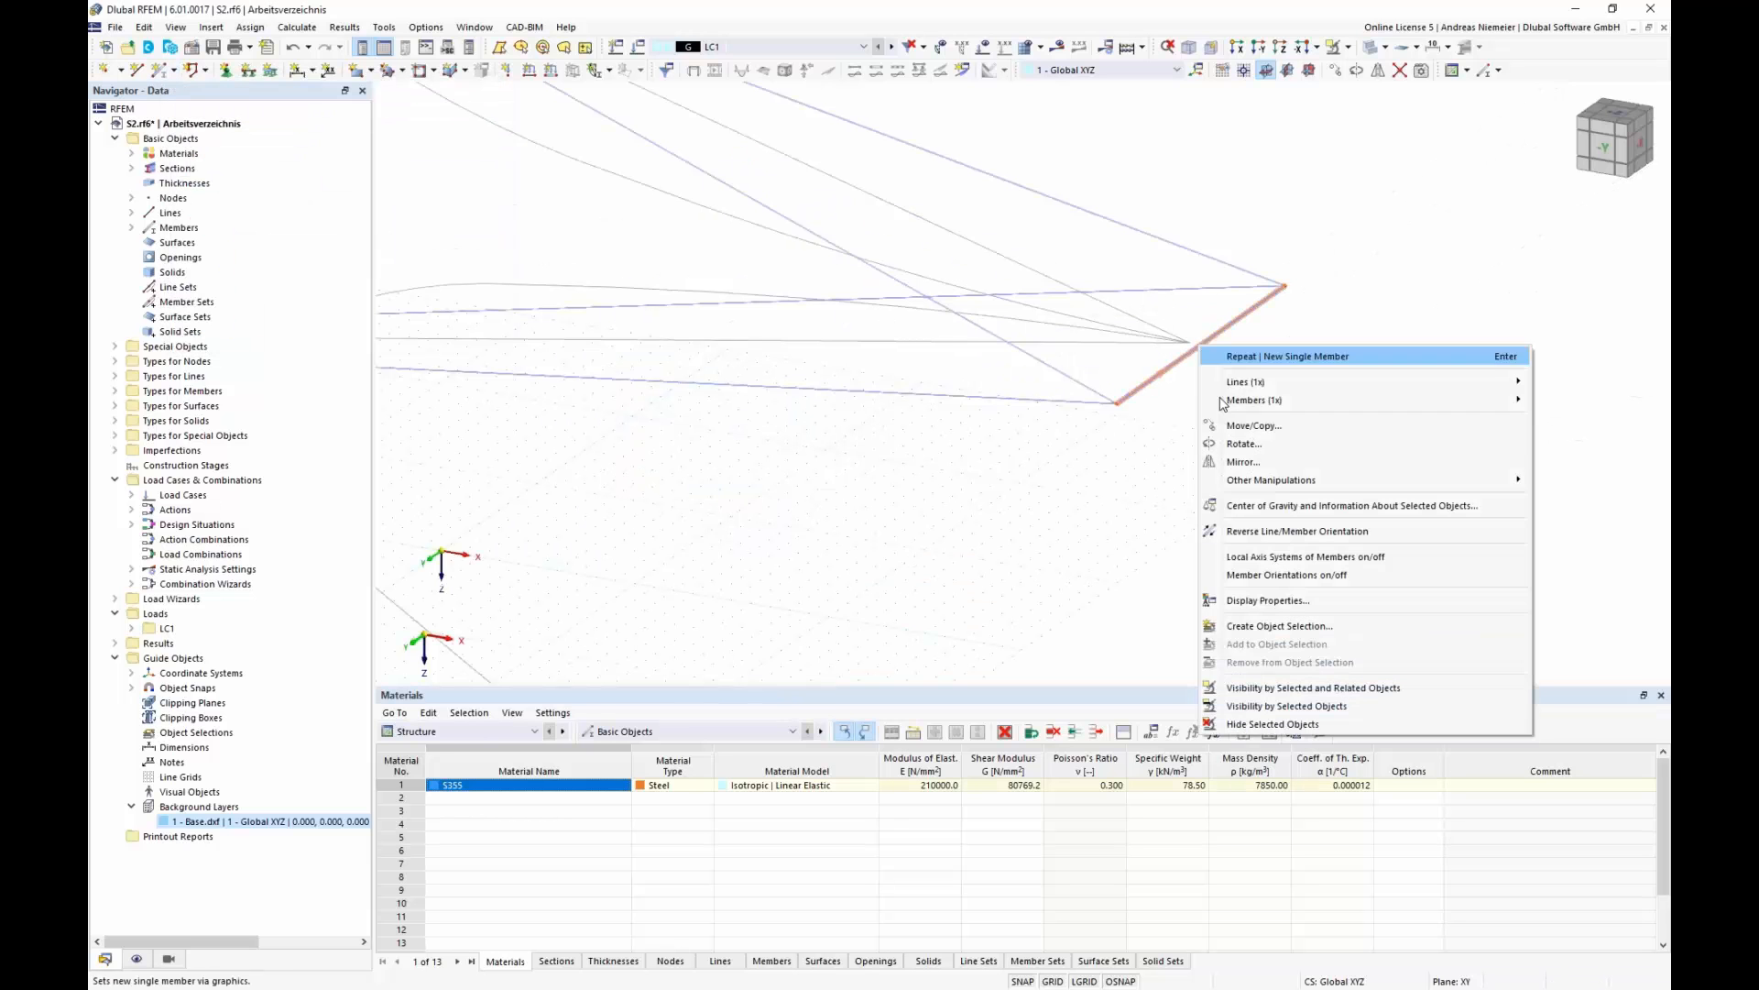
pyautogui.moveTo(1215, 408)
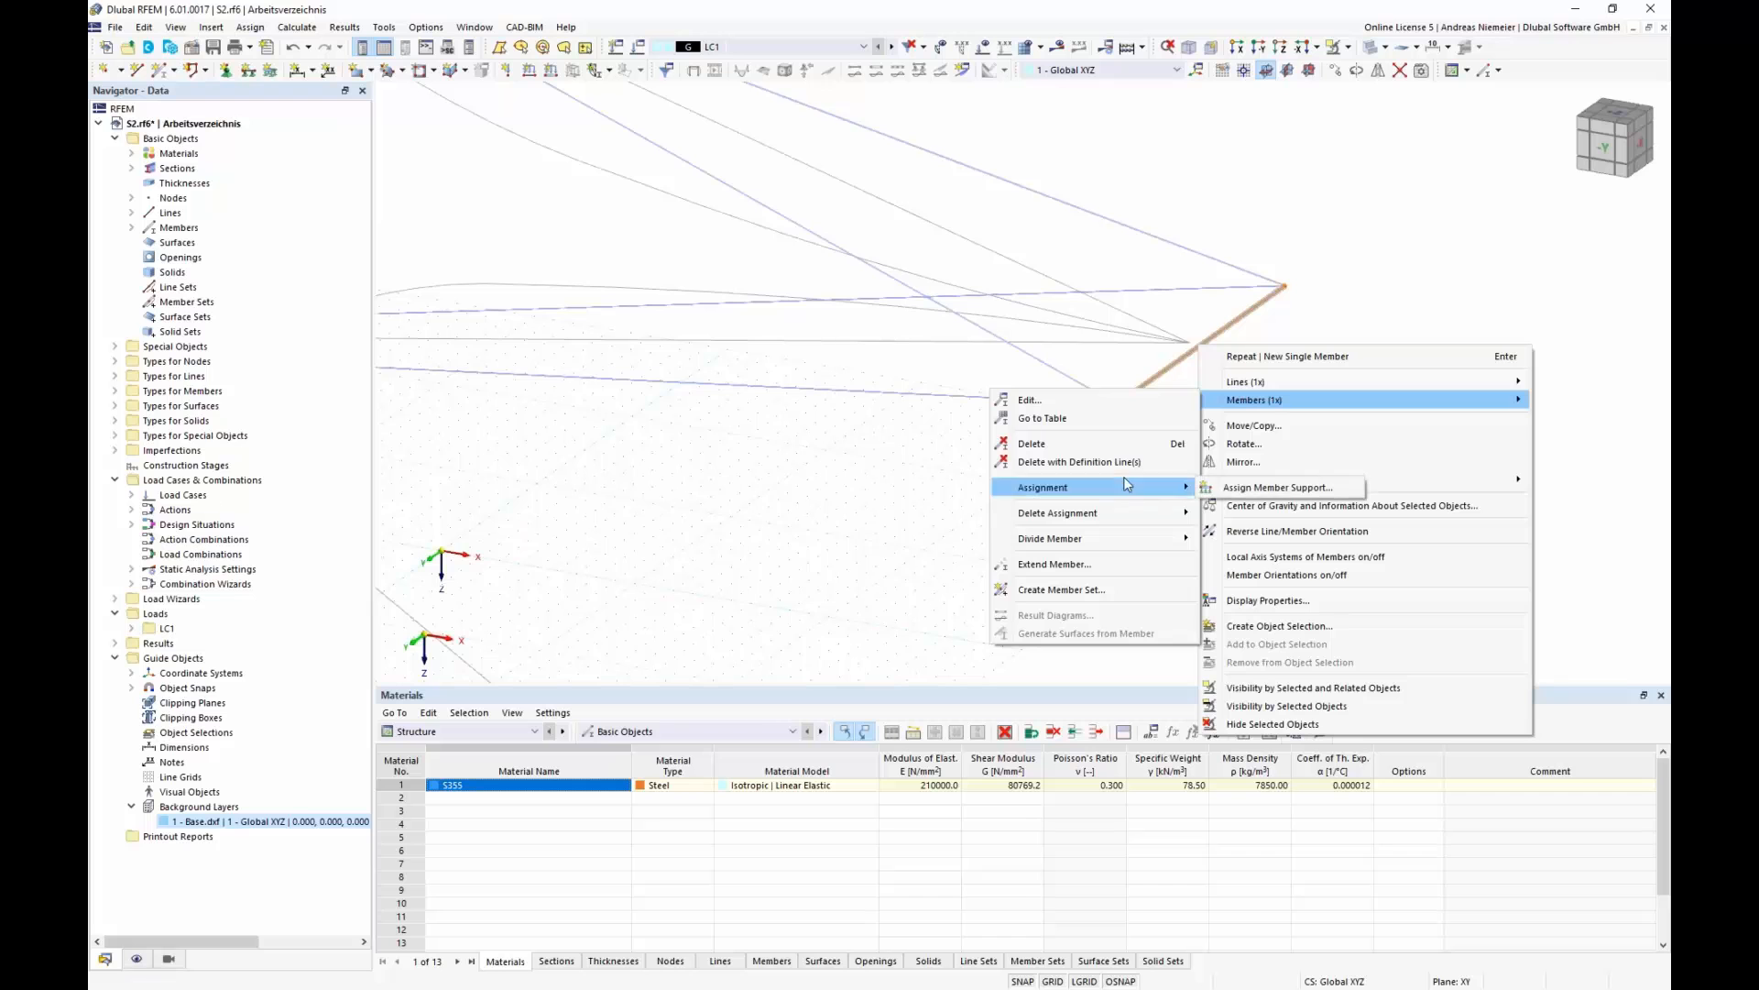
pyautogui.moveTo(1126, 545)
pyautogui.click(1264, 557)
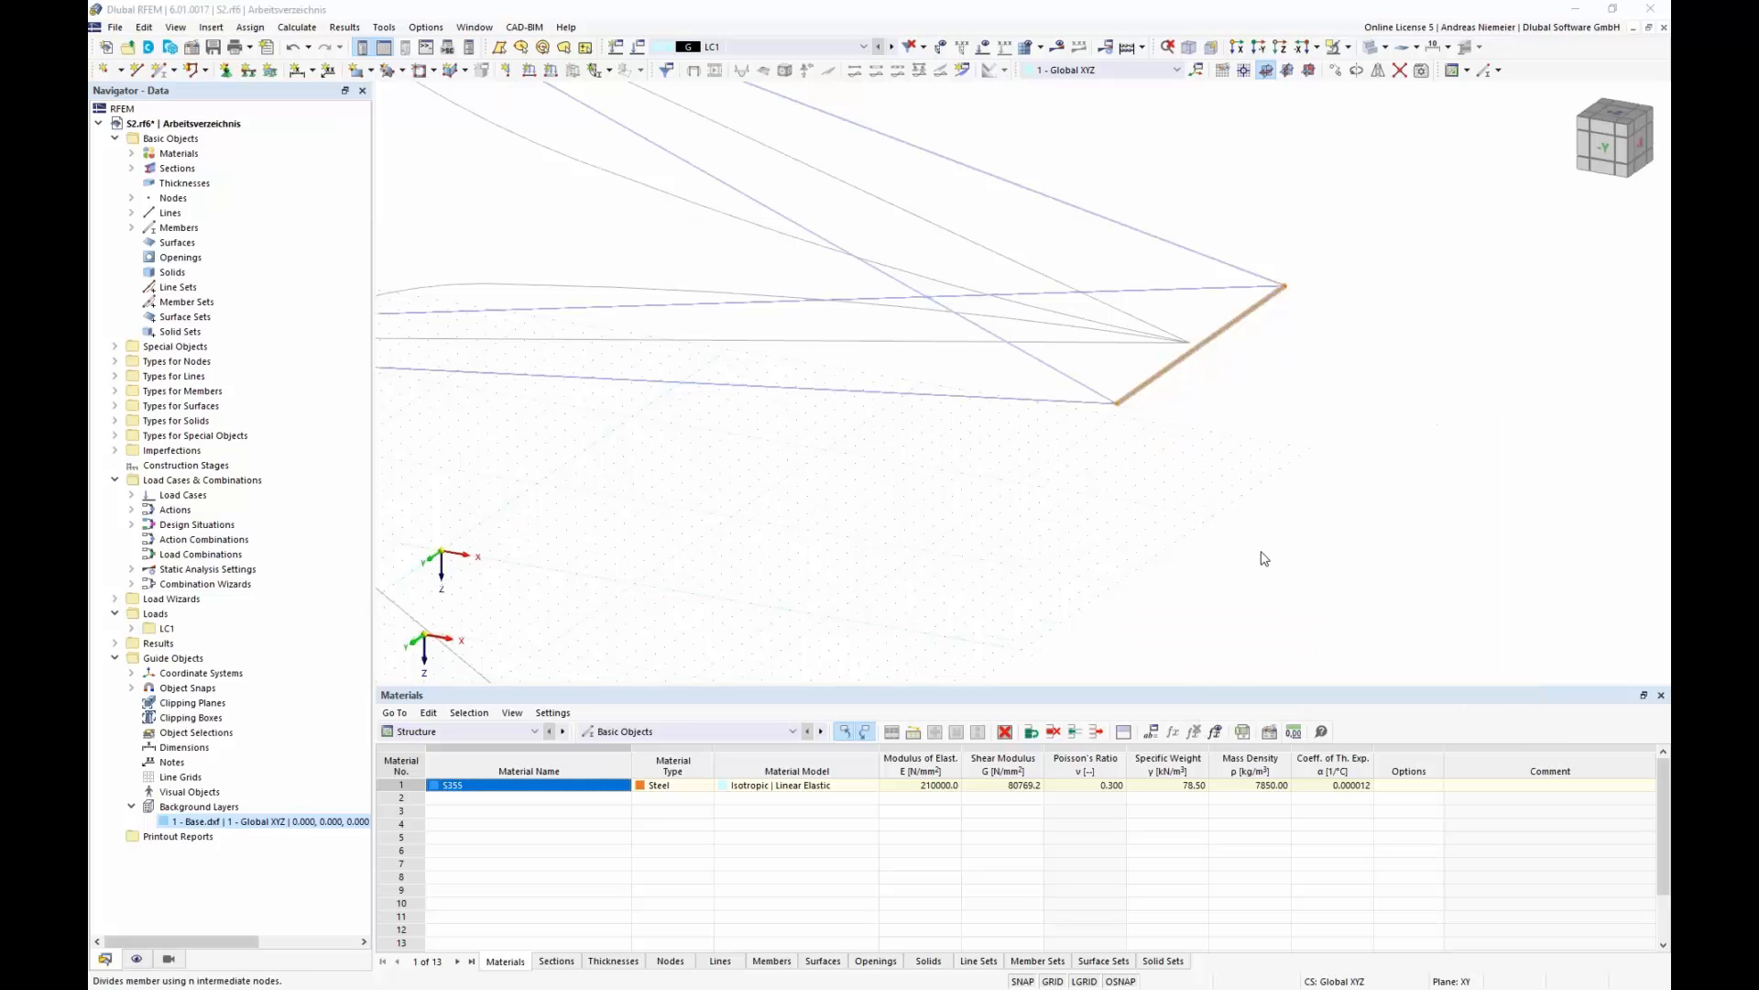
pyautogui.click(1062, 758)
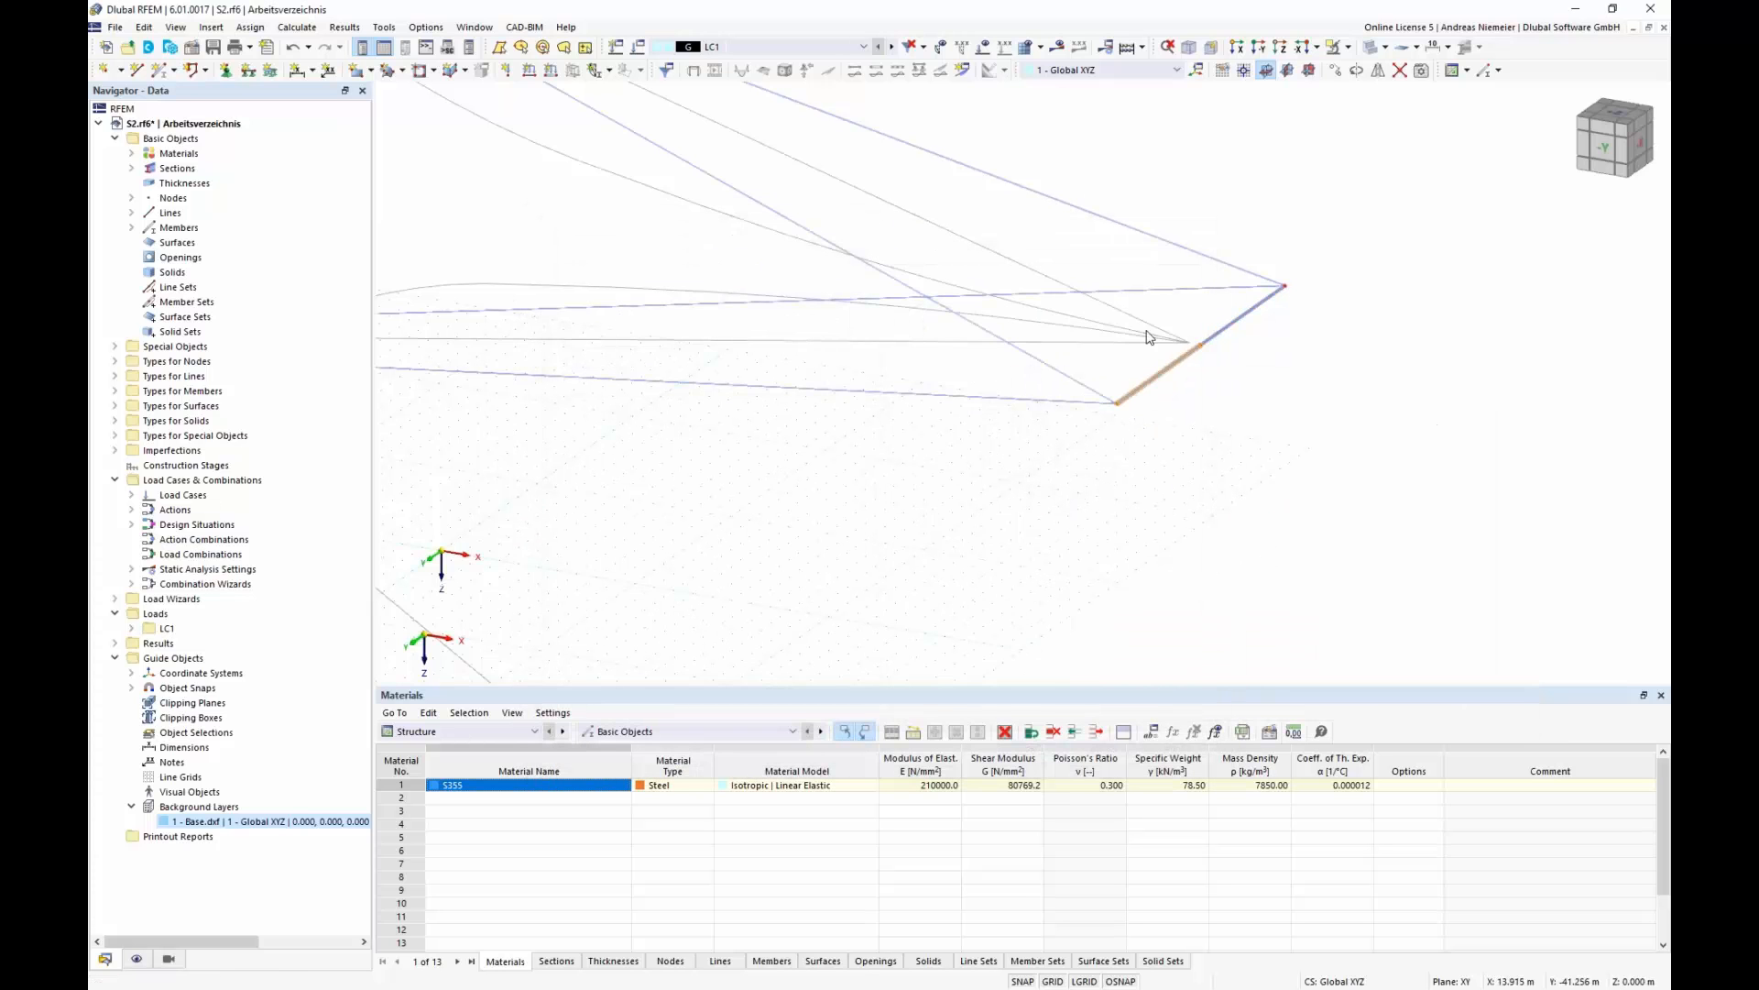
# - Deactivate the Base.dxf background layer
pyautogui.scroll(-3, 1237, 511)
pyautogui.keyDown('ctrl'); pyautogui.moveTo(1190, 546); pyautogui.dragTo(719, 624, button='middle'); pyautogui.keyUp('ctrl')
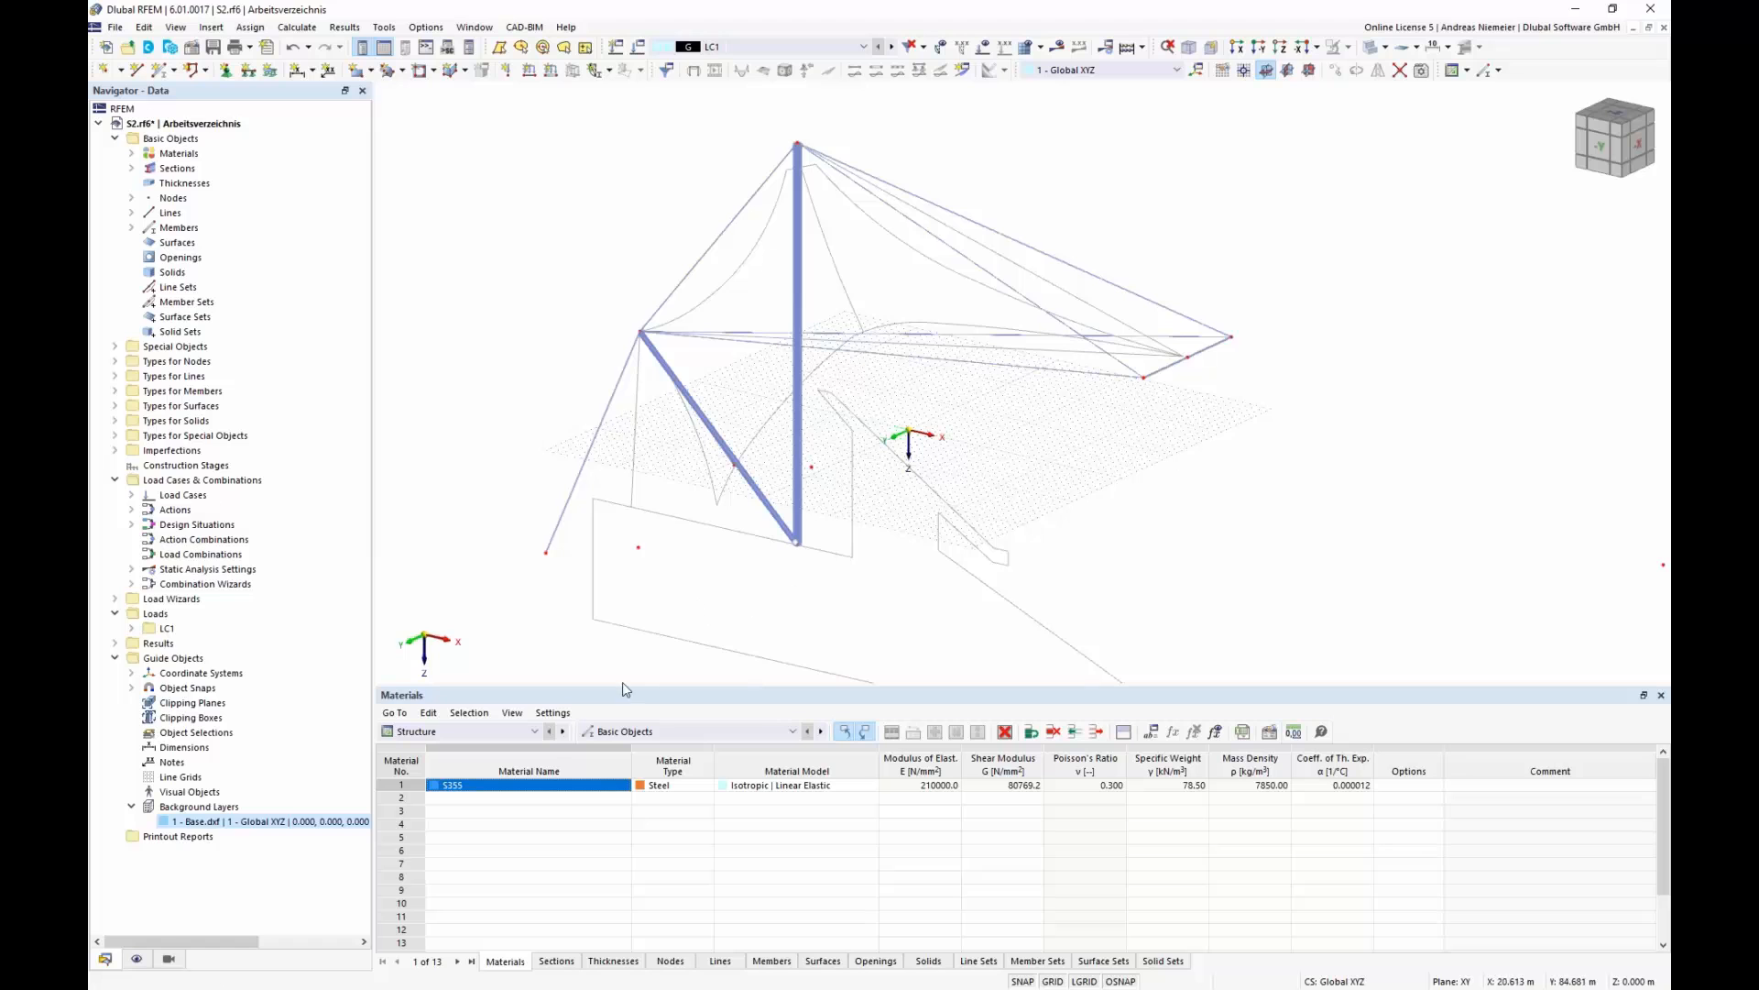
pyautogui.rightClick(270, 828)
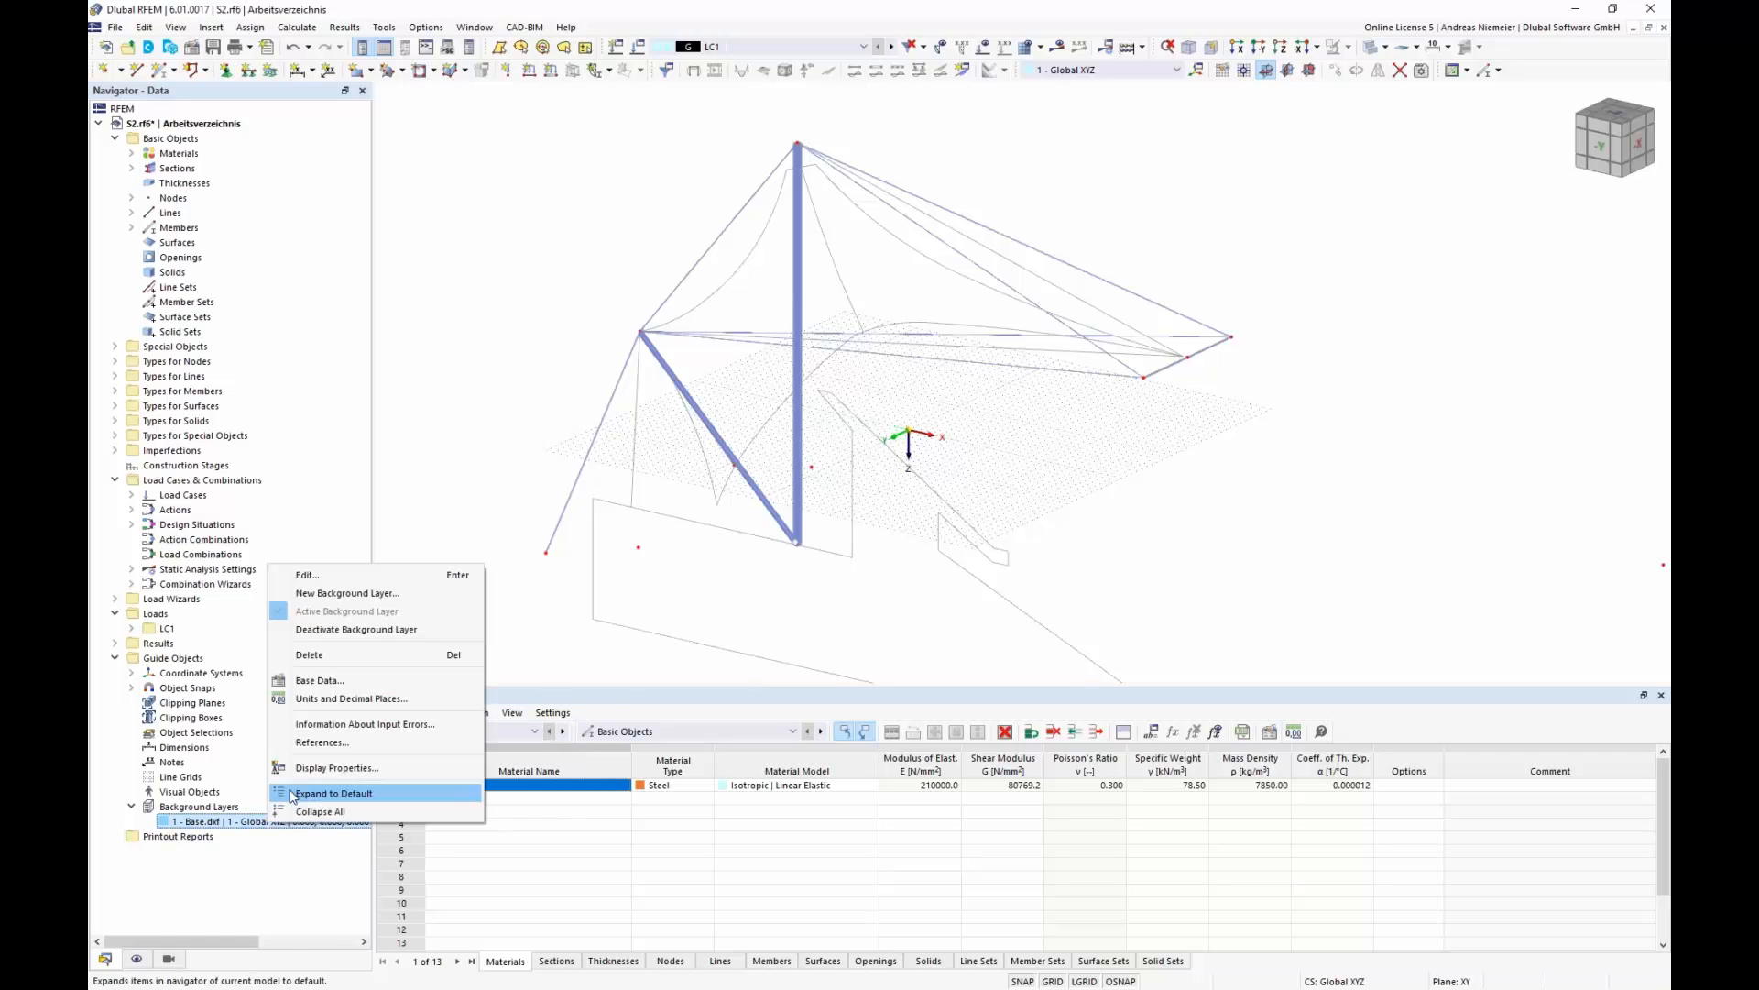
pyautogui.click(325, 630)
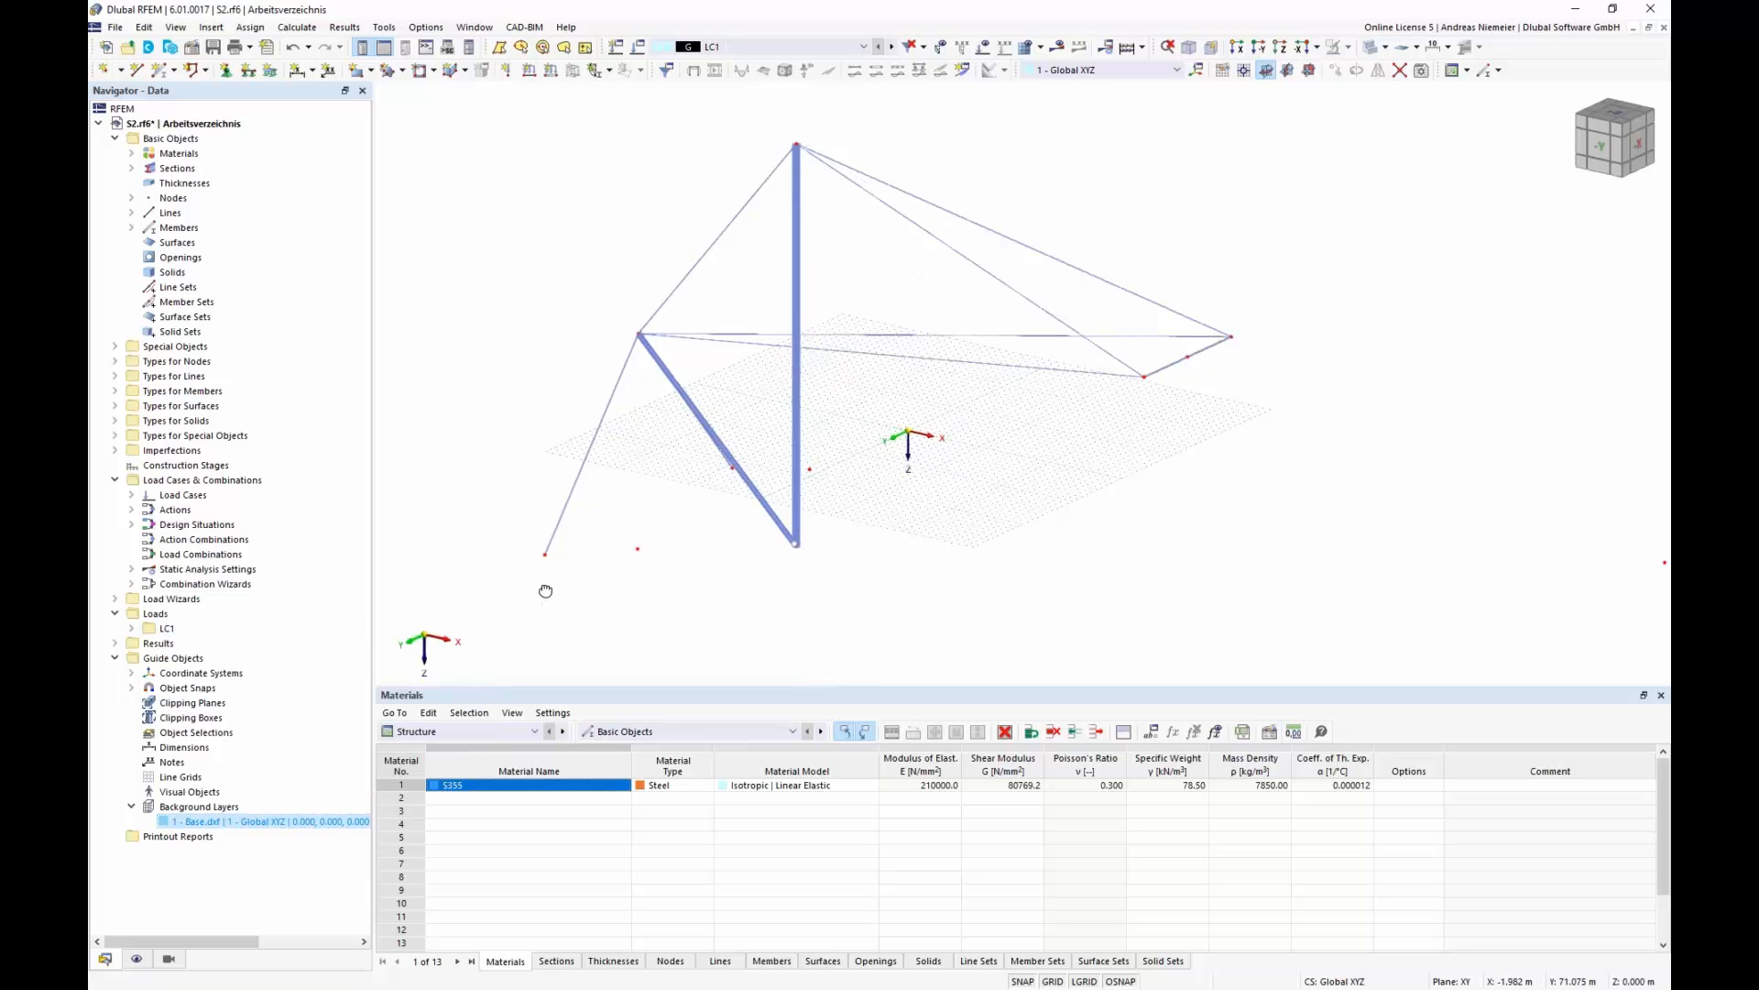
# - Assign the existing nodal support type 1 to the two rear cable anchor nodes and the mast foot
pyautogui.keyDown('ctrl'); pyautogui.moveTo(545, 591); pyautogui.dragTo(639, 557, button='middle'); pyautogui.keyUp('ctrl')
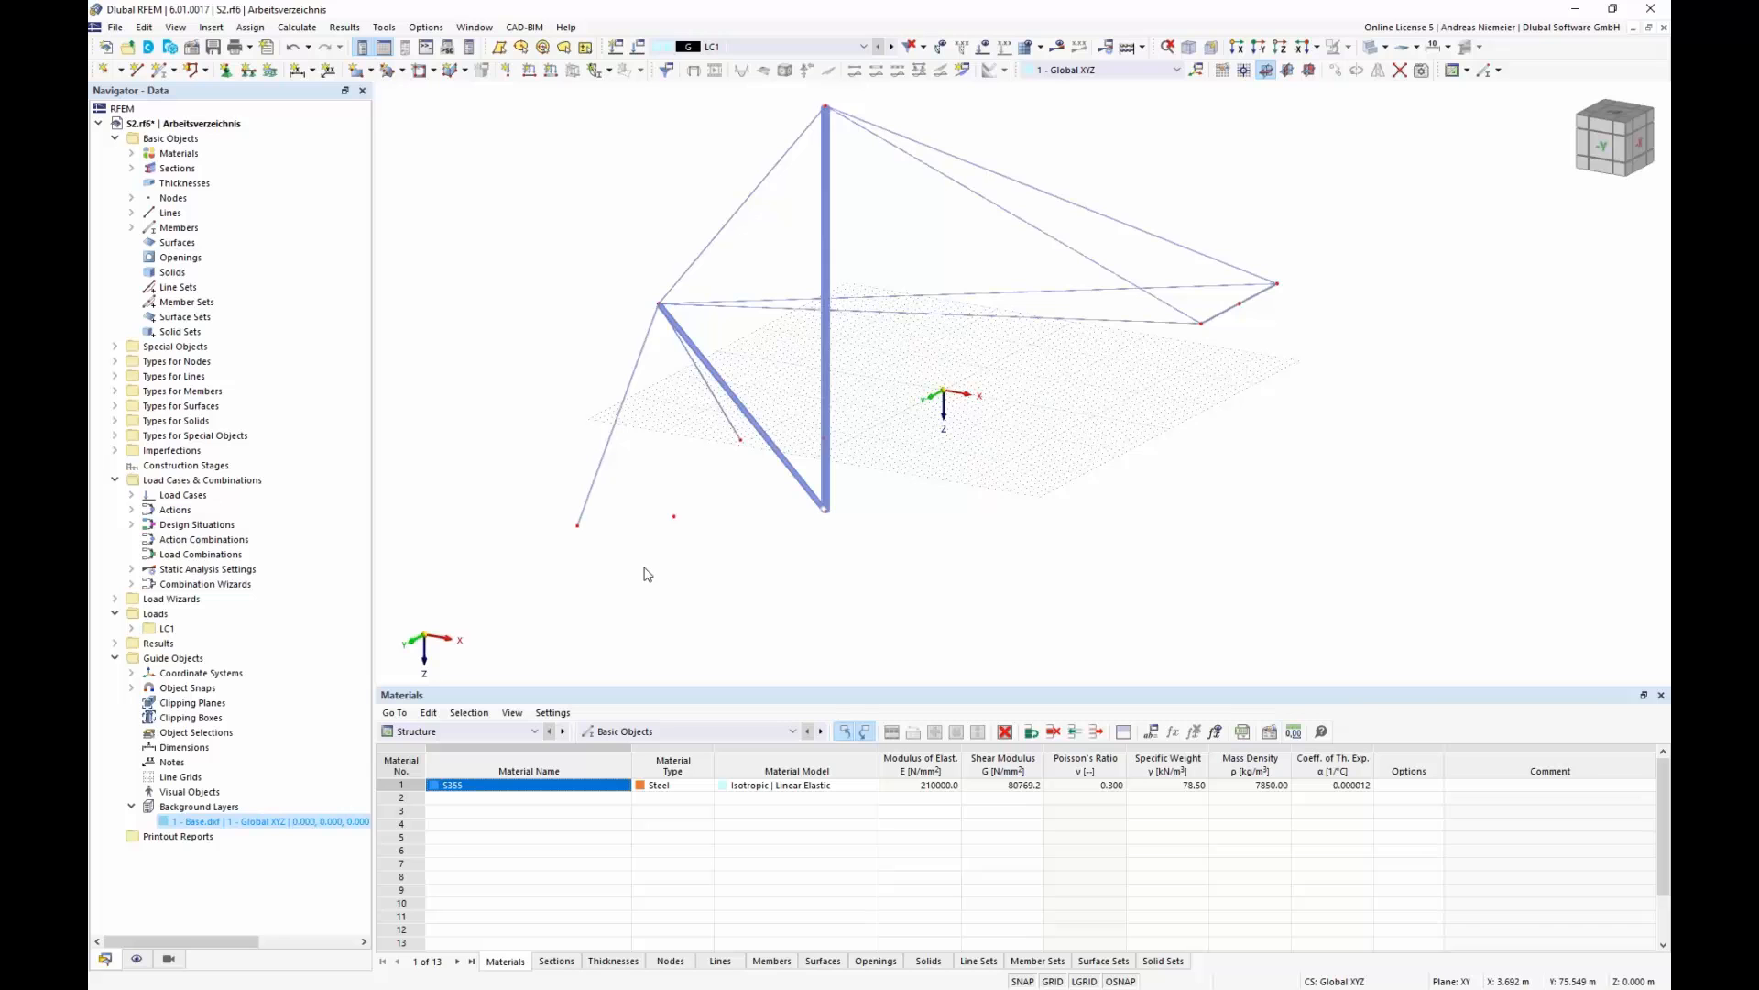
pyautogui.scroll(-2, 647, 575)
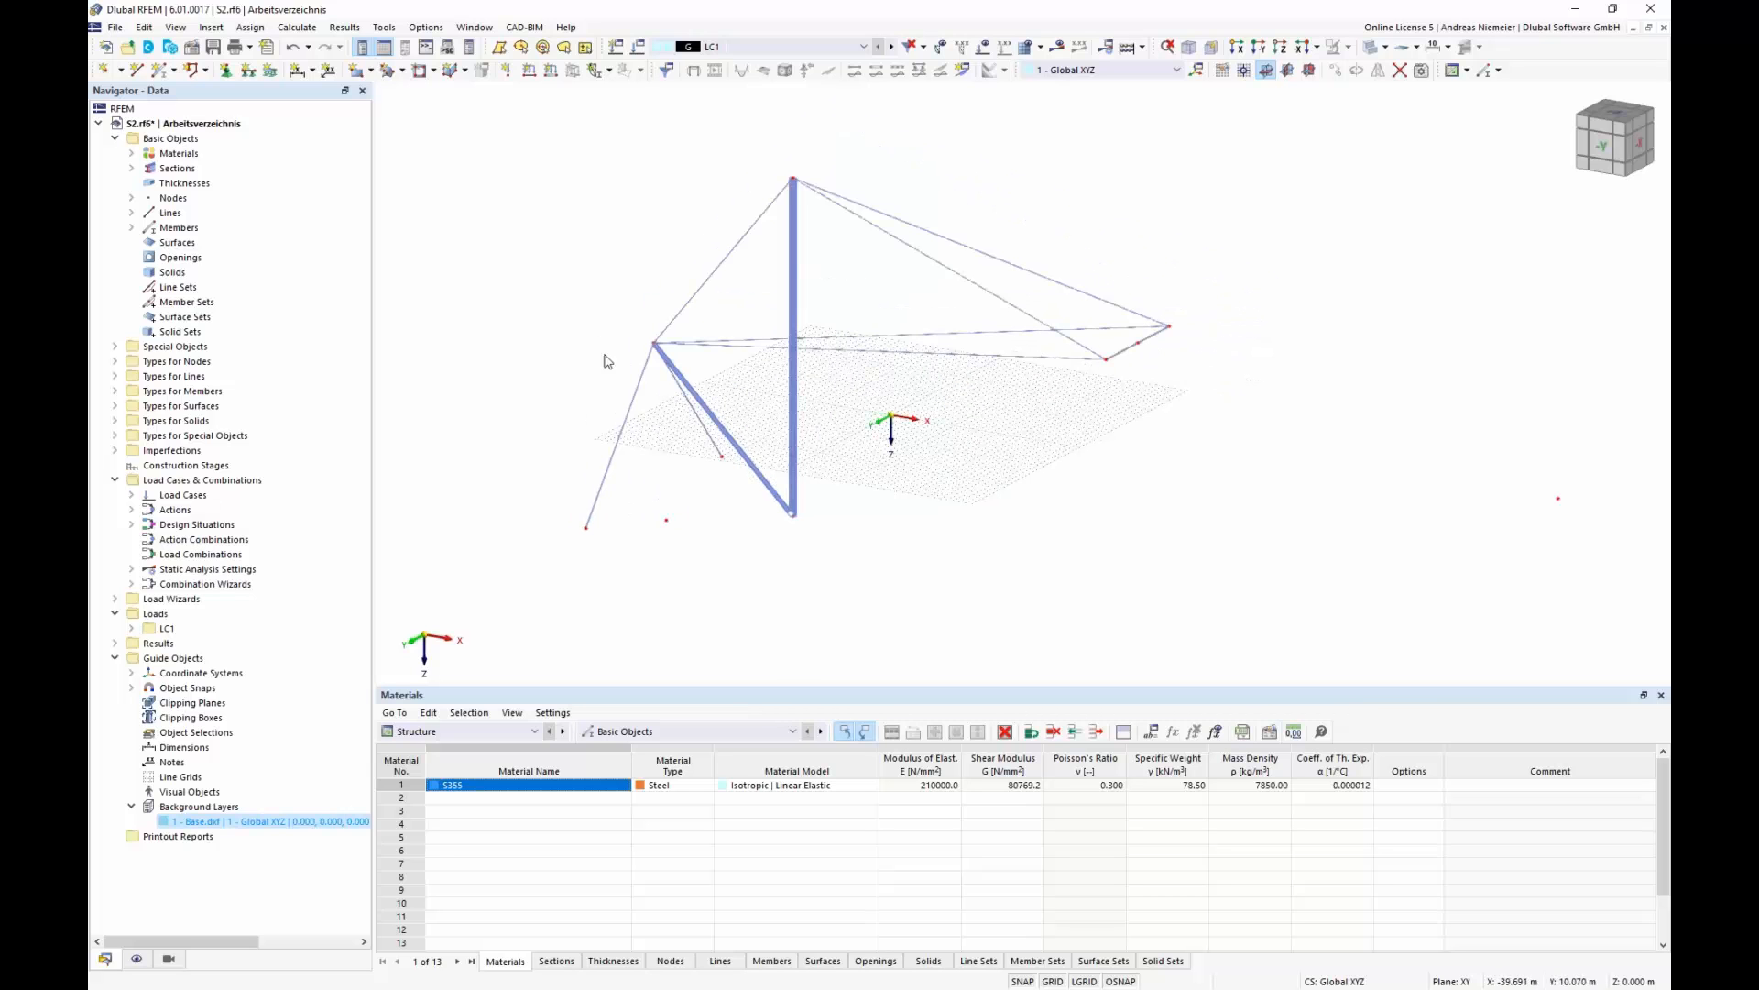
pyautogui.click(226, 70)
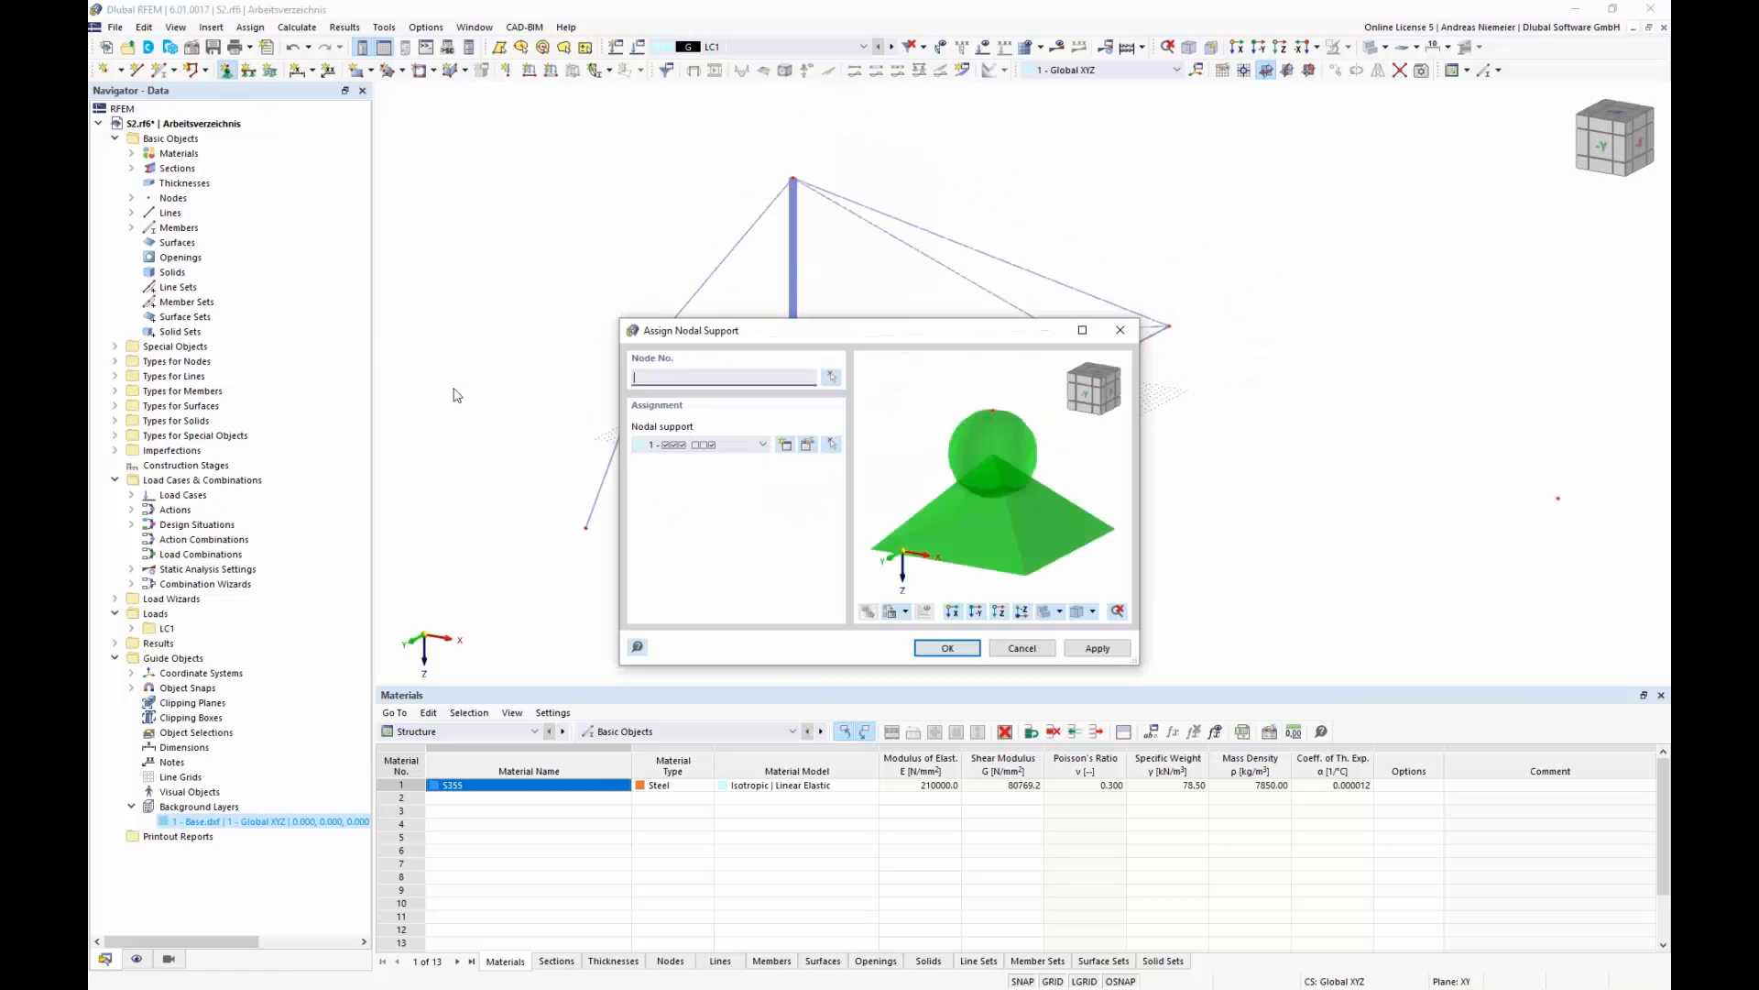
pyautogui.click(949, 649)
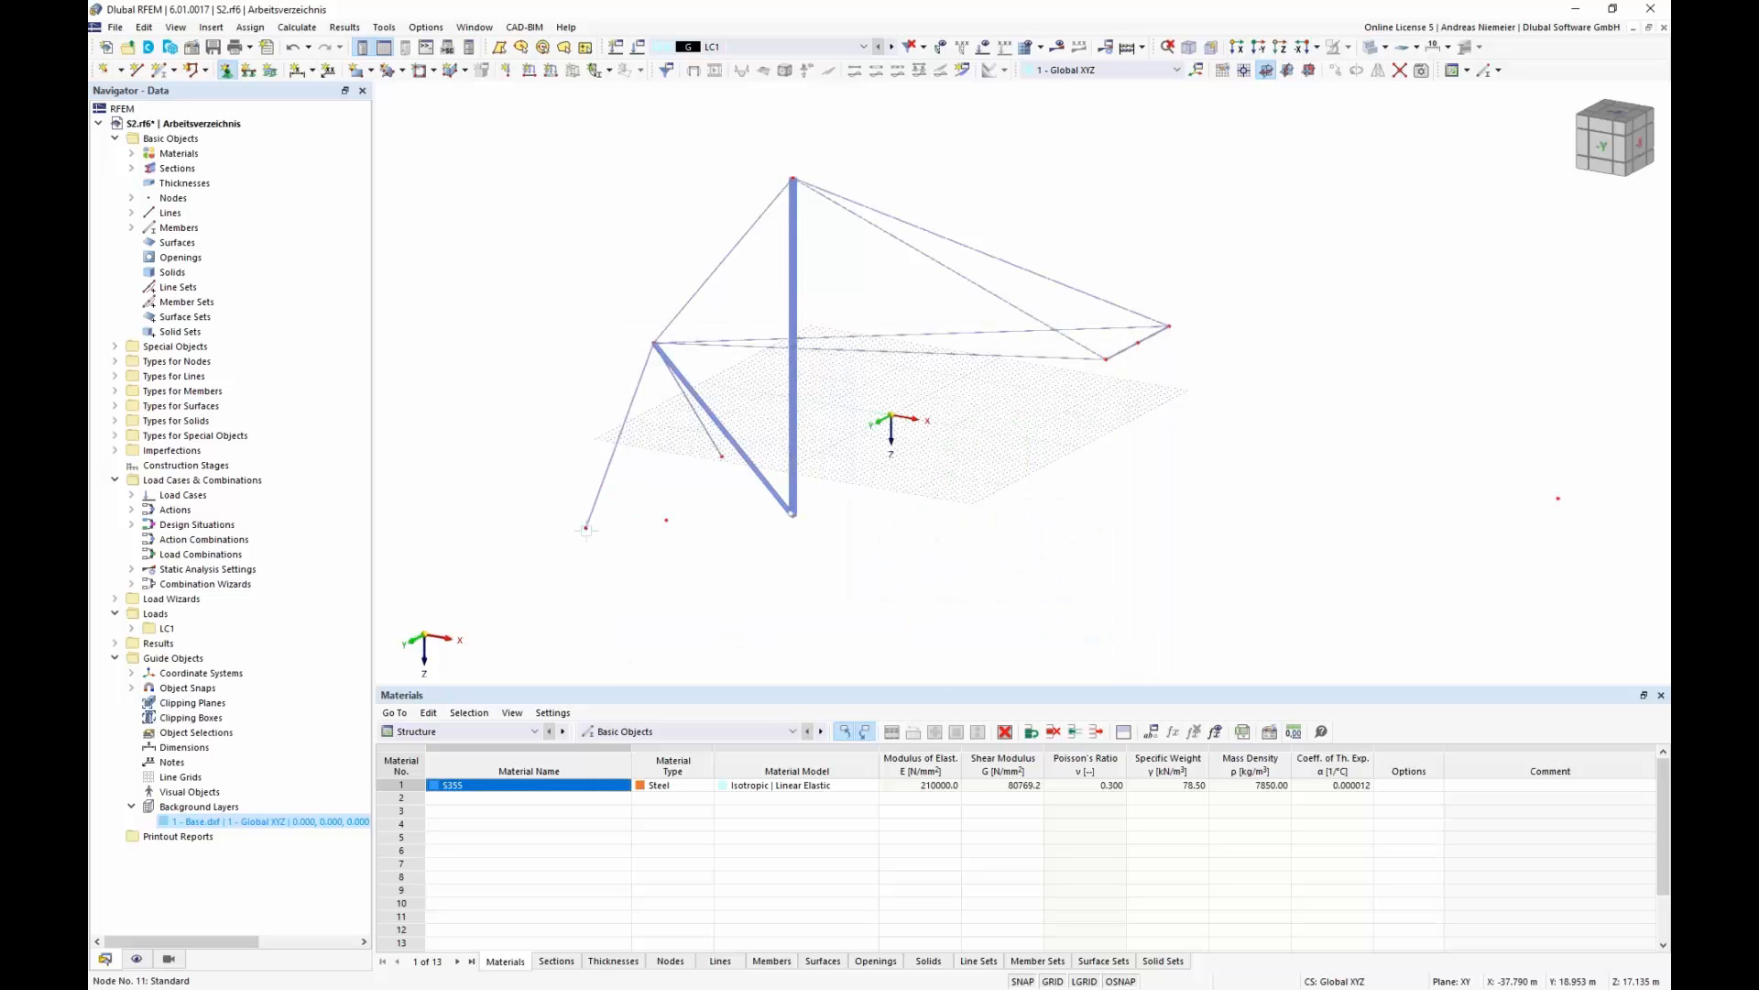
pyautogui.click(586, 528)
pyautogui.click(722, 457)
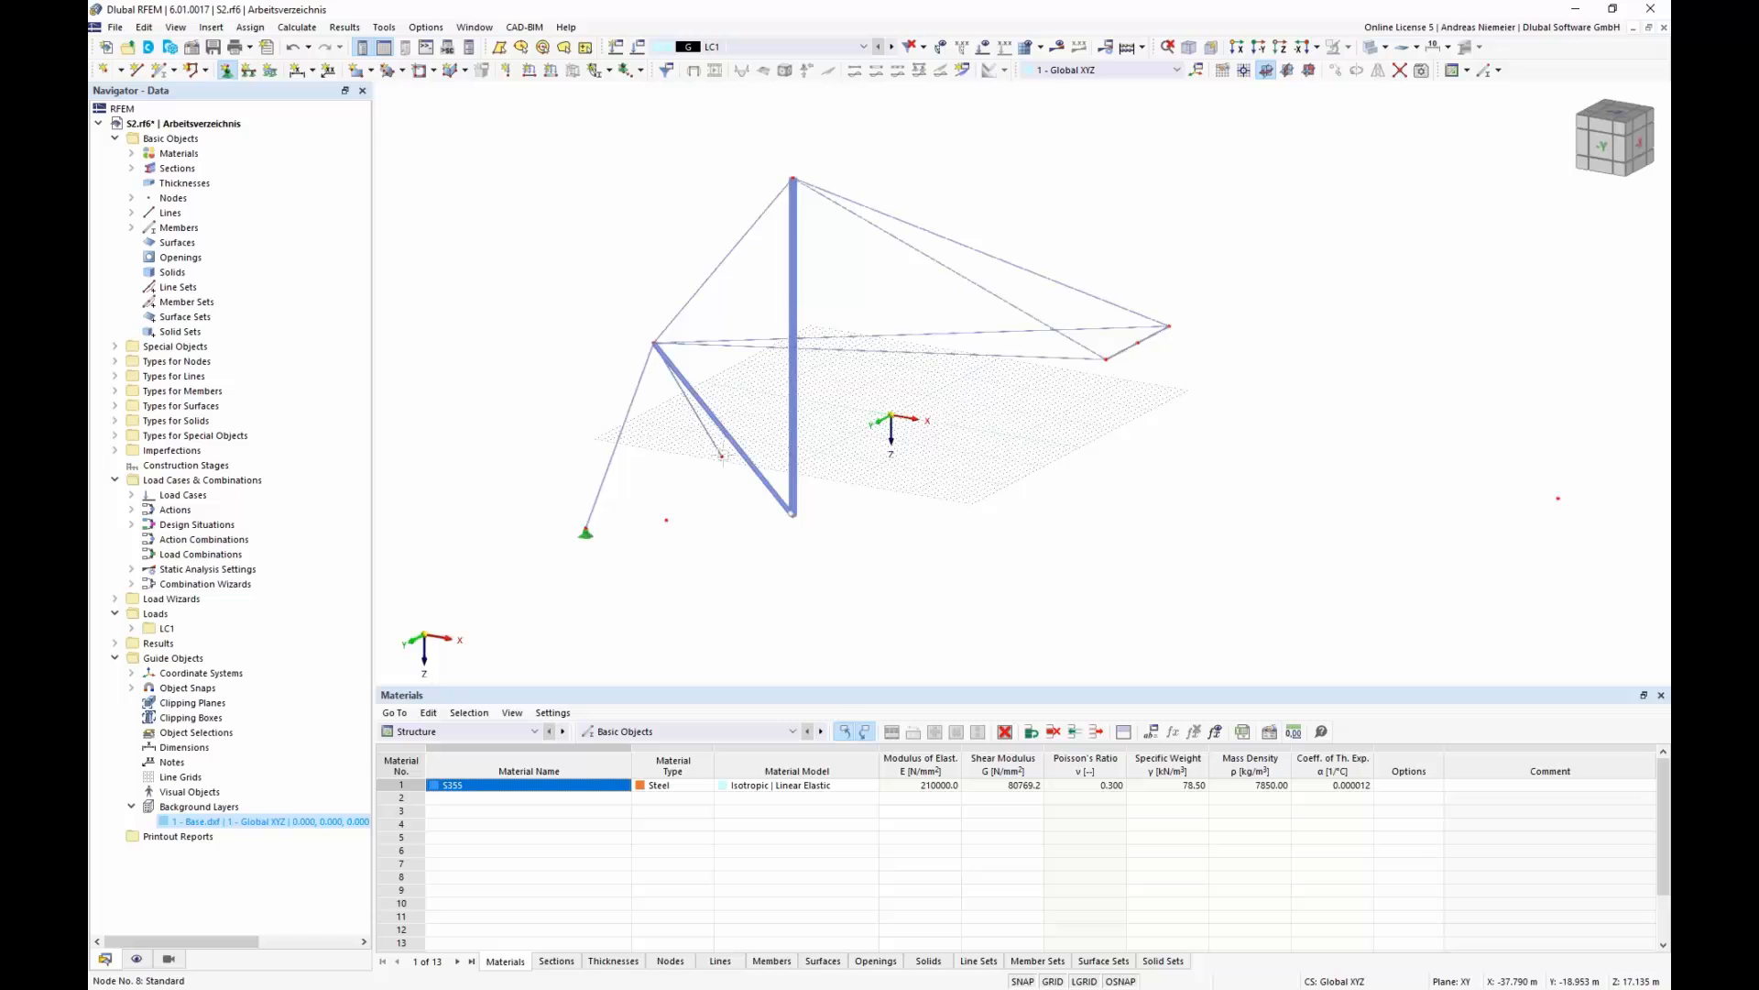
pyautogui.click(794, 518)
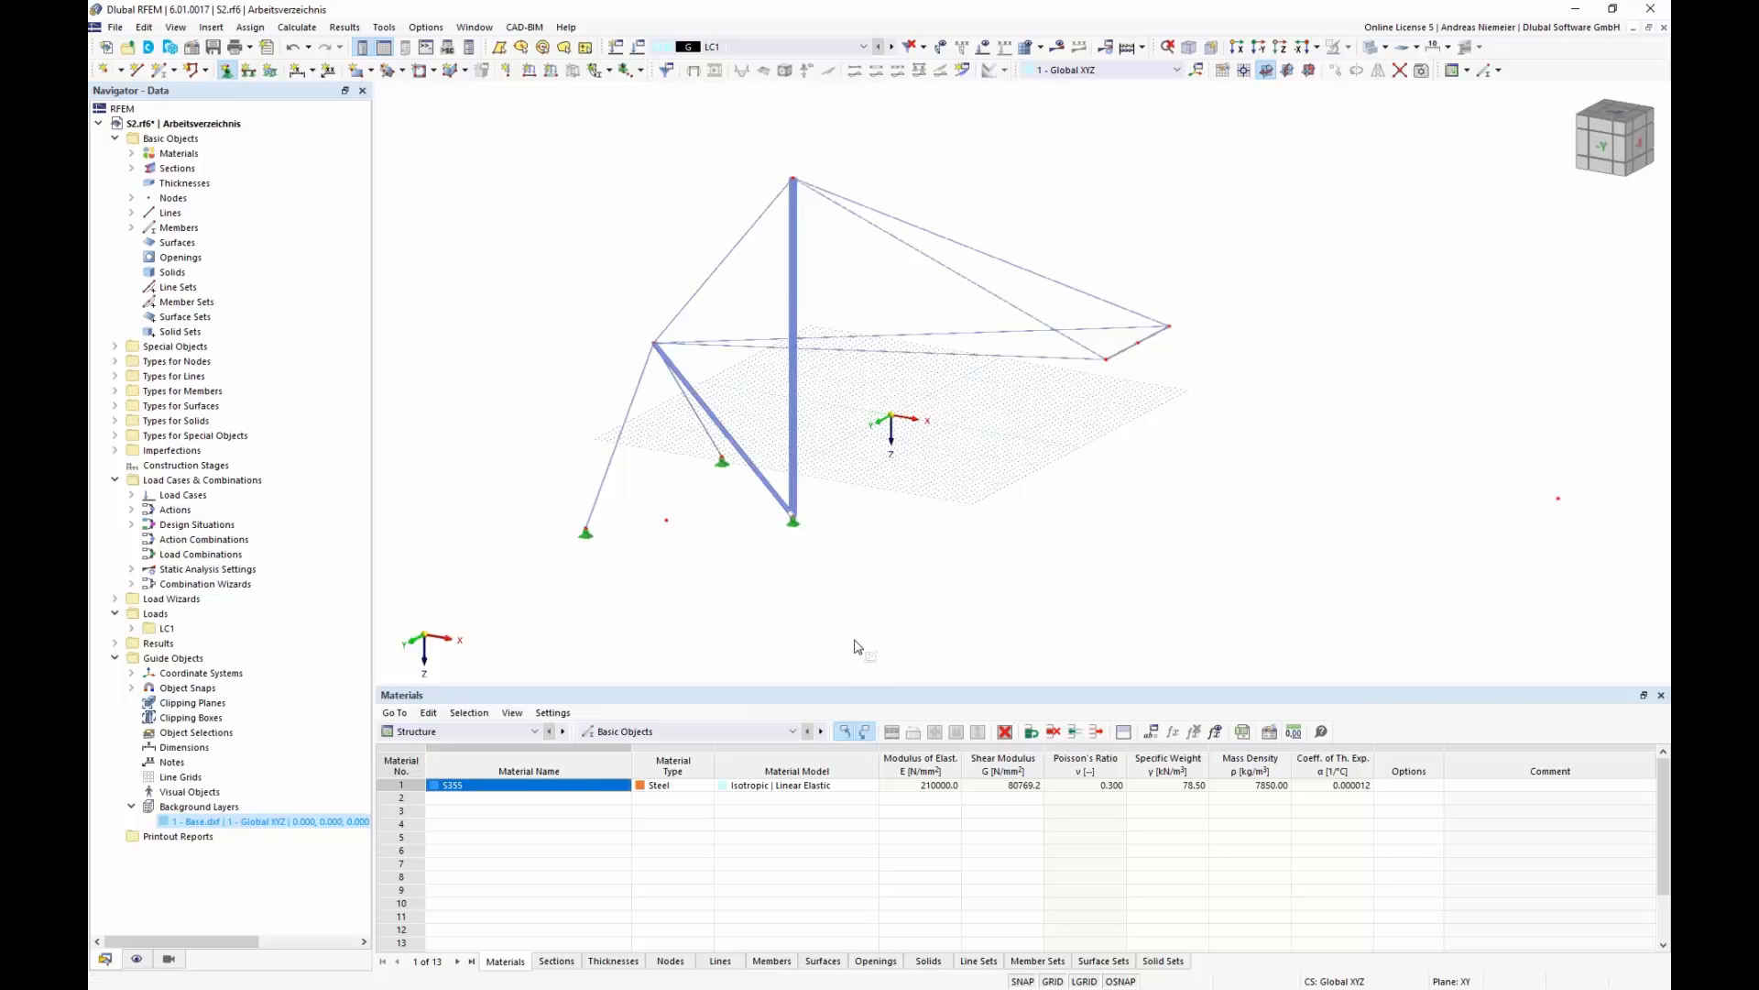
pyautogui.press('Escape')
# - Define a new nodal support that fixes only translation uY, with a specific direction rotated 7.5 degrees about Z'
pyautogui.click(1620, 118)
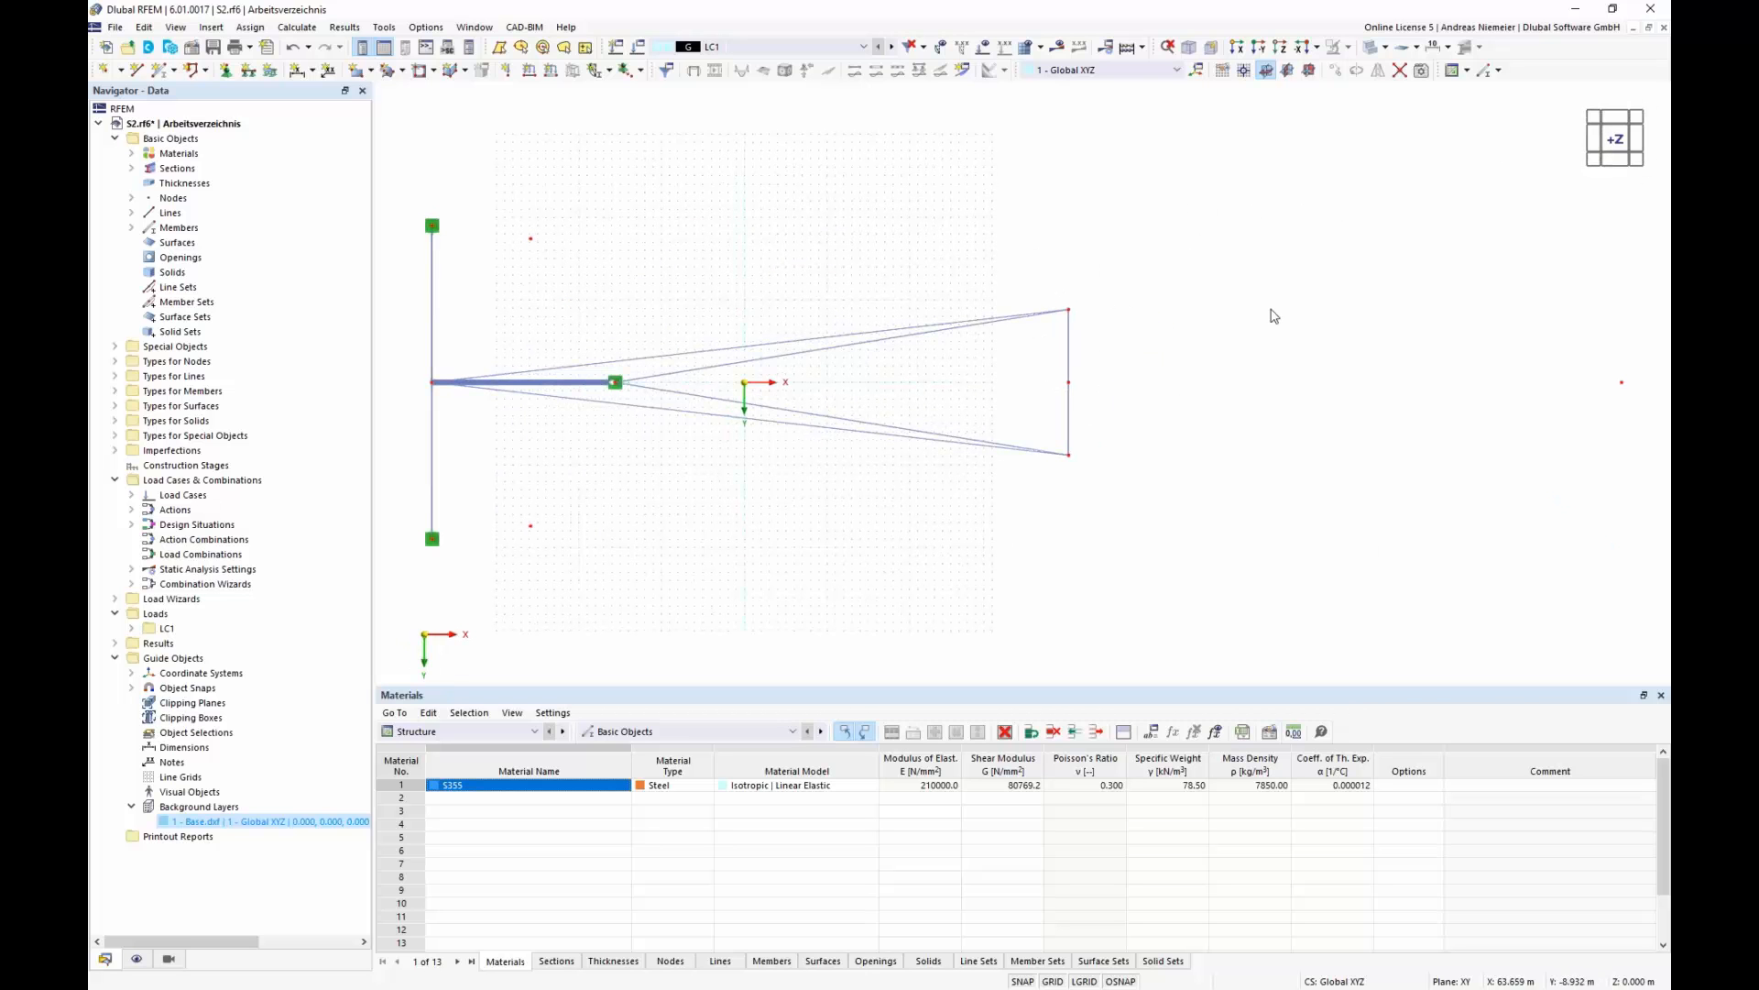
pyautogui.click(226, 72)
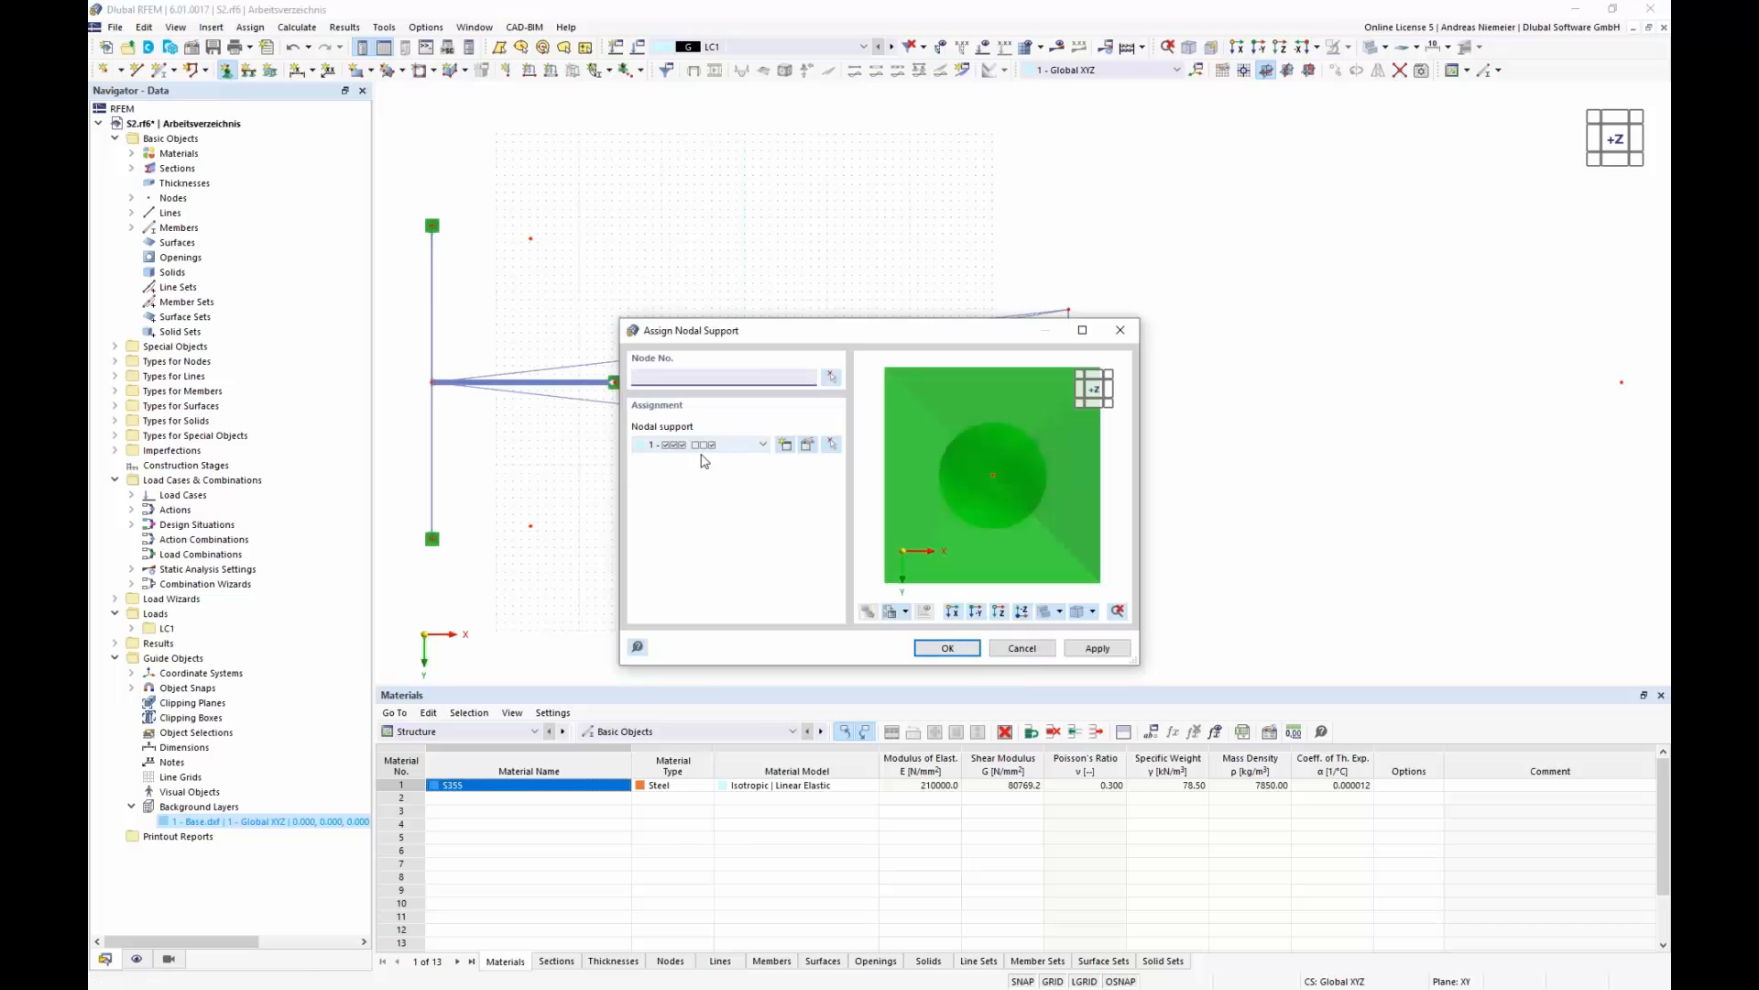
pyautogui.click(787, 446)
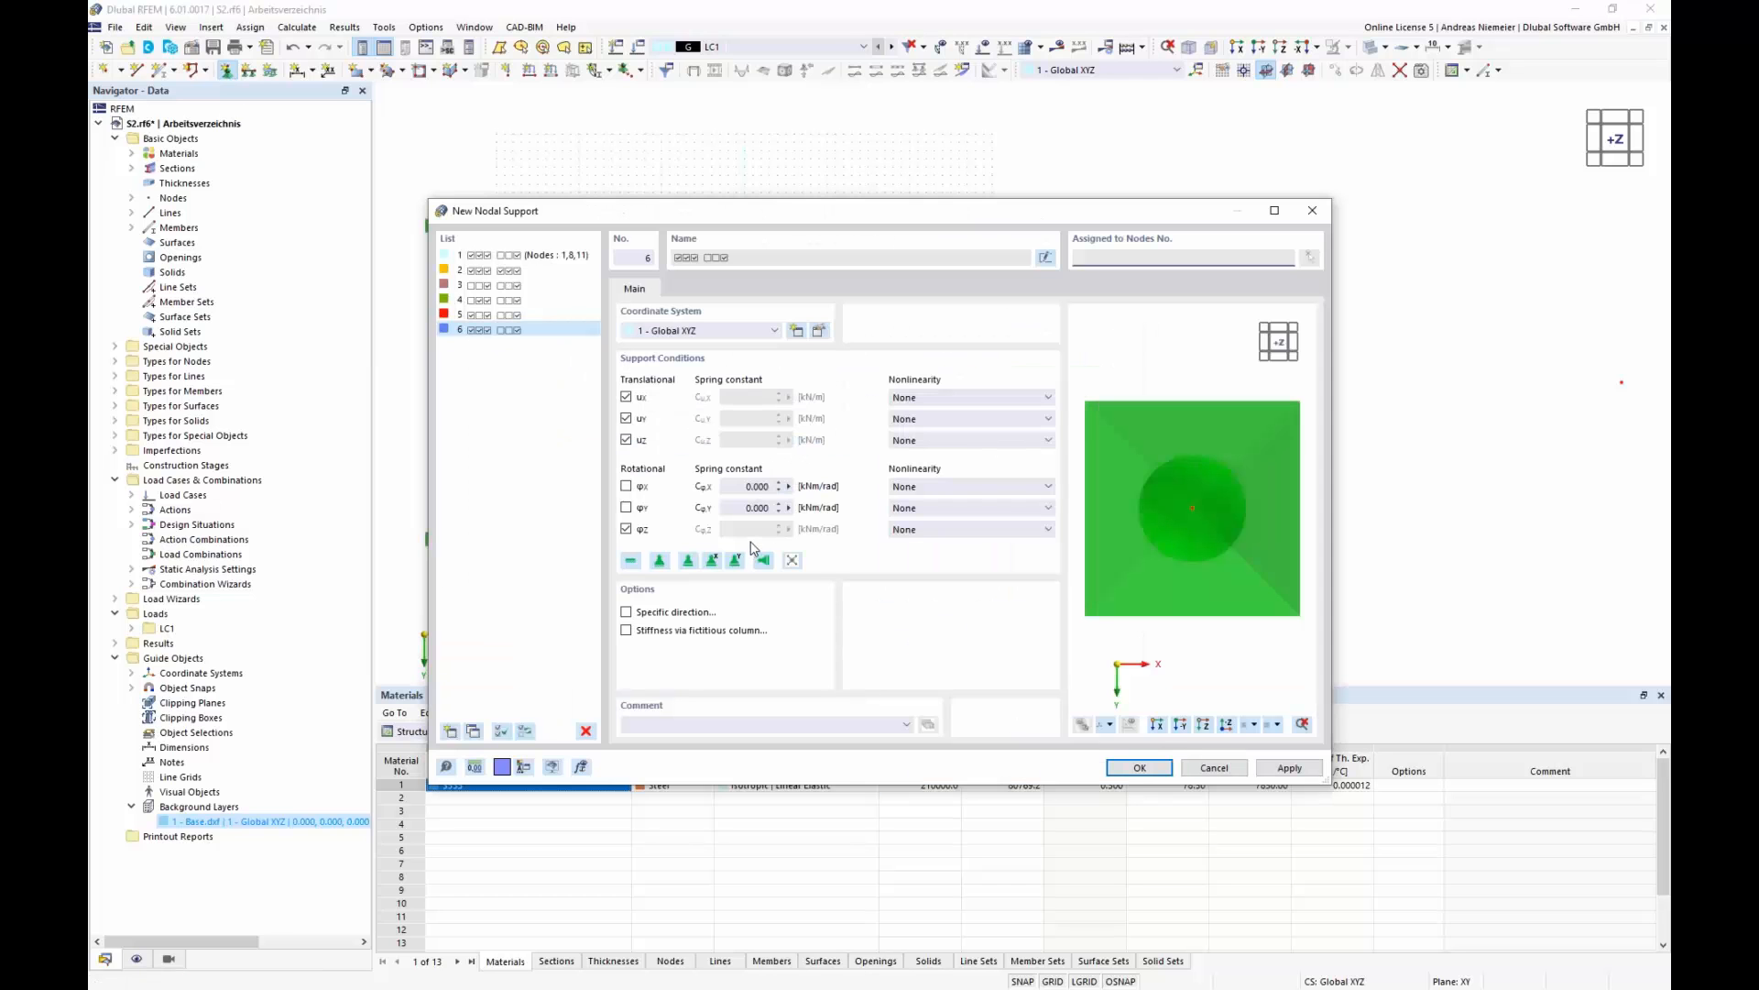
pyautogui.click(626, 530)
pyautogui.click(626, 439)
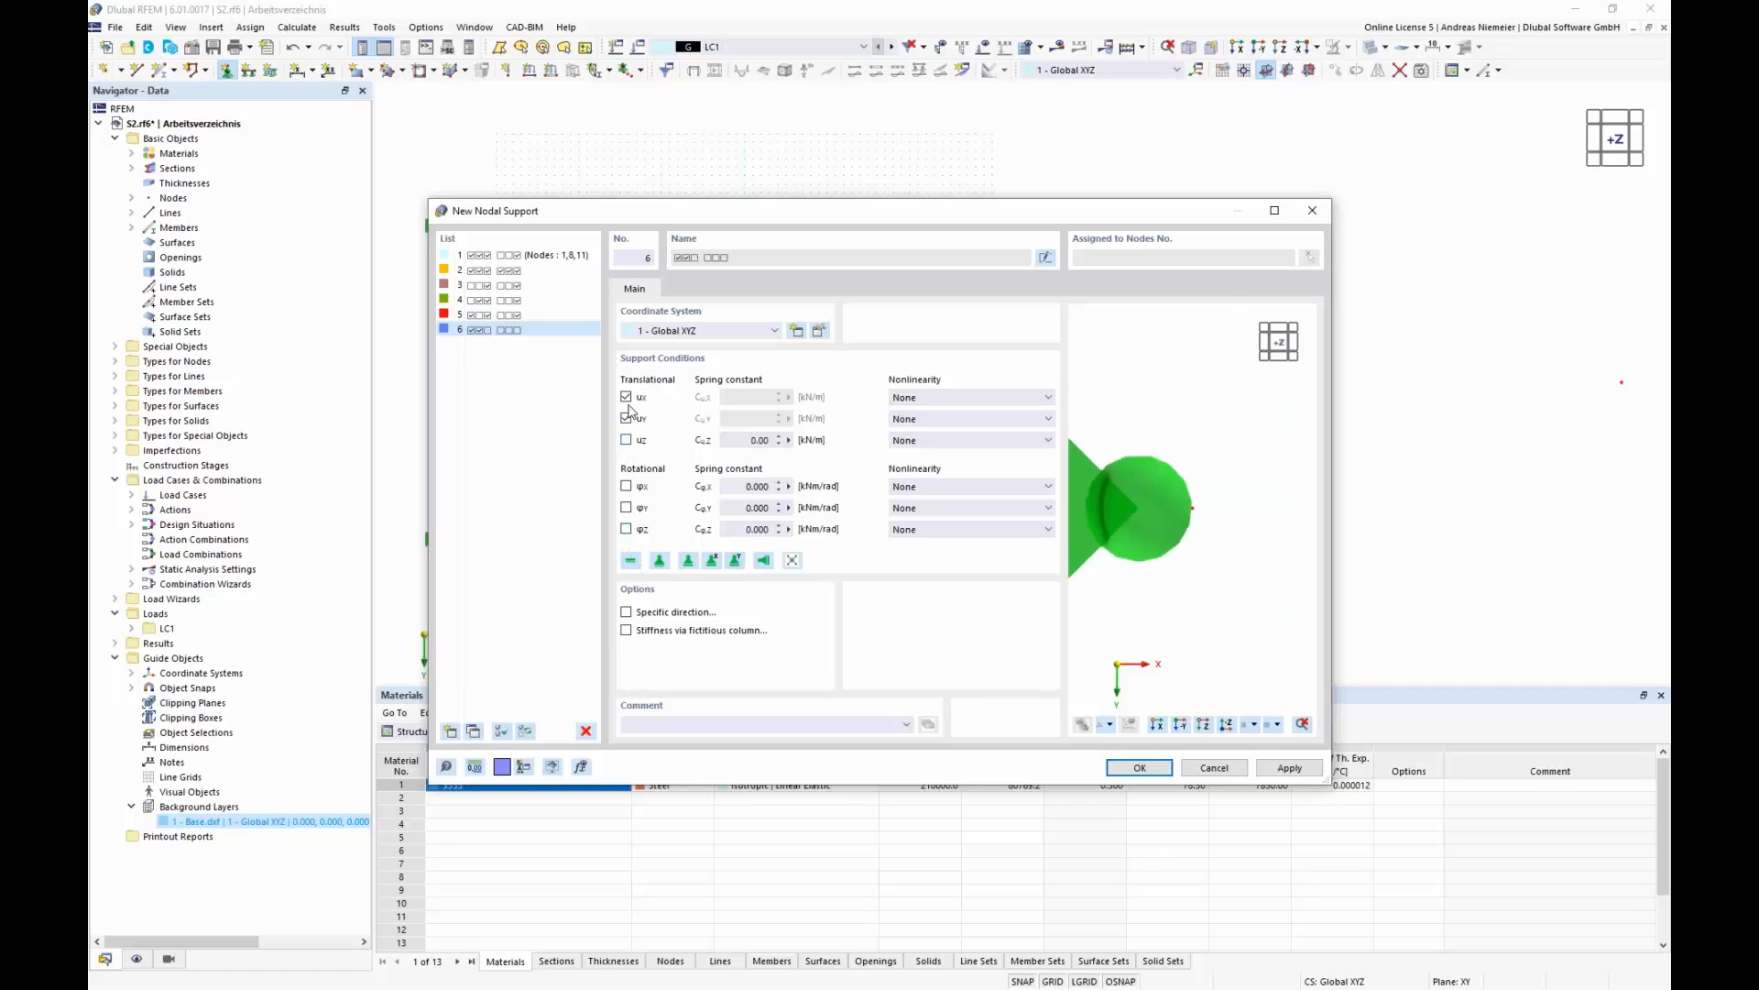
pyautogui.click(626, 397)
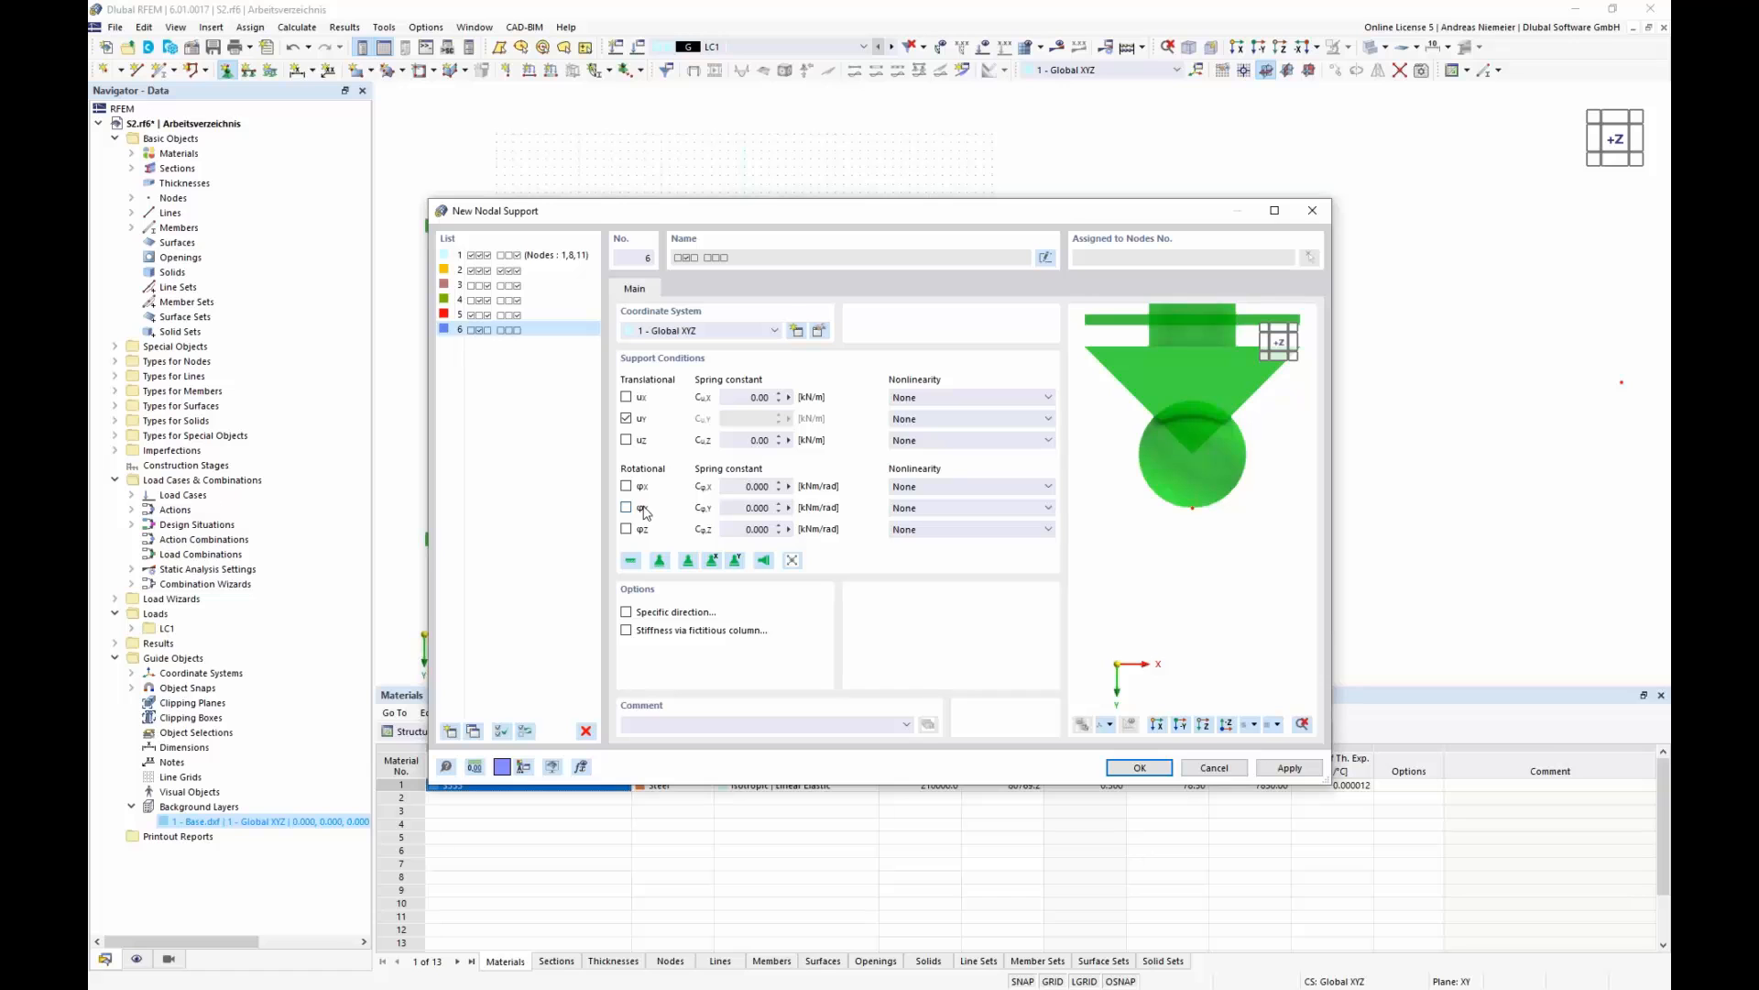
pyautogui.click(626, 612)
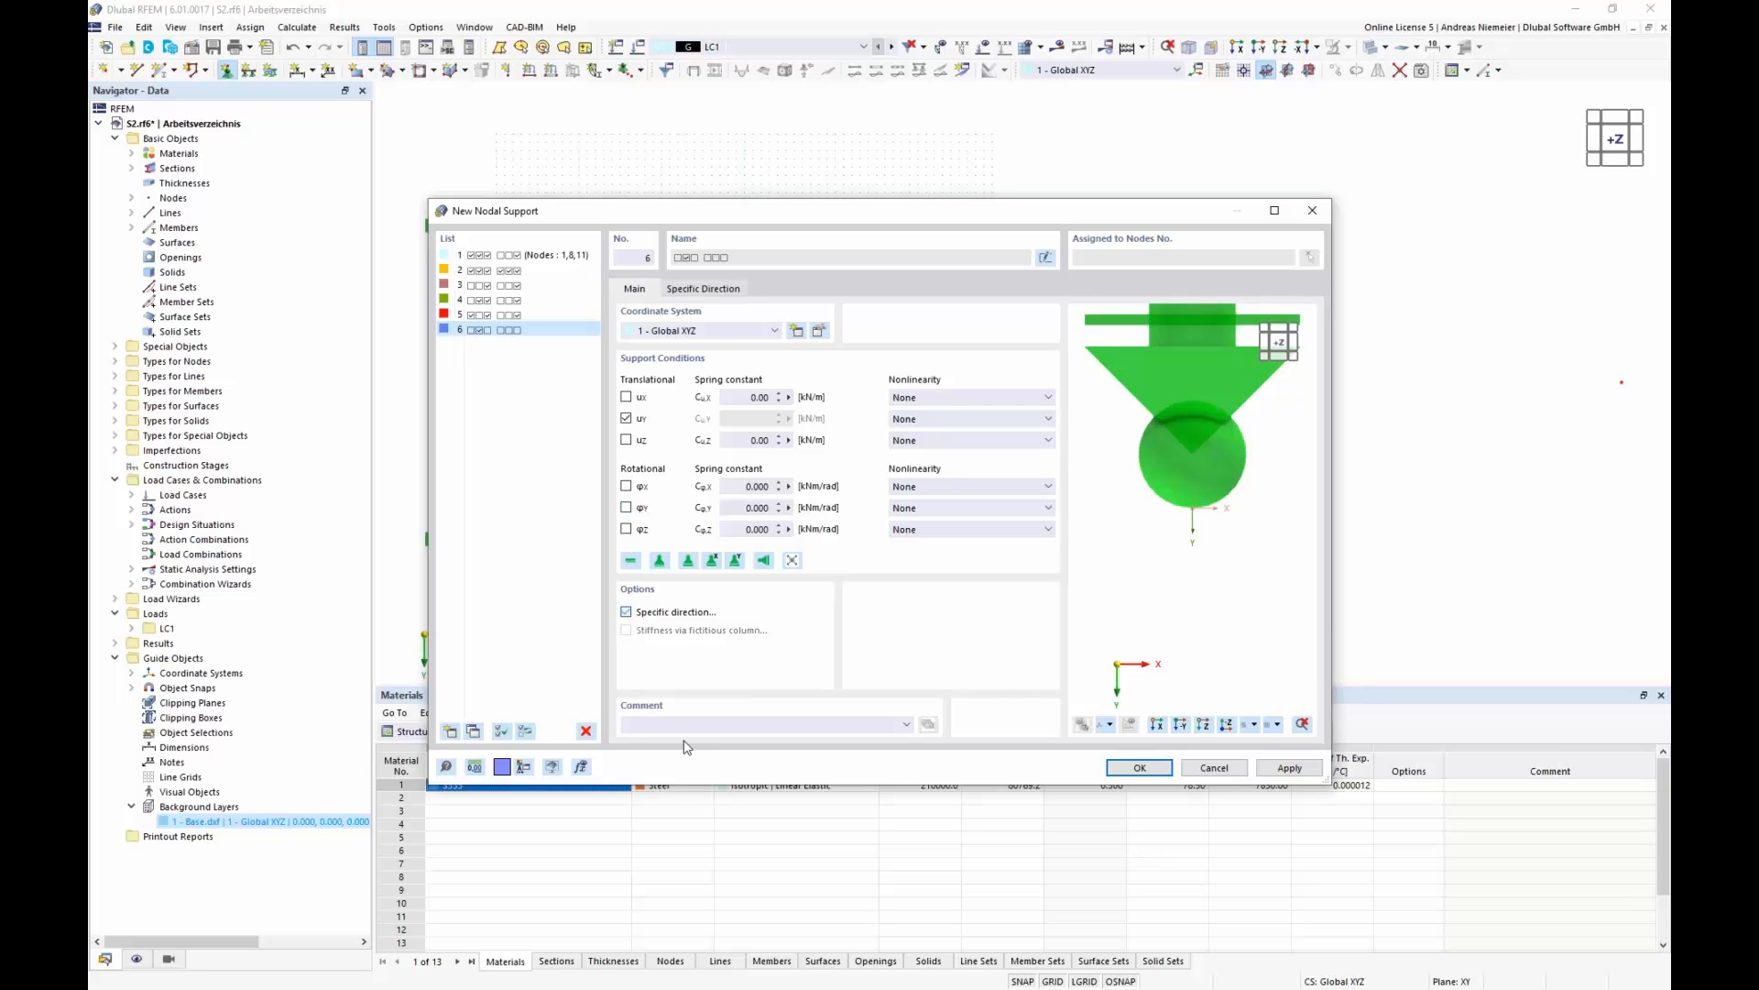
pyautogui.click(710, 290)
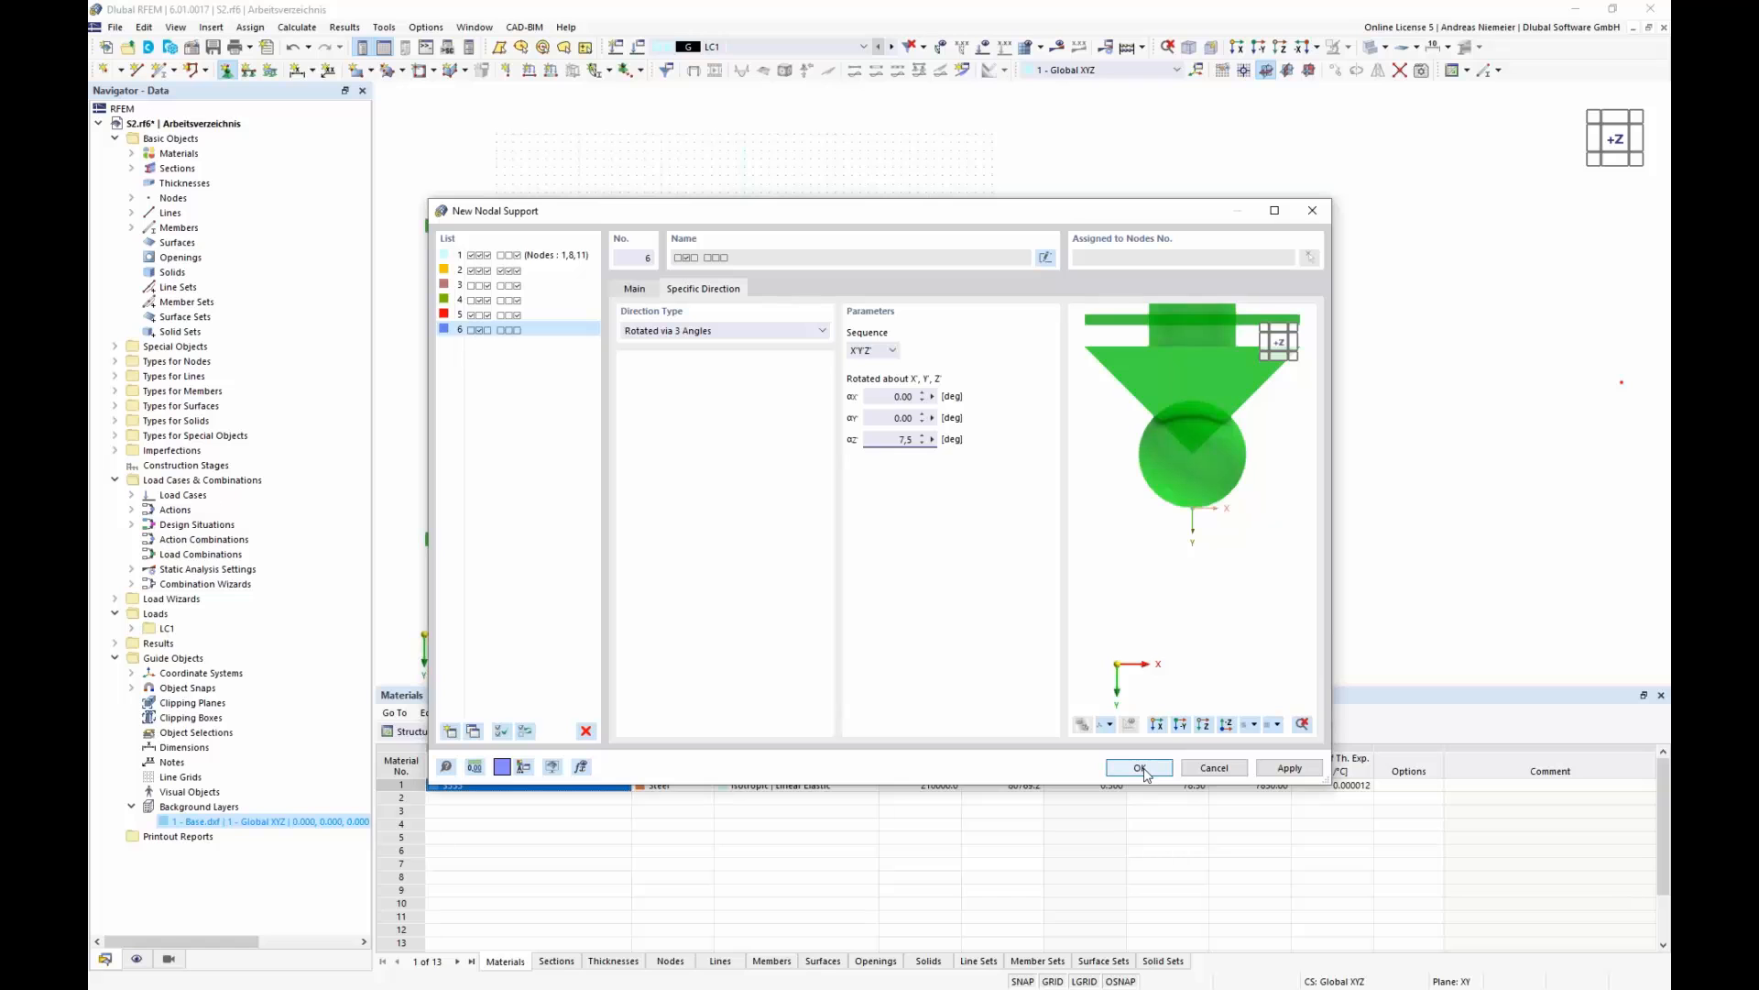
pyautogui.click(896, 418)
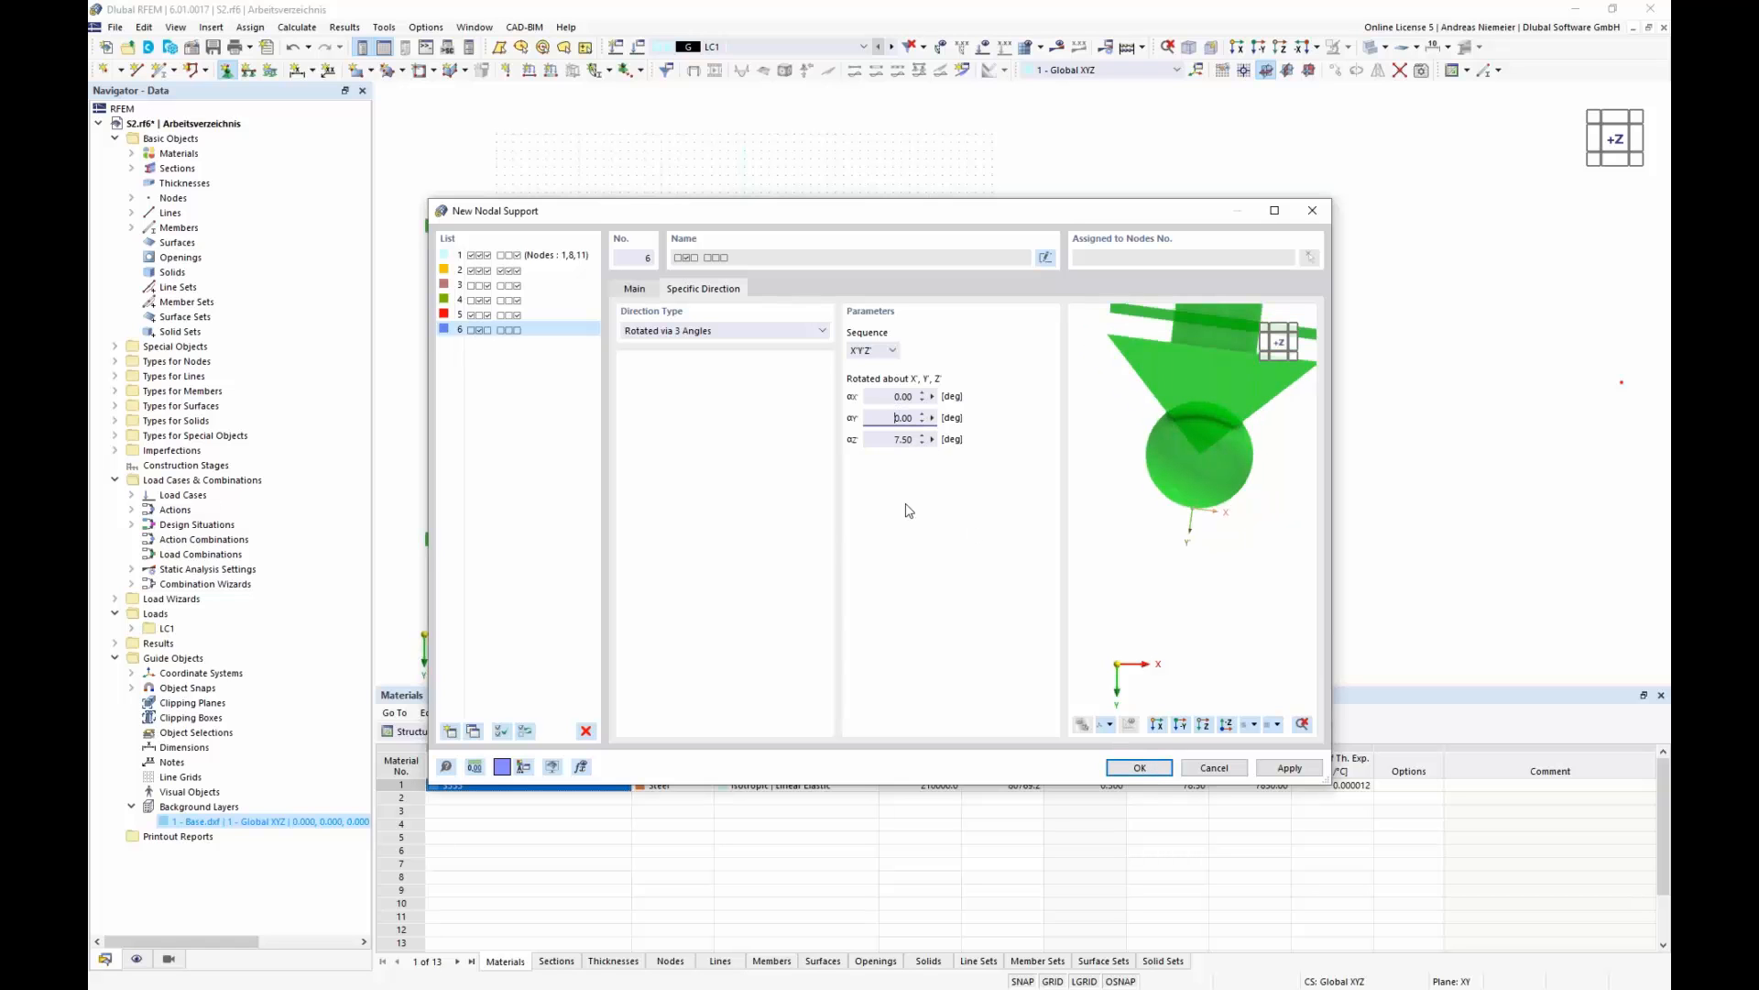
# - Copy the rotated nodal support and set the copy's rotation about Z' to -7.5 degrees
pyautogui.click(500, 336)
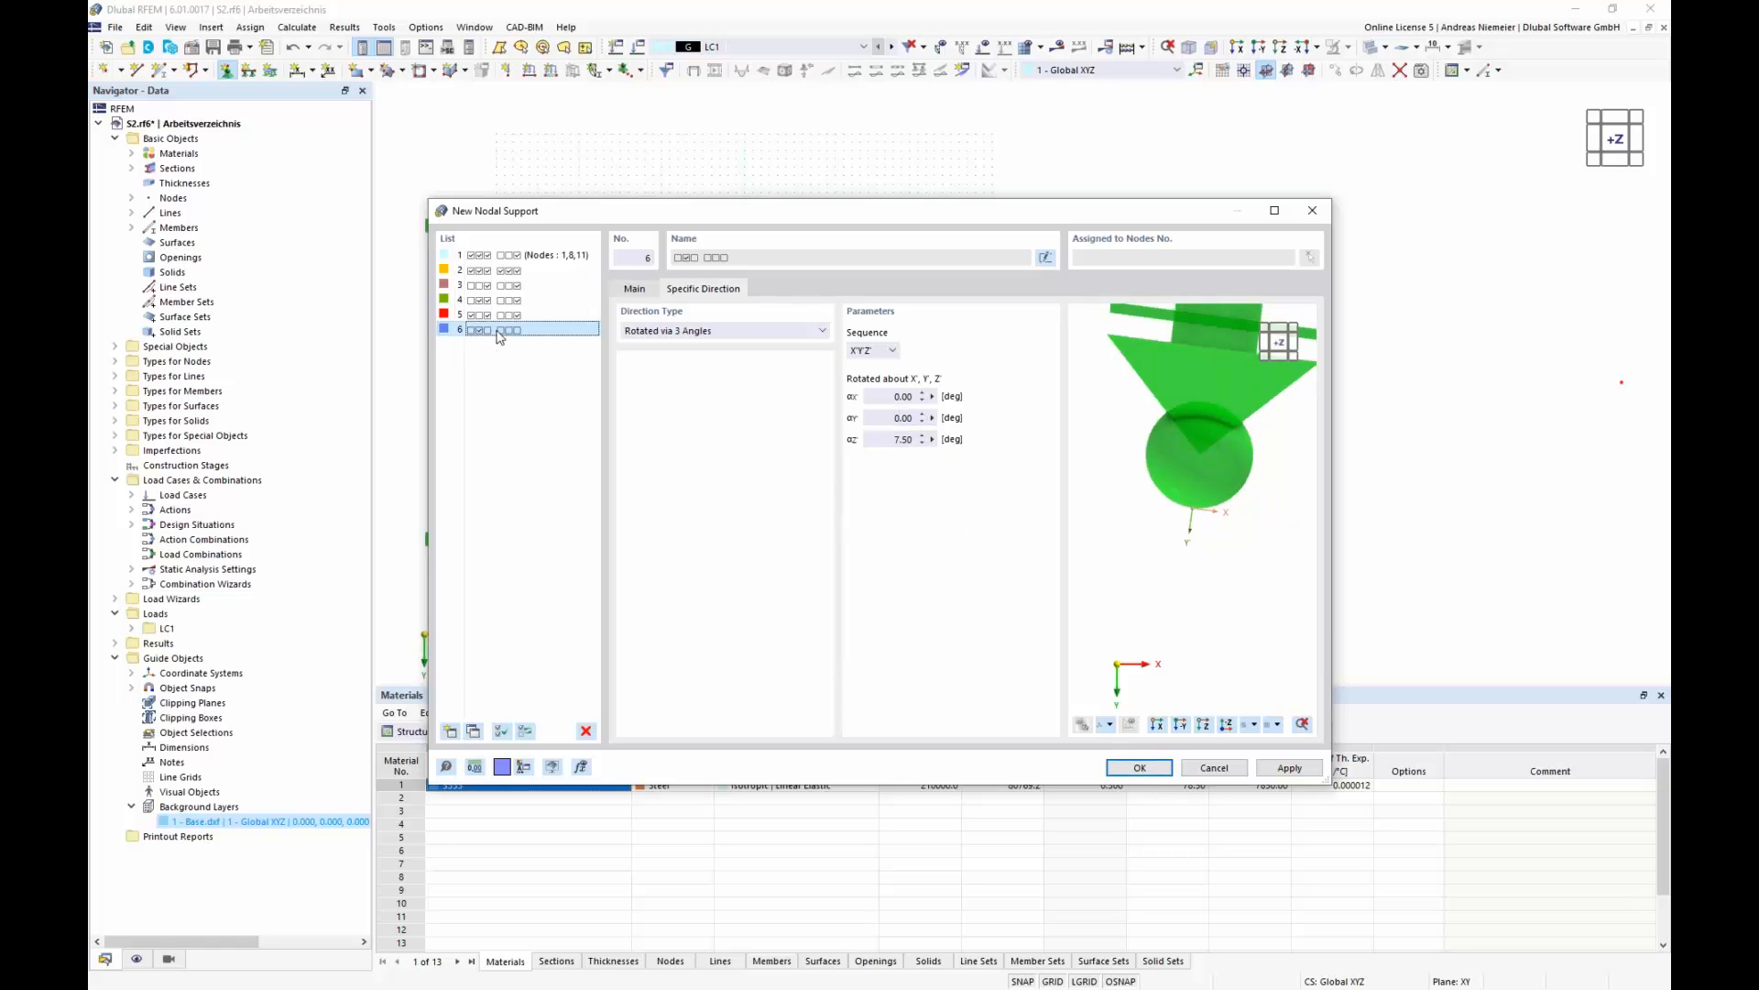
pyautogui.click(473, 732)
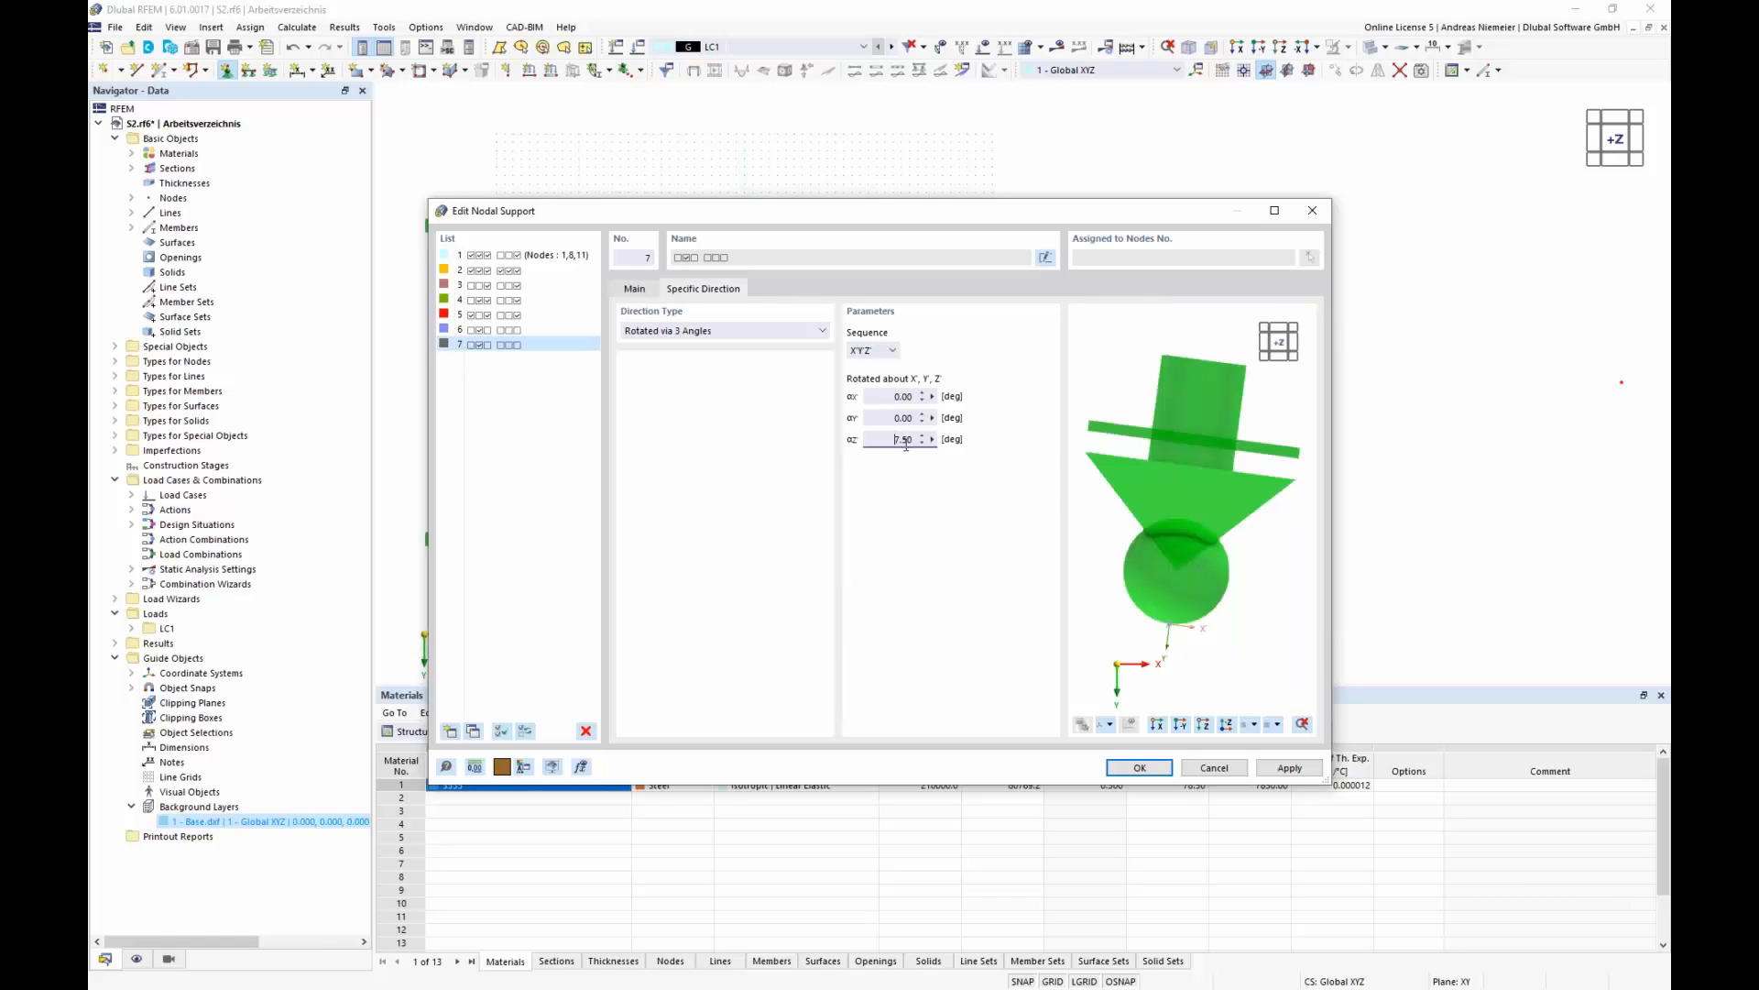
pyautogui.click(897, 417)
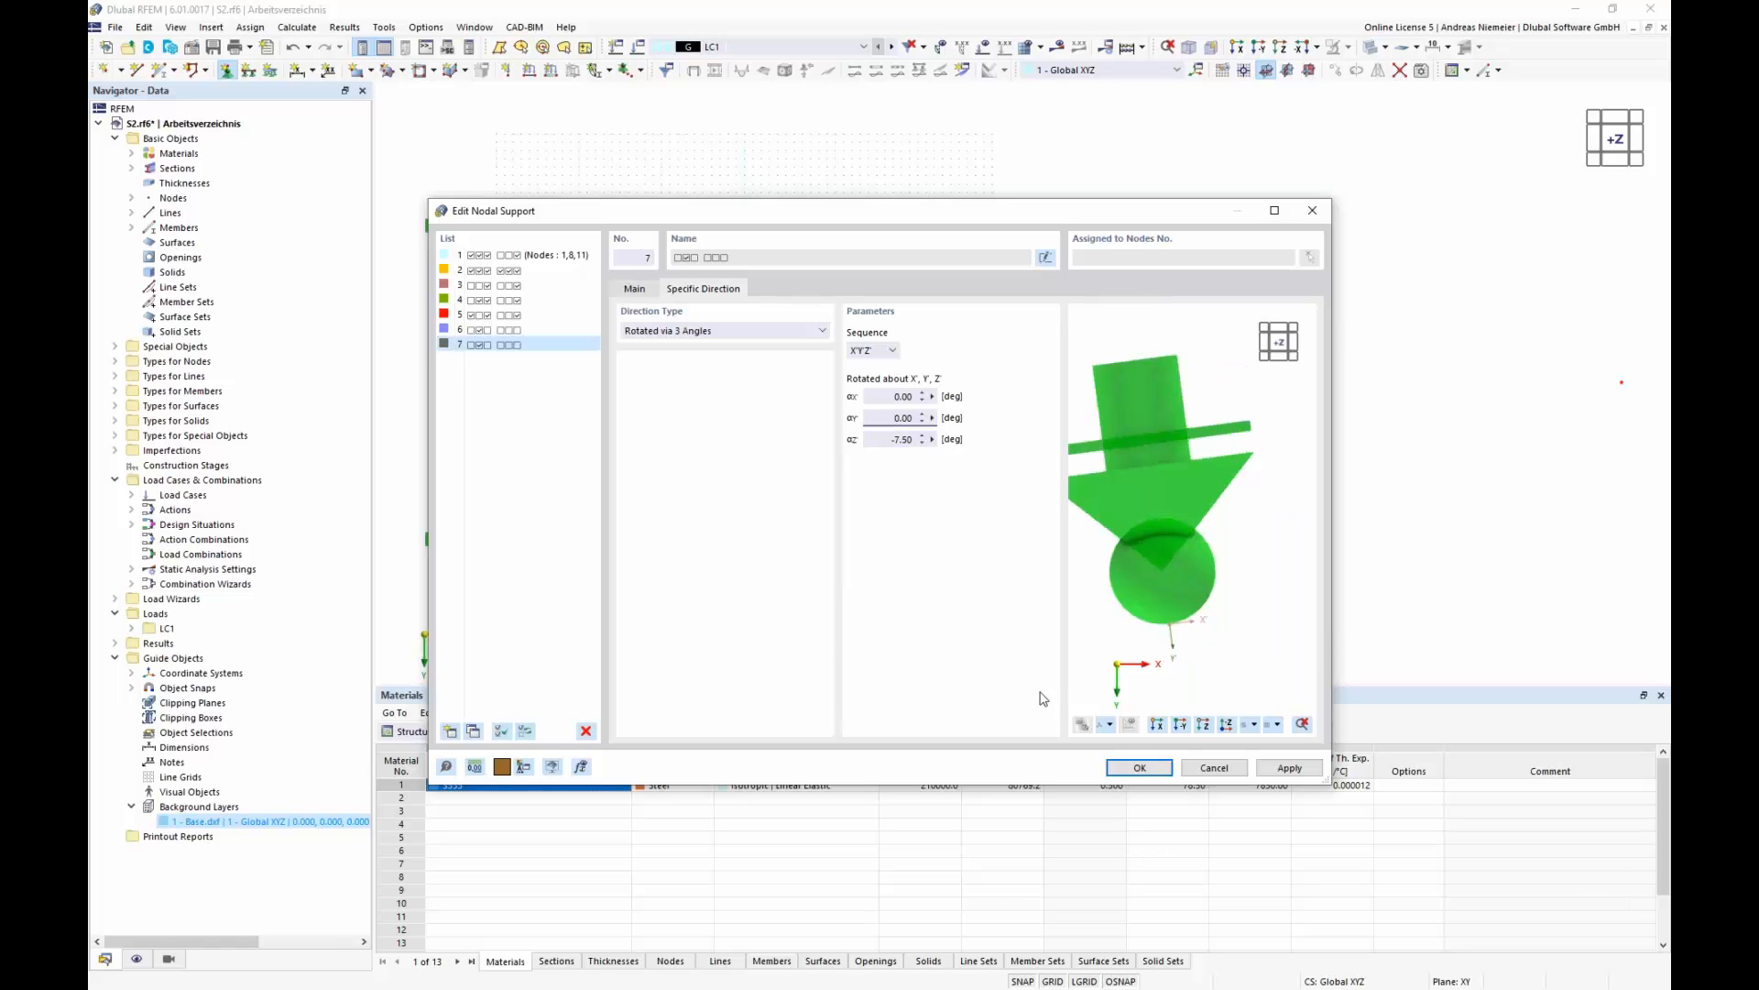
# - Assign the 7.5 degree support to the canopy tip node on the negative Y side and the -7.5 degree support to the opposite tip node
pyautogui.click(548, 332)
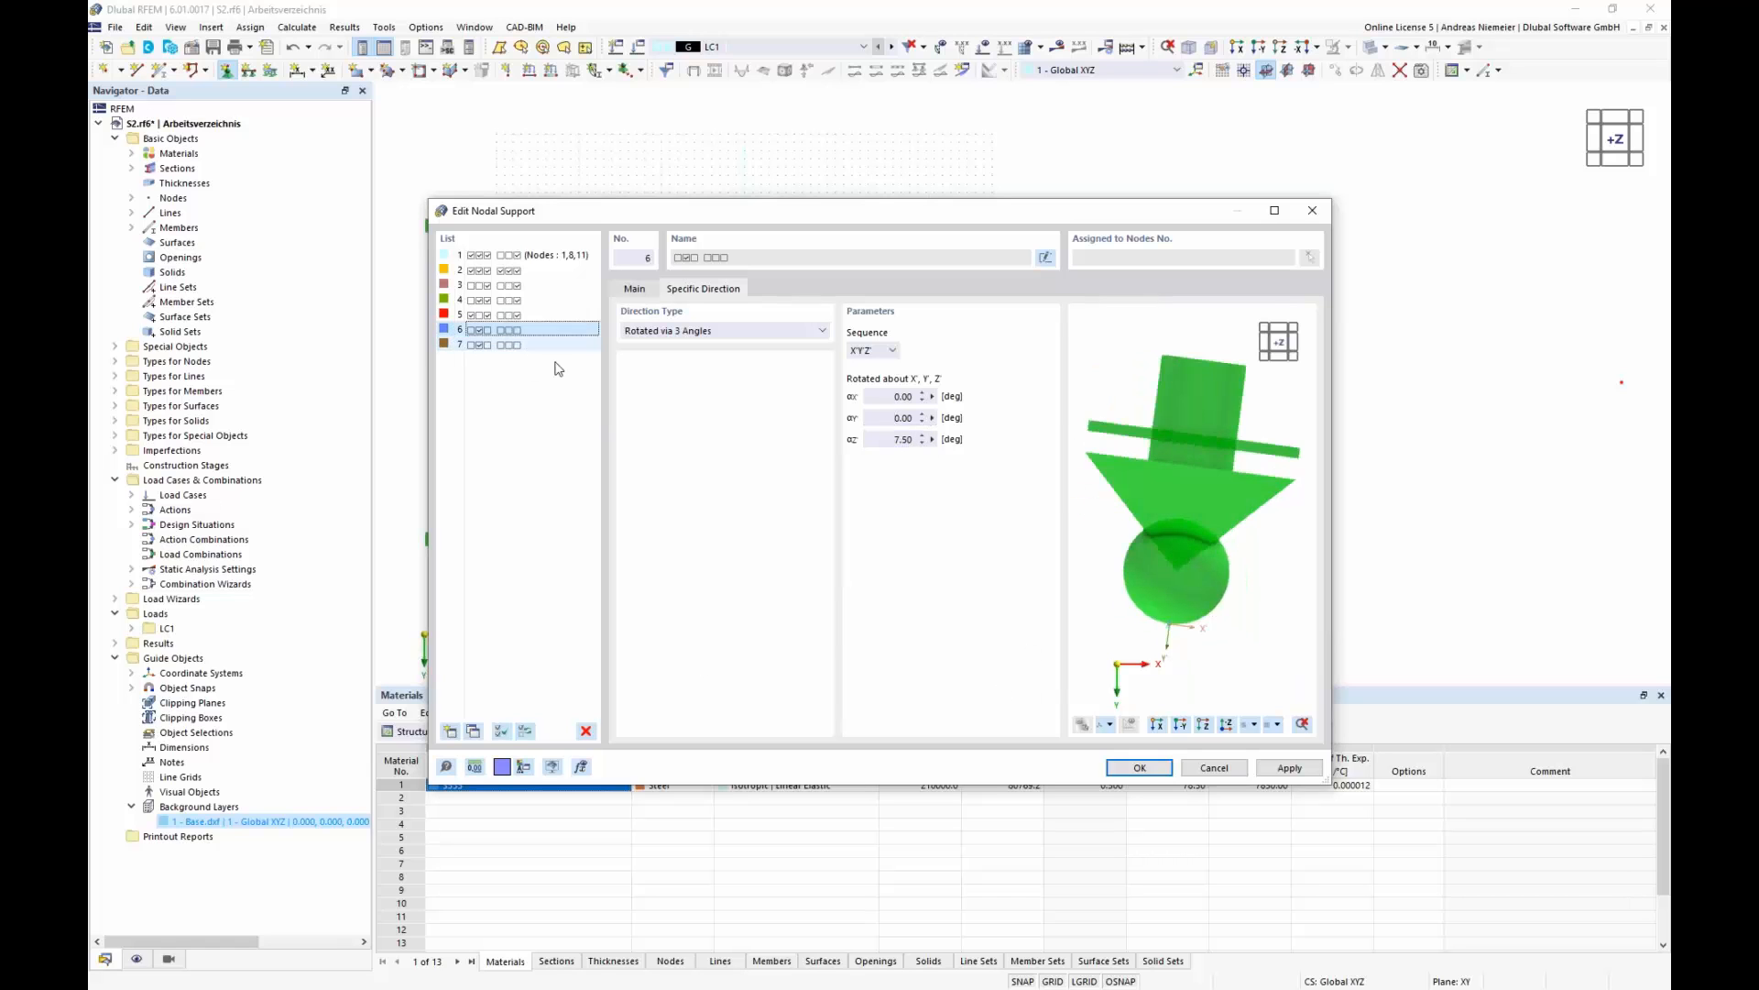
pyautogui.click(1159, 769)
pyautogui.click(971, 656)
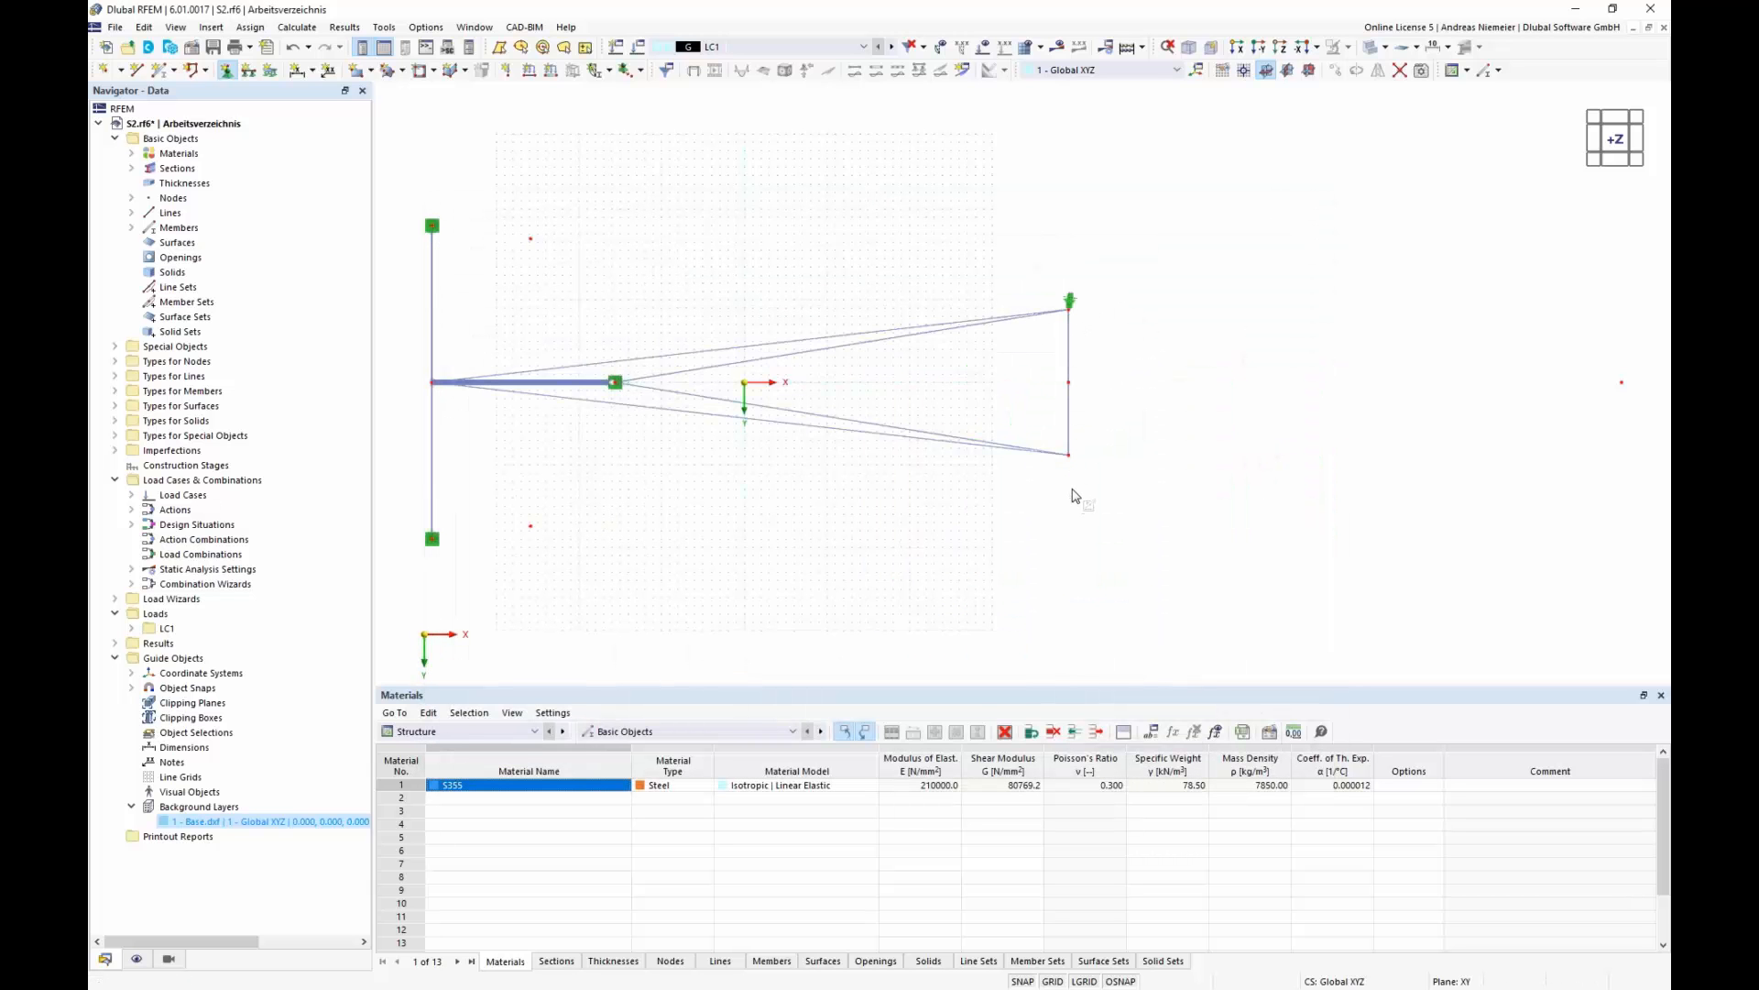
pyautogui.click(226, 70)
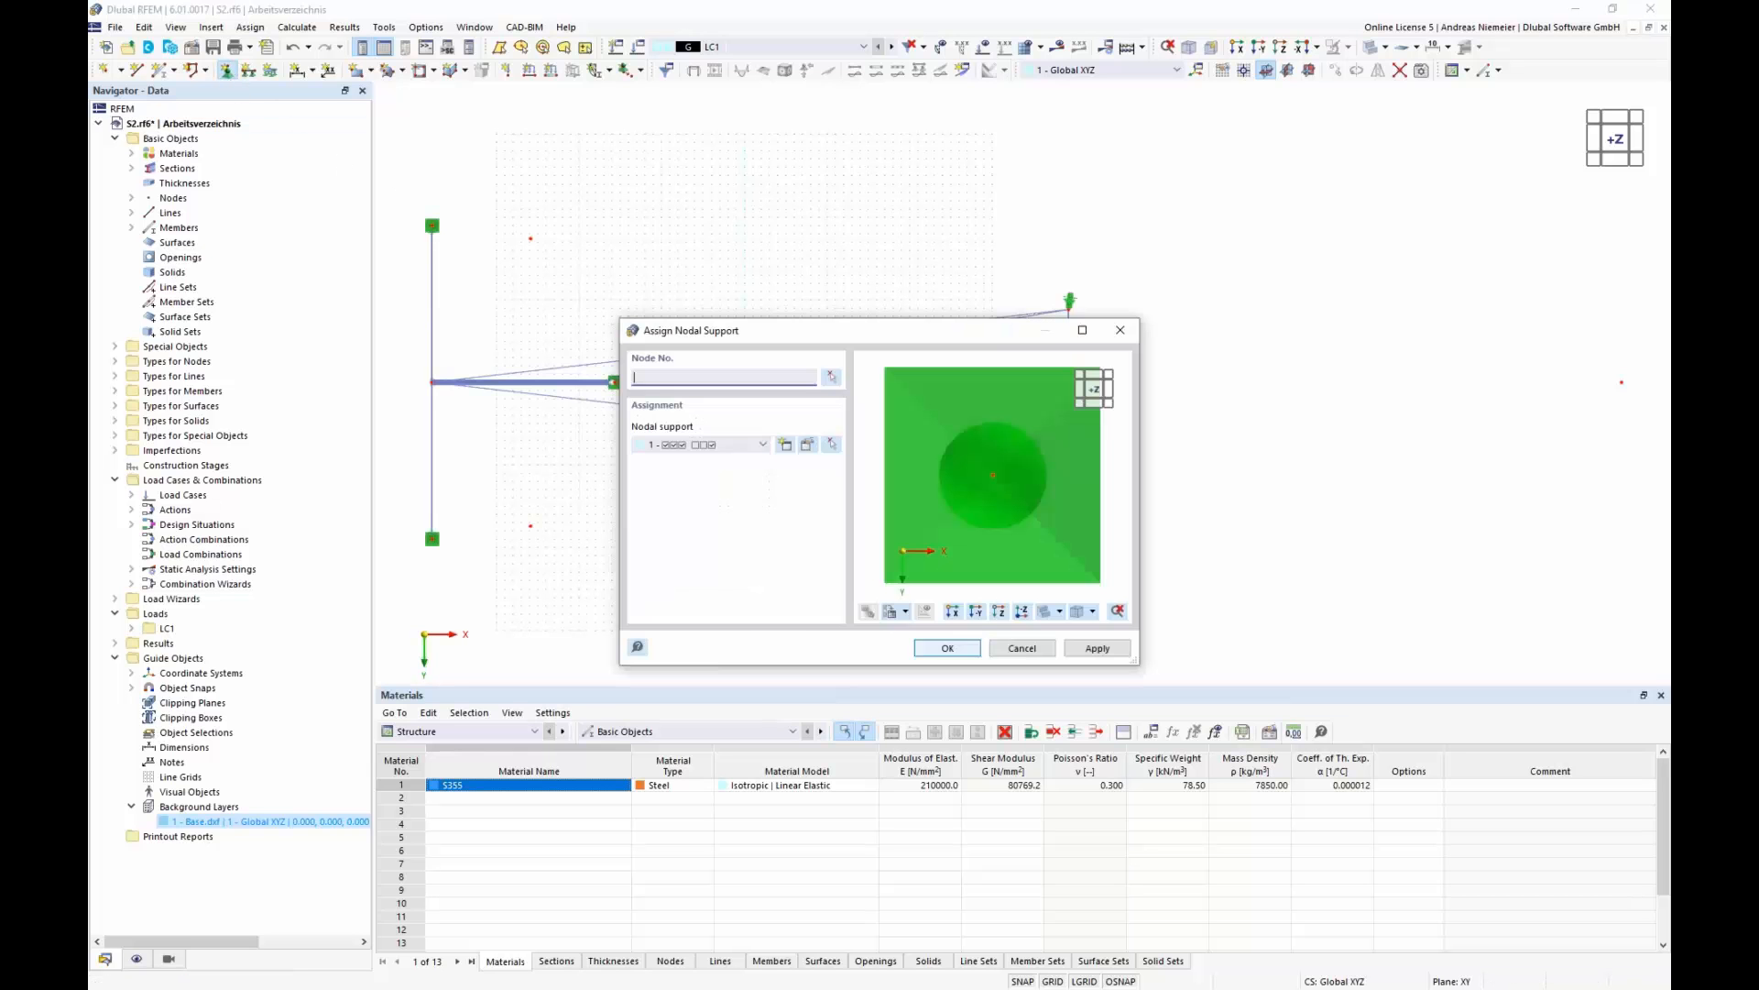
pyautogui.click(695, 445)
pyautogui.click(683, 539)
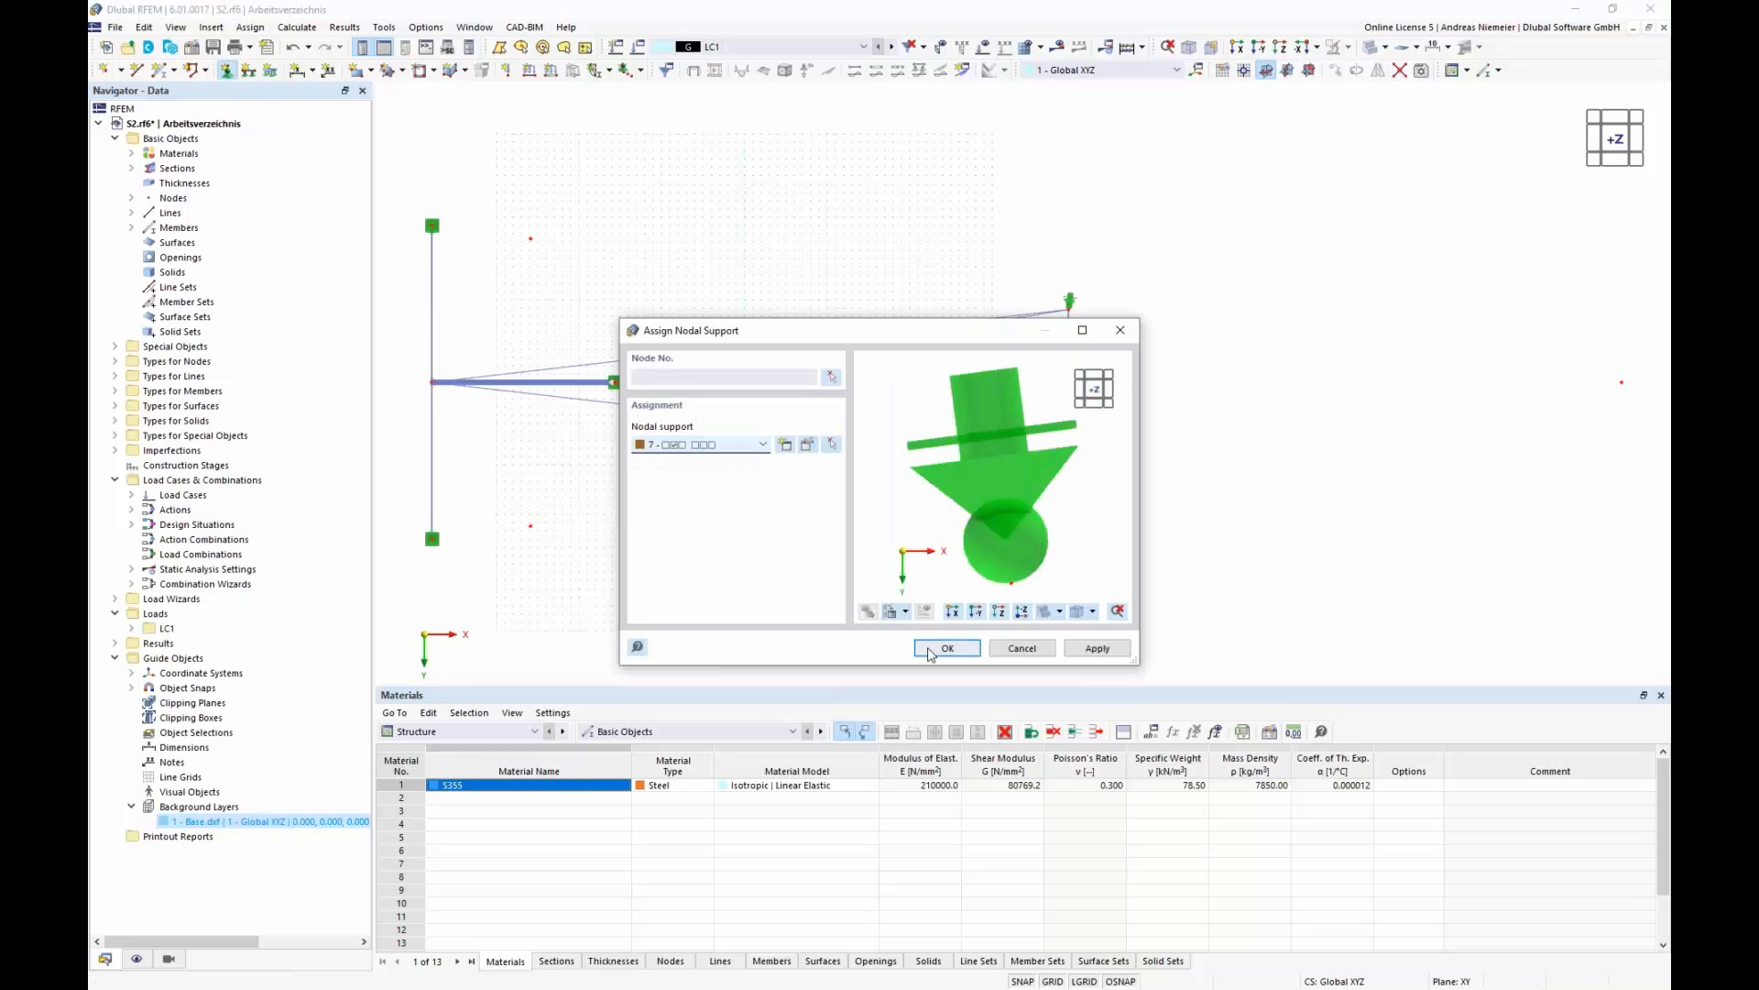
pyautogui.click(947, 648)
pyautogui.click(1069, 449)
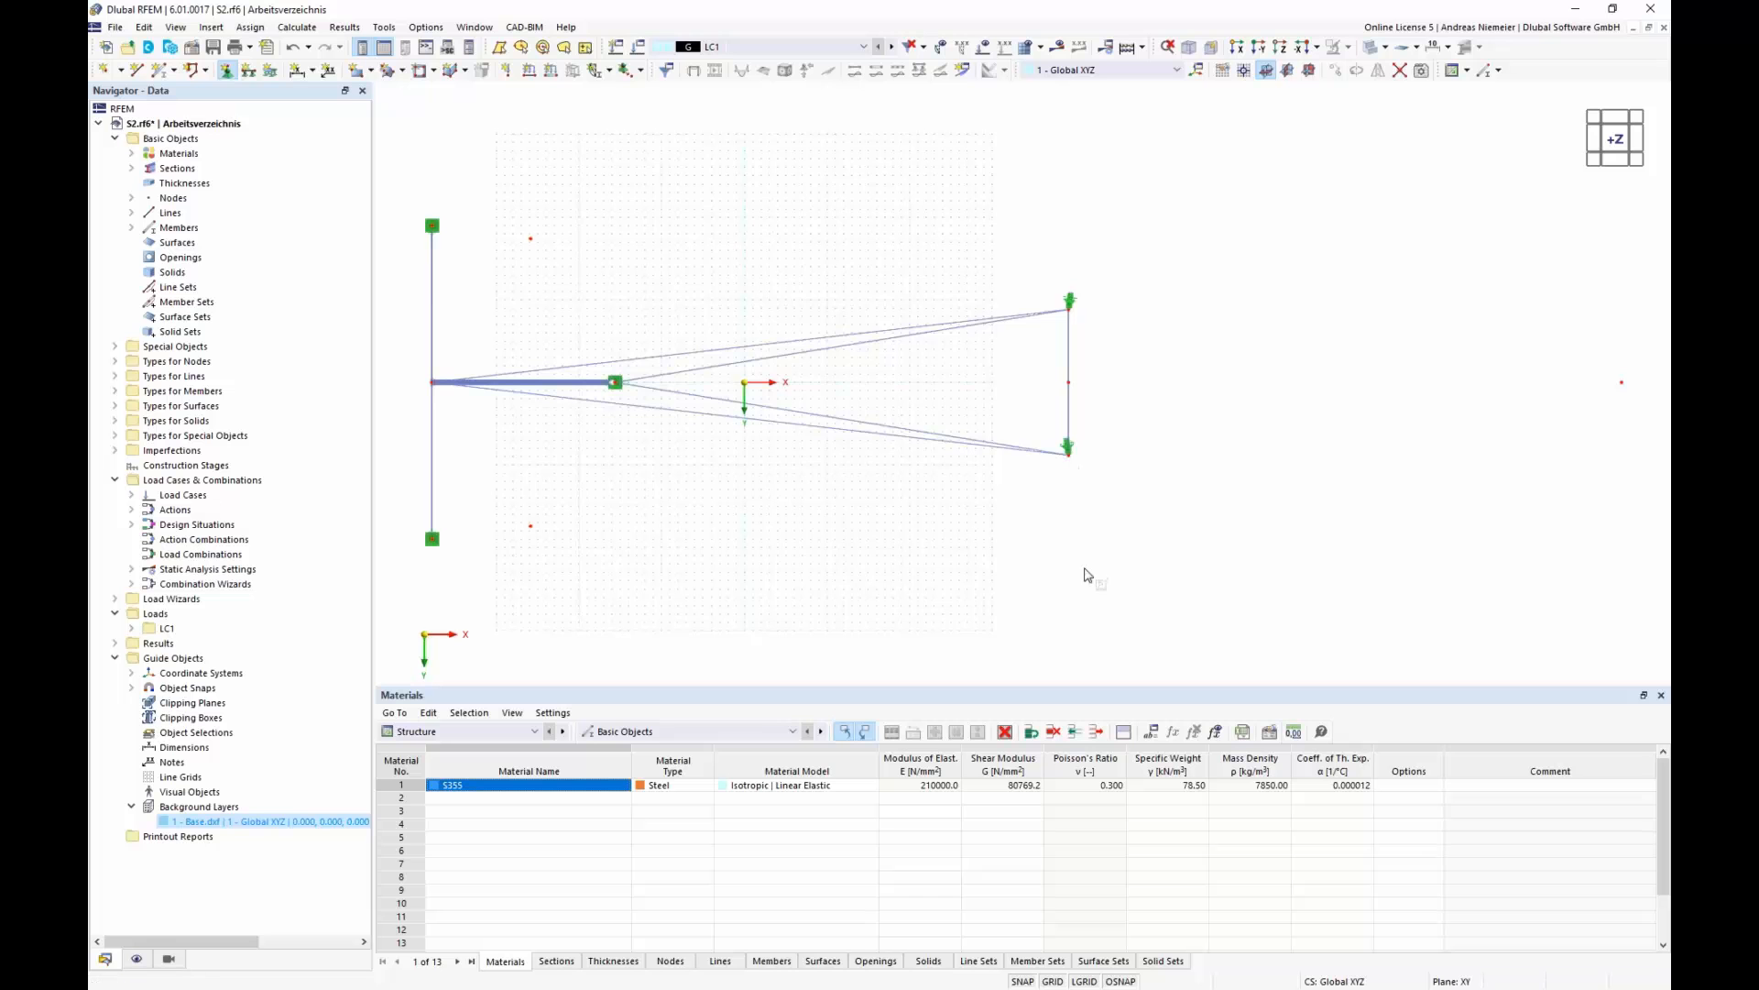
pyautogui.press('Escape')
# - Name load case LC1 G and add load case LC2 named P
pyautogui.click(1195, 71)
pyautogui.keyDown('ctrl'); pyautogui.moveTo(965, 486); pyautogui.dragTo(1004, 500, button='middle'); pyautogui.keyUp('ctrl')
pyautogui.scroll(-1, 966, 521)
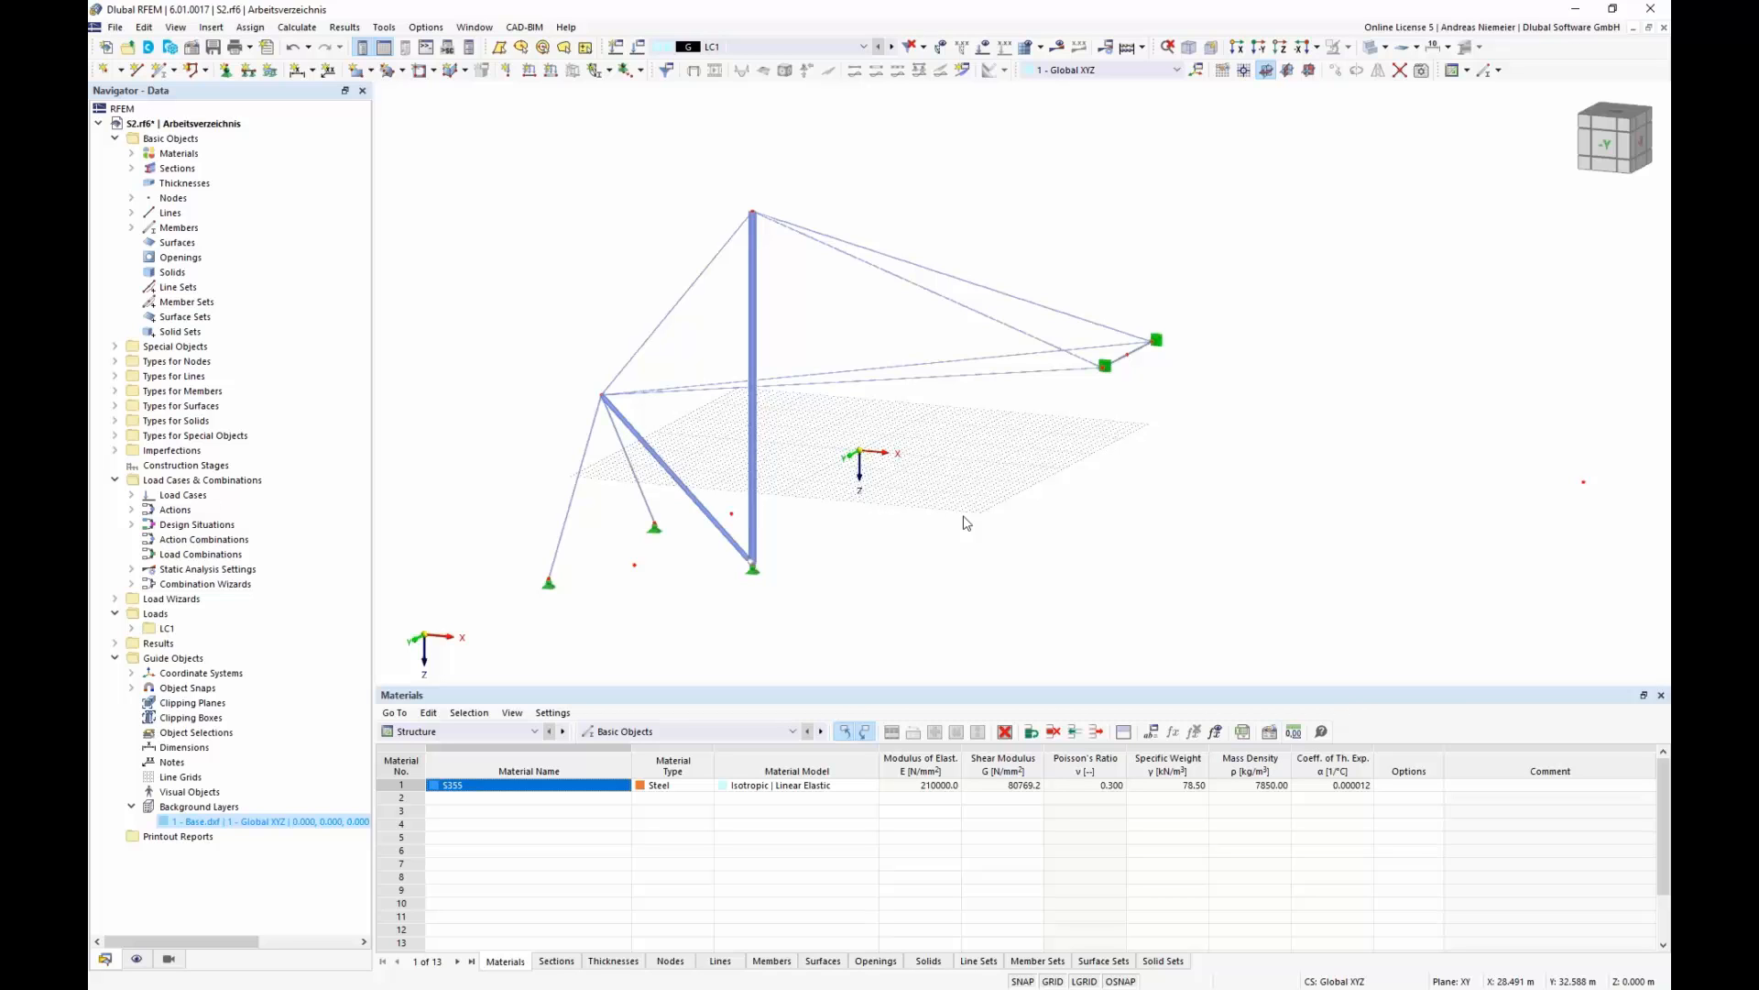
pyautogui.click(484, 731)
pyautogui.click(456, 772)
pyautogui.click(486, 843)
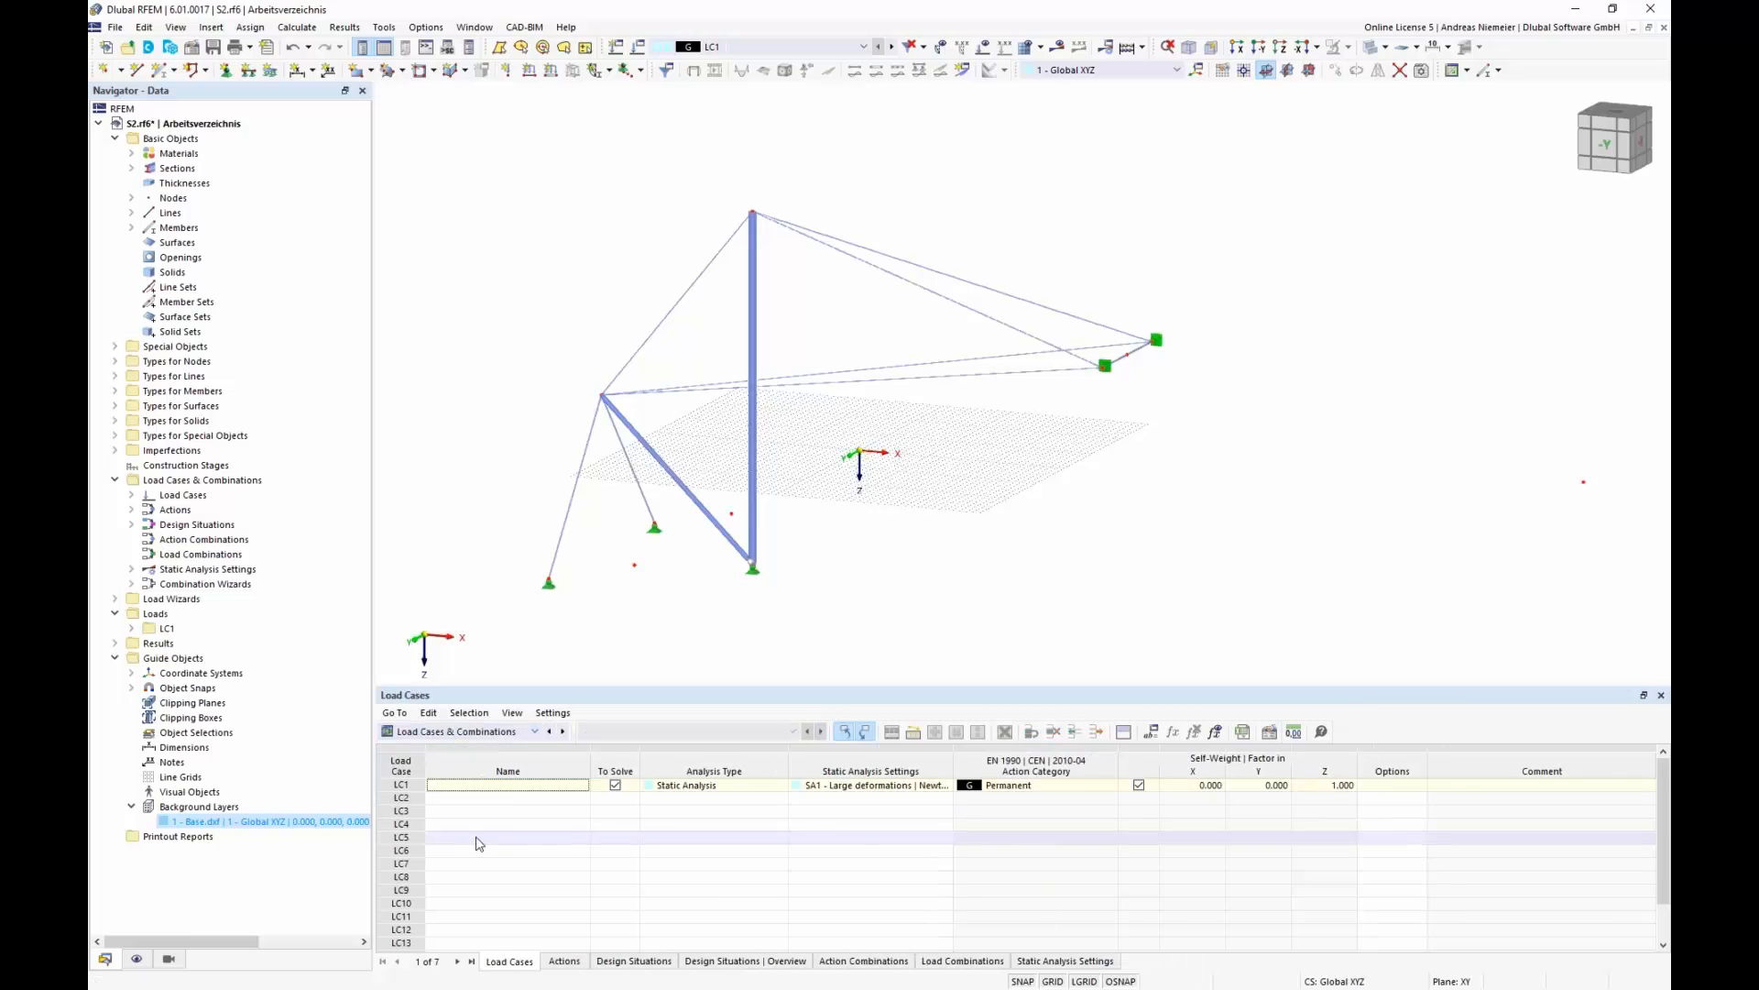
pyautogui.click(481, 787)
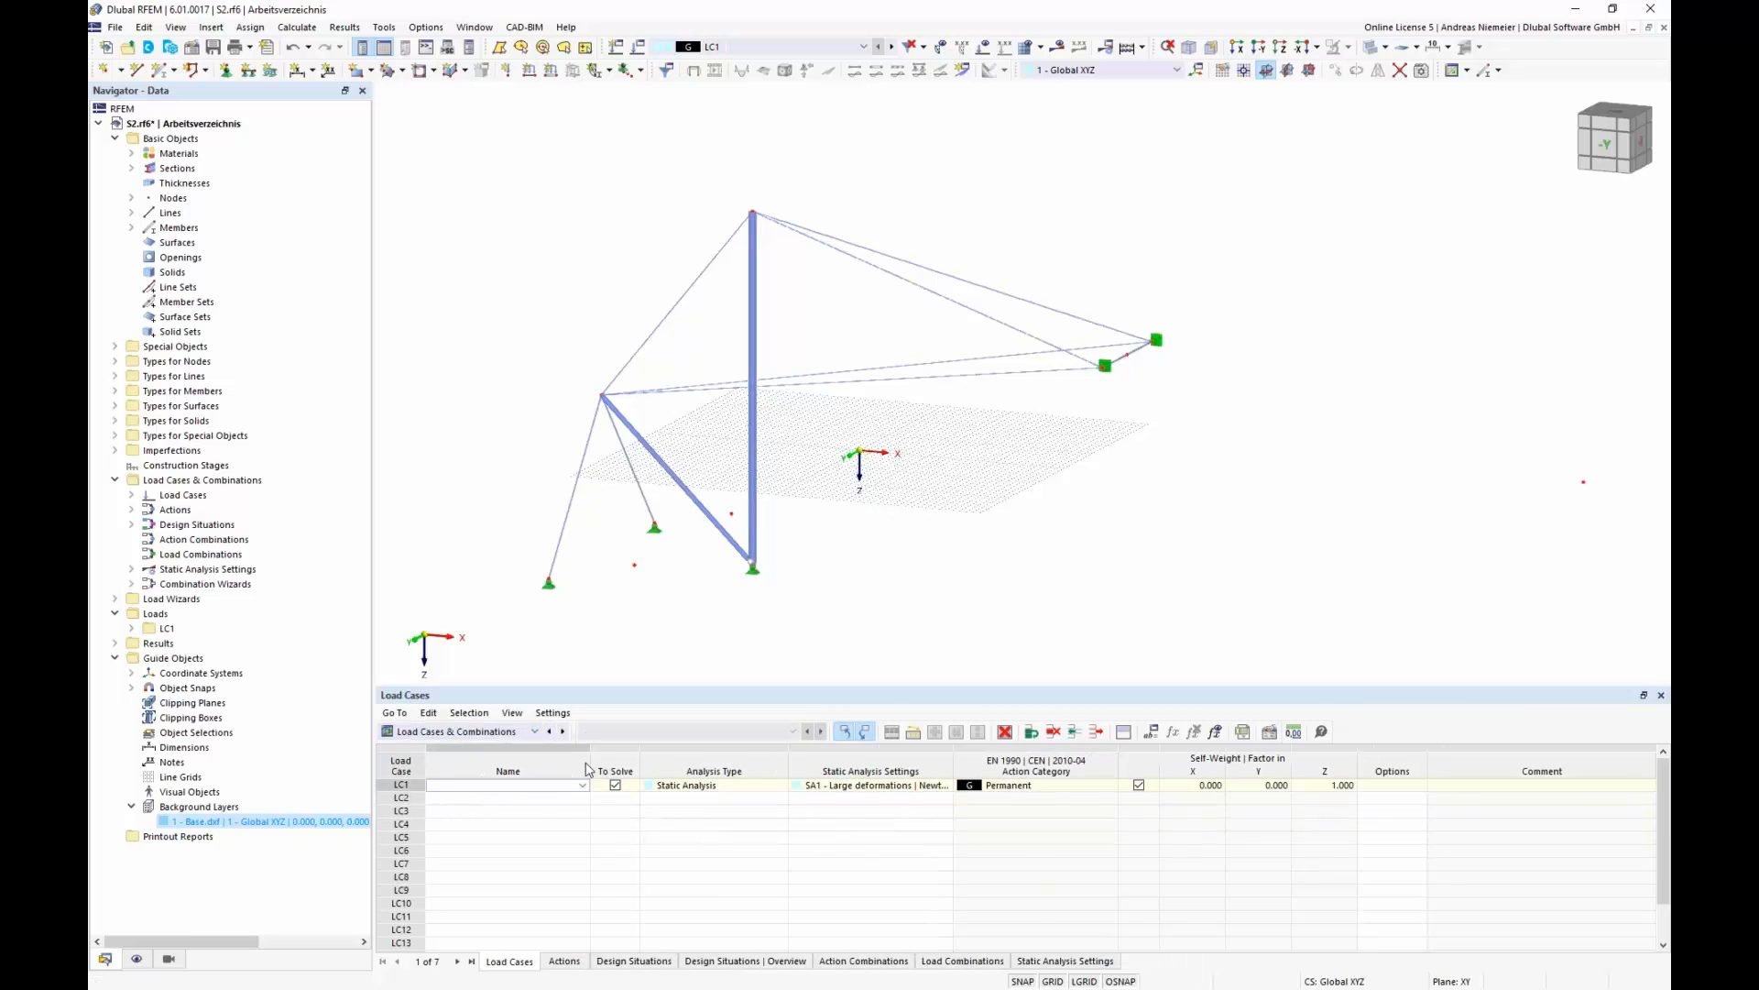
pyautogui.press('Return')
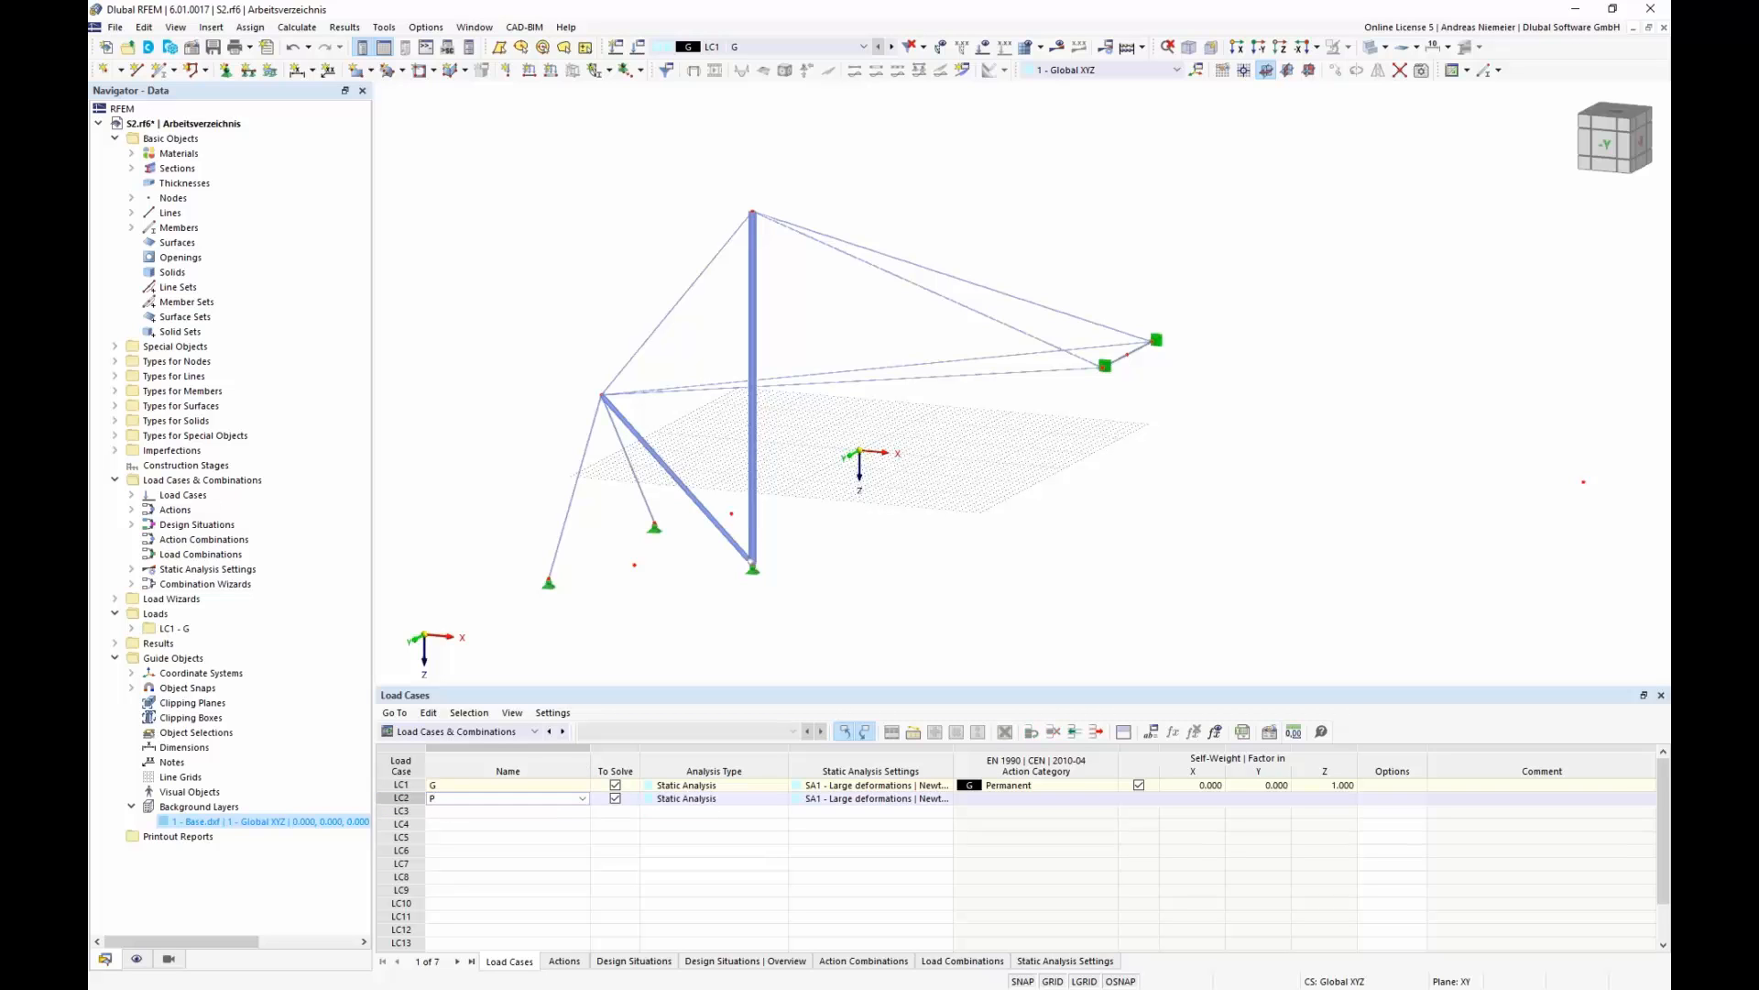
# - Set the action category of load case LC2 to Prestress
pyautogui.click(1100, 798)
pyautogui.click(1112, 798)
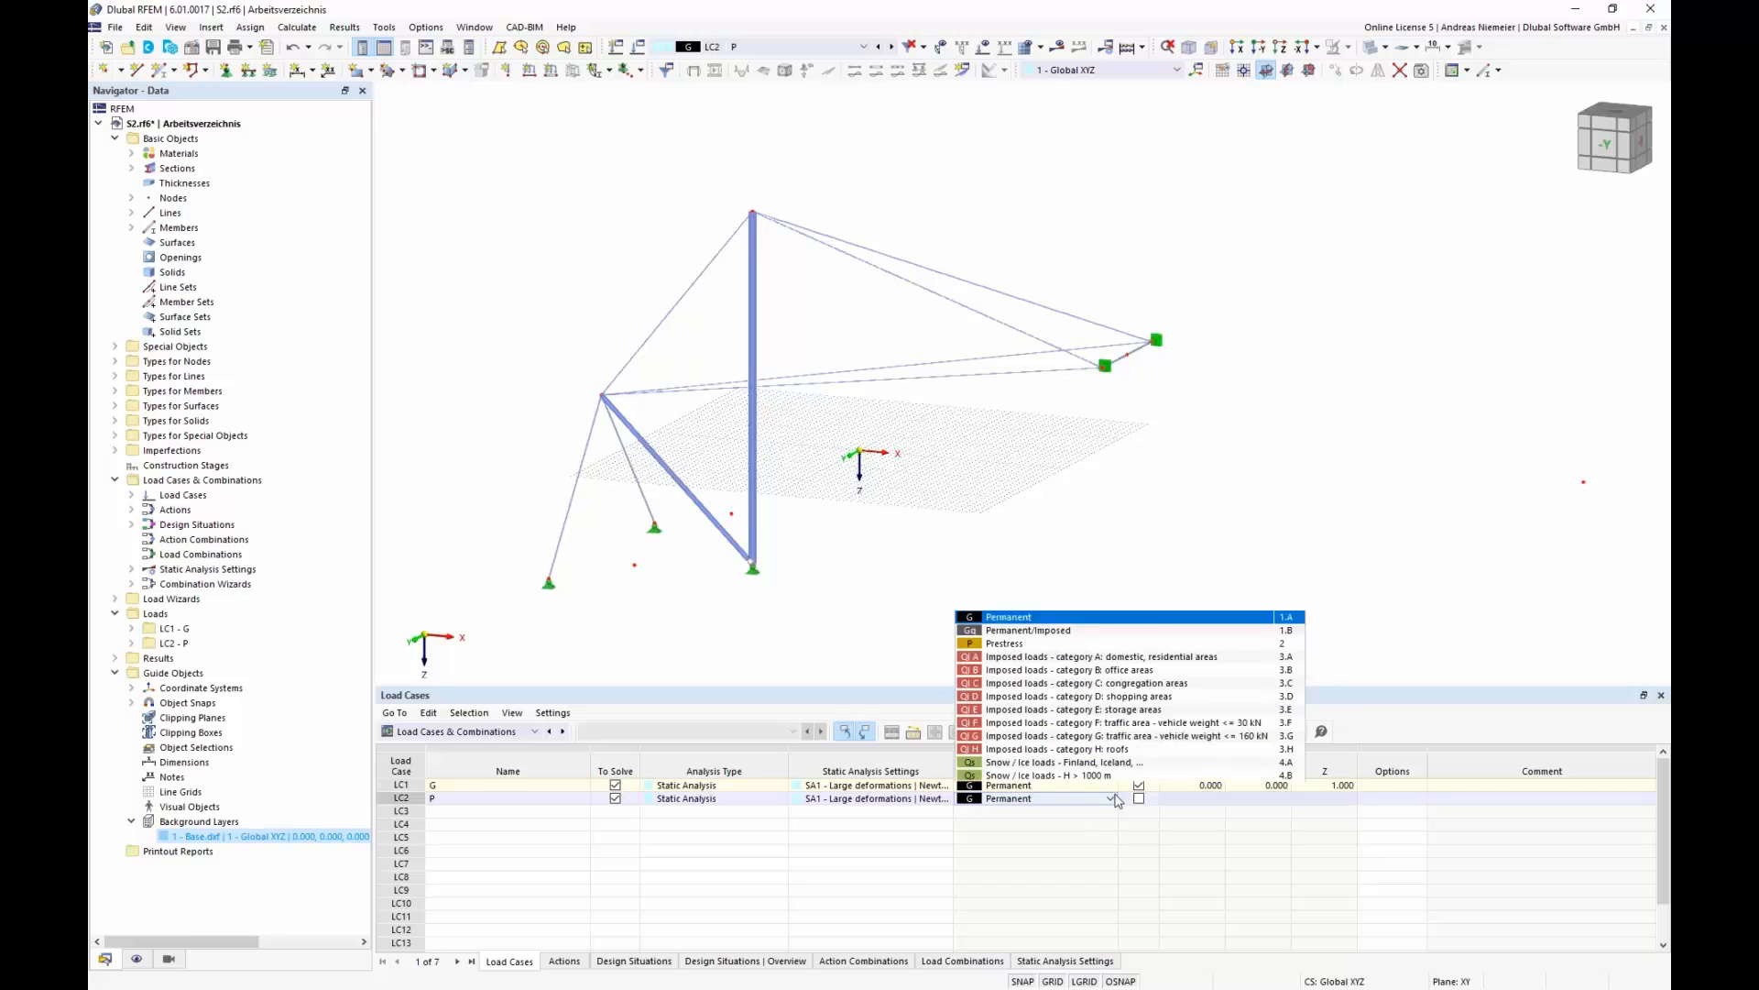
pyautogui.click(1060, 576)
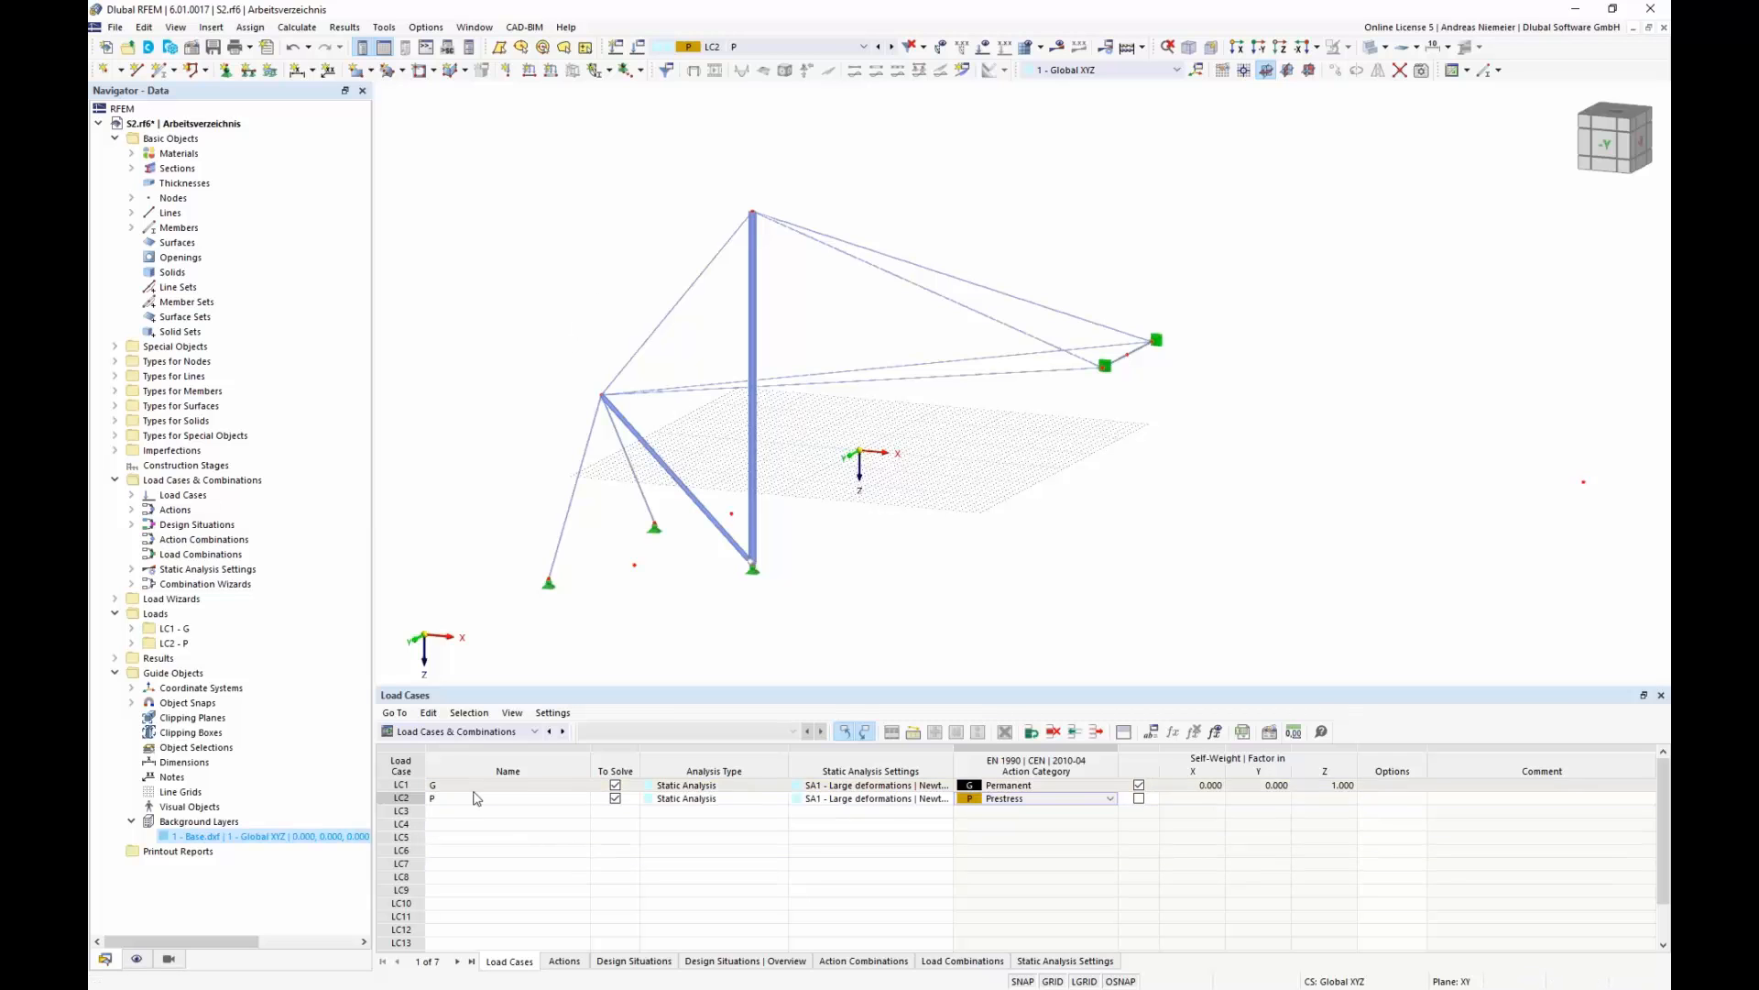
# - Start a new member load in load case LC2 - P with the load type Form-Finding
pyautogui.click(551, 71)
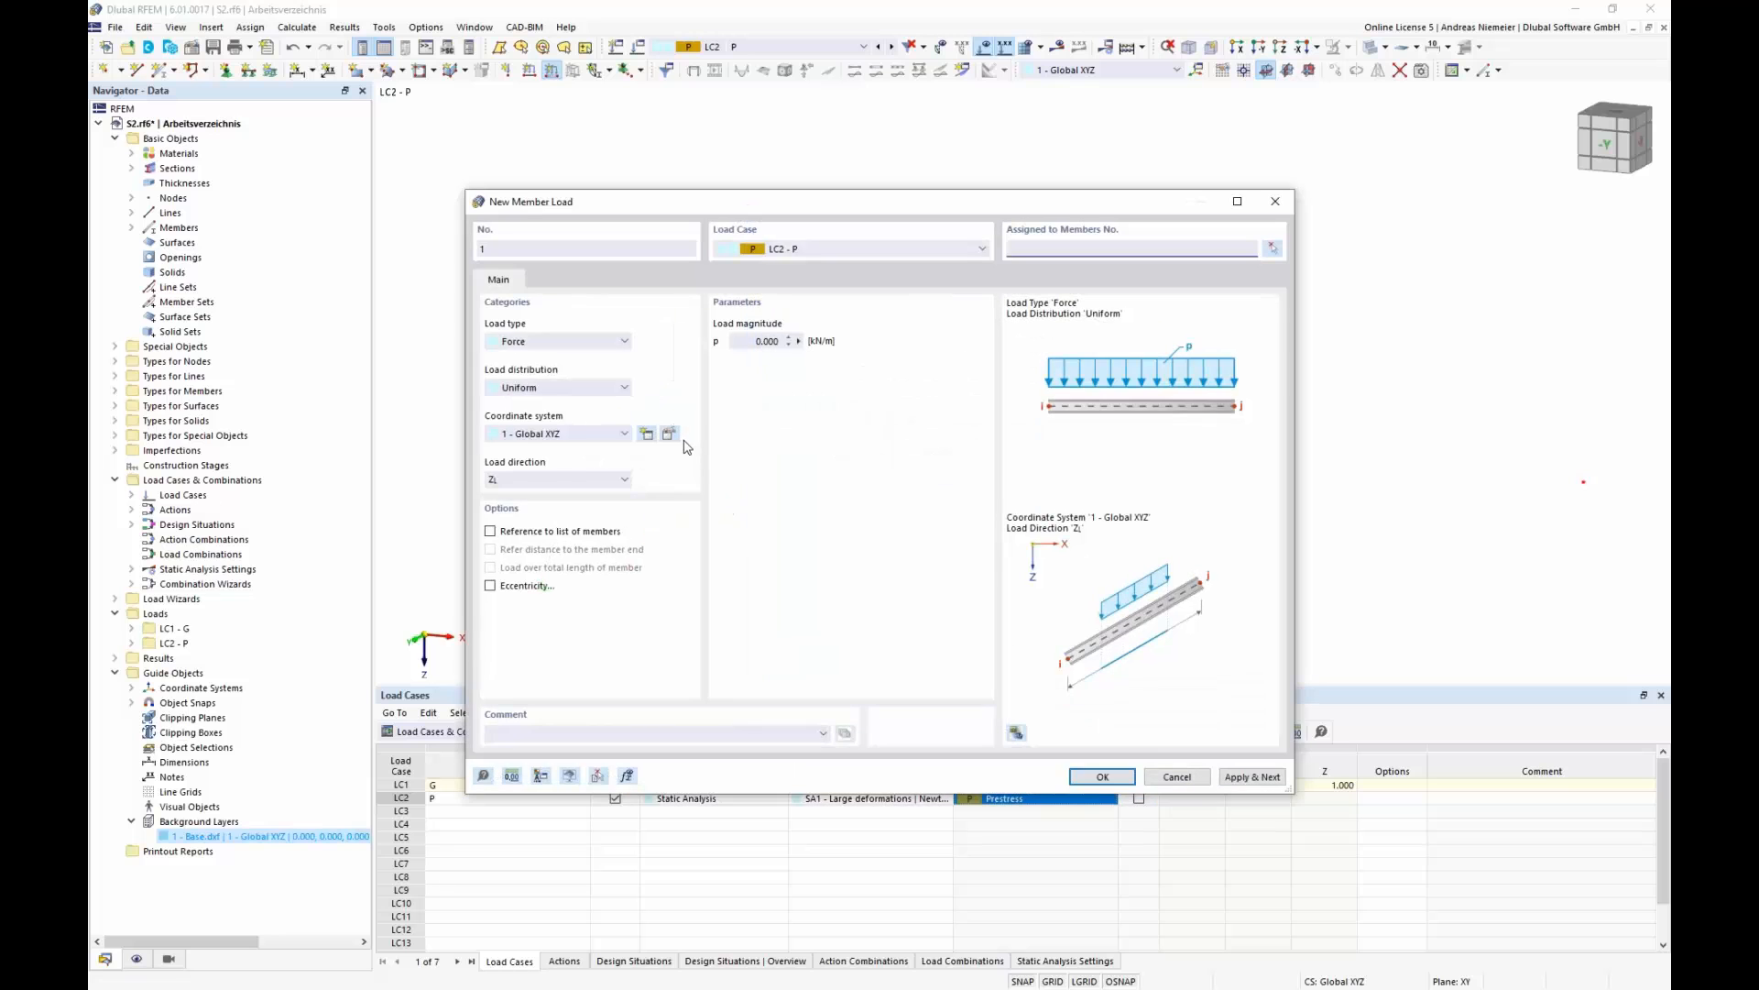
pyautogui.click(561, 342)
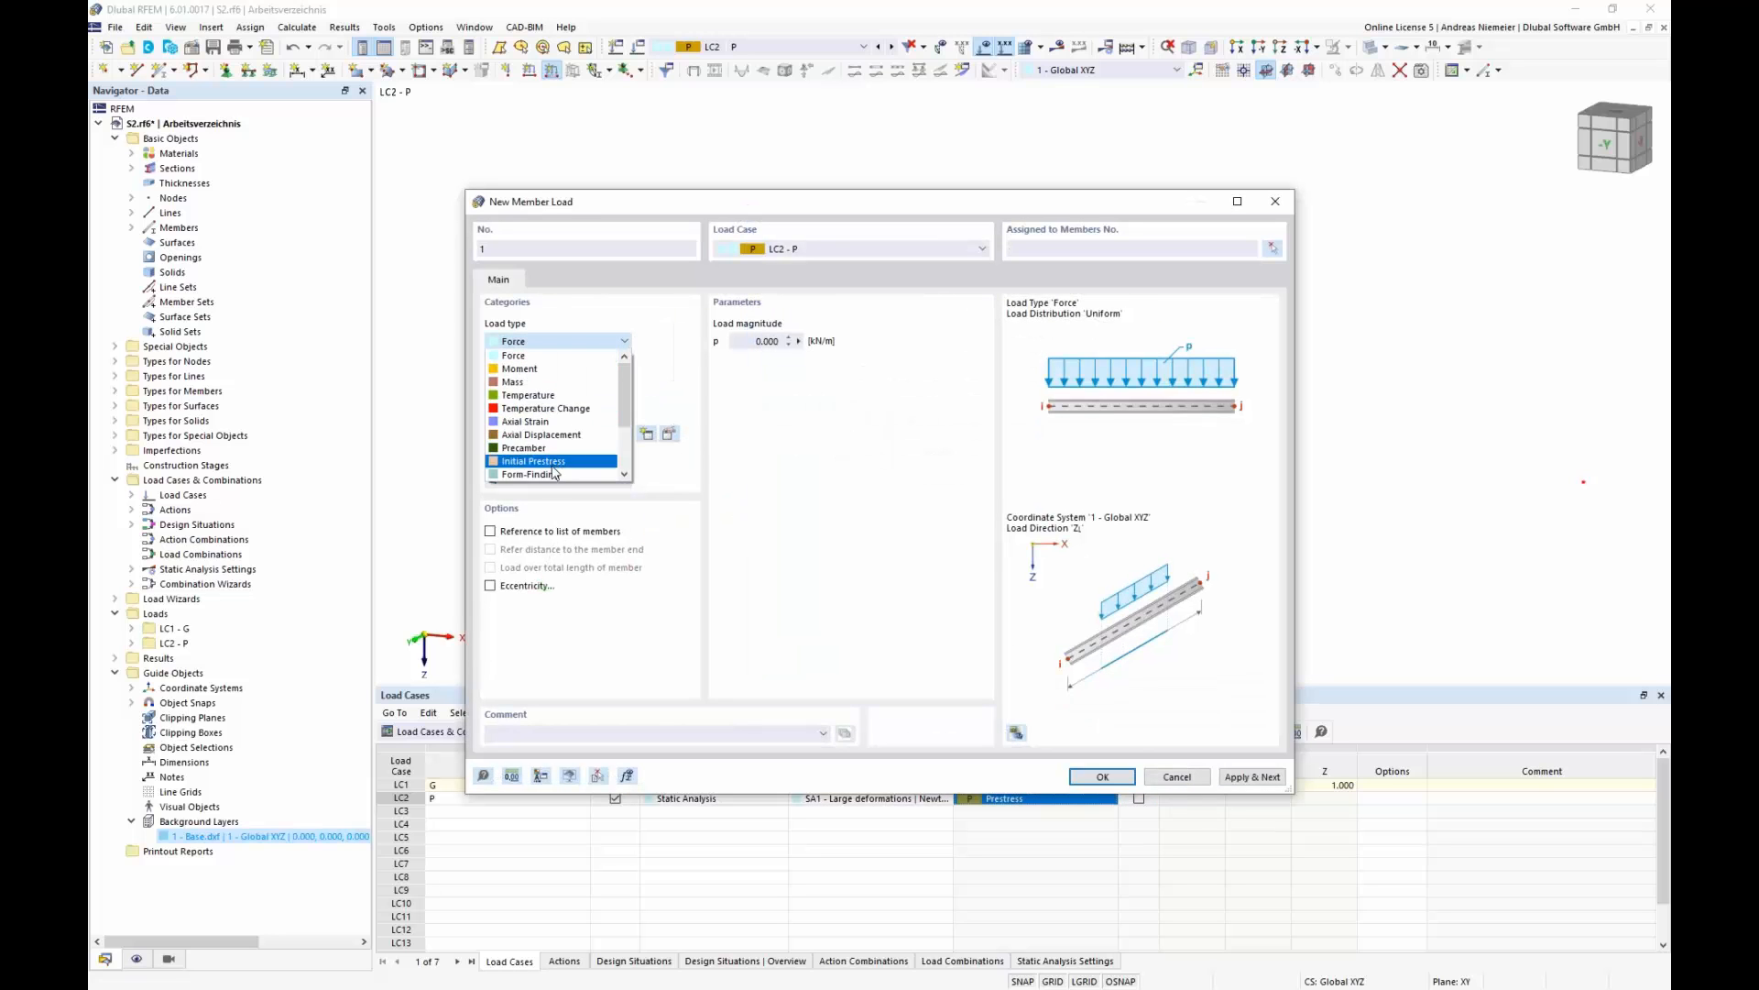
pyautogui.click(554, 475)
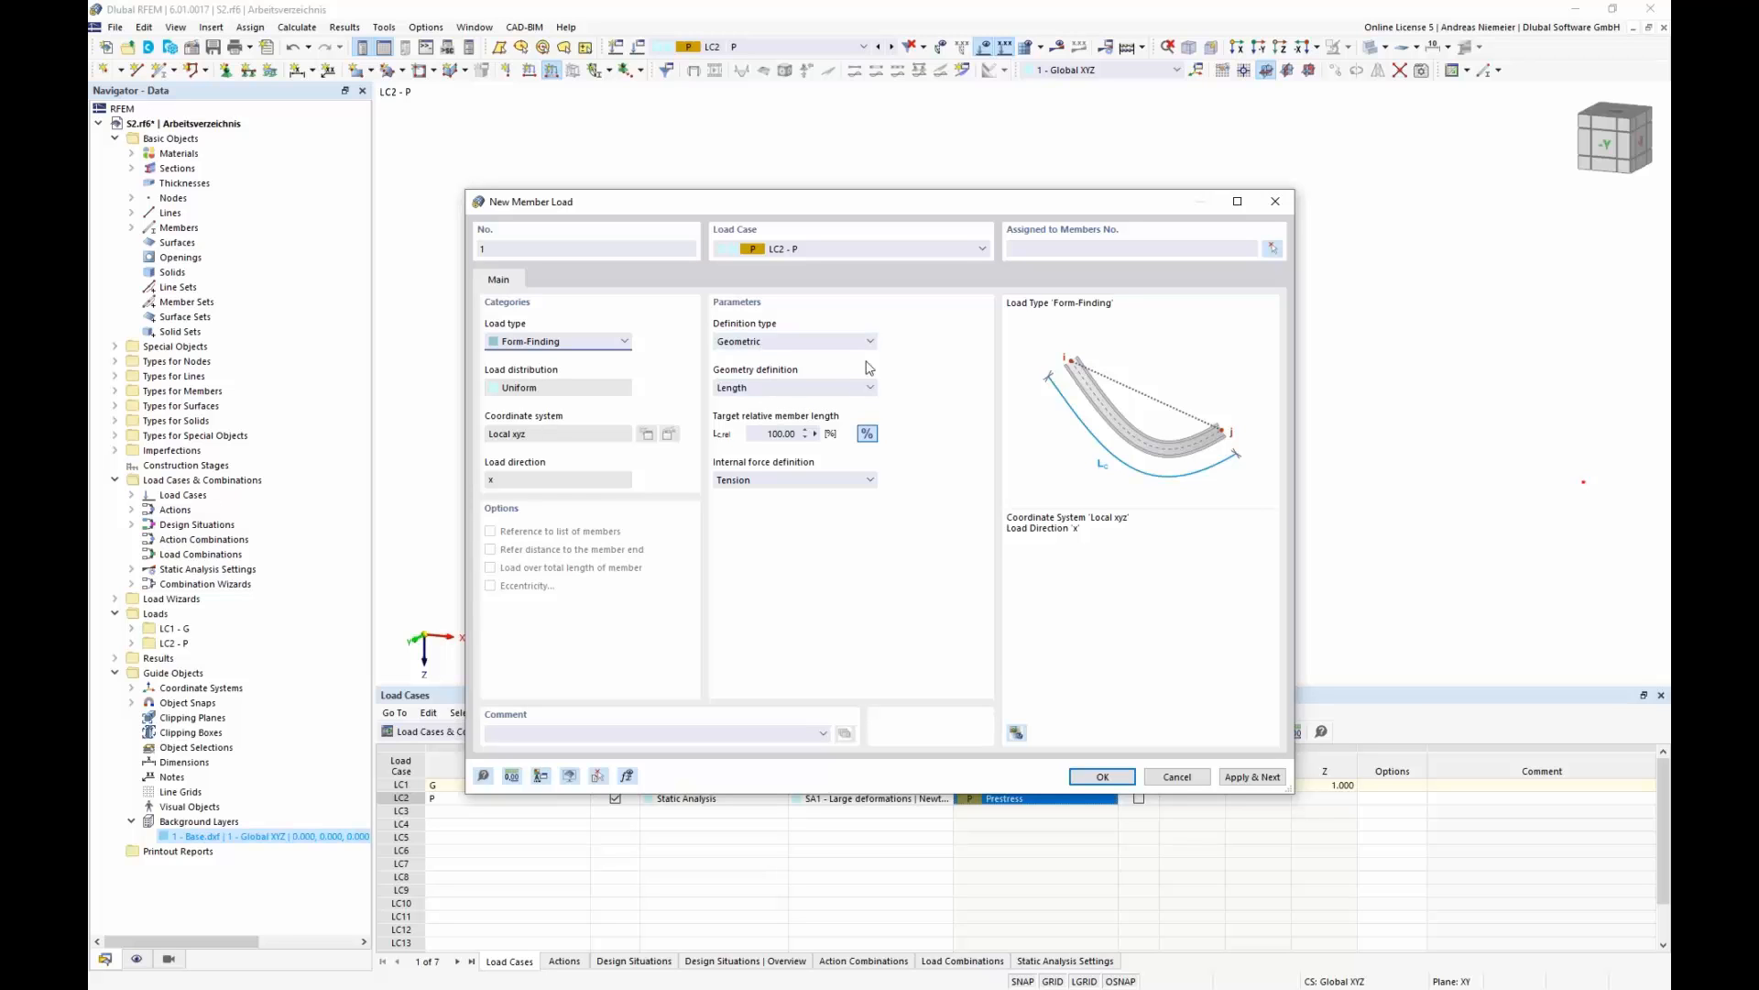
pyautogui.click(837, 343)
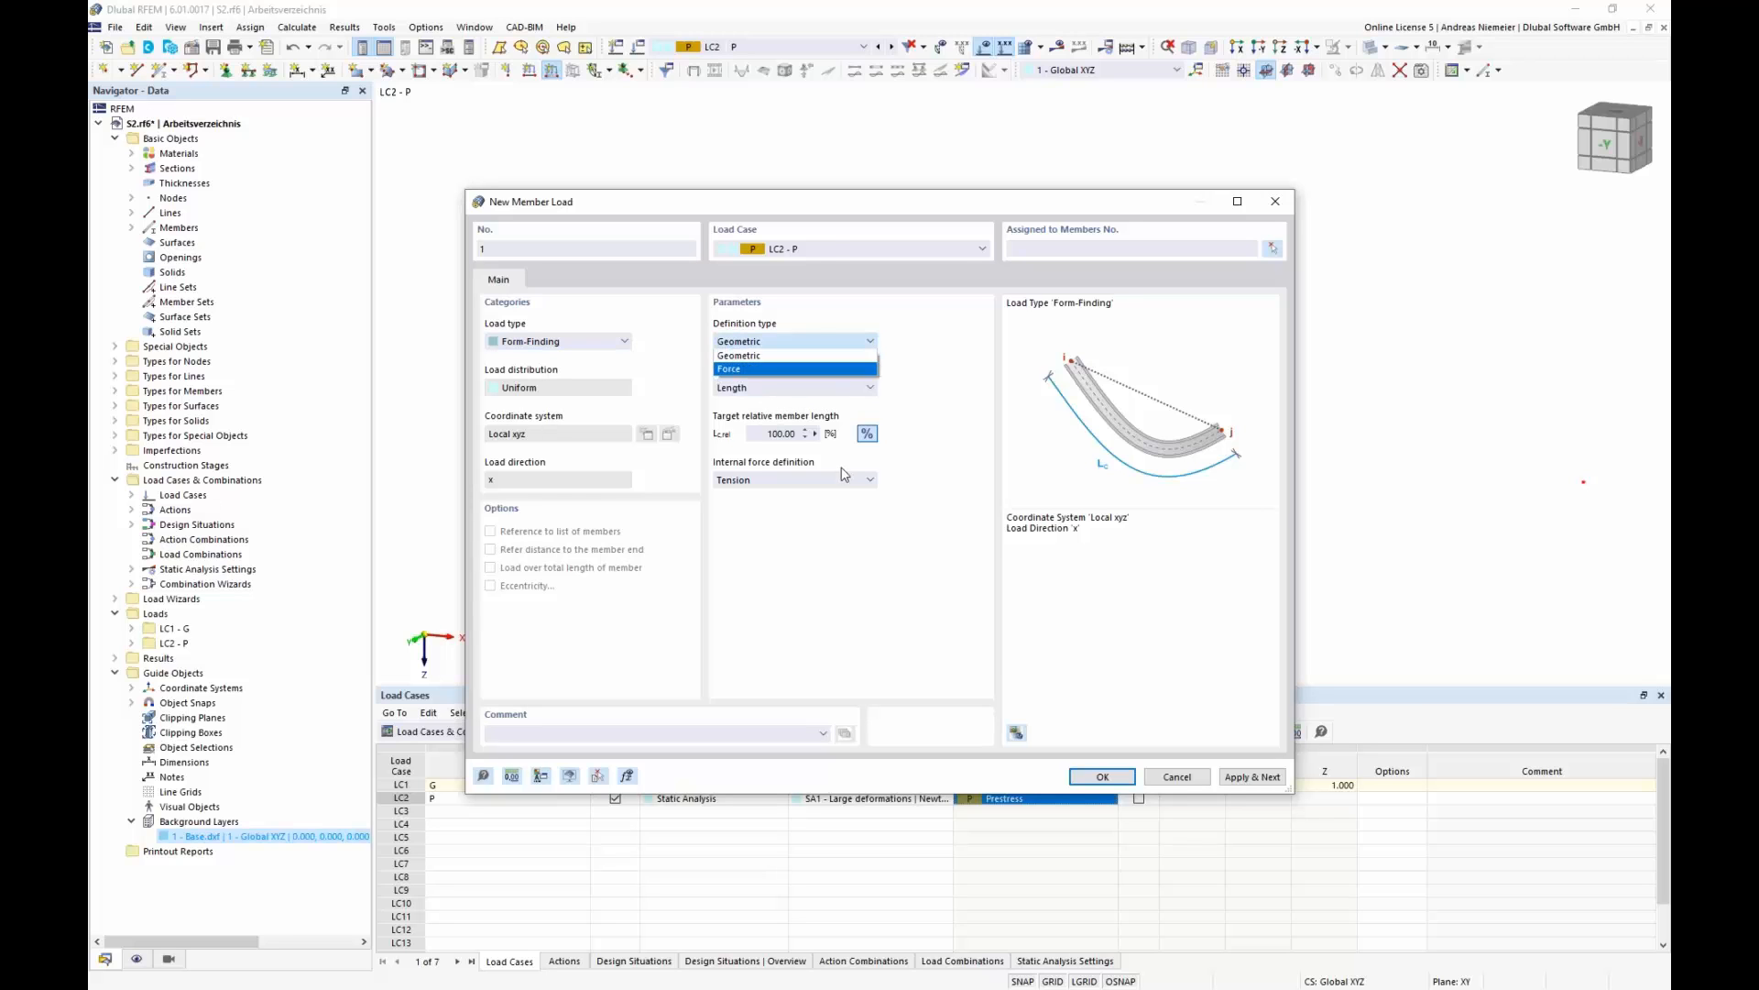
pyautogui.click(742, 357)
pyautogui.click(749, 343)
pyautogui.click(762, 368)
pyautogui.click(768, 342)
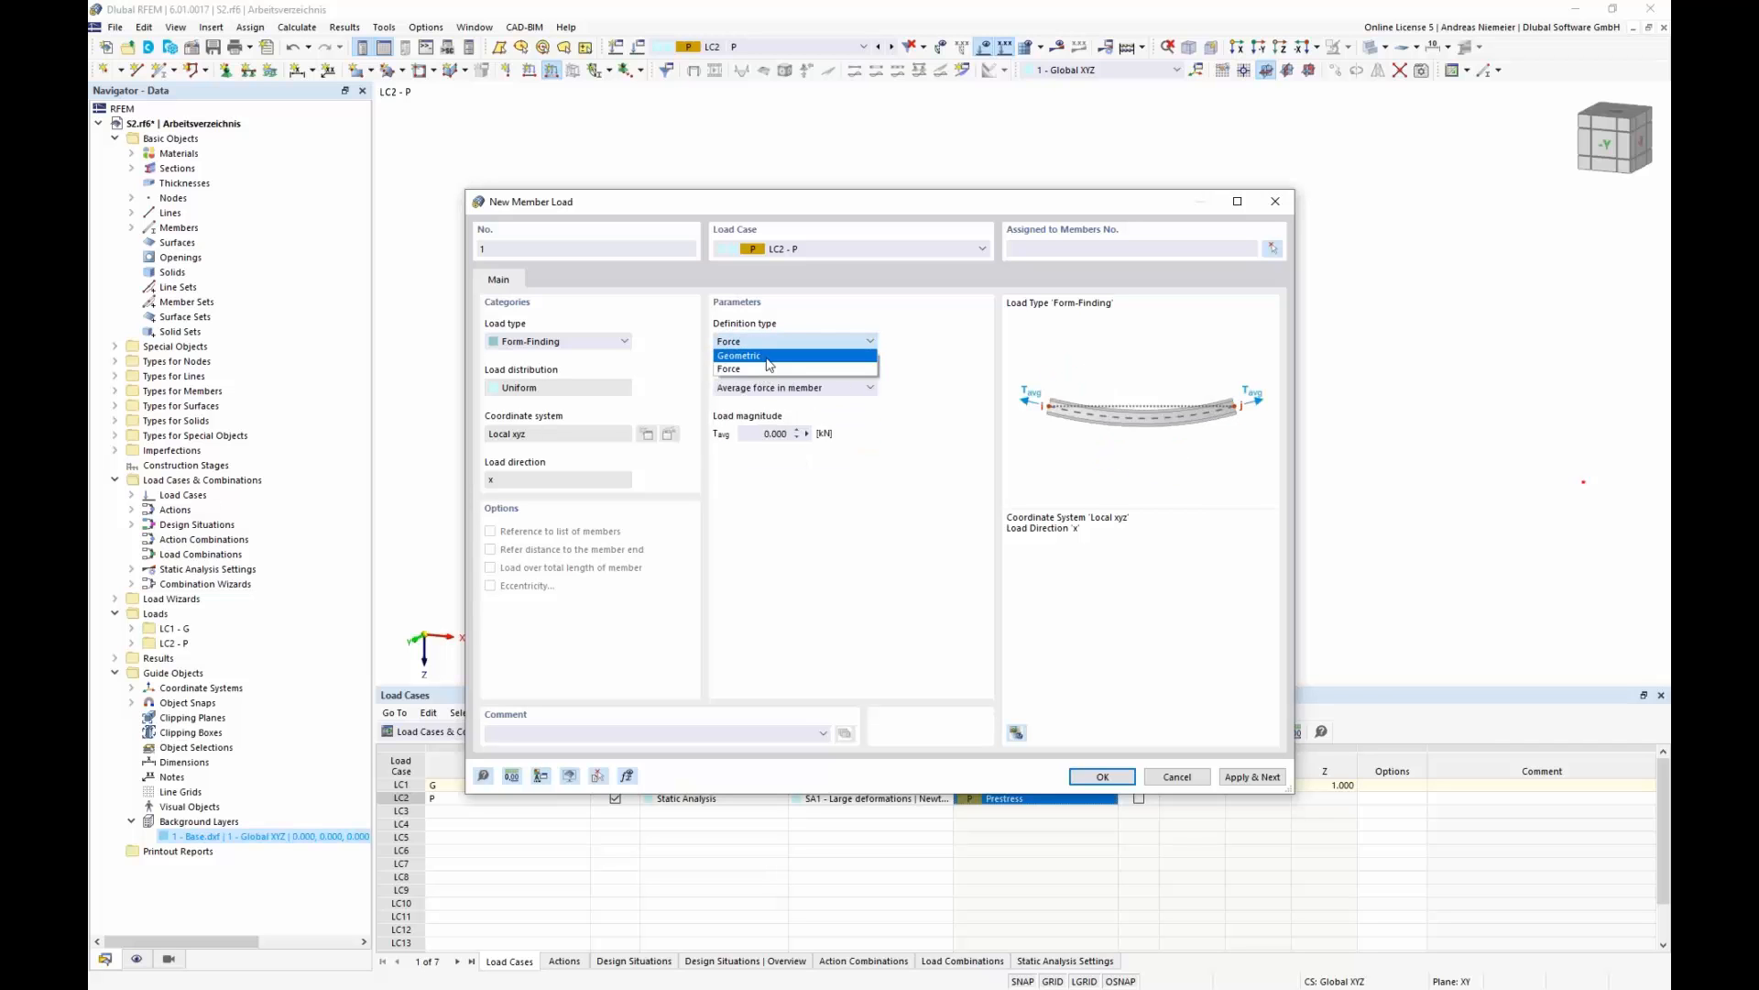
pyautogui.click(770, 356)
# - Define the form-finding member load as geometric with 100 % target relative length in tension and assign it to all cable members
pyautogui.moveTo(803, 202); pyautogui.dragTo(1140, 431)
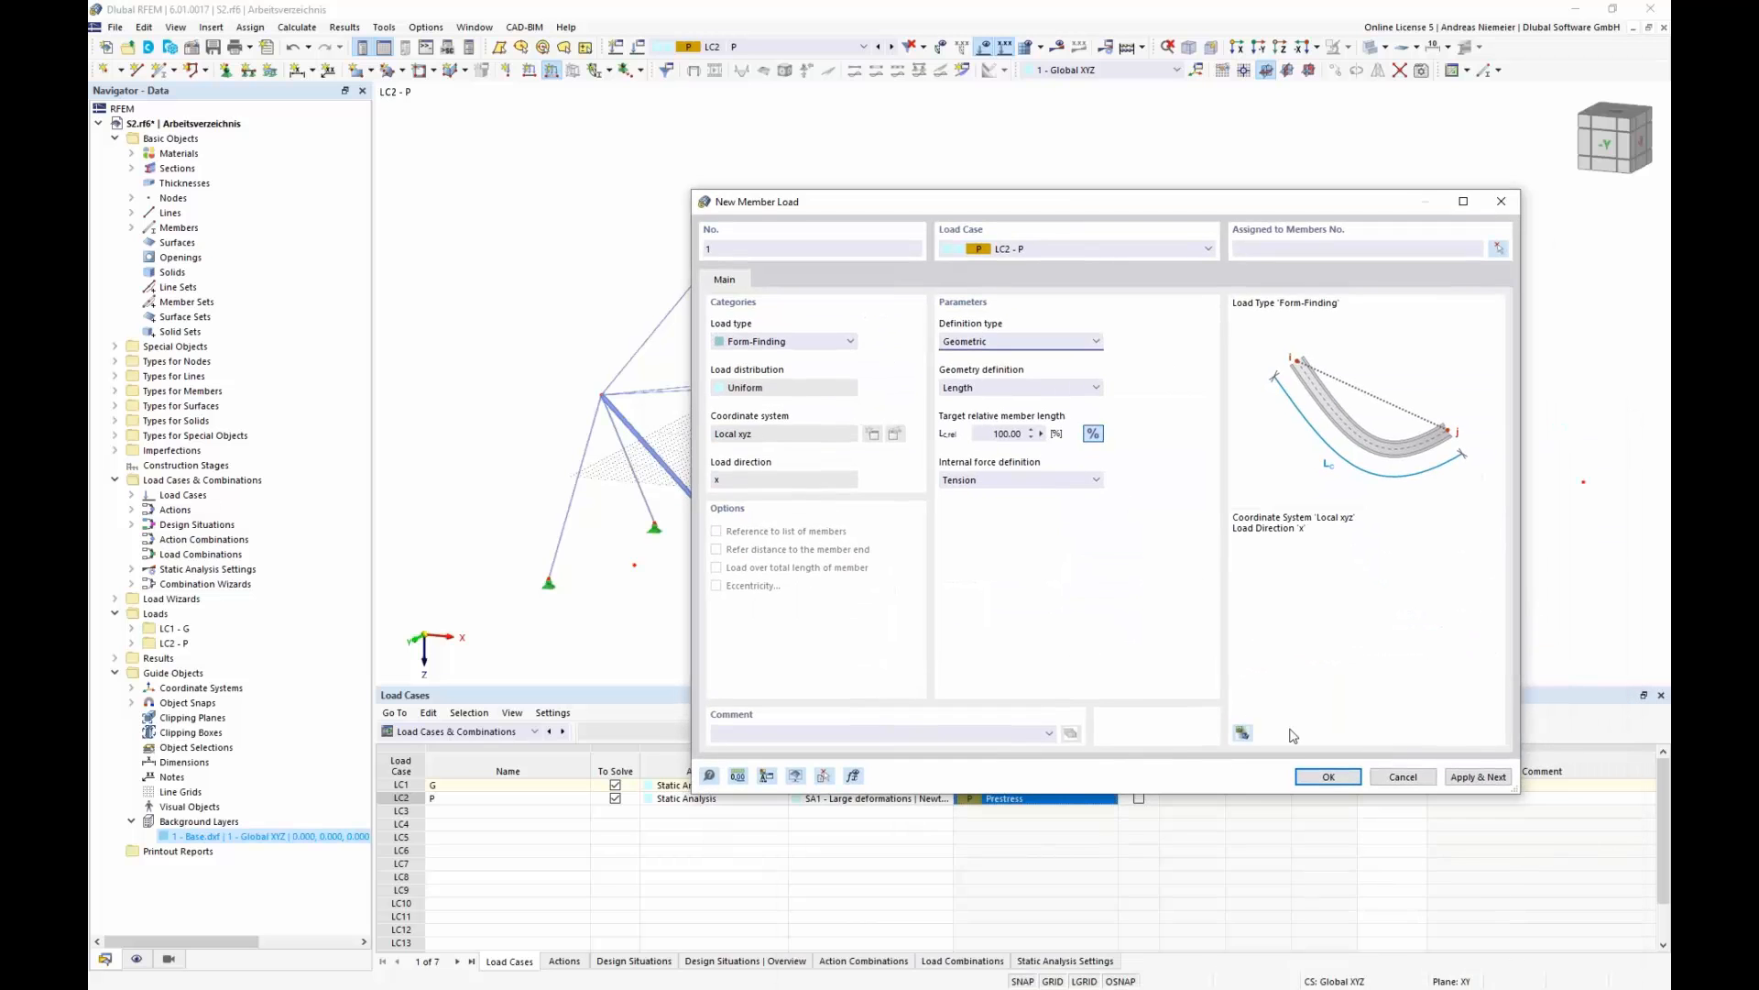
pyautogui.click(1322, 777)
pyautogui.click(641, 494)
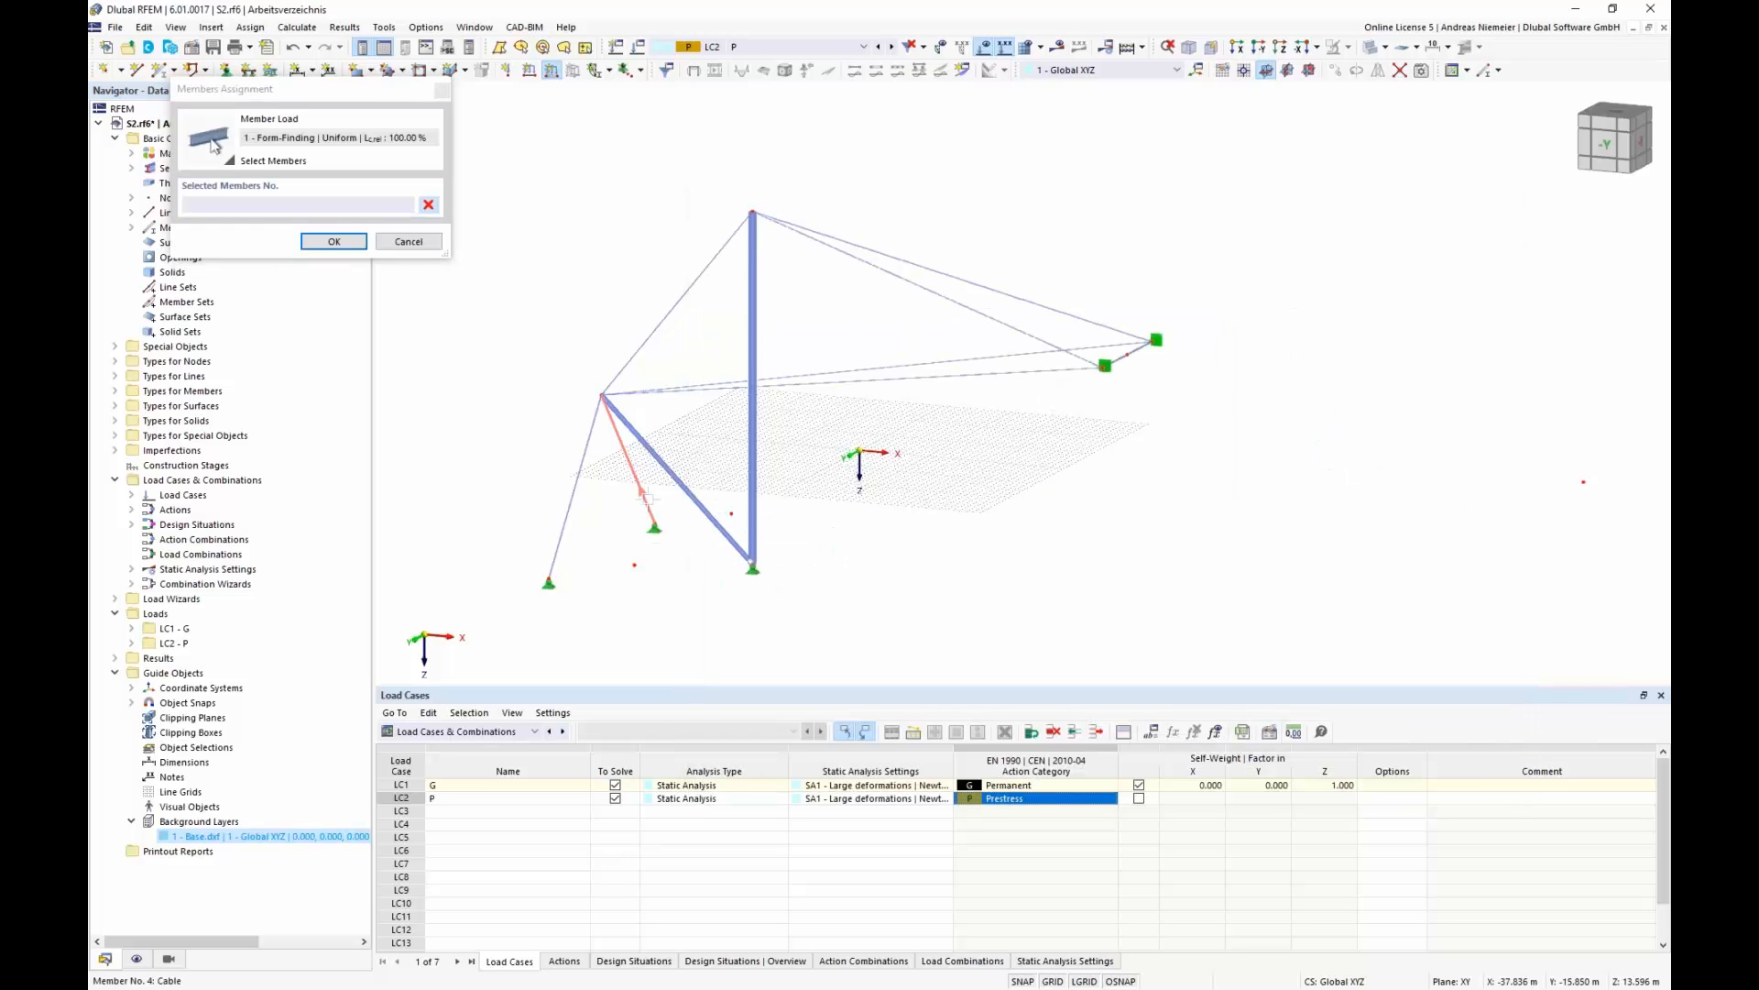
pyautogui.click(568, 497)
pyautogui.moveTo(1013, 432); pyautogui.dragTo(907, 270)
pyautogui.click(670, 312)
pyautogui.click(1117, 361)
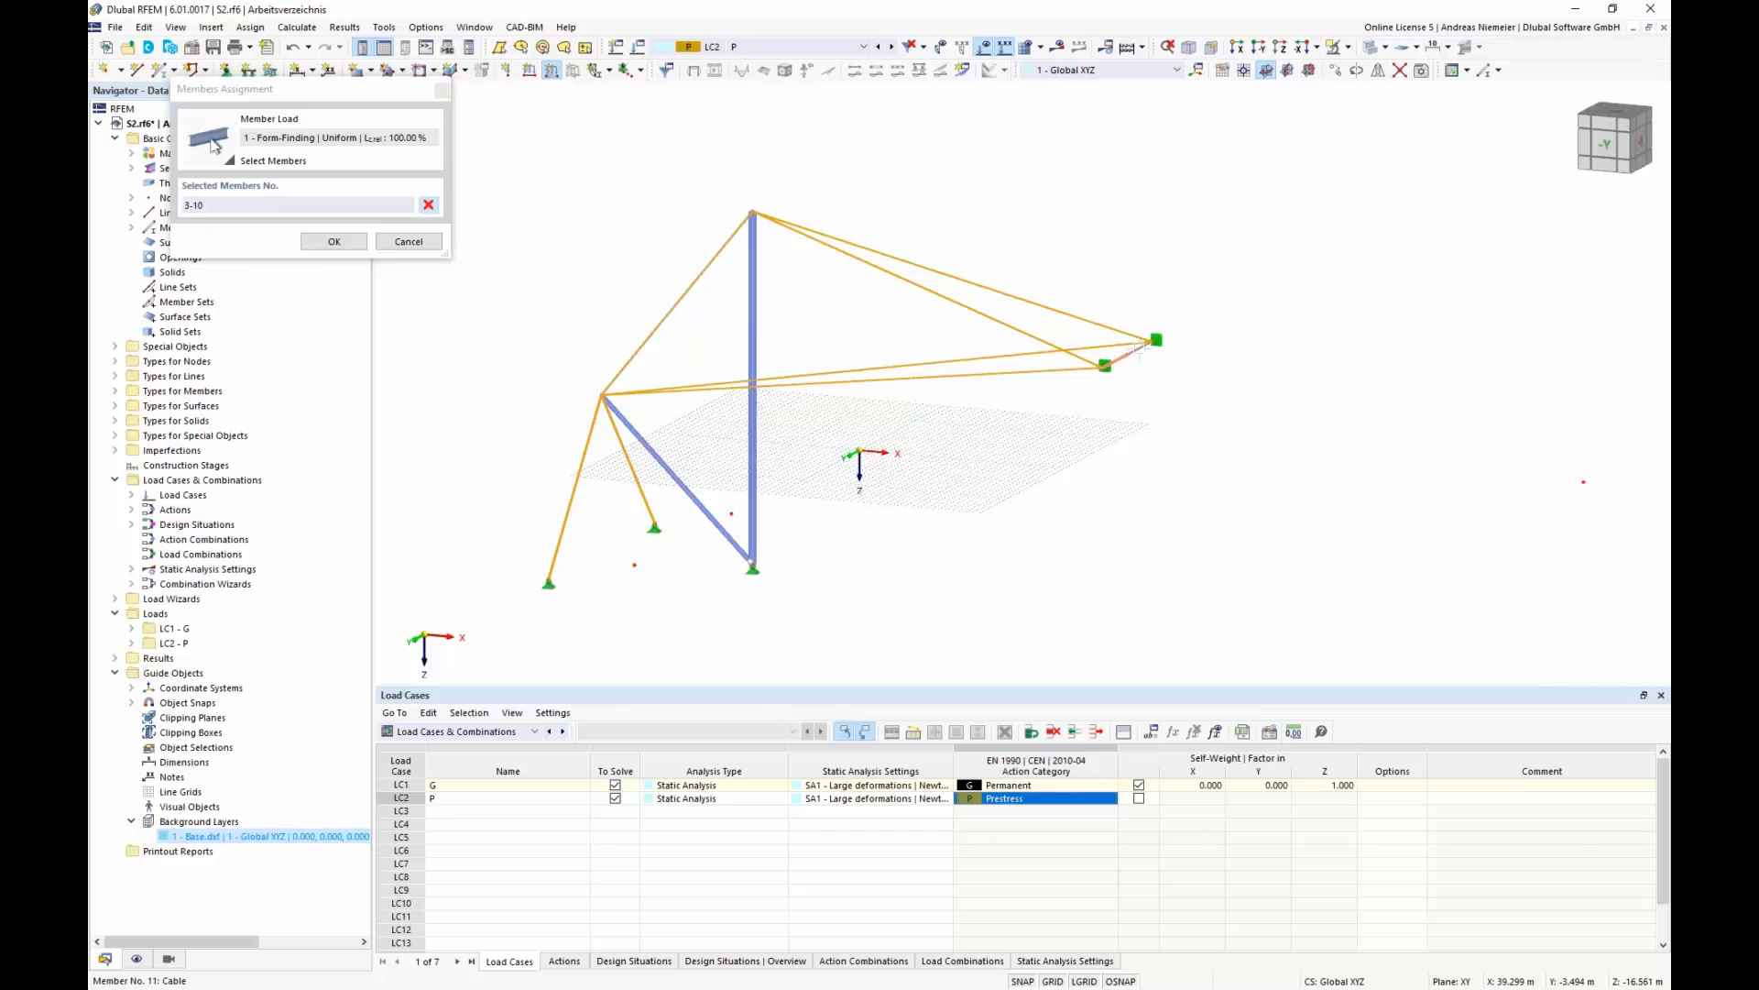
pyautogui.click(1140, 348)
pyautogui.click(334, 241)
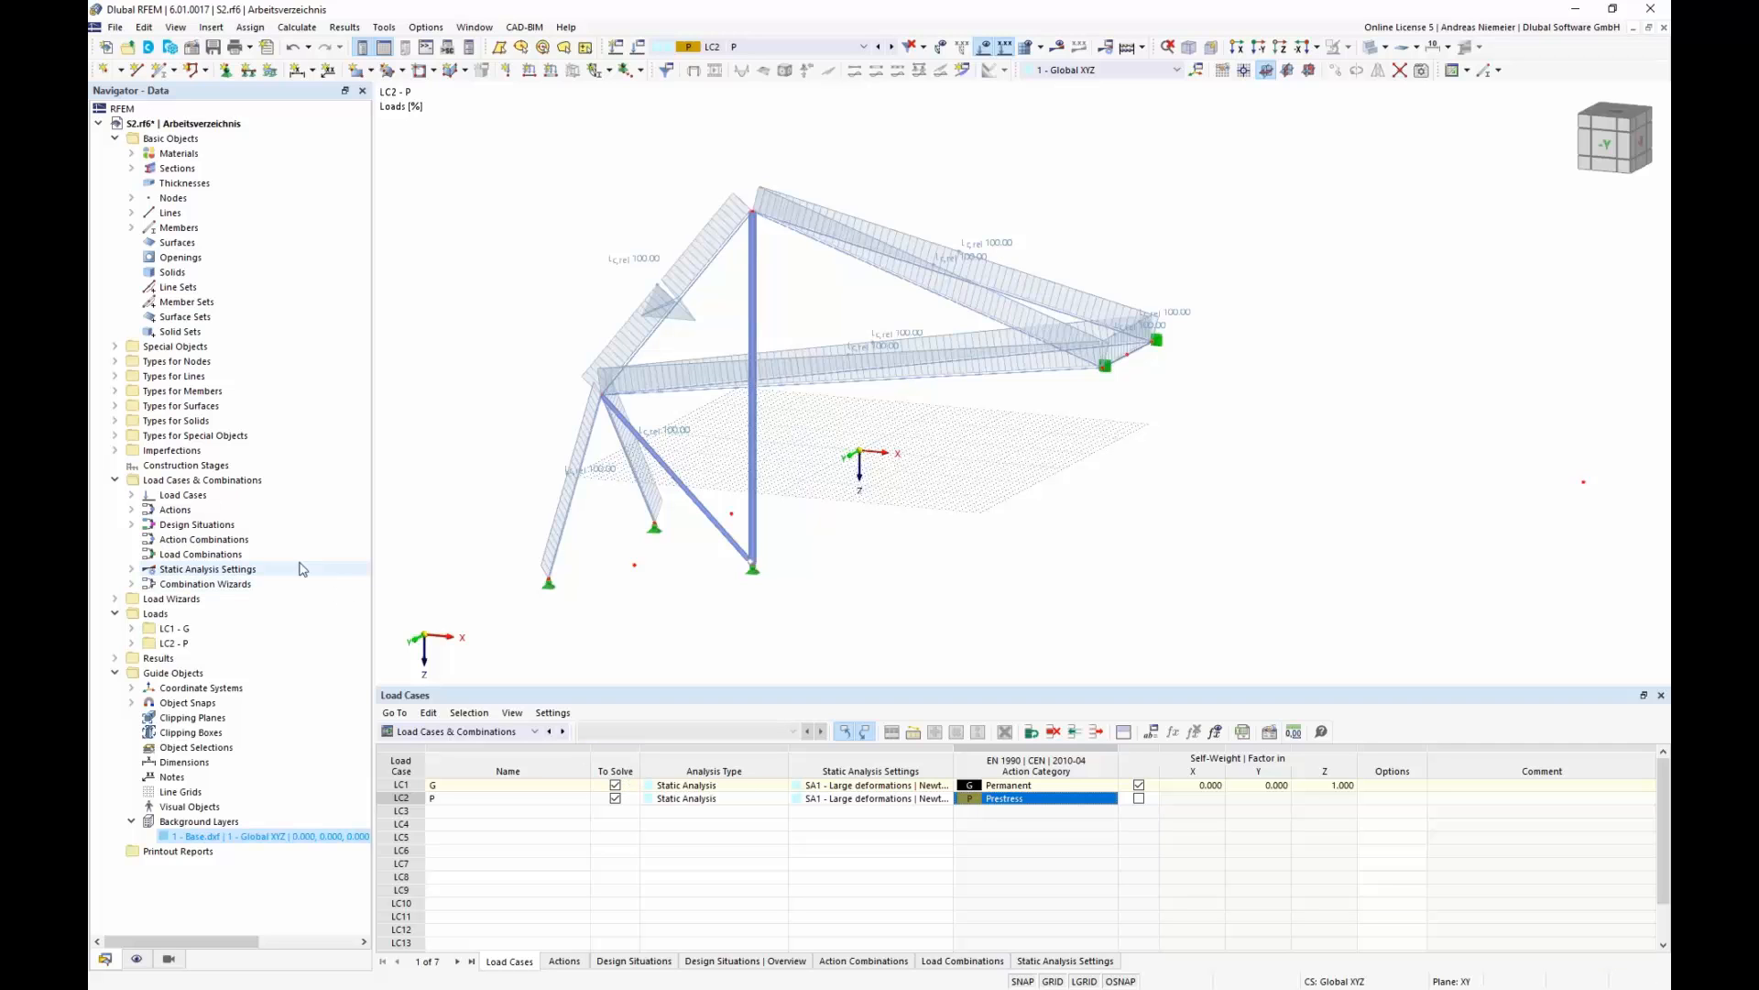
# - Create construction stage CS1 and name it Shape 1
pyautogui.rightClick(196, 471)
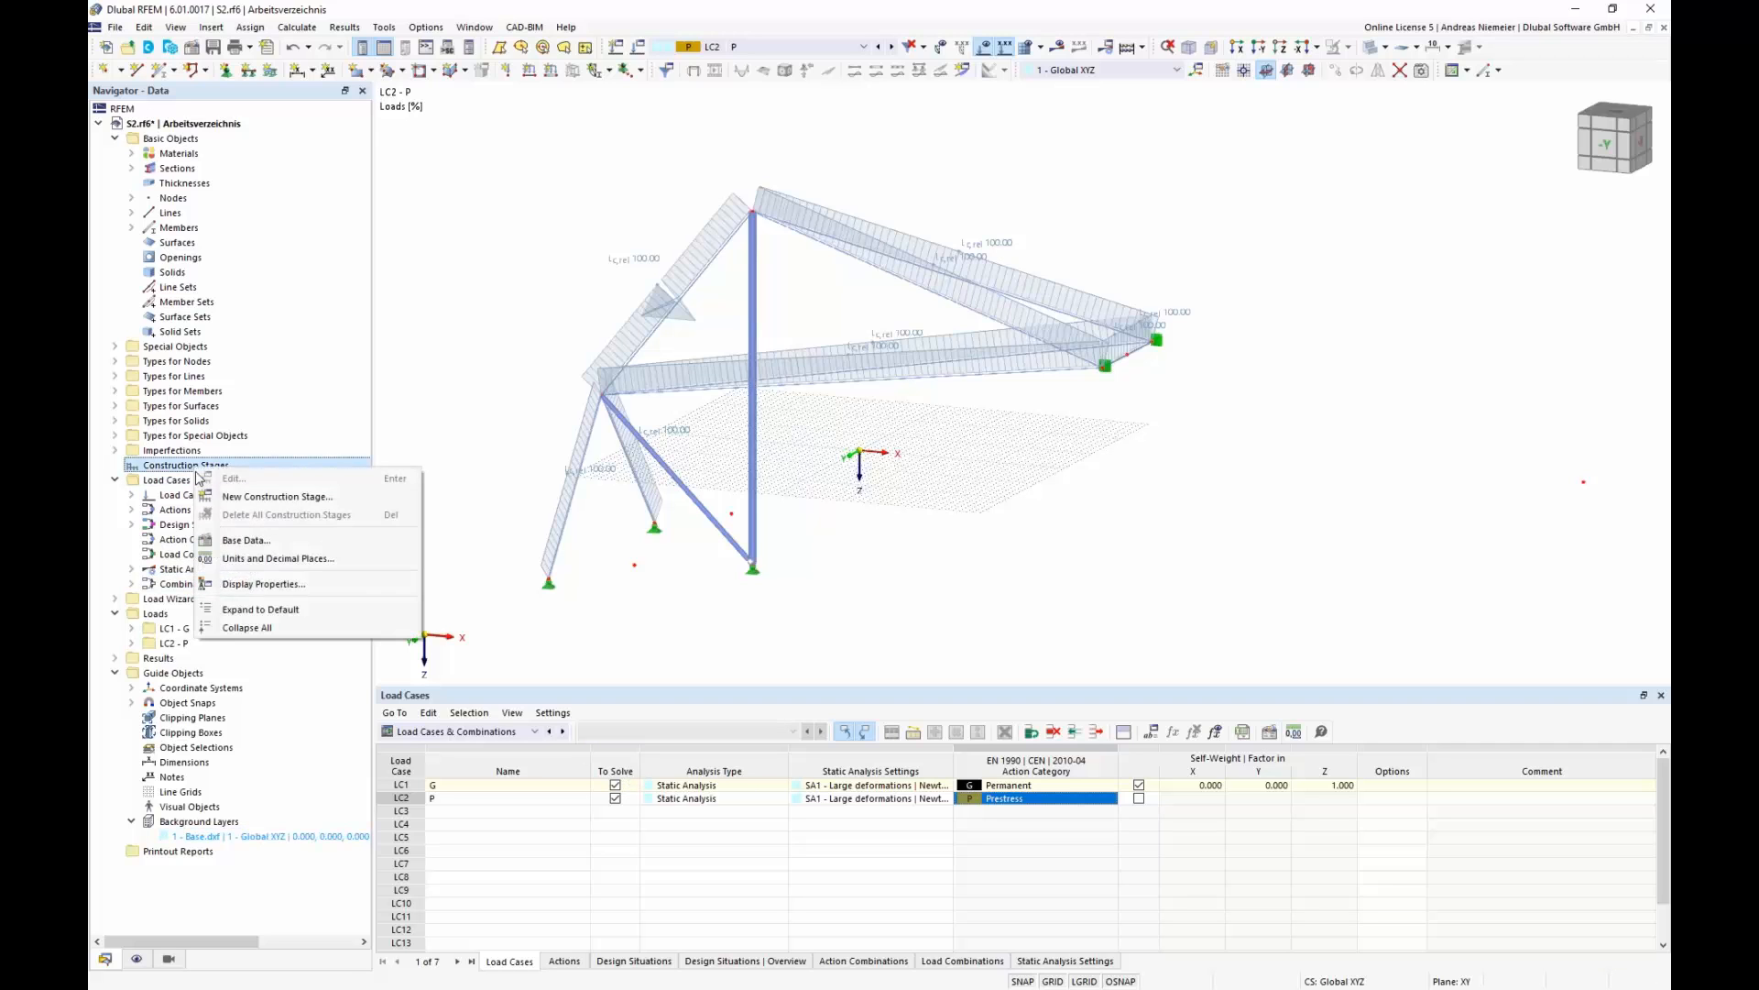
pyautogui.click(284, 496)
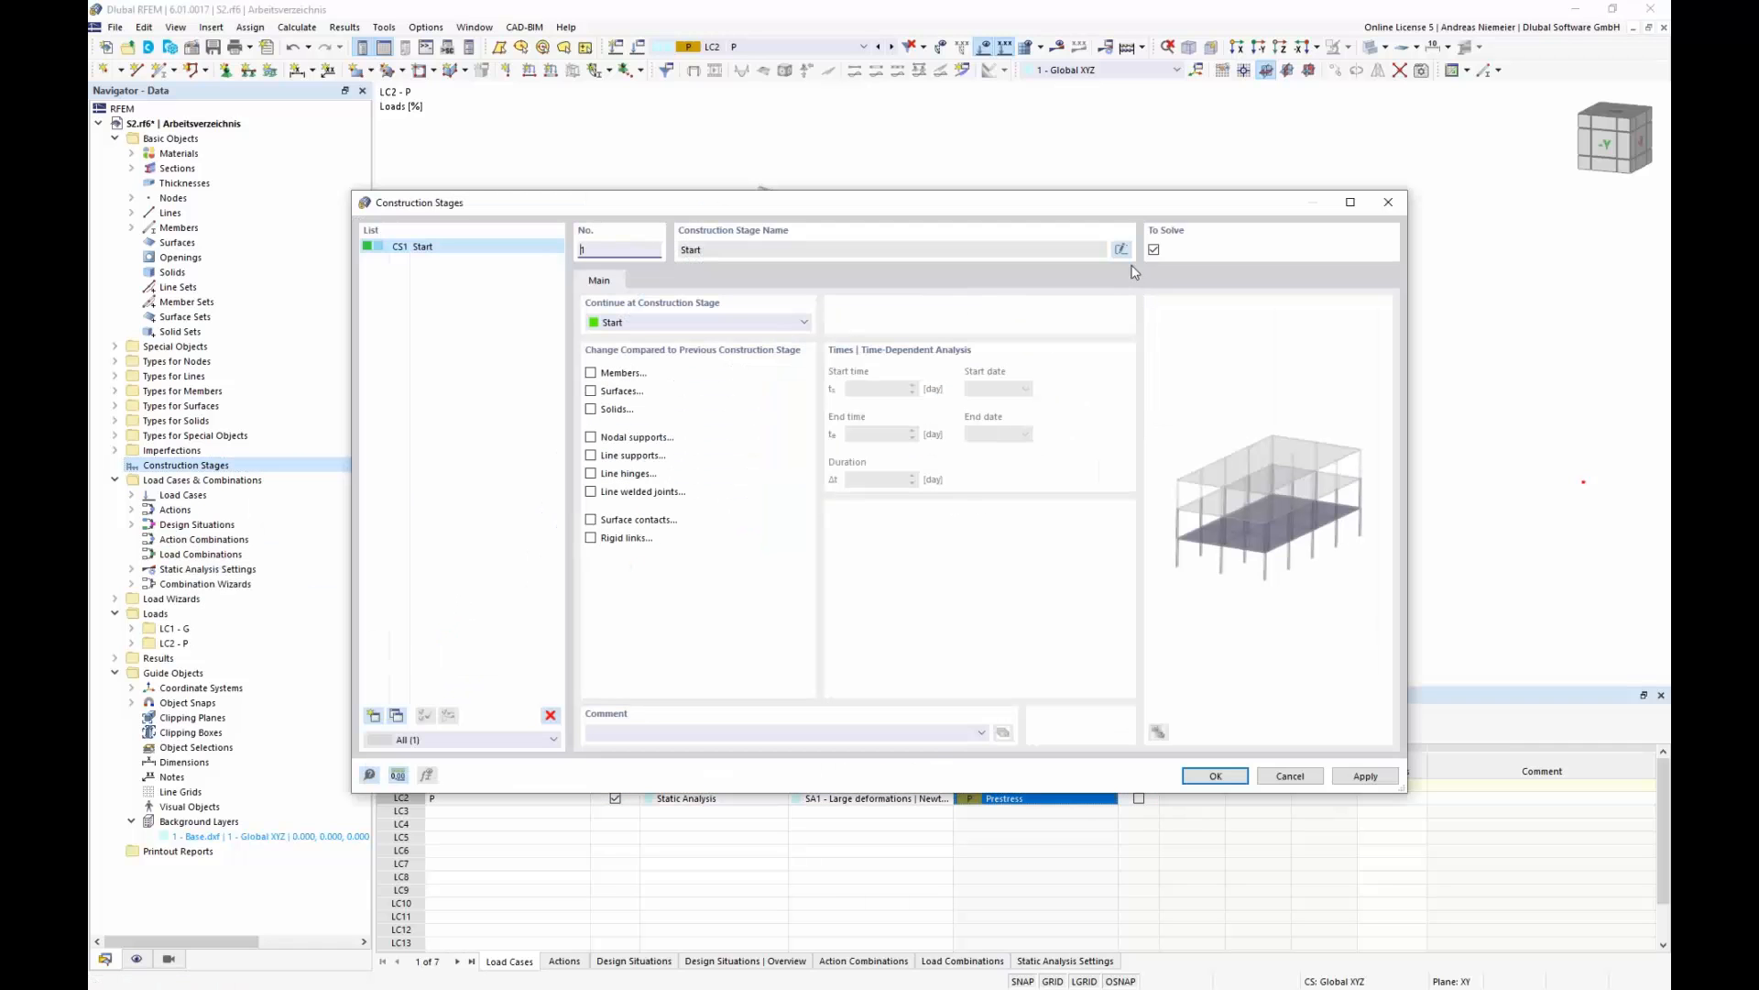
pyautogui.click(1121, 251)
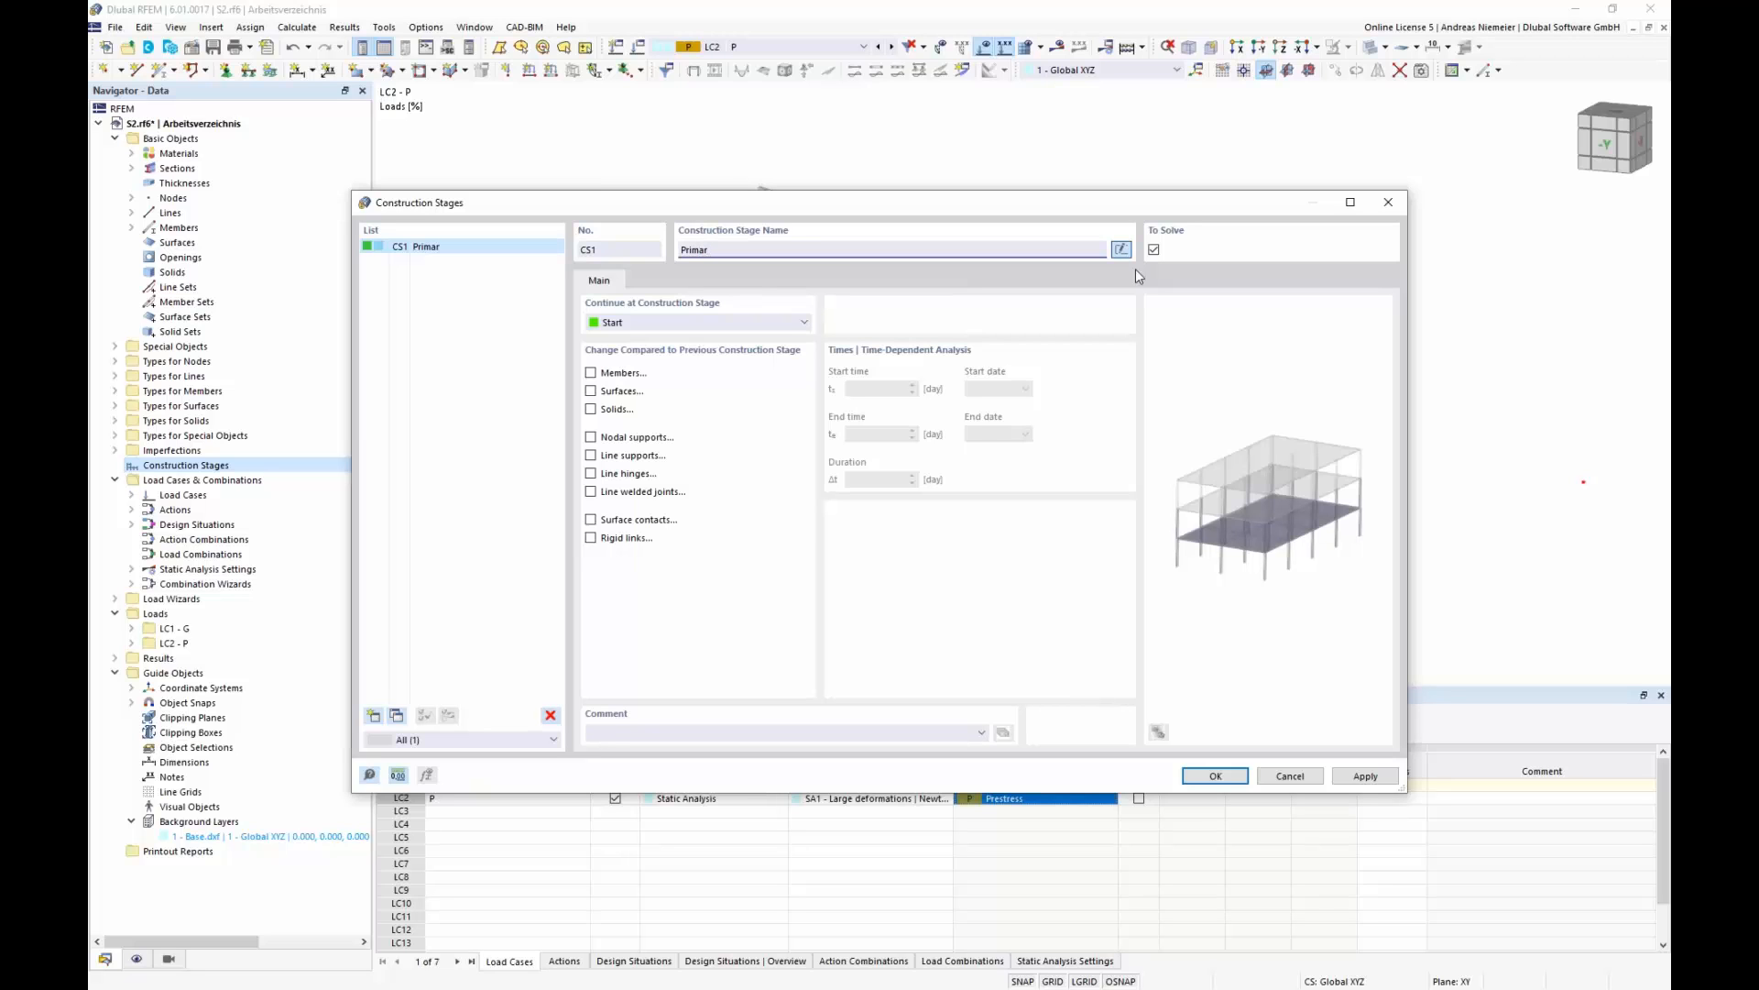
pyautogui.press('BackSpace')
pyautogui.press('BackSpace')
pyautogui.press('BackSpace')
pyautogui.press('BackSpace')
pyautogui.press('BackSpace')
pyautogui.press('BackSpace')
# - Enable member and nodal support changes for stage Shape 1 and add members 1-11 to it
pyautogui.click(592, 374)
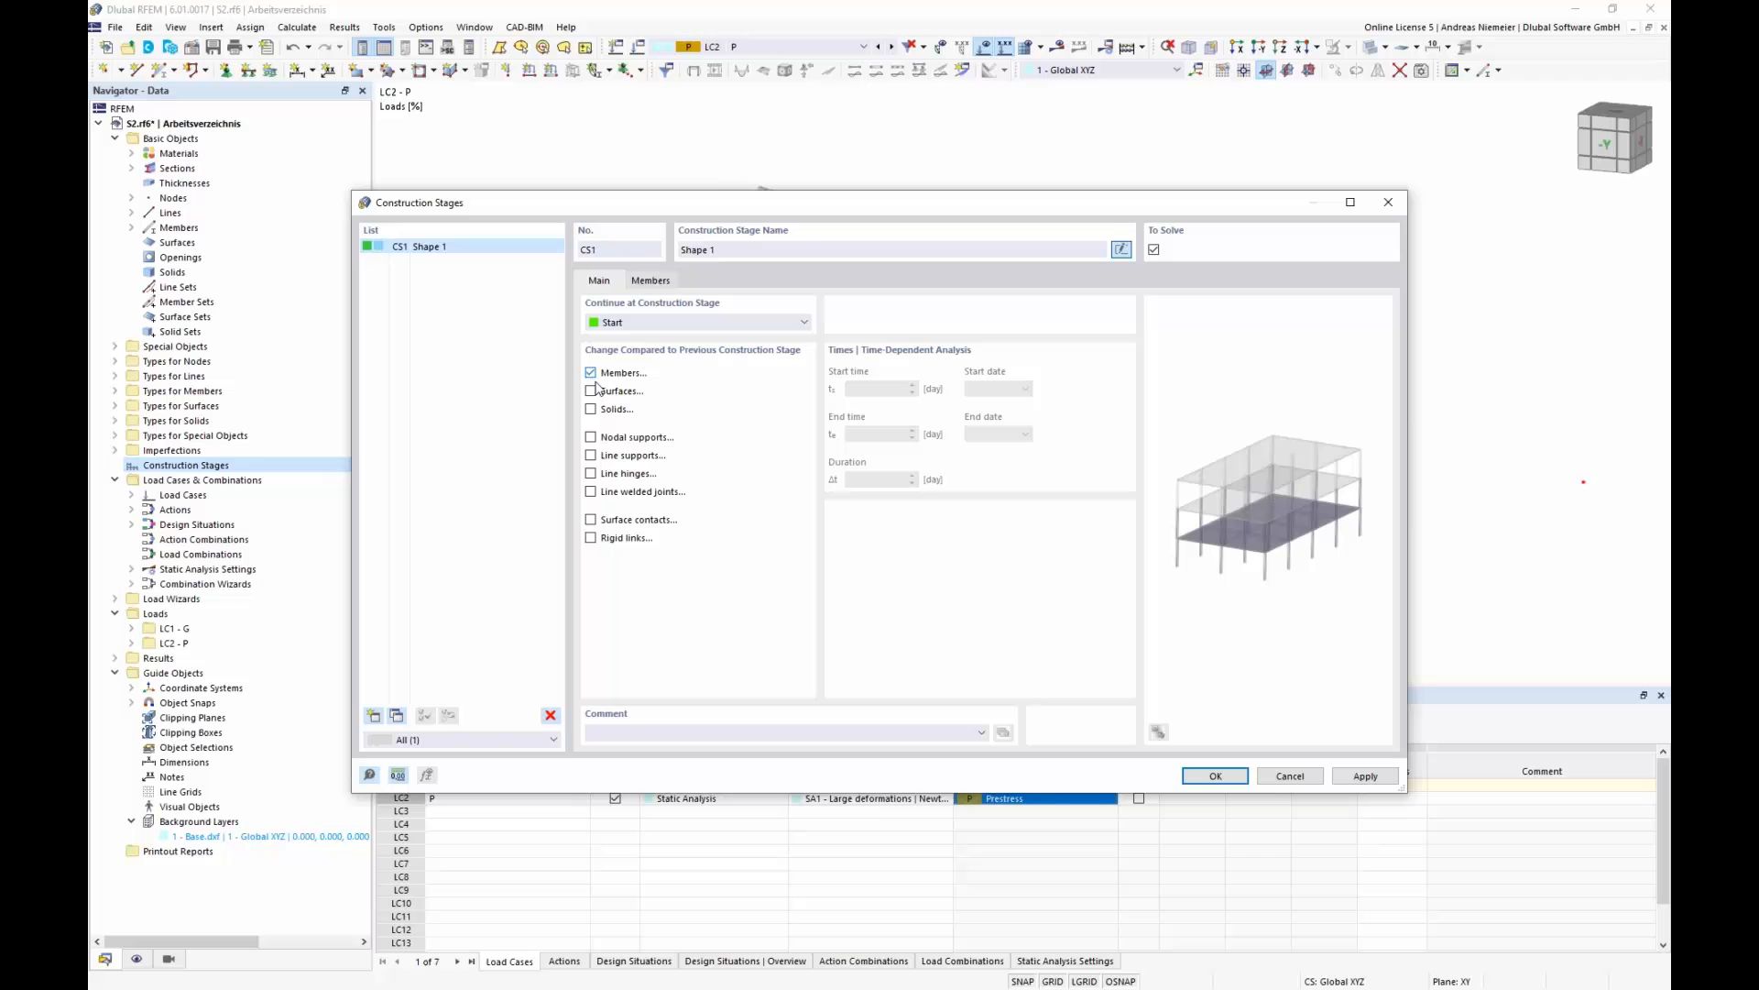
pyautogui.click(591, 438)
pyautogui.click(660, 283)
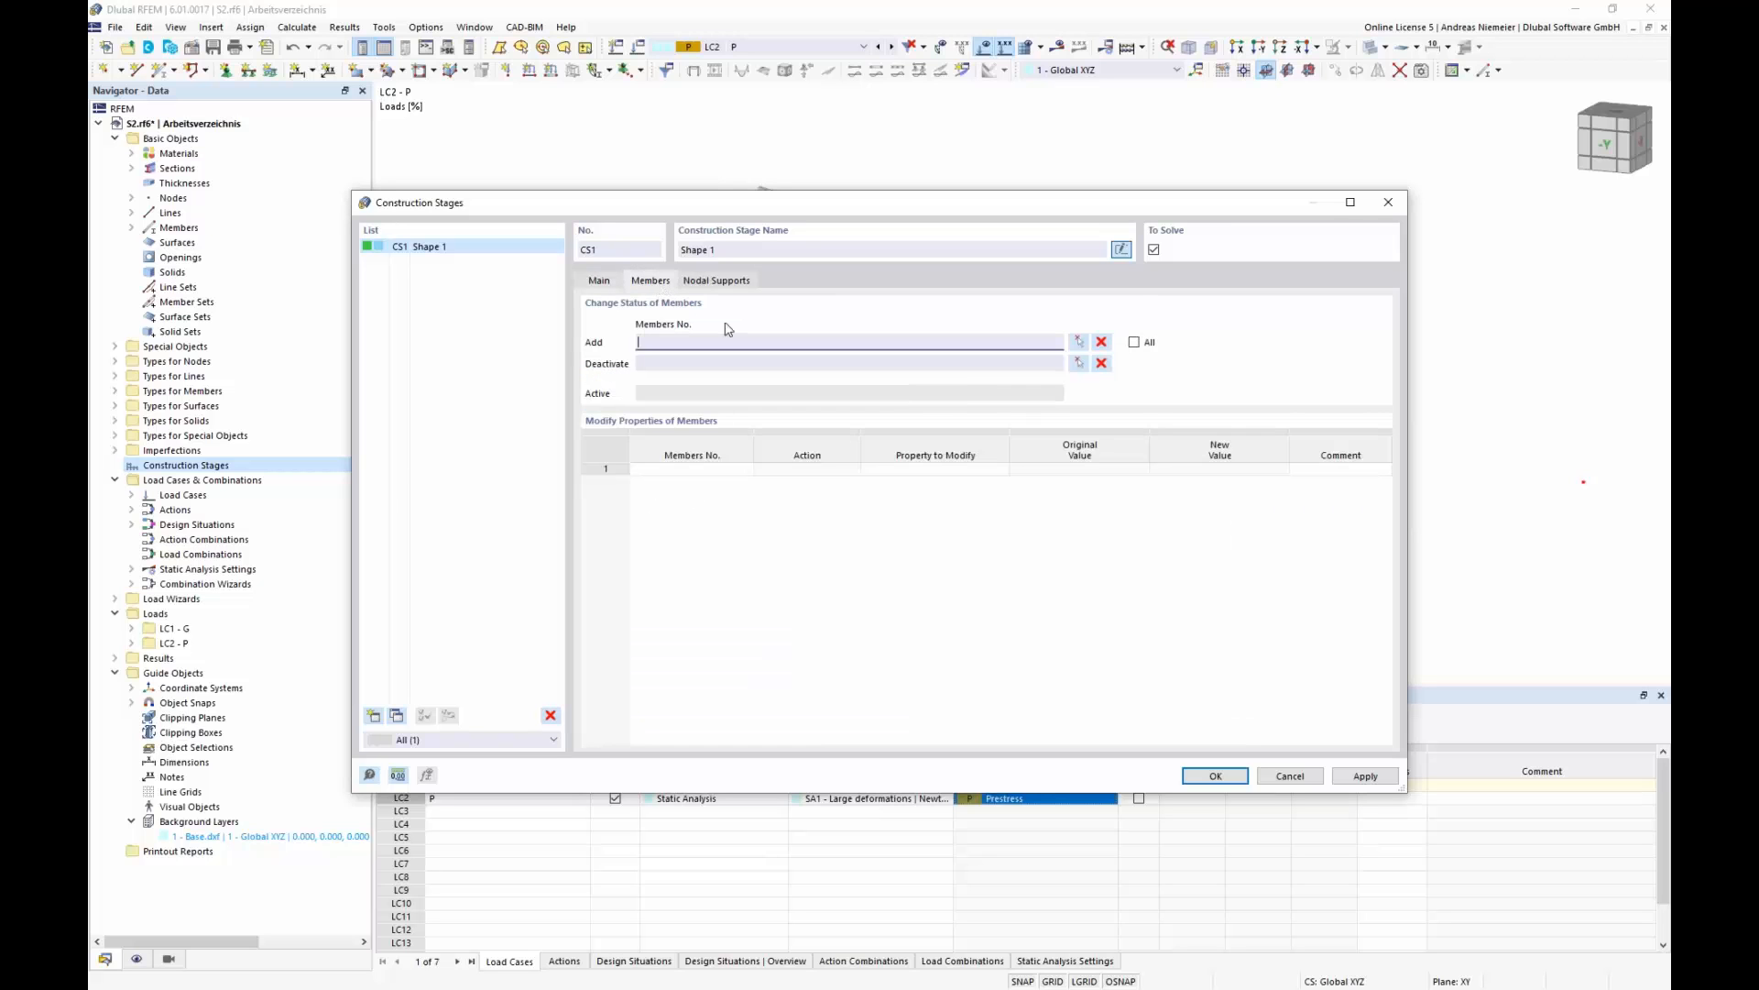
pyautogui.click(1079, 342)
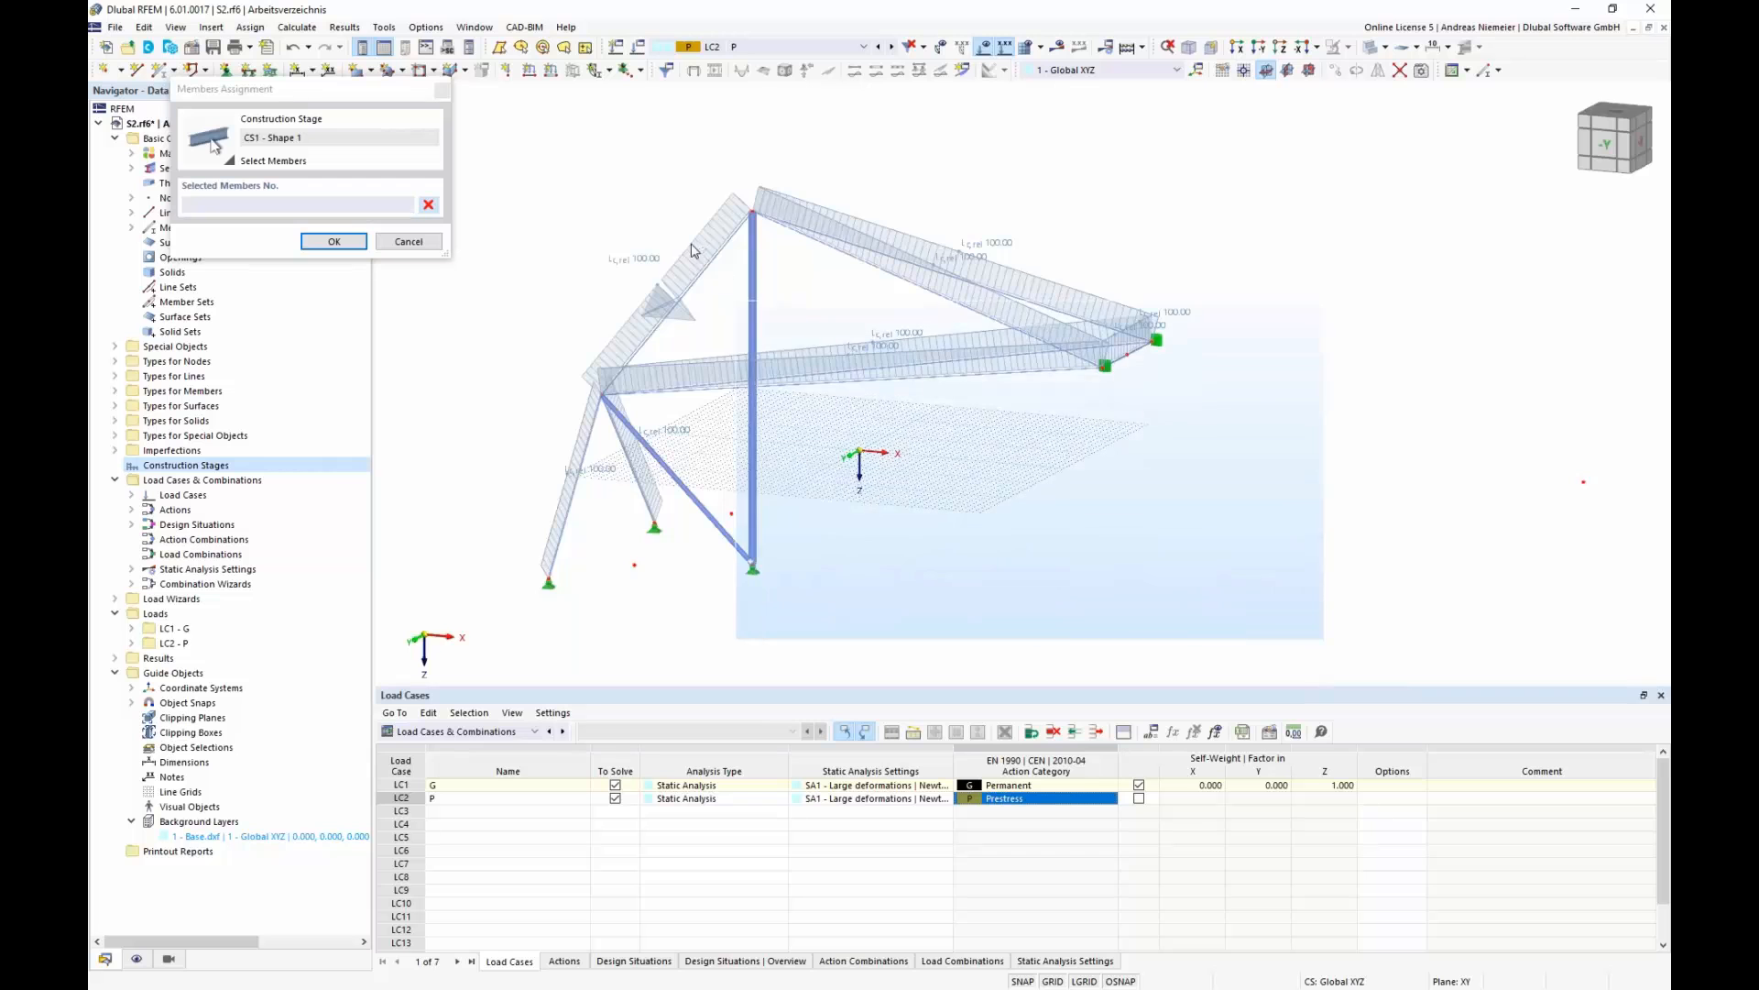
pyautogui.moveTo(733, 637); pyautogui.dragTo(518, 149)
pyautogui.click(333, 241)
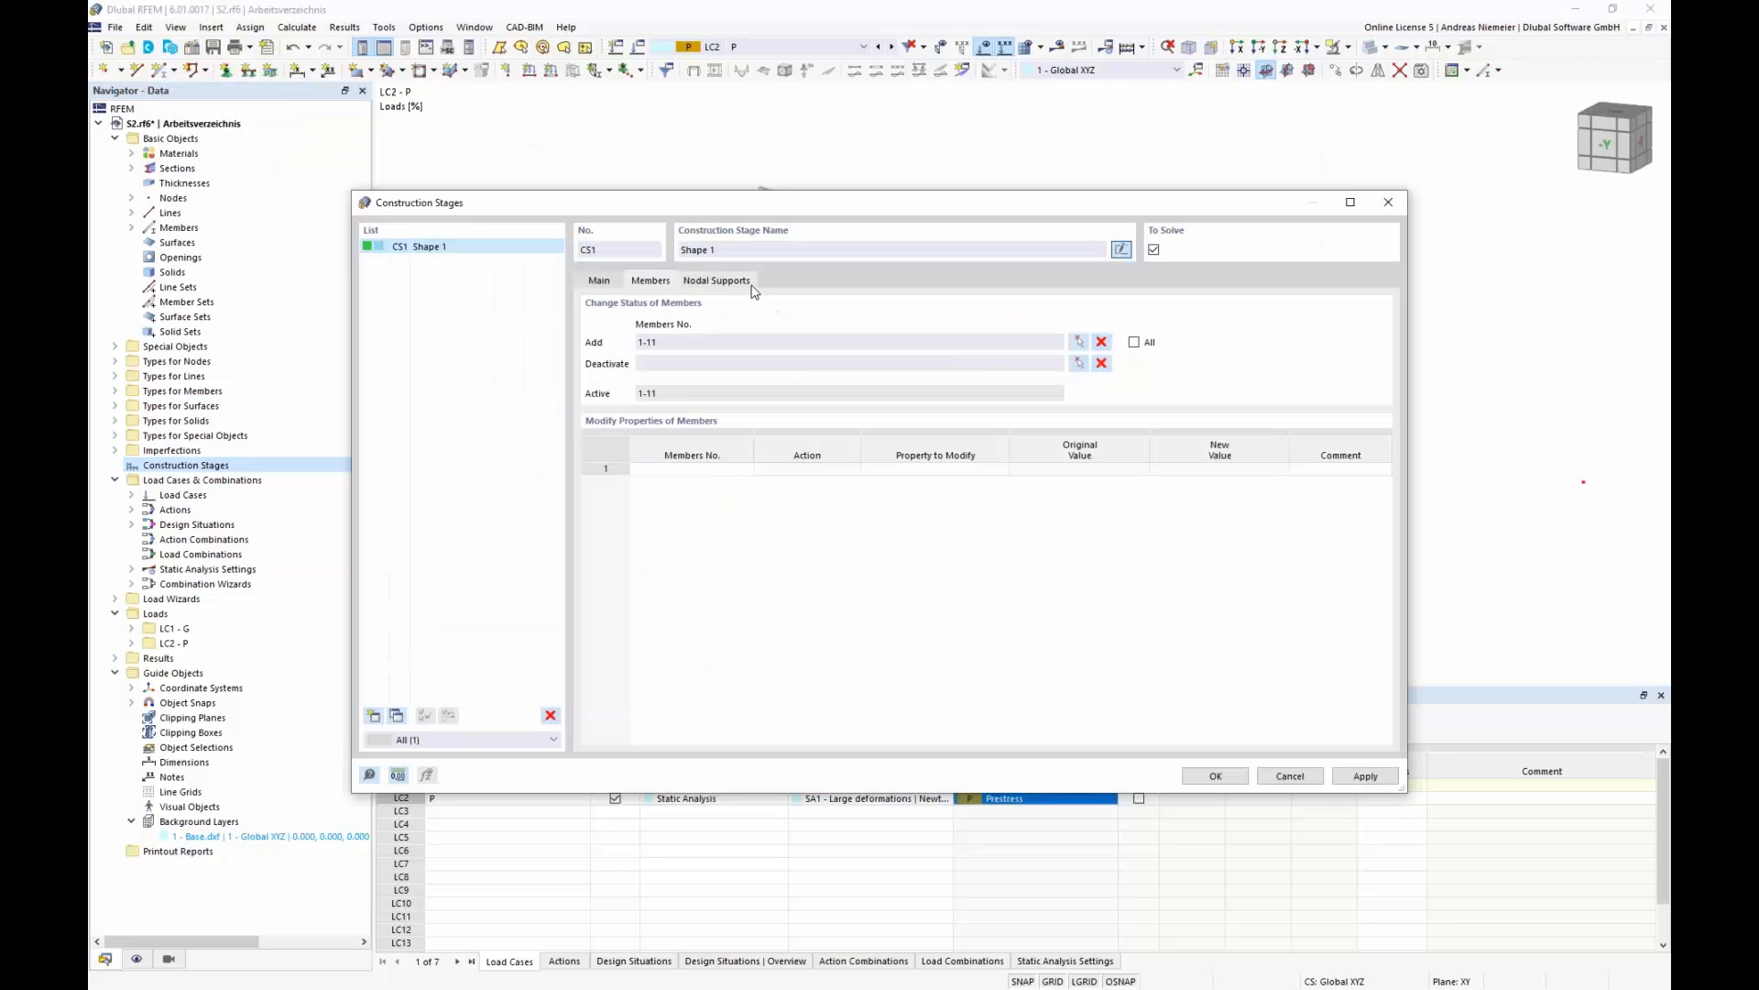
# - Add the nodal supports at nodes 1, 8, 10, 11 and 13 to construction stage Shape 1
pyautogui.click(747, 282)
pyautogui.click(1078, 342)
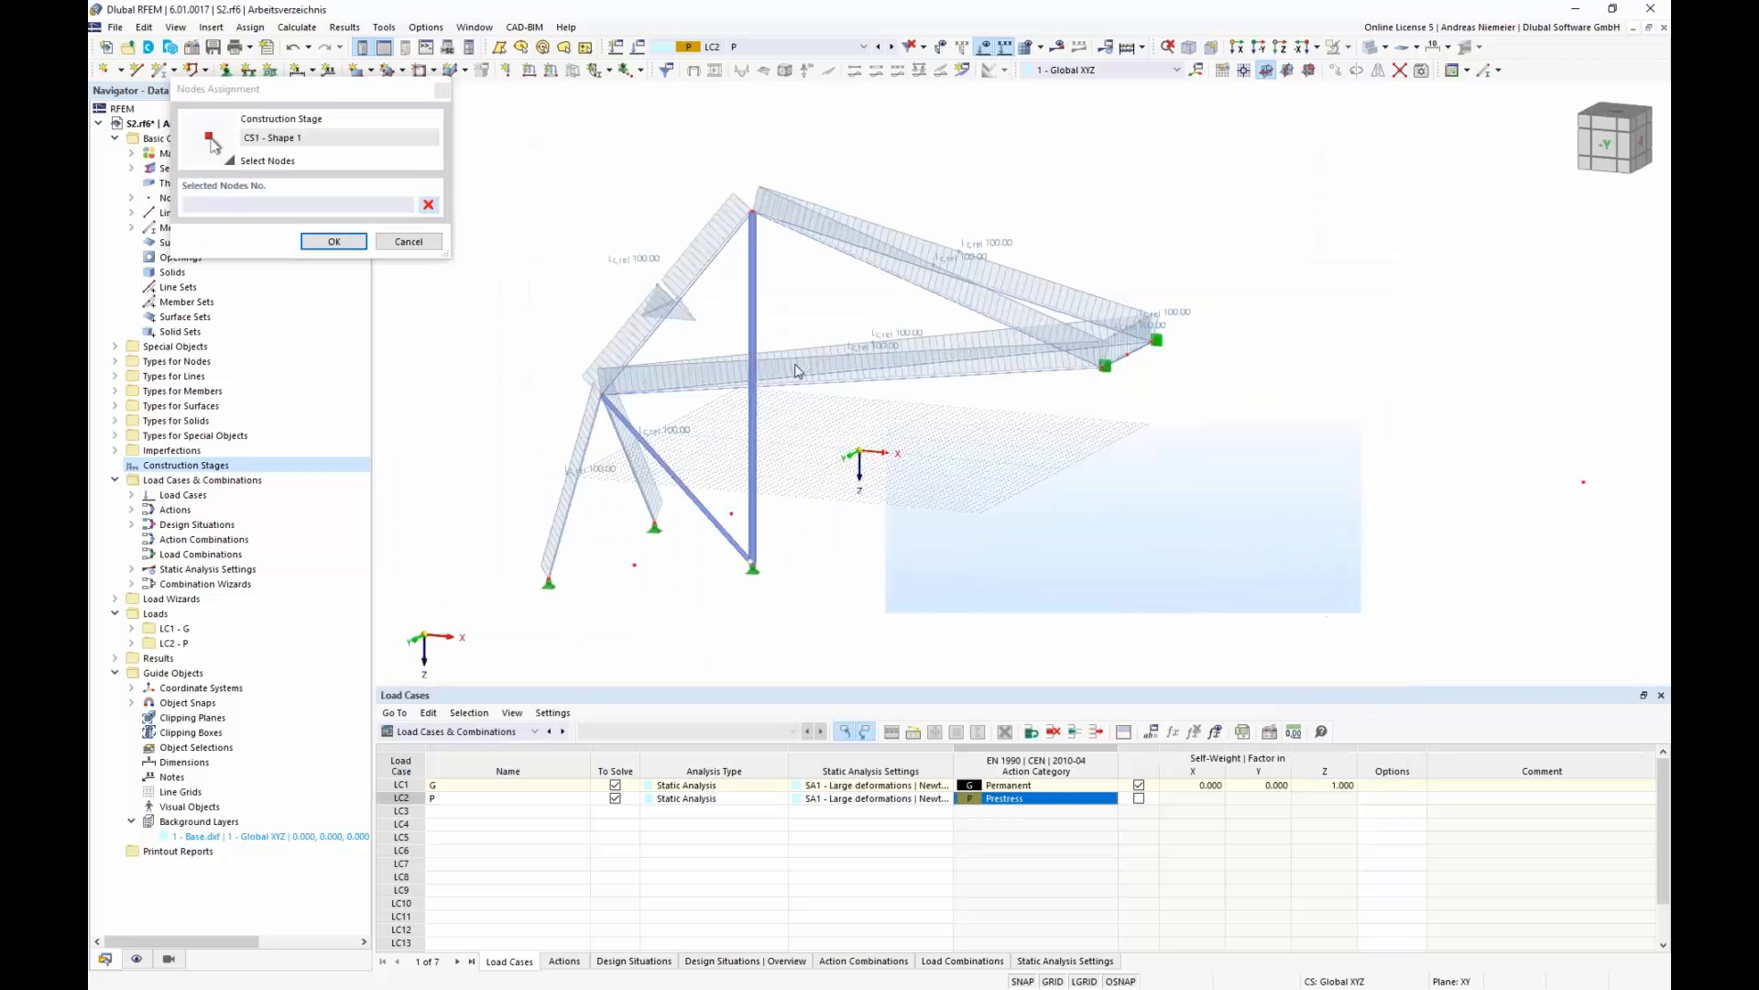
pyautogui.moveTo(797, 371); pyautogui.dragTo(500, 250)
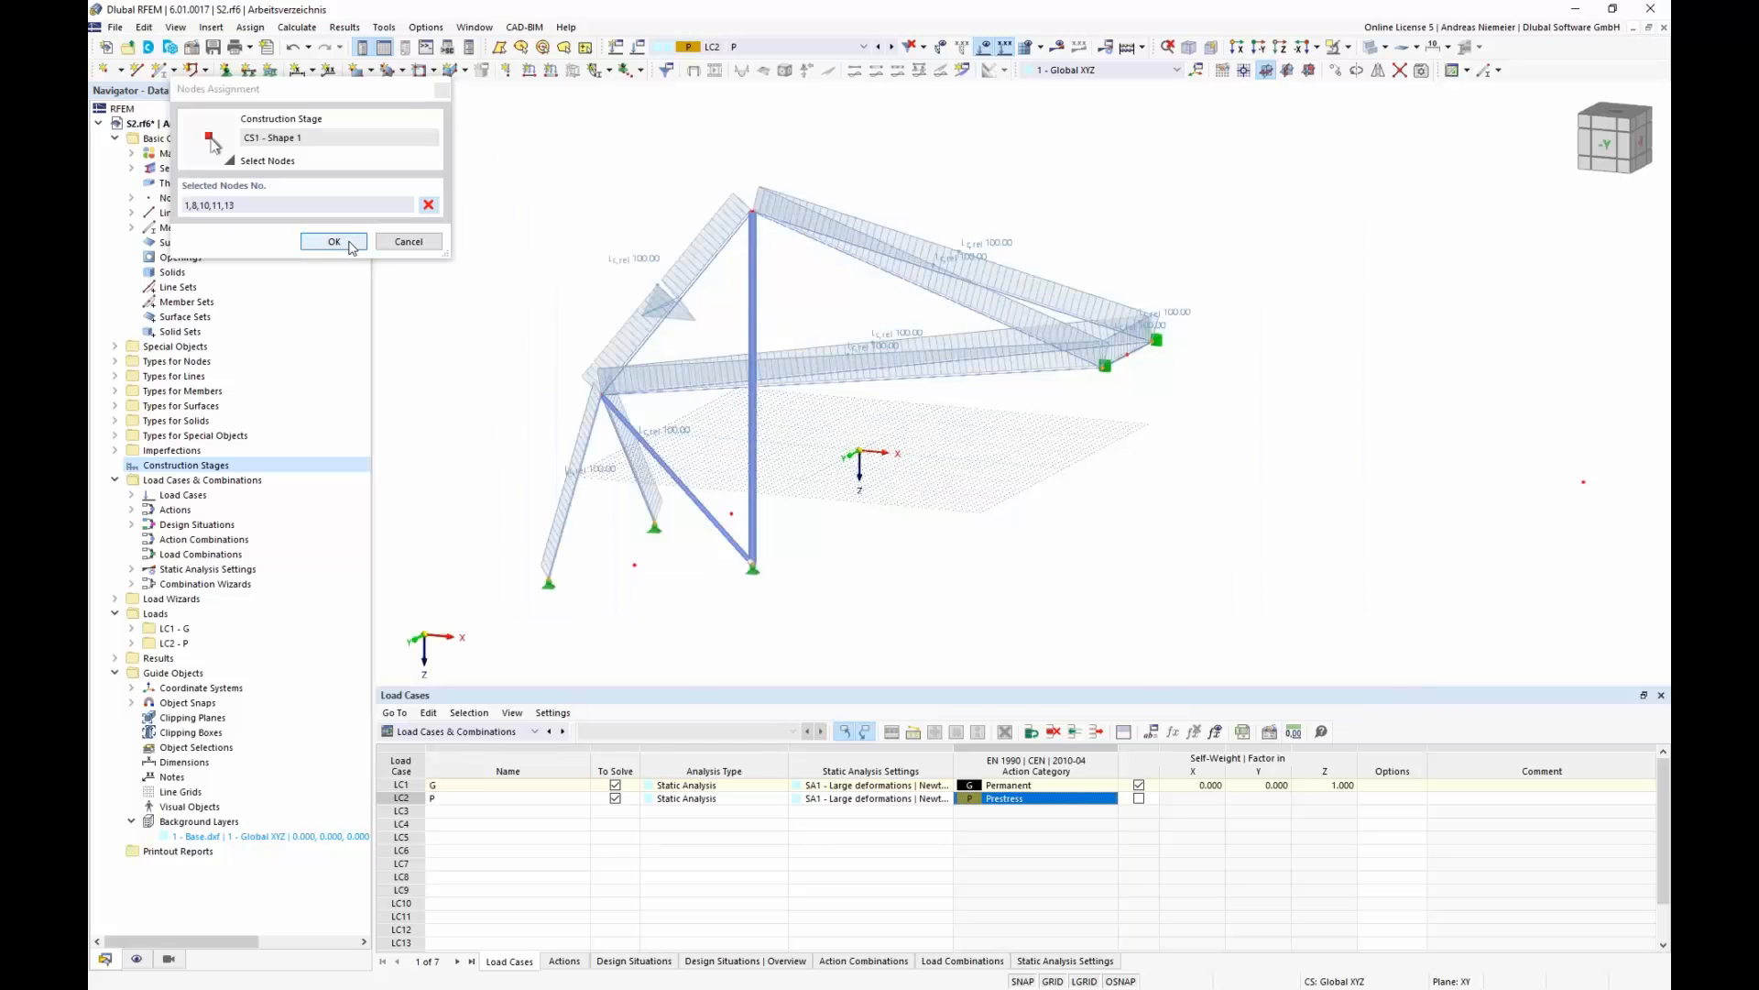
pyautogui.click(333, 241)
pyautogui.click(1202, 773)
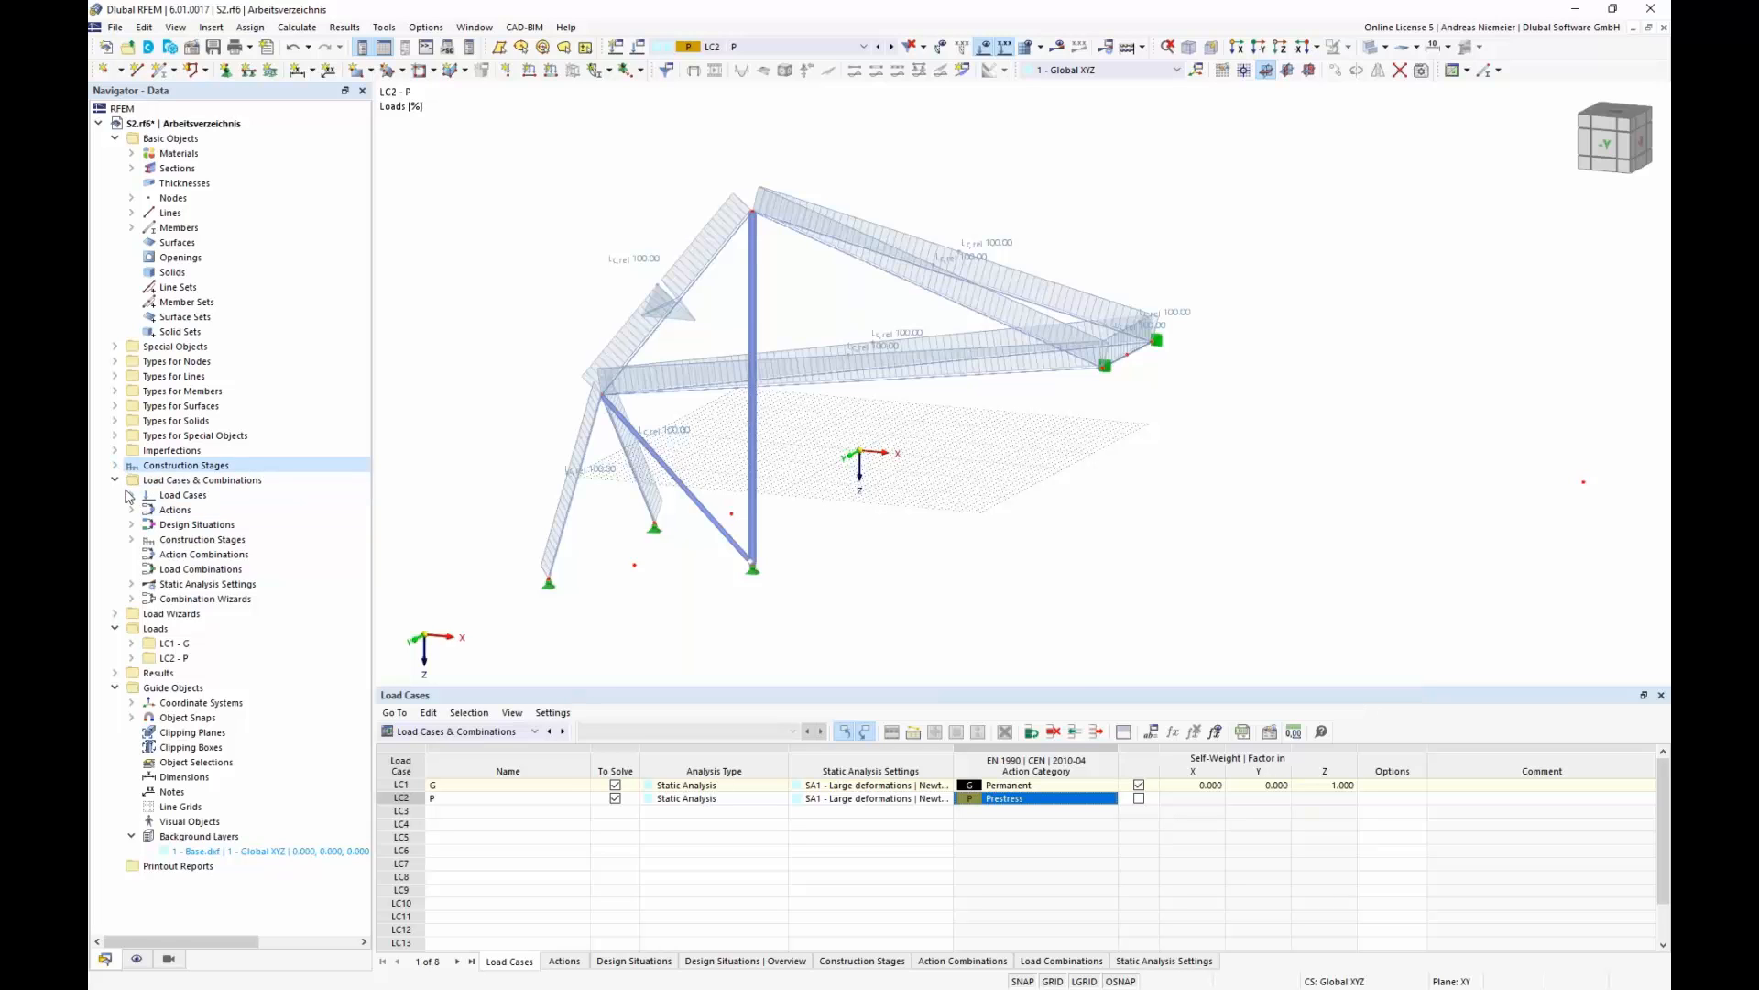
# - Assign load cases LC1 G and LC2 P to construction stage CS1 Shape 1 and calculate it
pyautogui.click(115, 465)
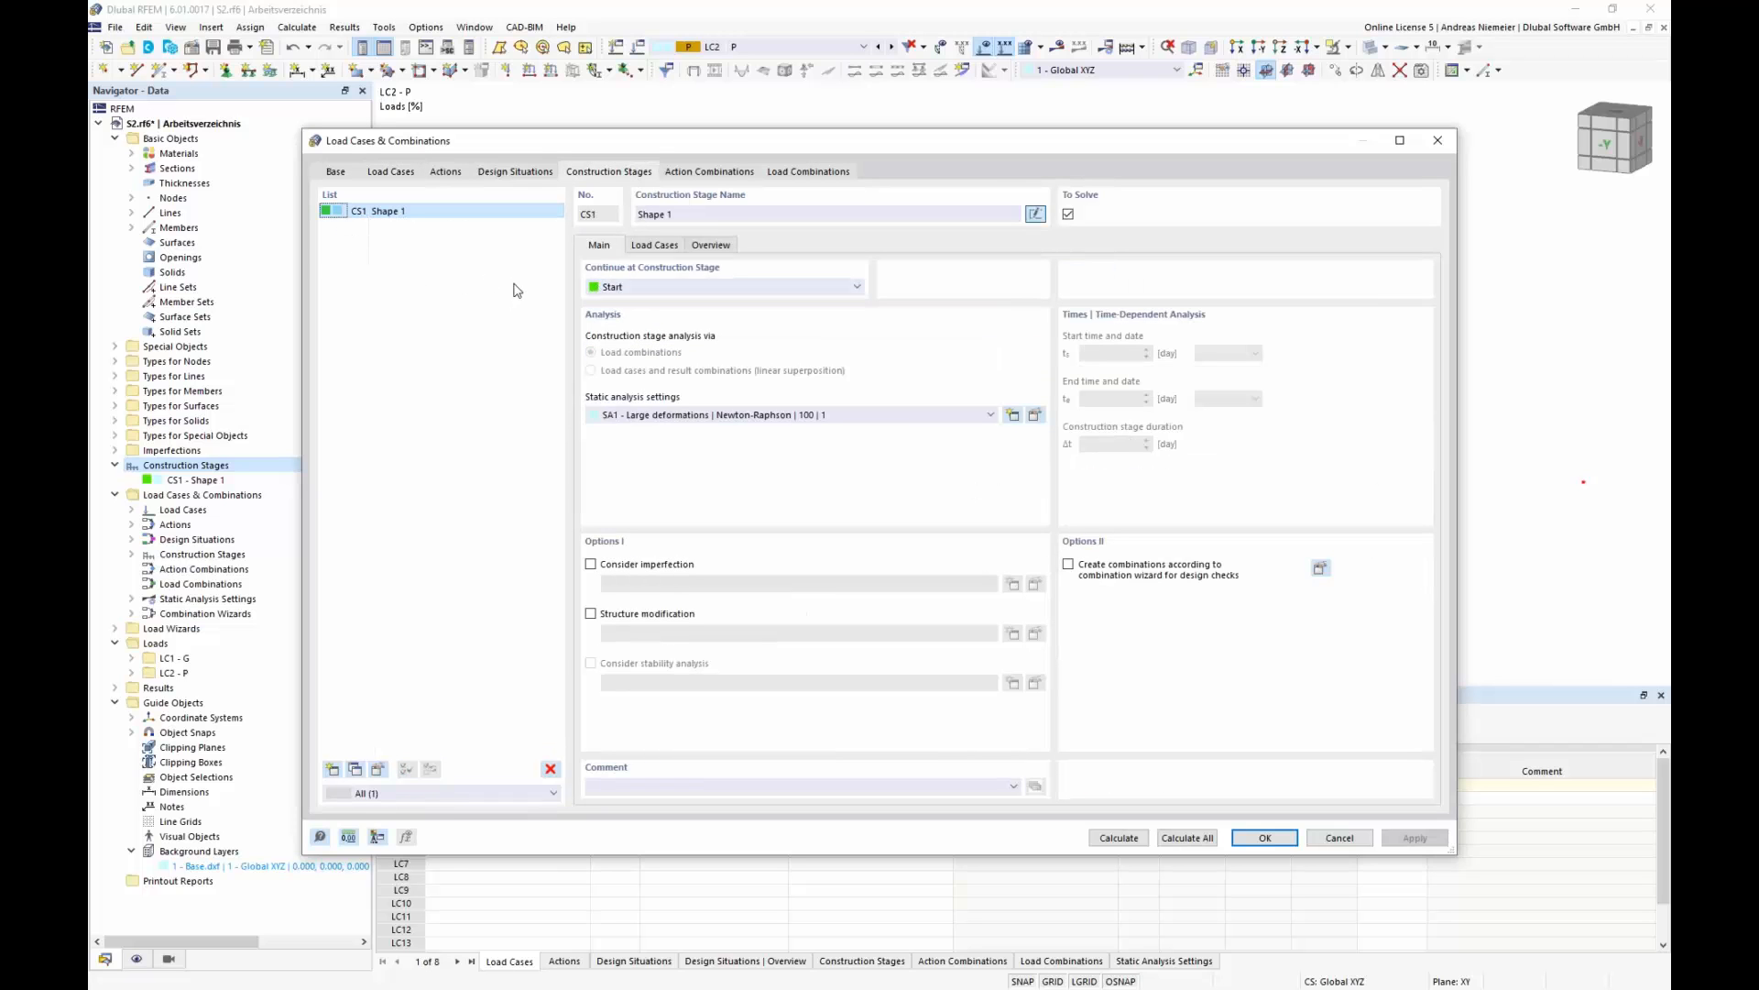
pyautogui.click(652, 246)
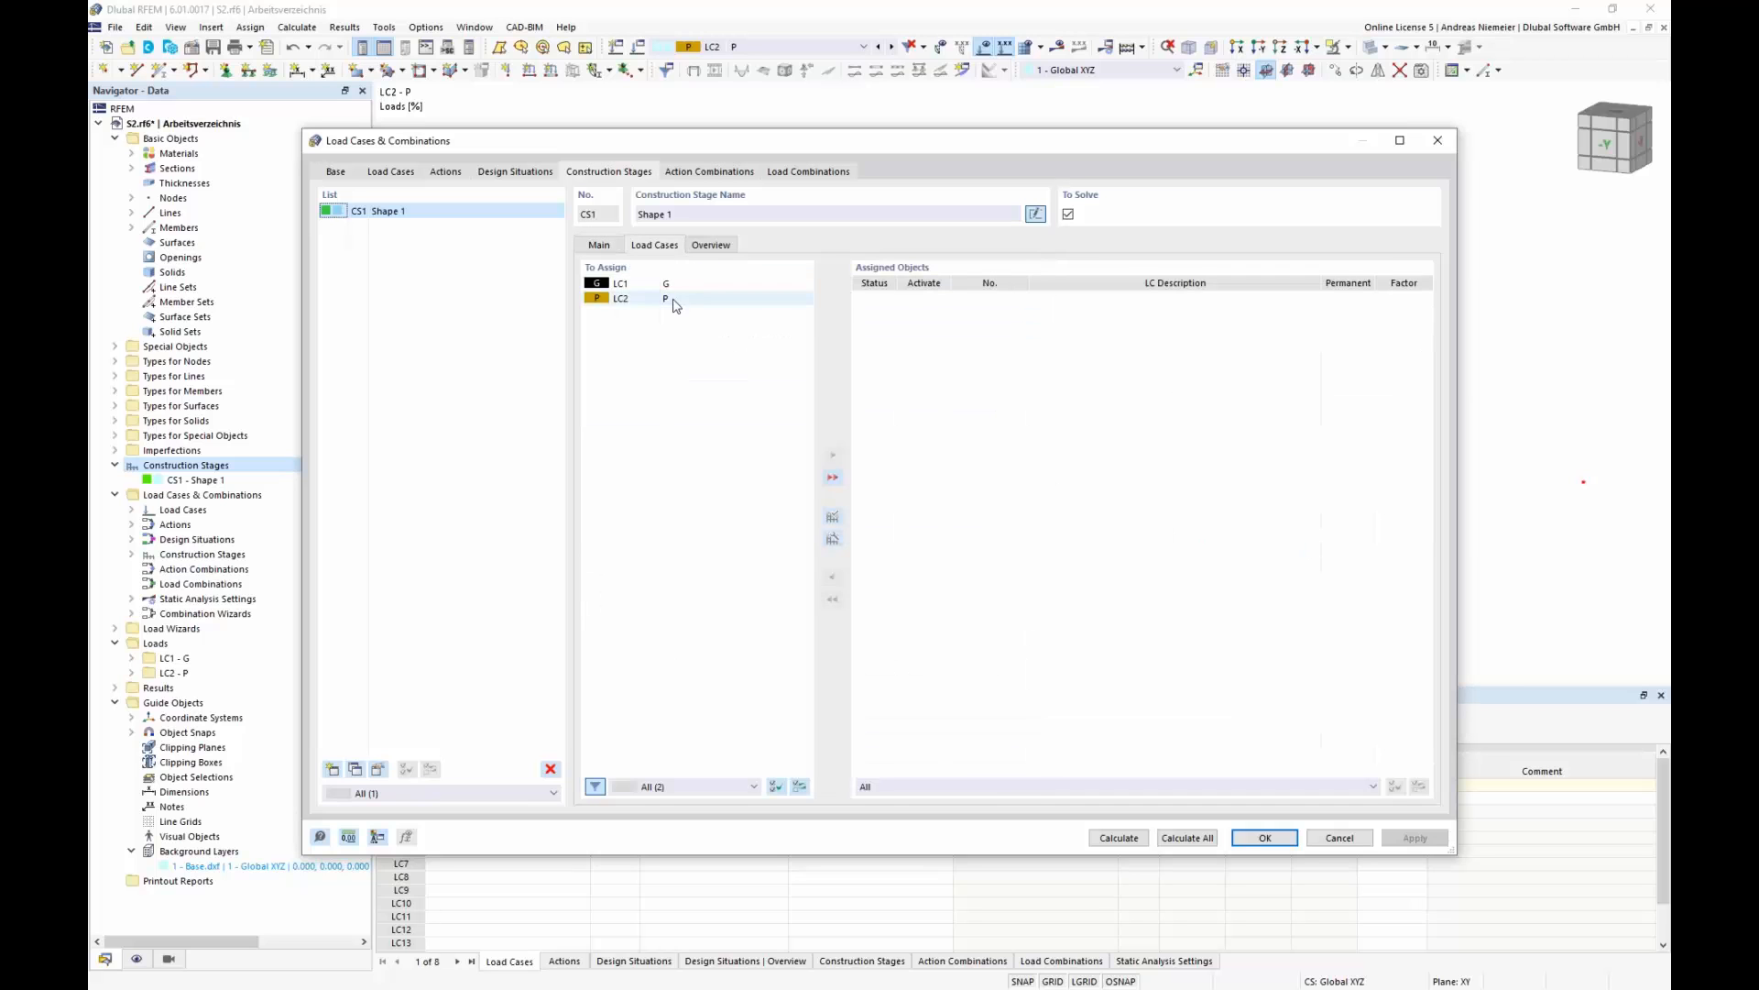
pyautogui.doubleClick(675, 299)
pyautogui.doubleClick(689, 284)
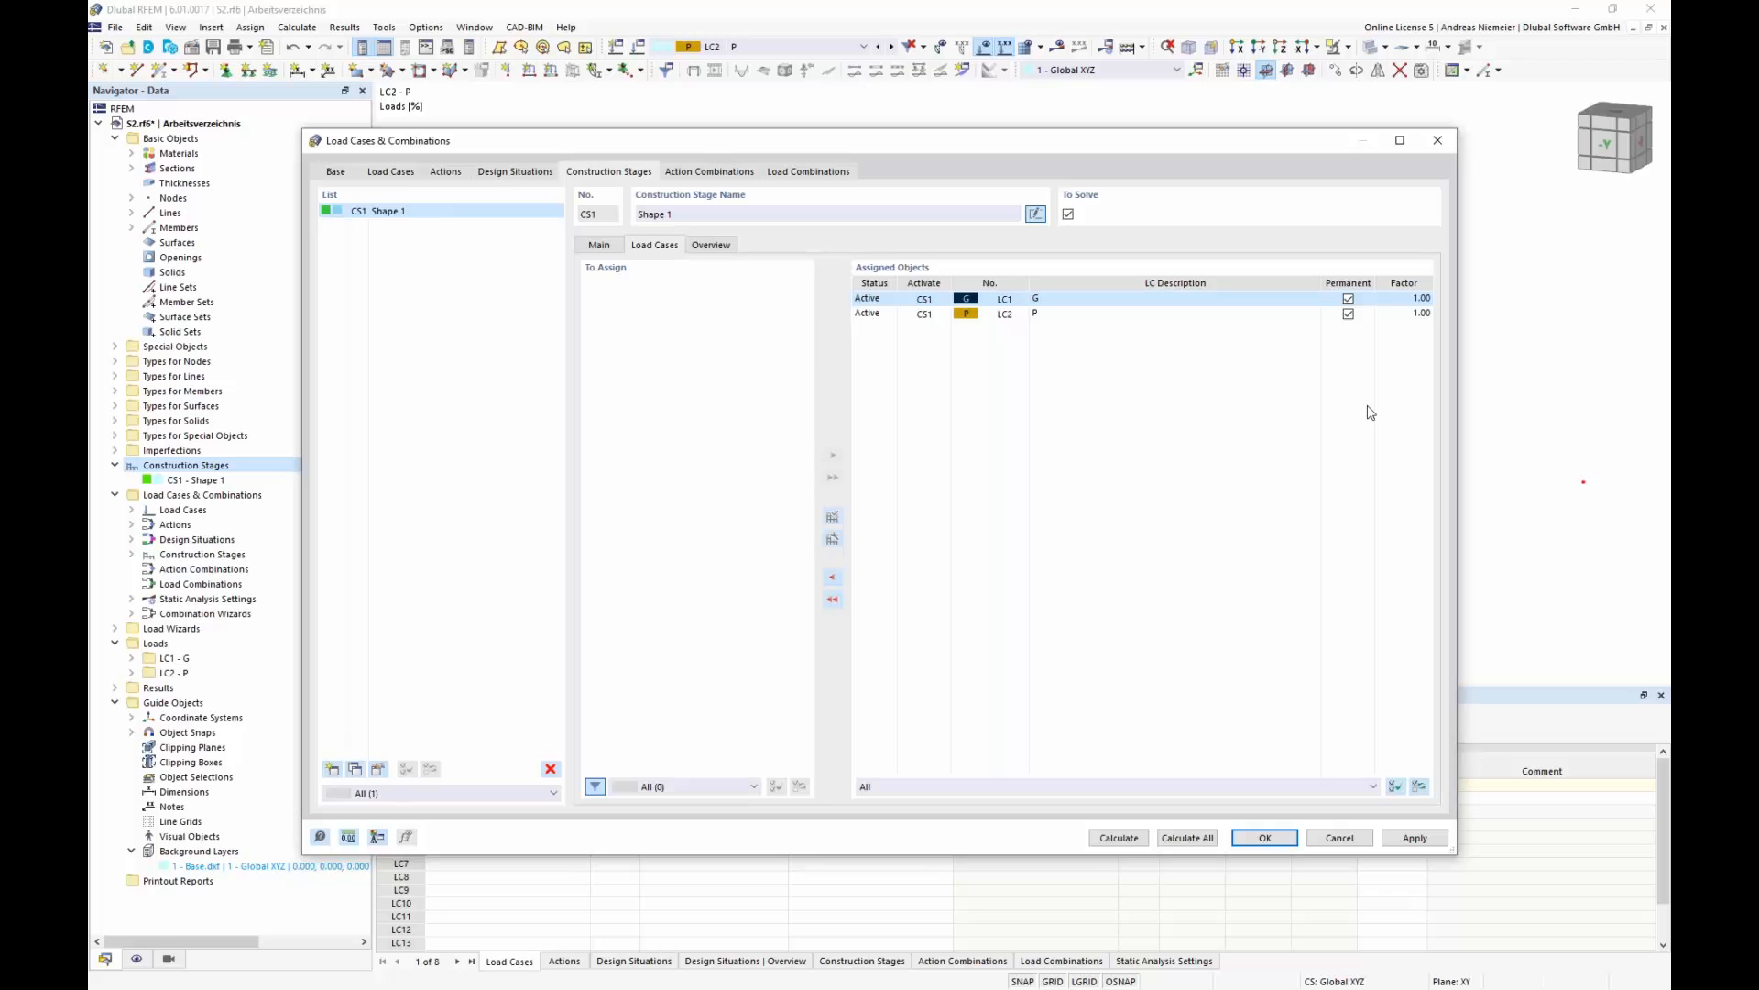
pyautogui.click(1265, 838)
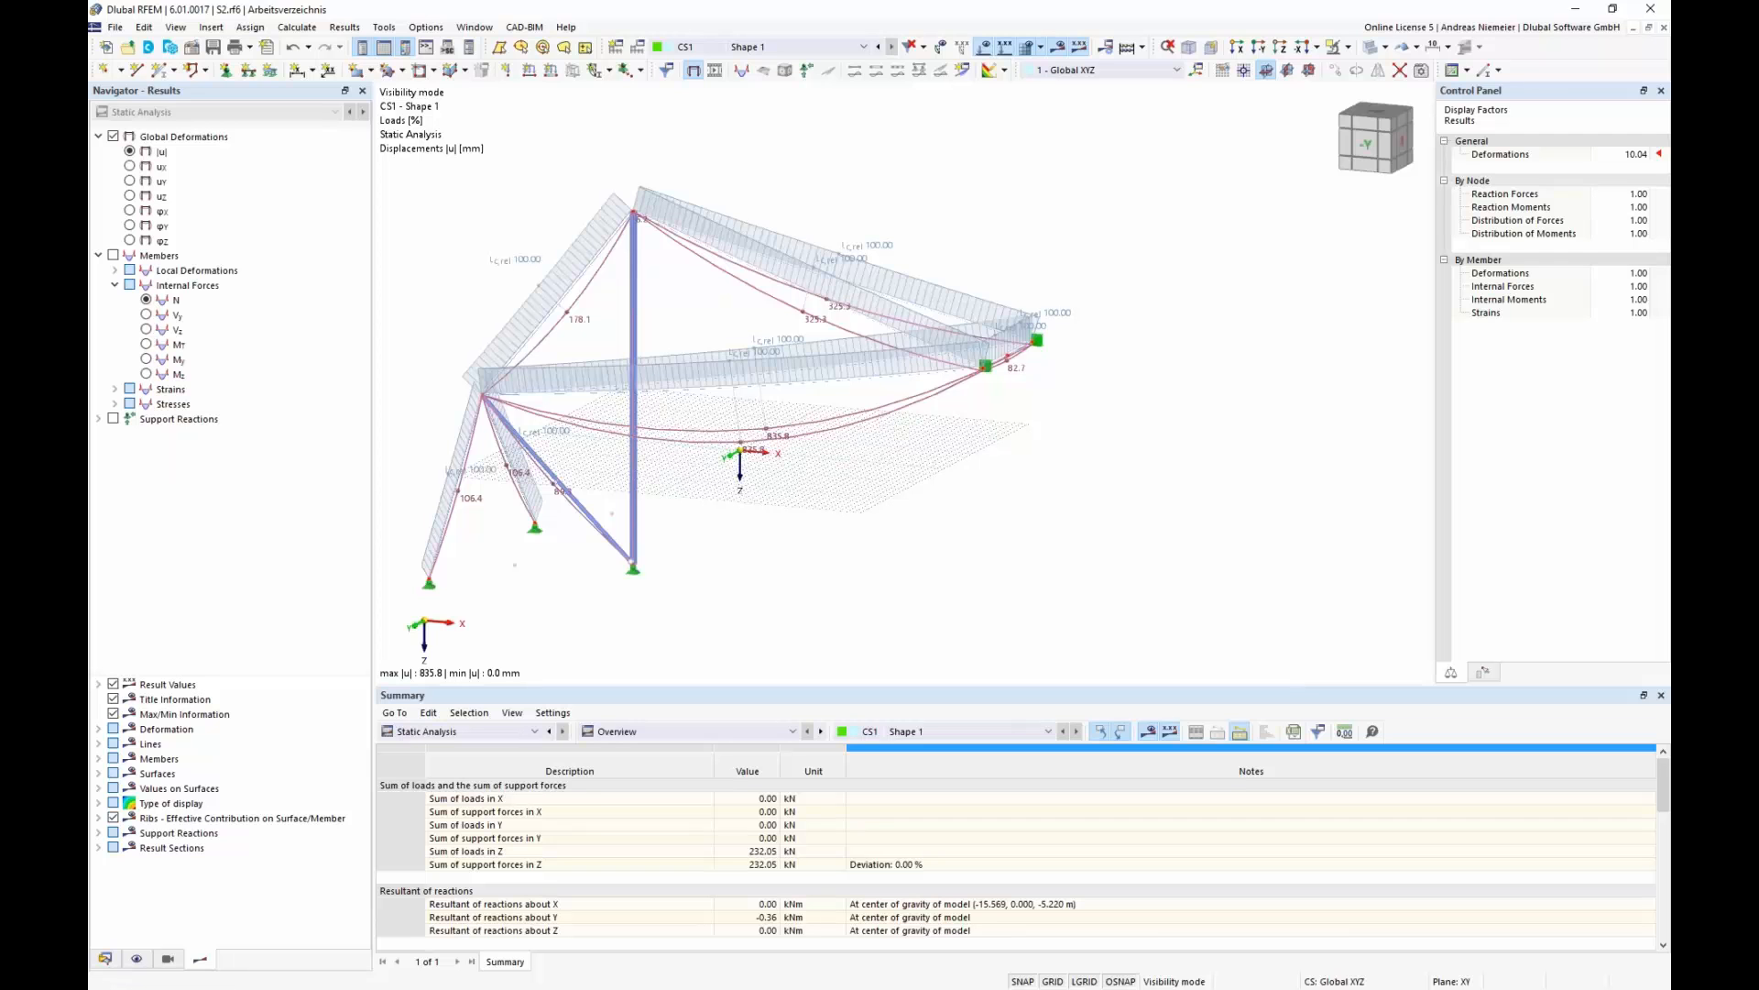
# - Display the member axial forces N for construction stage Shape 1 instead of the global deformations
pyautogui.moveTo(824, 436); pyautogui.dragTo(882, 439, button='middle')
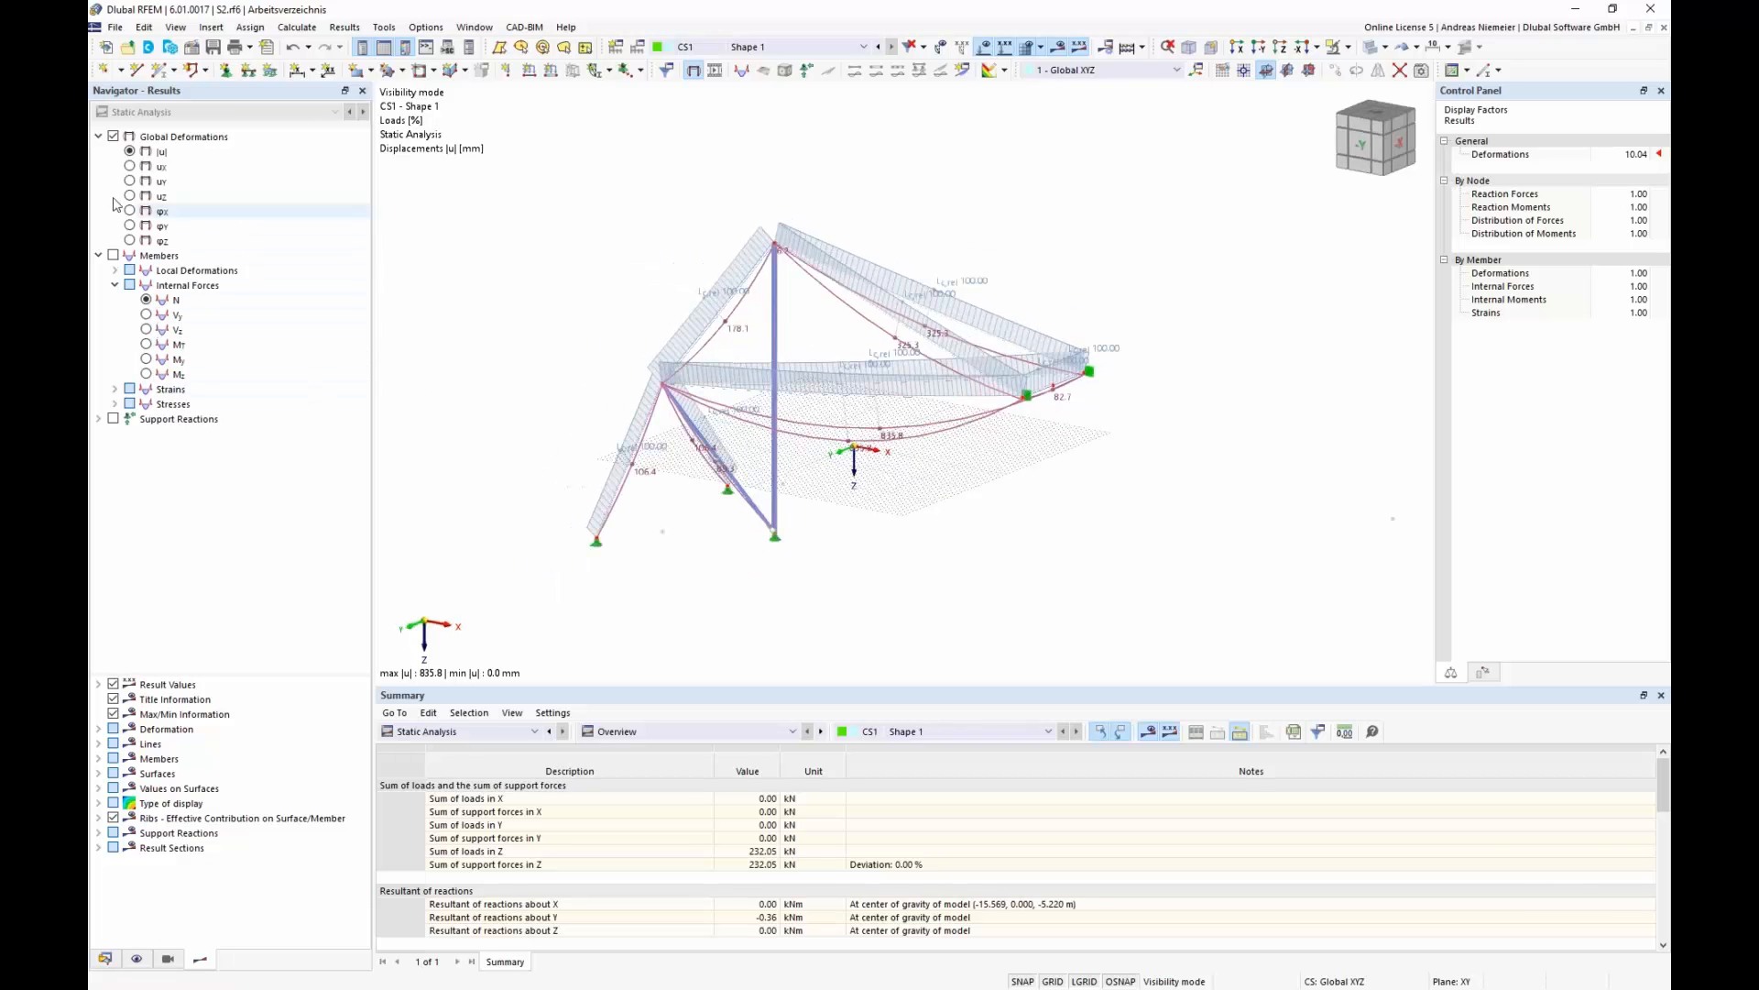
pyautogui.click(113, 255)
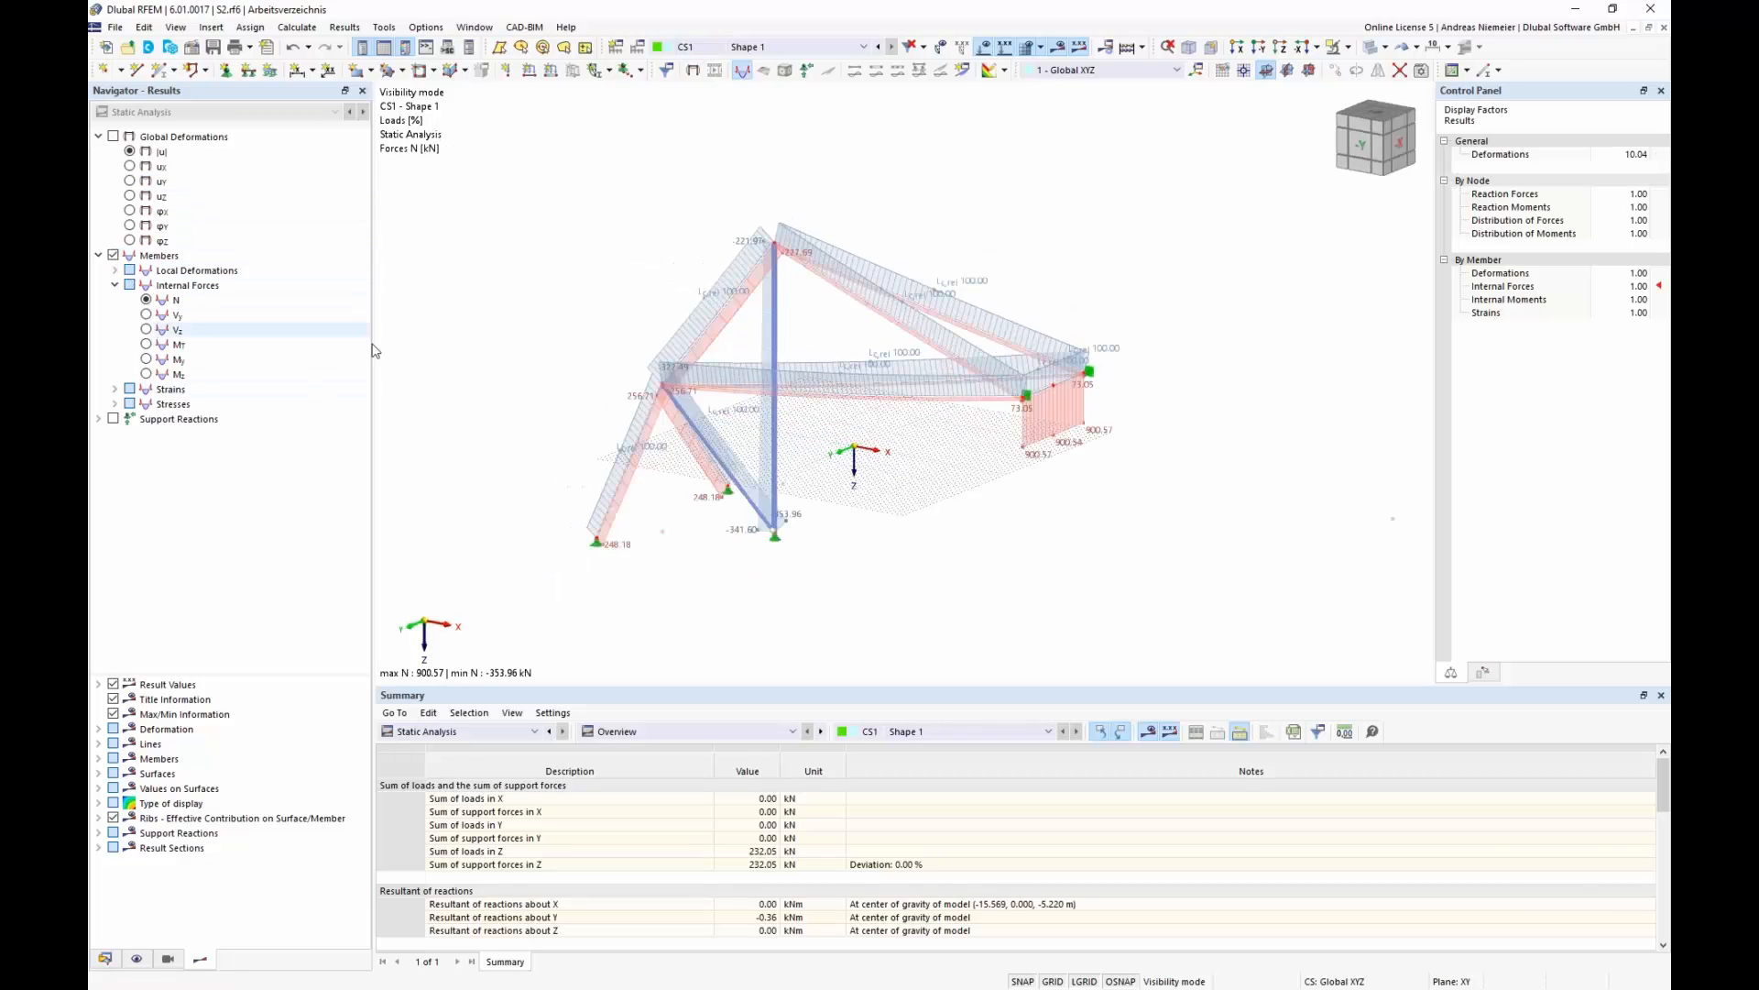
pyautogui.keyDown('ctrl'); pyautogui.moveTo(671, 460); pyautogui.dragTo(895, 491, button='middle'); pyautogui.keyUp('ctrl')
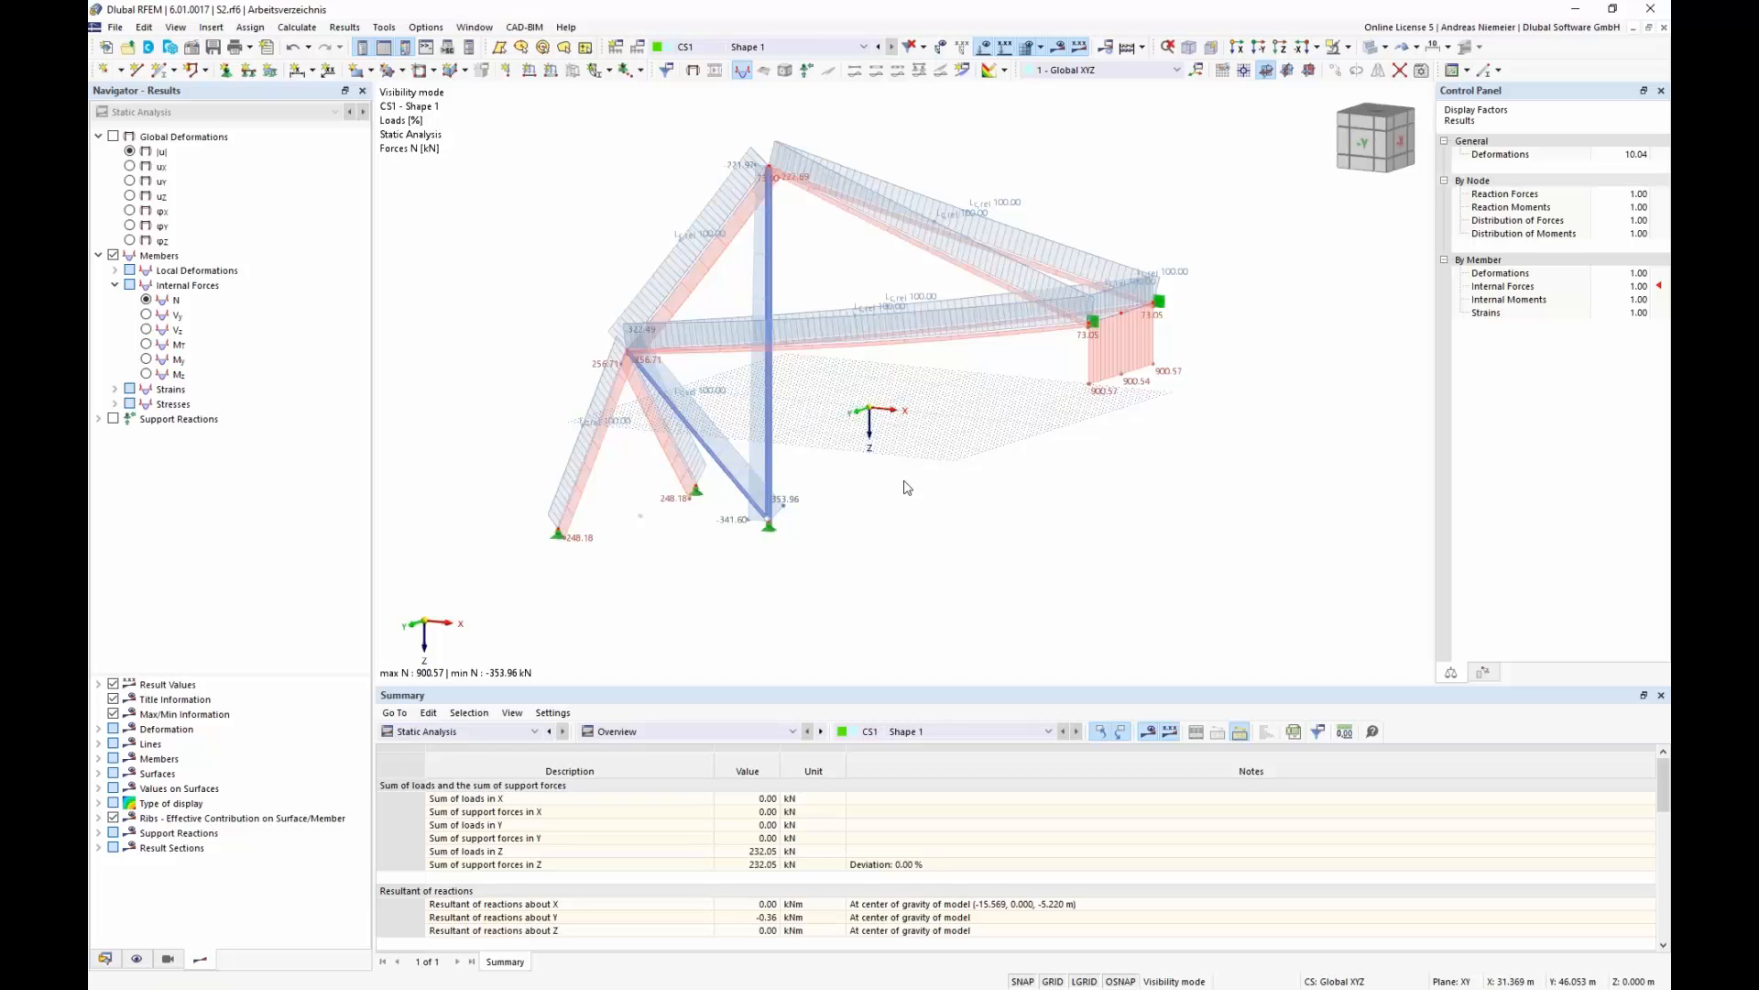
# - Activate the background layer Base.dxf so its outlines serve as a drawing reference
pyautogui.click(108, 959)
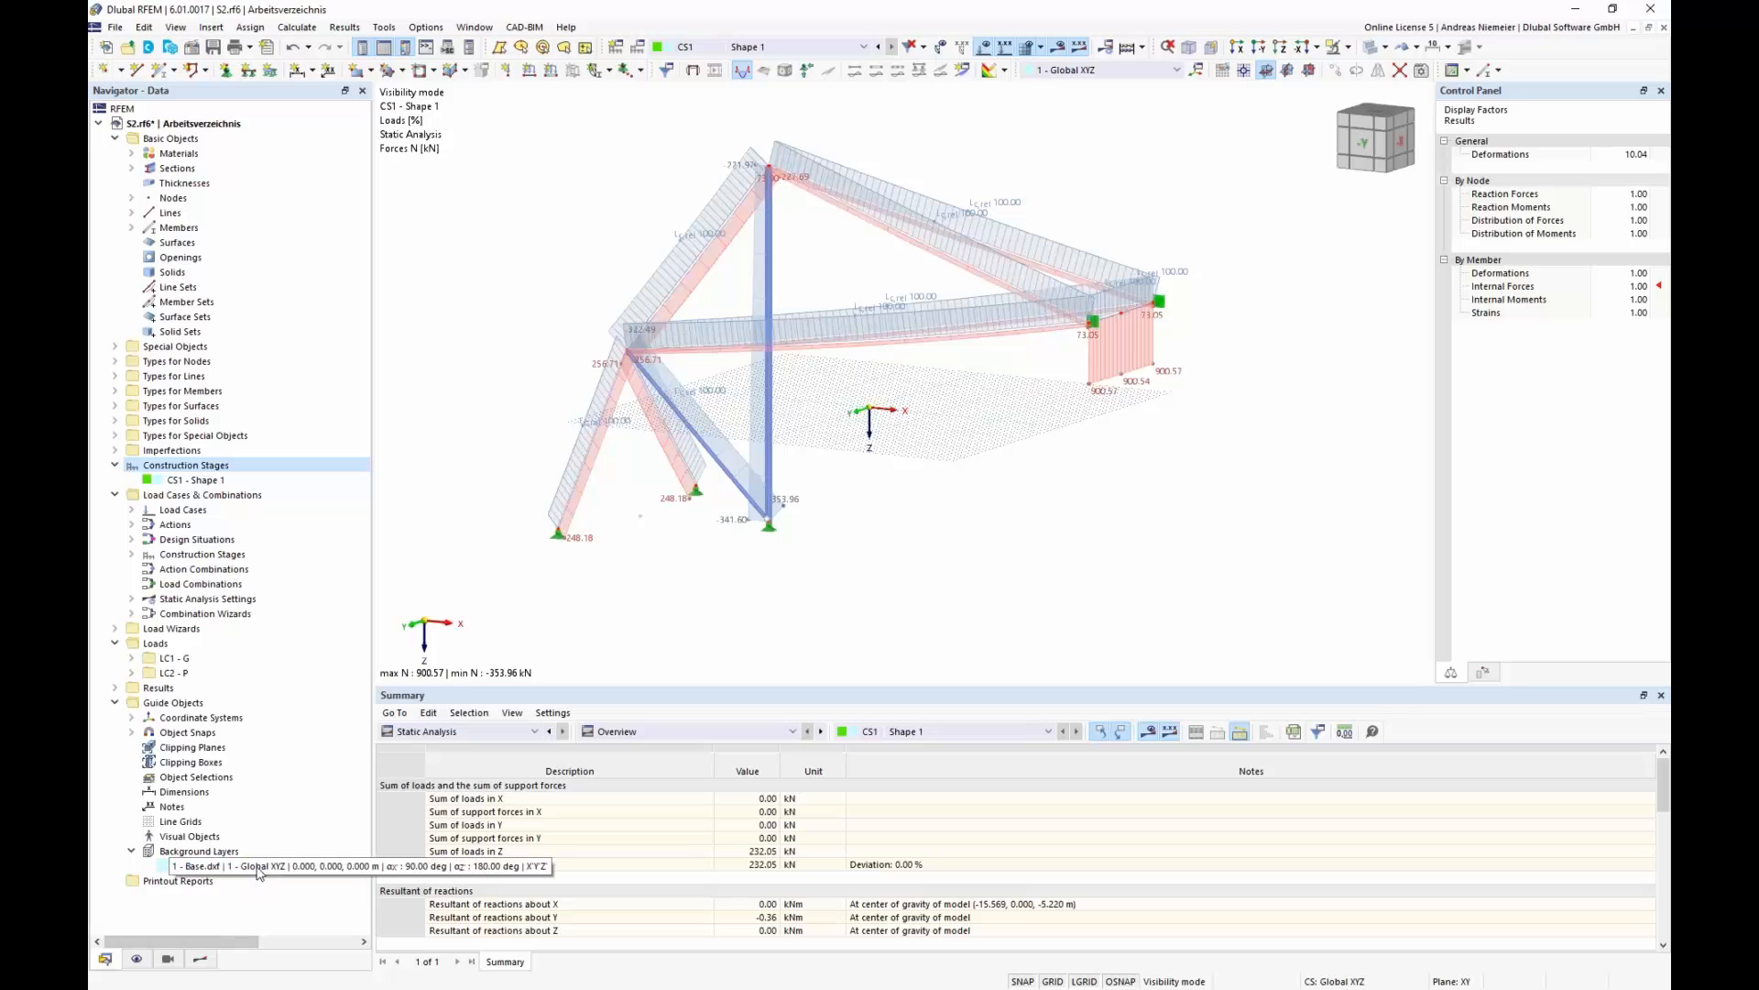
pyautogui.rightClick(285, 865)
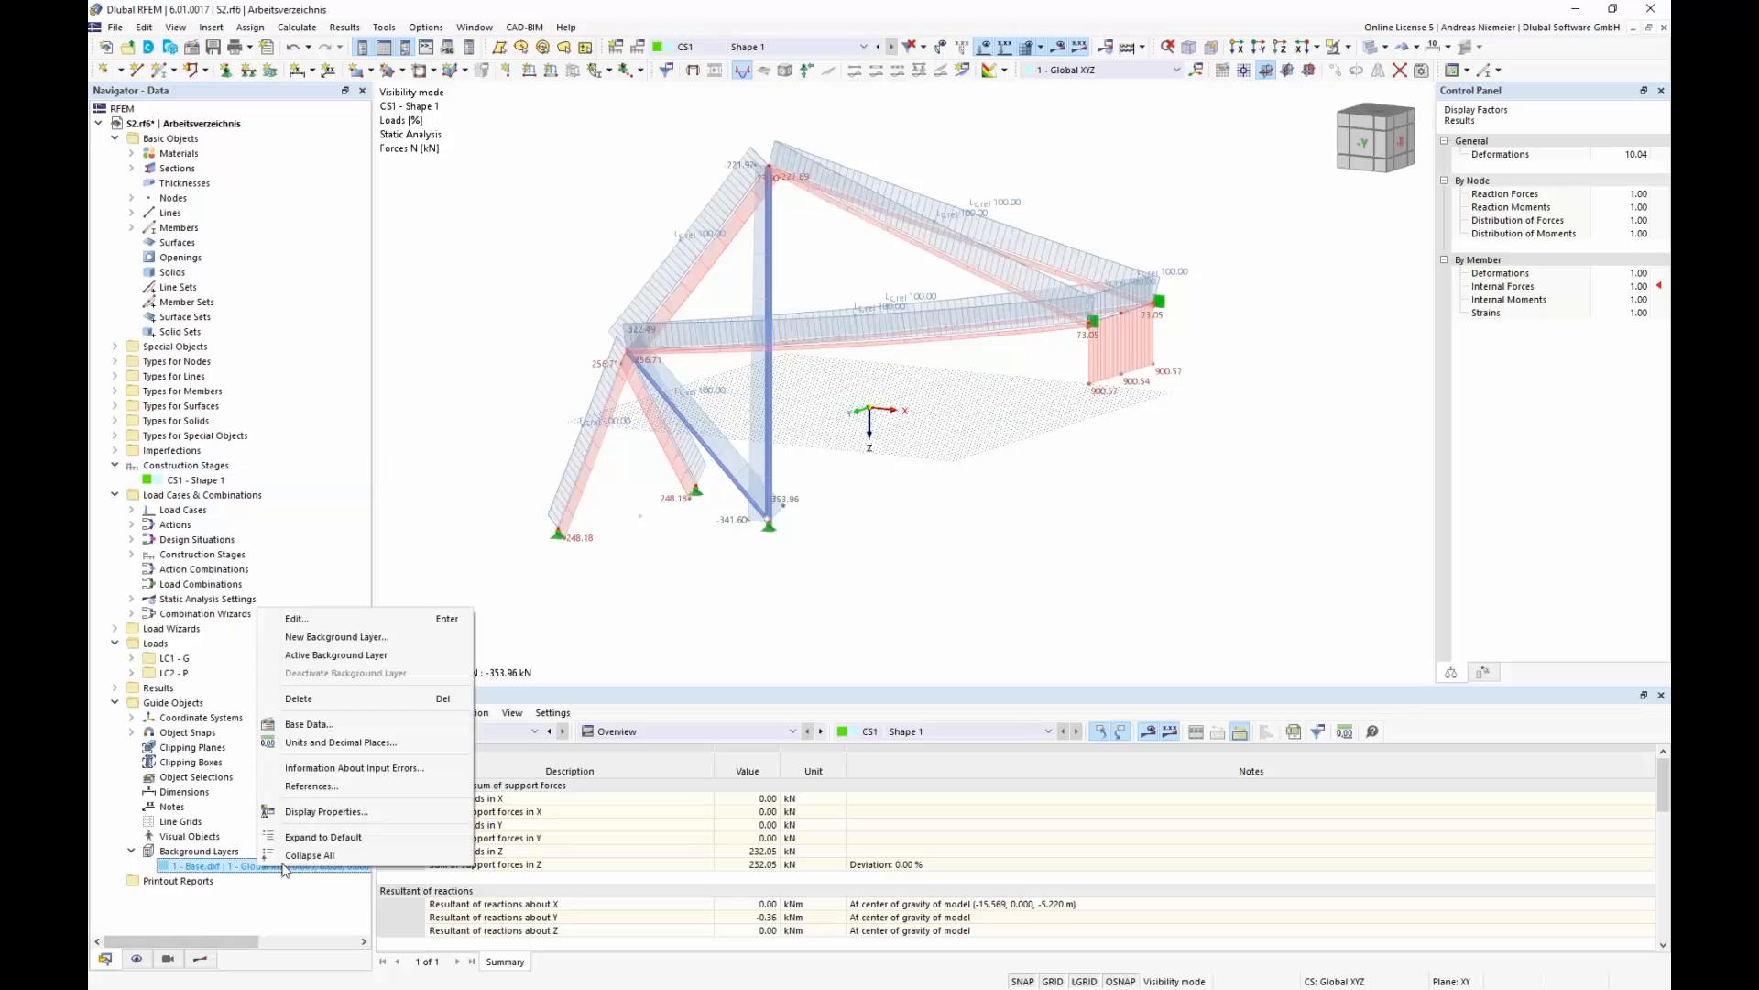
pyautogui.click(323, 661)
pyautogui.keyDown('ctrl'); pyautogui.moveTo(699, 571); pyautogui.dragTo(793, 554, button='middle'); pyautogui.keyUp('ctrl')
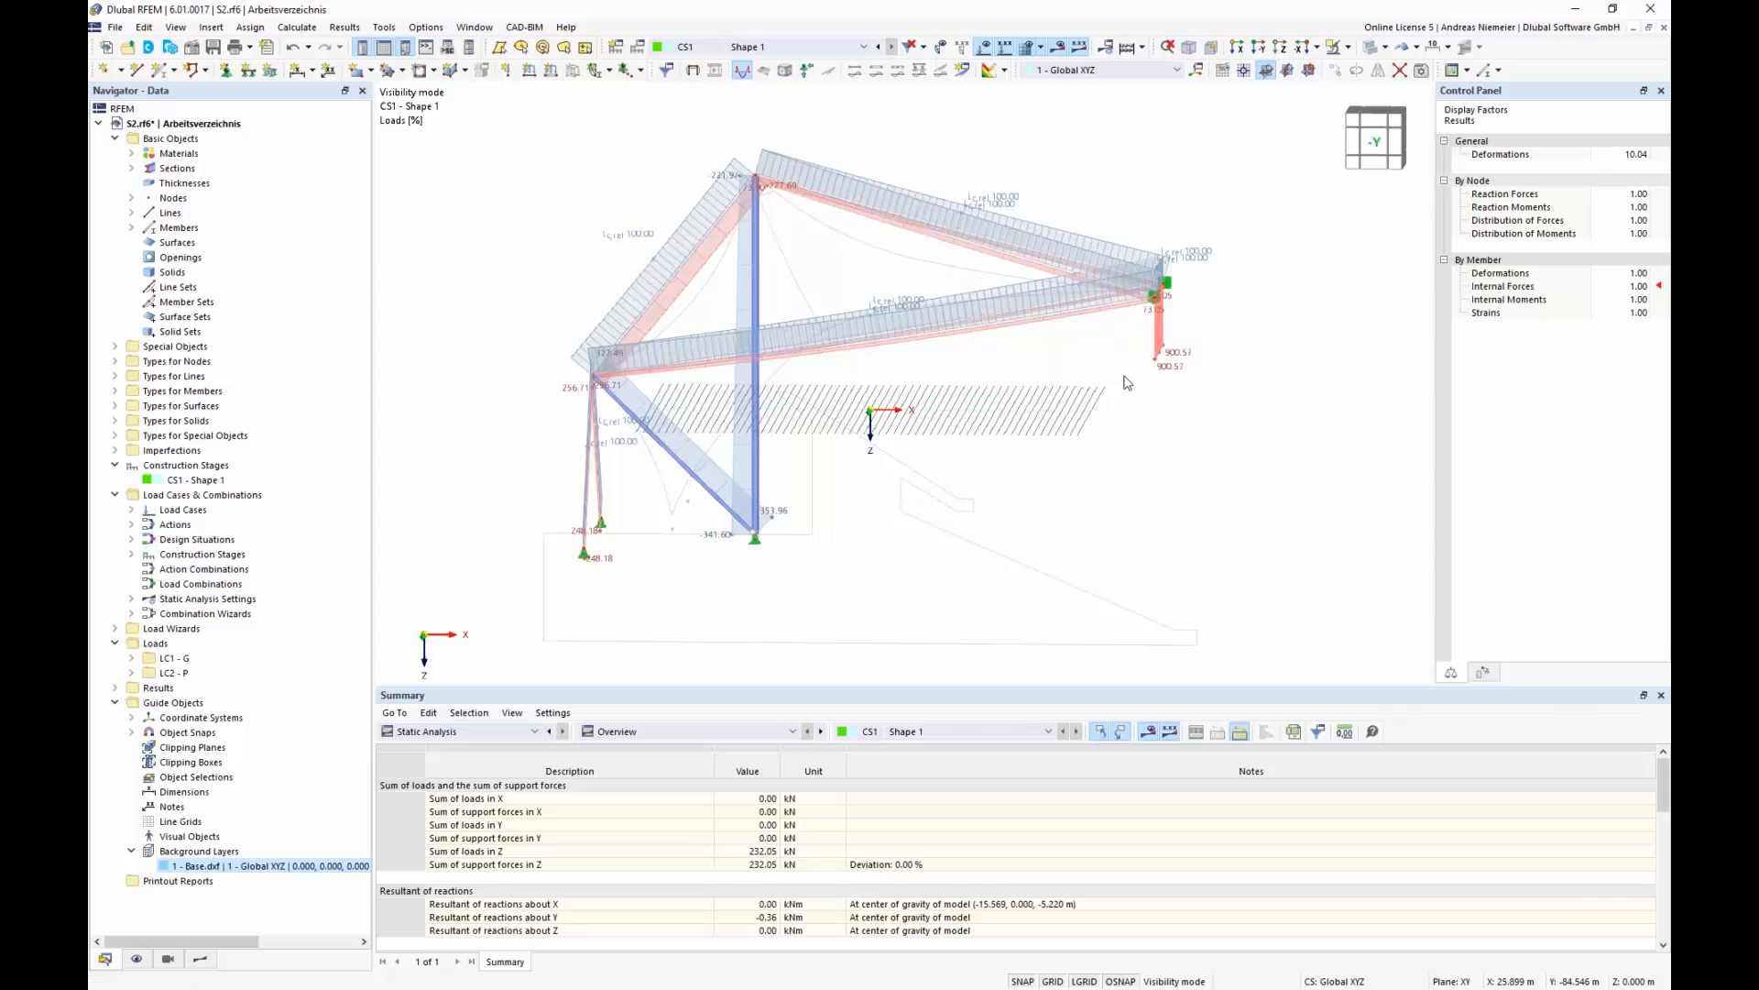
# - Hide the results and the load display and make load case LC1 G current
pyautogui.click(1042, 48)
pyautogui.click(1114, 127)
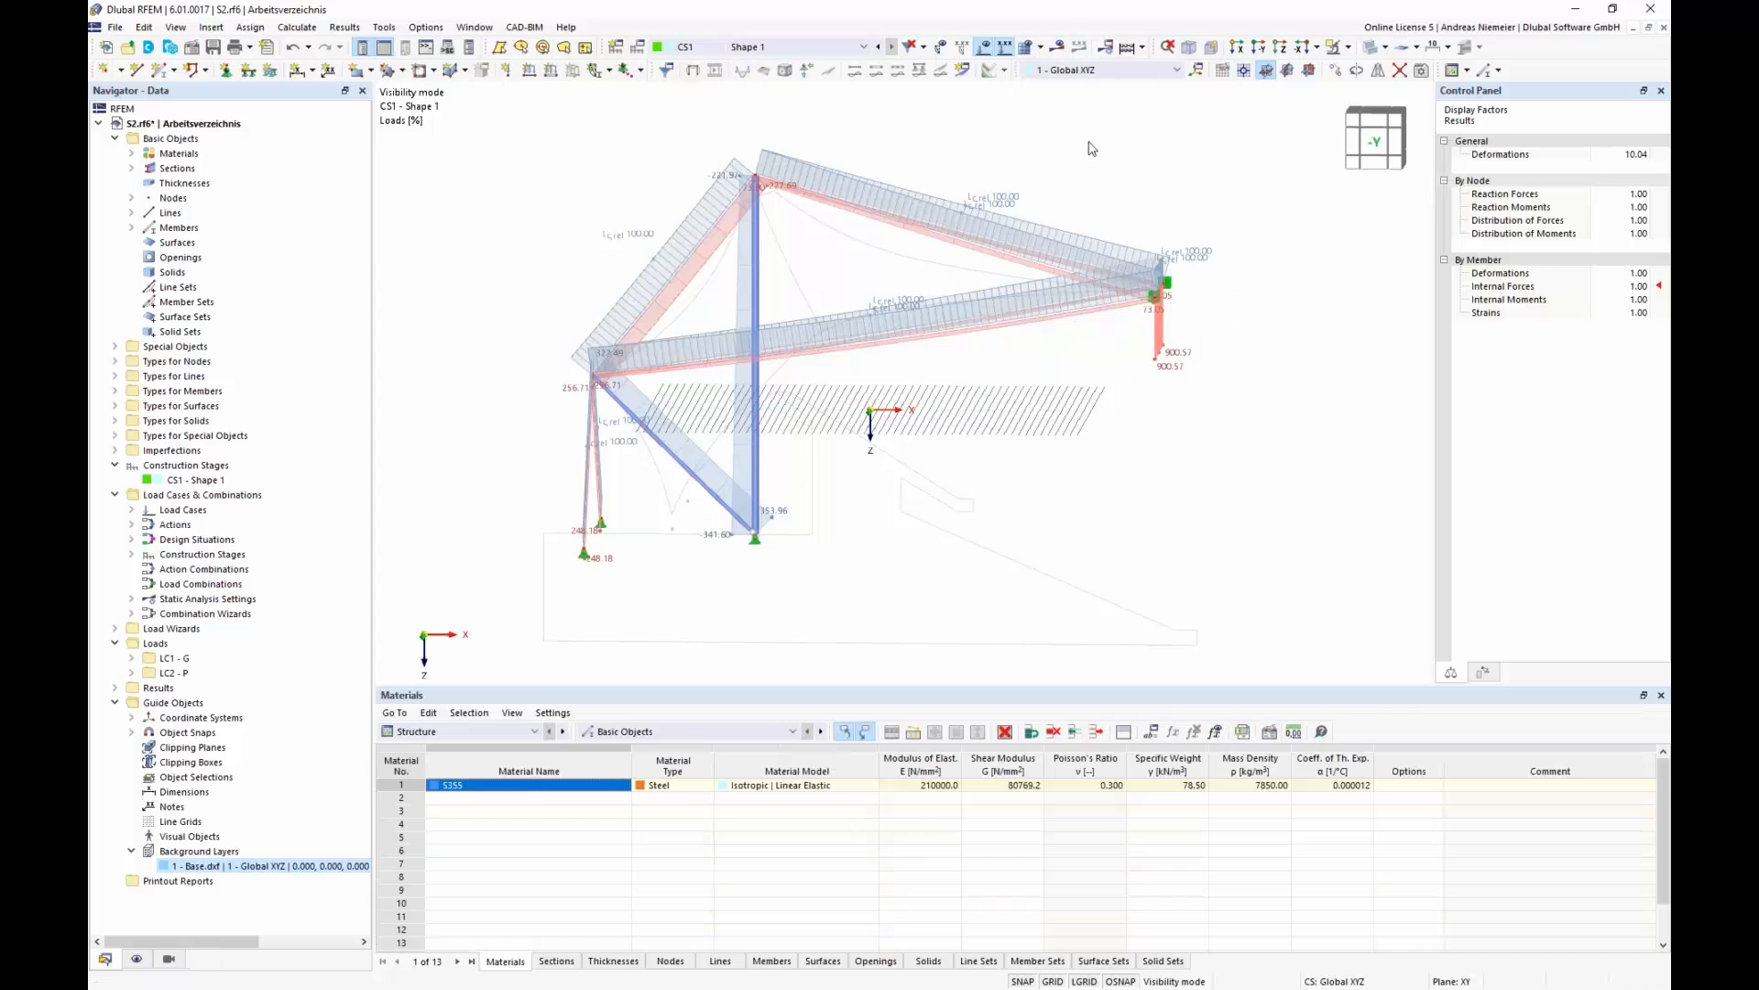
pyautogui.click(1129, 135)
pyautogui.click(983, 48)
pyautogui.scroll(-1, 1151, 373)
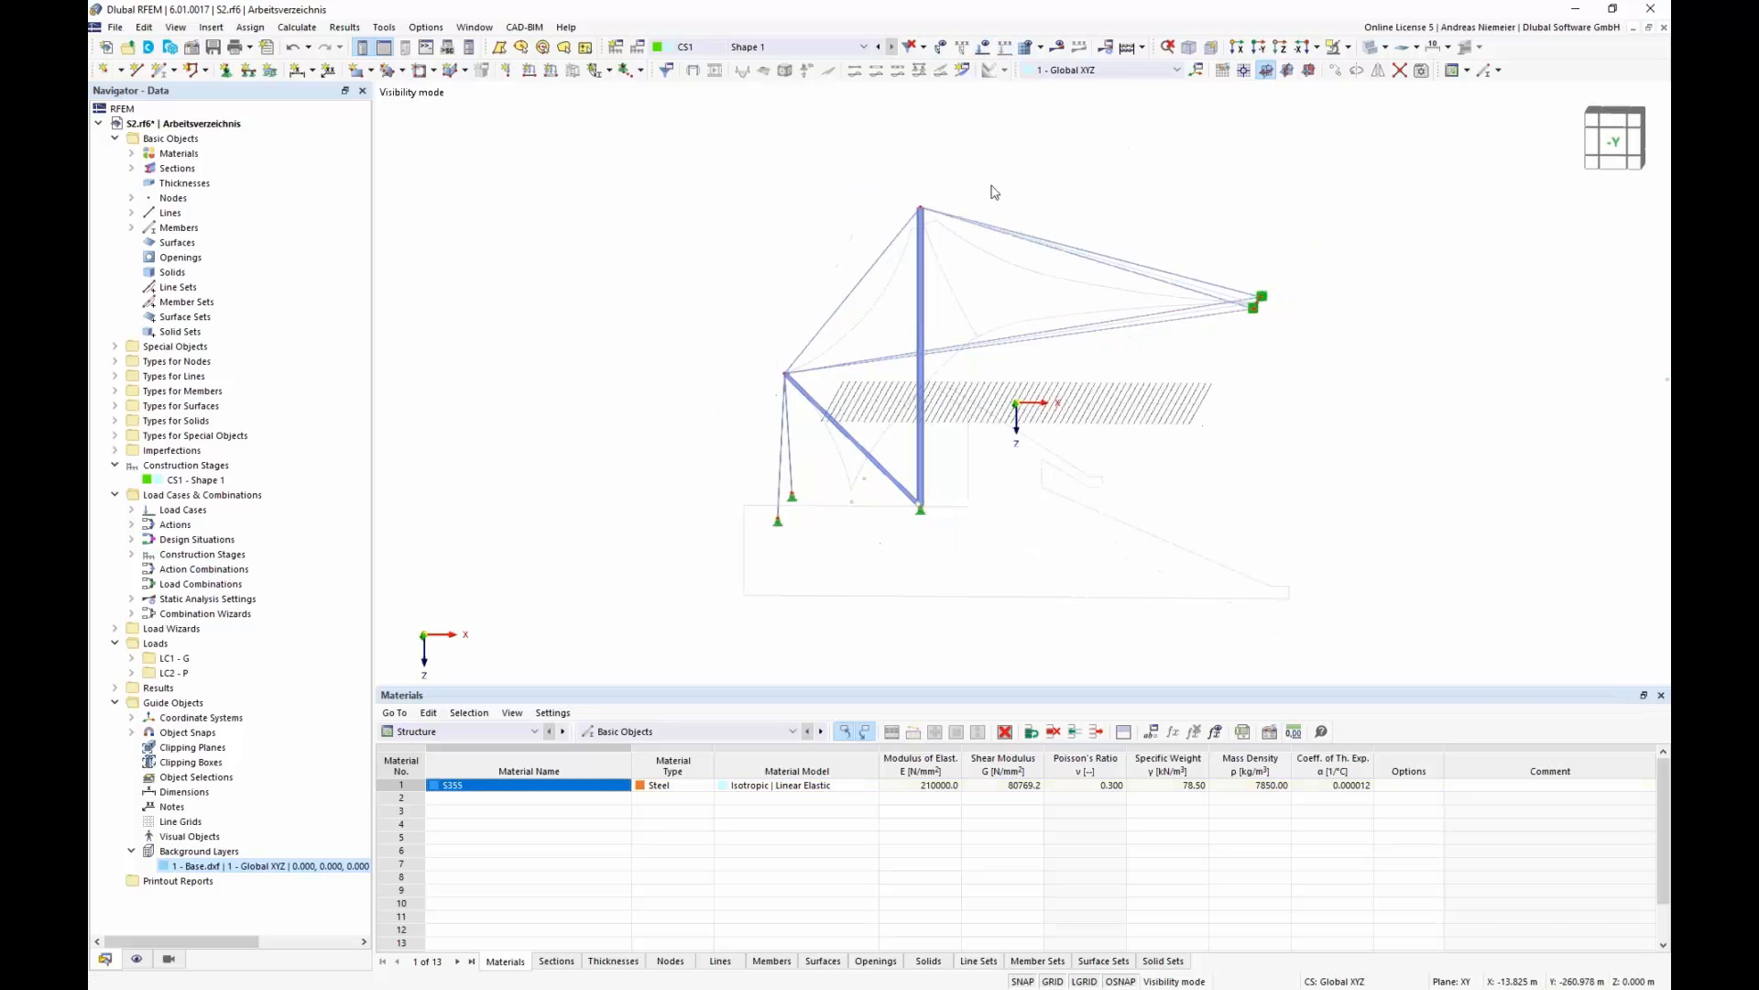
pyautogui.click(834, 44)
pyautogui.click(831, 61)
# - Draw two connected single lines from the strut's outer end to the free ground node and on to the near canopy tip support
pyautogui.moveTo(1147, 419); pyautogui.dragTo(1080, 422, button='middle')
pyautogui.keyDown('ctrl'); pyautogui.moveTo(1080, 421); pyautogui.dragTo(983, 482, button='middle'); pyautogui.keyUp('ctrl')
pyautogui.scroll(1, 981, 483)
pyautogui.click(138, 70)
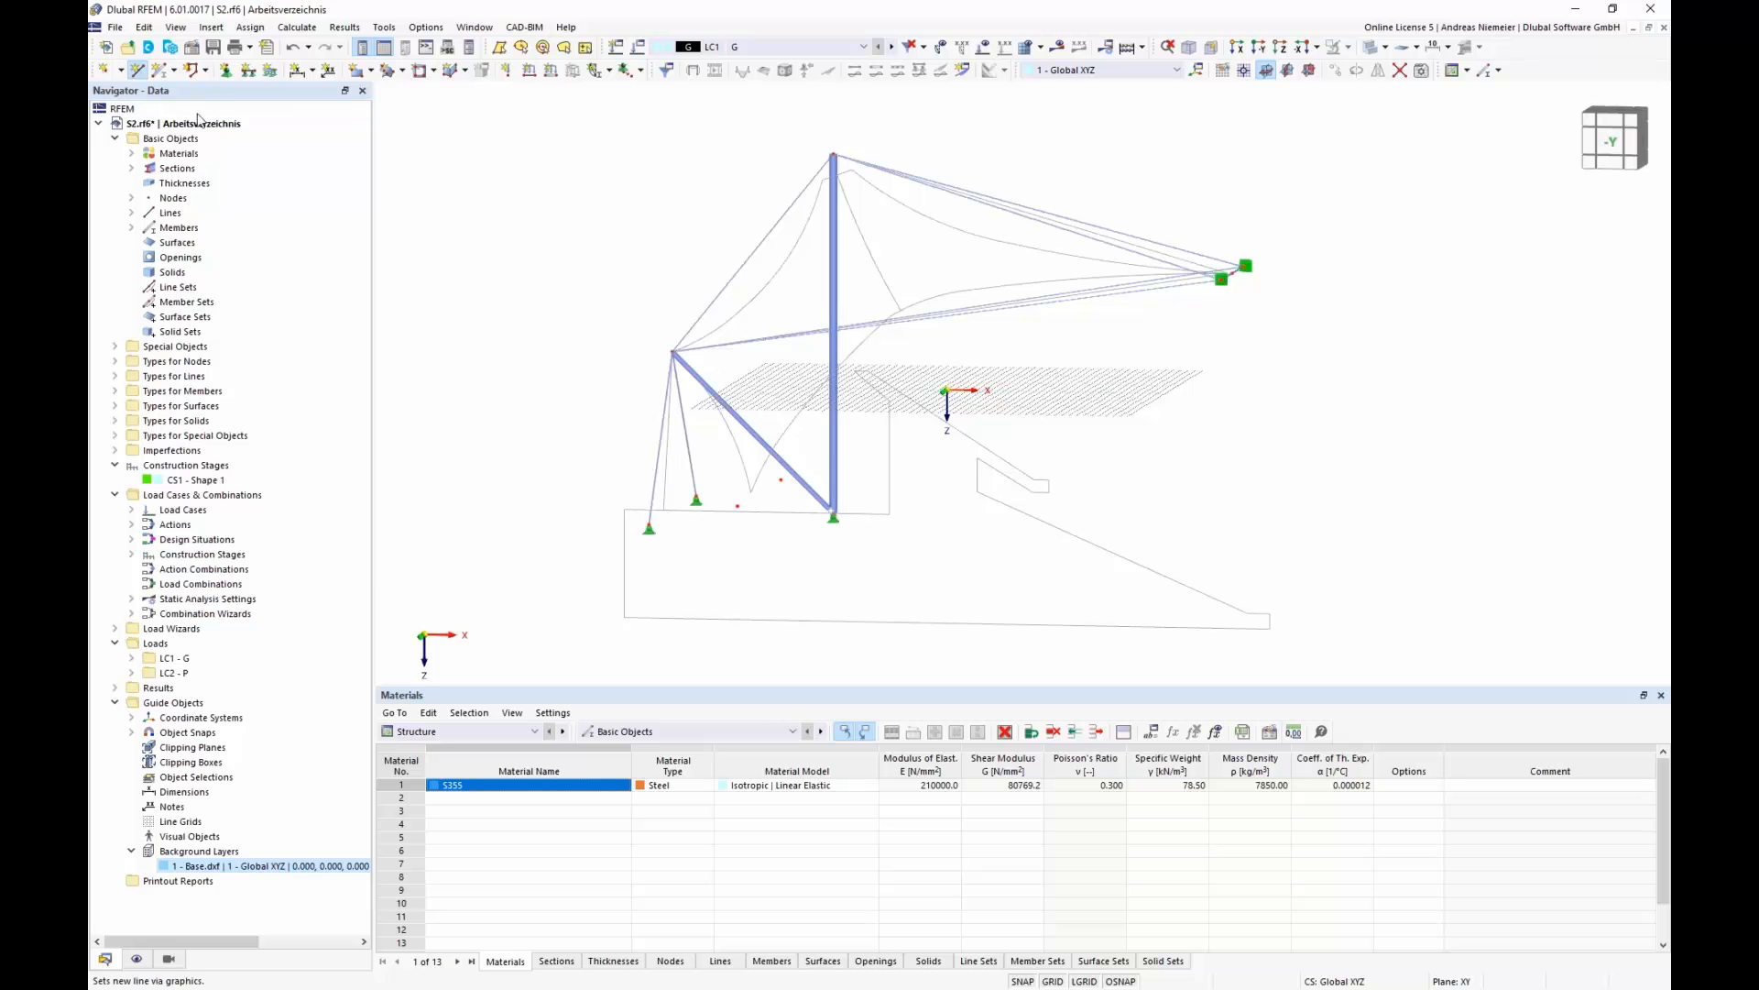
pyautogui.scroll(2, 628, 425)
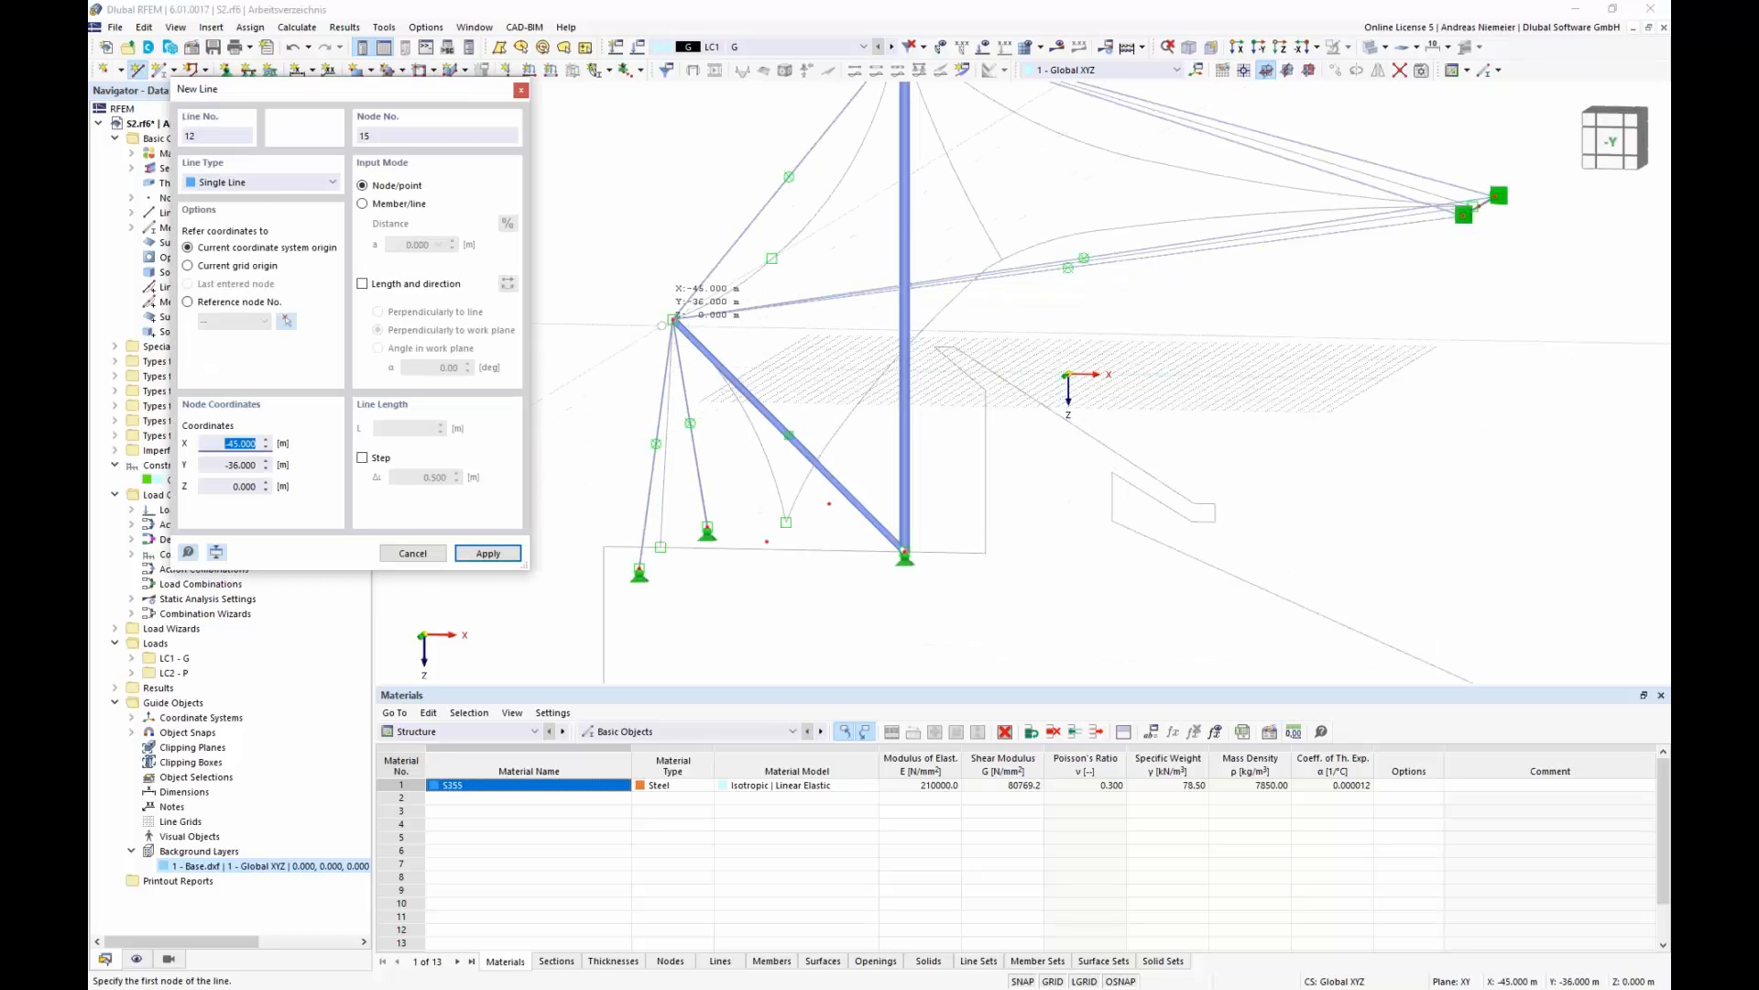
pyautogui.click(673, 319)
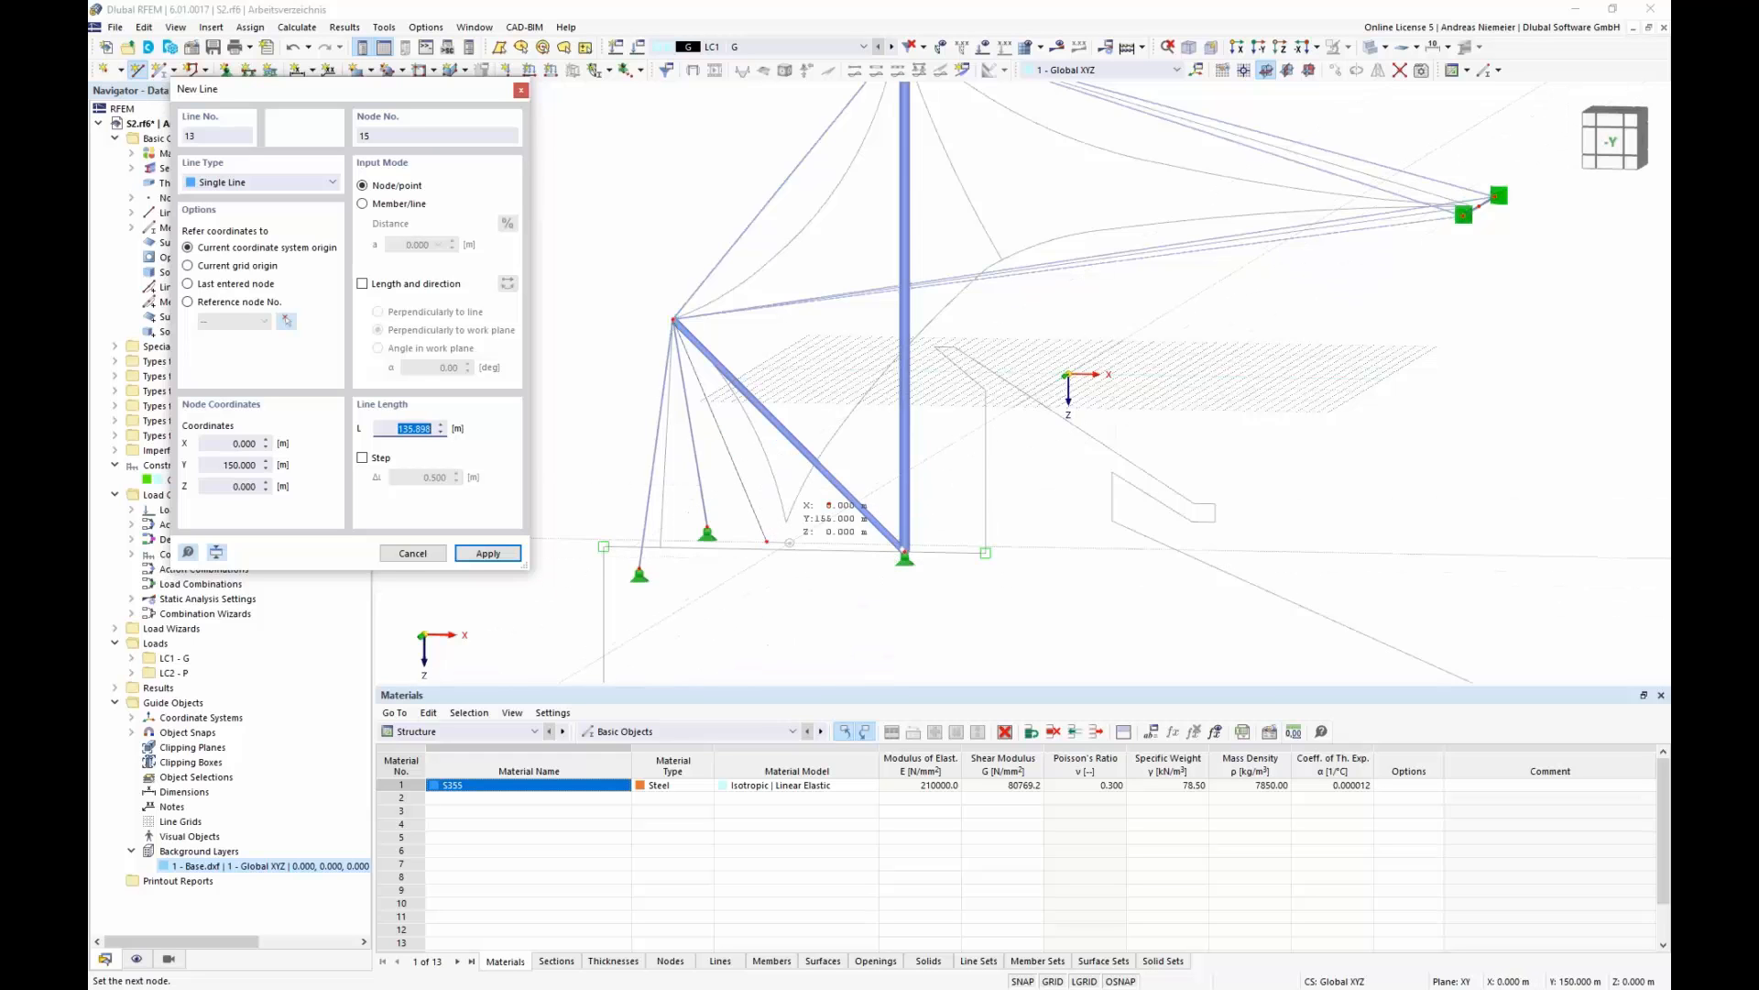
pyautogui.scroll(-1, 1005, 458)
pyautogui.scroll(2, 1321, 328)
pyautogui.click(1218, 287)
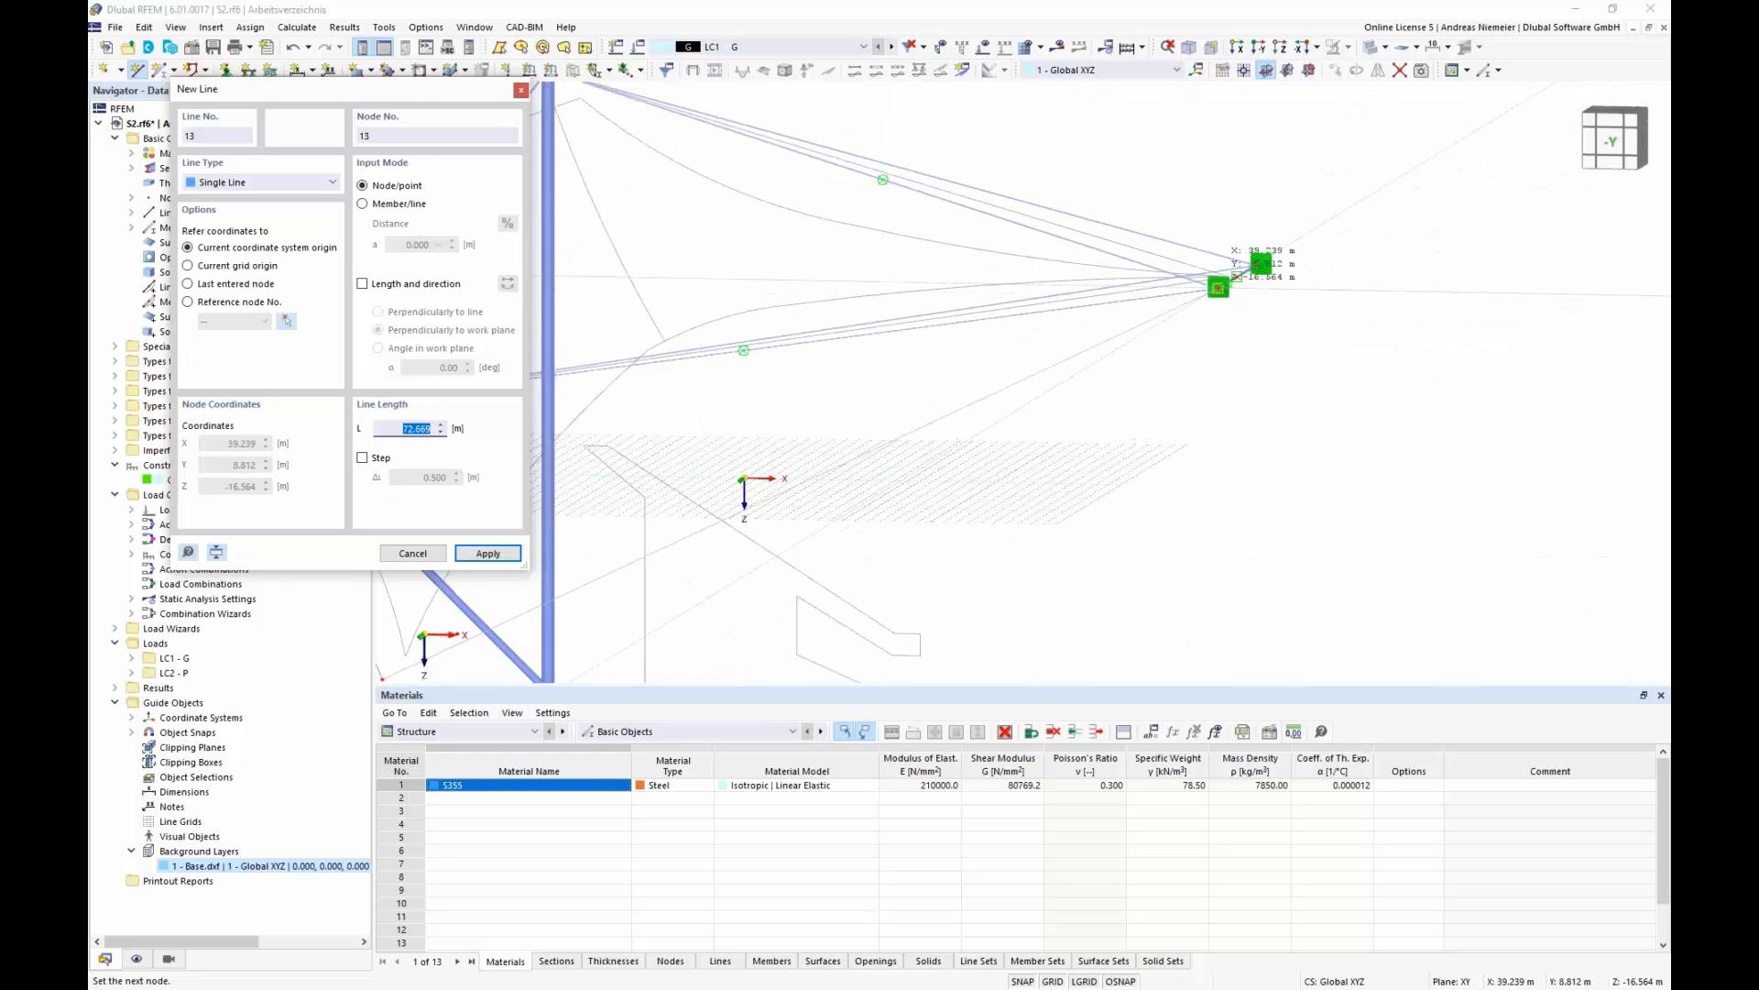
pyautogui.press('Escape')
# - Set the work plane to XZ and view the model along the Y-axis from the -Y side
pyautogui.scroll(2, 1087, 374)
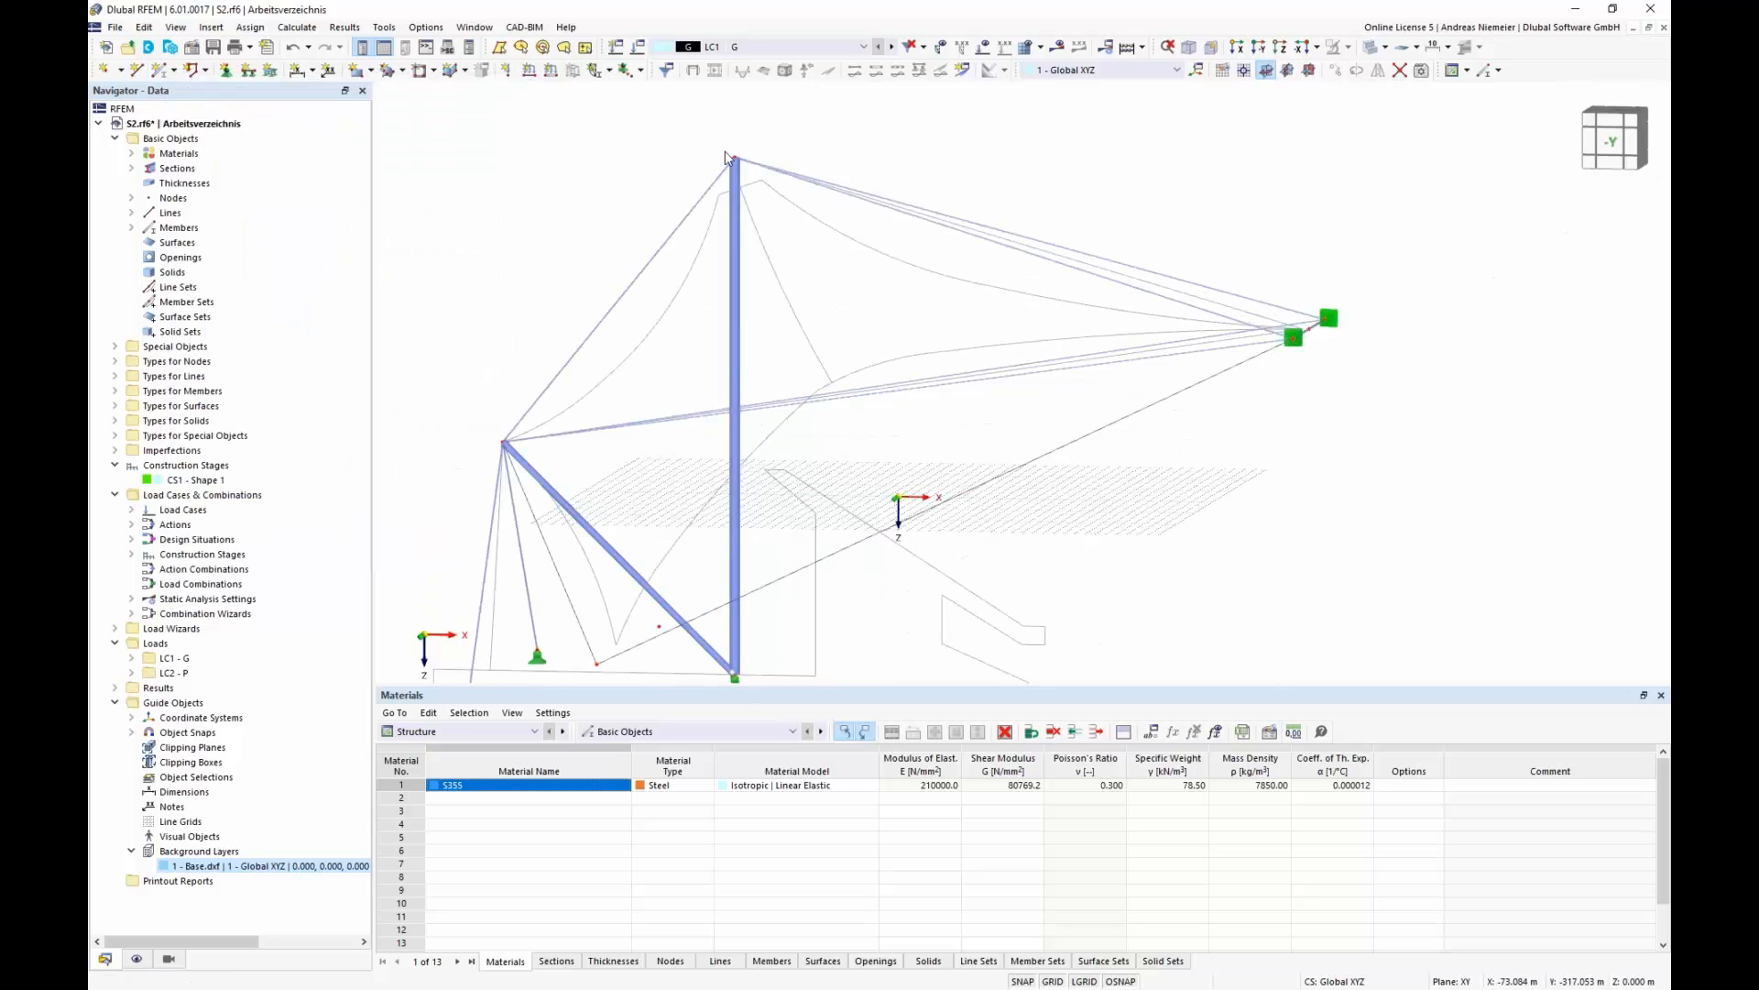
pyautogui.moveTo(1356, 393)
pyautogui.keyDown('ctrl'); pyautogui.mouseDown(button='middle')
pyautogui.moveTo(1335, 440)
pyautogui.moveTo(1335, 423)
pyautogui.mouseUp(button='middle'); pyautogui.keyUp('ctrl')
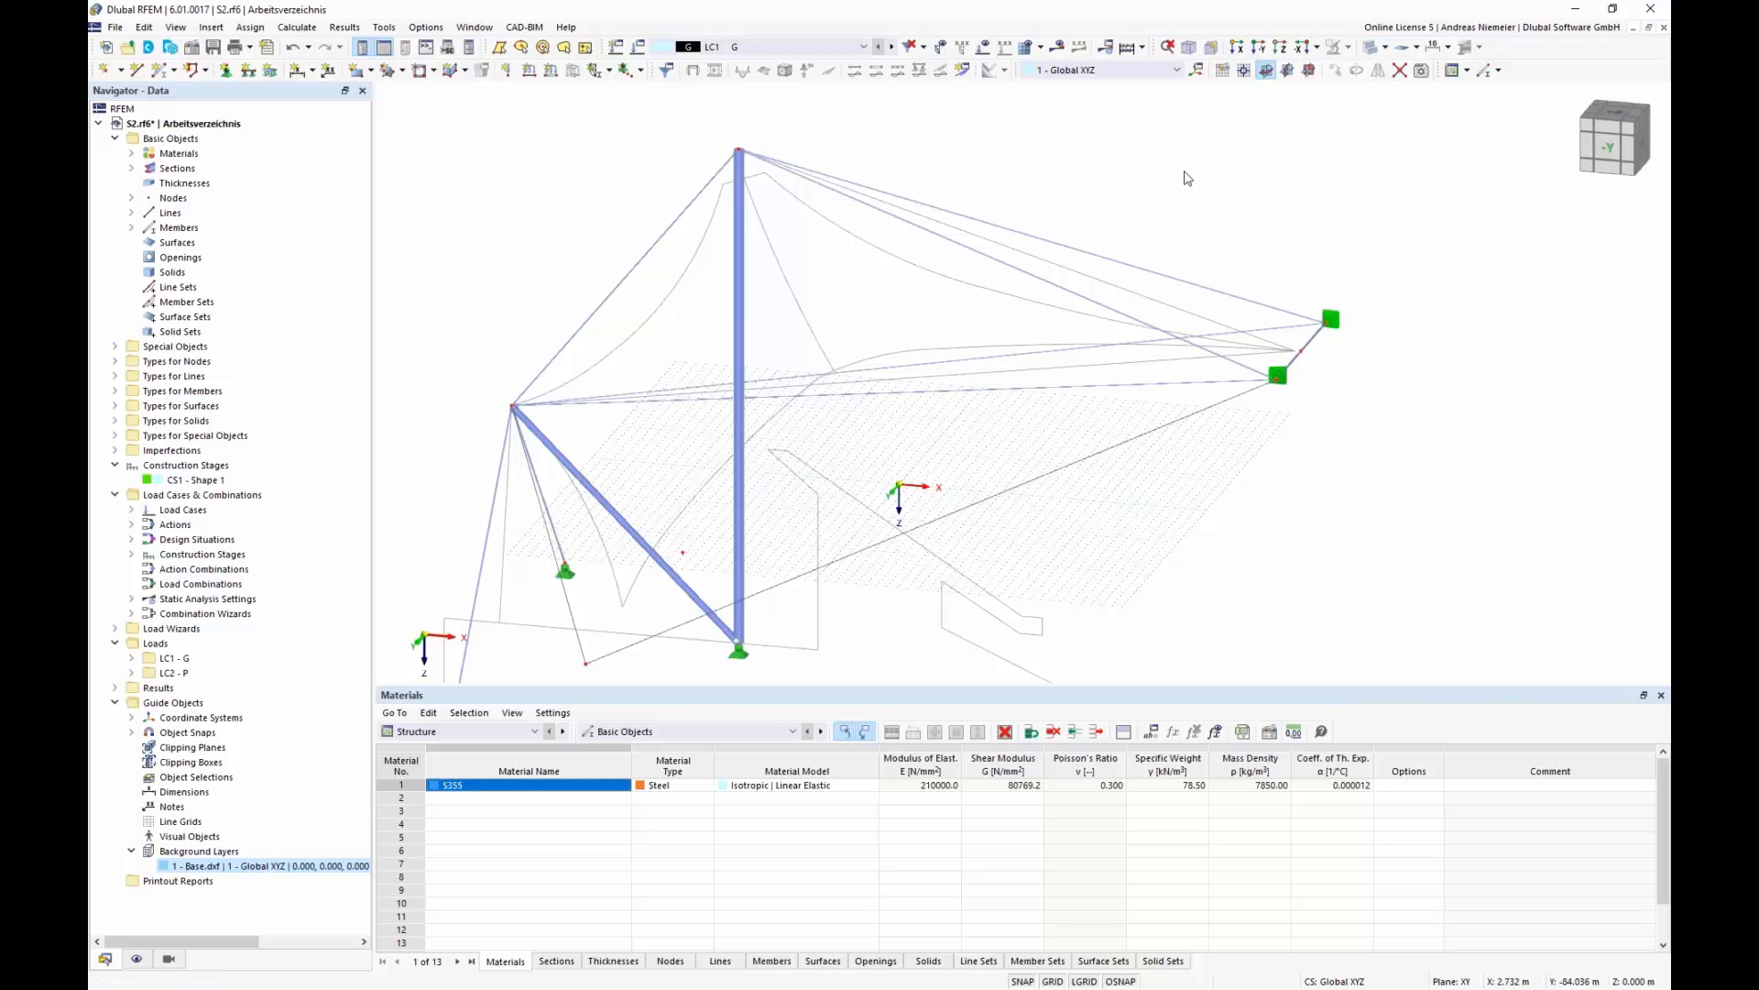
pyautogui.click(1308, 73)
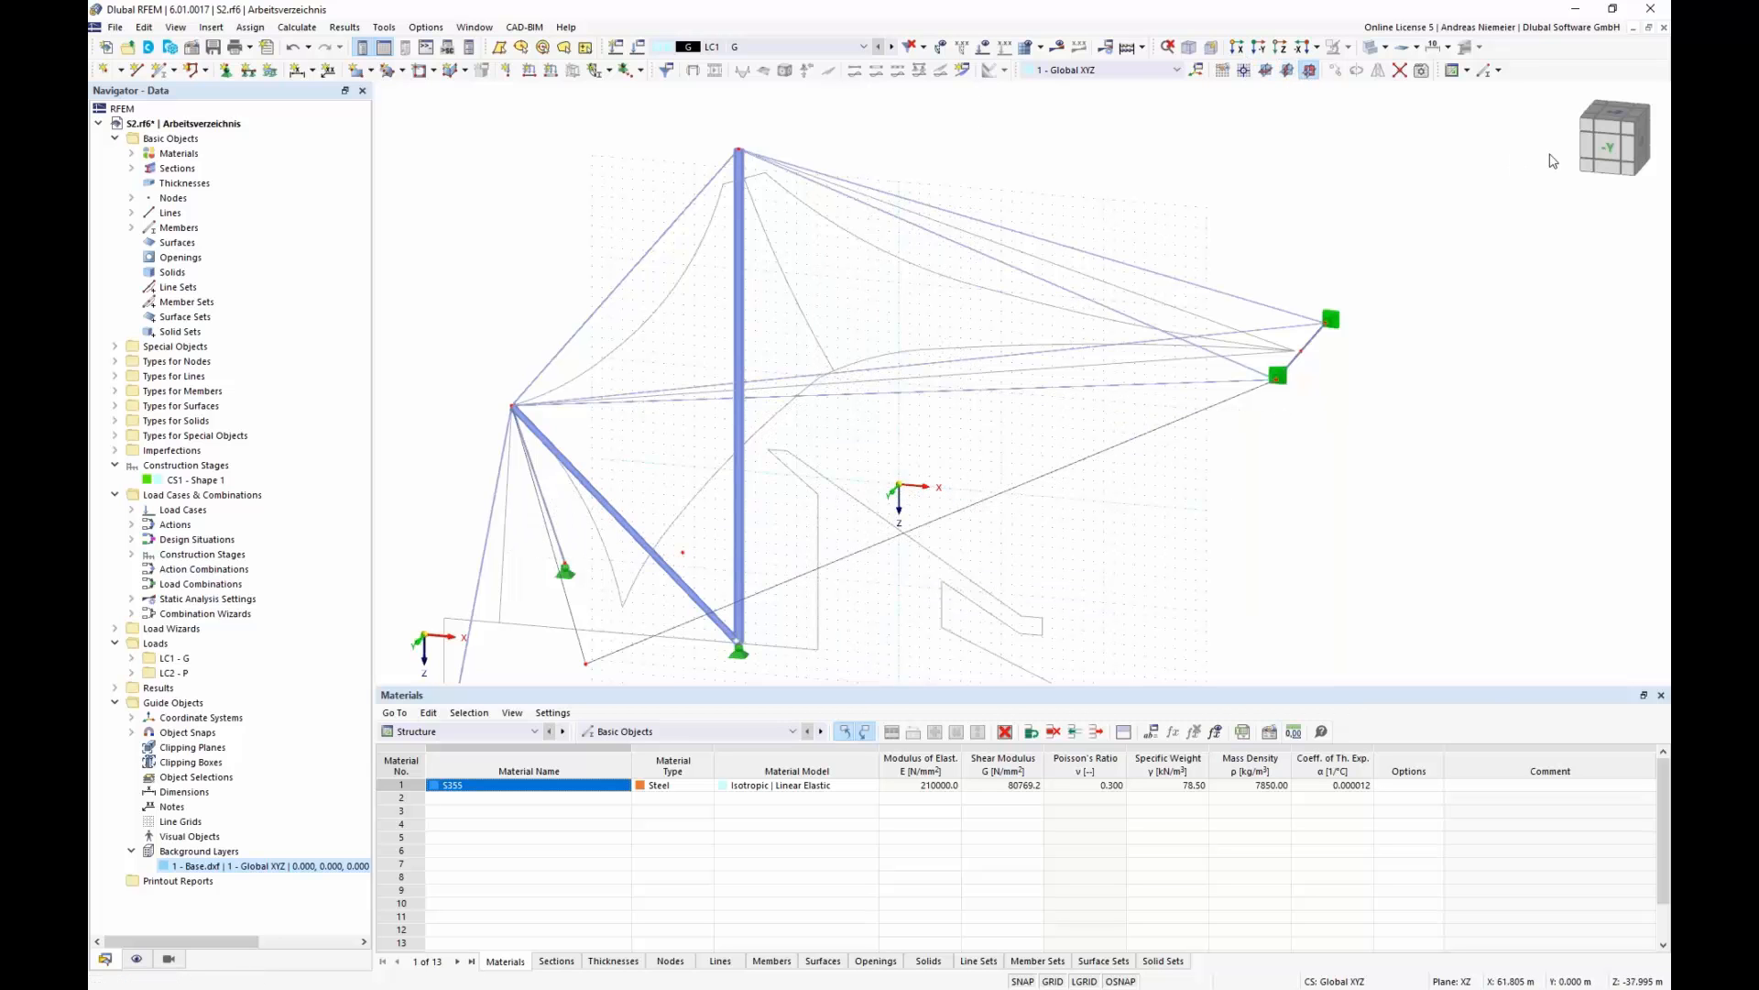
pyautogui.click(1609, 155)
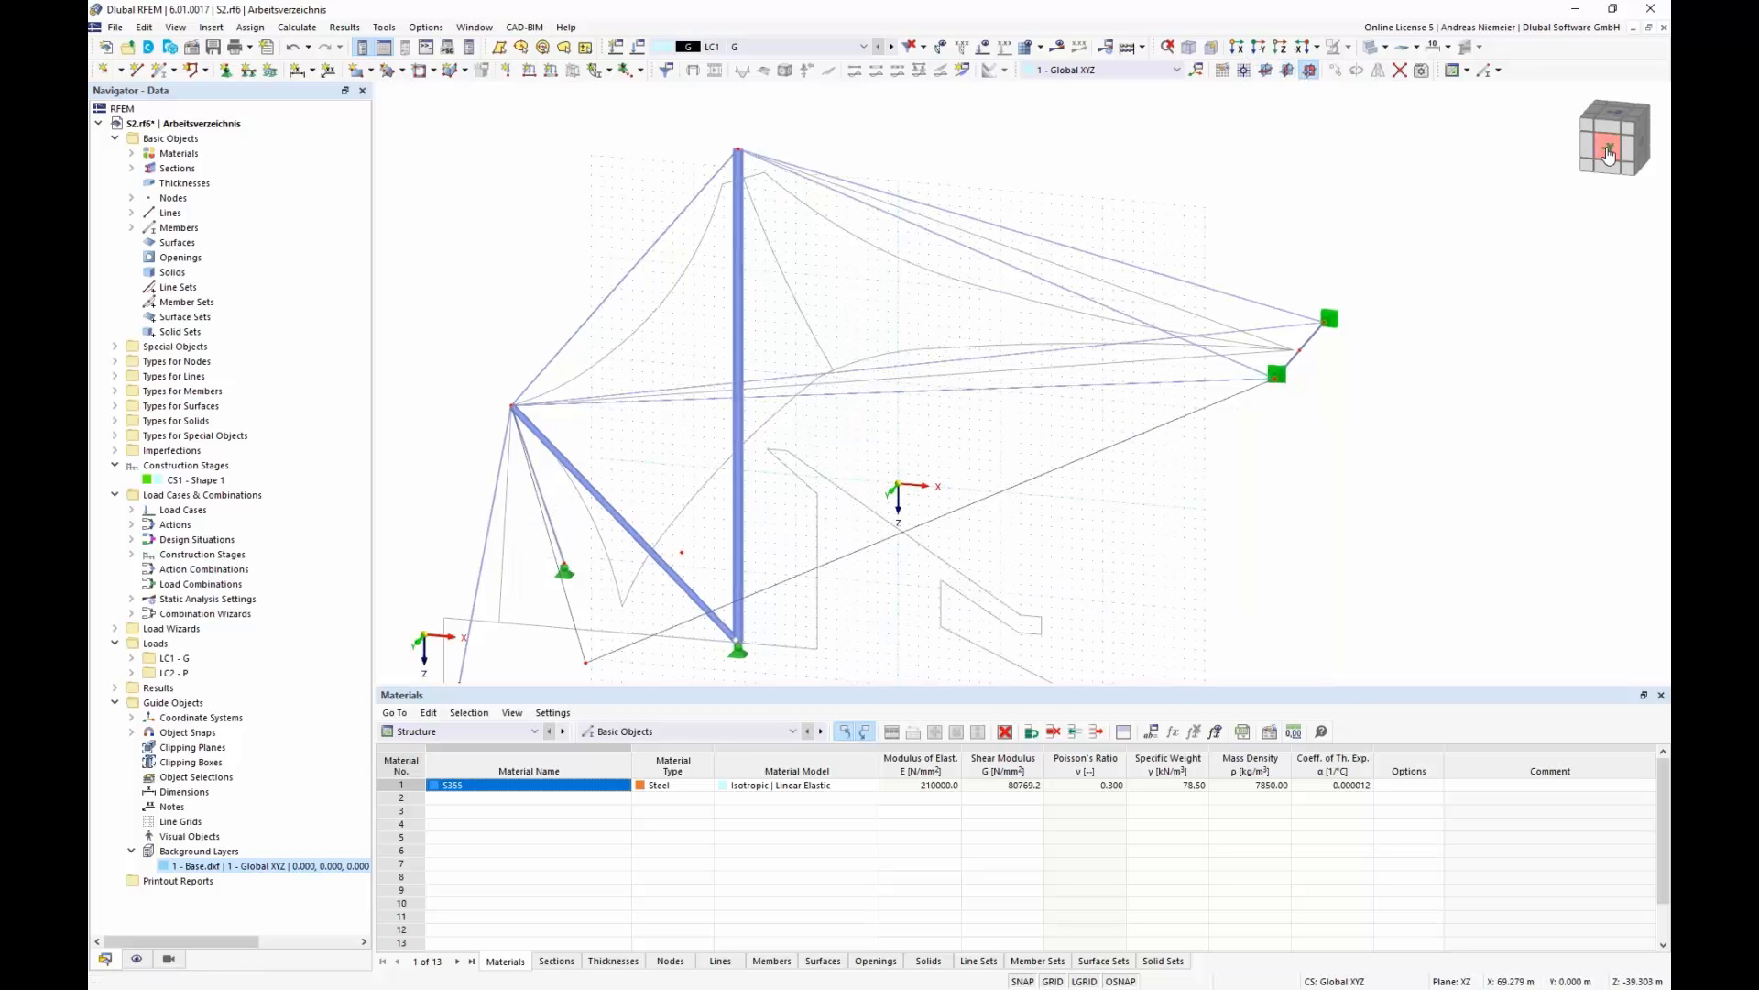
# - Draw an arc line from the mast top along the background outline to the node midway between the two canopy tip supports
pyautogui.click(204, 70)
pyautogui.click(217, 111)
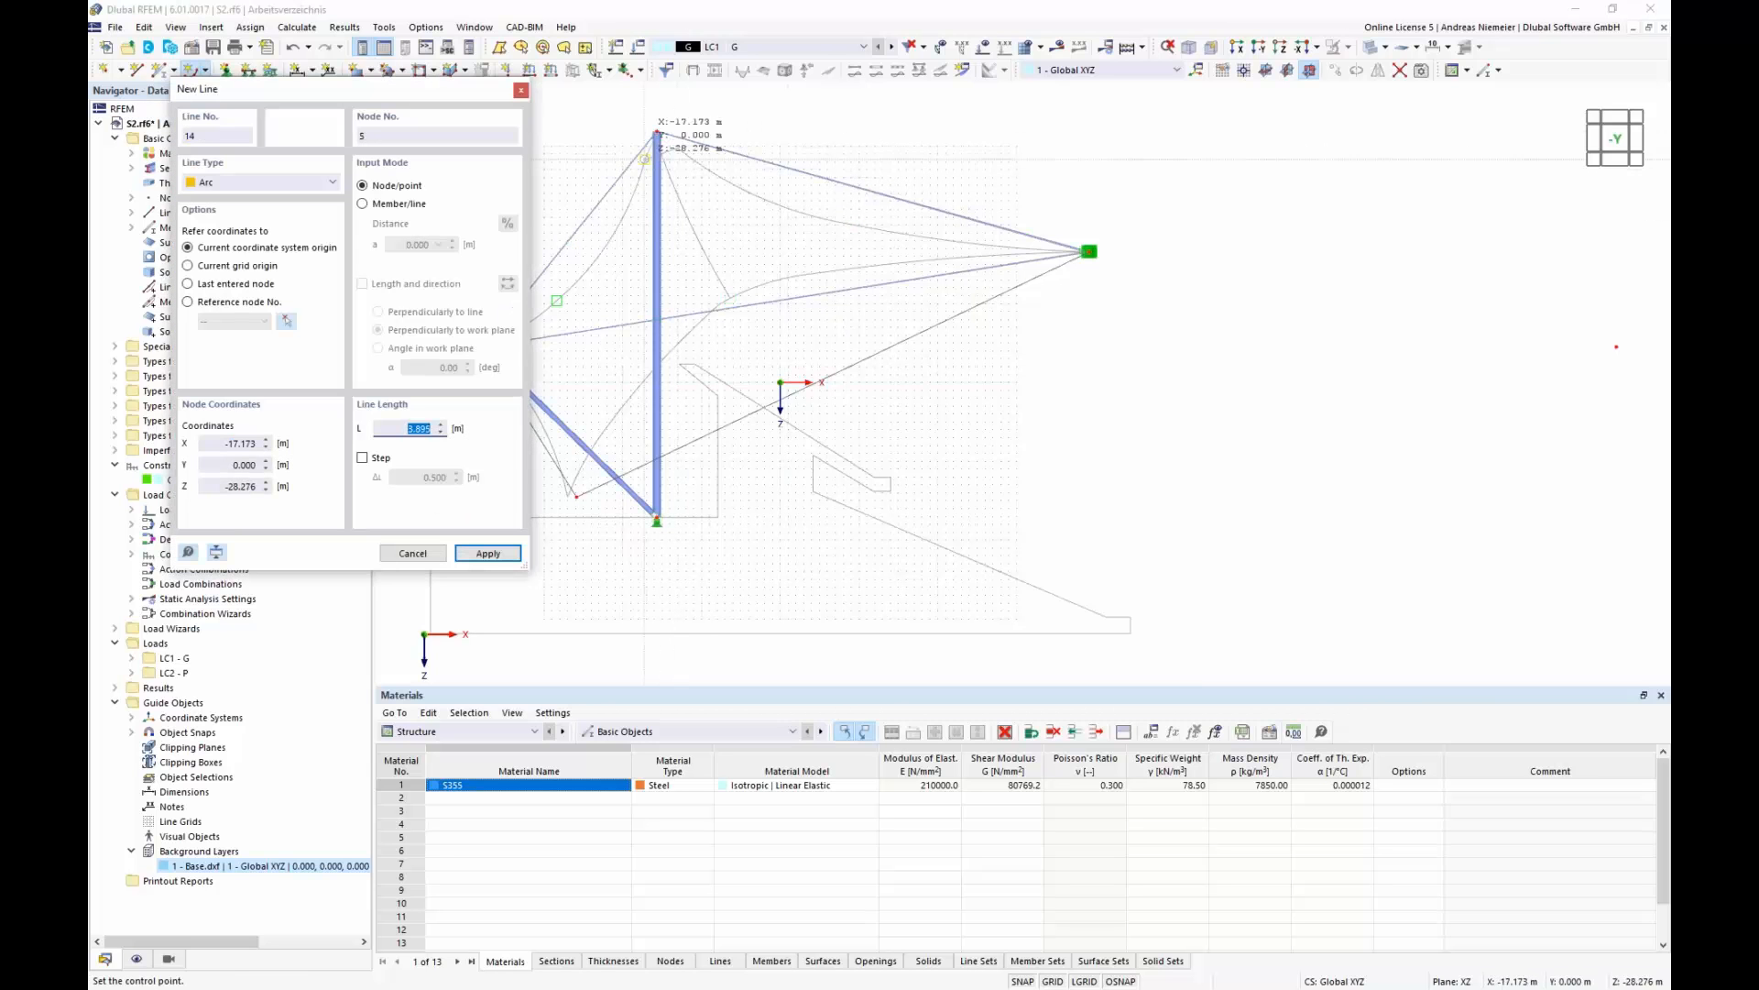
pyautogui.click(874, 248)
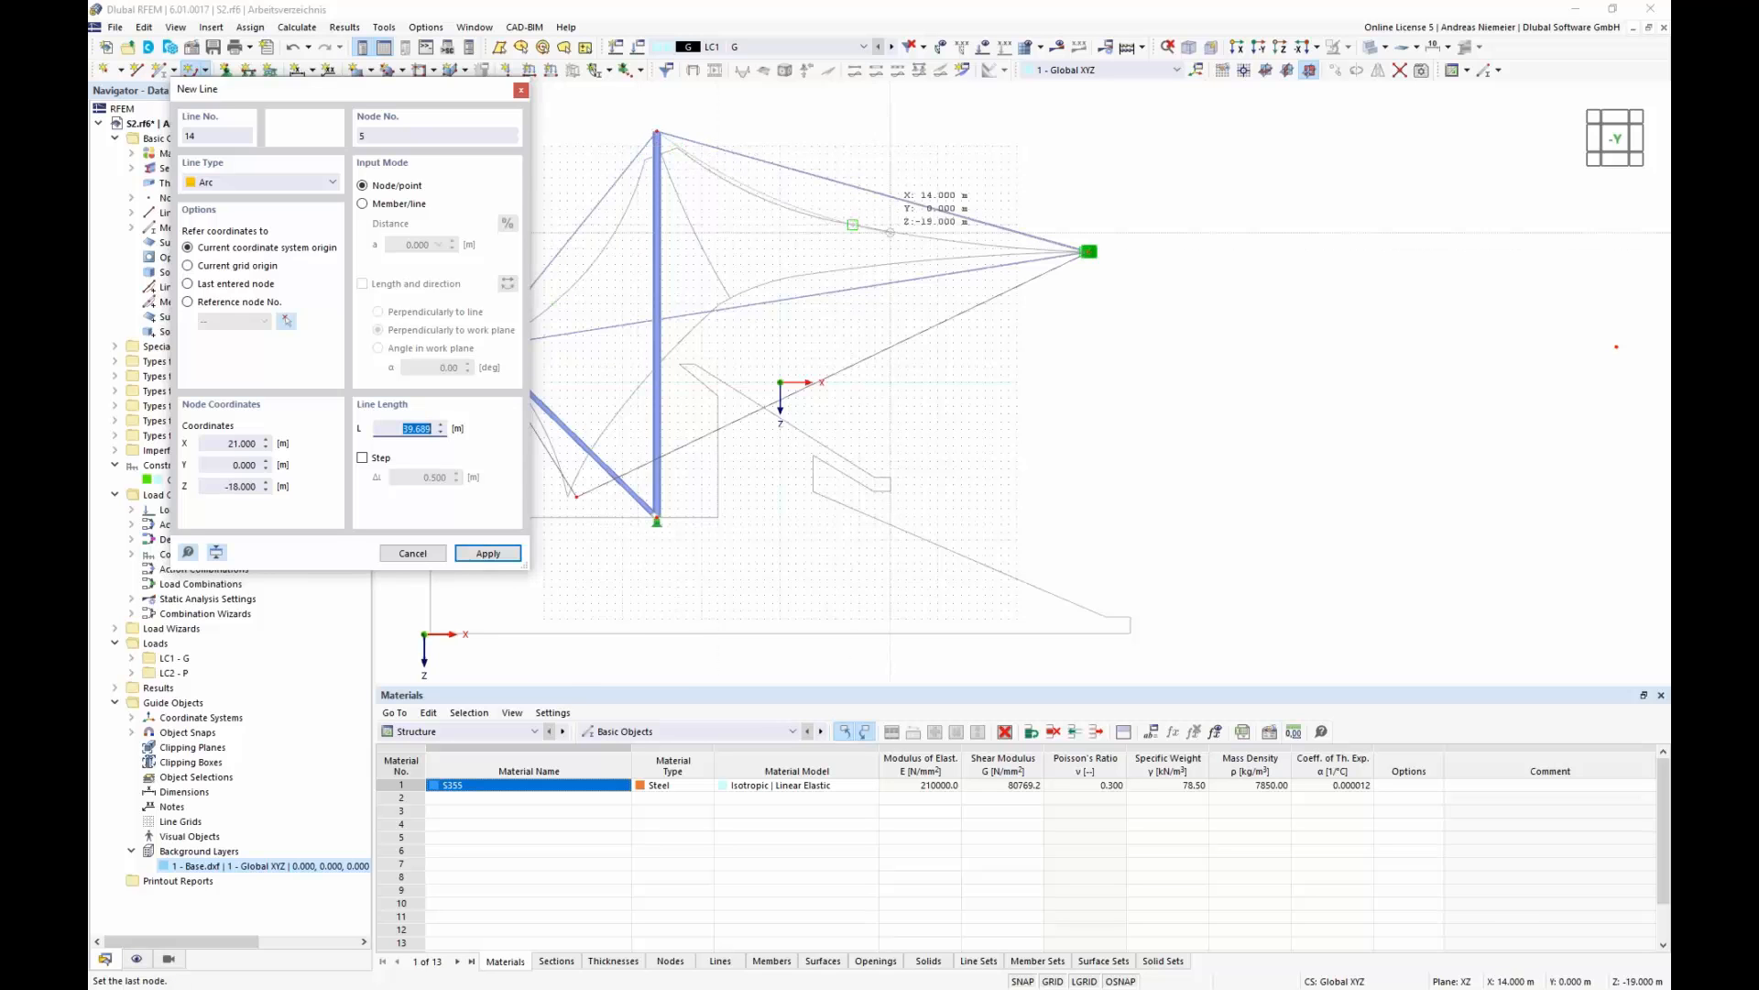
pyautogui.scroll(2, 916, 206)
pyautogui.keyDown('ctrl'); pyautogui.moveTo(1156, 273); pyautogui.dragTo(1092, 310, button='middle'); pyautogui.keyUp('ctrl')
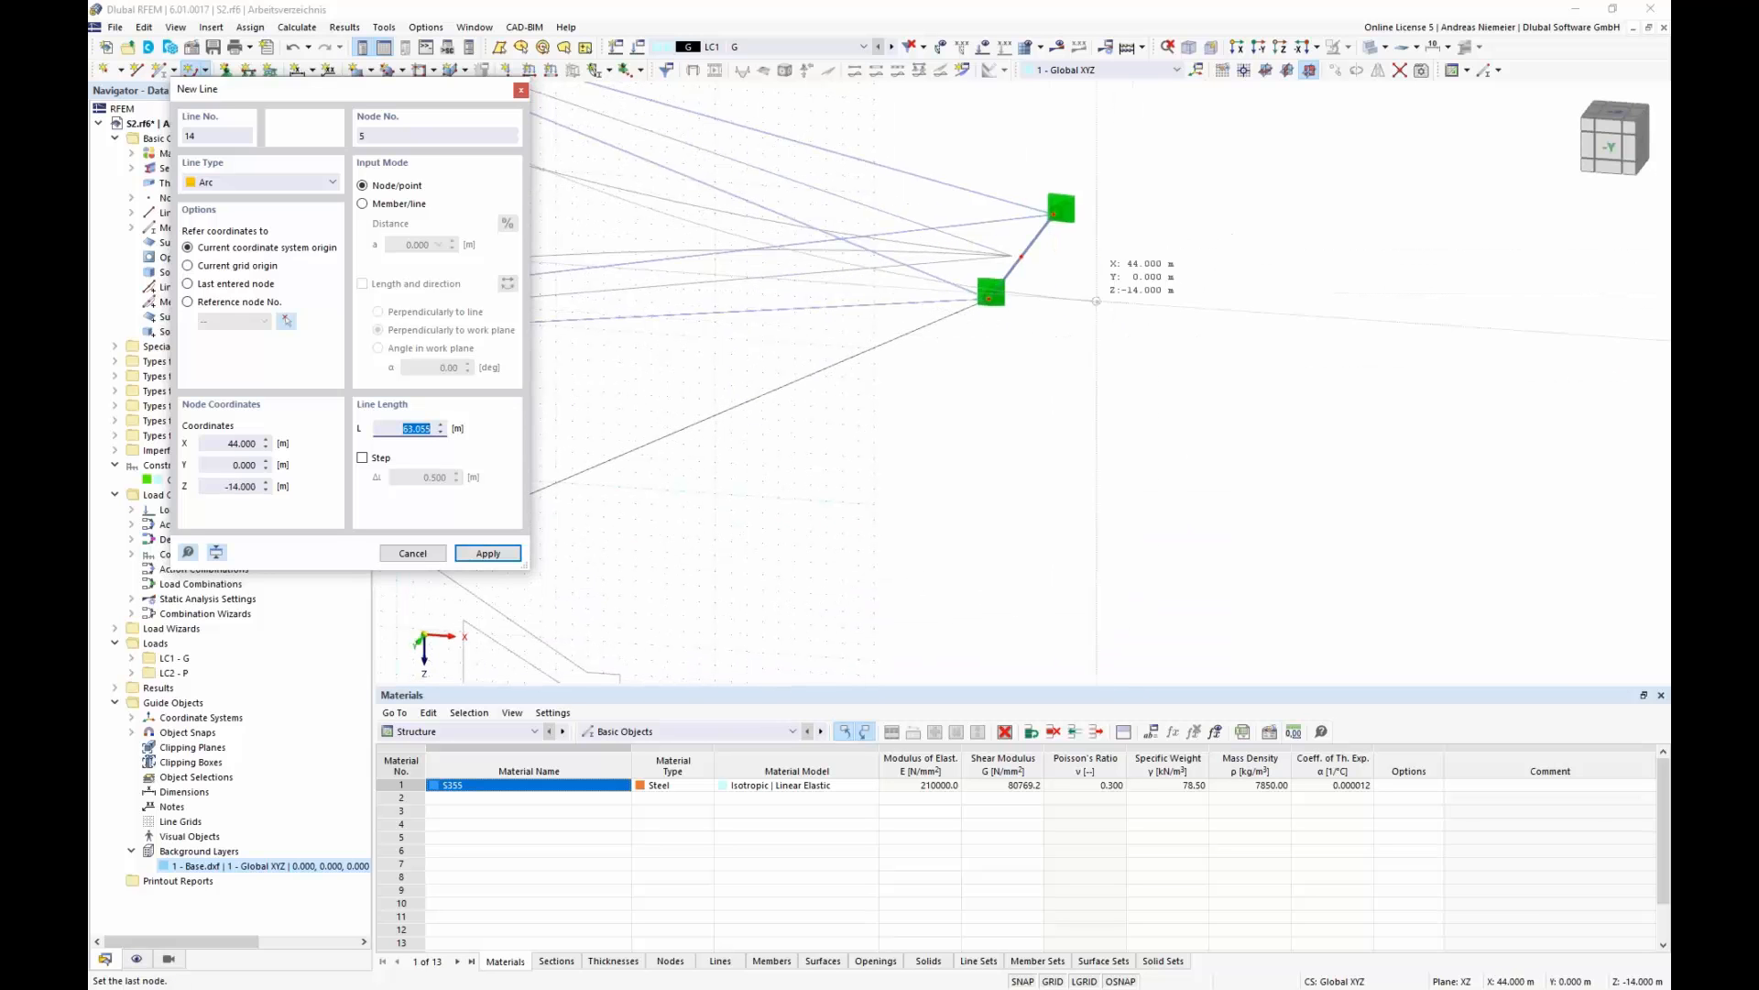
pyautogui.click(1022, 256)
# - Draw a second arc line from the mast top along the background outline to the strut's outer end
pyautogui.scroll(-3, 1128, 350)
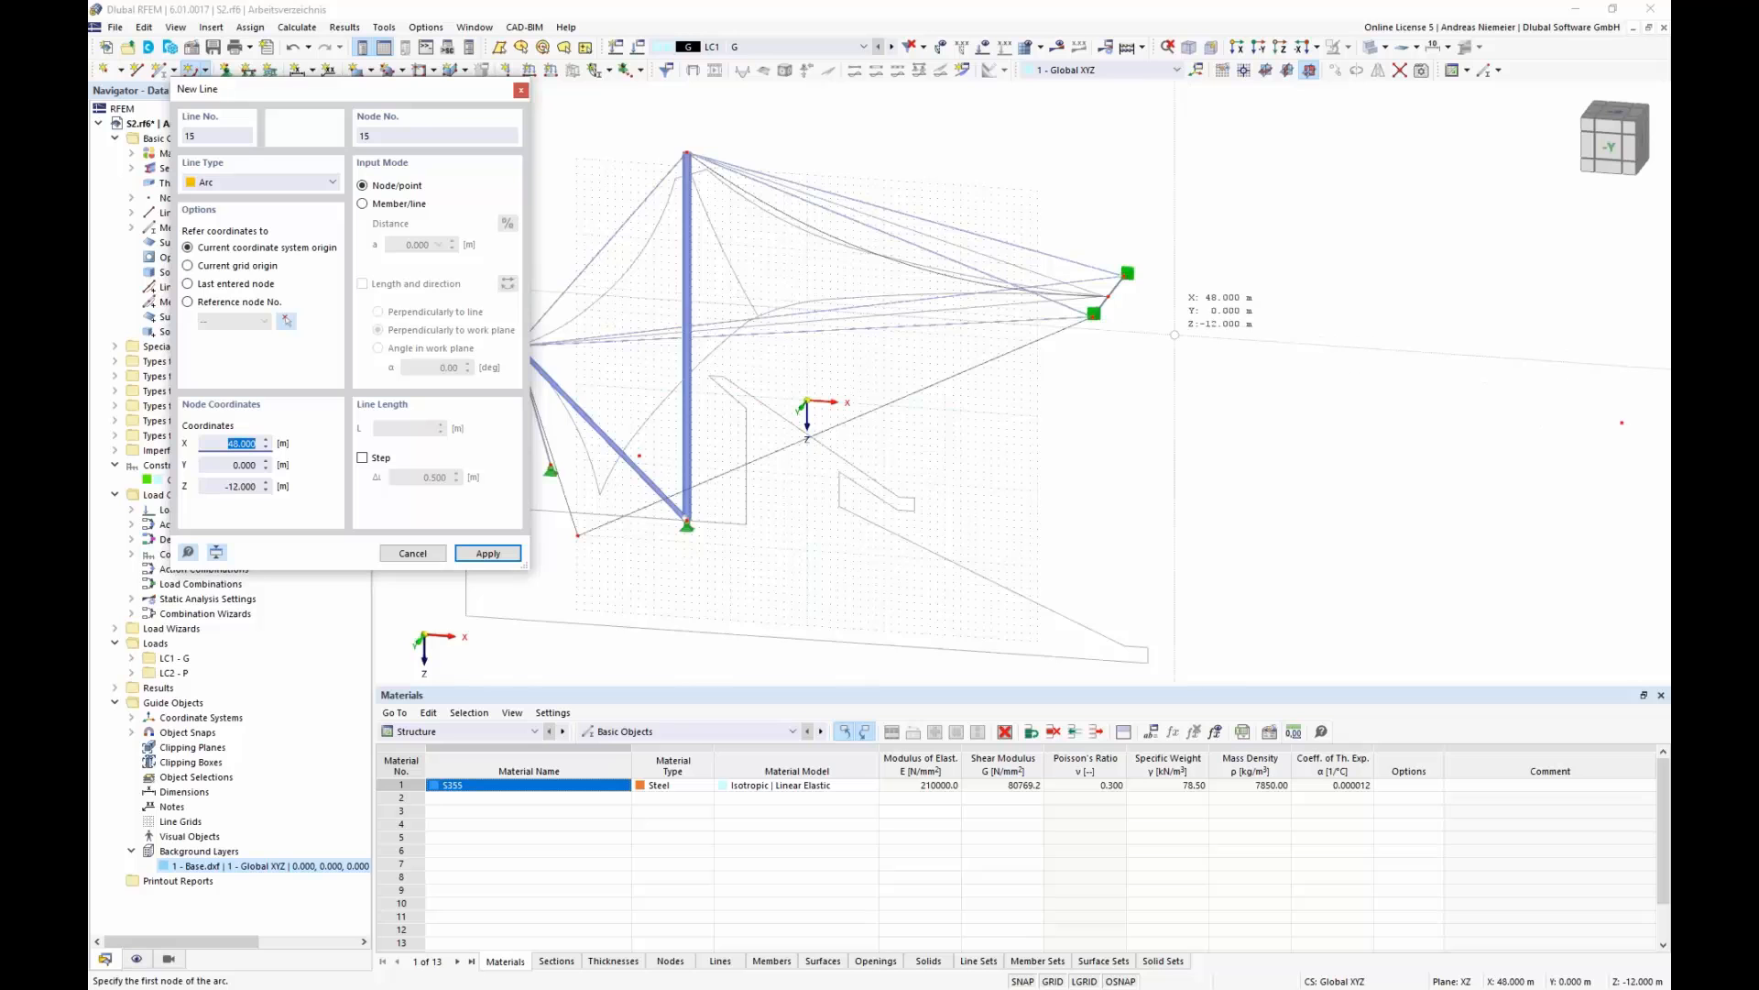
pyautogui.click(686, 152)
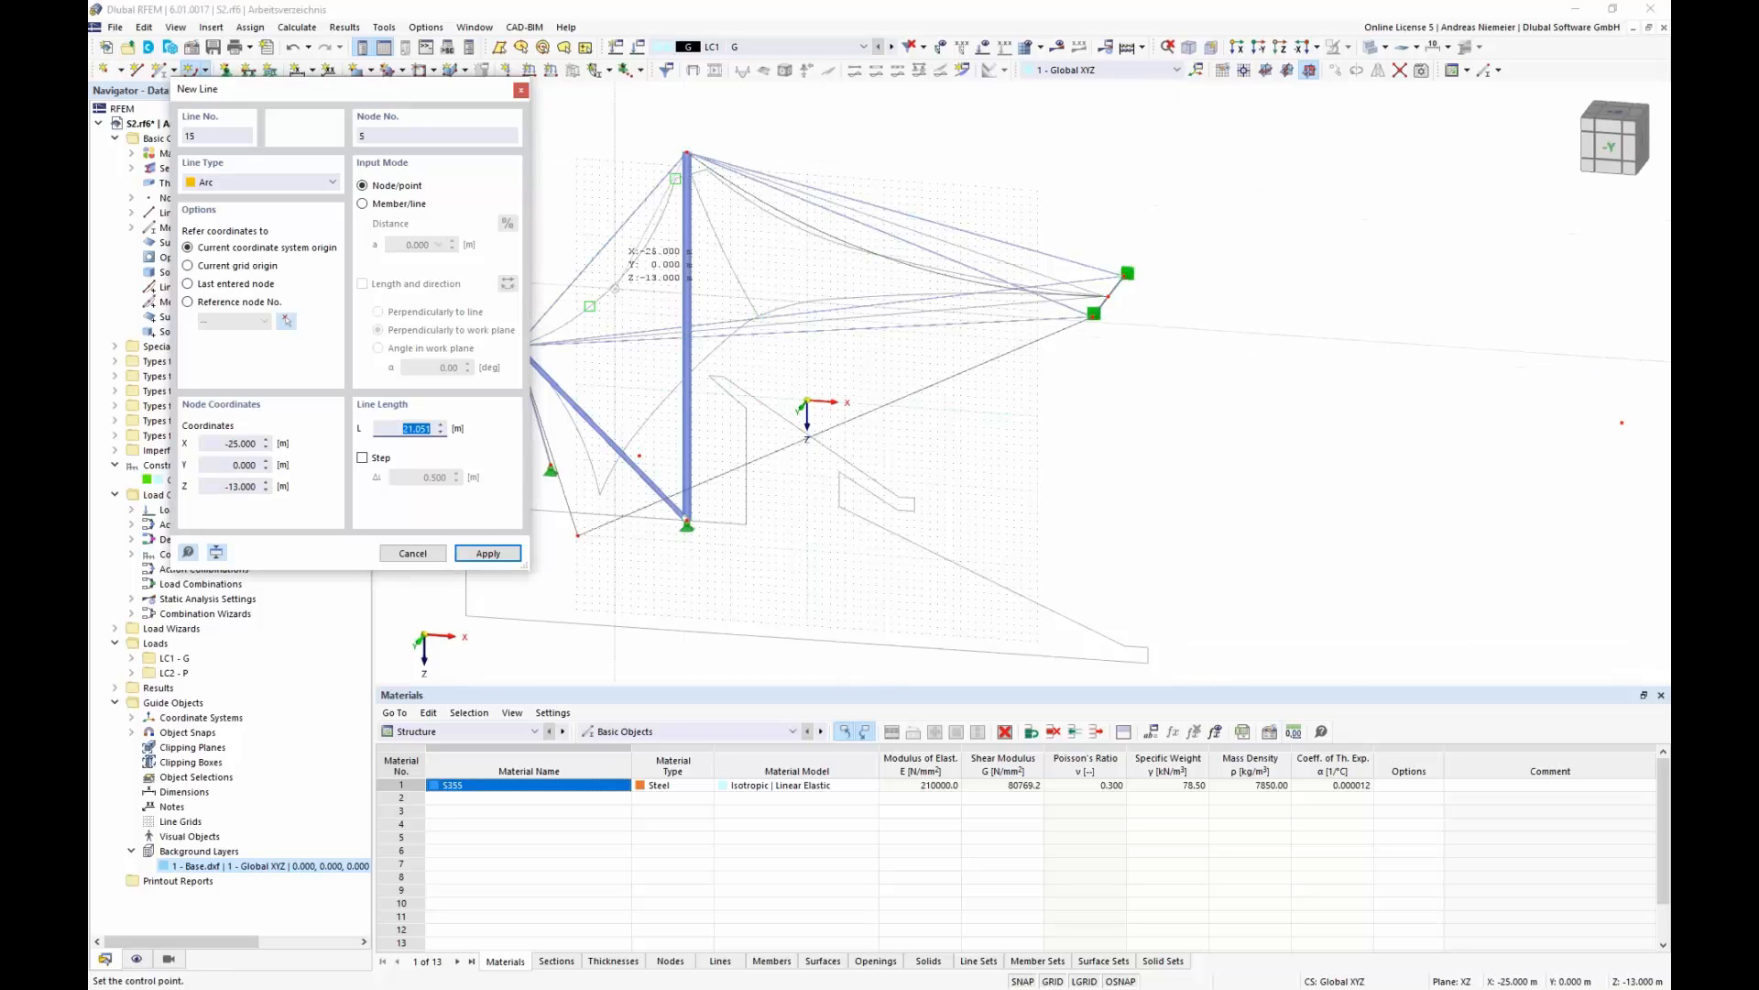
pyautogui.moveTo(521, 339); pyautogui.dragTo(650, 318, button='middle')
pyautogui.scroll(2, 652, 312)
pyautogui.click(644, 327)
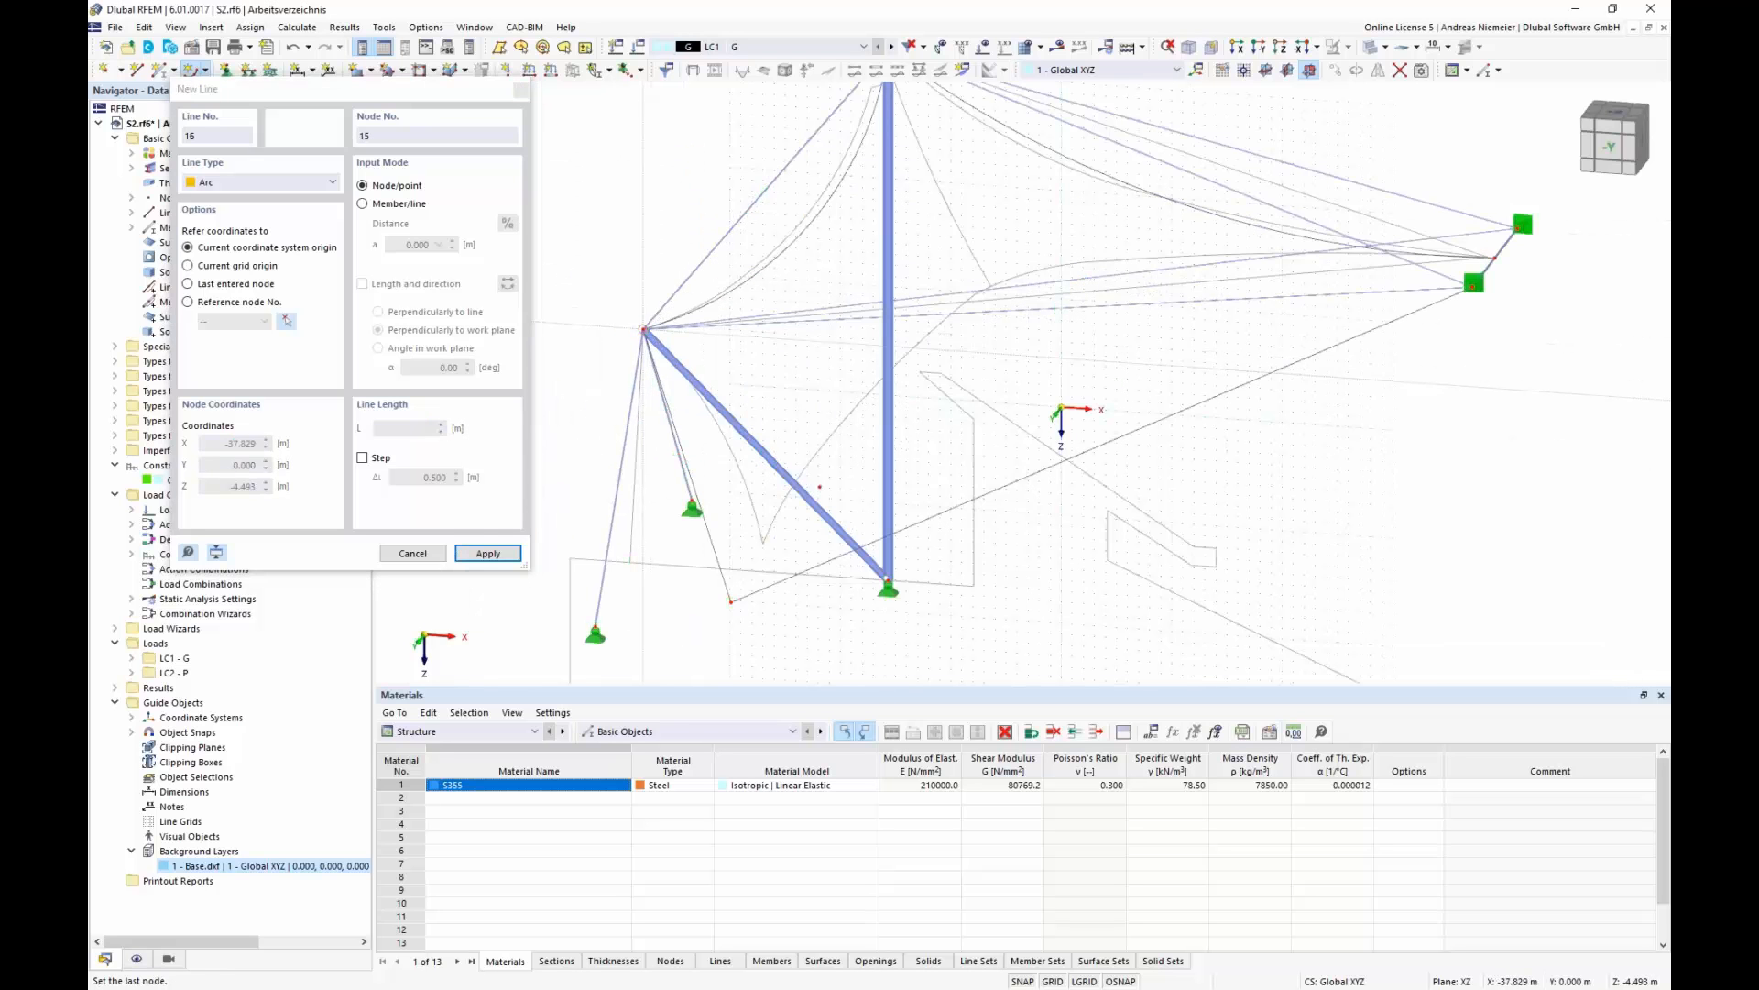
pyautogui.press('Escape')
pyautogui.press('Escape')
# - Enable the Perpendicular object snap and draw a single line from the mast top perpendicular to the long lower boundary line
pyautogui.click(1610, 148)
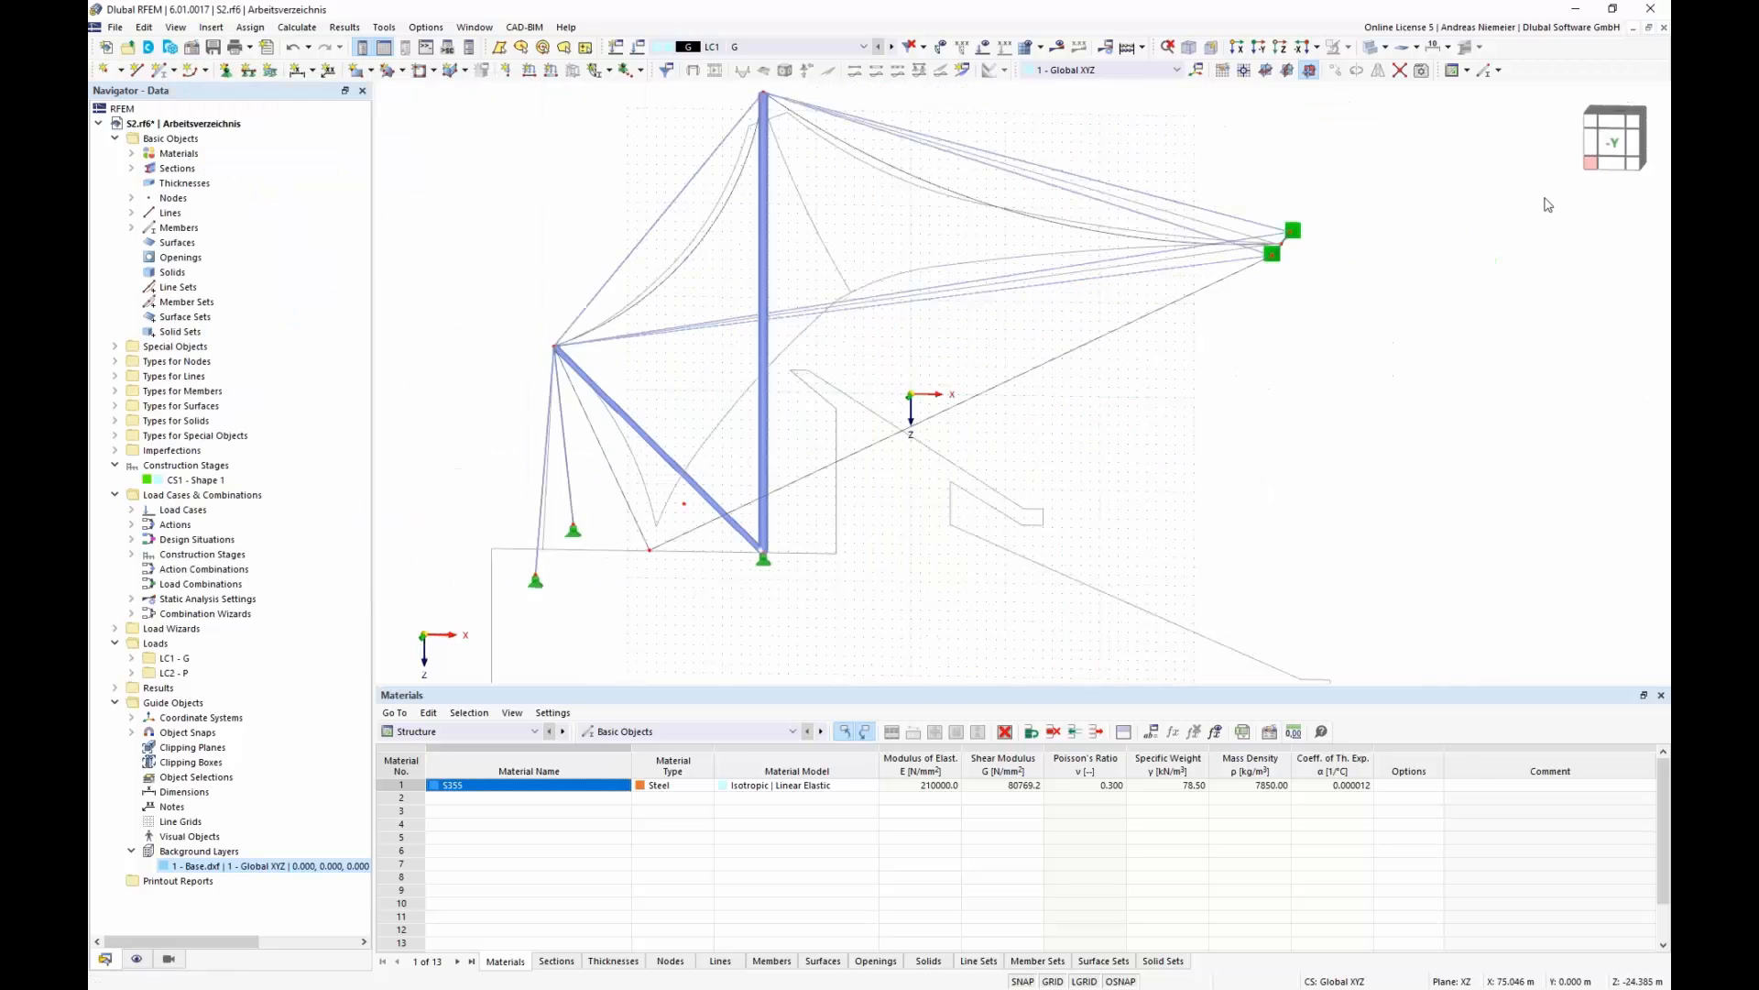
pyautogui.scroll(3, 653, 232)
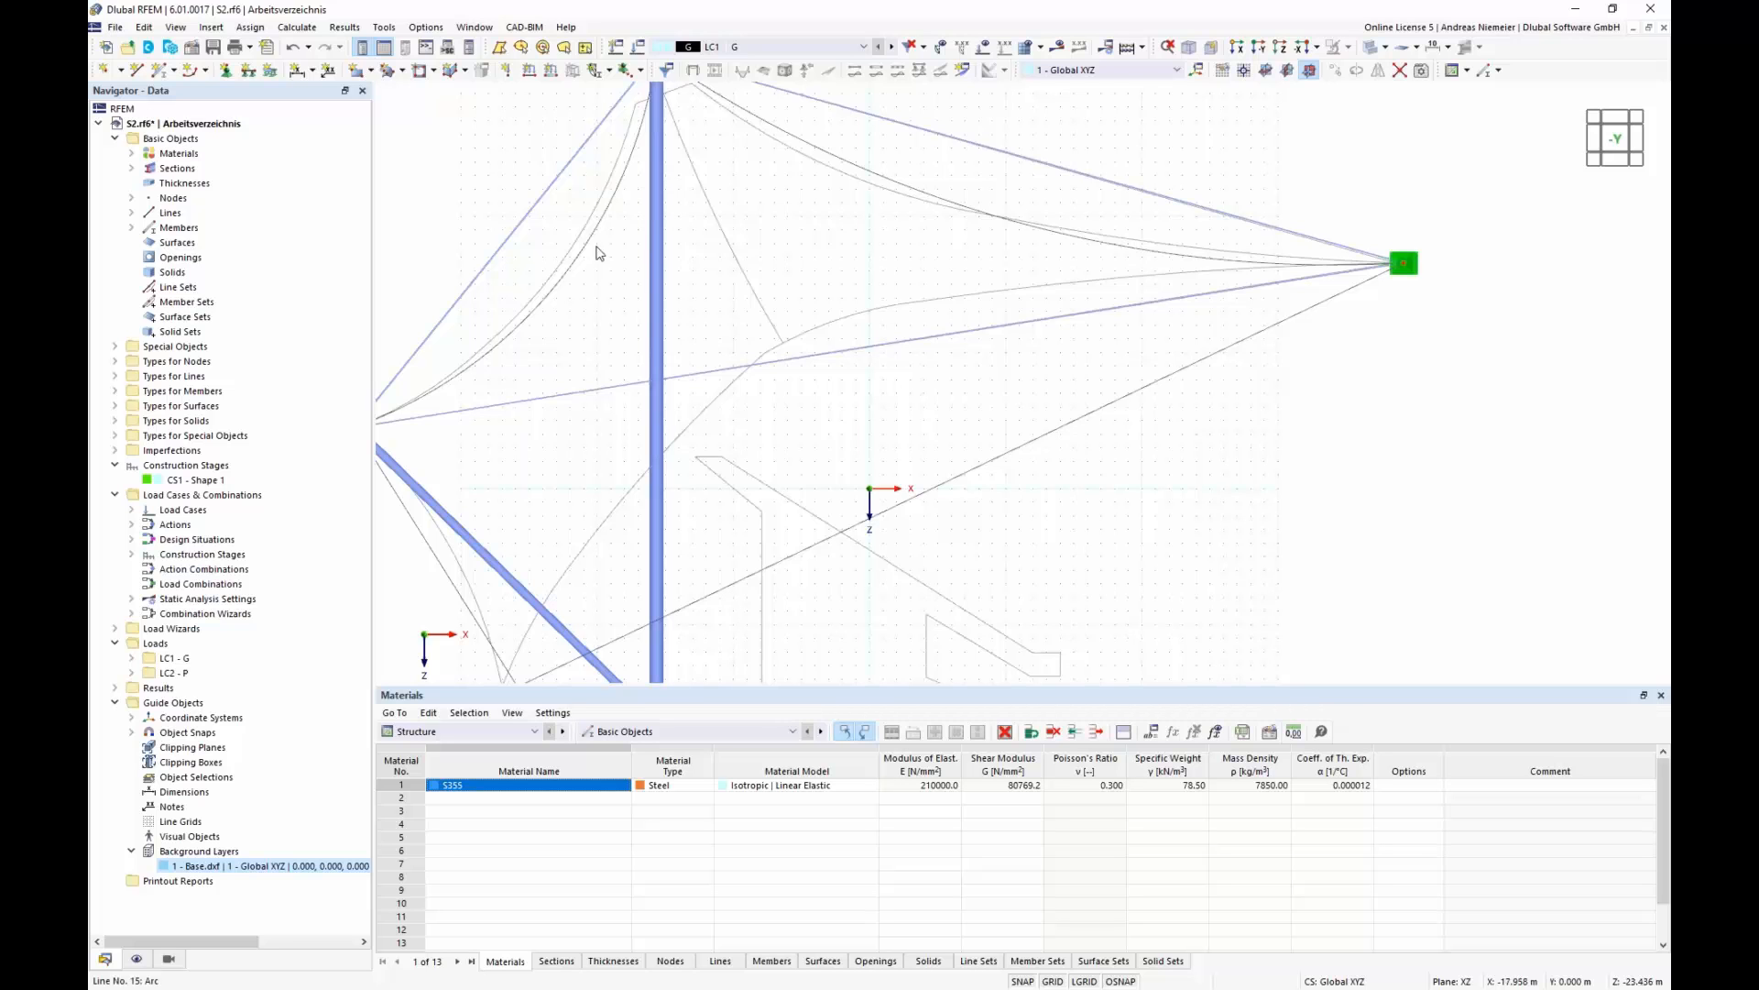
pyautogui.rightClick(274, 869)
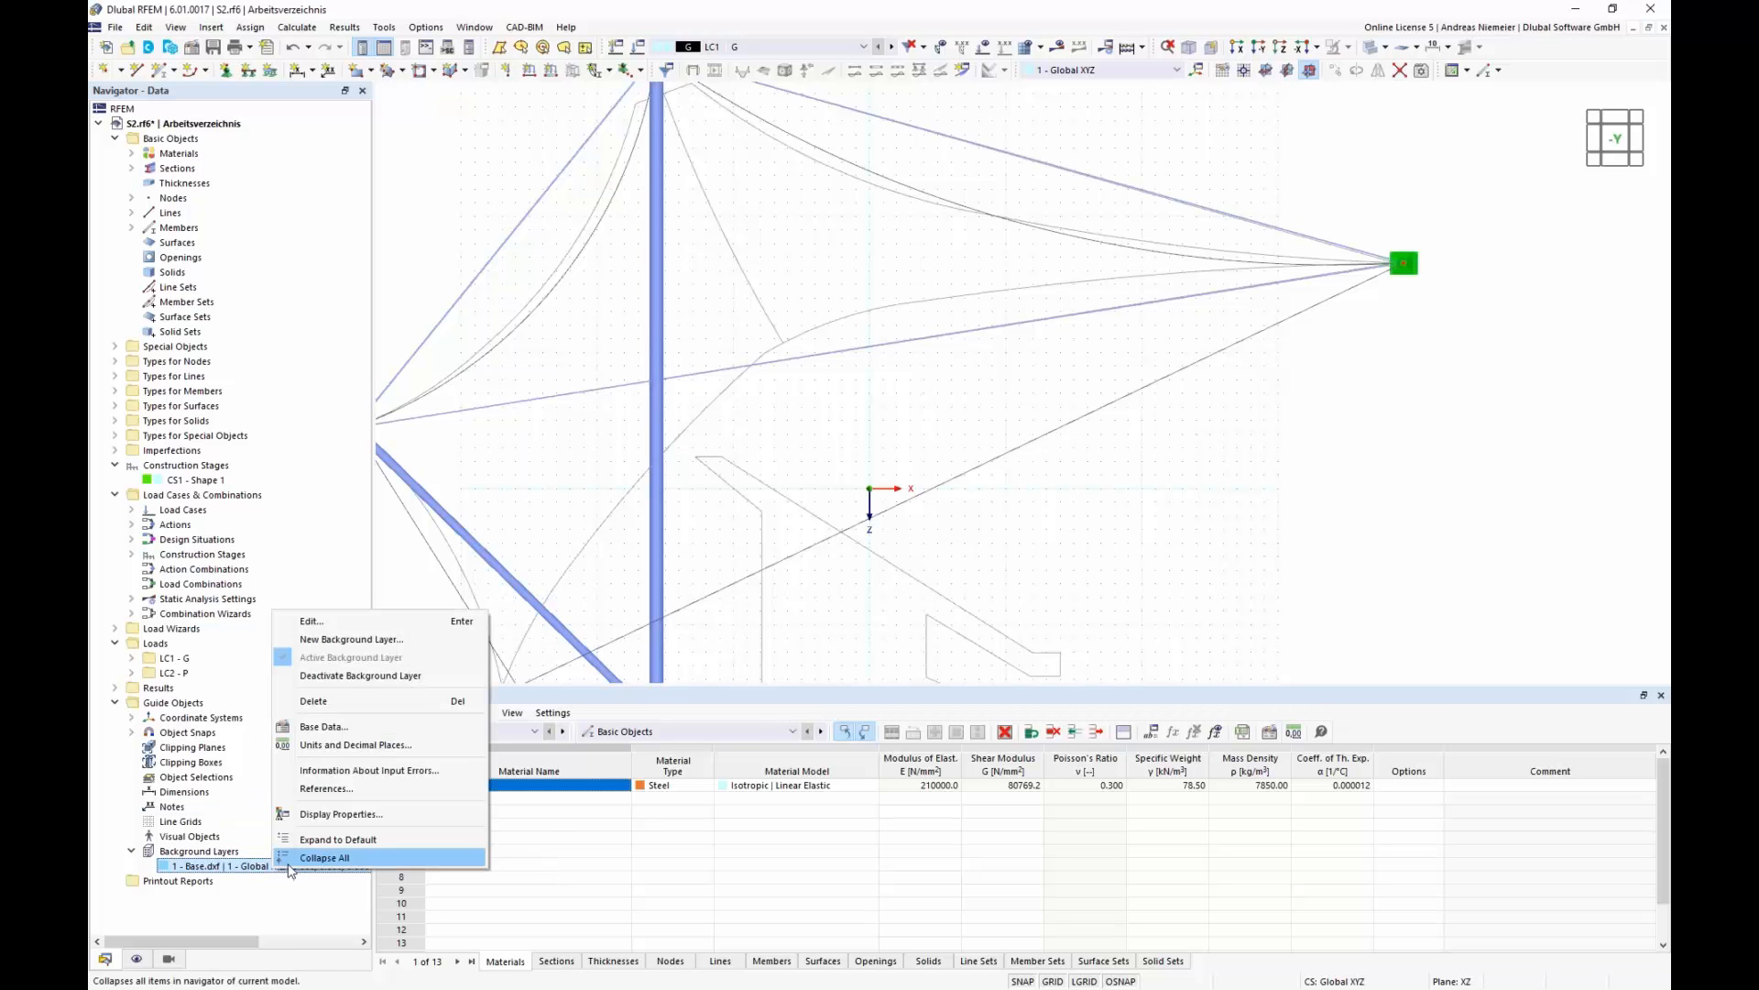
pyautogui.click(1000, 567)
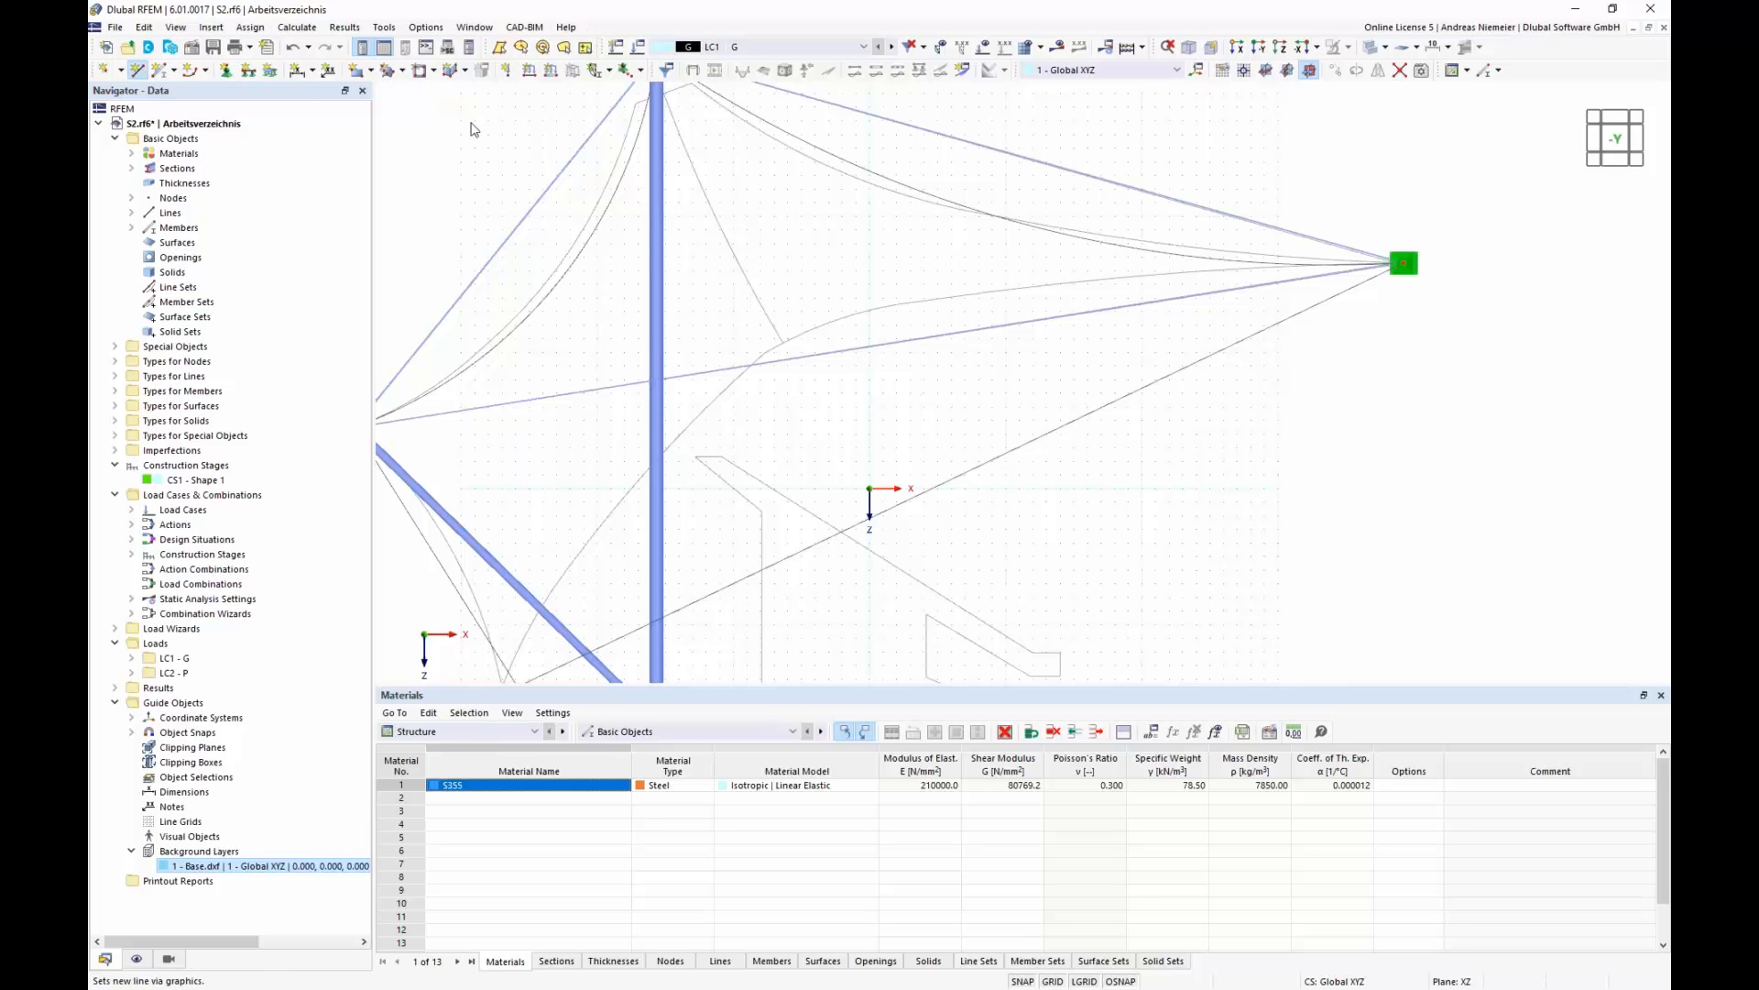
pyautogui.scroll(-2, 800, 356)
pyautogui.click(701, 148)
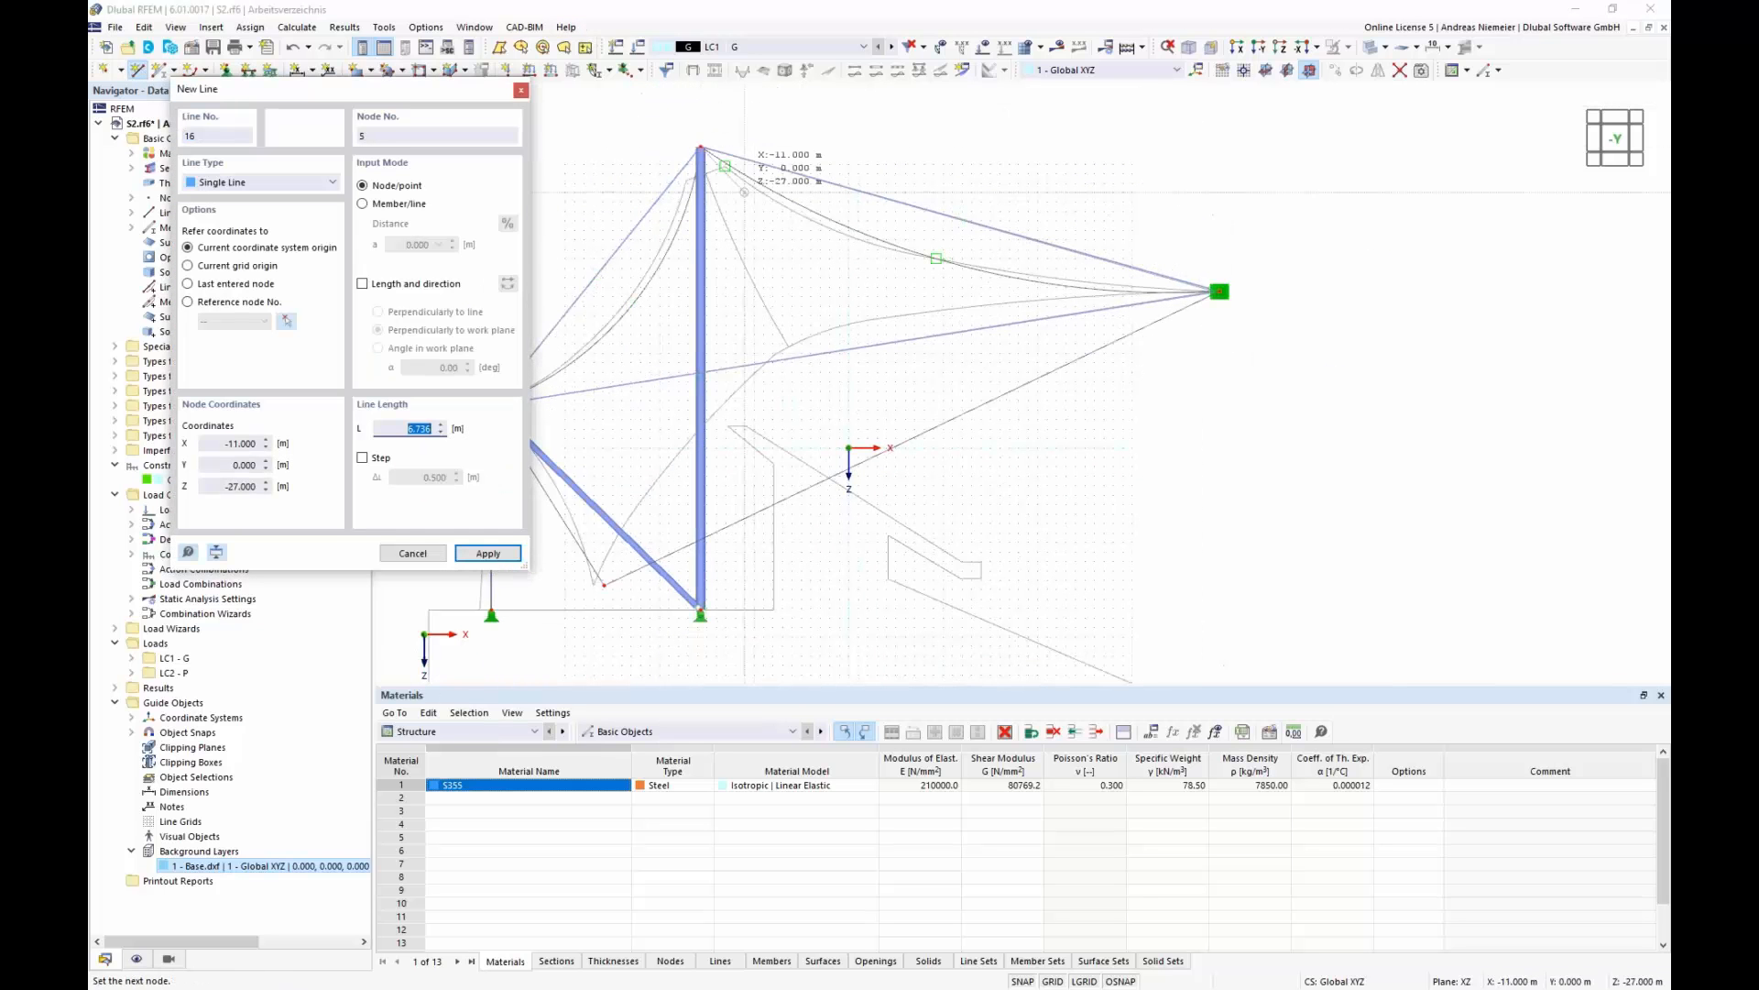
pyautogui.rightClick(1124, 983)
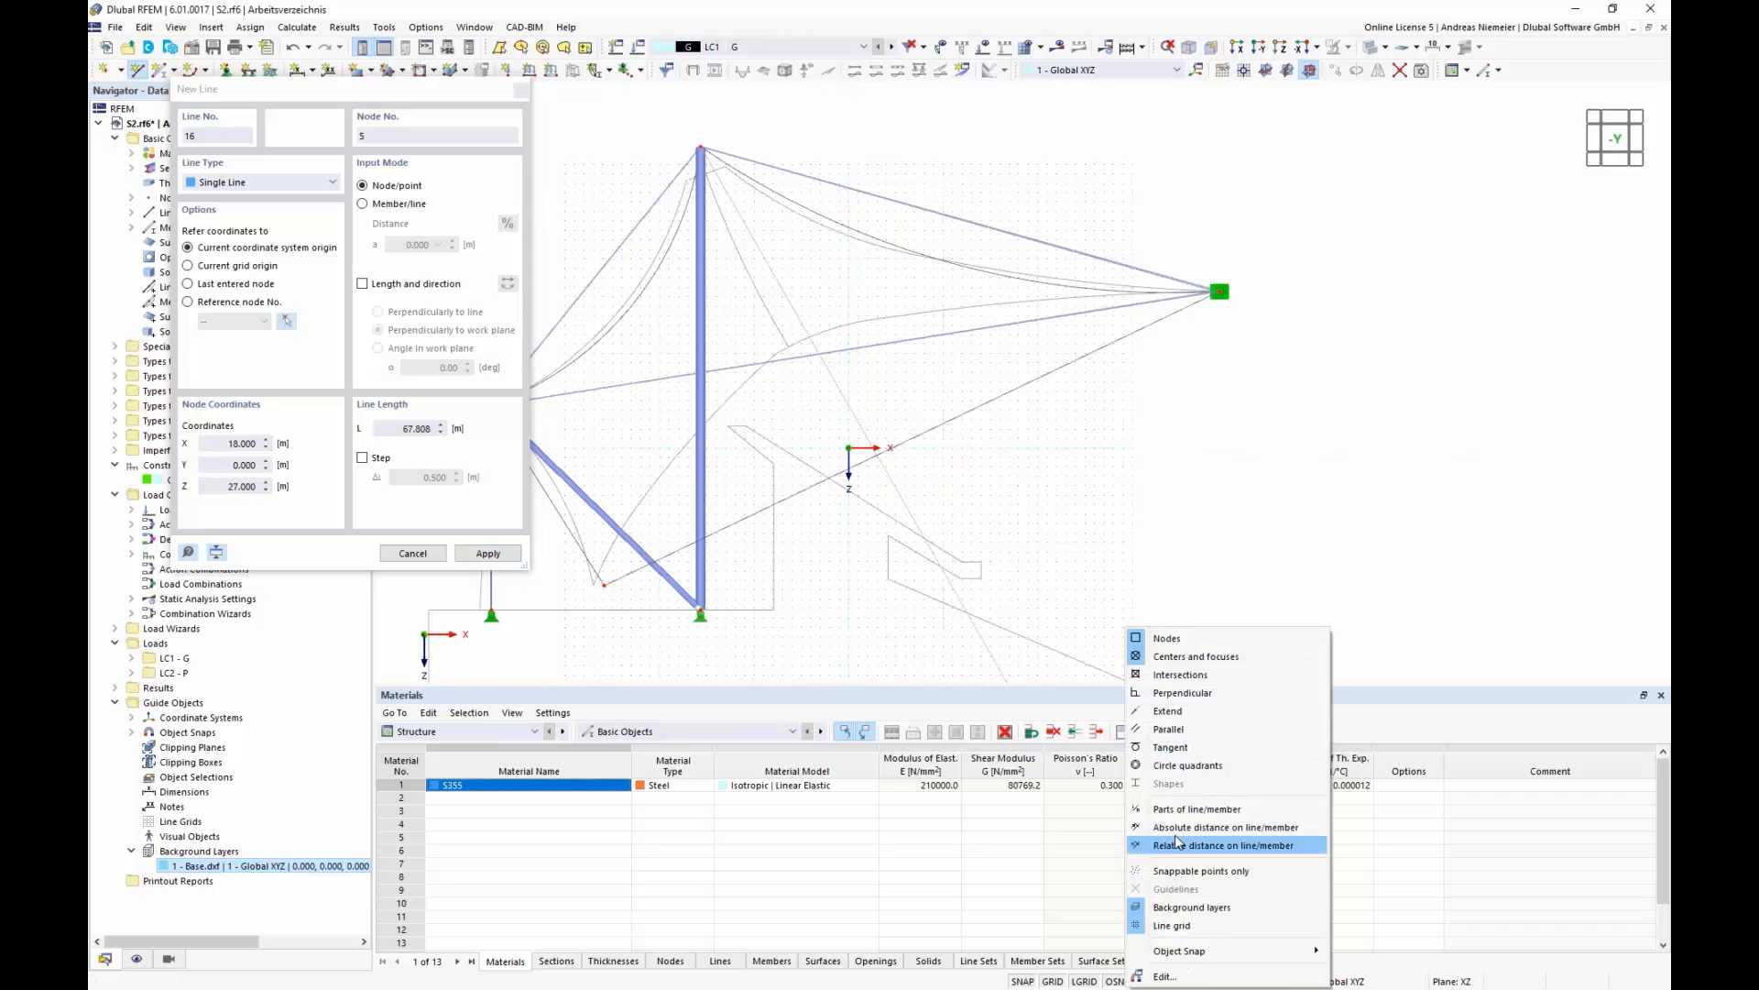
pyautogui.click(1176, 694)
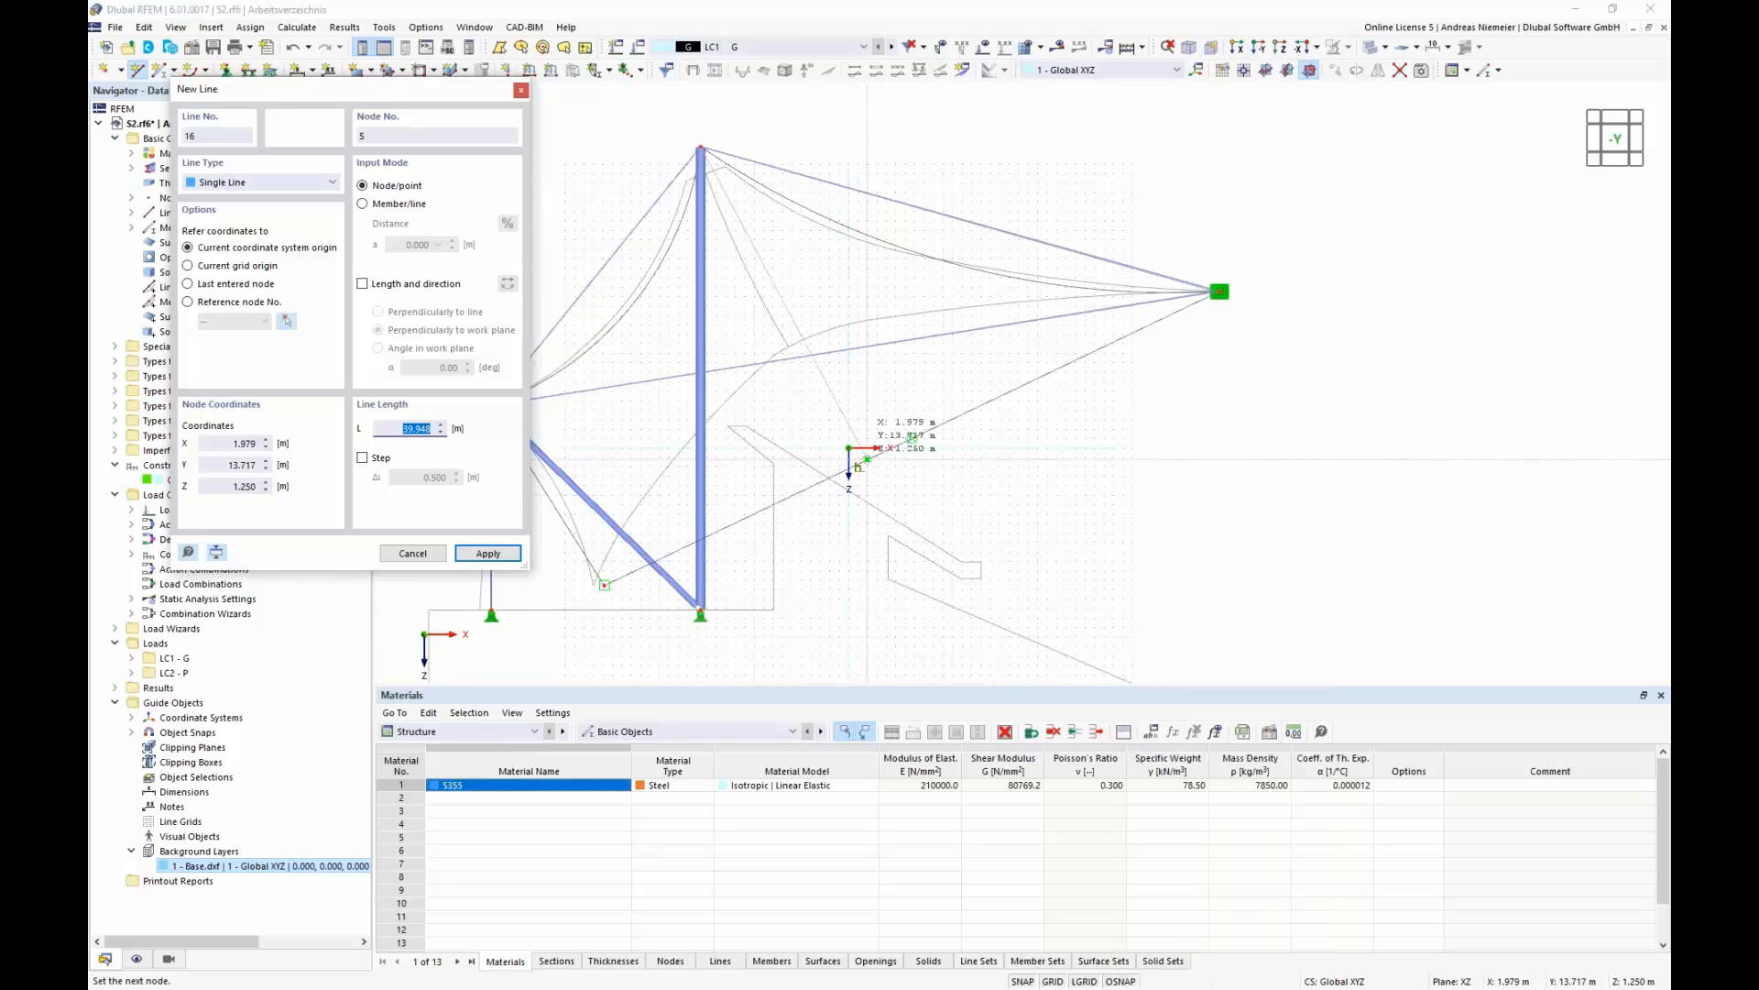
pyautogui.click(858, 466)
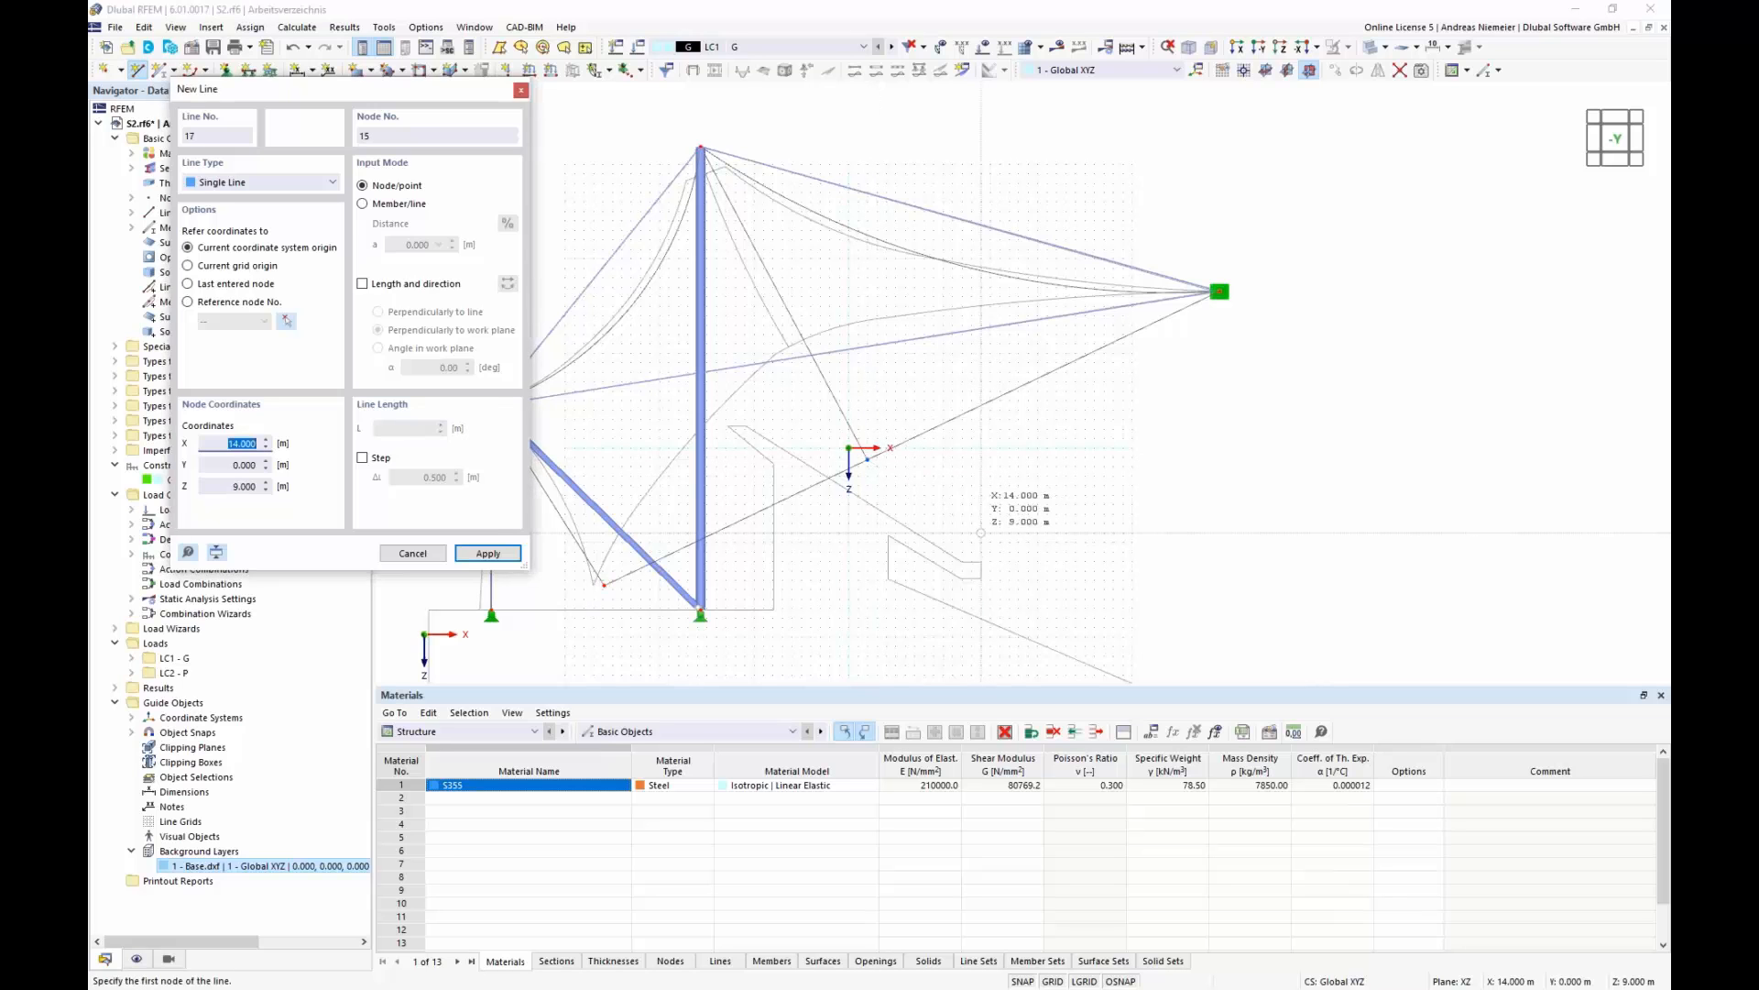
pyautogui.press('Escape')
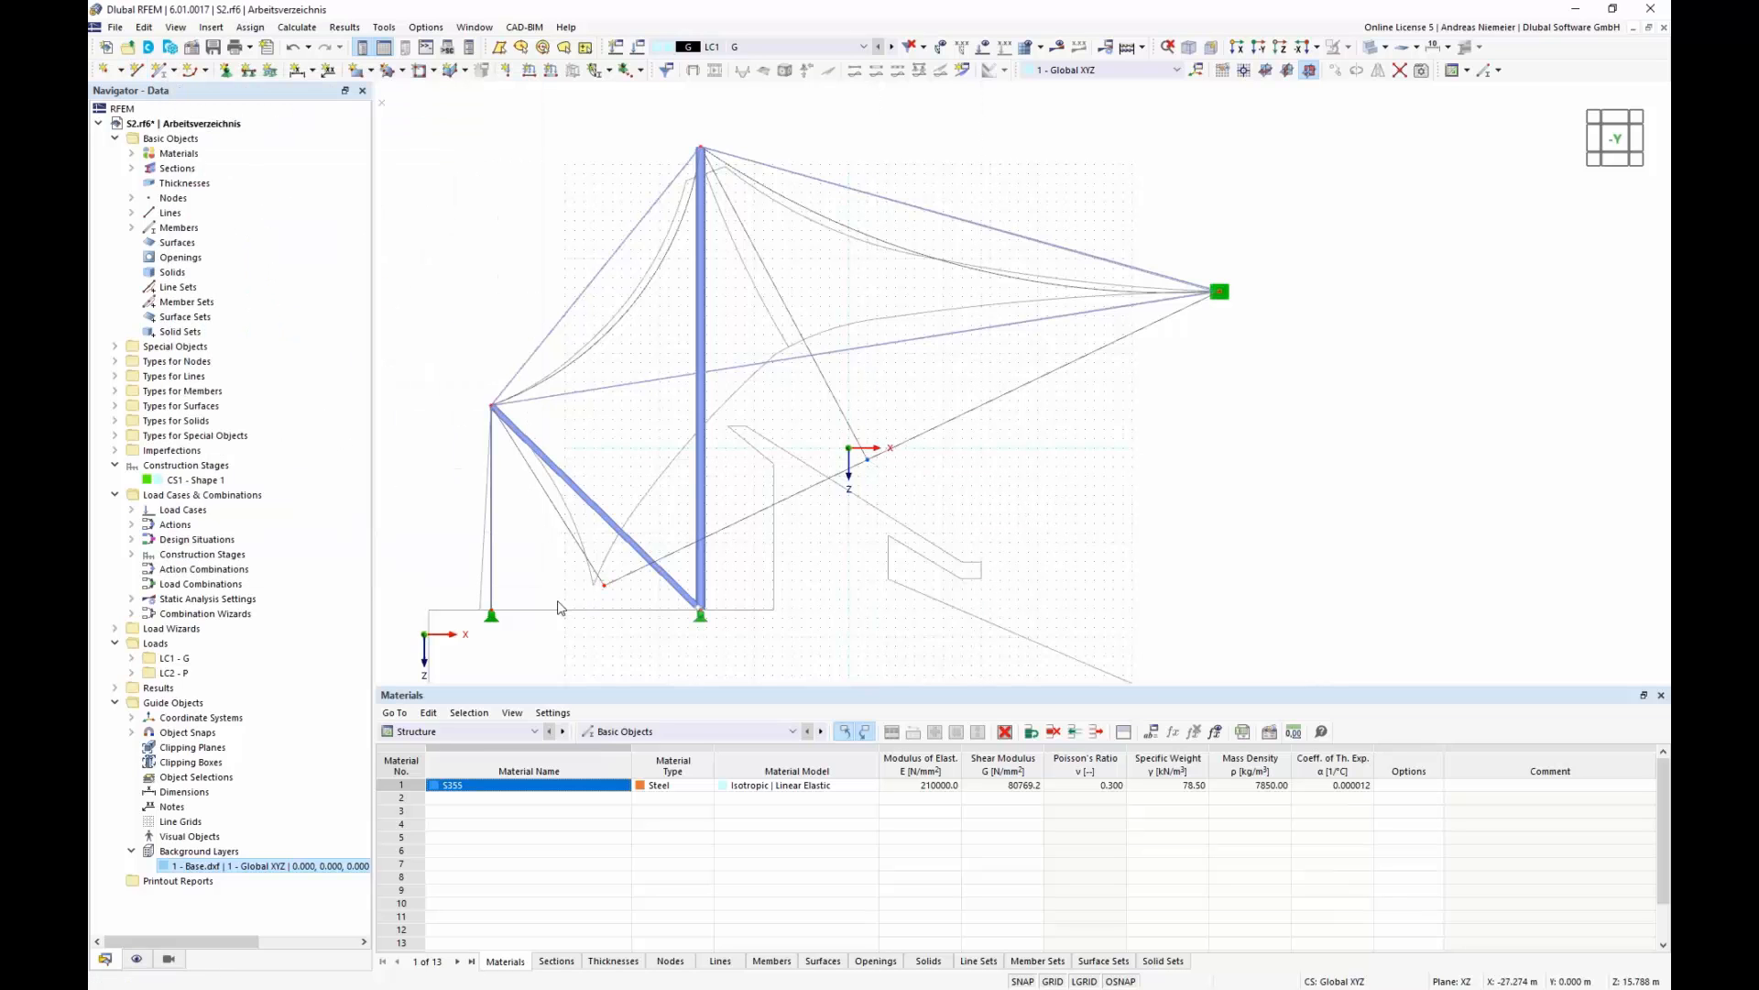
# - Deactivate the background layer Base.dxf so only the model remains visible
pyautogui.rightClick(222, 866)
pyautogui.click(290, 683)
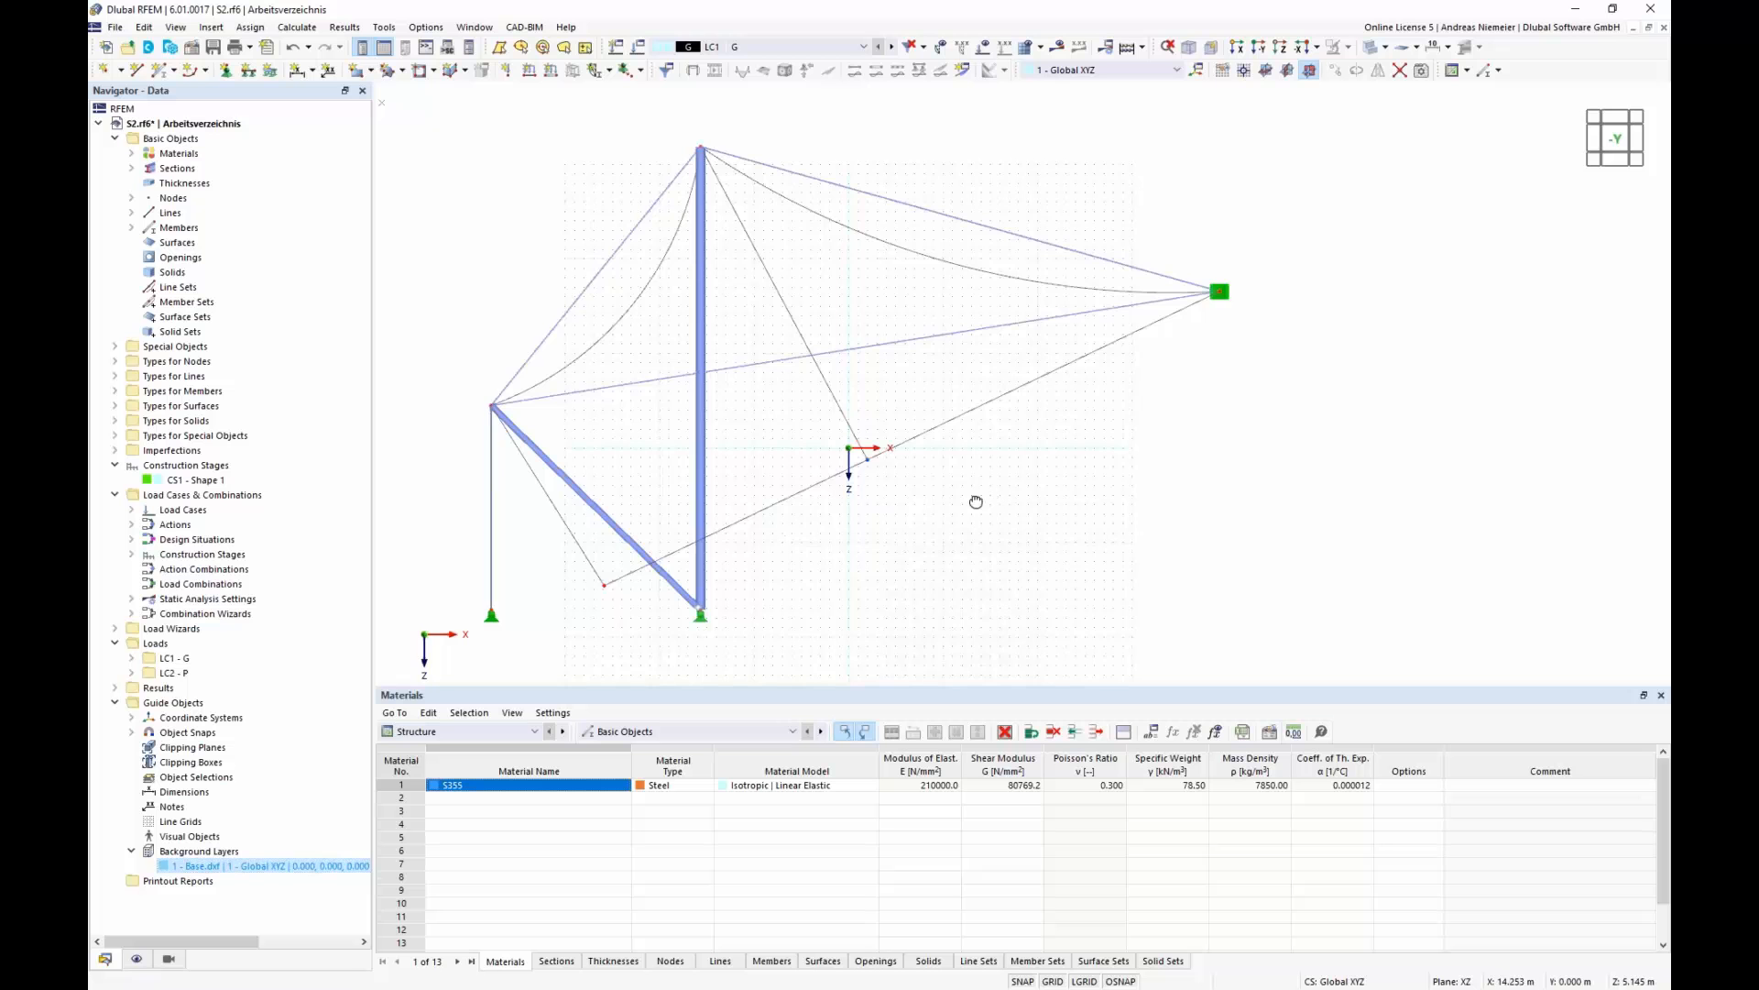
pyautogui.keyDown('ctrl'); pyautogui.moveTo(974, 503); pyautogui.dragTo(674, 403, button='middle'); pyautogui.keyUp('ctrl')
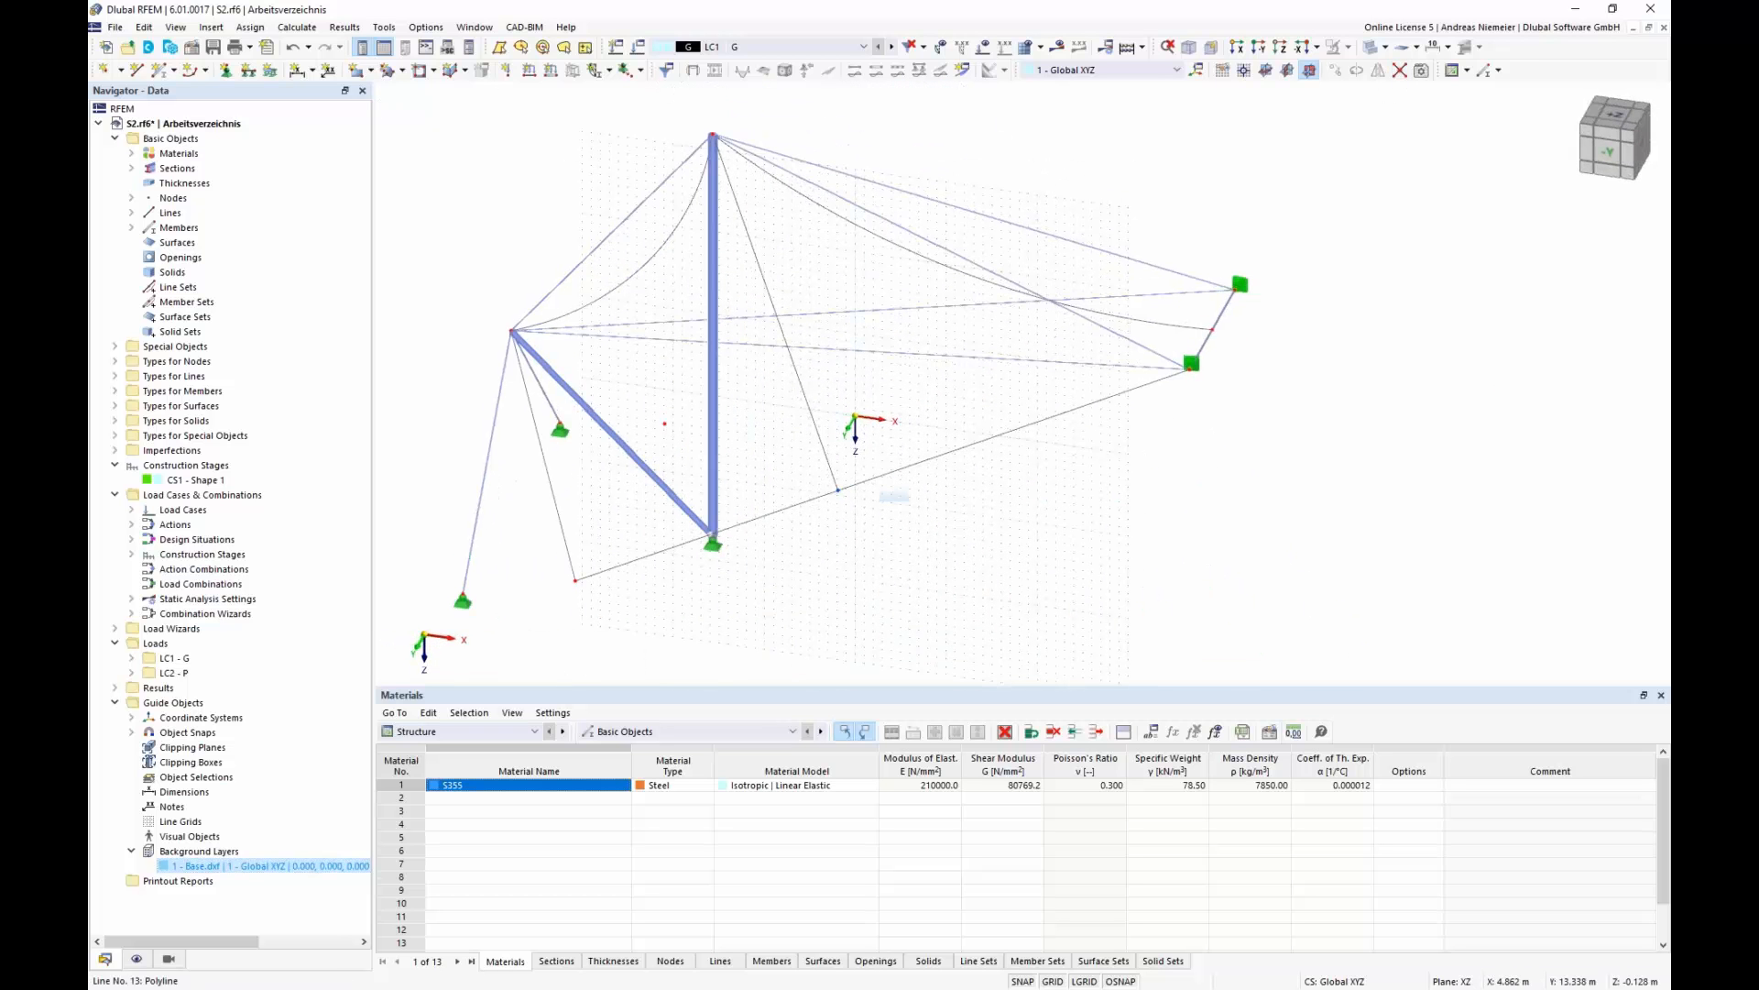
# - Edit the membrane boundary lines 12-17 together and assign them a new member of type Cable
pyautogui.scroll(-4, 1003, 532)
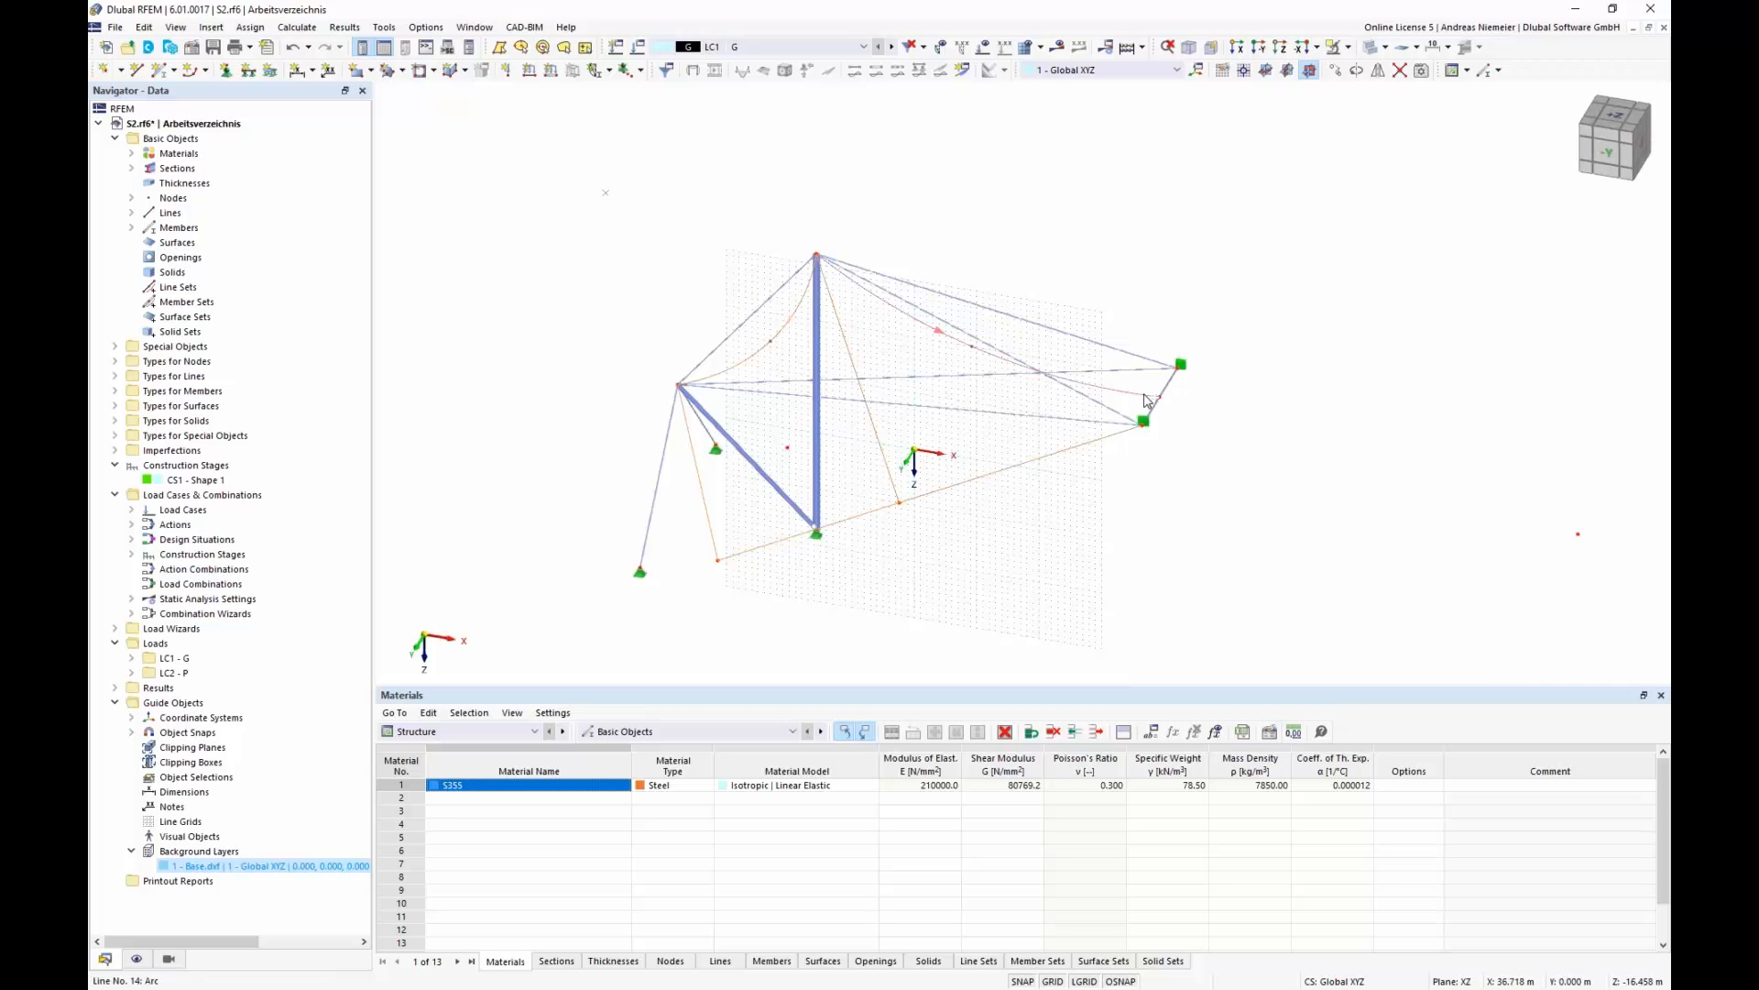
pyautogui.rightClick(1031, 468)
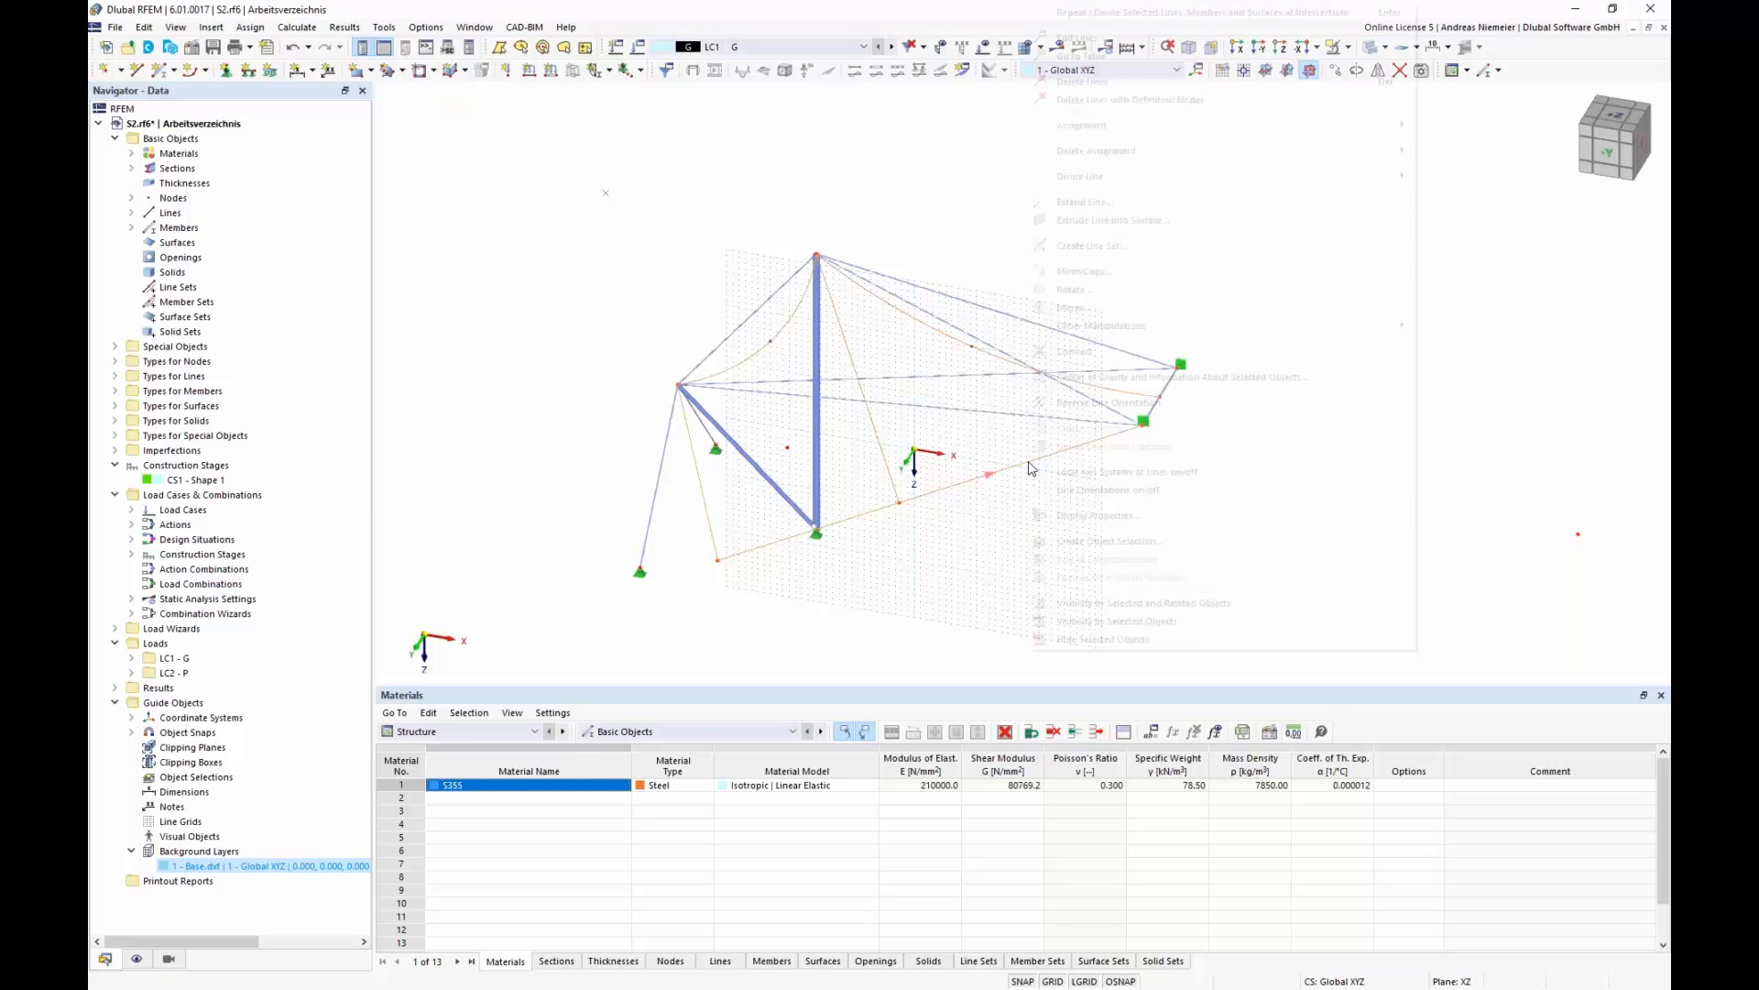
pyautogui.click(1112, 41)
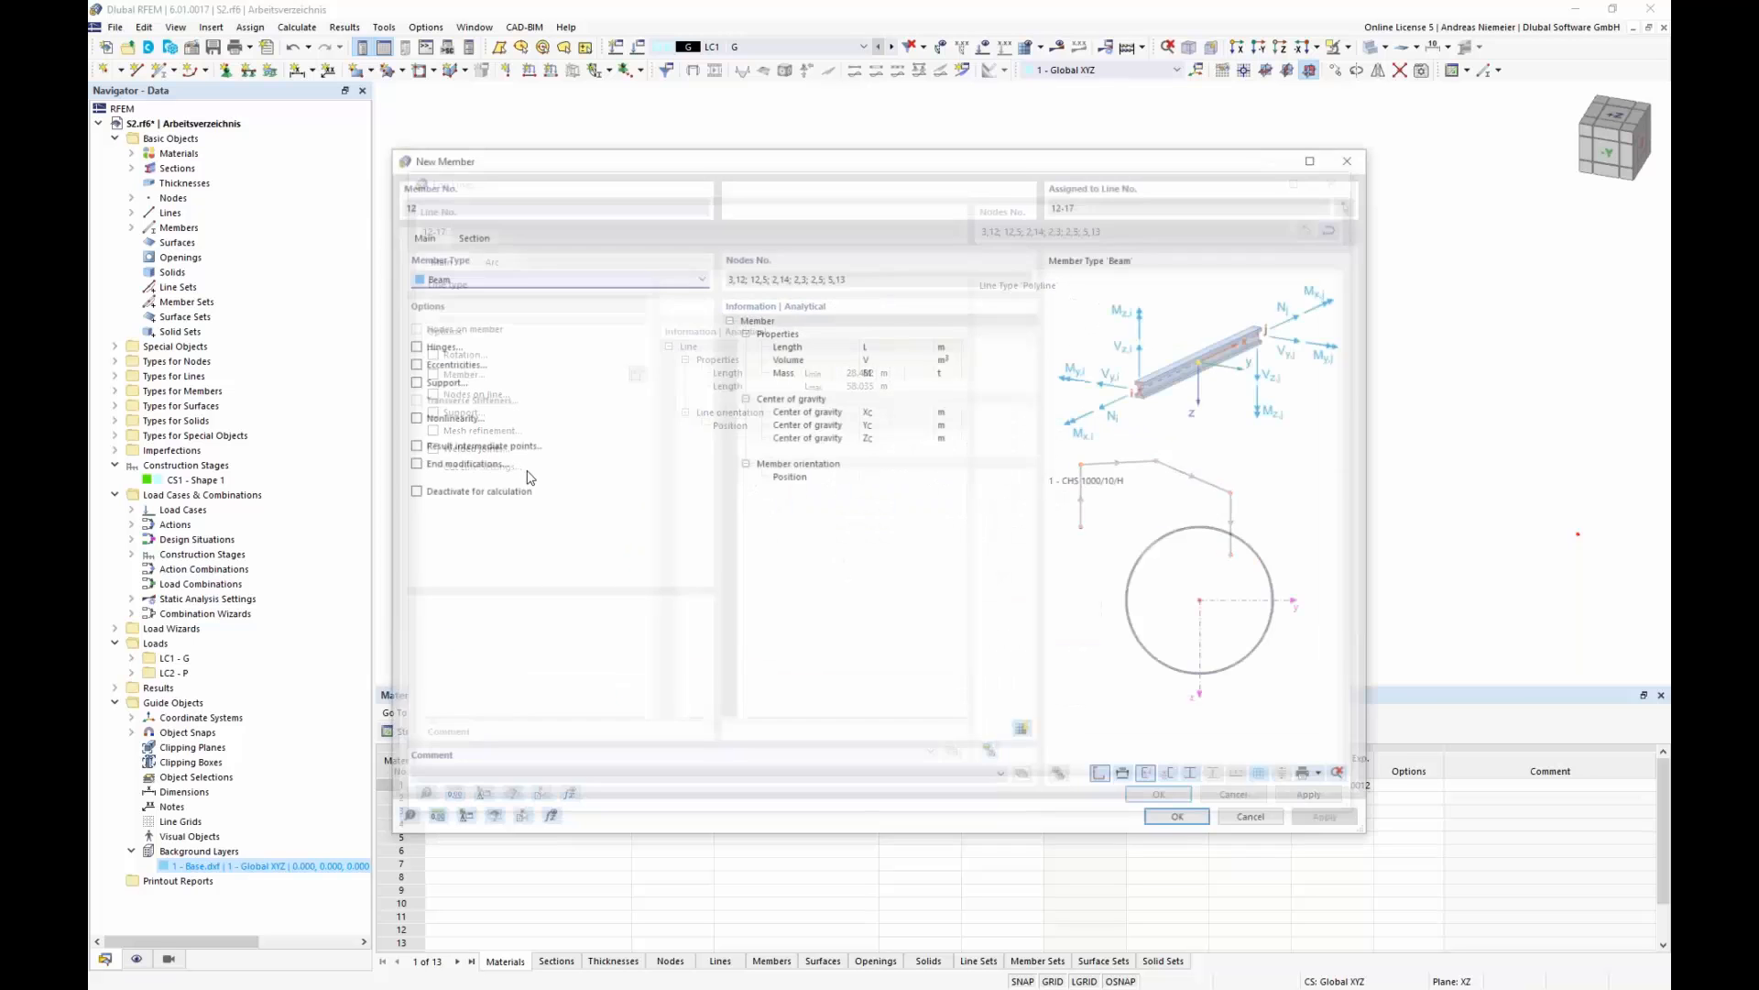
pyautogui.click(458, 277)
pyautogui.click(465, 397)
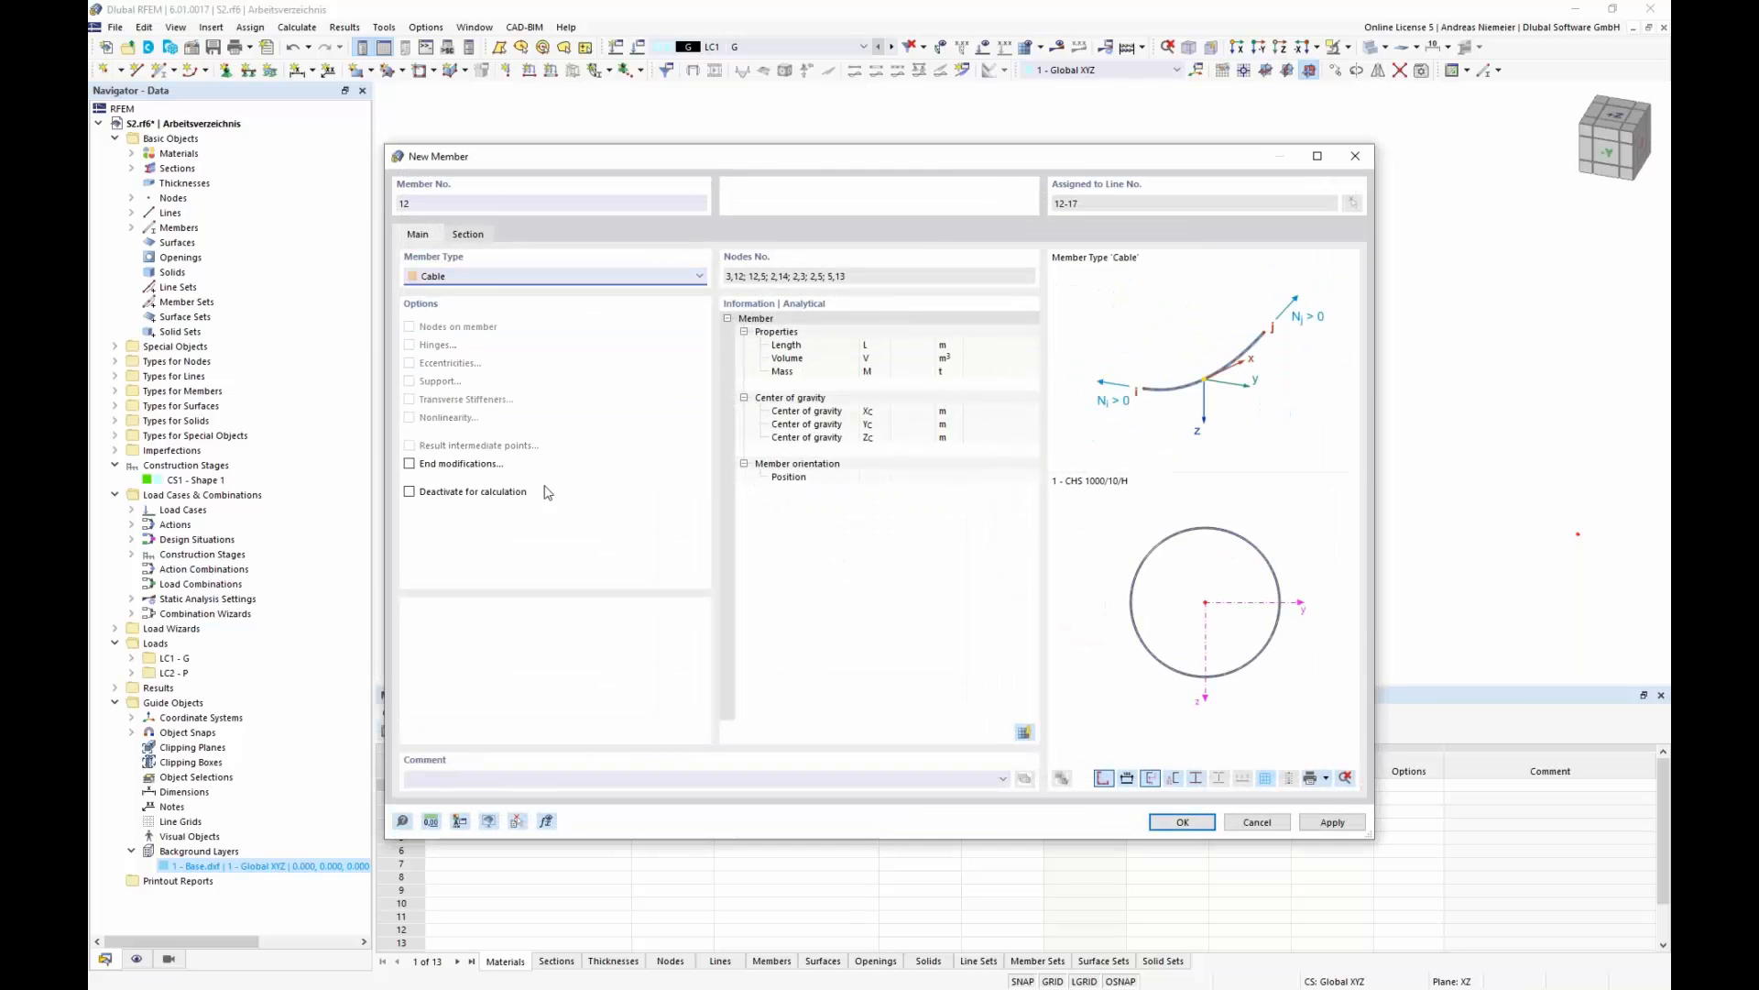
# - Give the boundary cables a new round bar section ROUND 20/H with a 20 mm diameter in S355
pyautogui.click(469, 234)
pyautogui.click(932, 638)
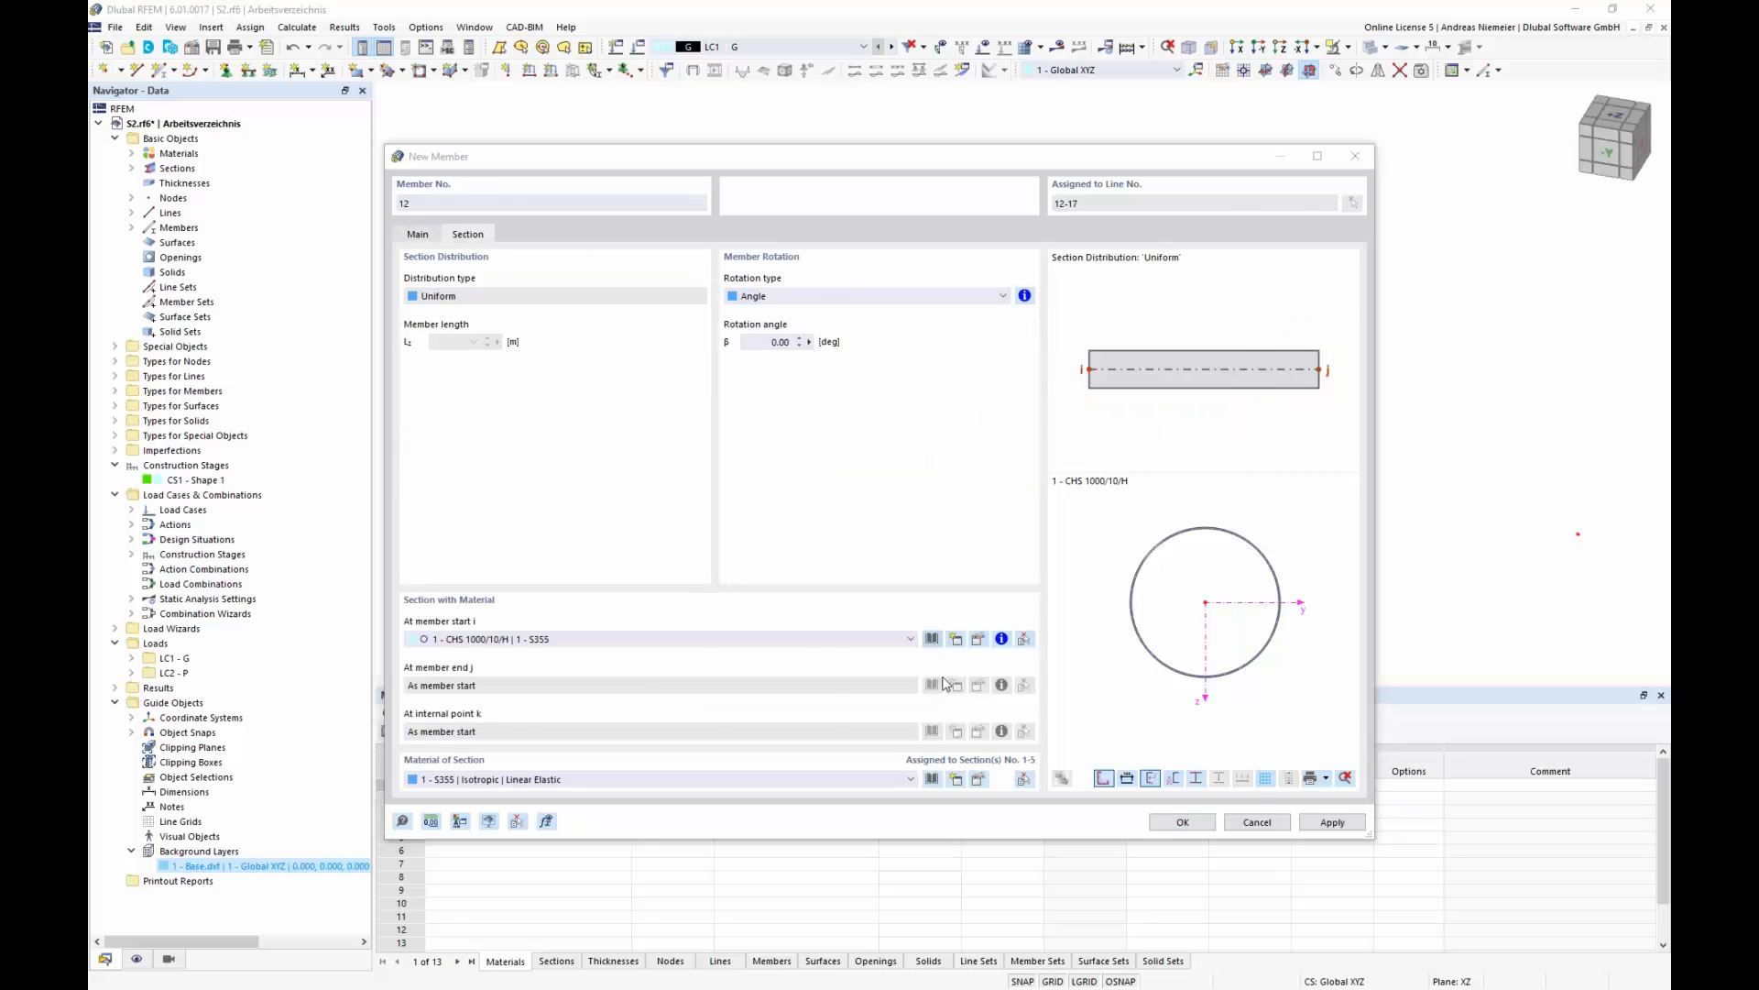
pyautogui.click(808, 669)
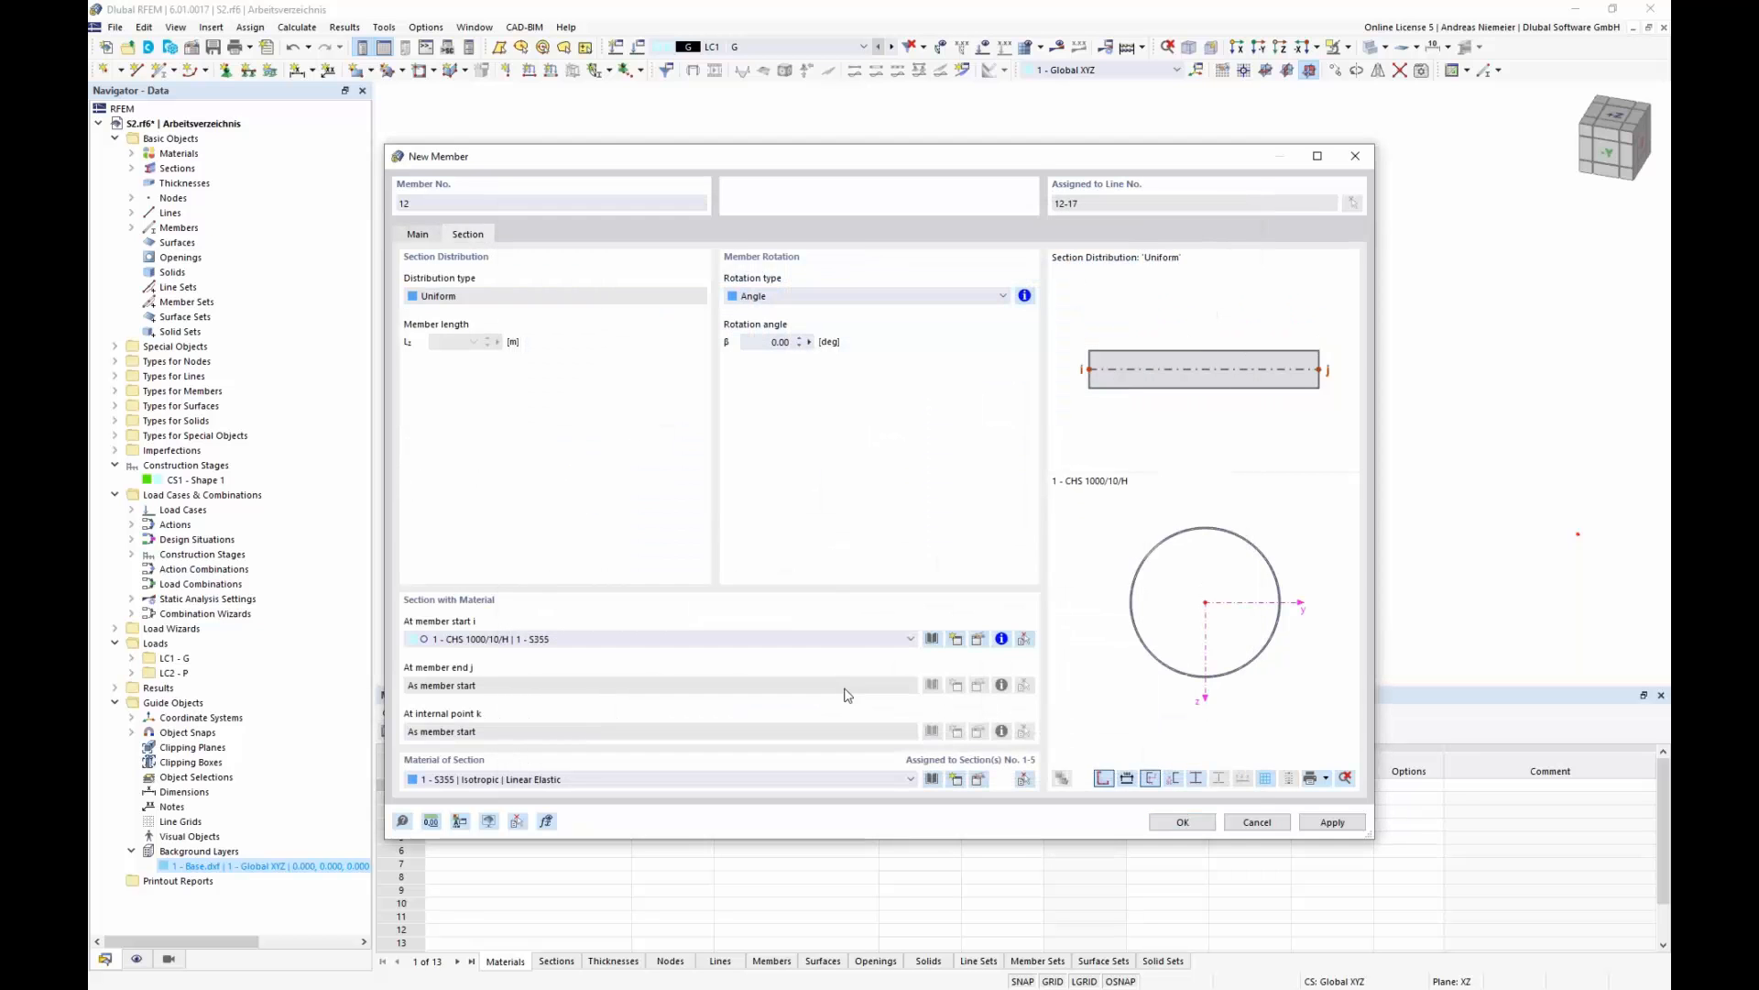
pyautogui.click(588, 241)
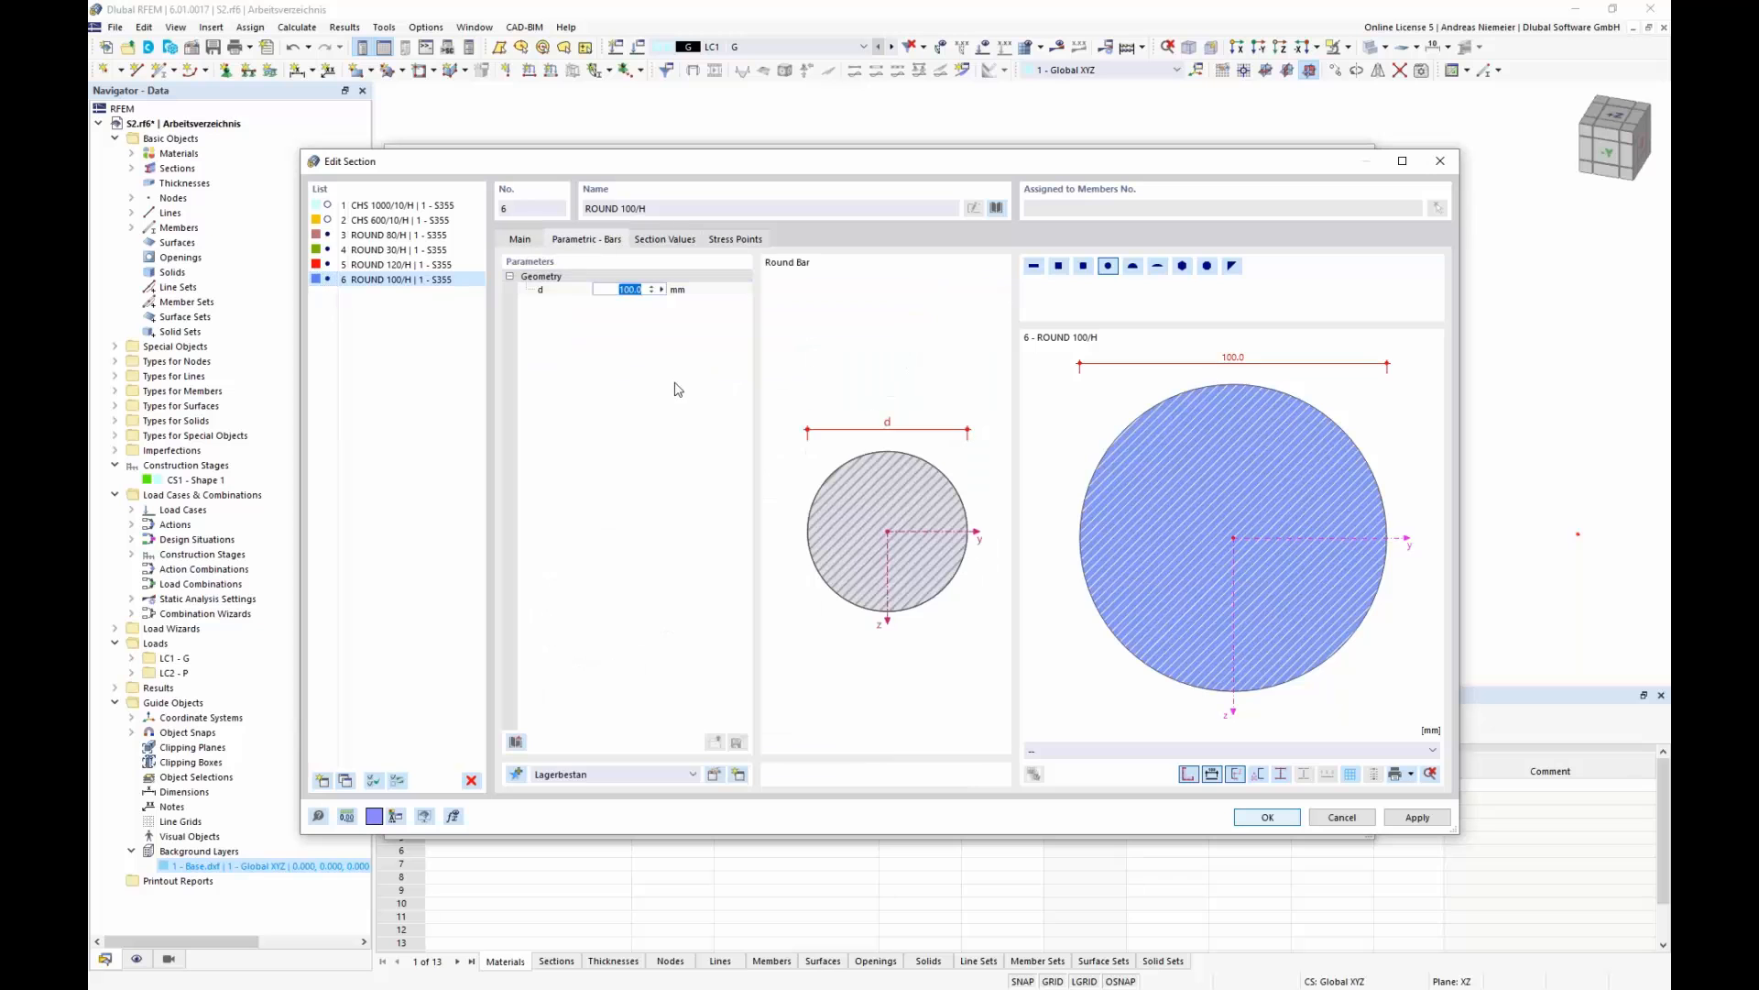
pyautogui.click(1251, 817)
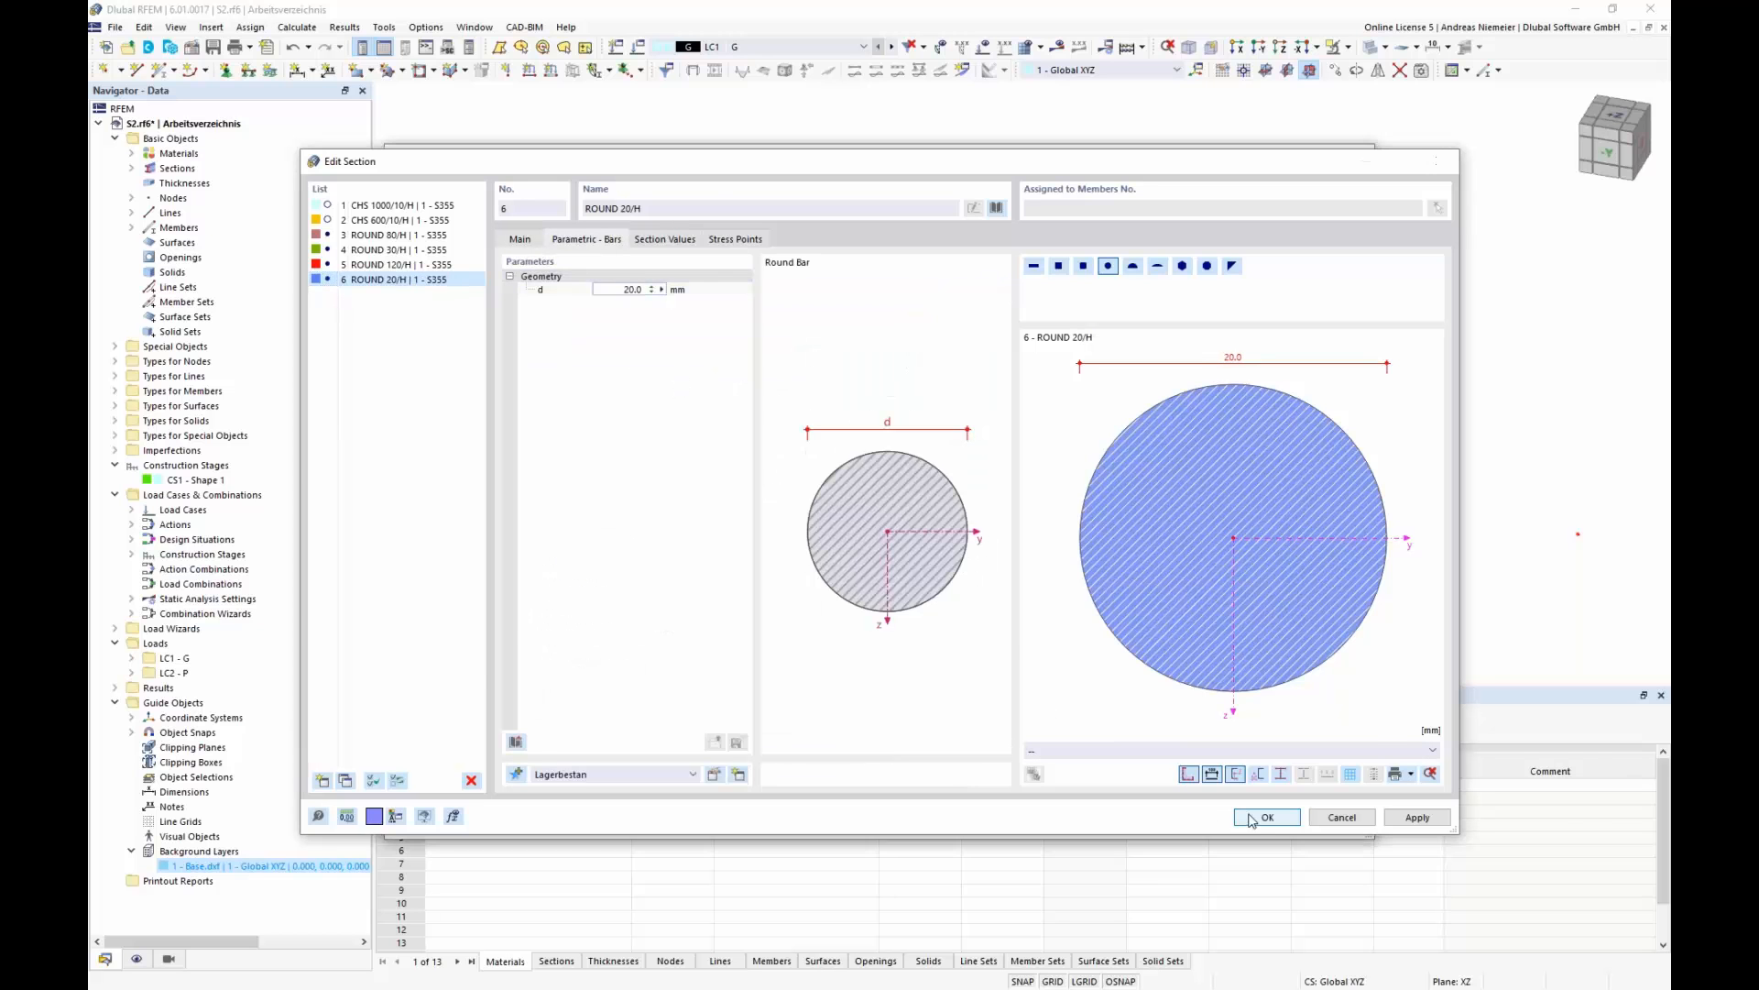
pyautogui.click(1182, 822)
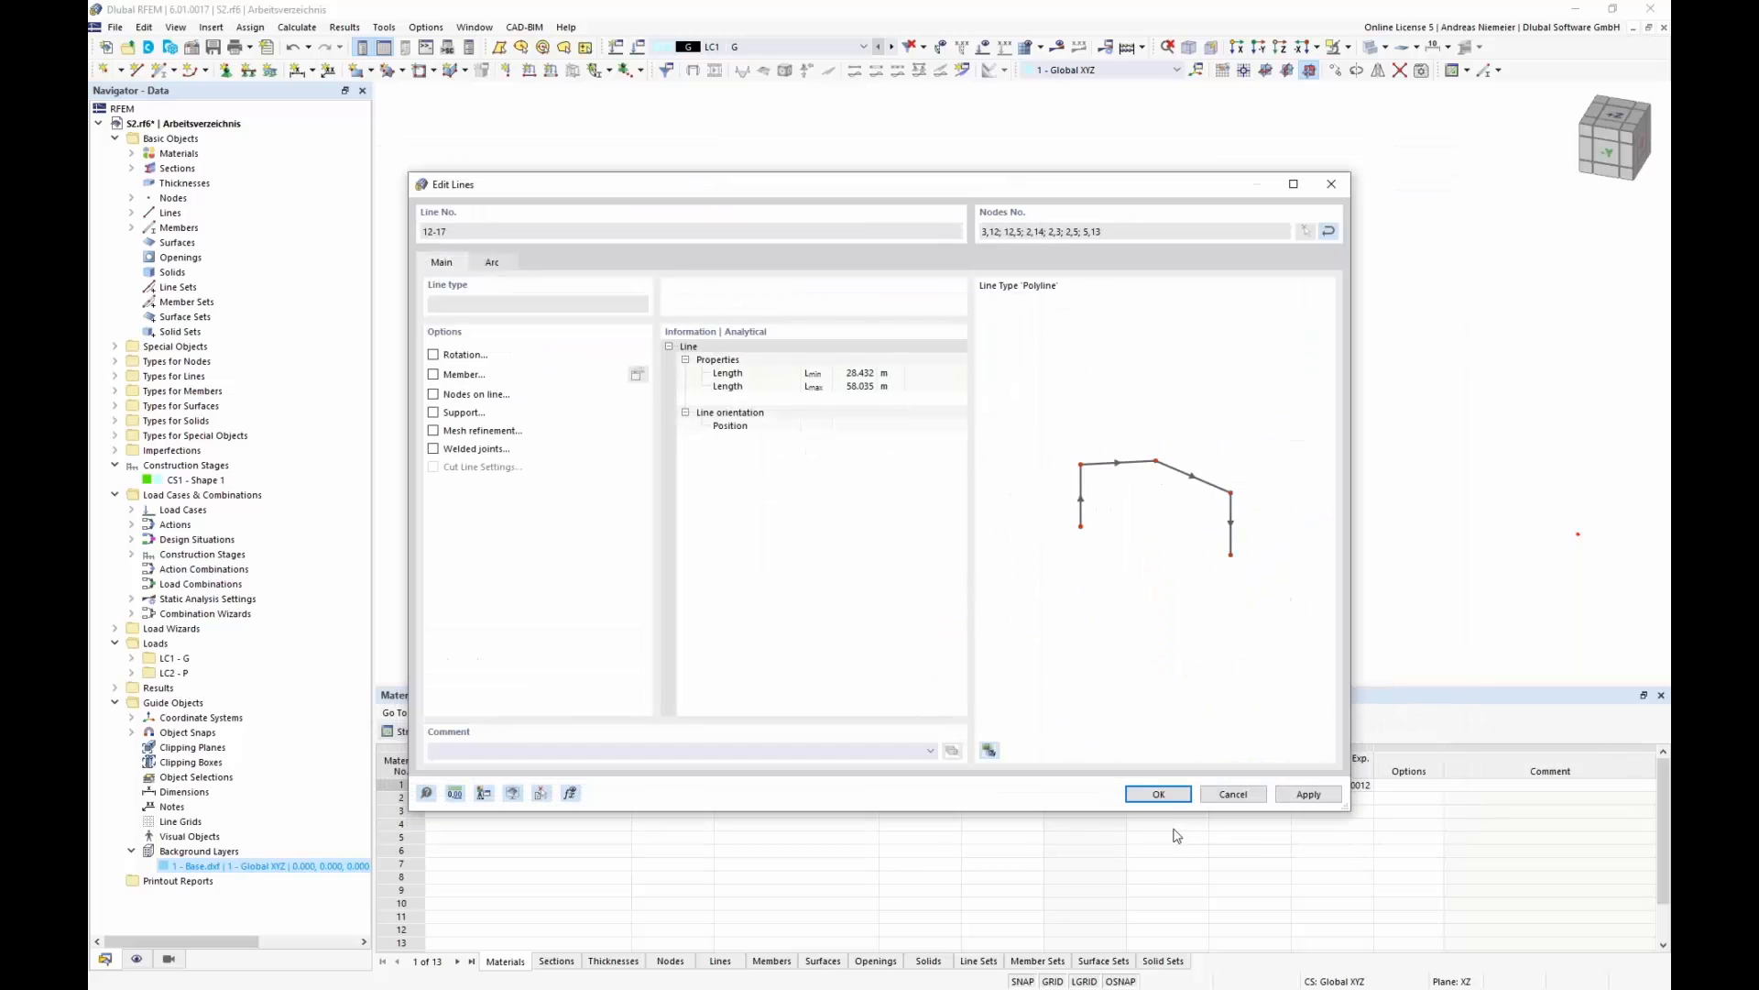
pyautogui.click(1171, 791)
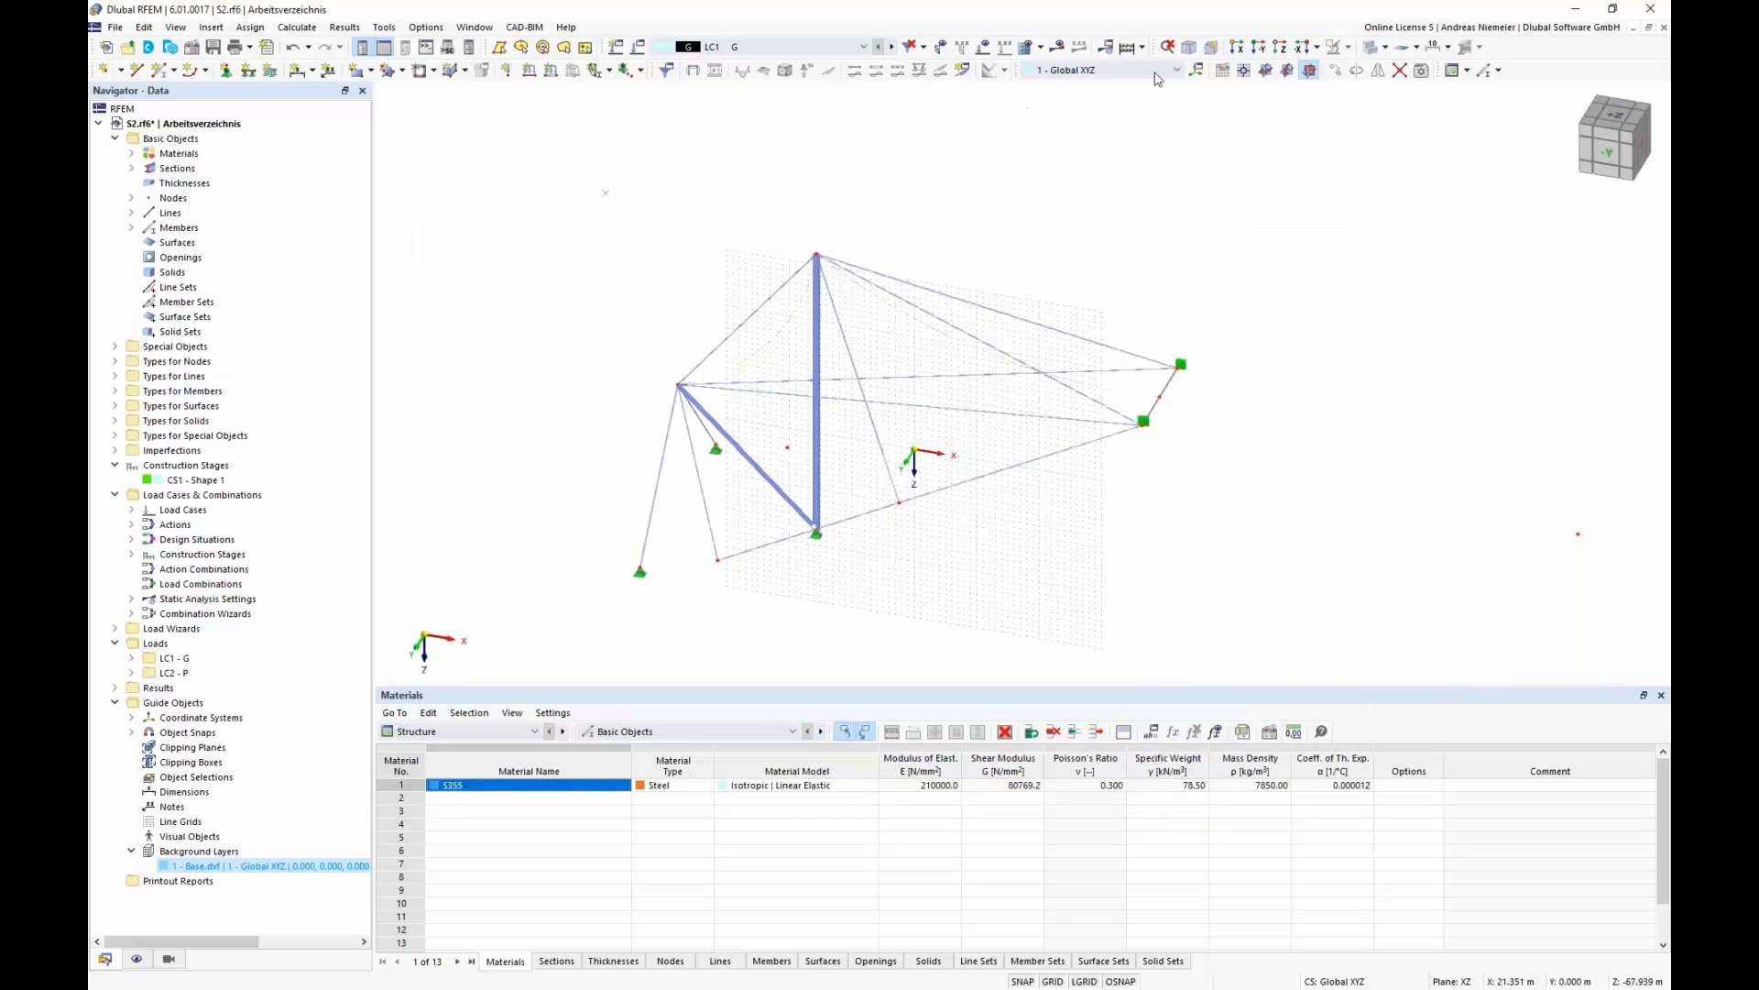
# - Switch the model display to a wireframe so all members appear as simple lines
pyautogui.click(1384, 47)
pyautogui.click(1399, 73)
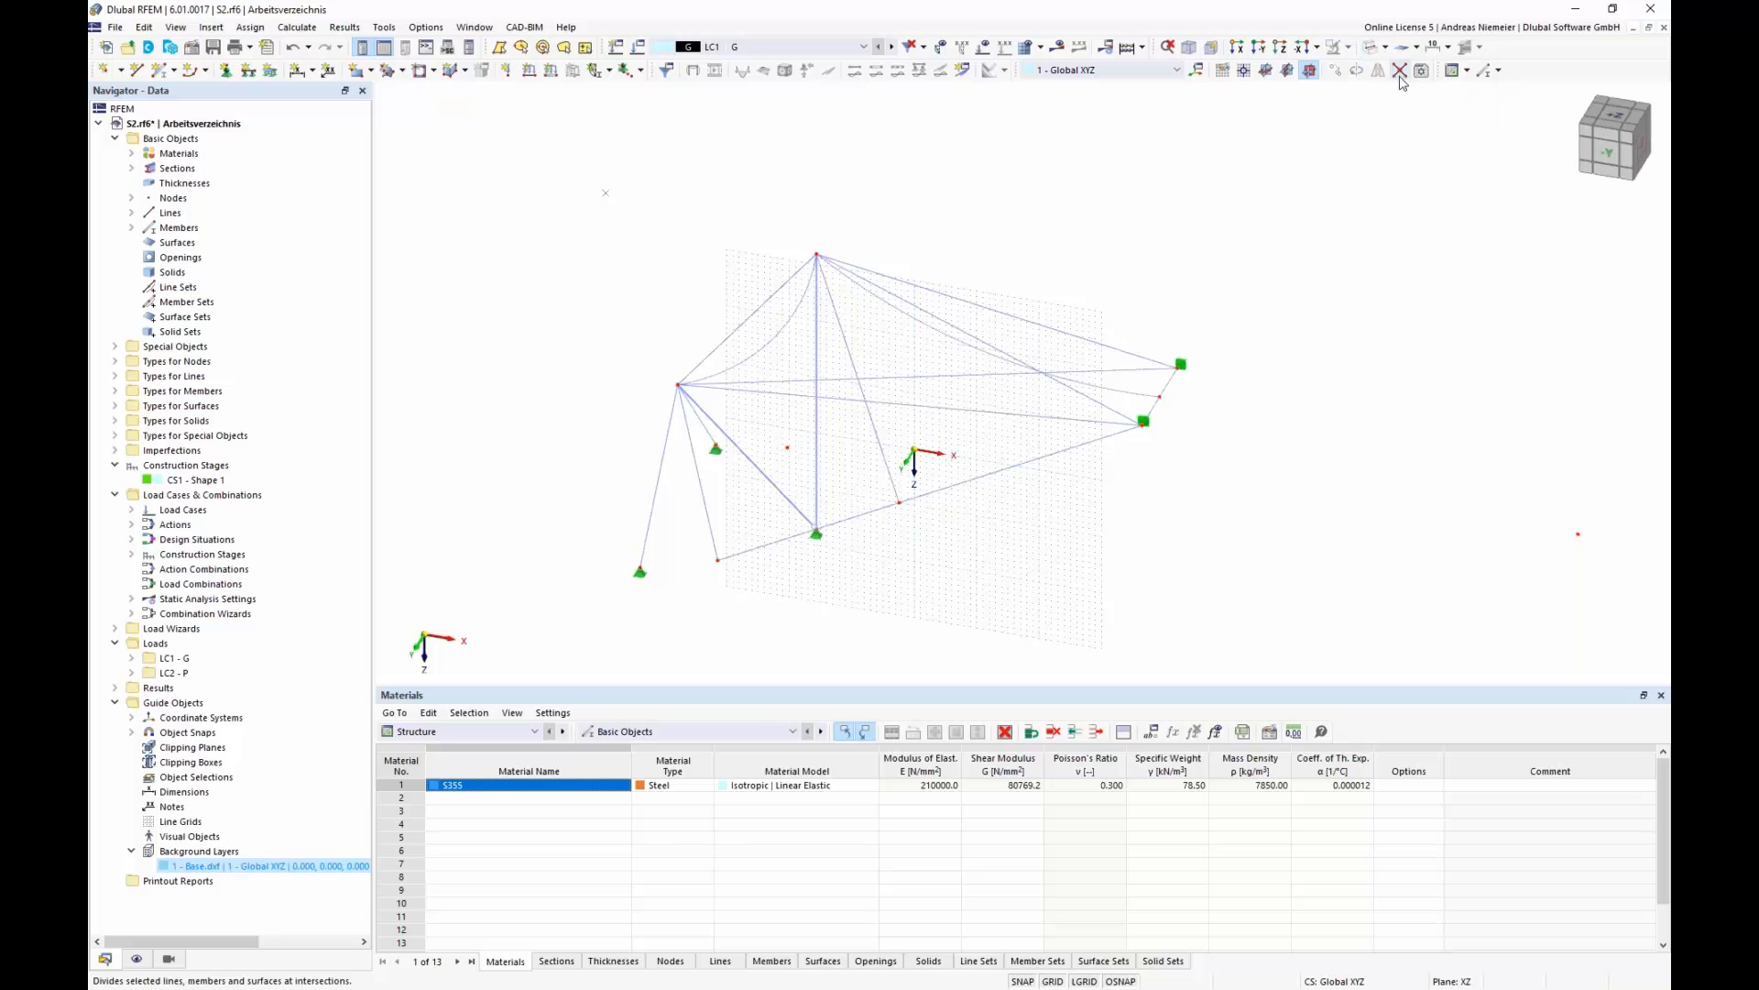
pyautogui.keyDown('ctrl'); pyautogui.moveTo(1145, 518); pyautogui.dragTo(679, 420, button='middle'); pyautogui.keyUp('ctrl')
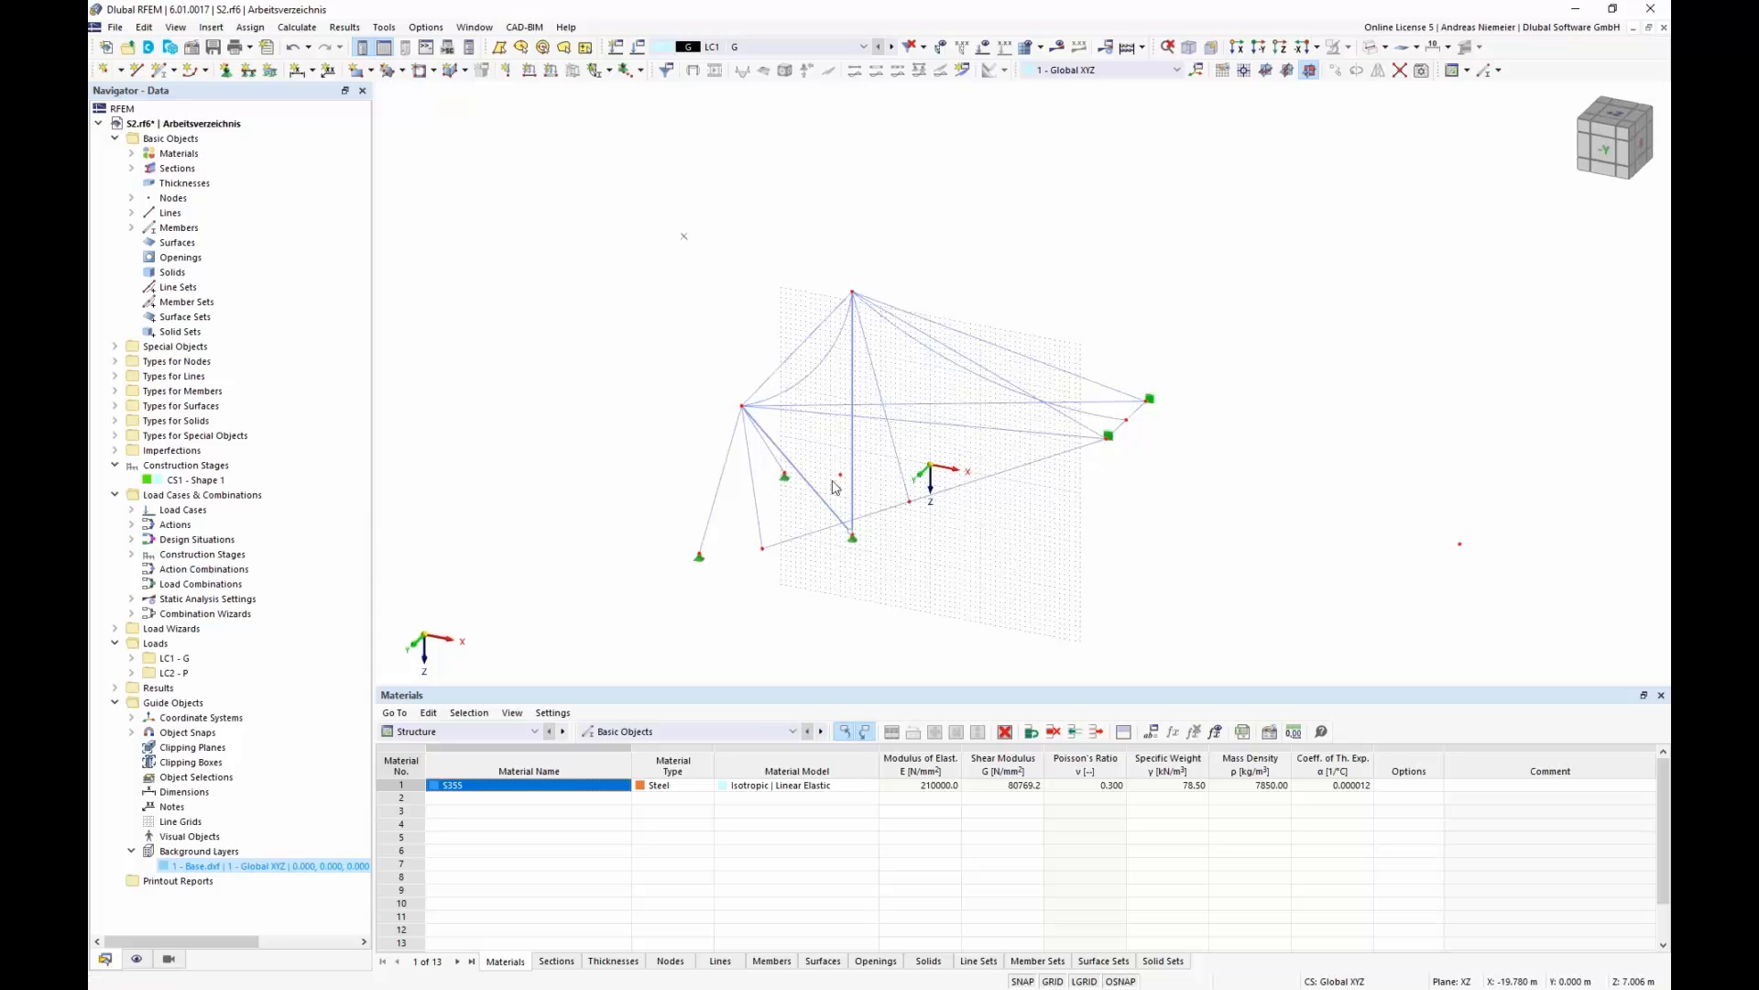
# - Start a new quadrangle surface and set its stiffness type to Membrane
pyautogui.click(404, 70)
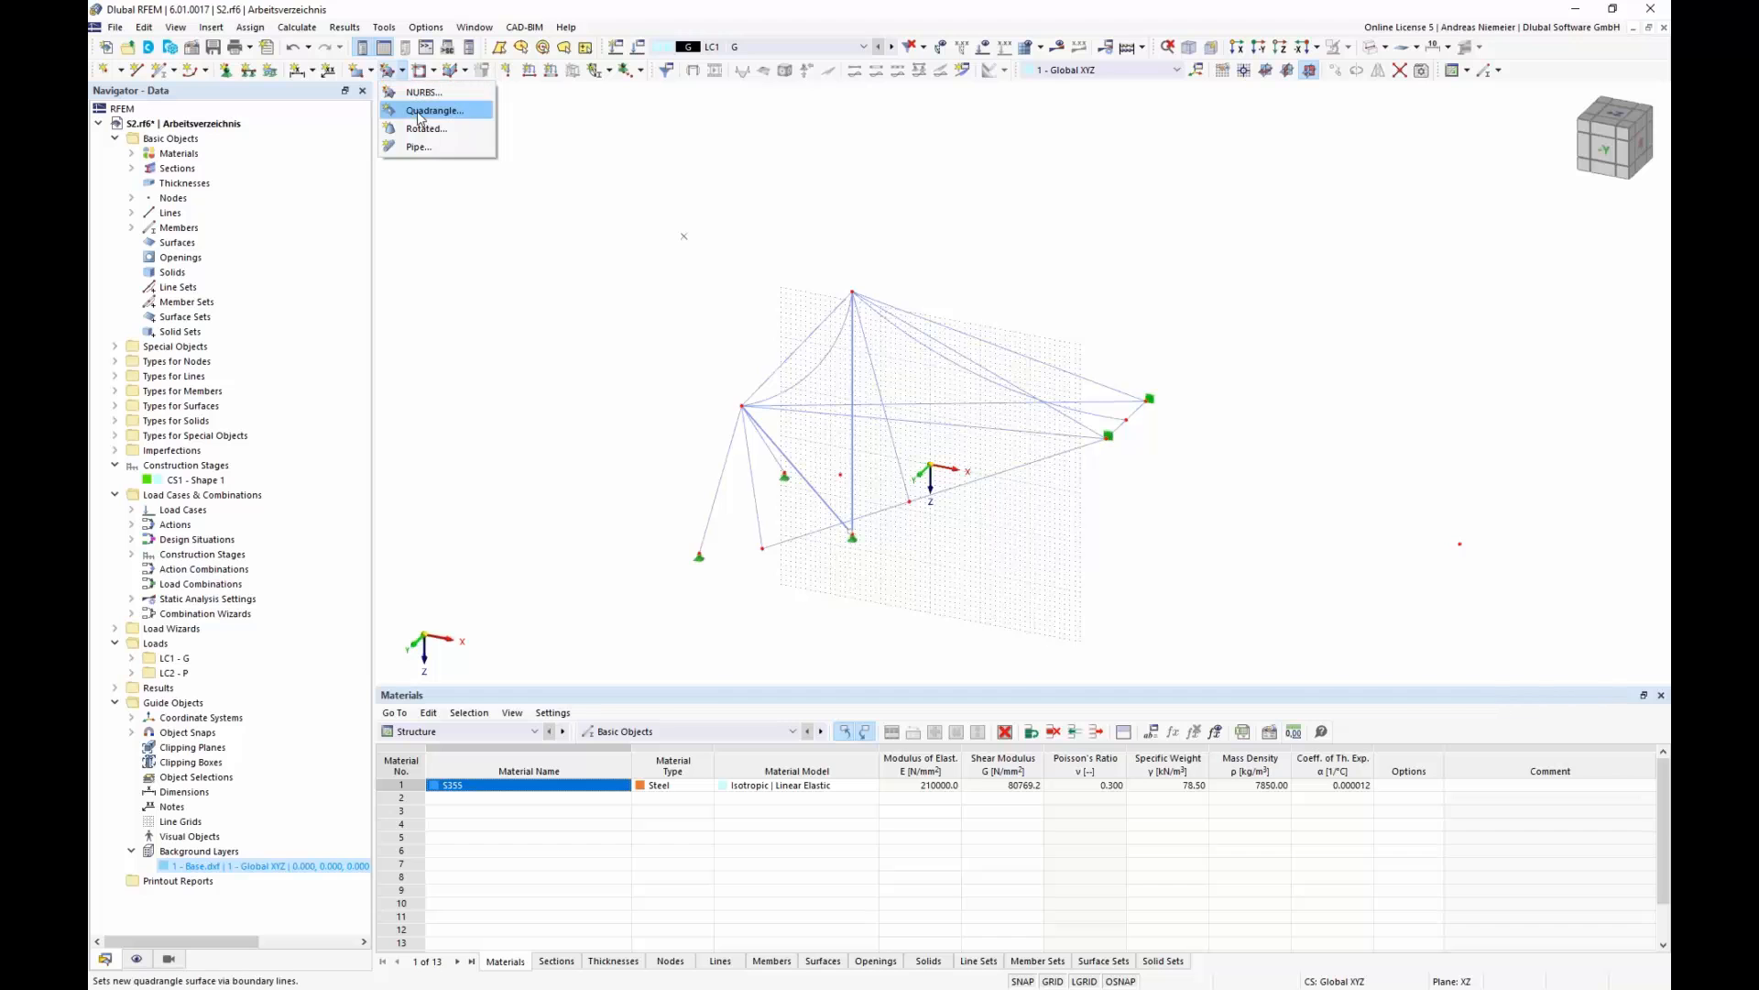
pyautogui.click(431, 110)
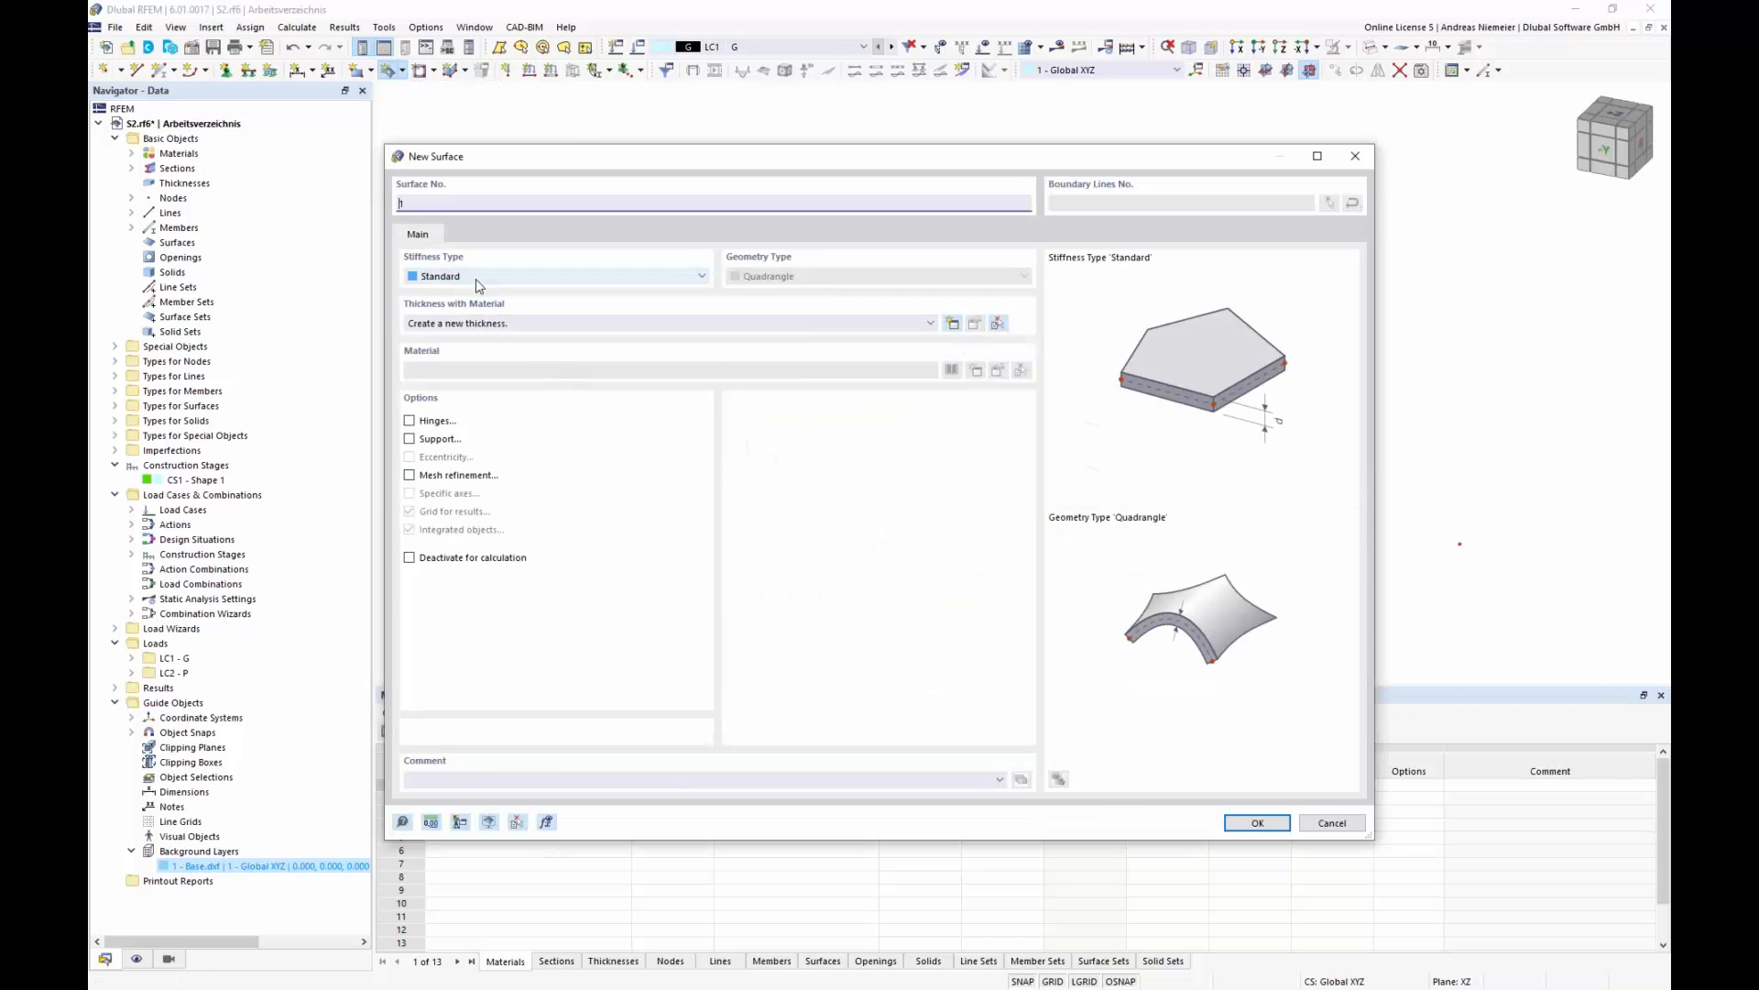
pyautogui.click(478, 285)
pyautogui.click(476, 332)
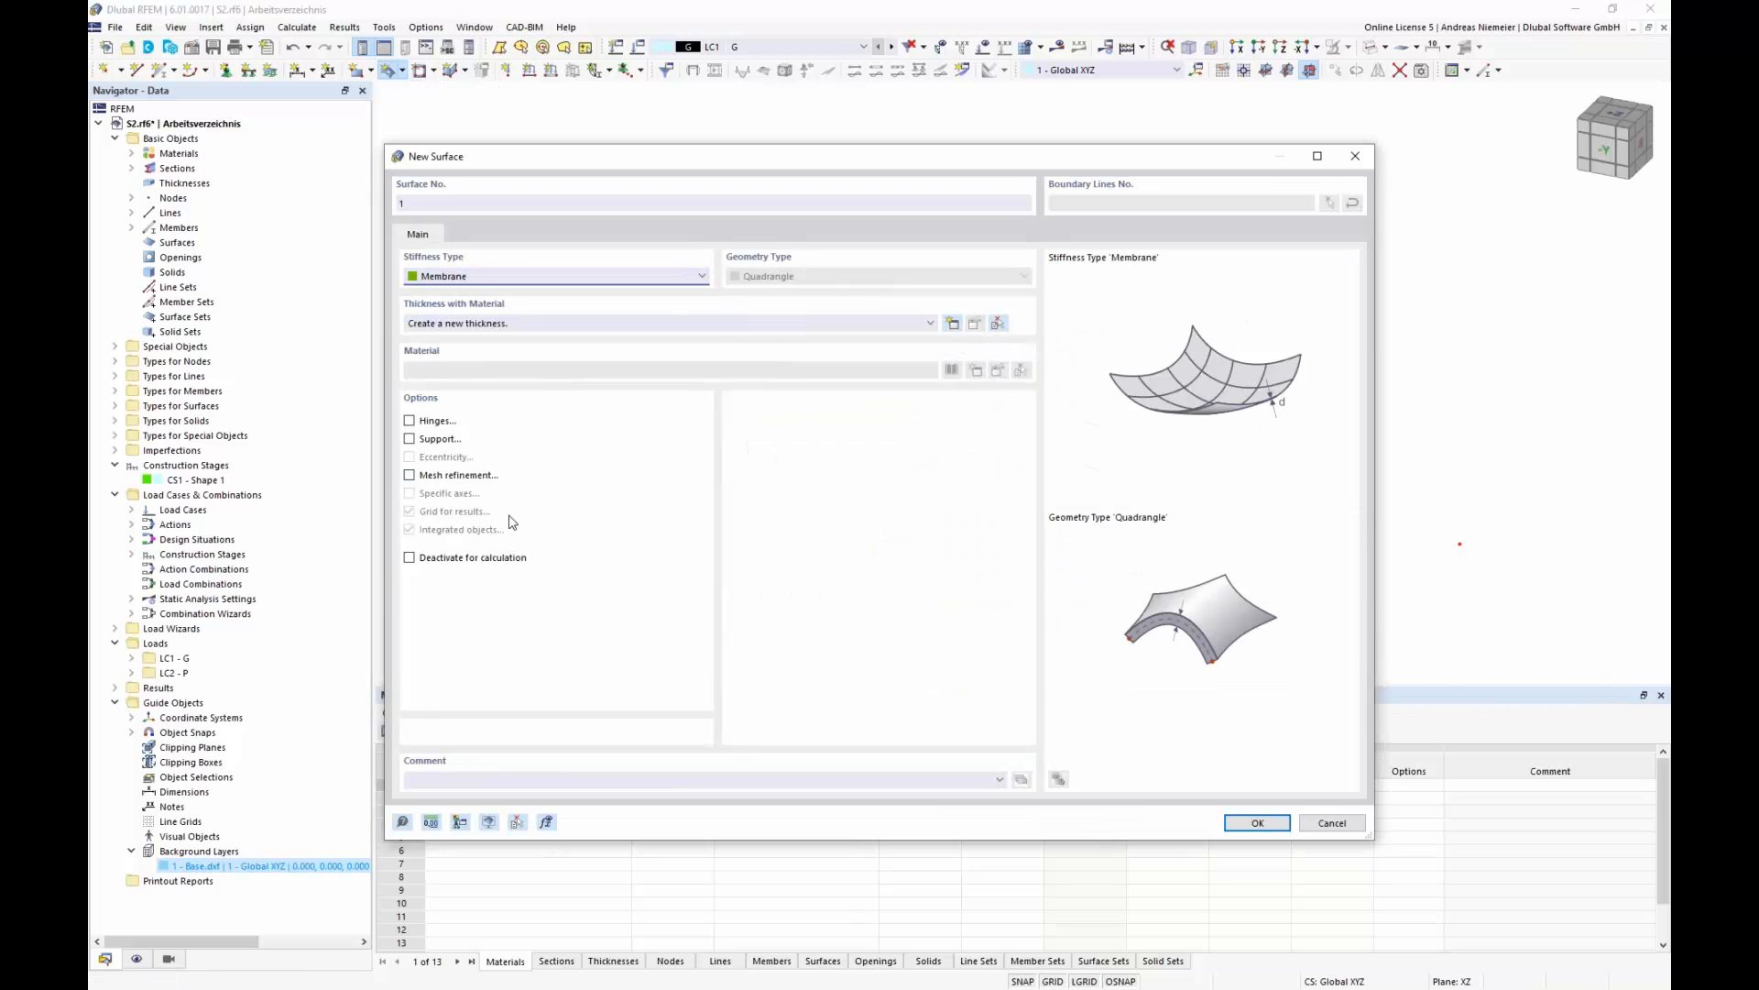
# - Create a uniform thickness for the membrane with the fabric material Glass-PTFE Typ III from the material library
pyautogui.click(953, 326)
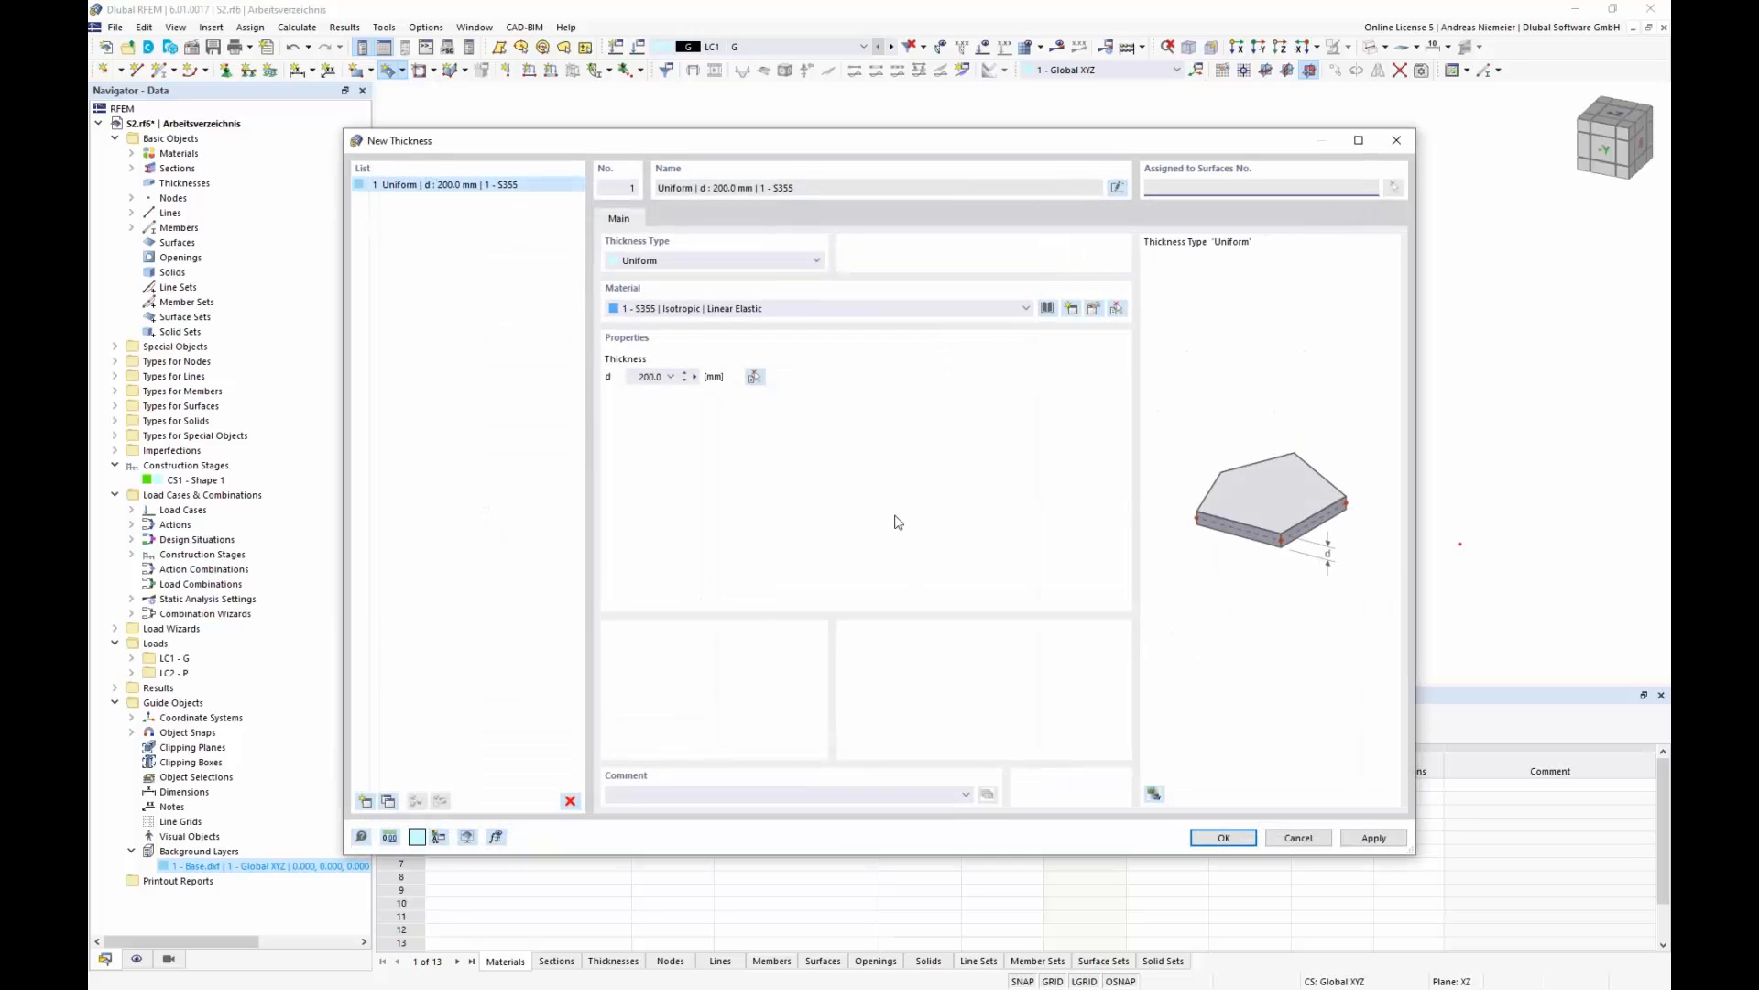
pyautogui.click(1047, 308)
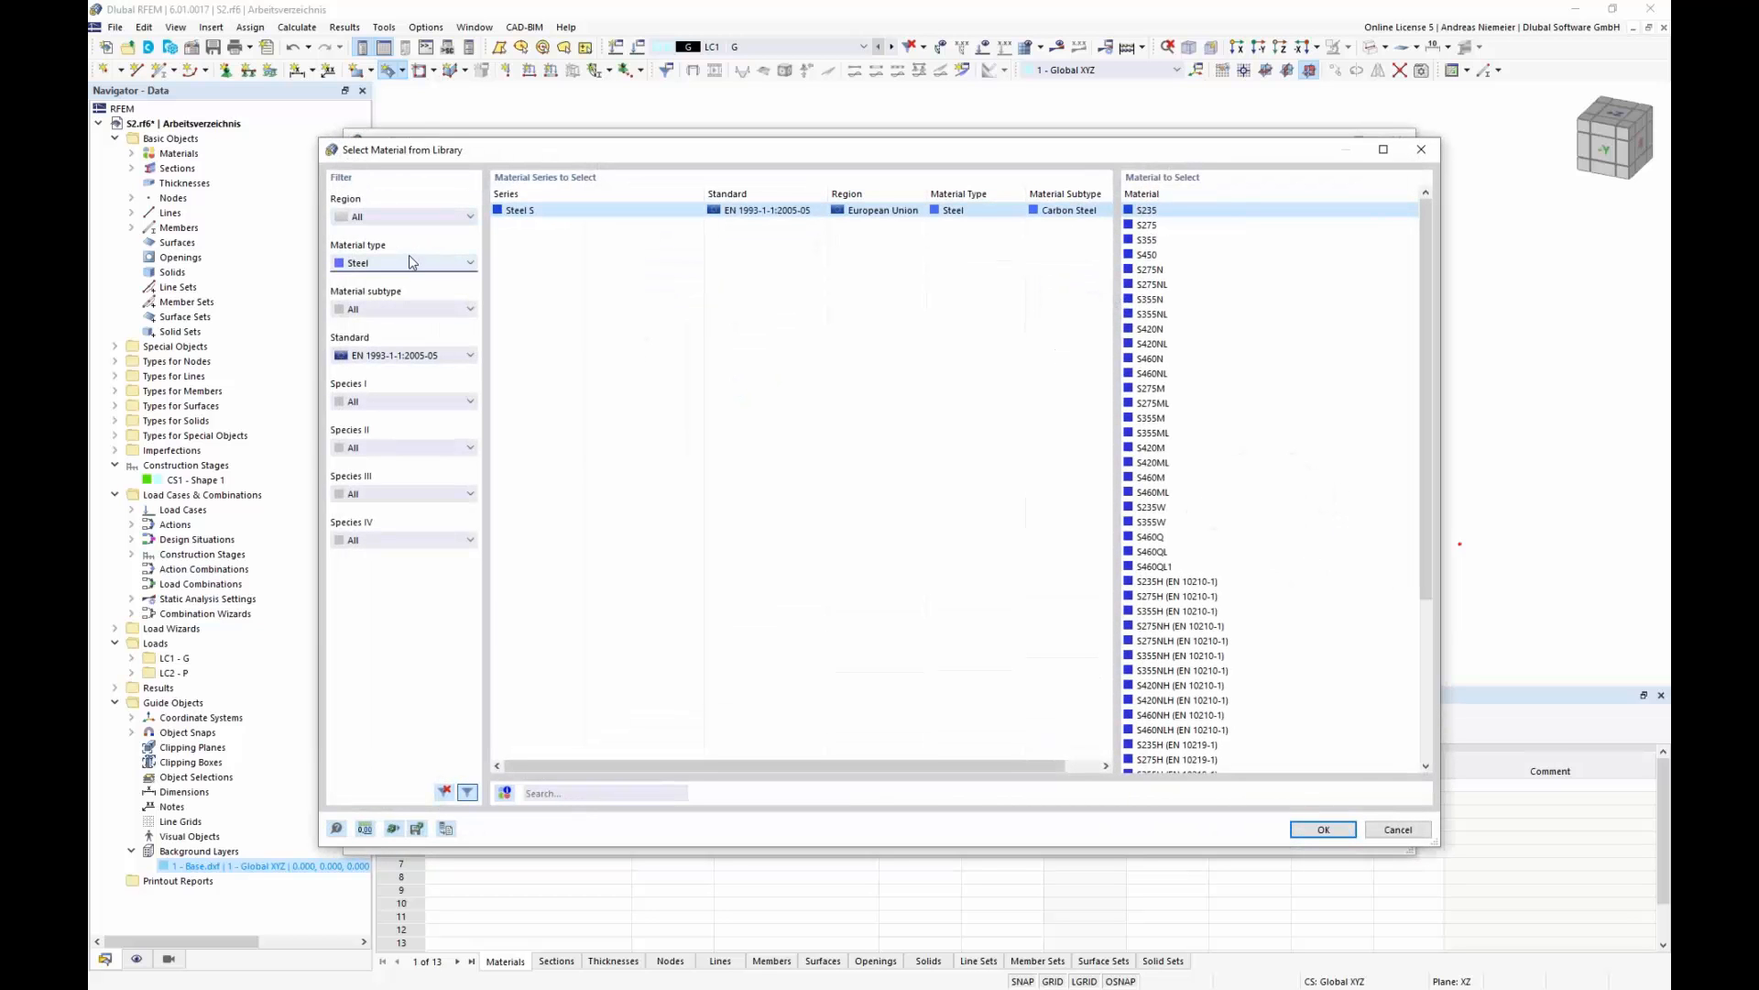
pyautogui.click(403, 263)
pyautogui.click(383, 444)
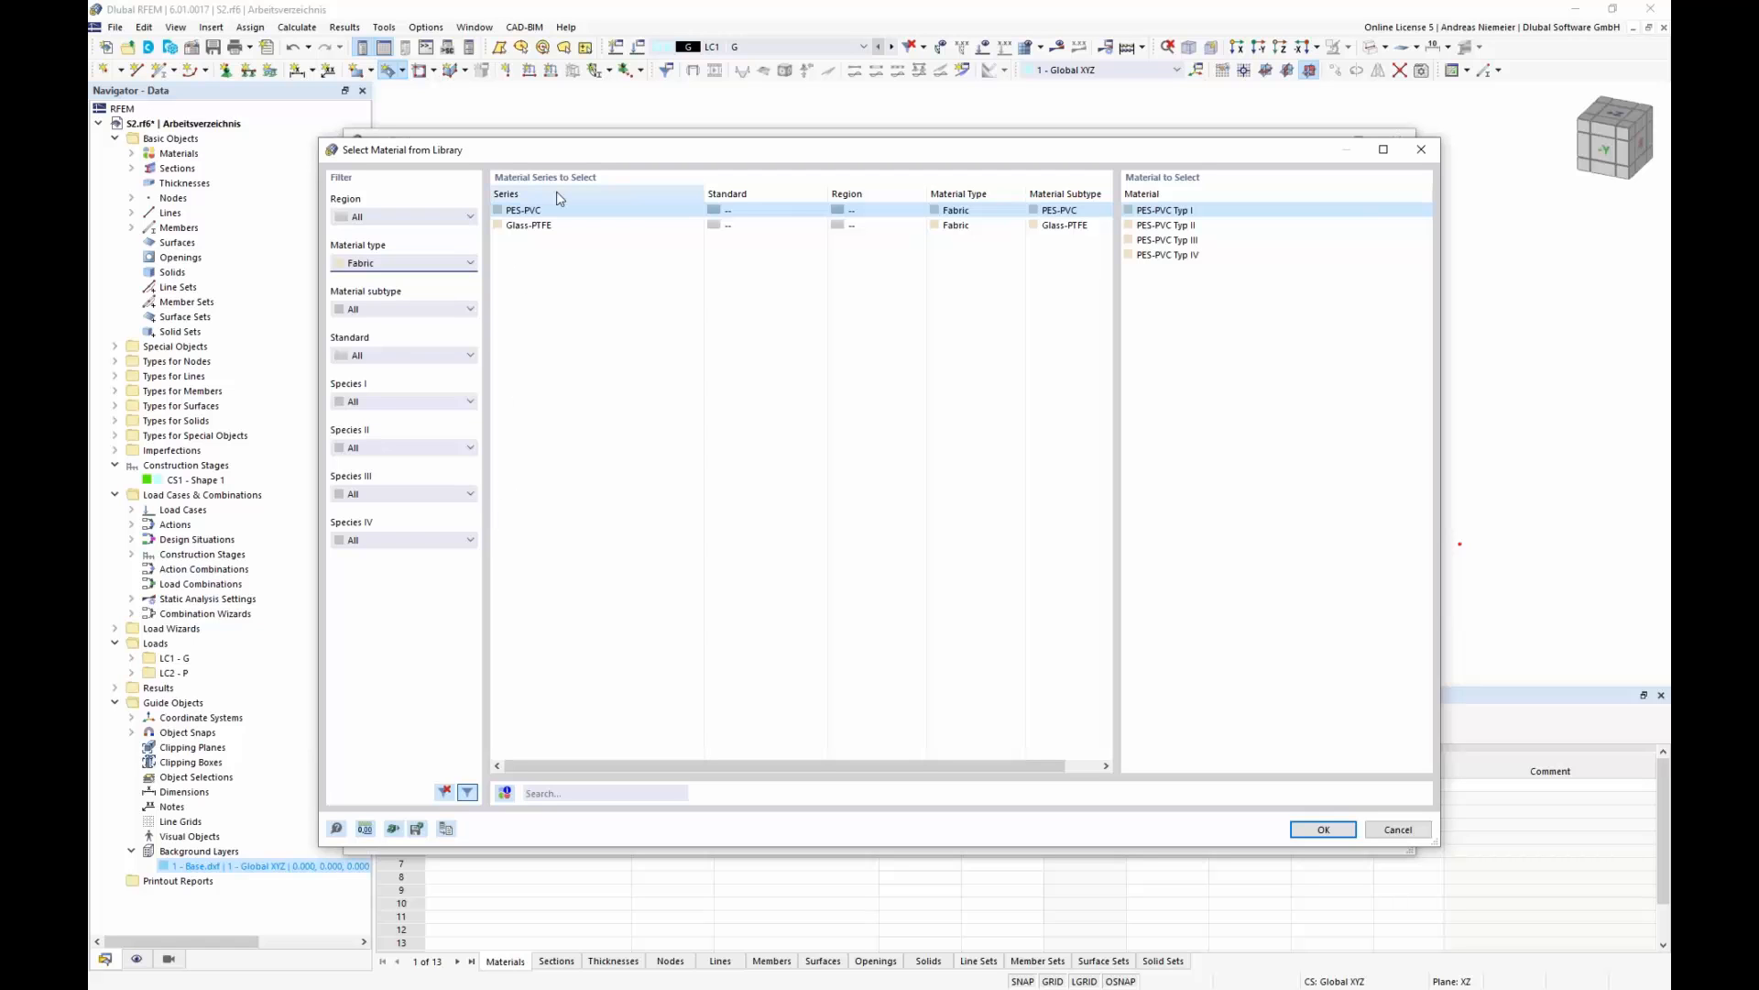
pyautogui.click(520, 231)
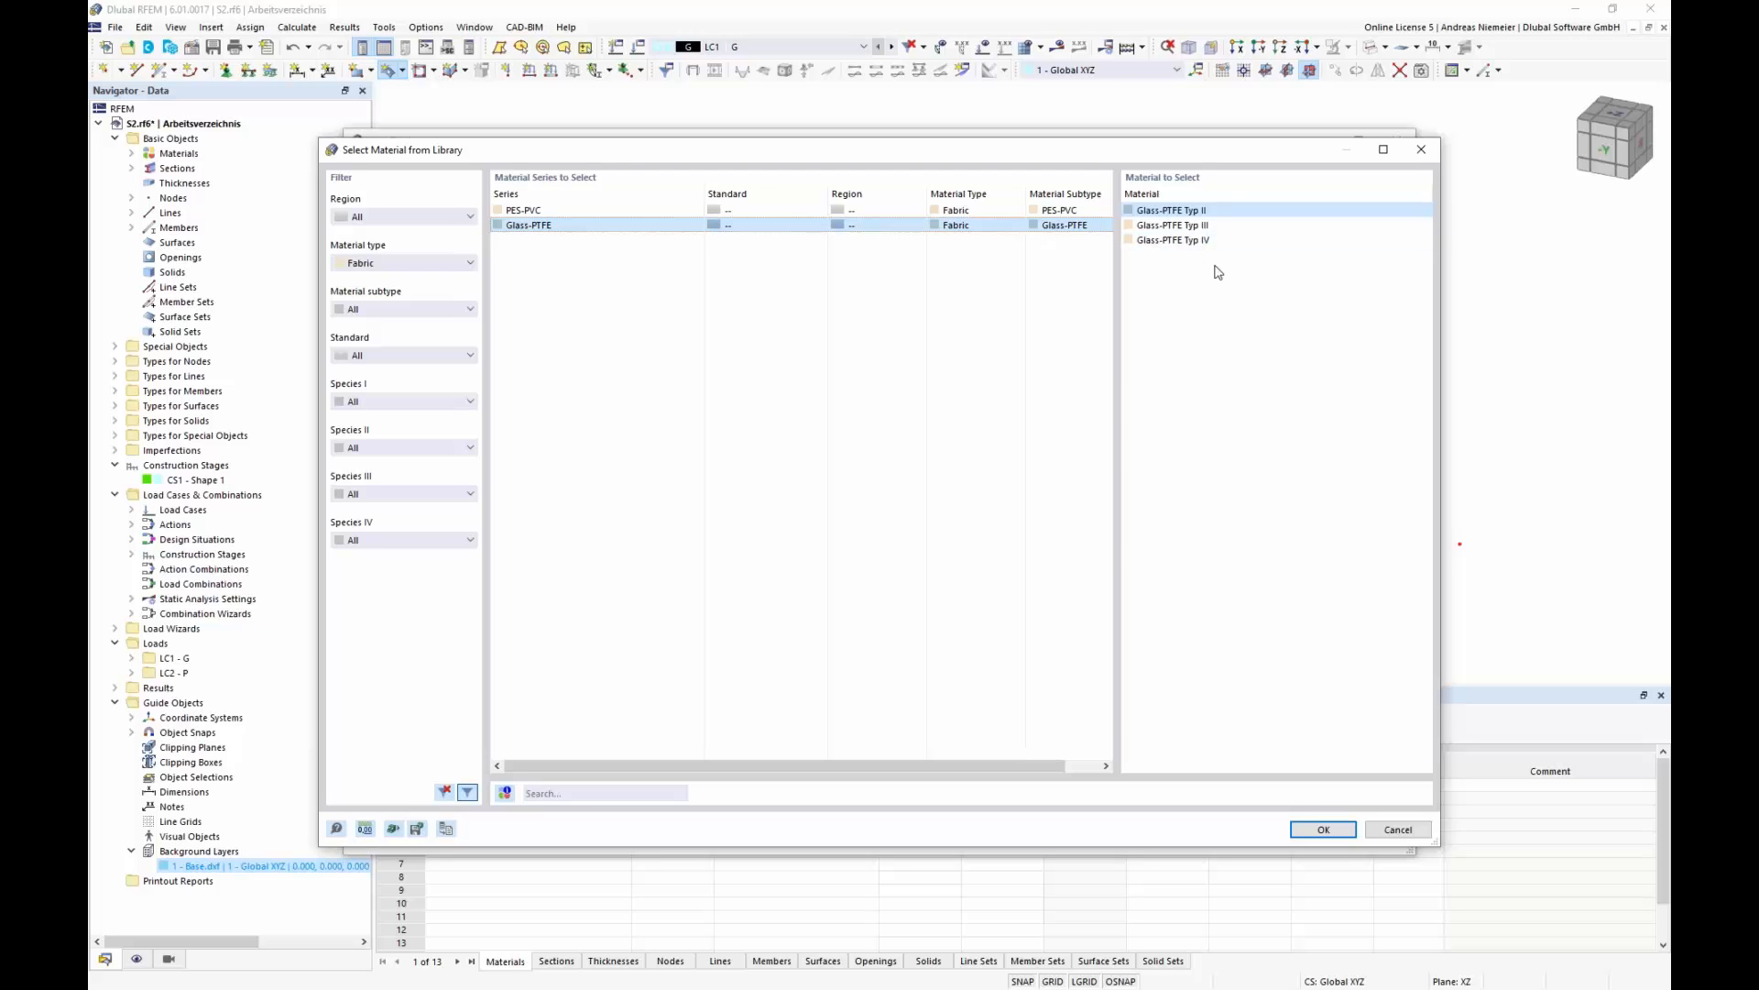
pyautogui.click(1182, 225)
pyautogui.click(1321, 830)
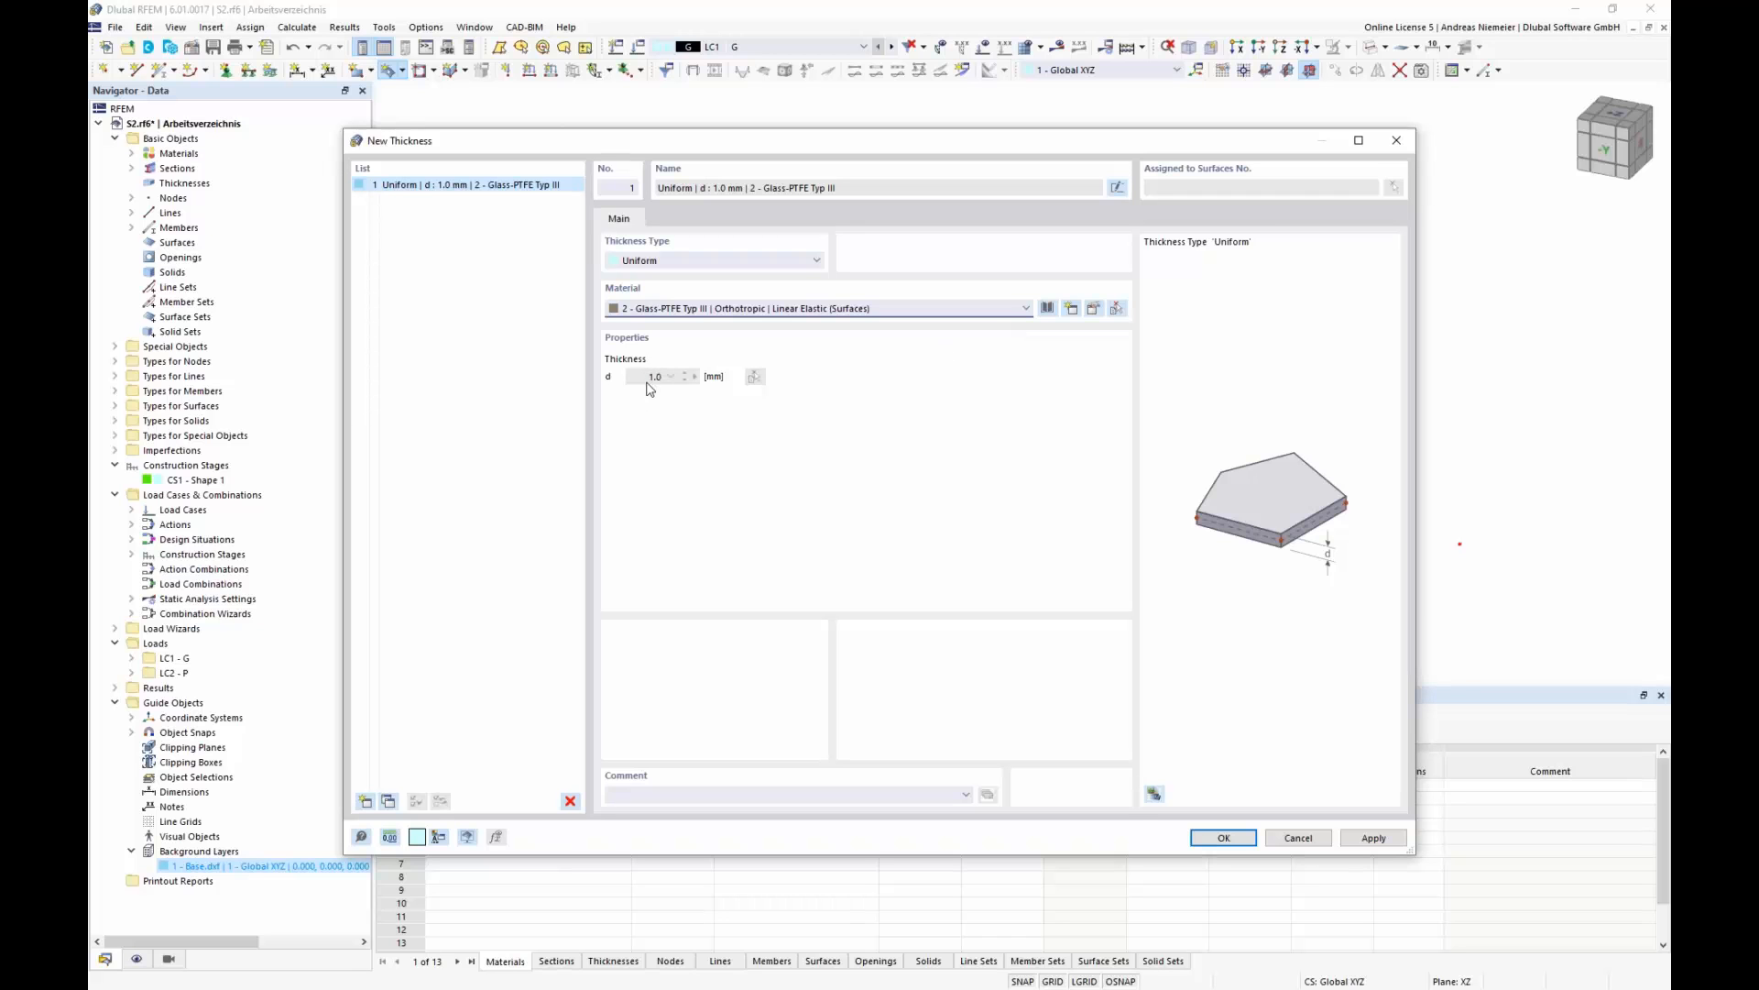
pyautogui.click(1222, 837)
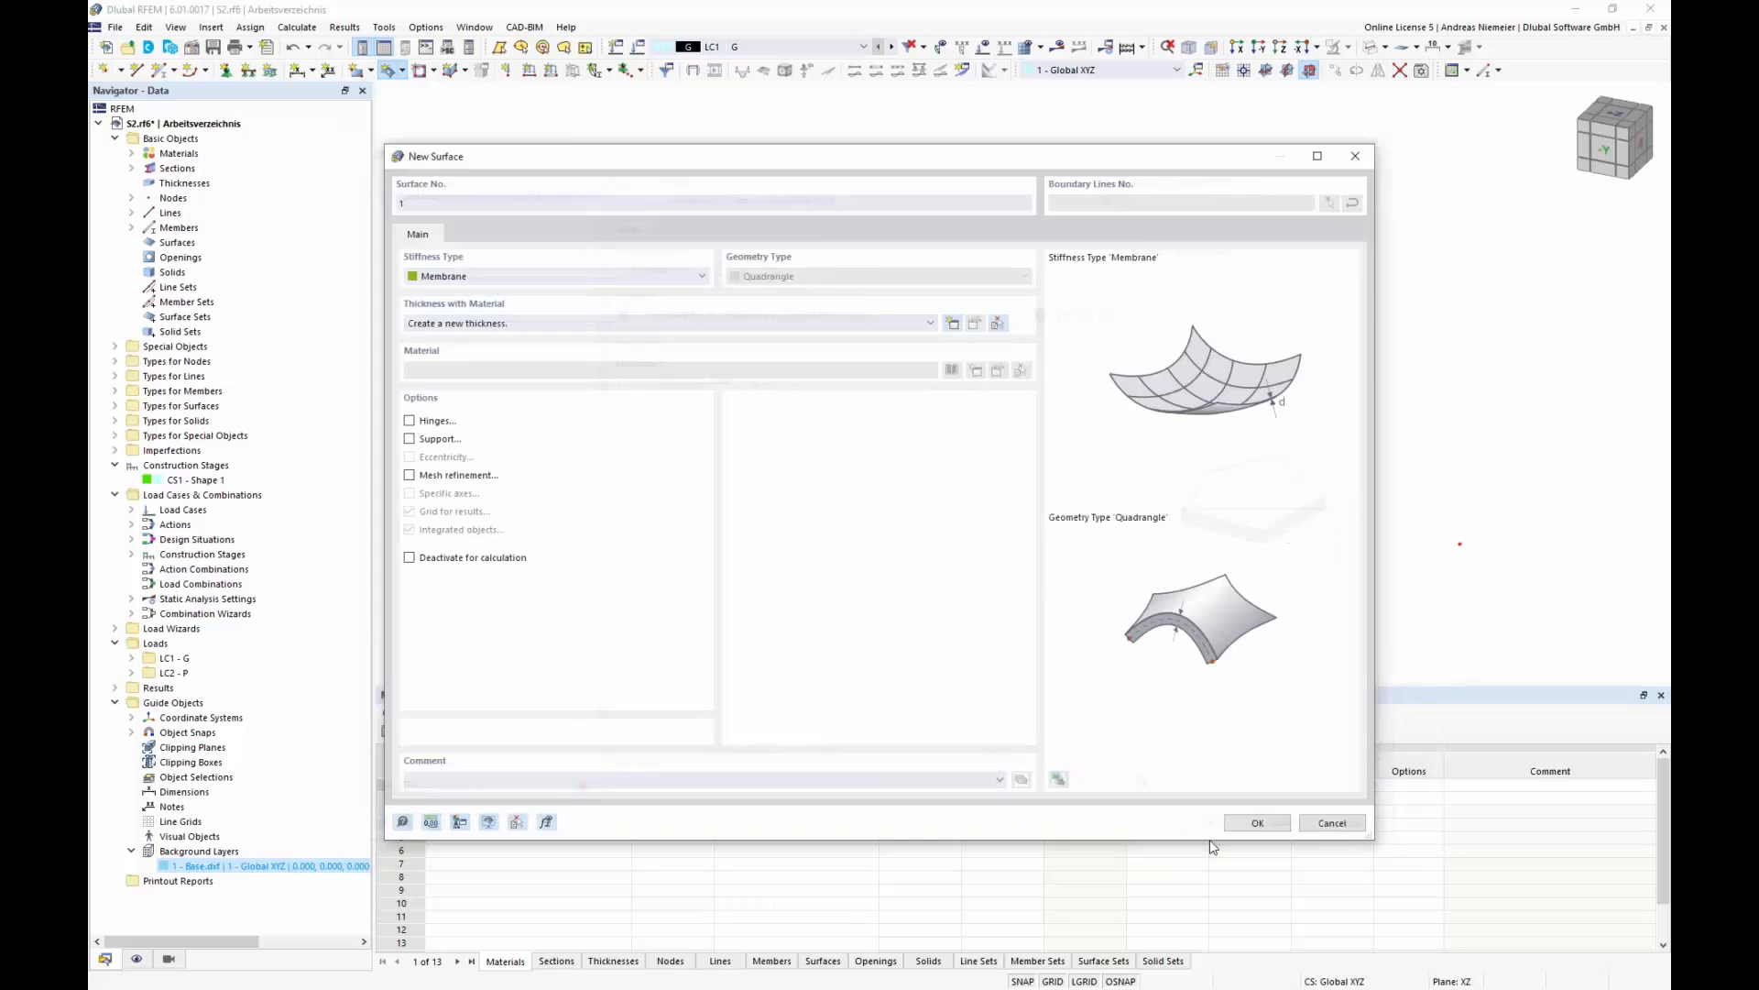
# - Create two adjoining quadrangle membrane surfaces on one side of the canopy by picking their boundary lines
pyautogui.click(1248, 823)
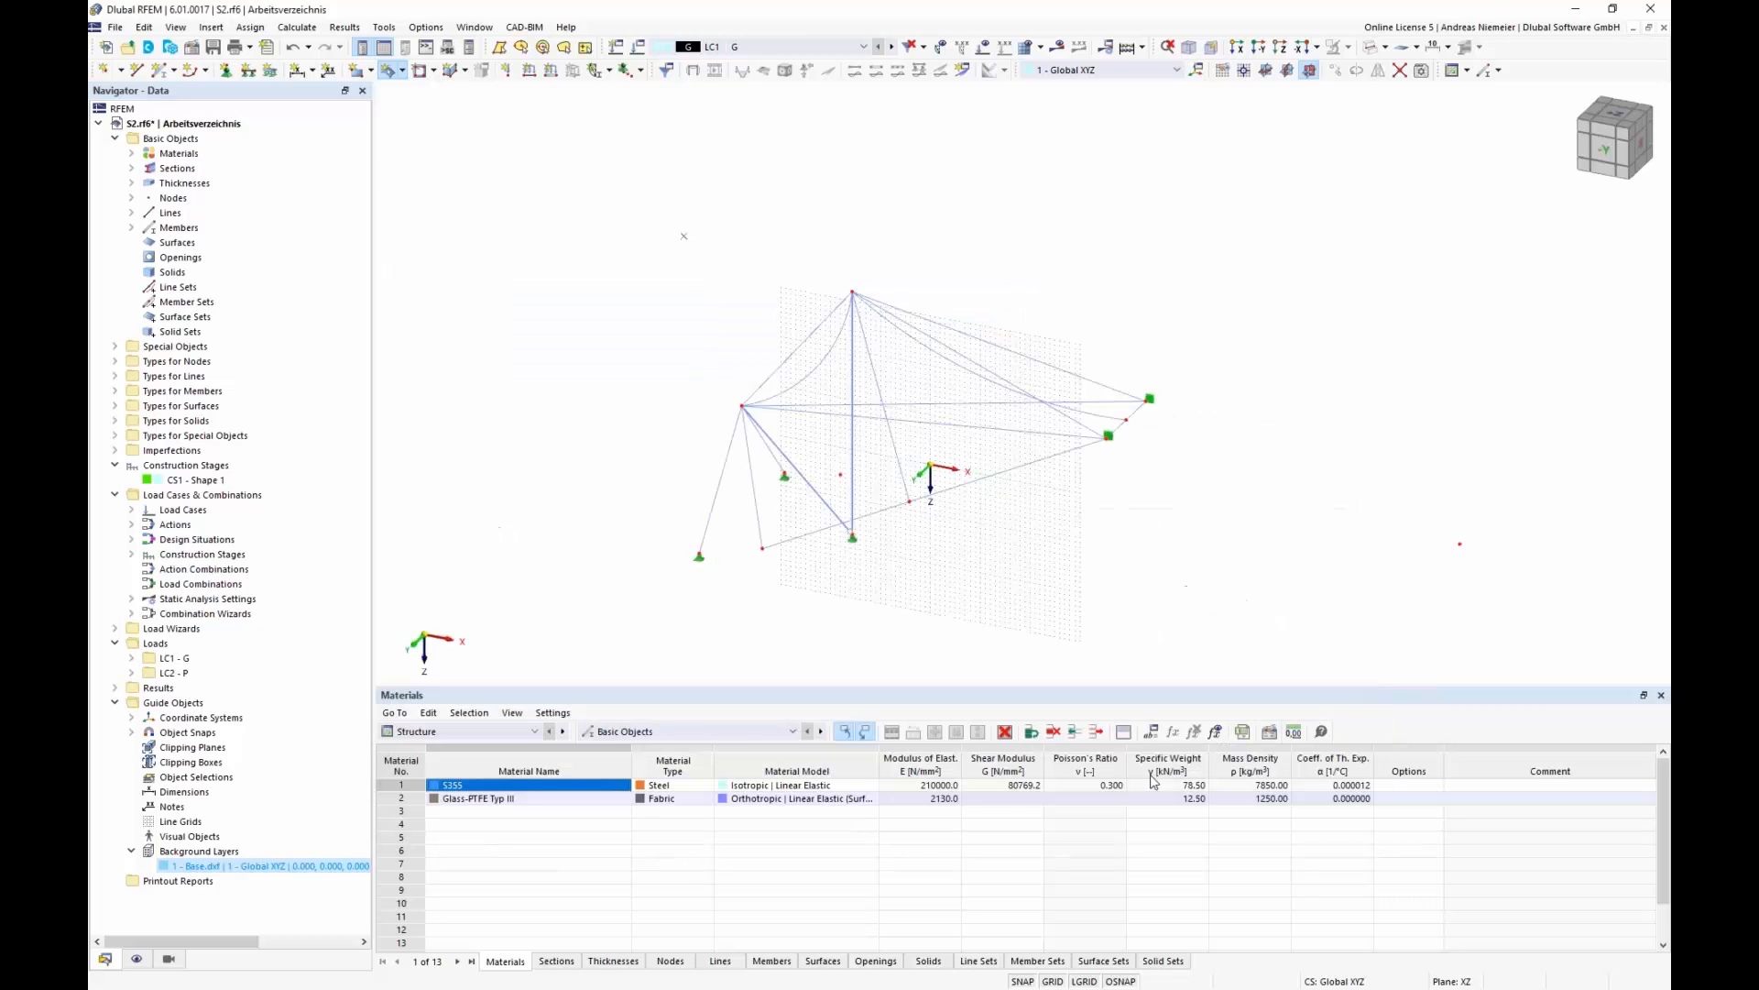
pyautogui.click(755, 502)
pyautogui.click(830, 527)
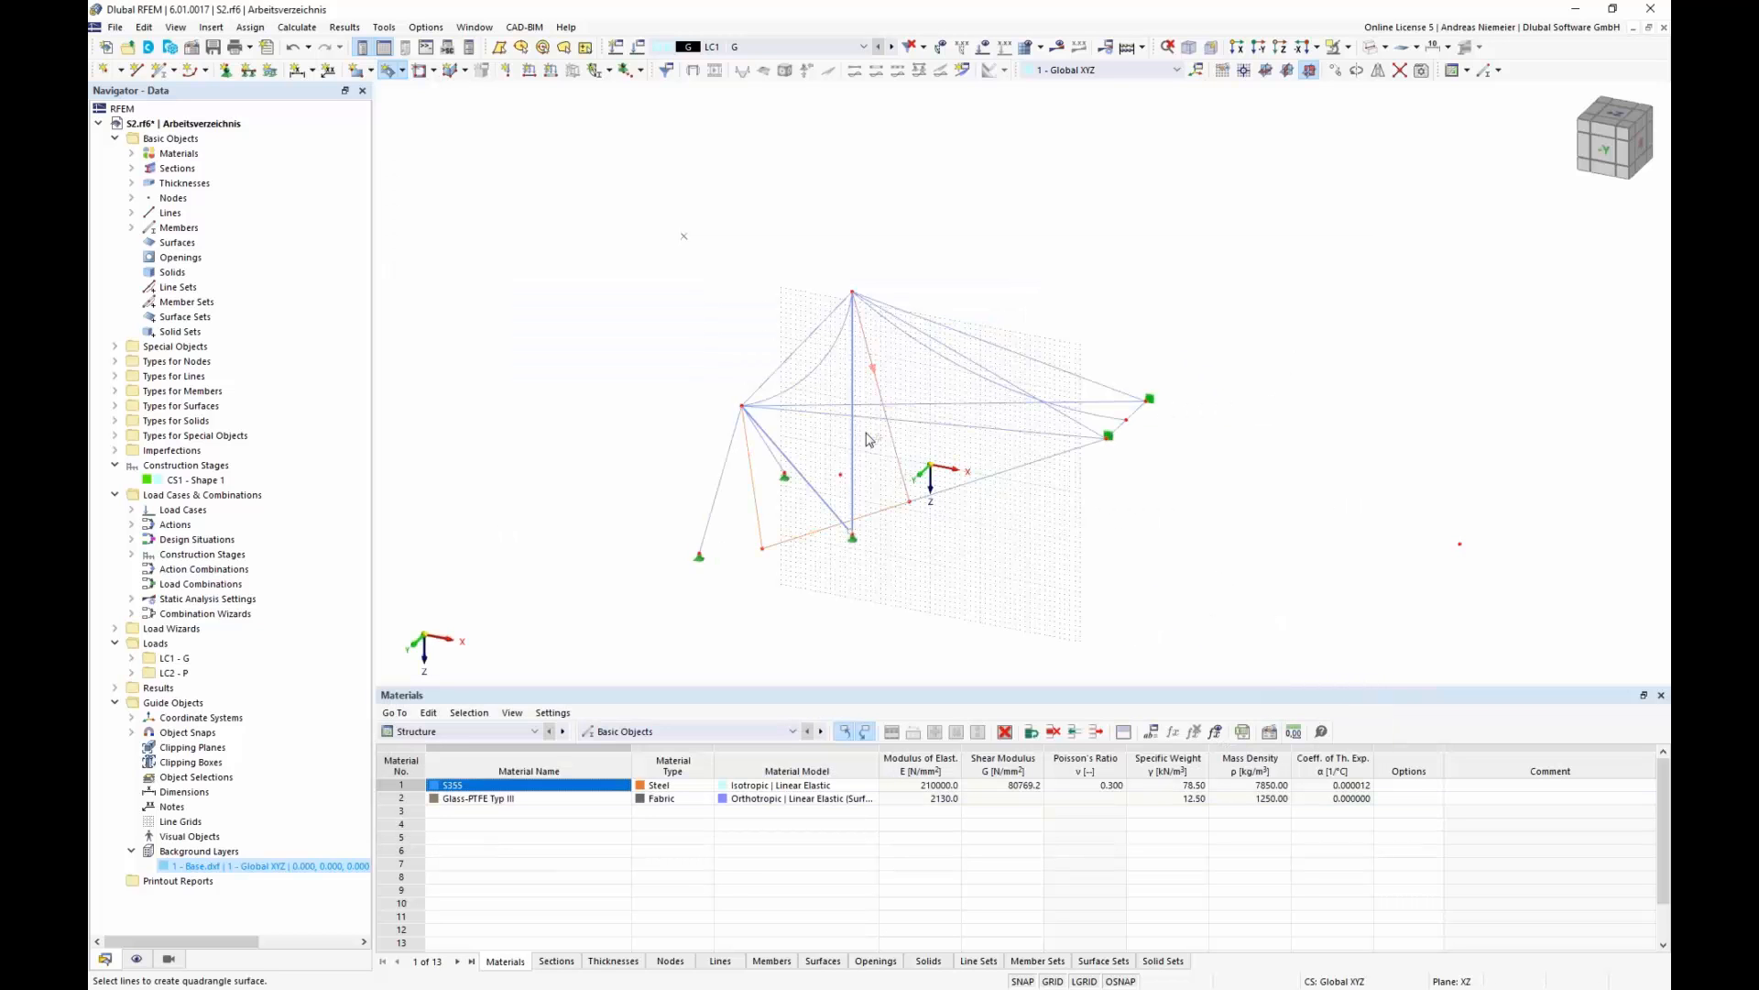
pyautogui.click(887, 422)
pyautogui.click(825, 372)
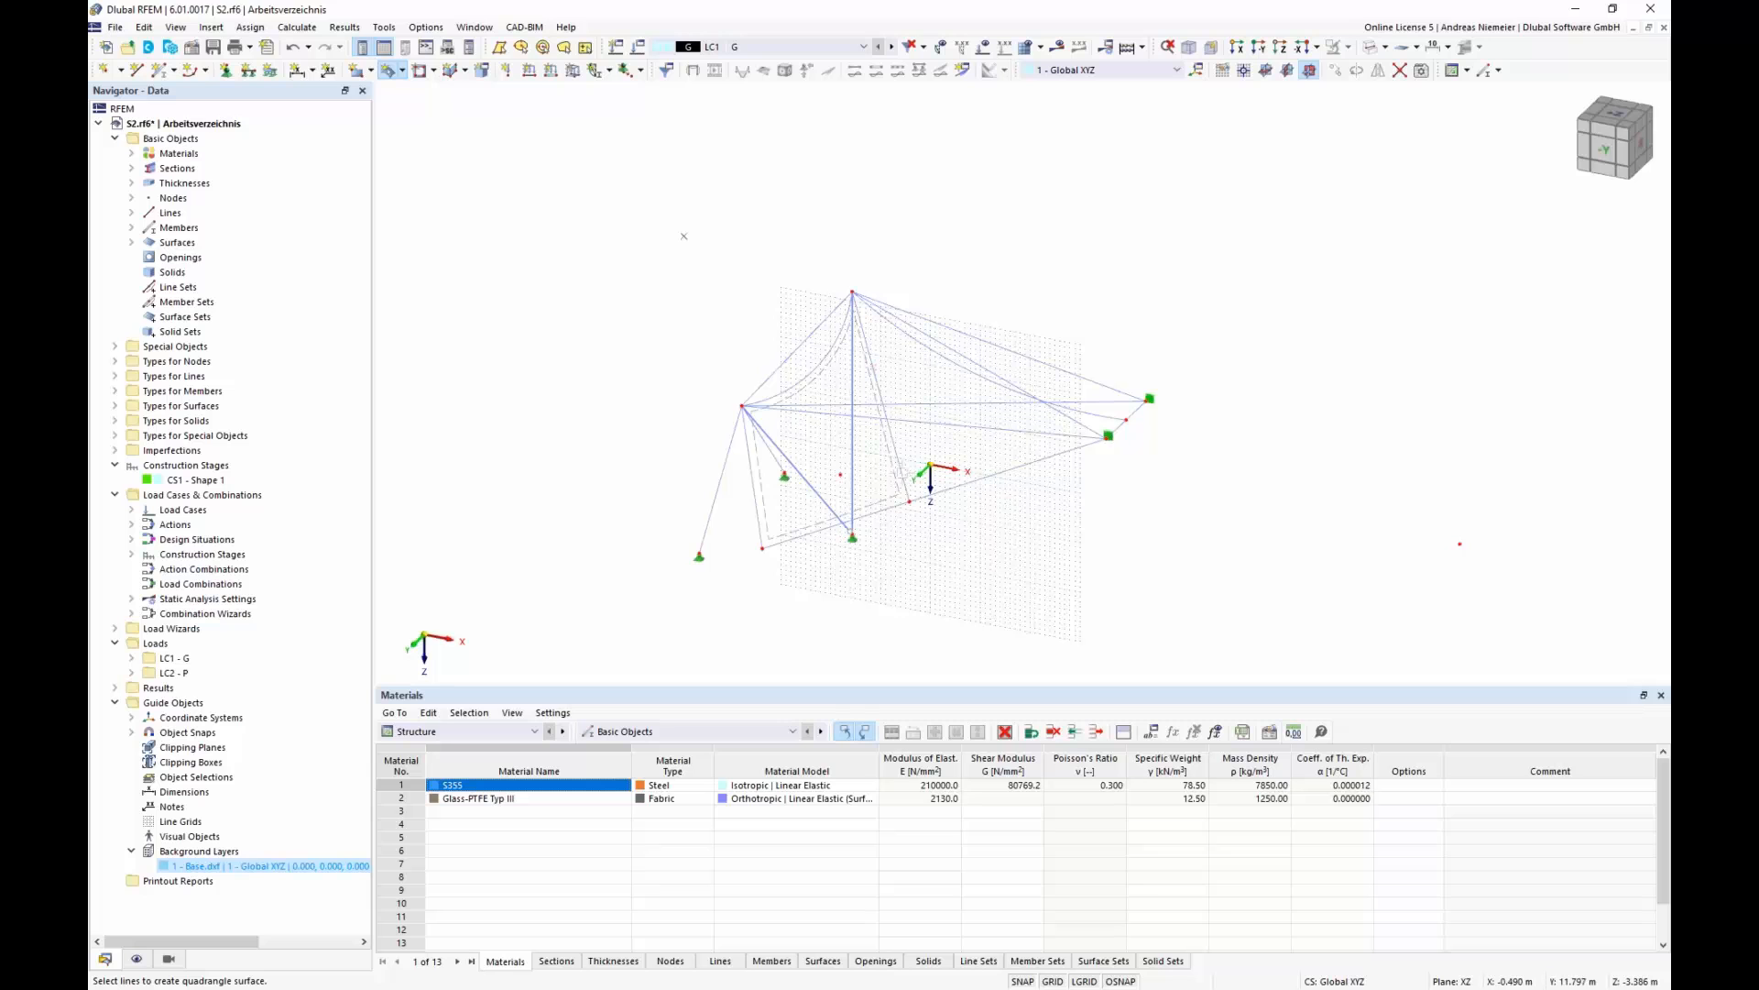
pyautogui.click(983, 480)
pyautogui.click(1110, 420)
# - Display the model as Transparent Model and end the quadrangle surface creation
pyautogui.click(1384, 47)
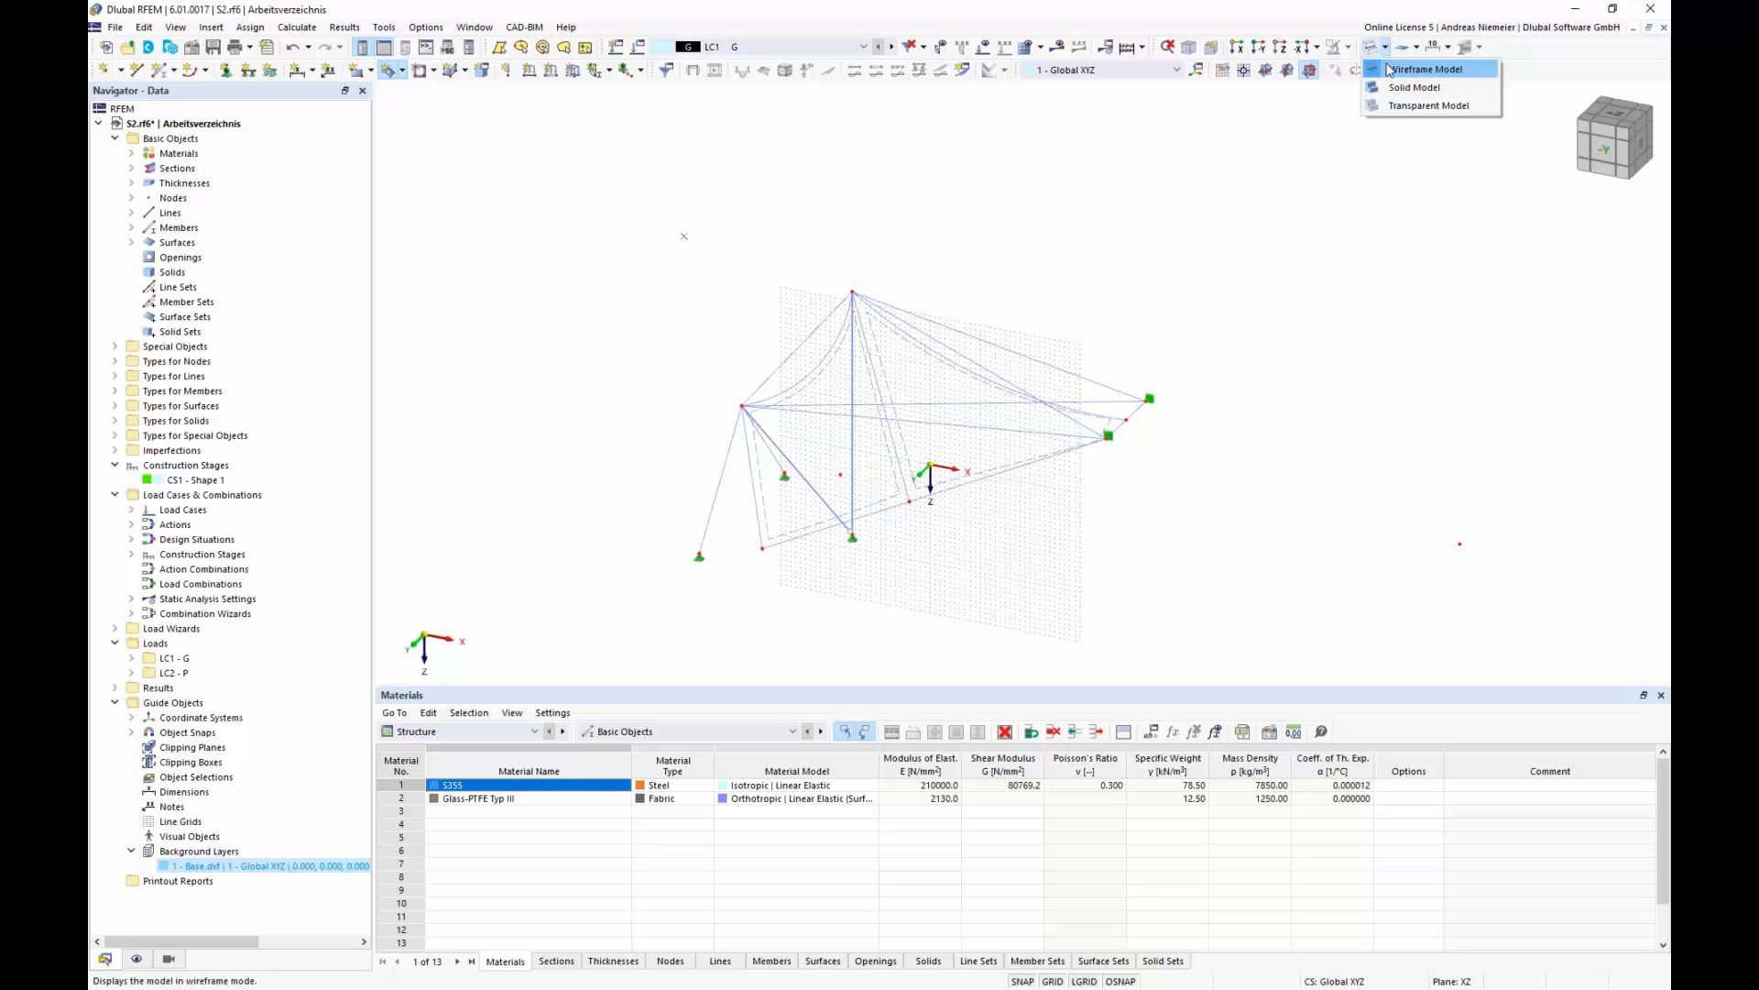
pyautogui.click(1402, 106)
pyautogui.keyDown('ctrl'); pyautogui.moveTo(1307, 371); pyautogui.dragTo(1201, 371, button='middle'); pyautogui.keyUp('ctrl')
pyautogui.scroll(1, 1191, 376)
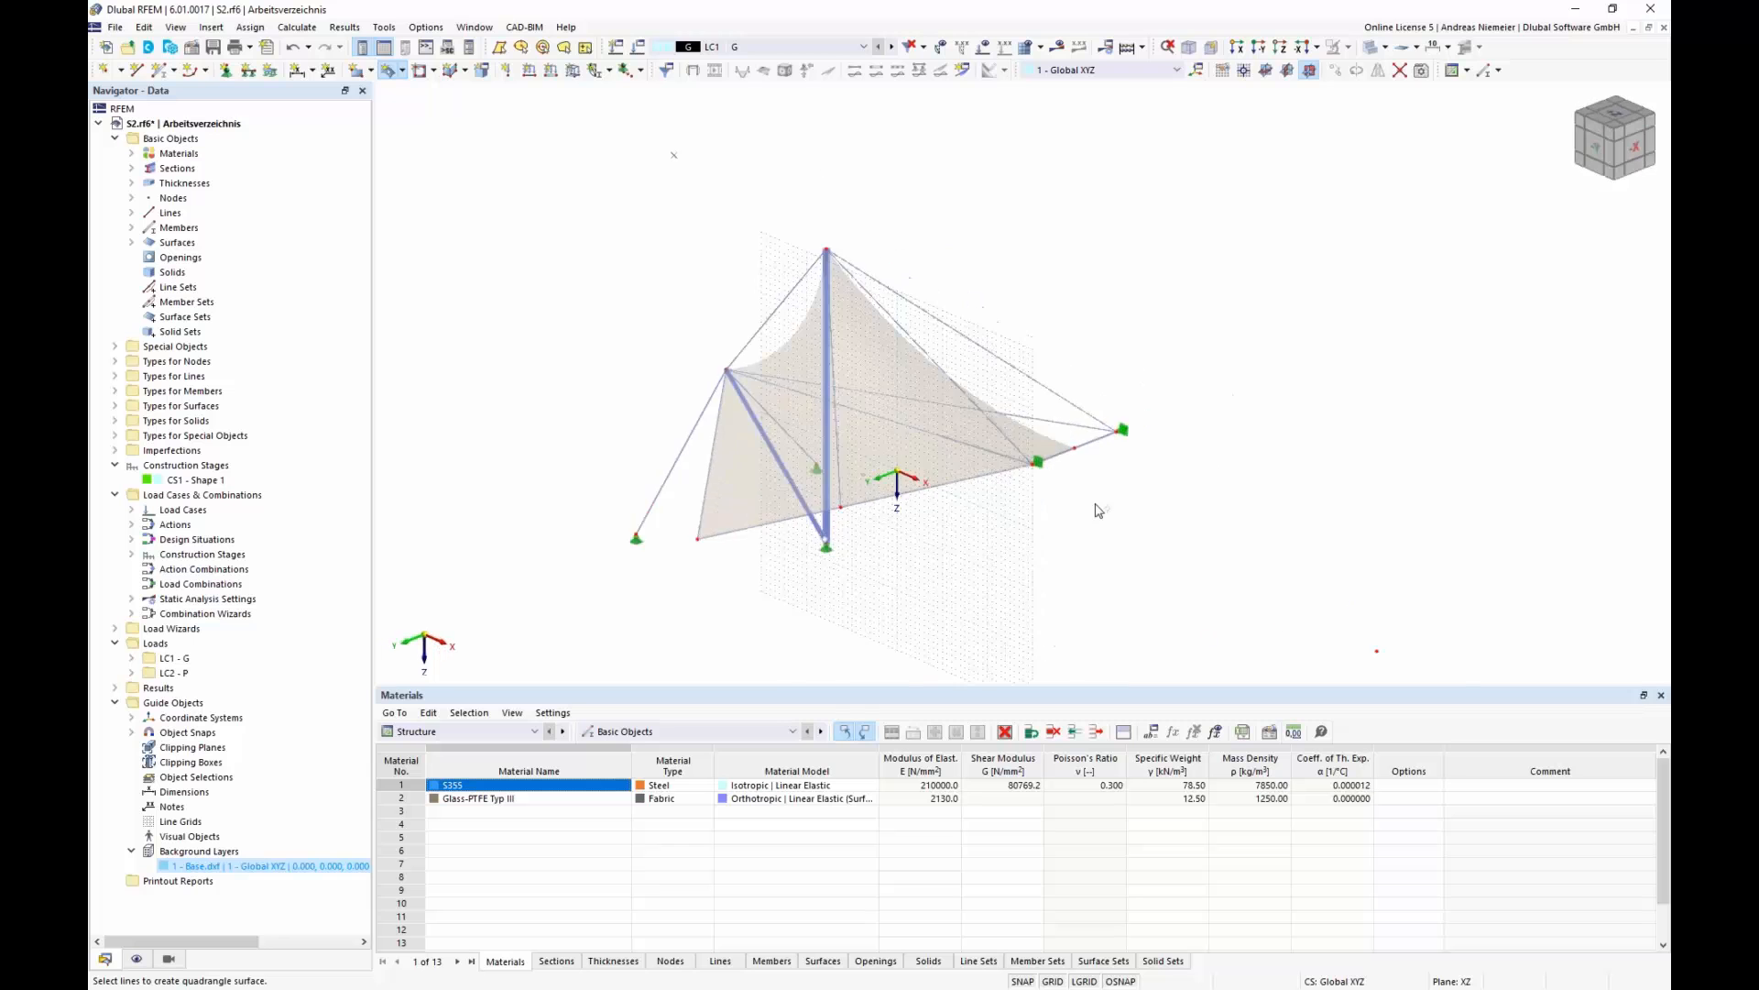
pyautogui.scroll(2, 968, 504)
pyautogui.press('Escape')
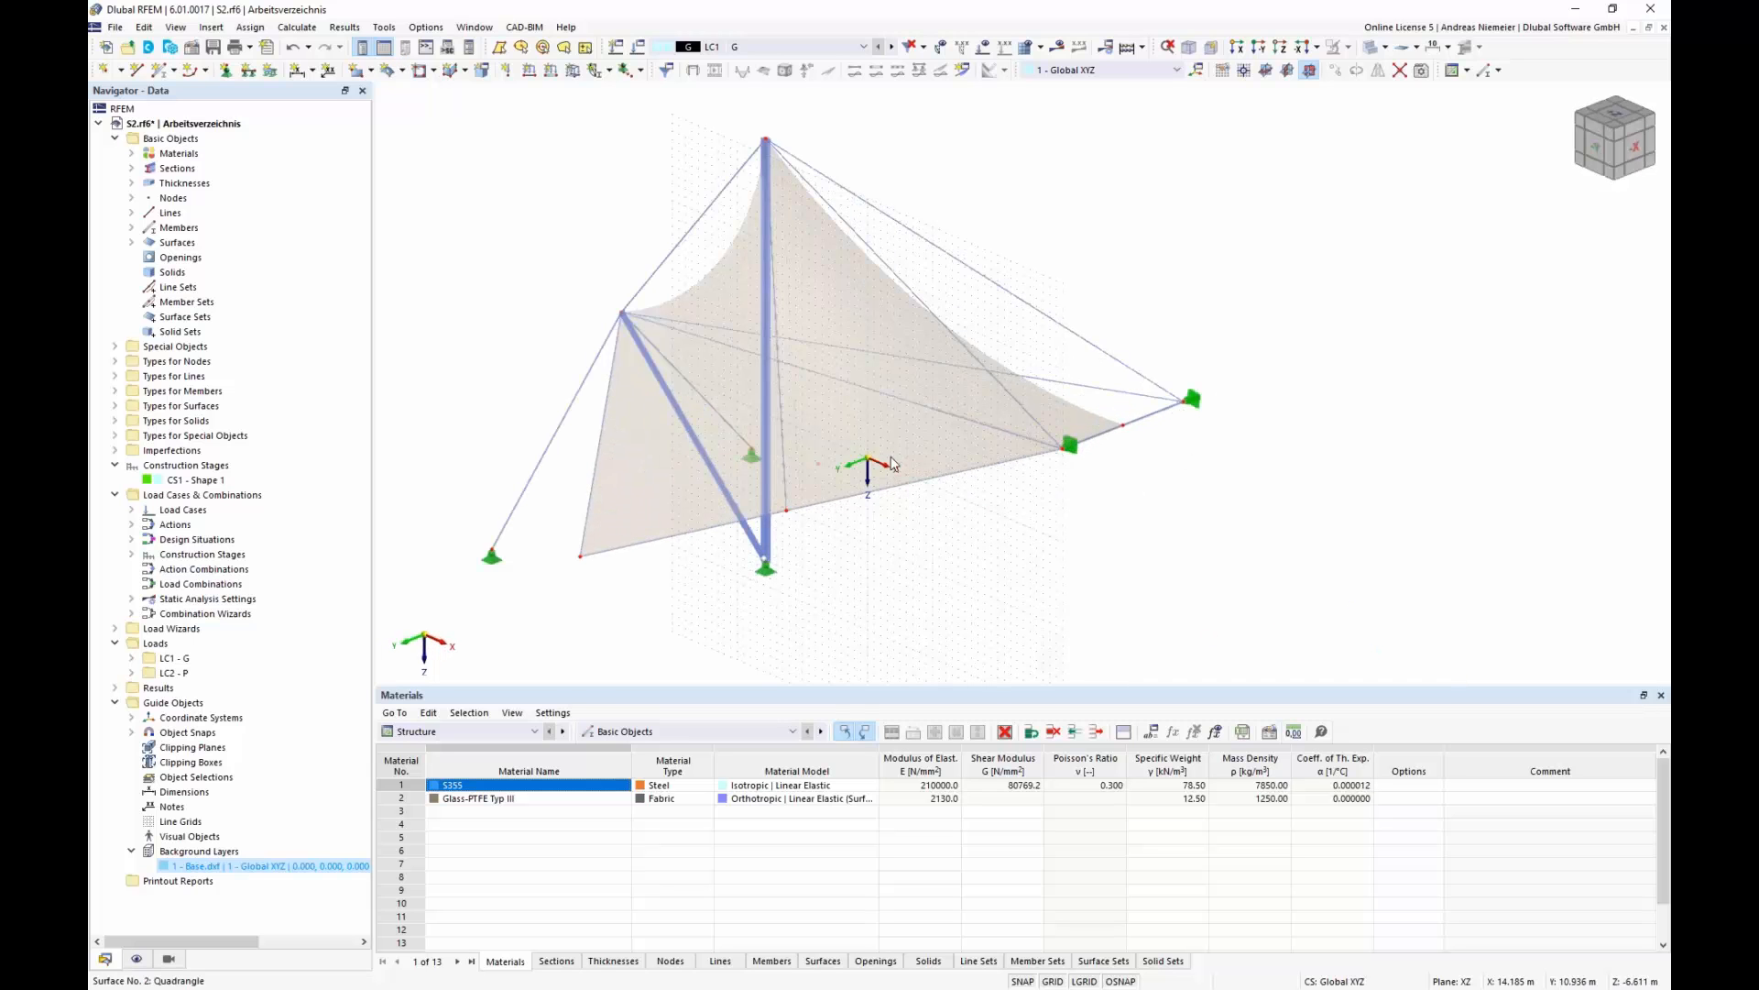
# - Mirror a copy of both membrane surfaces about the global XZ plane through the origin
pyautogui.click(893, 456)
pyautogui.keyDown('ctrl'); pyautogui.click(646, 514); pyautogui.keyUp('ctrl')
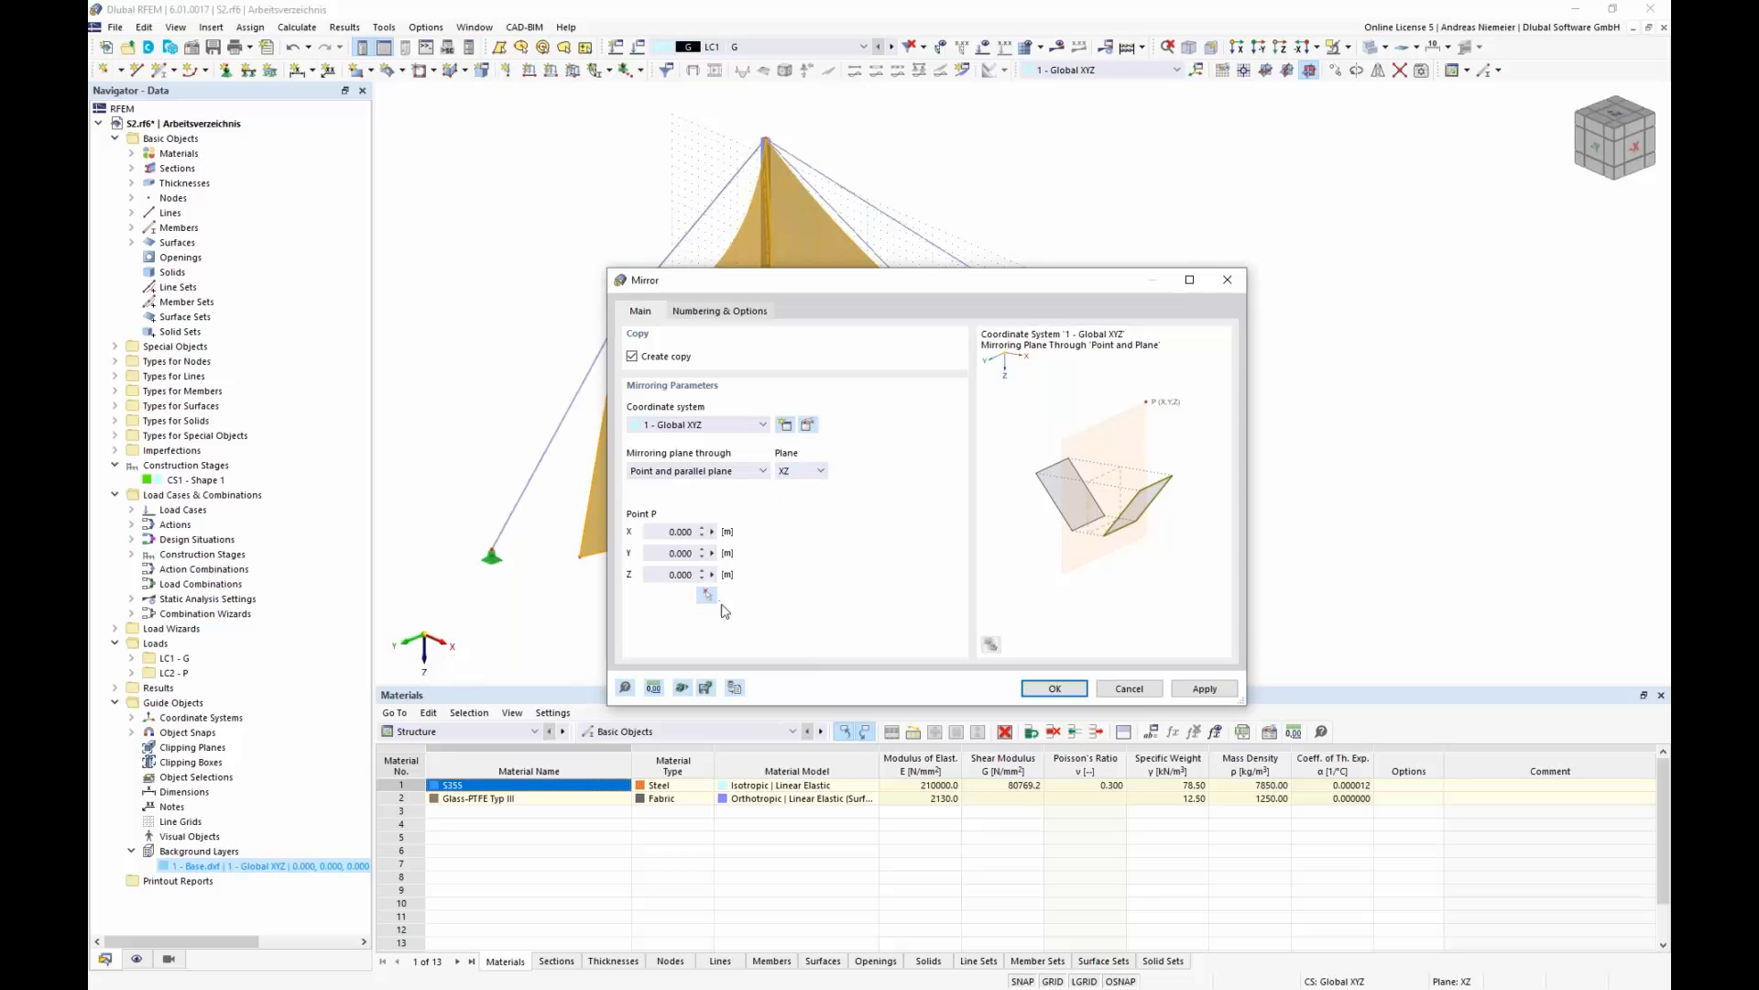
pyautogui.click(1057, 693)
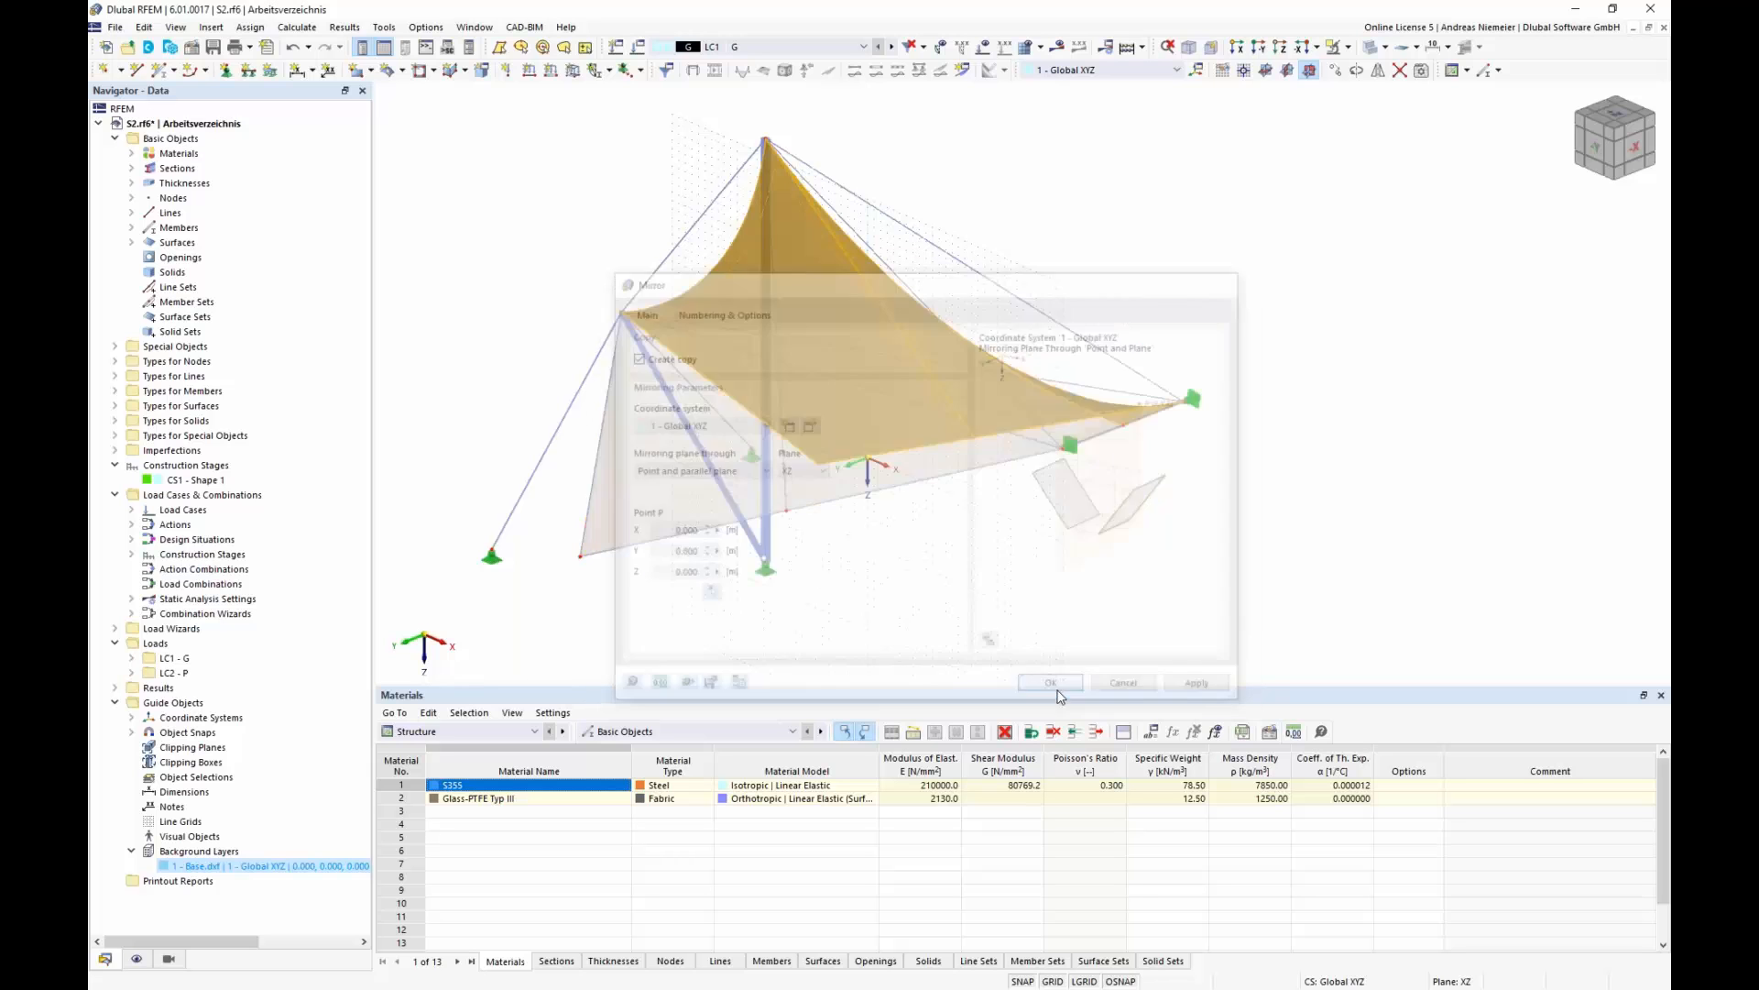
# - Assign nodal support 1 to the two low membrane corner nodes near the mast, one on each side
pyautogui.scroll(1, 667, 627)
pyautogui.keyDown('ctrl'); pyautogui.moveTo(683, 624); pyautogui.dragTo(887, 565, button='middle'); pyautogui.keyUp('ctrl')
pyautogui.moveTo(764, 590); pyautogui.dragTo(853, 554, button='middle')
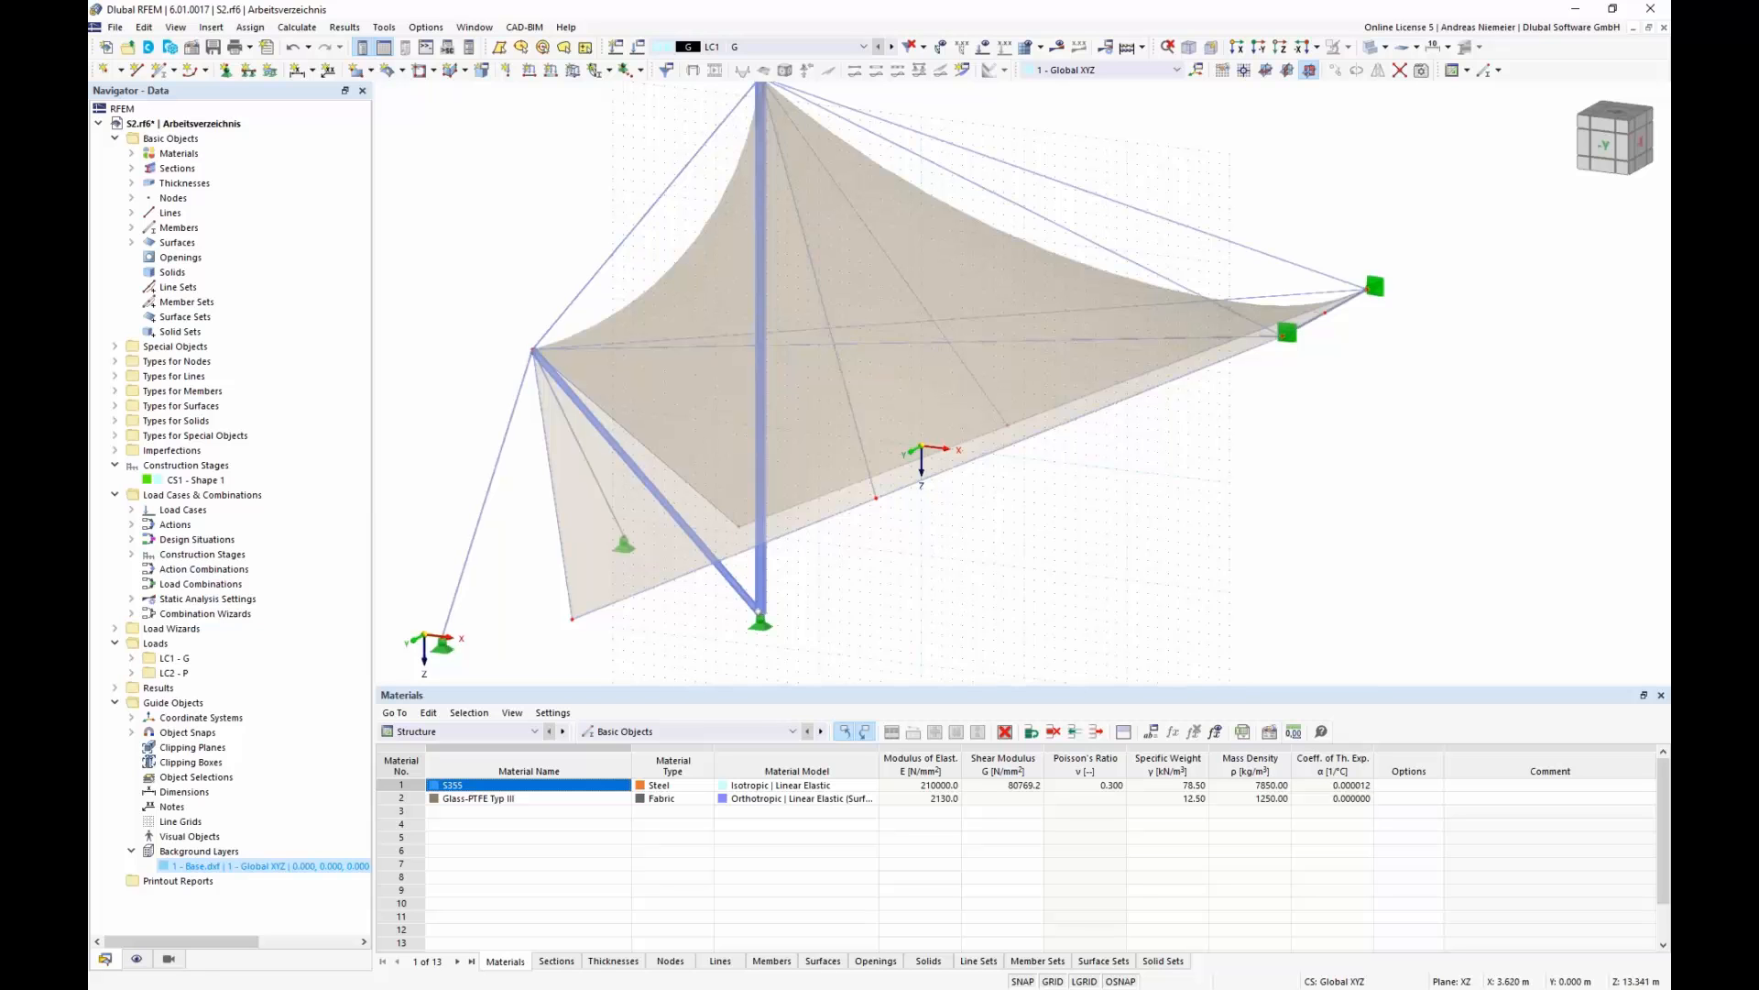
pyautogui.moveTo(963, 603); pyautogui.dragTo(990, 543, button='middle')
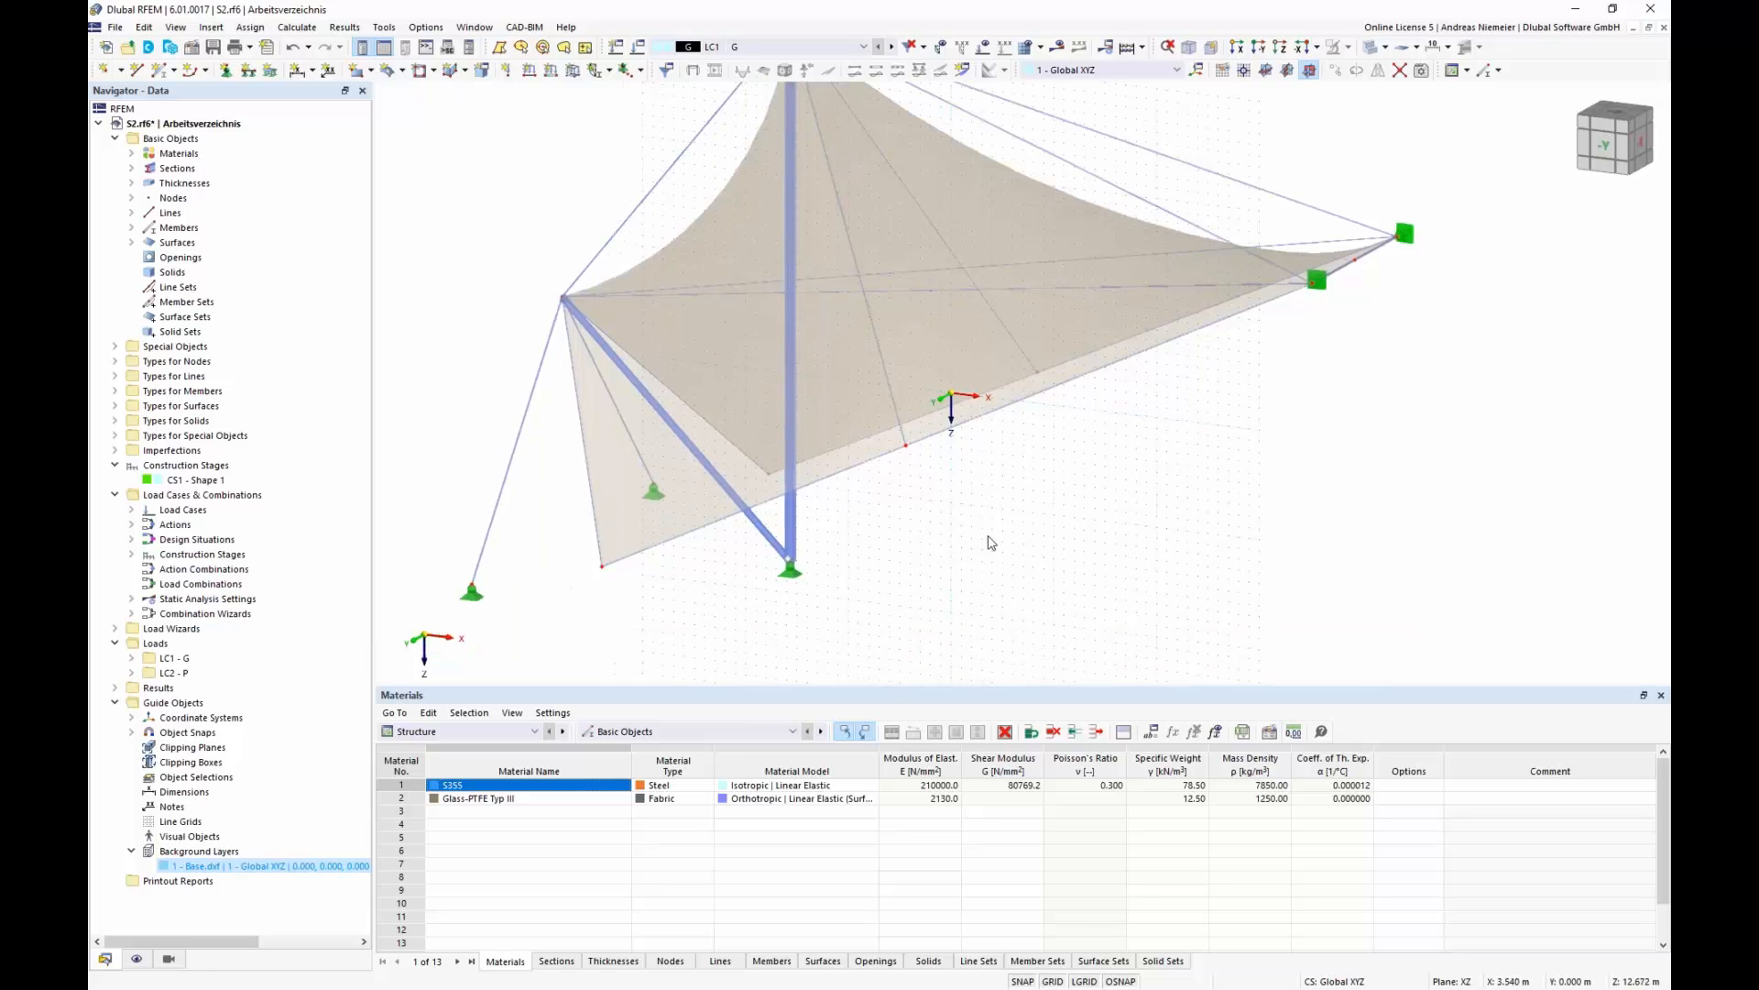
pyautogui.click(226, 71)
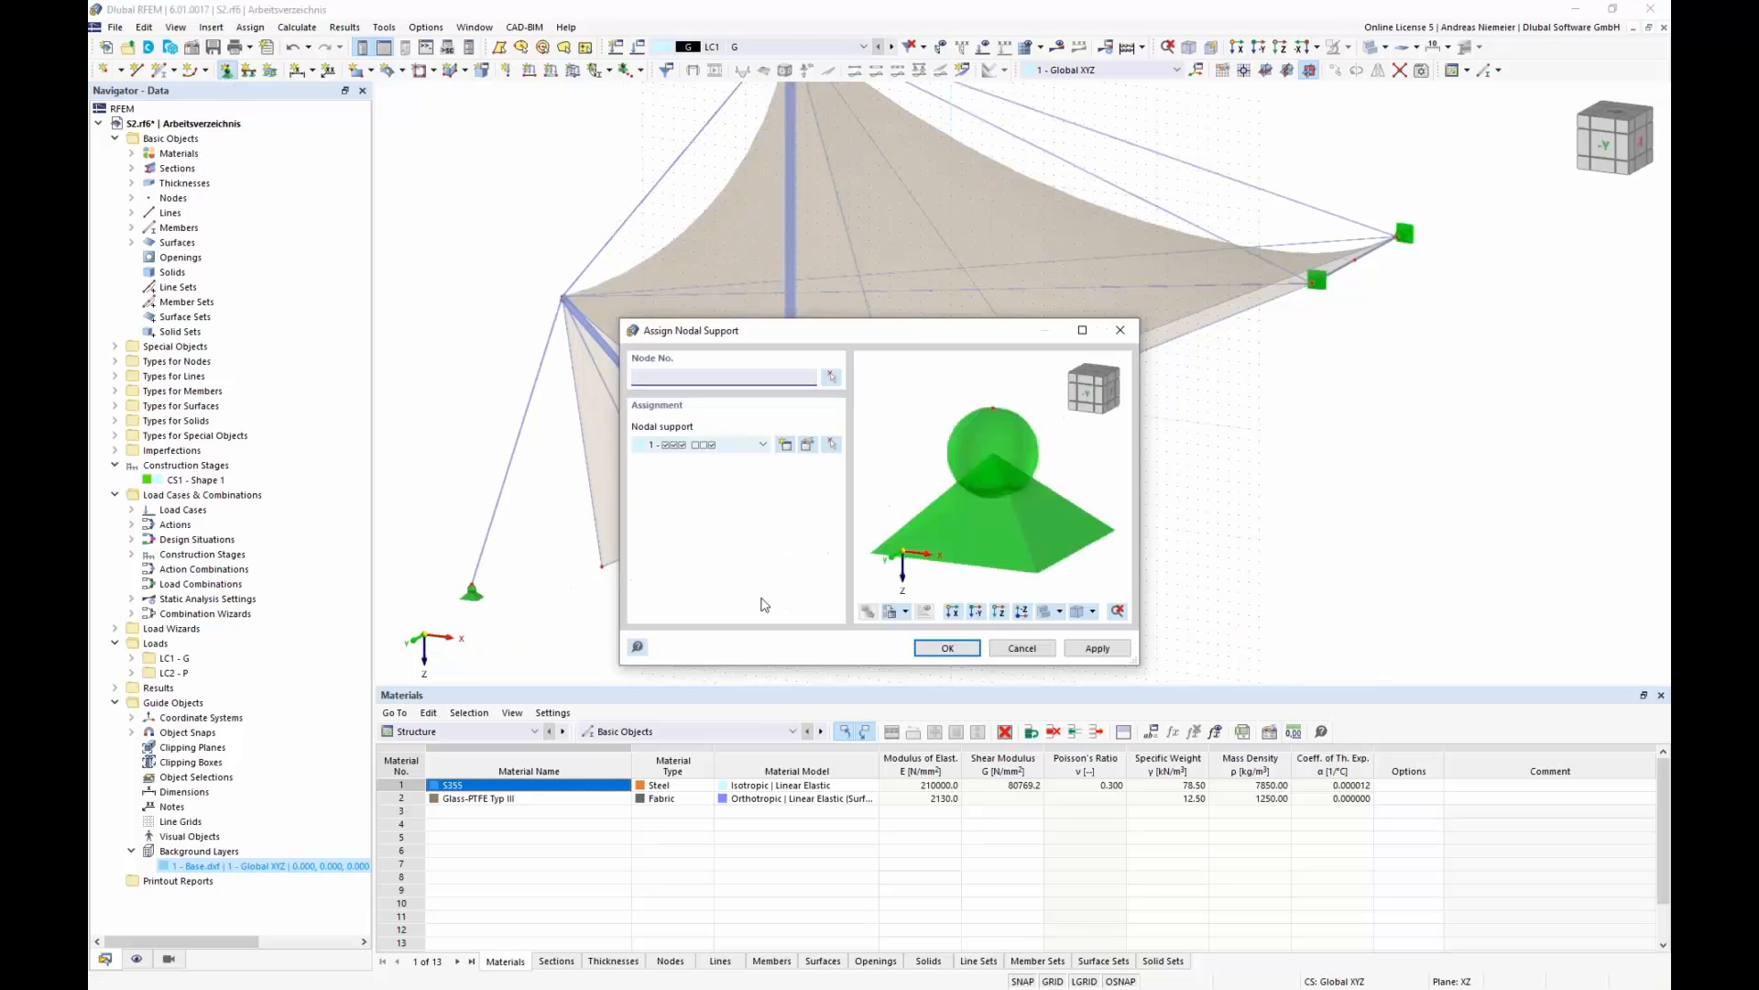
pyautogui.click(949, 649)
pyautogui.click(602, 565)
pyautogui.click(769, 474)
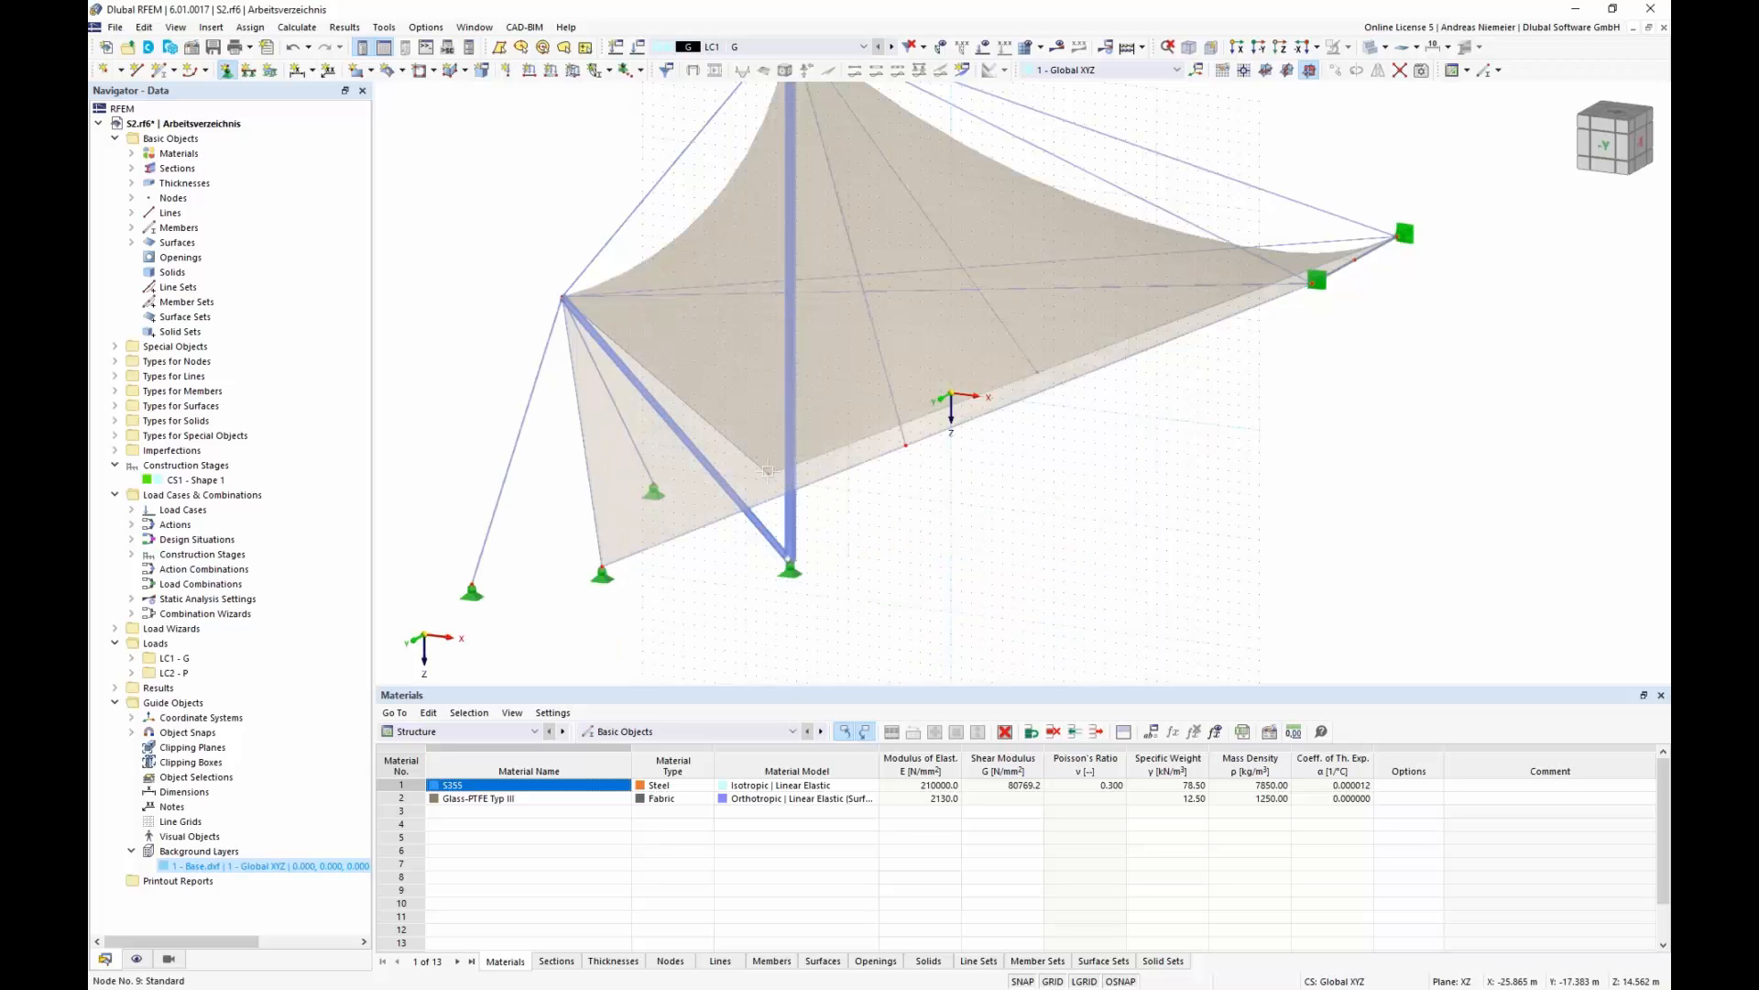
pyautogui.press('Escape')
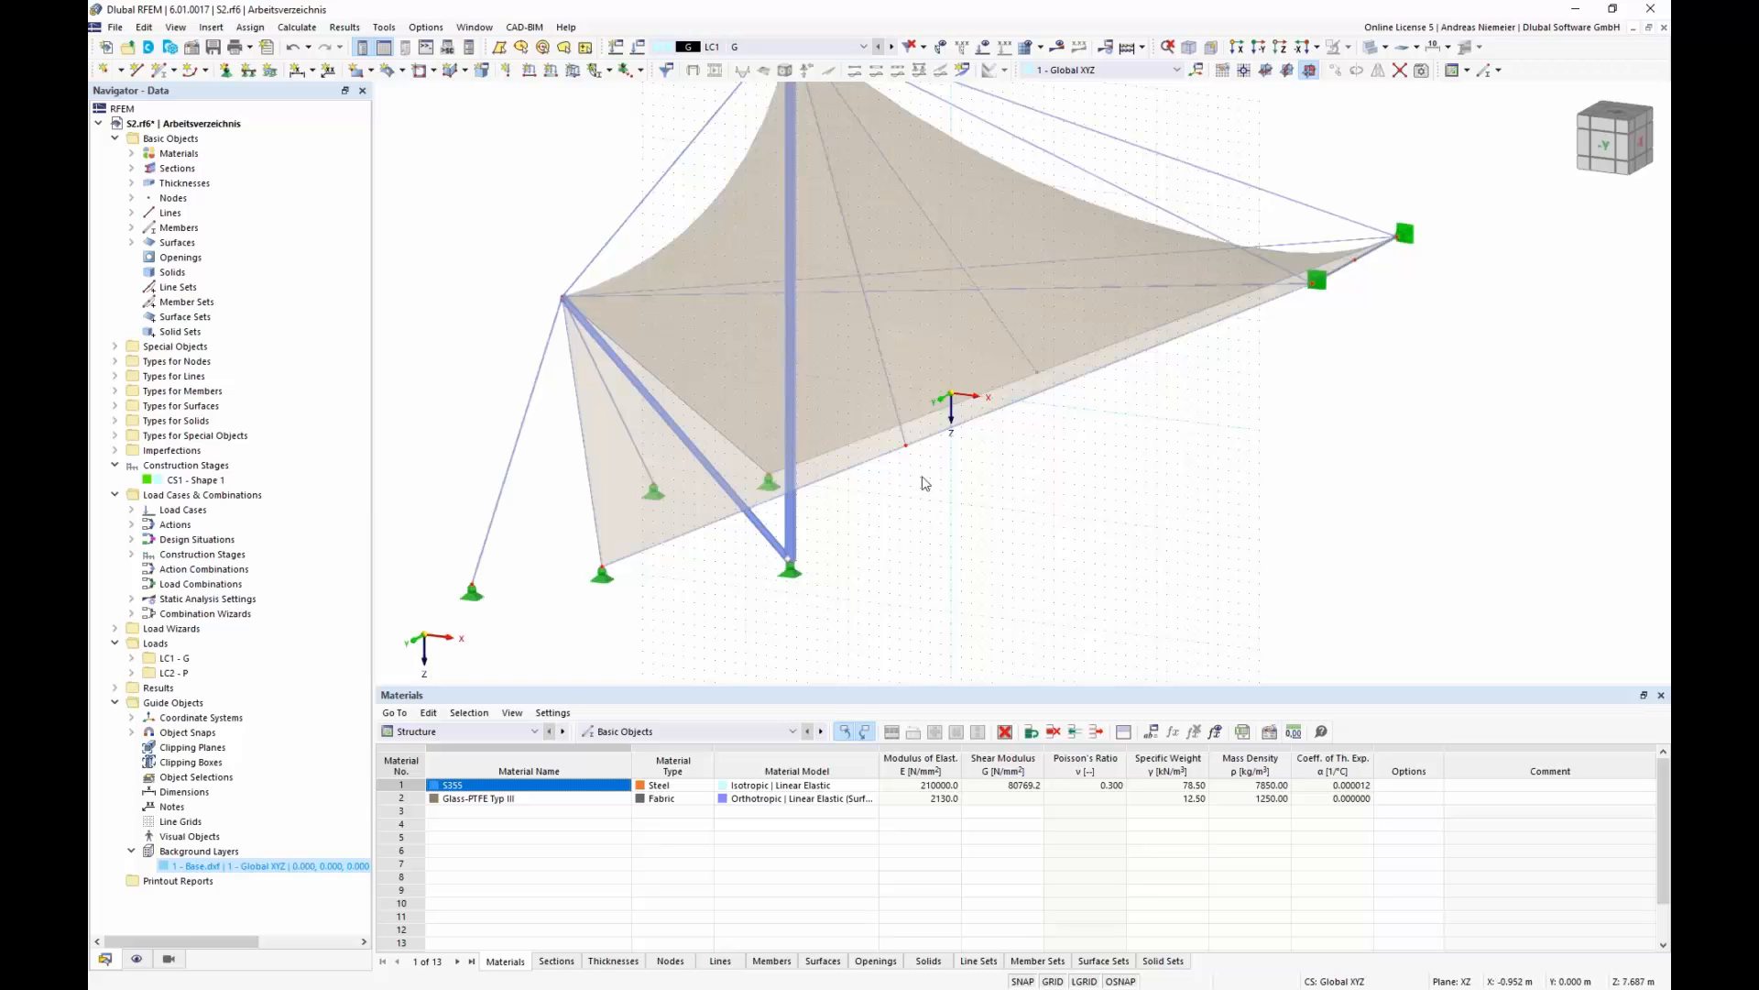
# - Create a new line support in the Local xyz system with only the uy translation fixed, ux and uz free
pyautogui.click(1612, 114)
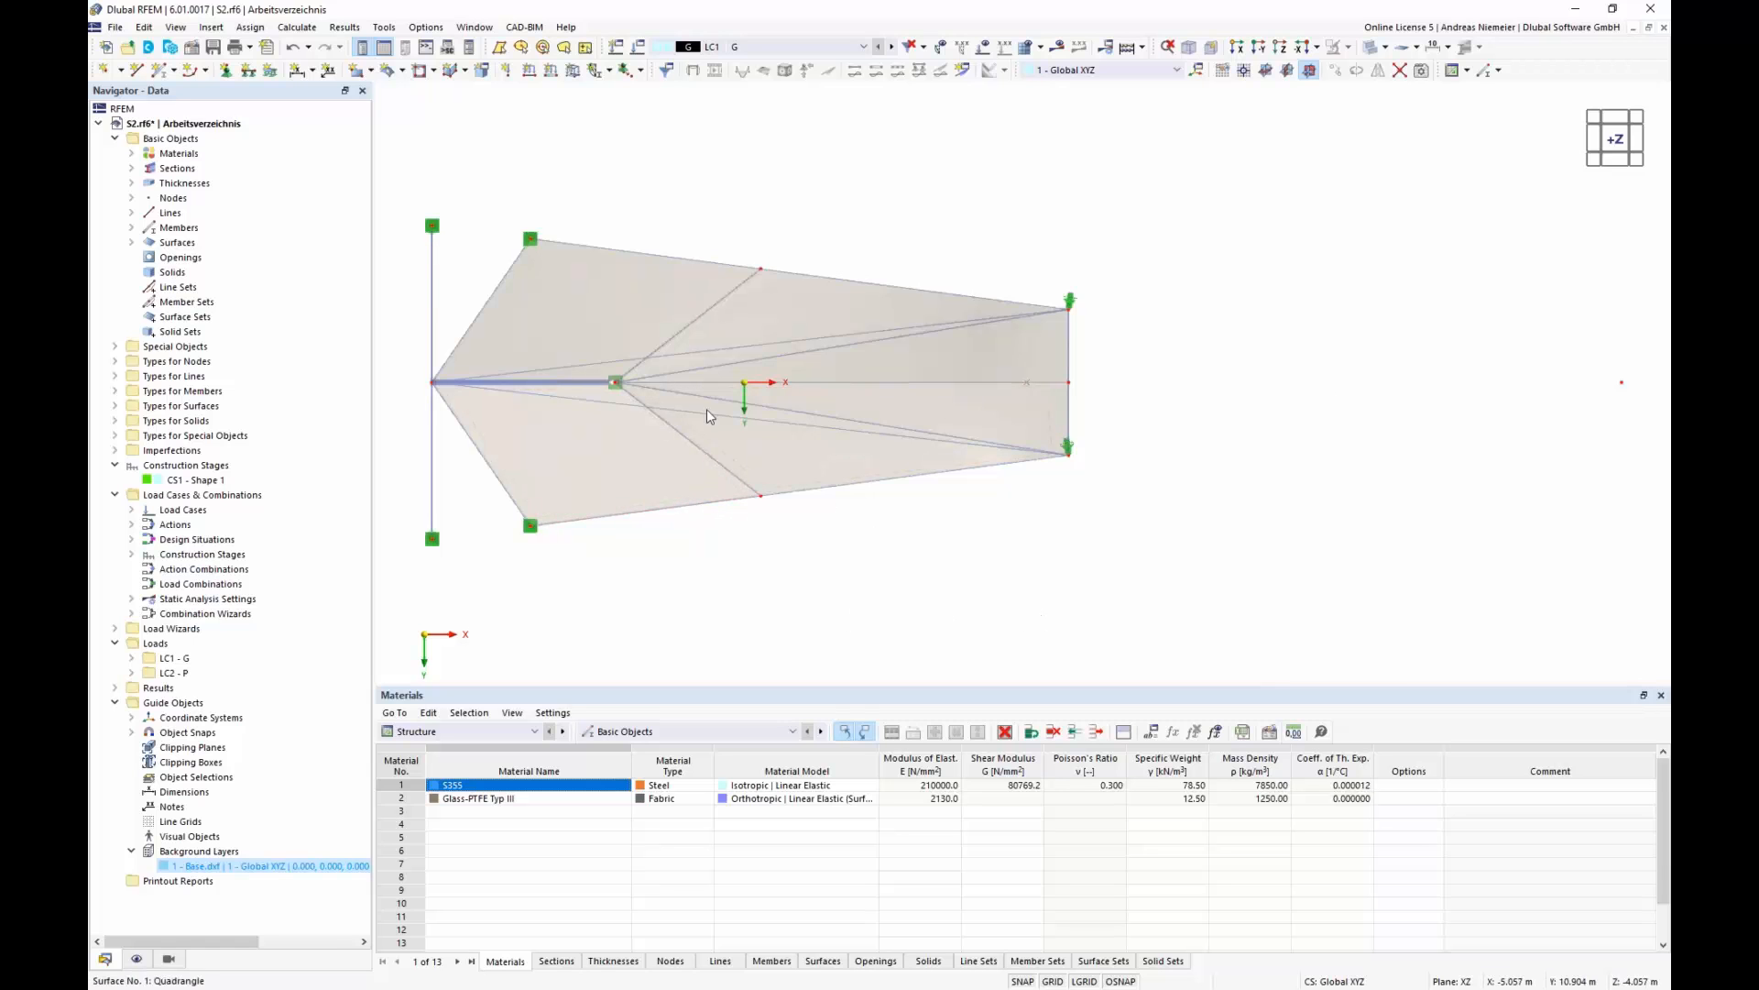
pyautogui.keyDown('ctrl'); pyautogui.moveTo(925, 614); pyautogui.dragTo(898, 403, button='middle'); pyautogui.keyUp('ctrl')
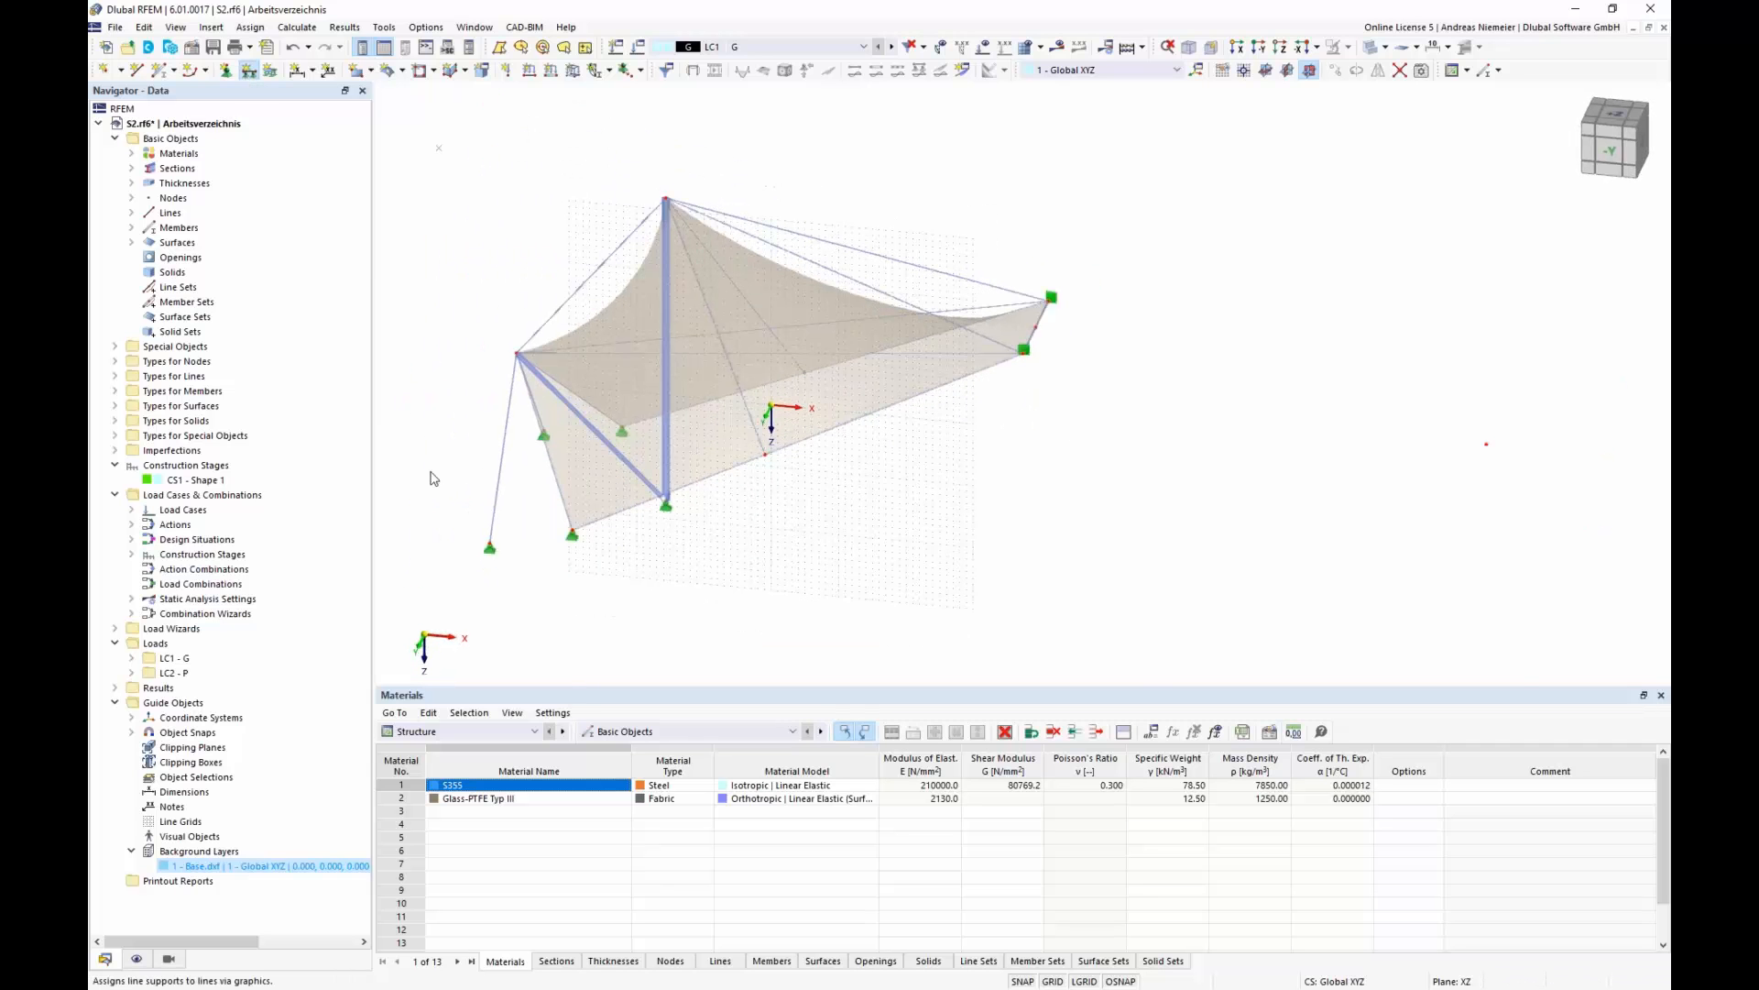
pyautogui.click(787, 446)
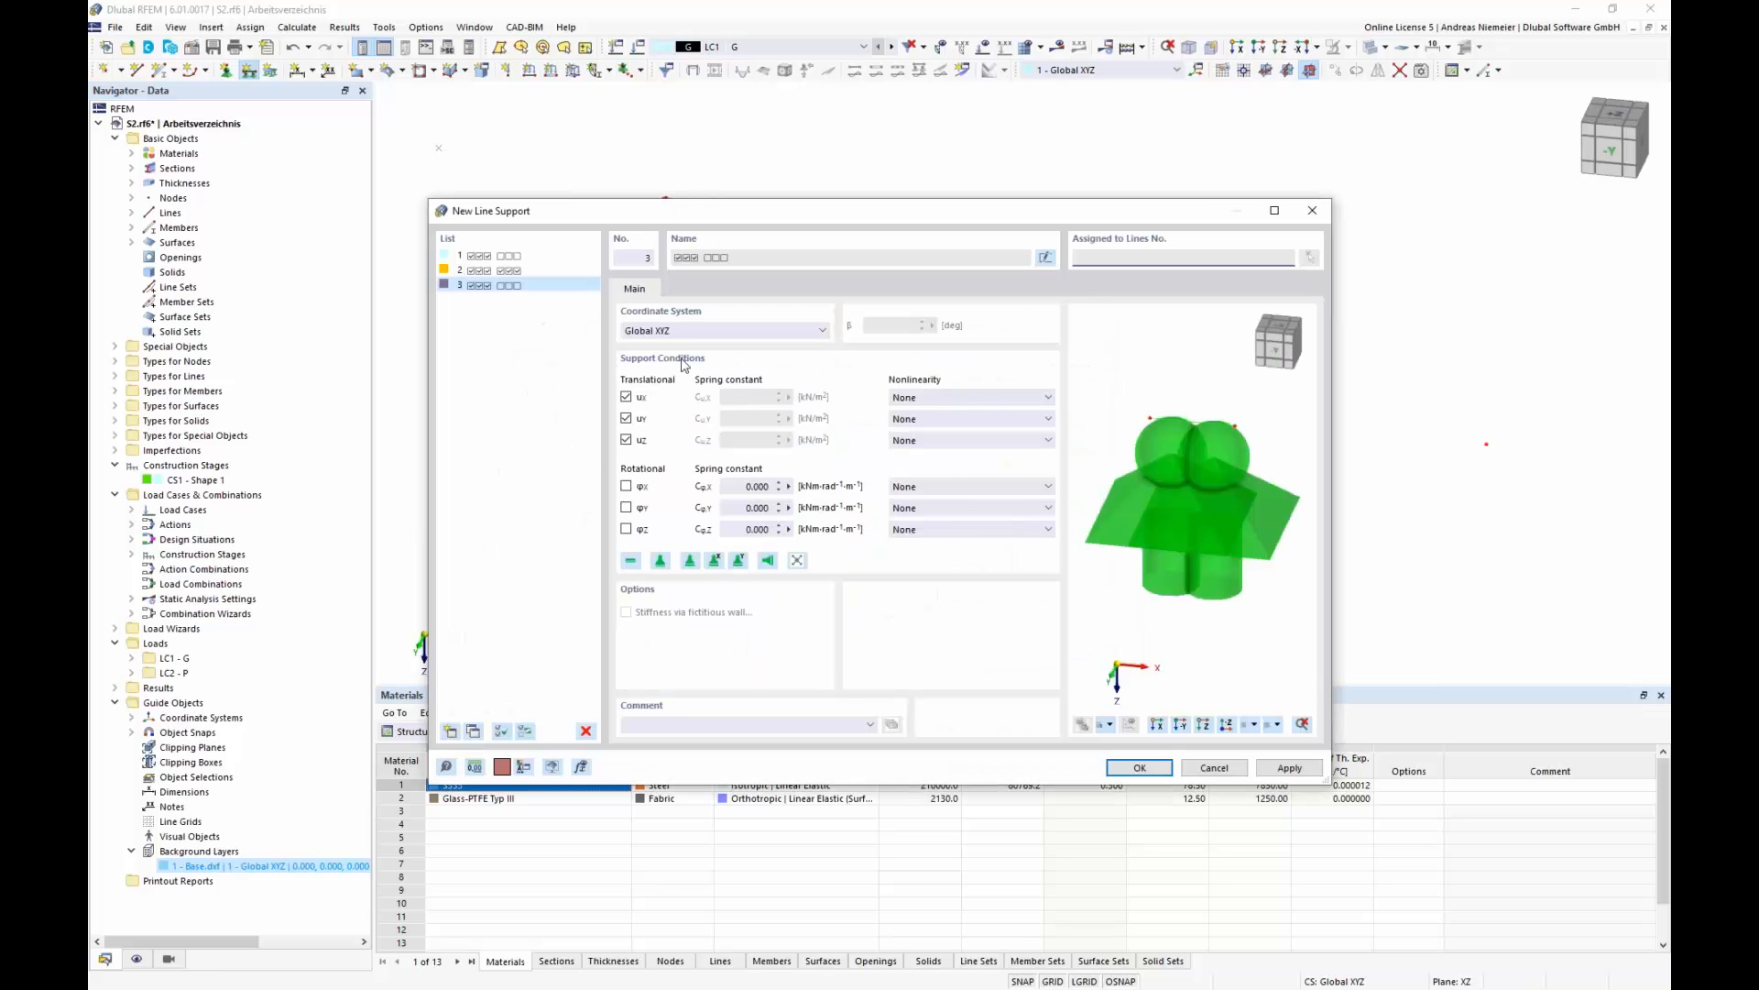
pyautogui.click(693, 331)
pyautogui.click(689, 346)
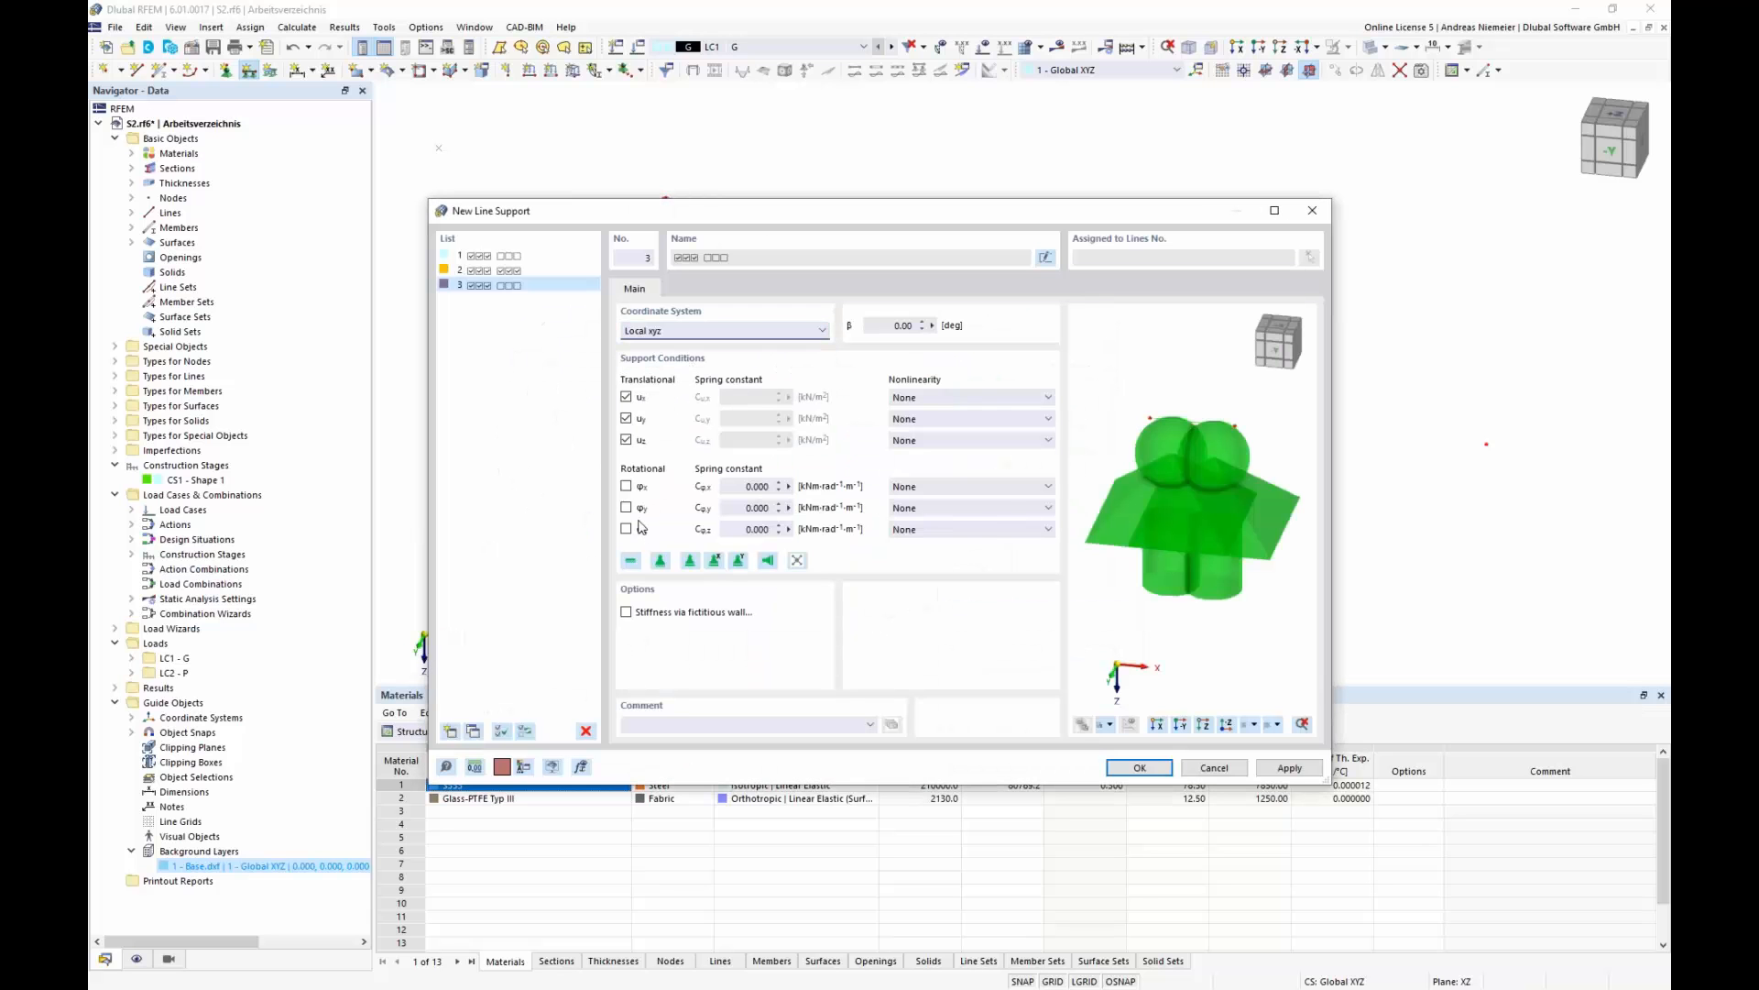
pyautogui.click(626, 441)
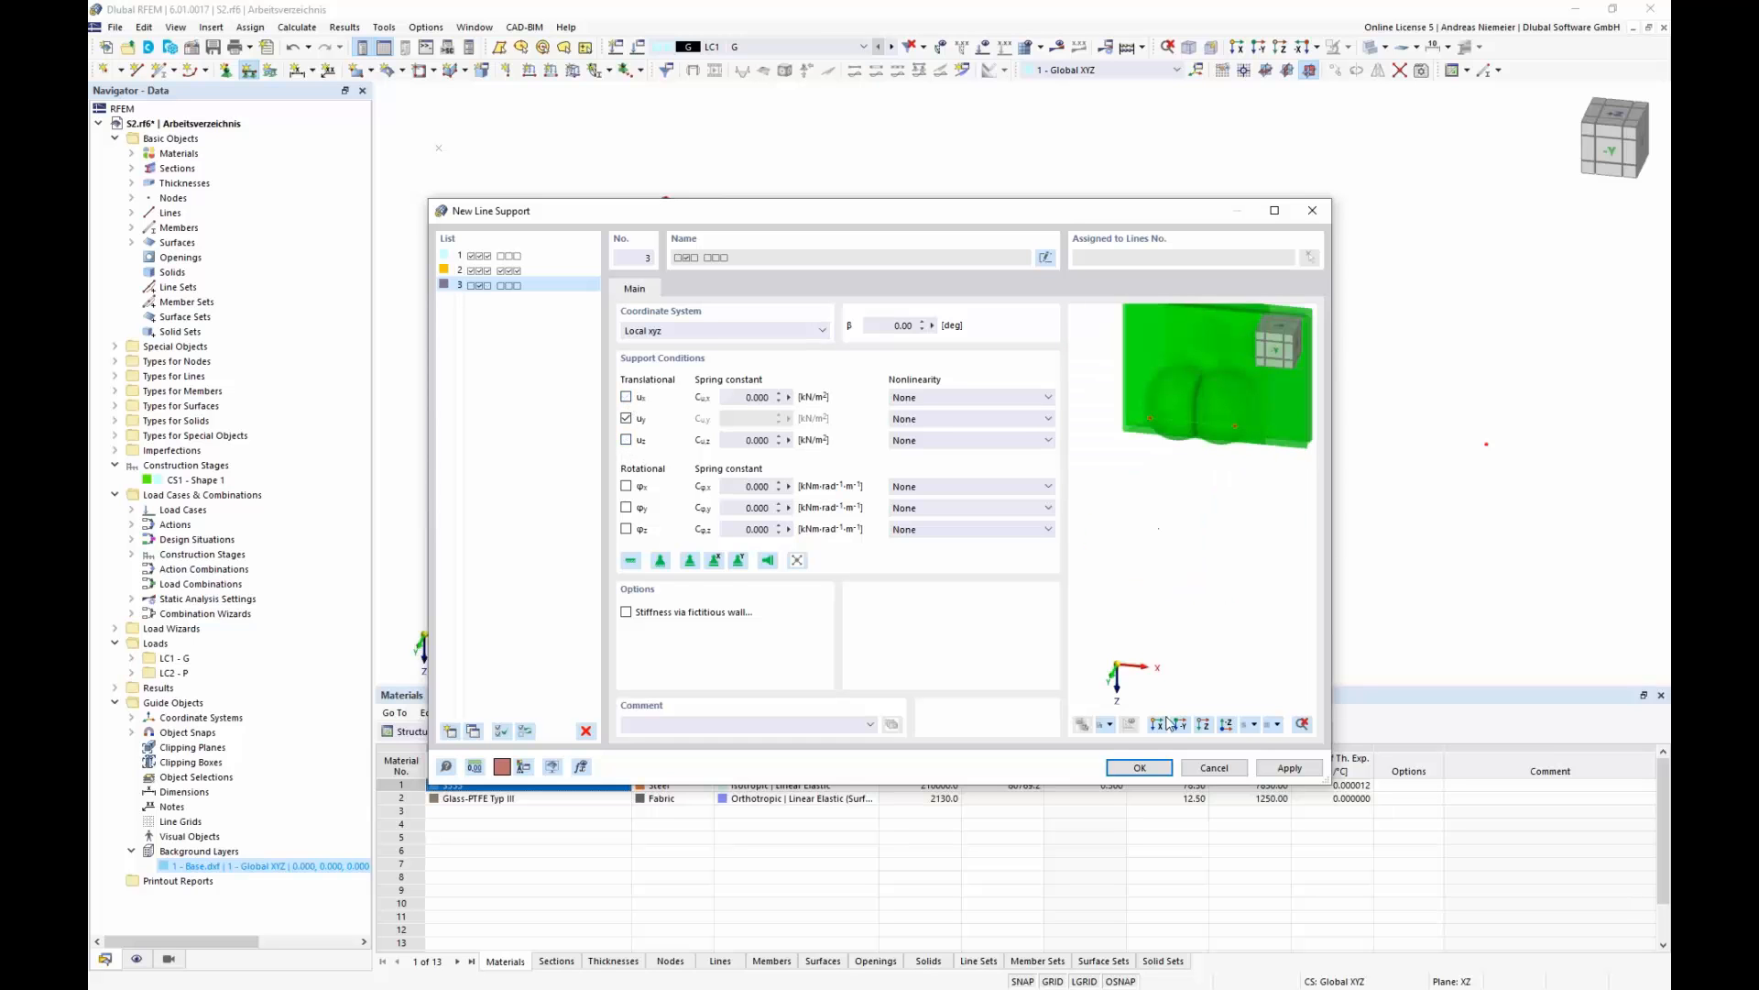
pyautogui.click(1139, 767)
pyautogui.click(947, 649)
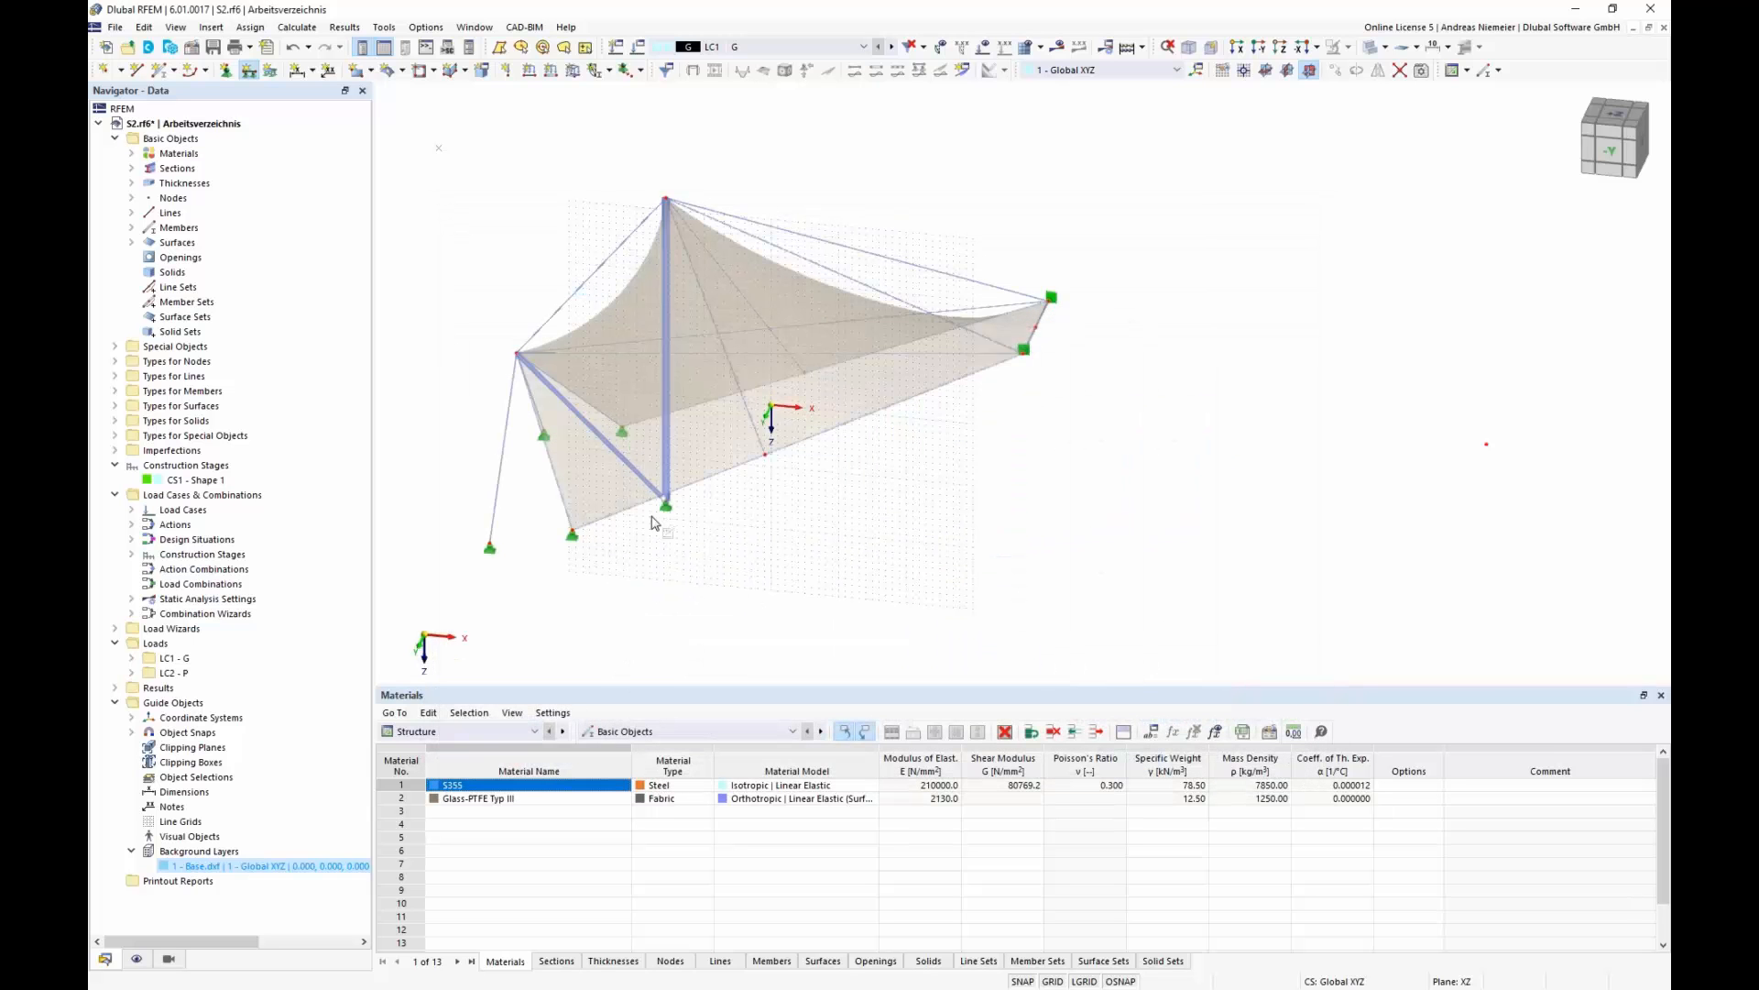
# - Assign the new line support to the long lower membrane edges on both sides of the canopy
pyautogui.click(786, 442)
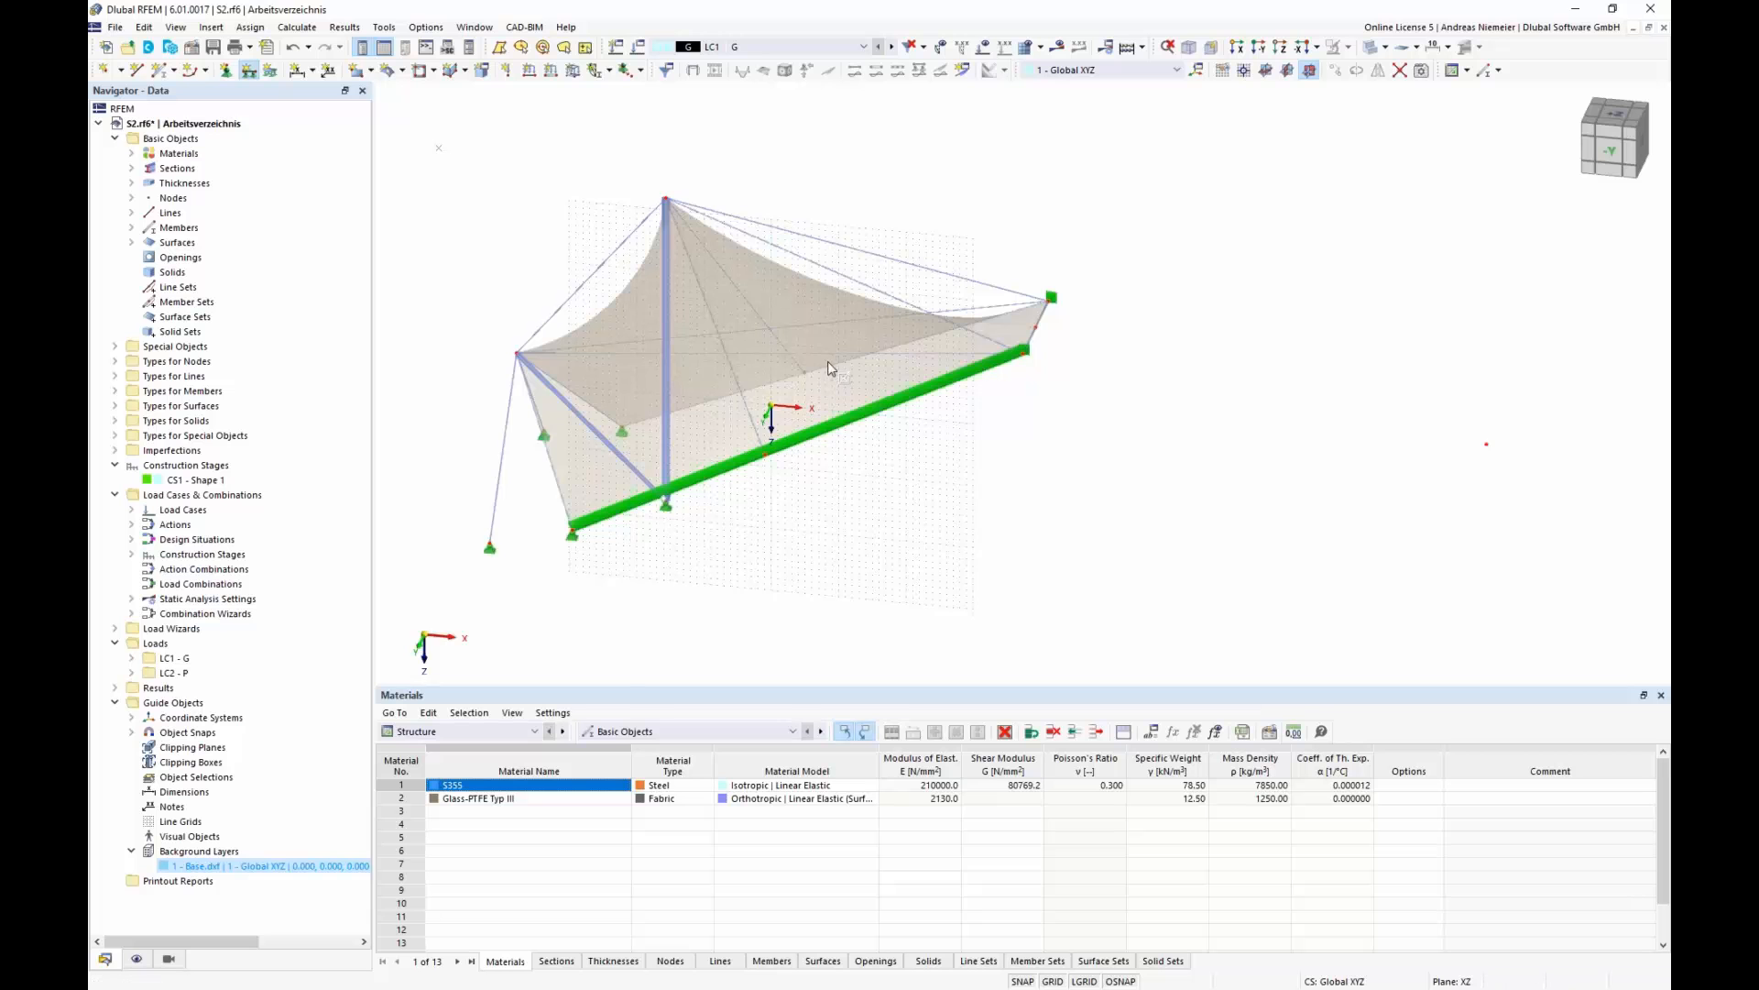
pyautogui.click(832, 366)
pyautogui.click(784, 378)
pyautogui.press('Escape')
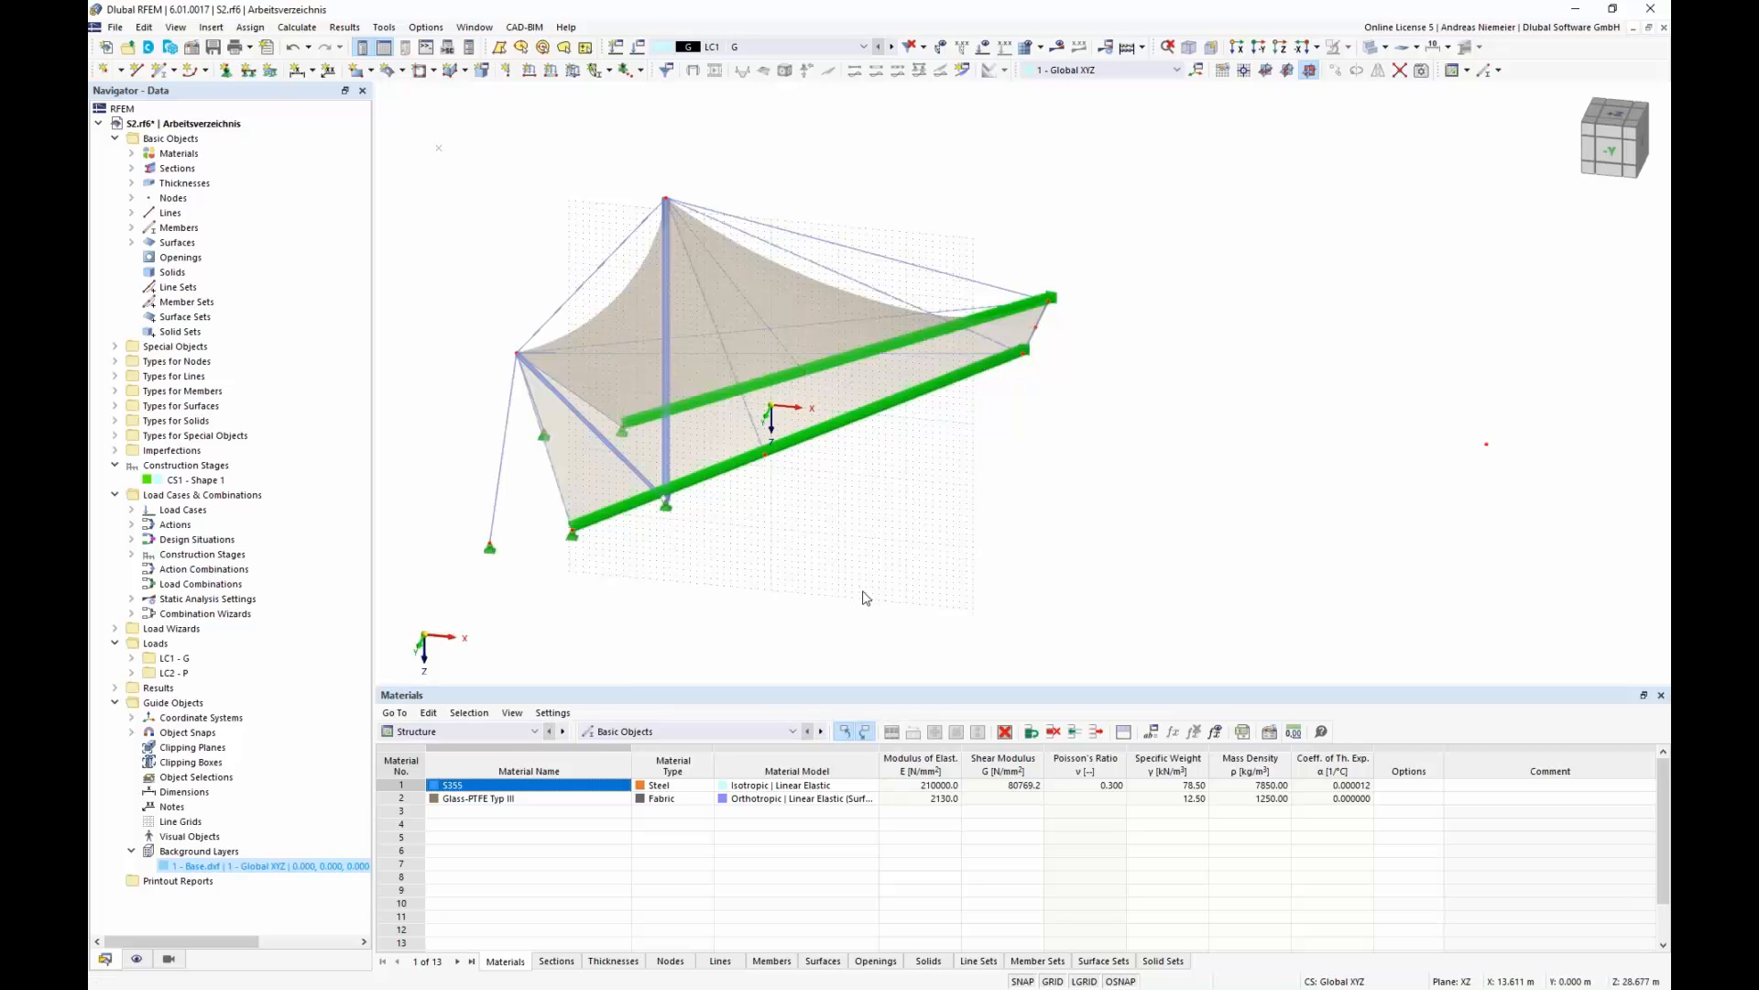
# - Hide the Types for Lines display so the line supports no longer cover the membrane edges
pyautogui.keyDown('ctrl'); pyautogui.moveTo(939, 521); pyautogui.dragTo(629, 533, button='middle'); pyautogui.keyUp('ctrl')
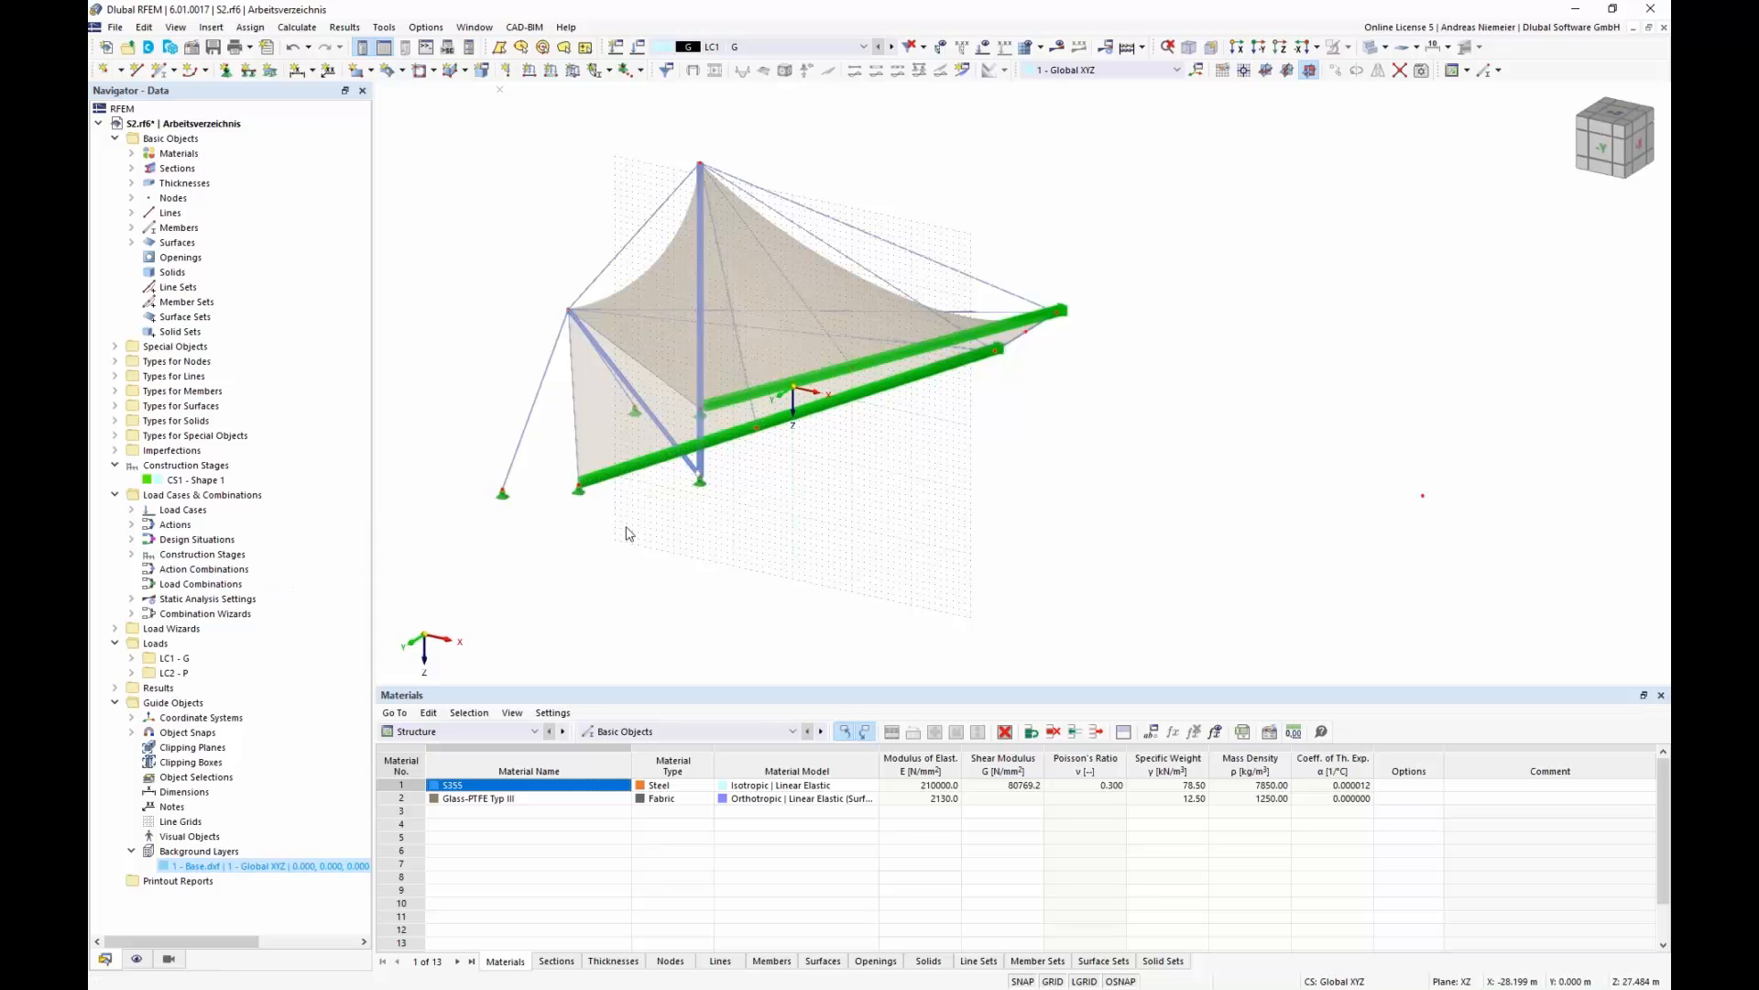
pyautogui.click(137, 959)
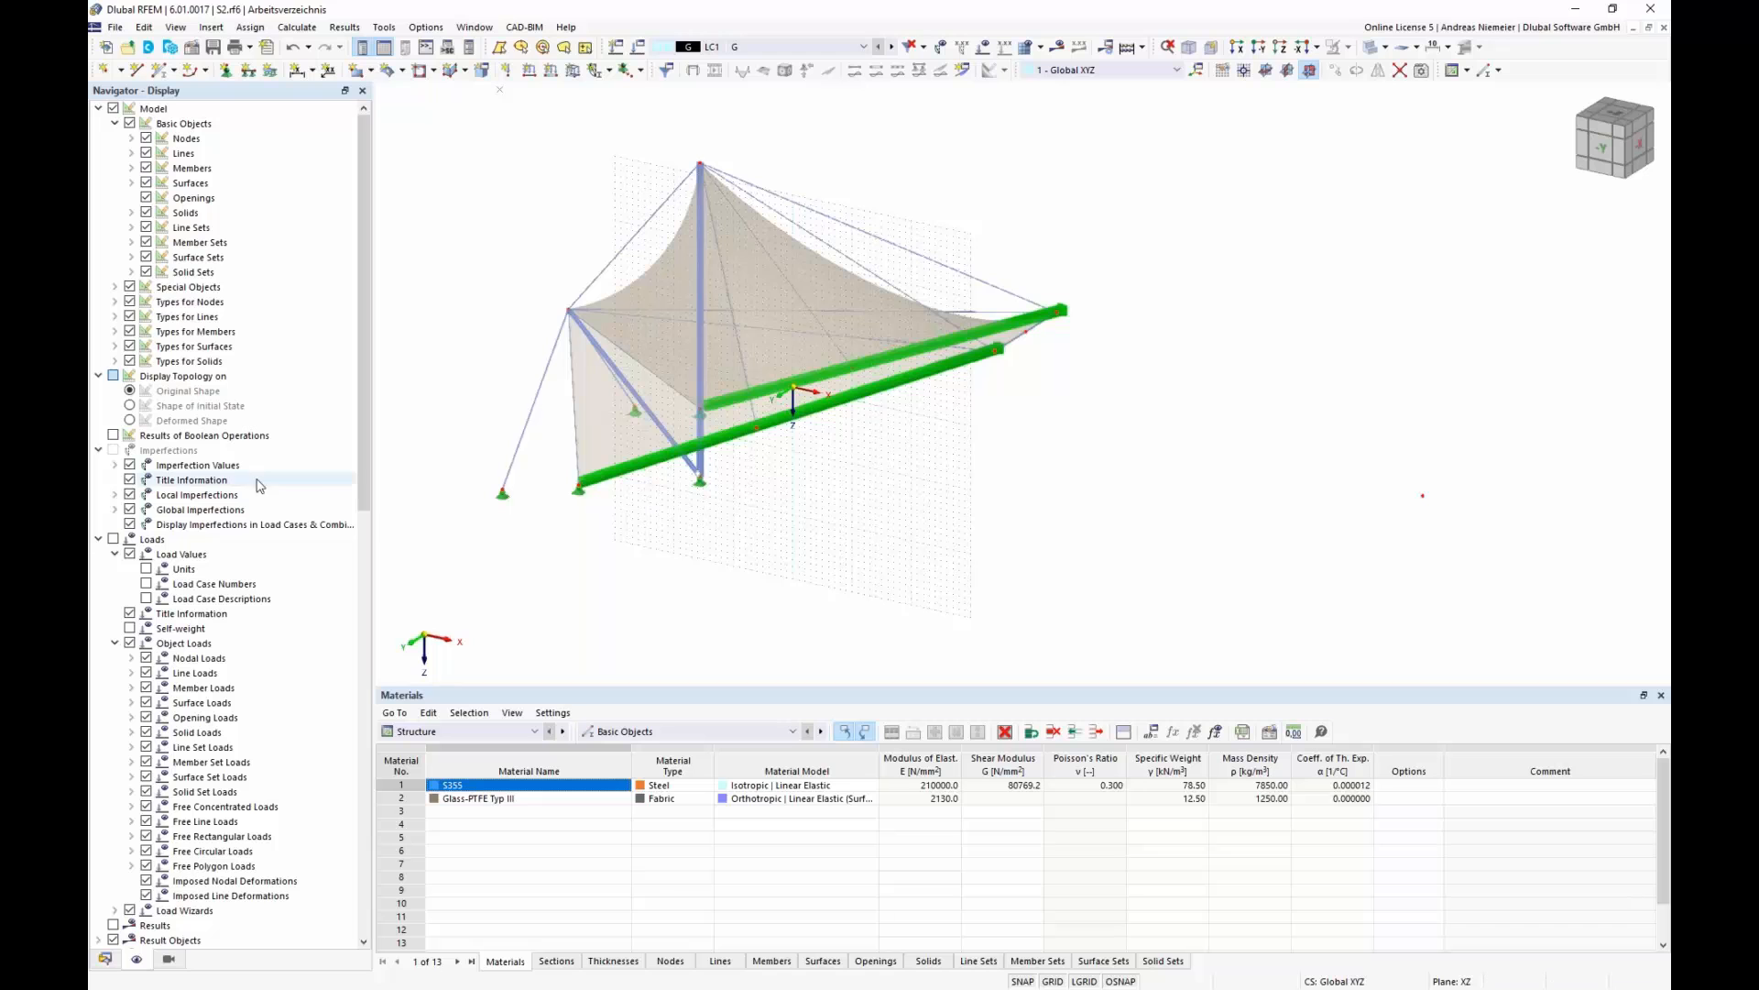
pyautogui.click(129, 317)
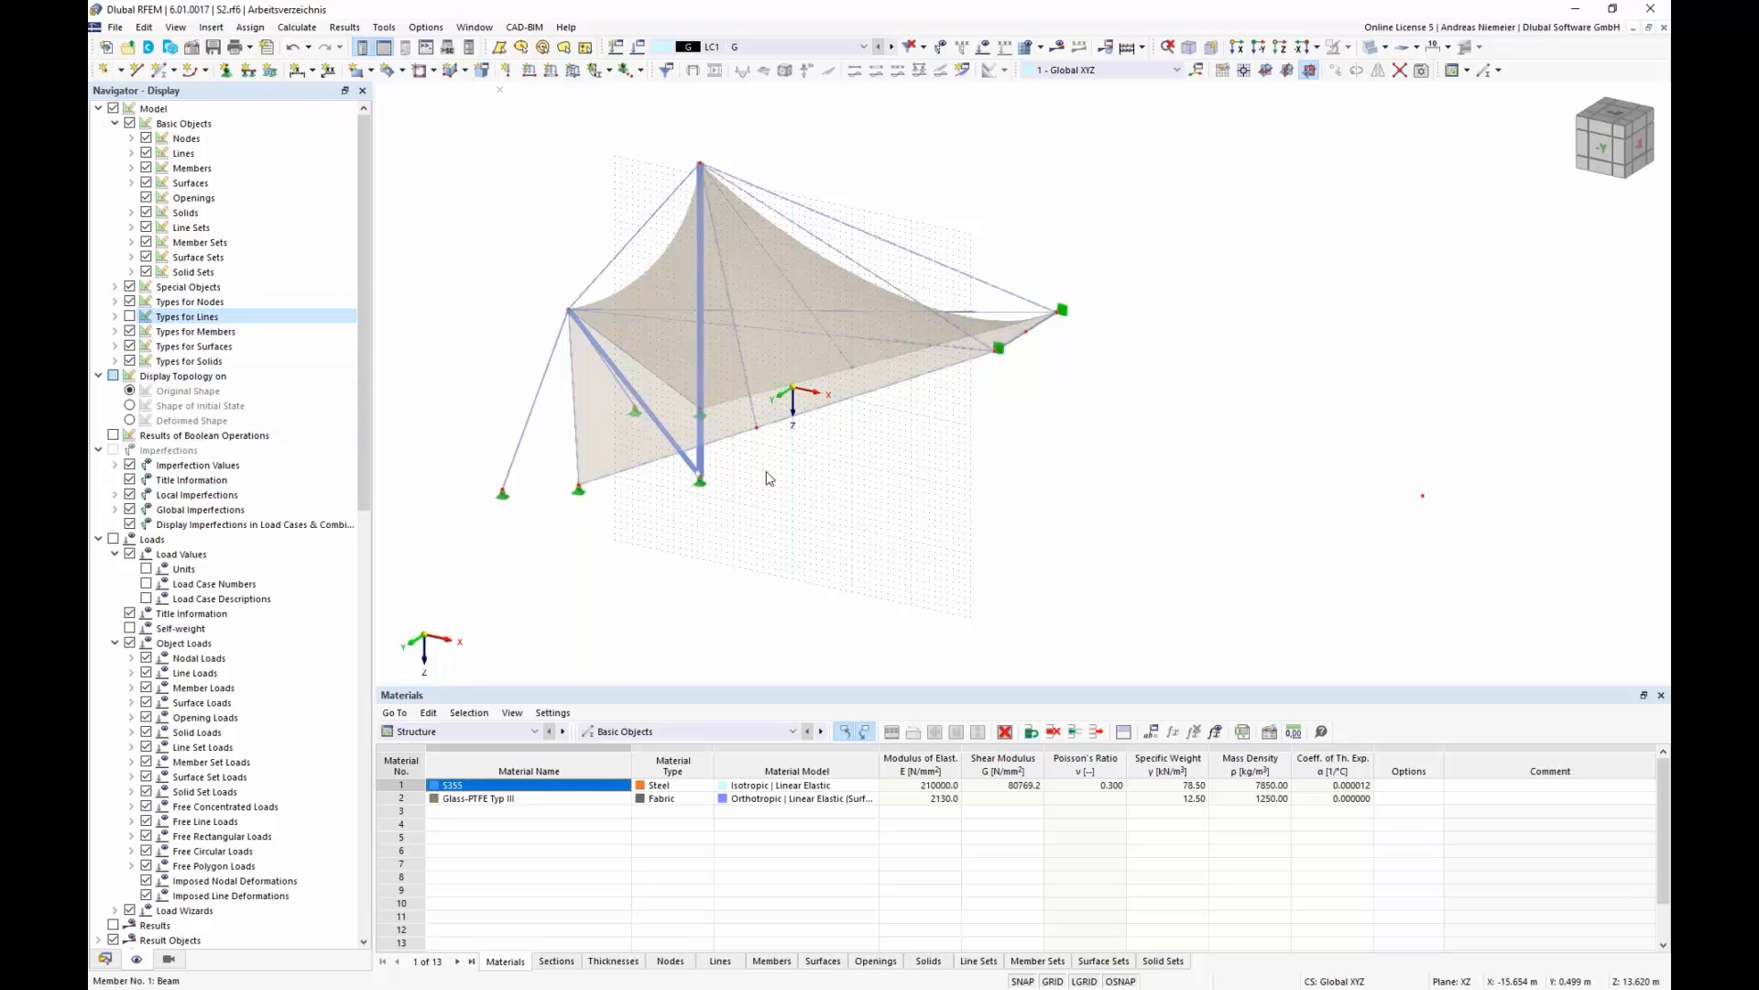
# - Start a new surface load in load case P with load type Form-Finding and the Standard calculation method
pyautogui.keyDown('ctrl'); pyautogui.moveTo(875, 469); pyautogui.dragTo(985, 490, button='middle'); pyautogui.keyUp('ctrl')
pyautogui.scroll(-1, 984, 490)
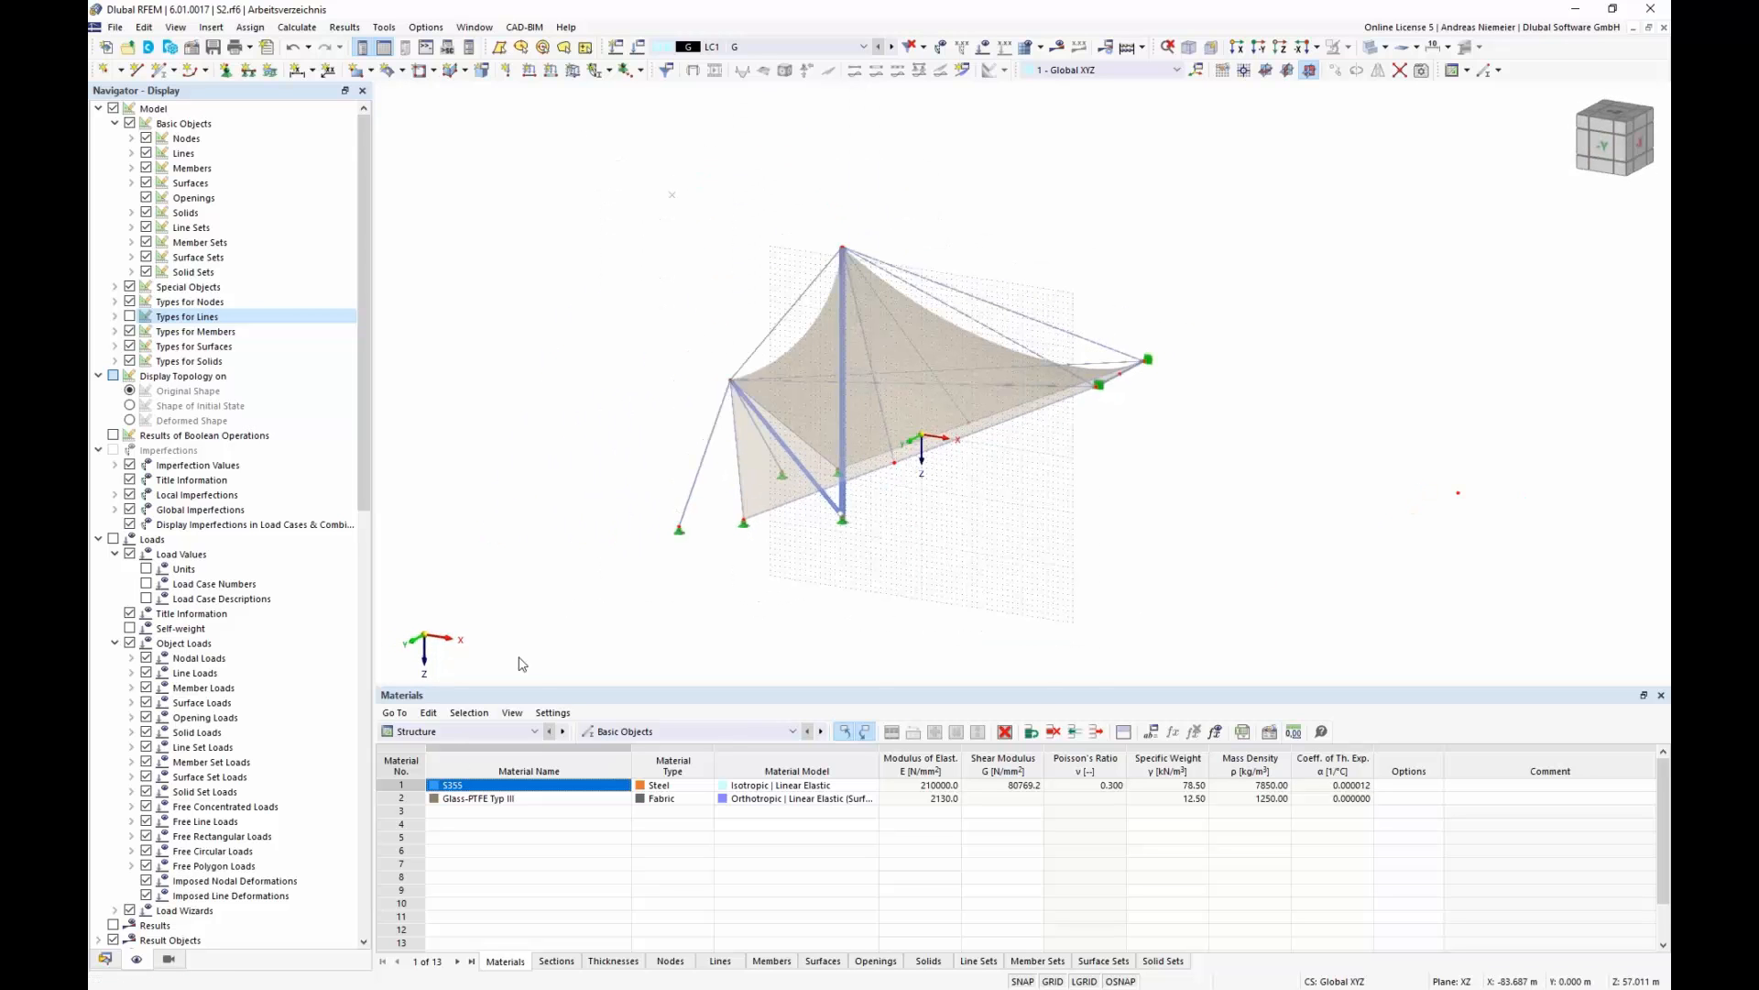
pyautogui.click(799, 46)
pyautogui.click(794, 75)
pyautogui.click(572, 69)
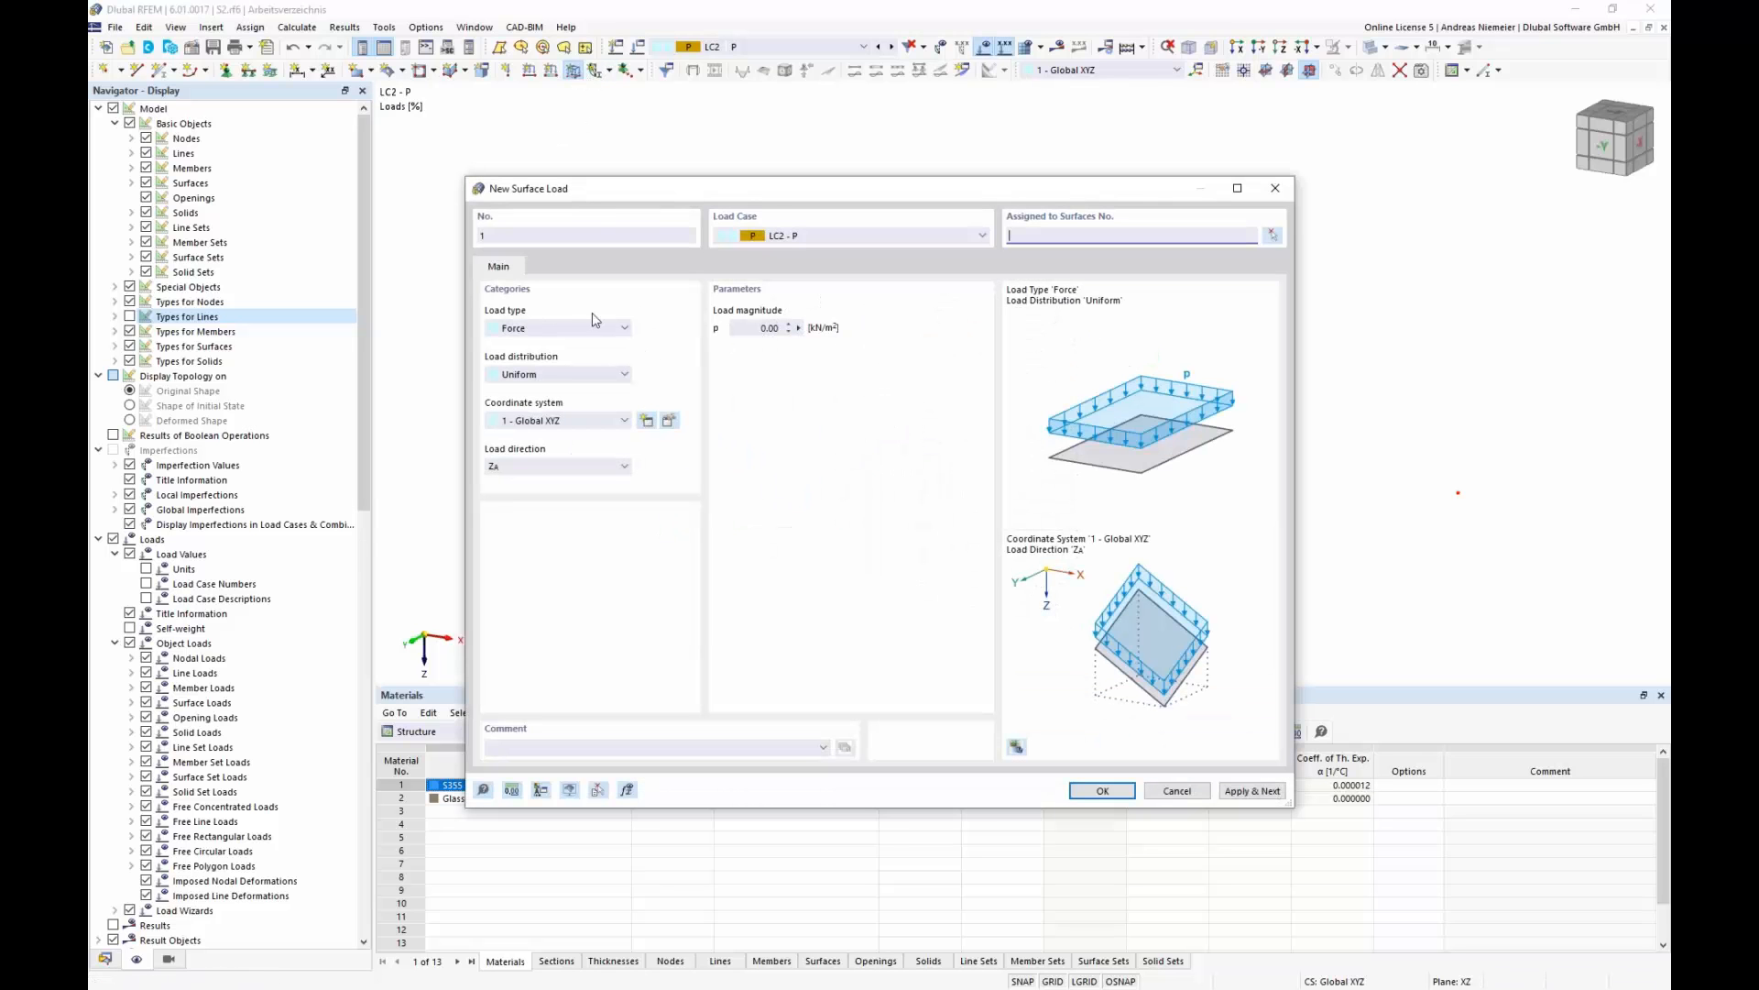
pyautogui.click(547, 330)
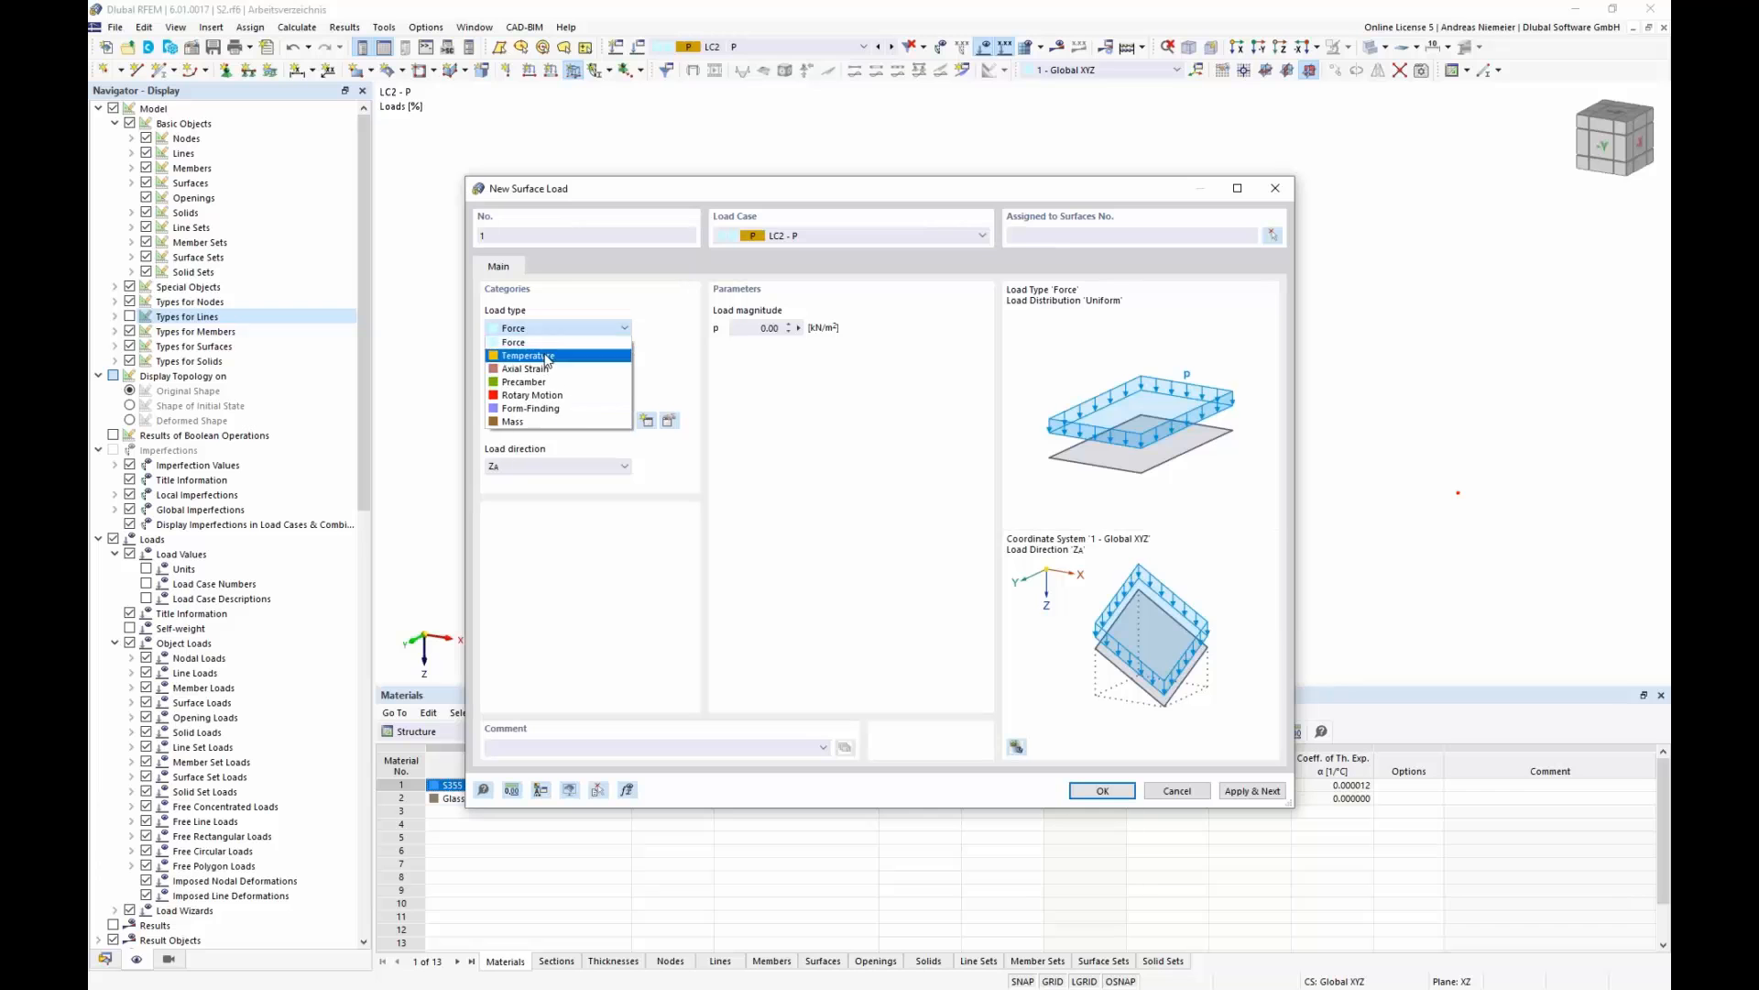
pyautogui.click(531, 418)
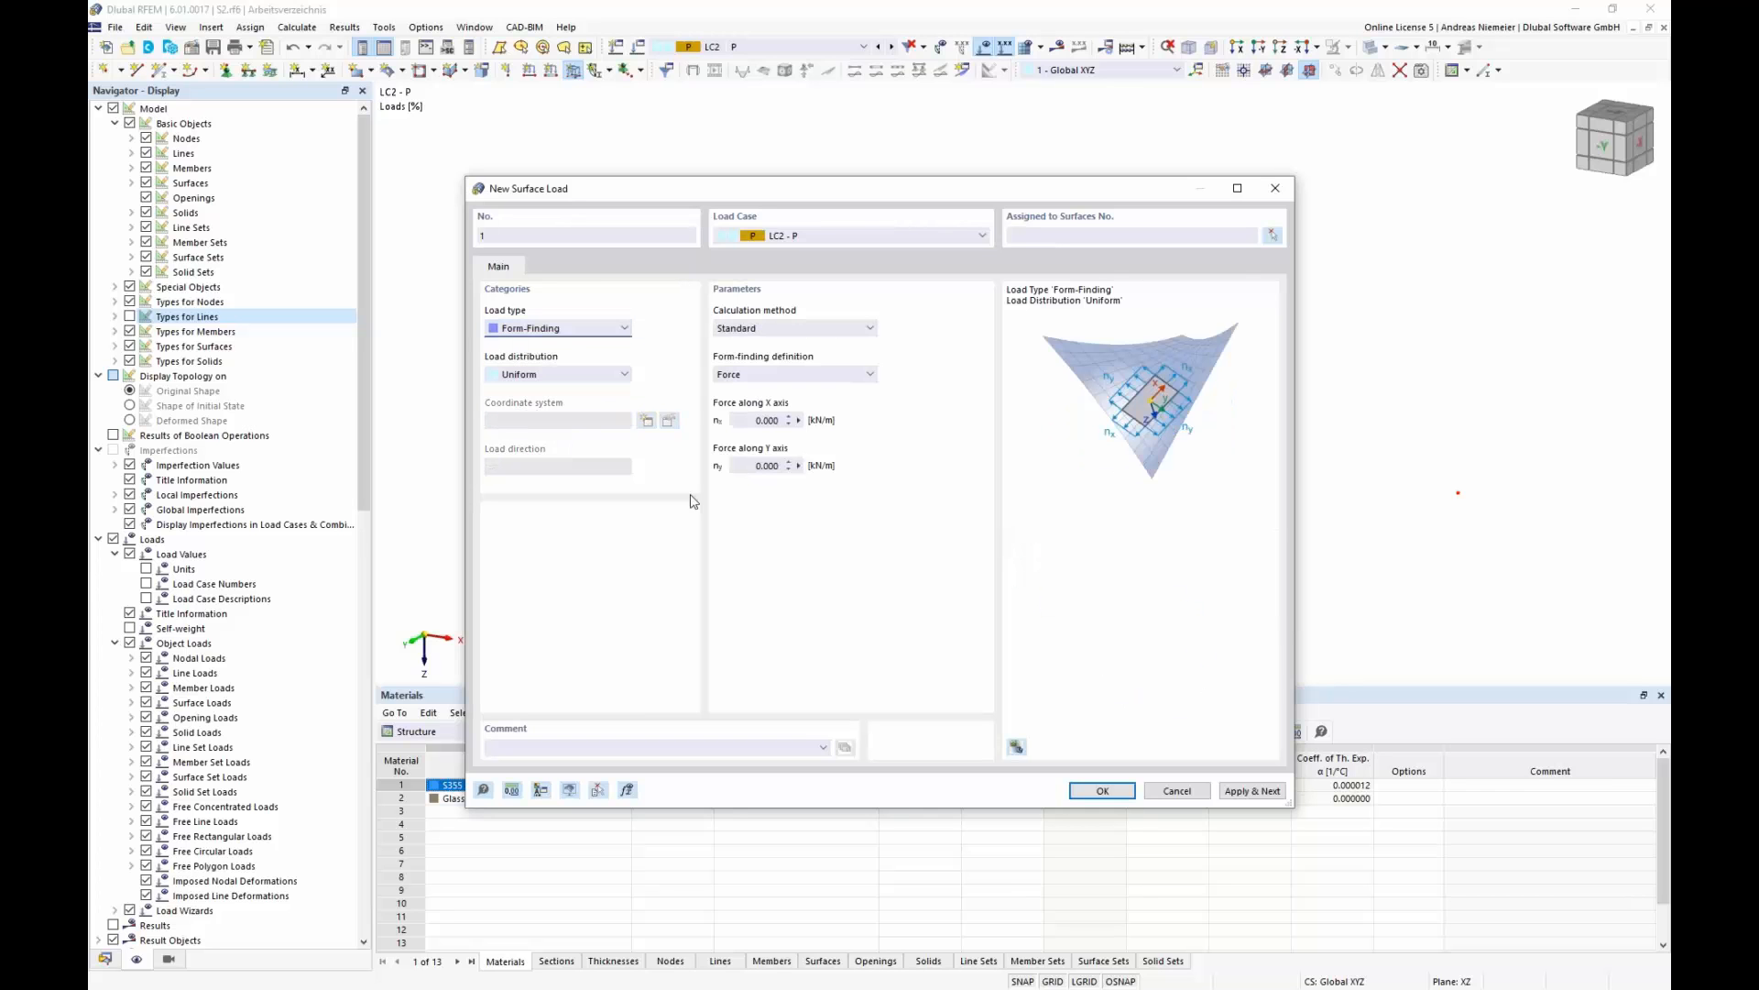
pyautogui.click(790, 329)
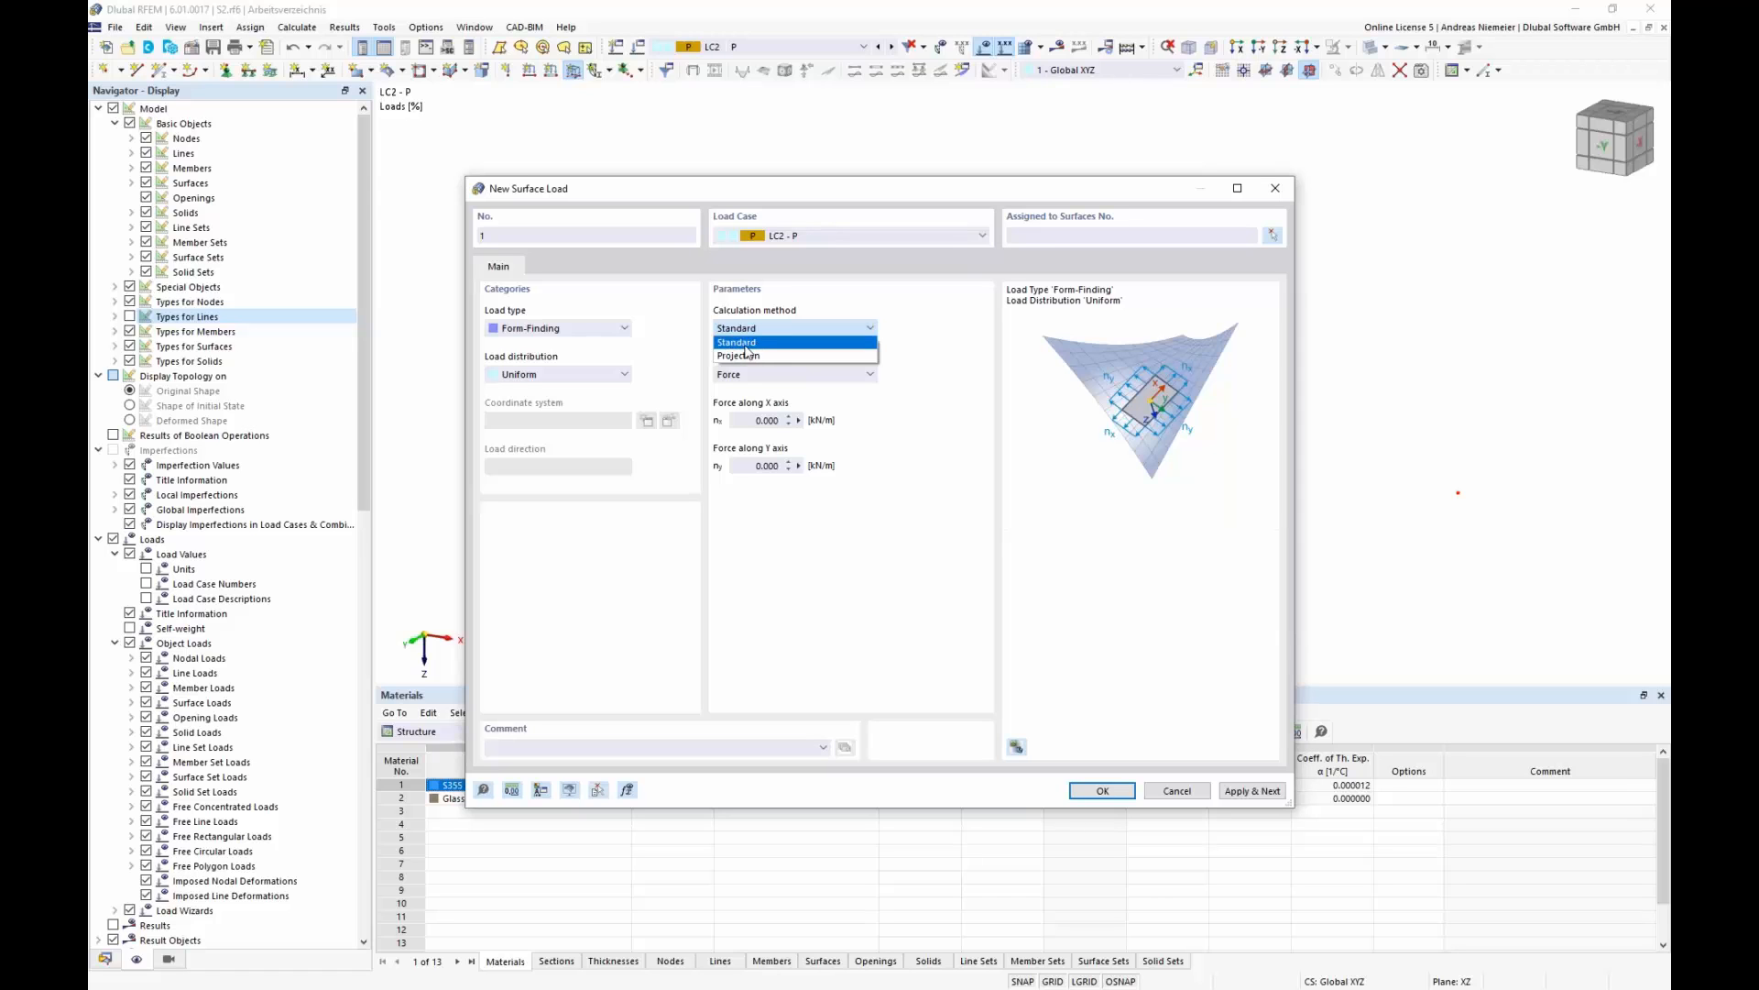
pyautogui.click(768, 344)
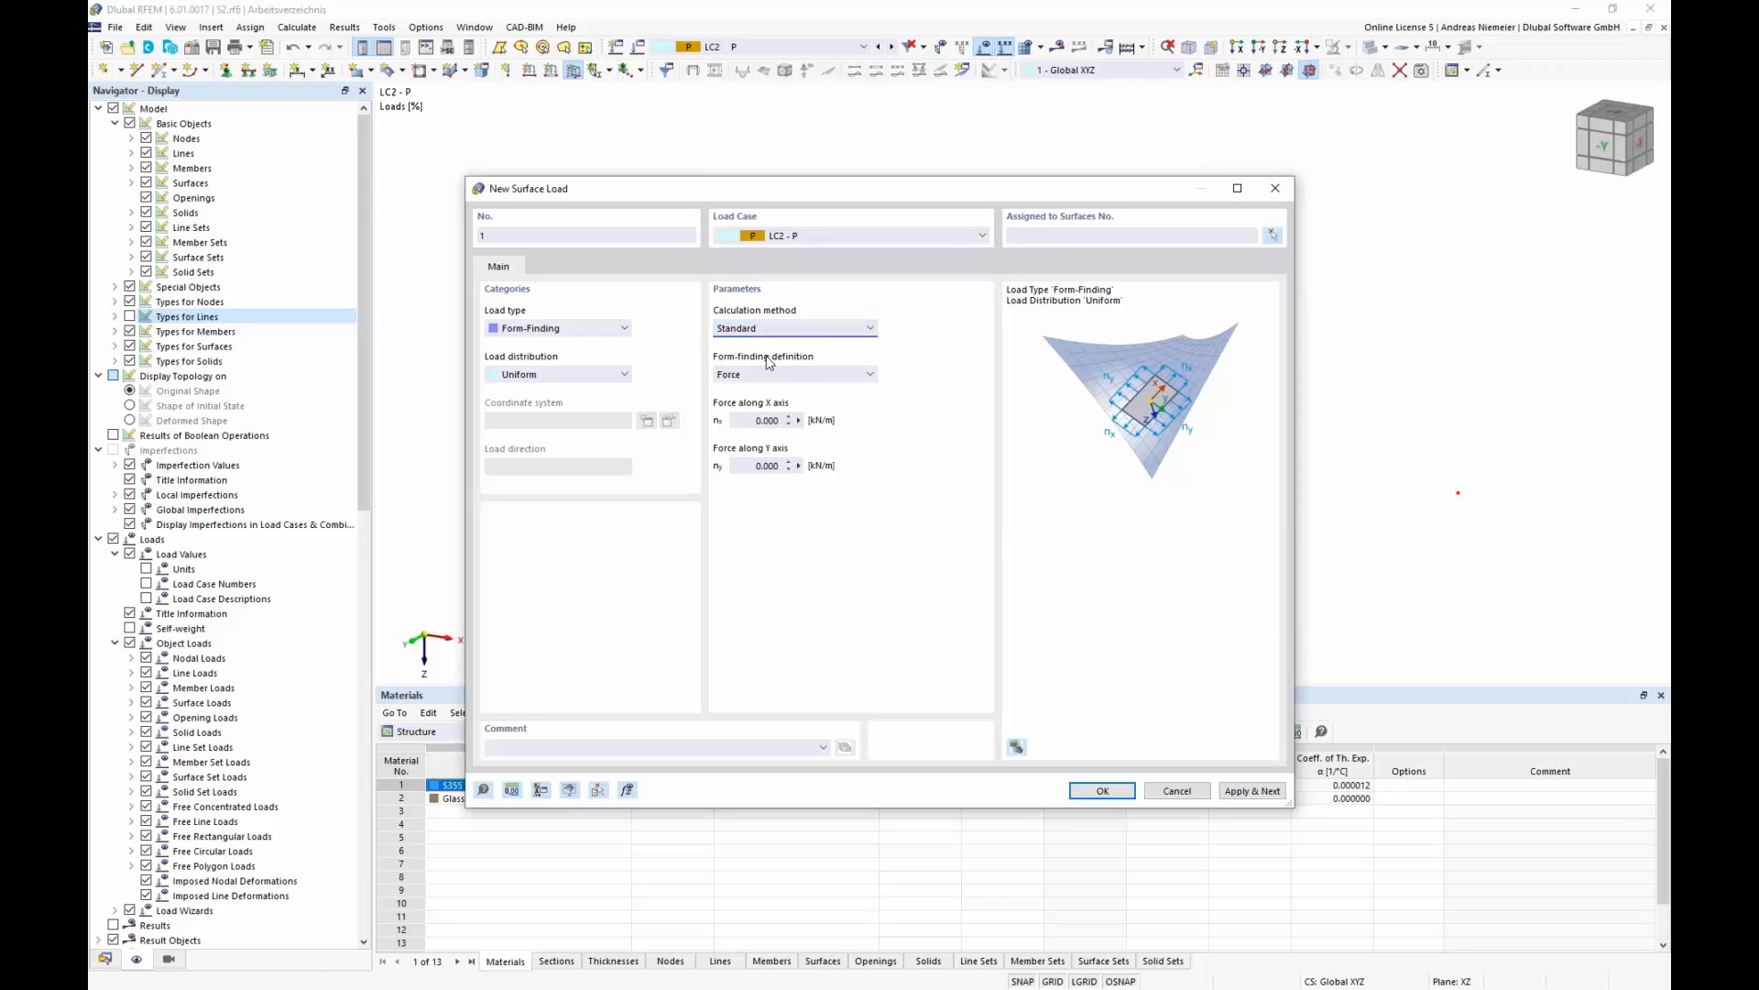
# - Define the form-finding load by force with 2 kN/m along both axes and assign it to the membrane surfaces
pyautogui.click(766, 375)
pyautogui.click(766, 390)
pyautogui.click(767, 420)
pyautogui.write('2')
pyautogui.click(752, 466)
pyautogui.write('2')
pyautogui.click(1123, 790)
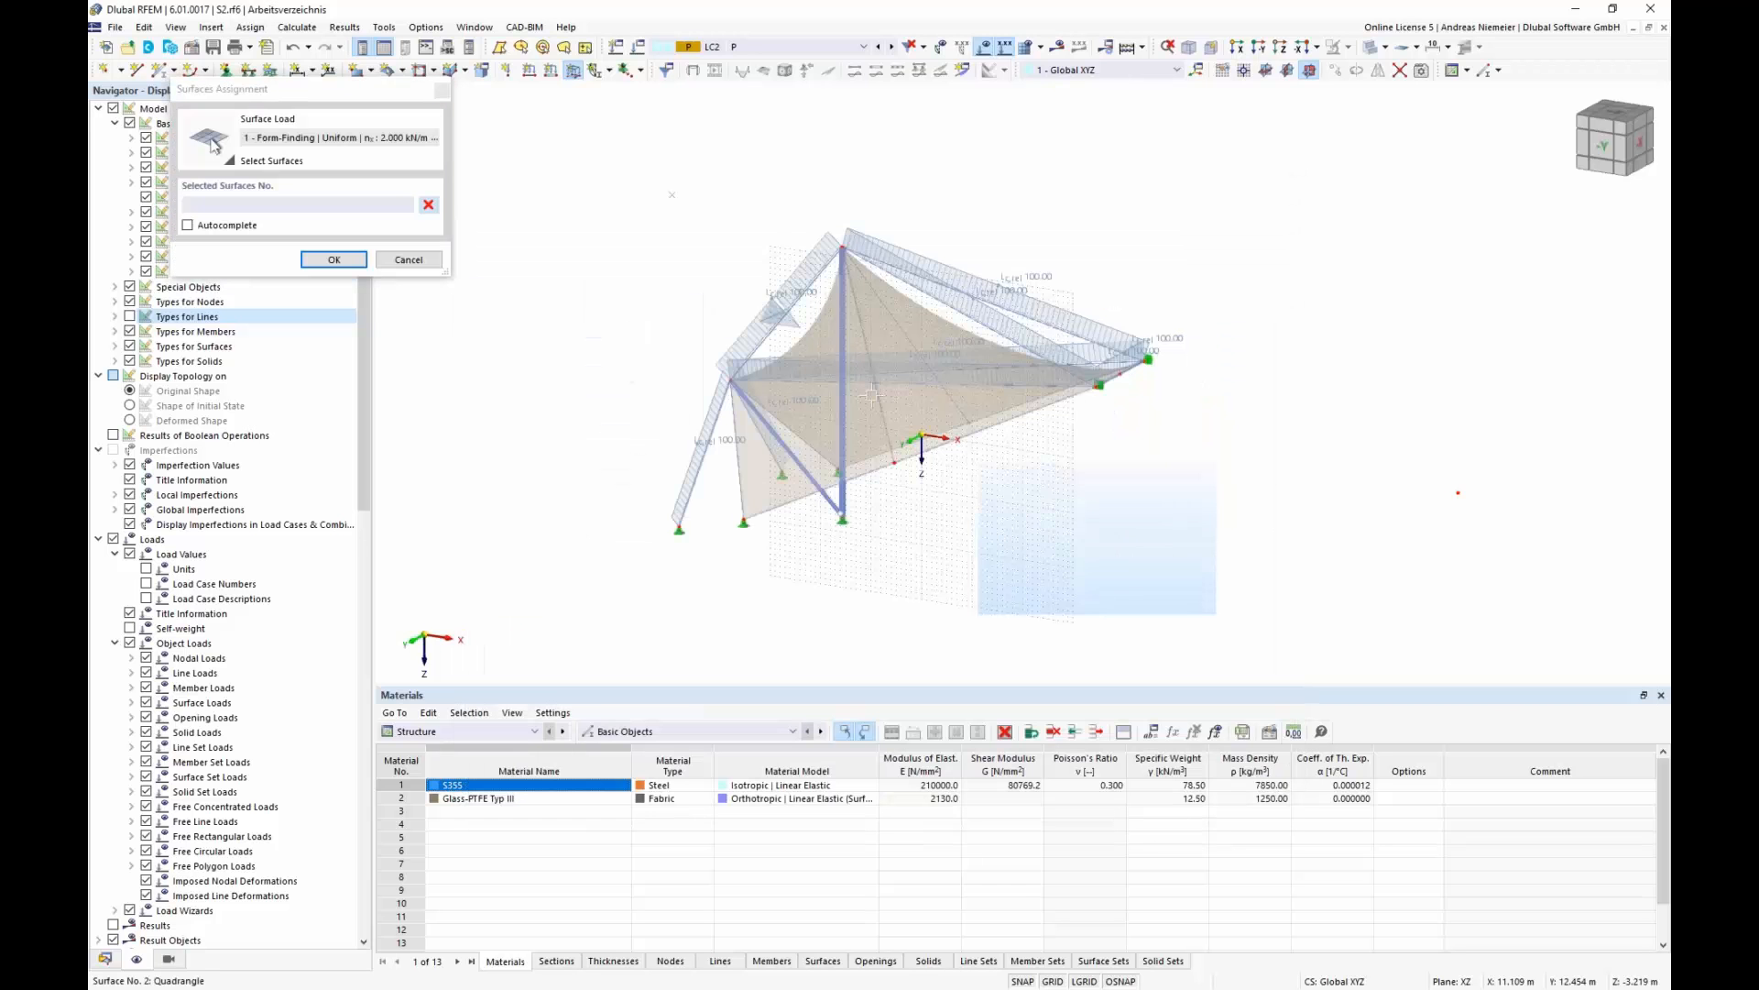
pyautogui.click(870, 396)
pyautogui.click(333, 260)
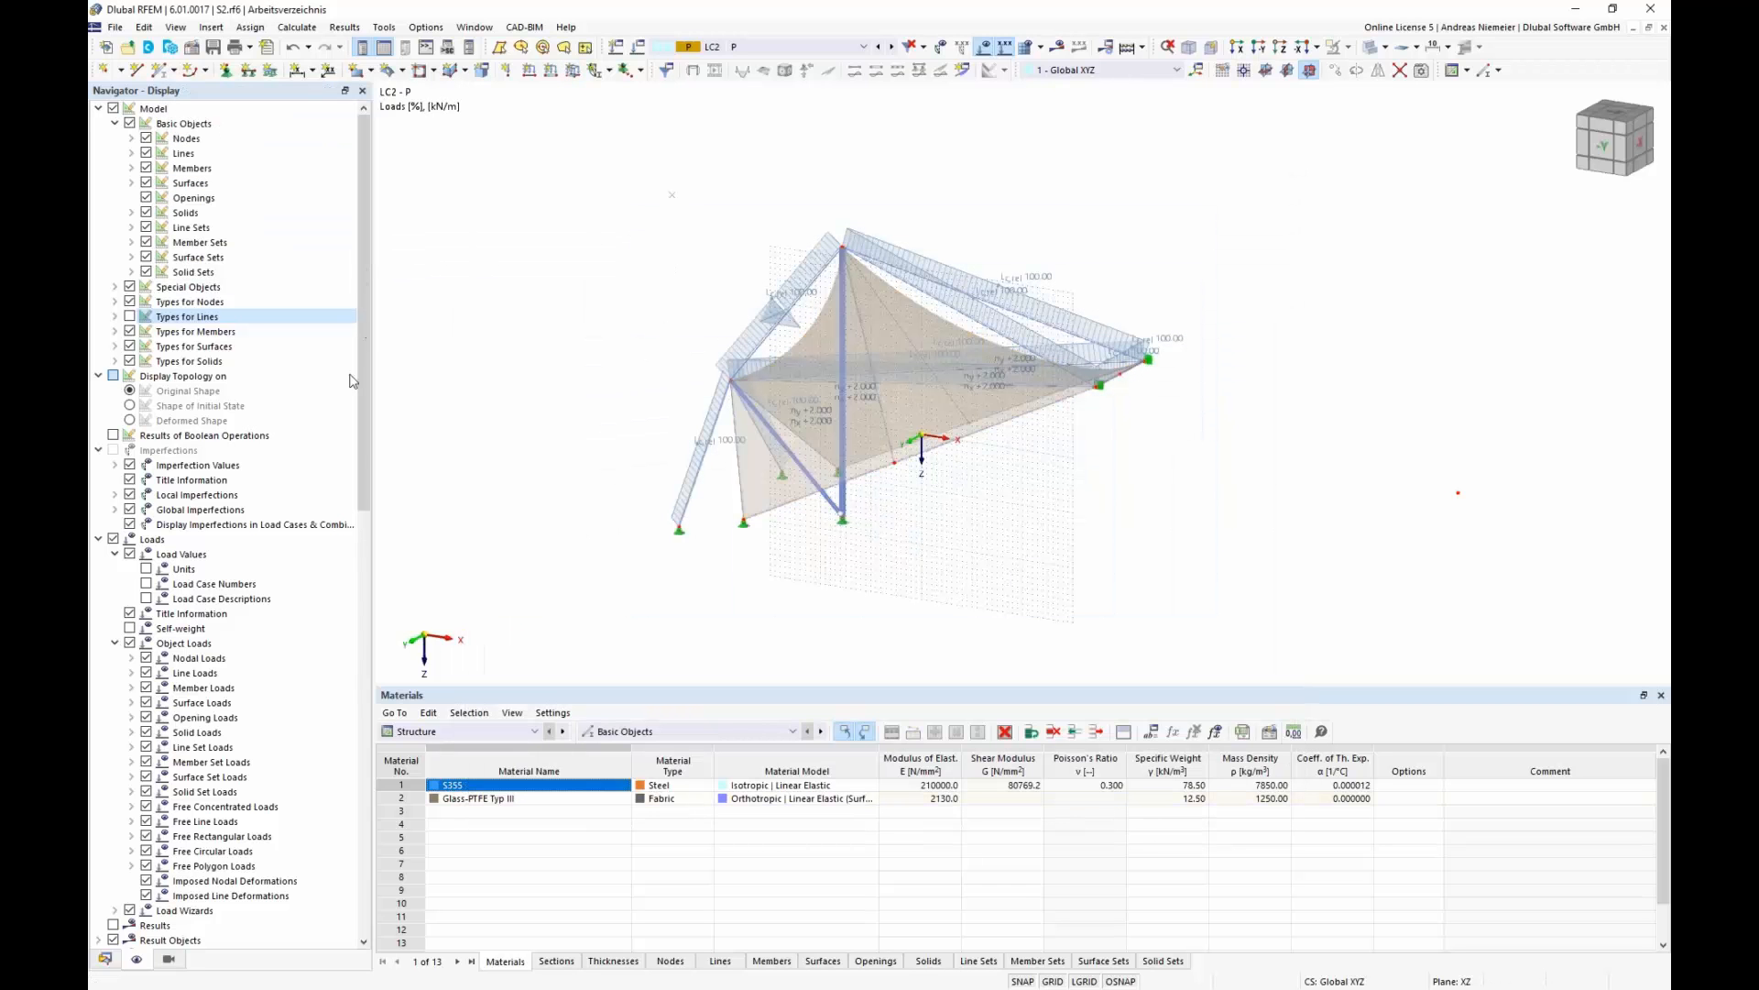
# - Isolate the cables with section 6 - ROUND 20/H using the generated visibility by member section
pyautogui.rightClick(934, 608)
pyautogui.click(917, 591)
pyautogui.click(168, 959)
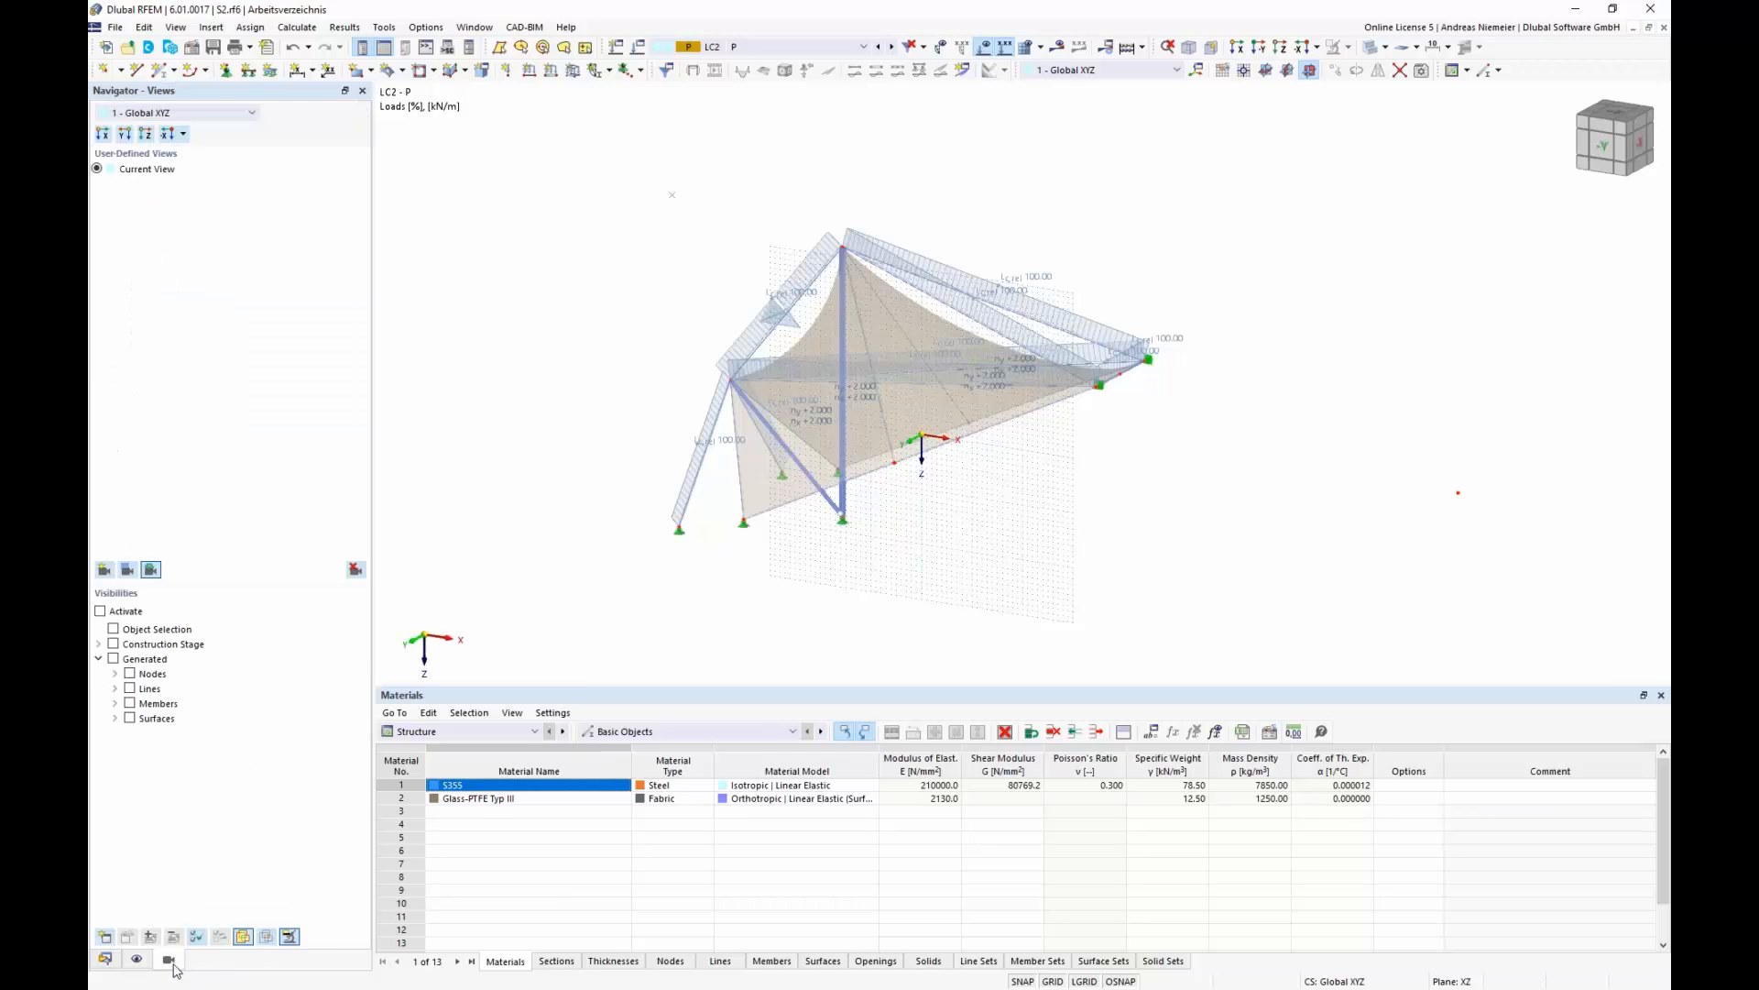
pyautogui.click(114, 704)
pyautogui.click(131, 733)
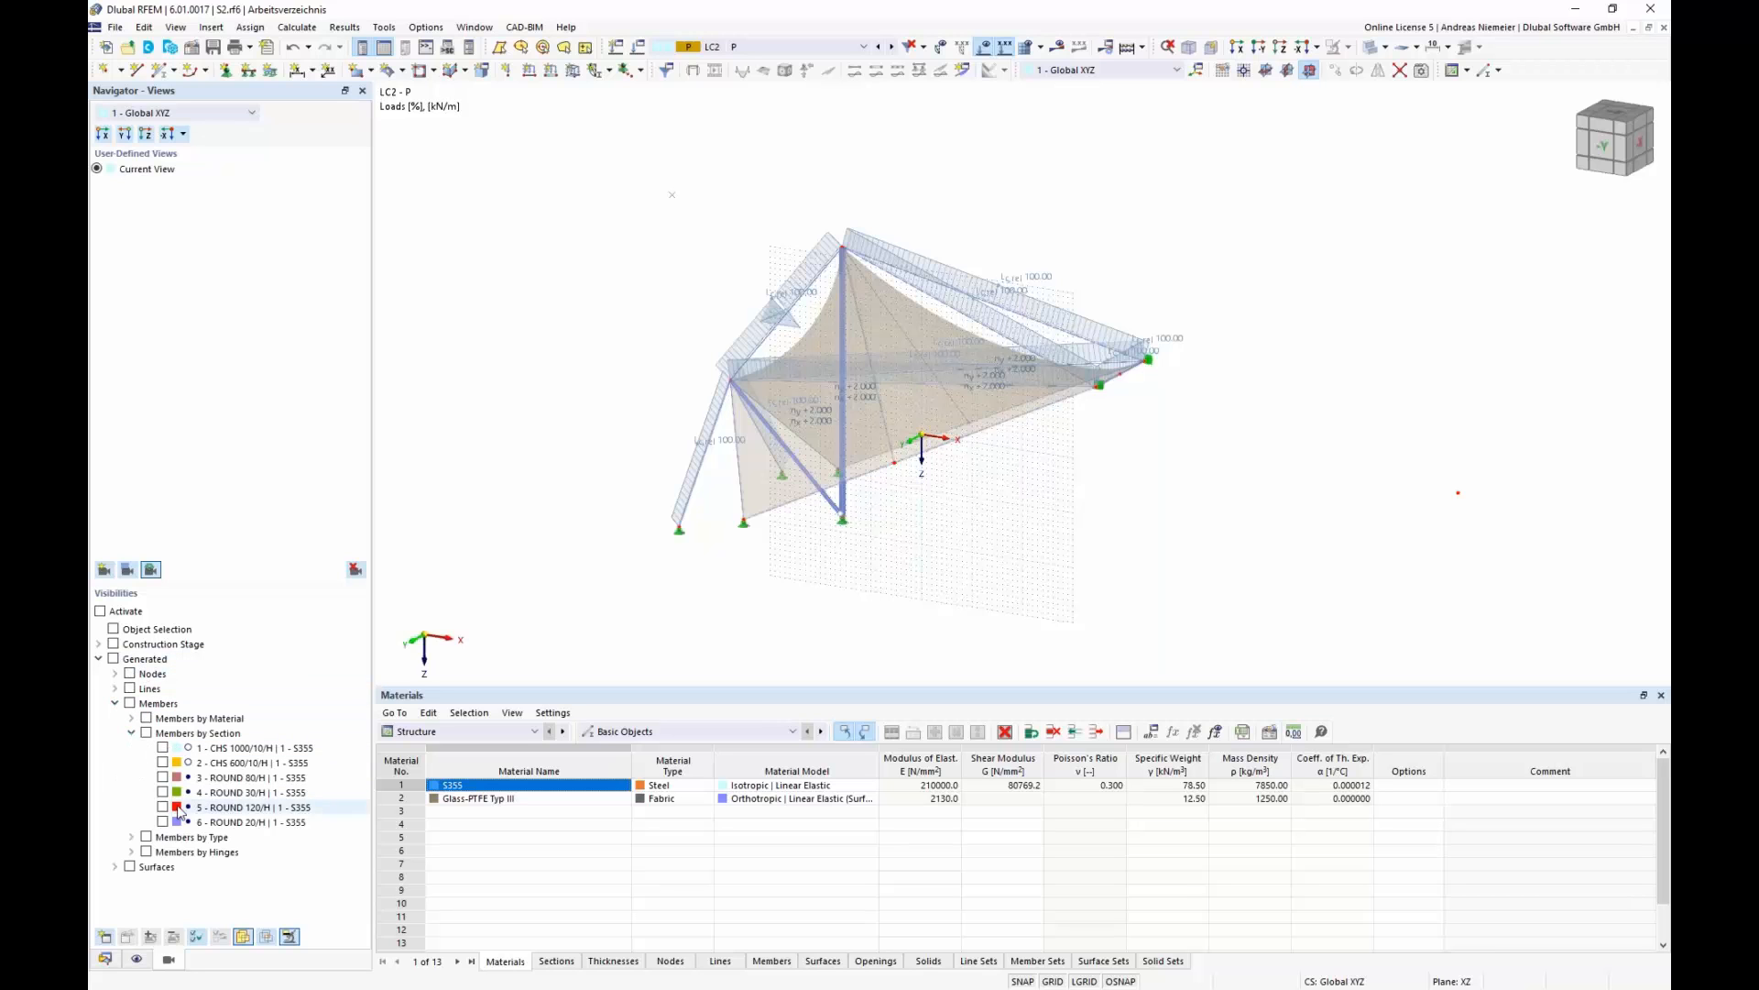
pyautogui.click(162, 822)
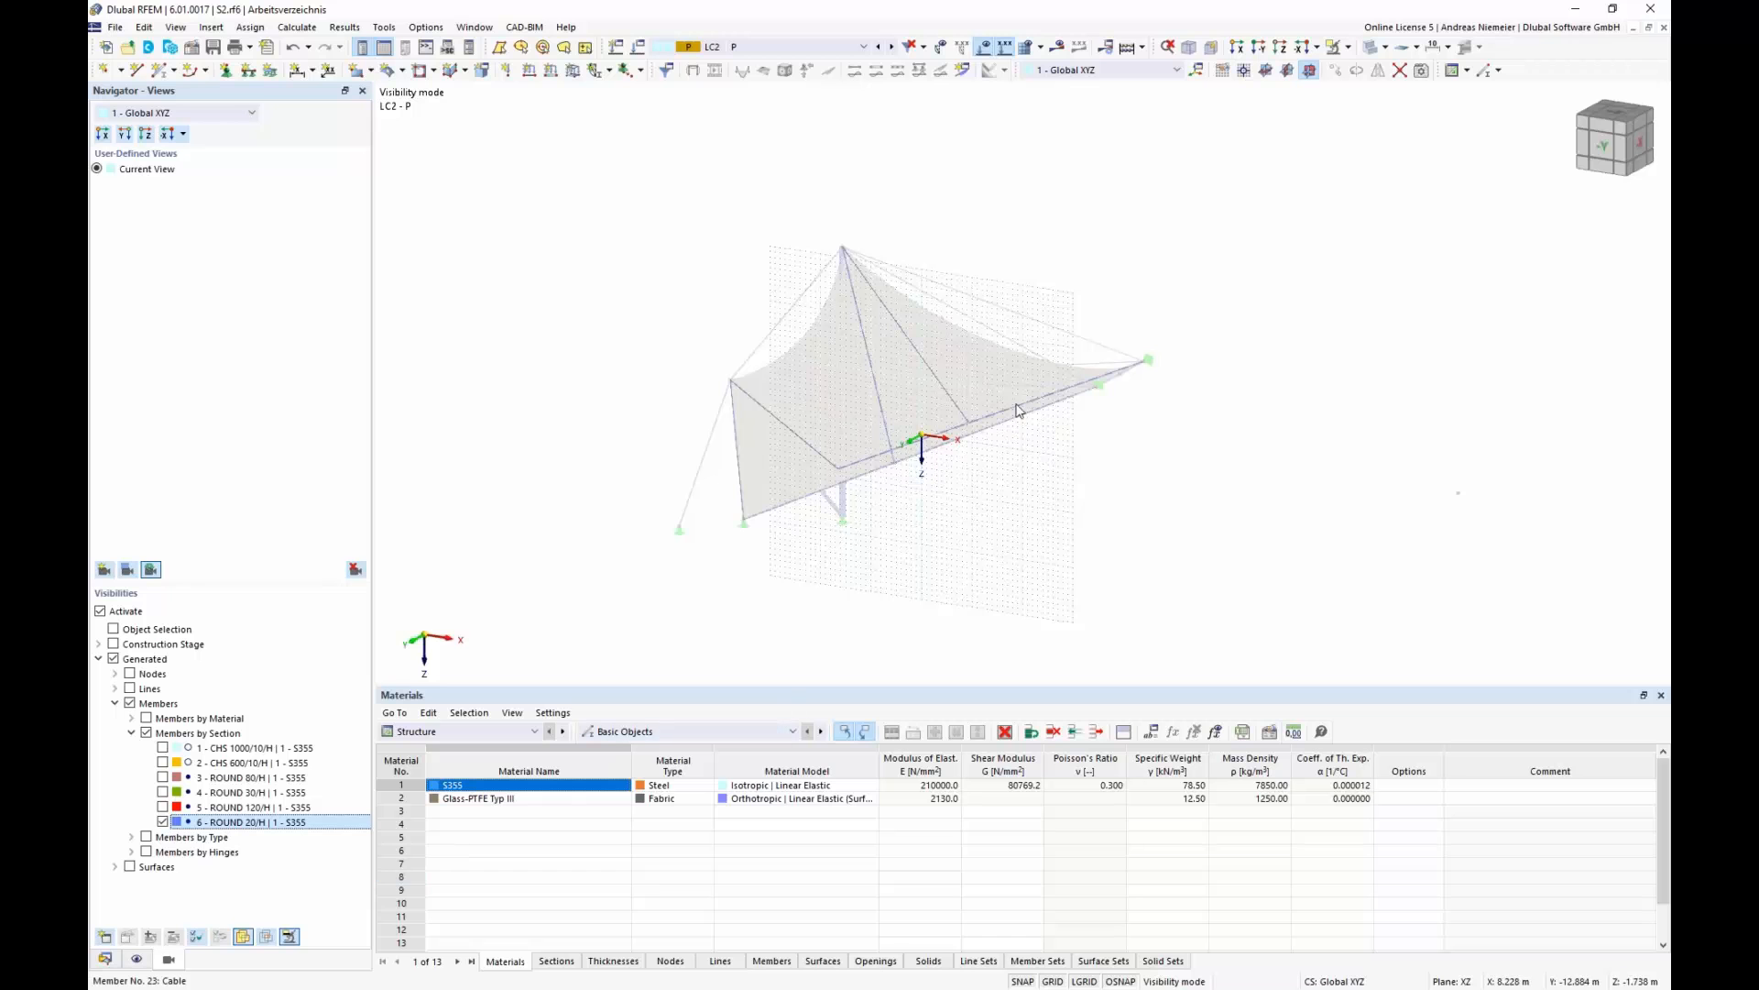
# - Start a new member load in load case P with load type Form-Finding and definition type Force
pyautogui.moveTo(1046, 520); pyautogui.dragTo(1034, 527, button='middle')
pyautogui.scroll(-2, 1033, 527)
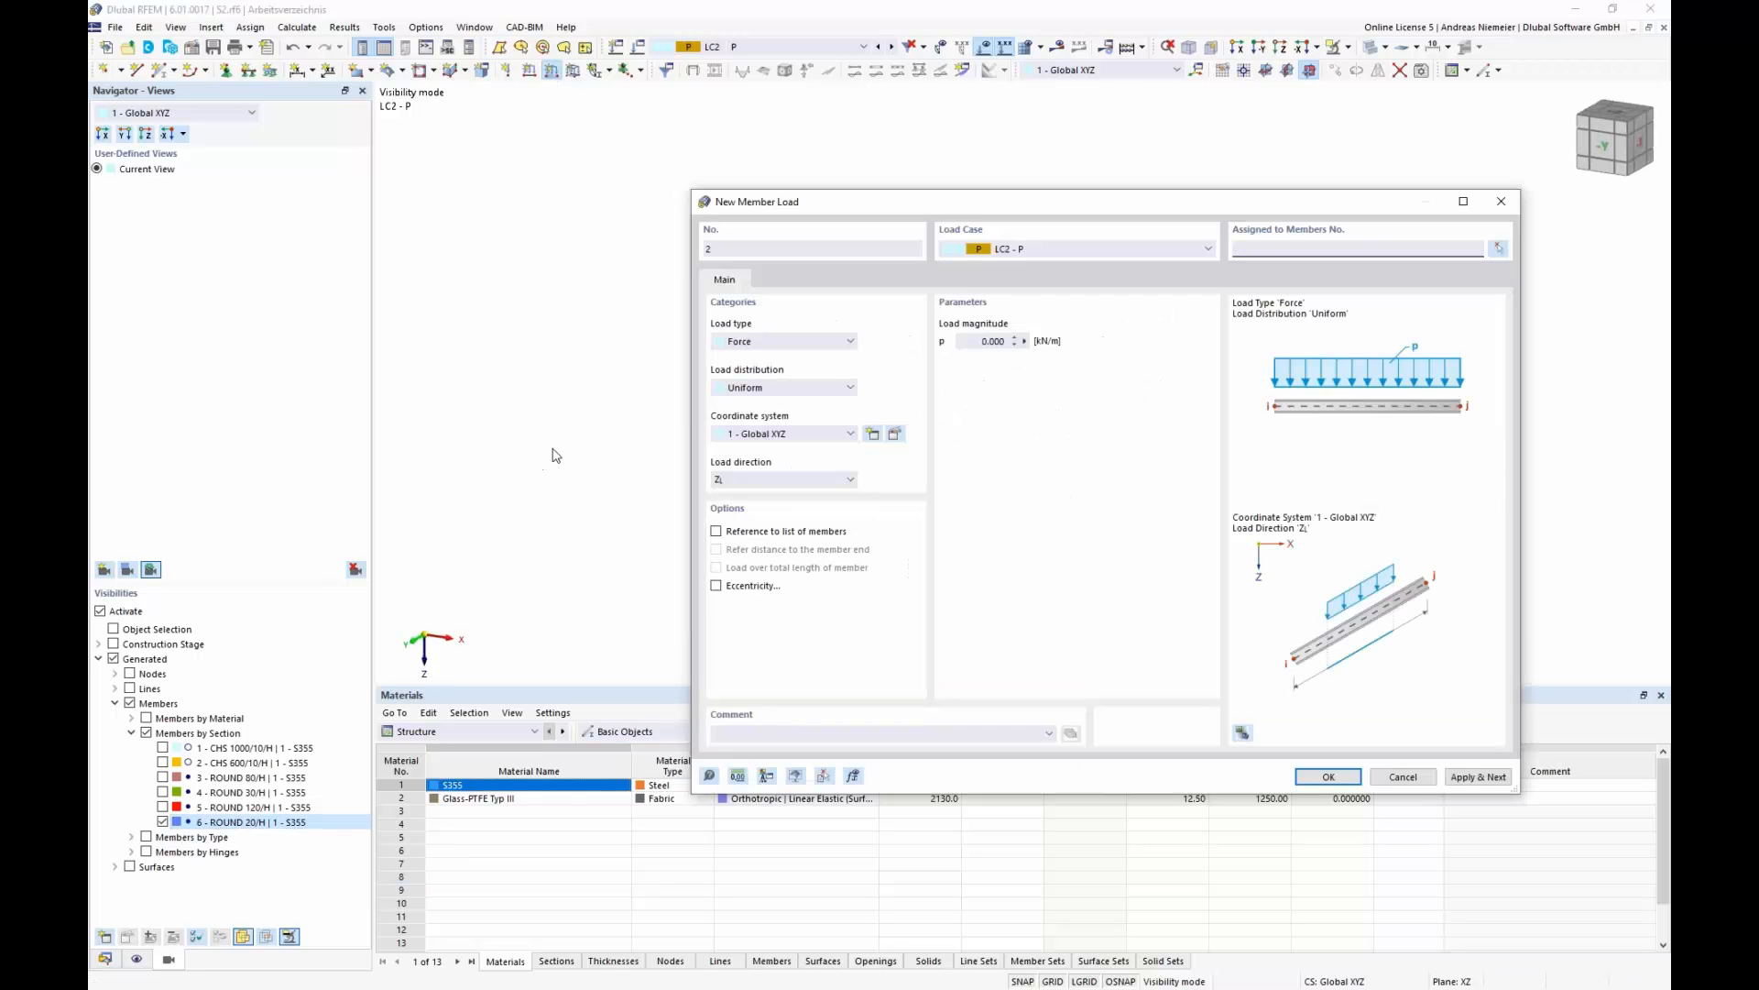
pyautogui.click(784, 341)
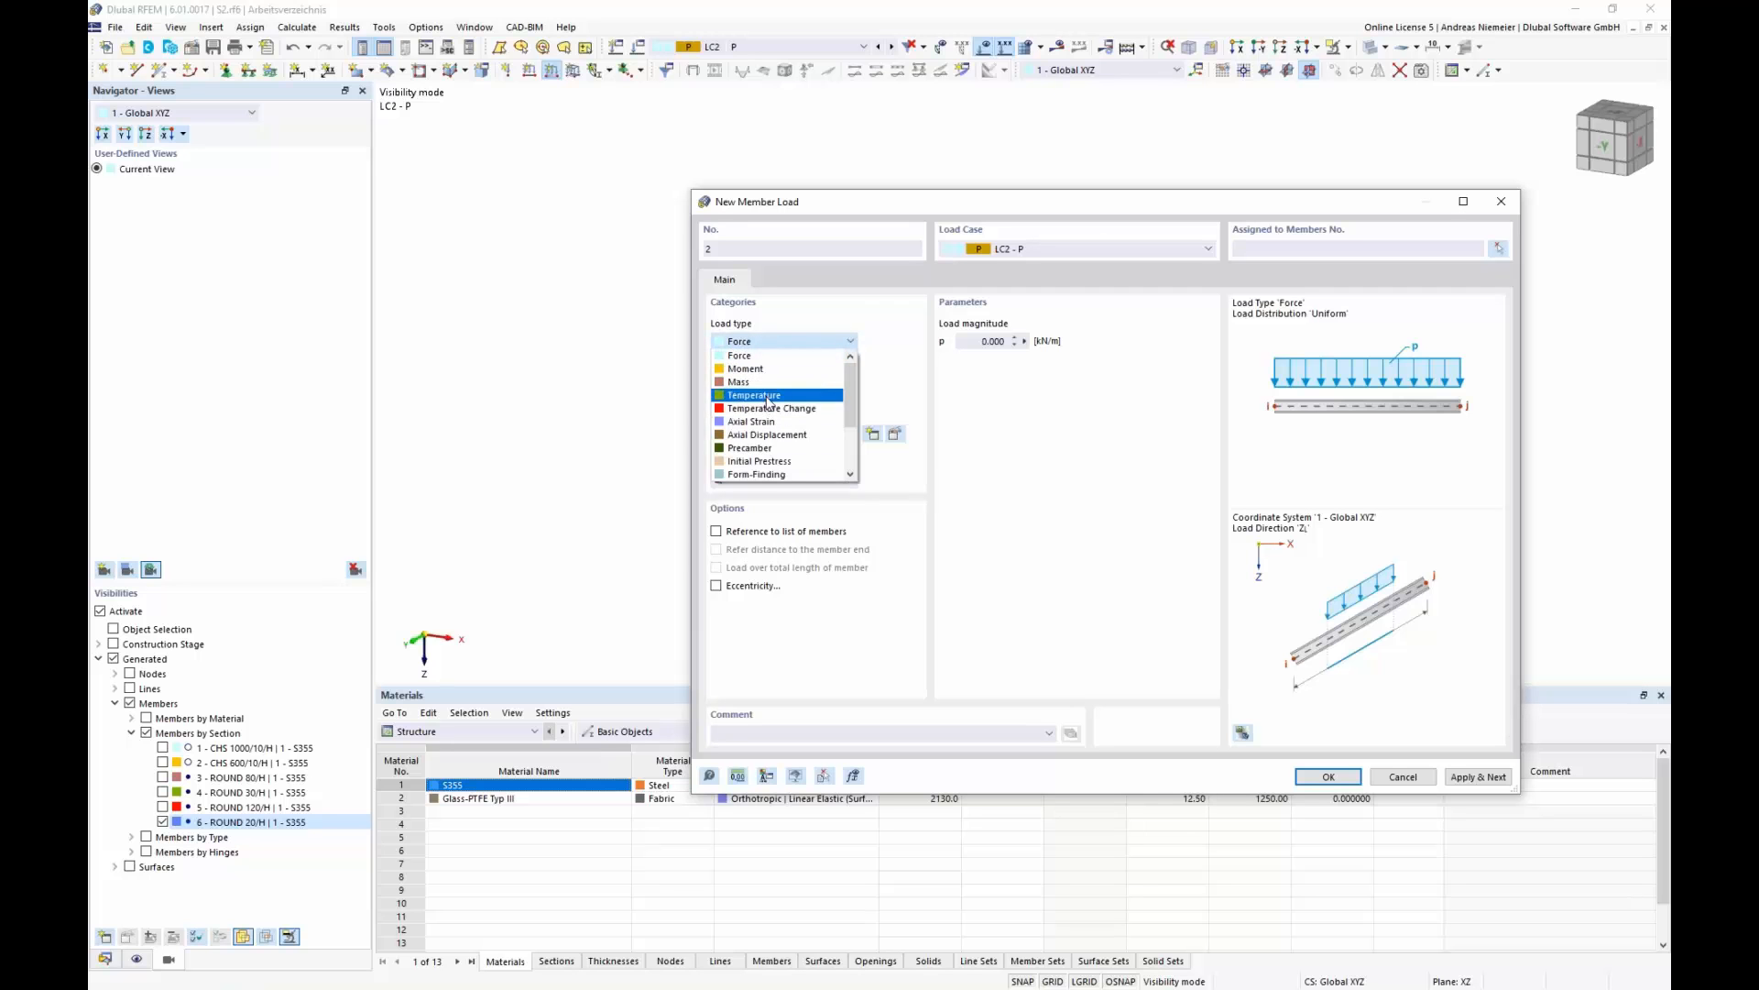
pyautogui.click(756, 474)
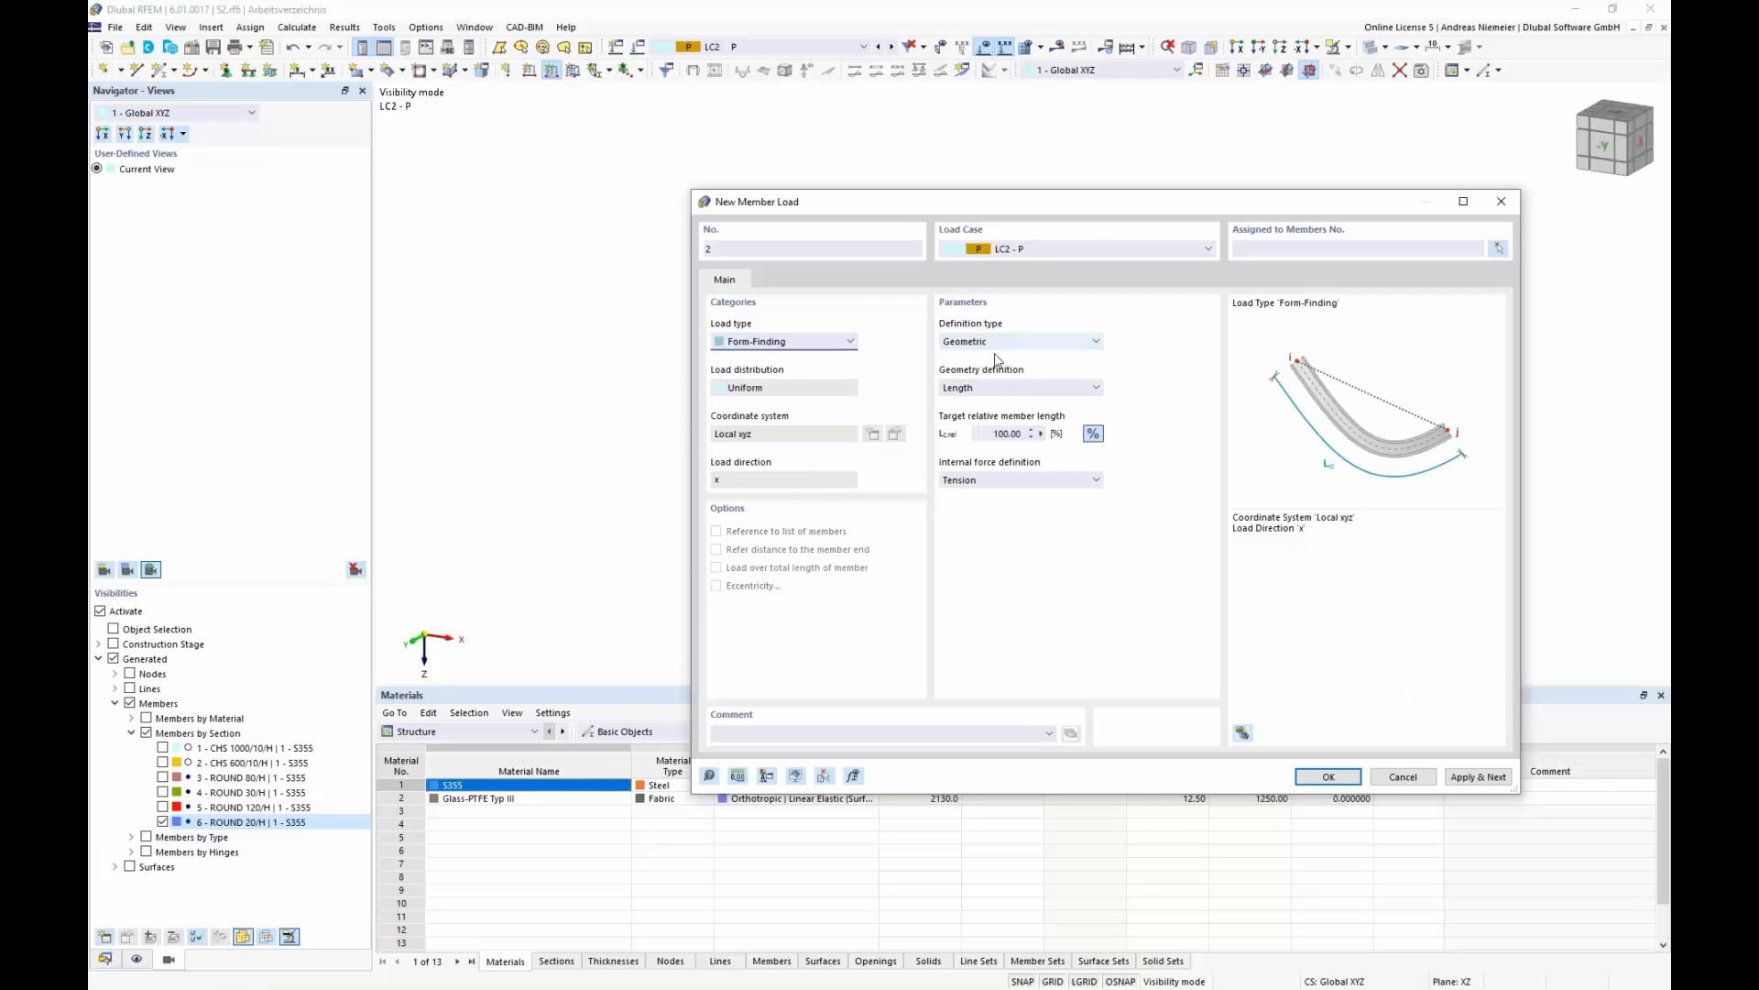
pyautogui.click(987, 339)
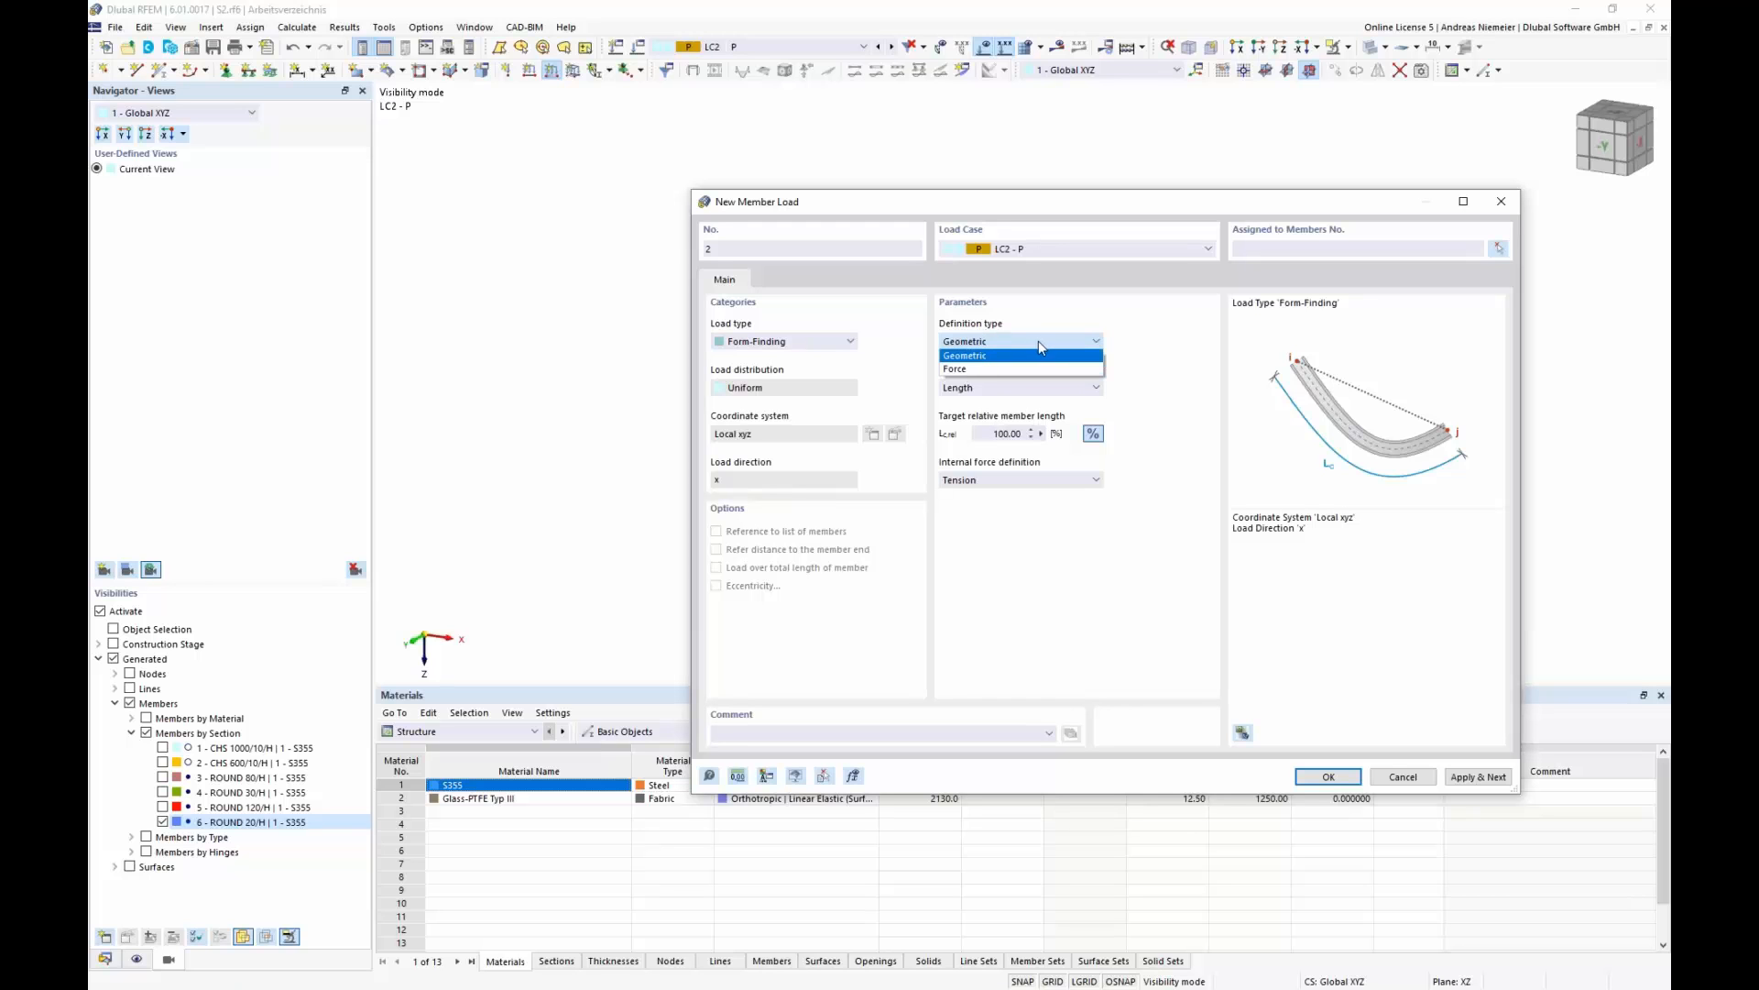
pyautogui.click(1008, 368)
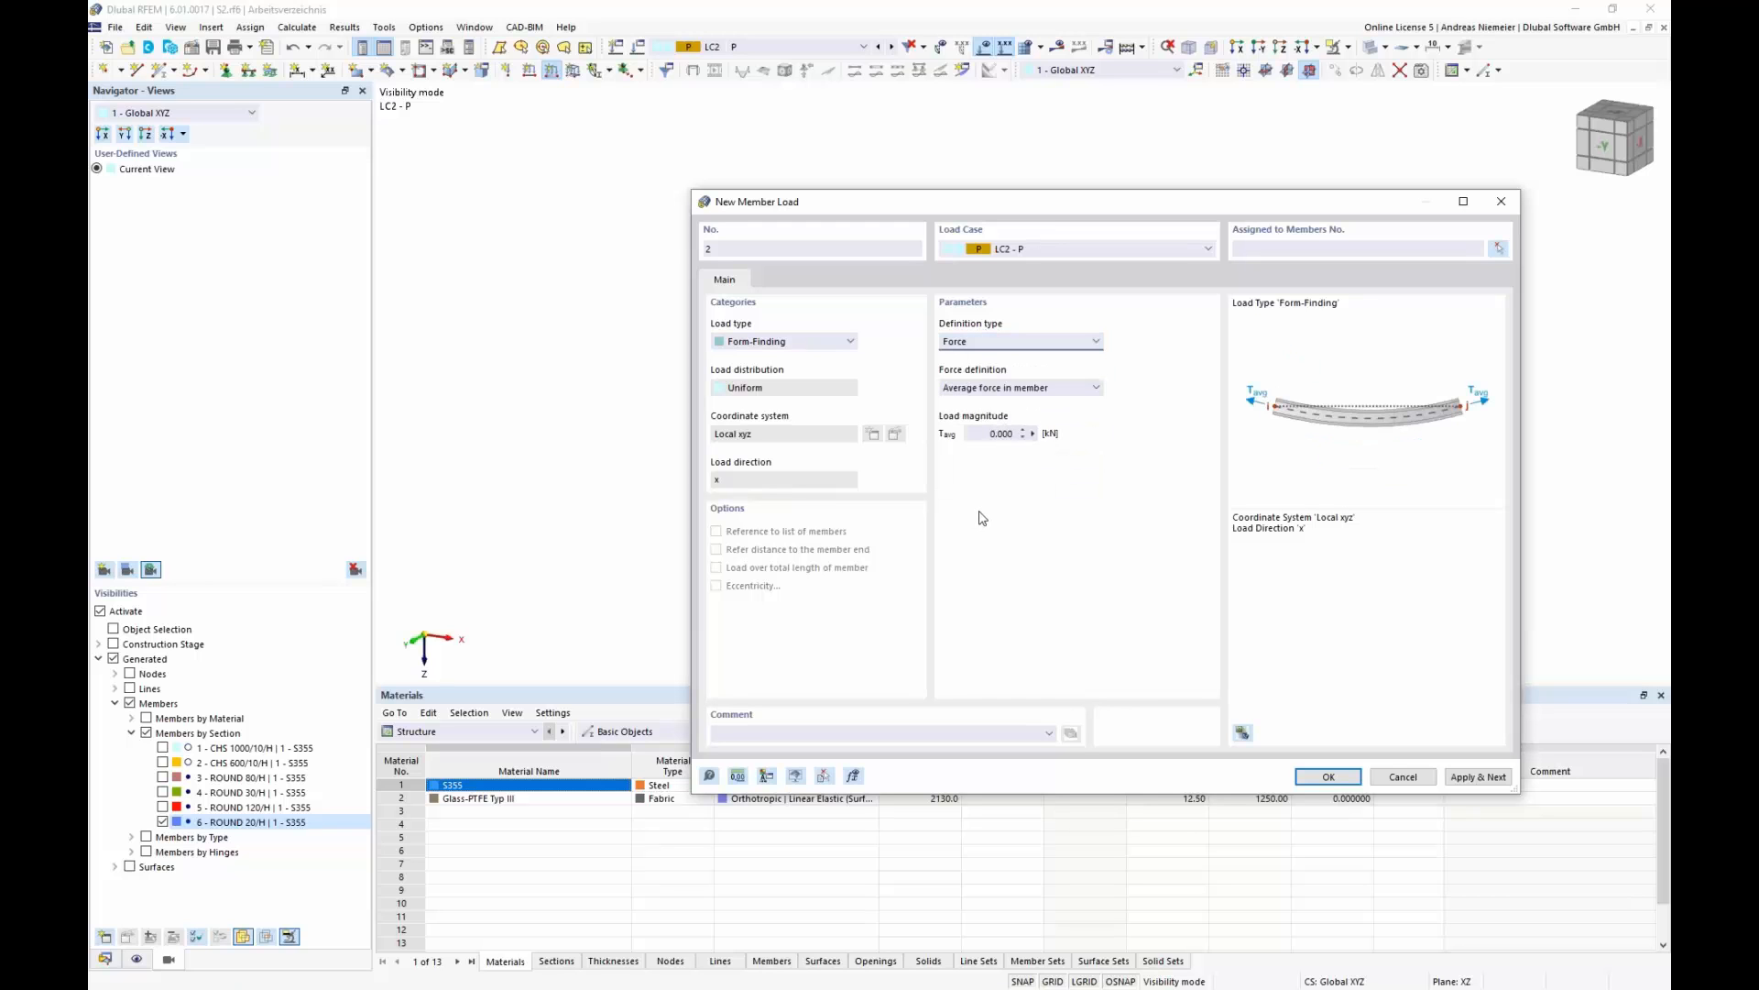
# - Look through the available force definitions, from minimum force in member to force density, and compare their diagrams
pyautogui.click(1008, 392)
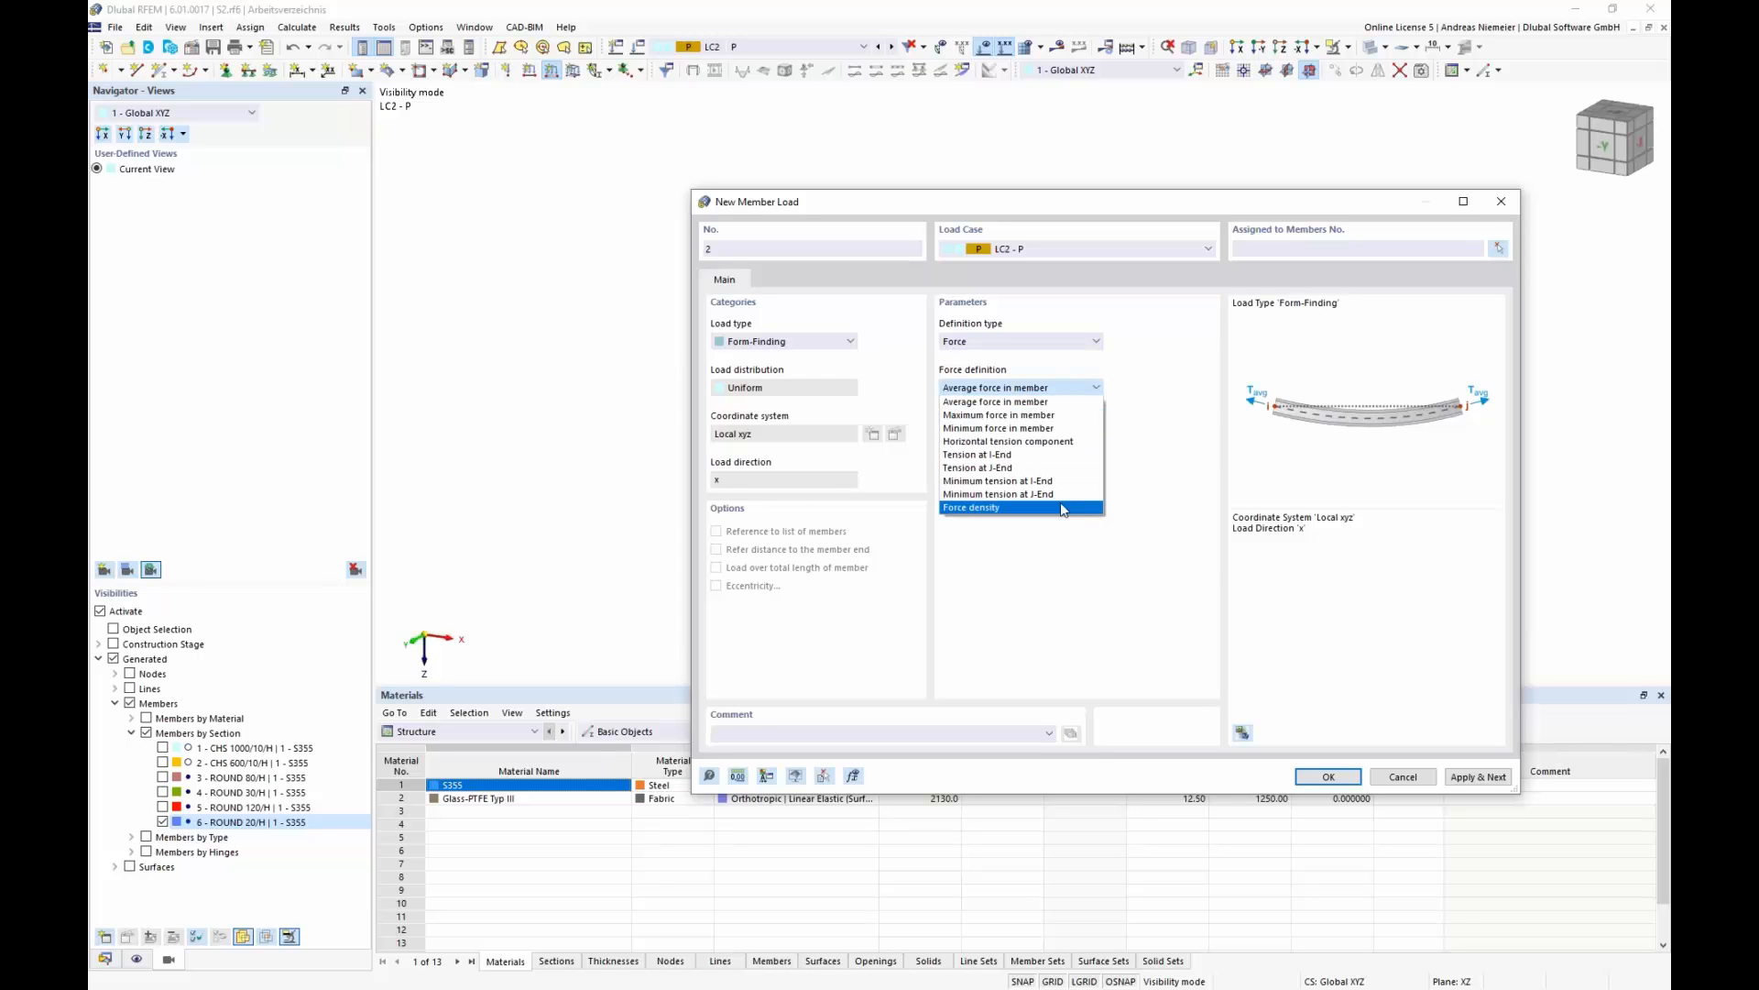
pyautogui.click(1005, 415)
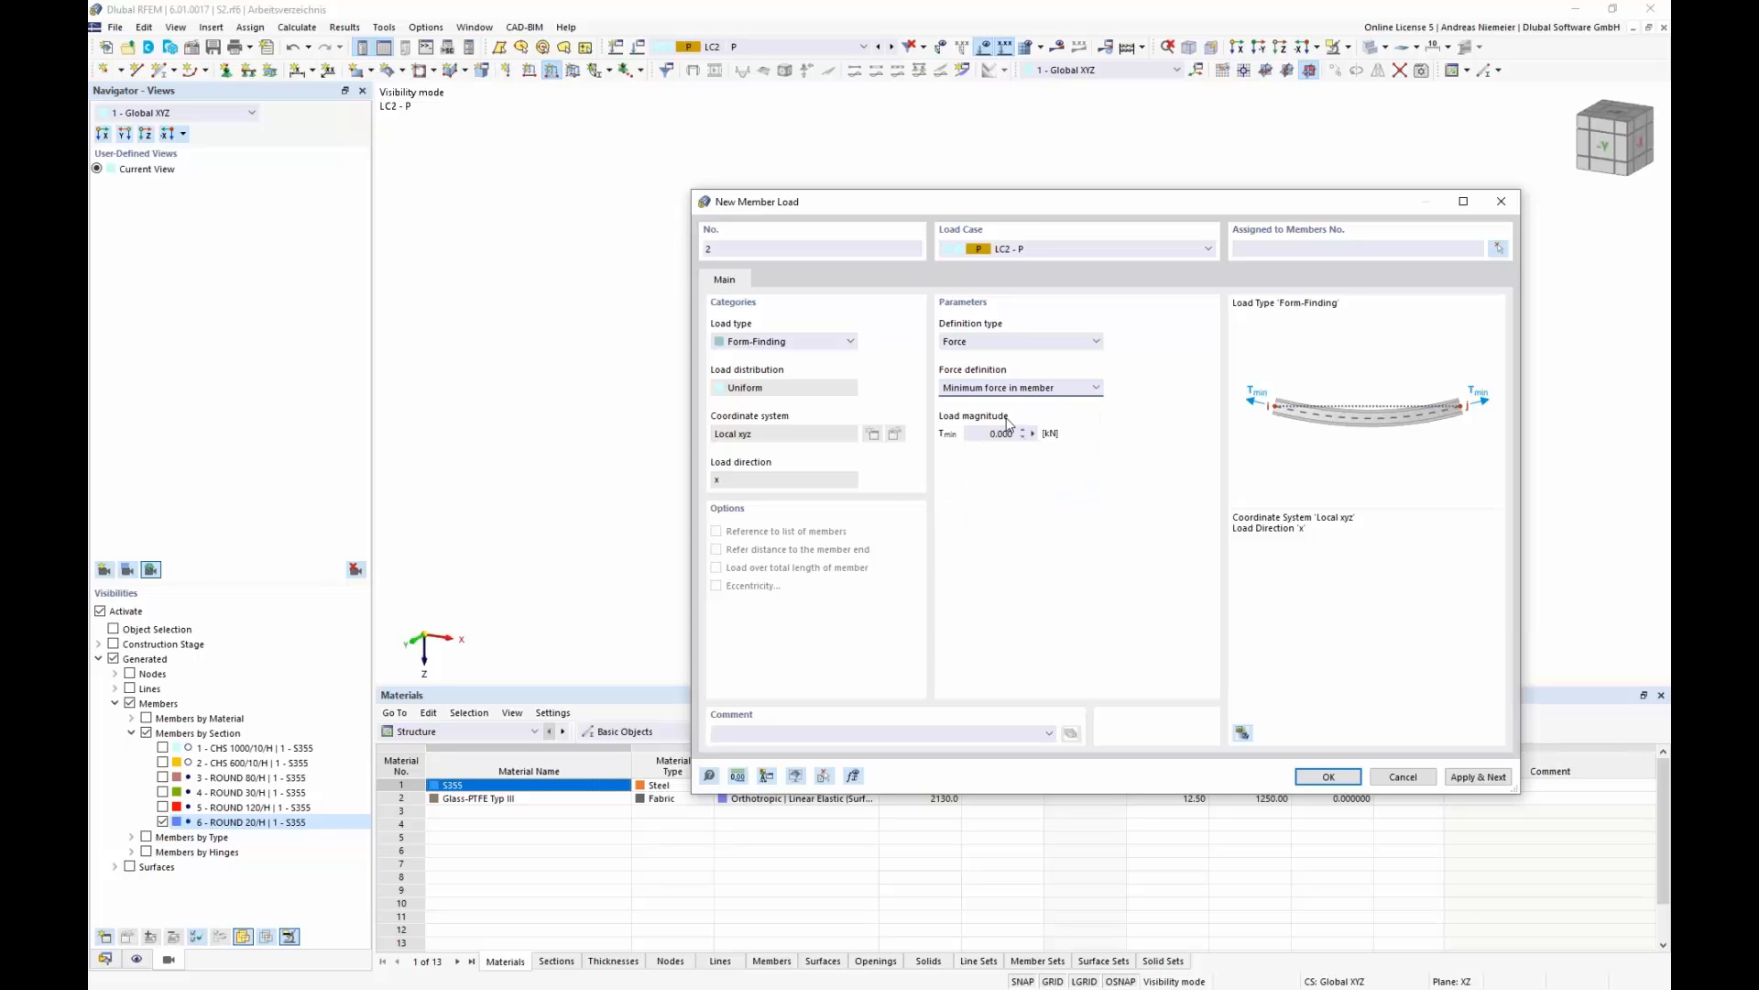
pyautogui.press('Down')
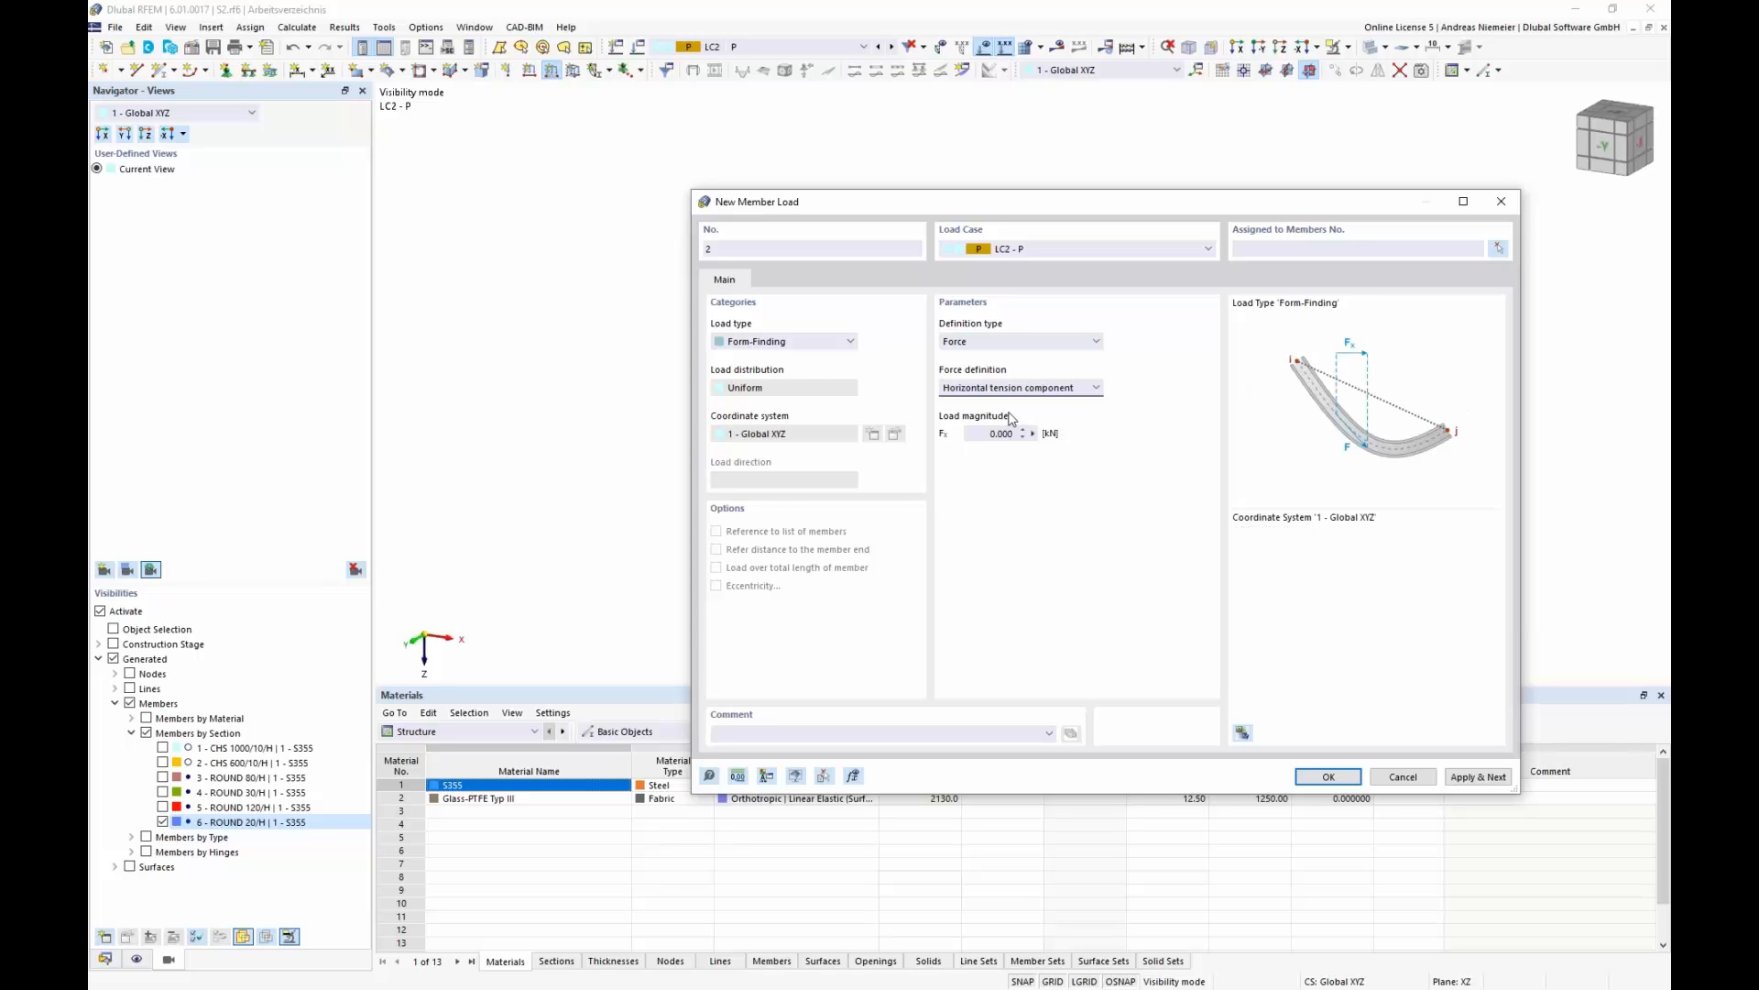
pyautogui.press('Down')
pyautogui.press('Down')
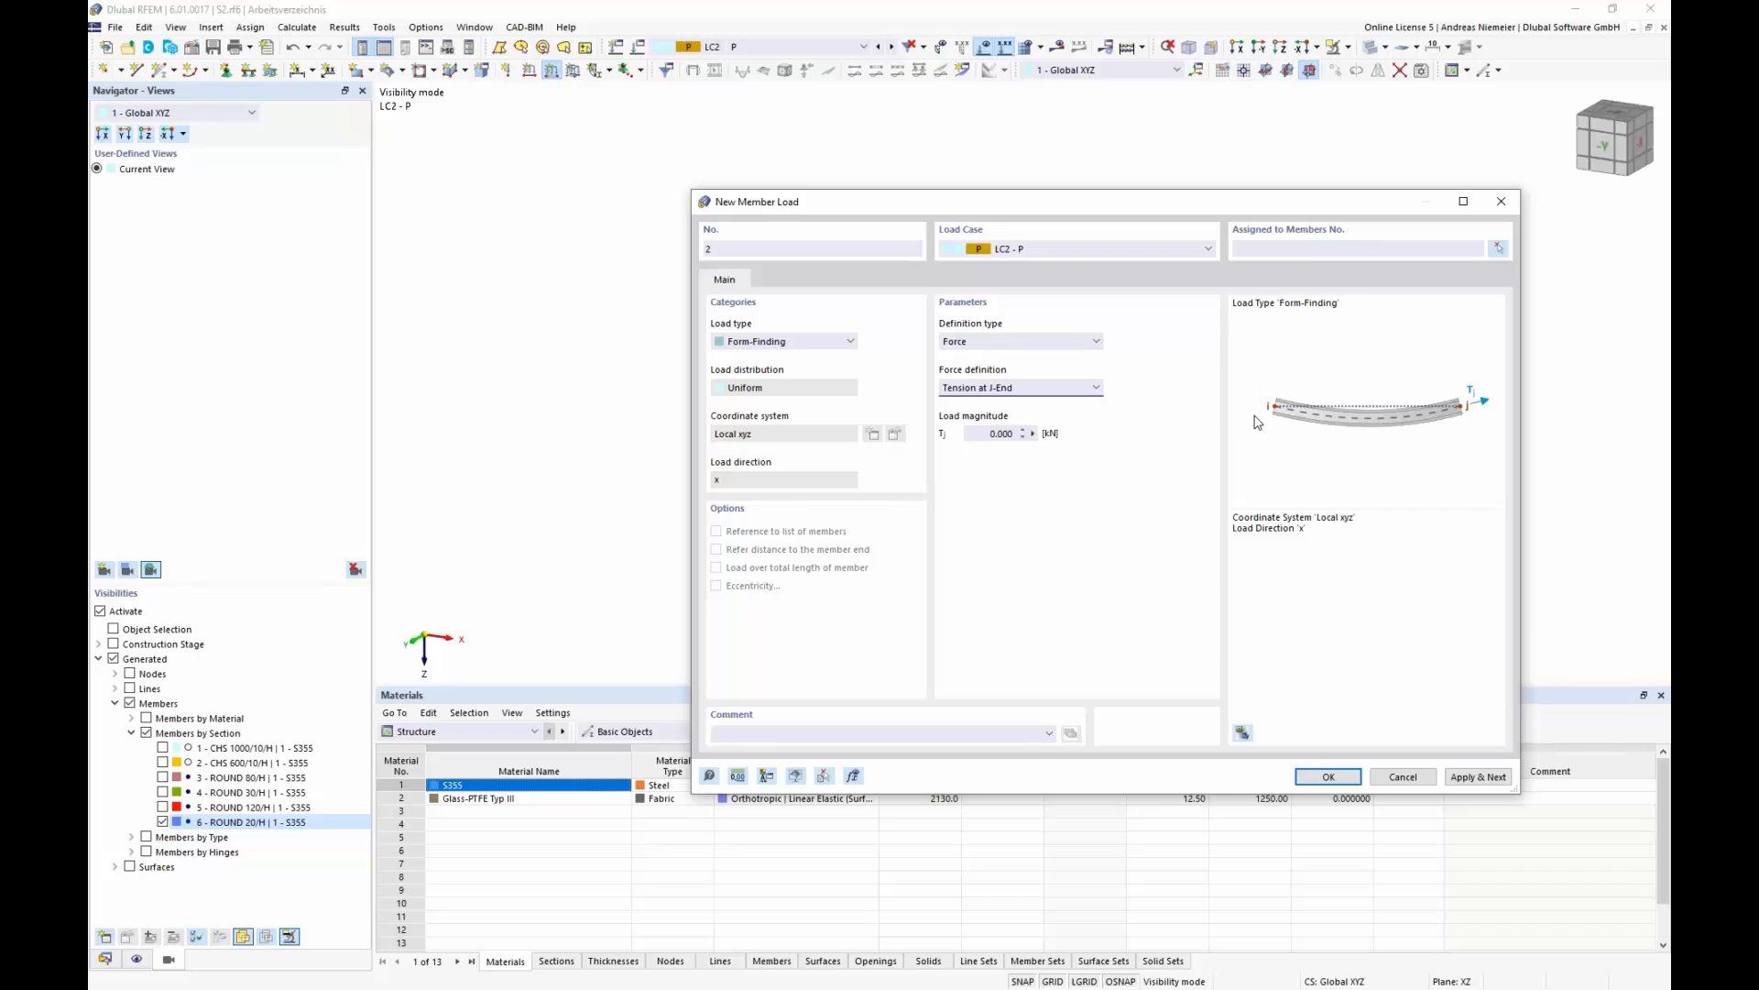
pyautogui.press('Down')
pyautogui.press('Down')
pyautogui.press('Down')
# - Set the force definition to average force in member with 50 kN and assign the load to the isolated ROUND 20/H cables
pyautogui.click(1032, 389)
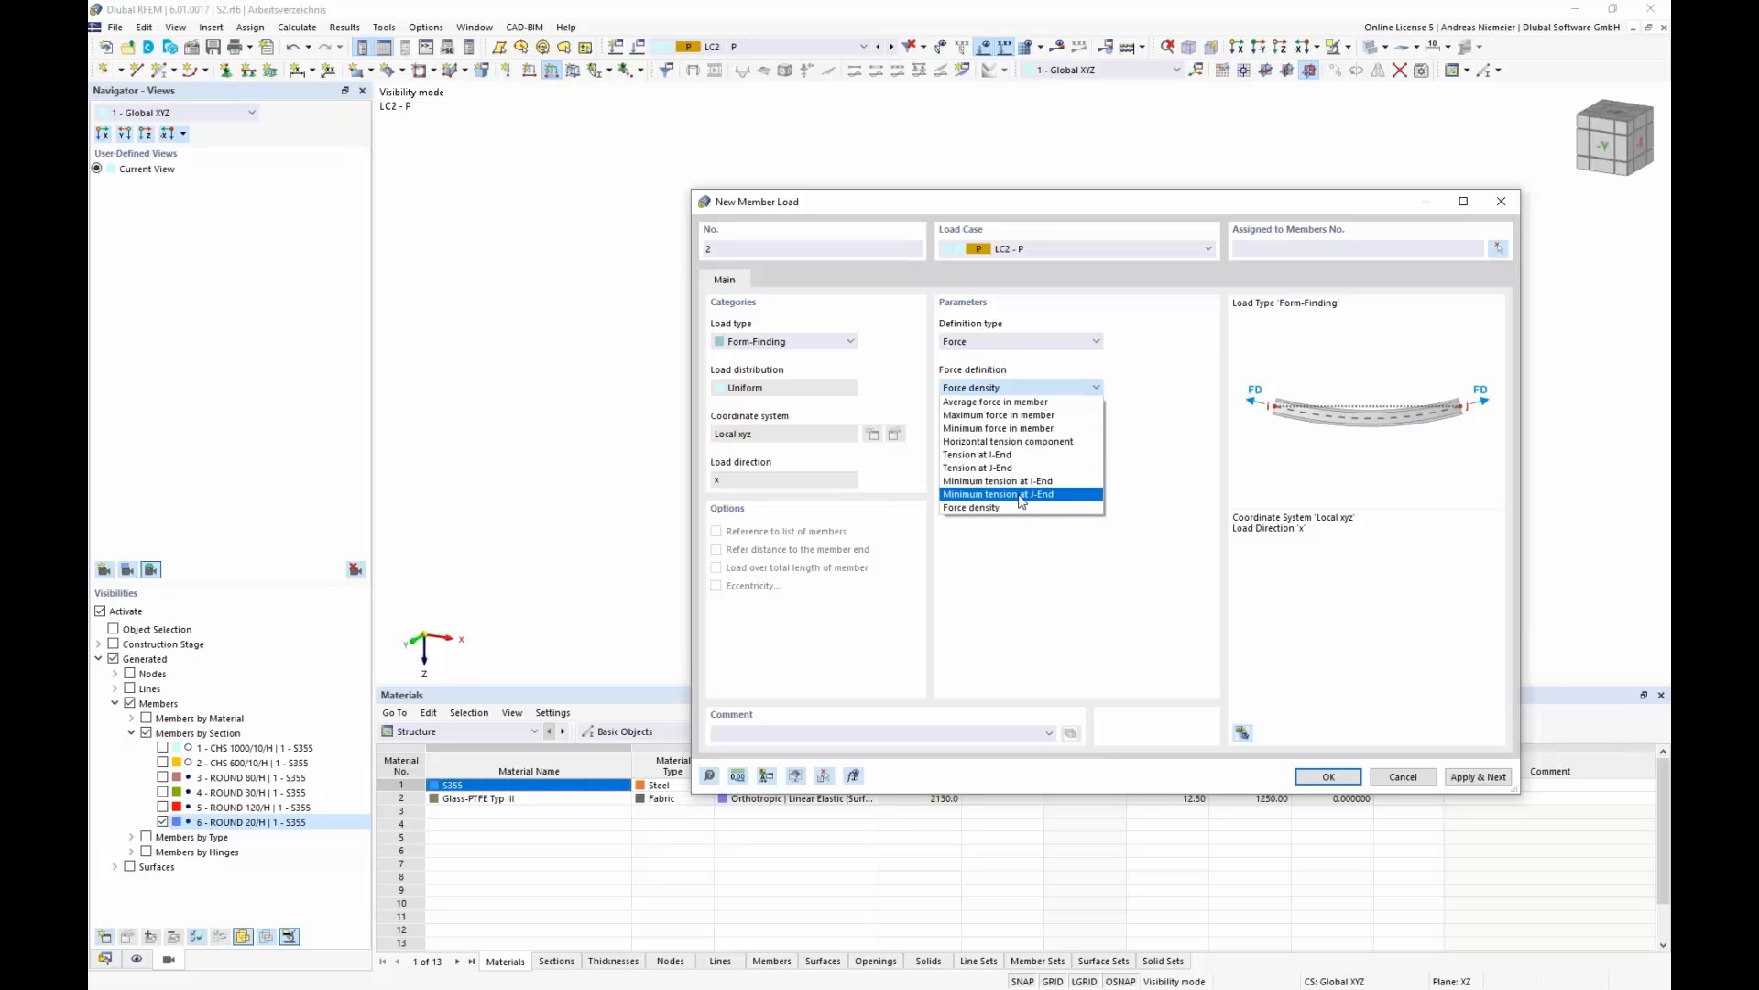
pyautogui.press('Up')
pyautogui.press('Up')
pyautogui.press('Up')
pyautogui.press('Up')
pyautogui.press('Up')
pyautogui.press('Up')
pyautogui.press('Up')
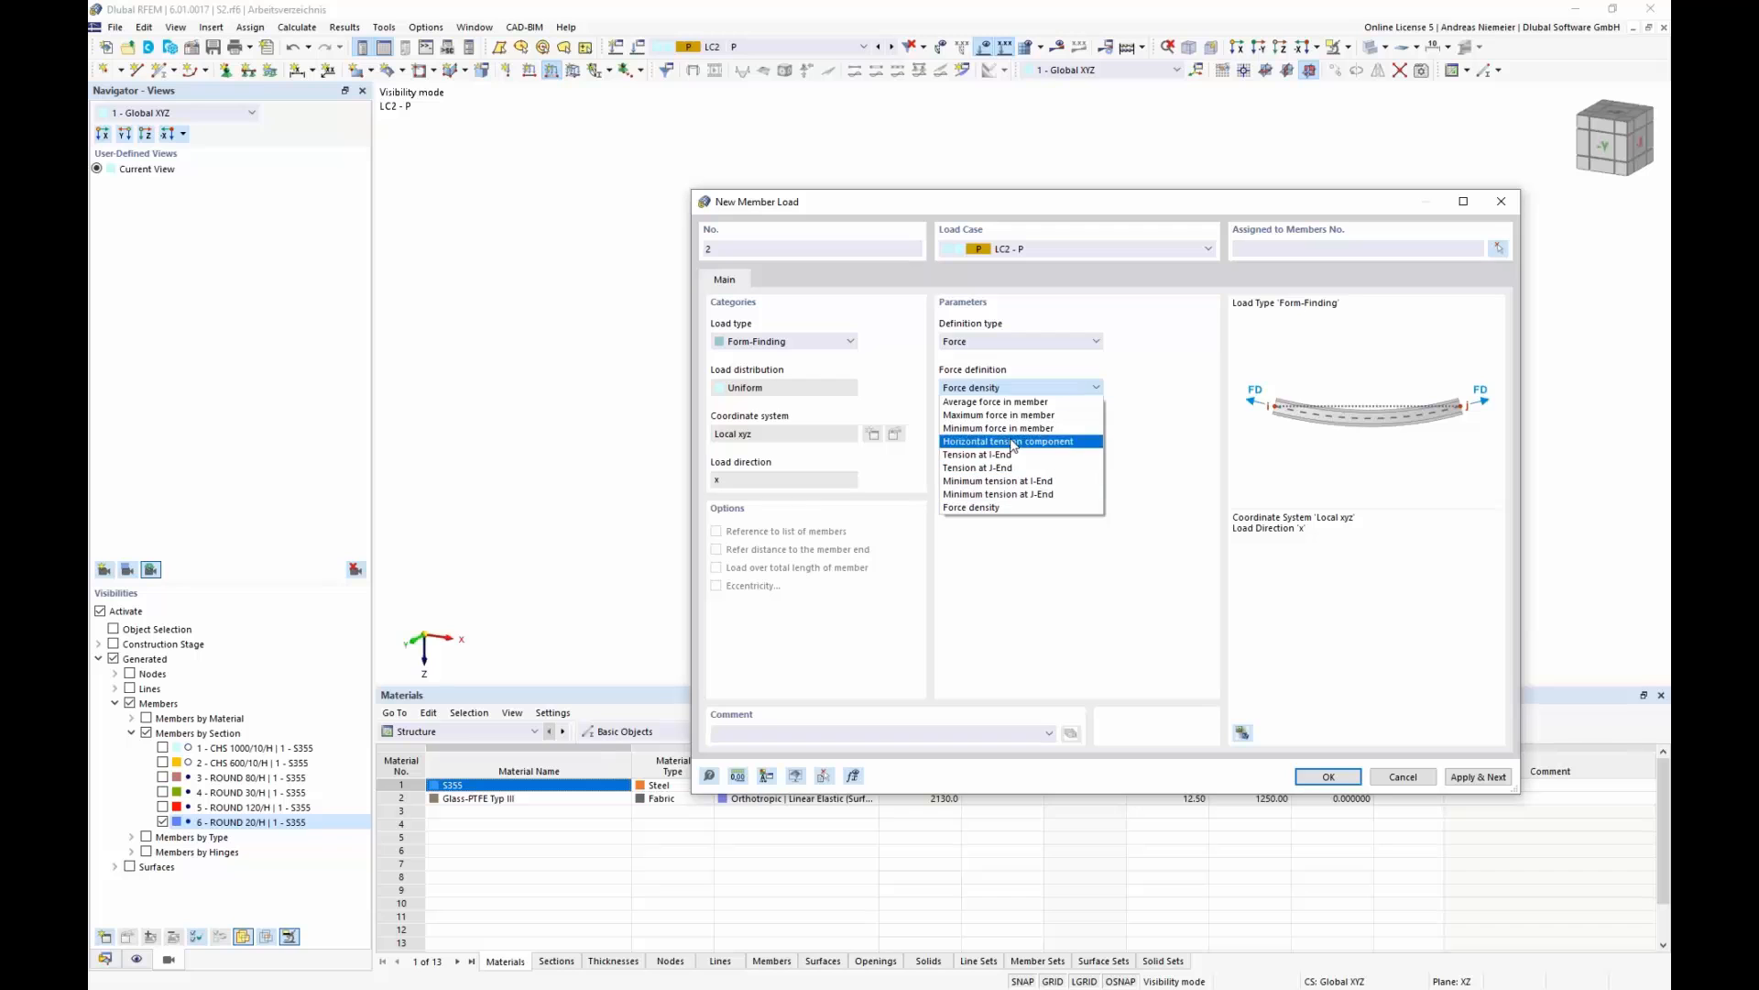
pyautogui.press('Return')
pyautogui.press('Tab')
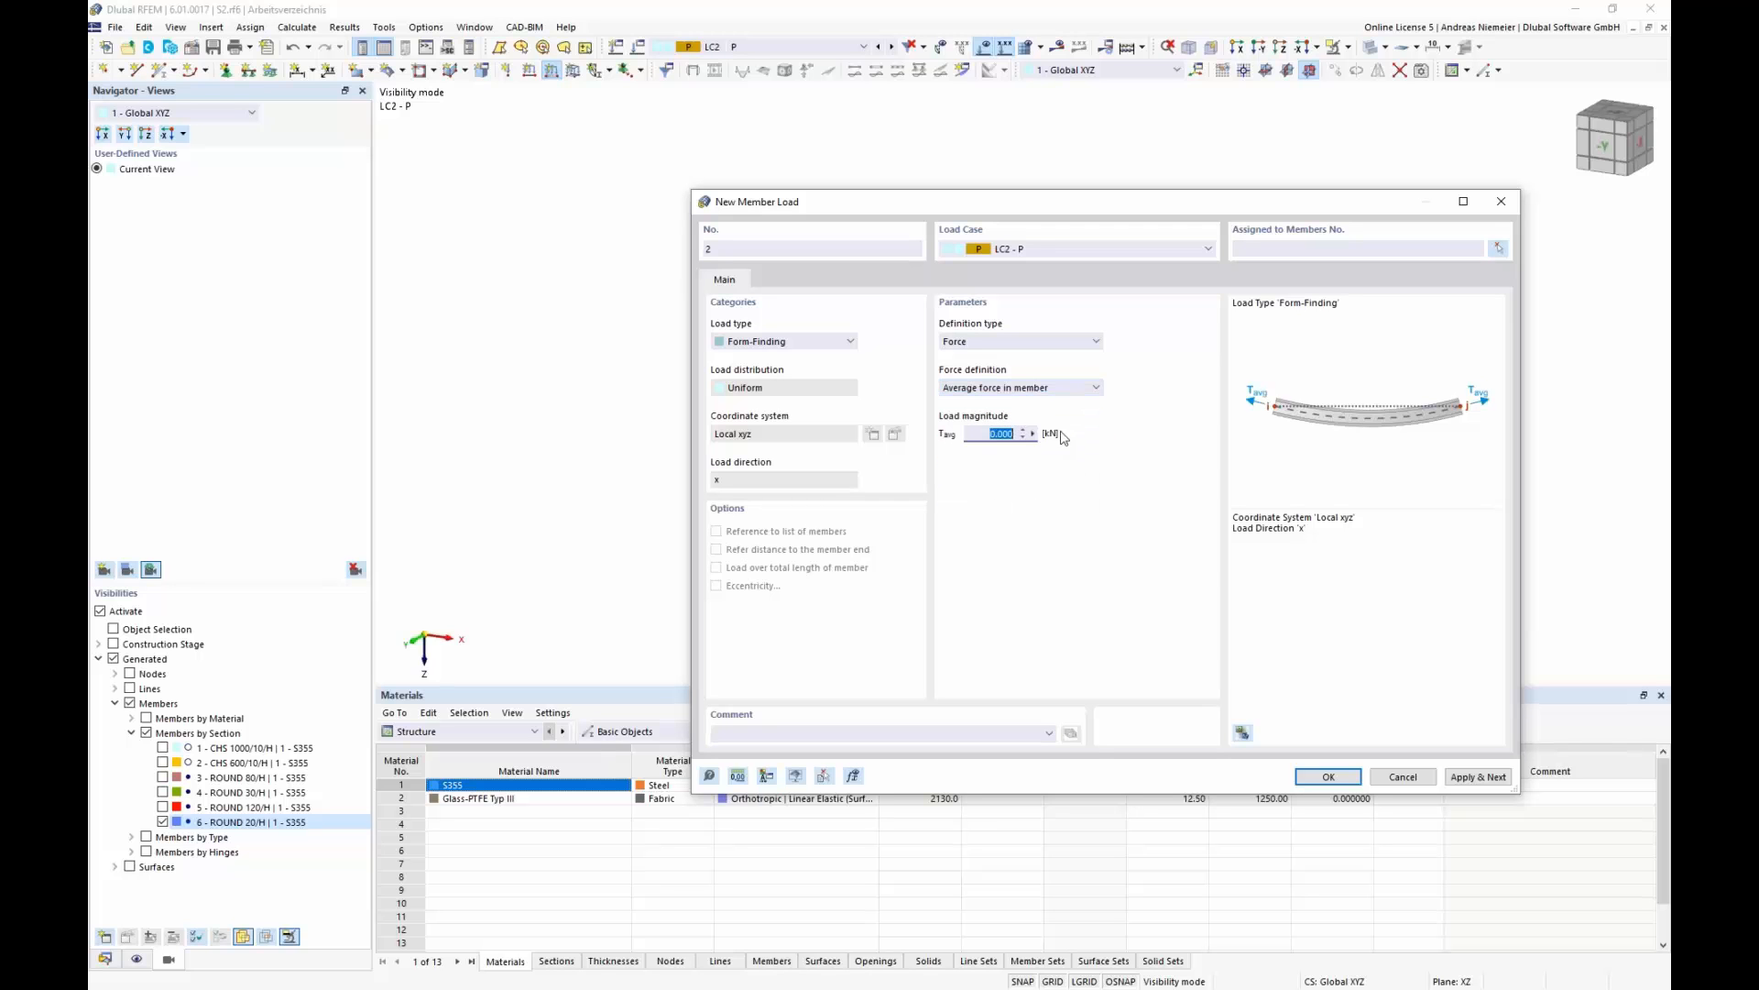
pyautogui.click(1327, 776)
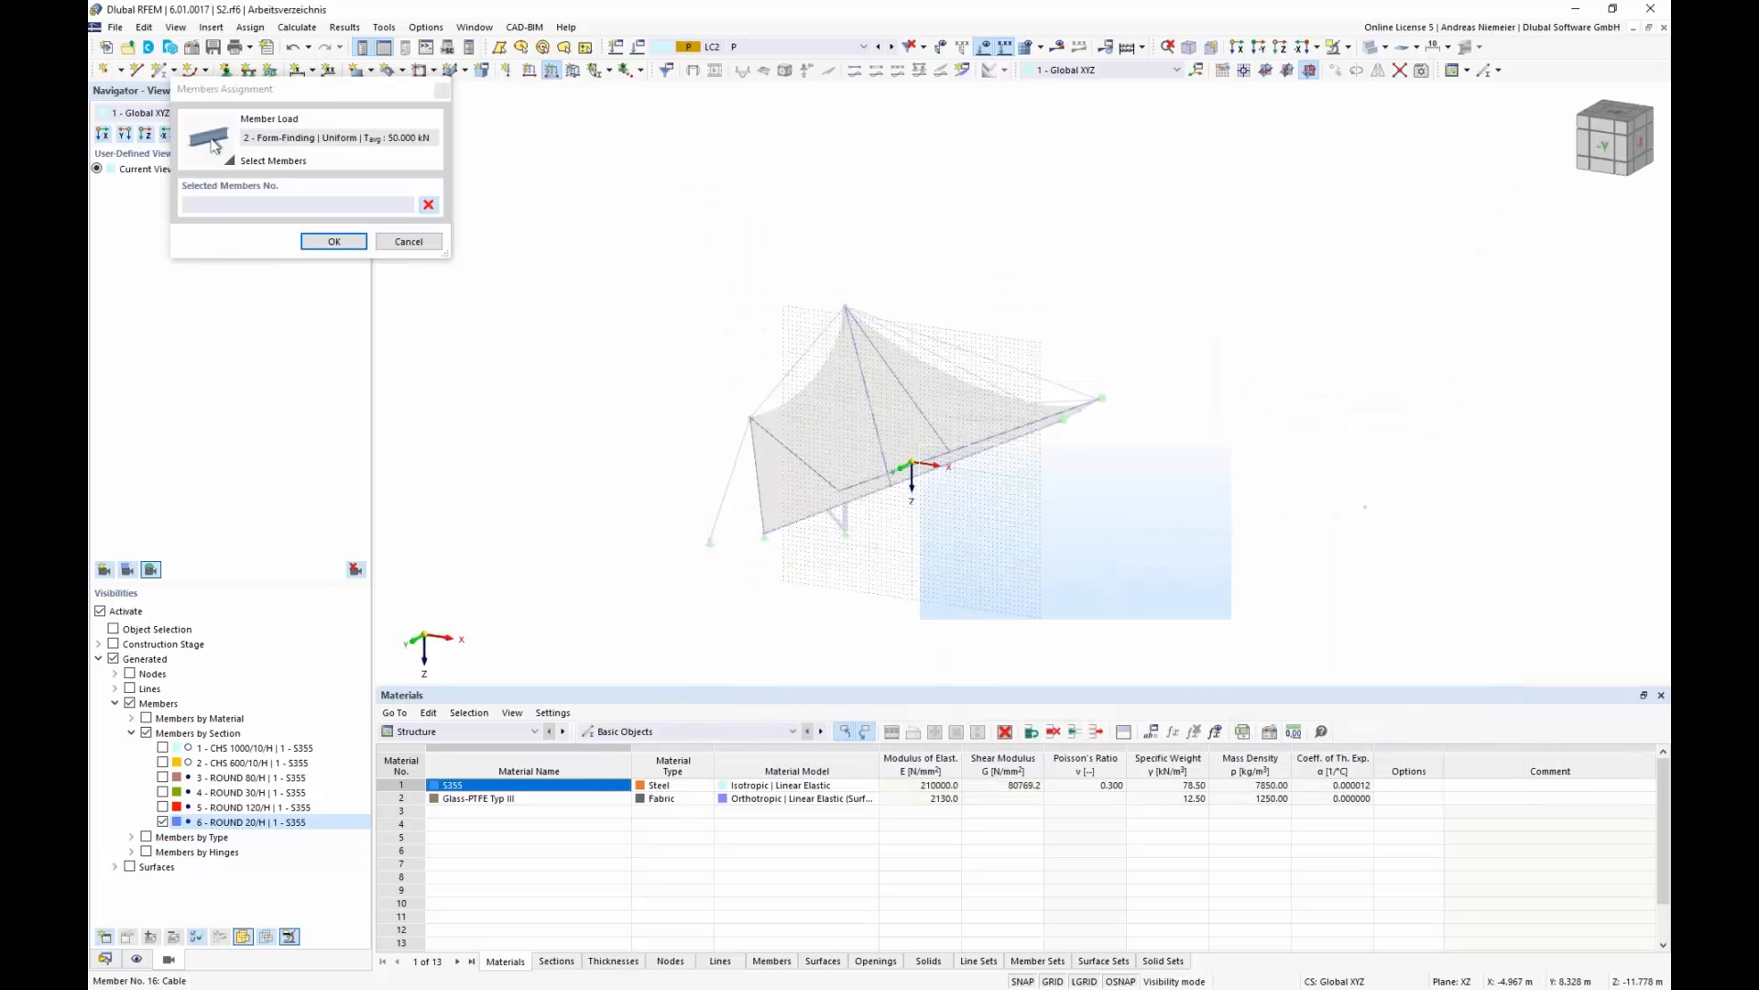
pyautogui.click(333, 241)
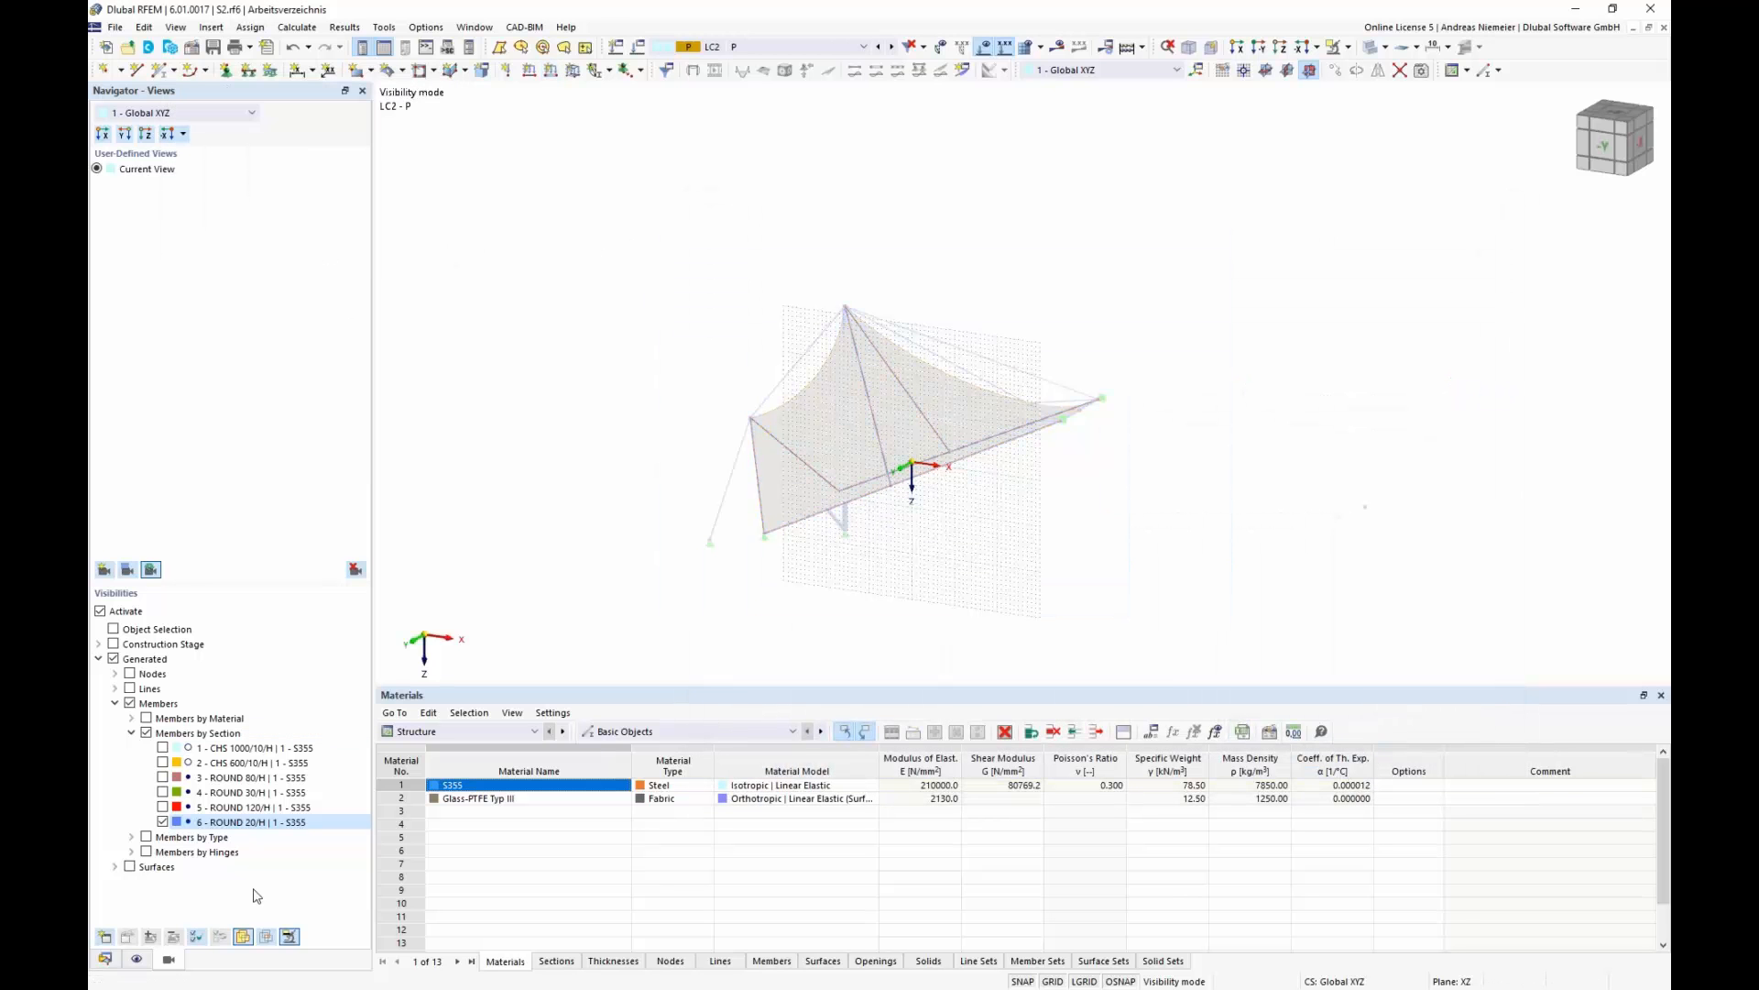
# - Leave the visibility mode to show the whole model again, and hide the load display
pyautogui.click(290, 937)
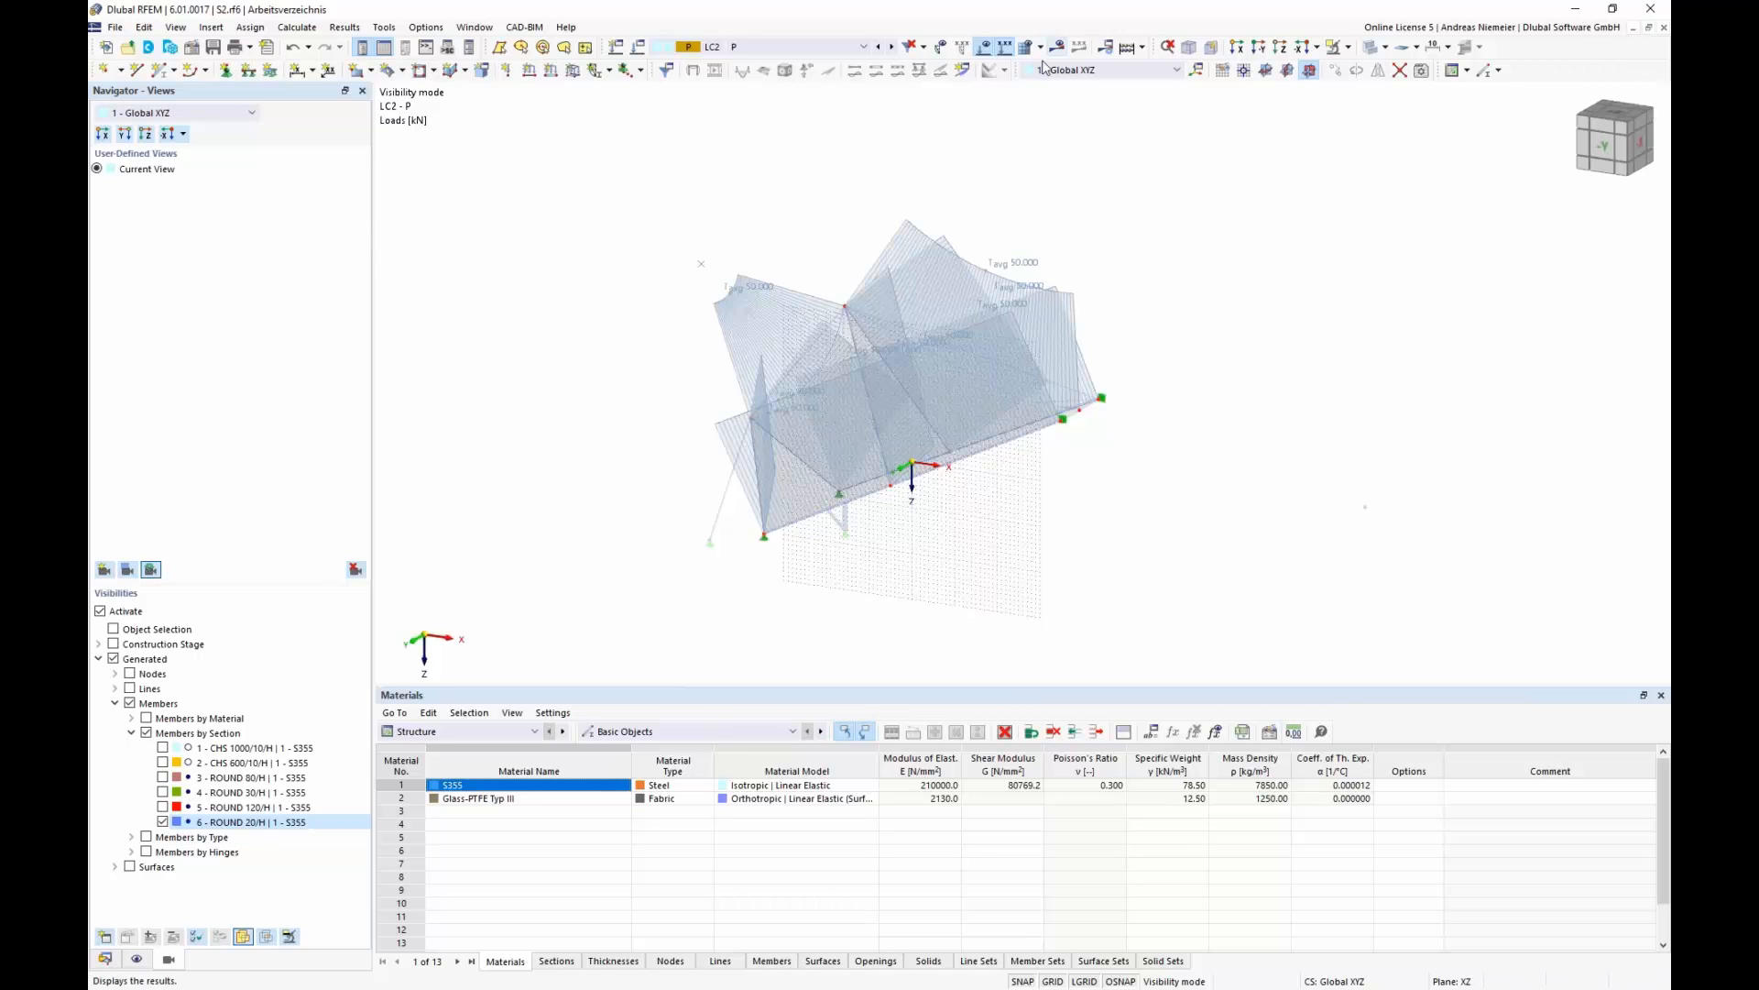
pyautogui.click(1348, 48)
pyautogui.click(1365, 160)
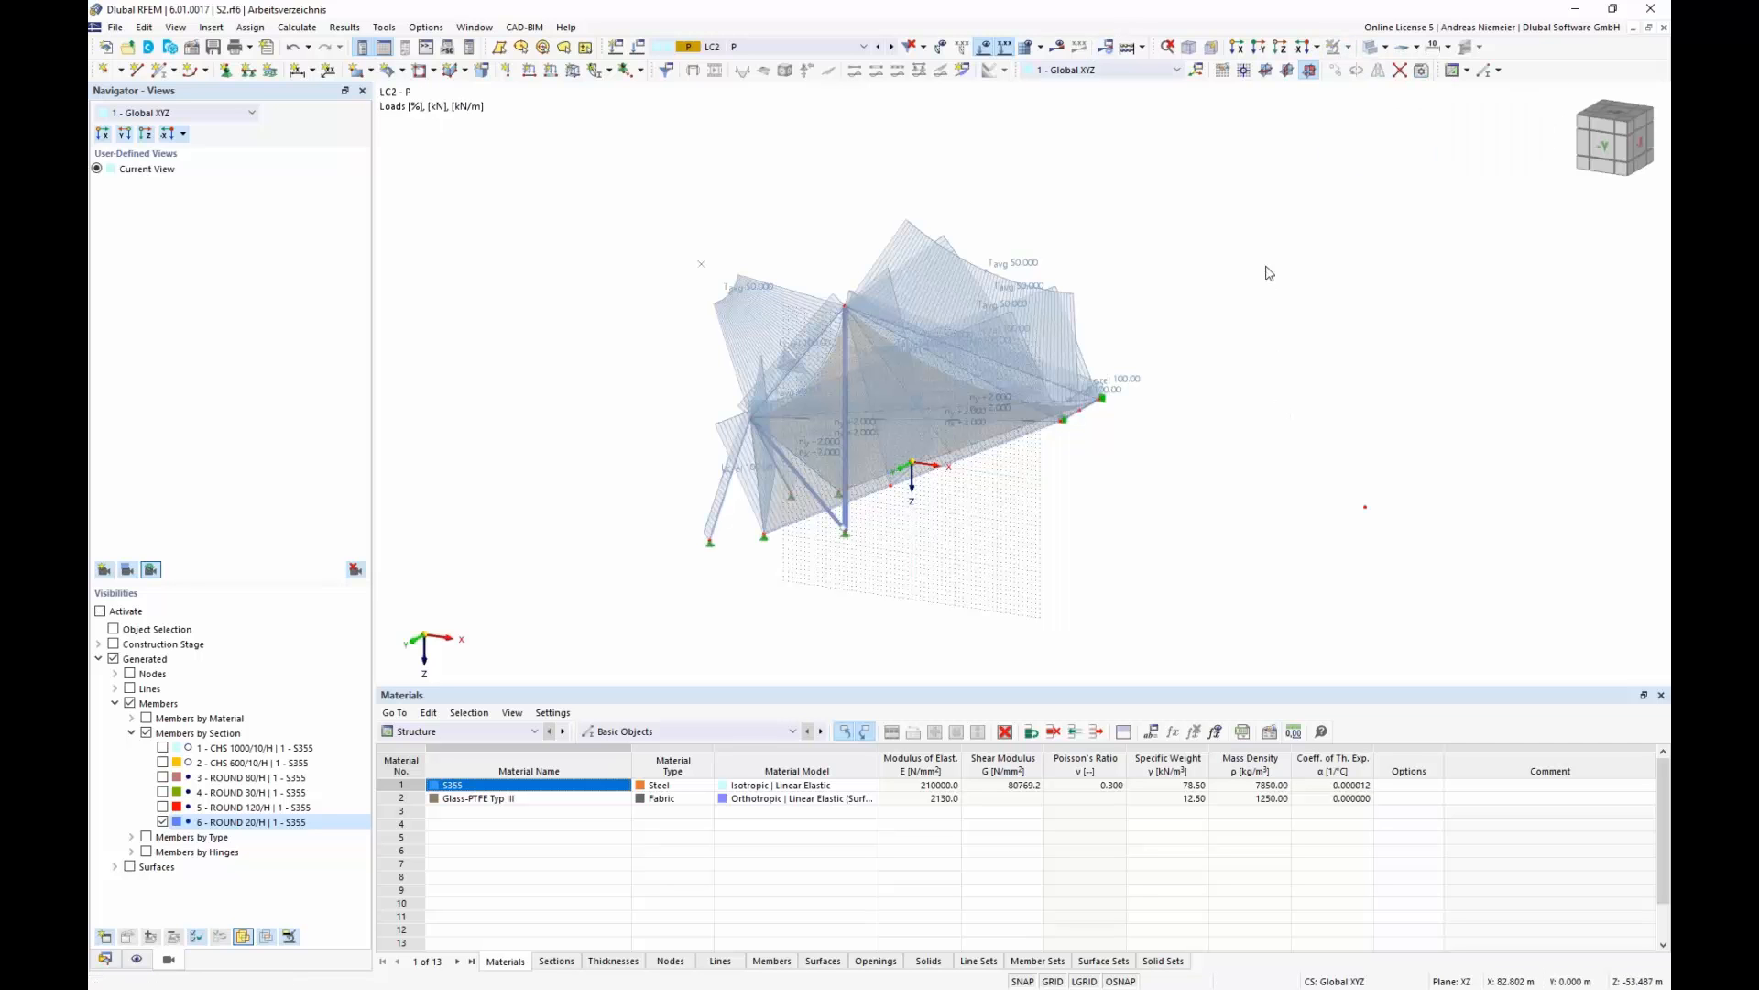
pyautogui.keyDown('ctrl'); pyautogui.moveTo(1279, 365); pyautogui.dragTo(1165, 369, button='middle'); pyautogui.keyUp('ctrl')
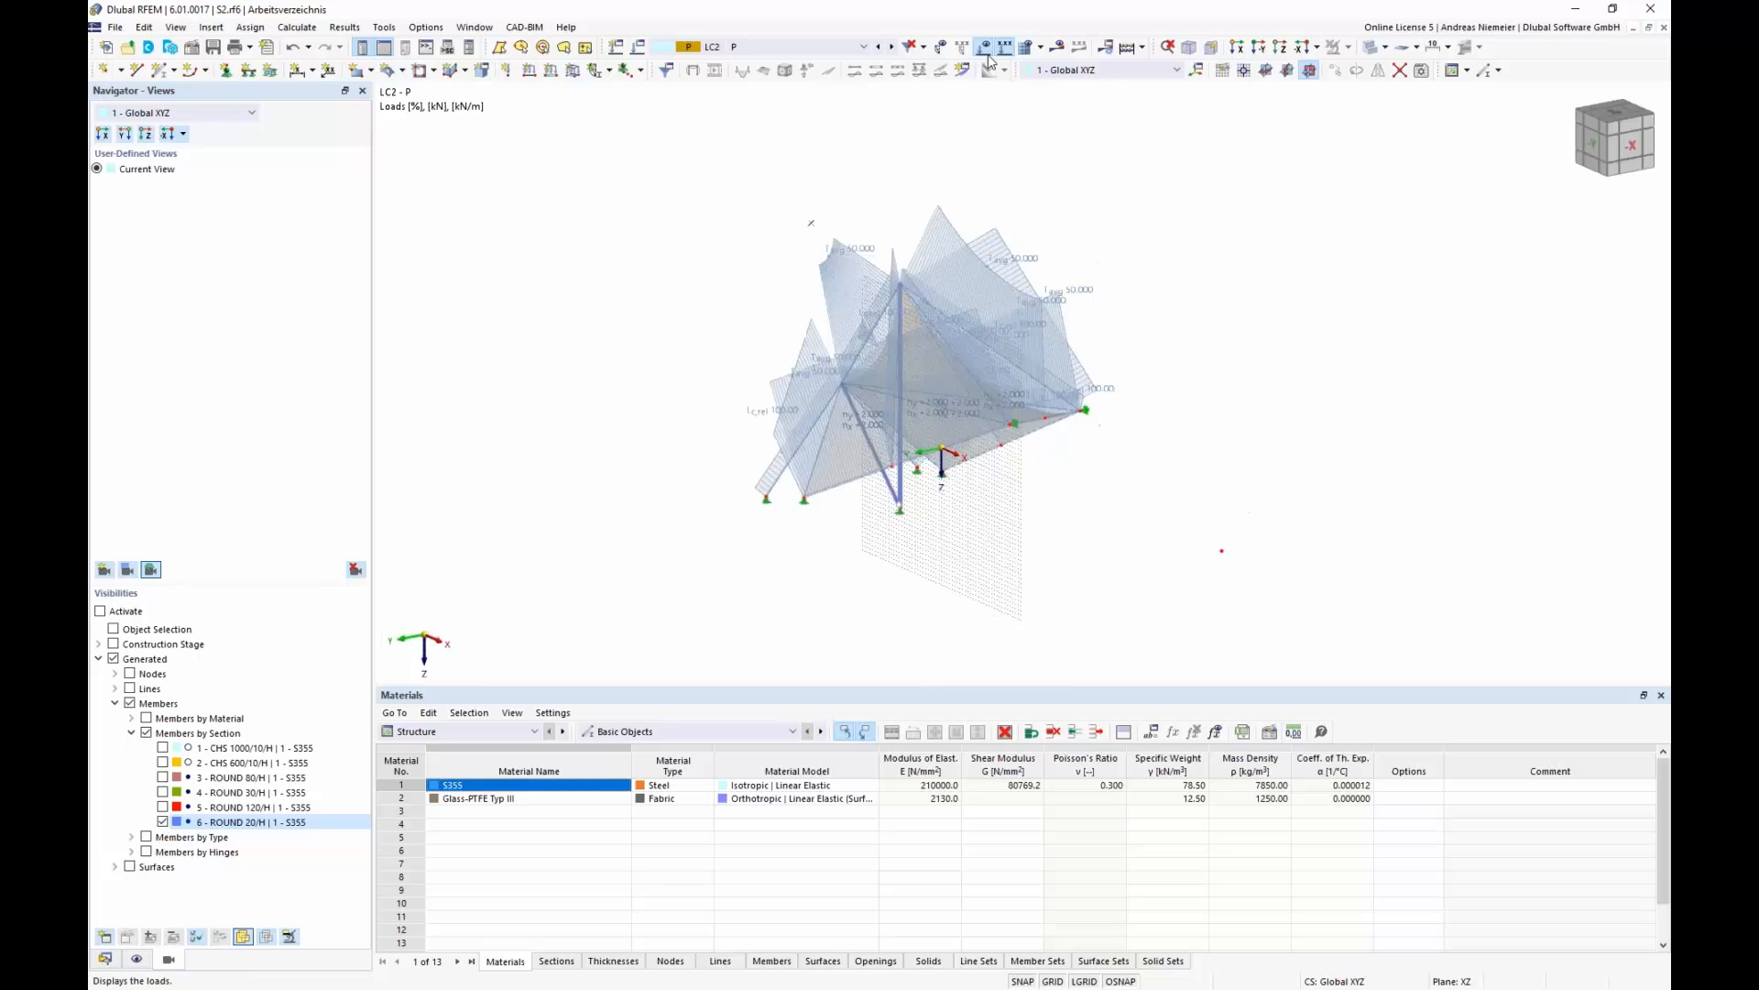
pyautogui.click(985, 51)
pyautogui.moveTo(1012, 560); pyautogui.dragTo(880, 593, button='middle')
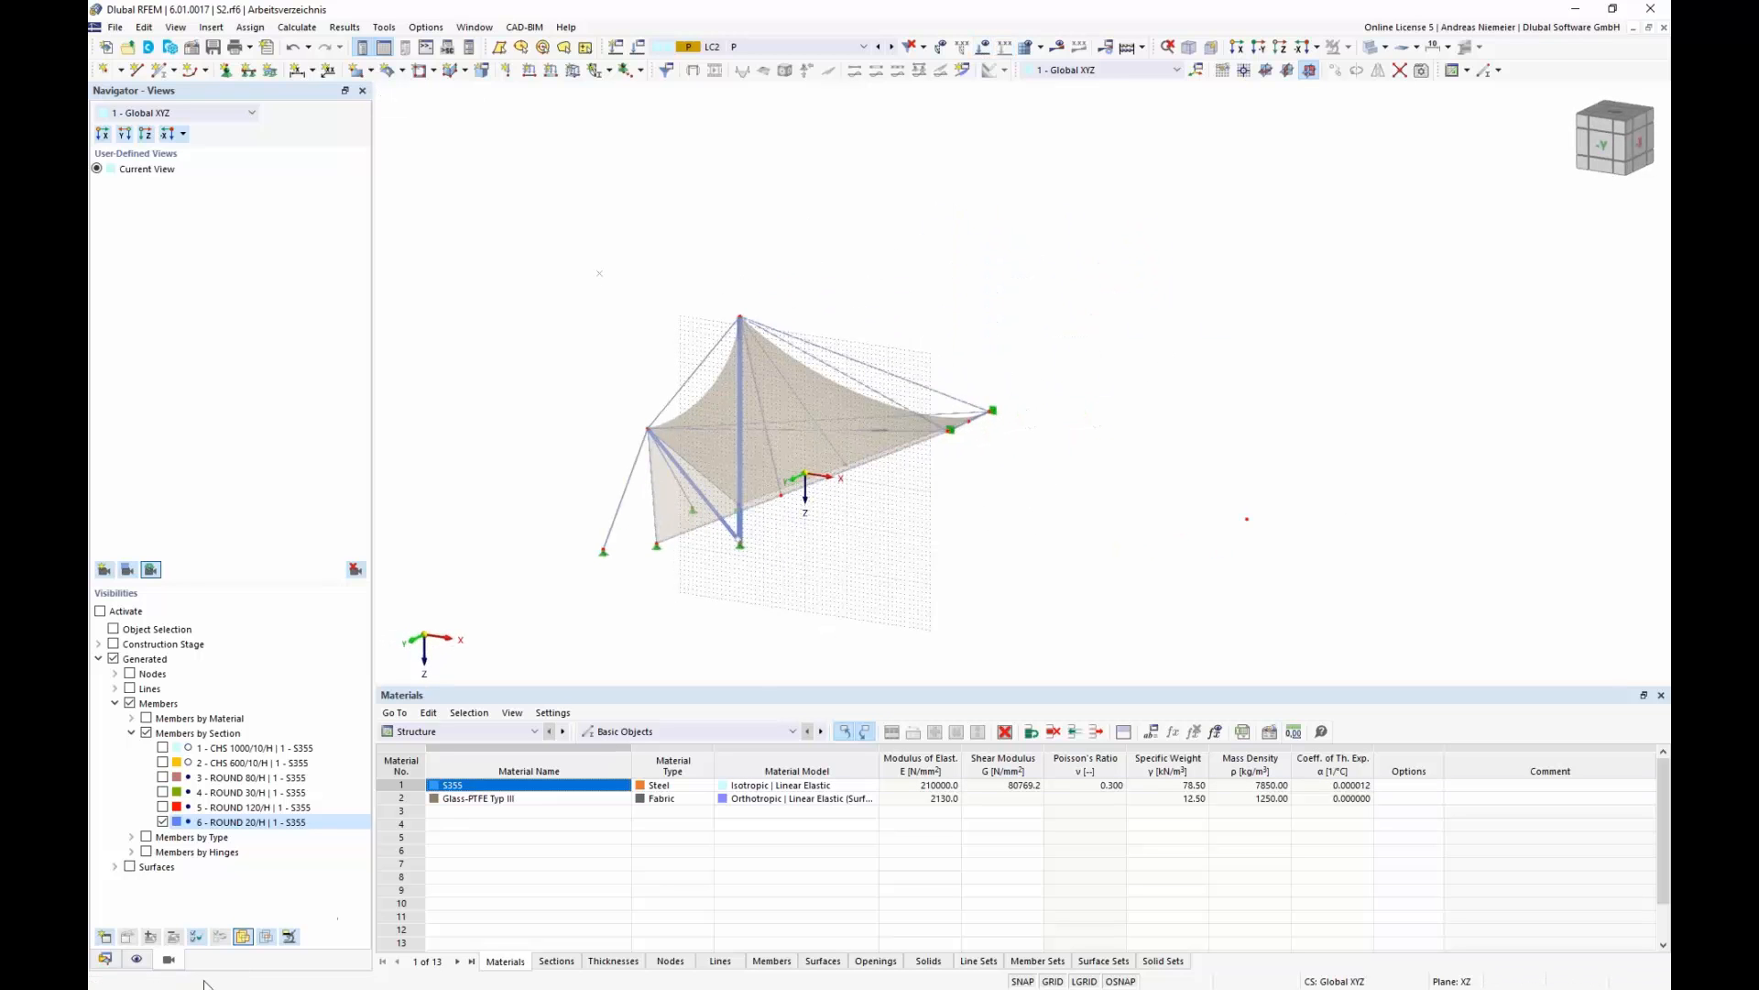
# - Create a second construction stage named "Shape 2 on Shape 1" that continues at CS1 - Shape 1
pyautogui.click(106, 959)
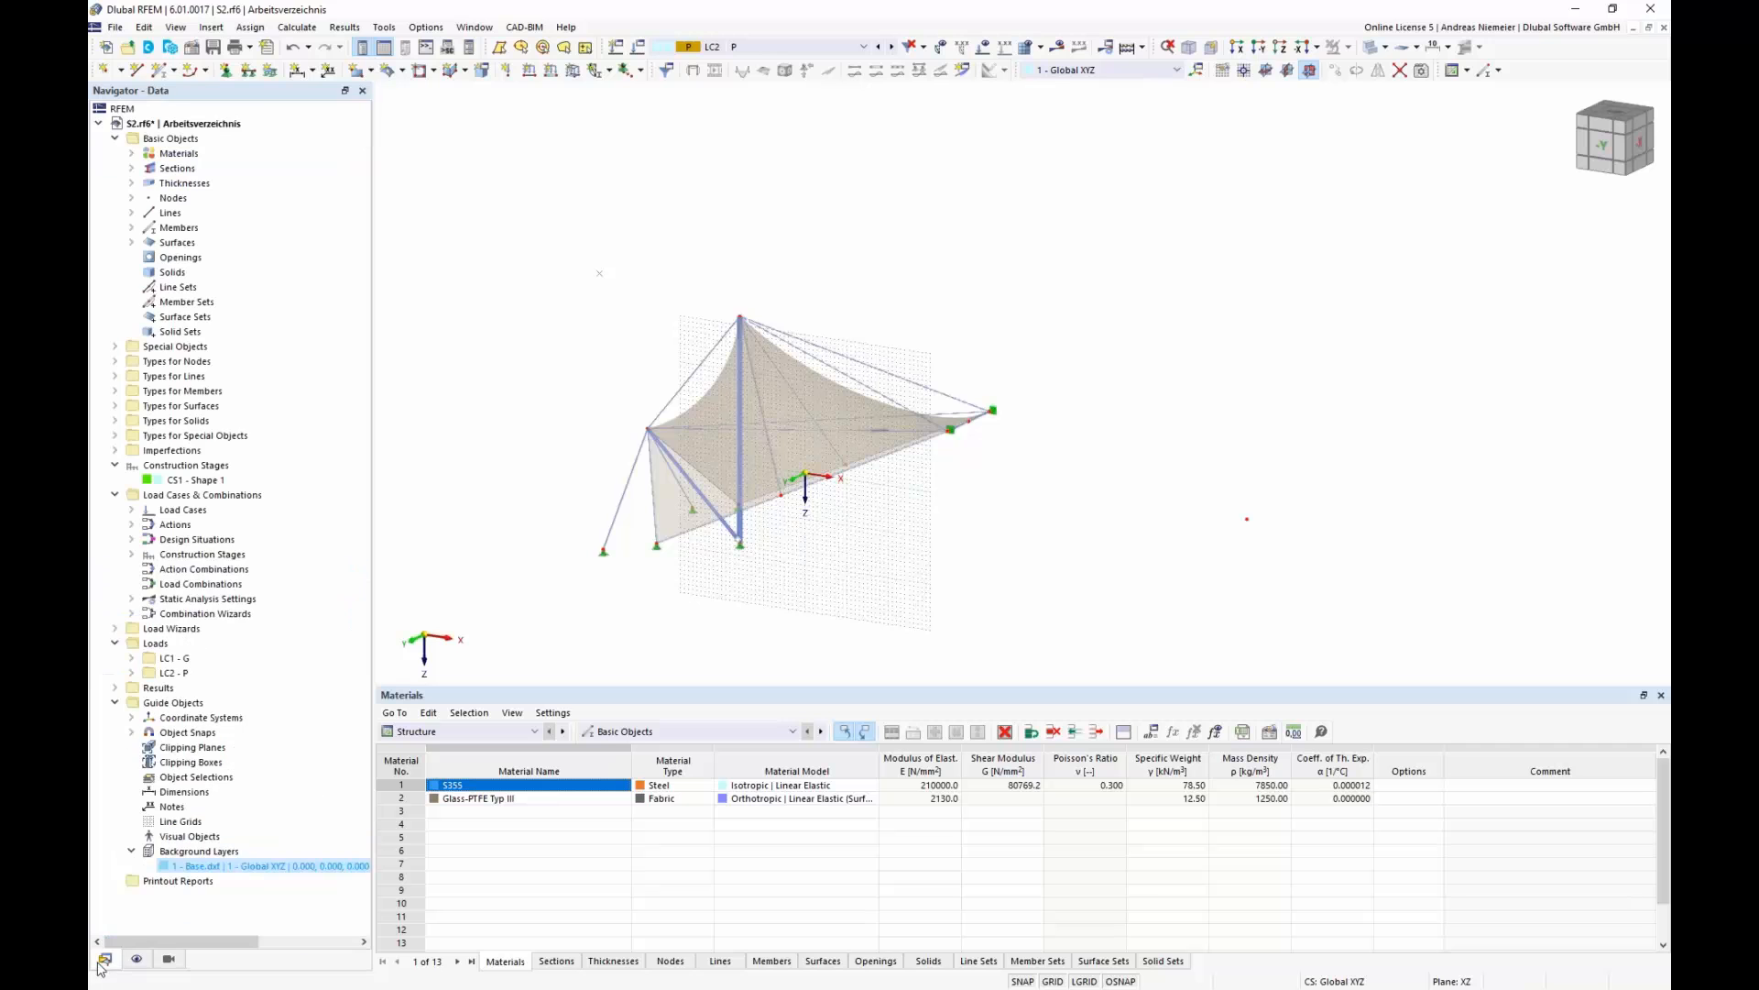
pyautogui.rightClick(174, 469)
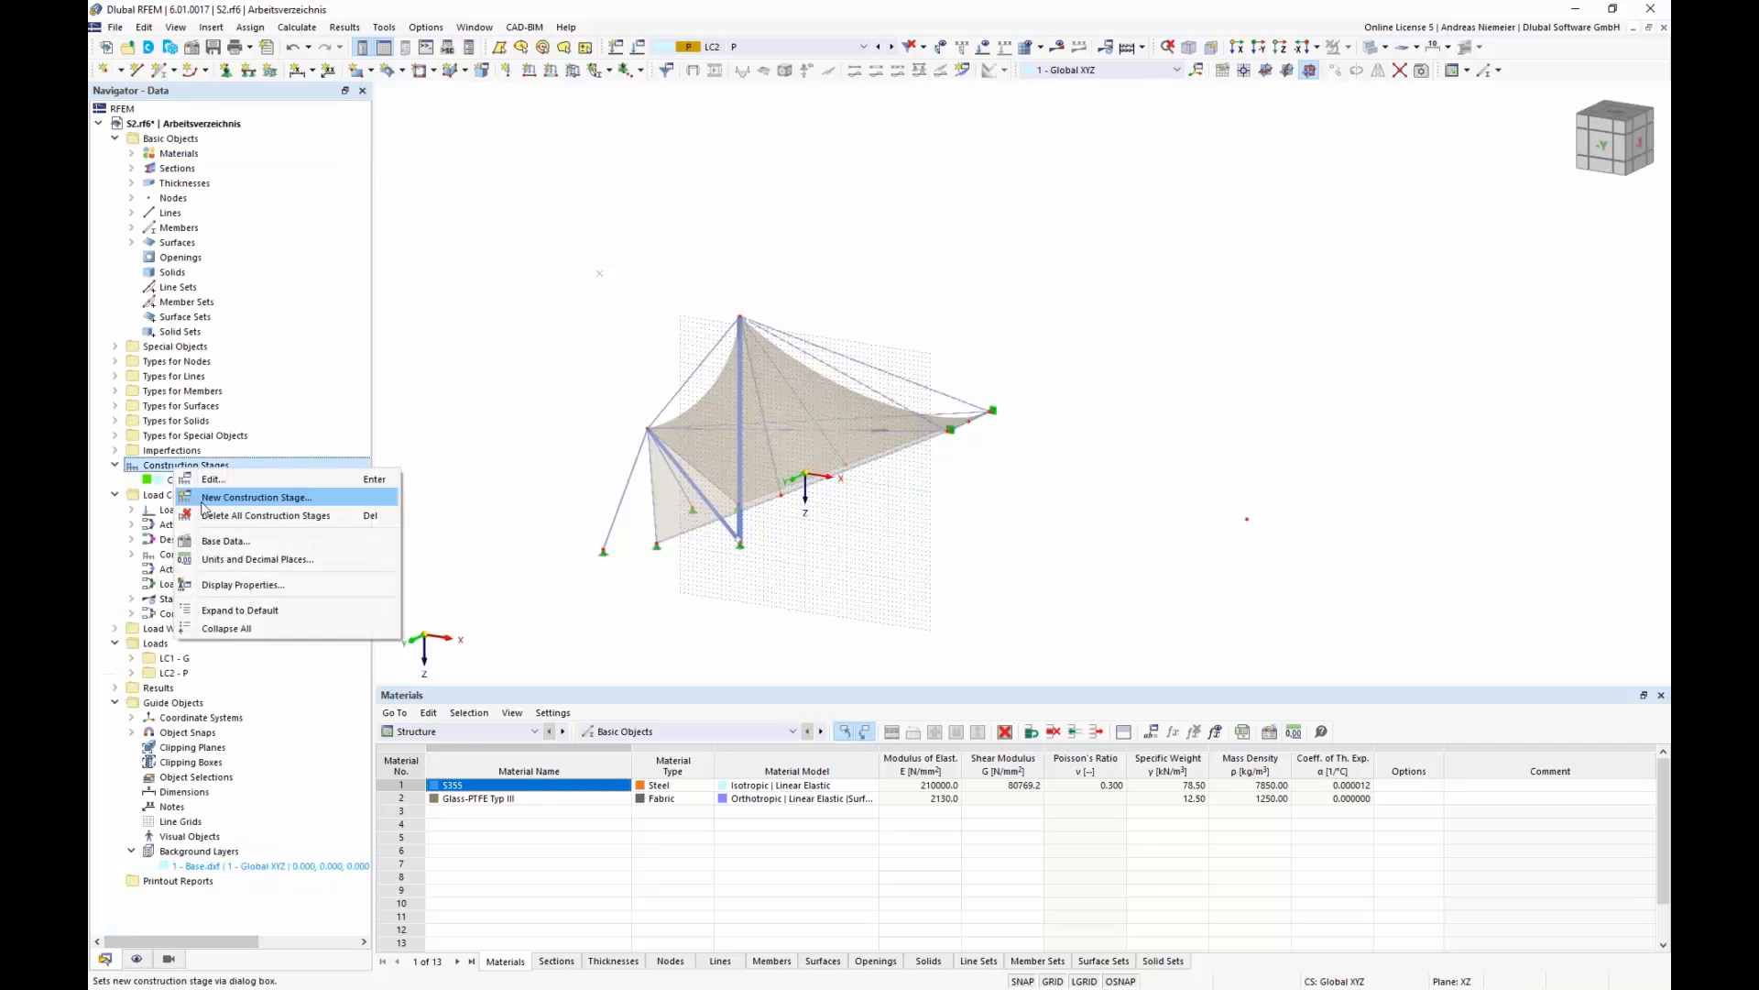
pyautogui.click(212, 499)
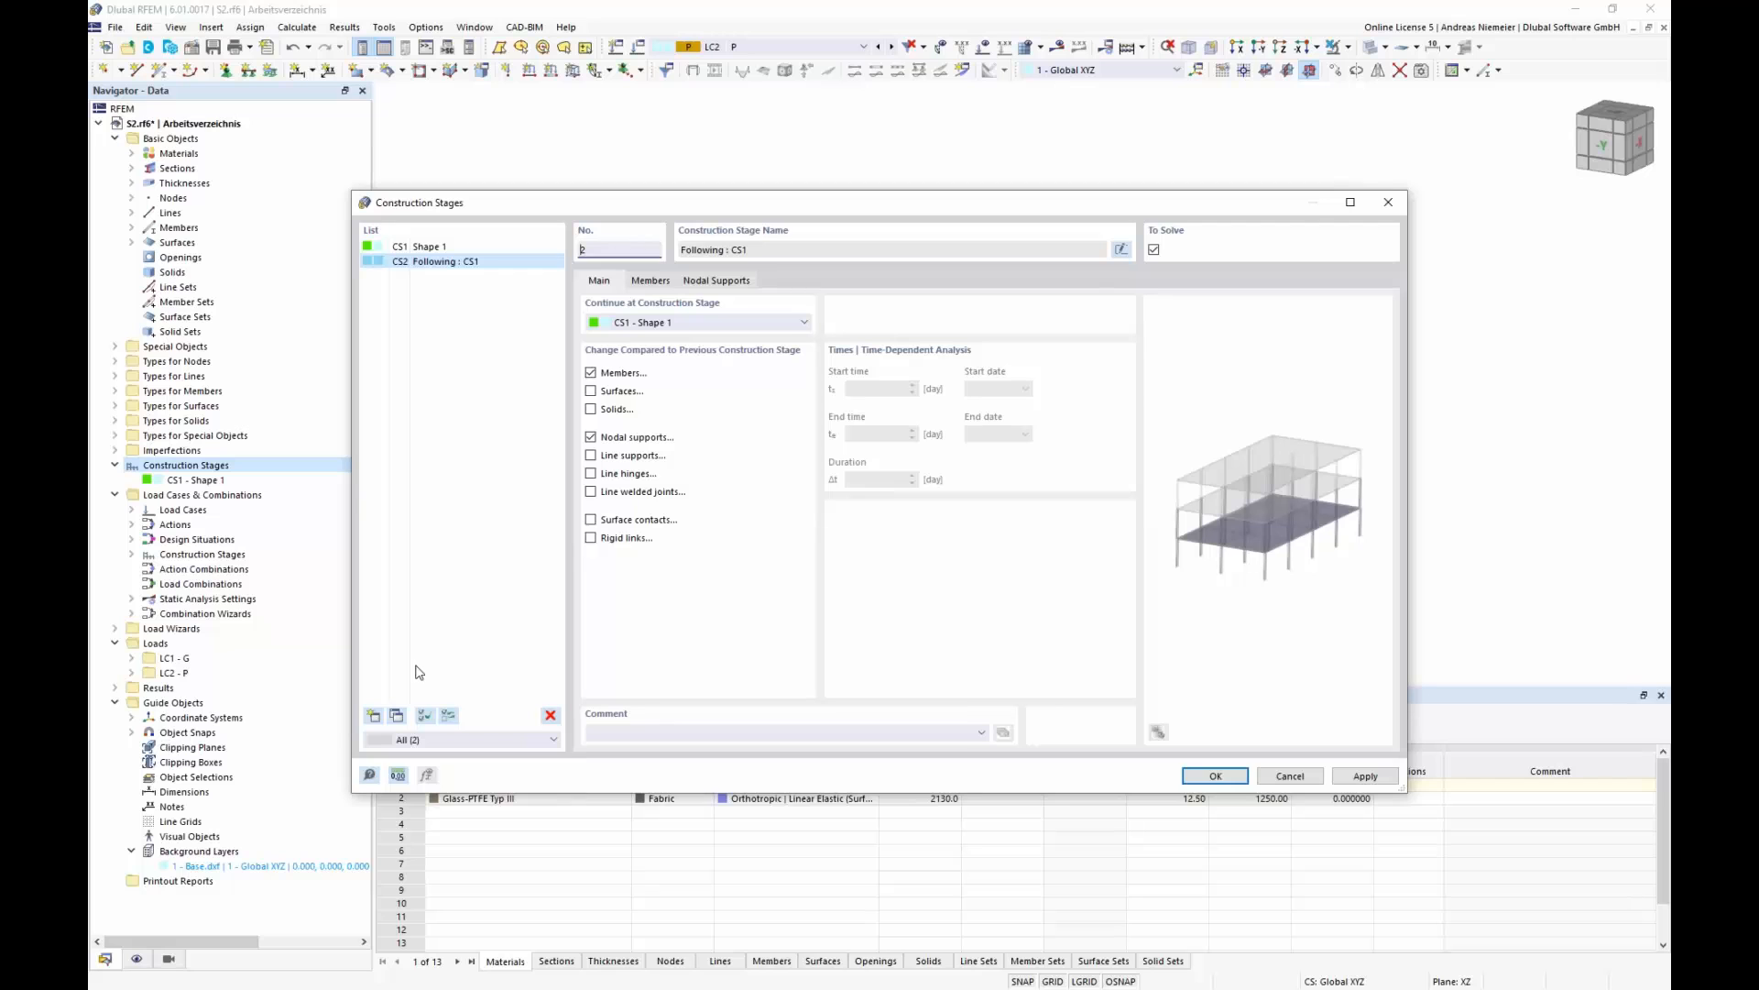
pyautogui.click(1125, 248)
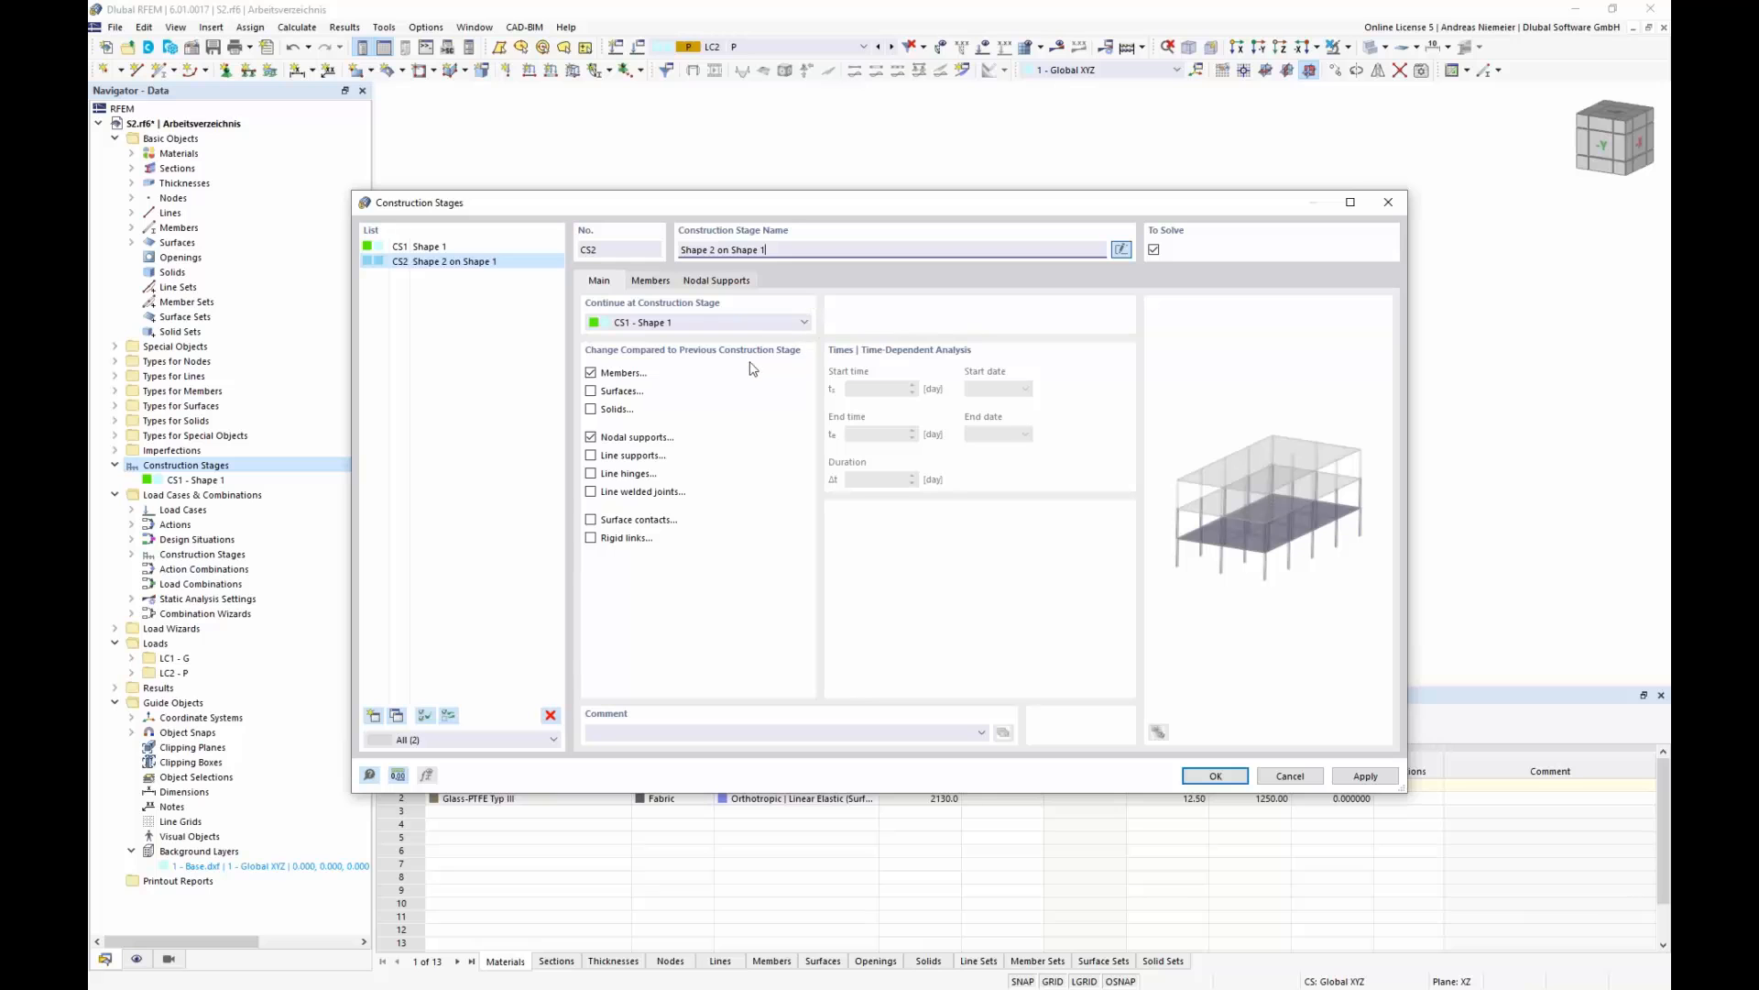
# - Enable surface and line support changes for CS2 and add all members, surfaces, nodal supports and line supports to this stage
pyautogui.click(591, 391)
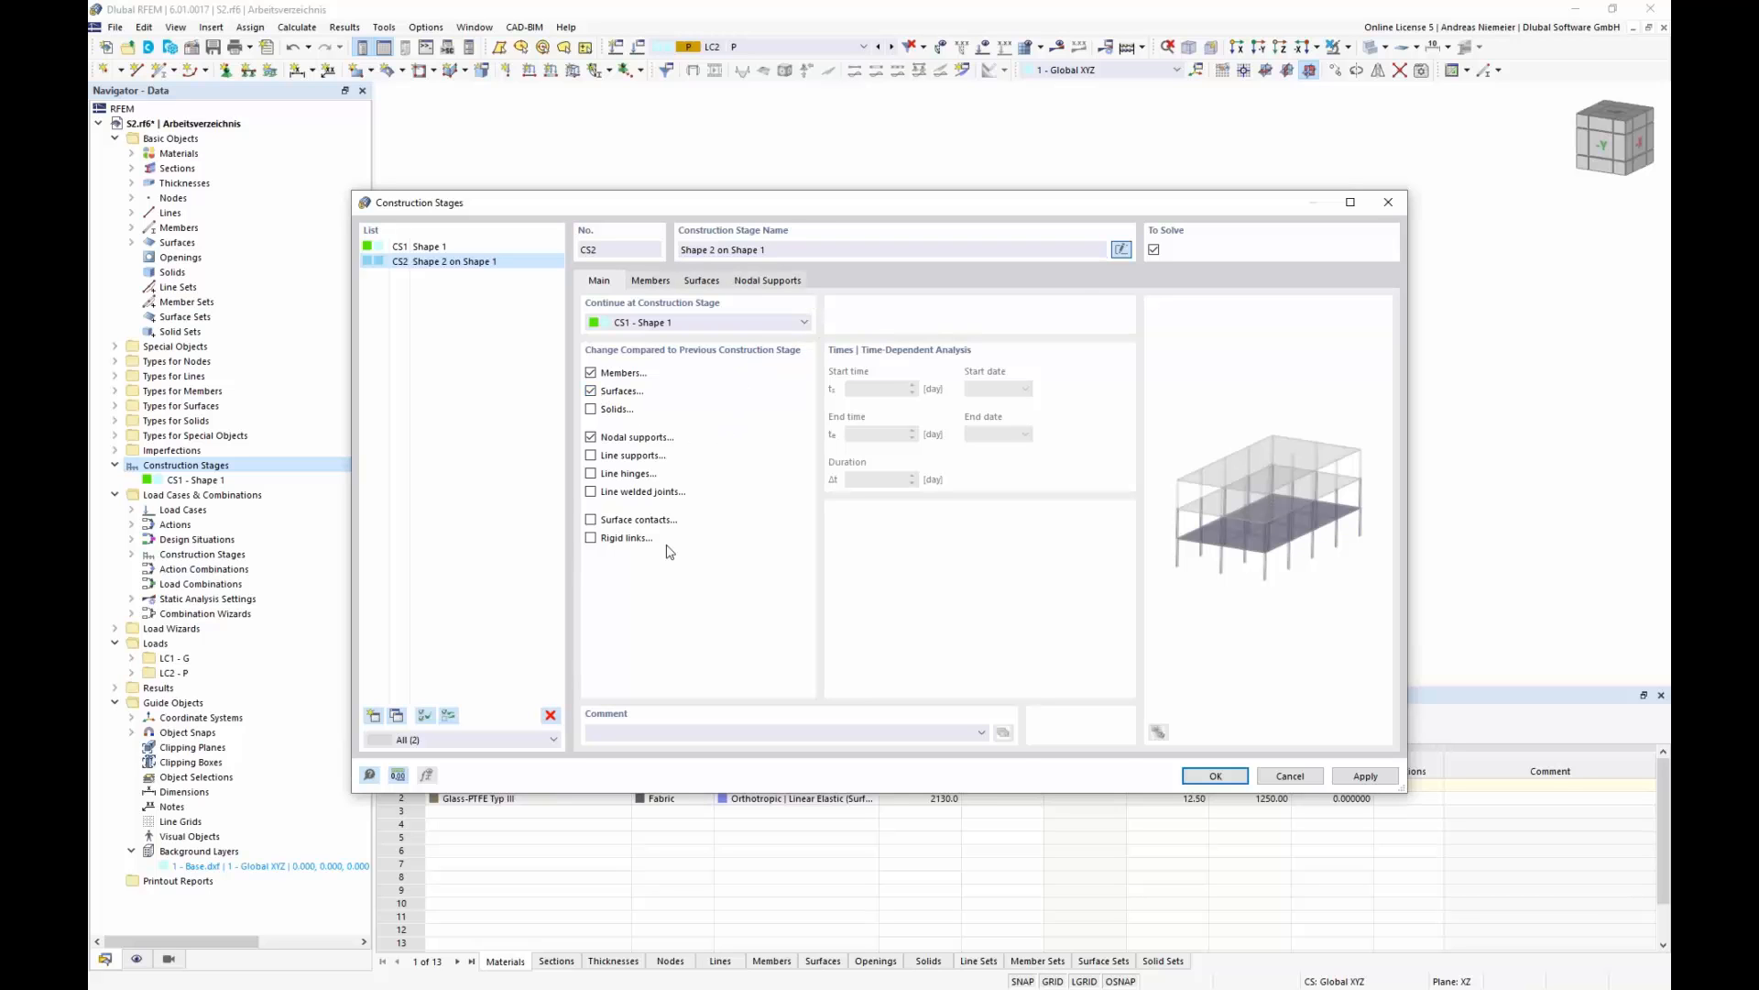
pyautogui.click(591, 456)
pyautogui.click(658, 282)
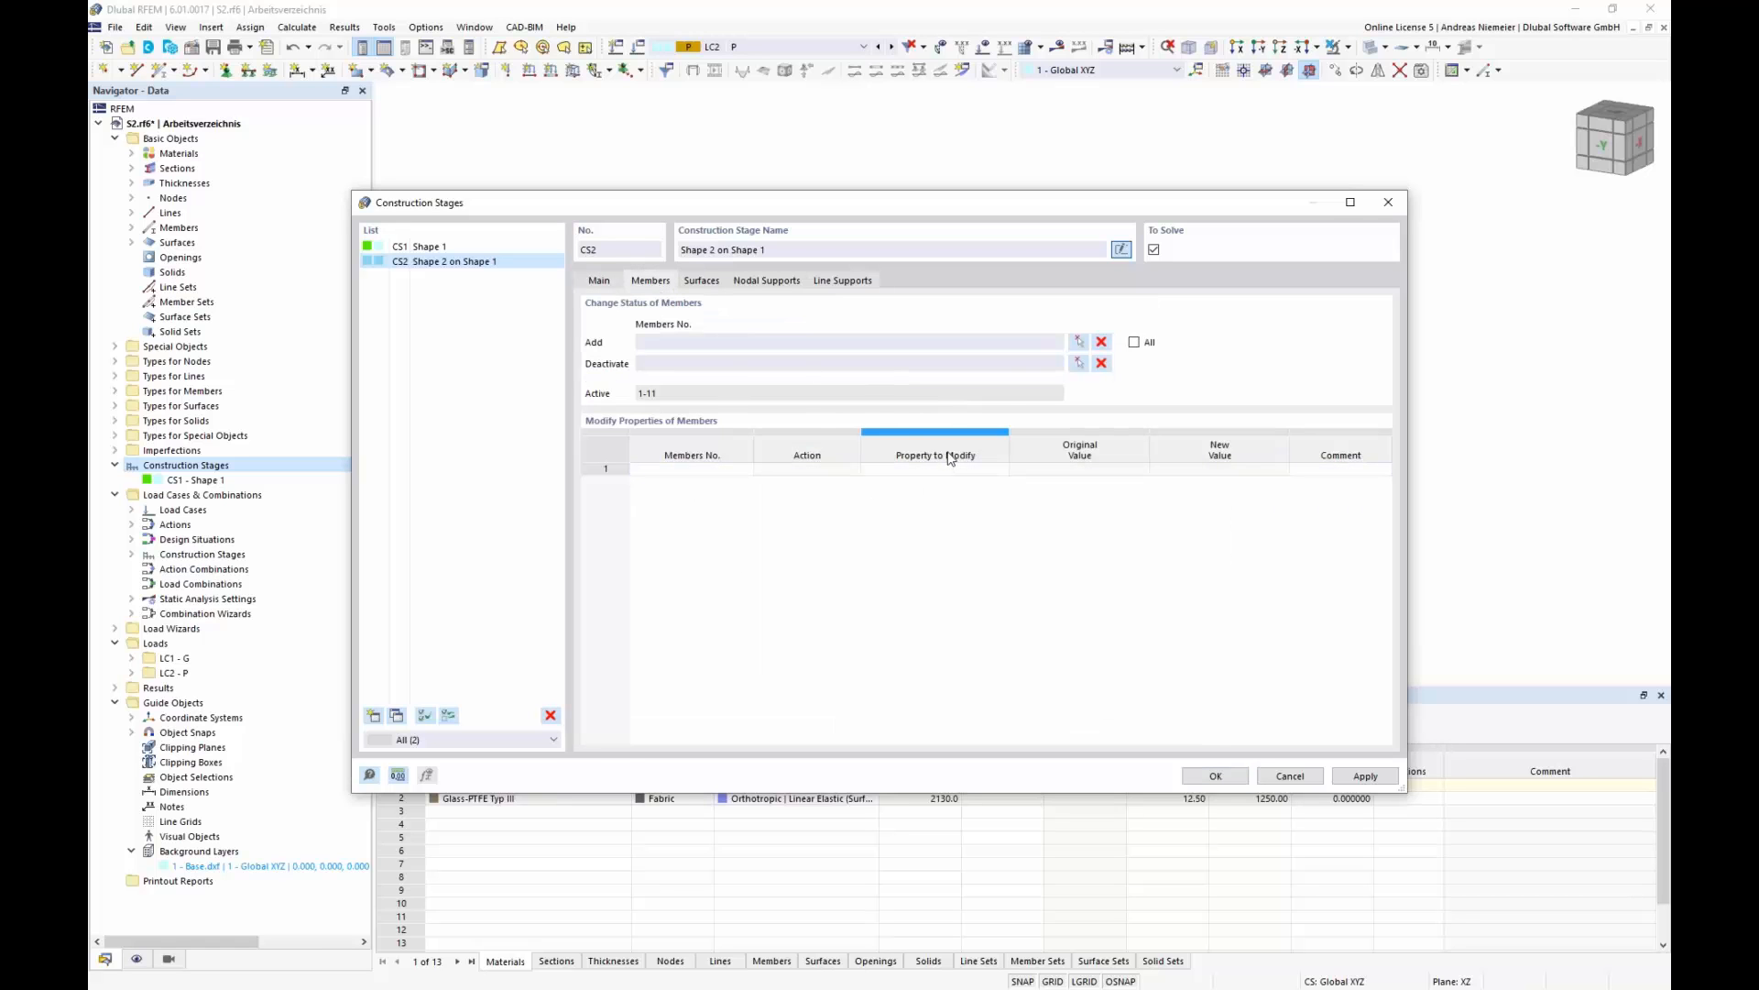
pyautogui.click(713, 283)
pyautogui.click(772, 281)
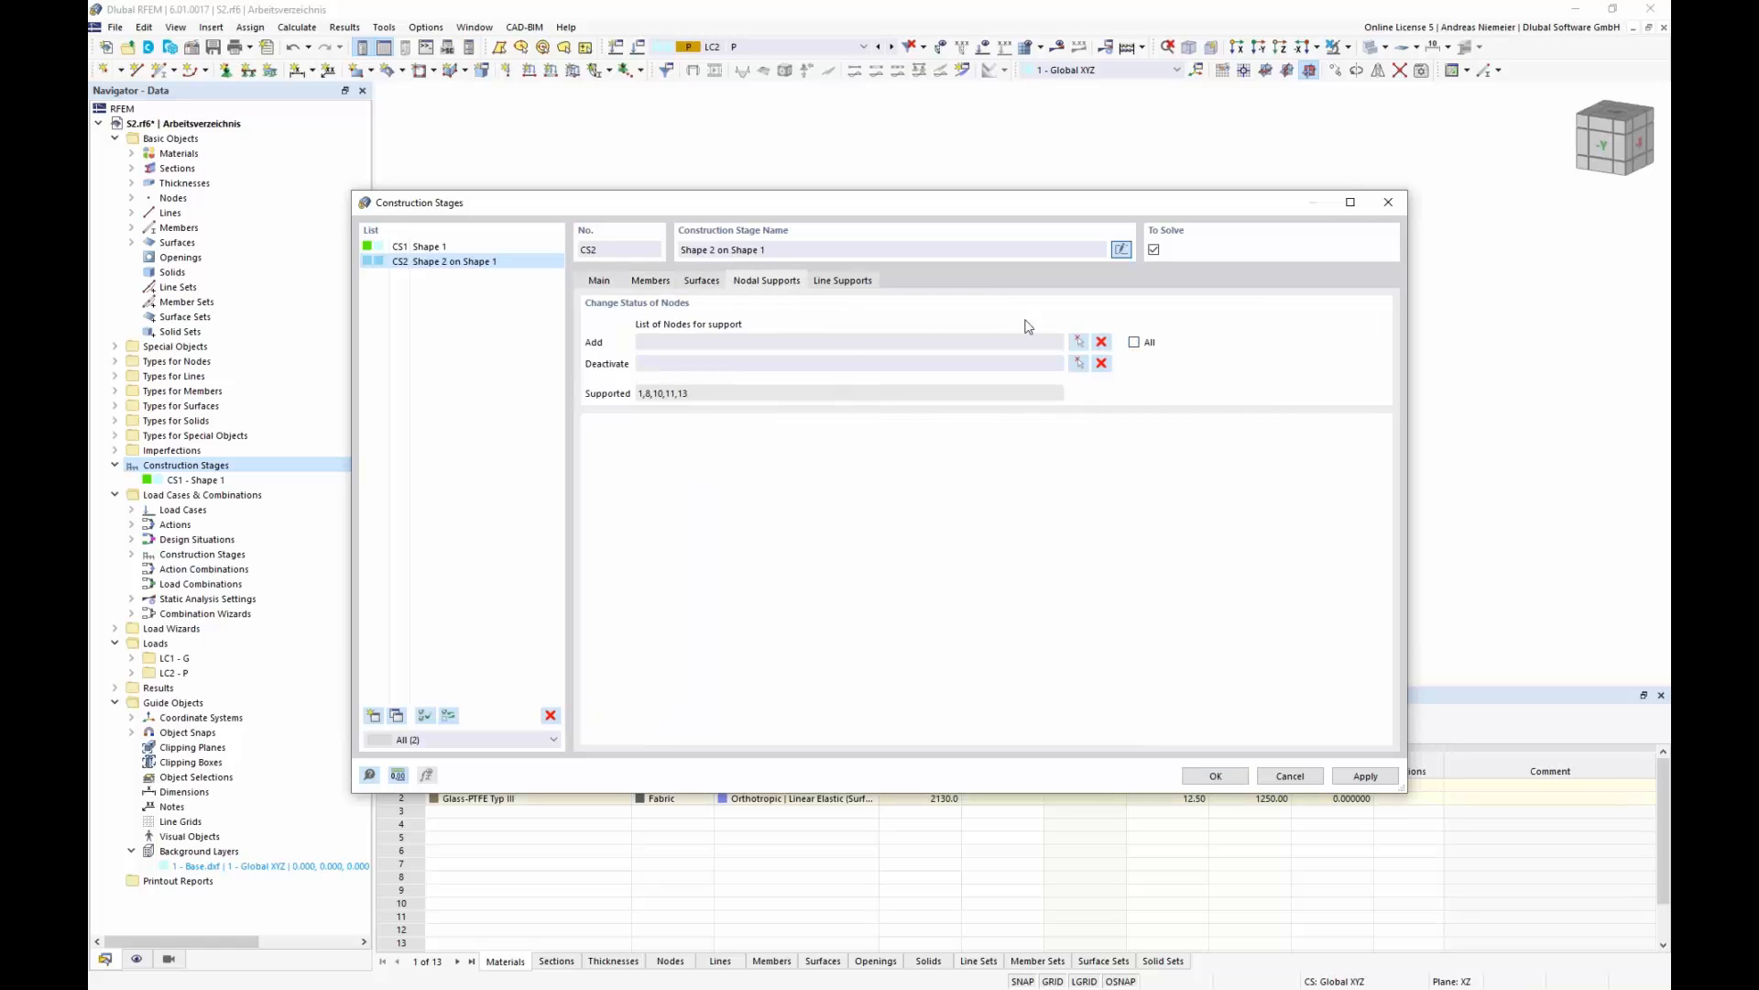
pyautogui.click(843, 280)
pyautogui.click(1134, 341)
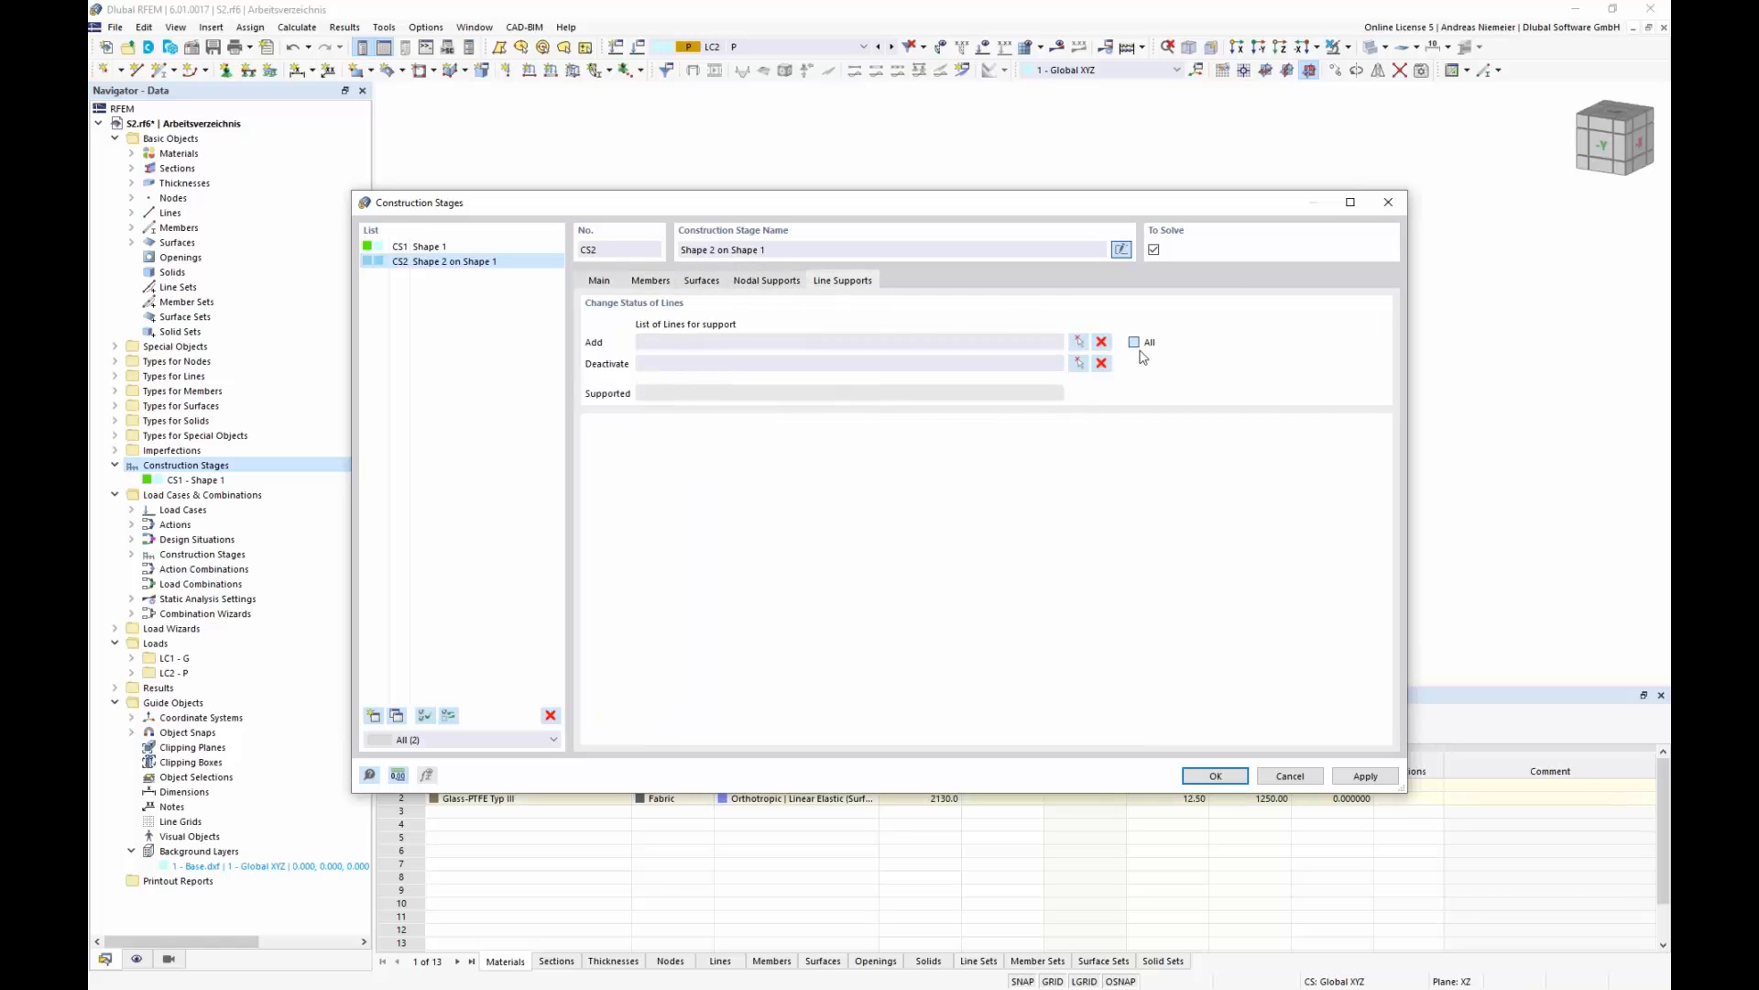
pyautogui.click(1215, 776)
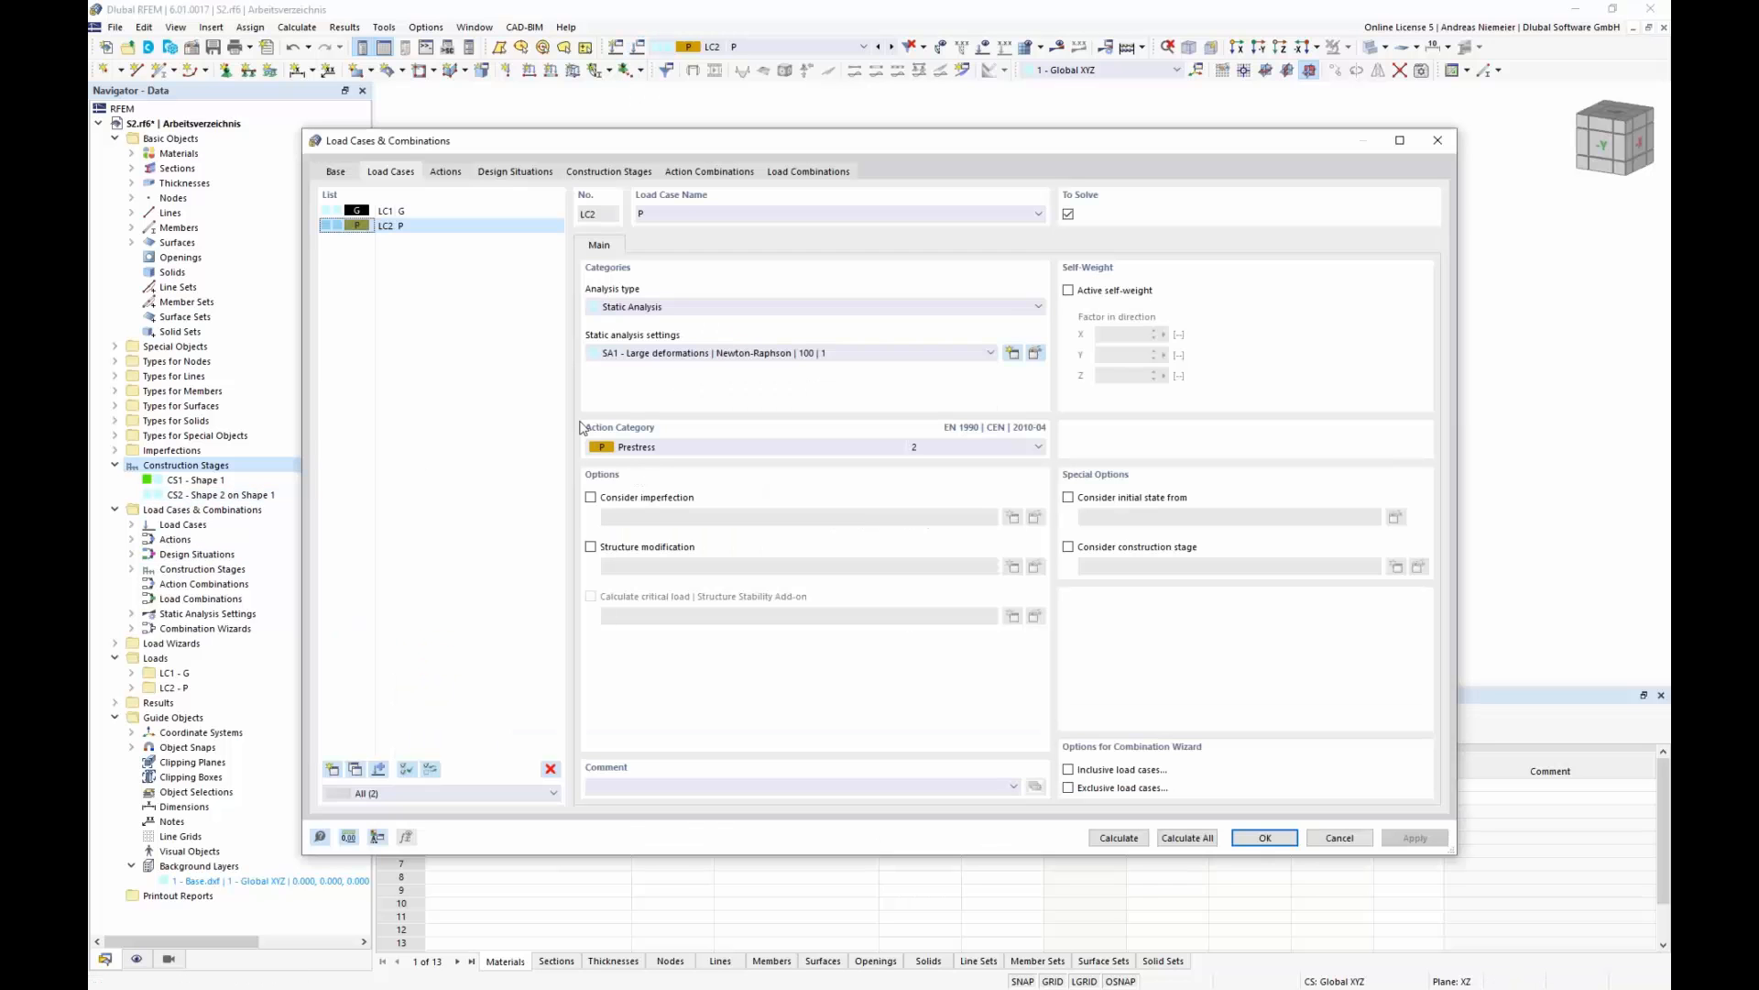
# - Review the load cases assigned to construction stages CS1 and CS2, and calculate CS2 - Shape 2 on Shape 1
pyautogui.click(608, 171)
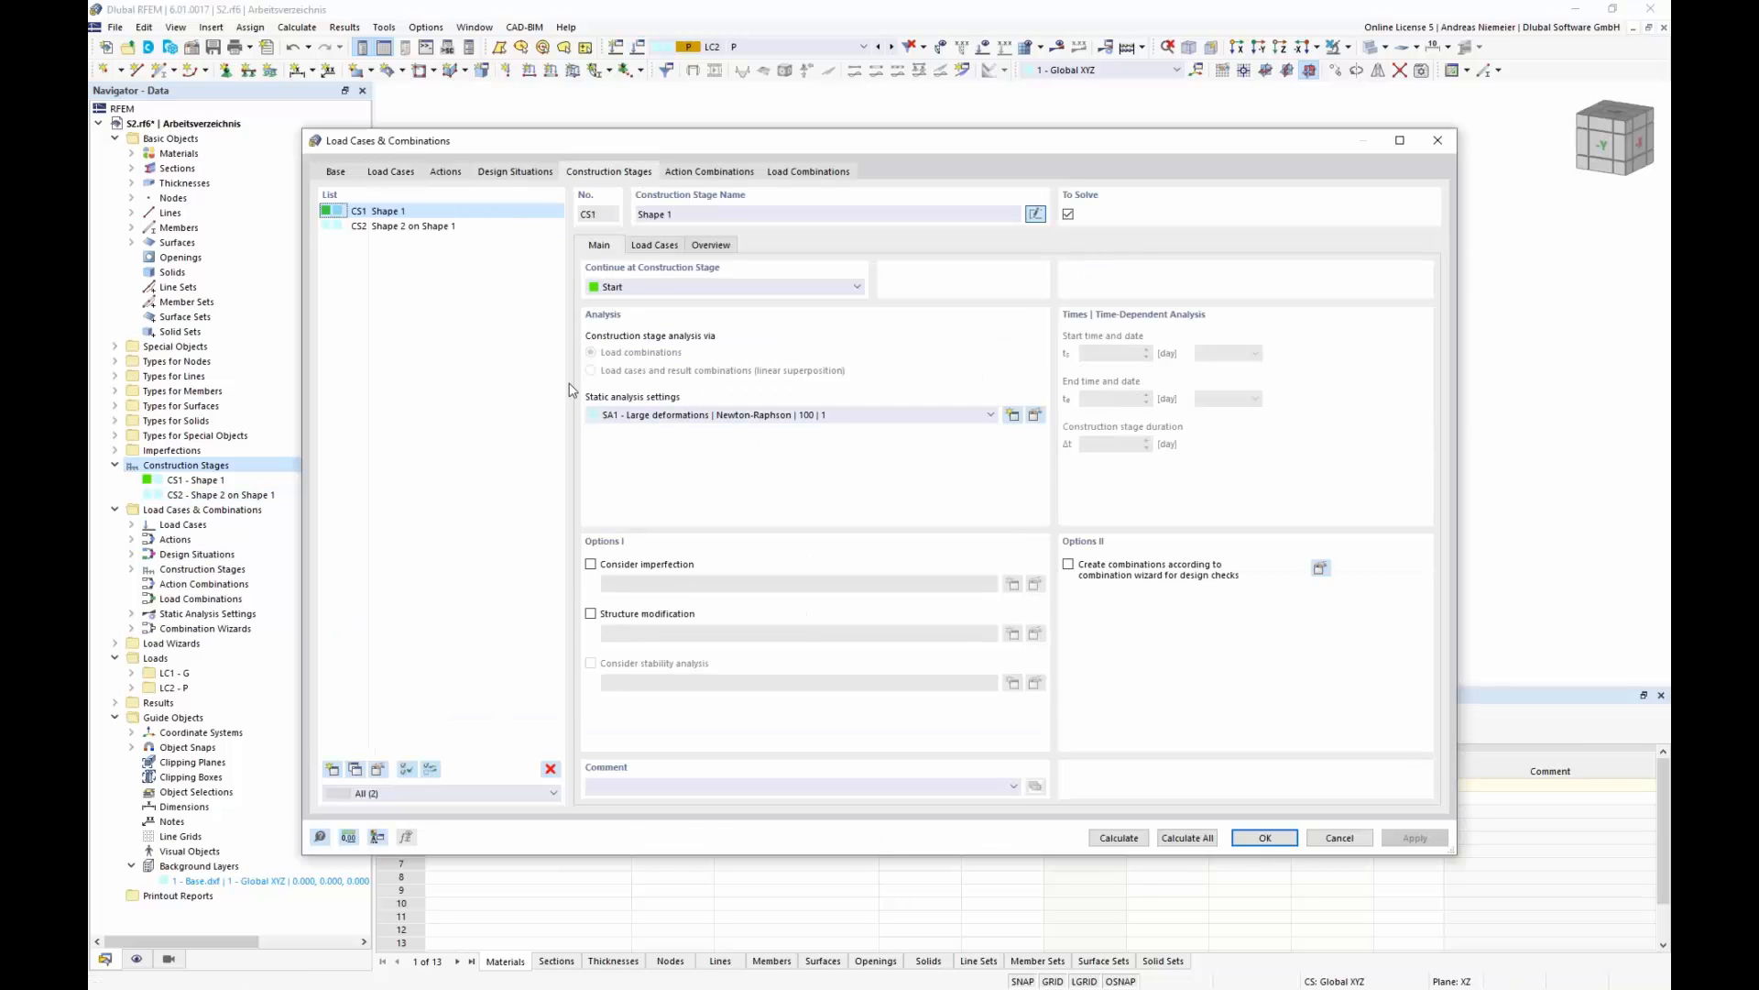
pyautogui.click(654, 245)
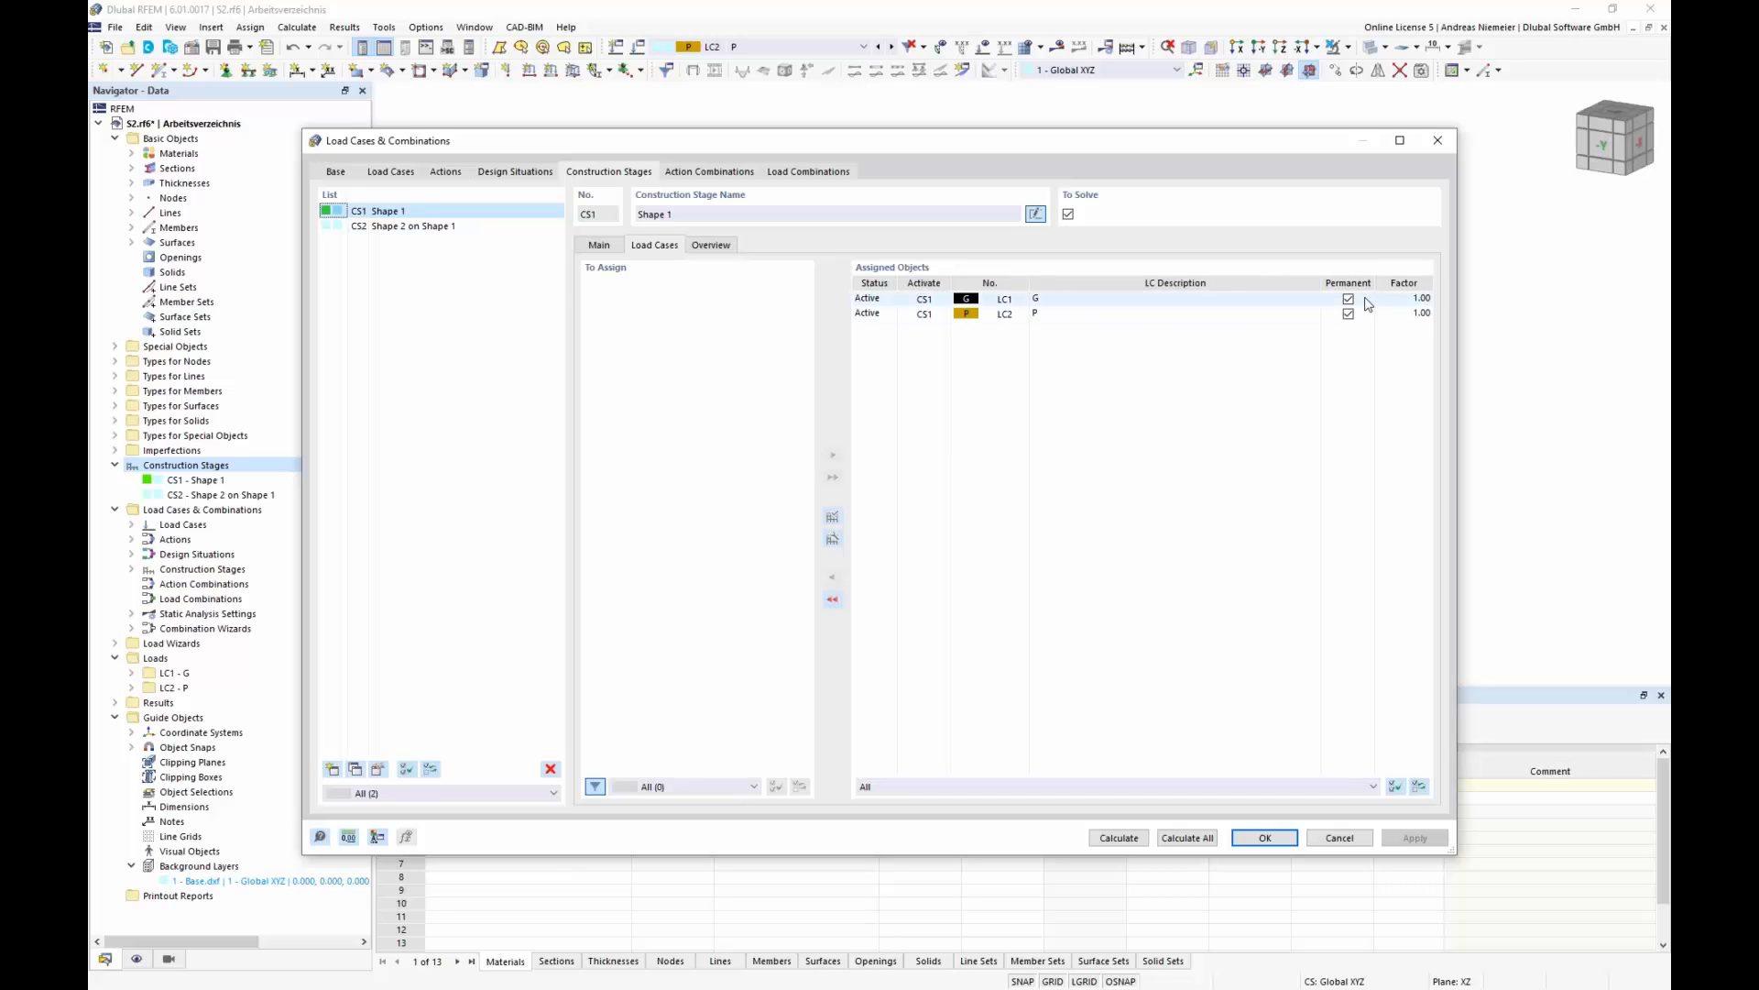
pyautogui.click(458, 228)
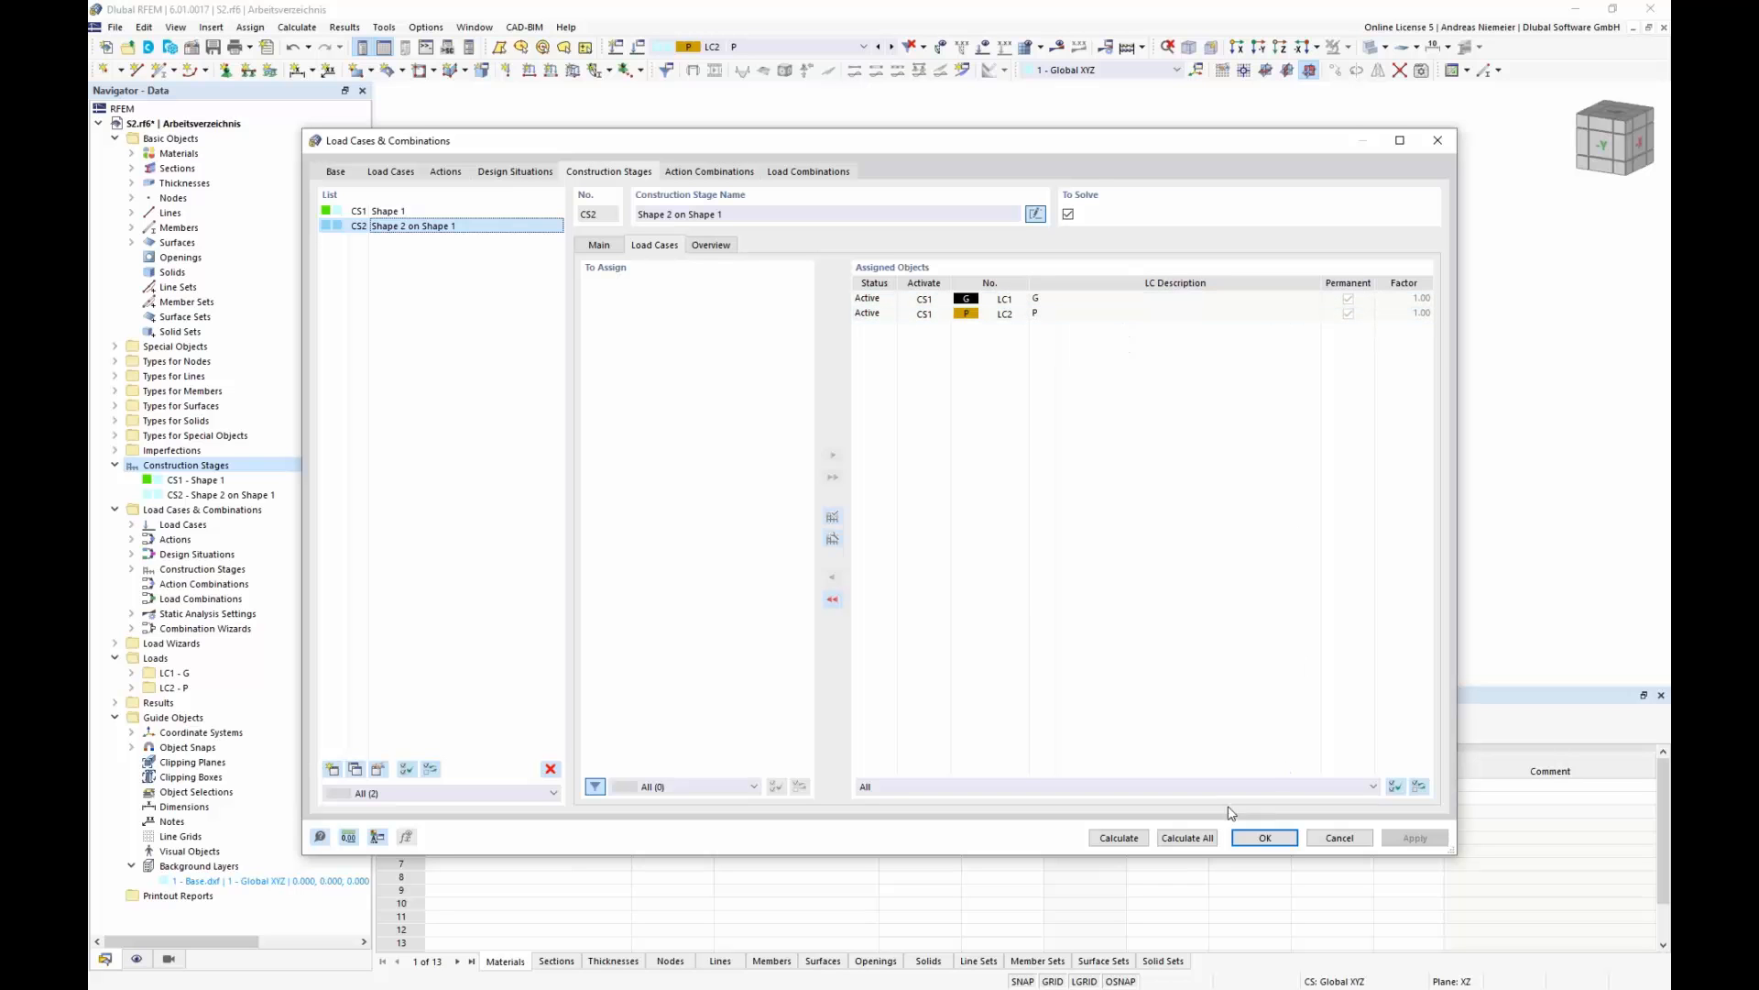
pyautogui.click(1125, 837)
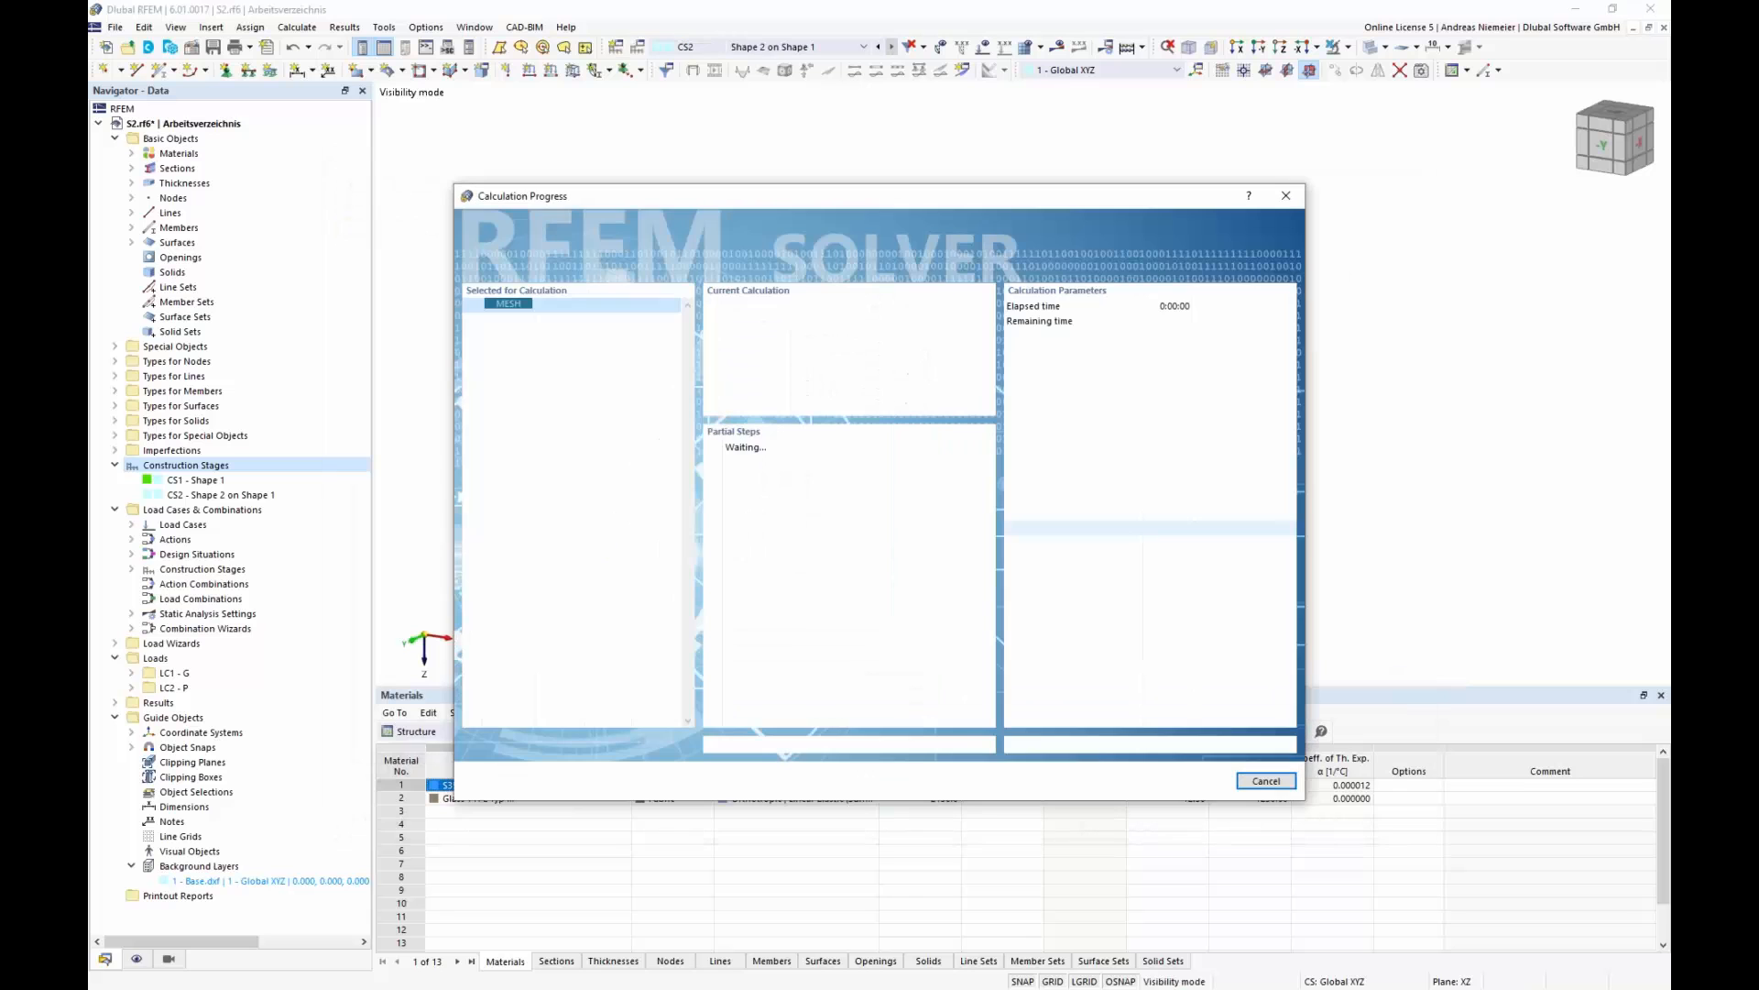
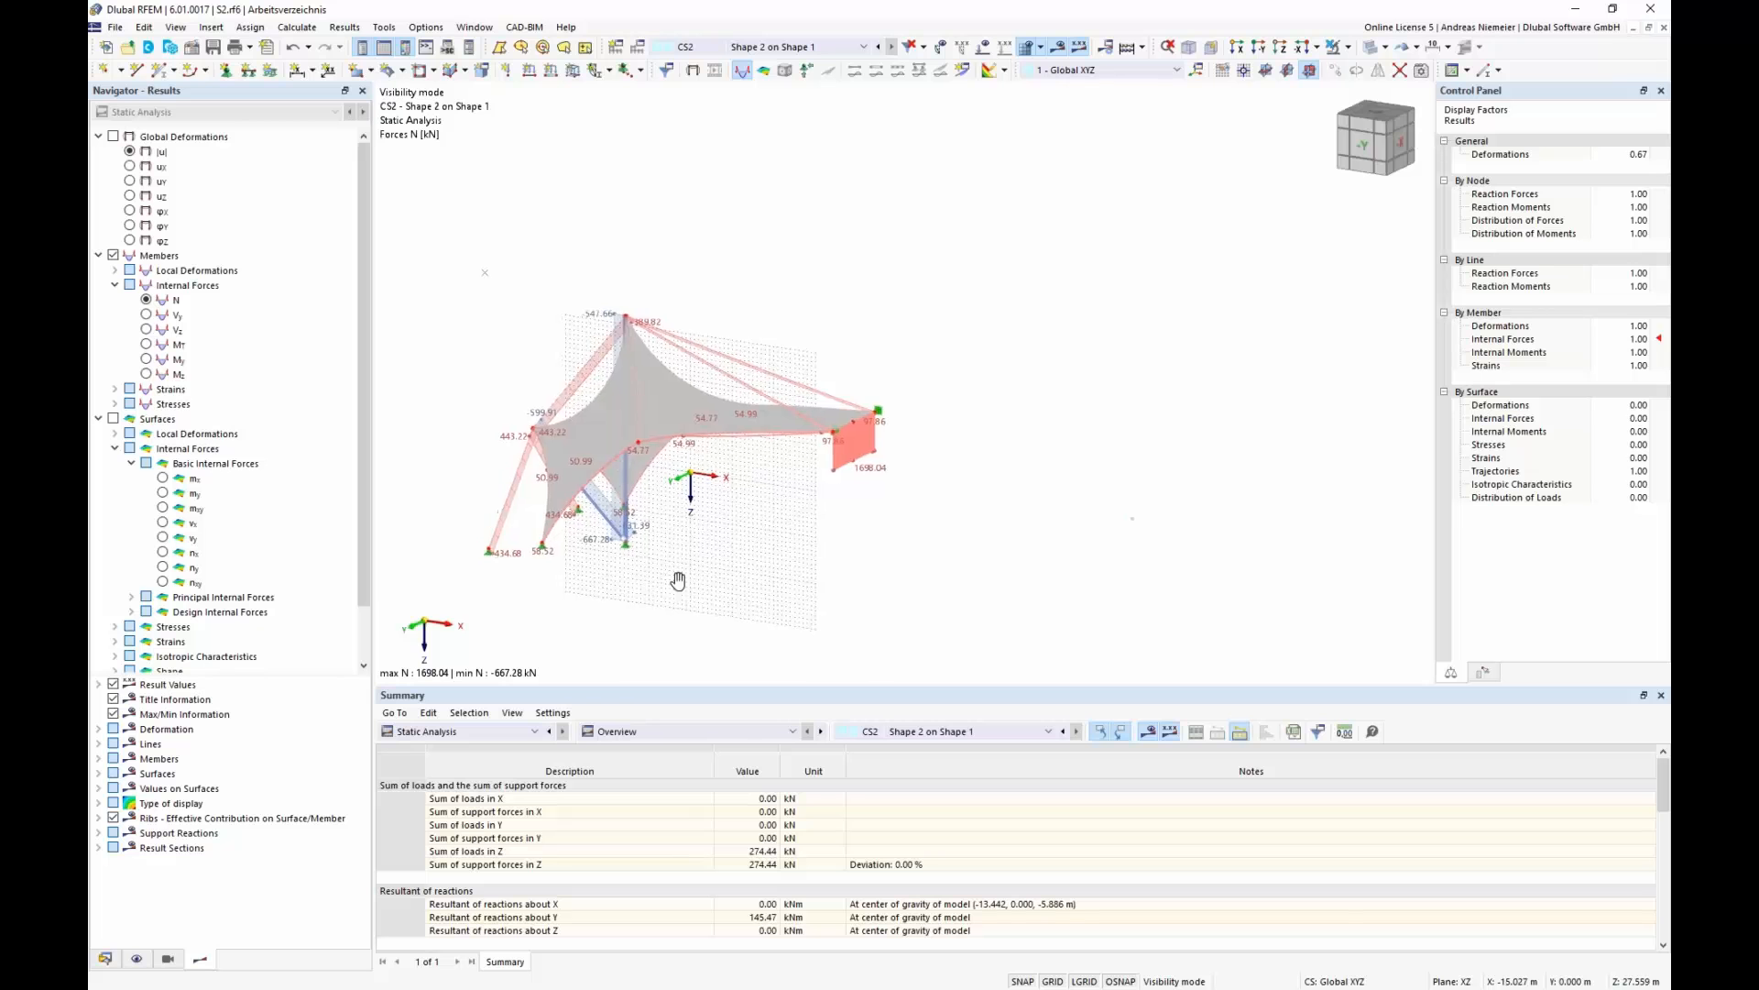
# - Examine the form-found shape of CS2 and display the membrane surfaces' axial forces nx and ny
pyautogui.moveTo(678, 581); pyautogui.dragTo(849, 541, button='middle')
pyautogui.moveTo(848, 541)
pyautogui.keyDown('ctrl'); pyautogui.mouseDown(button='middle')
pyautogui.moveTo(879, 519)
pyautogui.moveTo(876, 534)
pyautogui.mouseUp(button='middle'); pyautogui.keyUp('ctrl')
pyautogui.scroll(2, 716, 394)
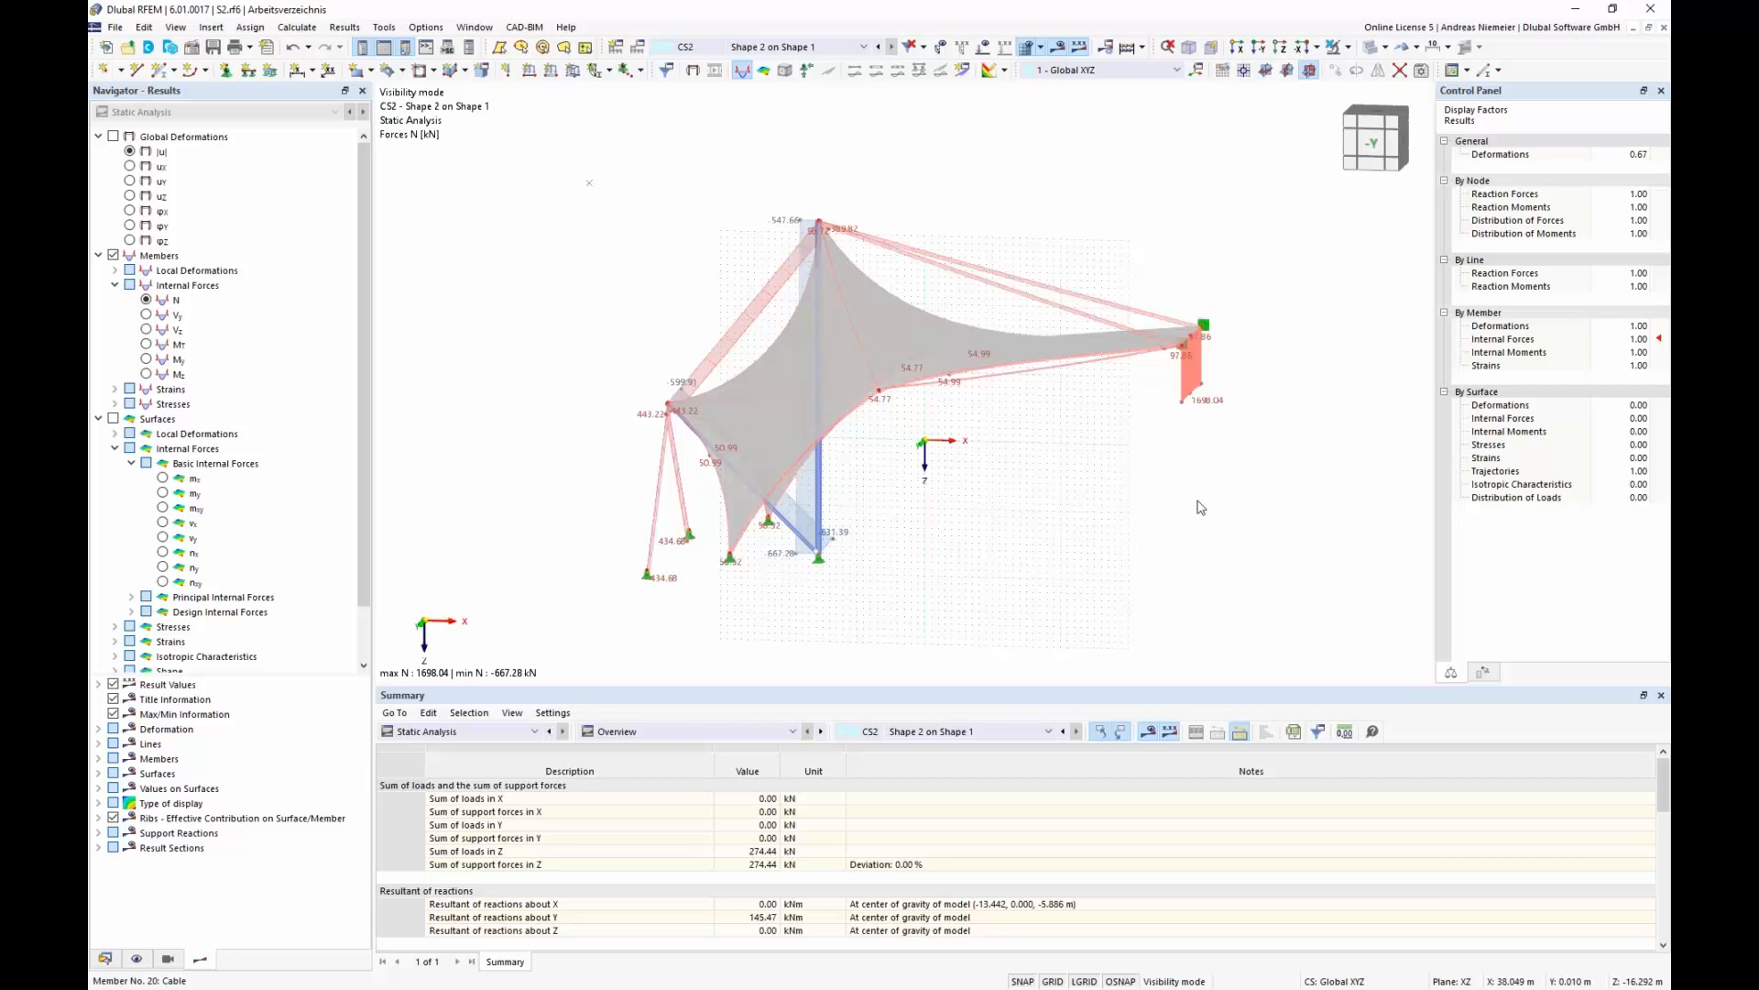
pyautogui.moveTo(1068, 423)
pyautogui.mouseDown(button='middle')
pyautogui.moveTo(1036, 416)
pyautogui.moveTo(1002, 444)
pyautogui.moveTo(1041, 424)
pyautogui.mouseUp(button='middle')
pyautogui.scroll(1, 1063, 415)
pyautogui.scroll(-1, 1002, 443)
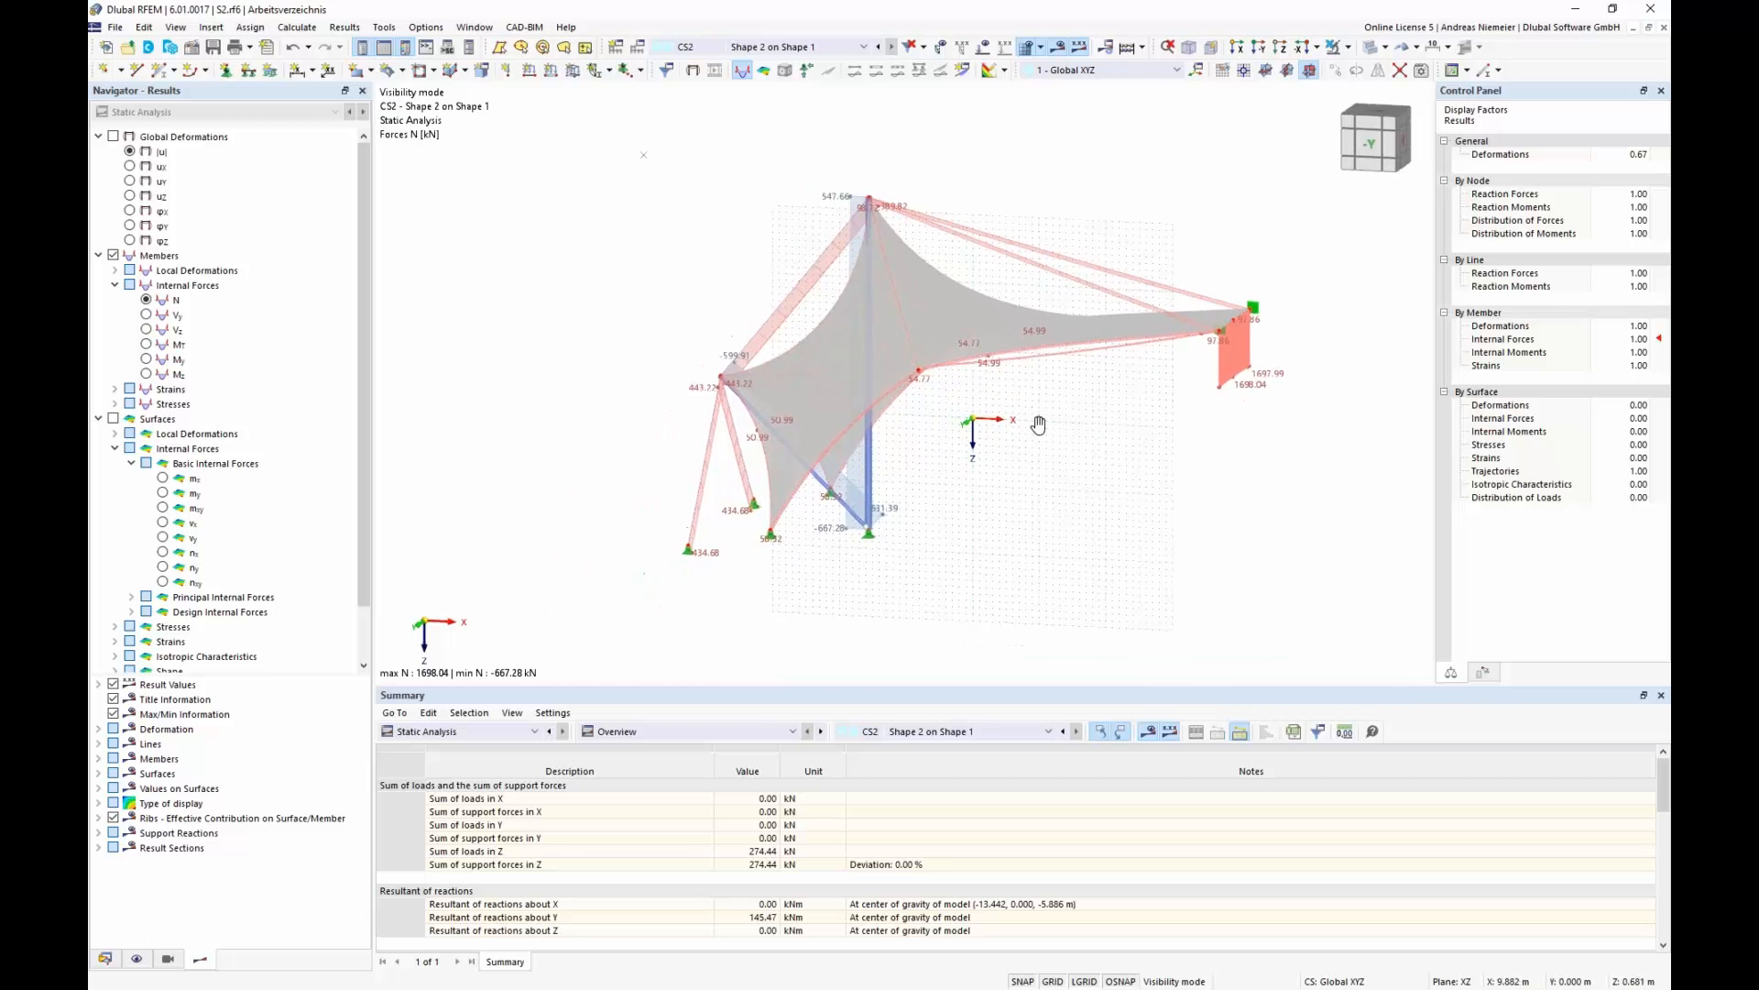
pyautogui.click(174, 553)
pyautogui.click(162, 553)
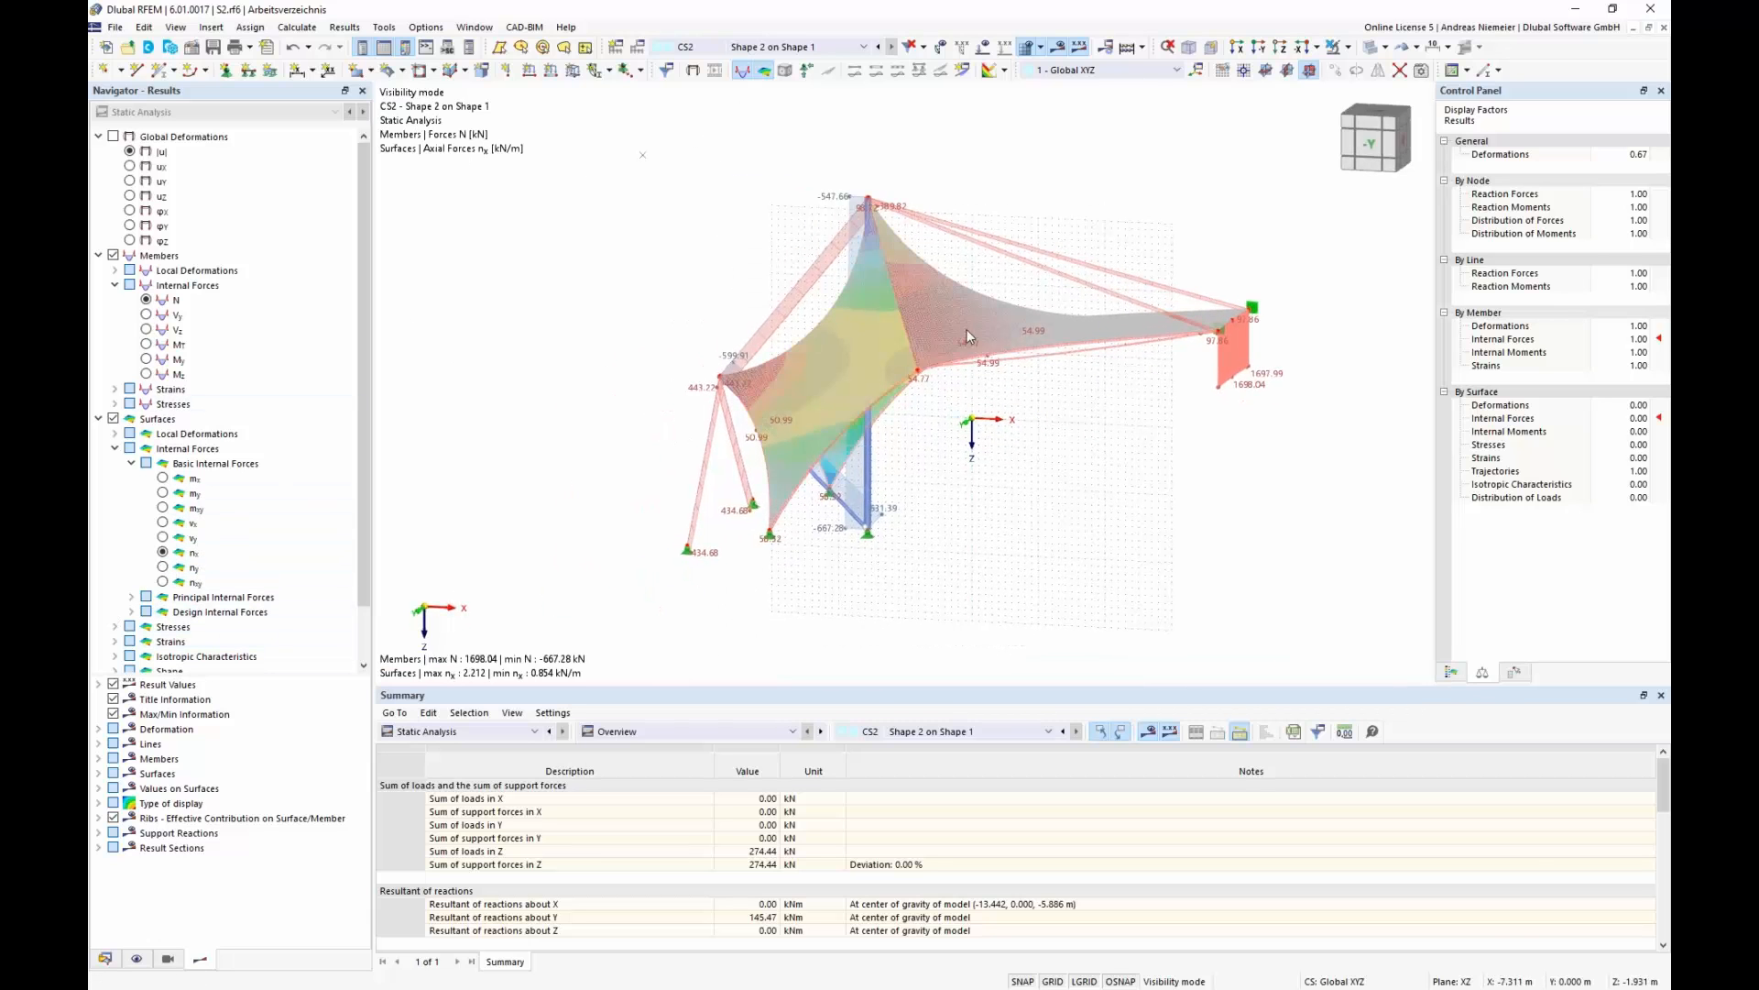
pyautogui.click(162, 568)
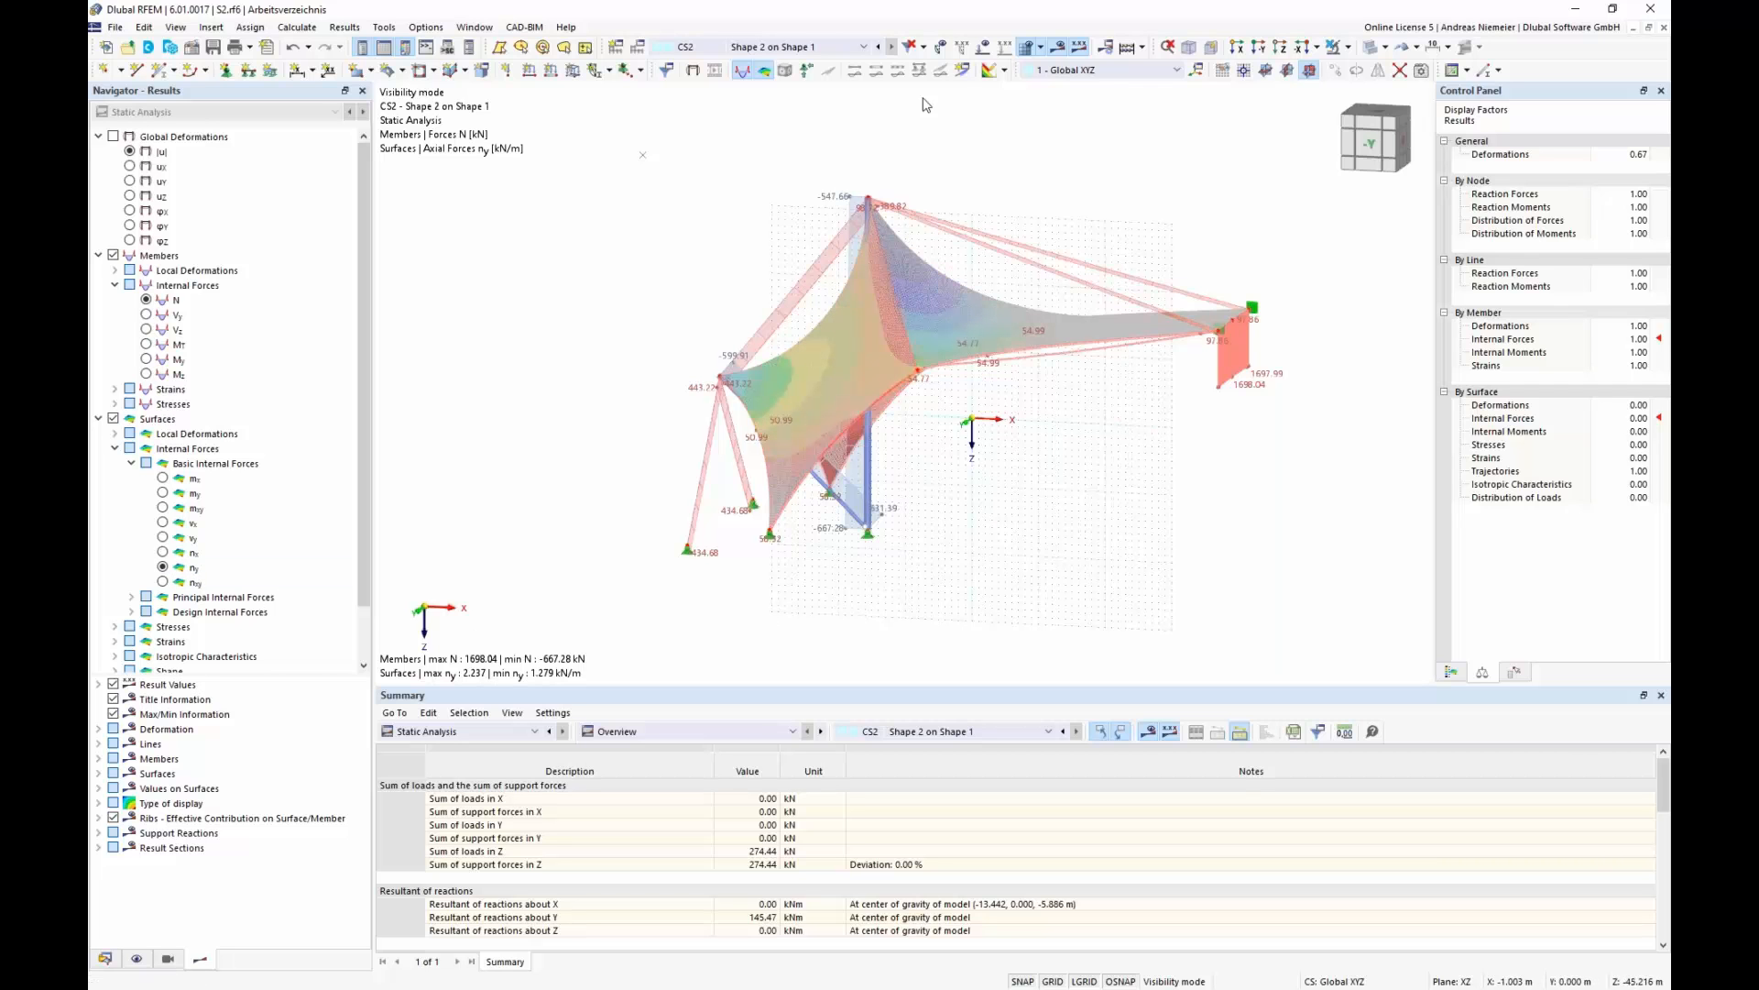
# - Display the results of construction stage CS1 - Shape 1 for comparison, and return to the model data overview
pyautogui.click(824, 48)
pyautogui.click(779, 154)
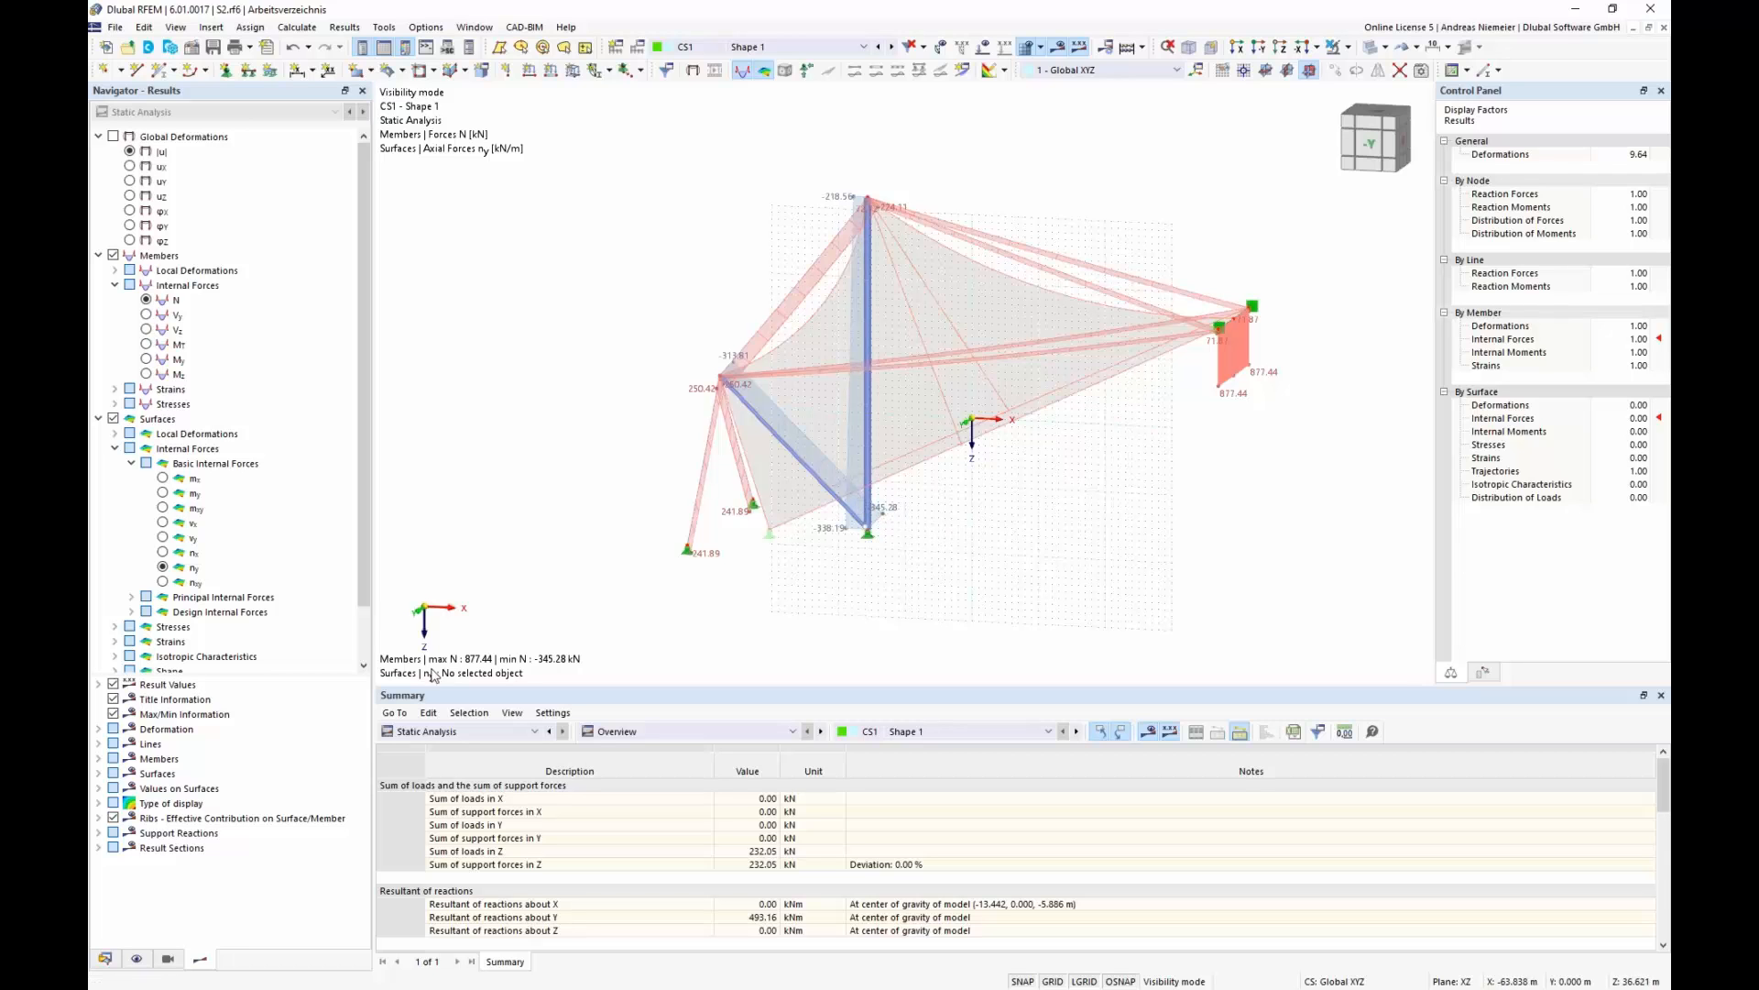
pyautogui.click(108, 958)
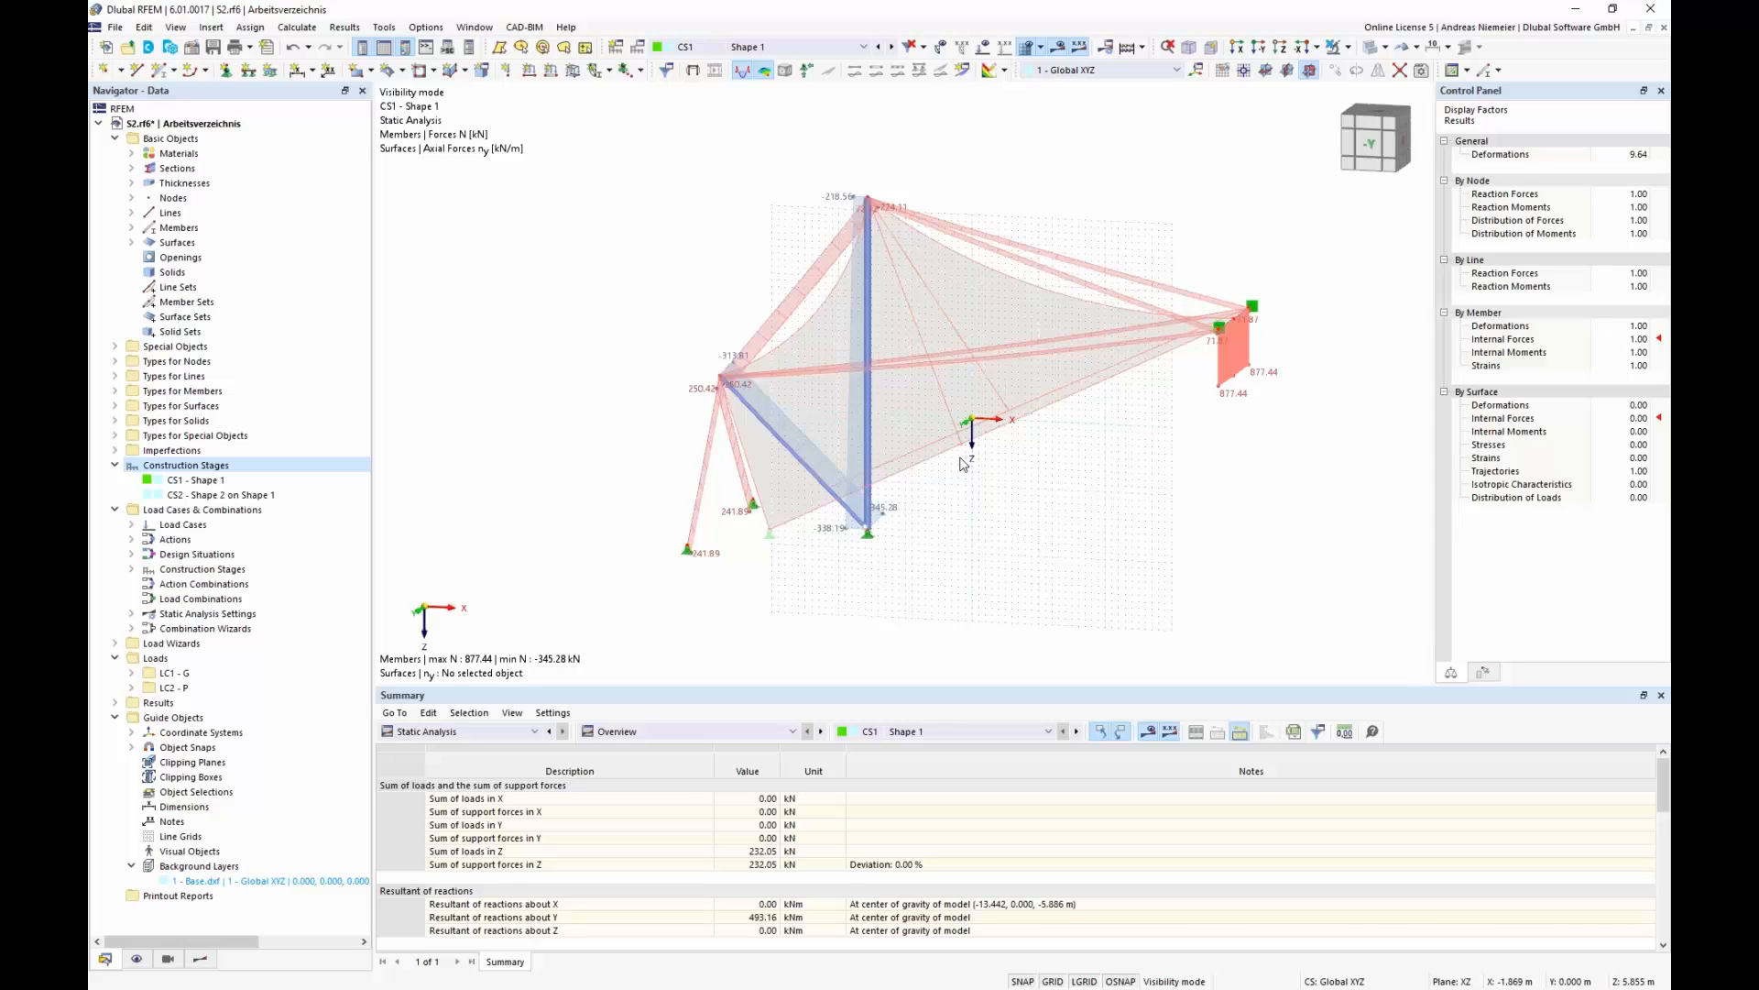
# - Add load case LC3 named Q with action category Imposed loads - category H: roofs
pyautogui.click(458, 730)
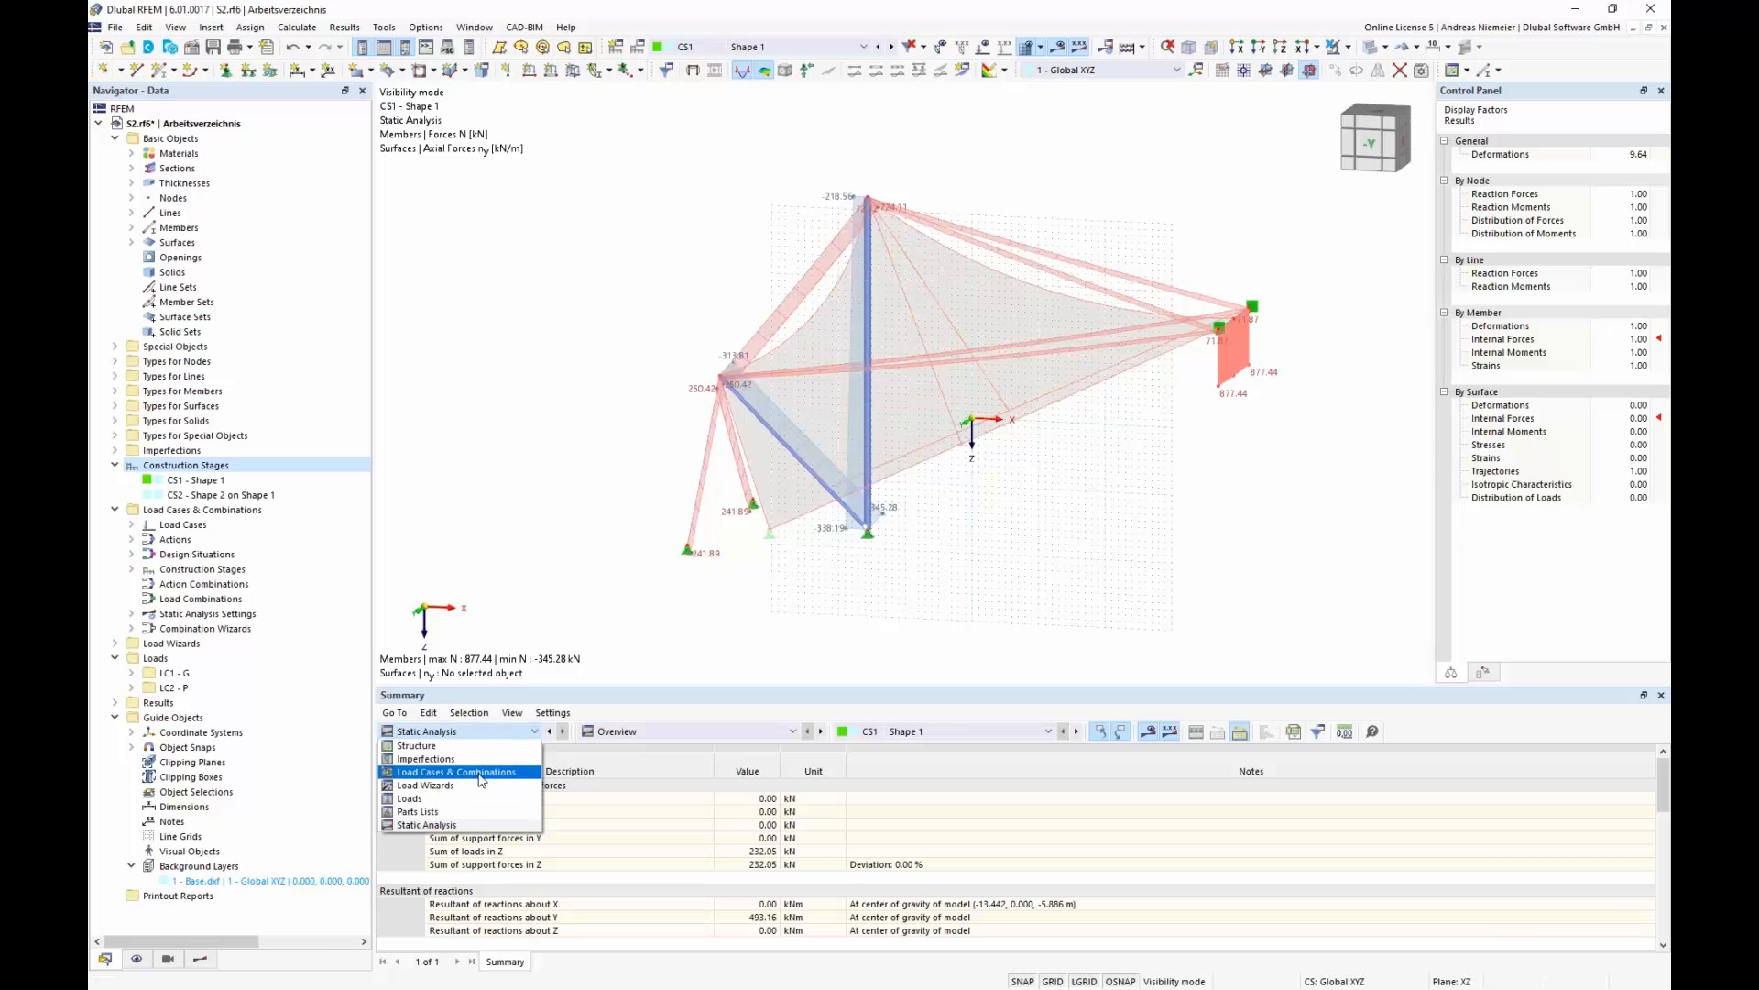
pyautogui.click(477, 826)
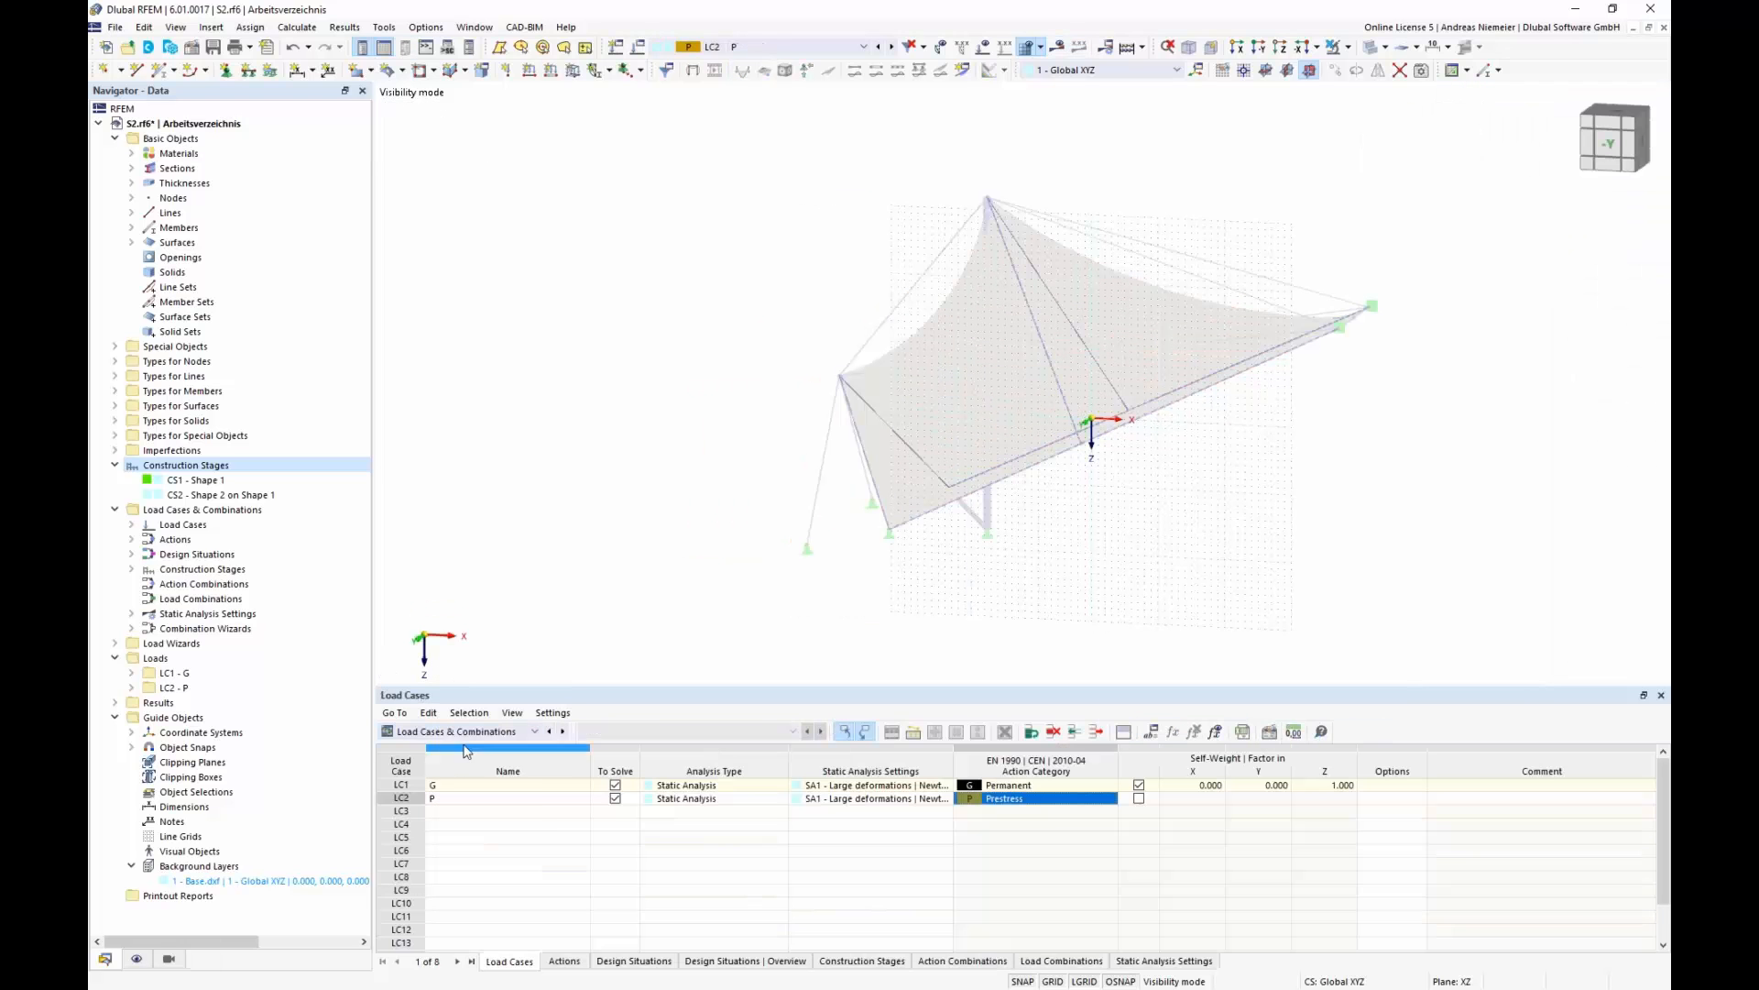
pyautogui.click(458, 731)
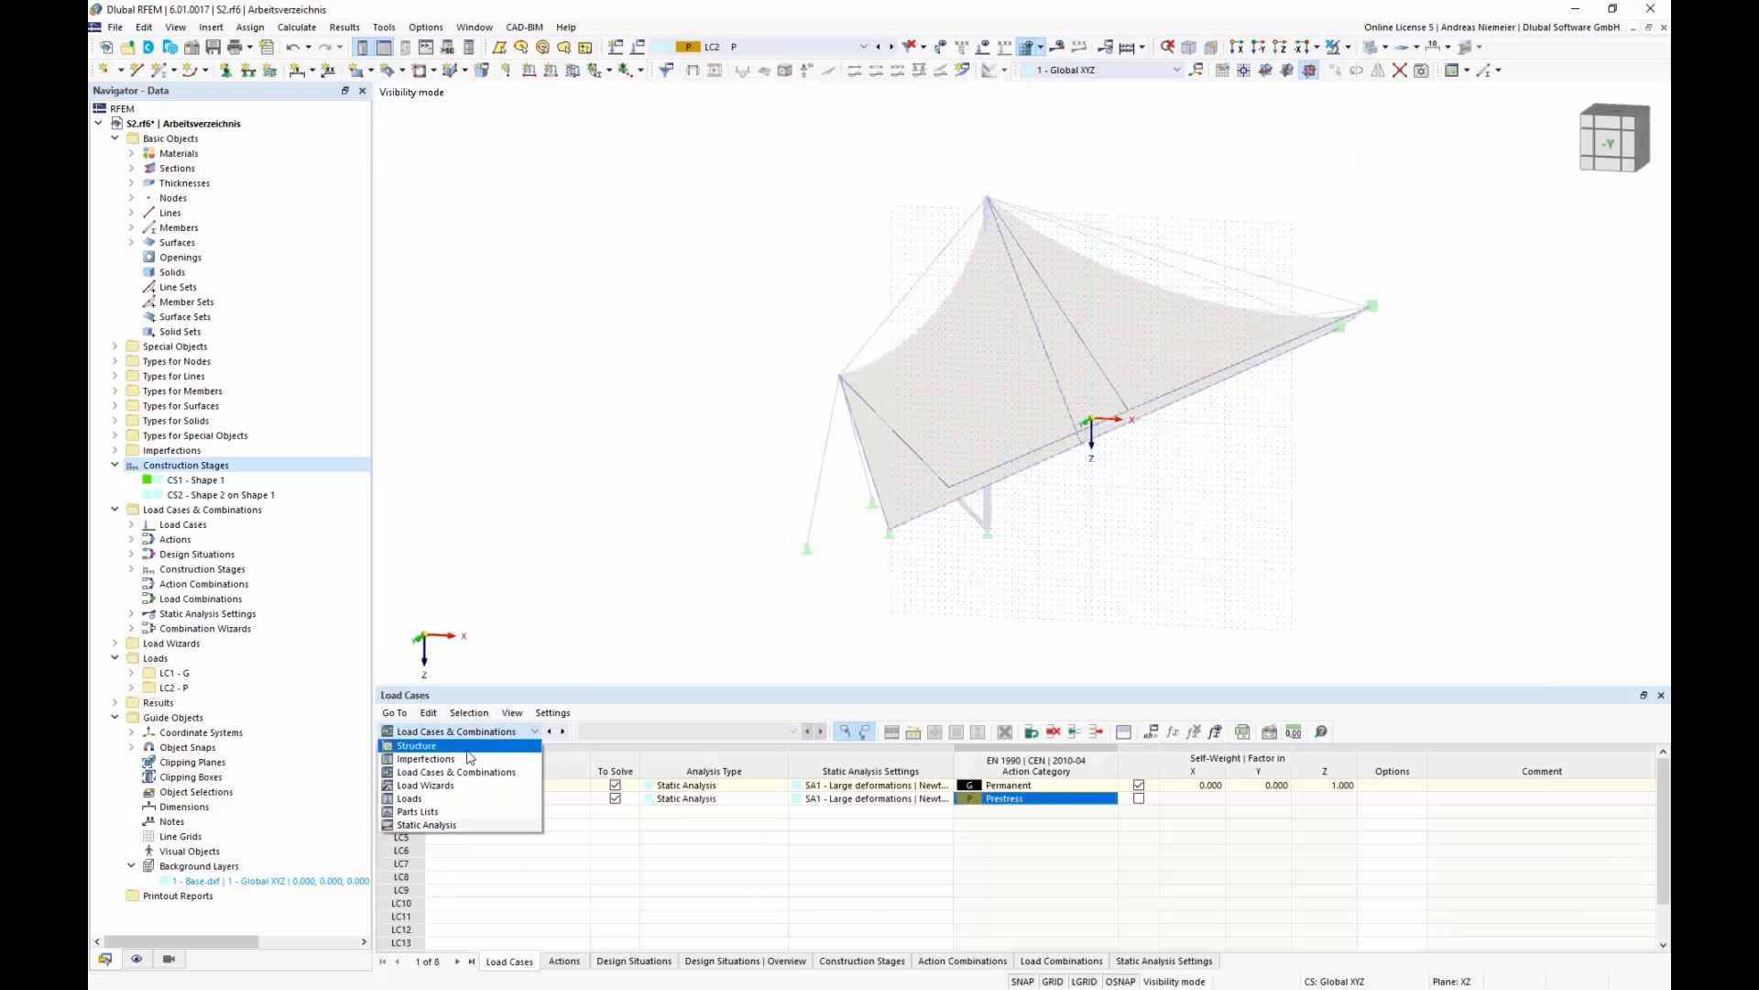
pyautogui.click(690, 642)
pyautogui.click(554, 813)
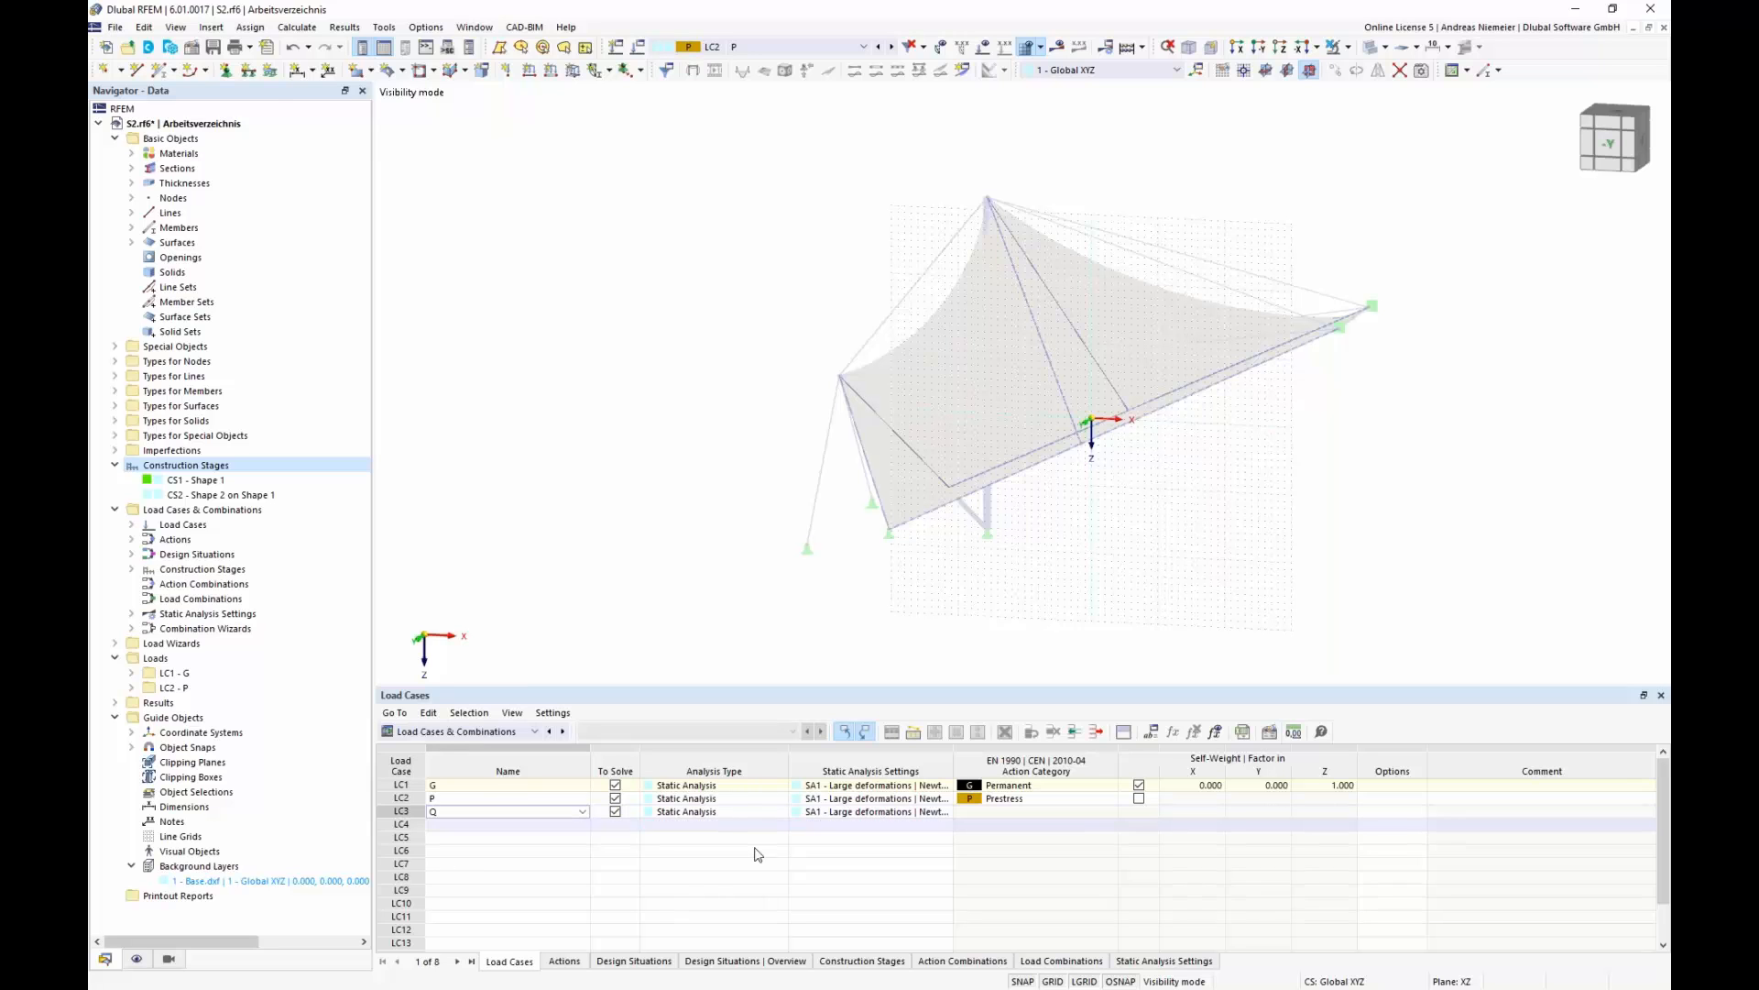
pyautogui.click(849, 866)
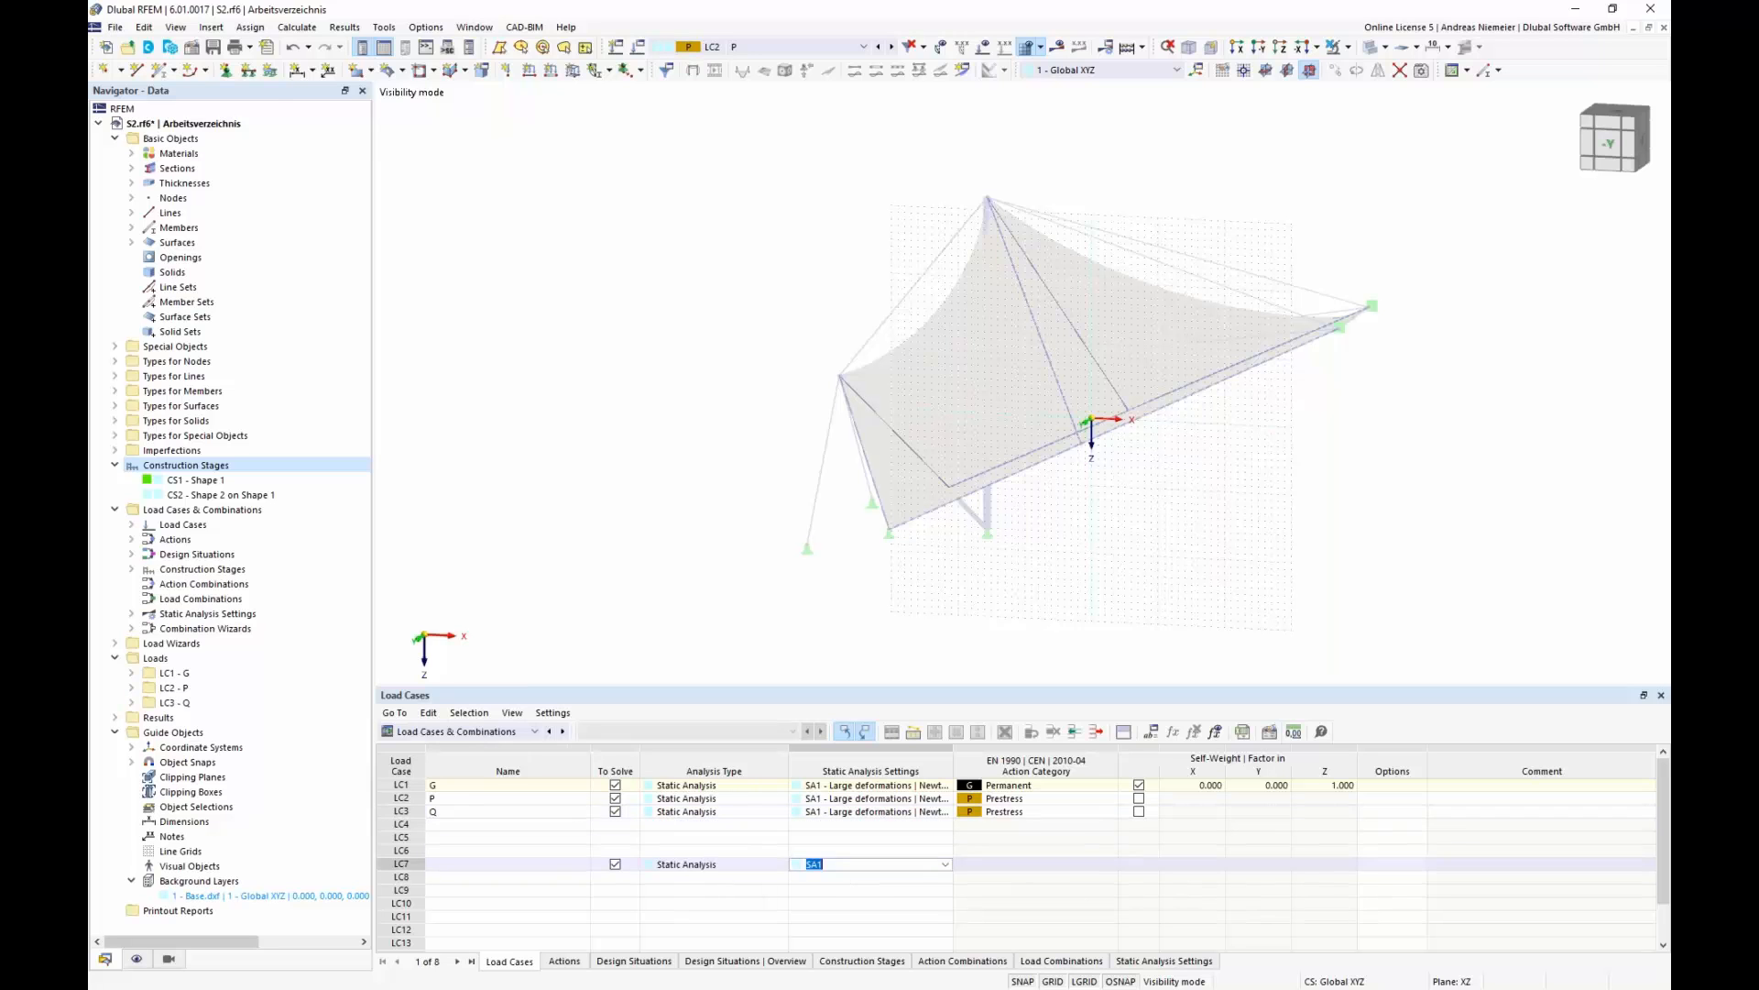
pyautogui.click(1106, 818)
pyautogui.click(1109, 812)
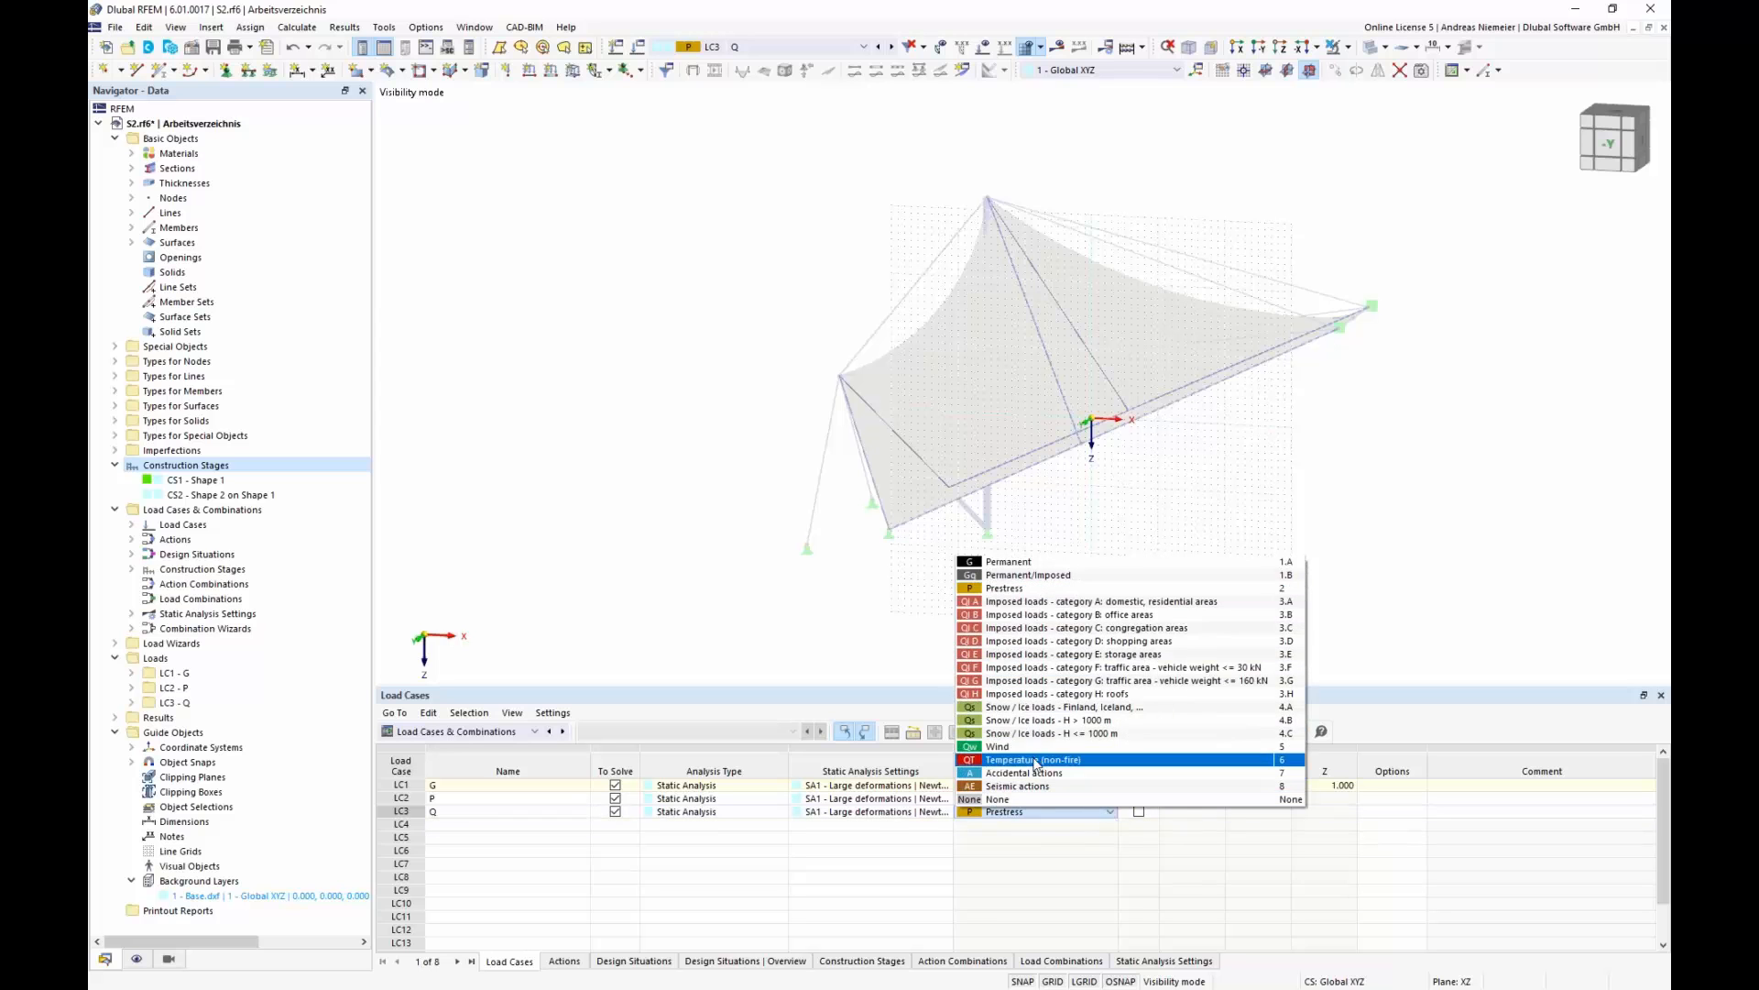
pyautogui.click(1008, 694)
pyautogui.click(1028, 864)
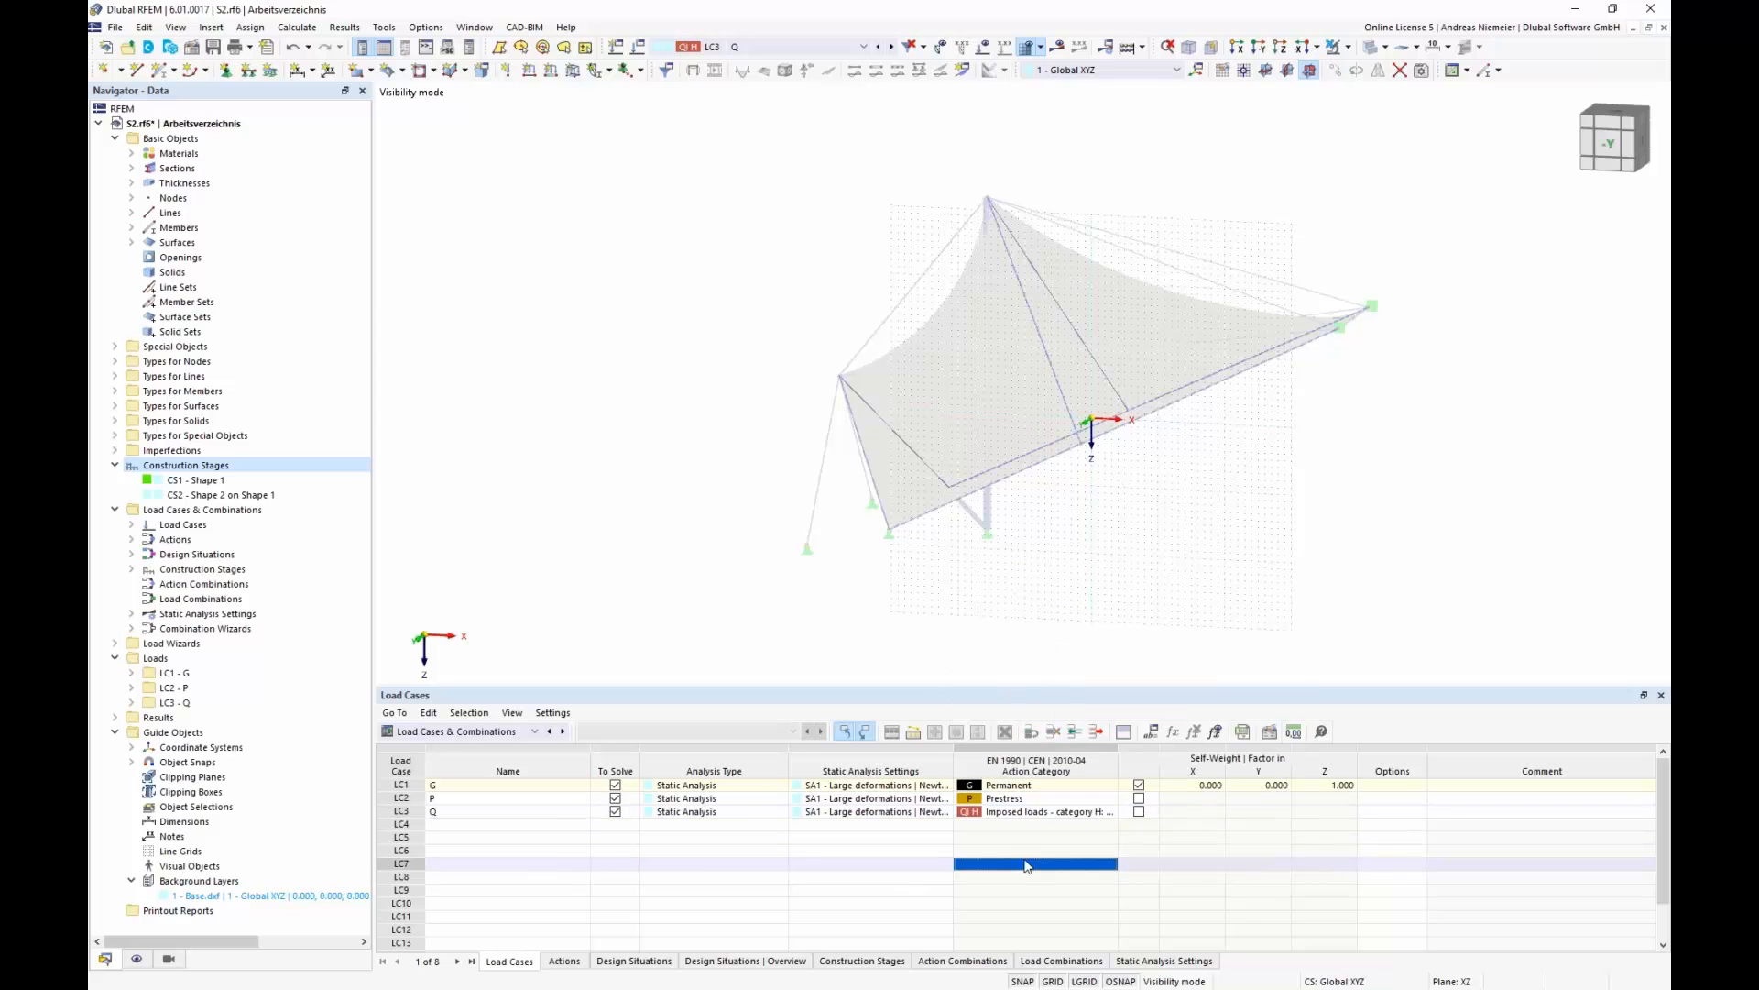
# - Make load case LC1 - G current and cancel the visibility mode to show the whole model
pyautogui.click(826, 48)
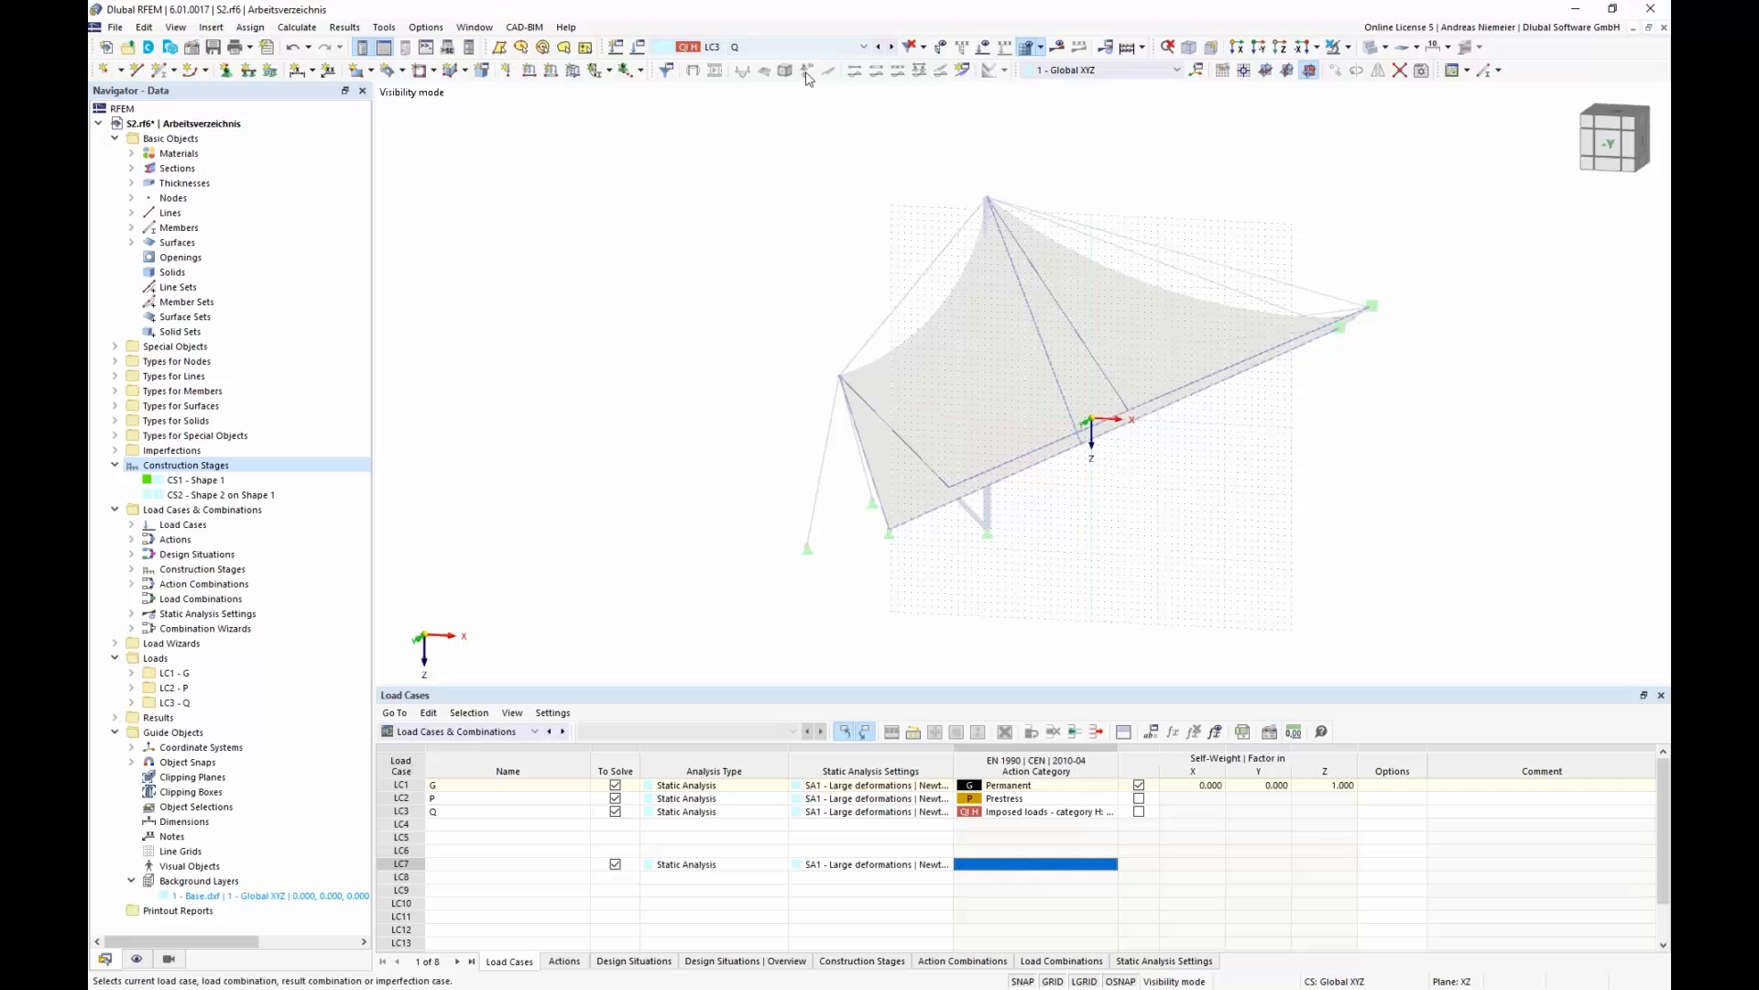
pyautogui.click(757, 66)
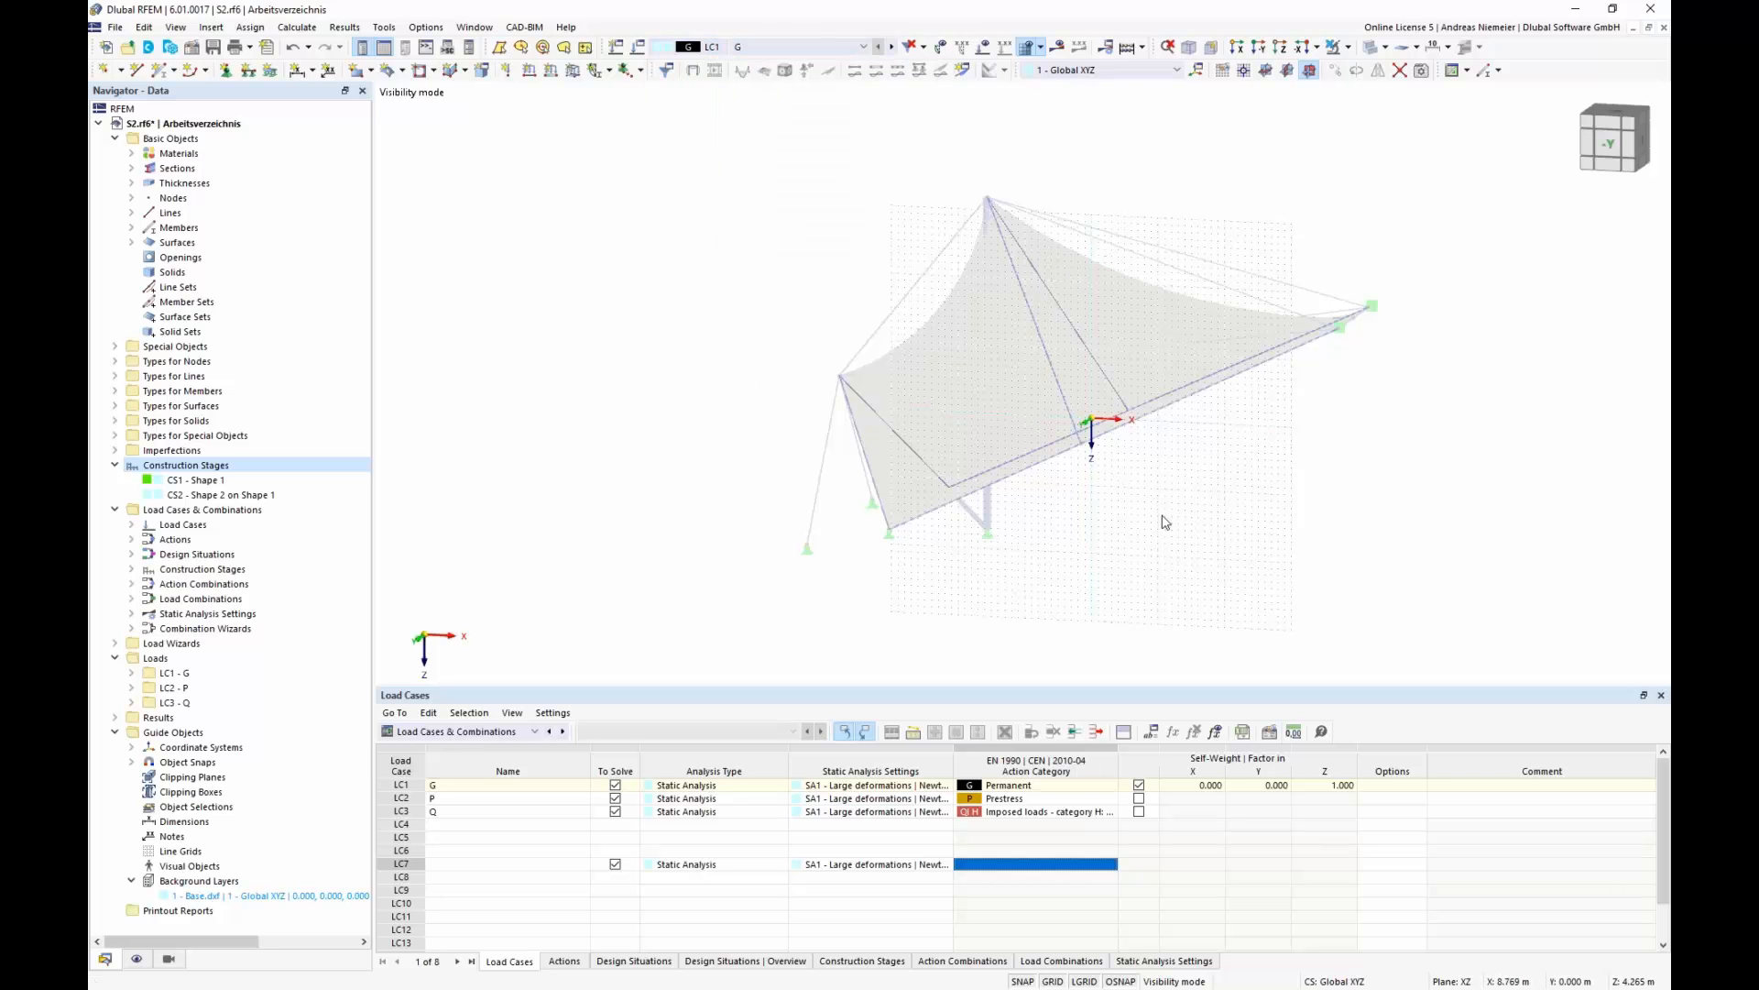
pyautogui.scroll(-2, 1163, 519)
pyautogui.moveTo(1233, 526); pyautogui.dragTo(1138, 522, button='middle')
pyautogui.scroll(-1, 1138, 522)
pyautogui.click(1334, 49)
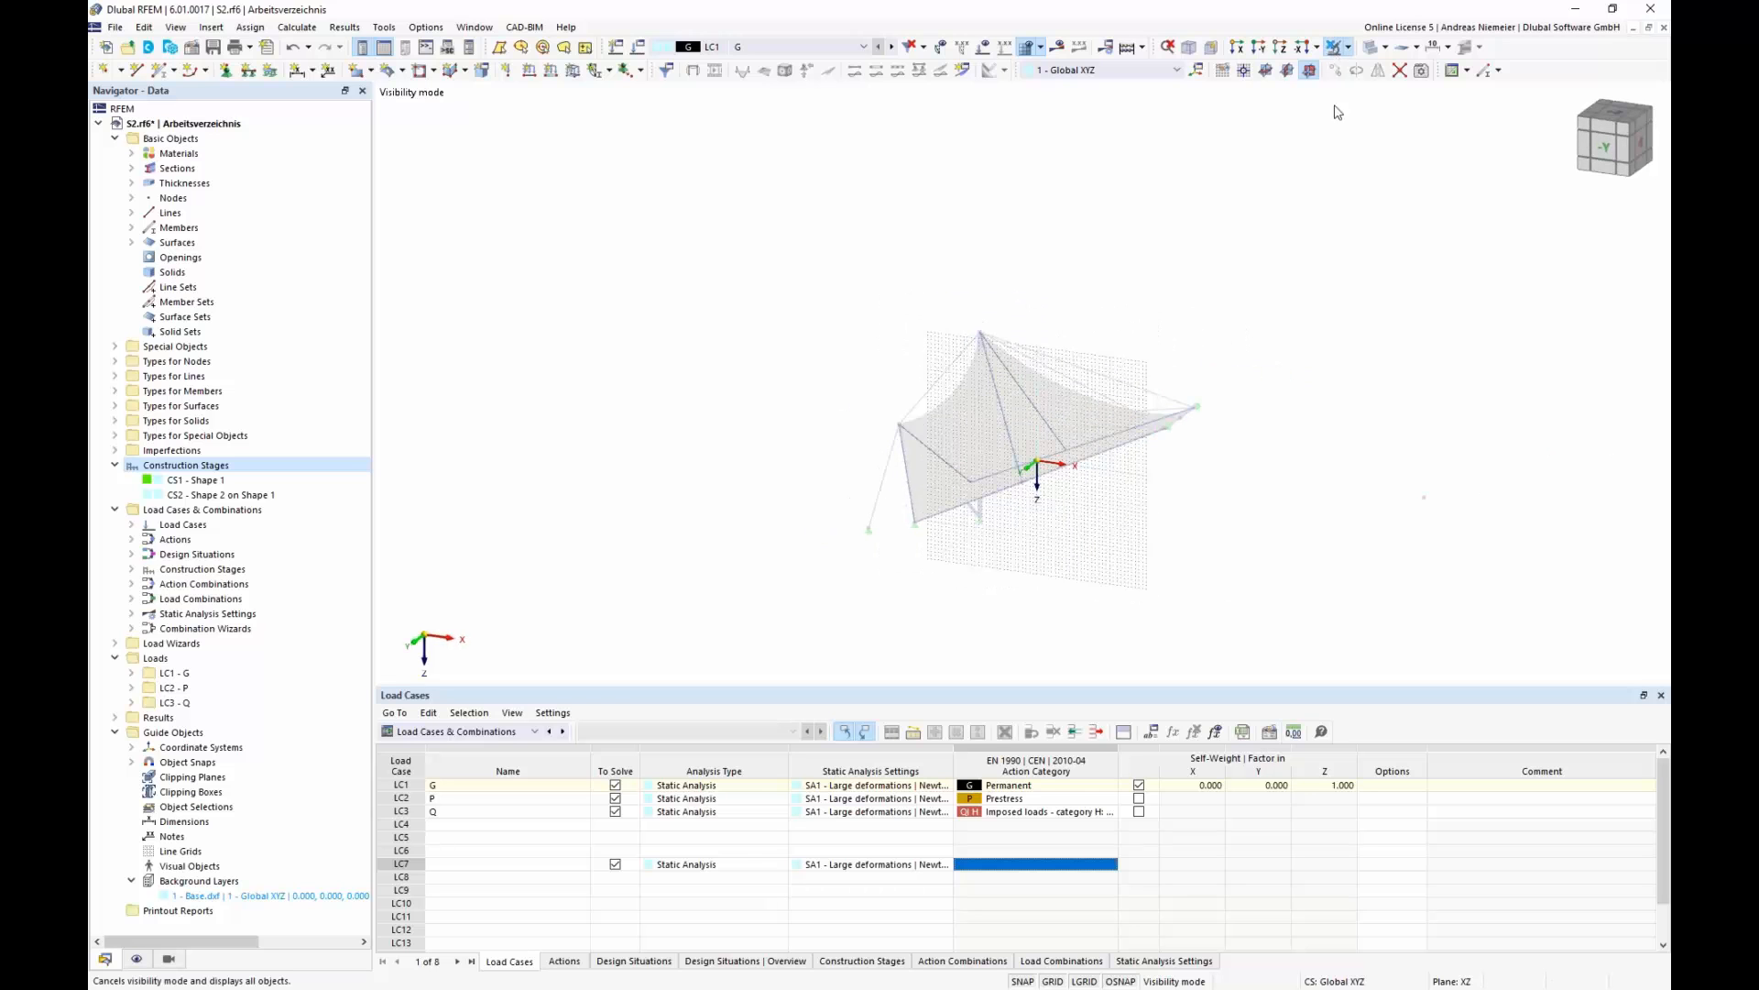
# - Apply a uniform surface load of 0.20 kN/m² in projected global Z direction to membrane surfaces 1-4 in LC1 - G
pyautogui.click(574, 70)
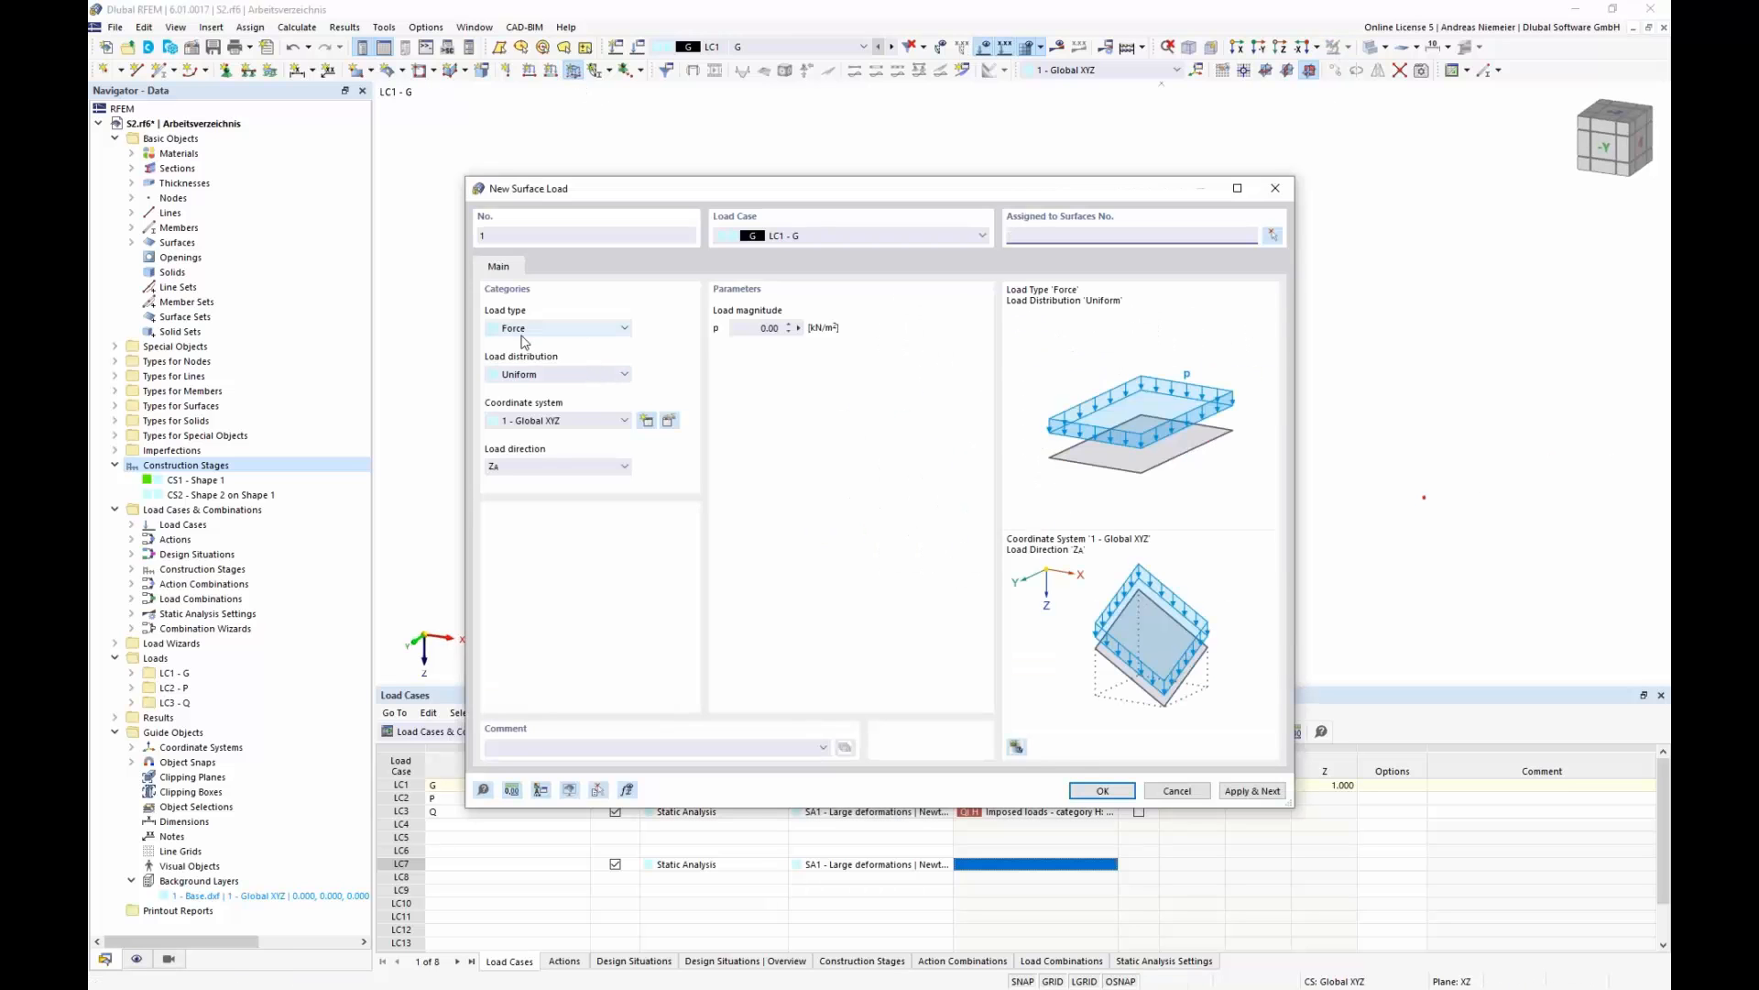
pyautogui.click(548, 467)
pyautogui.click(555, 546)
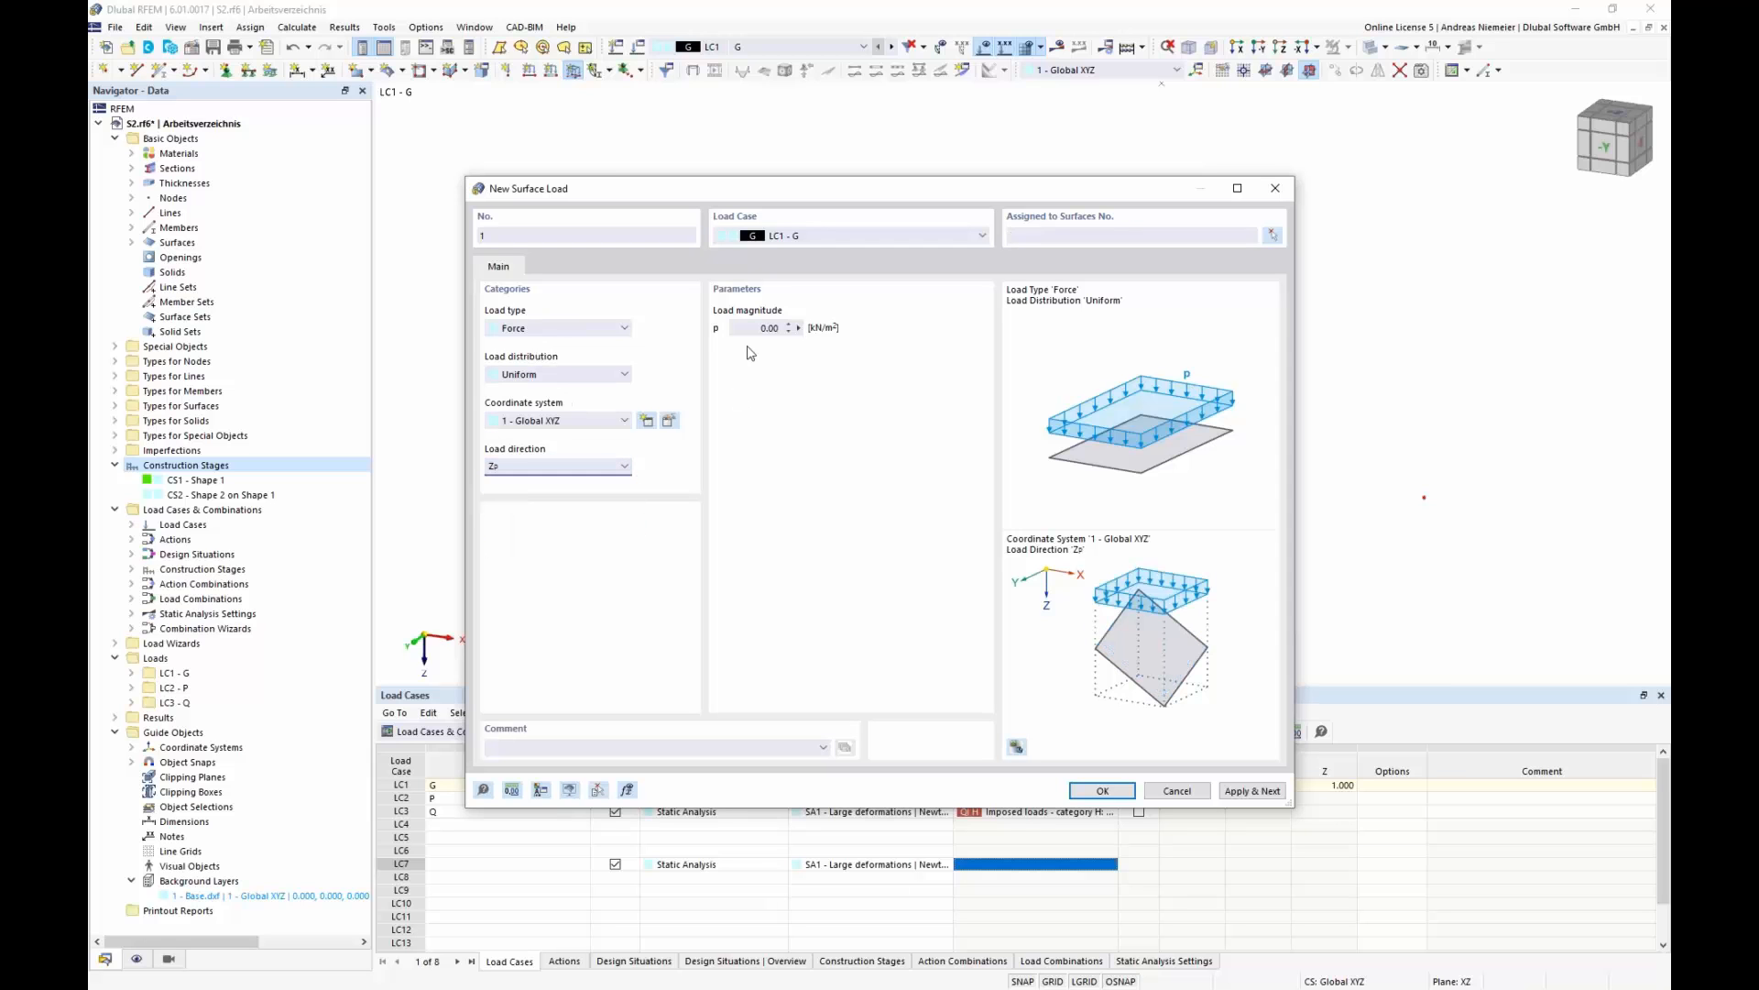
pyautogui.press('Tab')
pyautogui.write('0,')
pyautogui.click(1097, 791)
pyautogui.click(1108, 458)
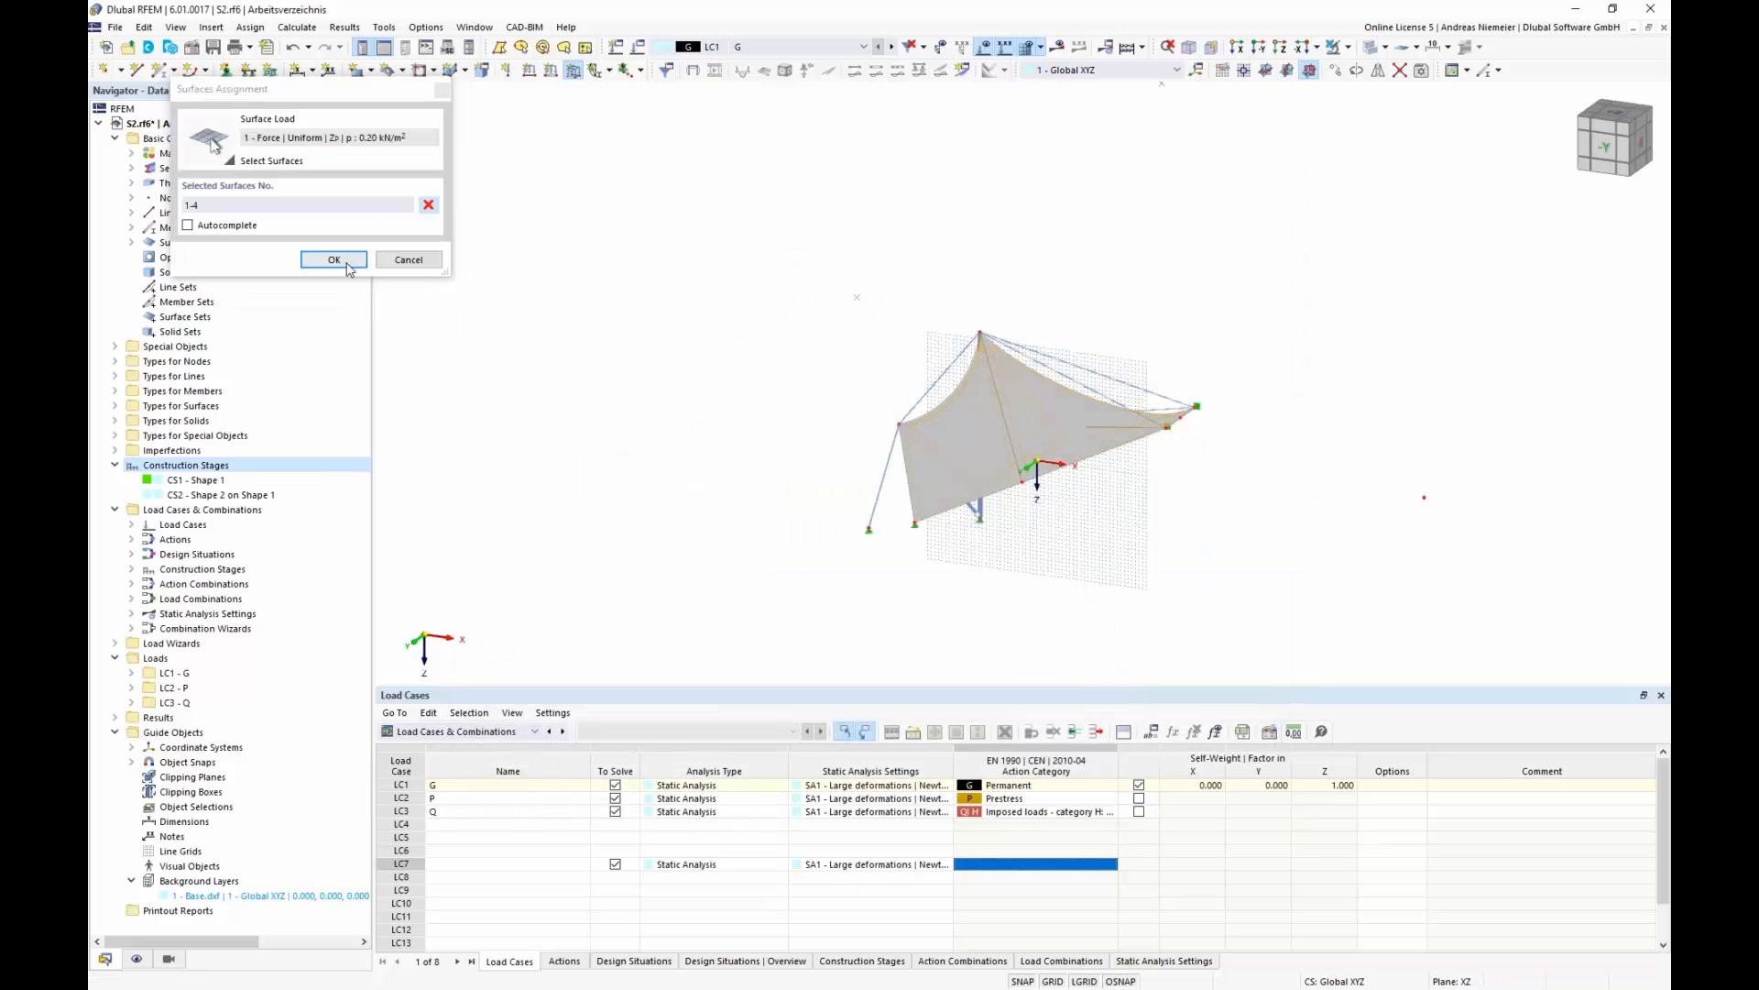
pyautogui.click(334, 259)
pyautogui.click(947, 571)
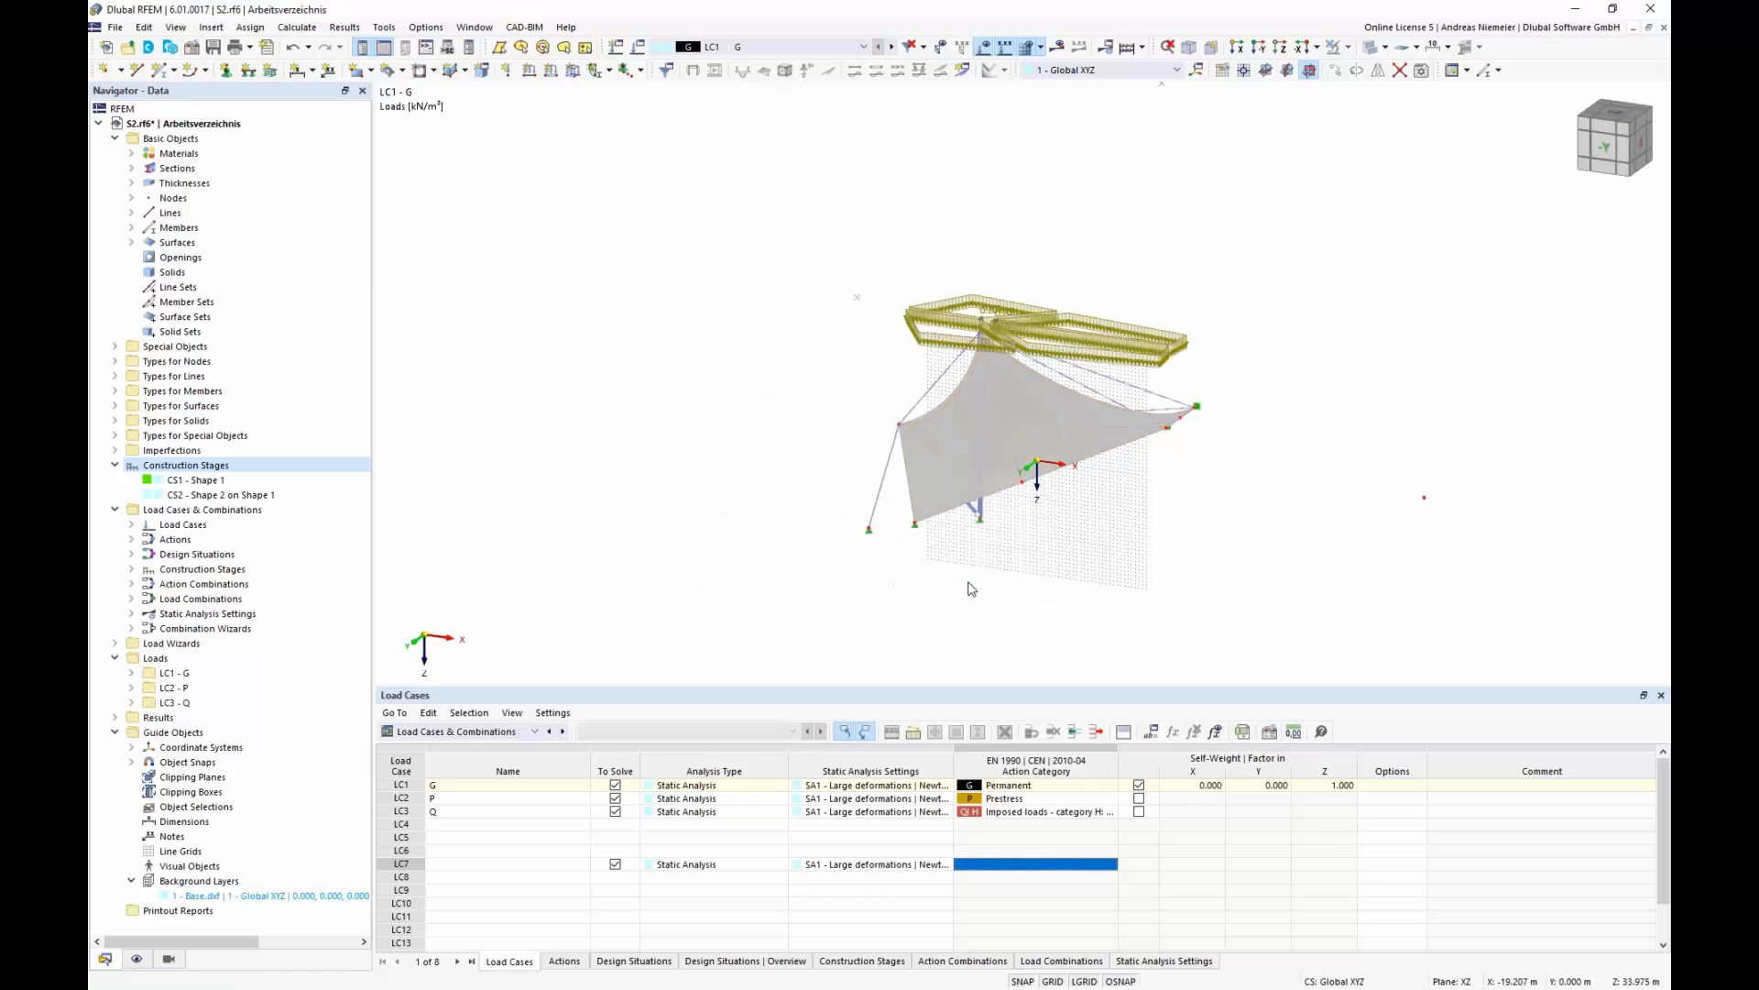
pyautogui.keyDown('ctrl'); pyautogui.moveTo(1210, 535); pyautogui.dragTo(1087, 514, button='middle'); pyautogui.keyUp('ctrl')
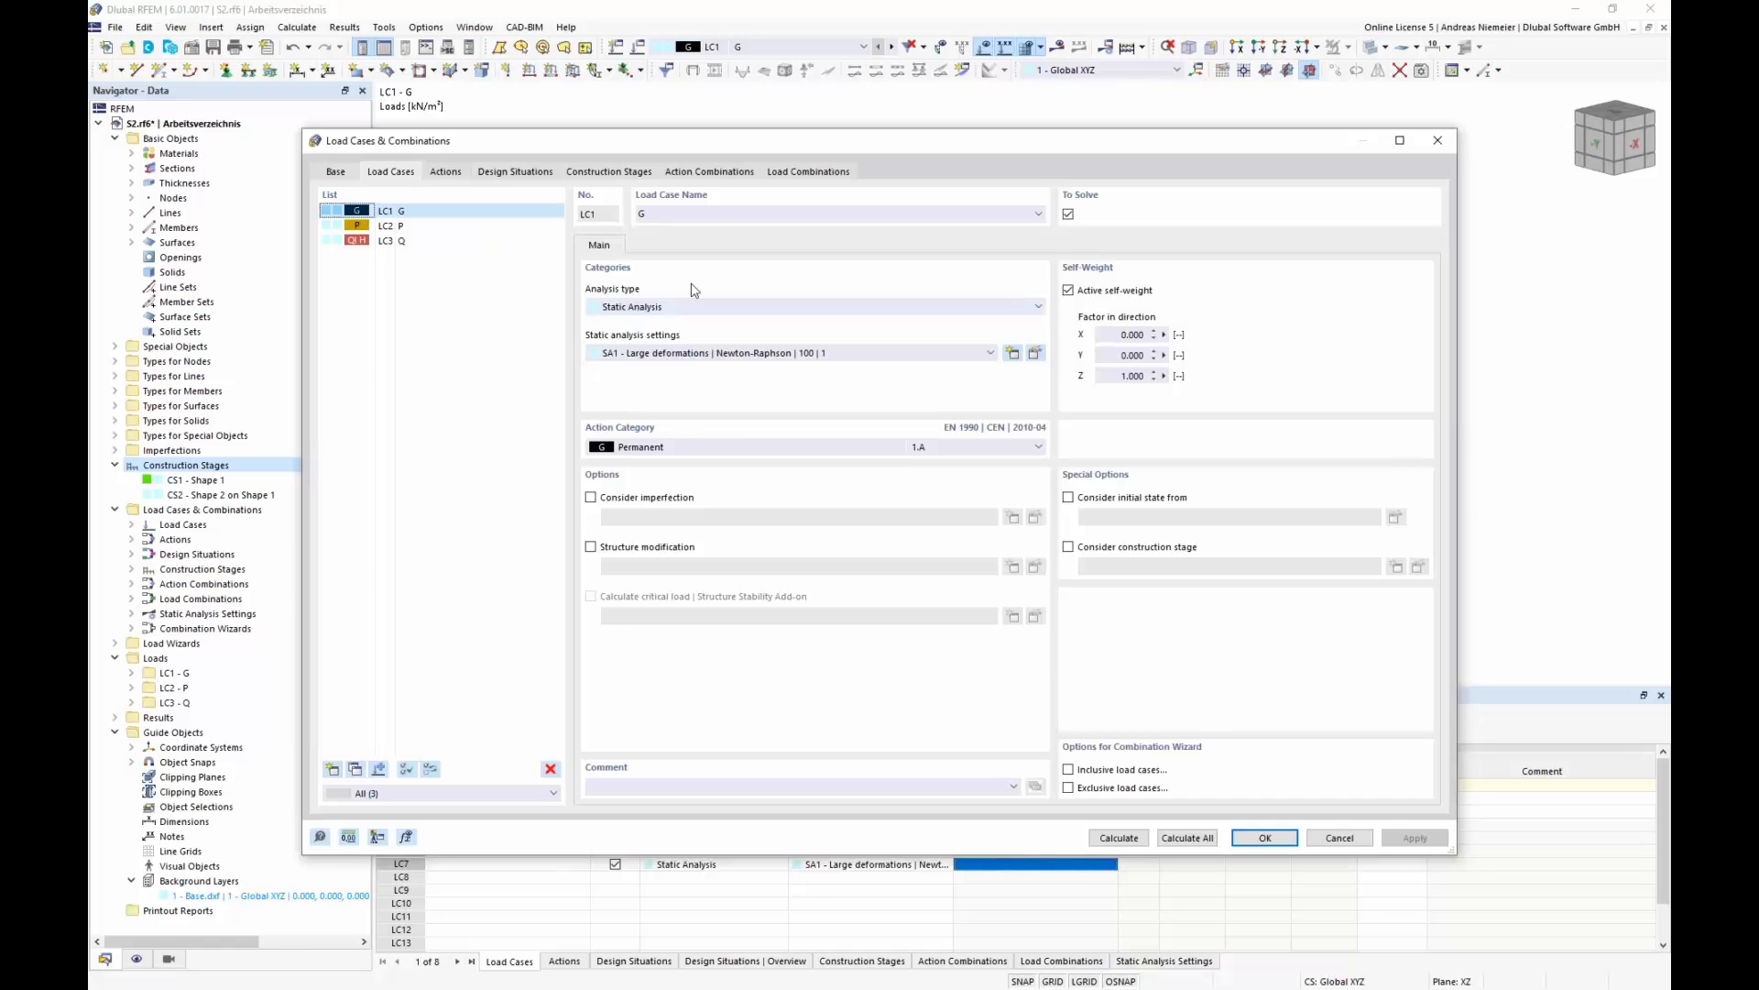
pyautogui.click(628, 173)
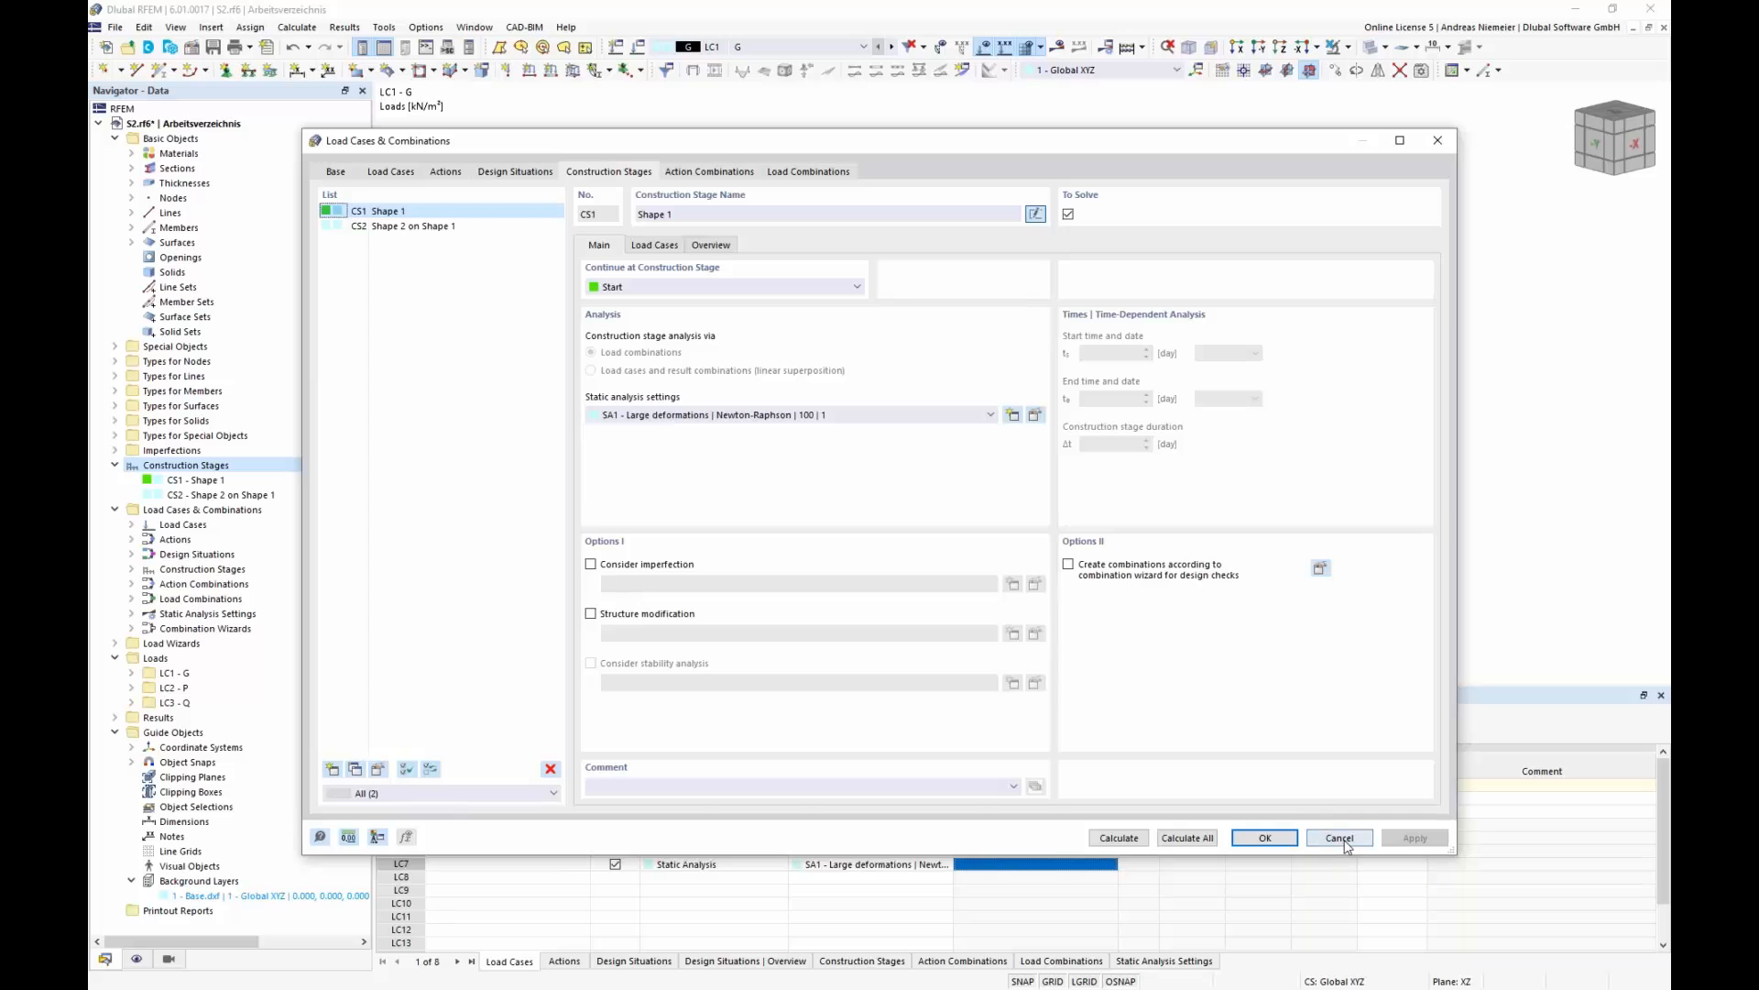
pyautogui.click(1264, 837)
pyautogui.keyDown('ctrl'); pyautogui.moveTo(974, 643); pyautogui.dragTo(399, 621, button='middle'); pyautogui.keyUp('ctrl')
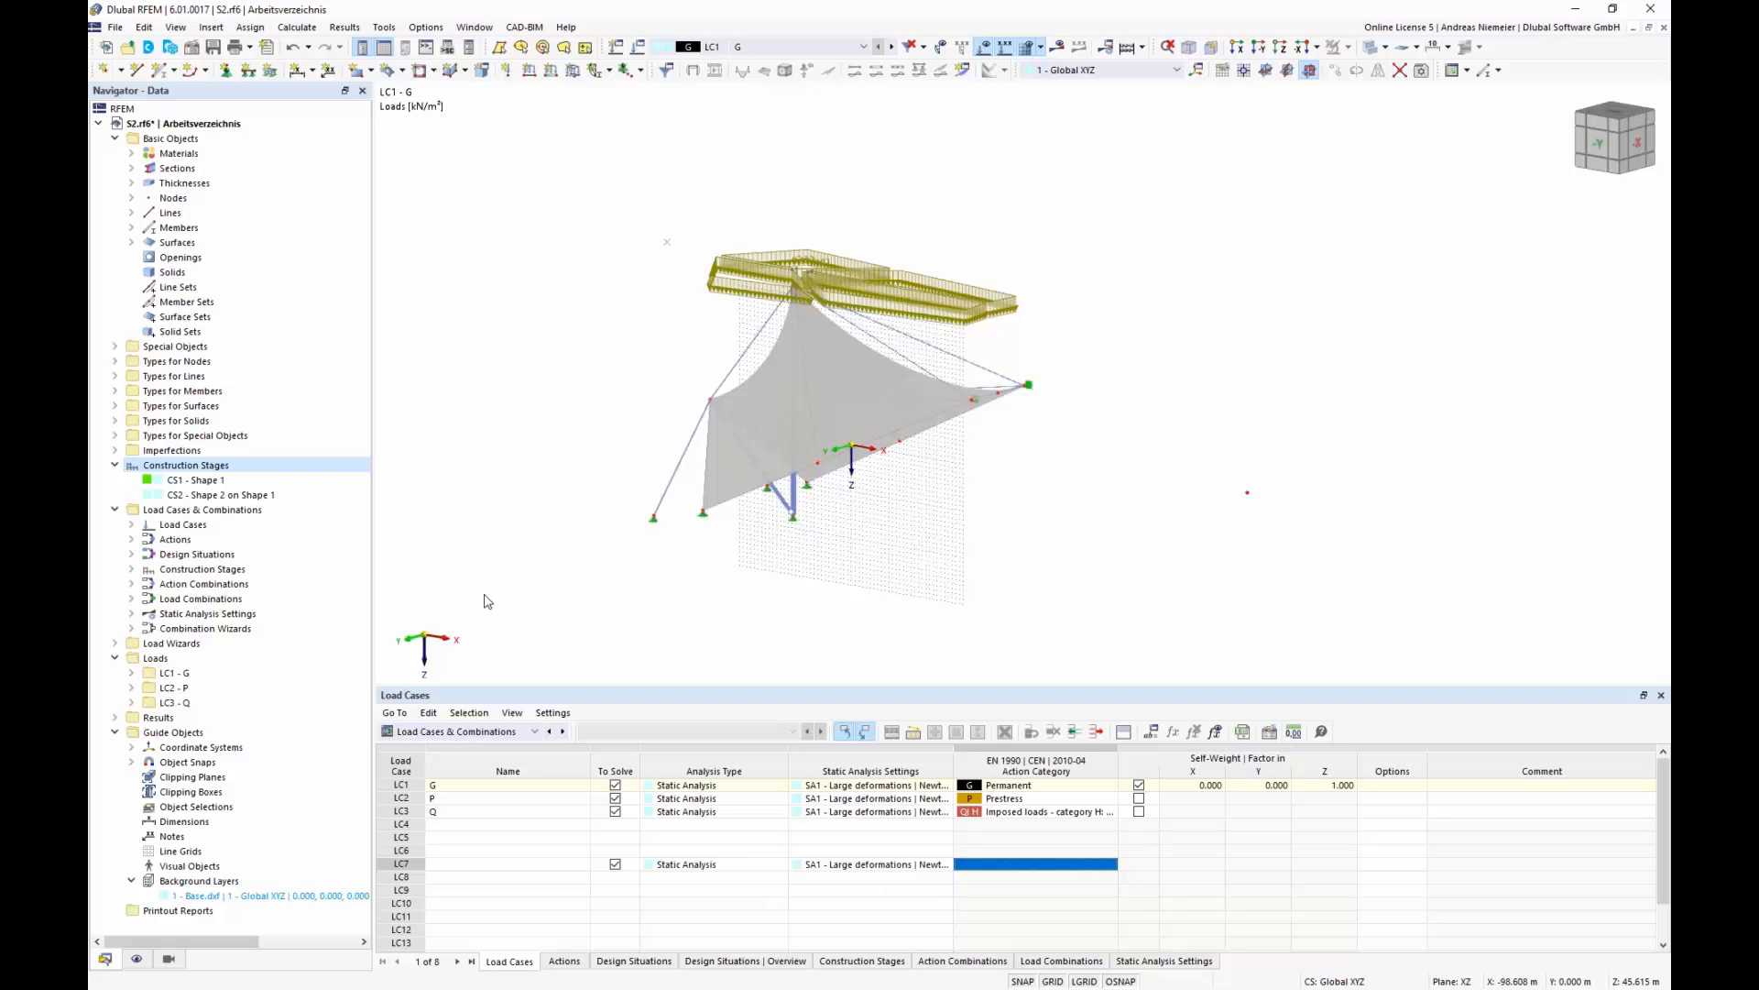
# - Create a third construction stage named "Structural Calc" that continues at CS2 - Shape 2 on Shape 1
pyautogui.rightClick(240, 468)
pyautogui.click(277, 499)
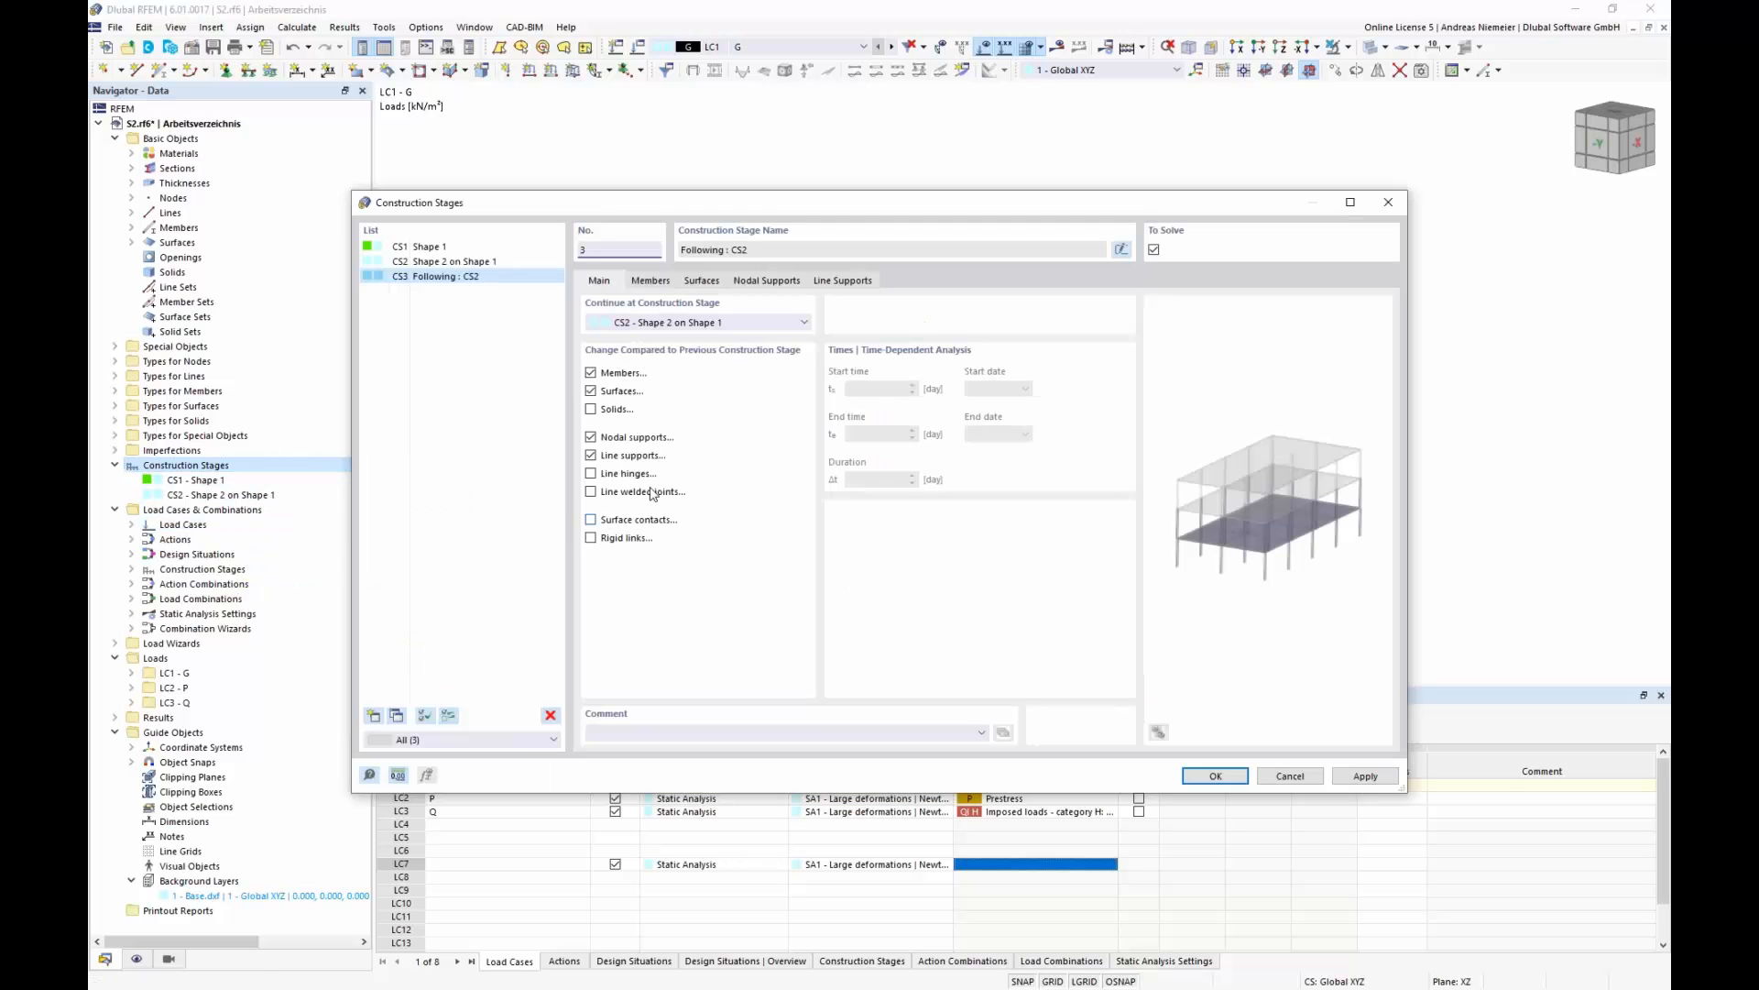
pyautogui.click(1122, 249)
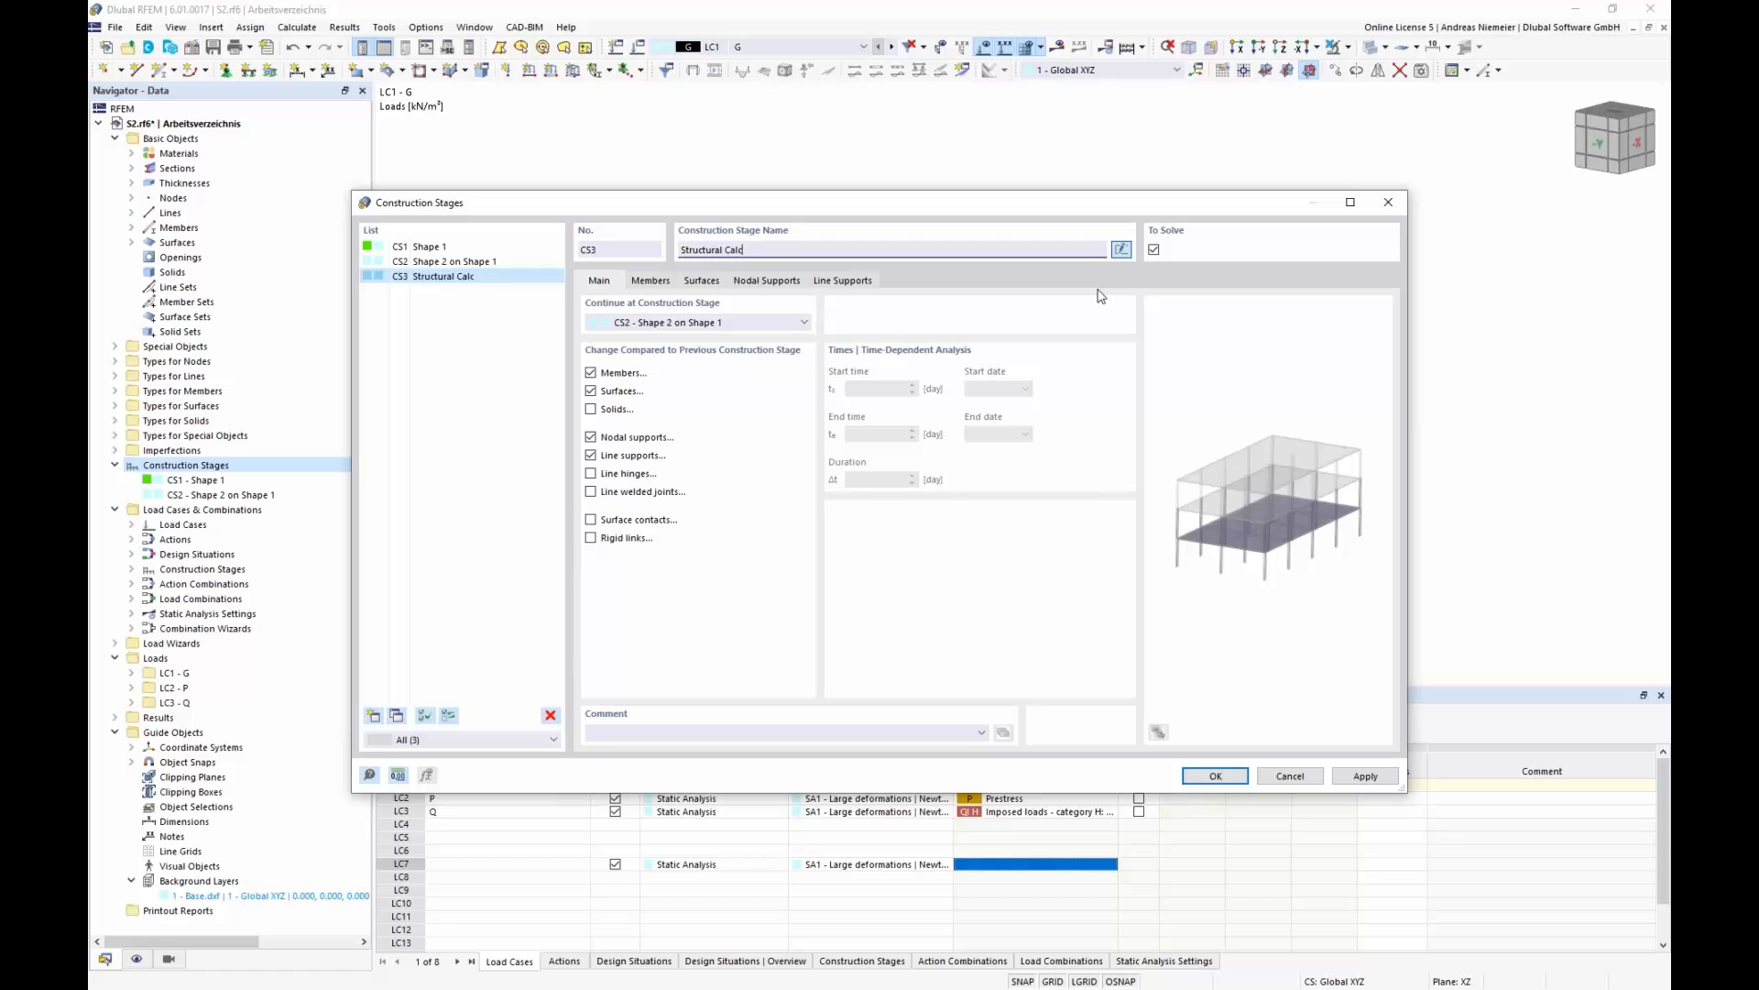
# - Name the third construction stage "Structural Calculation on Shape 2" and assign load case LC3 to it
pyautogui.write('Structural Calculation on Shape 2')
pyautogui.click(1212, 777)
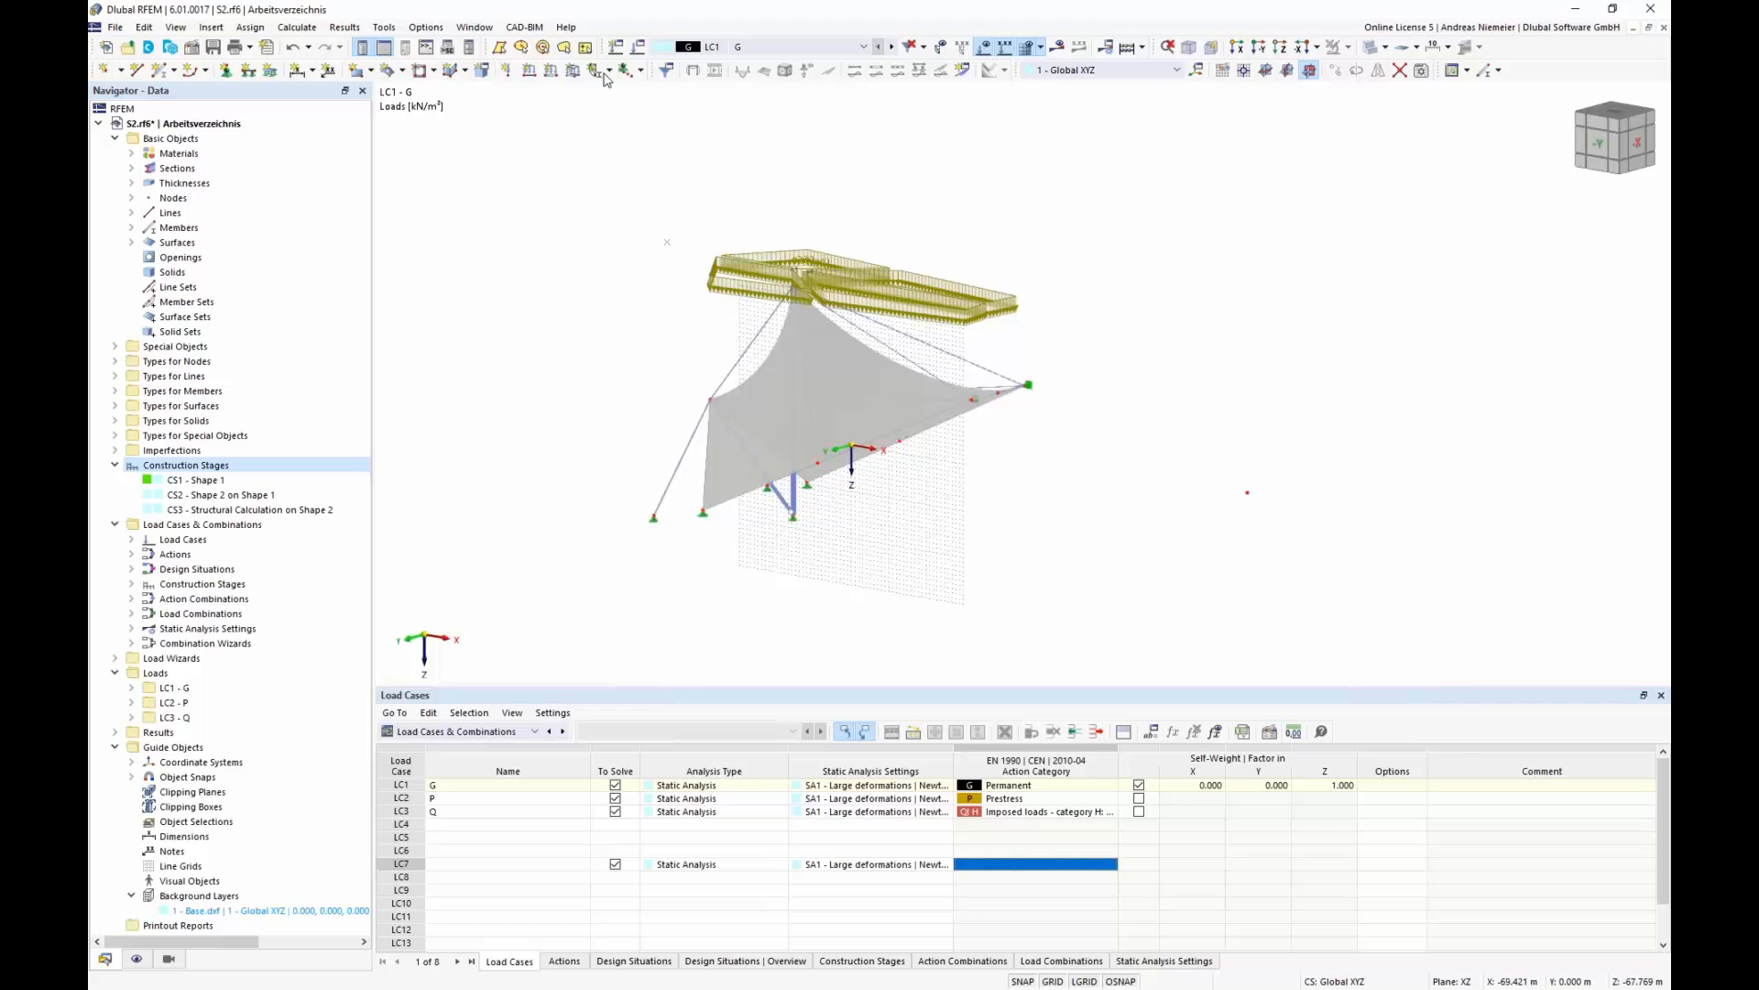
pyautogui.click(637, 49)
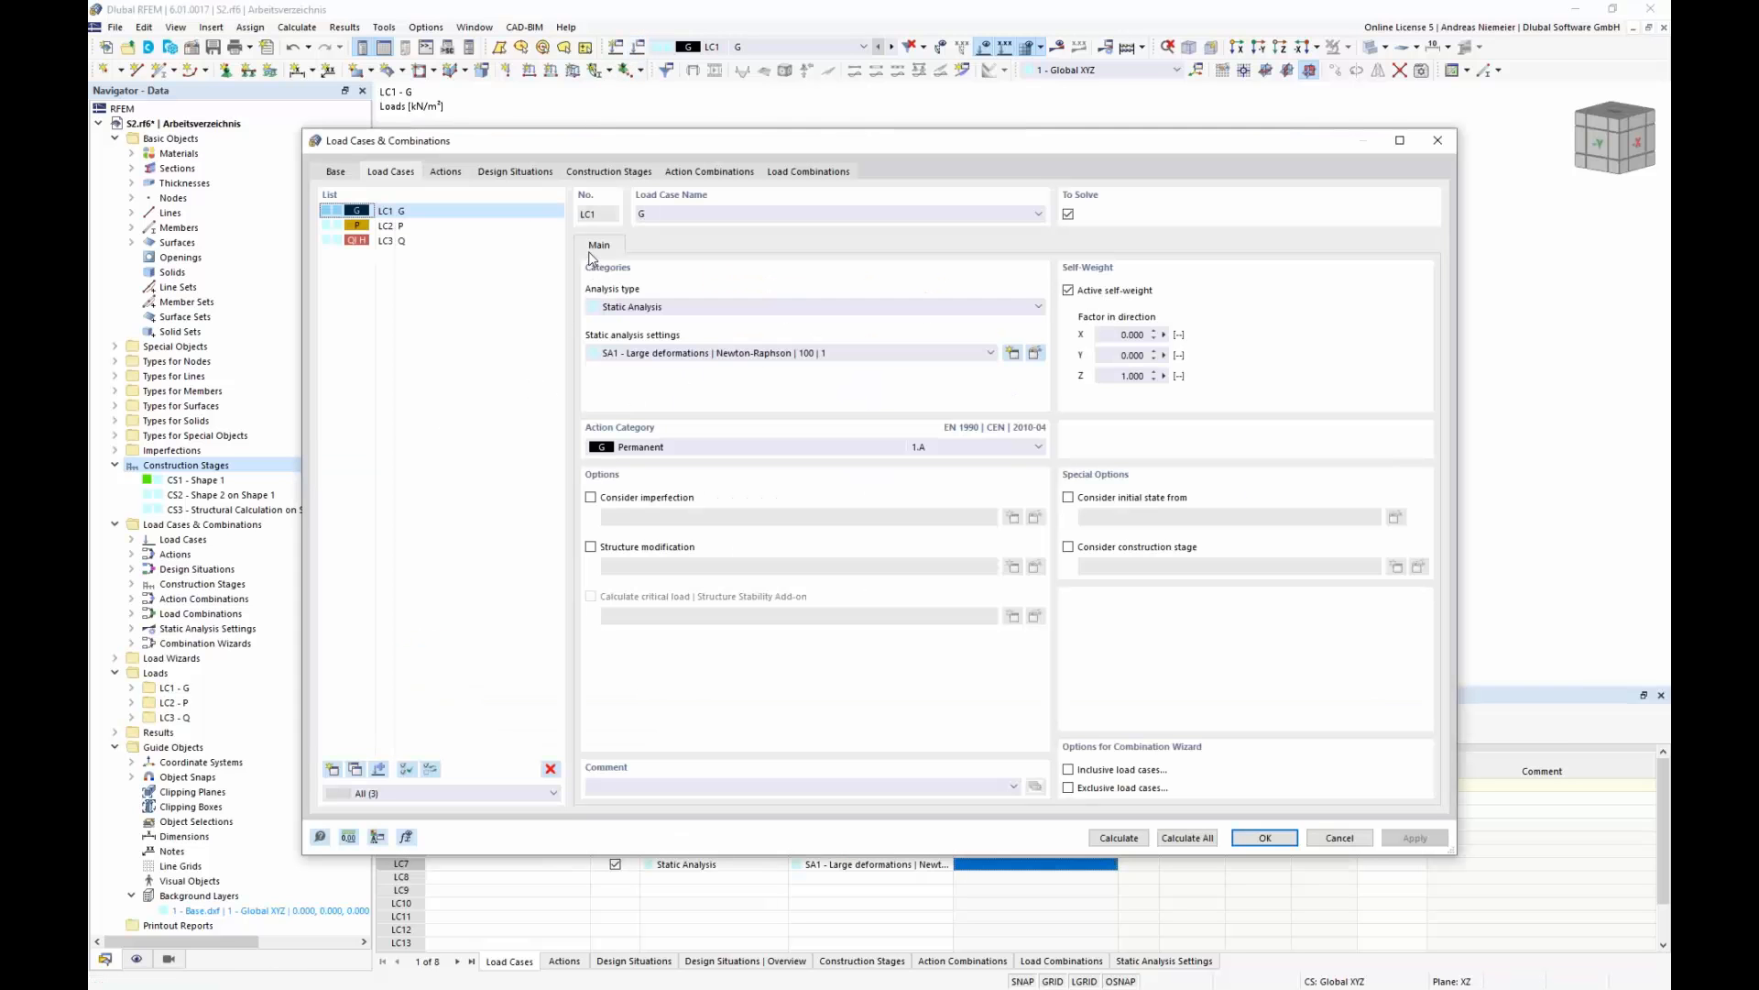
pyautogui.click(610, 173)
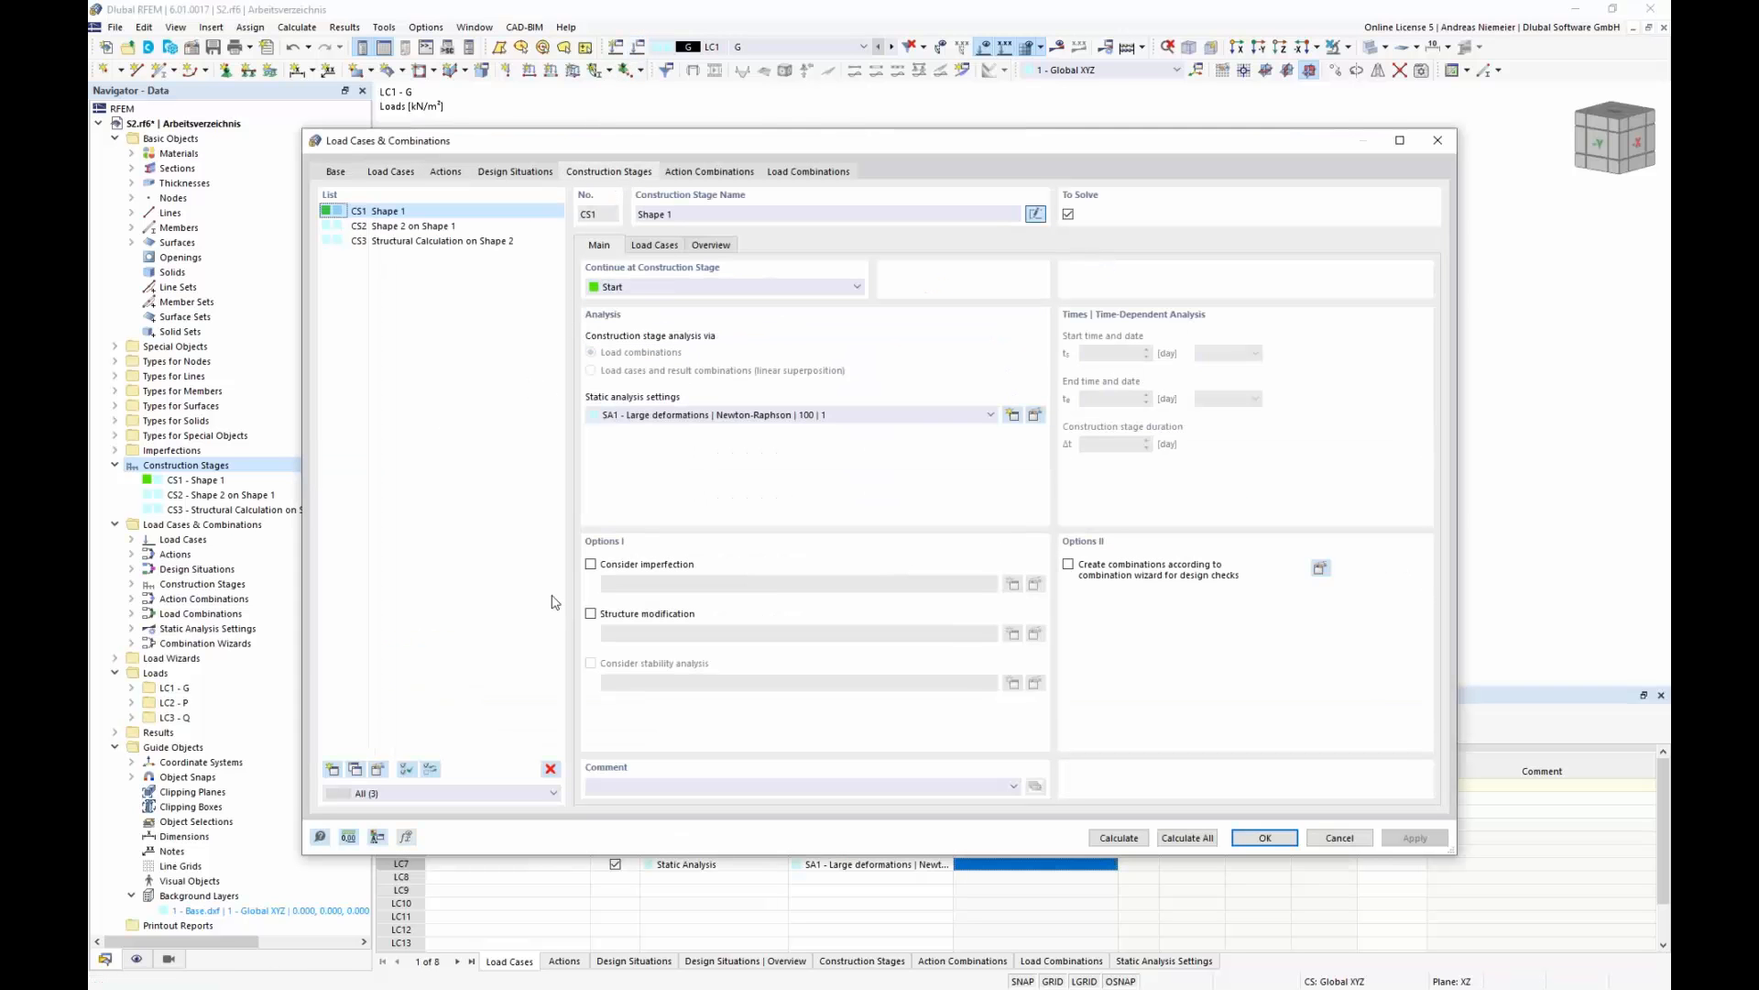
pyautogui.click(381, 228)
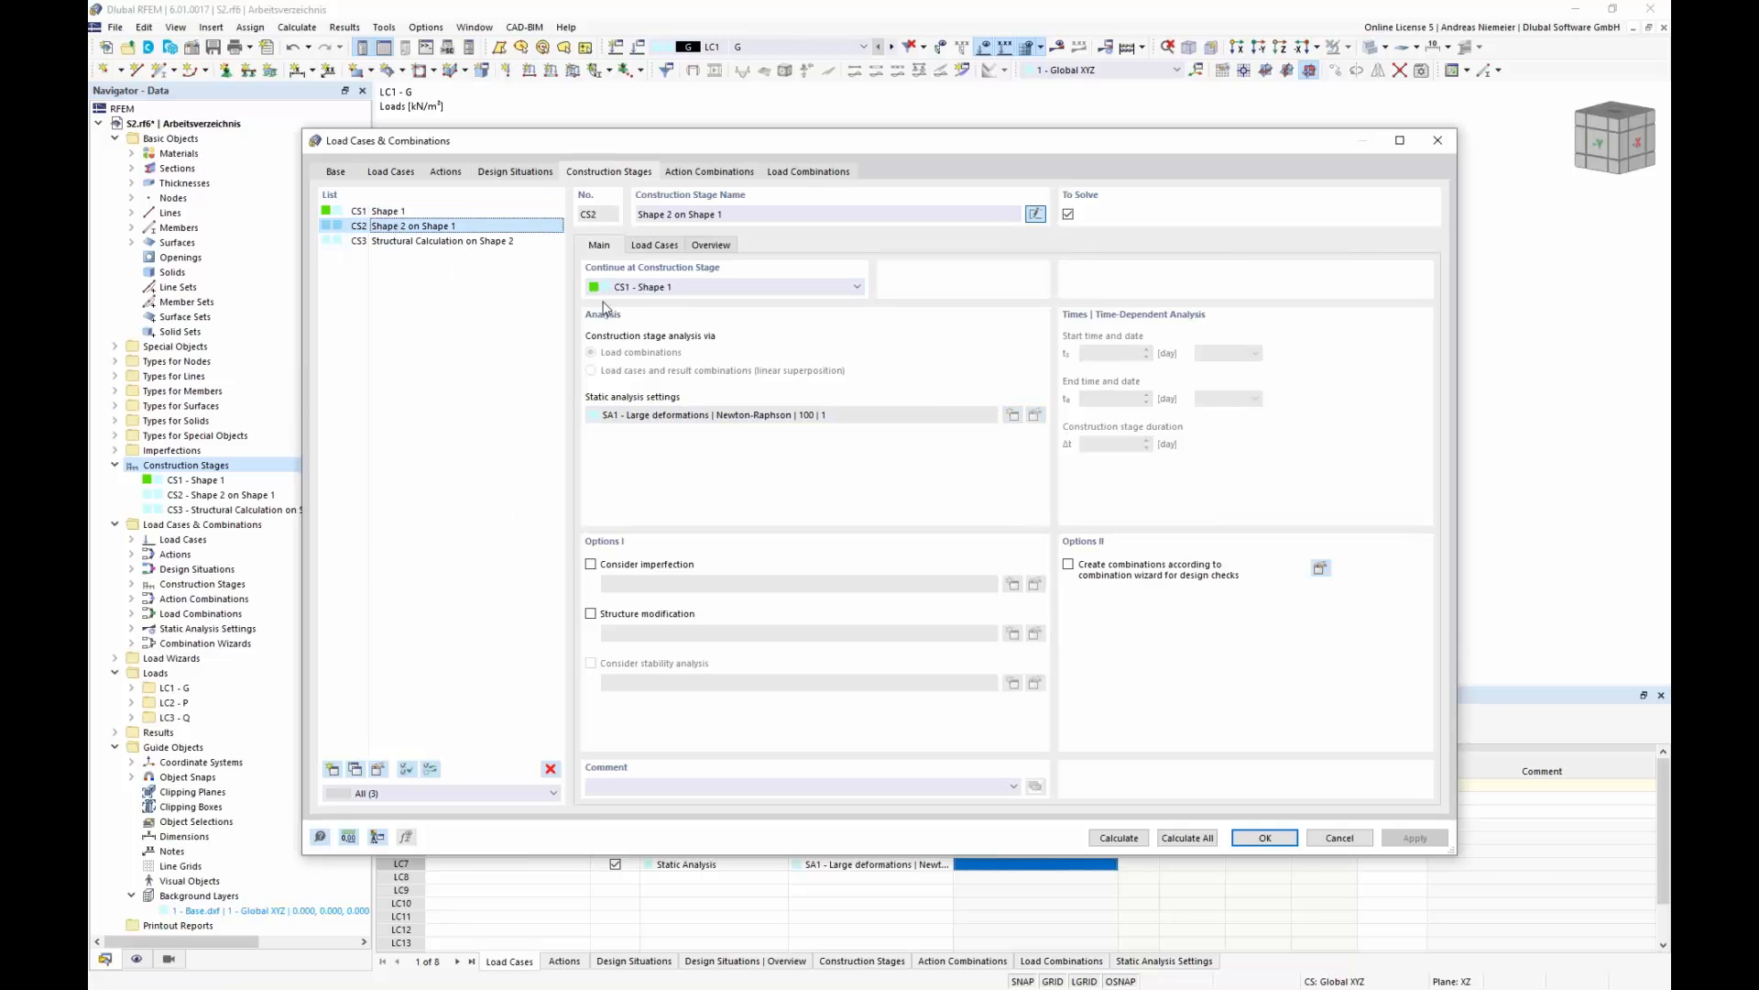
pyautogui.click(428, 241)
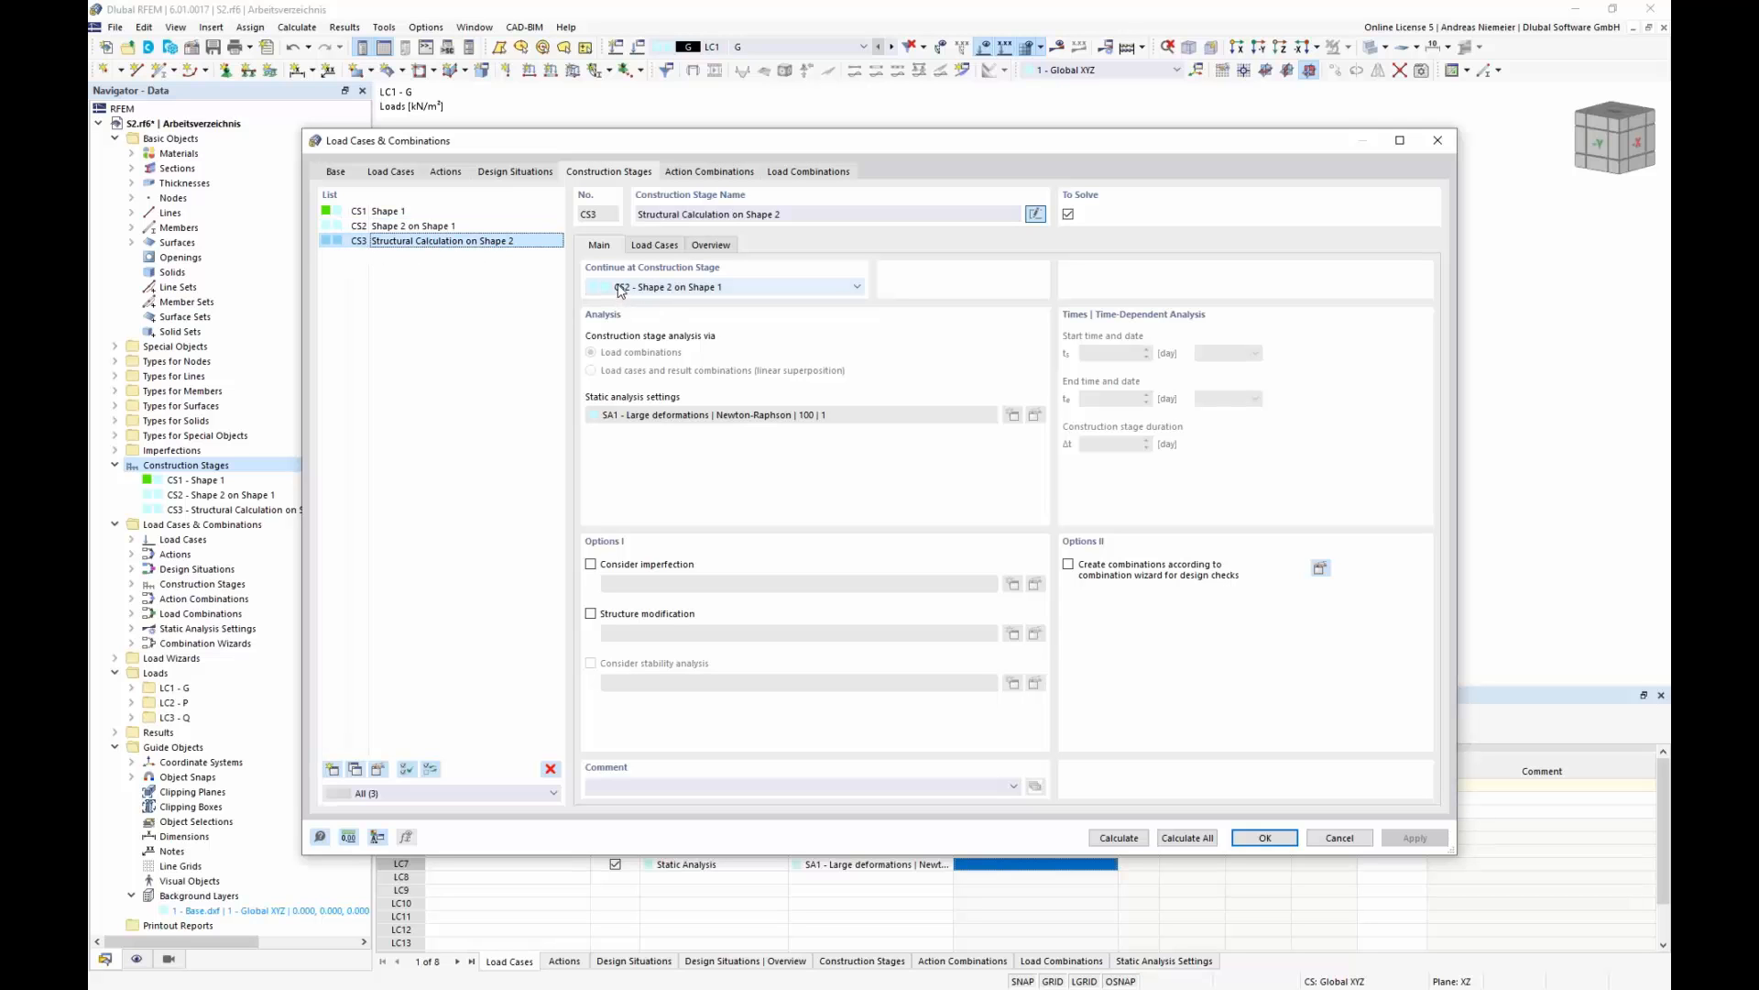
pyautogui.click(653, 246)
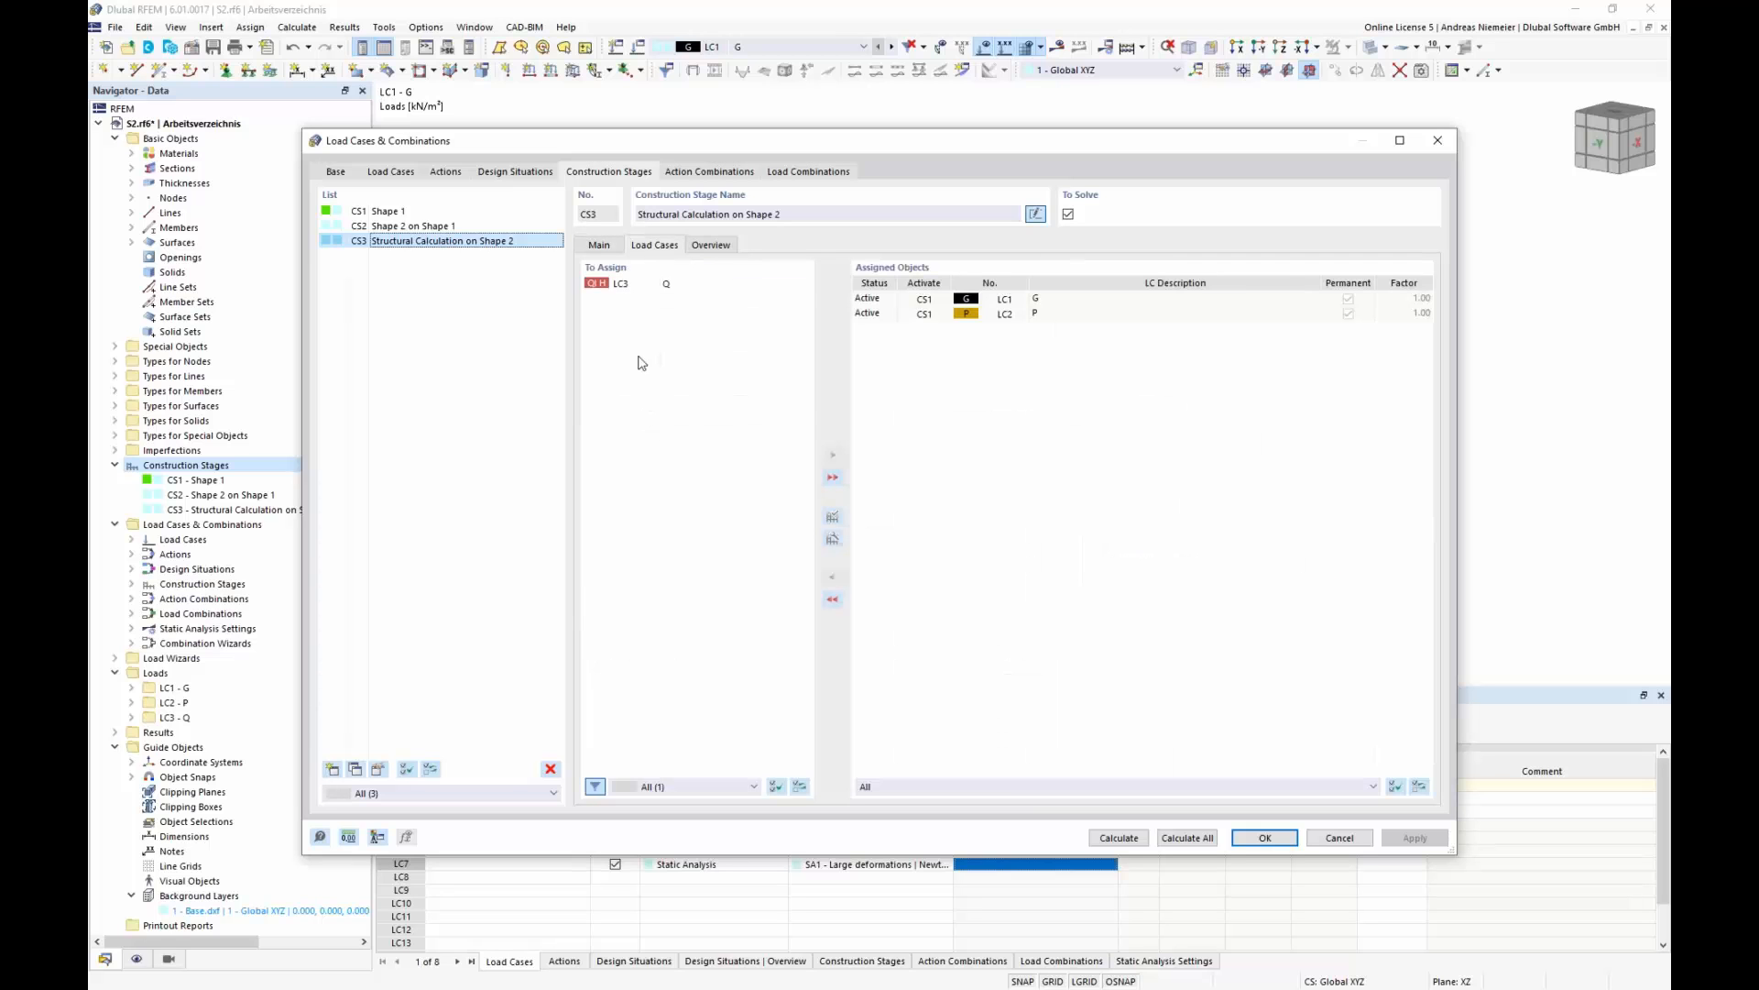
pyautogui.doubleClick(642, 284)
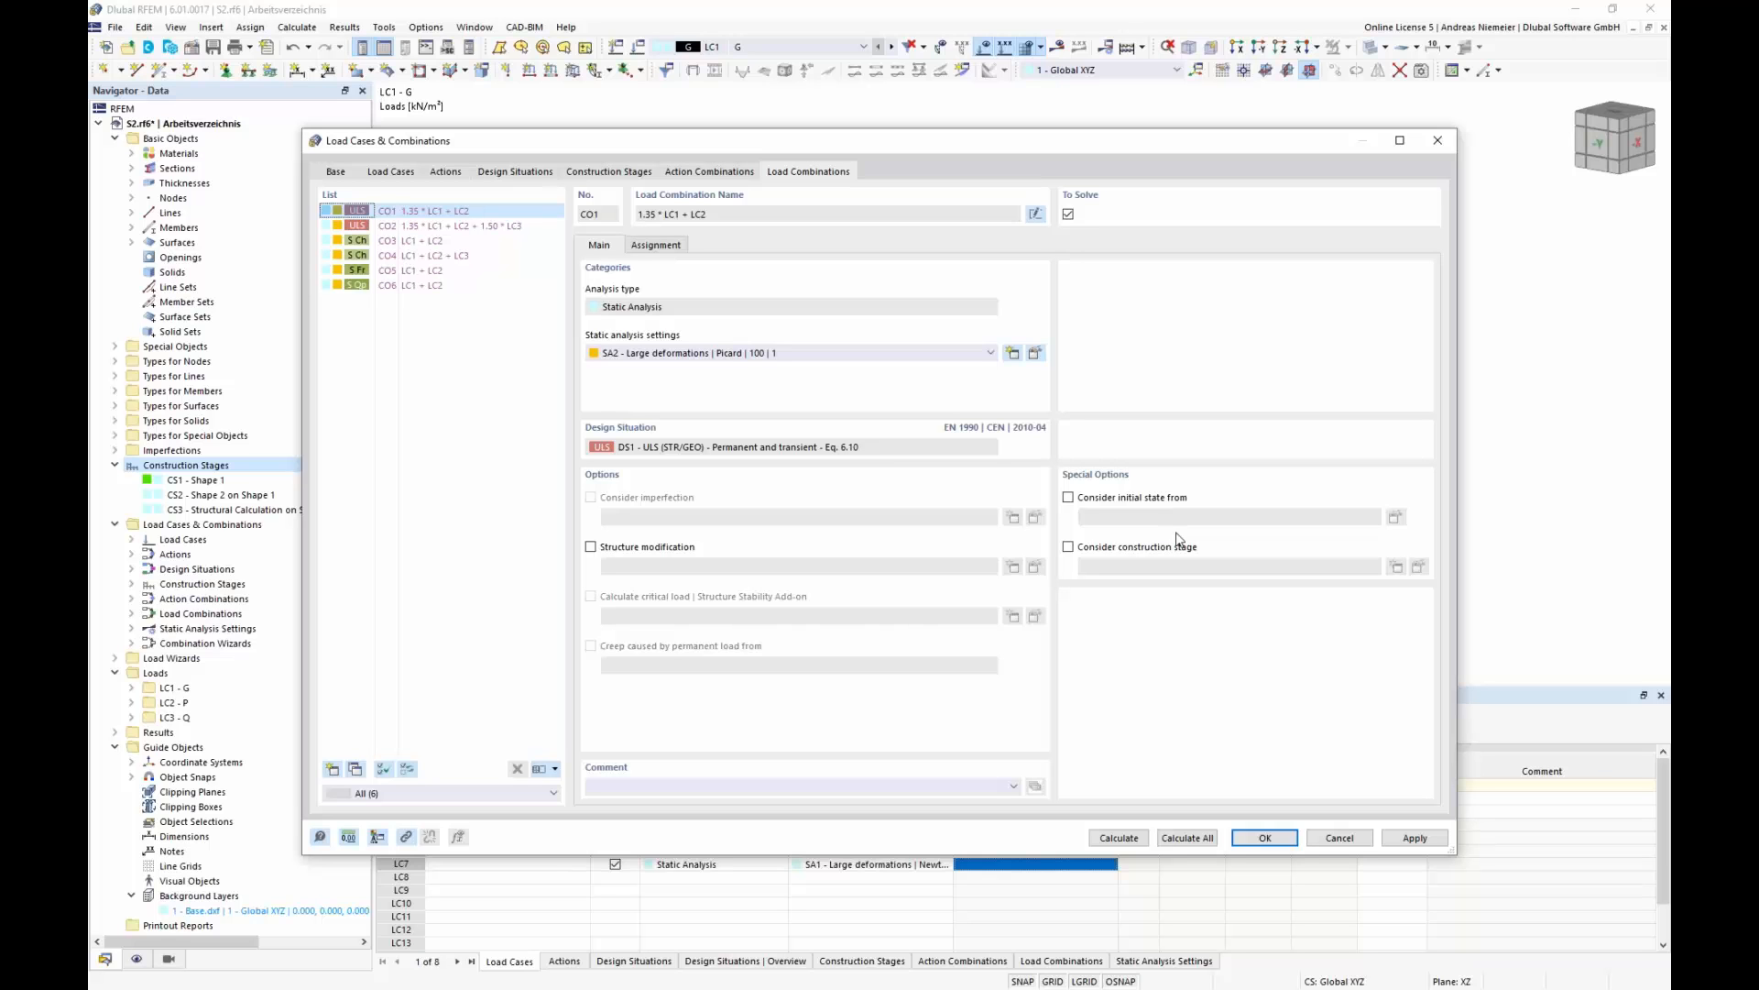
# - Enable creating combinations according to the combination wizard for design checks in all three construction stages, CS1-CS3
pyautogui.click(607, 172)
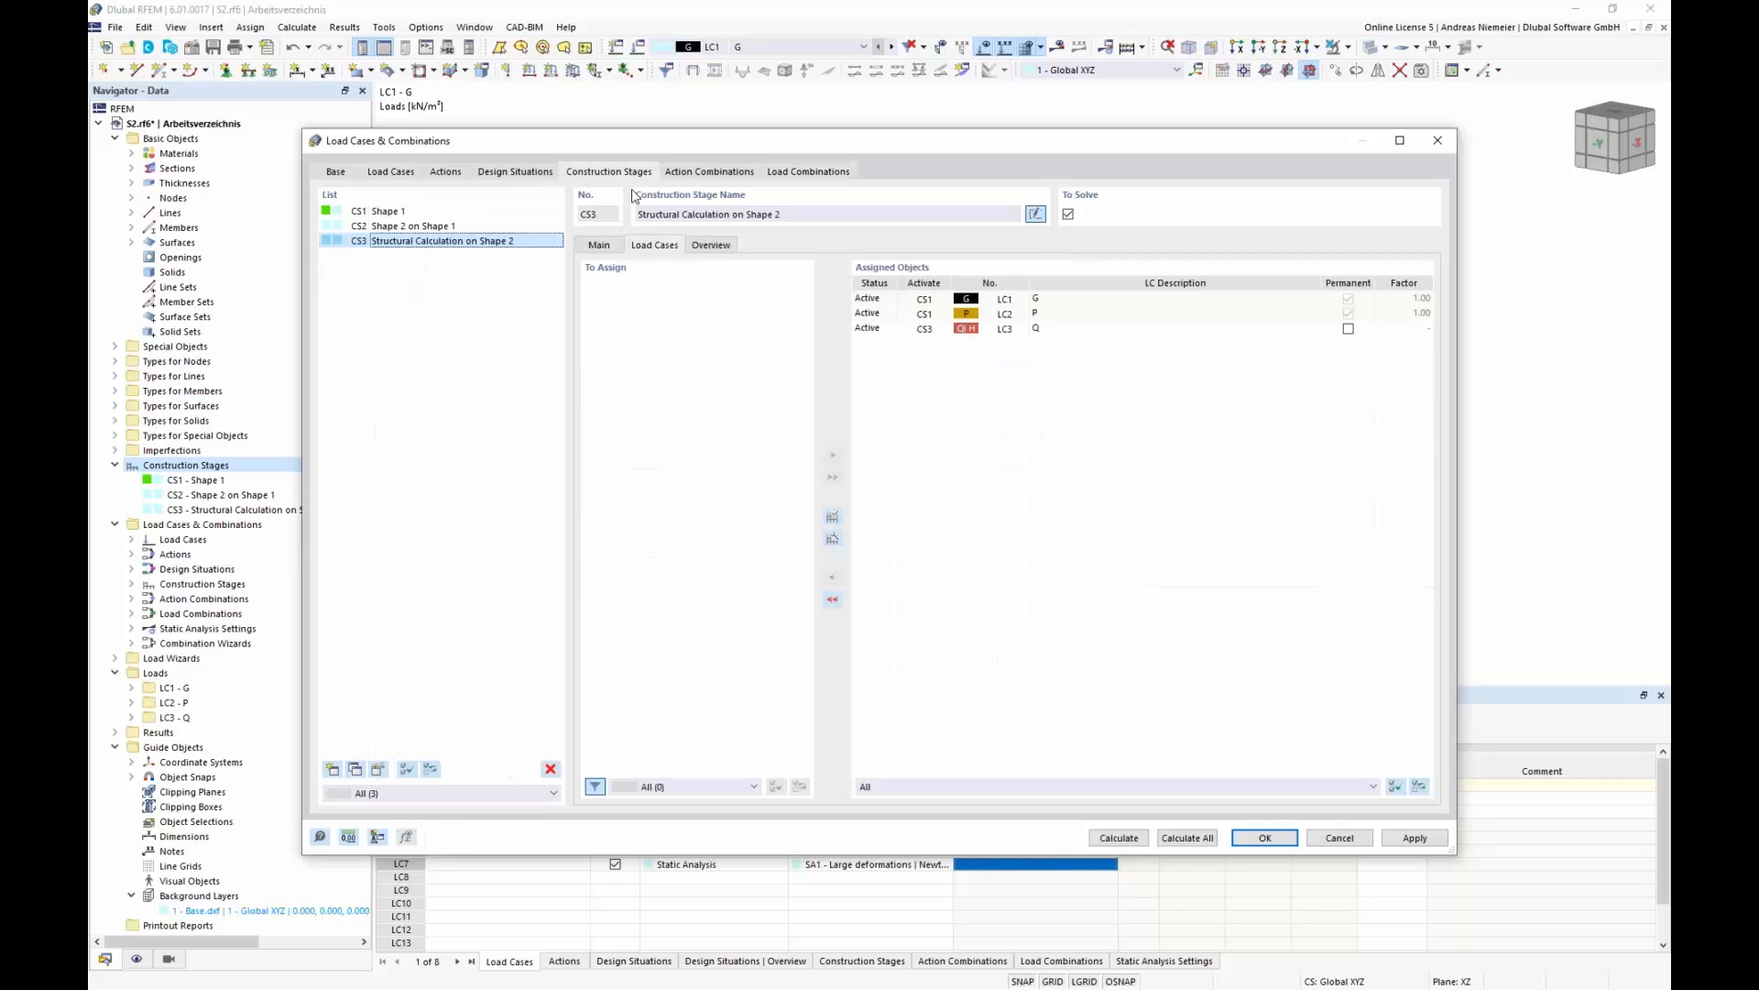
pyautogui.keyDown('shift'); pyautogui.click(458, 212); pyautogui.keyUp('shift')
pyautogui.click(600, 244)
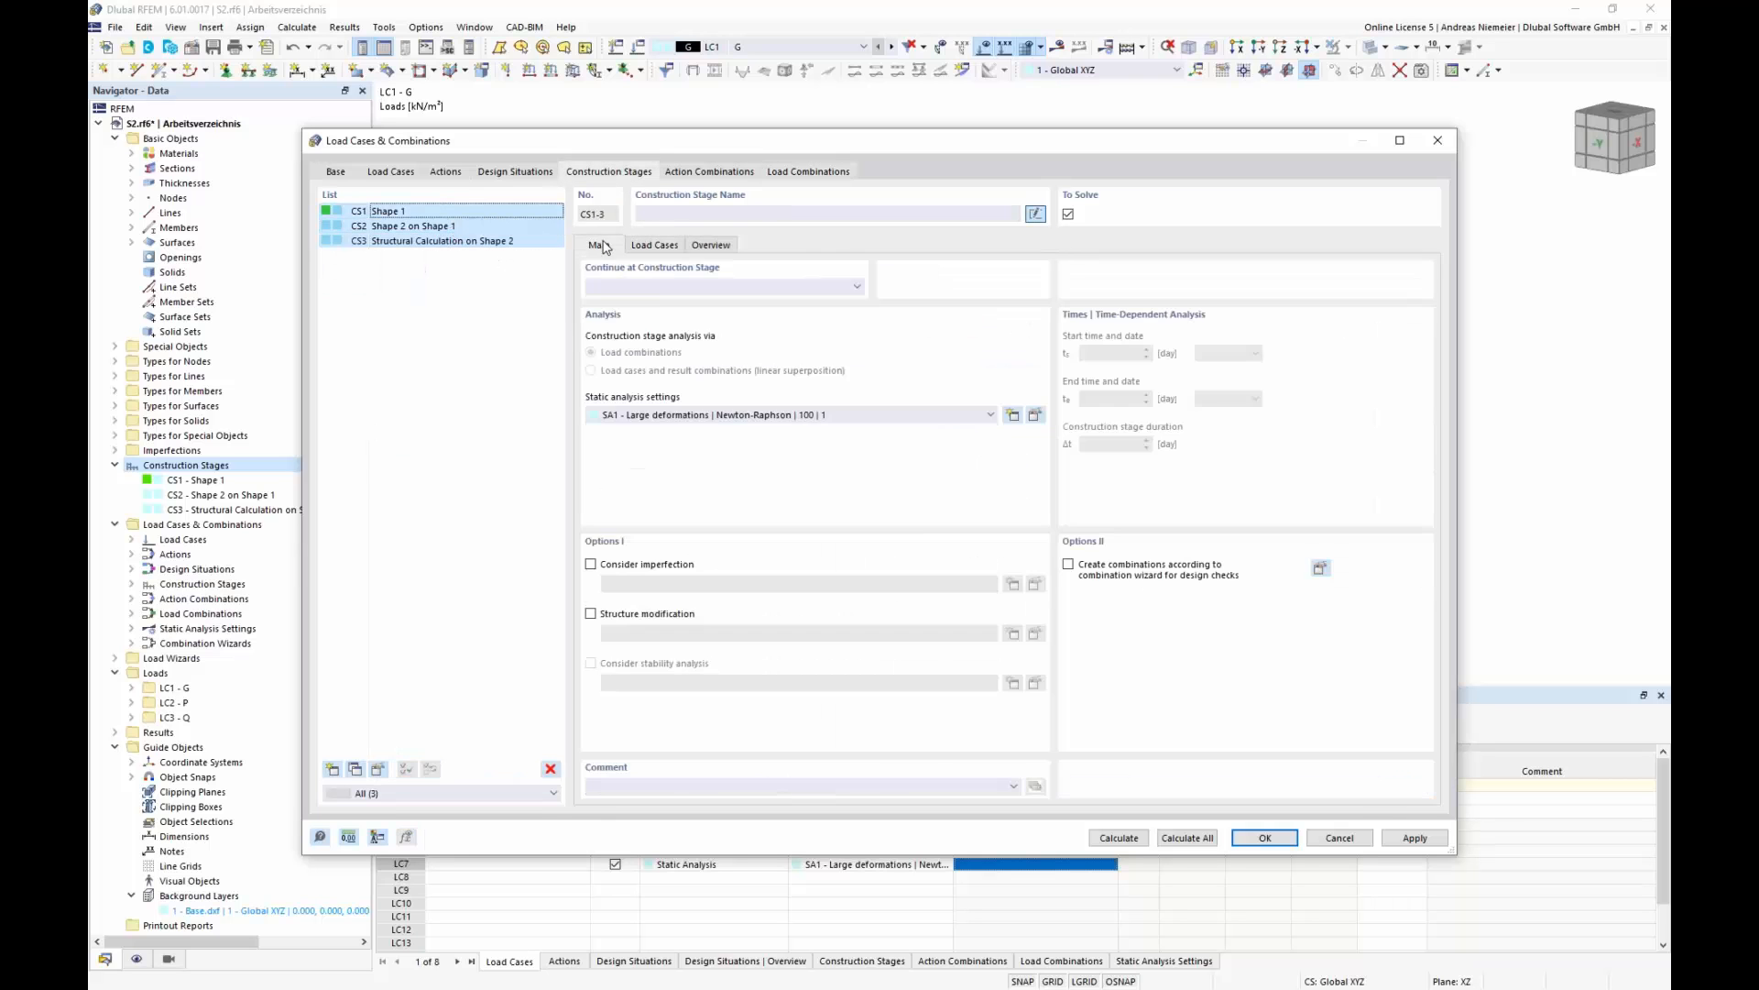
pyautogui.click(1079, 570)
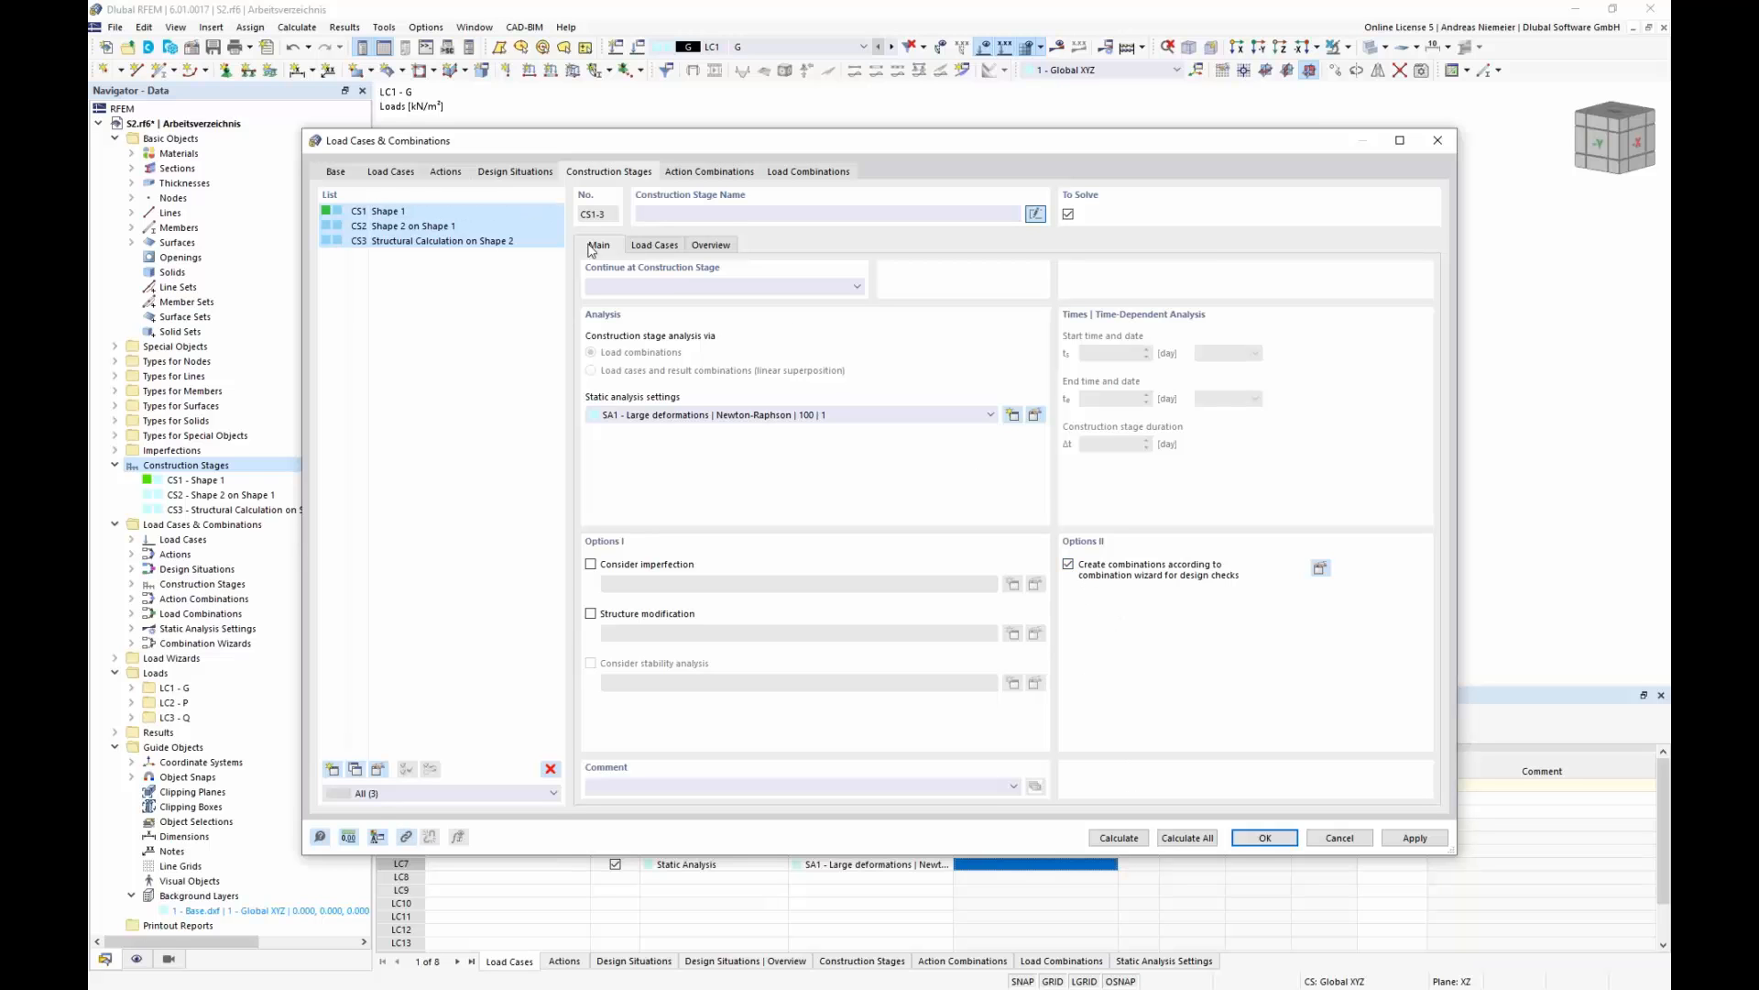
# - Set combination wizard 1 to consider construction stages only and to use static analysis settings SA3 - Large deformations | Newton-Raphson
pyautogui.click(515, 172)
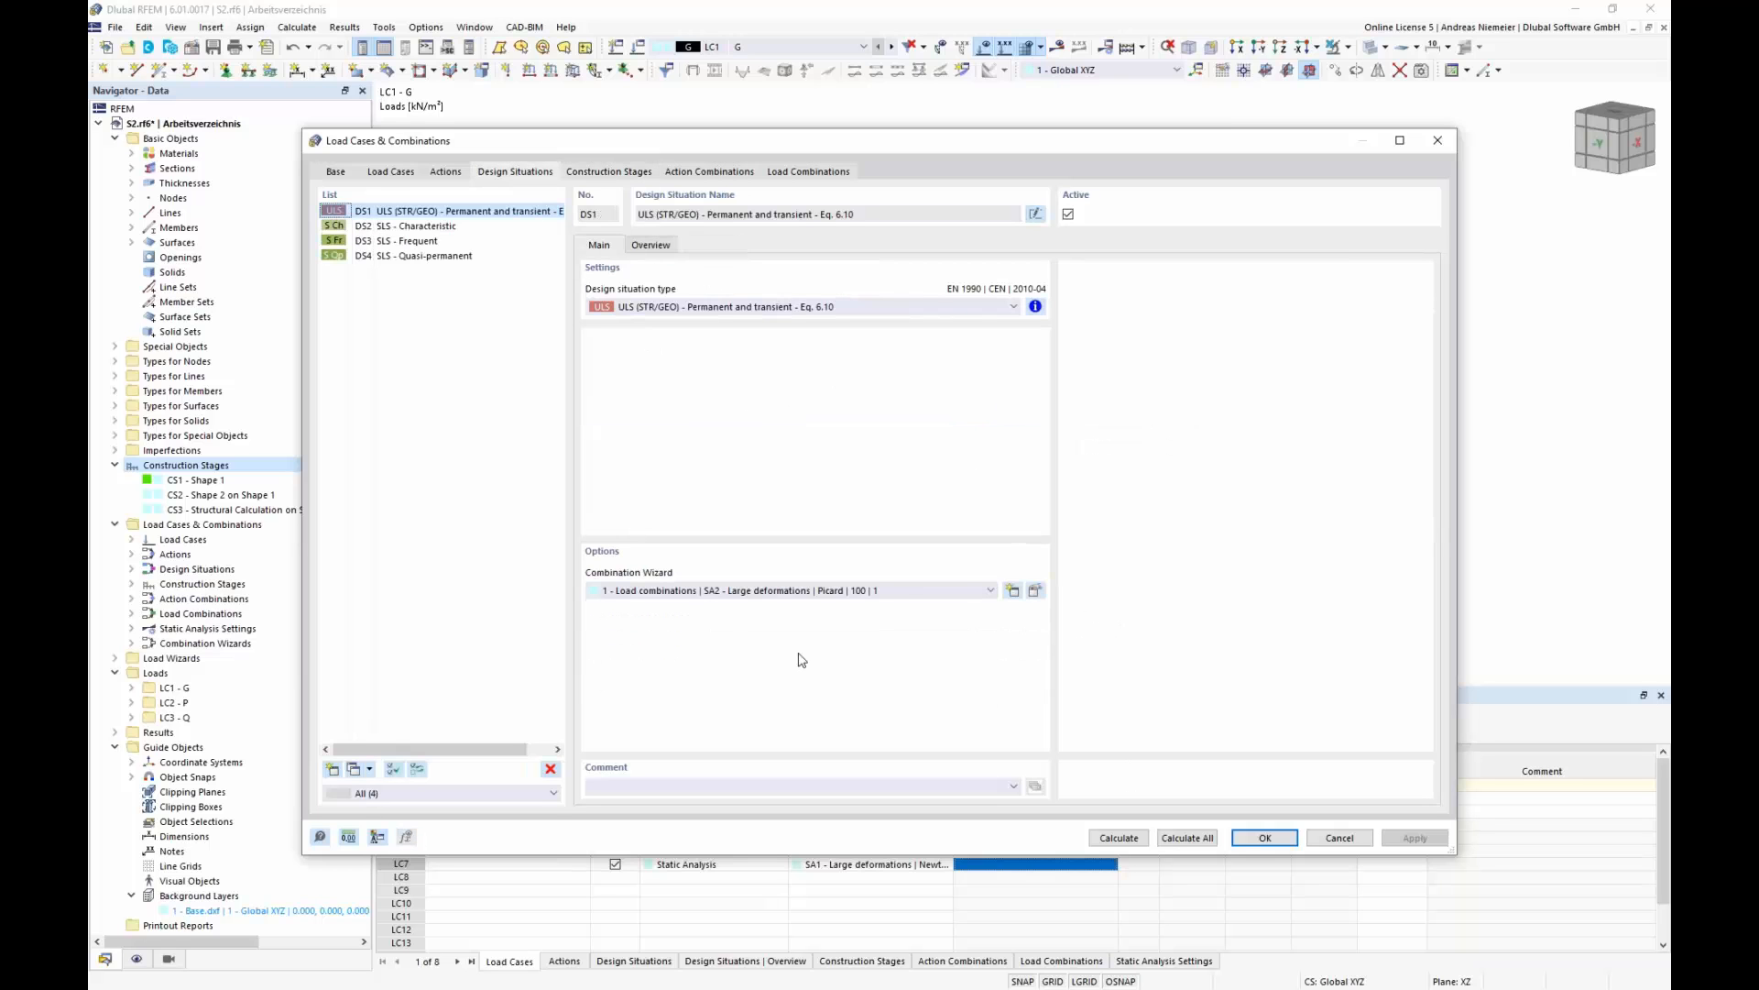
pyautogui.click(1035, 591)
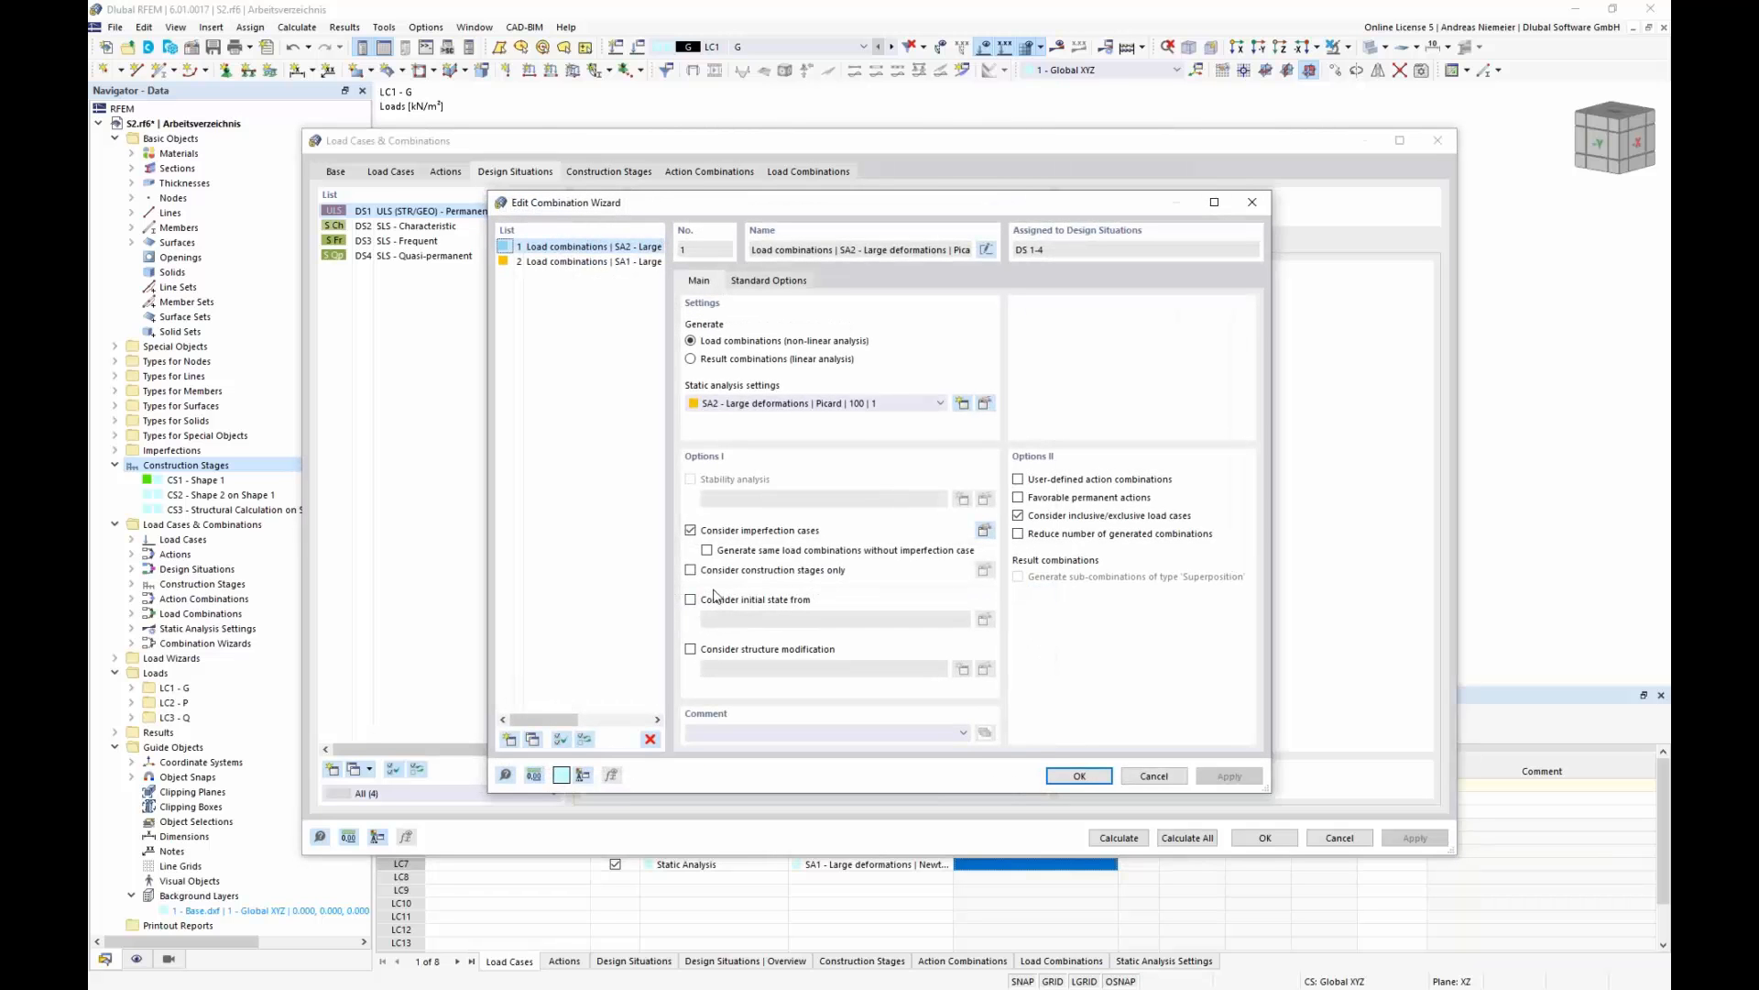
pyautogui.click(692, 569)
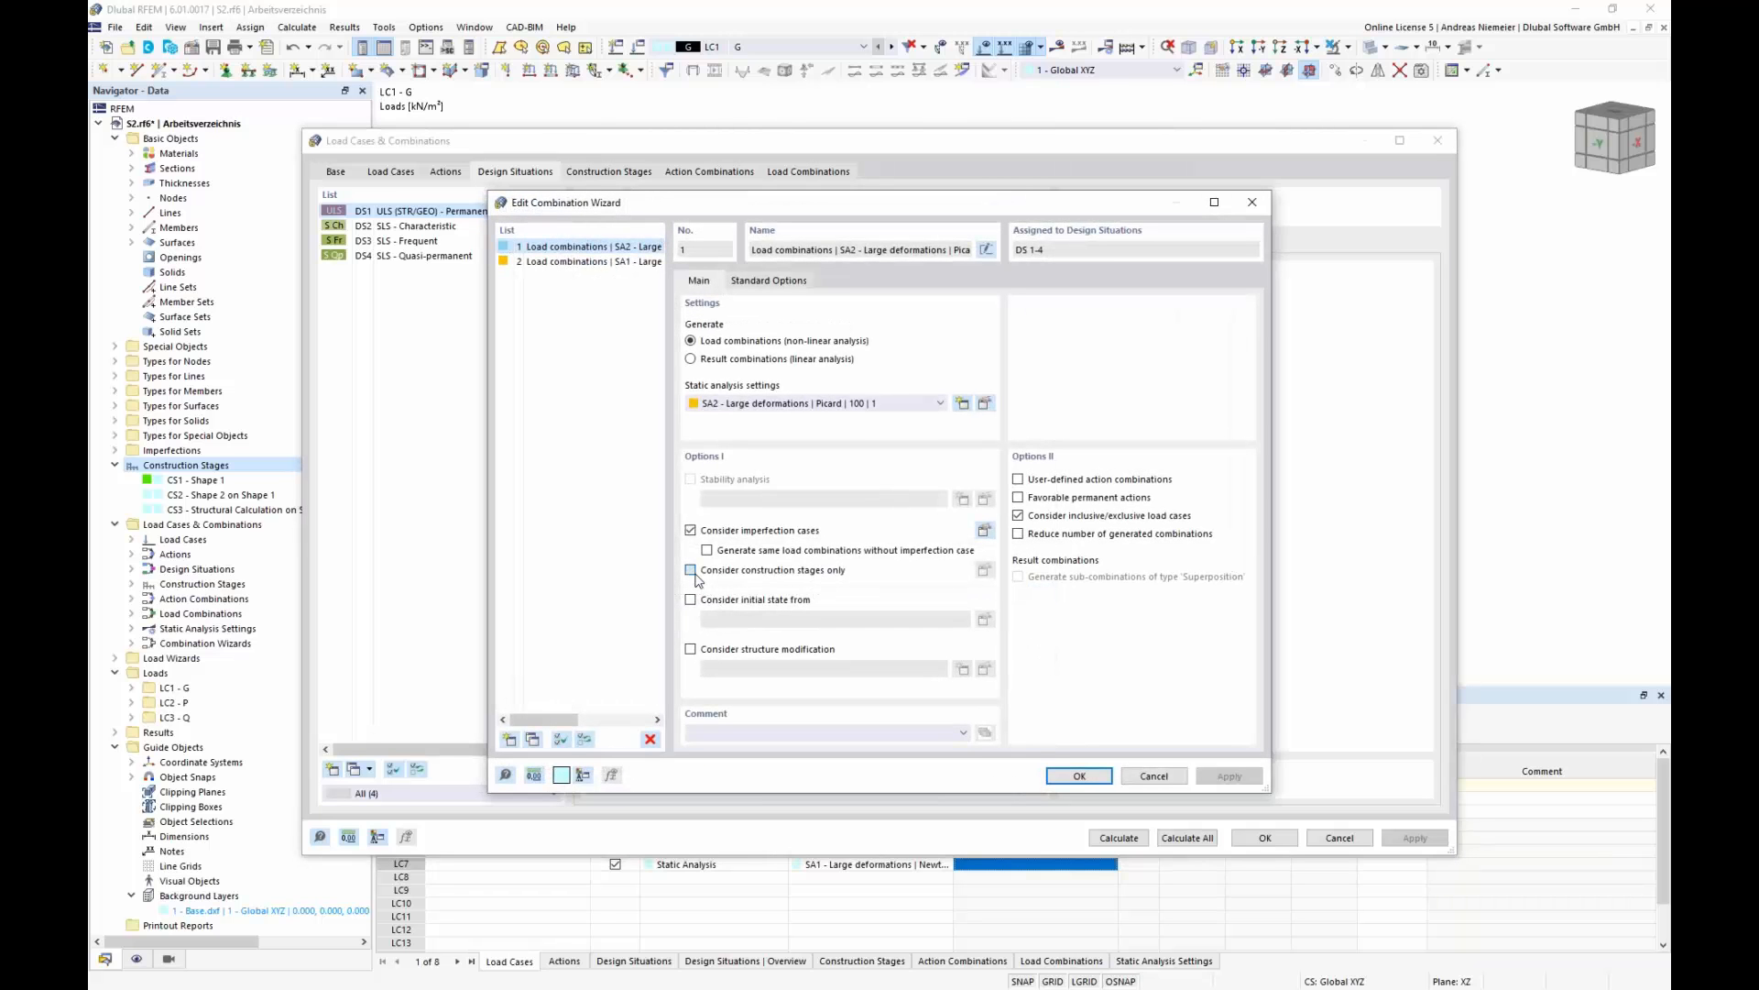
pyautogui.click(828, 411)
pyautogui.click(827, 443)
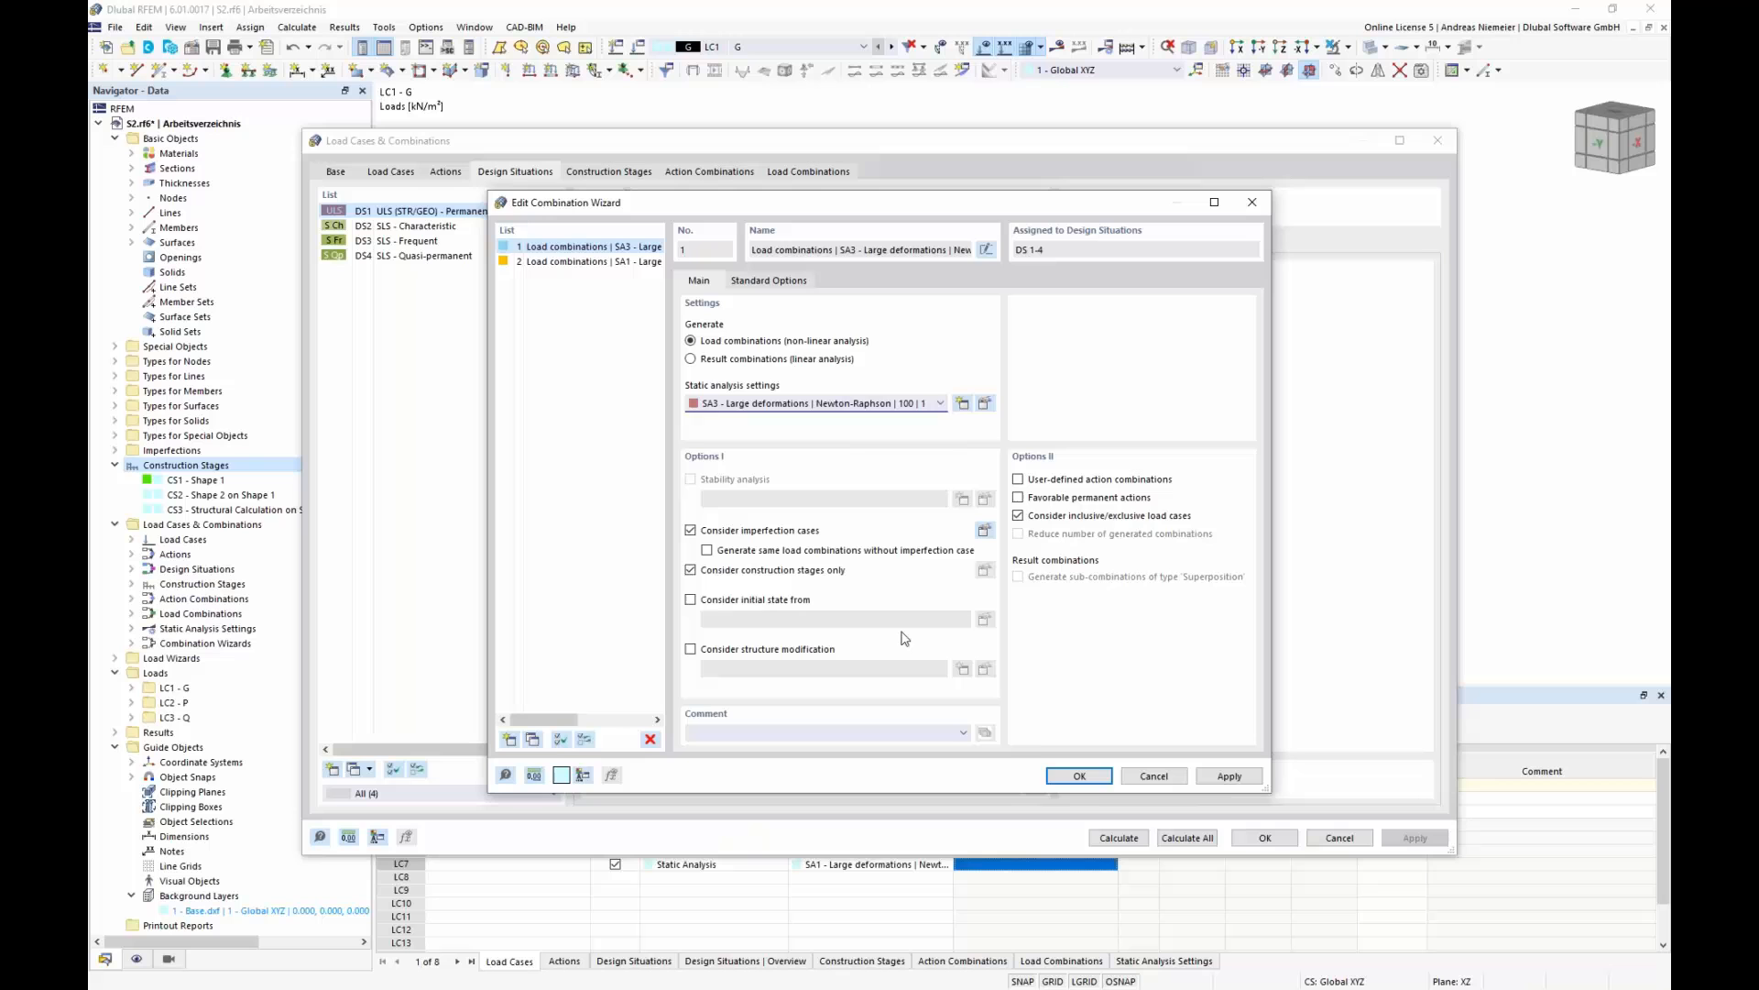
pyautogui.click(1080, 776)
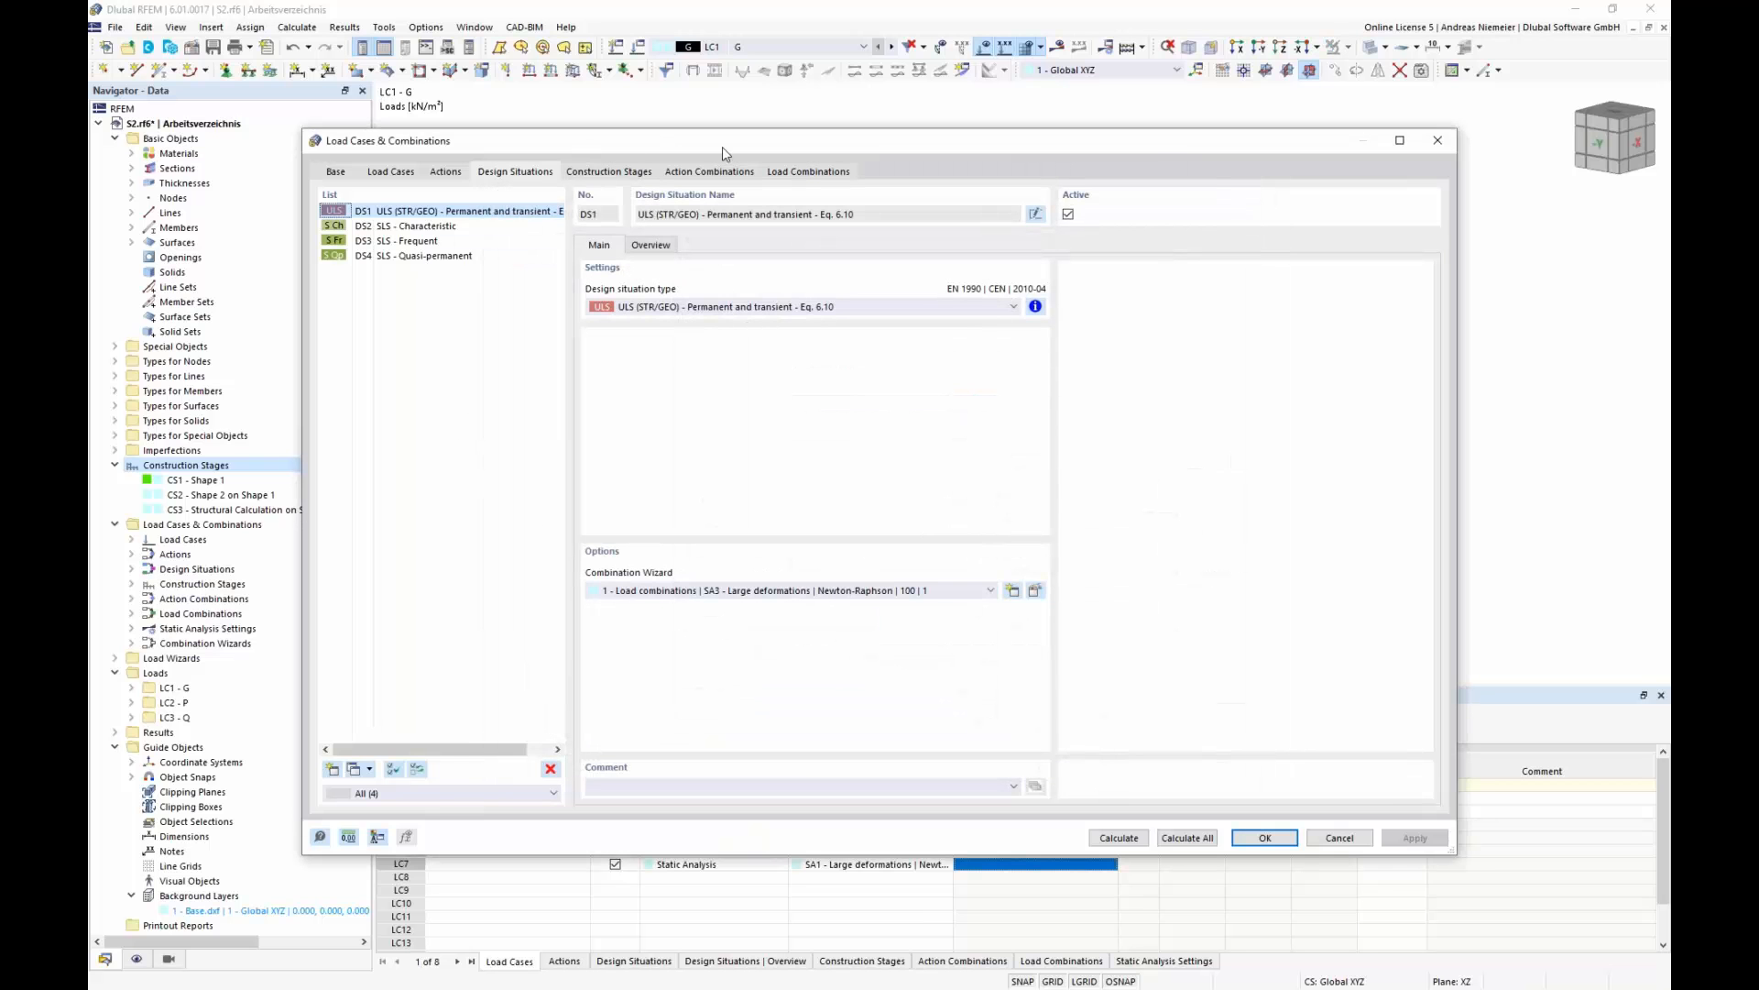
# - Examine the generated load combinations for their initial states and construction stages, and check the load cases assigned to CO8
pyautogui.click(810, 173)
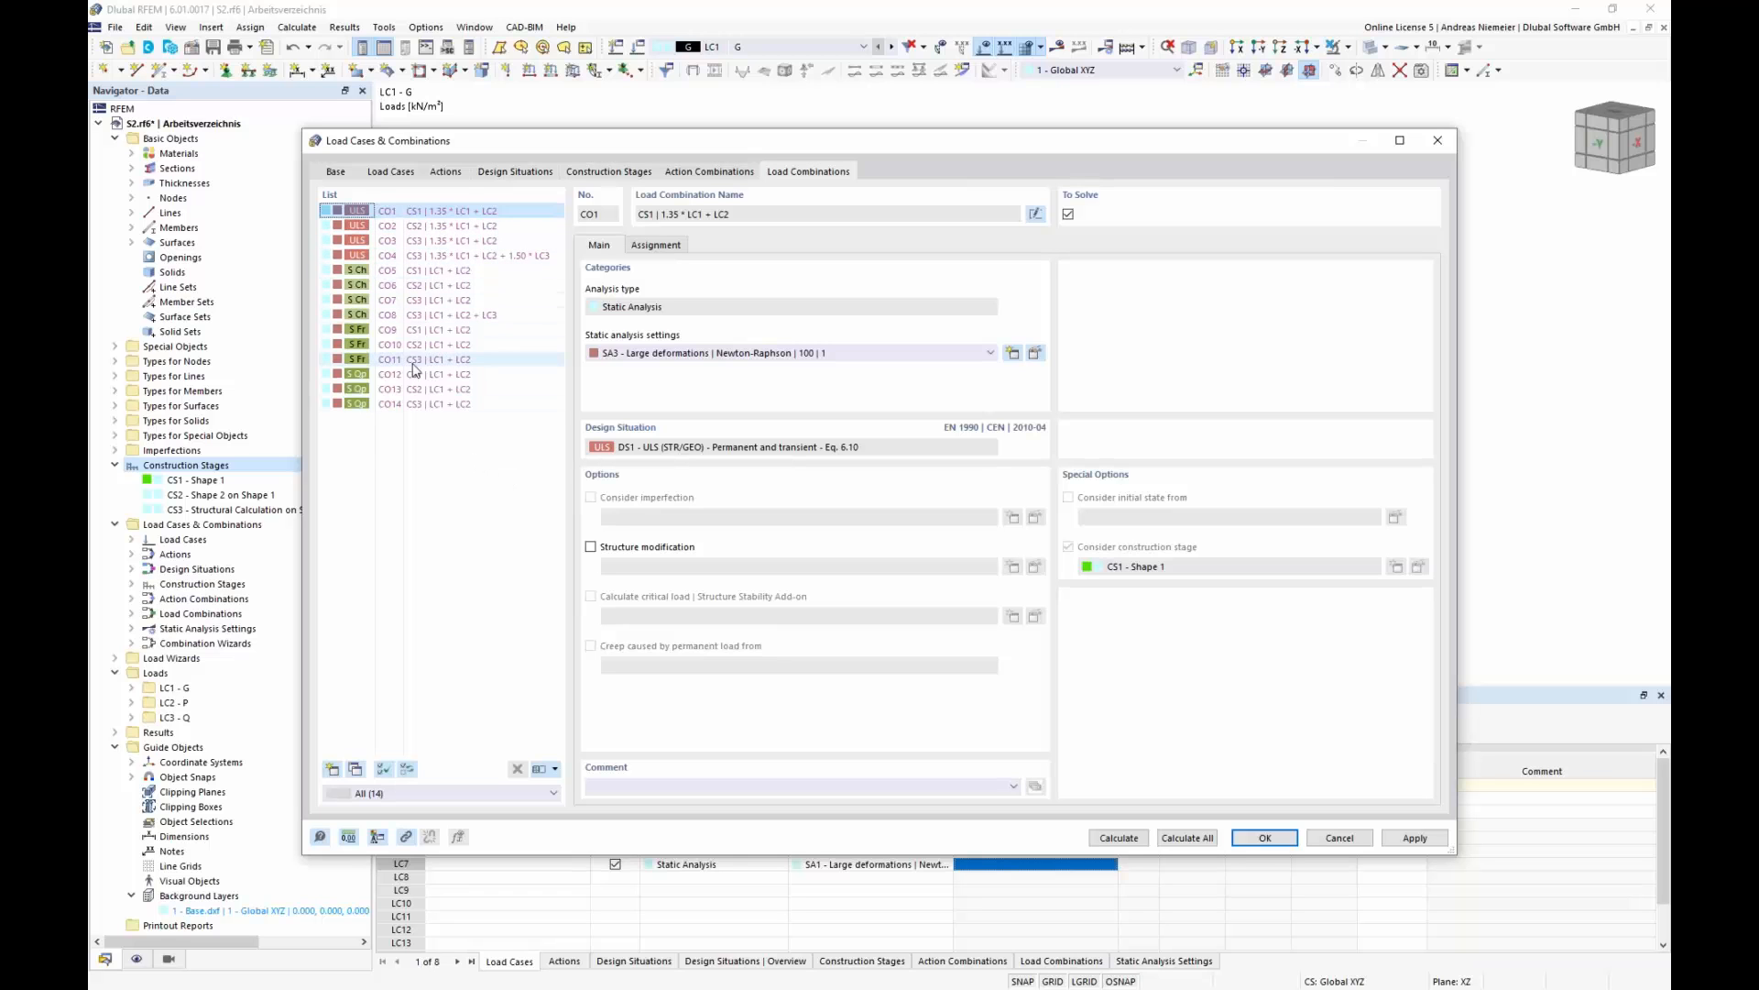
pyautogui.click(418, 226)
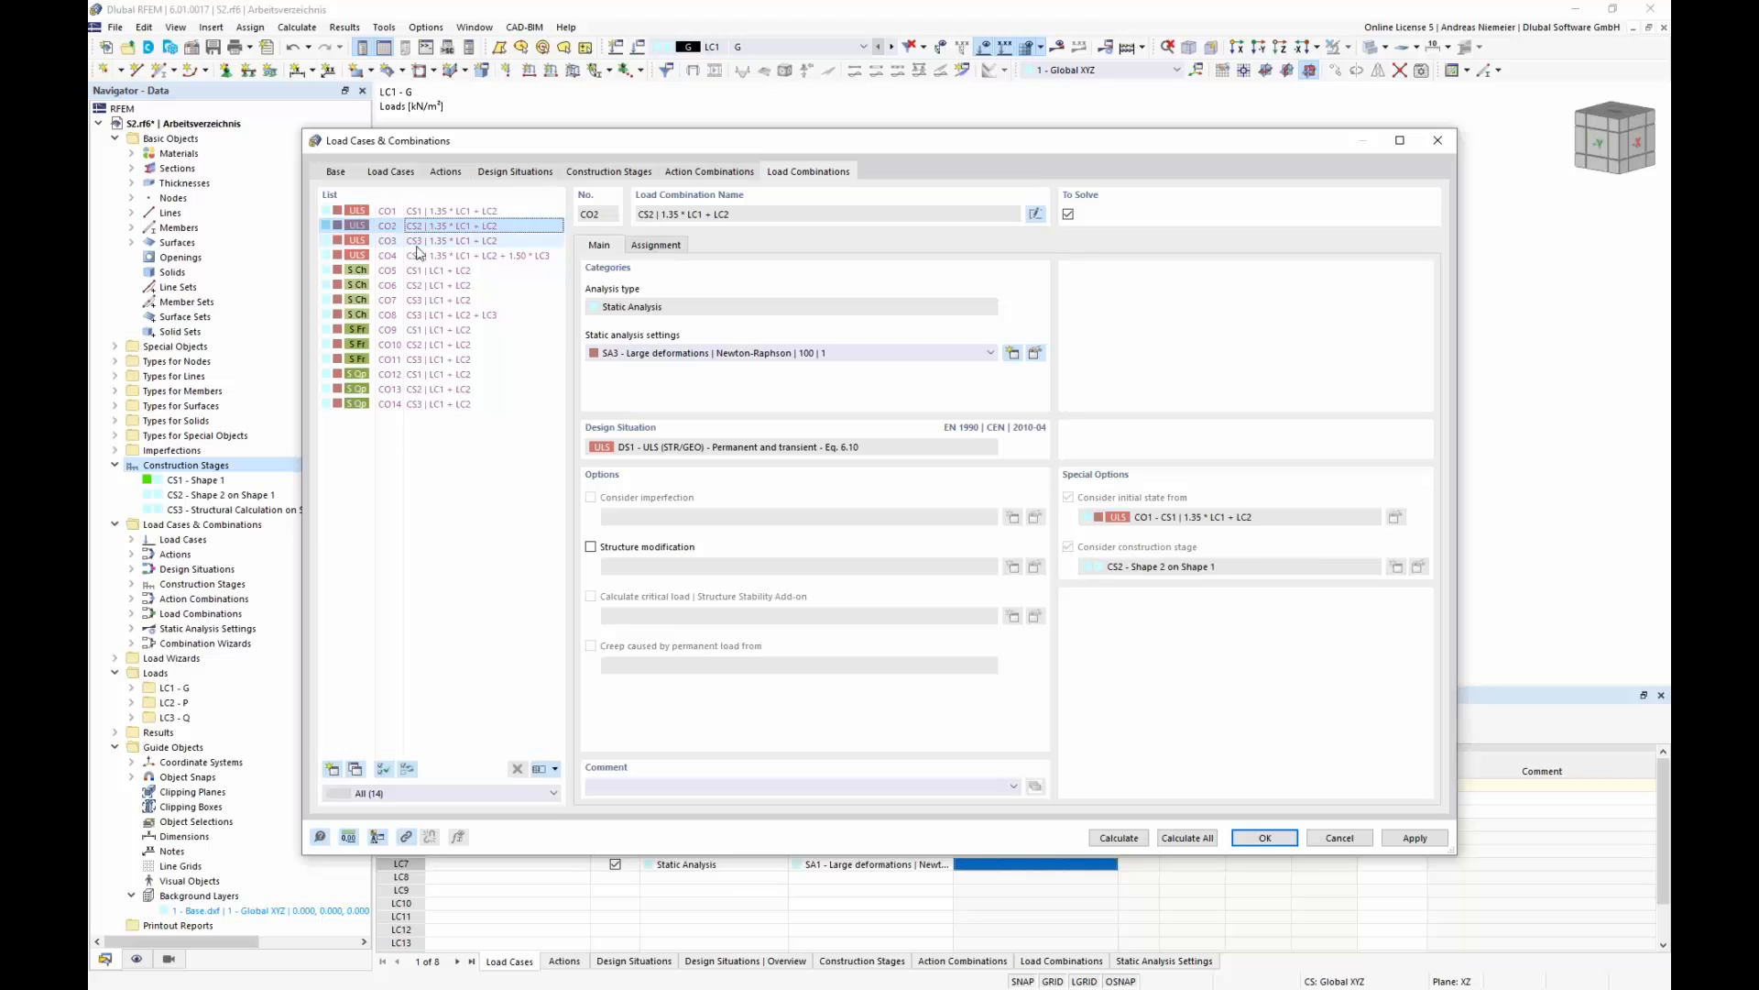
pyautogui.click(431, 240)
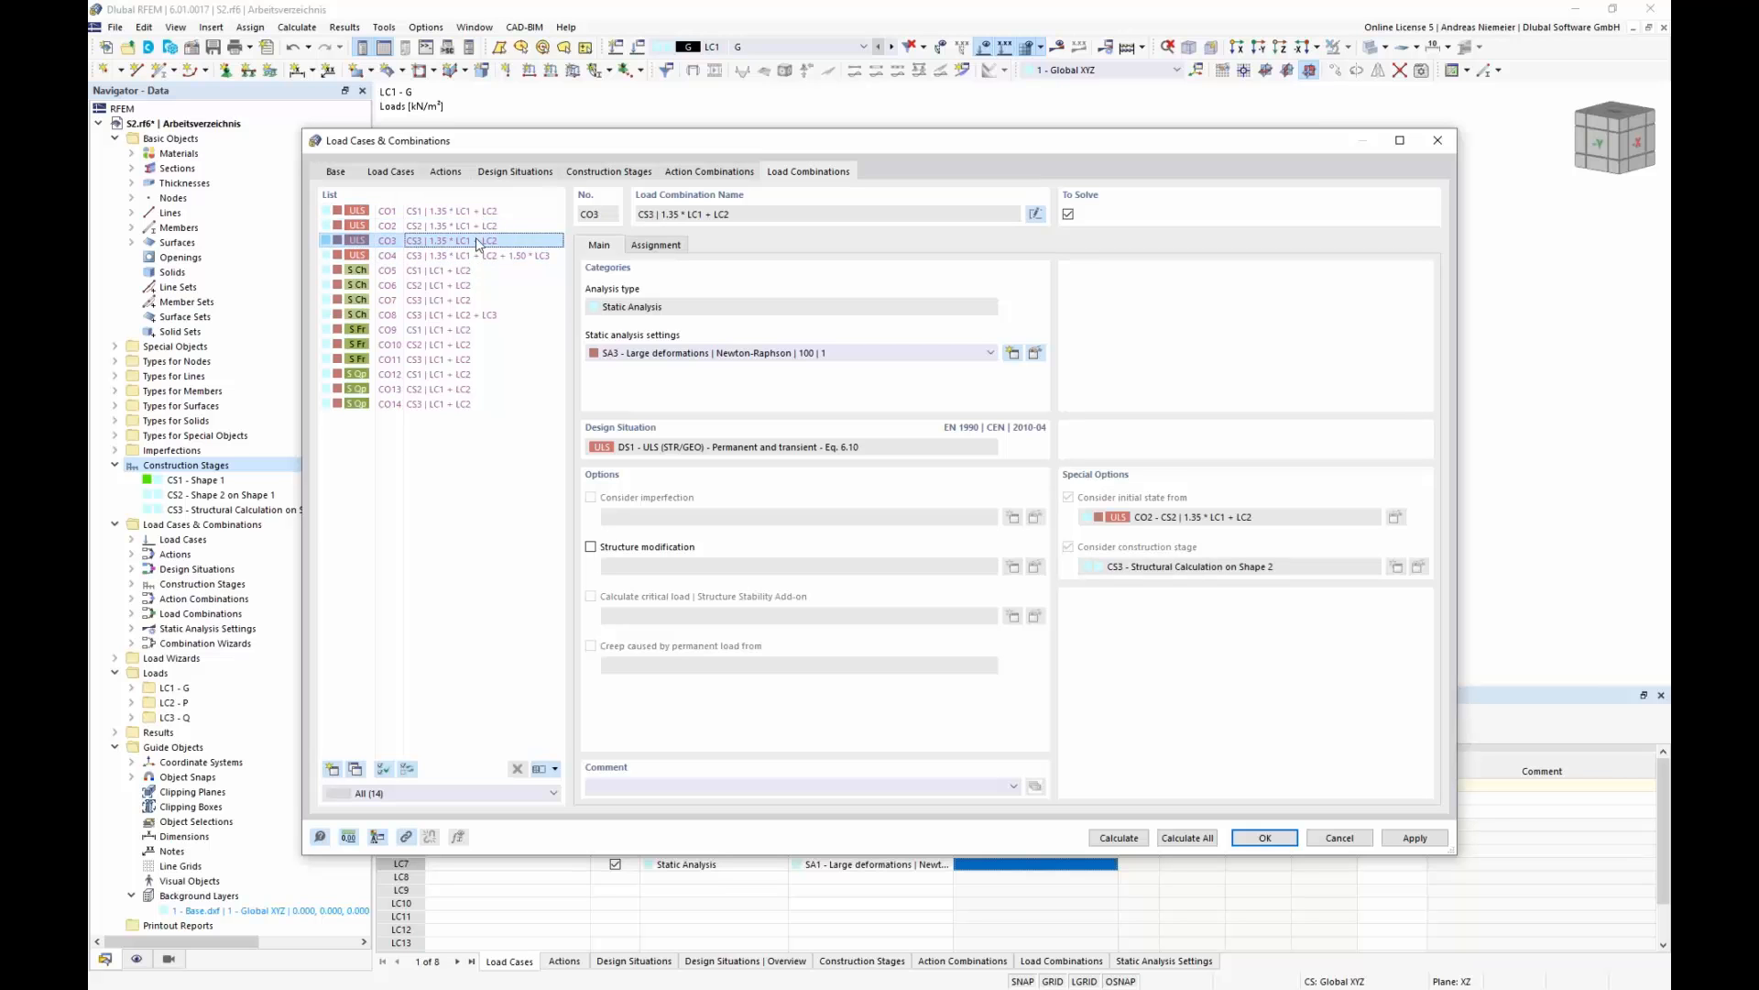
pyautogui.click(417, 270)
pyautogui.click(417, 300)
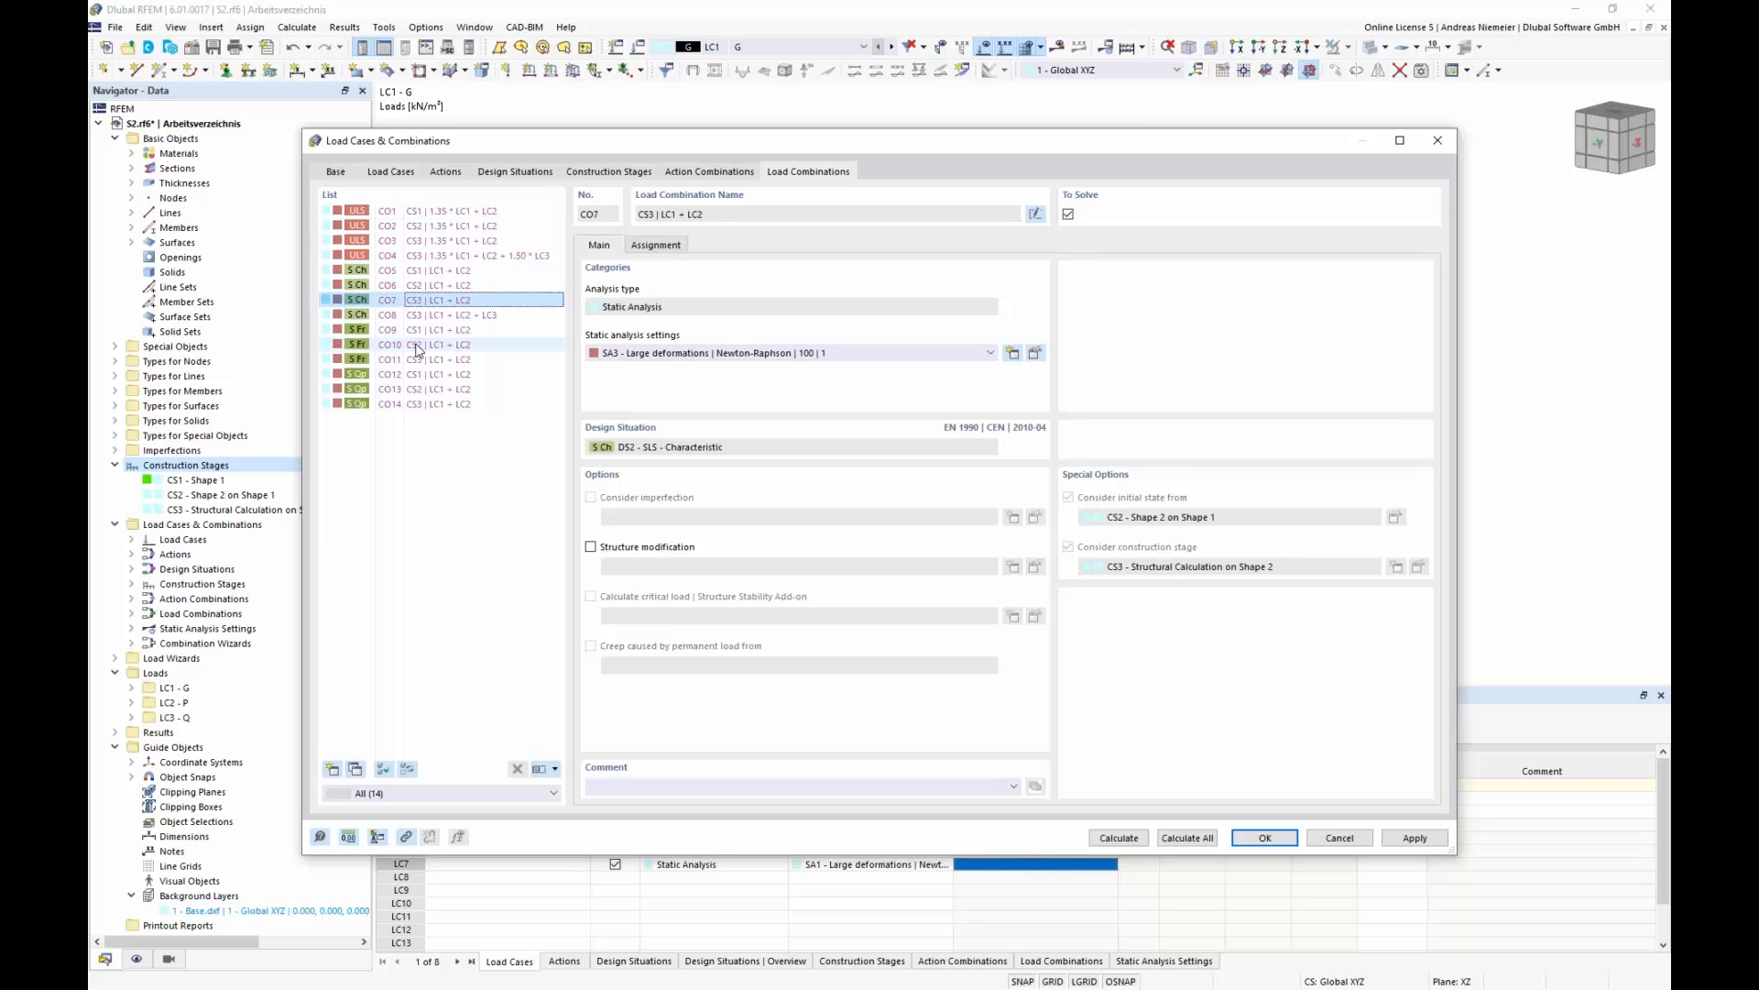
pyautogui.click(418, 345)
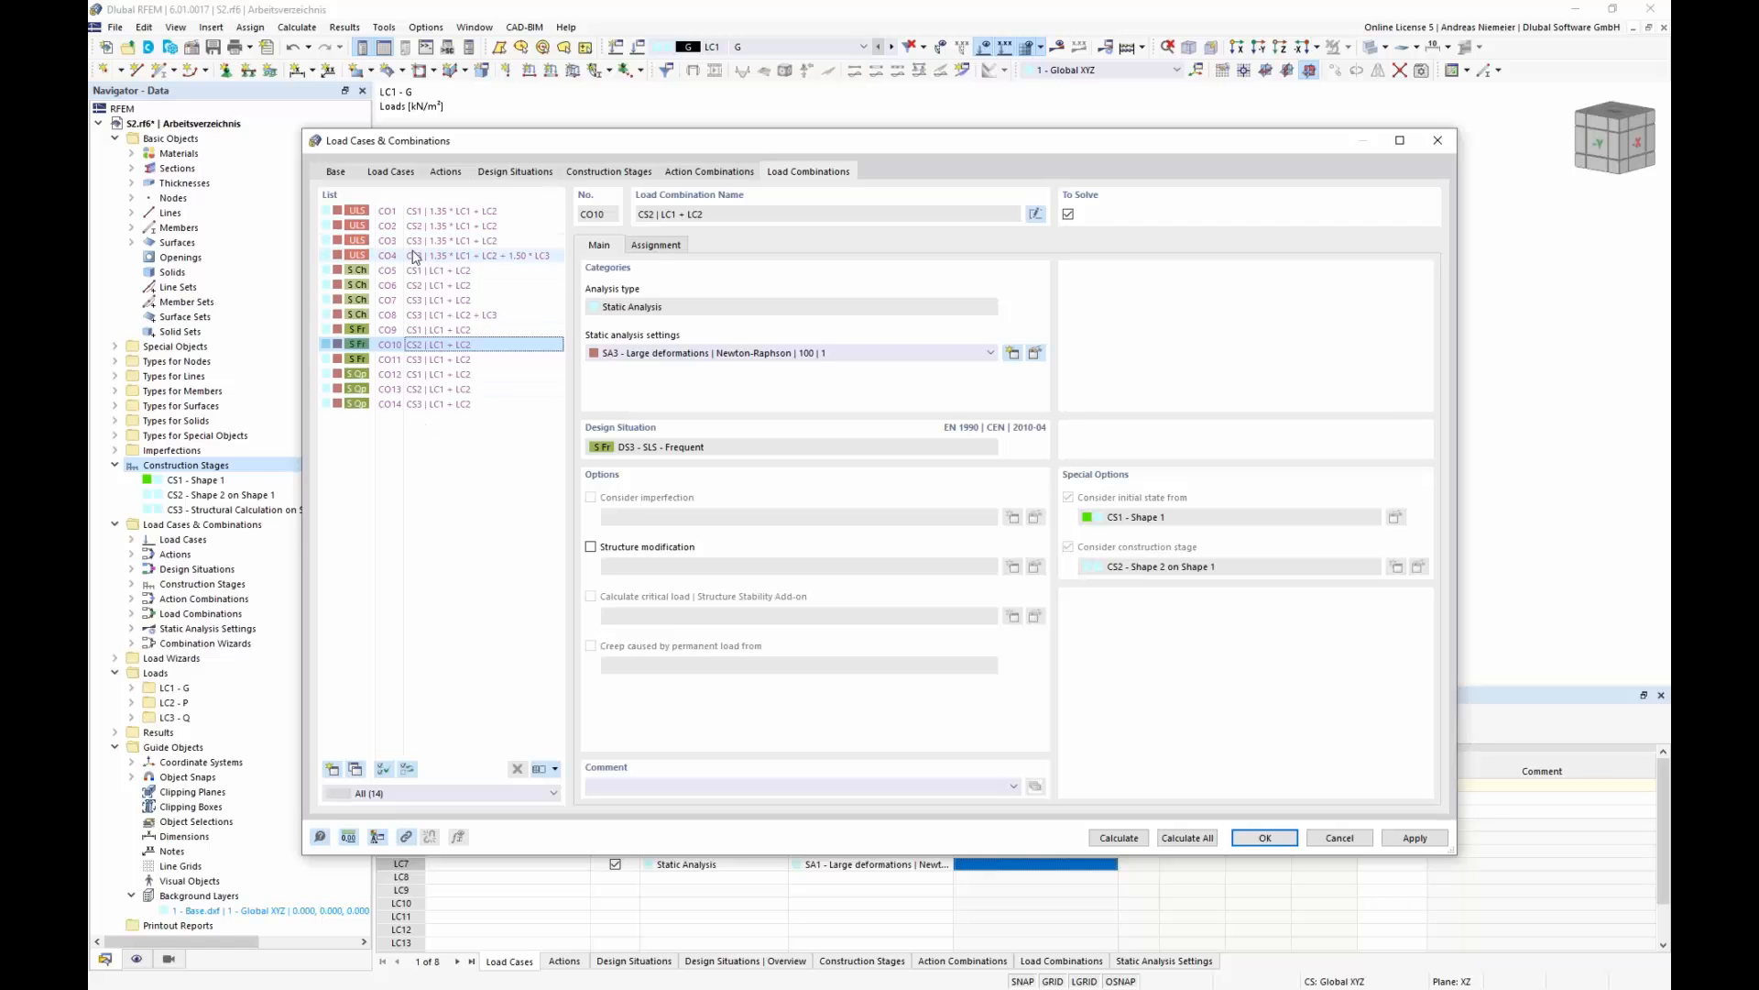
pyautogui.click(417, 314)
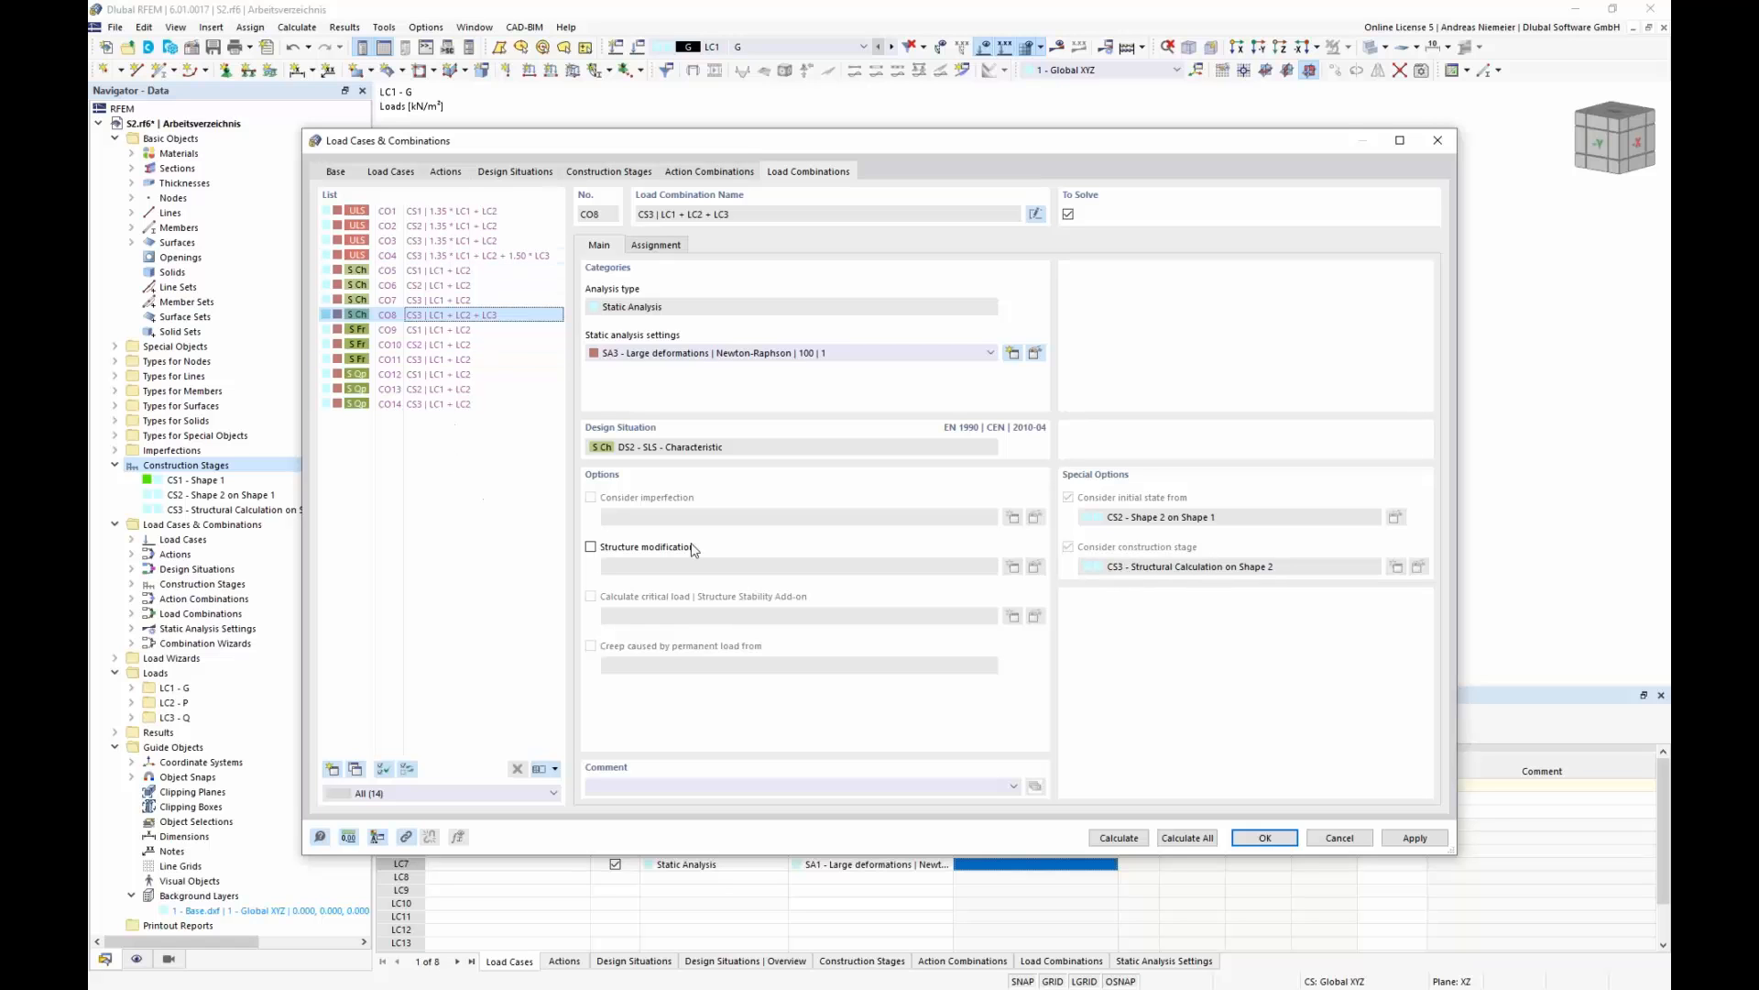
pyautogui.click(656, 244)
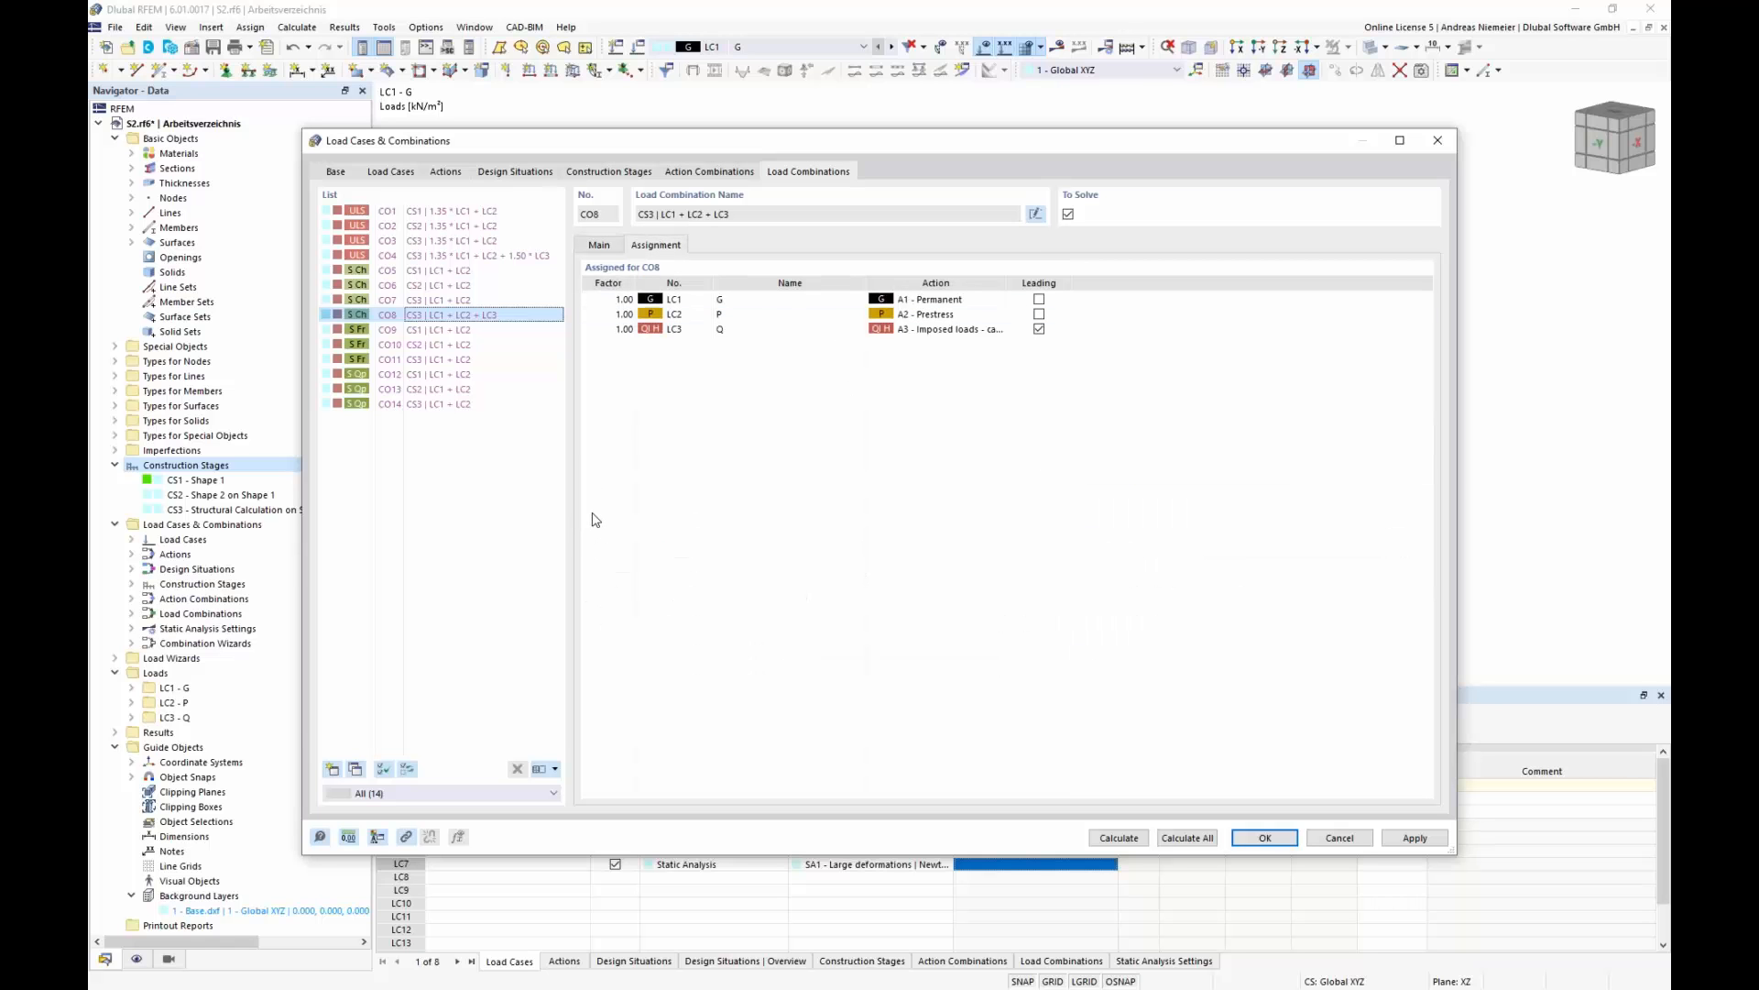
# - Exclude load cases LC1-LC3 from solving and calculate all remaining combinations
pyautogui.click(383, 174)
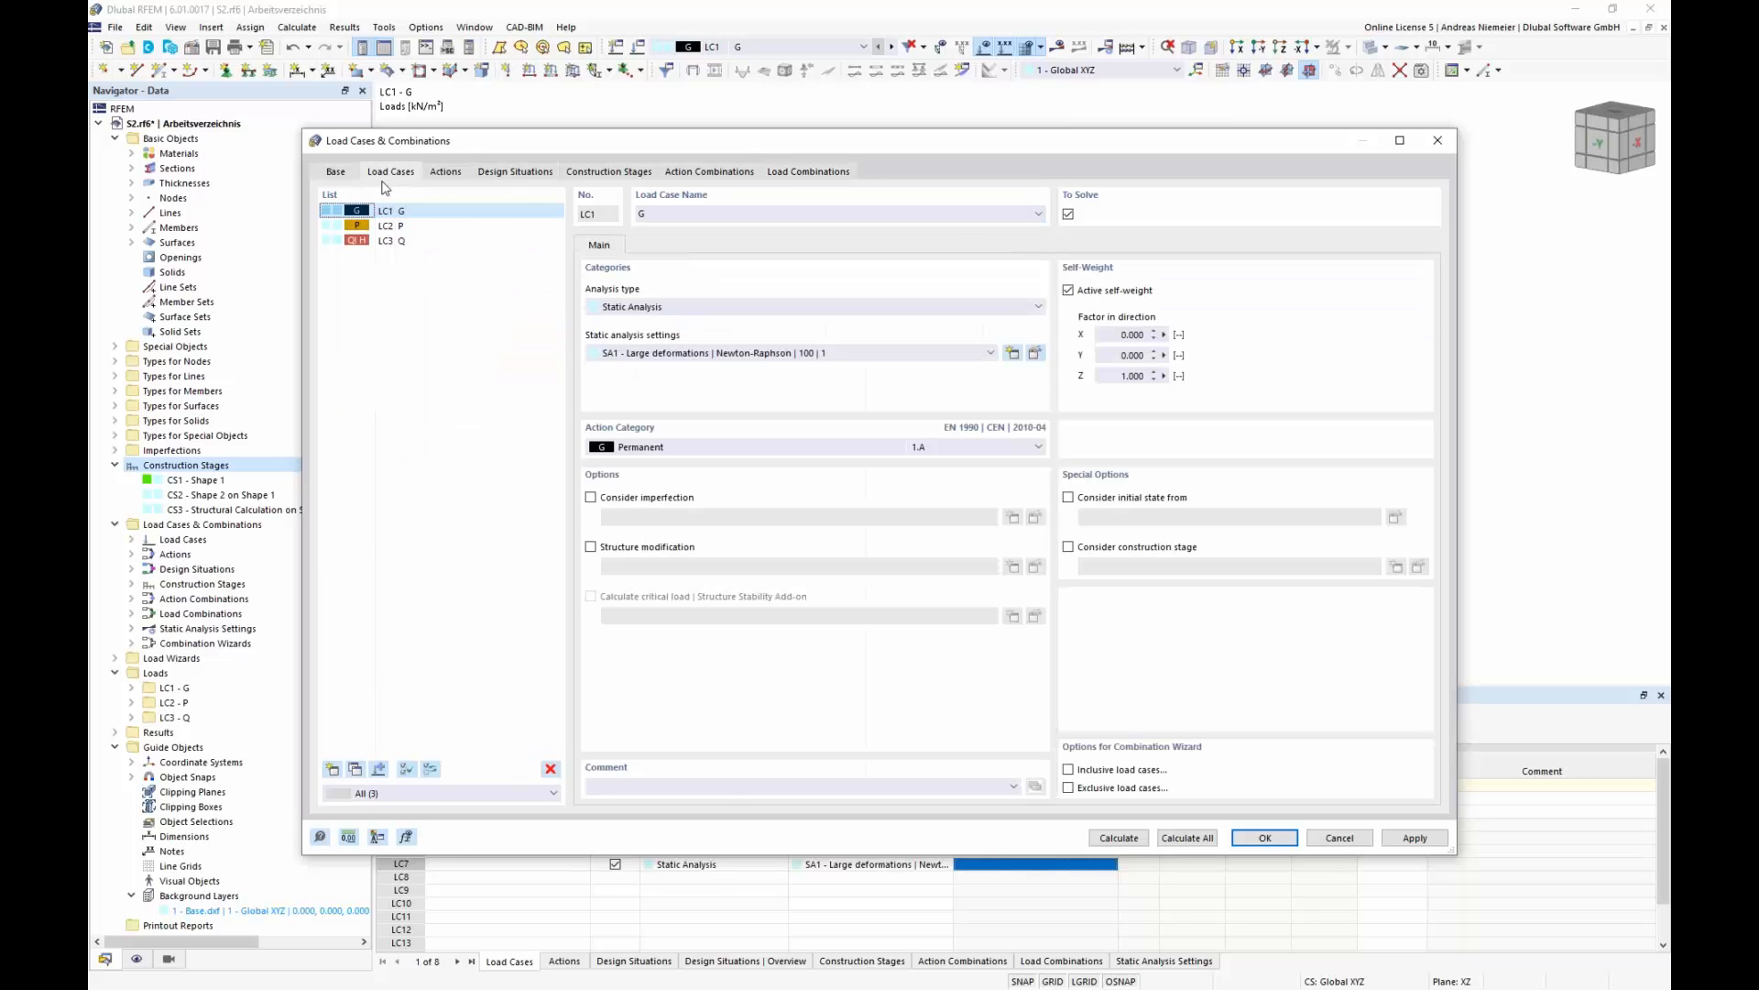
pyautogui.keyDown('shift'); pyautogui.click(389, 241); pyautogui.keyUp('shift')
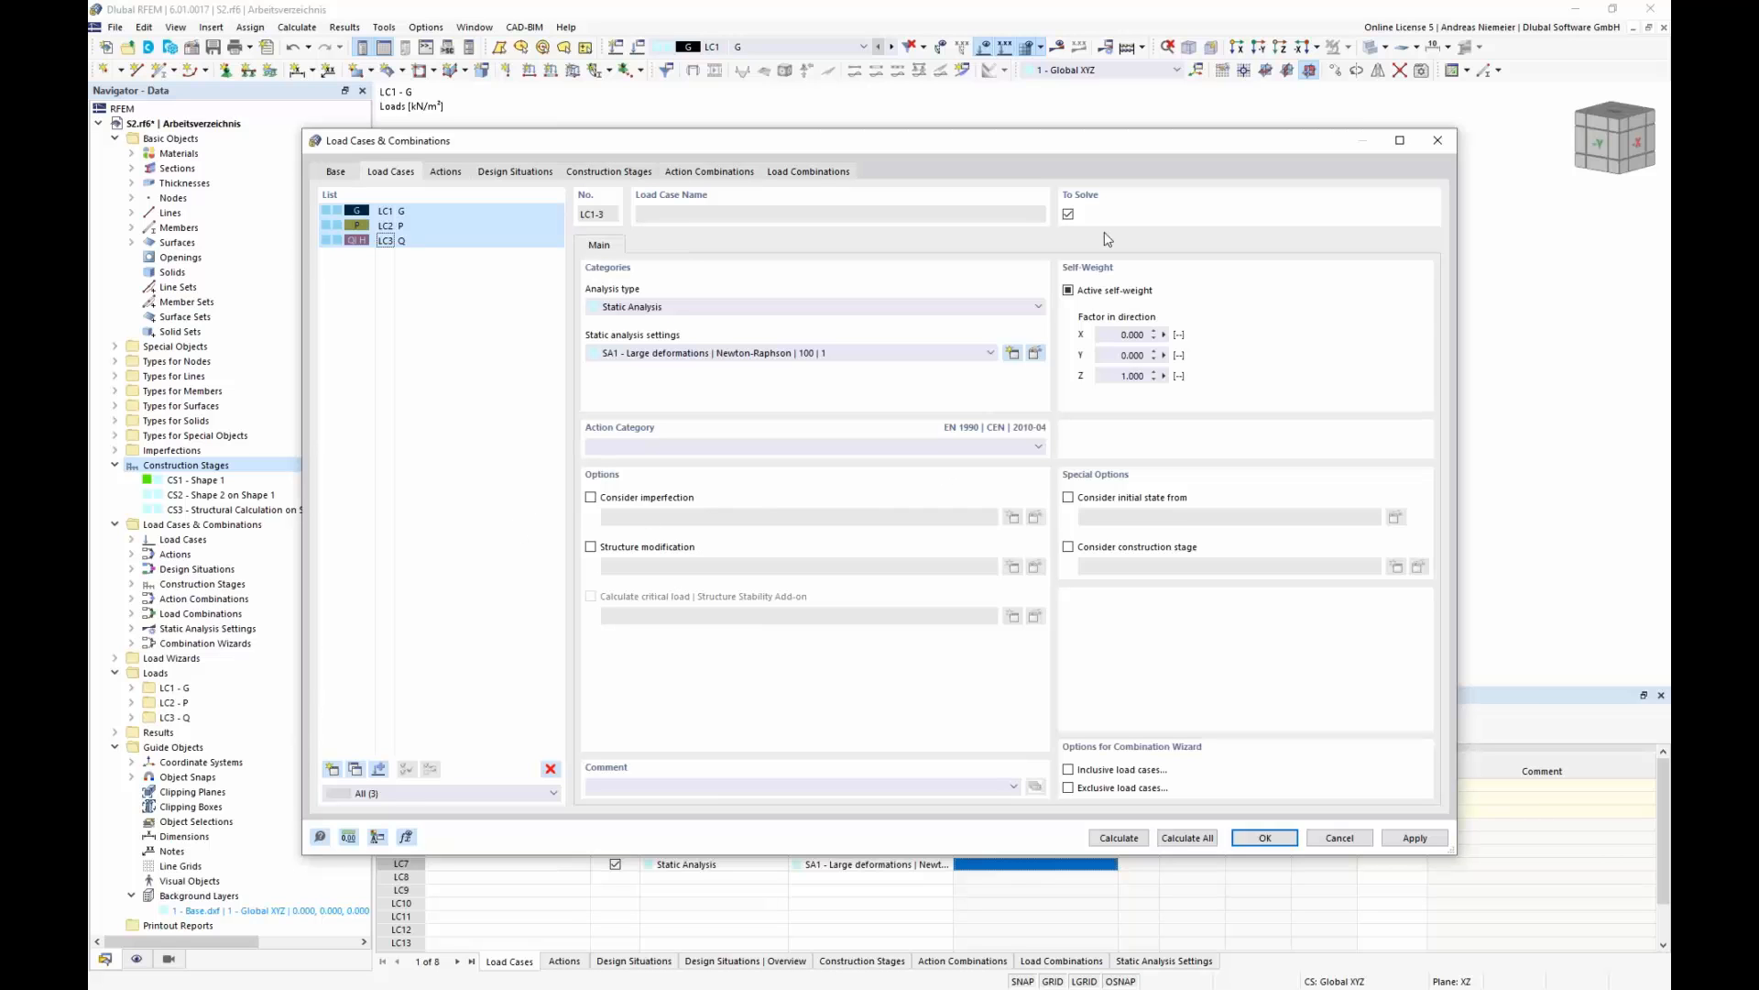
pyautogui.click(1068, 215)
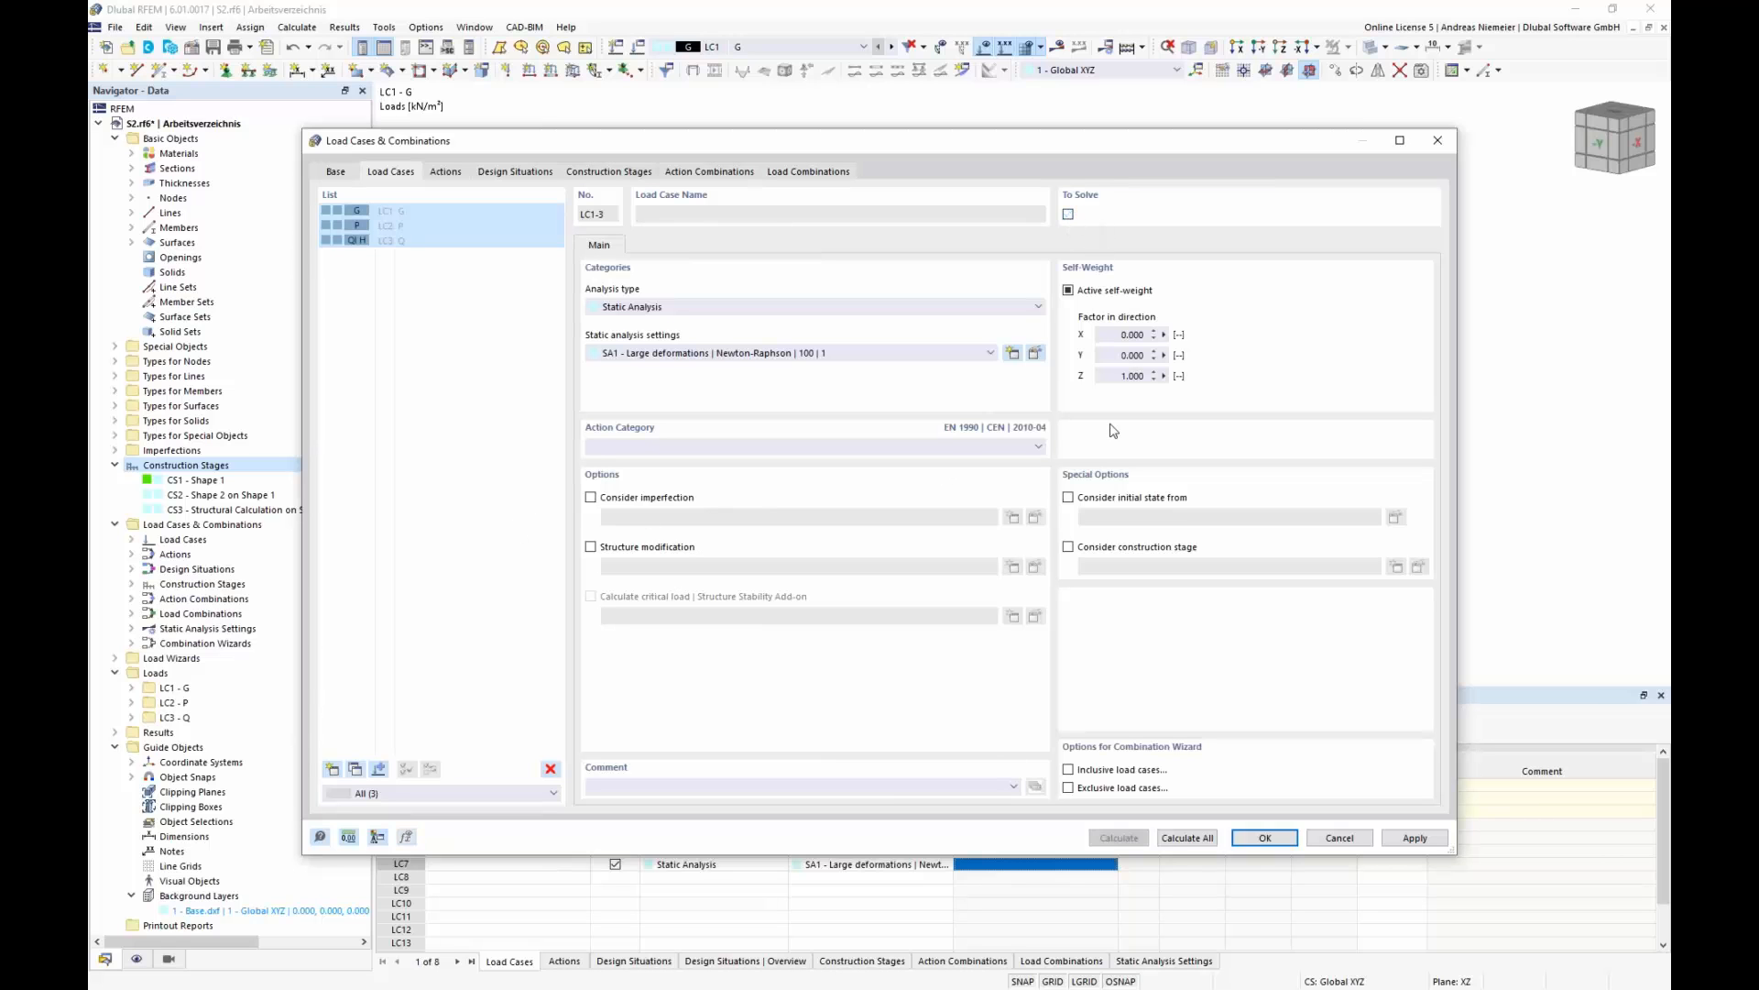
pyautogui.click(810, 172)
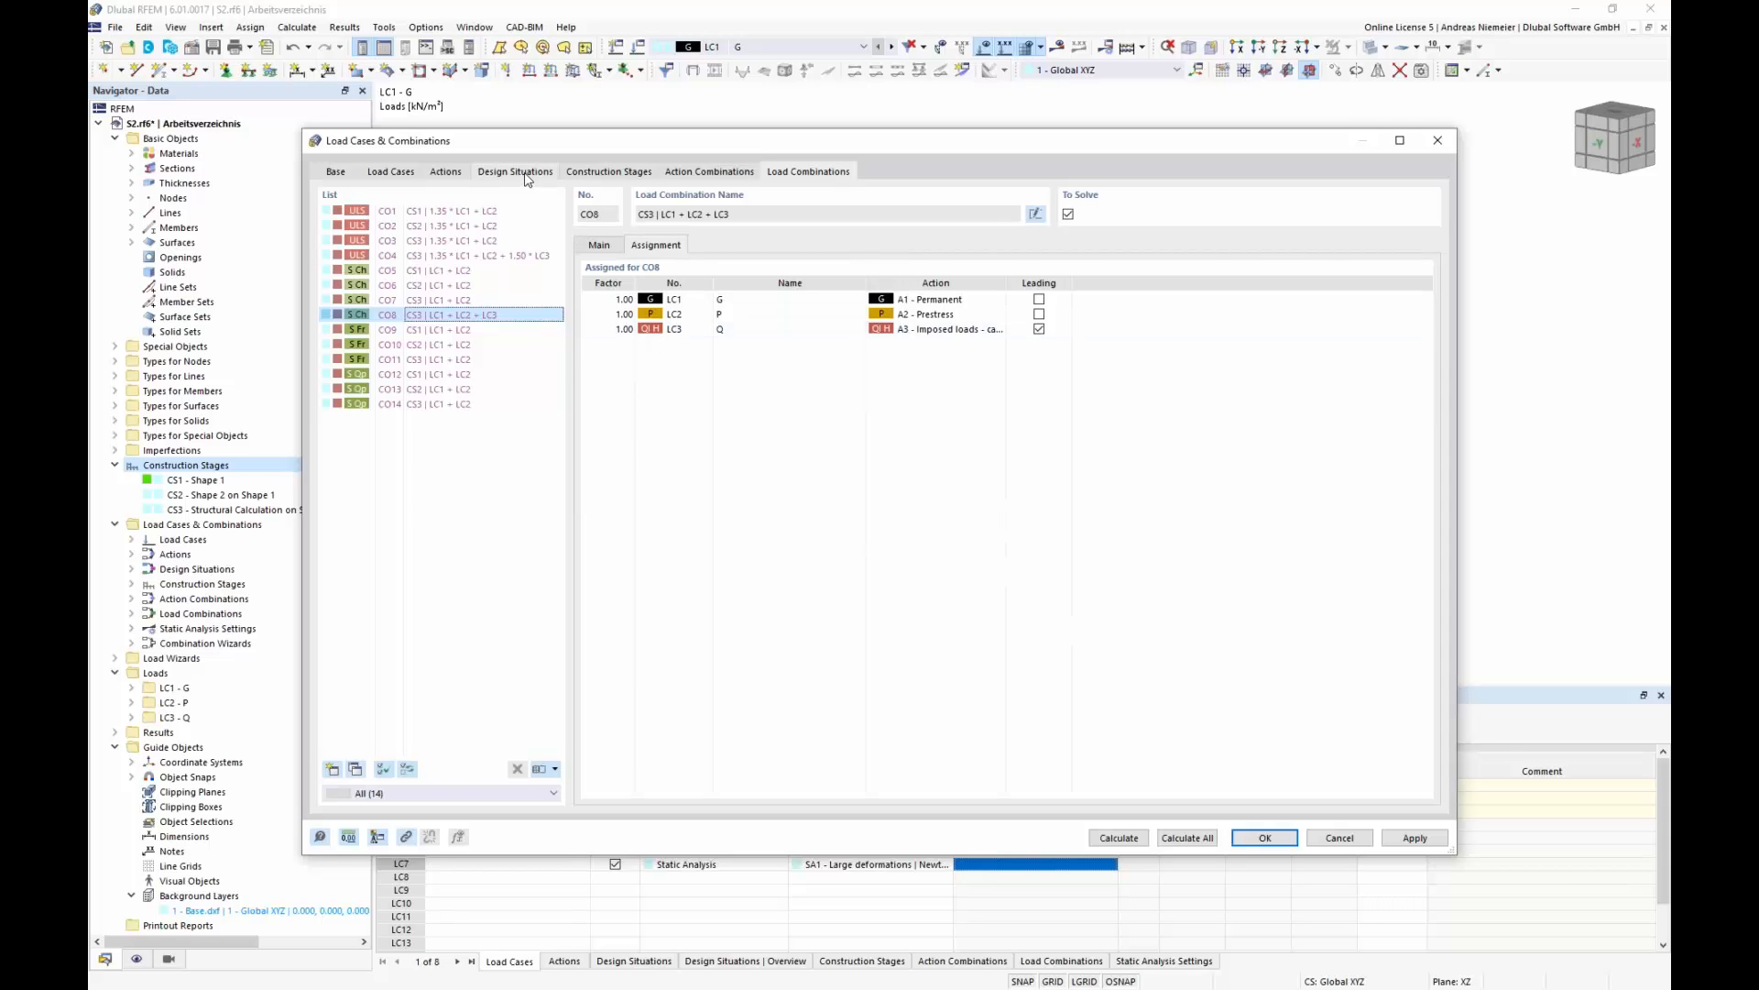
pyautogui.click(1188, 836)
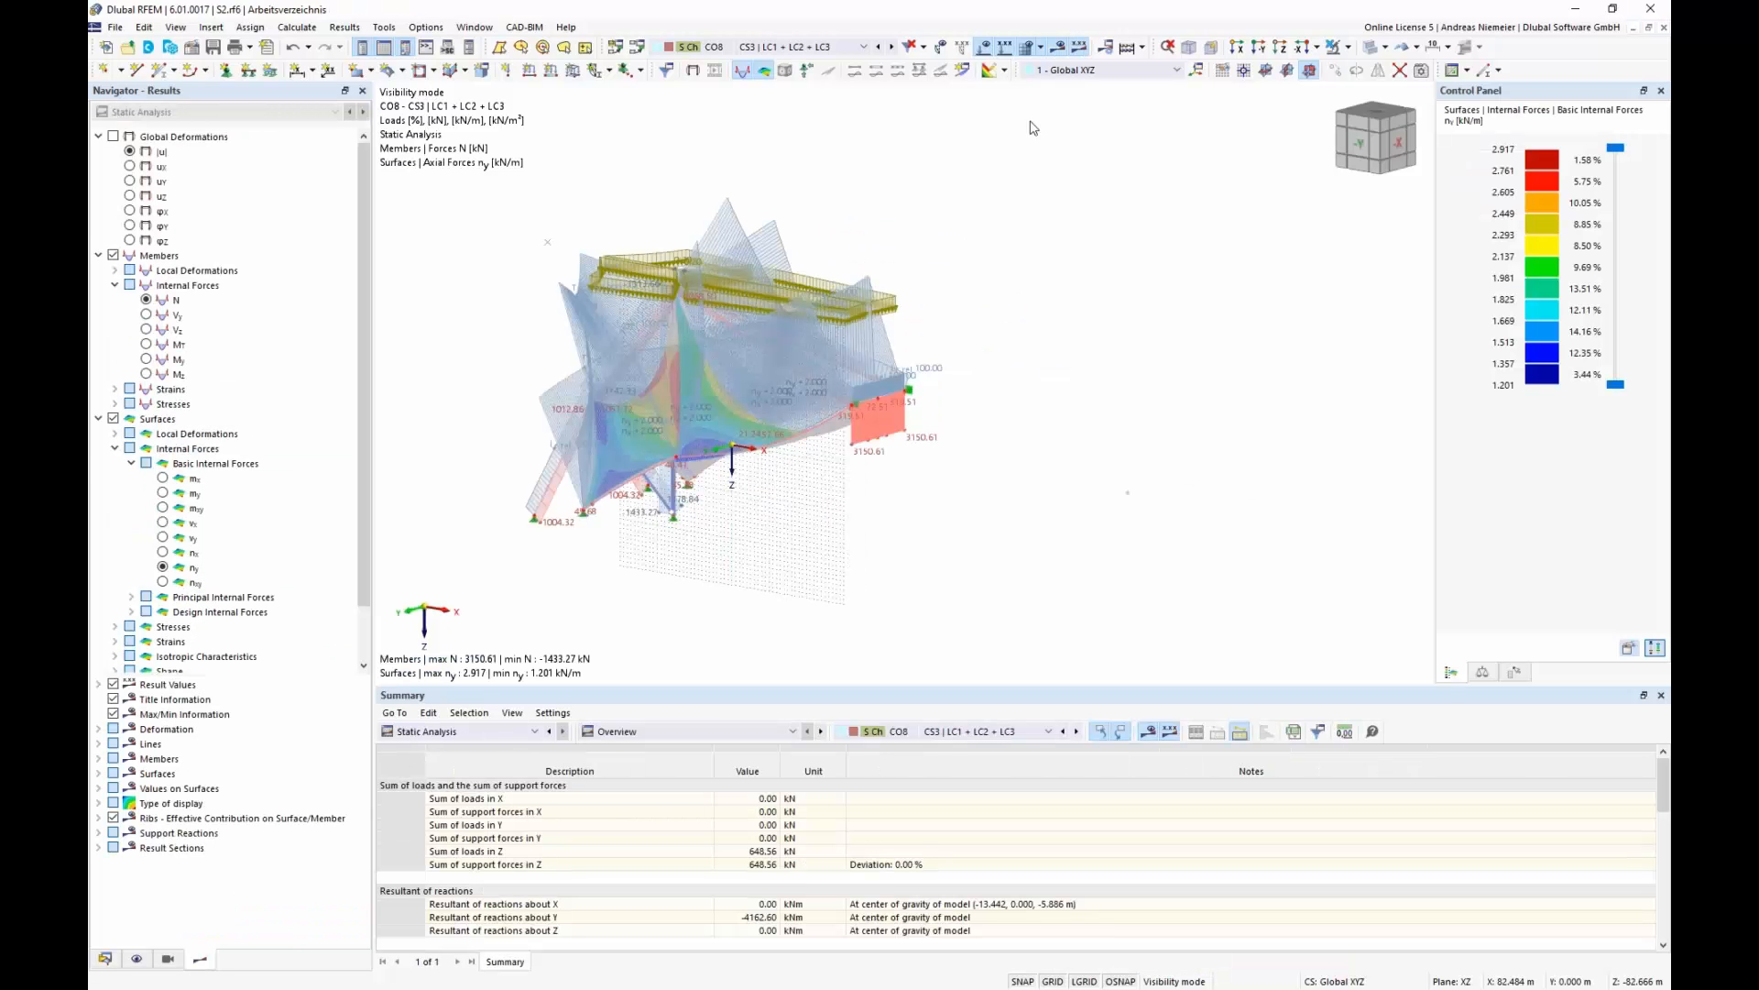
# - Hide the load display and examine the member and membrane axial forces of CO8 on the canopy
pyautogui.moveTo(750, 523); pyautogui.dragTo(866, 509, button='middle')
pyautogui.keyDown('ctrl'); pyautogui.moveTo(866, 509); pyautogui.dragTo(893, 491, button='middle'); pyautogui.keyUp('ctrl')
pyautogui.click(984, 72)
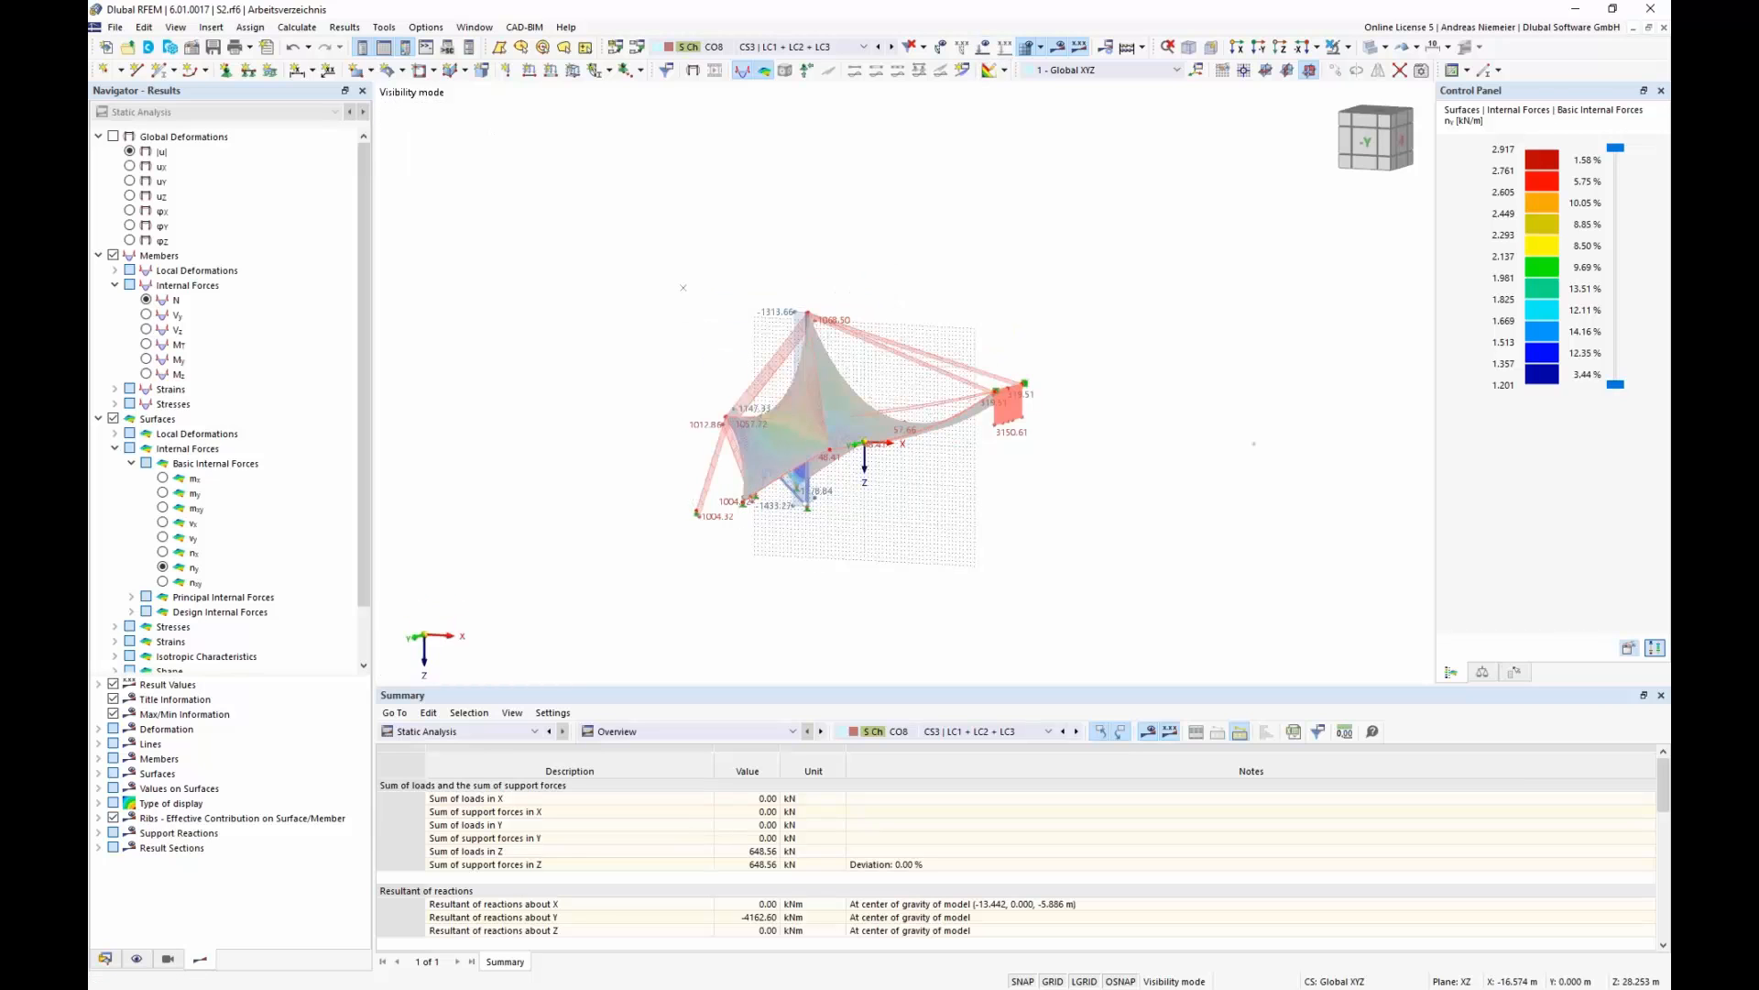
pyautogui.keyDown('ctrl'); pyautogui.moveTo(808, 555); pyautogui.dragTo(848, 506, button='middle'); pyautogui.keyUp('ctrl')
pyautogui.scroll(2, 849, 505)
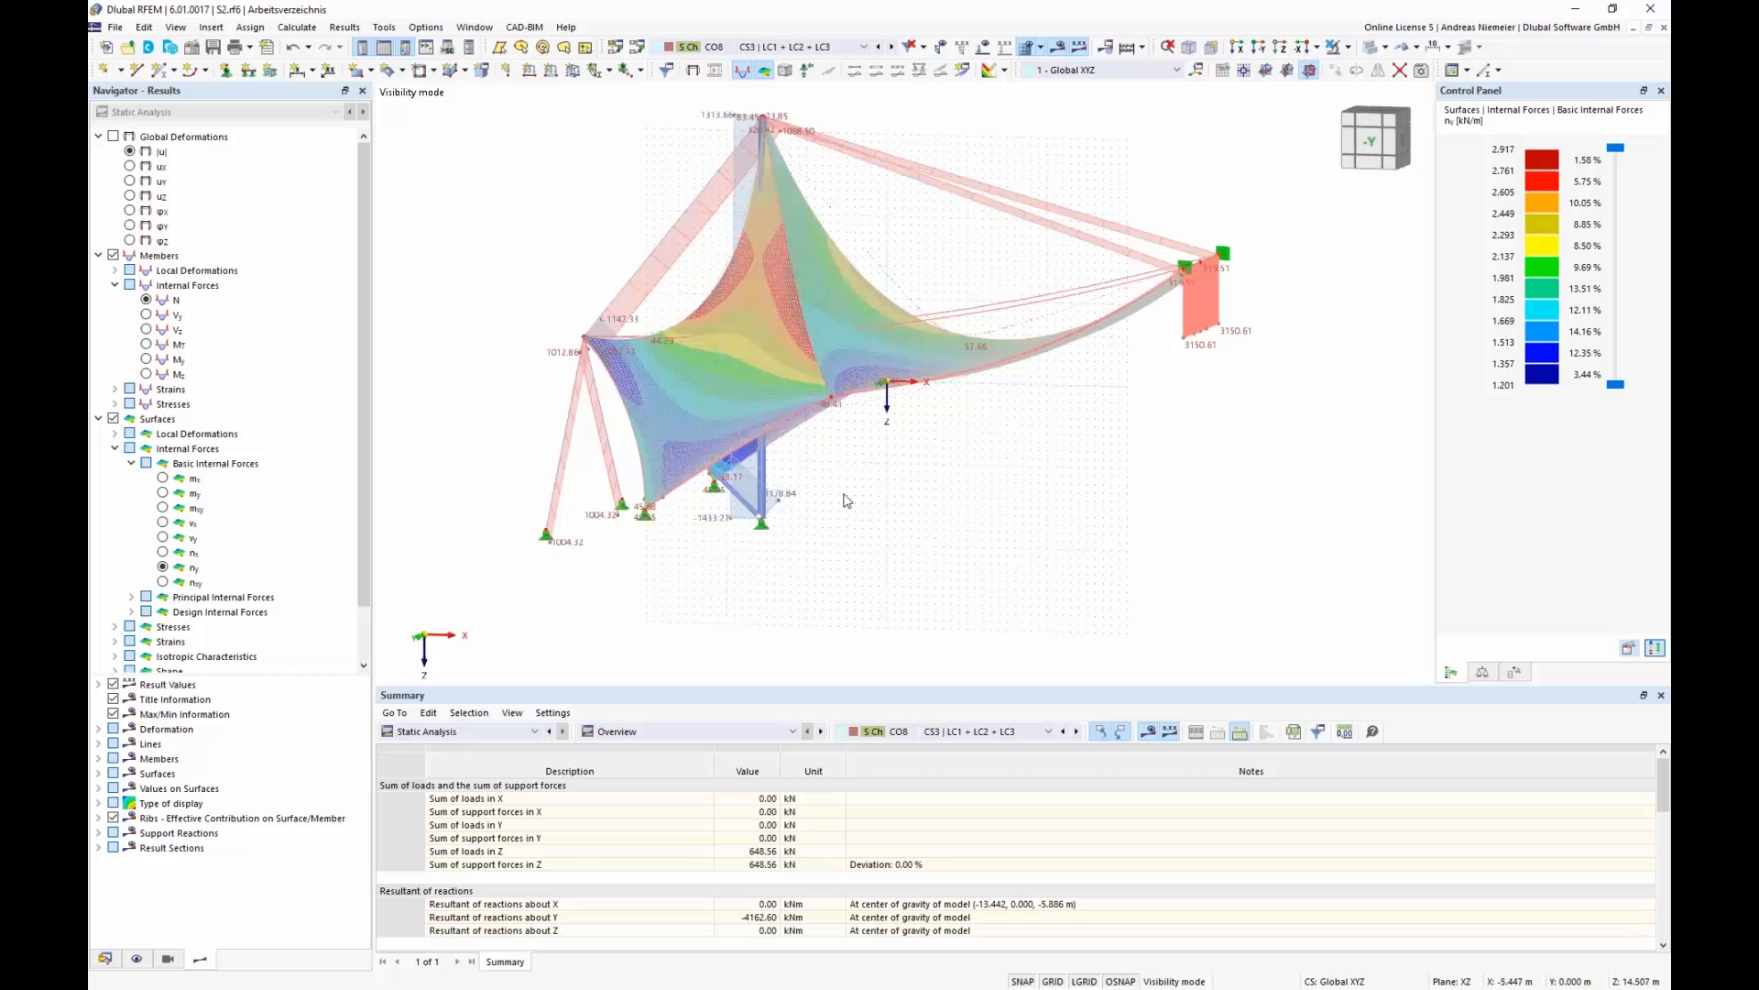
# - Display the results of load combination CO3 (CS3 | 1.35 * LC1 + LC2) and examine the canopy's axial forces
pyautogui.click(788, 47)
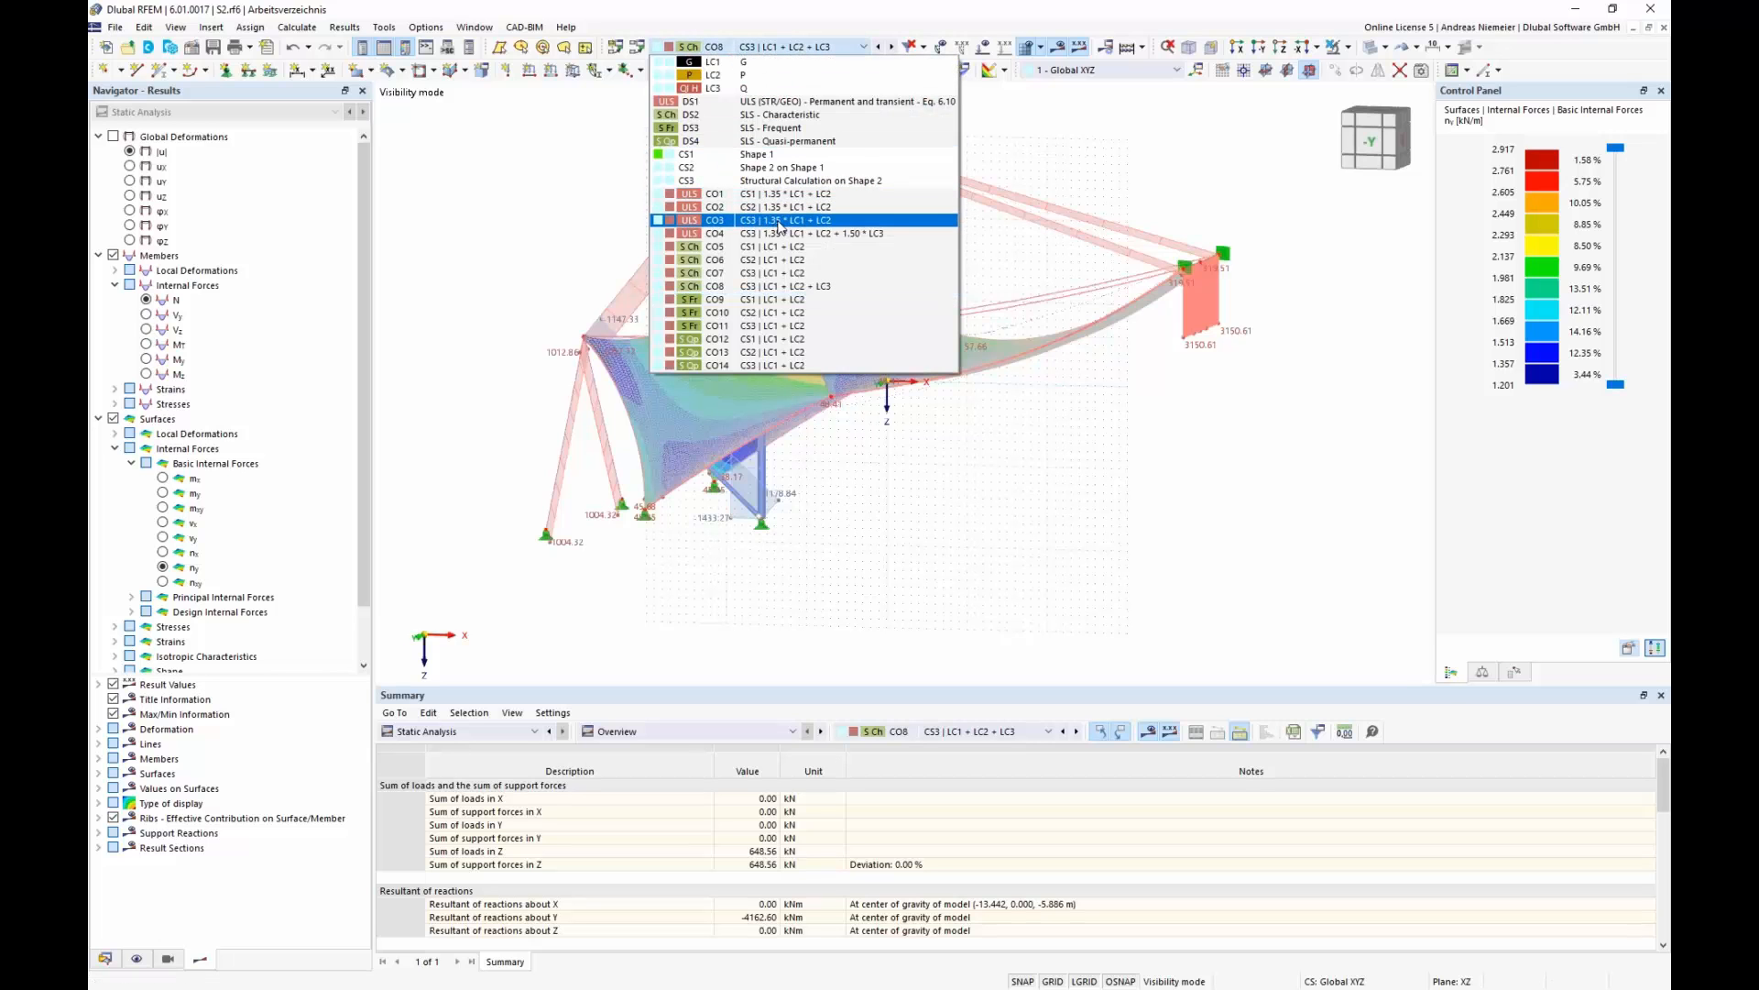
pyautogui.click(892, 458)
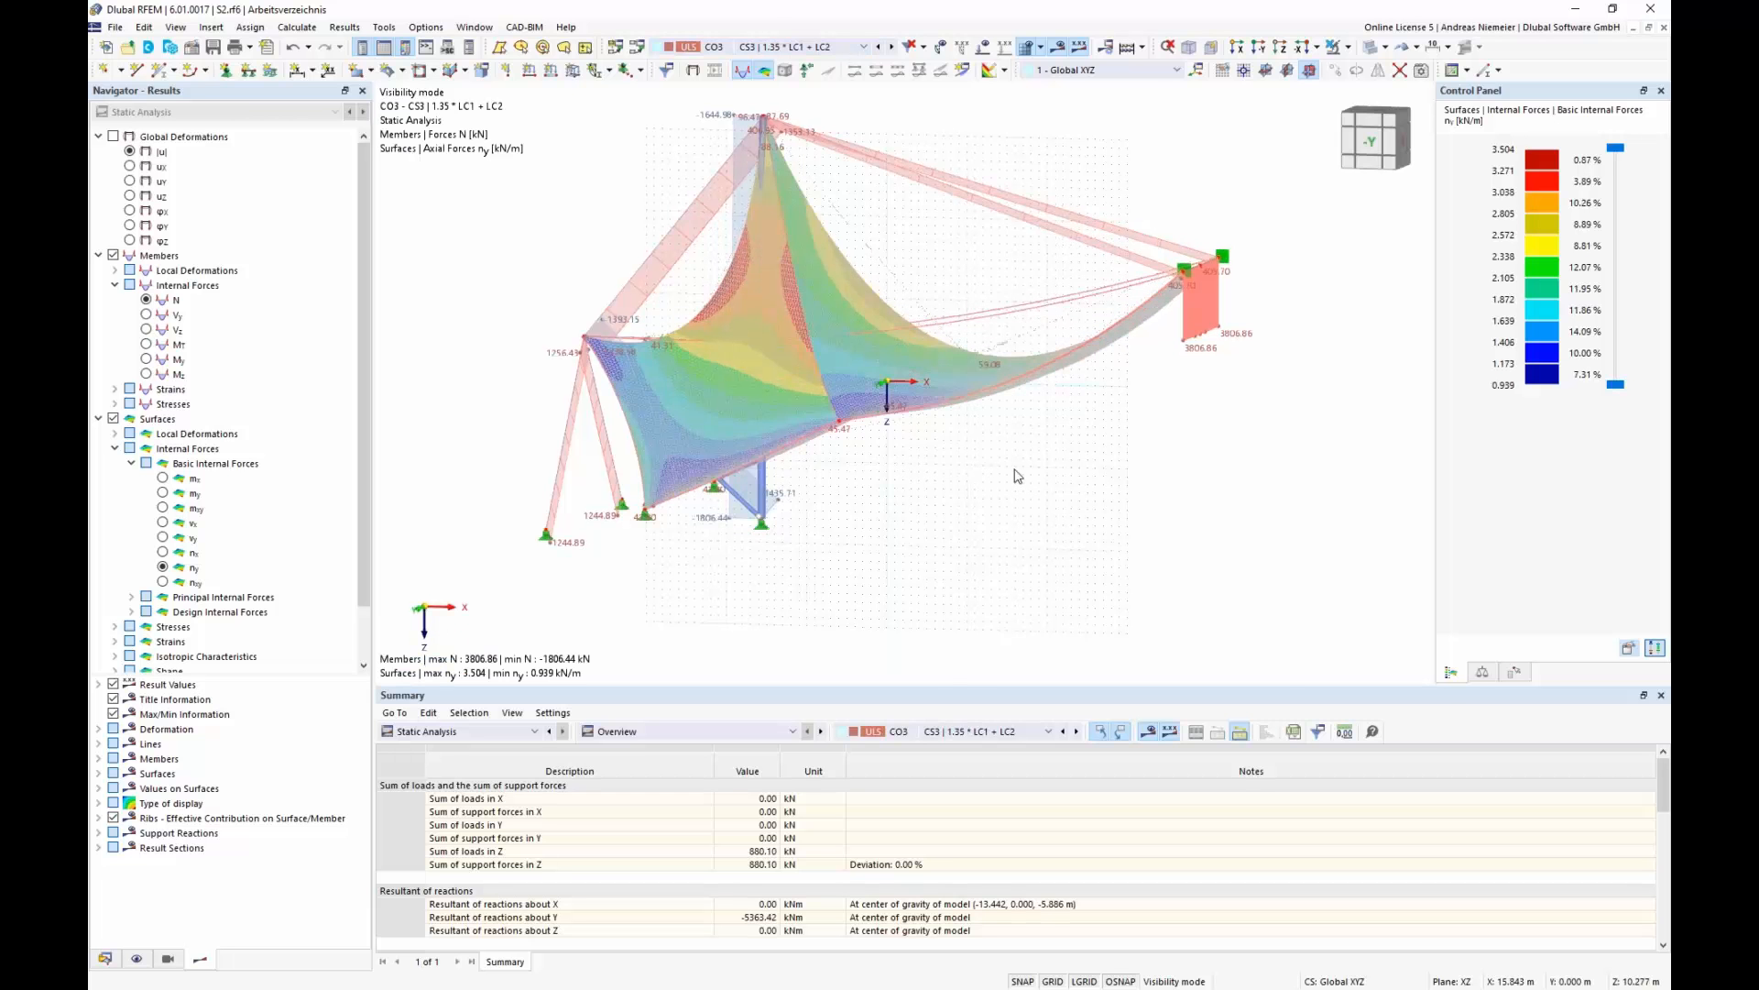
pyautogui.scroll(2, 1019, 475)
pyautogui.keyDown('ctrl'); pyautogui.moveTo(943, 473); pyautogui.dragTo(853, 643, button='middle'); pyautogui.keyUp('ctrl')
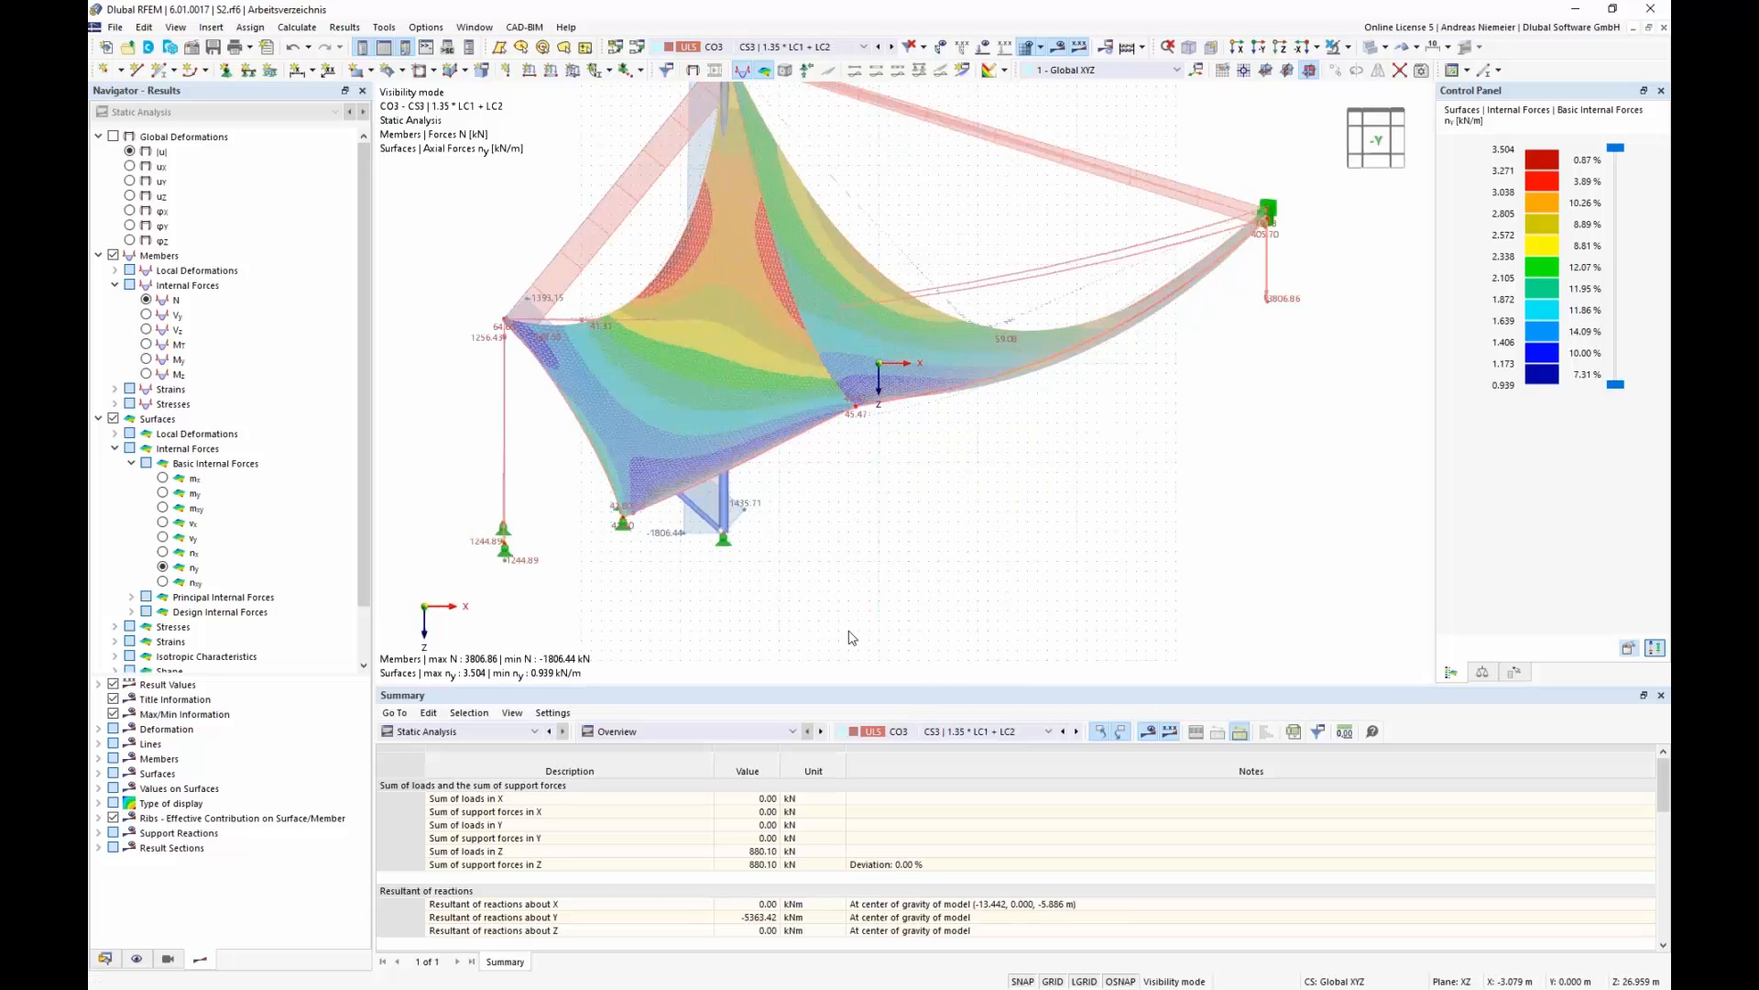
pyautogui.click(756, 50)
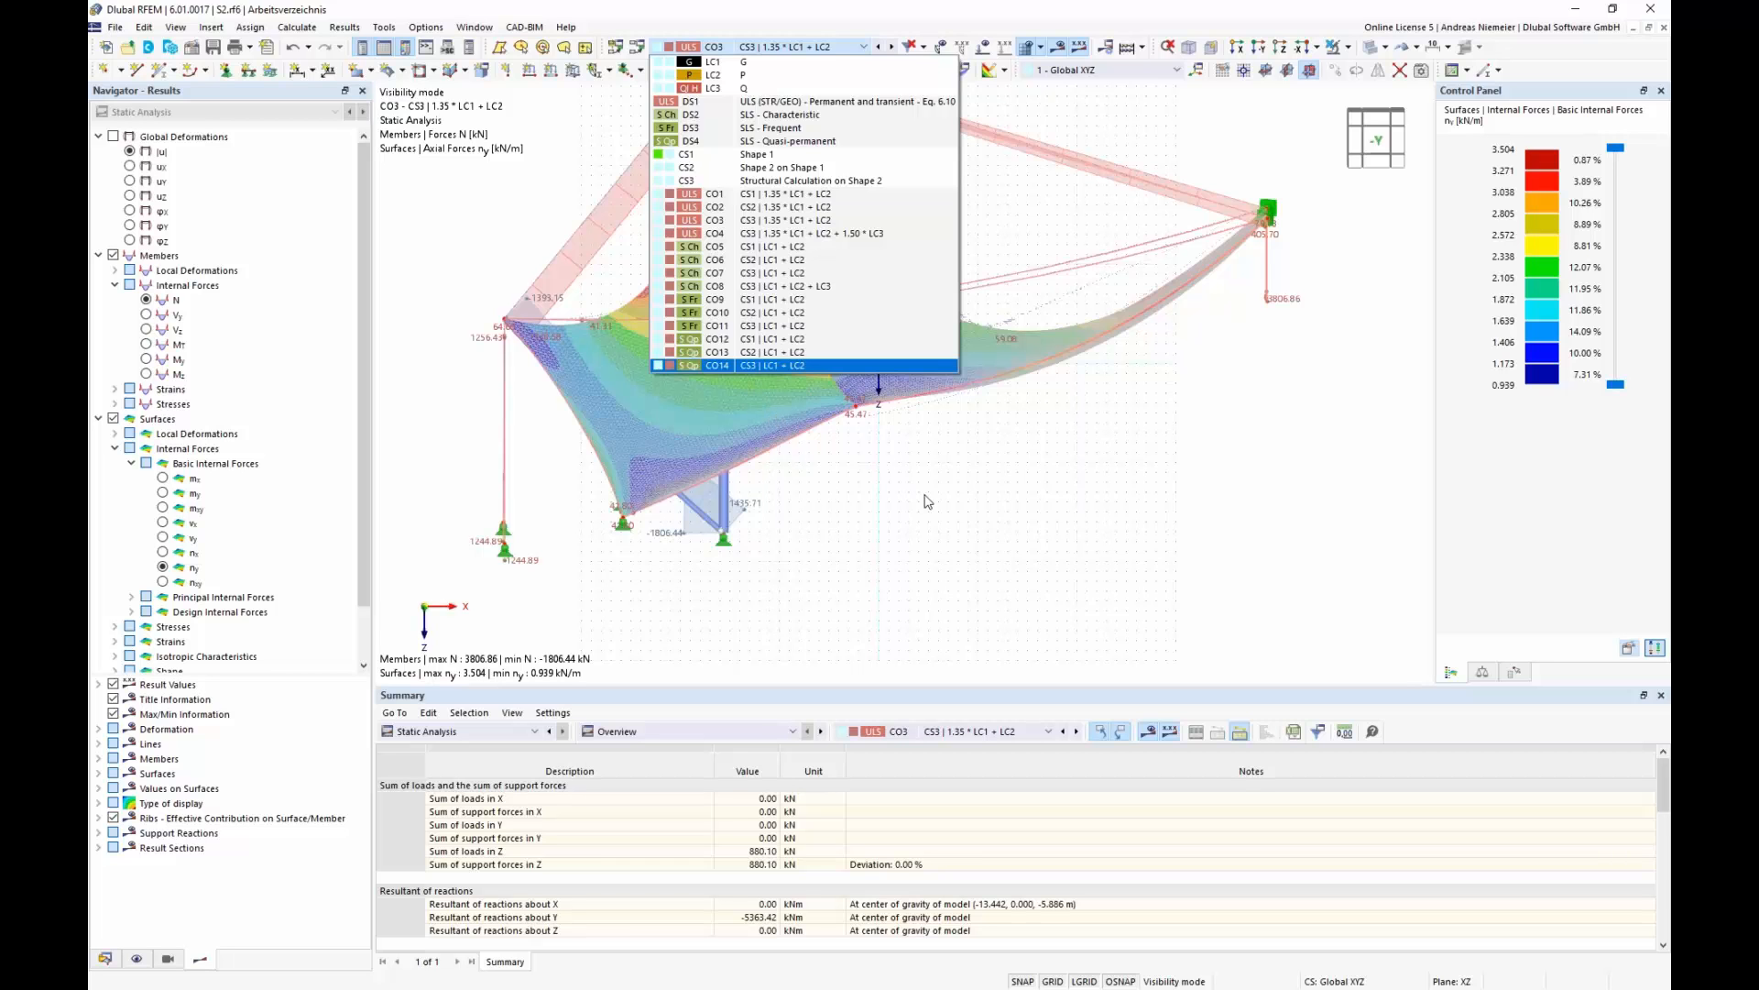
pyautogui.click(1042, 519)
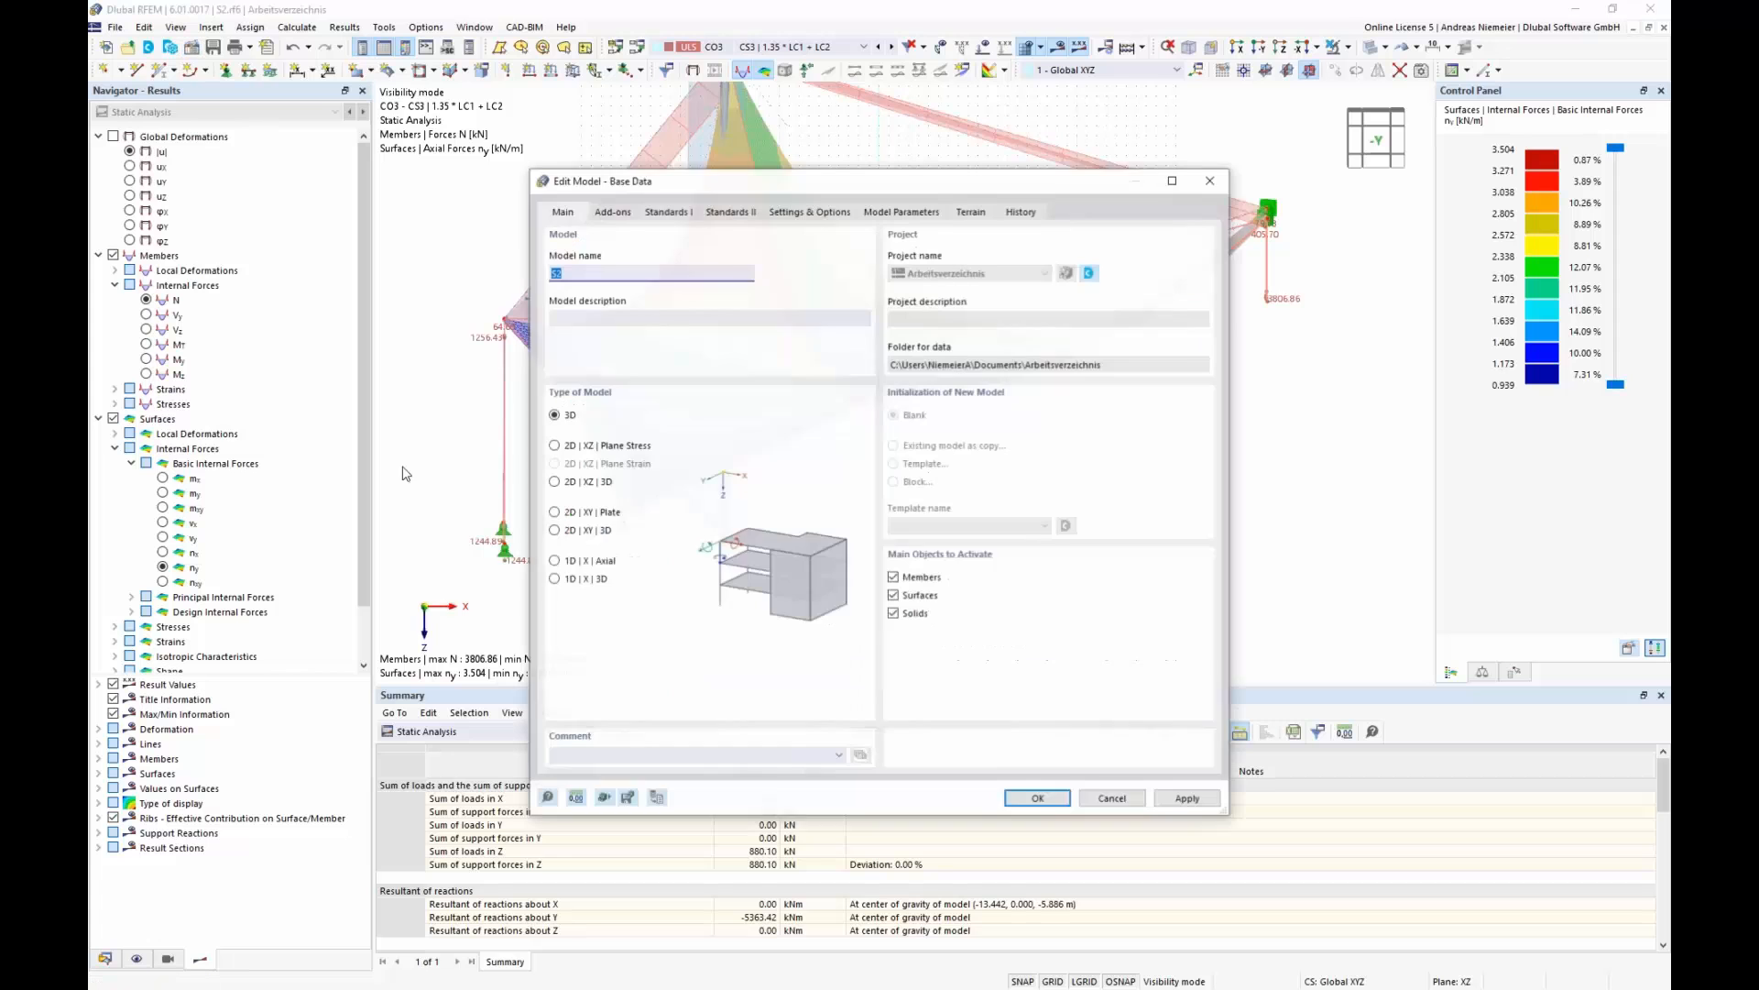
# - Activate the Stress-Strain Analysis design add-on in the model's base data
pyautogui.click(610, 212)
pyautogui.click(897, 326)
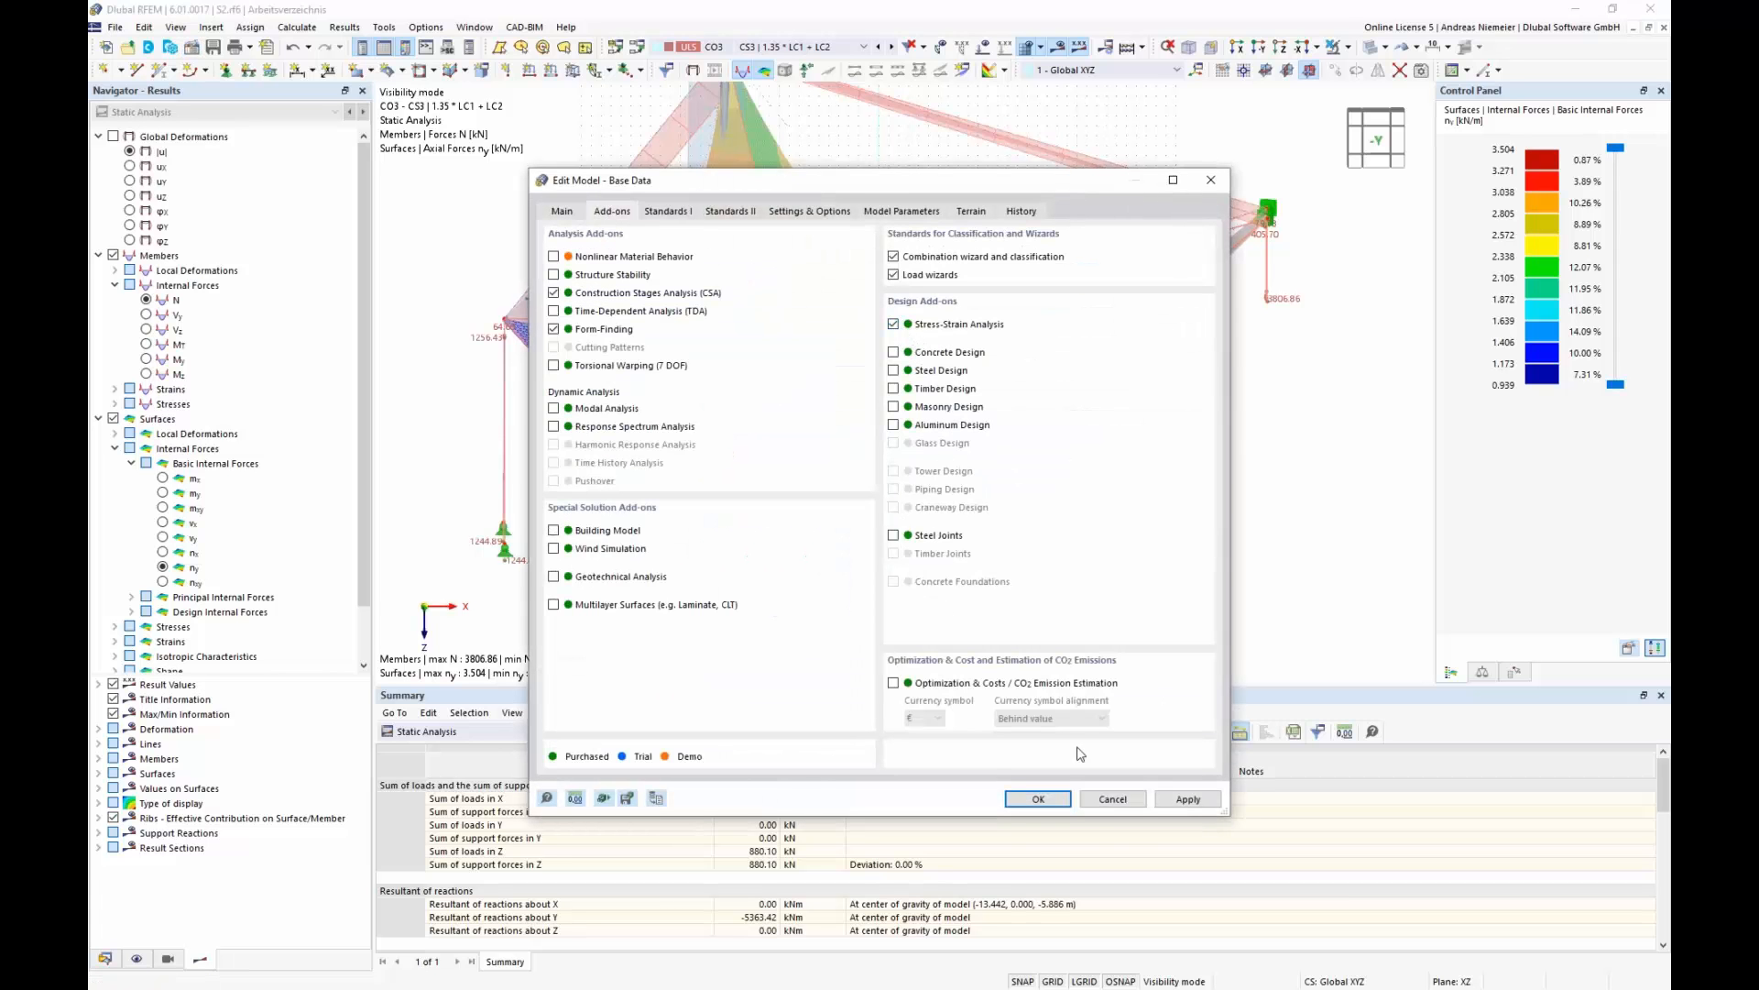